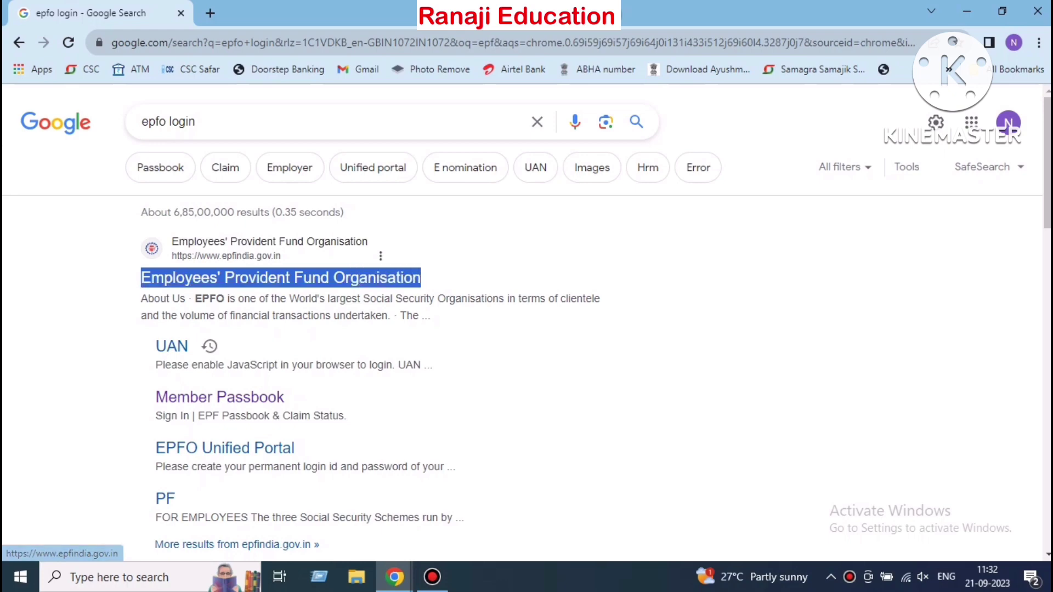
# Step: Open epfindia.gov.in from the search results, then the Online Claims Member Account Transfer portal
pyautogui.click(417, 278)
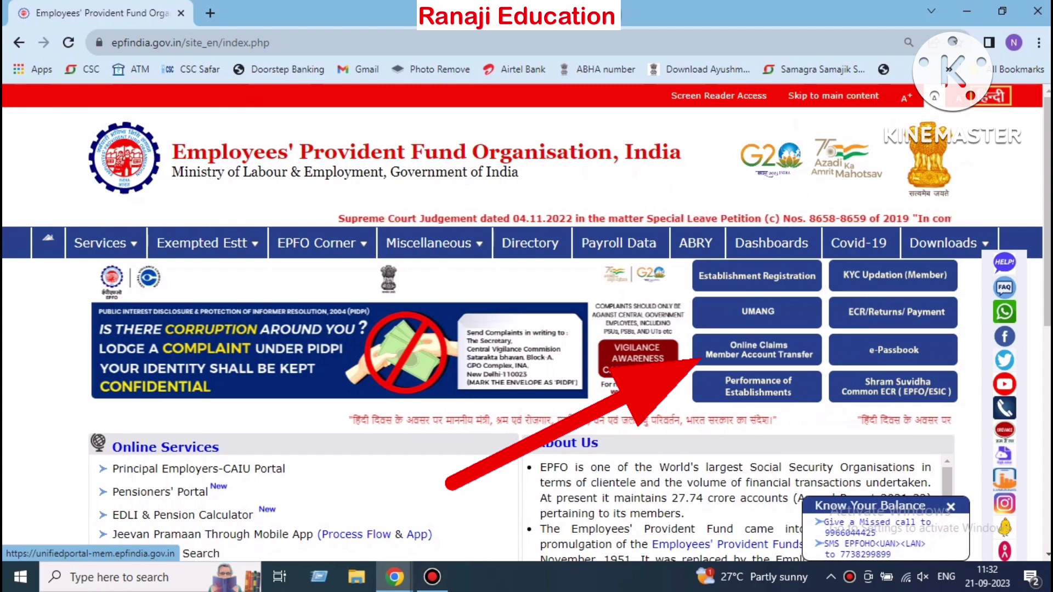
pyautogui.click(759, 350)
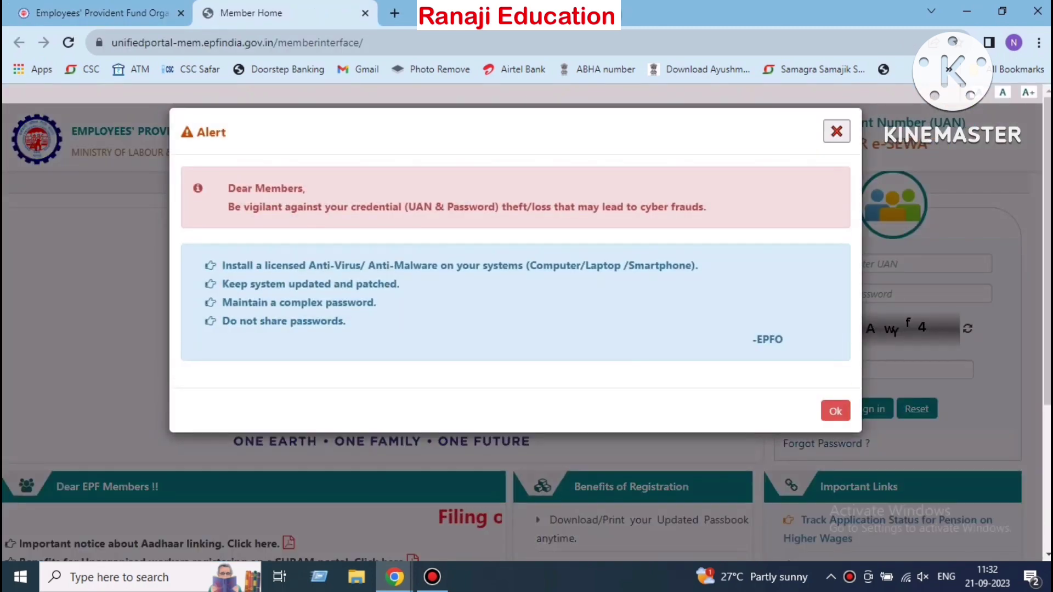
# Step: Dismiss the security alert, enter the UAN, password and captcha, and acknowledge the failed-login alert
pyautogui.click(836, 132)
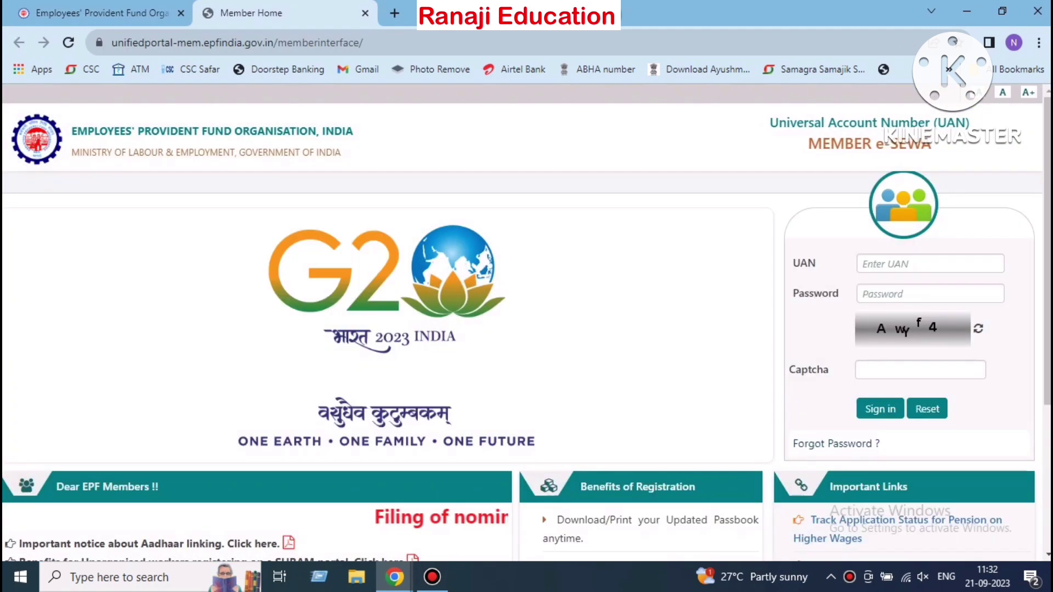
pyautogui.write('1014')
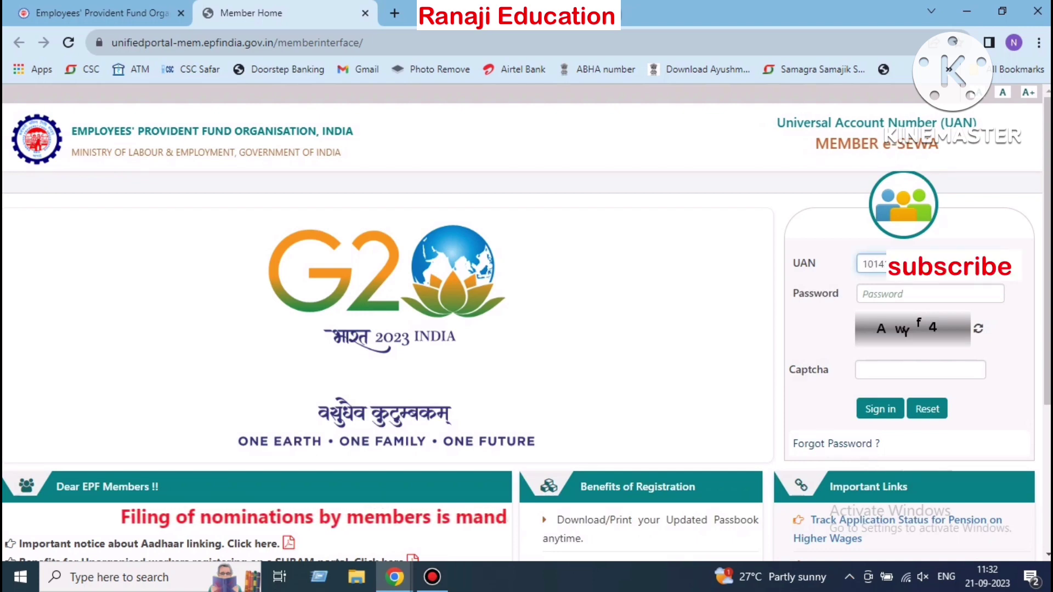
pyautogui.click(930, 294)
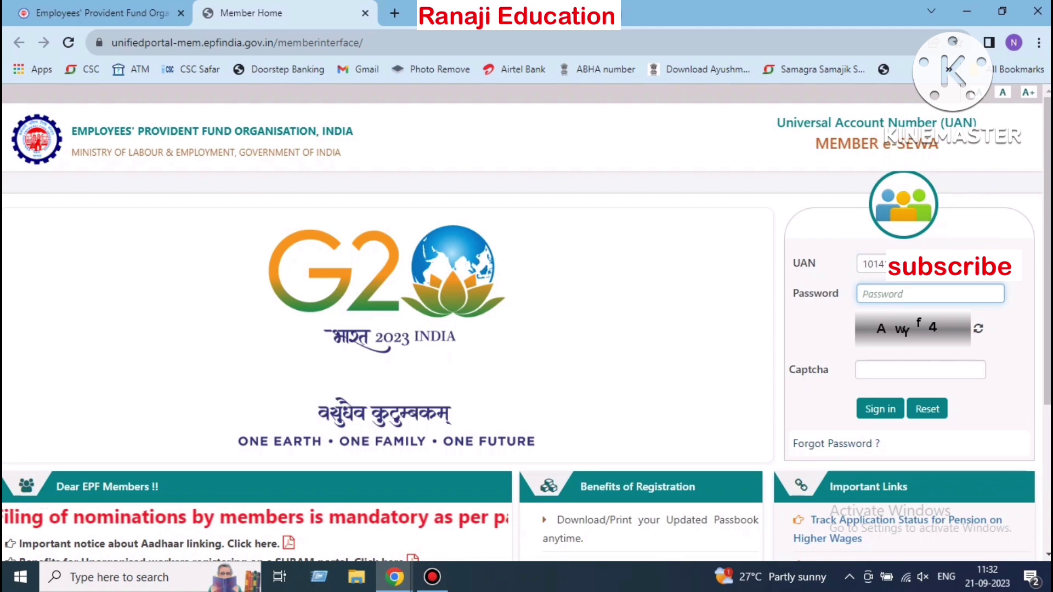
pyautogui.write('•')
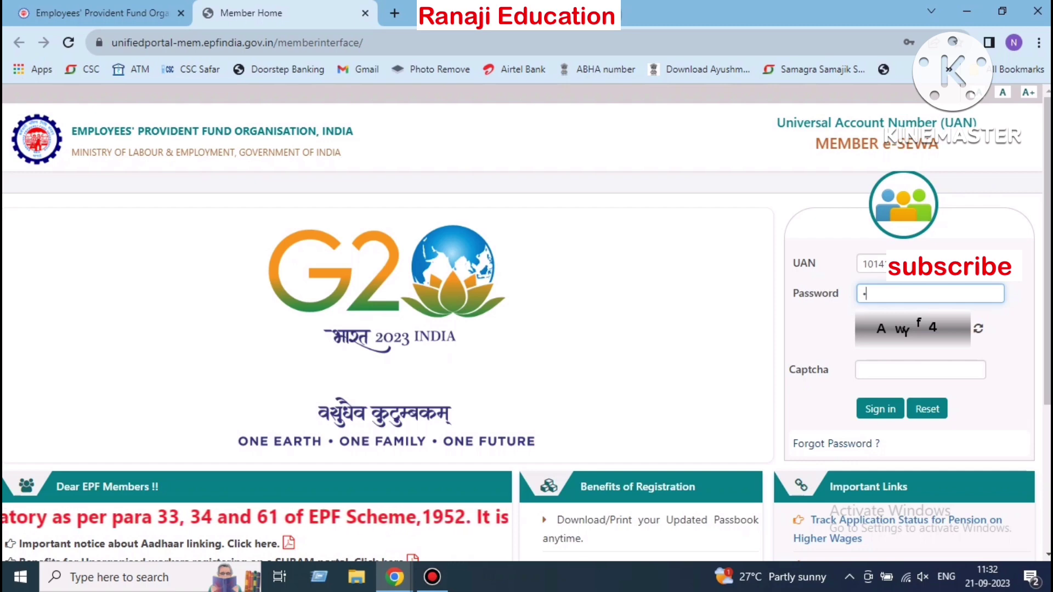
pyautogui.write('••')
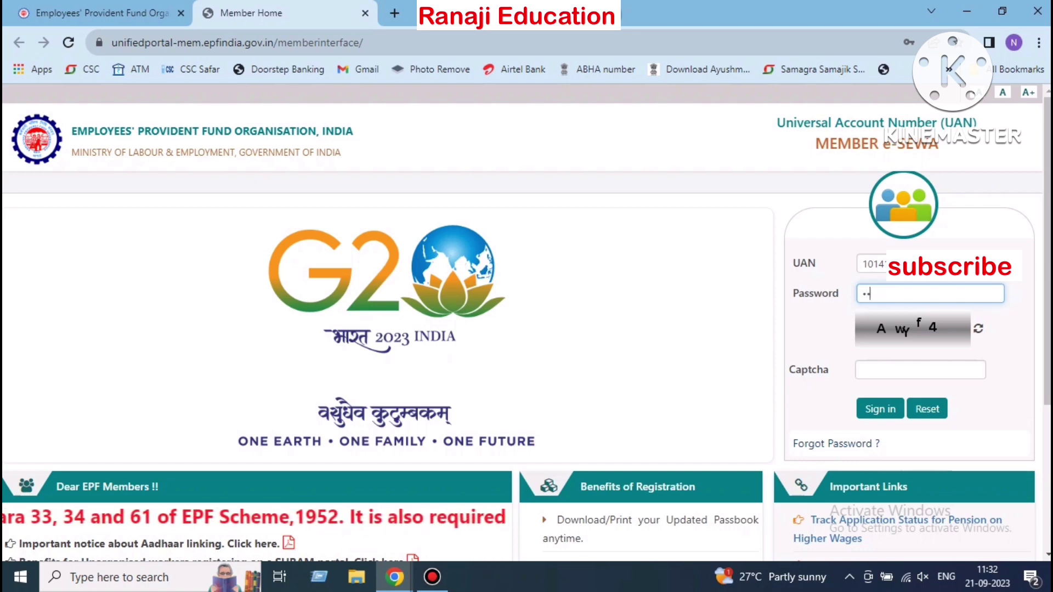
pyautogui.write('••')
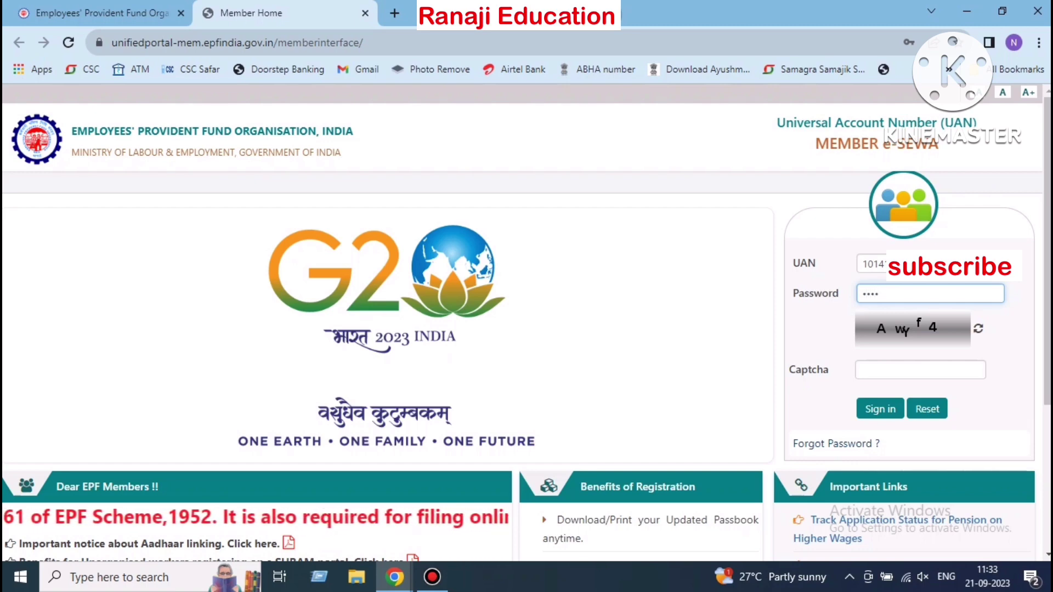
pyautogui.write('•')
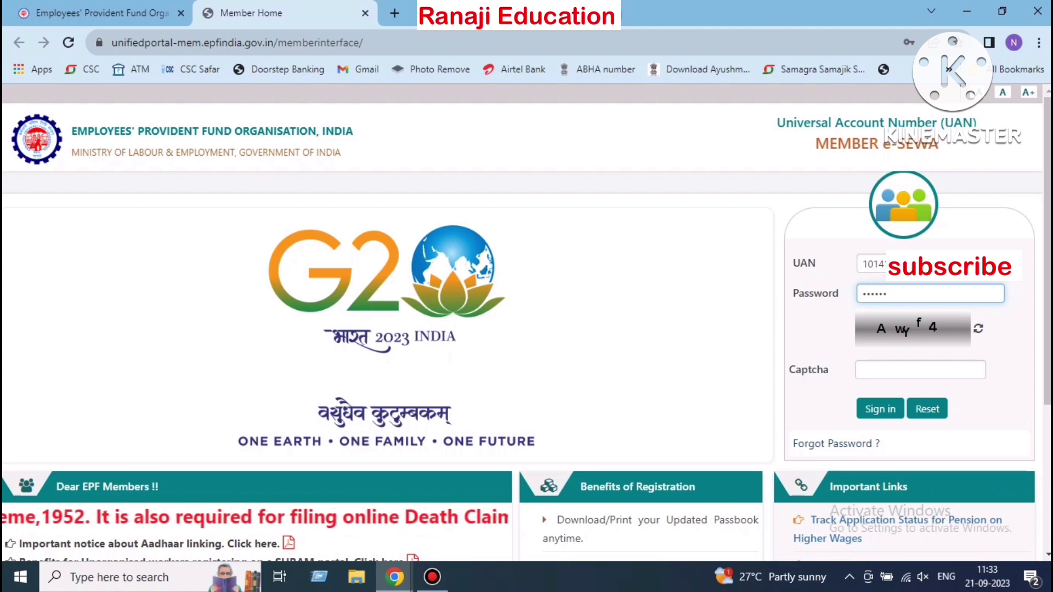
pyautogui.write('•••')
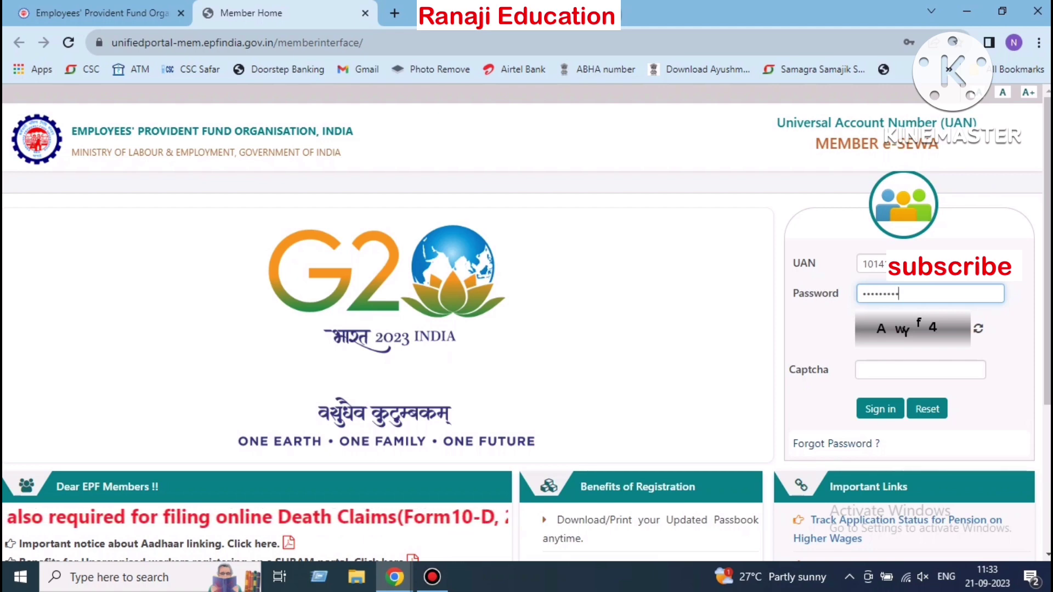
pyautogui.write('••••')
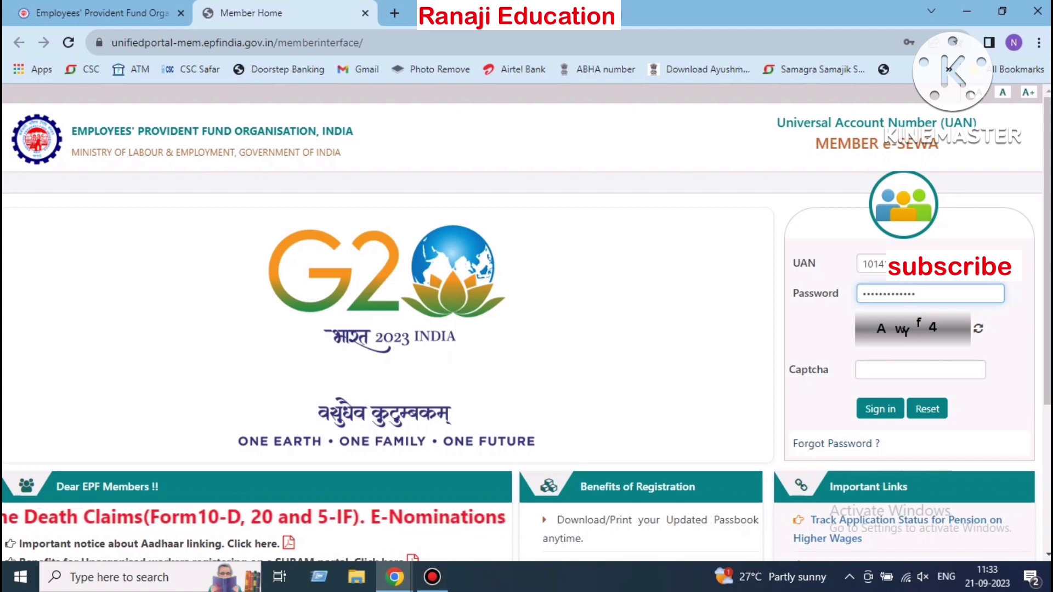
pyautogui.click(920, 370)
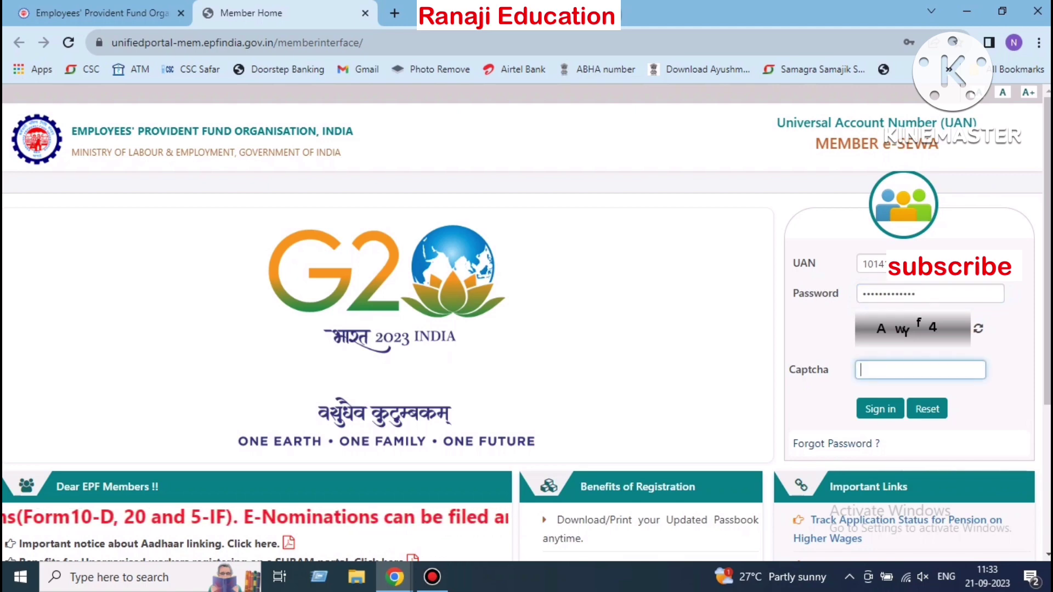
pyautogui.write('Aw')
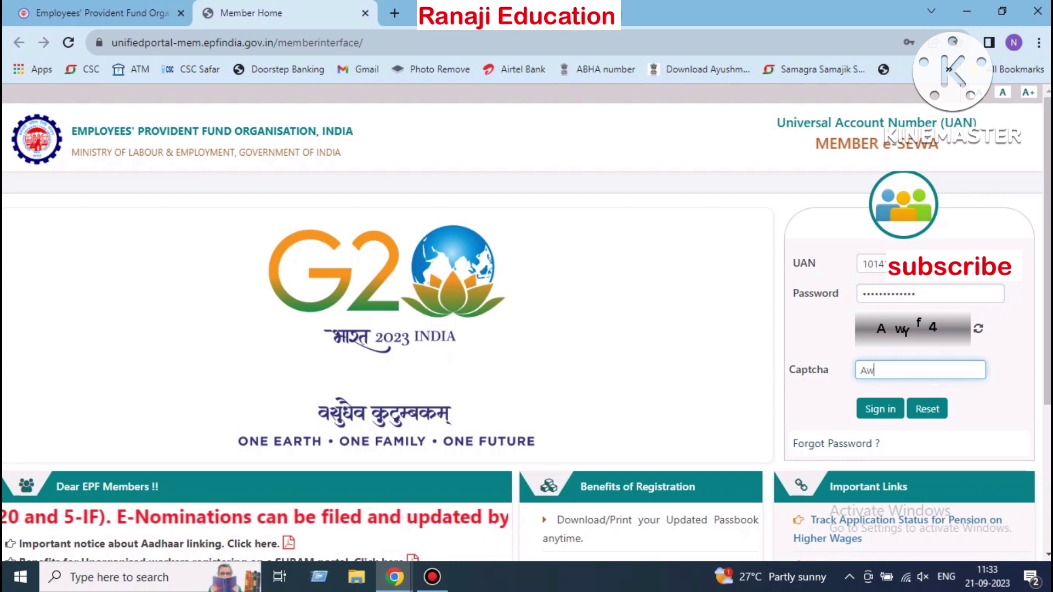
pyautogui.write('Yf4')
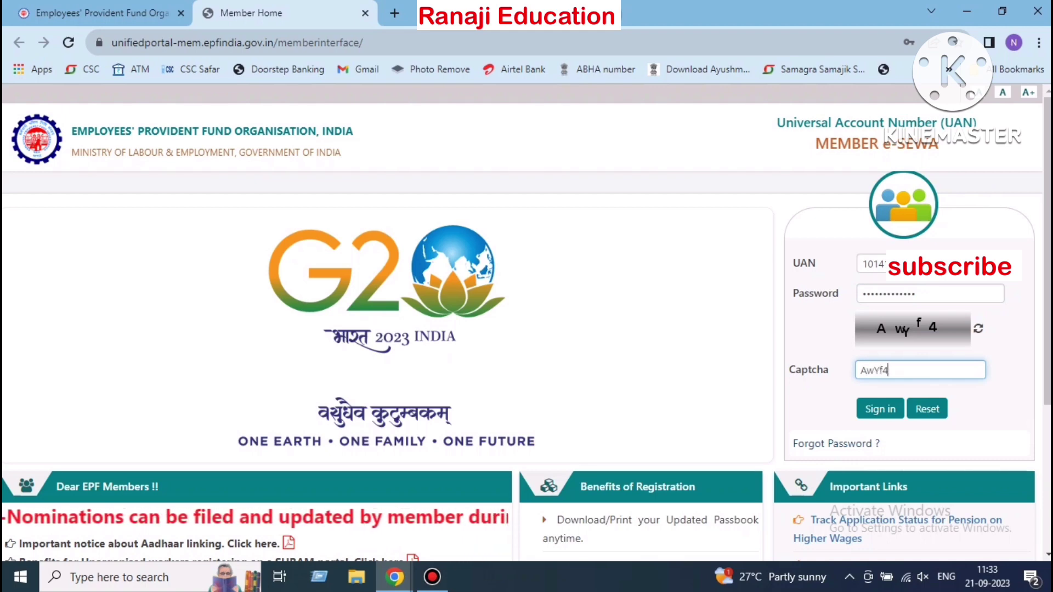
pyautogui.click(880, 409)
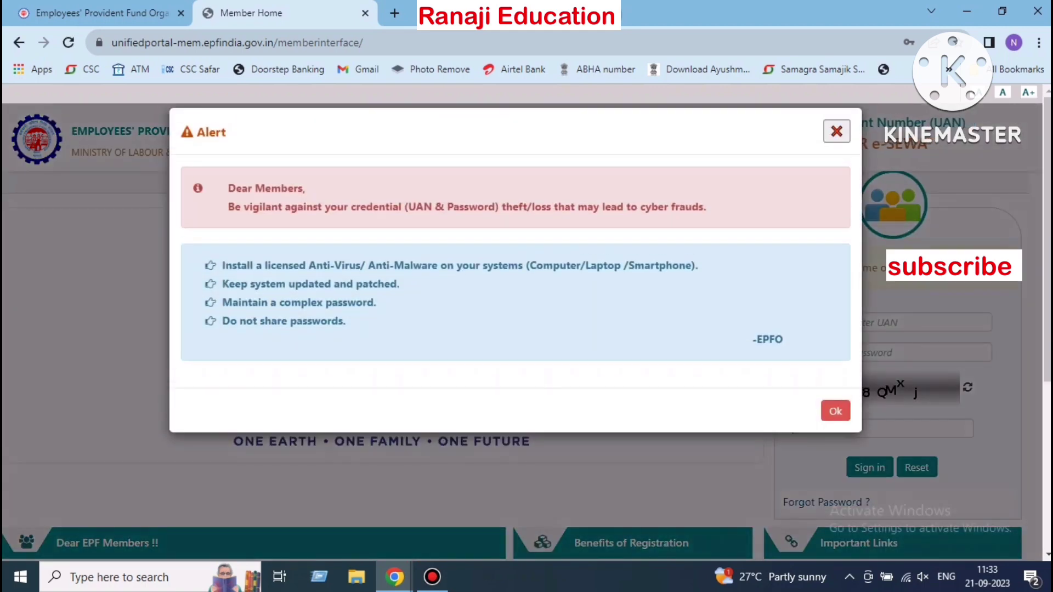
pyautogui.click(836, 410)
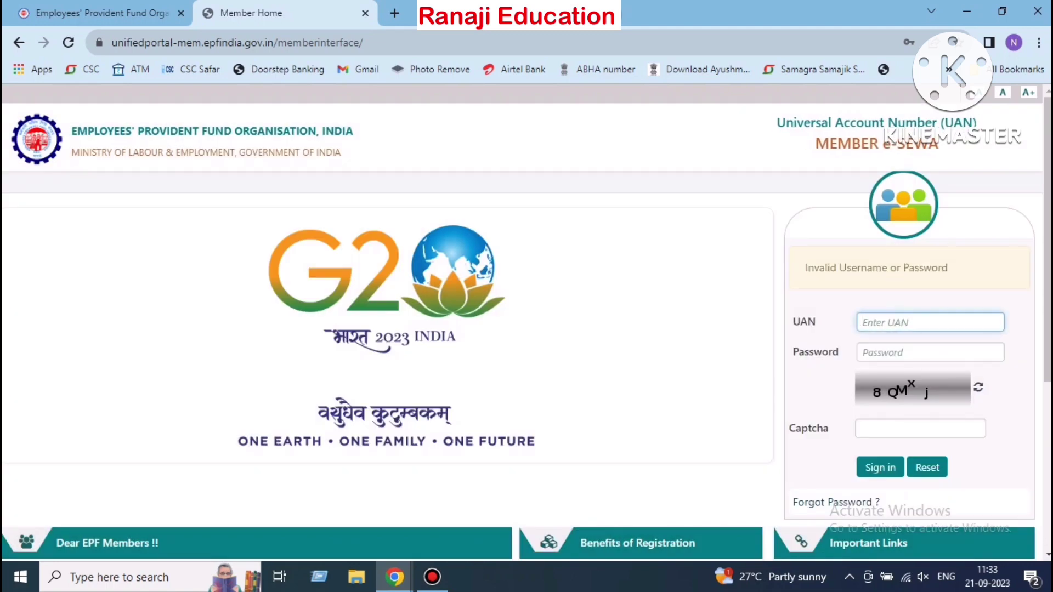
# Step: Re-enter the UAN, the account password and the new captcha, and submit to reach OTP verification
pyautogui.write('1014')
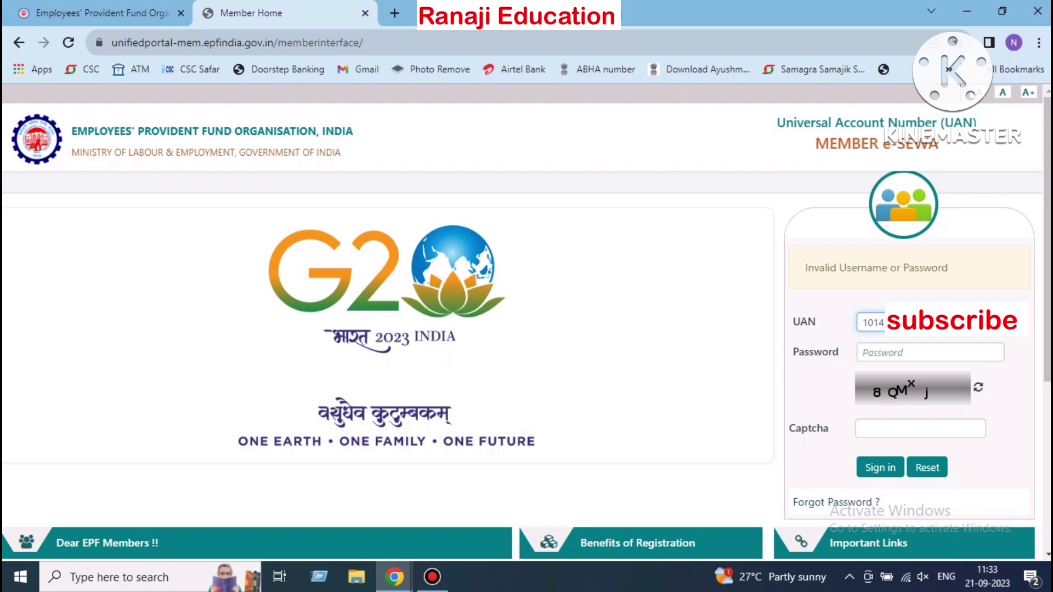
pyautogui.click(930, 352)
pyautogui.write('*')
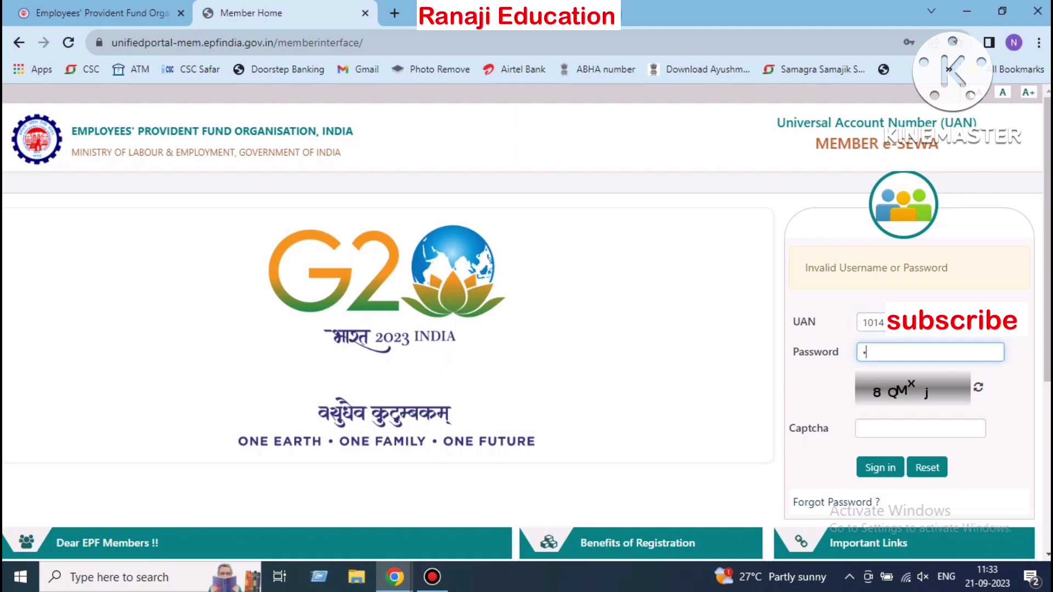
pyautogui.write('*************')
pyautogui.click(920, 429)
pyautogui.write('8Q')
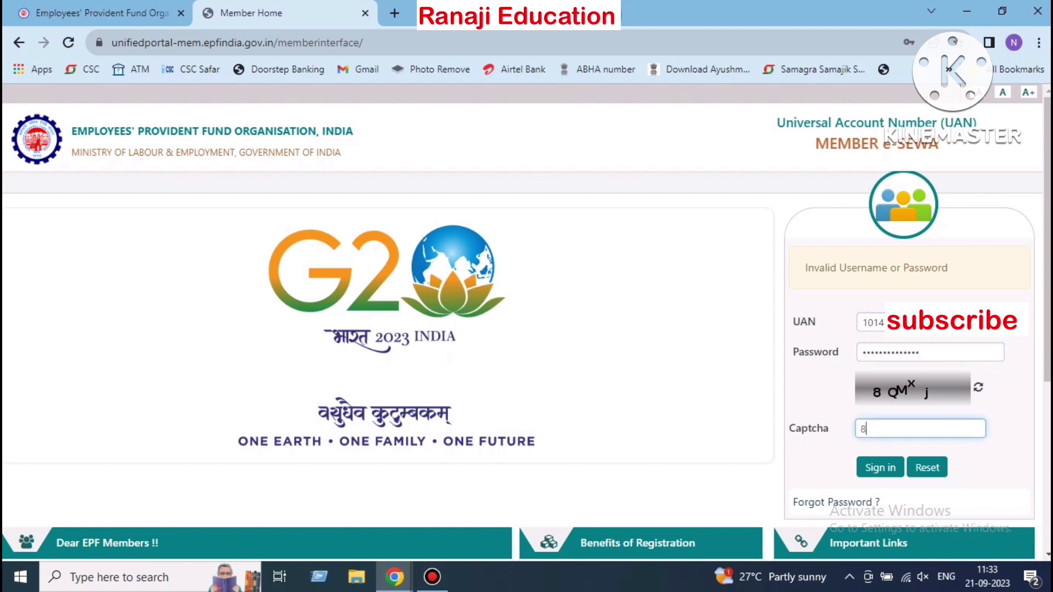
pyautogui.write('Mxj')
pyautogui.press('Return')
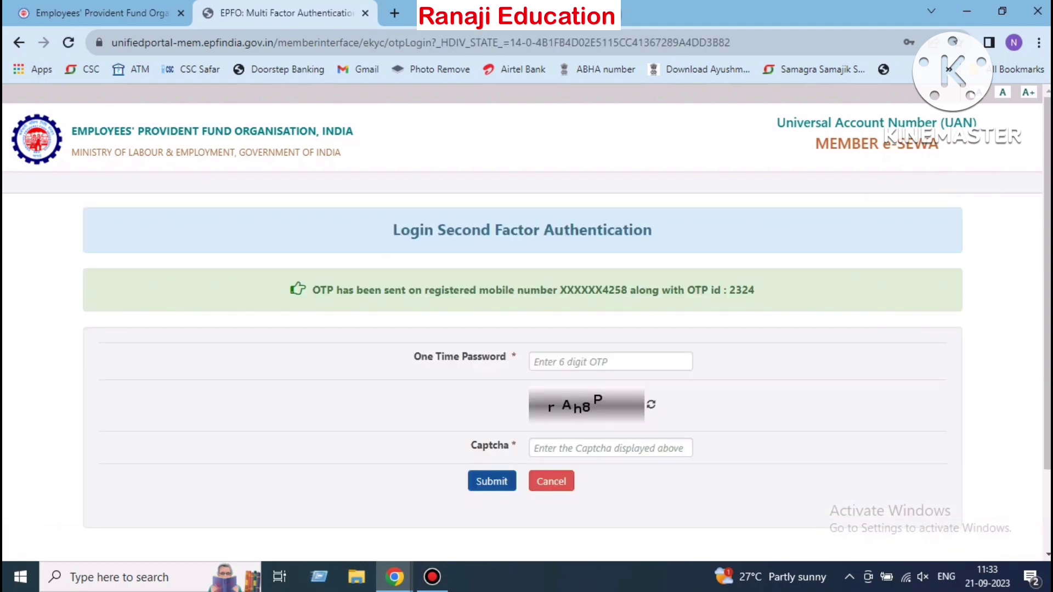
# Step: Fill in the 6-digit OTP and the captcha, and submit to reach the Member Home dashboard
pyautogui.click(610, 448)
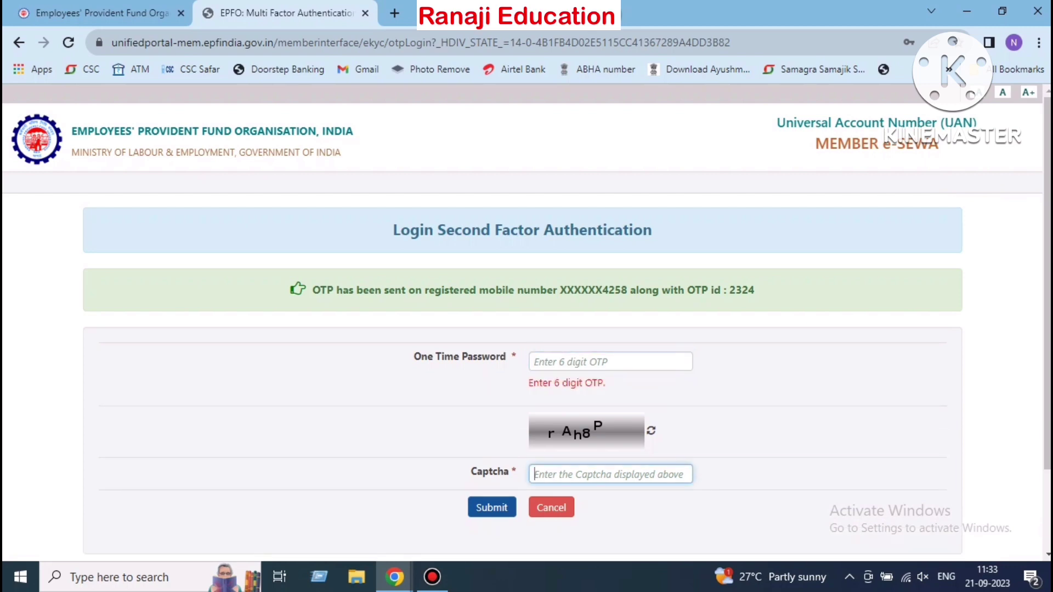
pyautogui.write('rA')
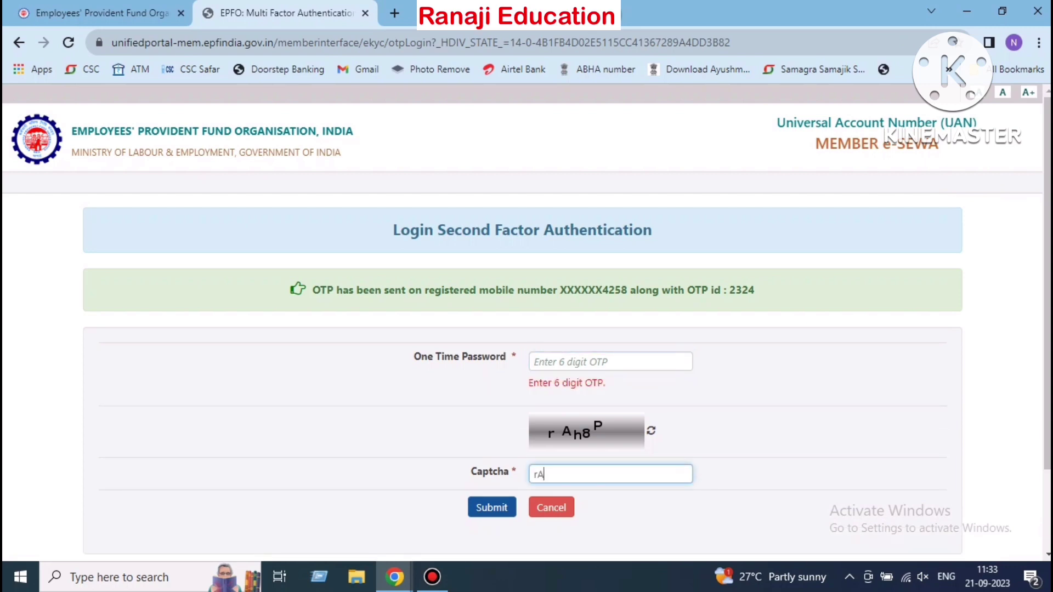
pyautogui.write('h5')
pyautogui.write('8')
pyautogui.click(611, 362)
pyautogui.write('••')
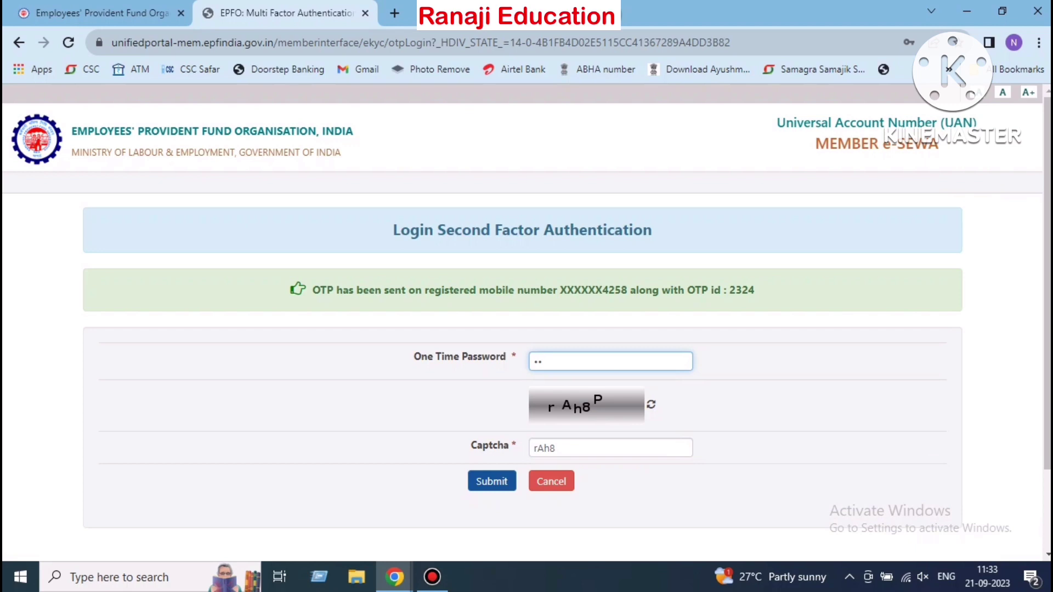
pyautogui.write('••••')
pyautogui.click(555, 448)
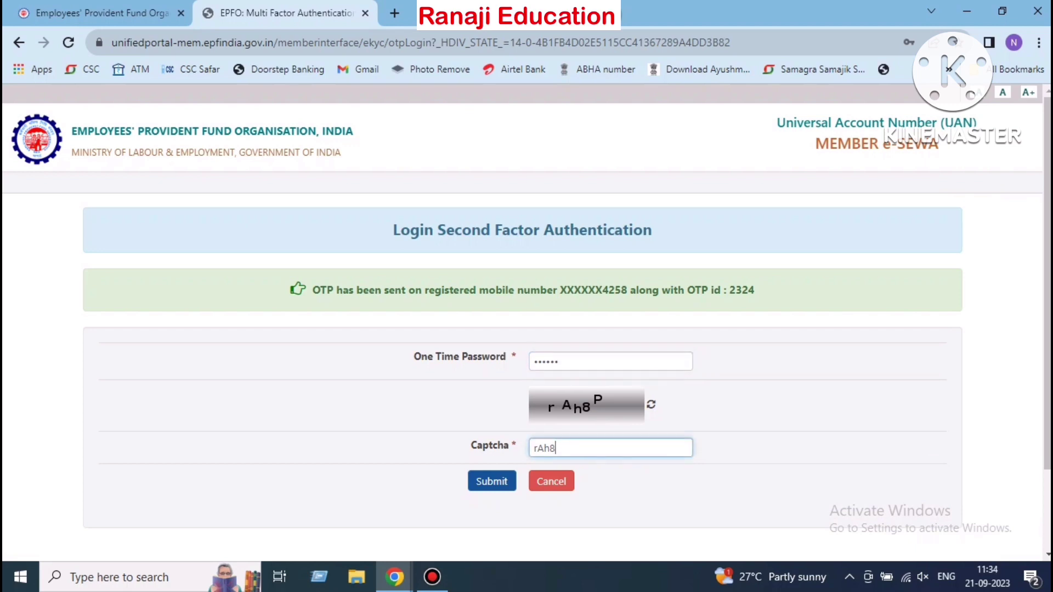
pyautogui.write('P')
pyautogui.click(491, 481)
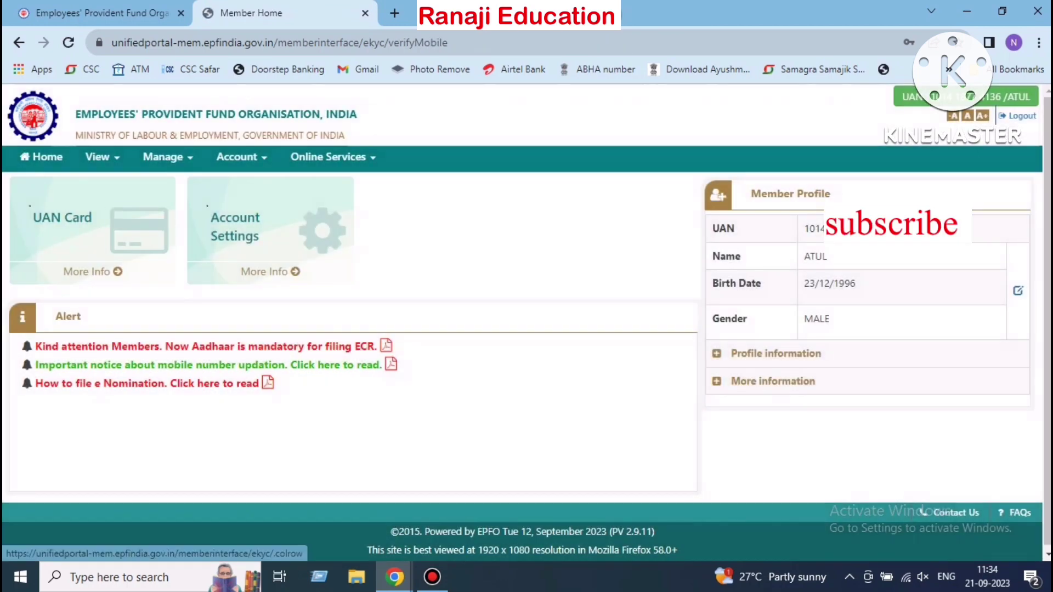
# Step: Expand the member profile and open the Service History page from the View menu
pyautogui.click(776, 354)
pyautogui.scroll(-2, 777, 353)
pyautogui.scroll(2, 351, 351)
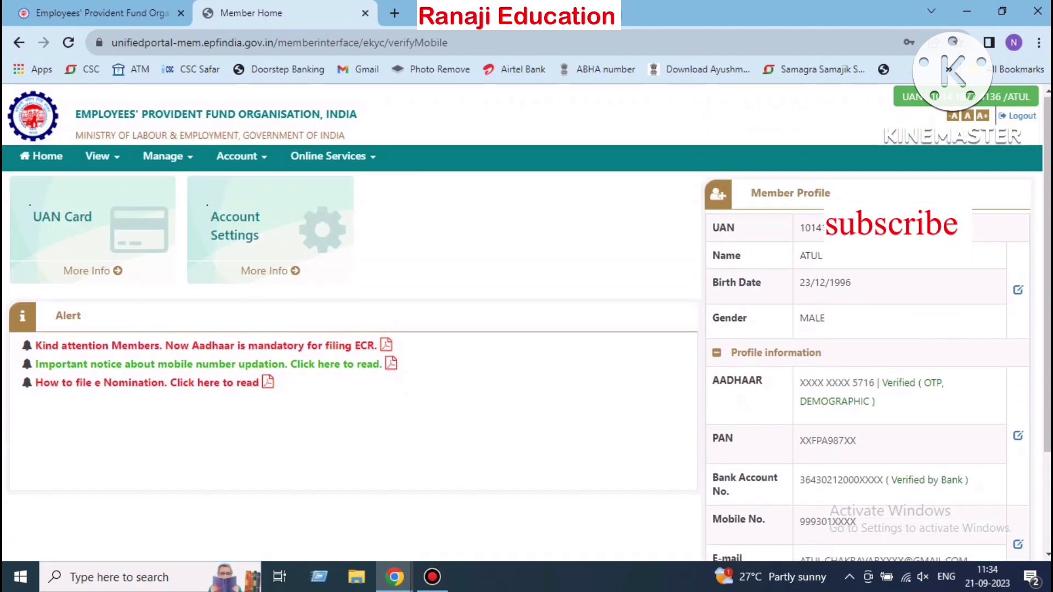
pyautogui.click(103, 157)
pyautogui.click(111, 242)
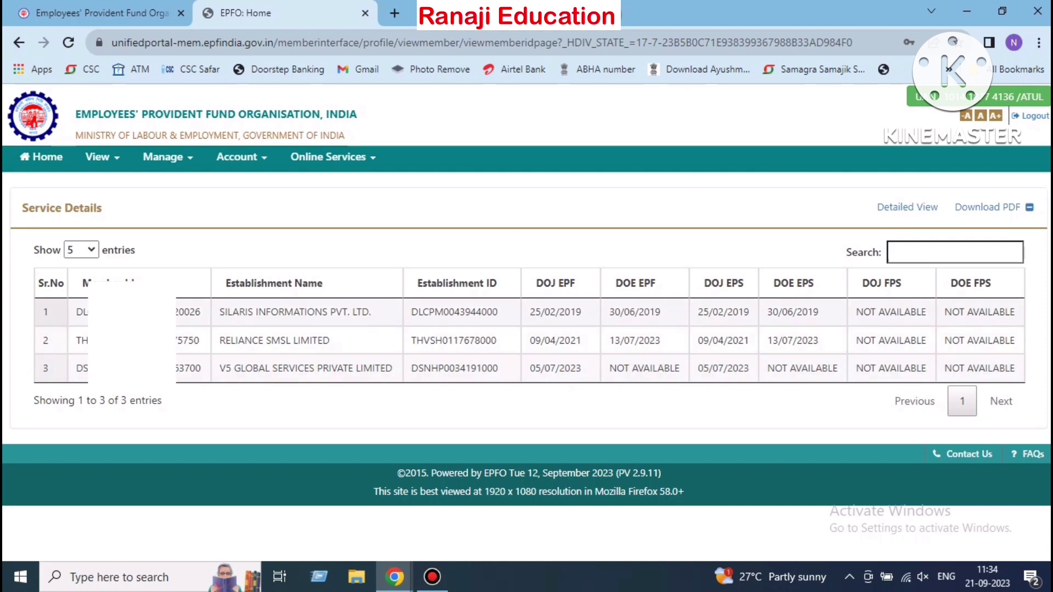
# Step: Open ONE MEMBER - ONE EPF ACCOUNT (TRANSFER REQUEST) from the Online Services menu
pyautogui.click(333, 157)
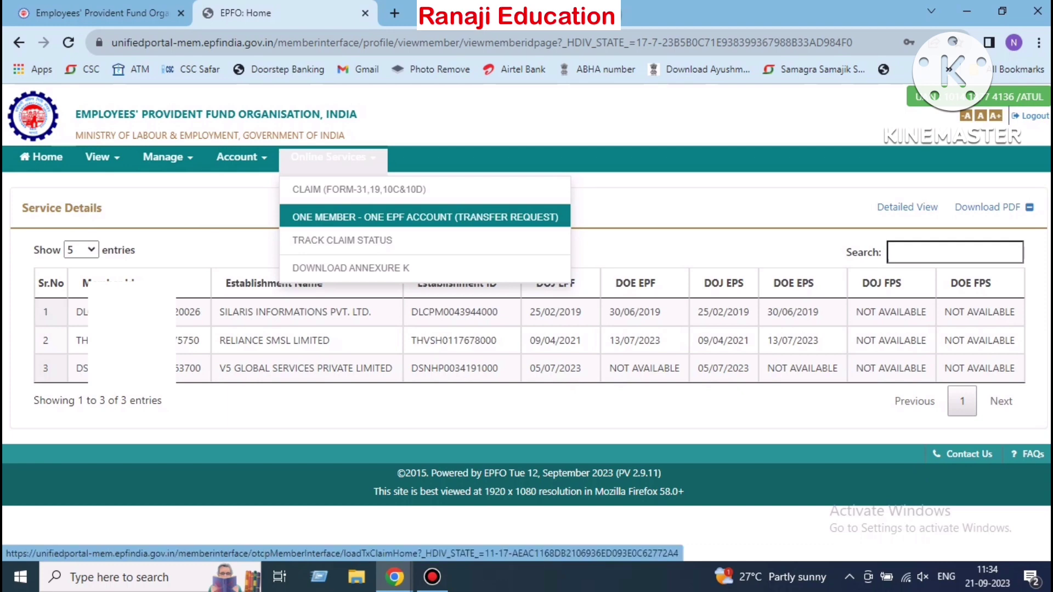
pyautogui.click(425, 217)
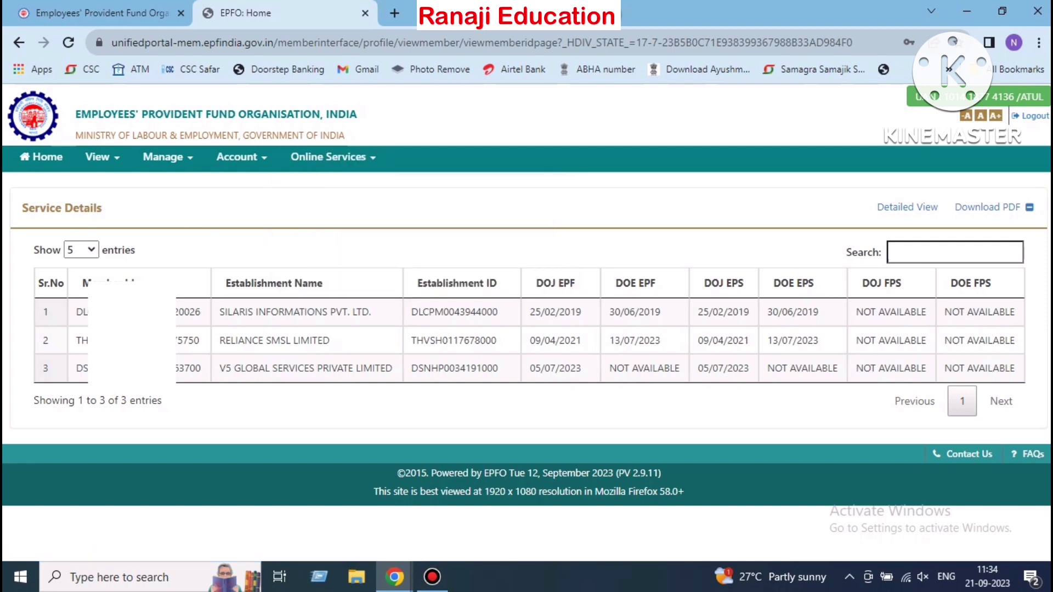
pyautogui.click(333, 157)
pyautogui.moveTo(137, 208); pyautogui.dragTo(425, 217)
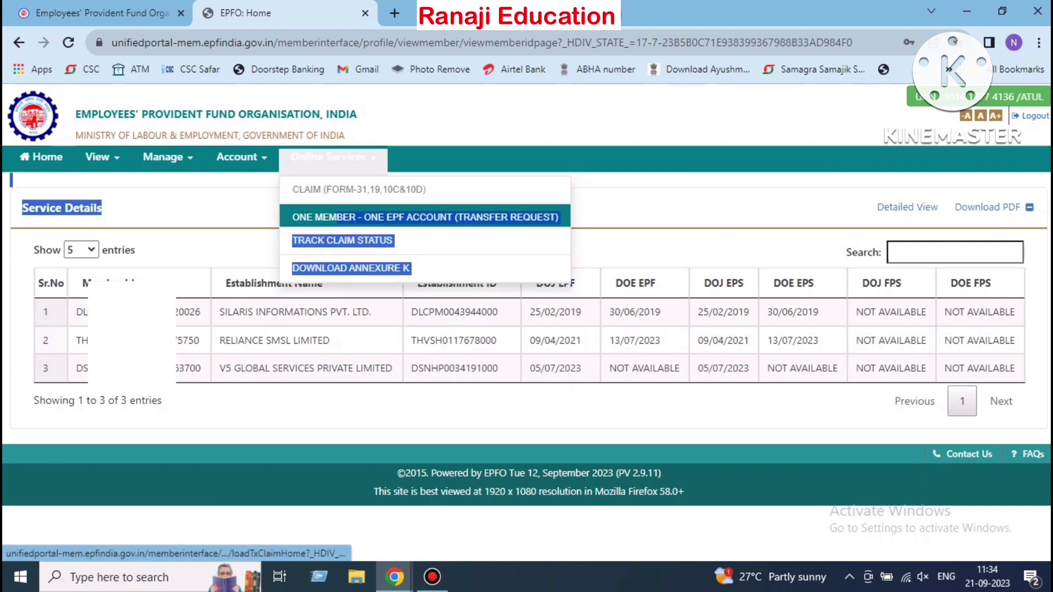
pyautogui.click(425, 217)
pyautogui.click(333, 157)
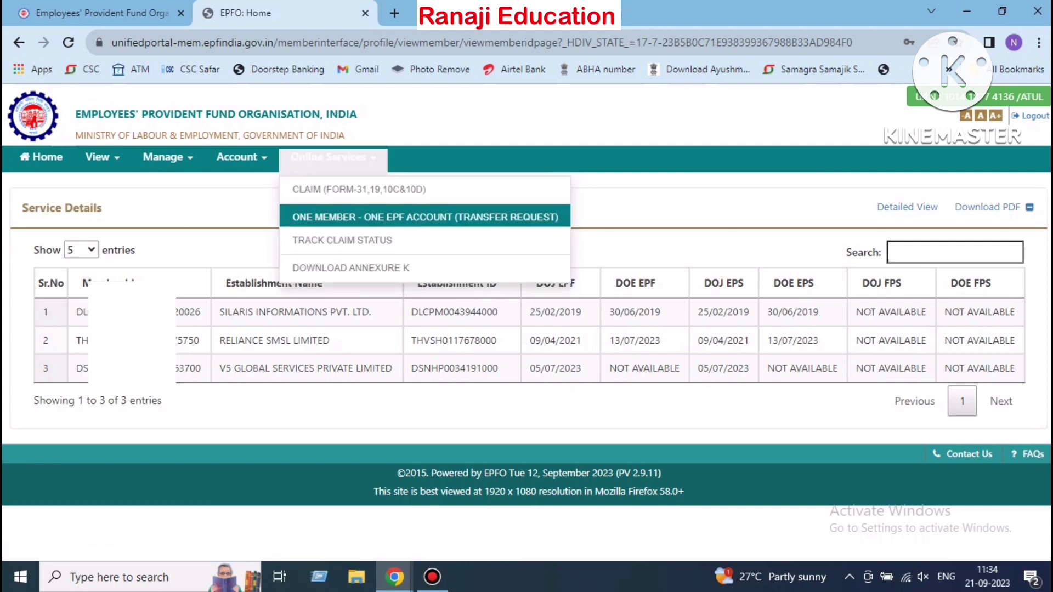
pyautogui.moveTo(137, 208); pyautogui.dragTo(359, 217)
pyautogui.click(333, 157)
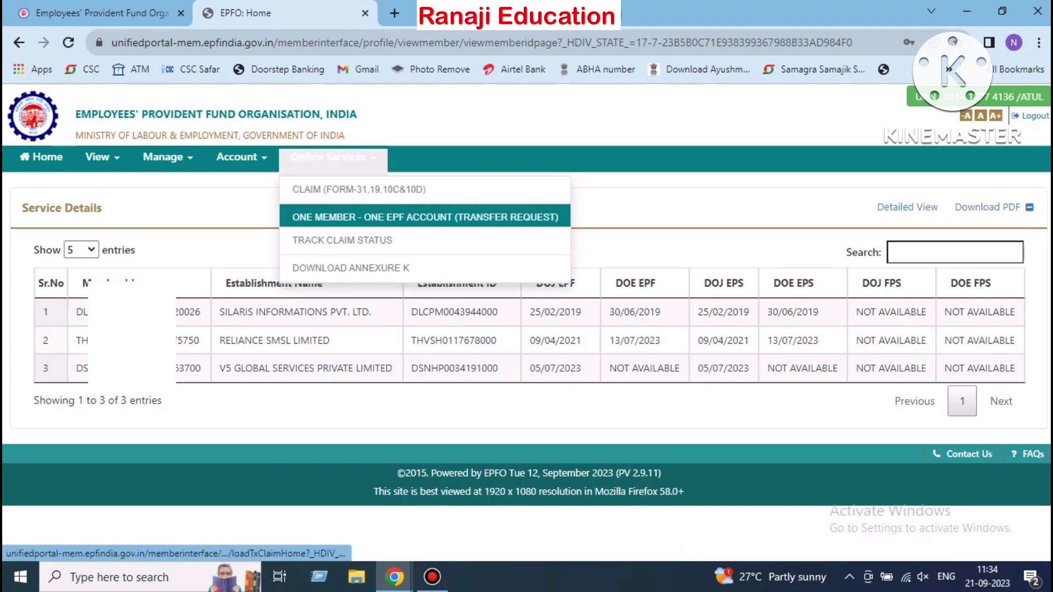
pyautogui.click(384, 217)
# Step: Review the transfer request form, then go to View > Service History for the three establishments
pyautogui.scroll(-1, 527, 329)
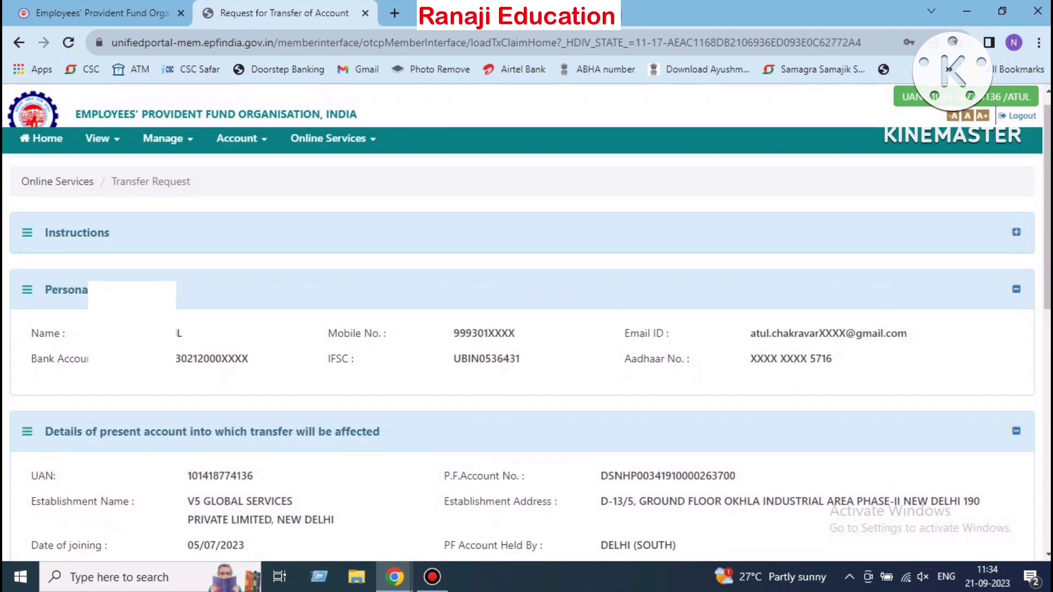
pyautogui.scroll(-6, 527, 329)
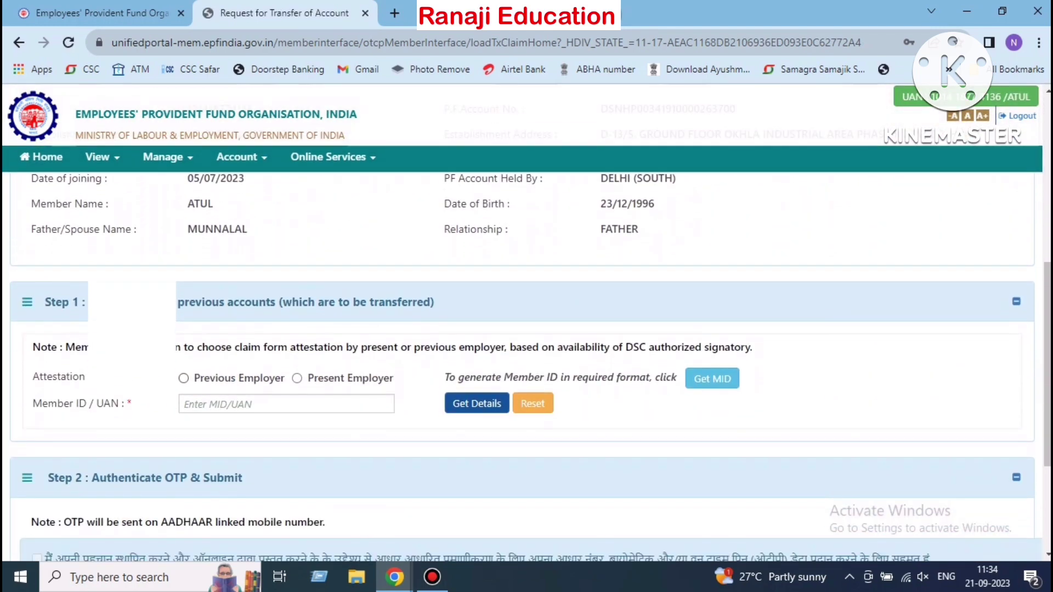
pyautogui.click(102, 156)
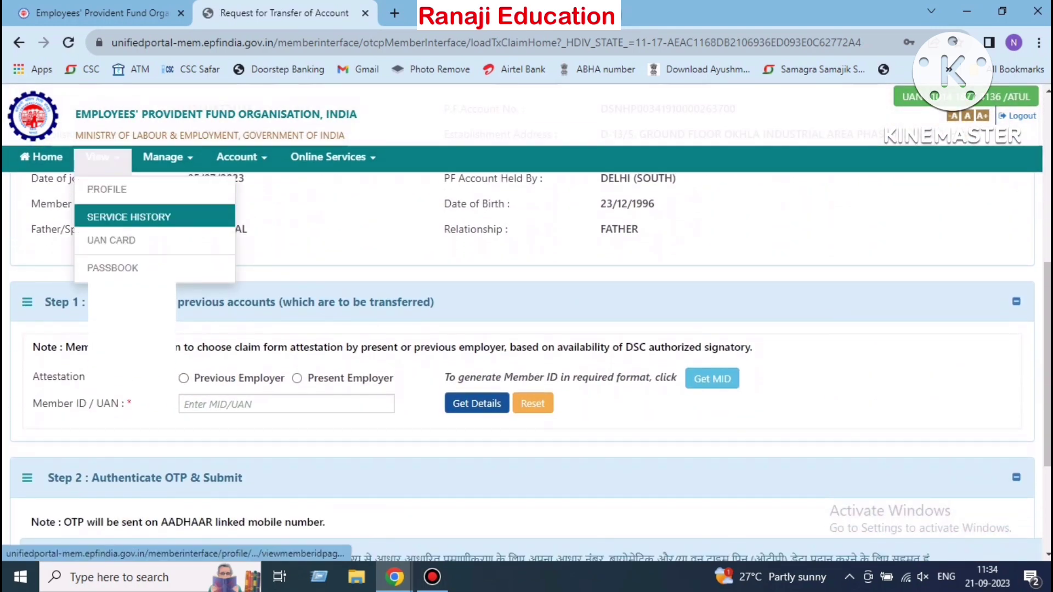
pyautogui.click(129, 217)
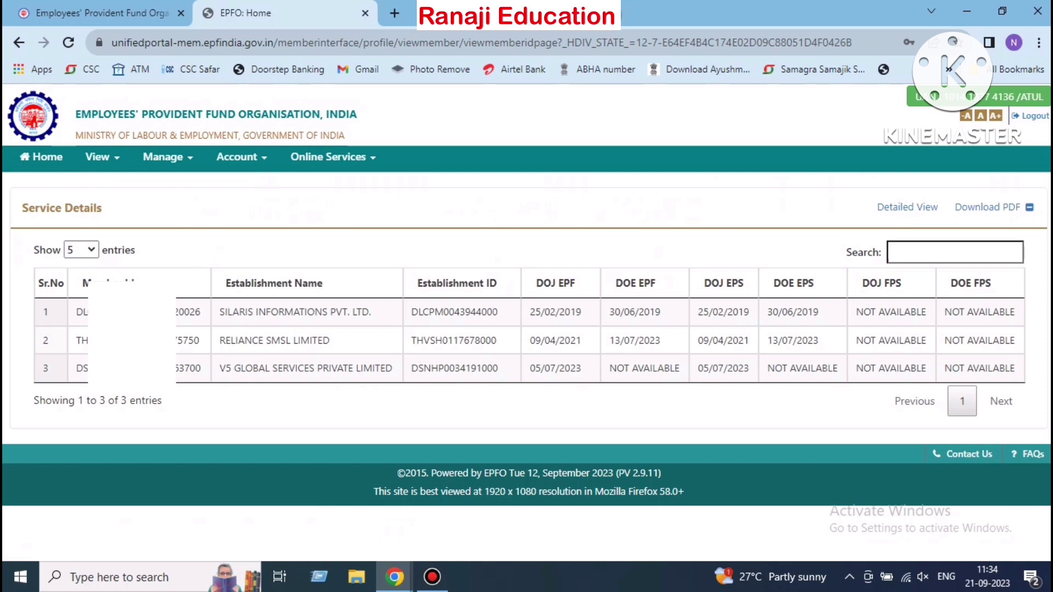
# Step: Open the Transfer Request, choose Present Employer attestation, enter the UAN and fetch details
pyautogui.click(333, 156)
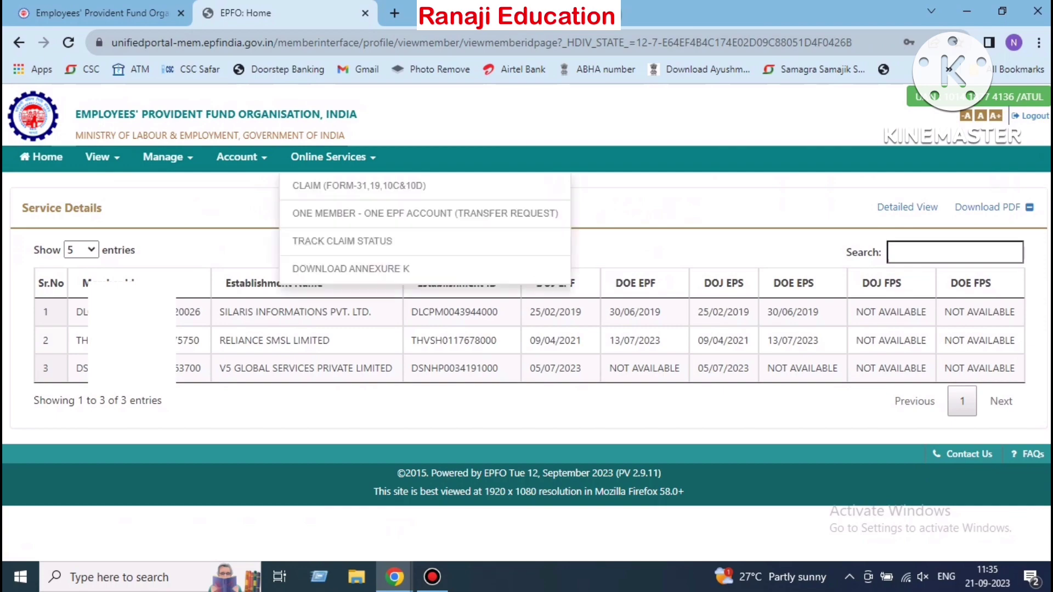
pyautogui.click(425, 217)
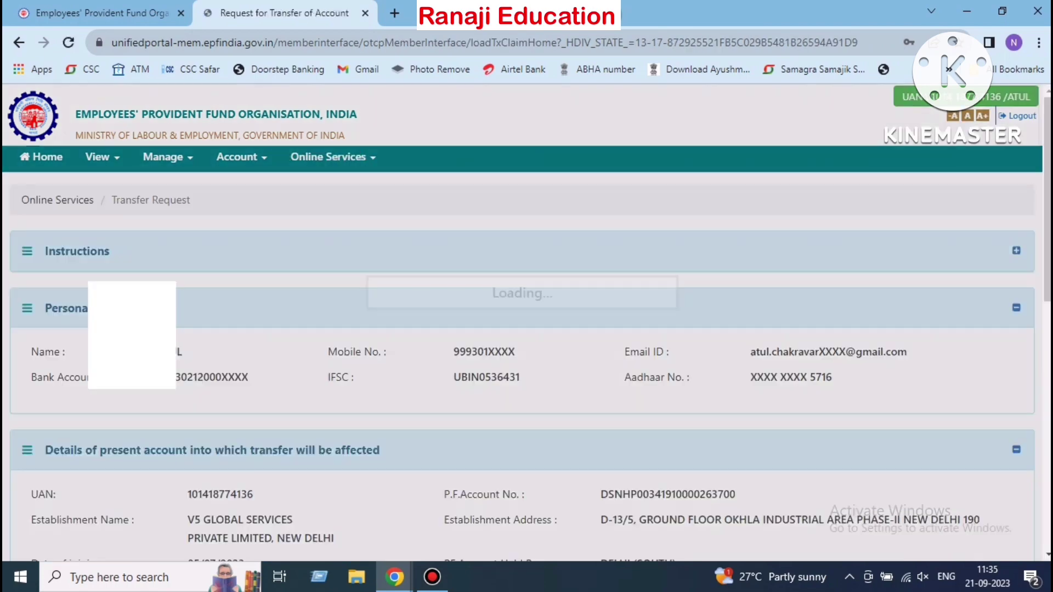
pyautogui.scroll(-10, 526, 329)
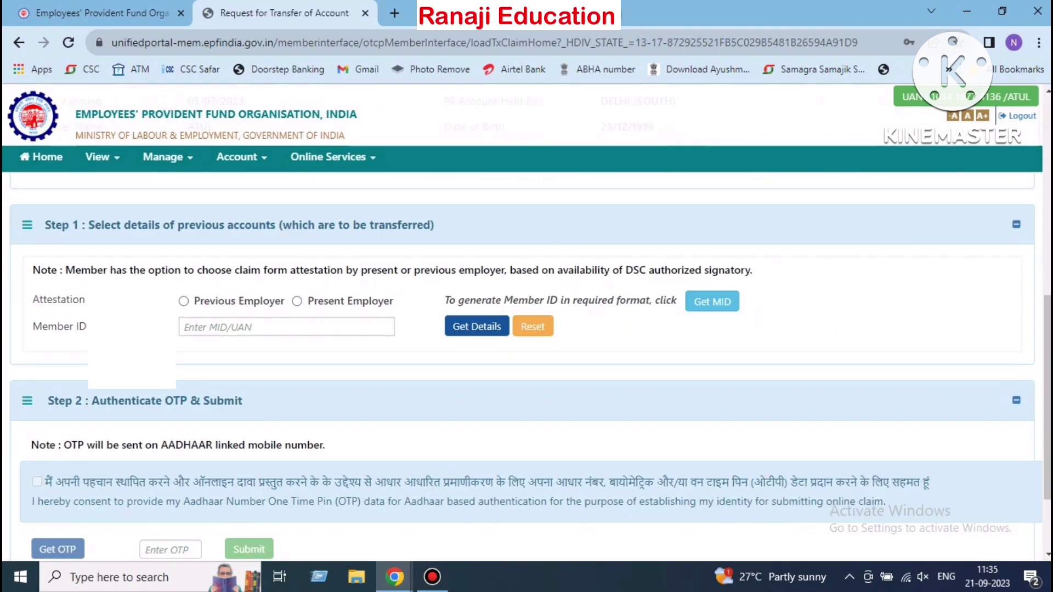
pyautogui.click(297, 301)
pyautogui.click(185, 326)
pyautogui.write('1')
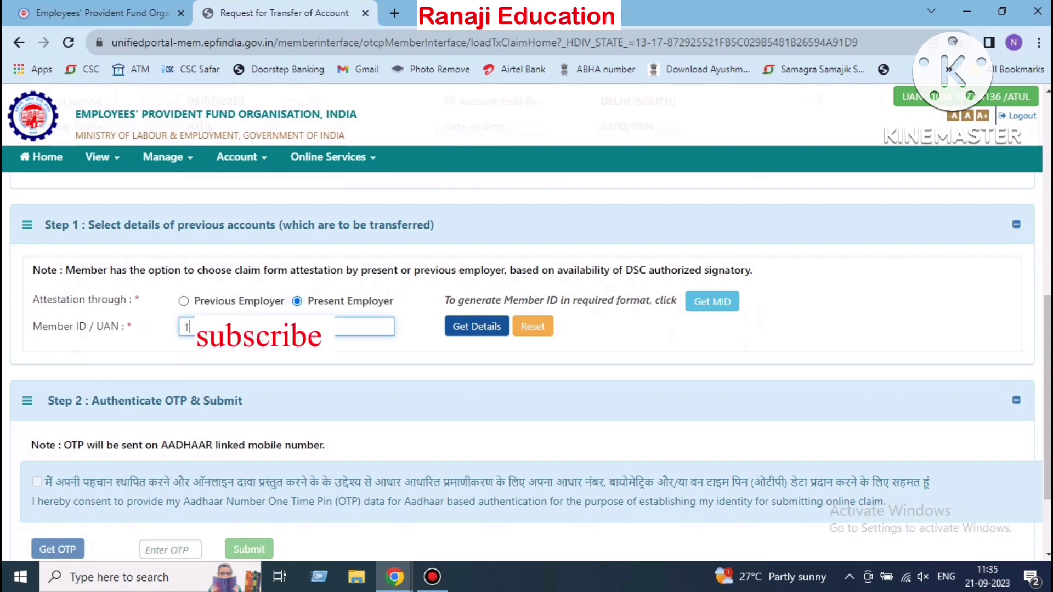
pyautogui.write('0')
pyautogui.click(476, 327)
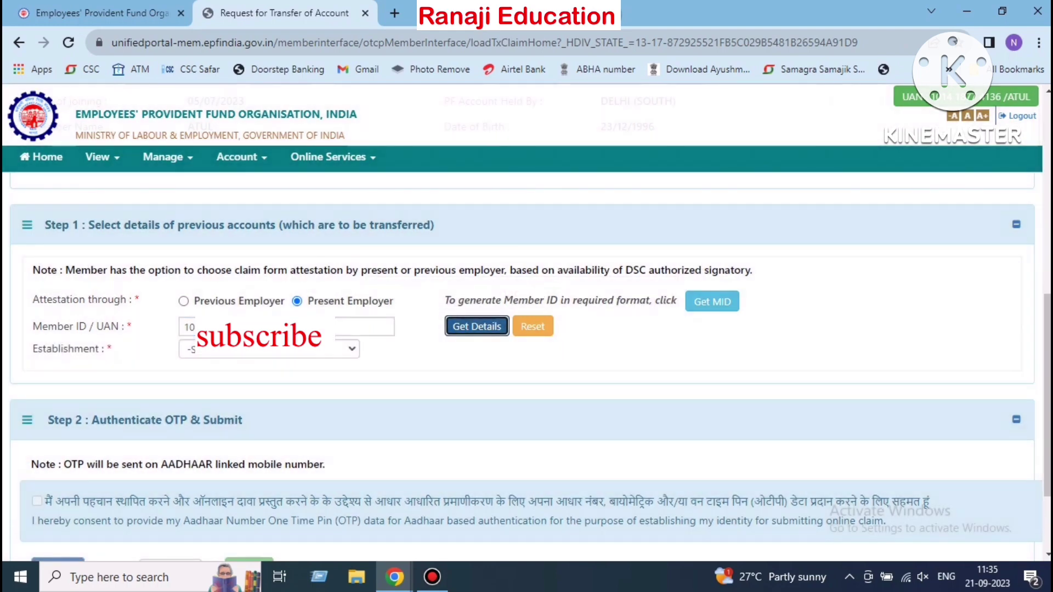
# Step: Choose RELIANCE SMSL LIMITED as the previous establishment and tick its account for transfer
pyautogui.click(329, 349)
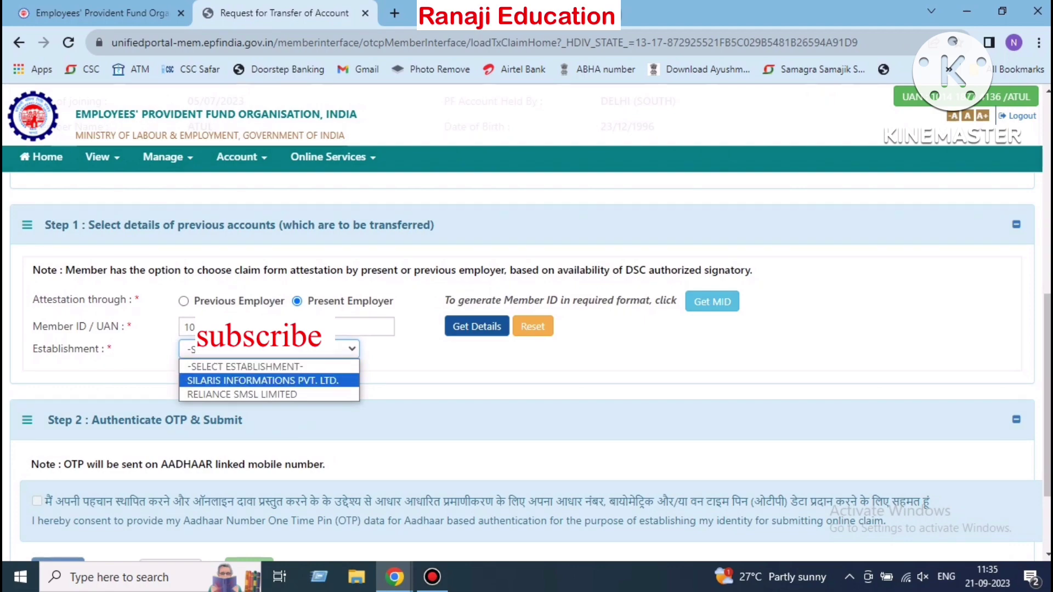
pyautogui.press('Return')
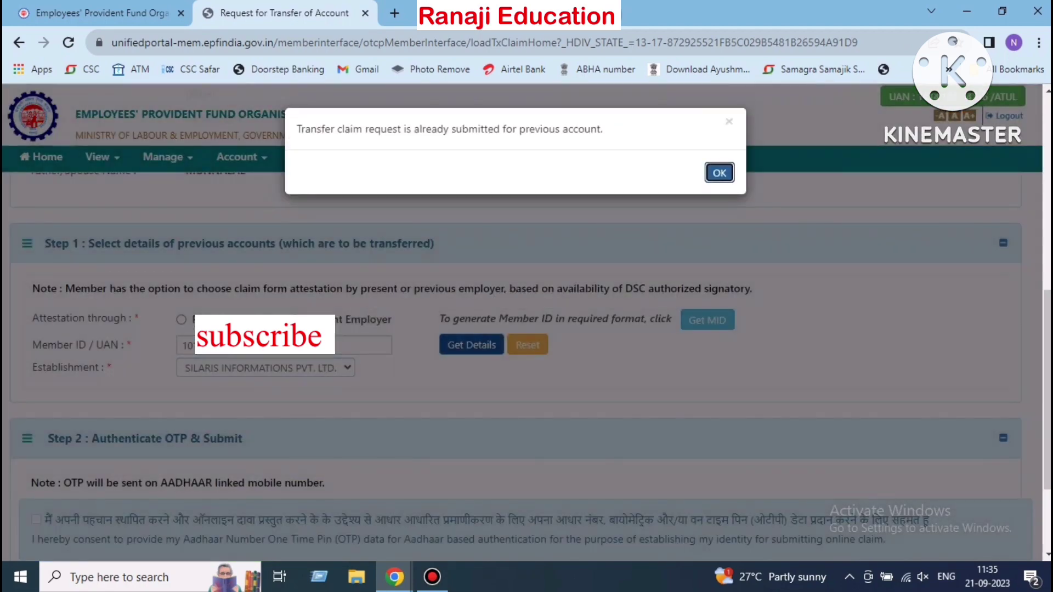
pyautogui.press('Return')
pyautogui.click(269, 349)
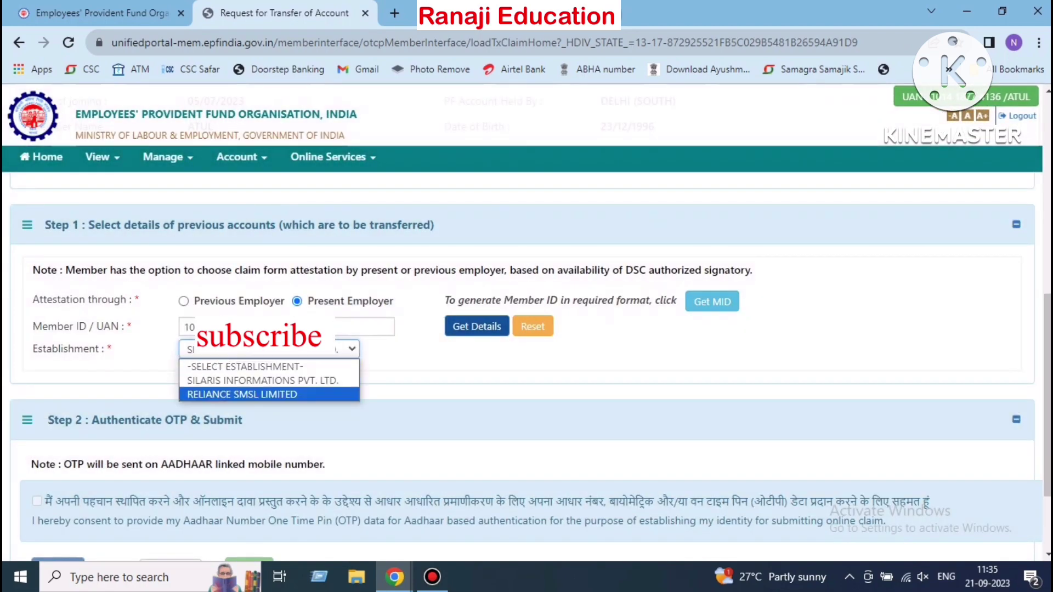
pyautogui.click(243, 394)
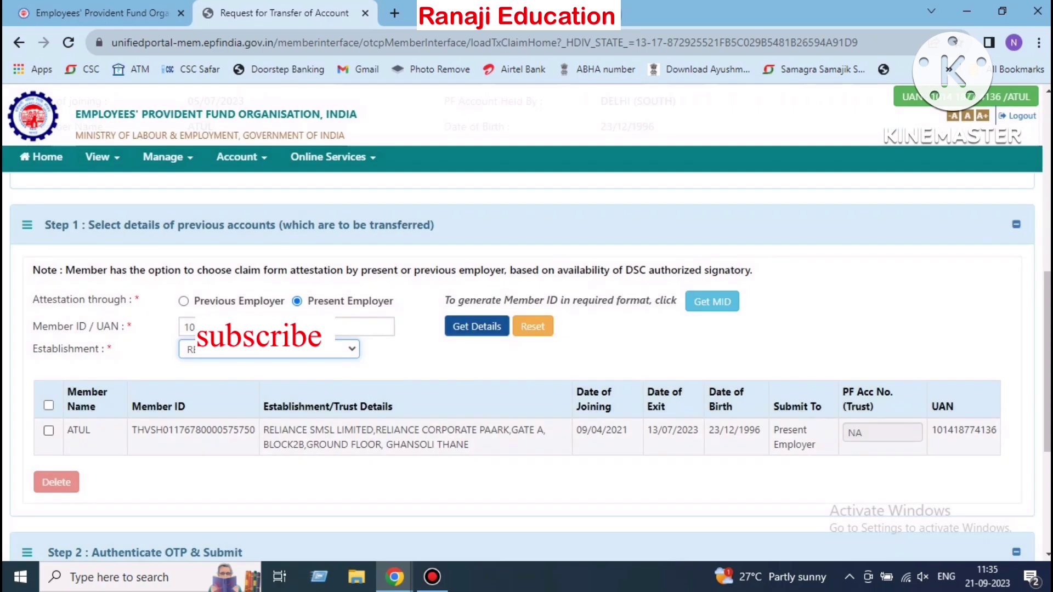
pyautogui.click(48, 431)
pyautogui.scroll(-1, 526, 340)
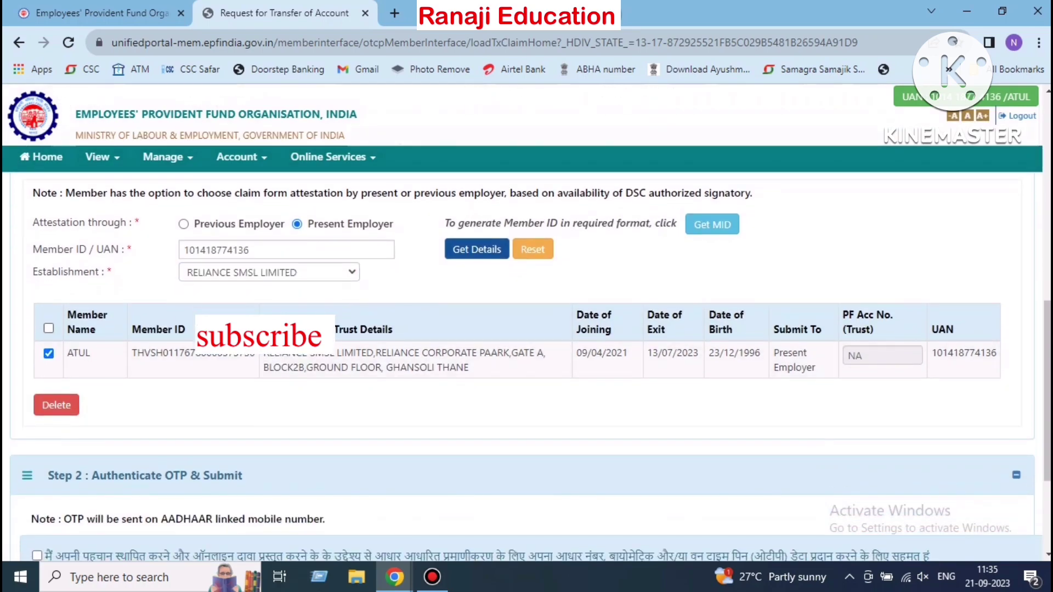
pyautogui.click(49, 328)
pyautogui.scroll(-3, 526, 368)
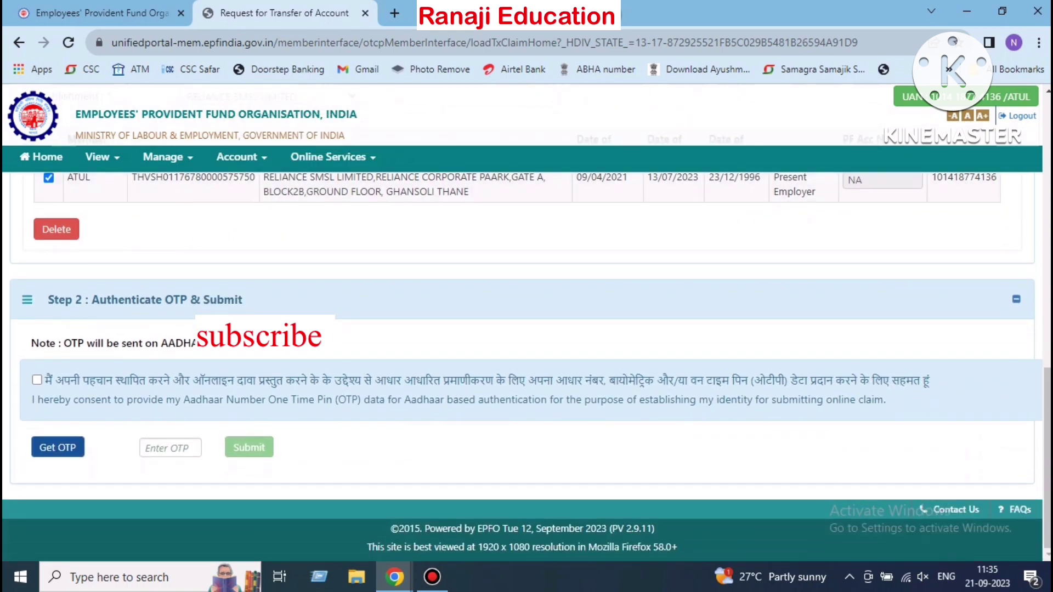
# Step: Give Aadhaar consent, request an OTP, acknowledge the alert, and enter the received OTP
pyautogui.click(36, 380)
pyautogui.click(170, 448)
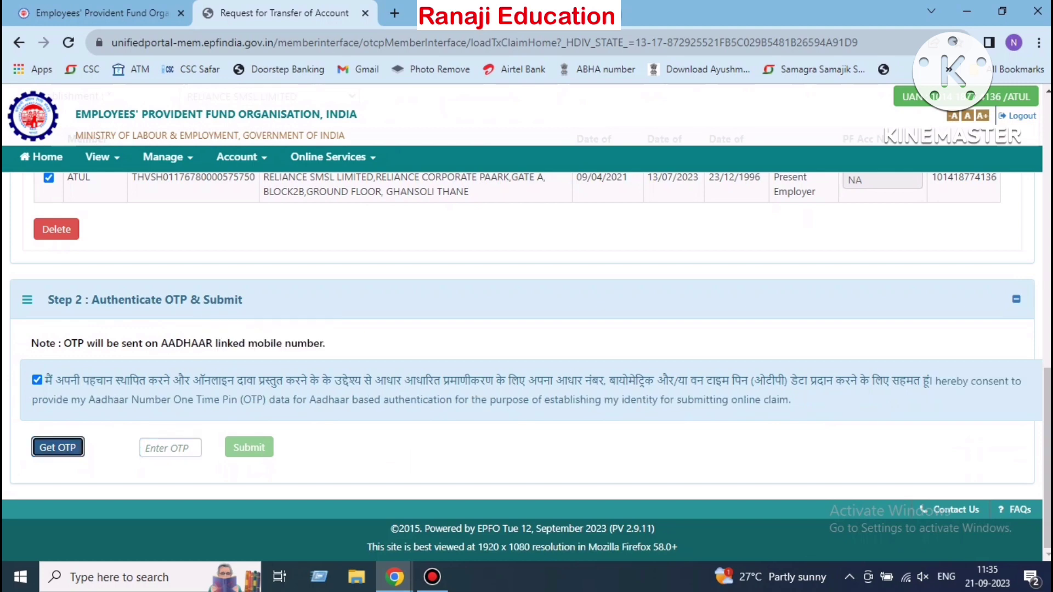
pyautogui.click(57, 448)
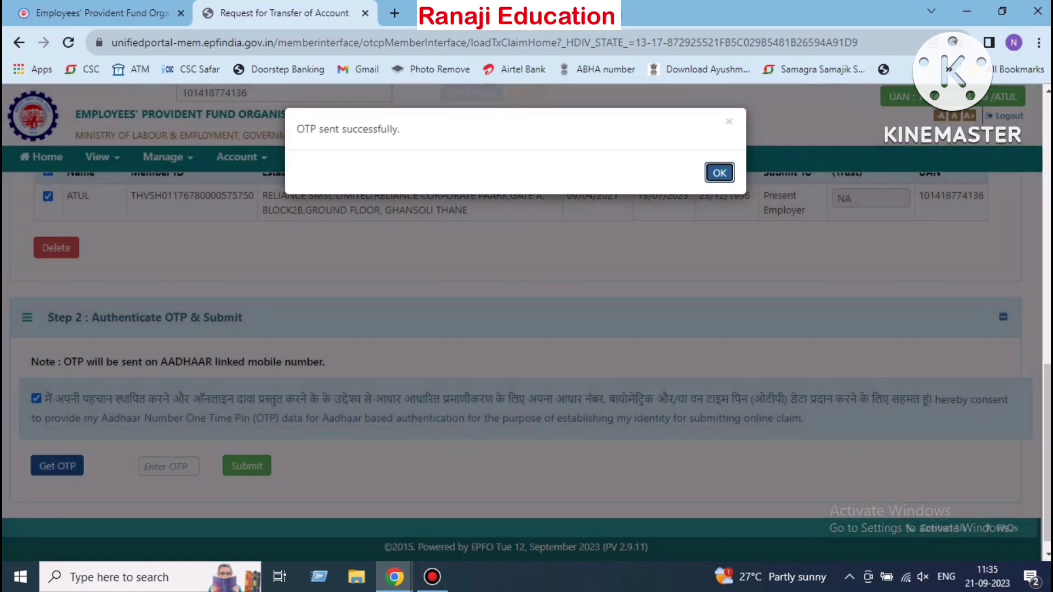
pyautogui.click(721, 172)
pyautogui.click(171, 448)
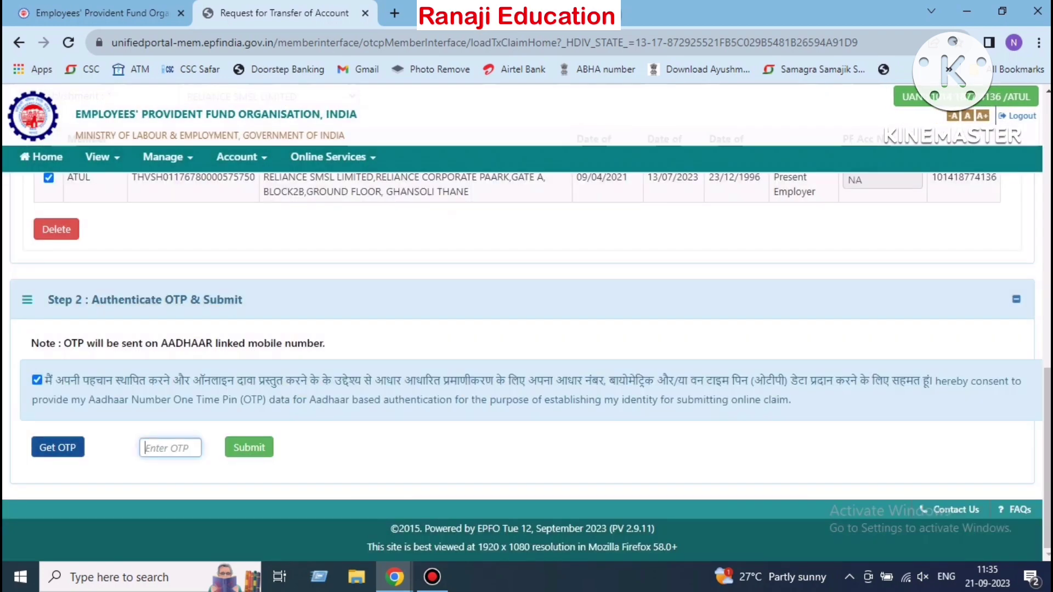
pyautogui.scroll(1, 527, 329)
pyautogui.write('••••')
# Step: Submit the transfer claim and download its Printable Form 13 PDF from Transfer Claim Status
pyautogui.click(249, 448)
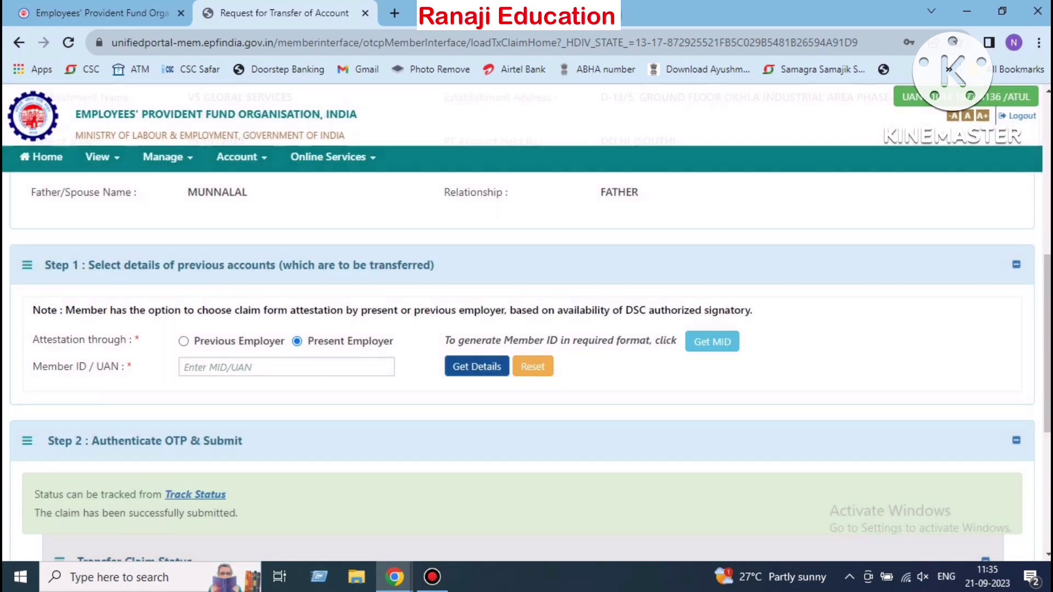
pyautogui.scroll(-3, 526, 329)
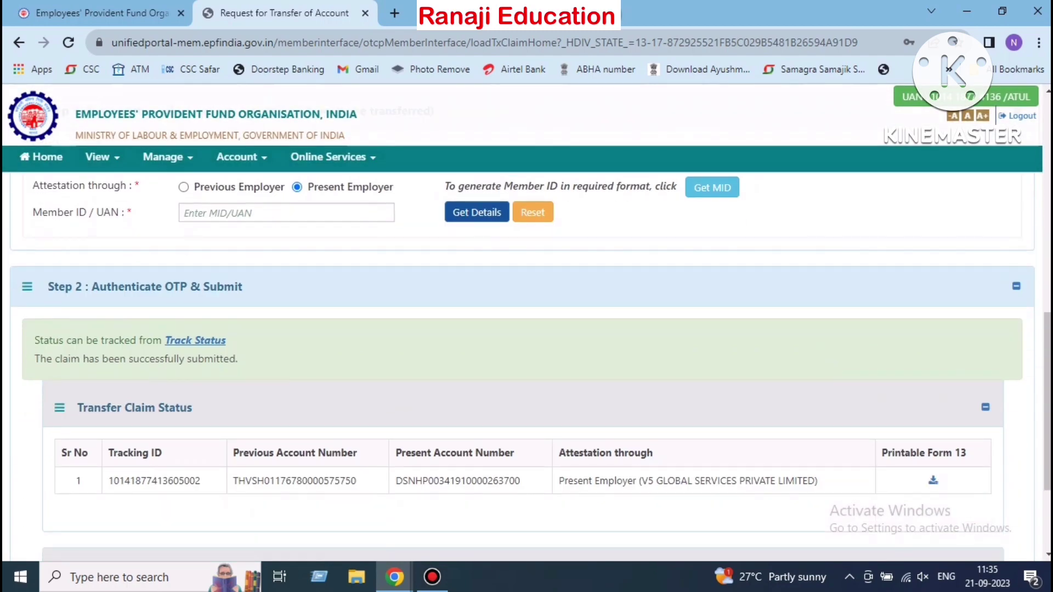
pyautogui.moveTo(109, 481); pyautogui.dragTo(817, 480)
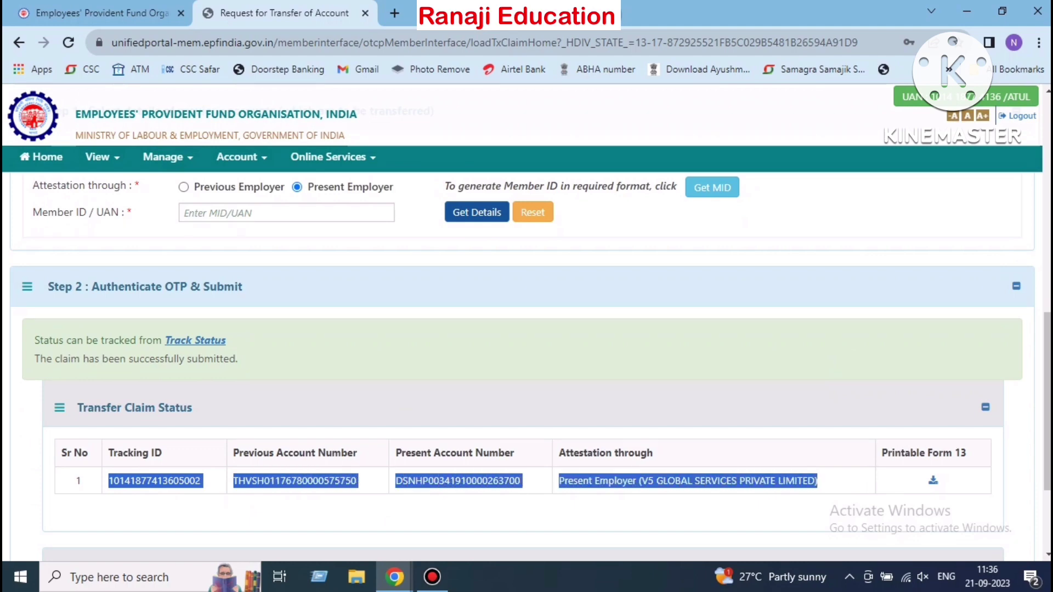
pyautogui.click(933, 480)
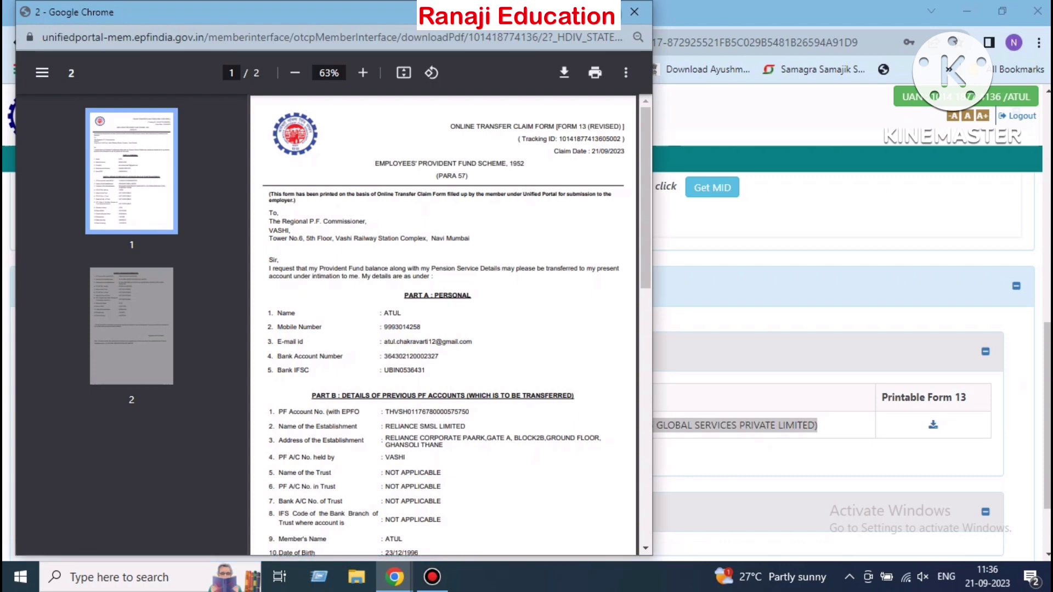
# Step: In Chrome's print settings, print all pages at 100 scale
pyautogui.click(595, 73)
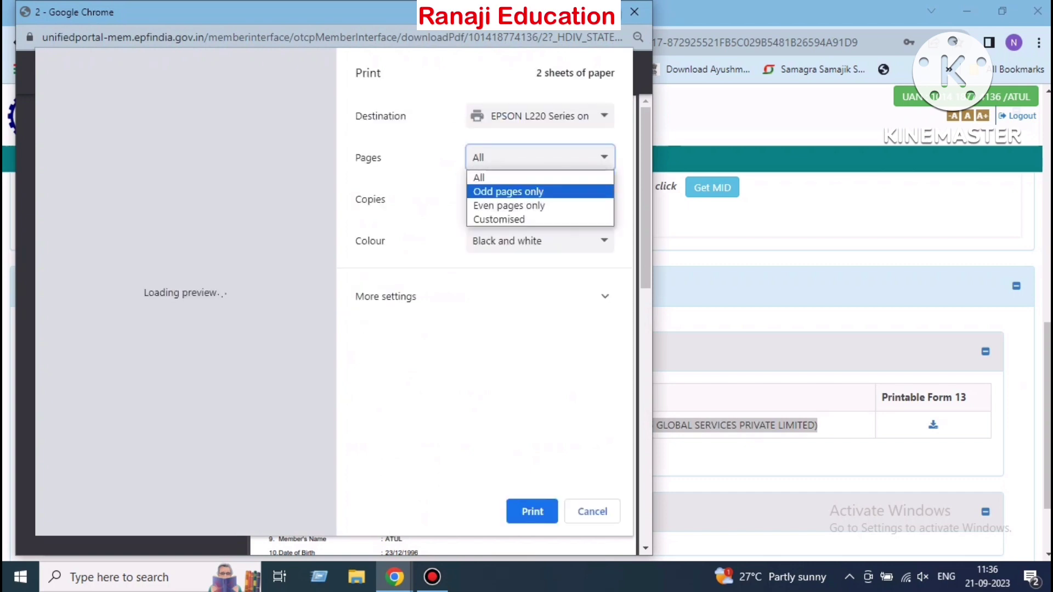
pyautogui.click(541, 191)
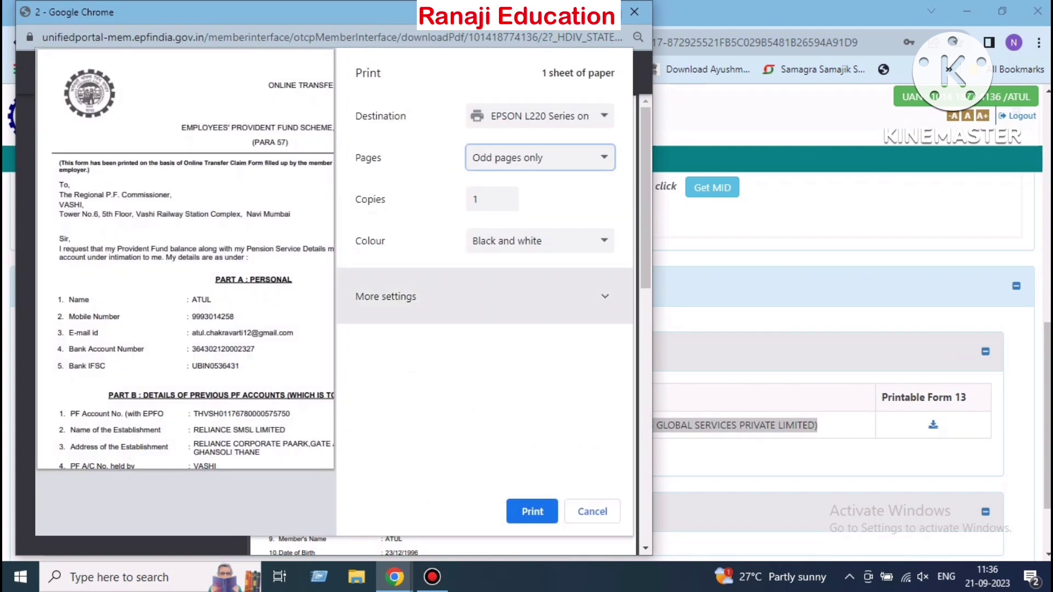
pyautogui.click(386, 296)
pyautogui.click(534, 158)
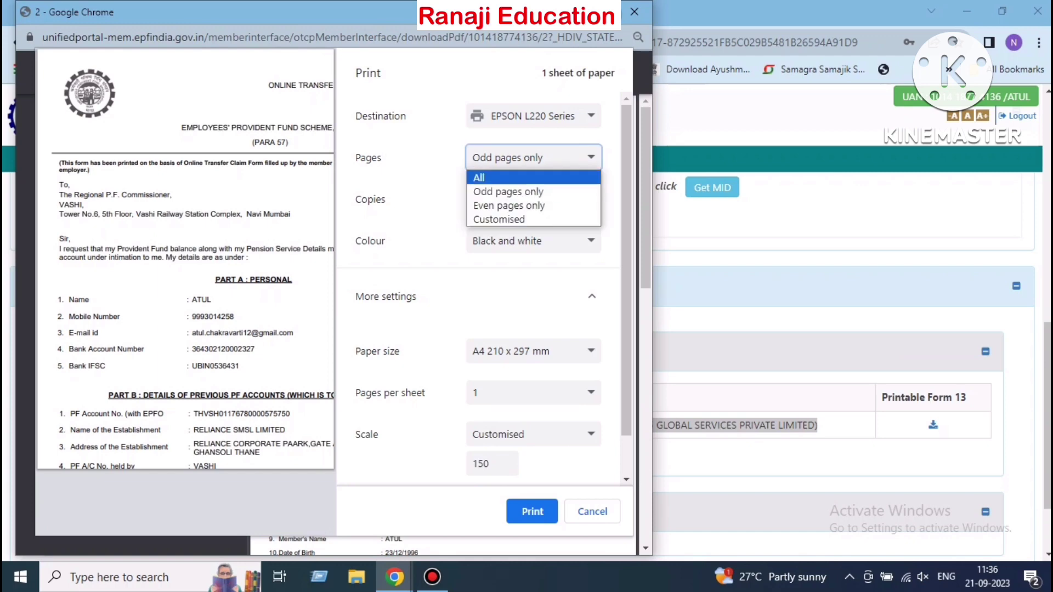
pyautogui.click(483, 176)
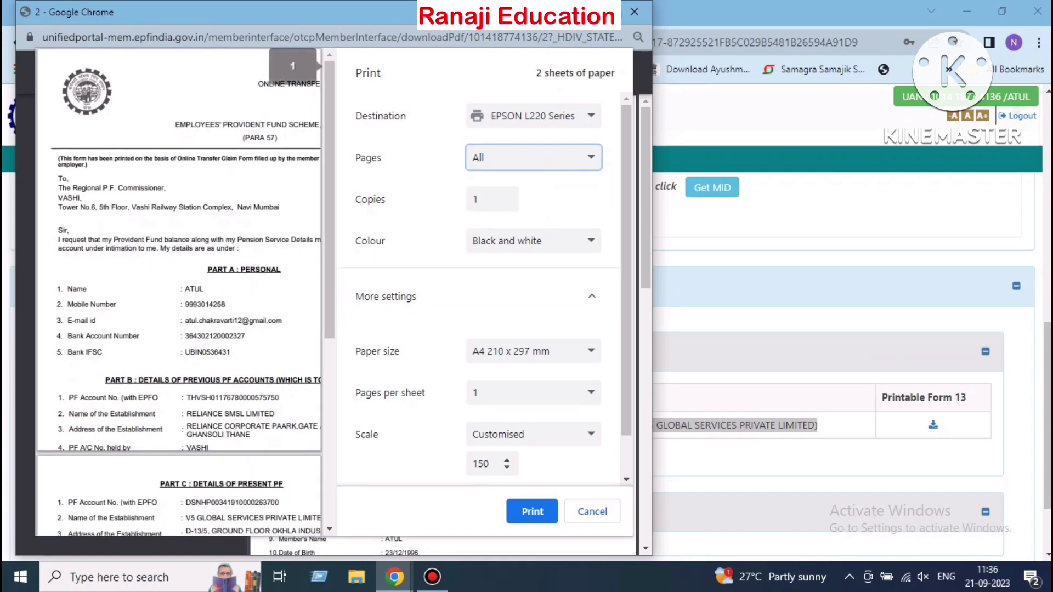
pyautogui.doubleClick(481, 464)
pyautogui.scroll(-1, 481, 464)
pyautogui.write('1000')
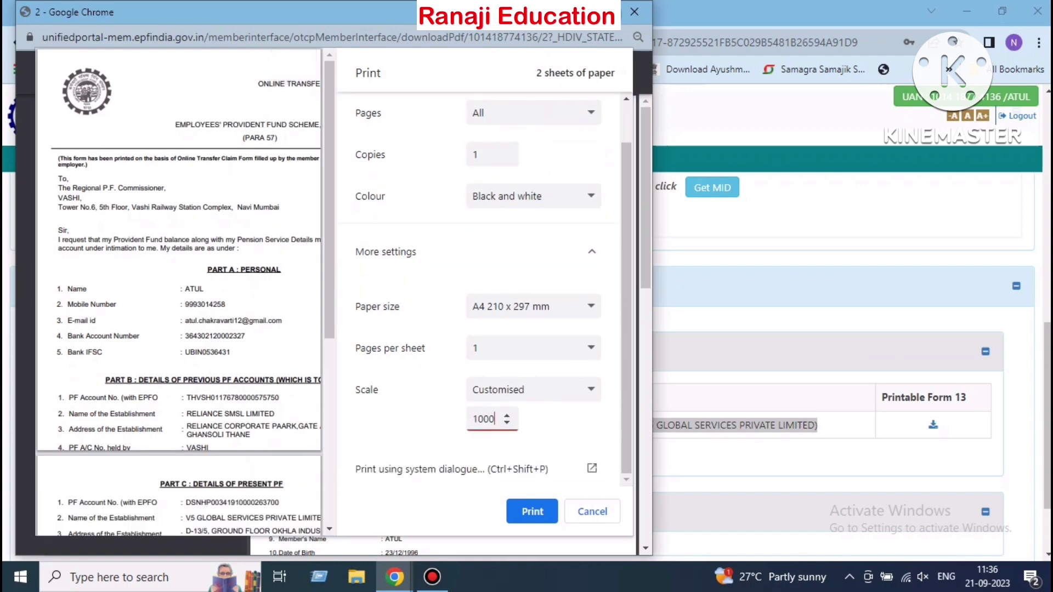
pyautogui.press('BackSpace')
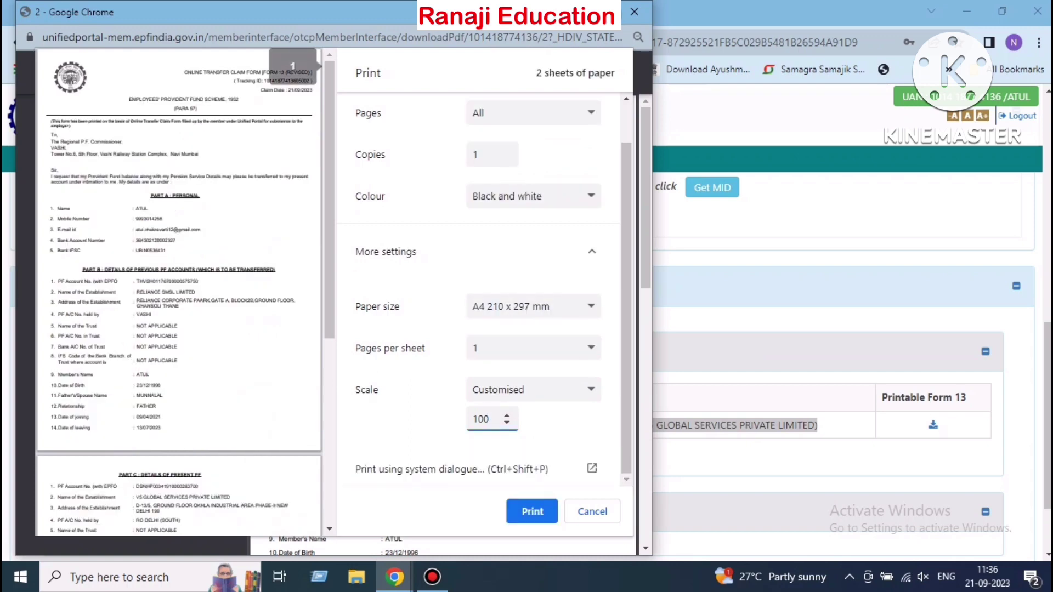
pyautogui.scroll(-8, 179, 291)
# Step: Print Form 13 via the system dialog in Grayscale at High quality, then close the PDF window
pyautogui.click(592, 469)
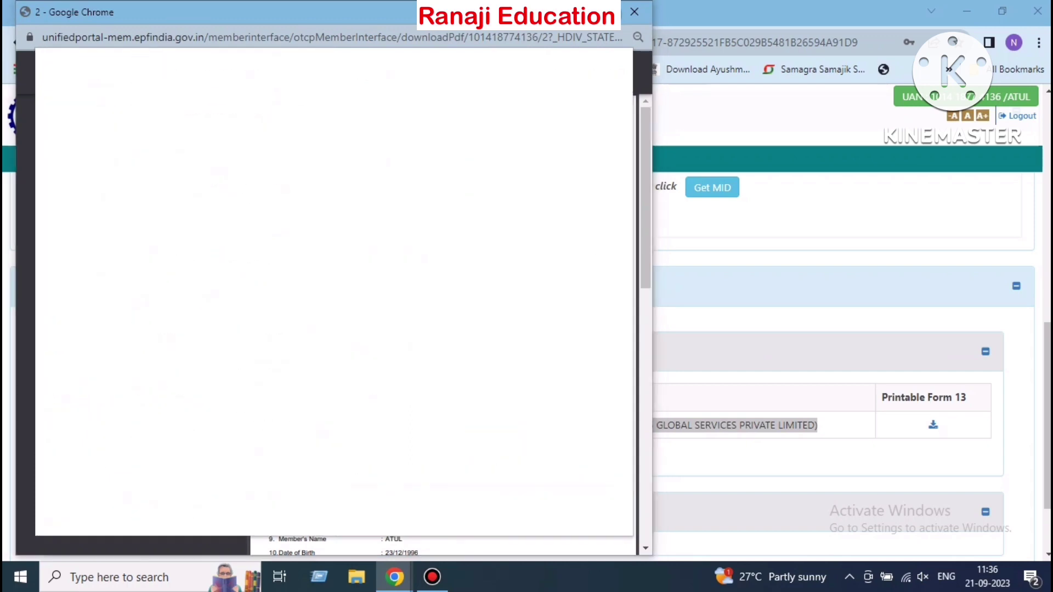
pyautogui.click(324, 157)
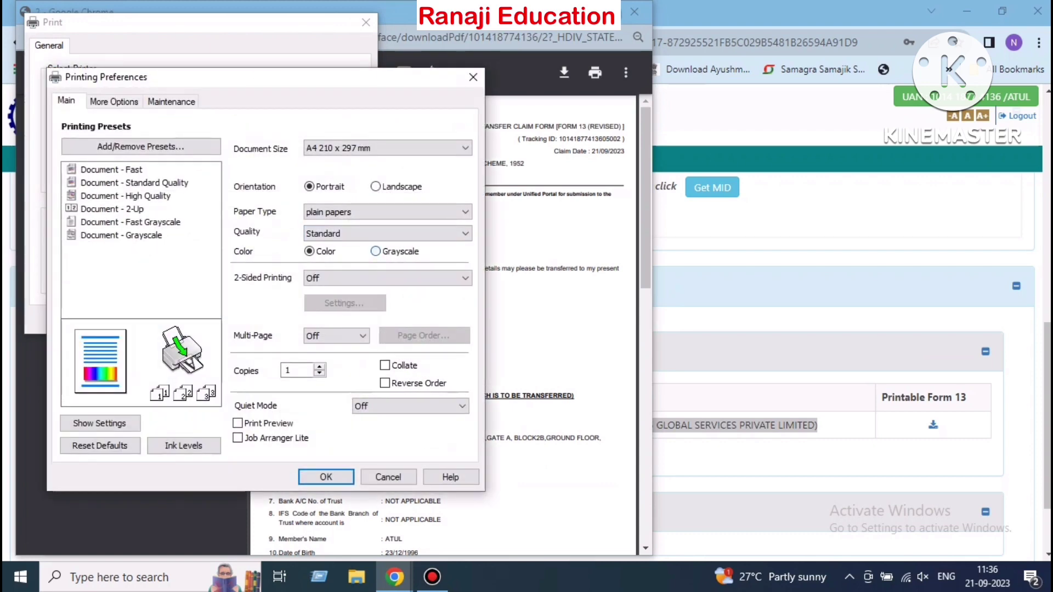
pyautogui.click(376, 251)
pyautogui.click(387, 233)
pyautogui.click(379, 267)
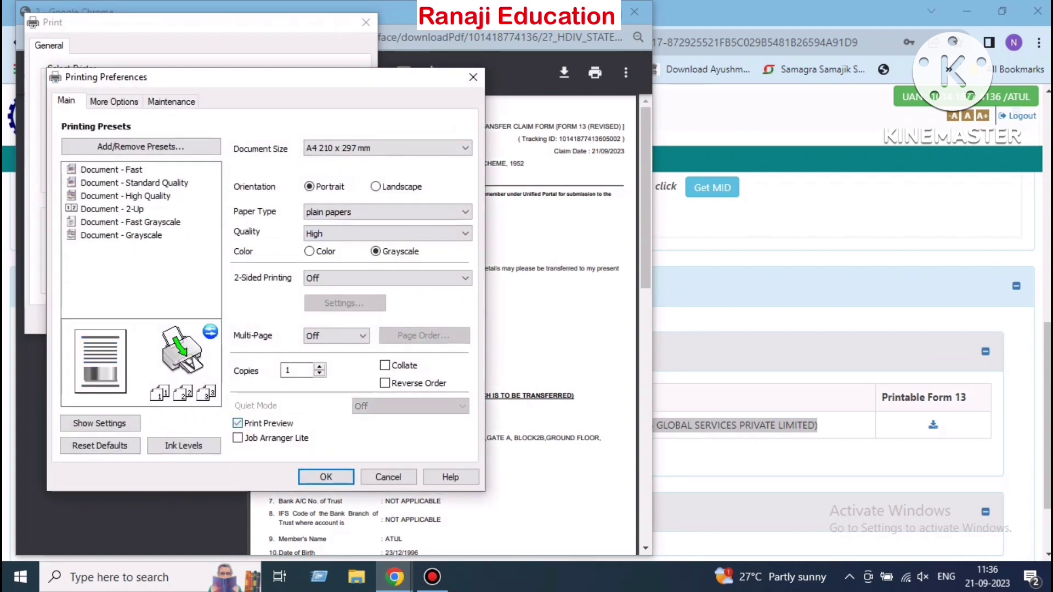
pyautogui.click(326, 477)
pyautogui.click(219, 320)
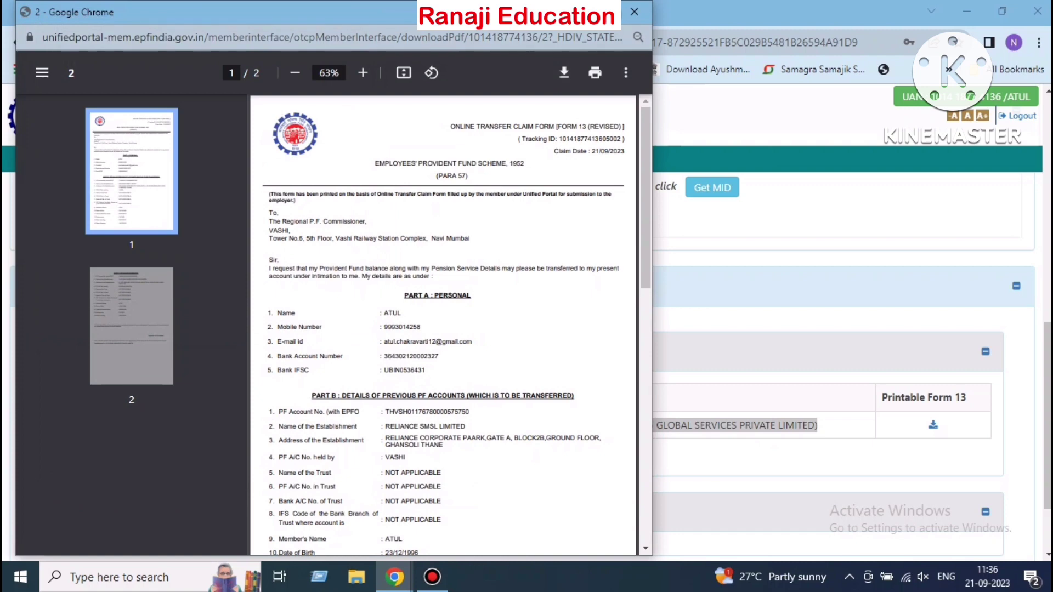
pyautogui.click(635, 11)
pyautogui.scroll(-2, 527, 329)
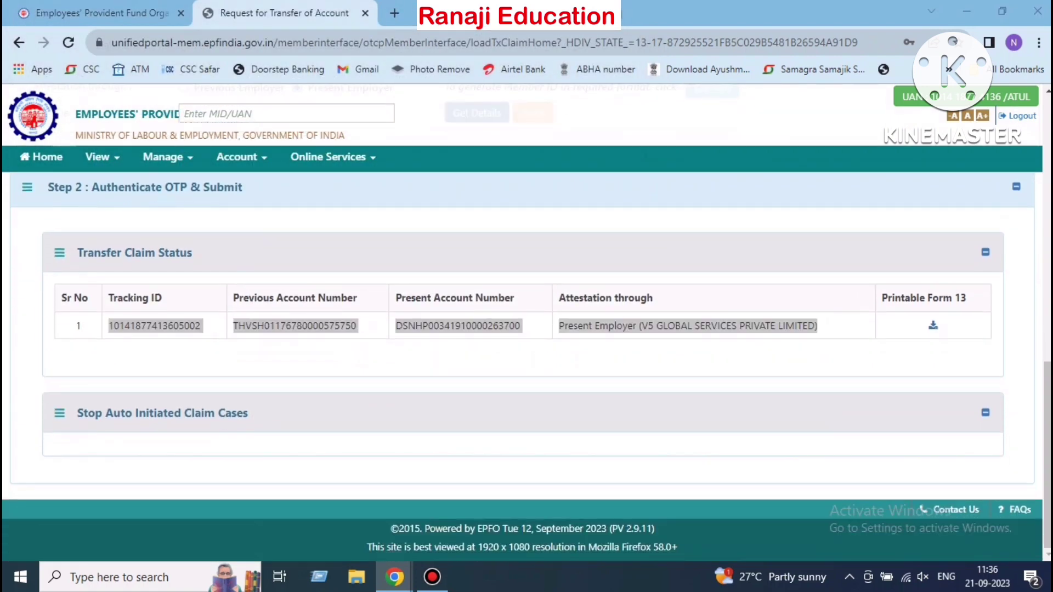
pyautogui.click(324, 154)
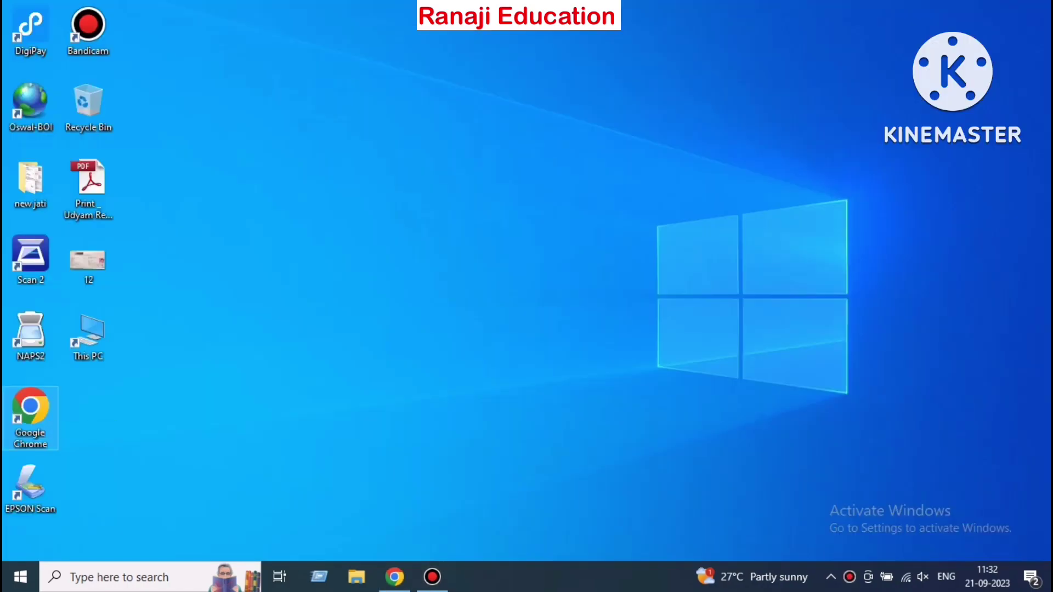
# Step: Launch Chrome, search Google for 'epfo login', and open the EPFO website result
pyautogui.doubleClick(32, 404)
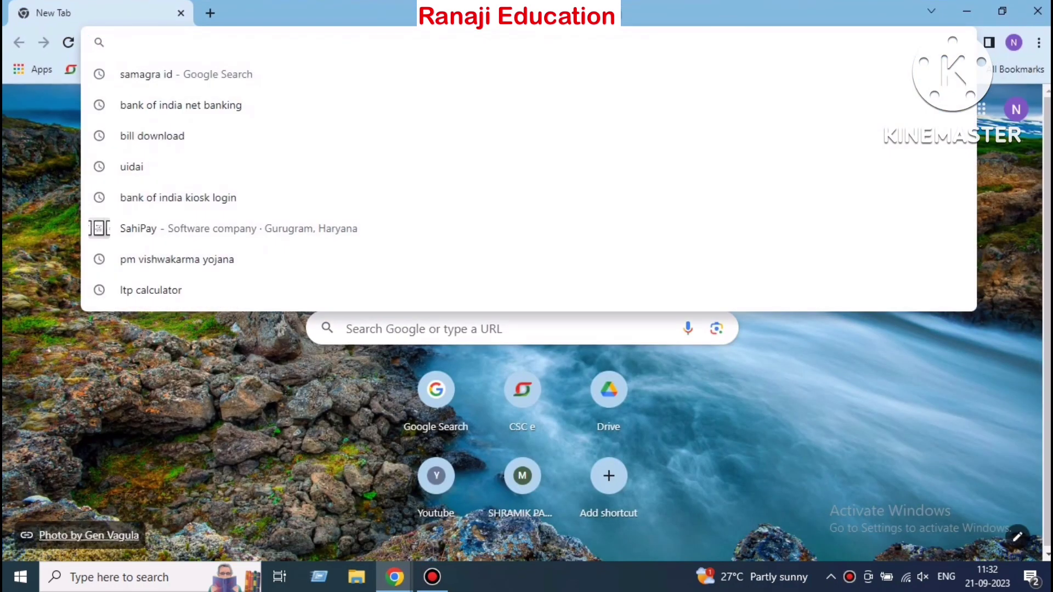
pyautogui.write('ep')
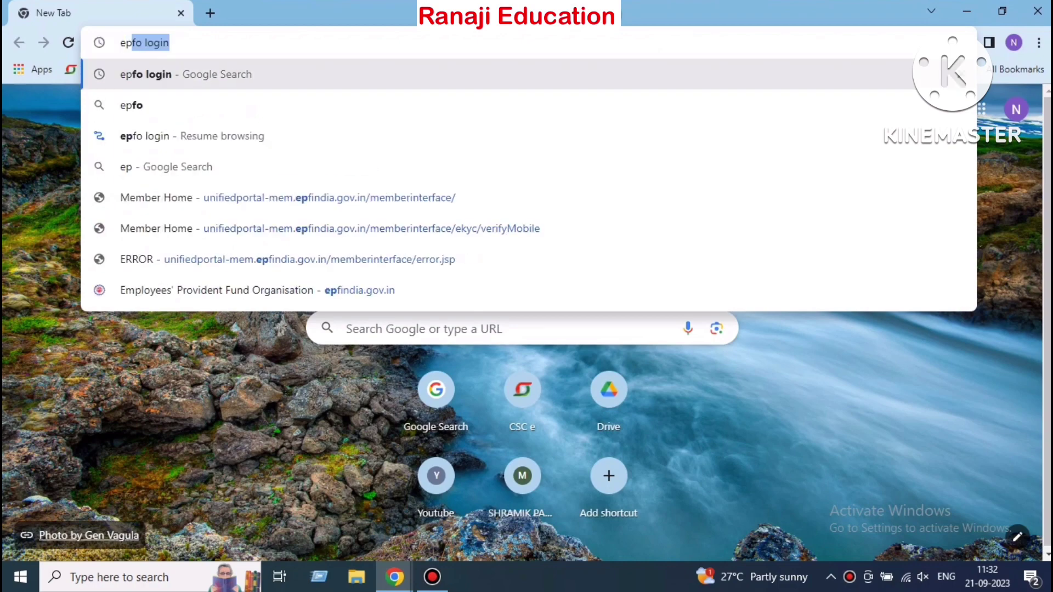
pyautogui.write('f')
pyautogui.press('Return')
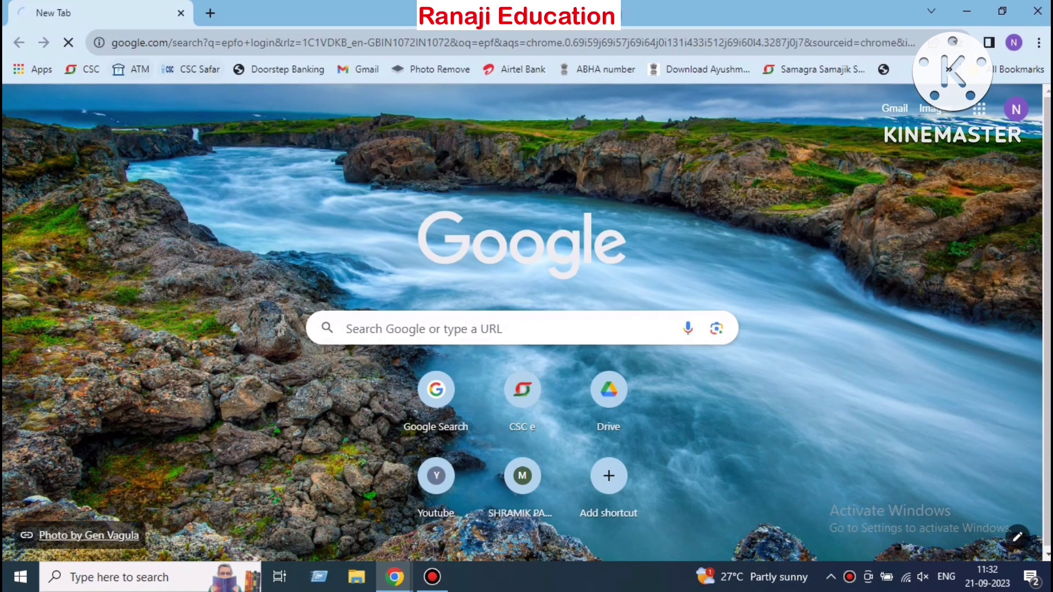
pyautogui.moveTo(141, 277); pyautogui.dragTo(421, 278)
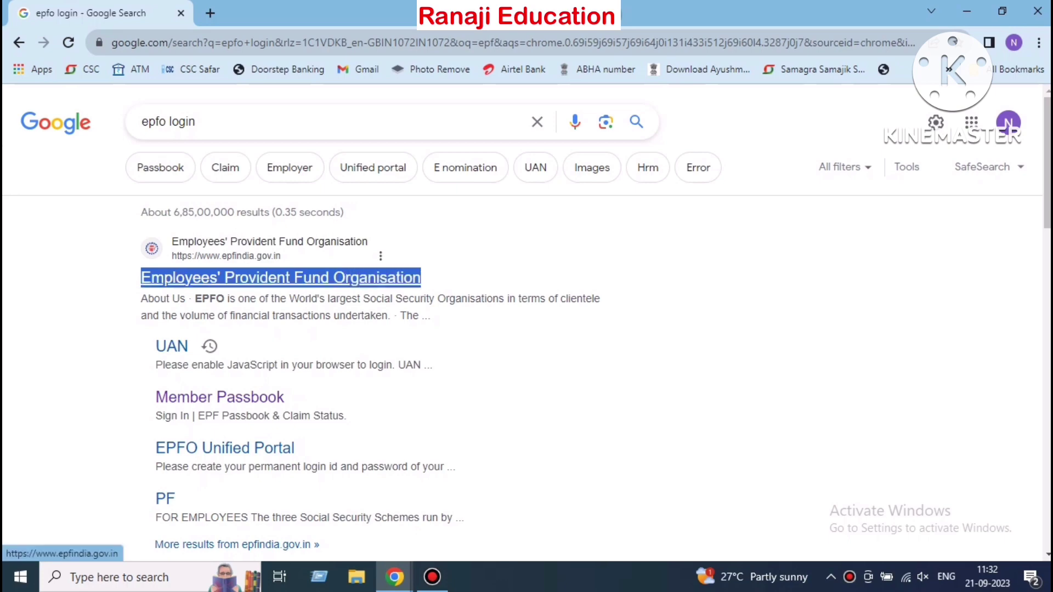
pyautogui.click(302, 277)
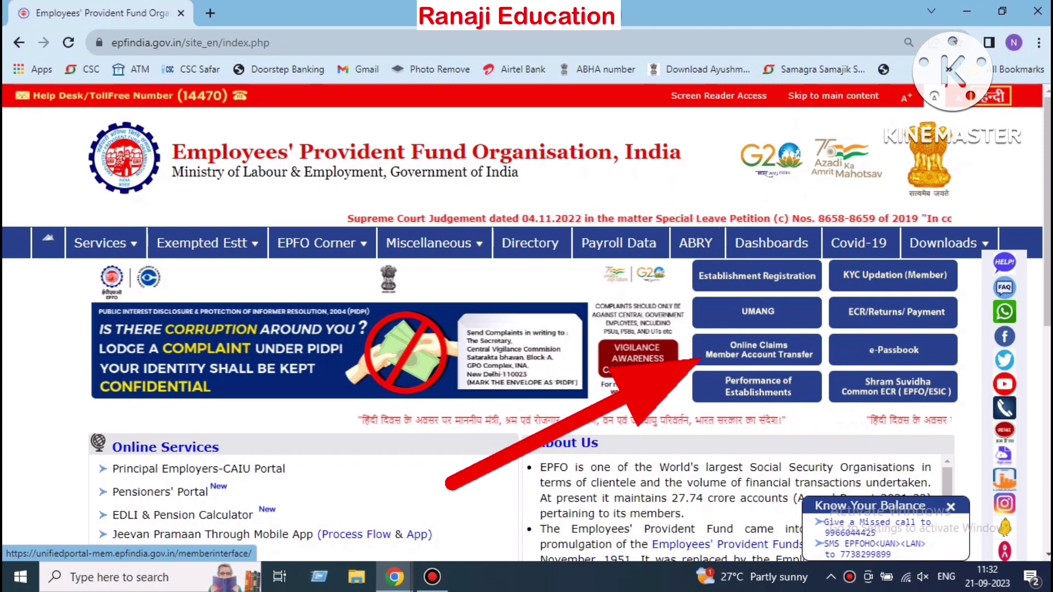
# Step: Open the Online Claims member login and submit the UAN, password and captcha
pyautogui.click(759, 350)
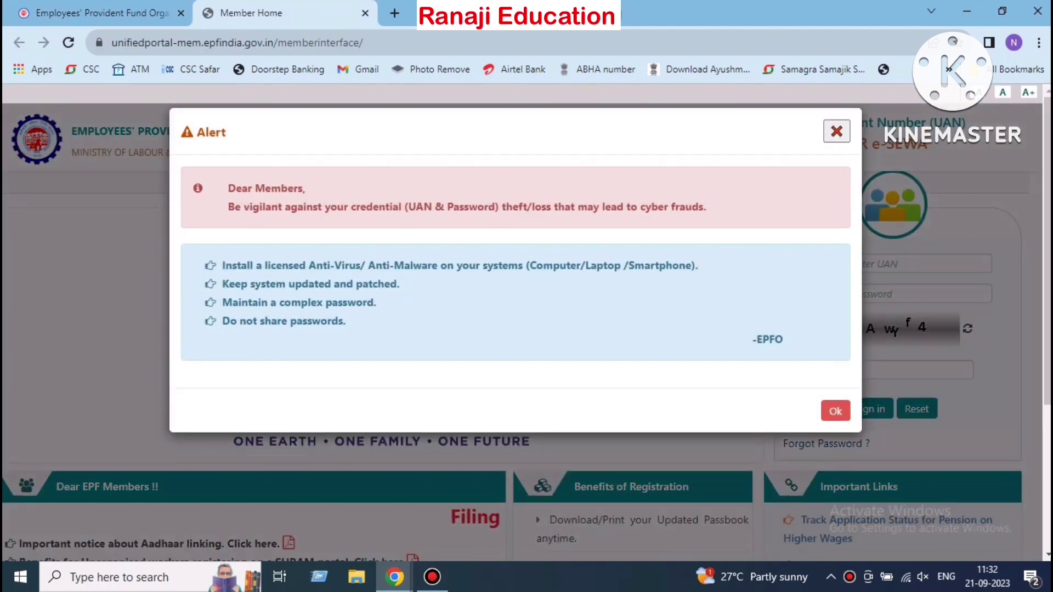
pyautogui.click(837, 131)
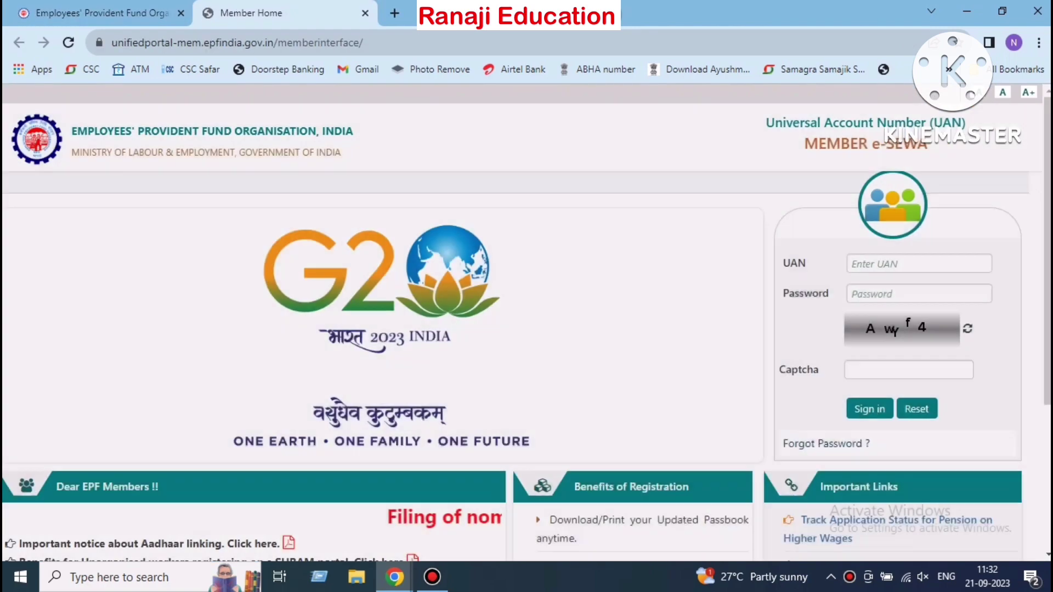
pyautogui.write('1014')
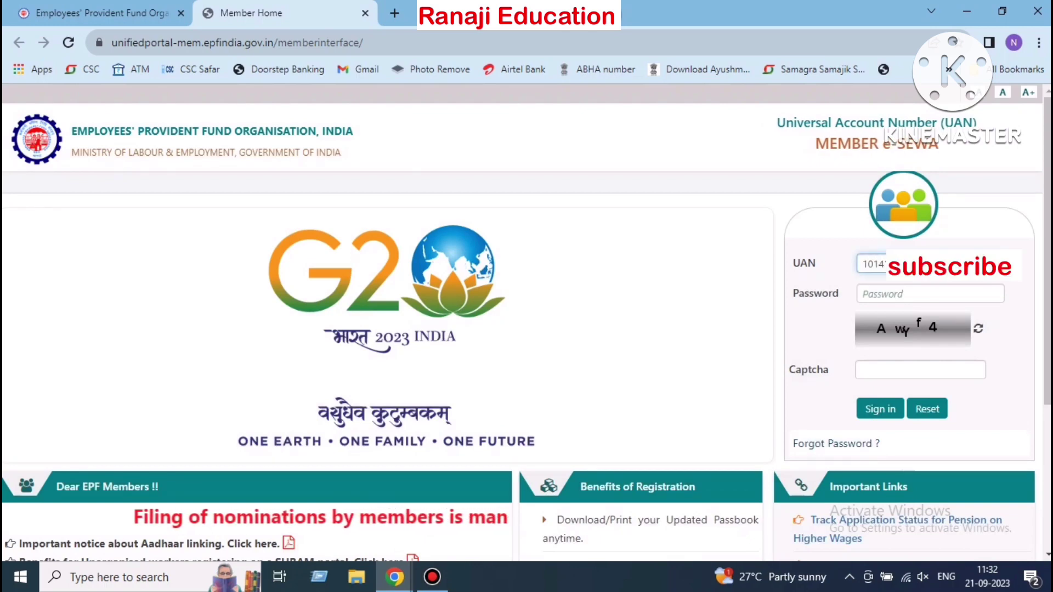
pyautogui.click(878, 294)
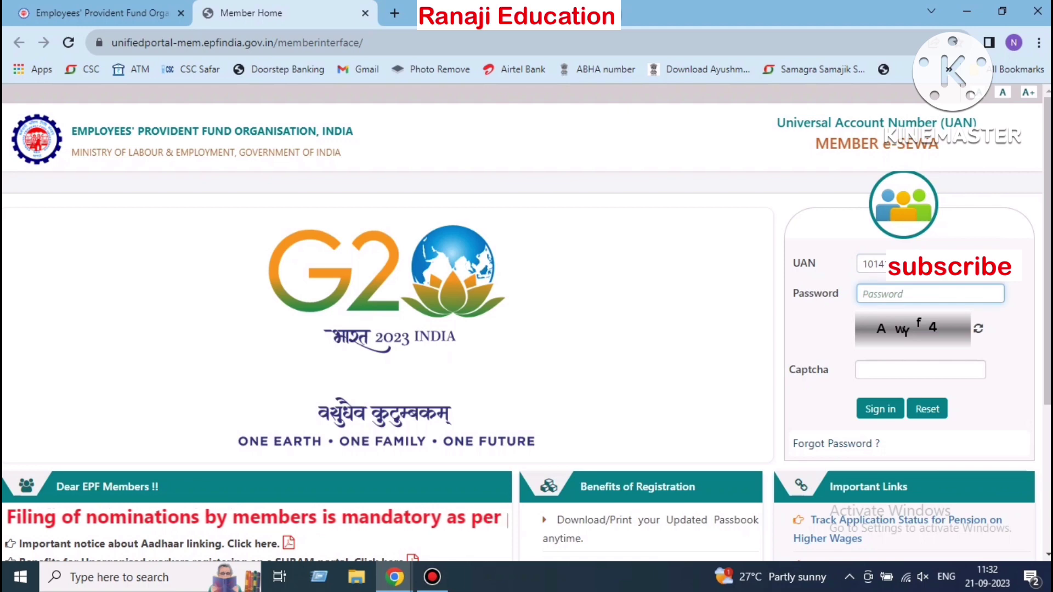
pyautogui.write('*')
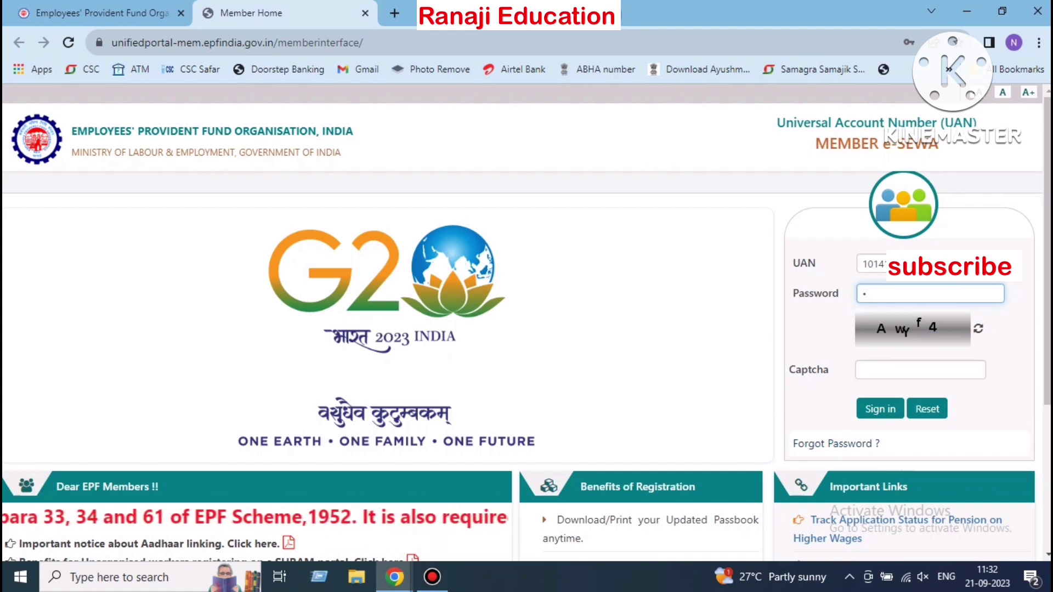
pyautogui.write('***')
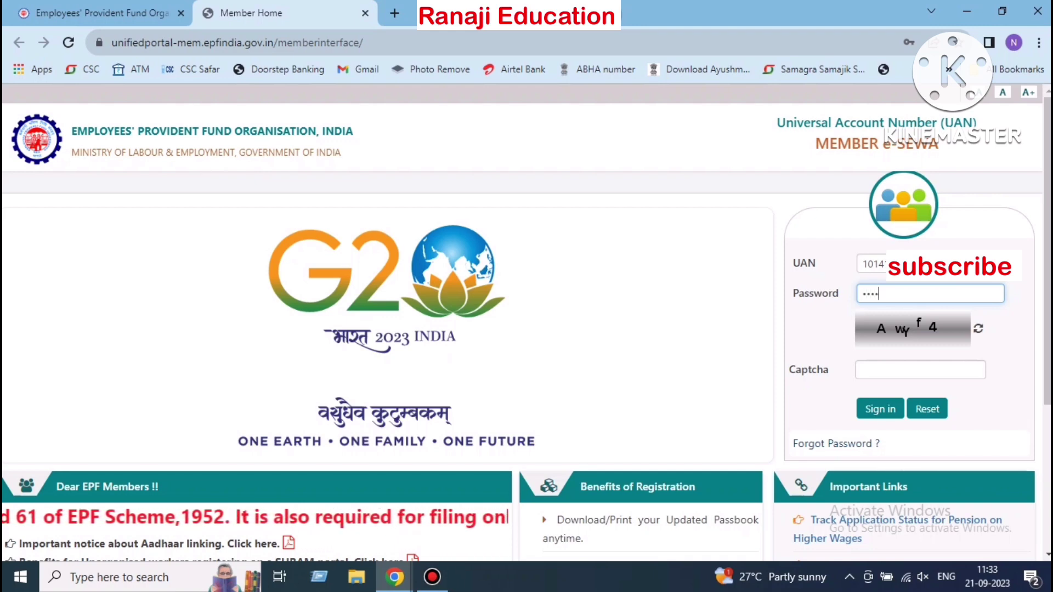
pyautogui.write('****')
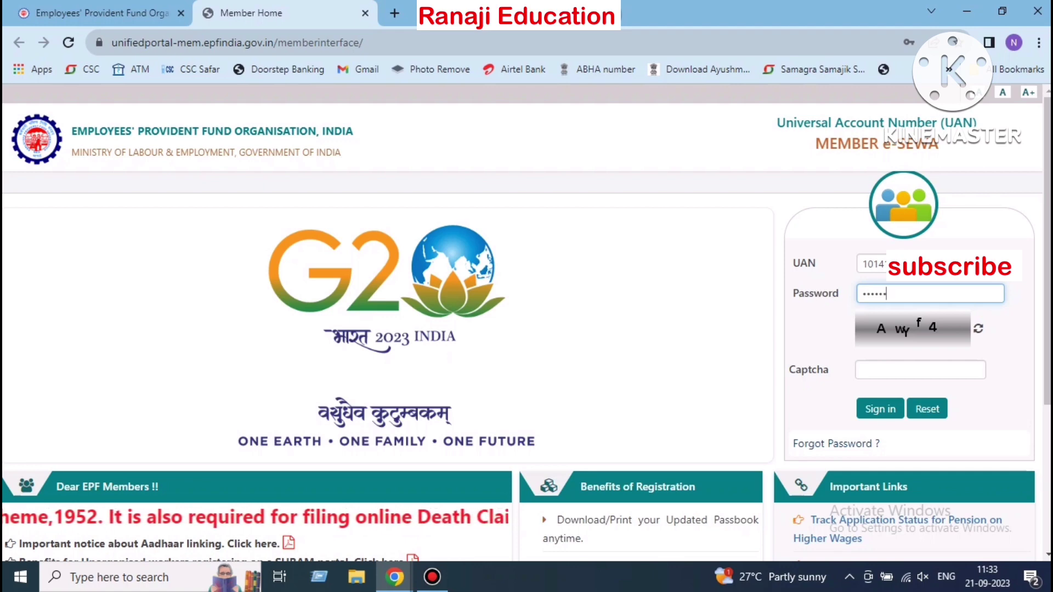
pyautogui.write('**')
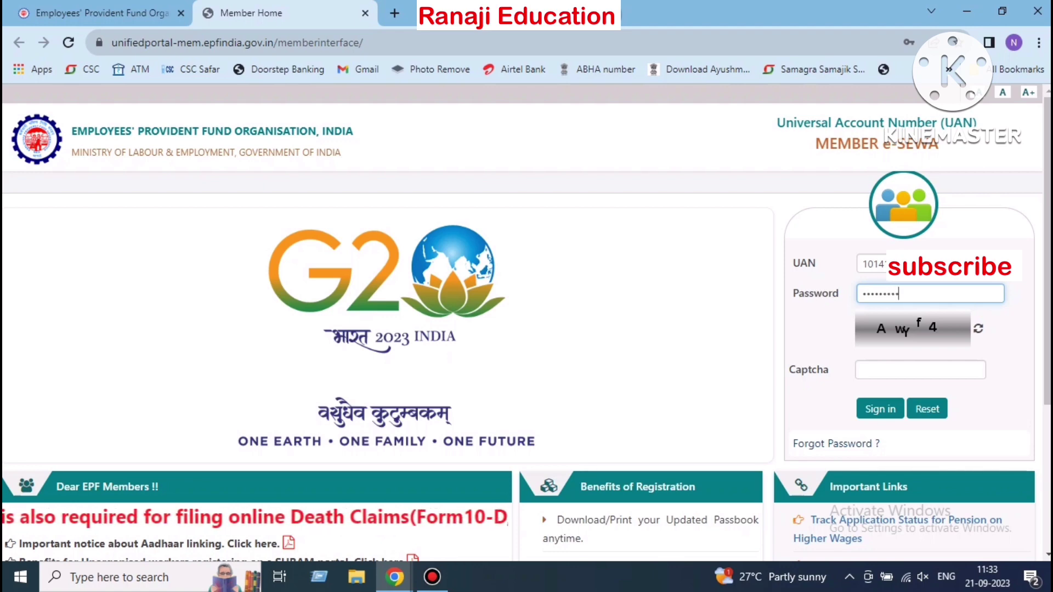
pyautogui.write('***')
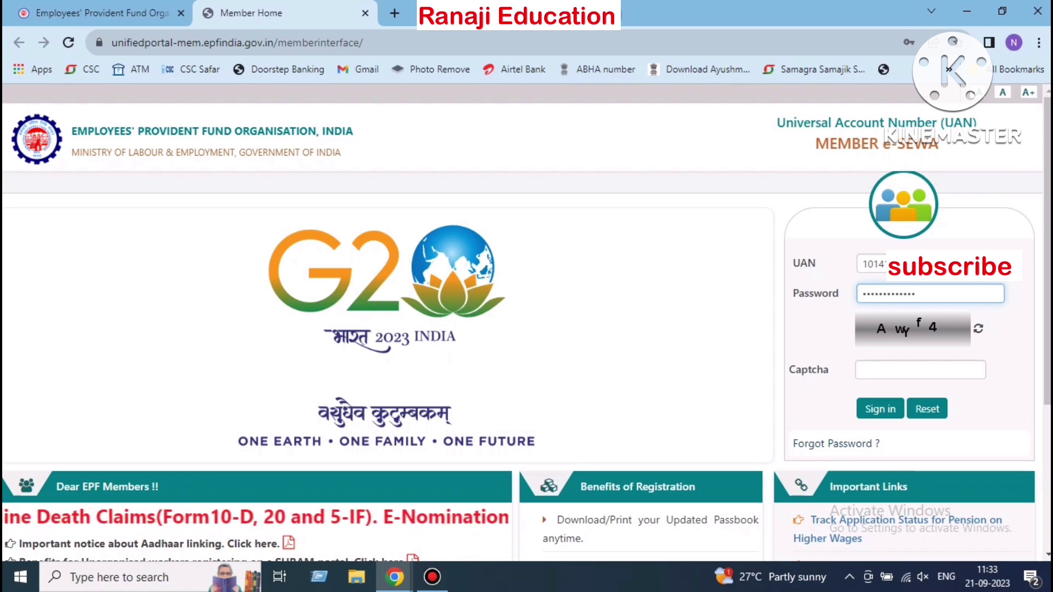
pyautogui.click(921, 370)
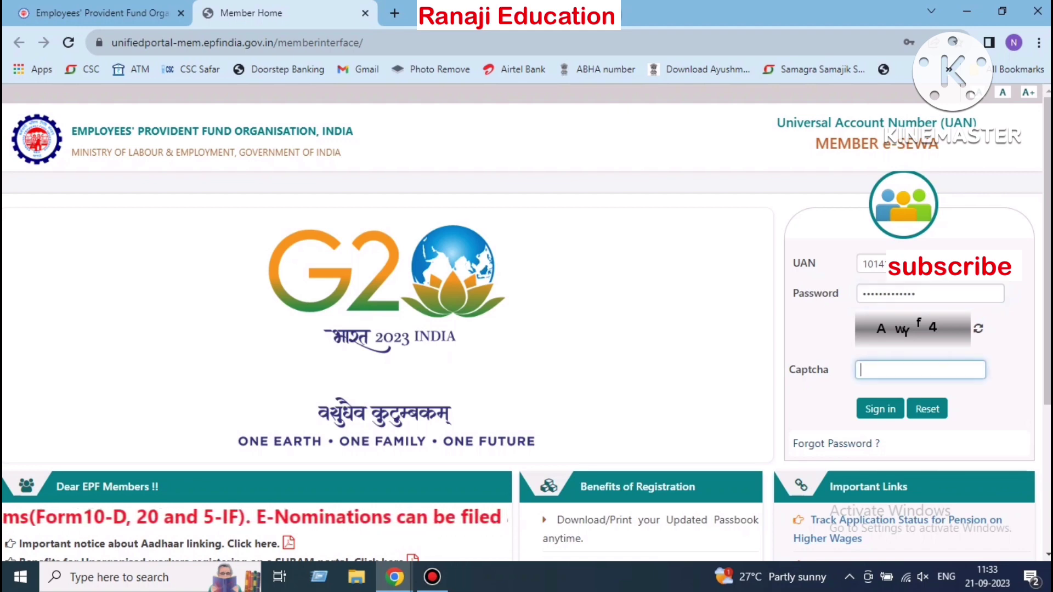
pyautogui.write('A')
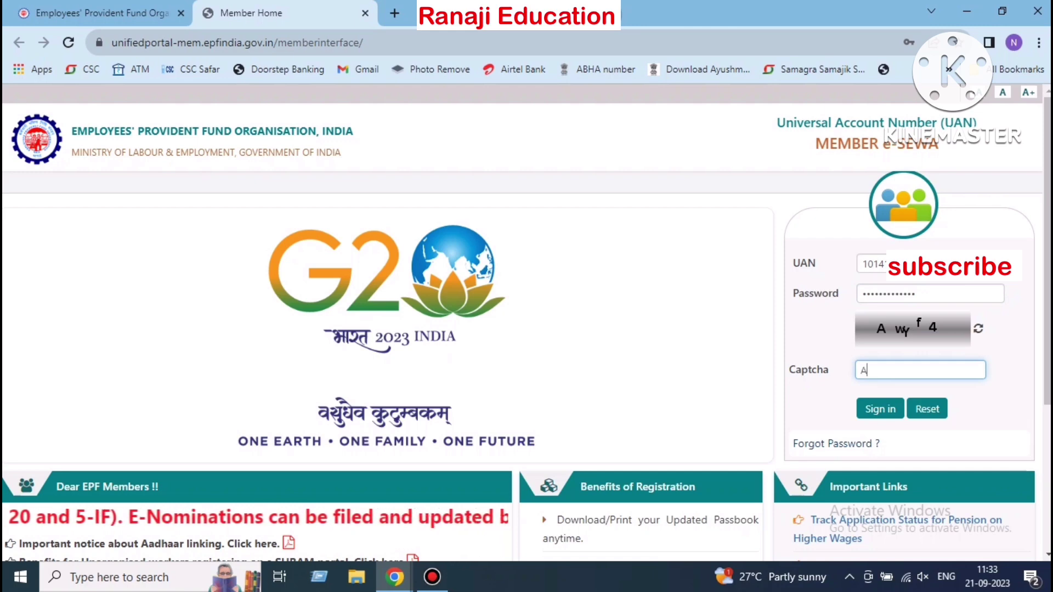
pyautogui.write('wYf4')
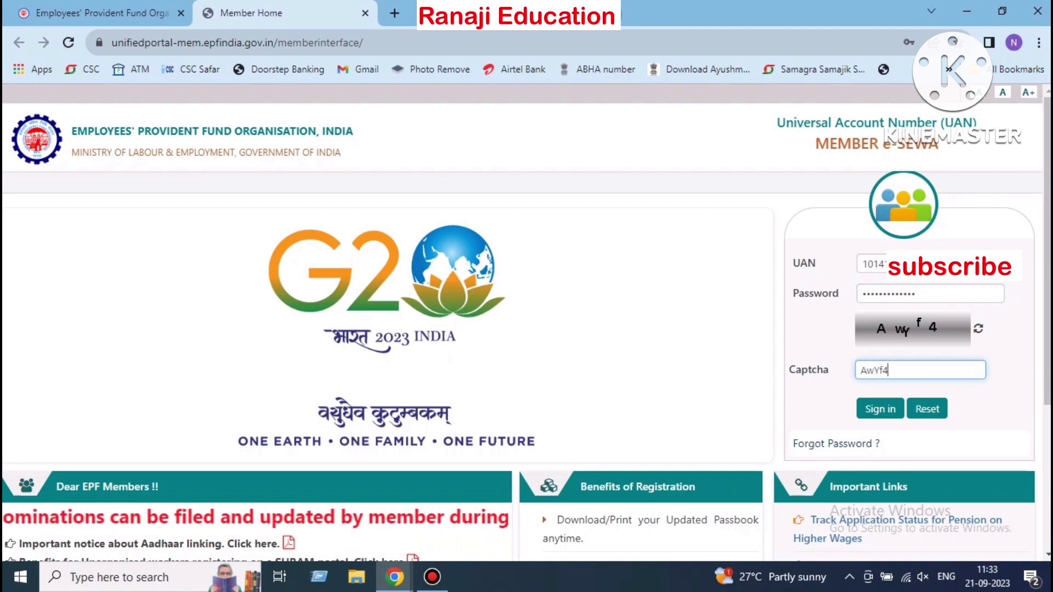
pyautogui.click(880, 409)
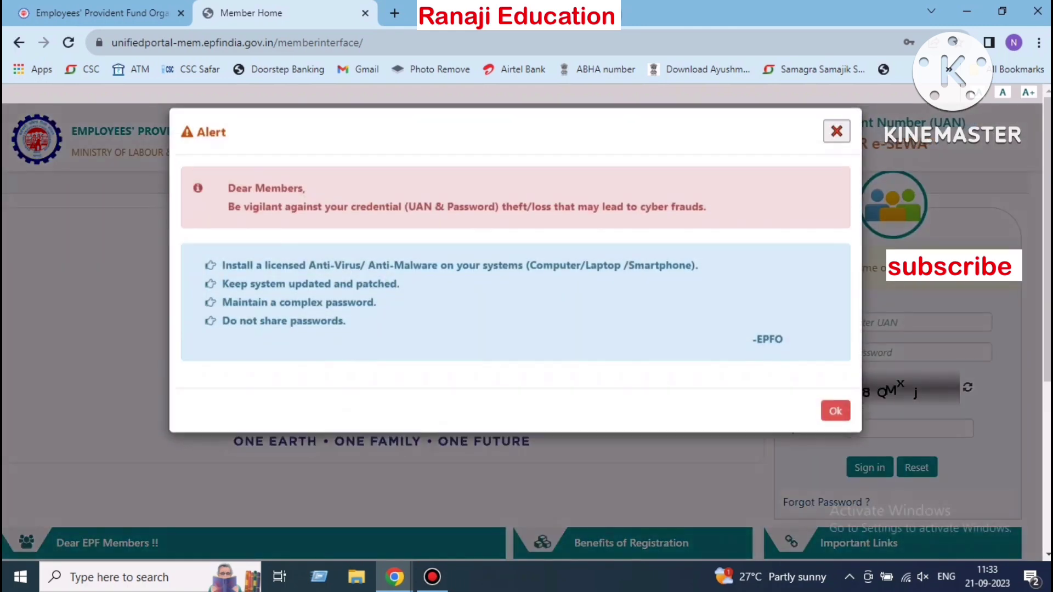
# Step: After the invalid-credentials error, re-enter the UAN, password and new captcha and sign in again
pyautogui.click(834, 409)
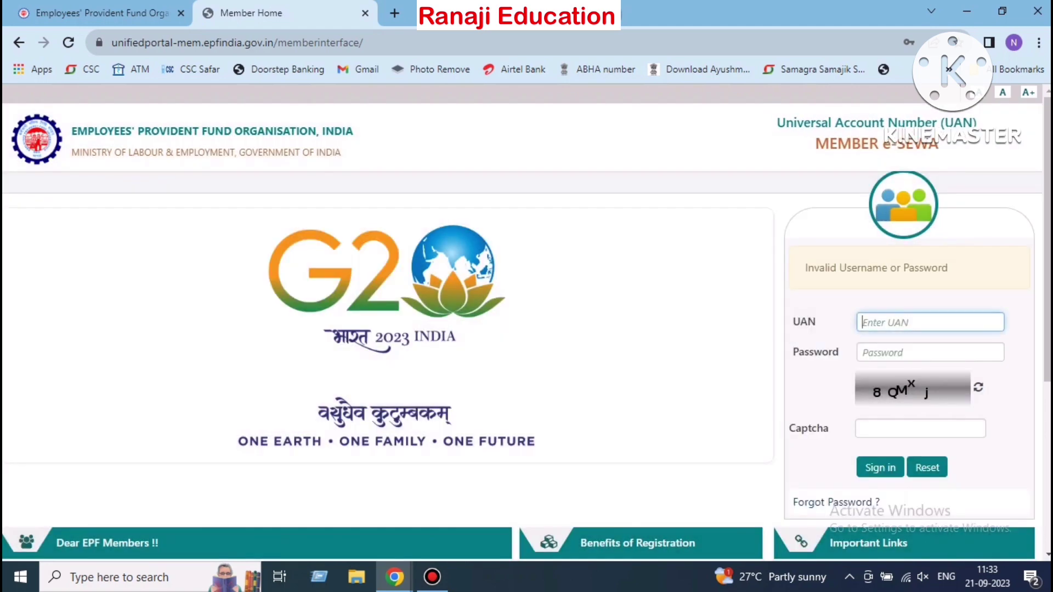
pyautogui.write('1014')
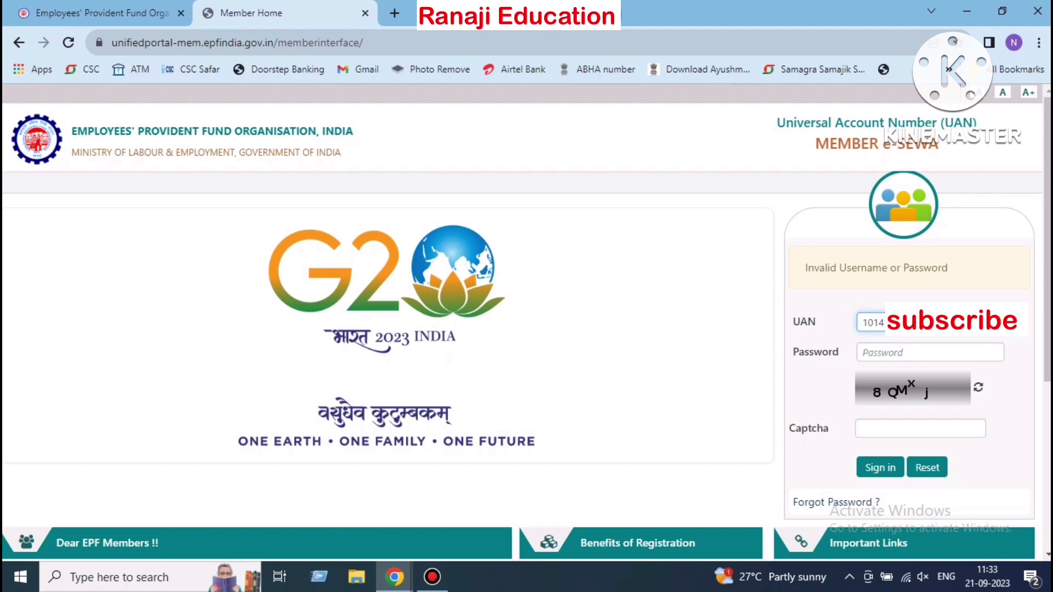
pyautogui.click(930, 352)
pyautogui.write('*')
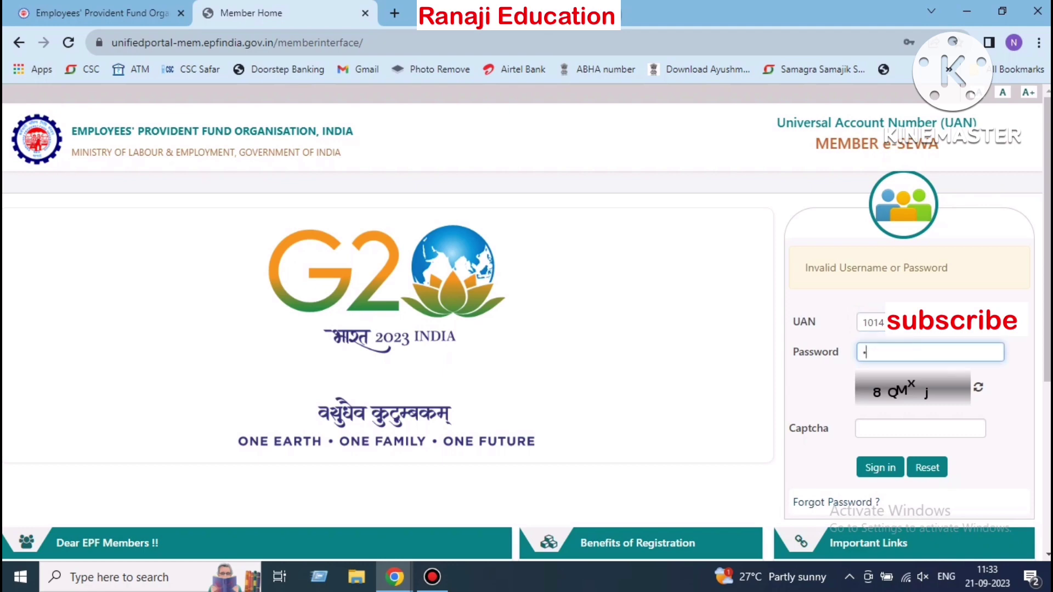
pyautogui.write('***********')
pyautogui.click(921, 428)
pyautogui.write('8Q')
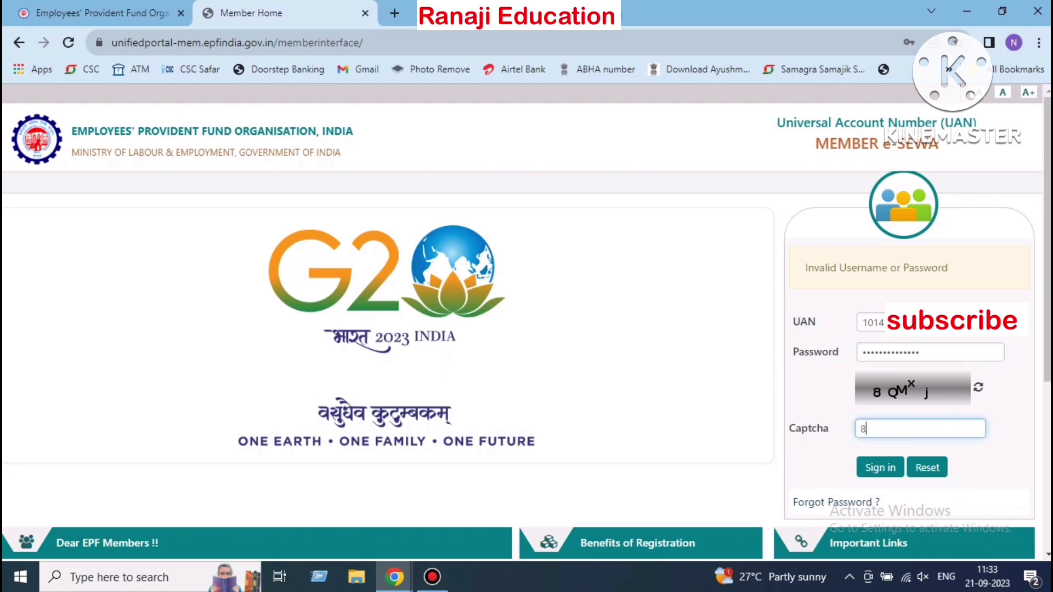
pyautogui.write('Mxj')
pyautogui.press('Return')
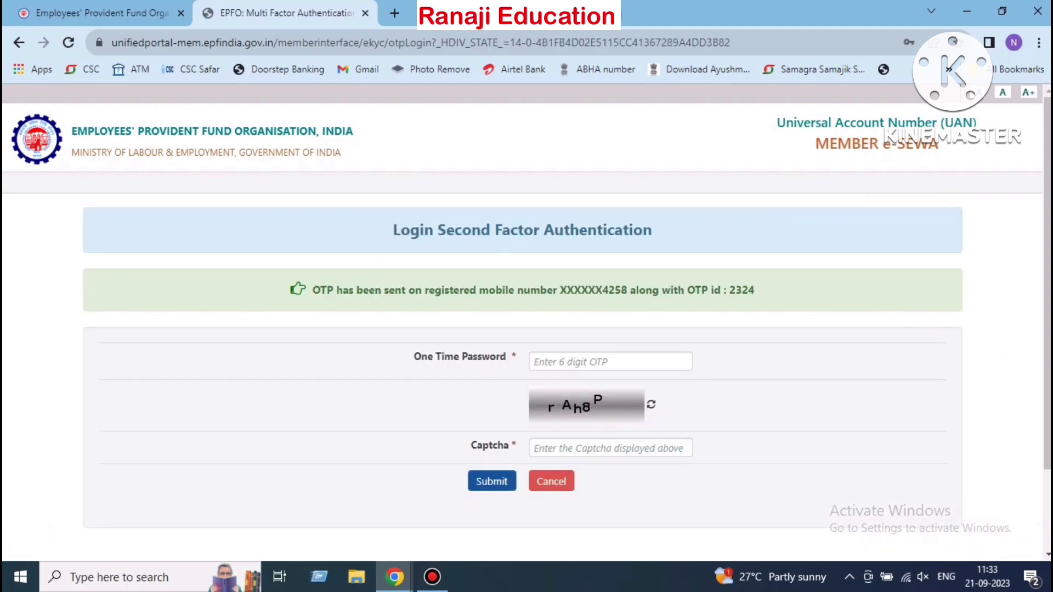
# Step: Enter the OTP and the page captcha on the second-factor page and submit to log in
pyautogui.click(610, 362)
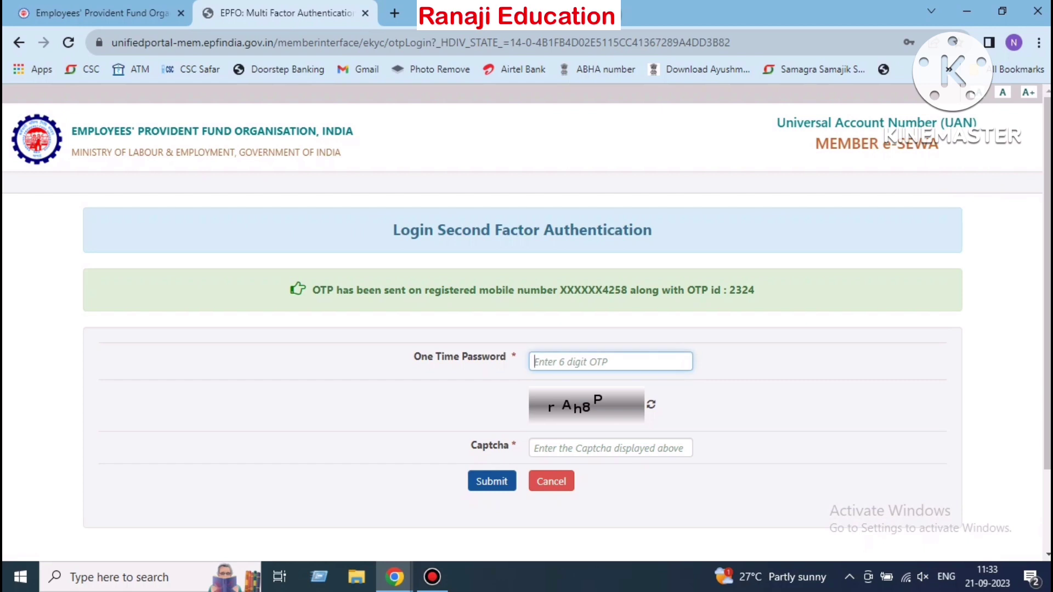
pyautogui.click(610, 448)
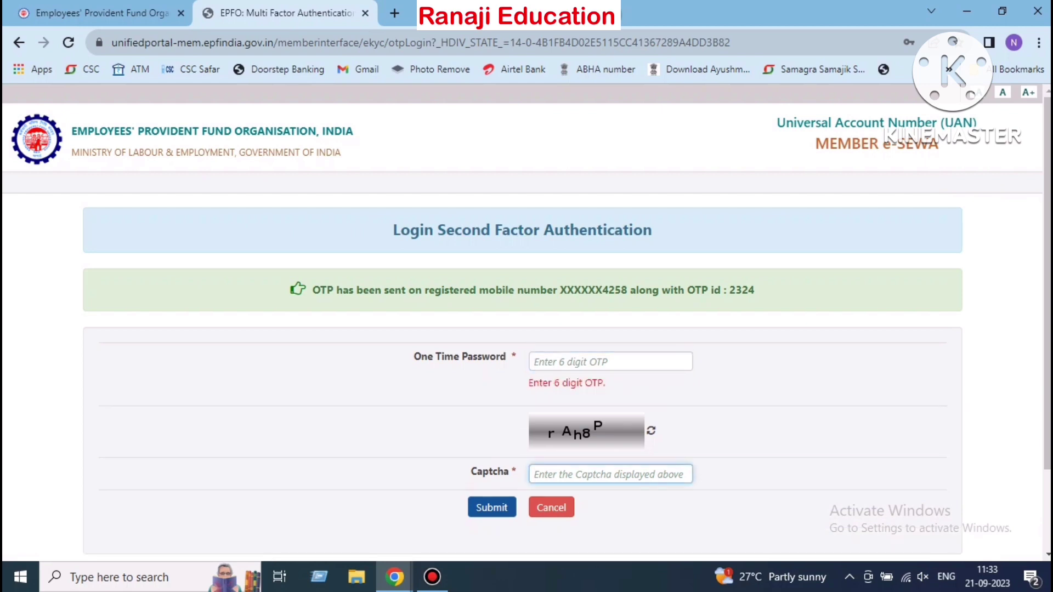
pyautogui.write('r')
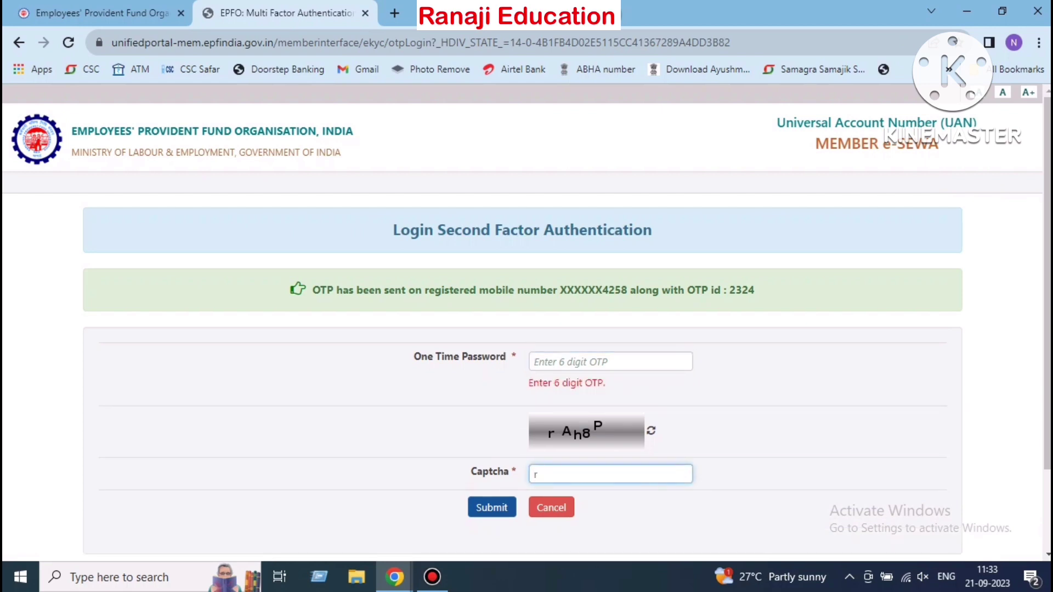
pyautogui.write('A')
pyautogui.write('h')
pyautogui.write('5')
pyautogui.write('8')
pyautogui.click(549, 362)
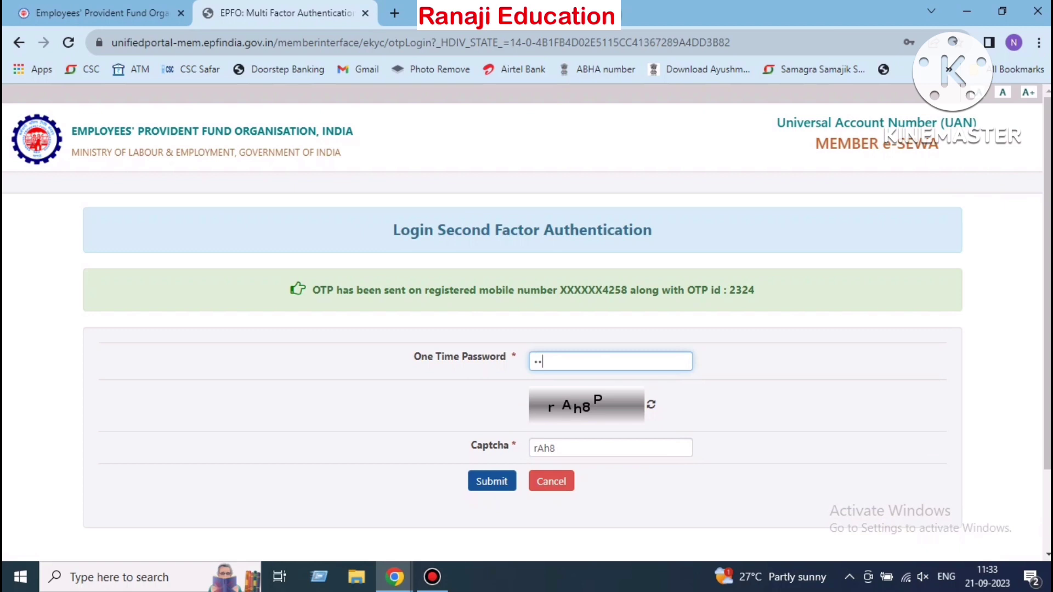
pyautogui.click(556, 449)
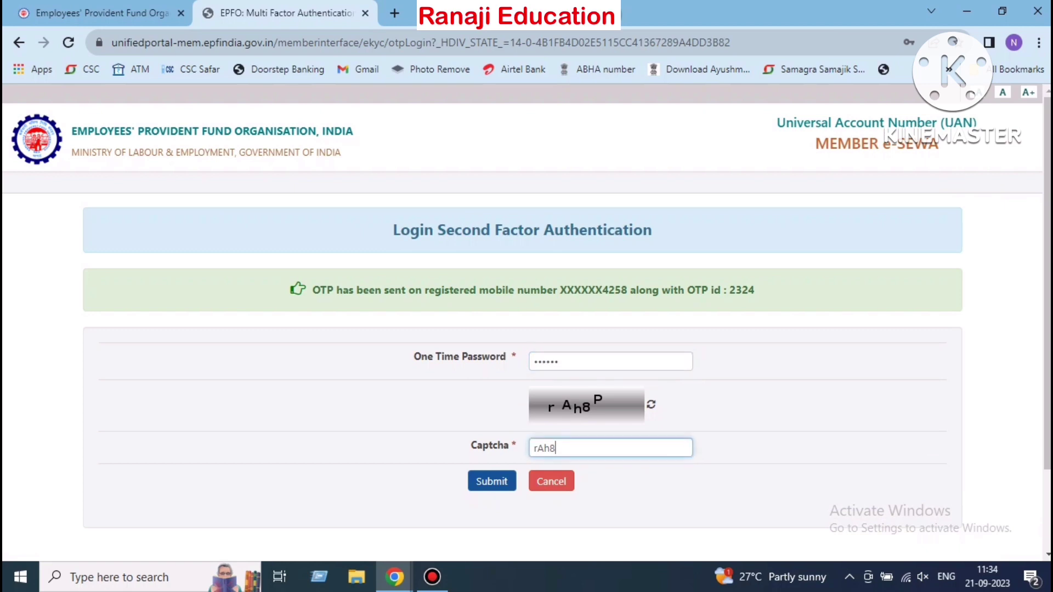
pyautogui.write('P')
pyautogui.press('Return')
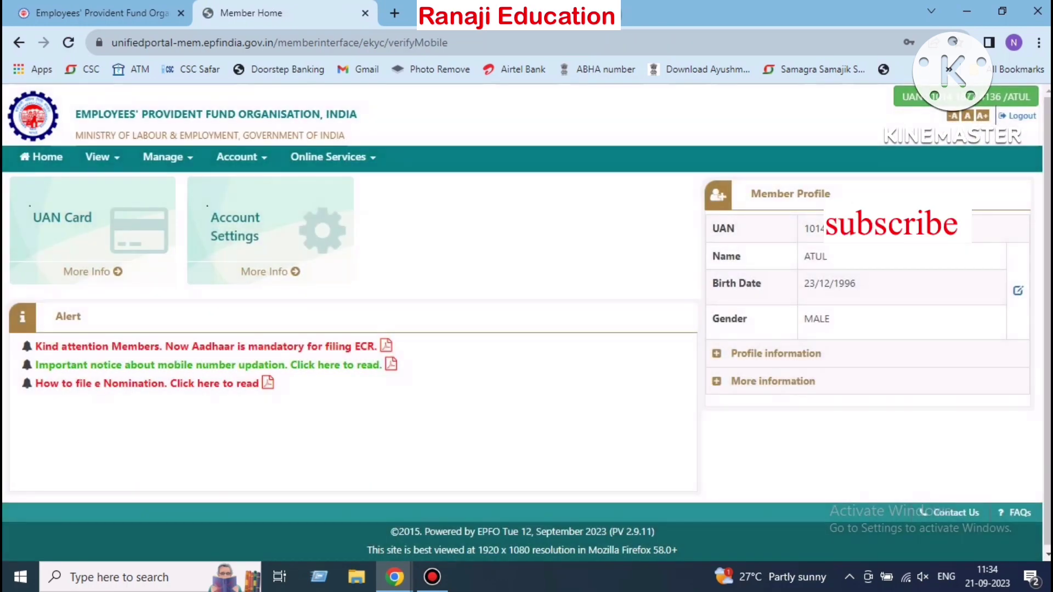
# Step: Expand the profile information and view the member's Service History
pyautogui.click(777, 353)
pyautogui.scroll(-2, 351, 329)
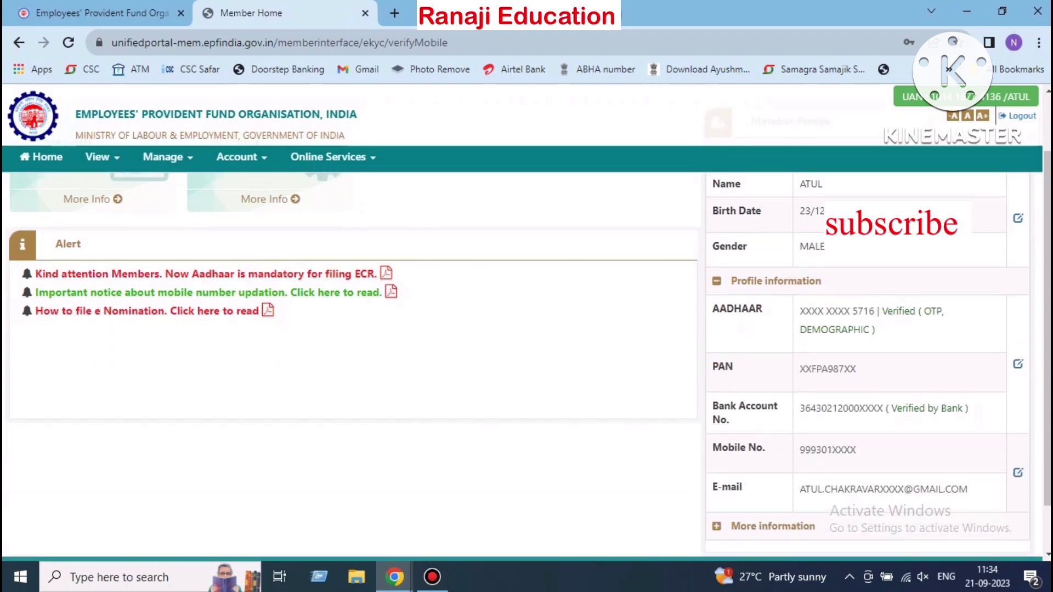
pyautogui.scroll(2, 352, 330)
pyautogui.click(102, 157)
pyautogui.click(129, 217)
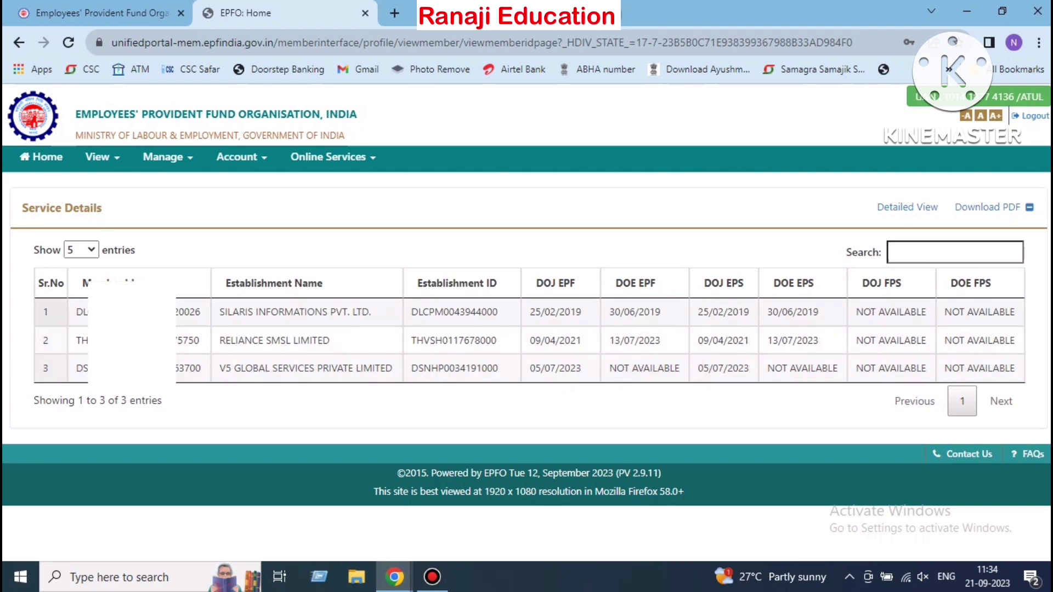
# Step: Open Online Services > One Member – One EPF Account (Transfer Request)
pyautogui.click(328, 157)
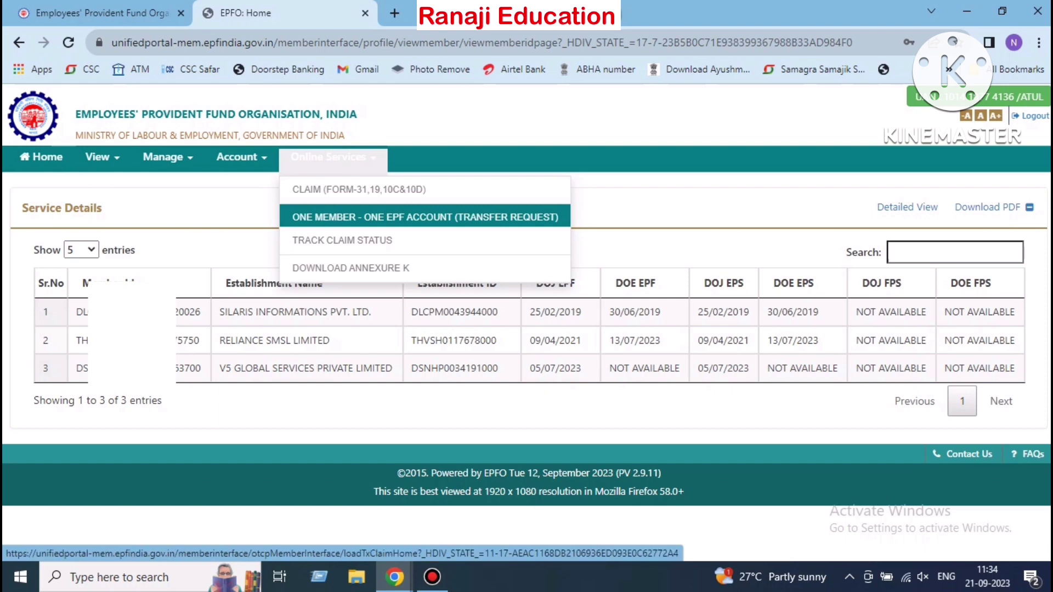
pyautogui.press('Escape')
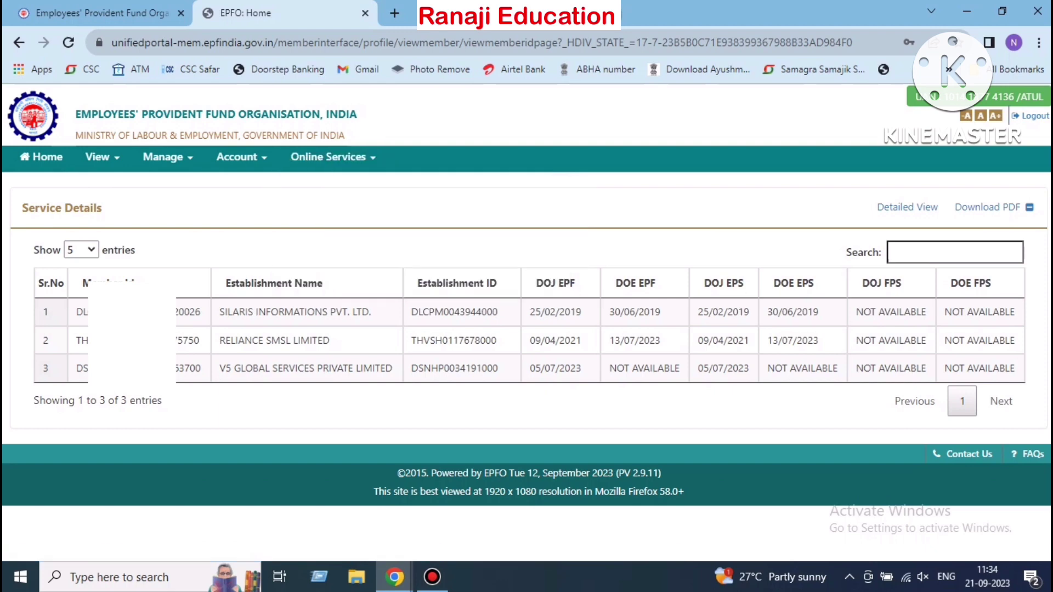
pyautogui.click(328, 157)
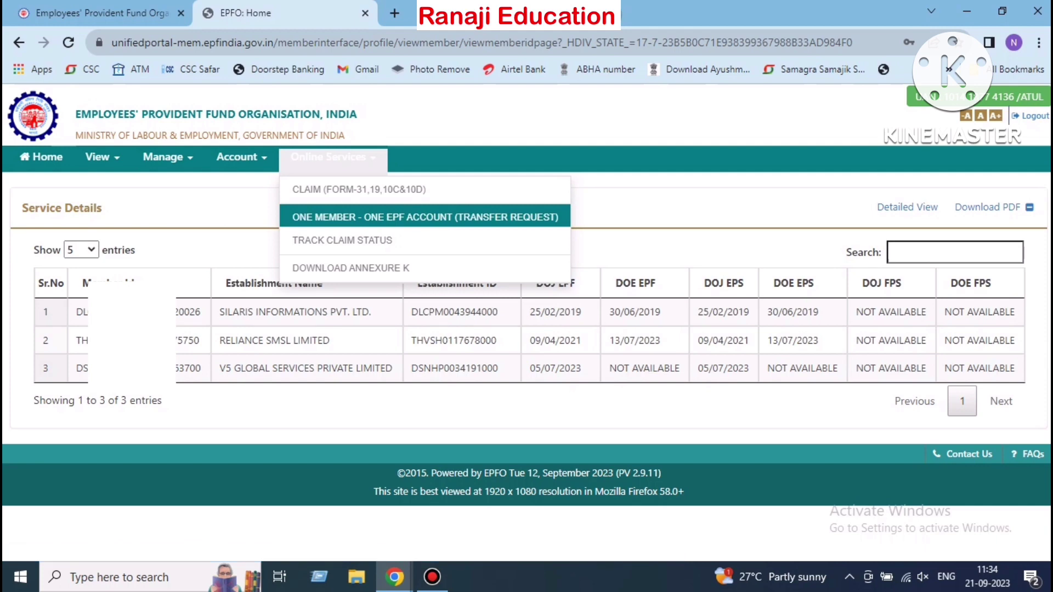
pyautogui.moveTo(276, 218); pyautogui.dragTo(317, 218)
pyautogui.click(263, 218)
pyautogui.click(328, 157)
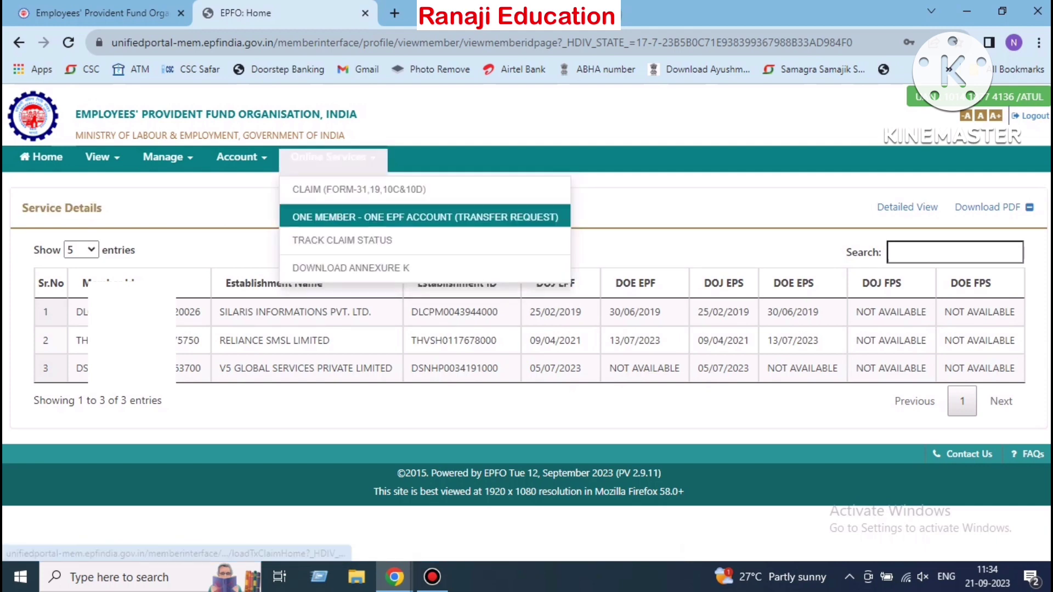
pyautogui.click(330, 217)
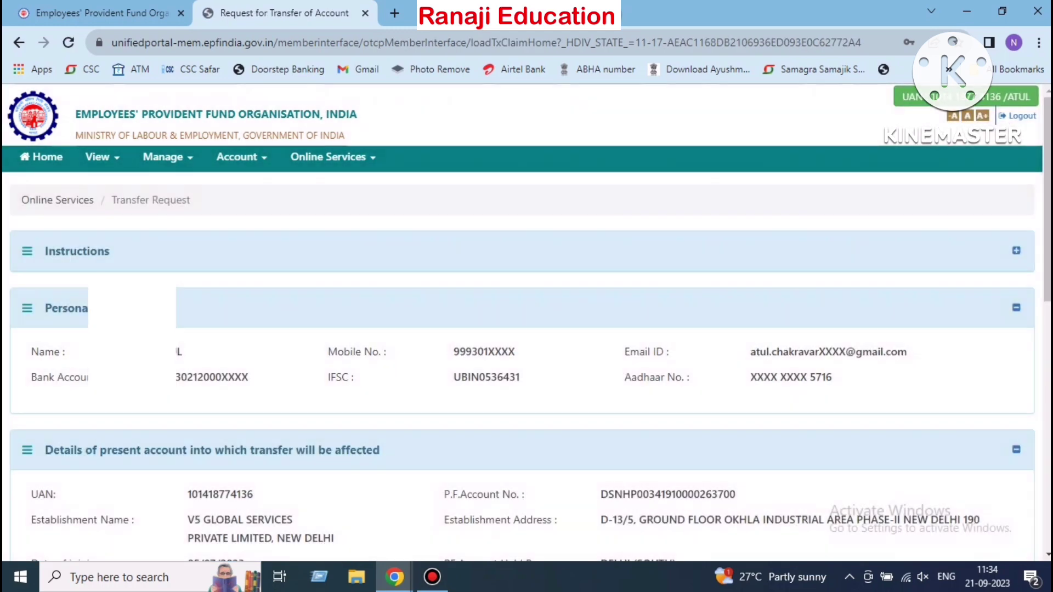
pyautogui.scroll(-7, 526, 329)
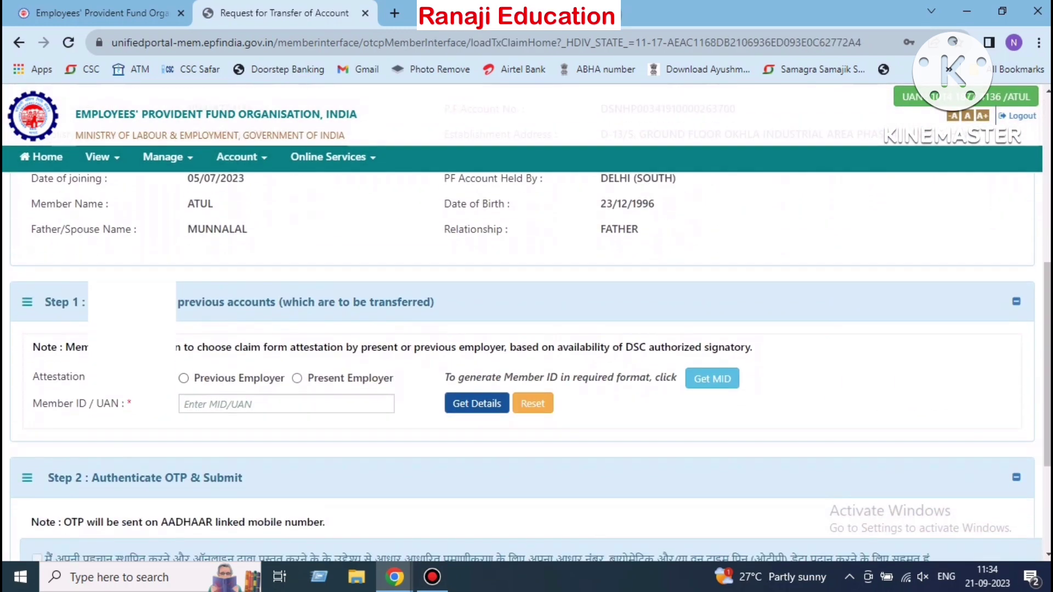
pyautogui.click(102, 157)
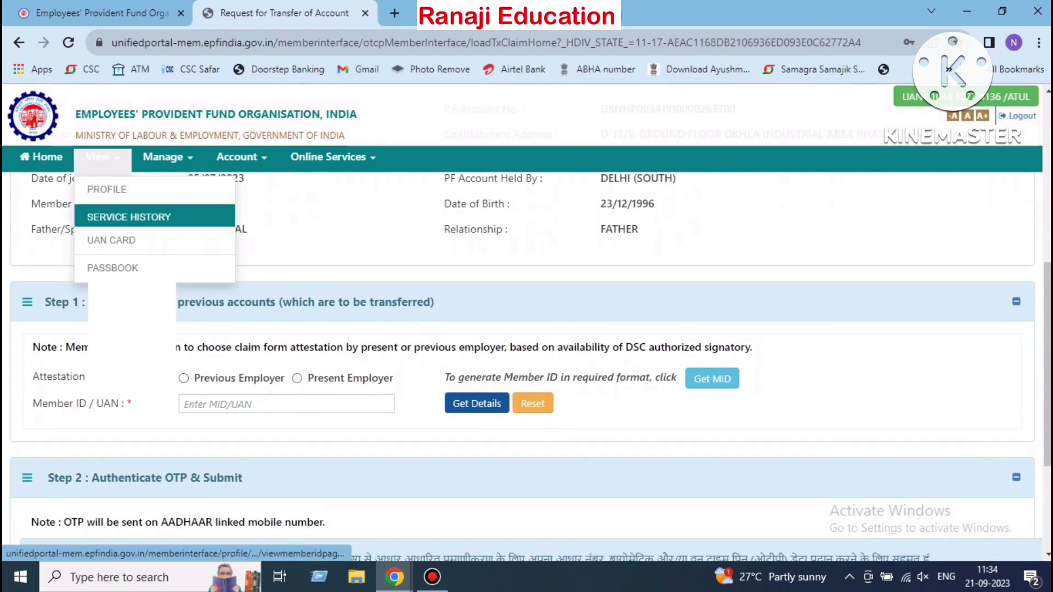
pyautogui.click(130, 217)
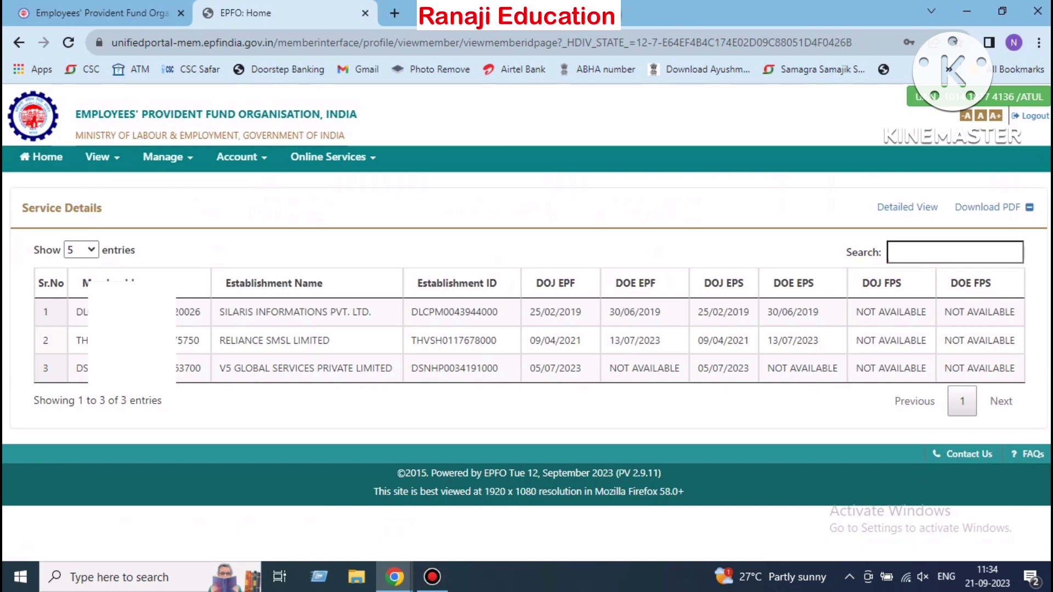
pyautogui.click(328, 157)
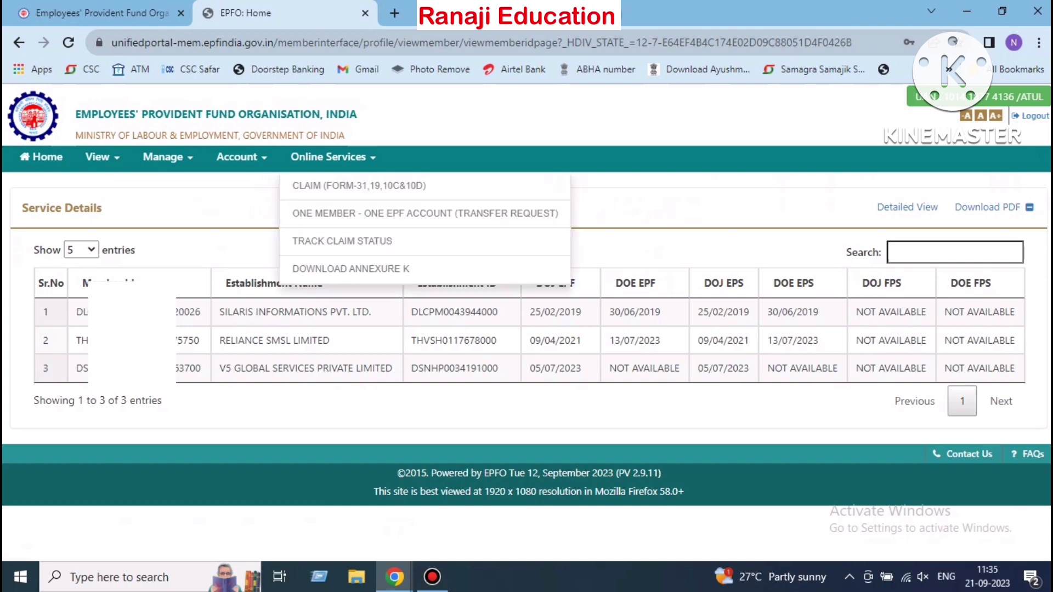
pyautogui.click(425, 217)
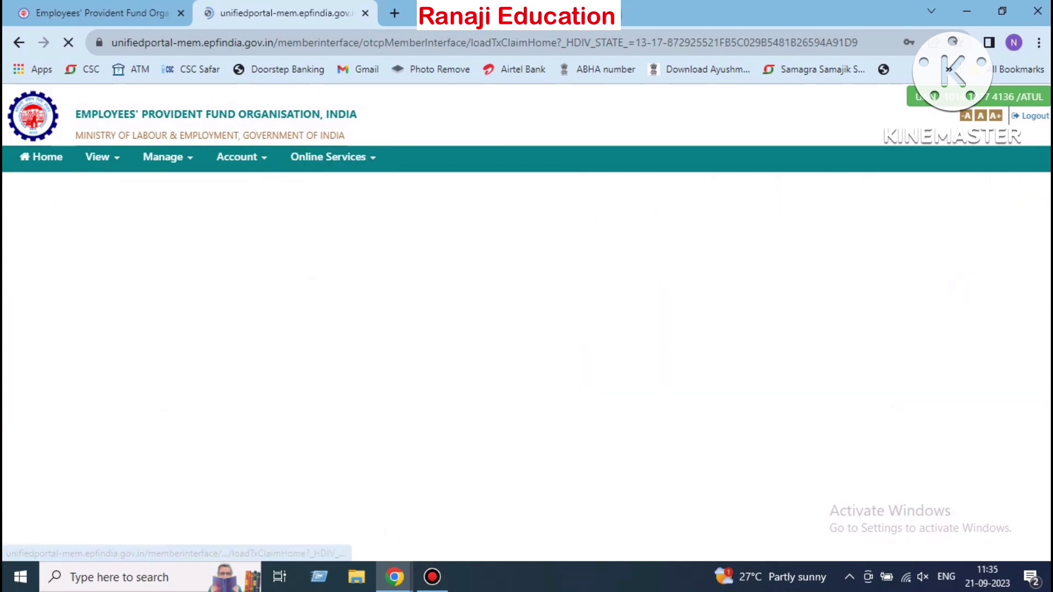
pyautogui.scroll(-4, 527, 329)
pyautogui.scroll(-5, 527, 351)
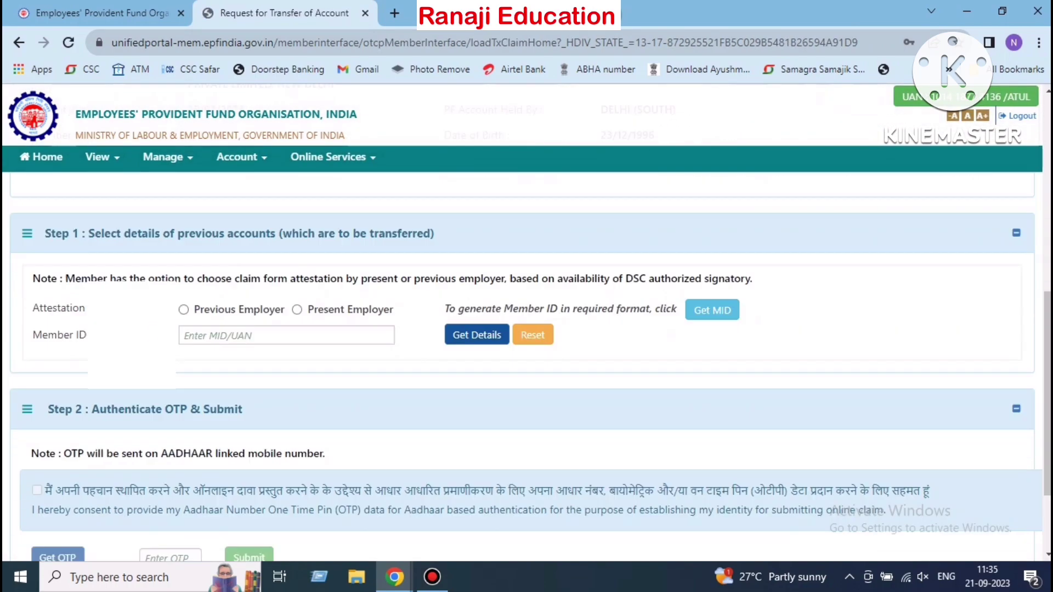
# Step: Choose Present Employer attestation, enter the UAN and fetch the previous account details
pyautogui.click(297, 301)
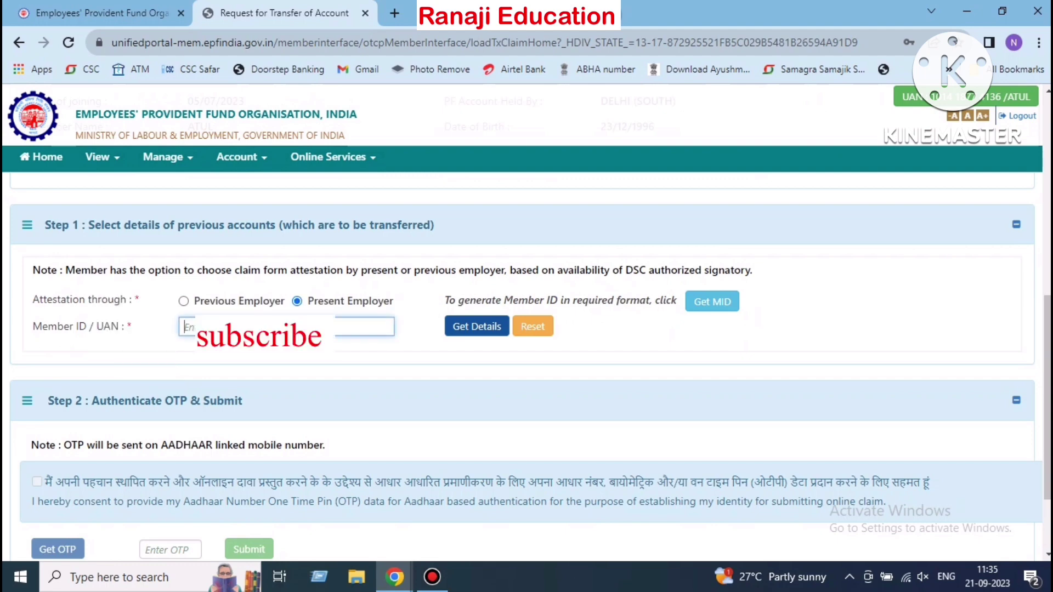
pyautogui.write('10')
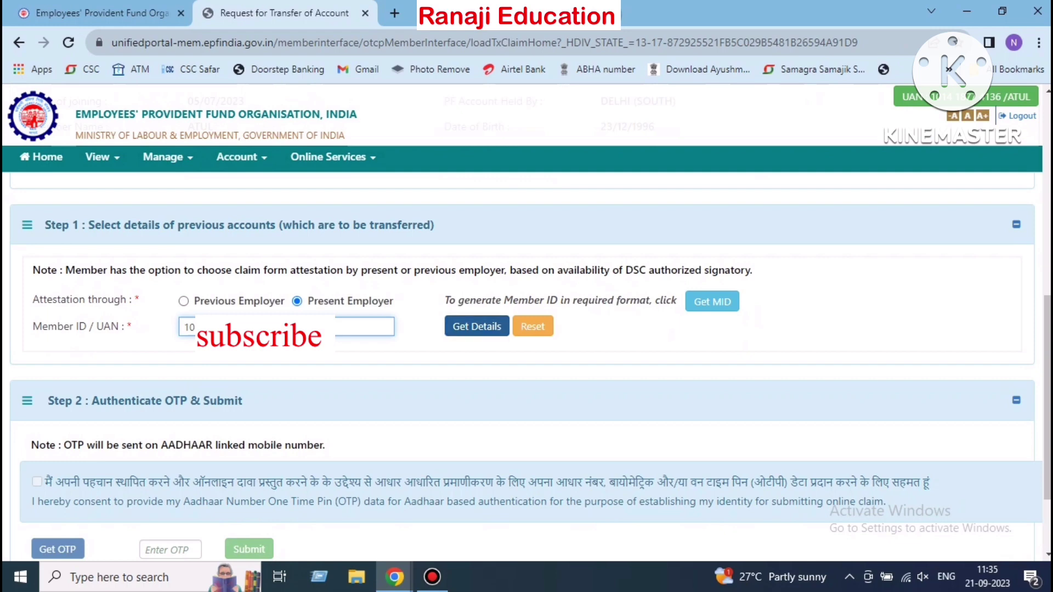
pyautogui.click(477, 327)
pyautogui.click(269, 348)
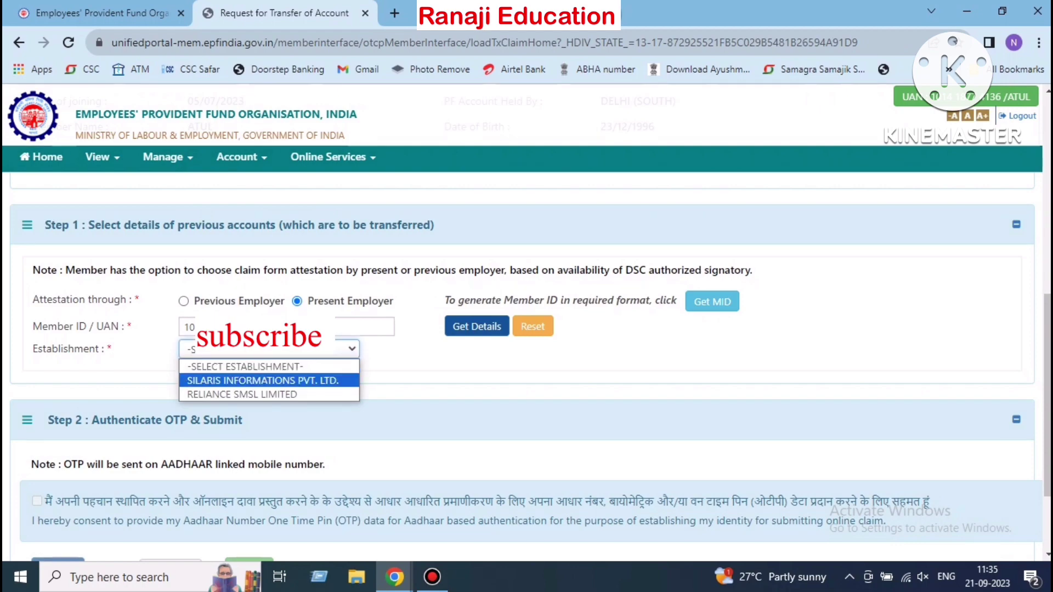
pyautogui.click(262, 380)
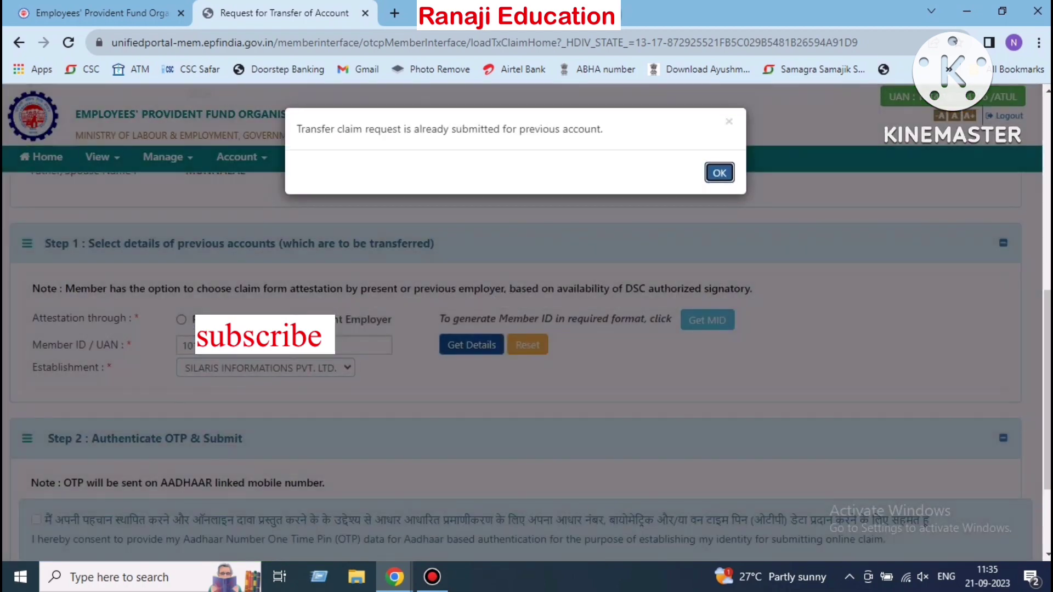
pyautogui.press('Return')
# Step: Select RELIANCE SMSL LIMITED as the establishment and tick its account row for transfer
pyautogui.click(269, 349)
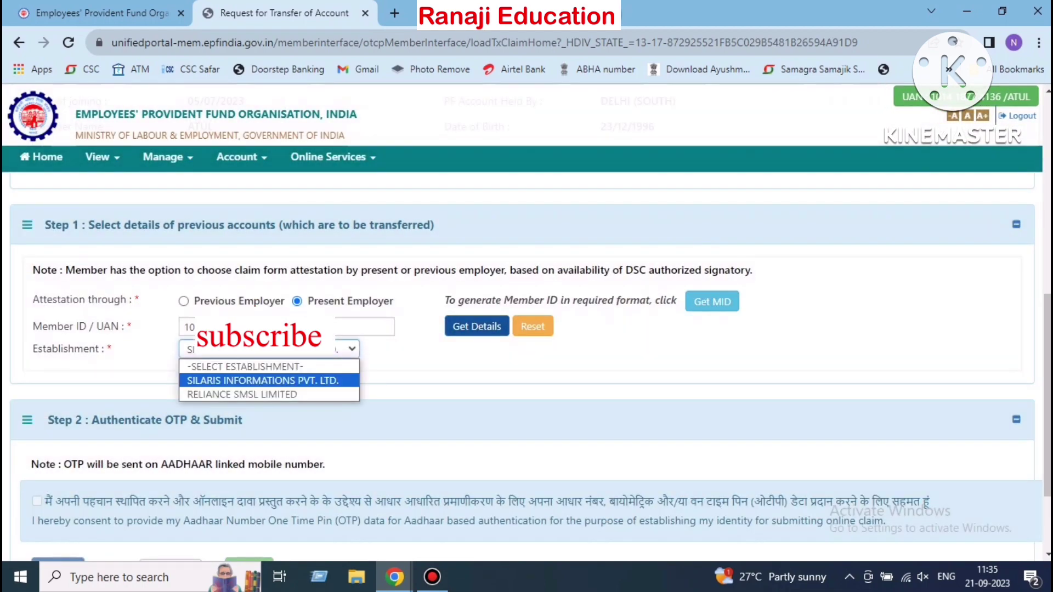
pyautogui.click(269, 374)
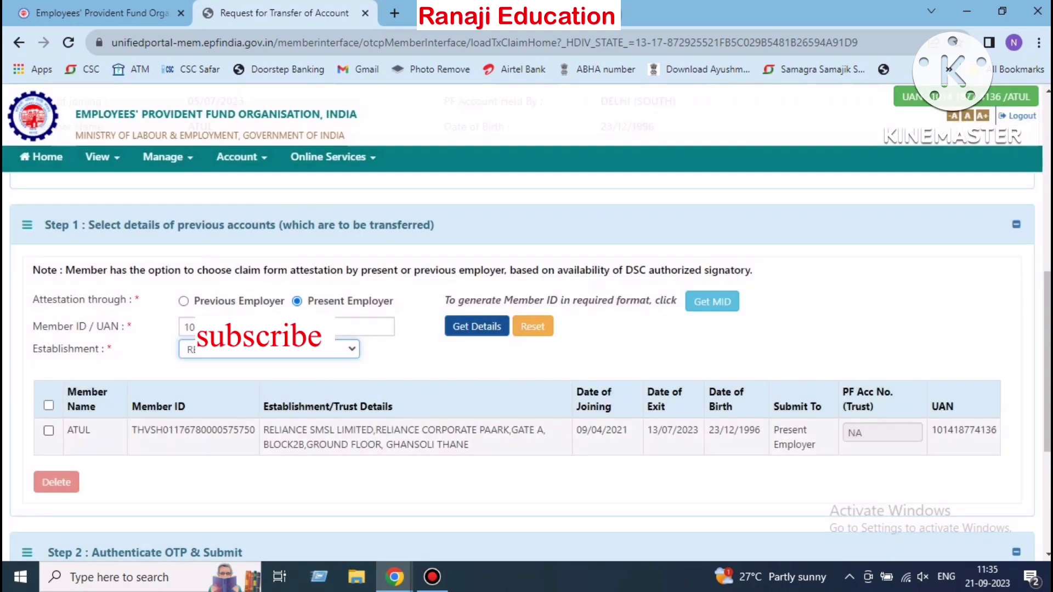
pyautogui.scroll(-1, 522, 366)
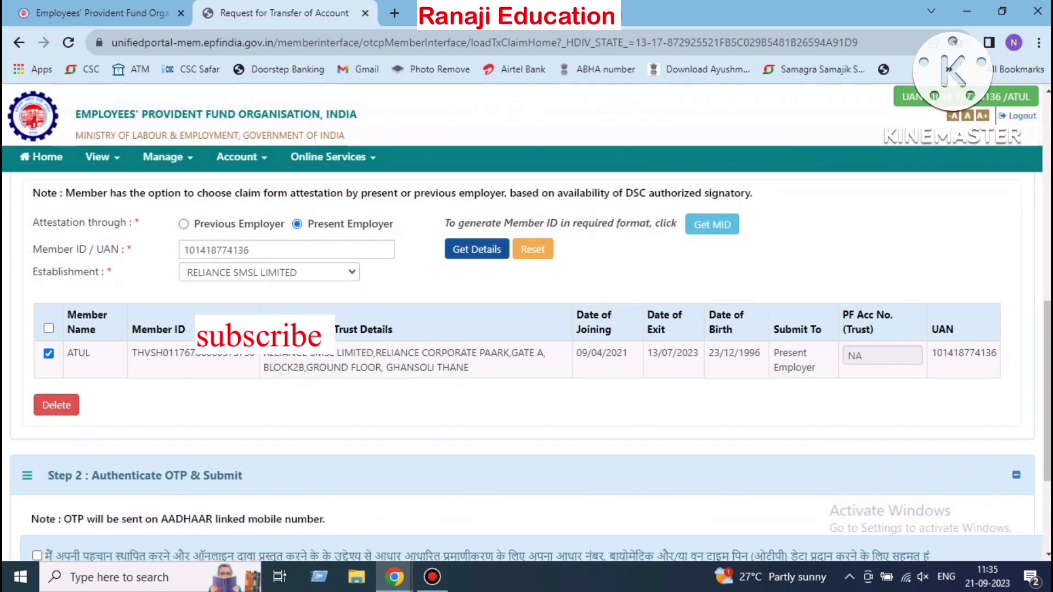
pyautogui.click(49, 328)
pyautogui.scroll(-3, 526, 373)
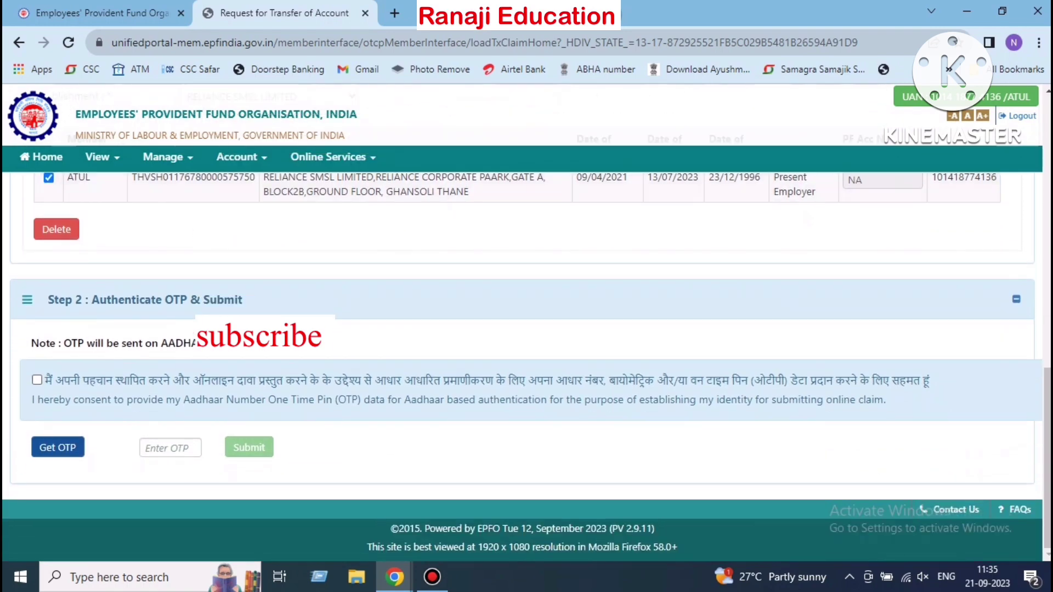
# Step: Give Aadhaar consent, request the OTP, enter it and submit the transfer claim
pyautogui.click(37, 380)
pyautogui.click(170, 447)
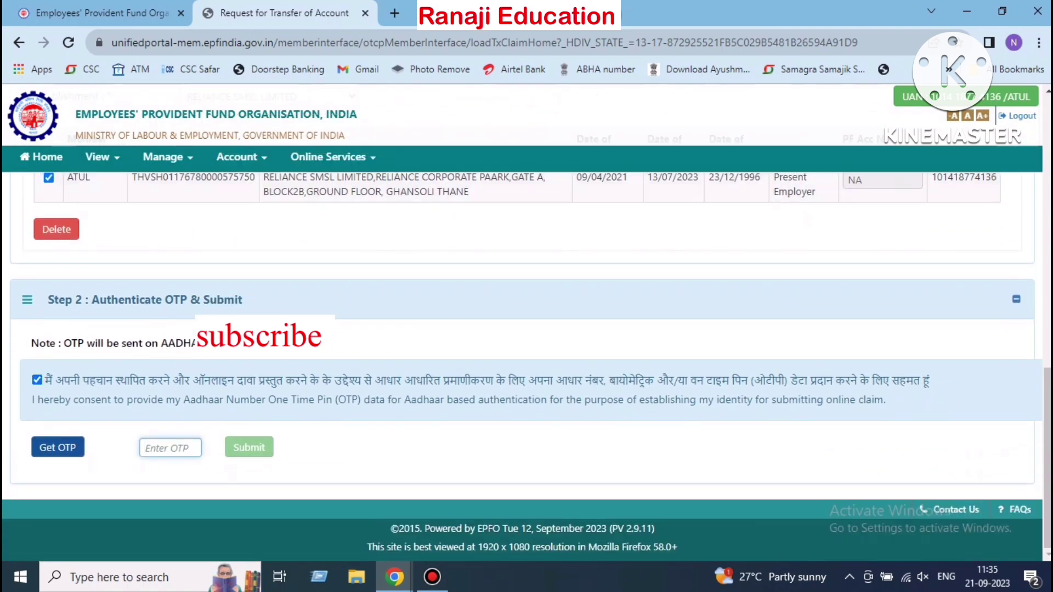
pyautogui.click(57, 448)
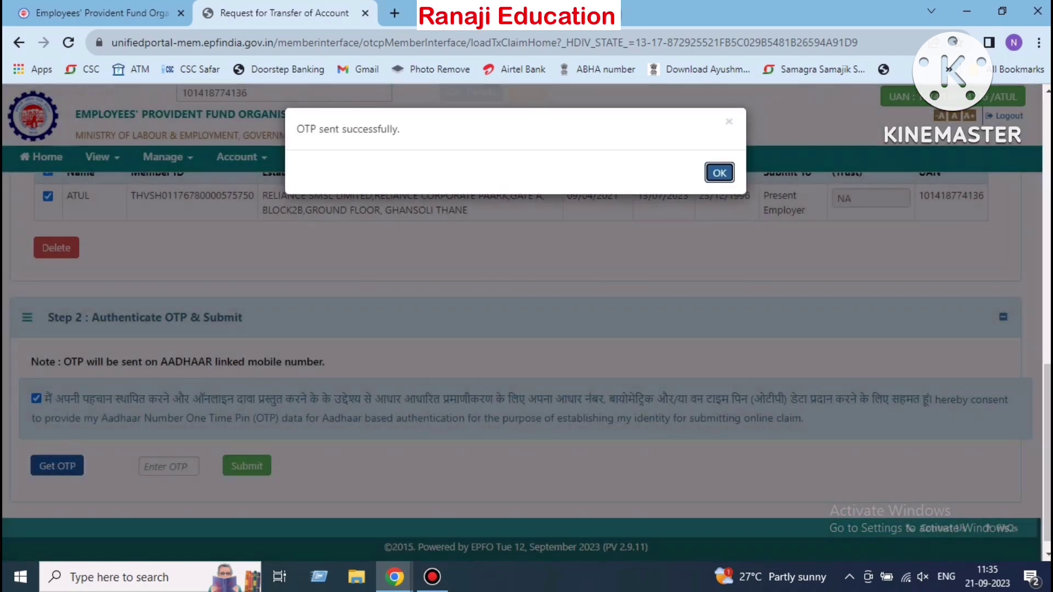
pyautogui.press('Return')
pyautogui.click(170, 448)
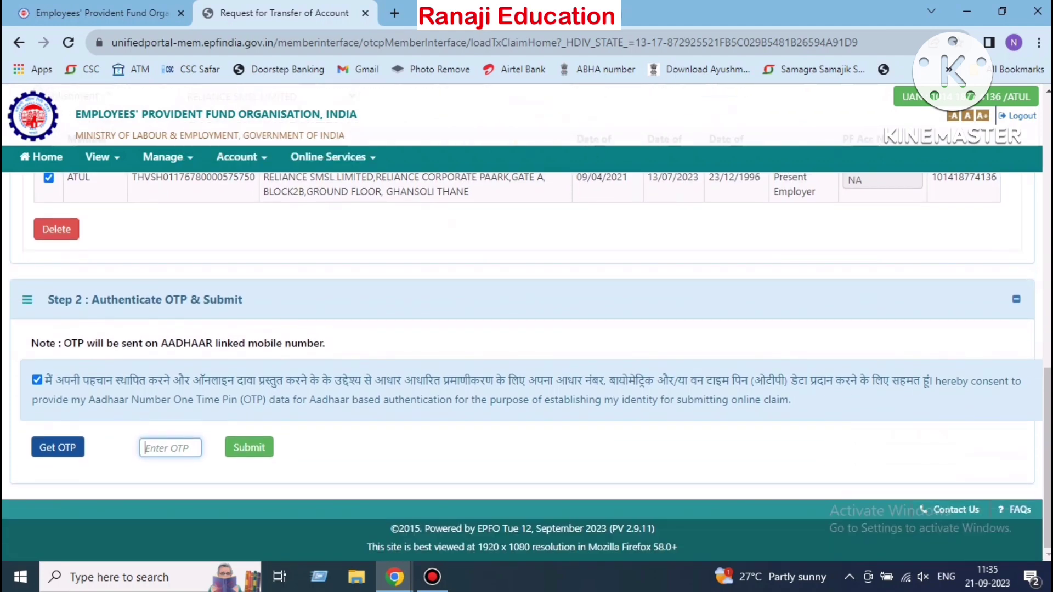
pyautogui.write('••••')
pyautogui.write('••')
pyautogui.click(249, 448)
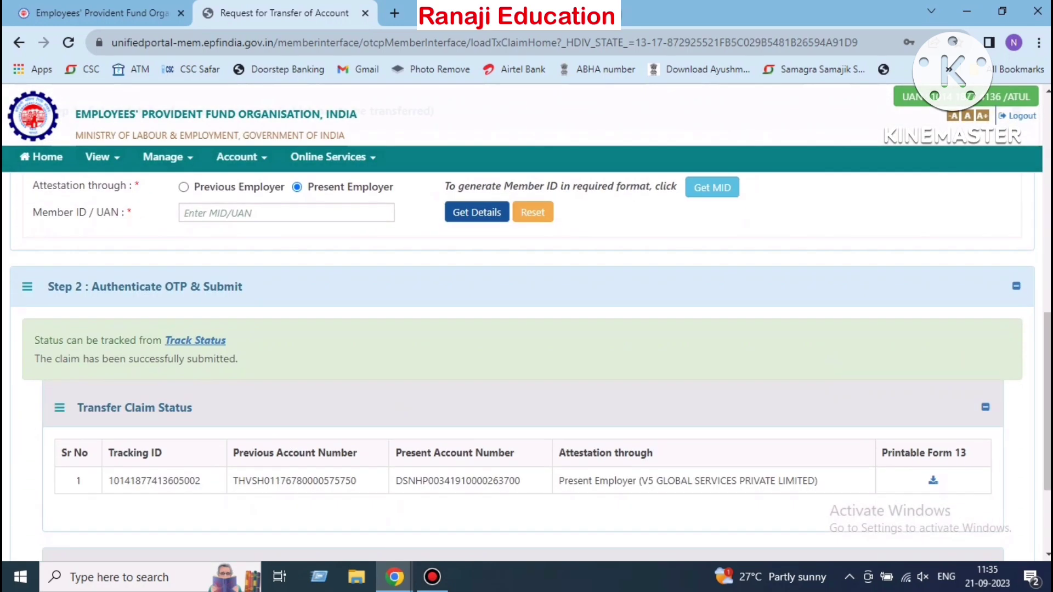
# Step: Open the printable Form 13 PDF from the Transfer Claim Status row
pyautogui.moveTo(108, 480); pyautogui.dragTo(818, 481)
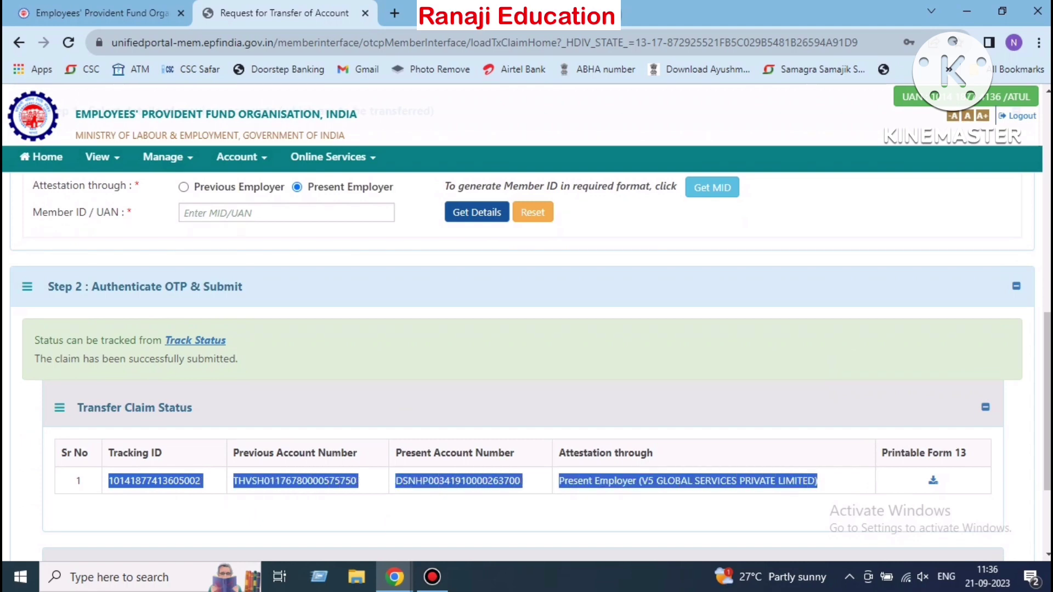
pyautogui.click(933, 480)
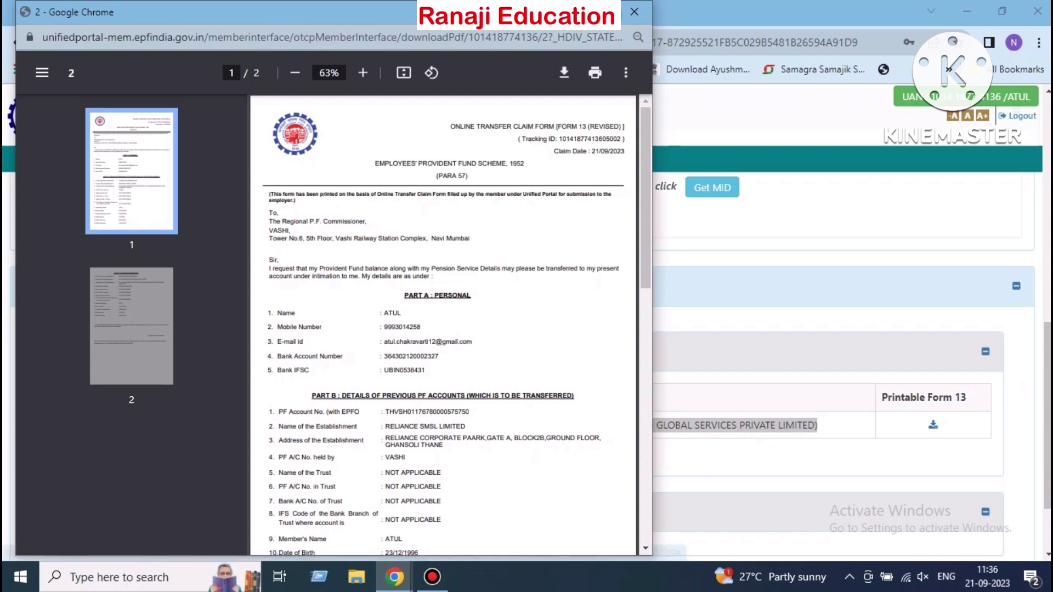
# Step: In Chrome's print preview, set Pages to All and Scale to 100
pyautogui.click(595, 73)
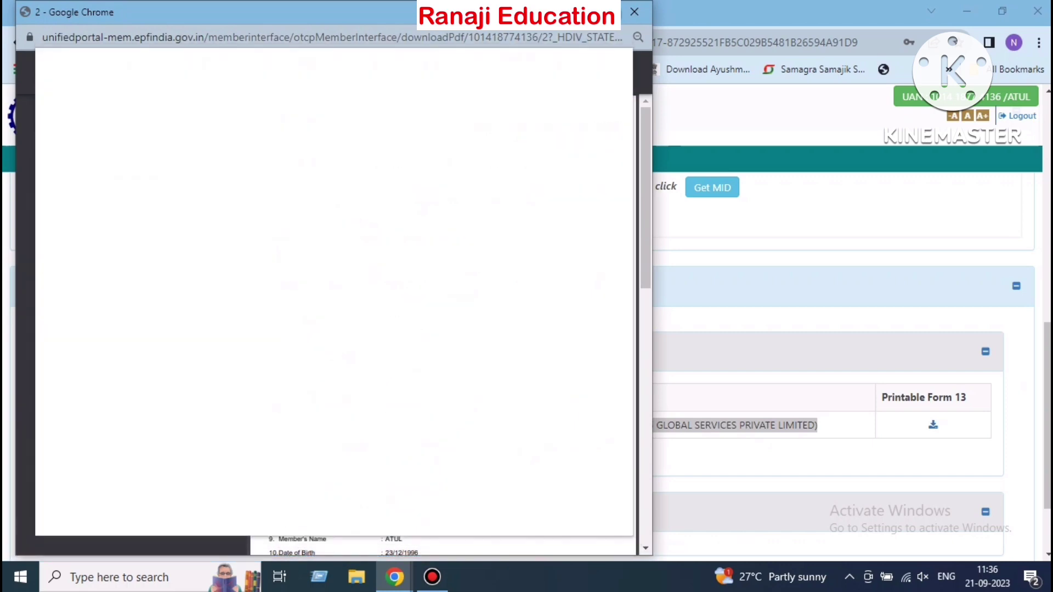
pyautogui.click(540, 158)
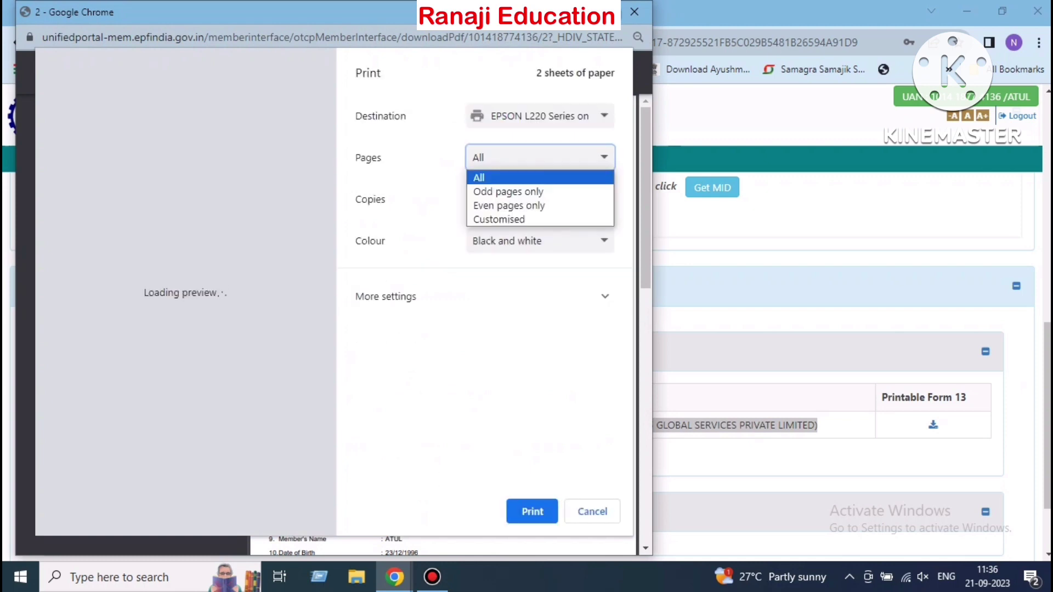
pyautogui.click(511, 192)
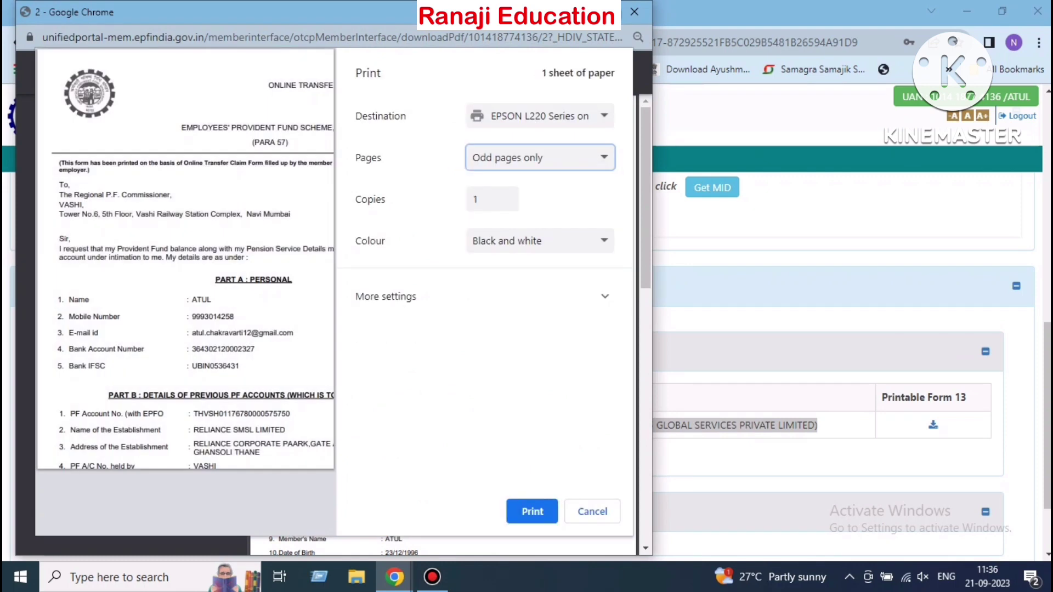
pyautogui.click(386, 297)
pyautogui.click(534, 157)
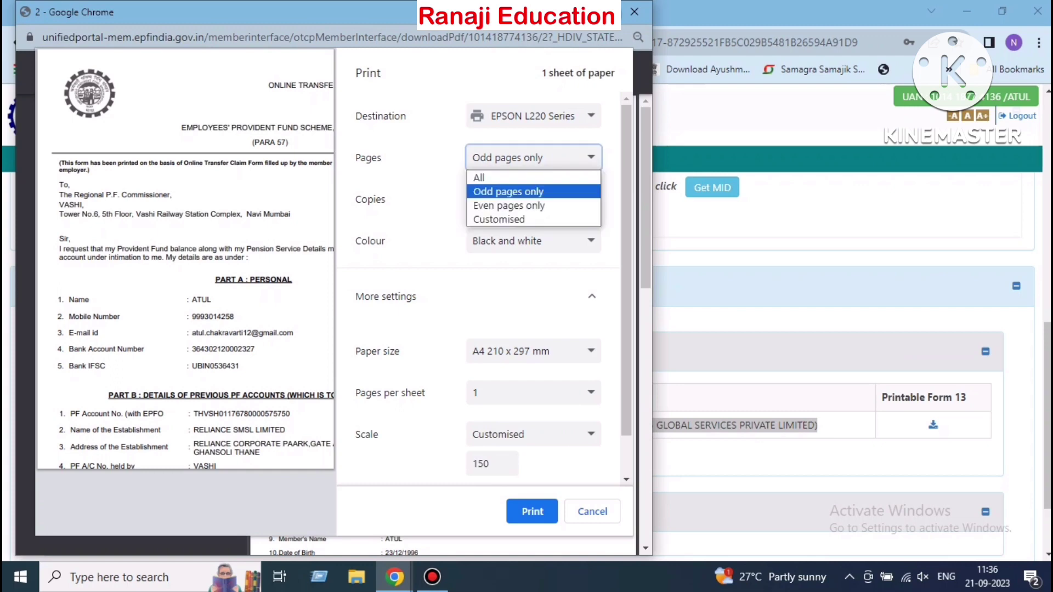
pyautogui.click(510, 177)
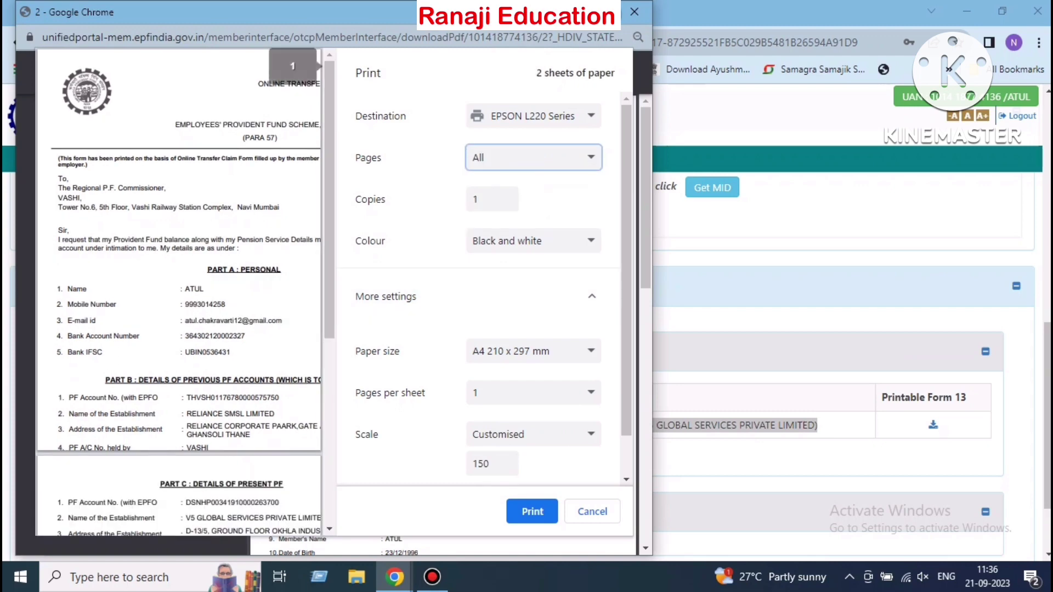
pyautogui.doubleClick(481, 463)
pyautogui.write('1000')
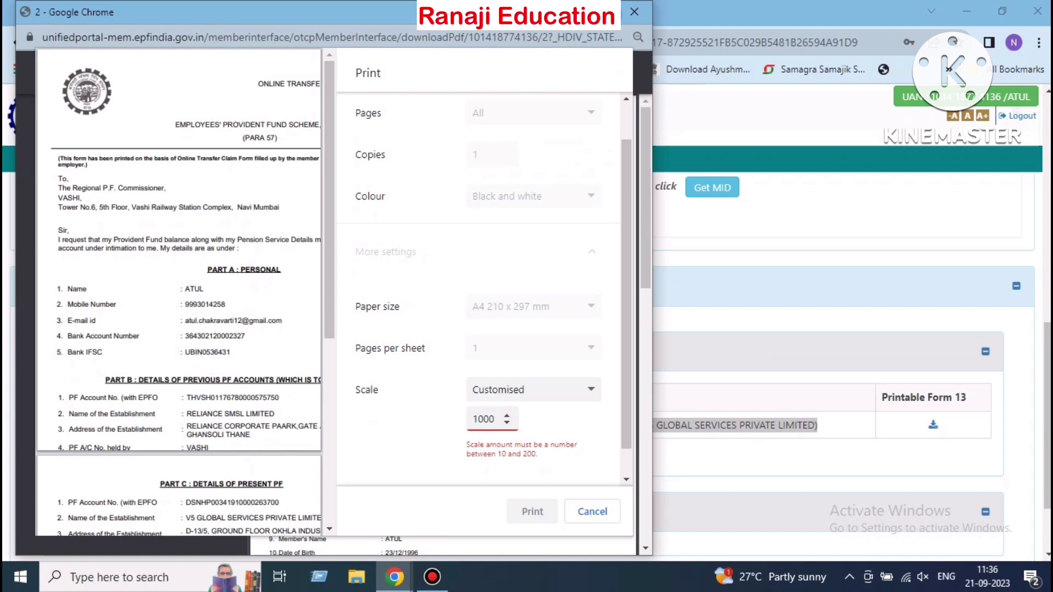
pyautogui.press('BackSpace')
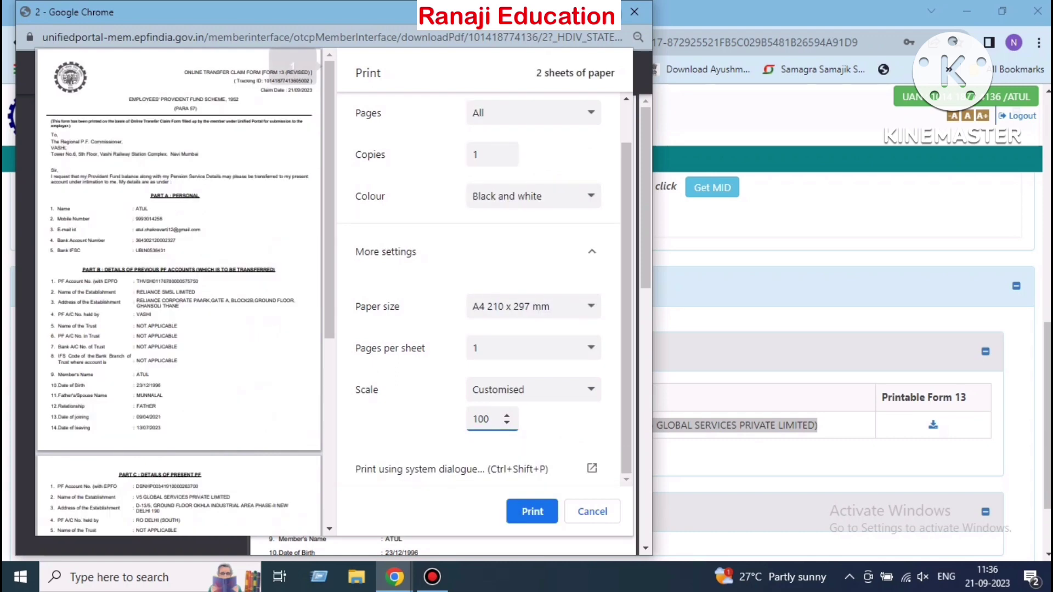
# Step: In the system print dialog, set printer quality to High and print the form
pyautogui.click(592, 468)
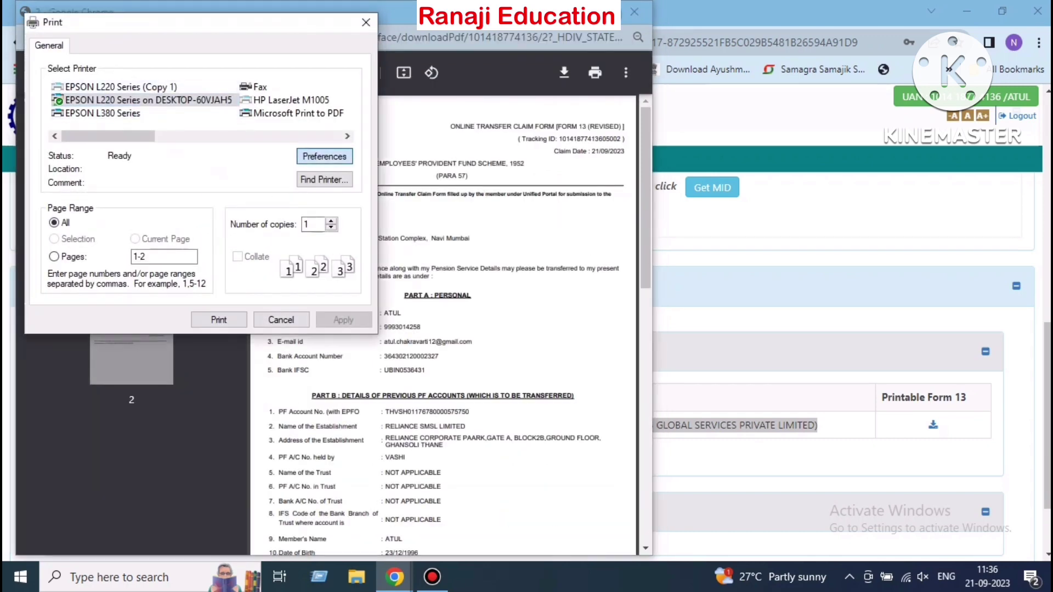
pyautogui.click(324, 156)
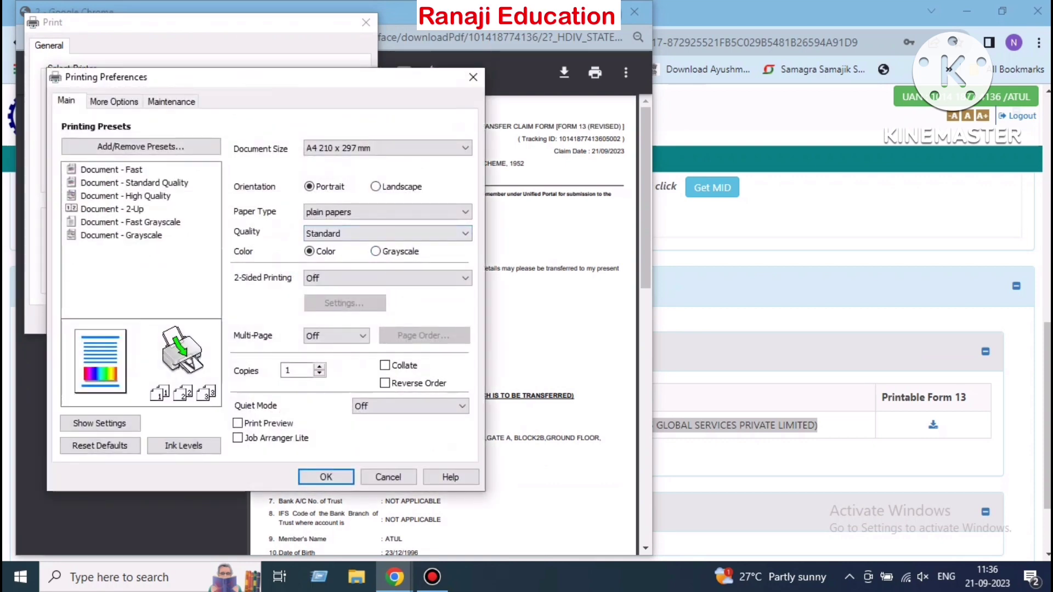
pyautogui.click(387, 234)
pyautogui.click(314, 268)
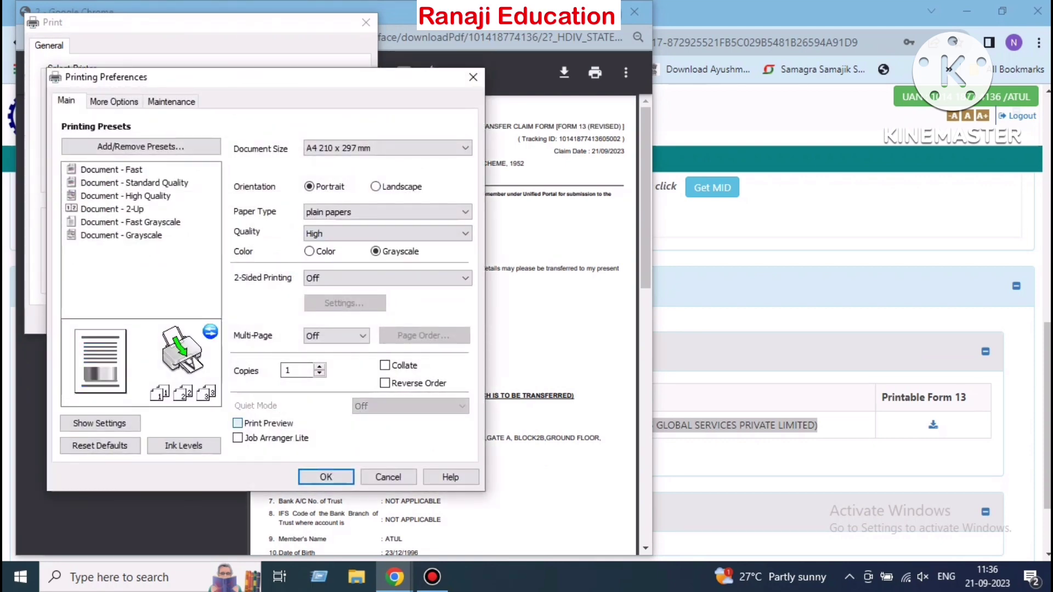
pyautogui.click(326, 477)
pyautogui.press('Return')
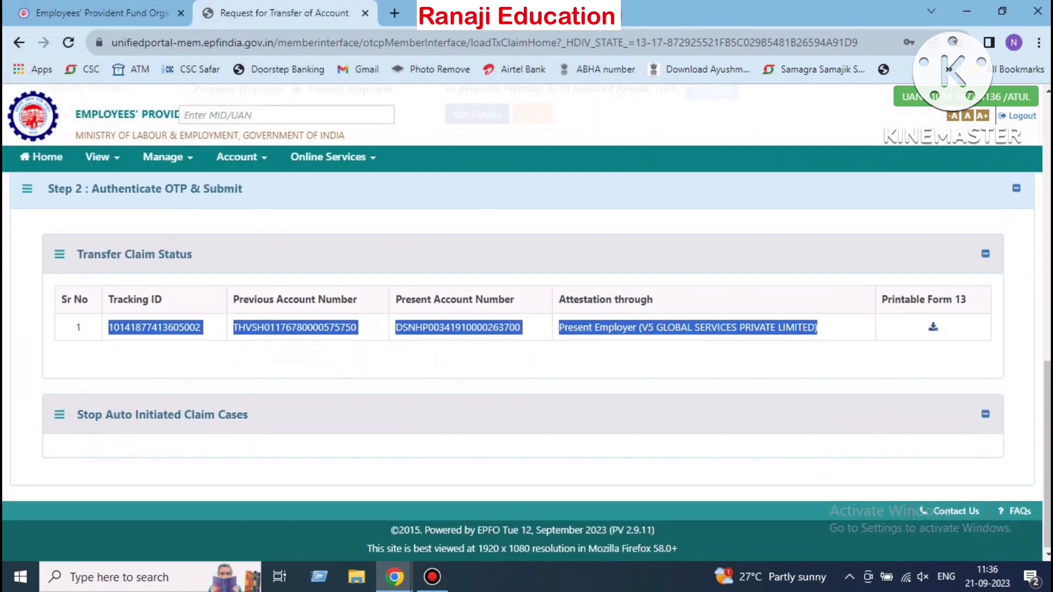
# Step: Relaunch Chrome, search Google for 'epfo login' and open the official EPFO site result
pyautogui.click(325, 153)
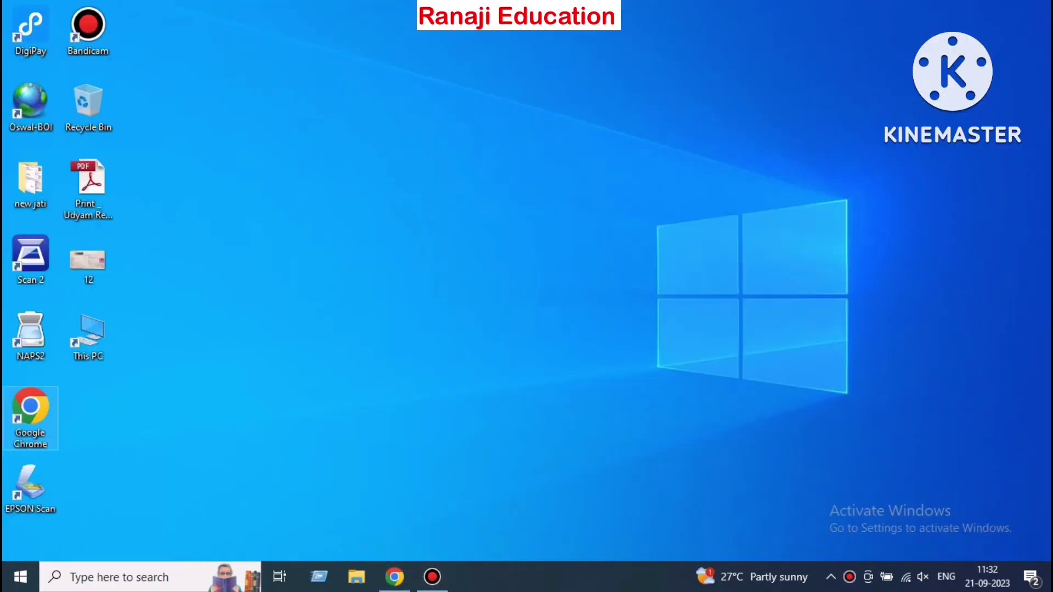
pyautogui.doubleClick(30, 411)
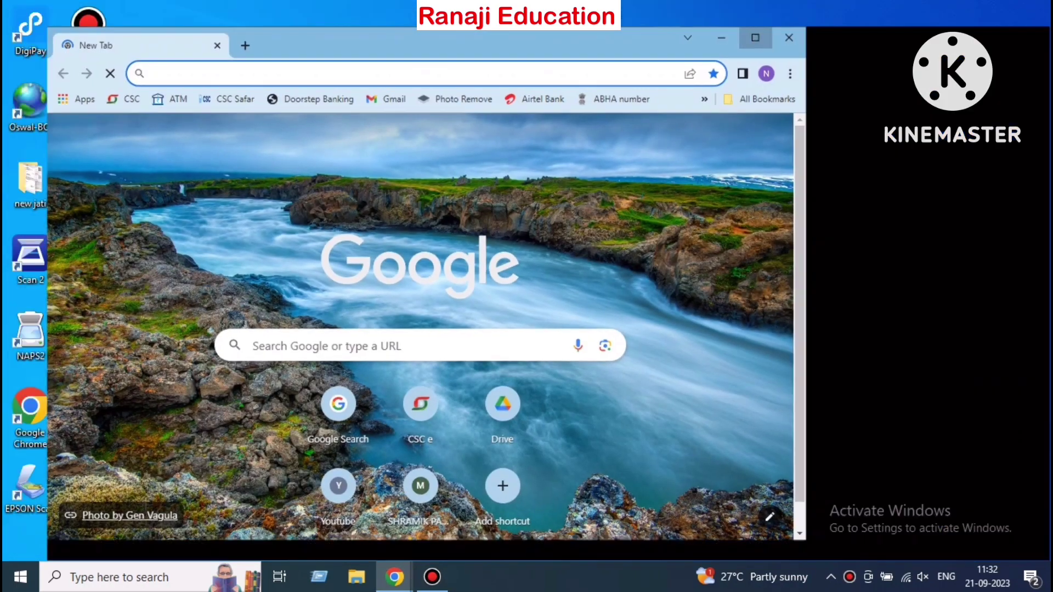
pyautogui.click(755, 38)
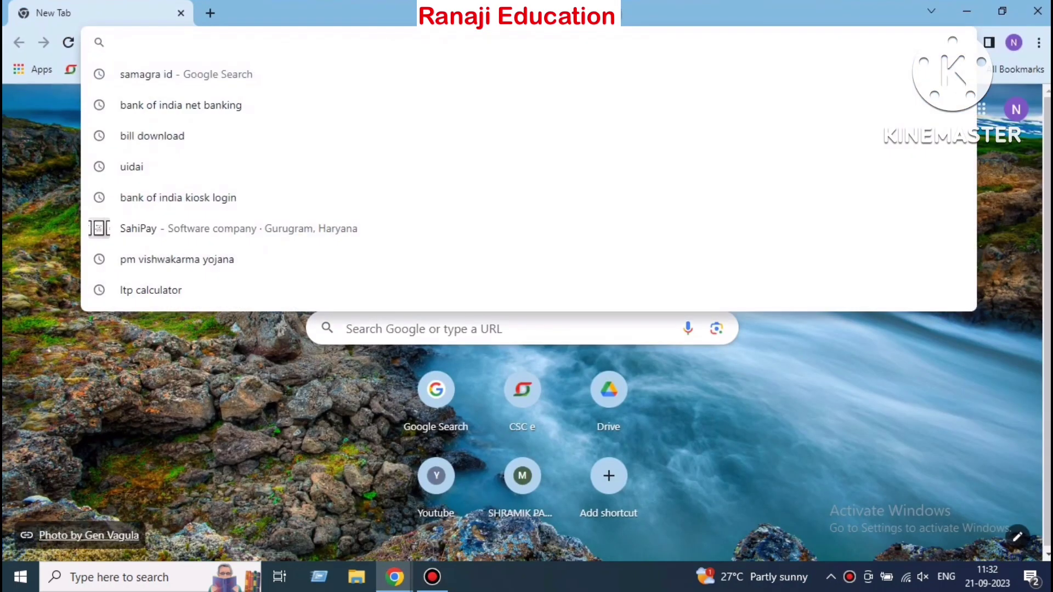
pyautogui.write('ep')
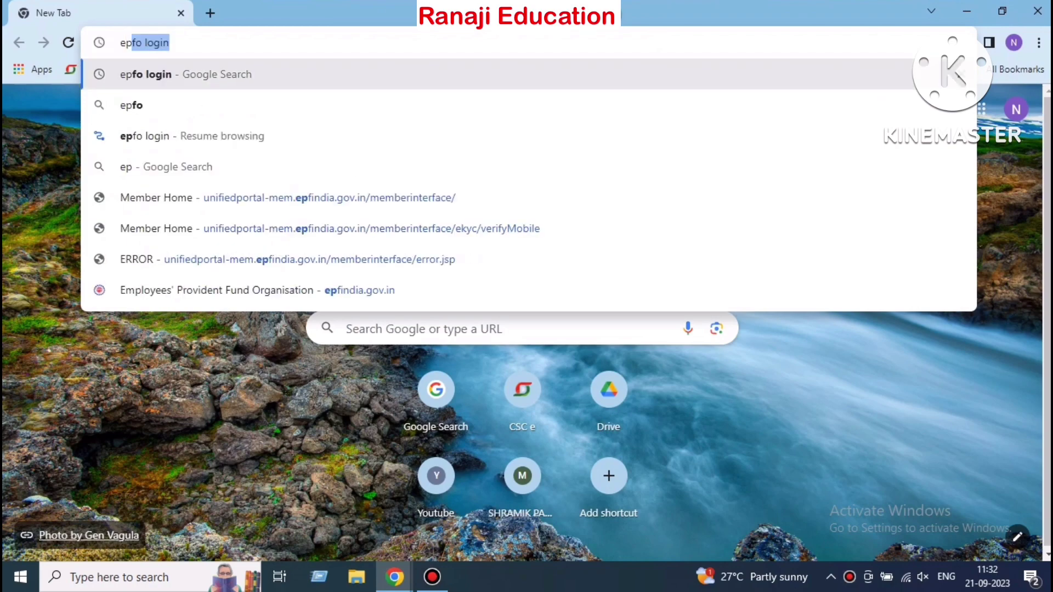
pyautogui.write('f')
pyautogui.press('Return')
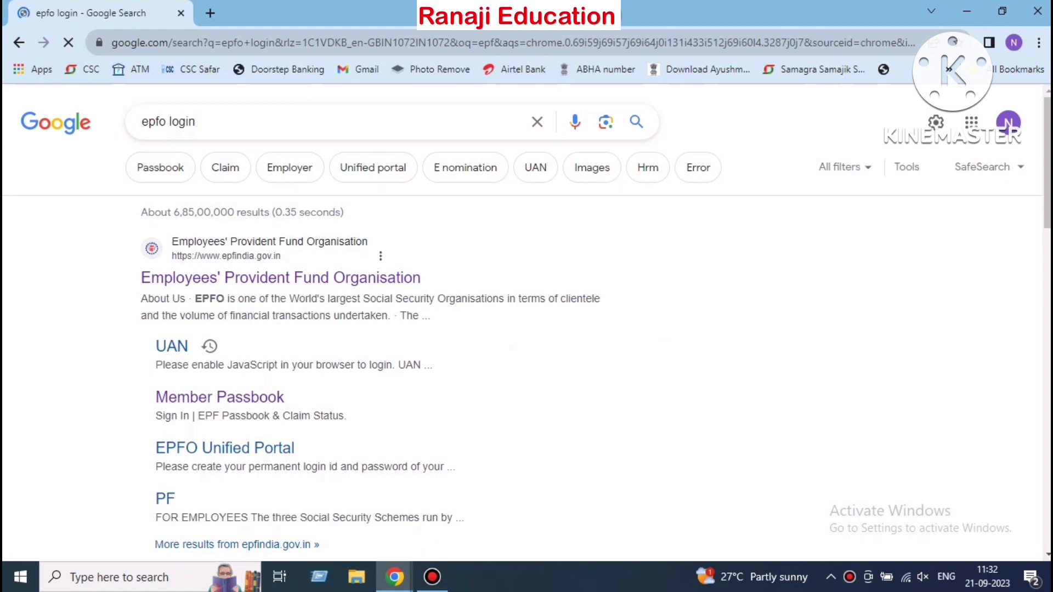
pyautogui.moveTo(144, 242); pyautogui.dragTo(229, 298)
pyautogui.moveTo(141, 277); pyautogui.dragTo(421, 278)
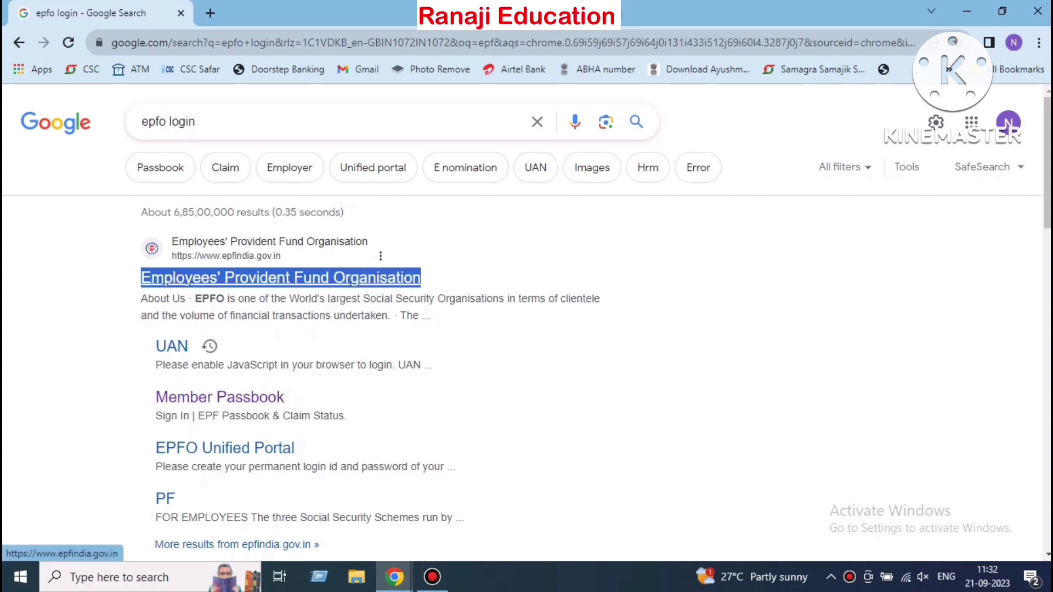
pyautogui.click(421, 278)
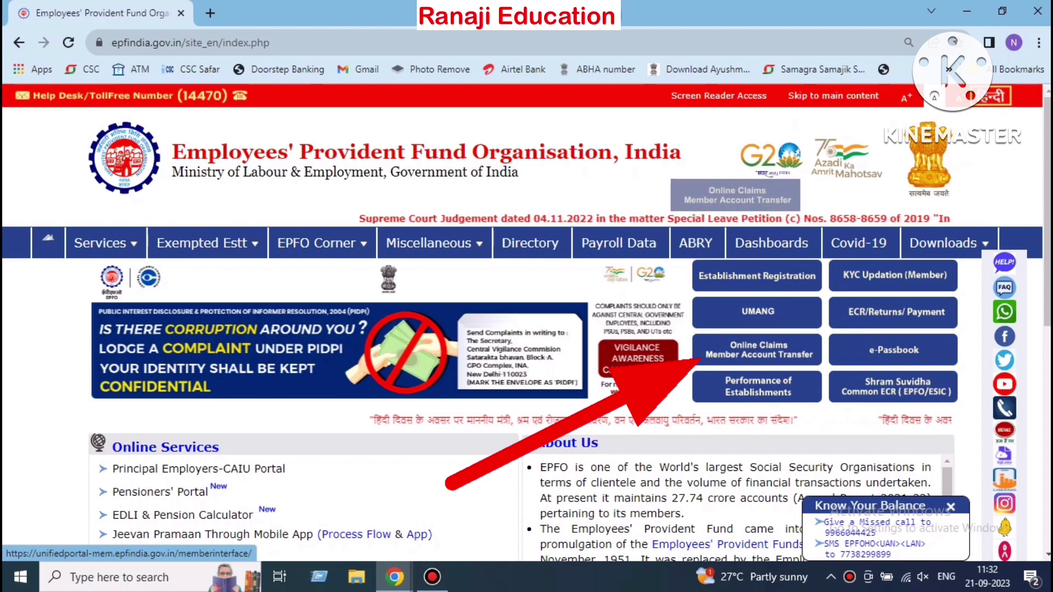
# Step: Open the Online Claims login, close the alert, and sign in with UAN, password and captcha
pyautogui.click(758, 350)
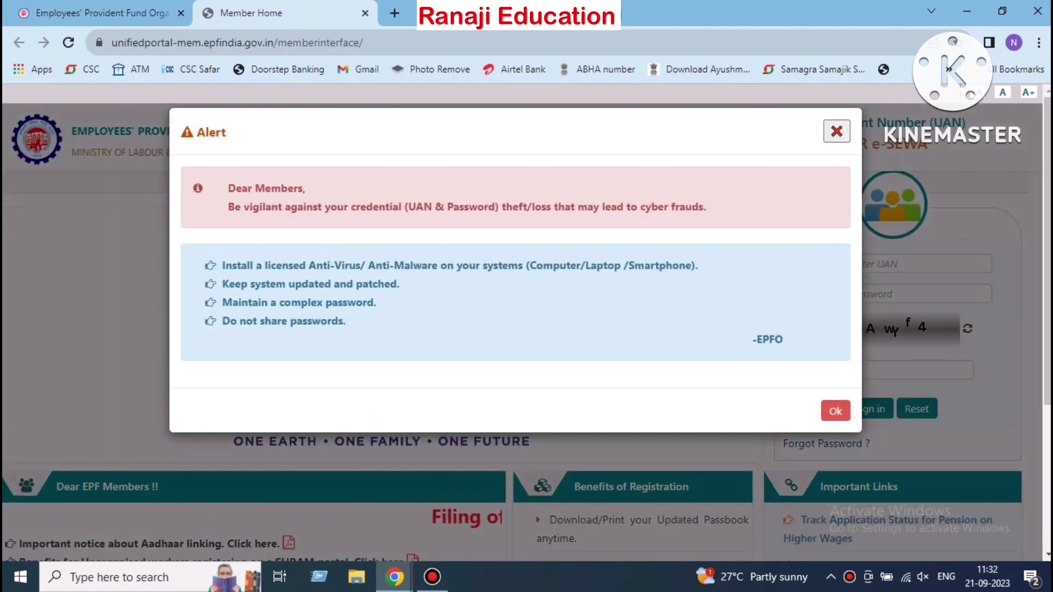
pyautogui.click(837, 131)
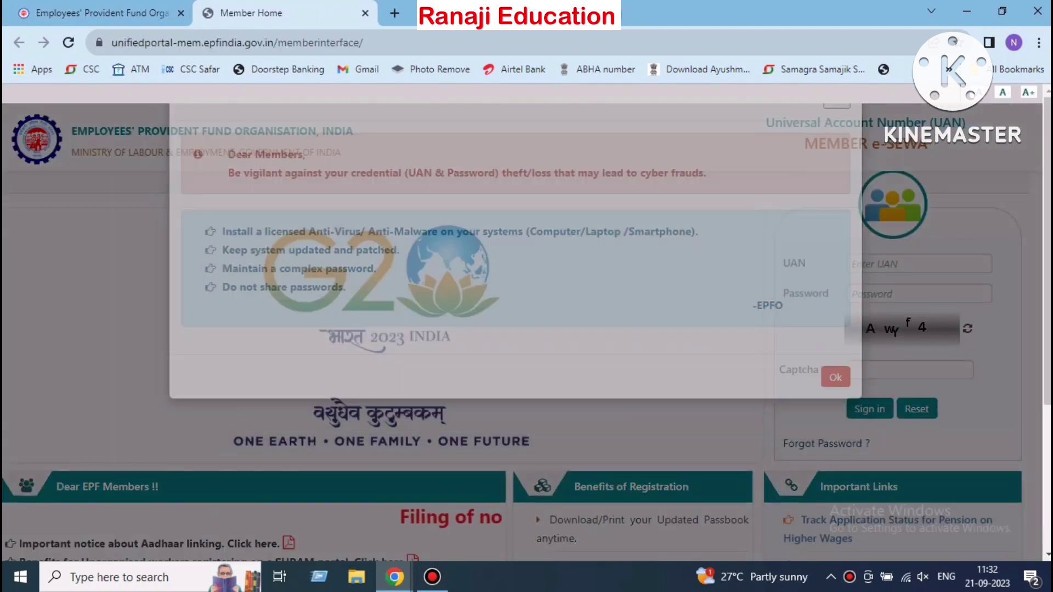
pyautogui.write('1014')
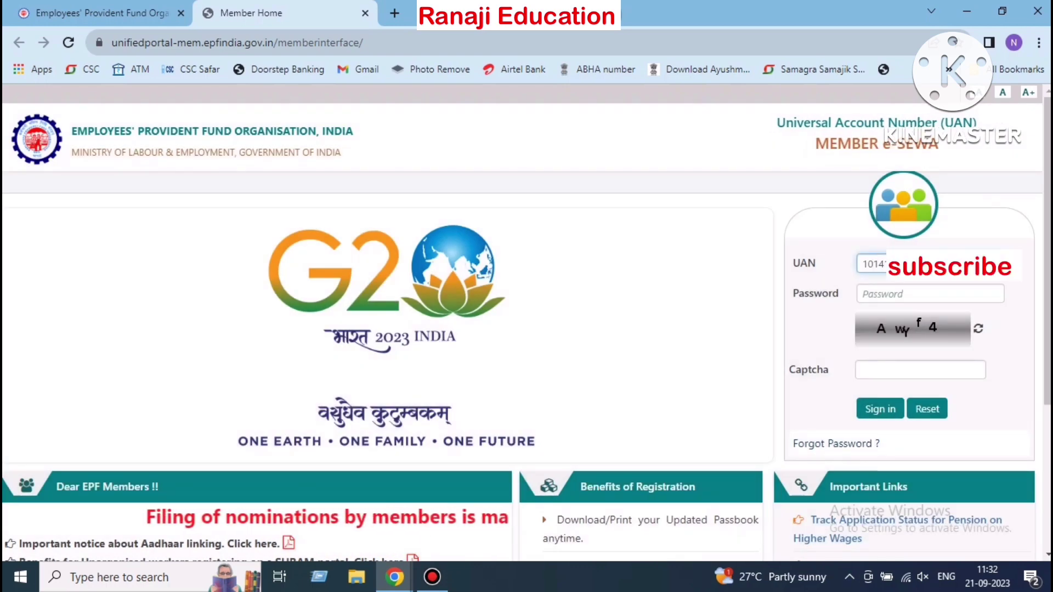
pyautogui.click(931, 294)
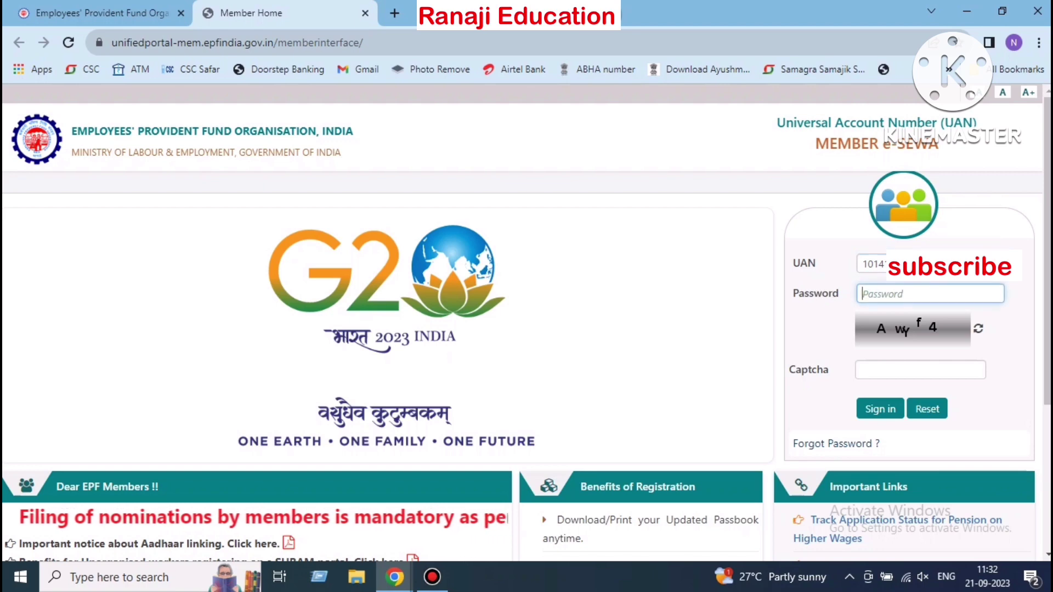
pyautogui.write('a')
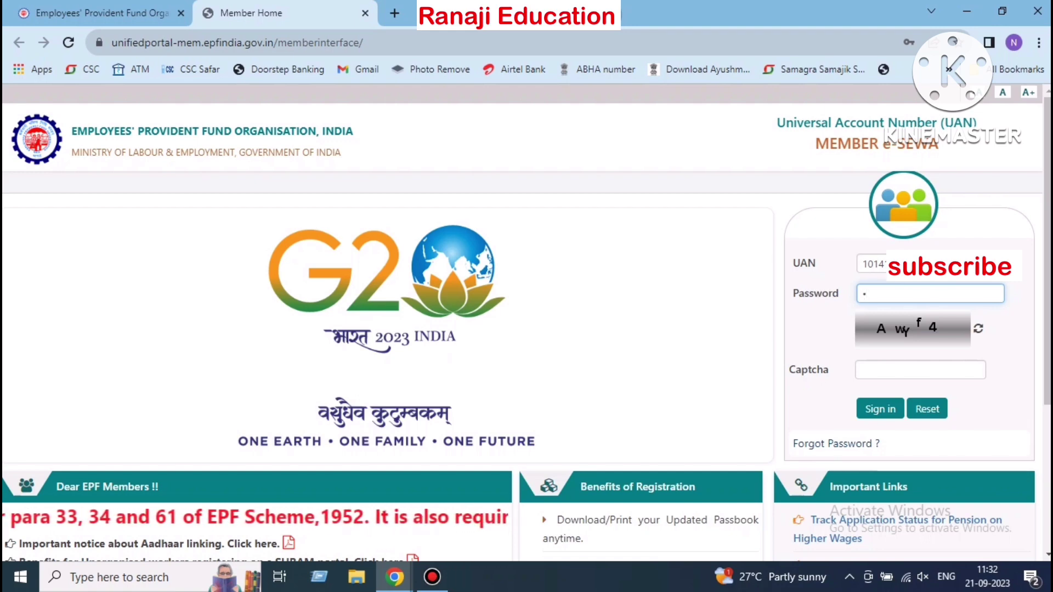
pyautogui.write('aaaa')
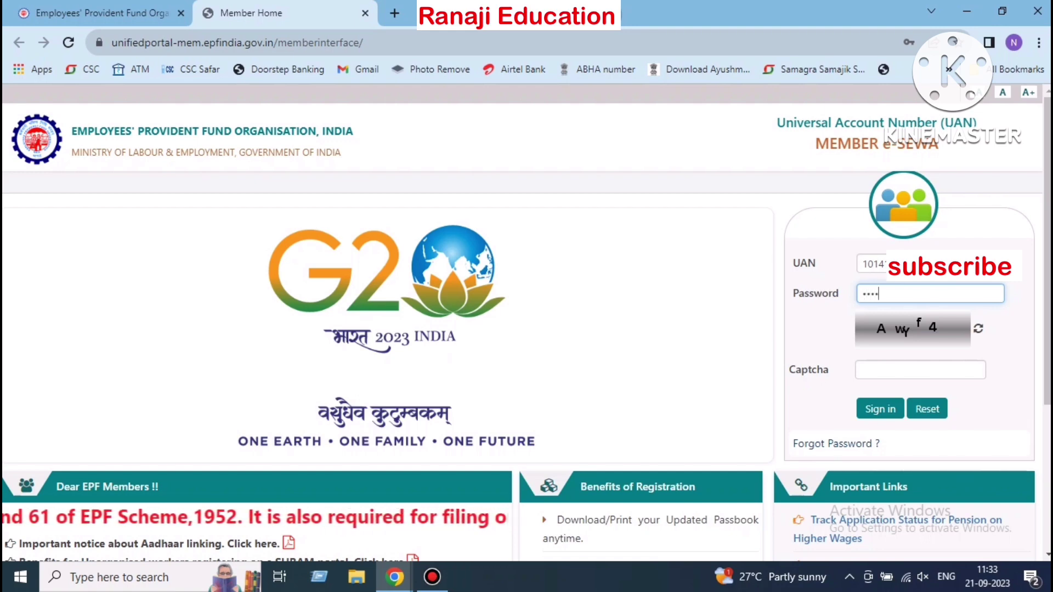
pyautogui.write('a')
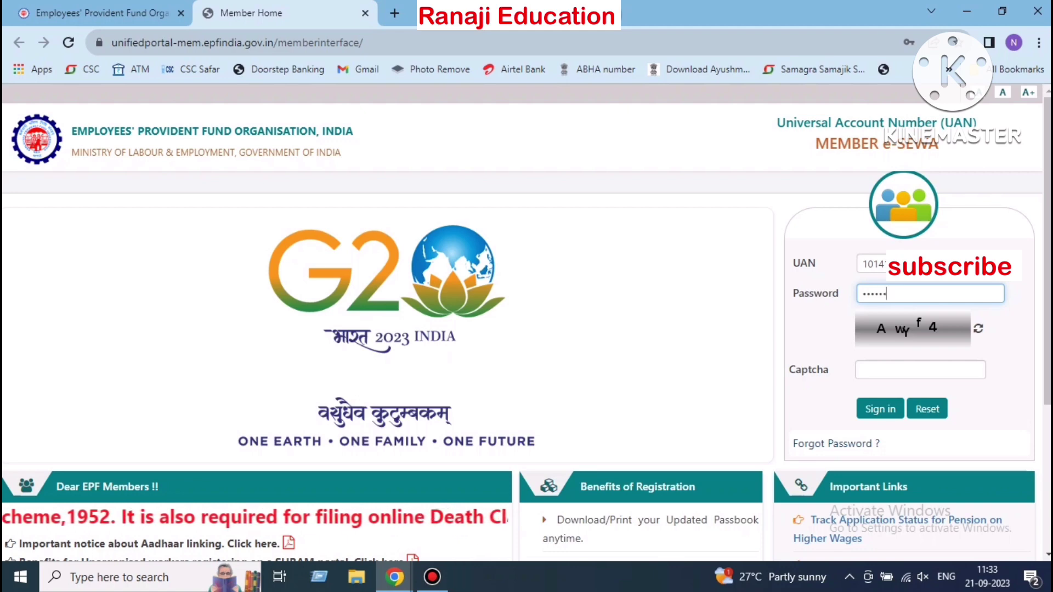
pyautogui.write('aaaa')
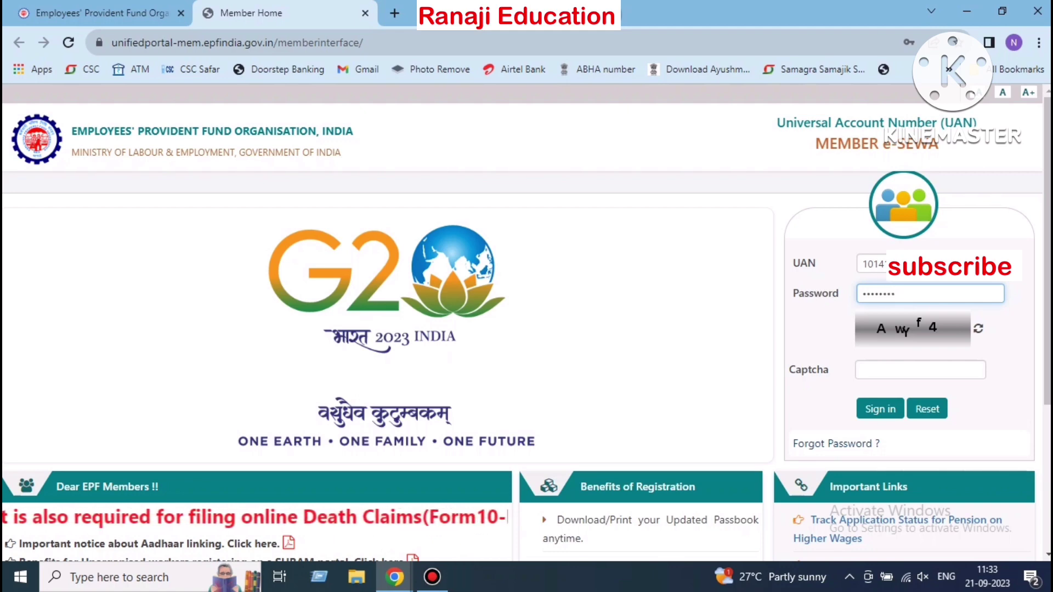
pyautogui.write('aa')
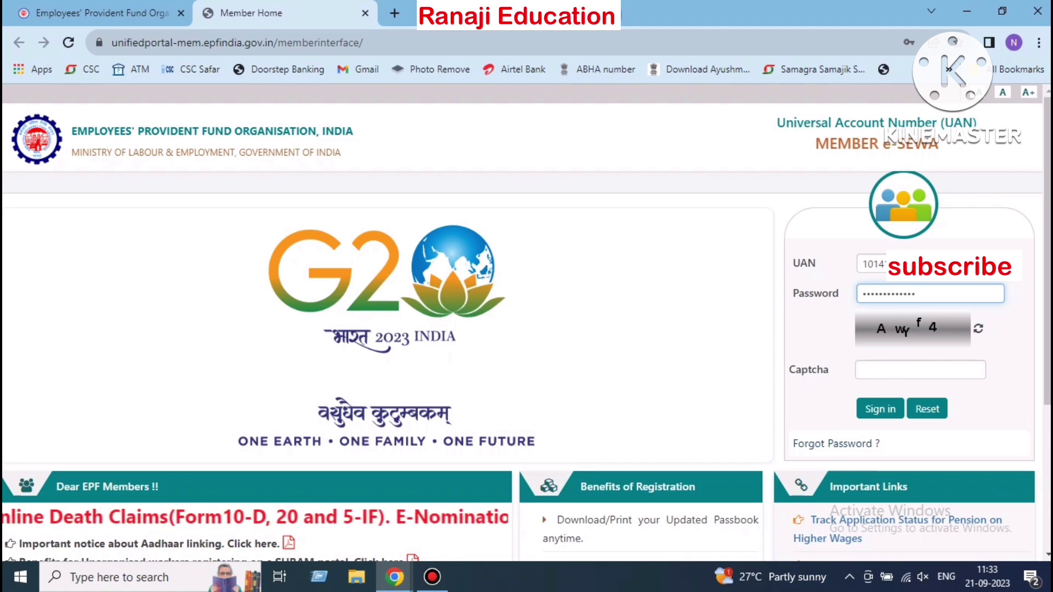
pyautogui.click(920, 370)
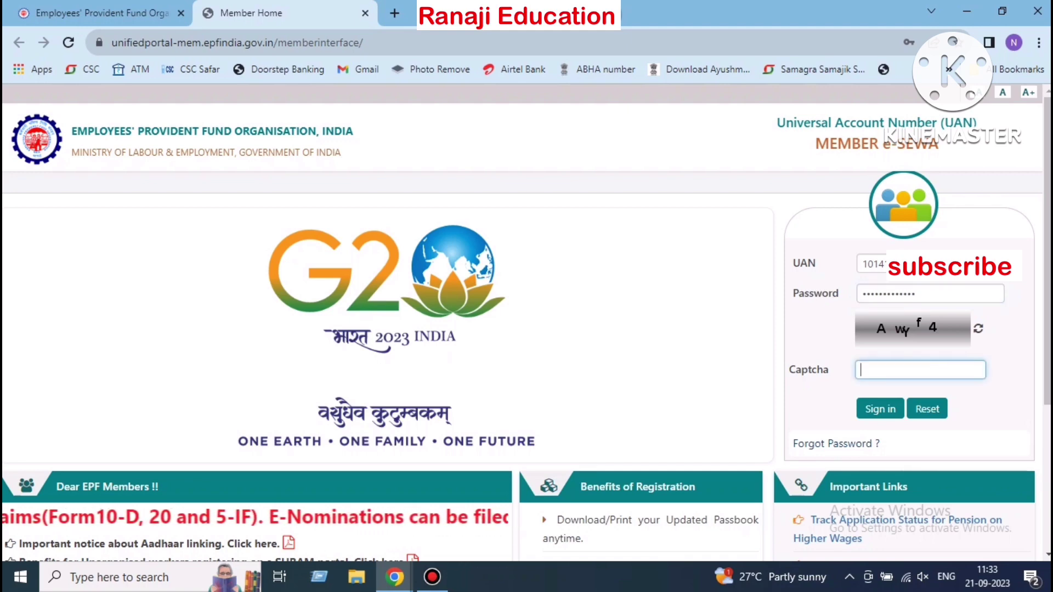
pyautogui.write('A')
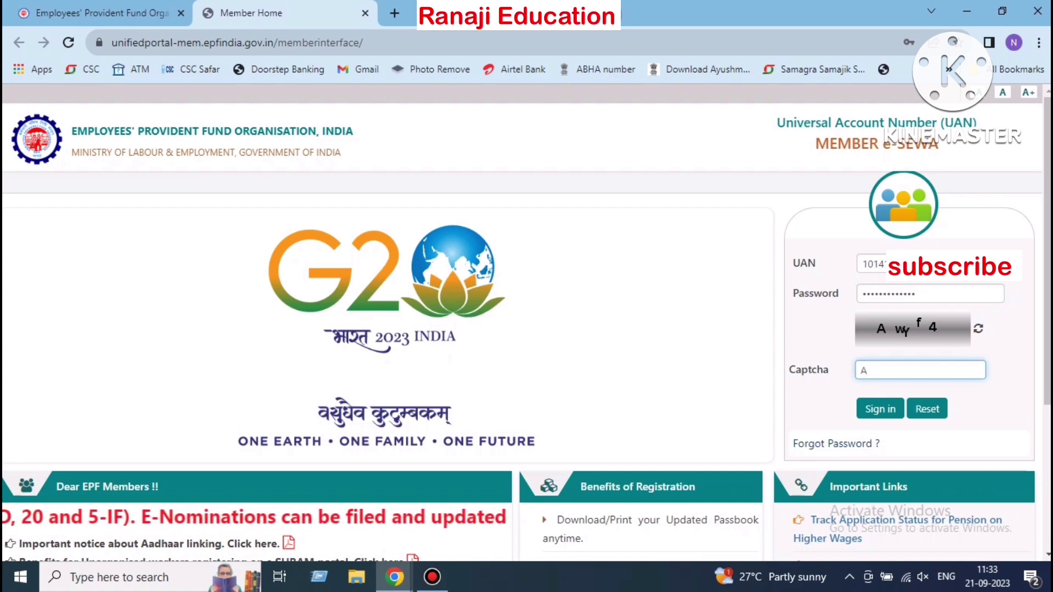
pyautogui.write('wY')
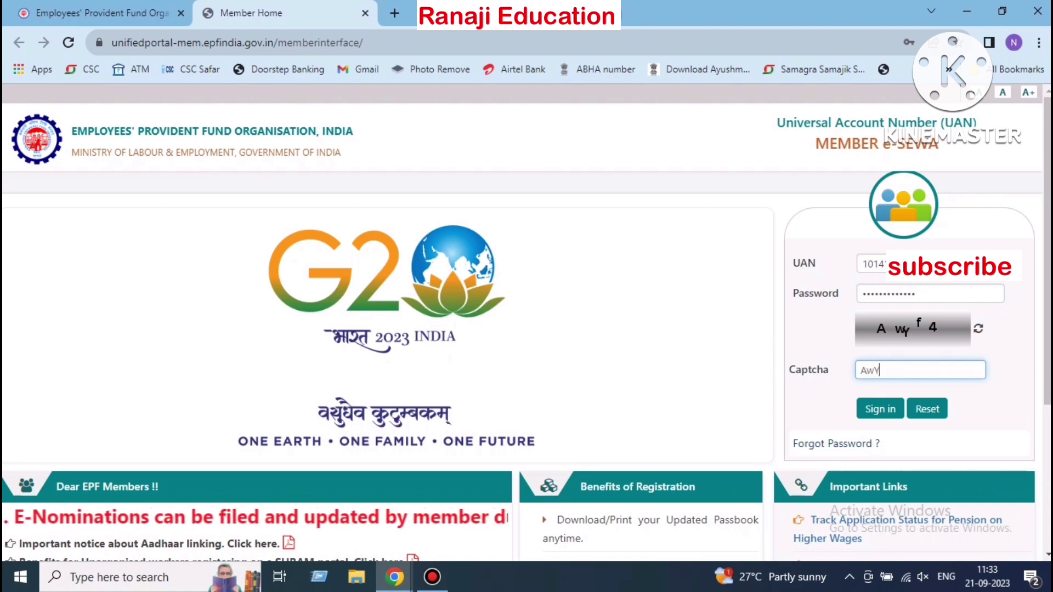
pyautogui.write('f4')
pyautogui.press('Return')
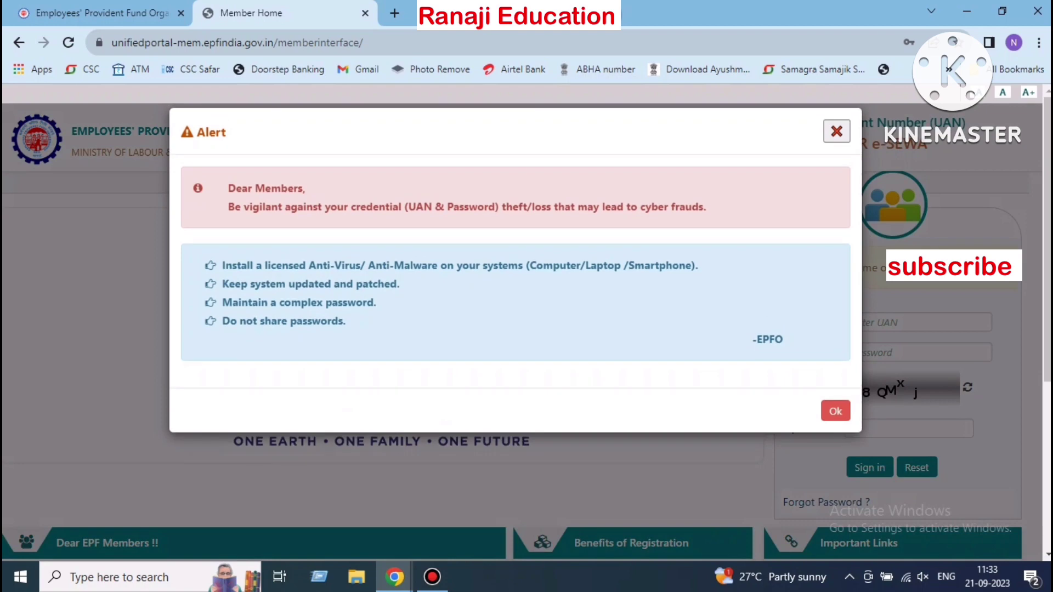
# Step: Dismiss the failed-login alert and sign in again with the UAN, account password and displayed captcha
pyautogui.click(835, 409)
pyautogui.click(930, 322)
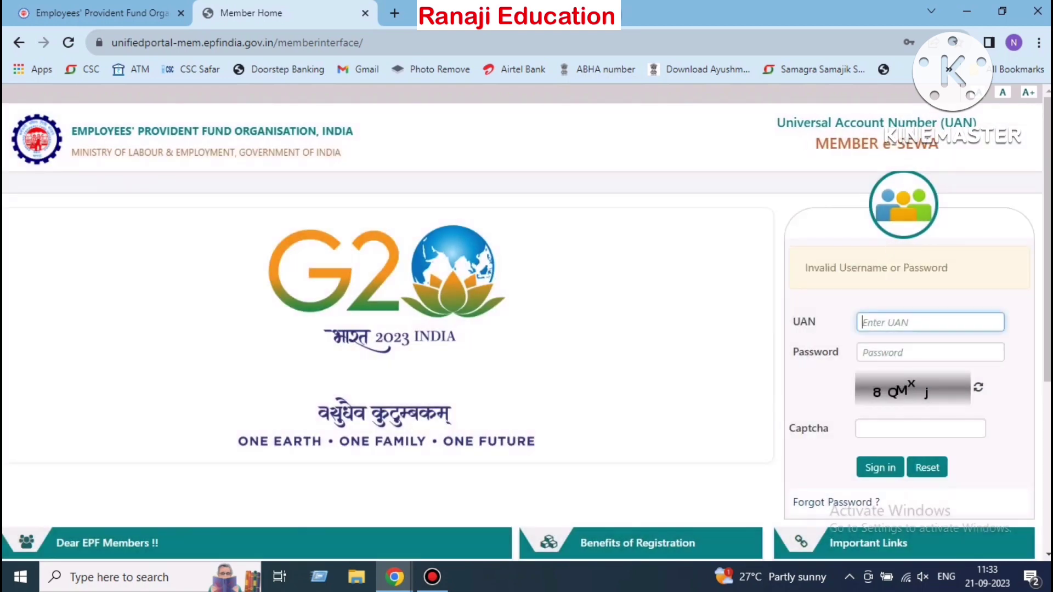
pyautogui.write('1014')
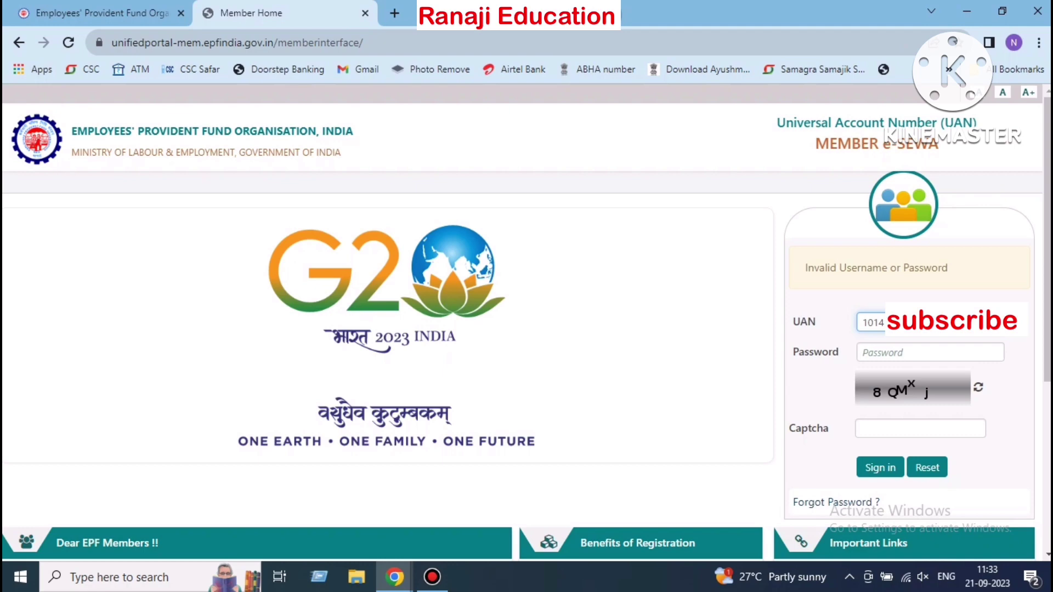
pyautogui.click(930, 352)
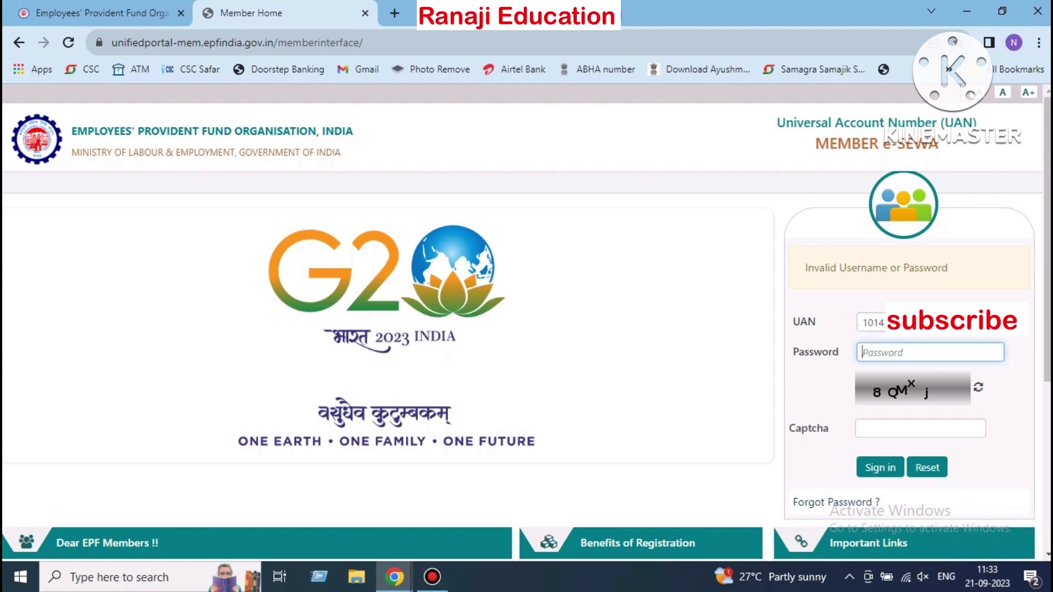
pyautogui.write('•••••••••••••')
pyautogui.click(920, 428)
pyautogui.write('8')
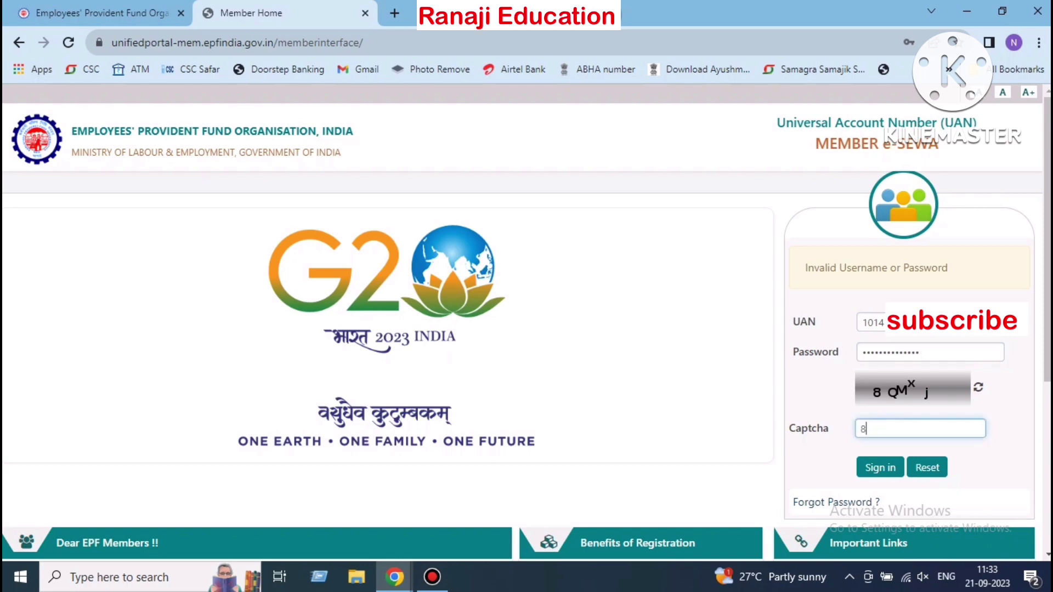
pyautogui.write('QMxj')
pyautogui.press('Return')
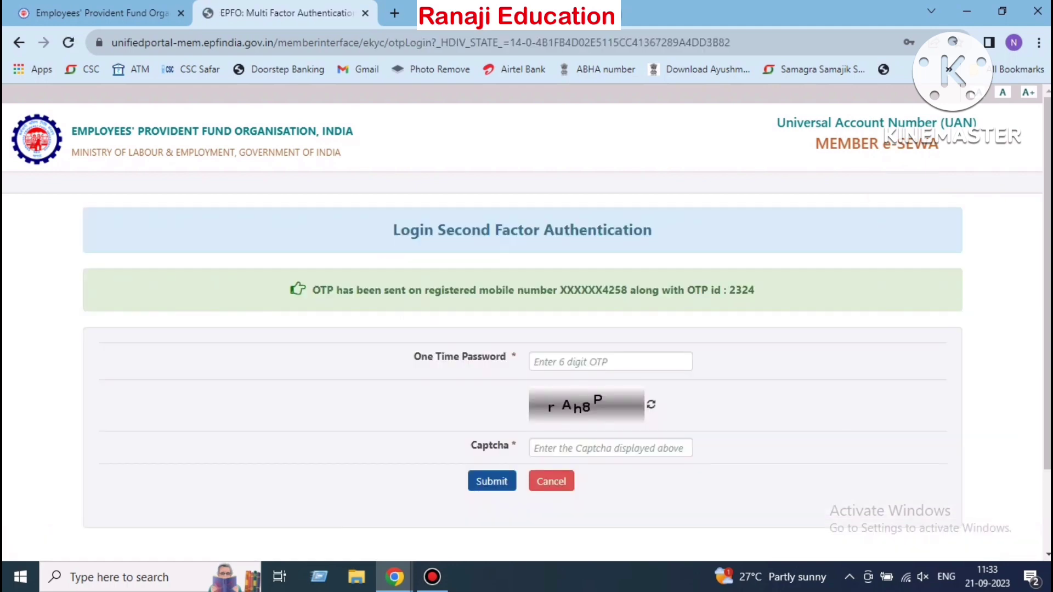
# Step: Enter the six-digit OTP and the captcha, fixing a mistyped character, and submit the verification
pyautogui.click(610, 362)
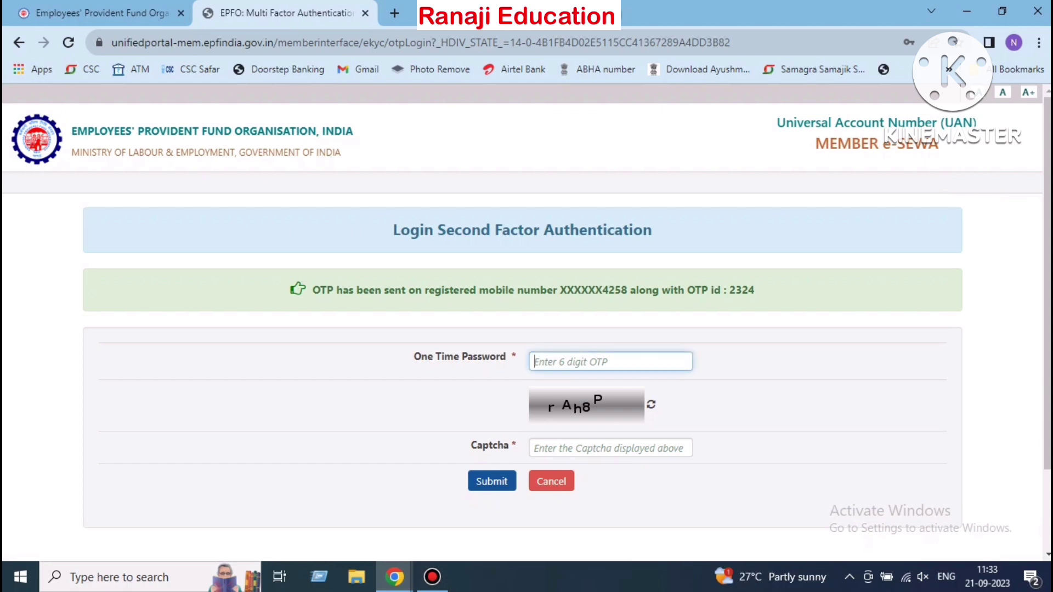
pyautogui.click(610, 449)
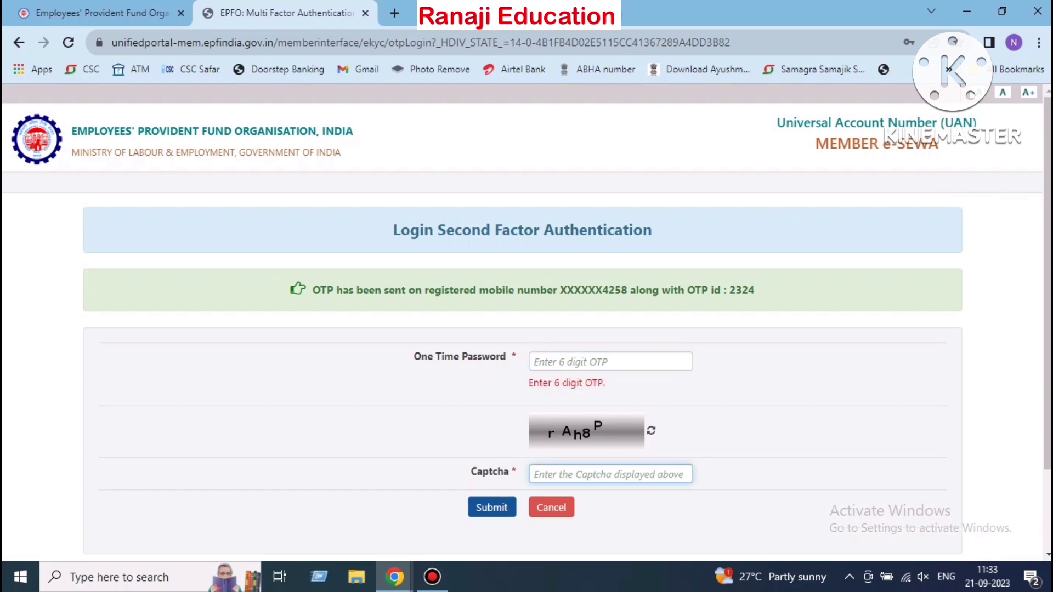
pyautogui.write('r')
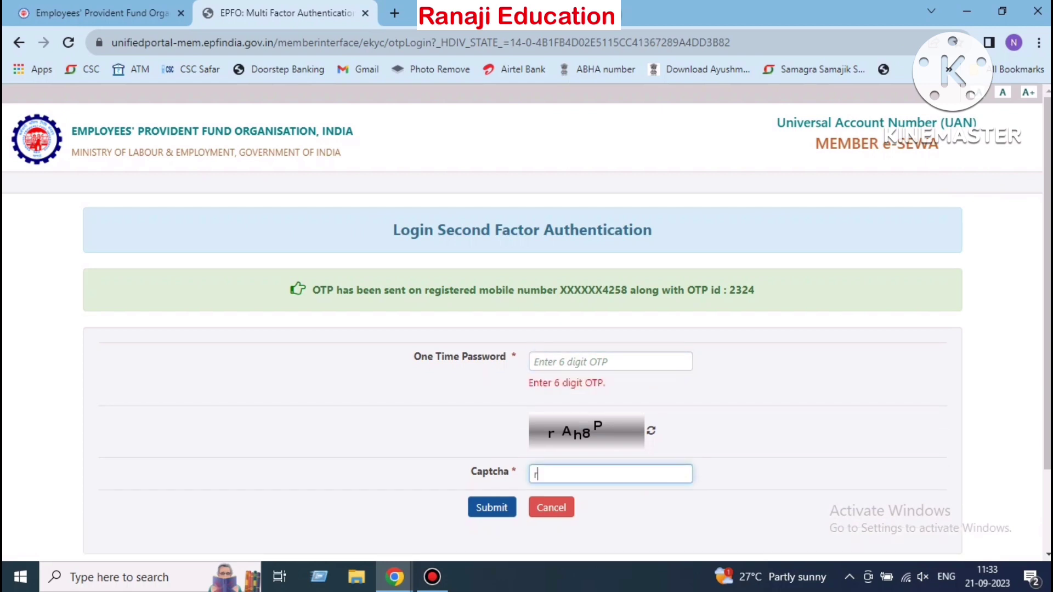
pyautogui.write('Ah5')
pyautogui.press('BackSpace')
pyautogui.write('8')
pyautogui.click(610, 361)
pyautogui.write('••')
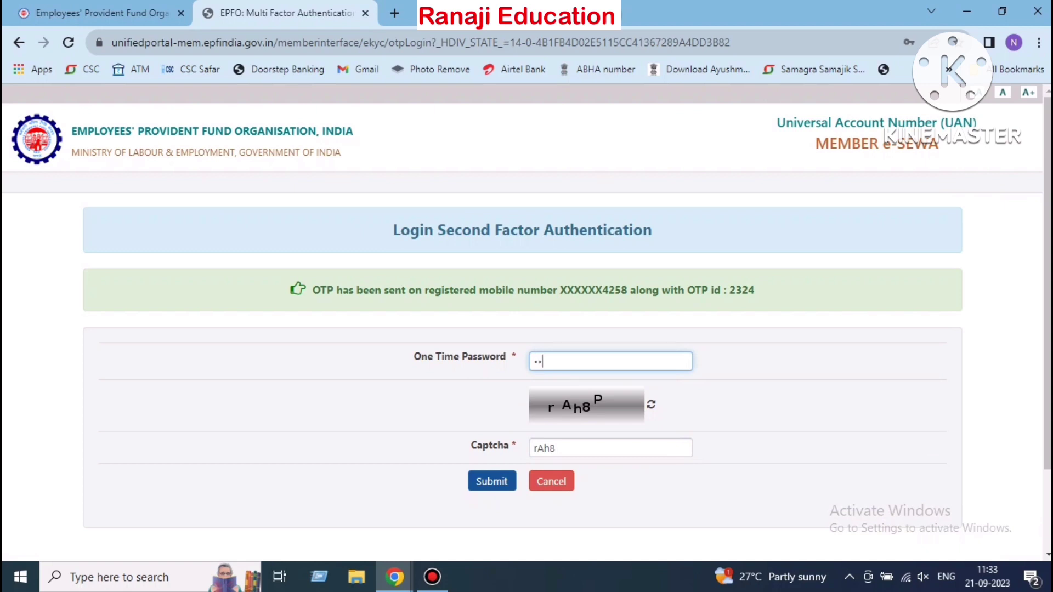
pyautogui.write('••••')
pyautogui.click(610, 448)
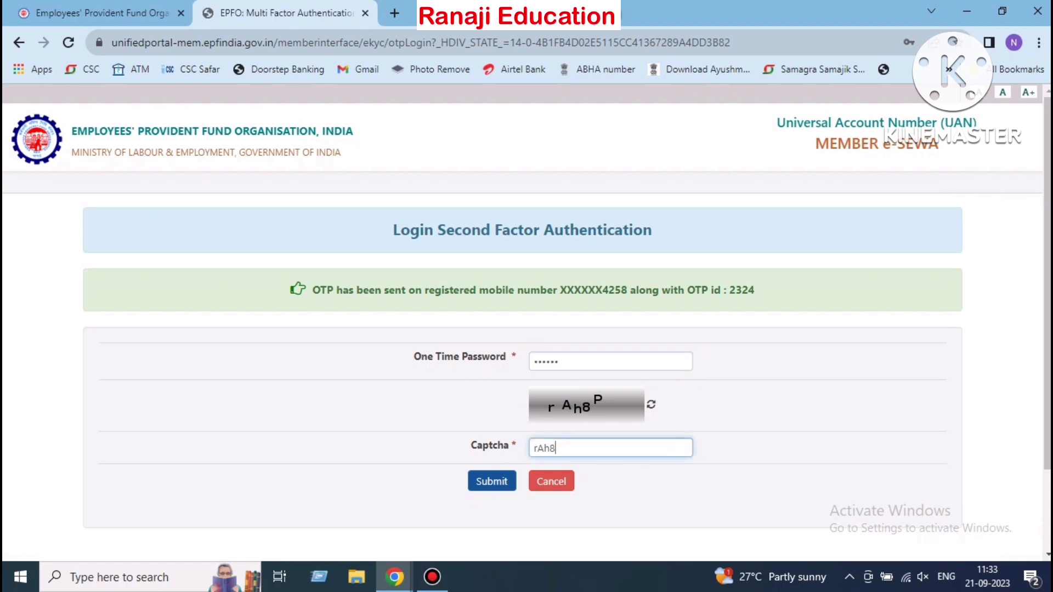
pyautogui.write('P')
pyautogui.press('Tab')
pyautogui.press('Return')
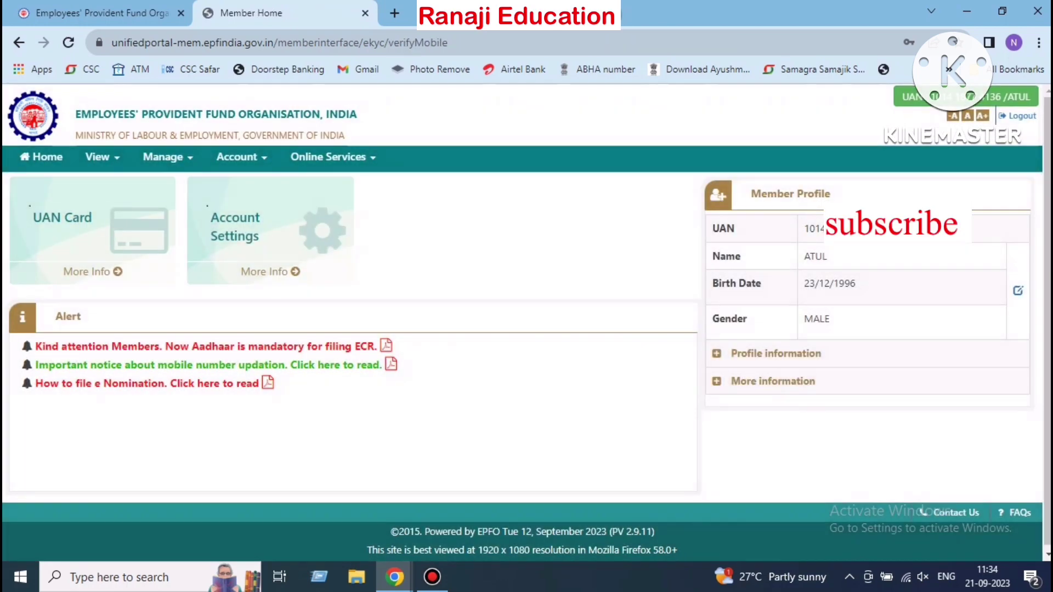
# Step: Expand the profile information on Member Home, then open View > Service History
pyautogui.click(776, 353)
pyautogui.scroll(-4, 527, 329)
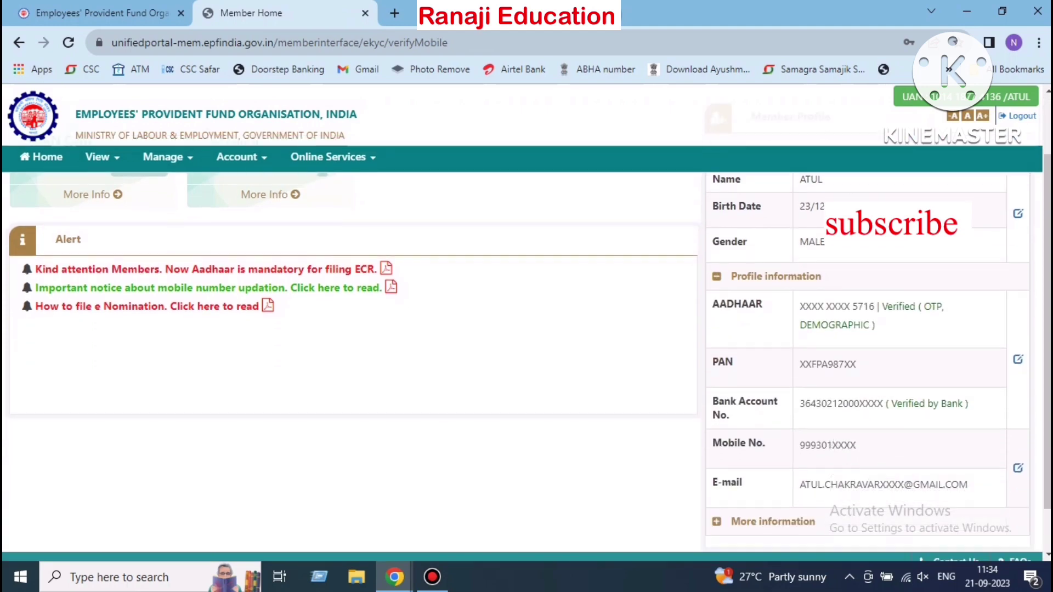
pyautogui.scroll(4, 527, 329)
pyautogui.click(102, 156)
pyautogui.click(128, 217)
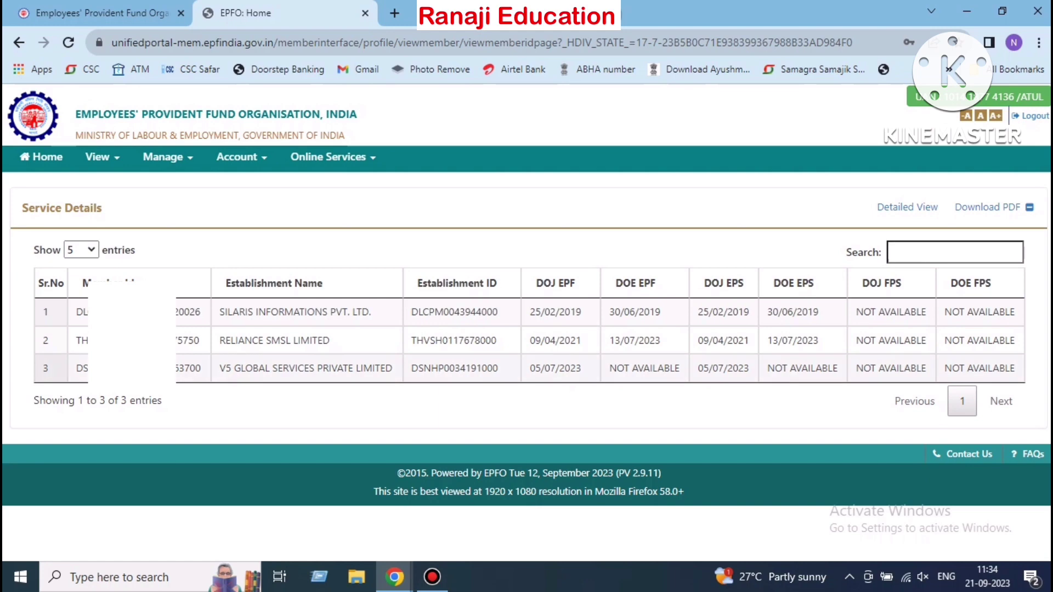
# Step: Open ONE MEMBER – ONE EPF ACCOUNT (TRANSFER REQUEST) from Online Services, clearing stray text selections
pyautogui.moveTo(698, 369); pyautogui.dragTo(718, 369)
pyautogui.click(720, 370)
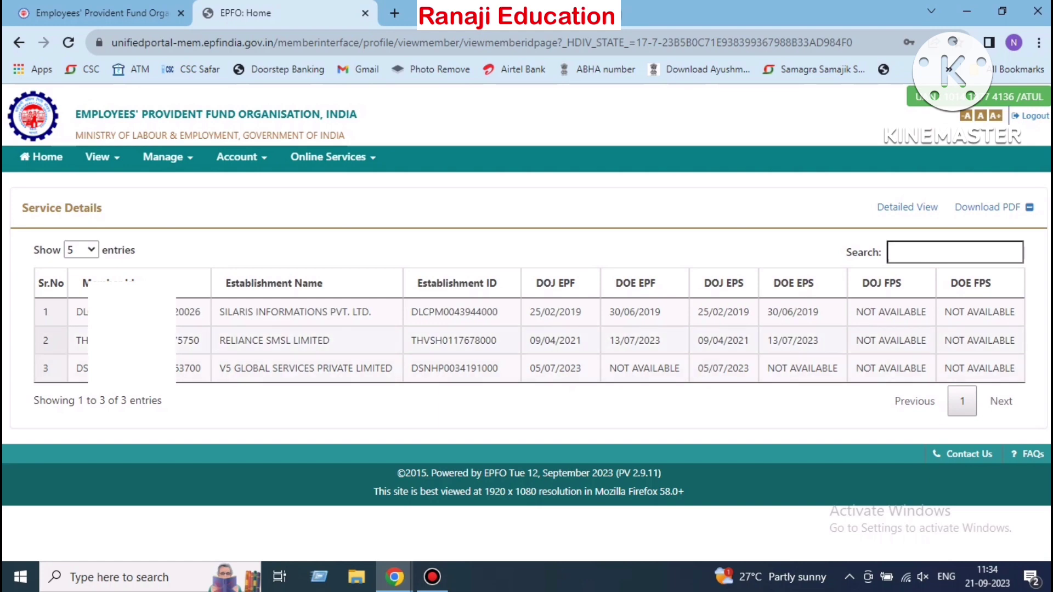
pyautogui.click(333, 158)
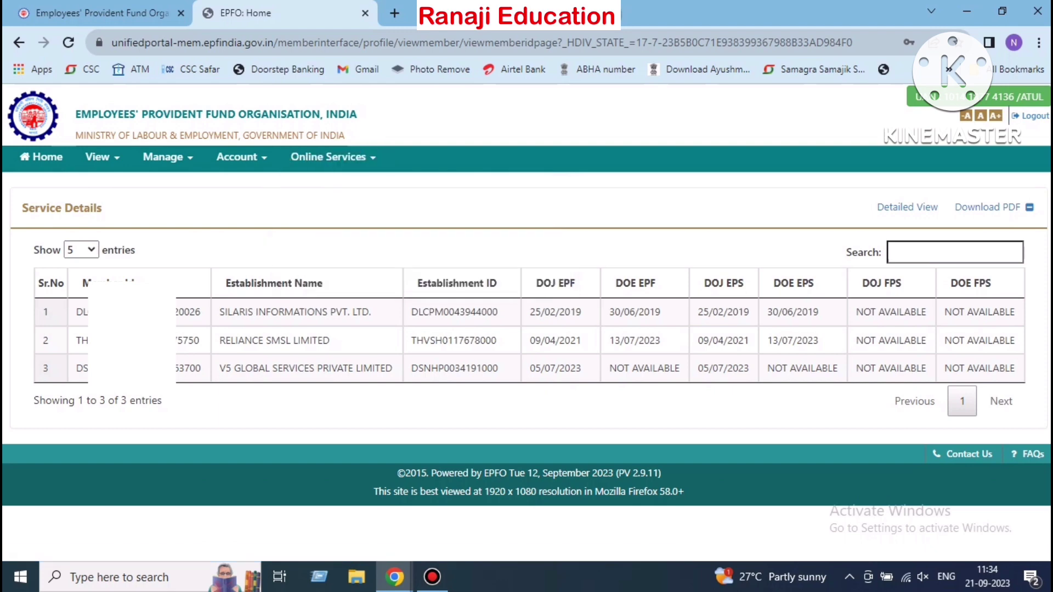
pyautogui.moveTo(333, 158)
pyautogui.moveTo(264, 218); pyautogui.dragTo(329, 218)
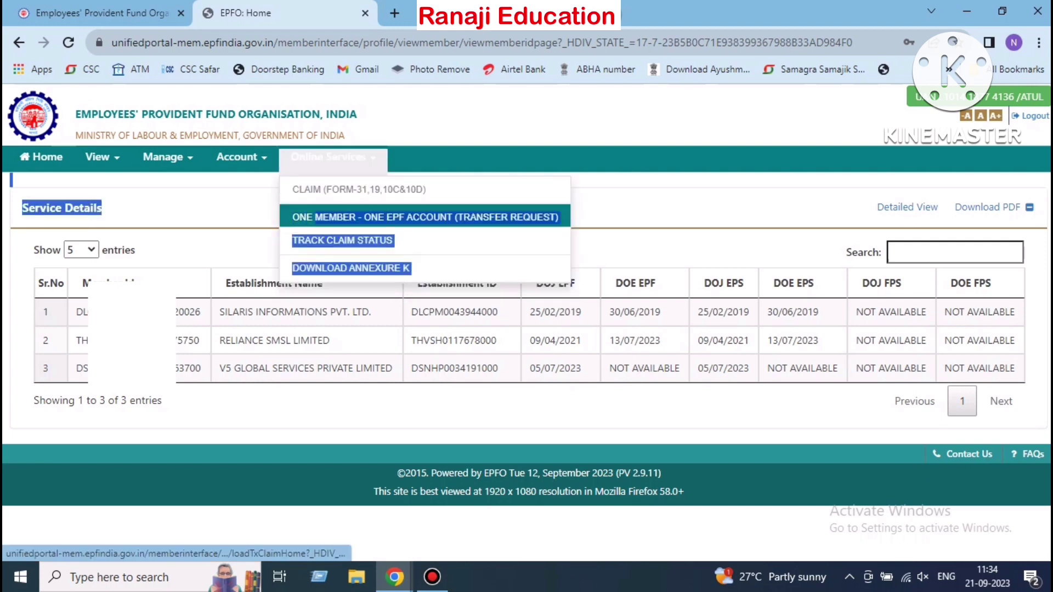
pyautogui.click(264, 218)
pyautogui.moveTo(333, 158)
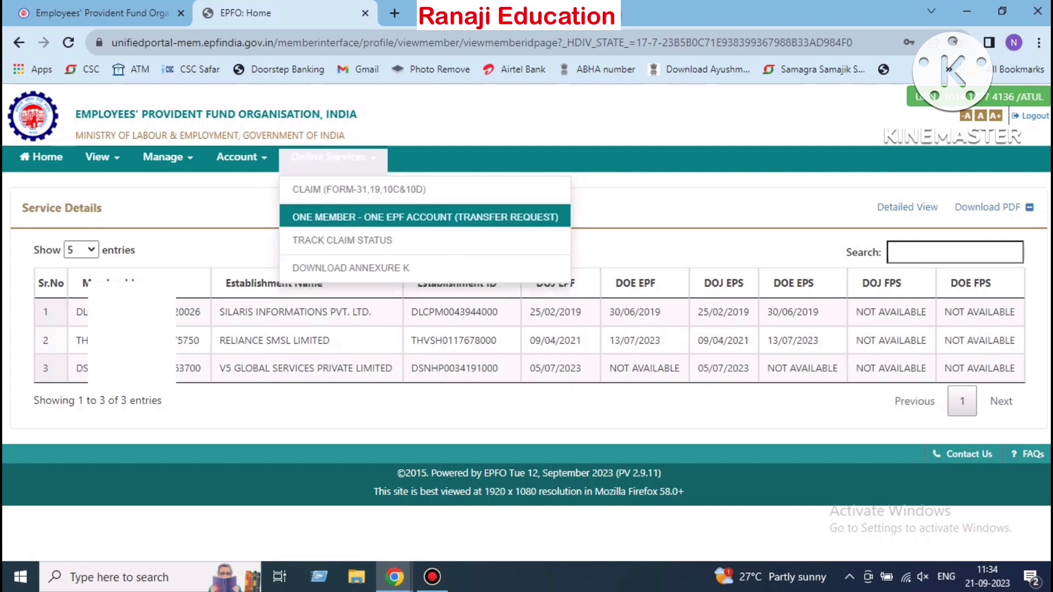
pyautogui.moveTo(329, 217)
pyautogui.mouseDown()
pyautogui.moveTo(320, 213)
pyautogui.moveTo(334, 213)
pyautogui.mouseUp()
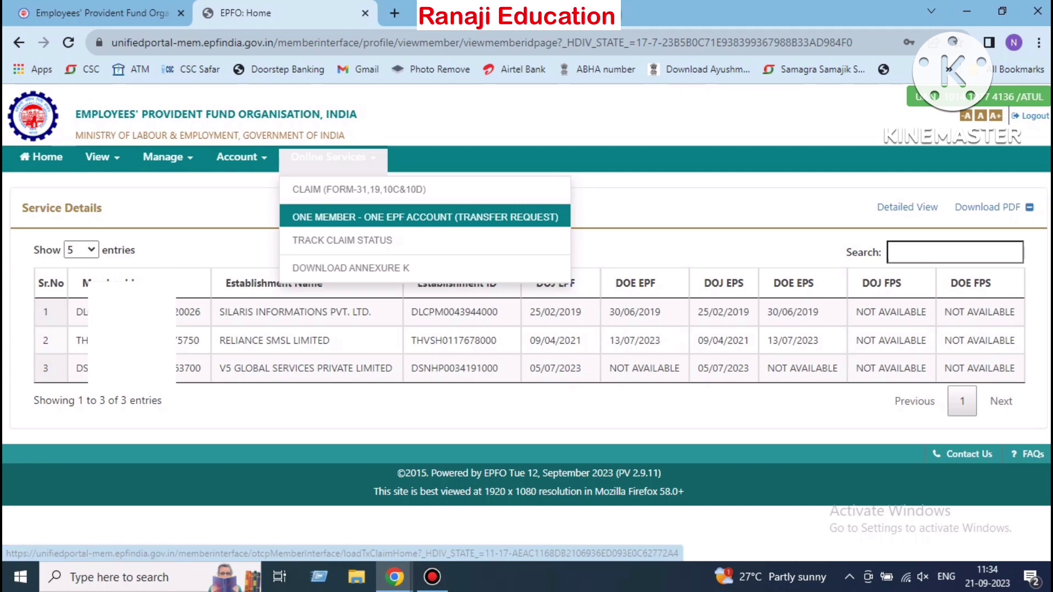
pyautogui.moveTo(263, 218); pyautogui.dragTo(316, 217)
pyautogui.click(333, 158)
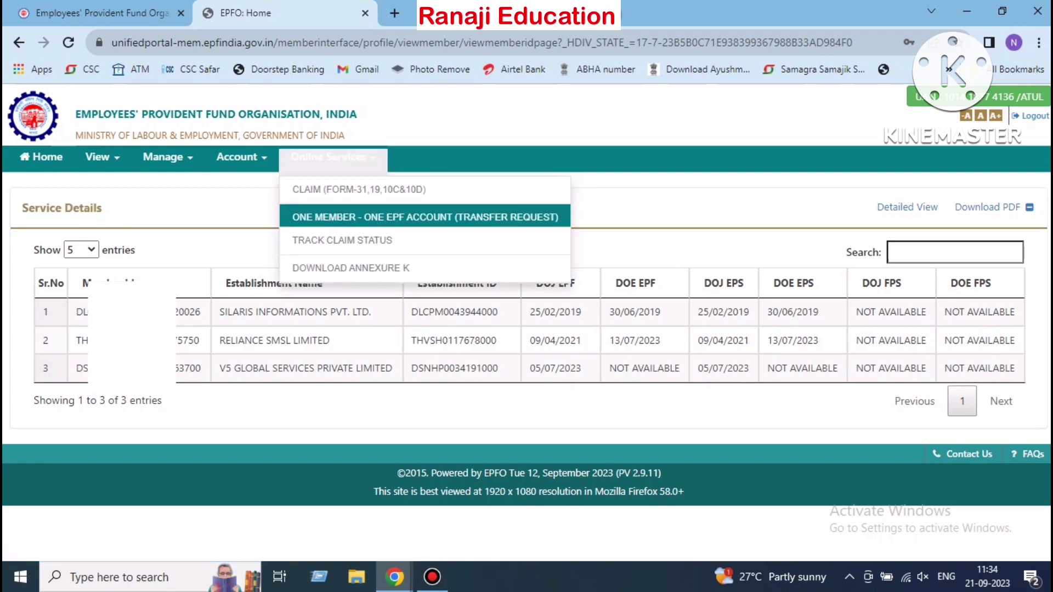
pyautogui.click(330, 217)
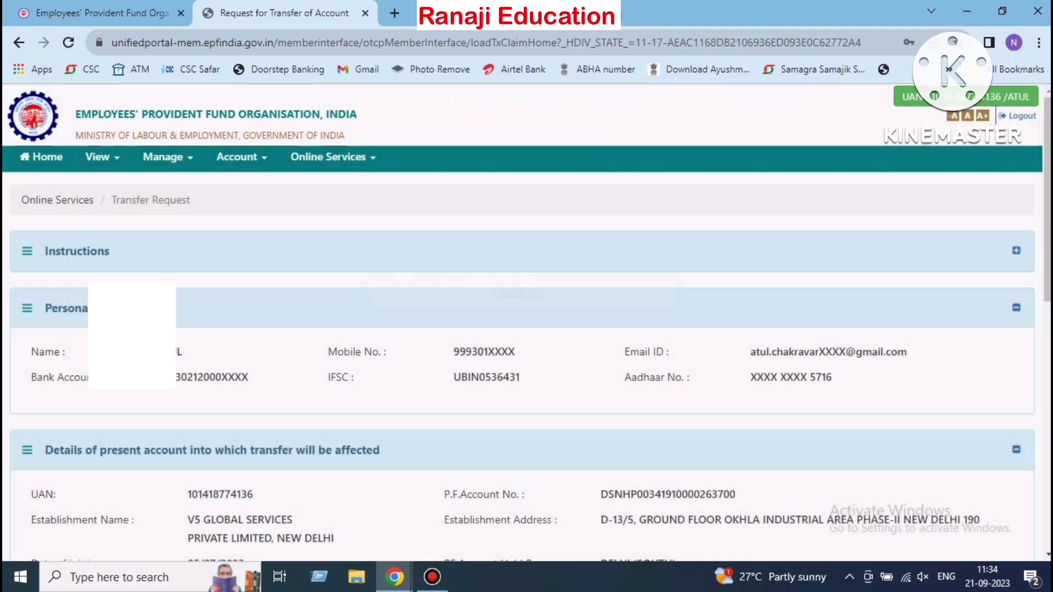
# Step: Return to View > Service History, then reopen the transfer request from Online Services
pyautogui.scroll(-1, 526, 330)
pyautogui.scroll(-5, 527, 345)
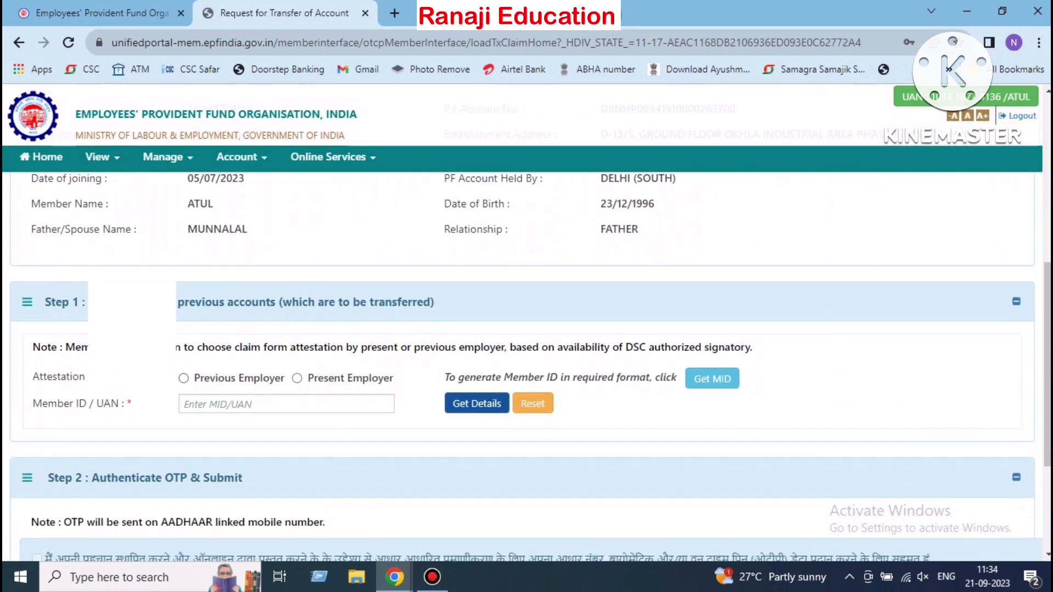
pyautogui.click(102, 157)
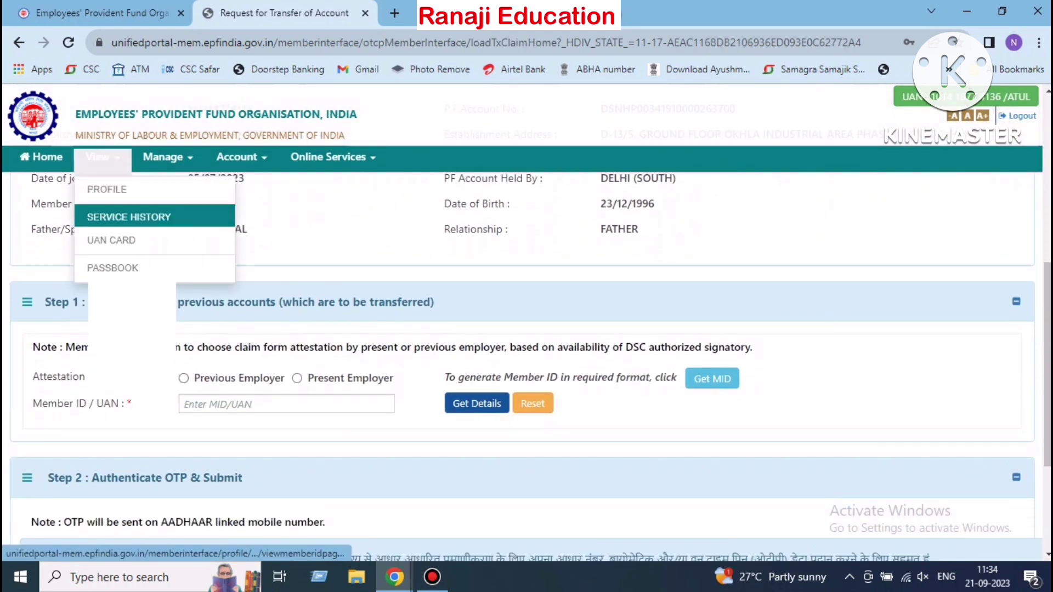
pyautogui.click(132, 216)
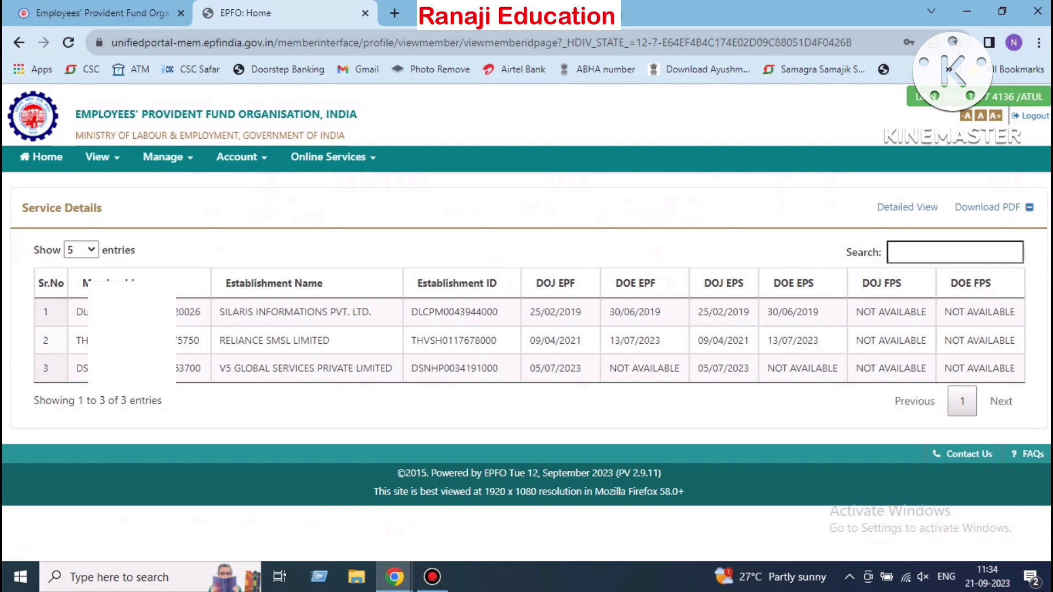
pyautogui.click(328, 157)
pyautogui.click(425, 217)
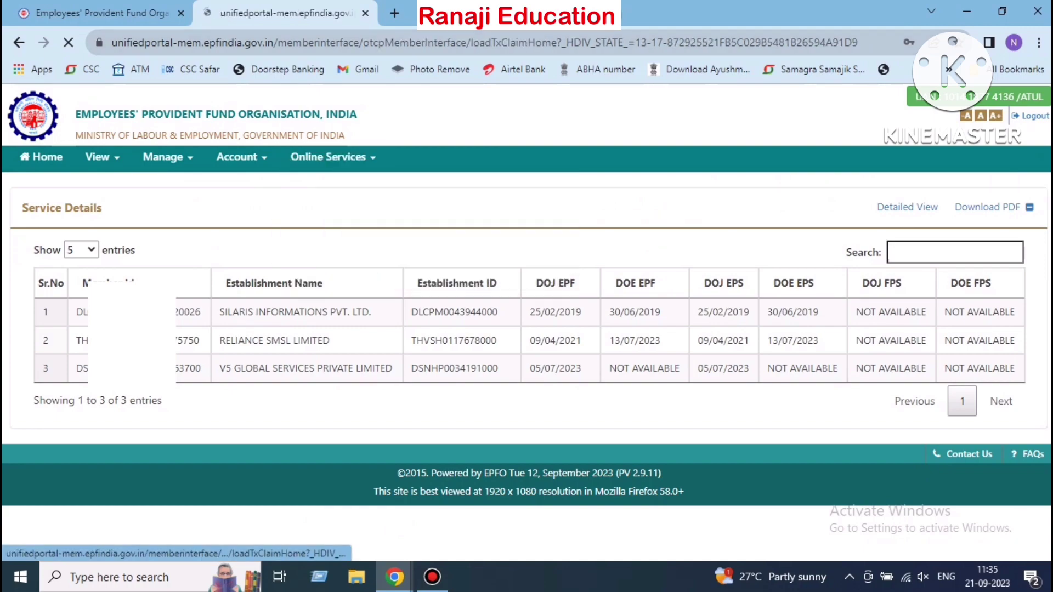
# Step: Enter the UAN, fetch previous accounts, and try SILARIS INFORMATIONS PVT. LTD., dismissing its already-submitted notice
pyautogui.scroll(-8, 527, 329)
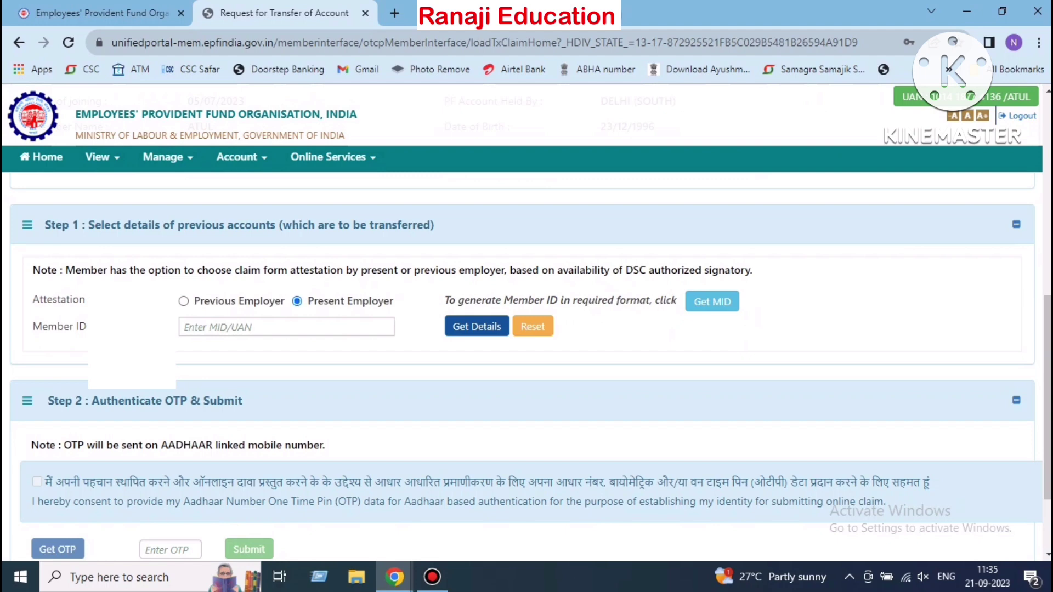
pyautogui.click(286, 327)
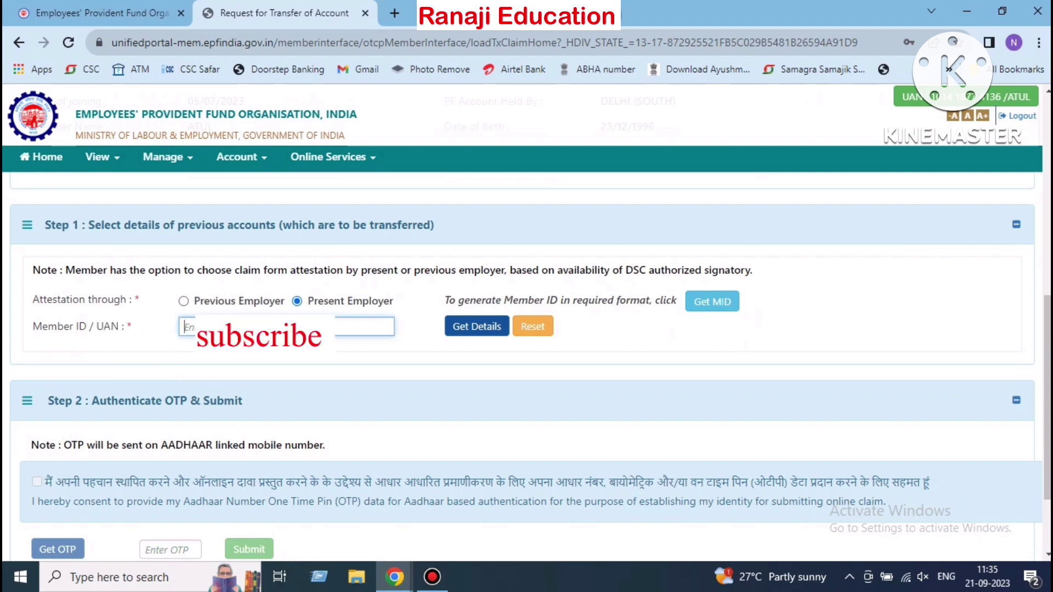
pyautogui.write('10')
pyautogui.press('Tab')
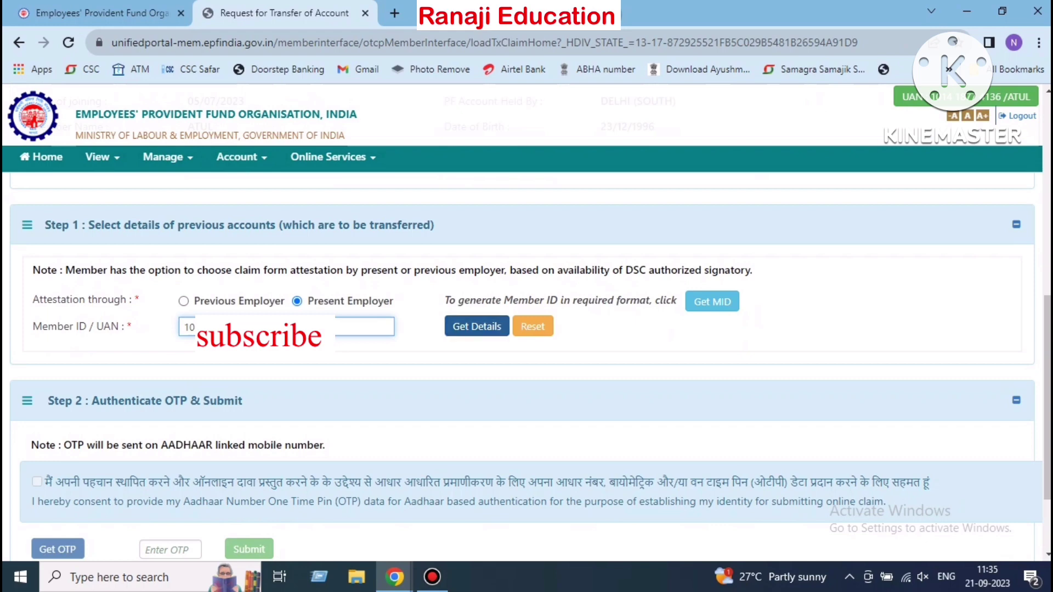
pyautogui.press('Return')
pyautogui.click(269, 348)
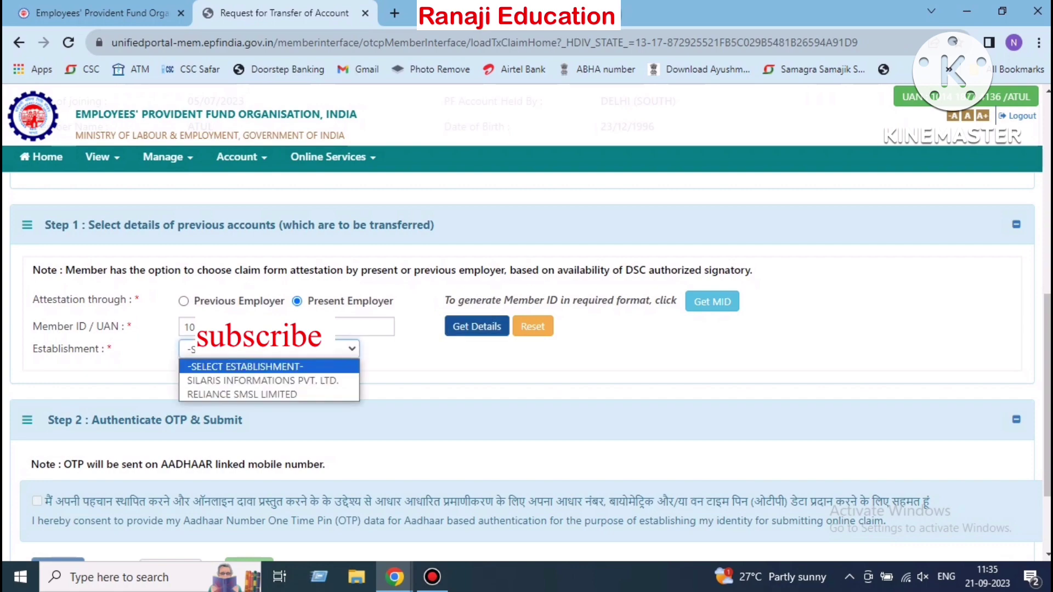
pyautogui.press('Return')
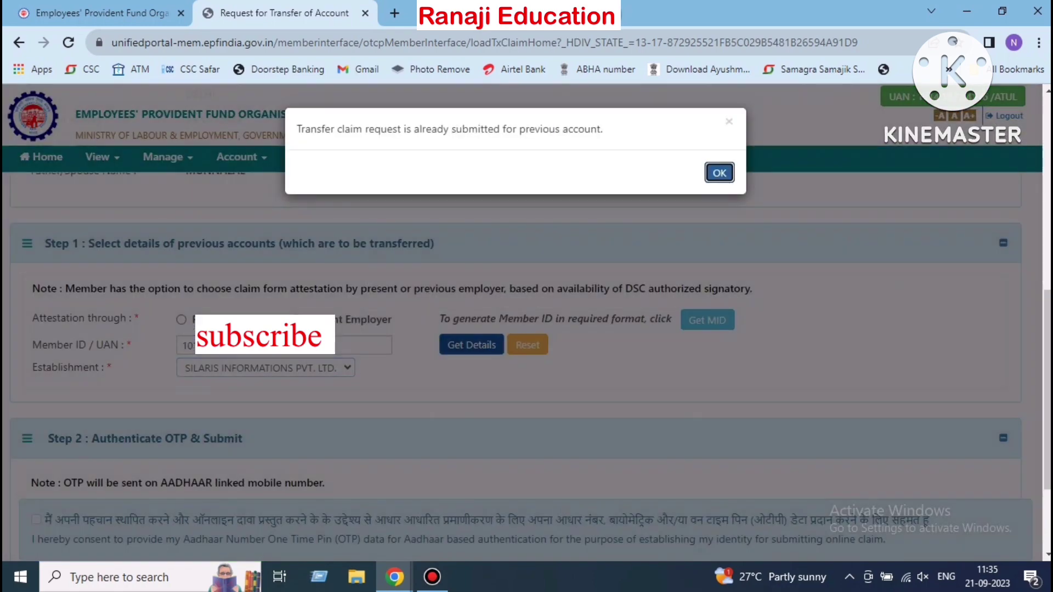
pyautogui.press('Return')
# Step: Choose RELIANCE SMSL LIMITED as the previous account and tick its row for transfer
pyautogui.hotkey('alt', 'Down')
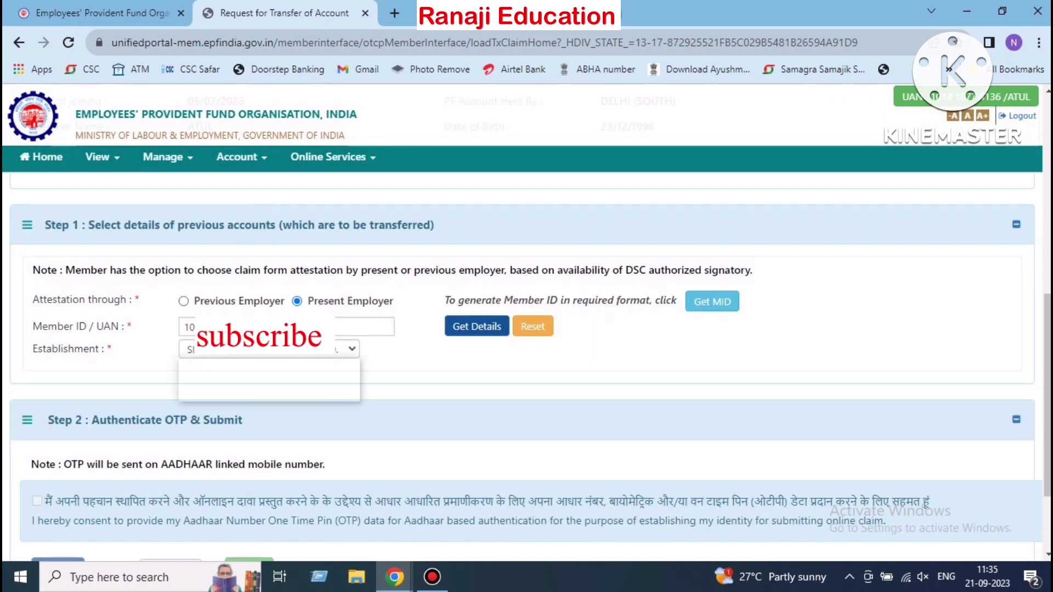
pyautogui.press('Down')
pyautogui.press('Return')
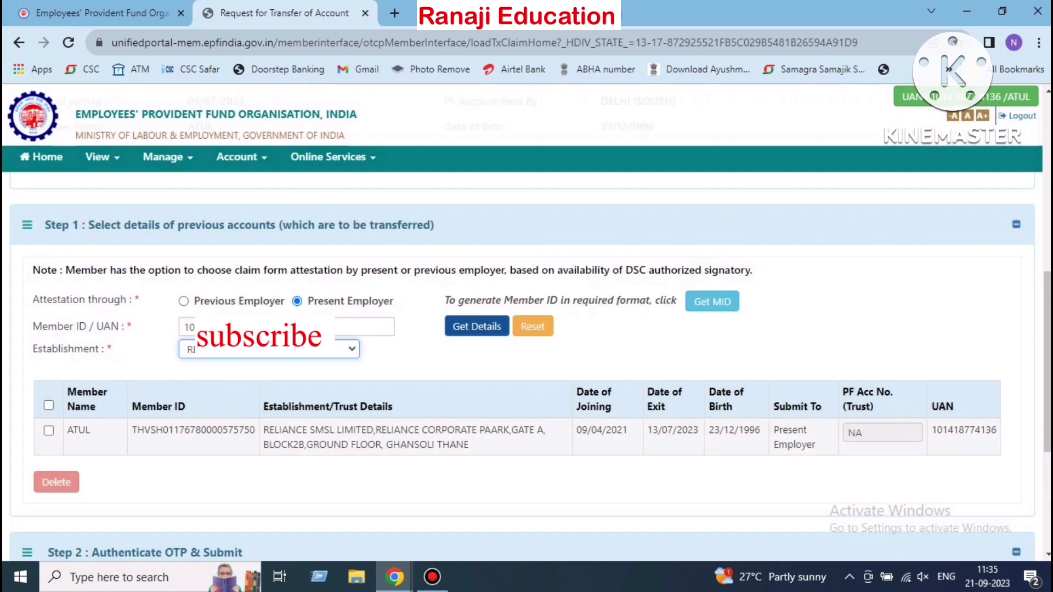
pyautogui.click(48, 430)
pyautogui.scroll(-1, 527, 329)
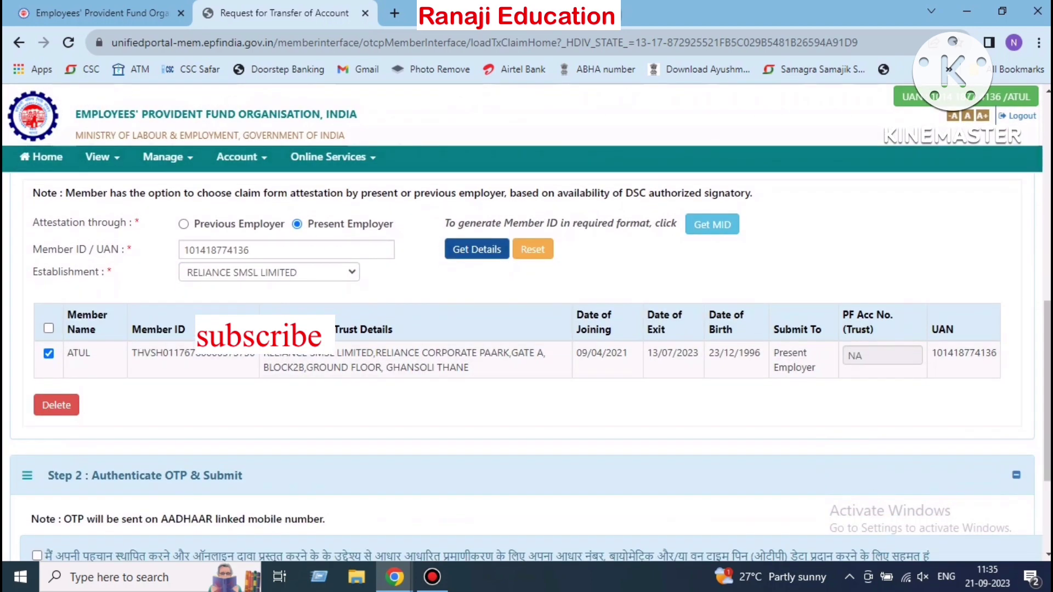
pyautogui.click(48, 328)
pyautogui.scroll(-3, 526, 329)
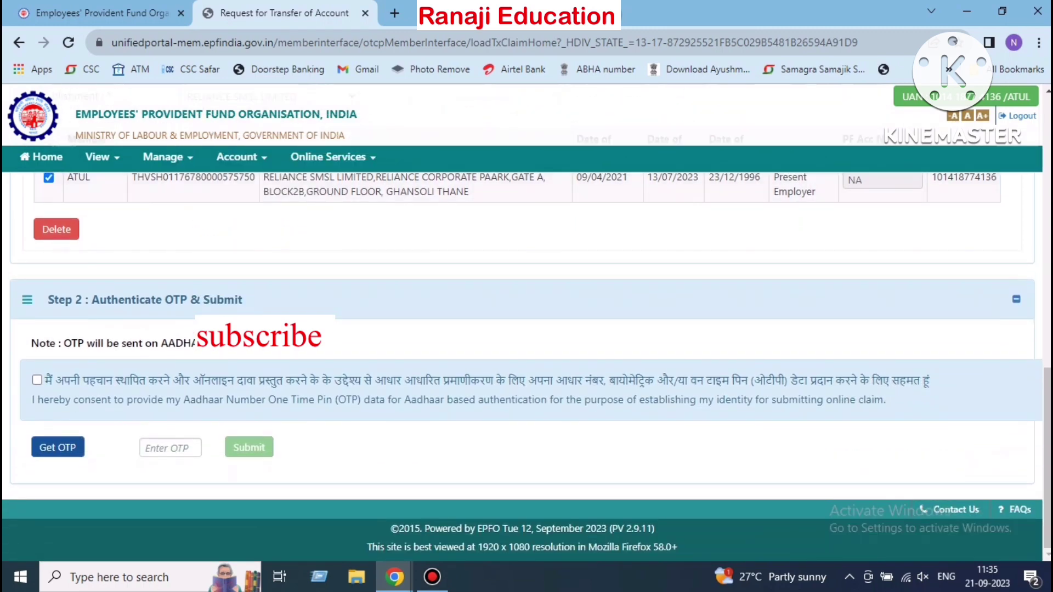
# Step: Give Aadhaar consent, request the OTP, enter it, and submit the transfer claim
pyautogui.click(37, 380)
pyautogui.click(171, 448)
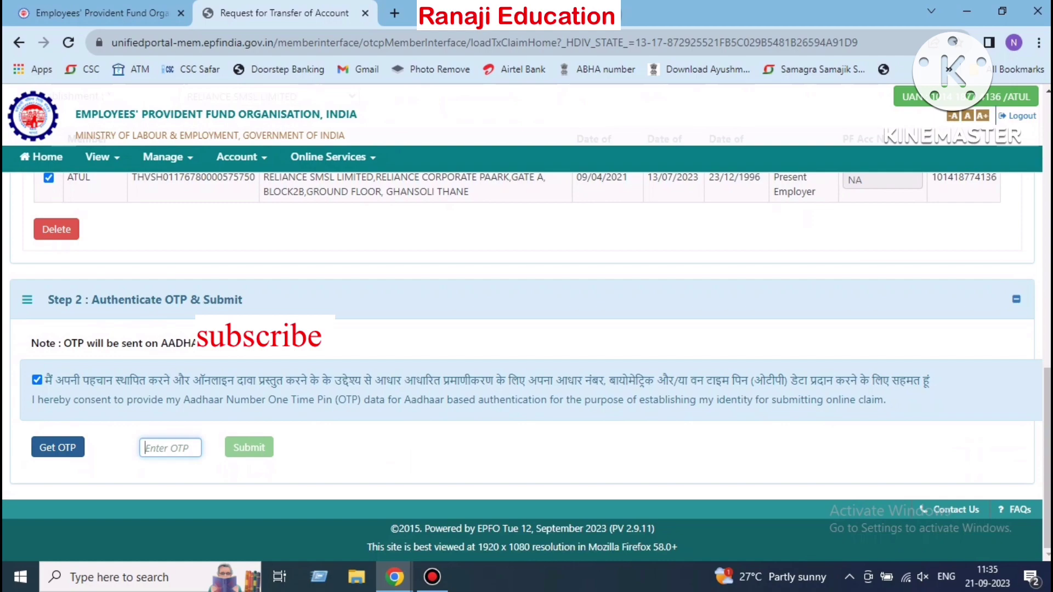
pyautogui.click(57, 448)
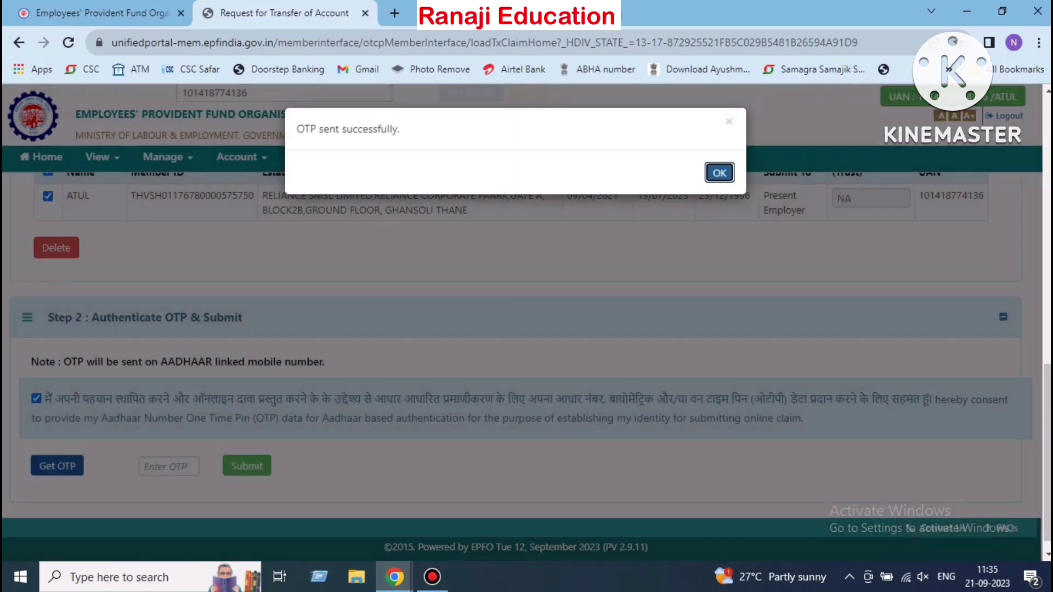
pyautogui.press('Return')
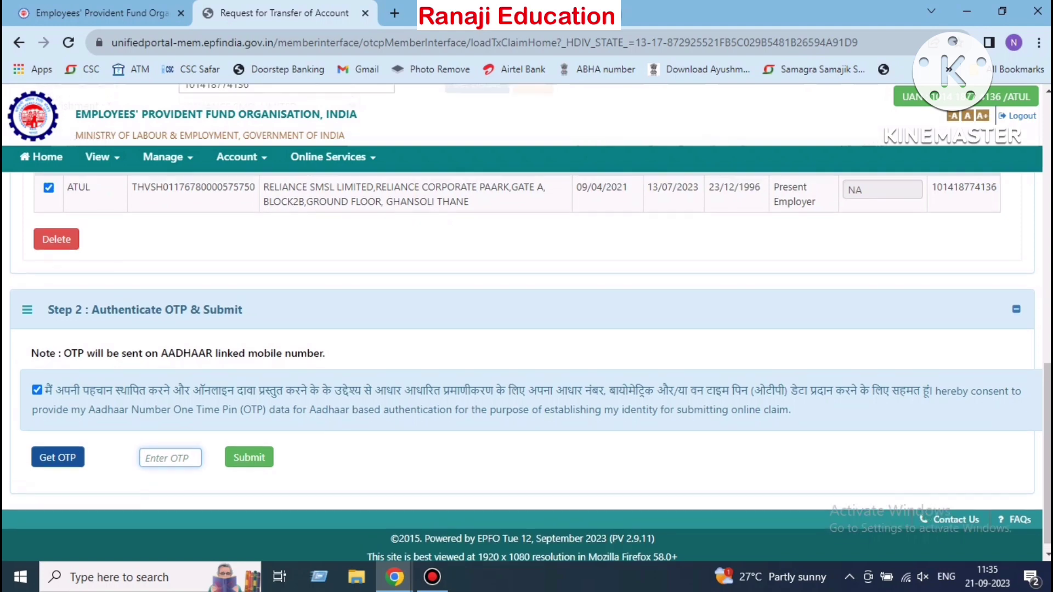
pyautogui.scroll(2, 526, 322)
pyautogui.scroll(-2, 527, 323)
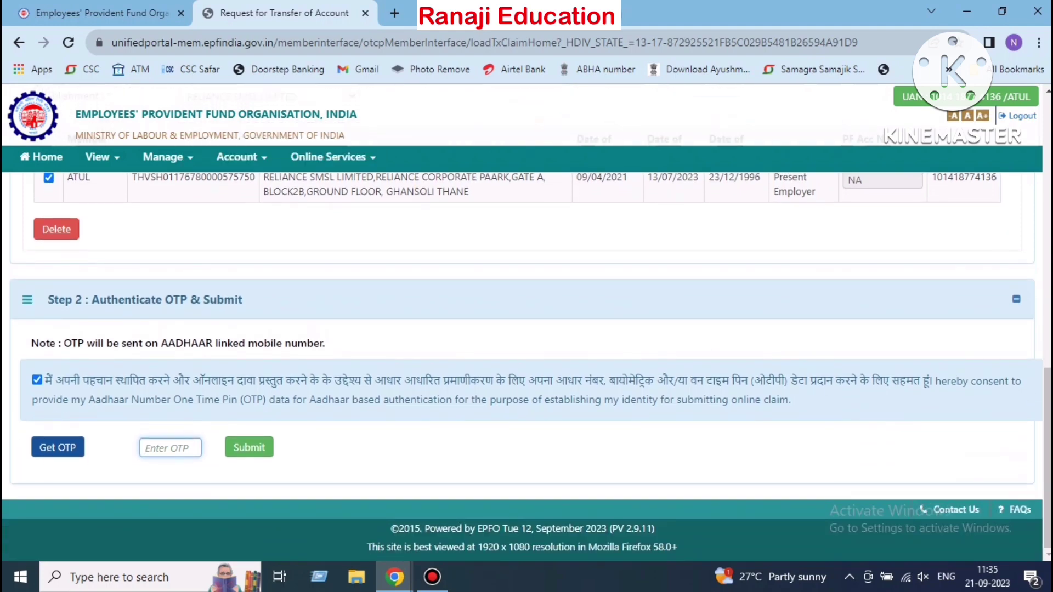
pyautogui.write('••')
pyautogui.click(249, 448)
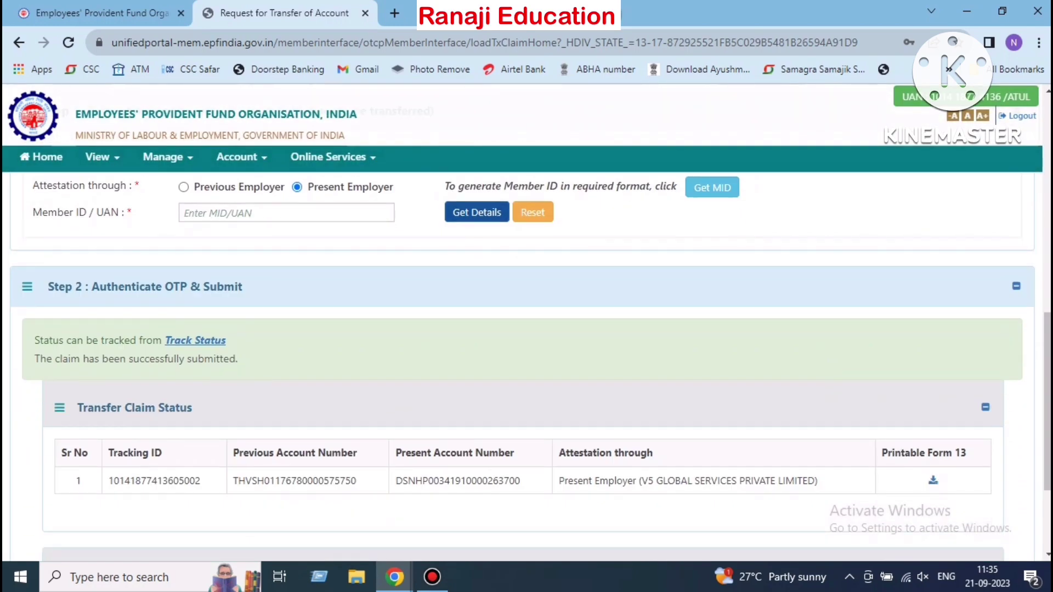
# Step: Select the submitted claim row and open its printable Form 13 PDF
pyautogui.moveTo(108, 481); pyautogui.dragTo(818, 482)
pyautogui.click(933, 481)
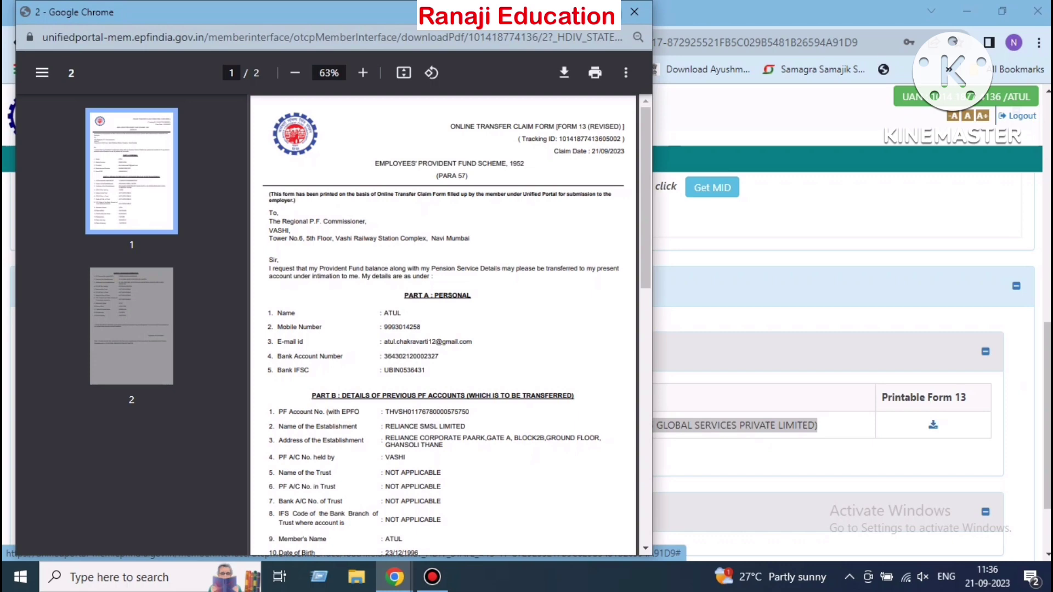
# Step: Set Chrome's print settings to all pages at 100% scale
pyautogui.click(595, 72)
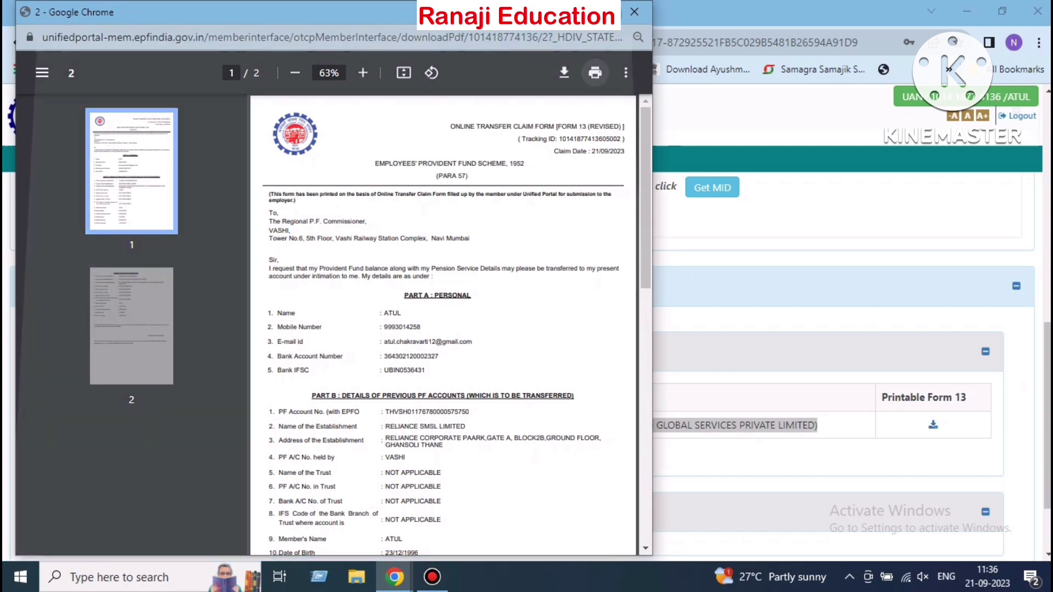
pyautogui.click(541, 157)
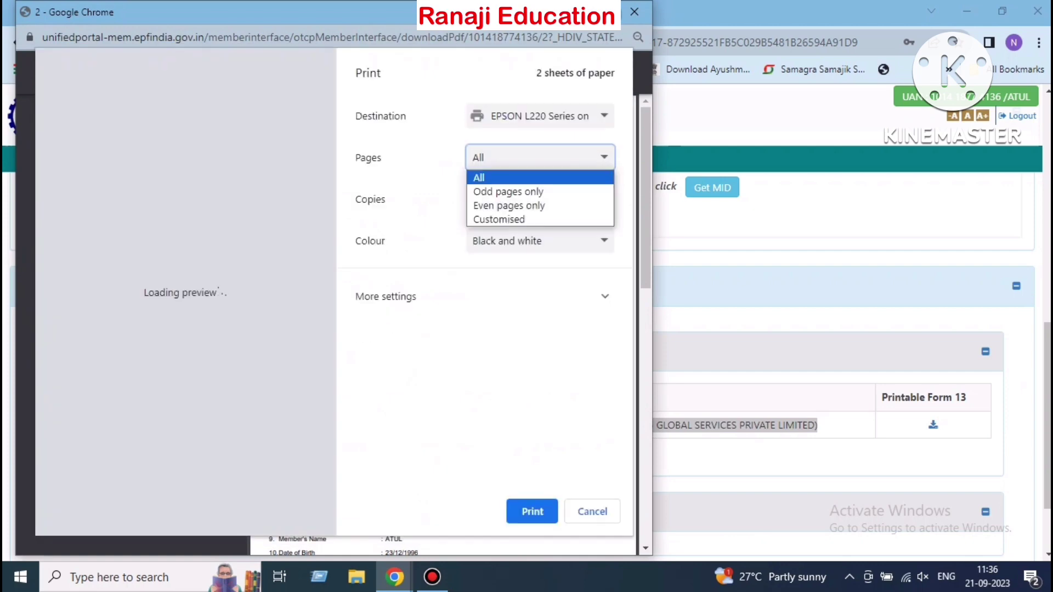
pyautogui.click(499, 189)
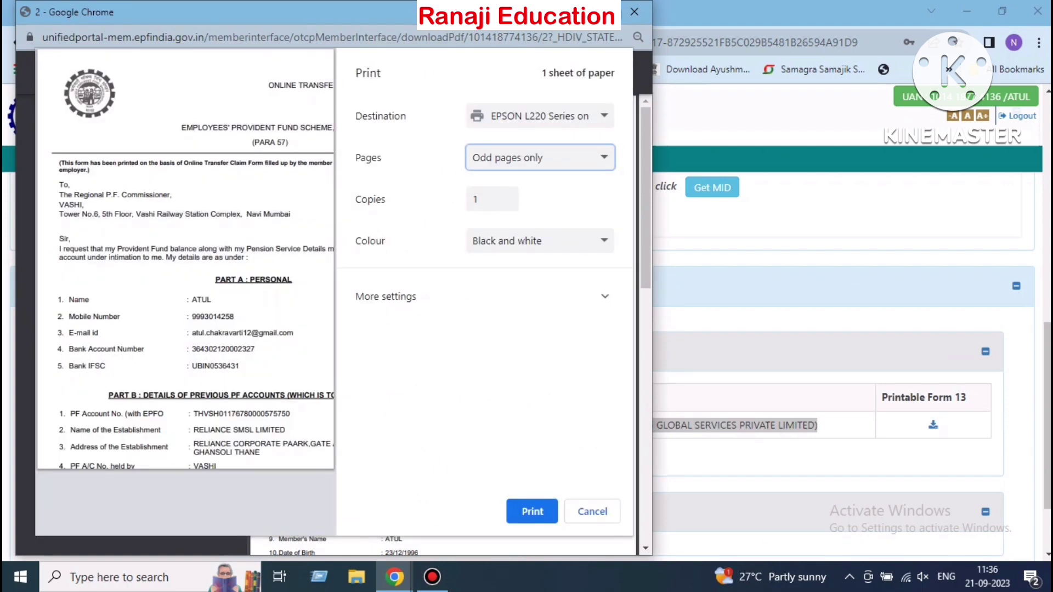
pyautogui.click(477, 296)
pyautogui.click(532, 158)
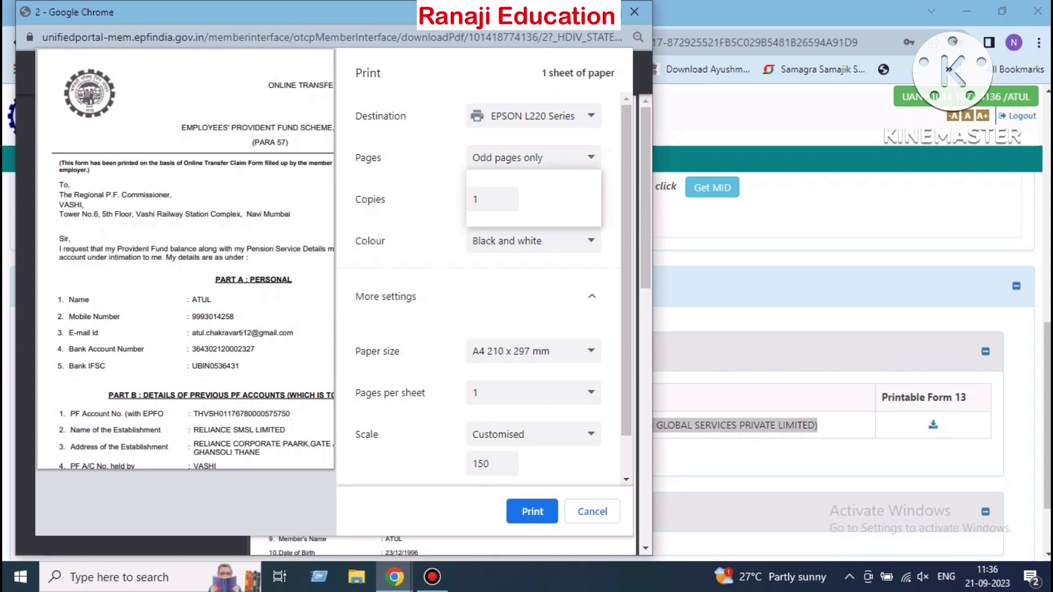
pyautogui.click(483, 177)
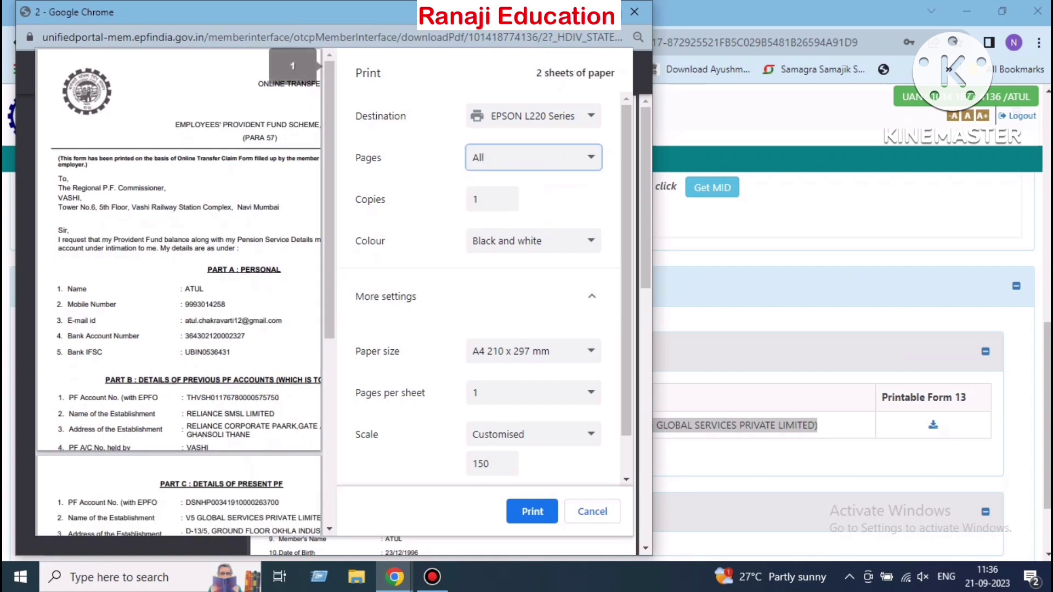
pyautogui.scroll(-1, 483, 291)
pyautogui.doubleClick(481, 419)
pyautogui.write('1000')
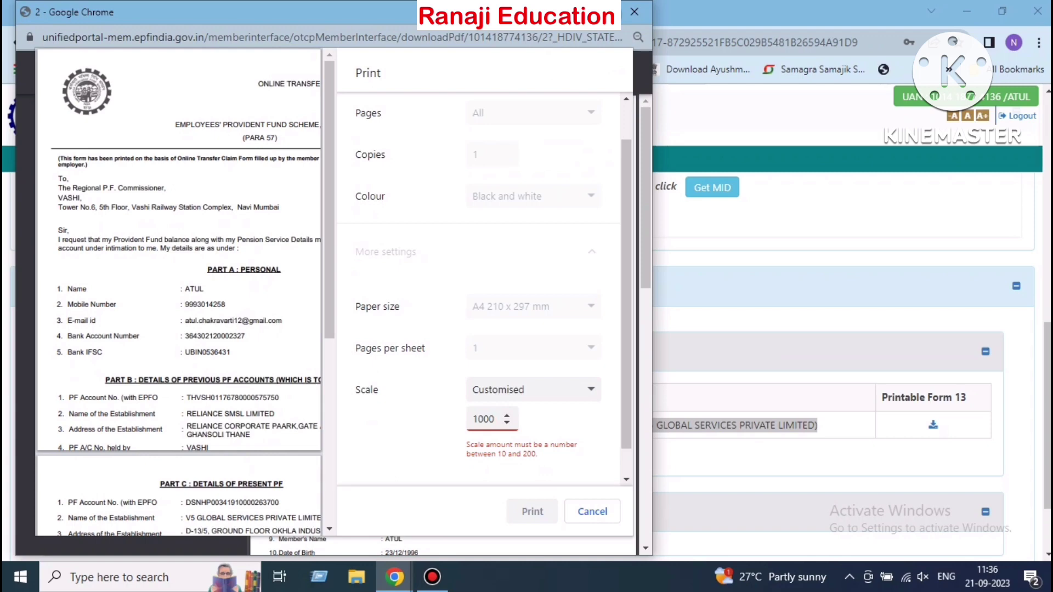
pyautogui.press('BackSpace')
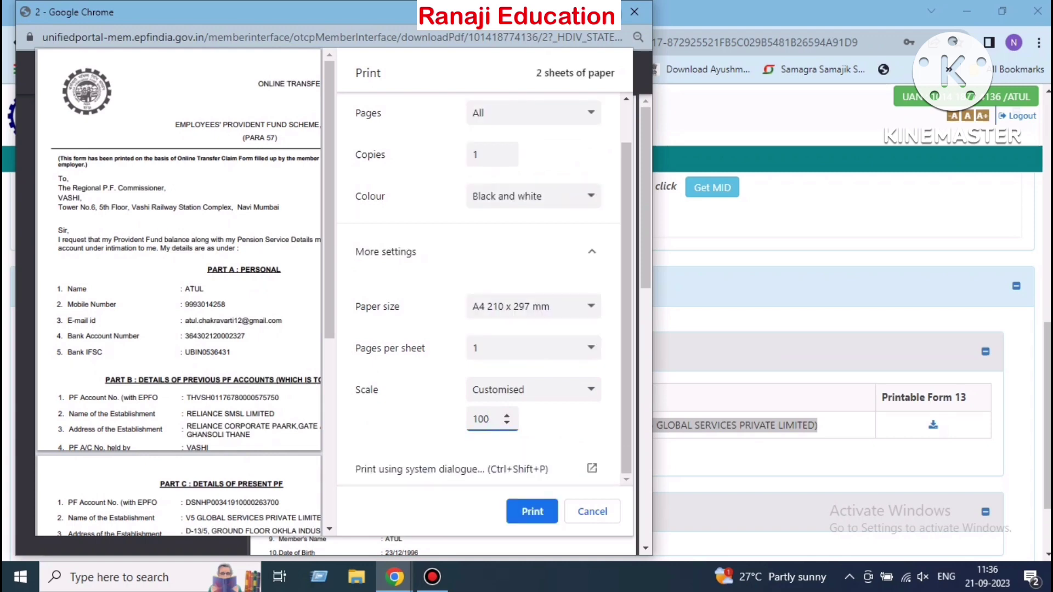
pyautogui.scroll(-5, 179, 290)
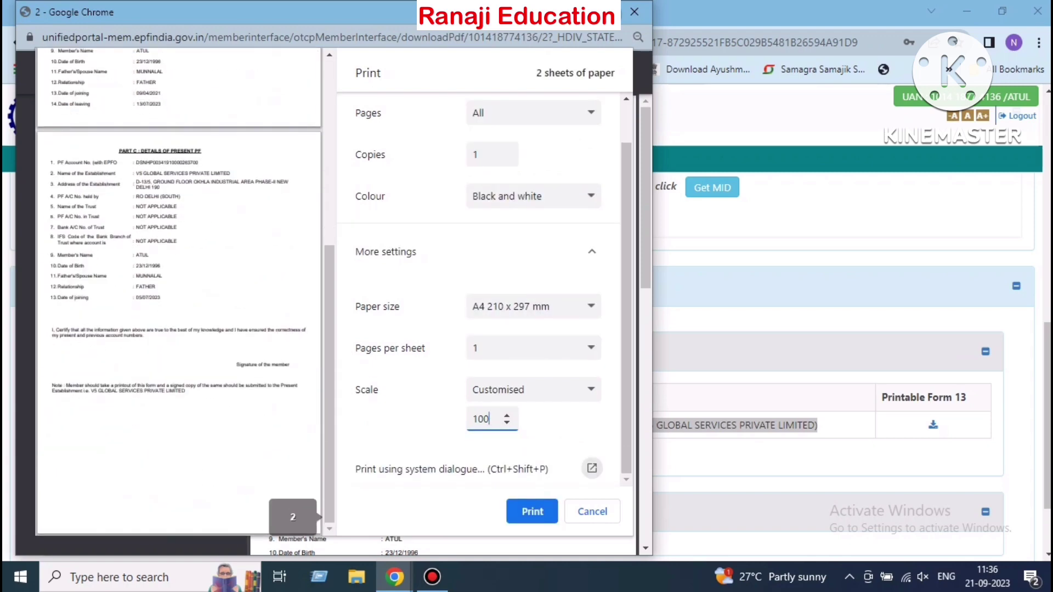
# Step: Set the Epson printer preferences to High quality and grayscale with print preview on
pyautogui.click(592, 468)
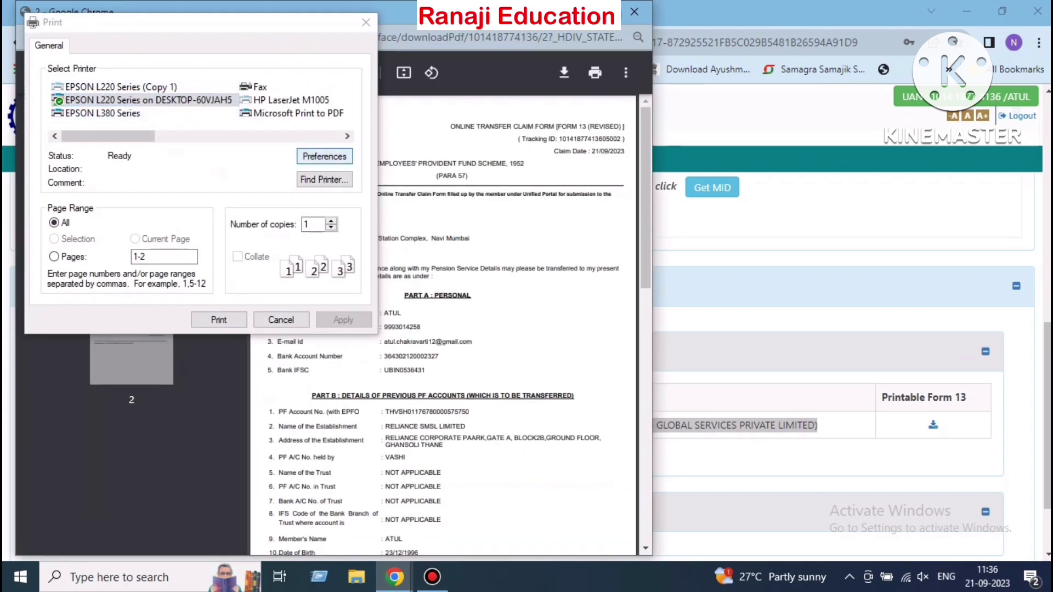
pyautogui.click(324, 156)
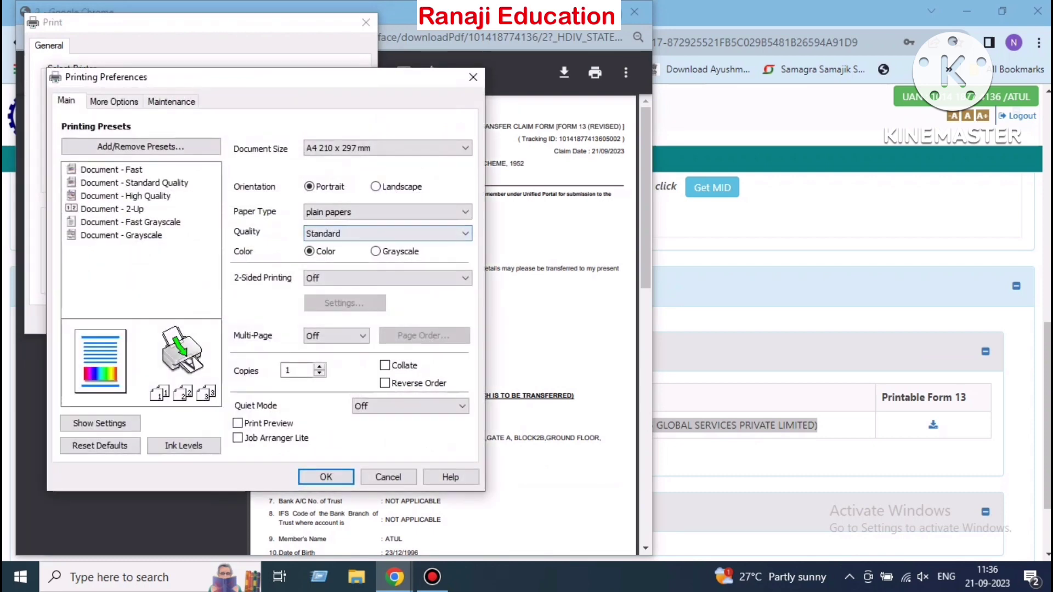
pyautogui.click(387, 233)
pyautogui.click(329, 262)
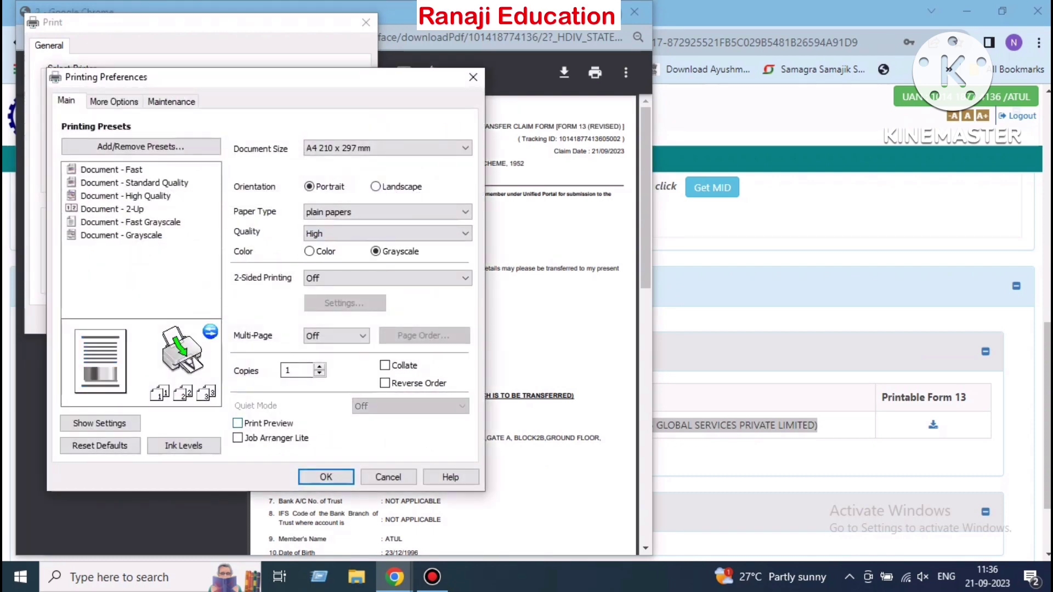
pyautogui.click(238, 423)
pyautogui.press('Return')
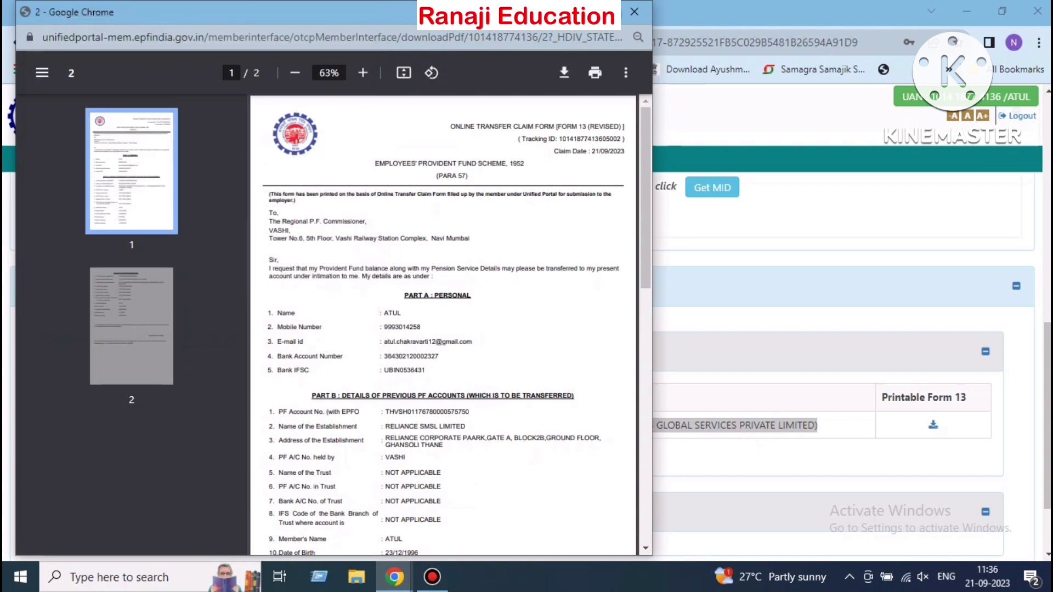
# Step: Close the Form 13 PDF window and send the form to the printer
pyautogui.click(635, 12)
pyautogui.scroll(-1, 526, 329)
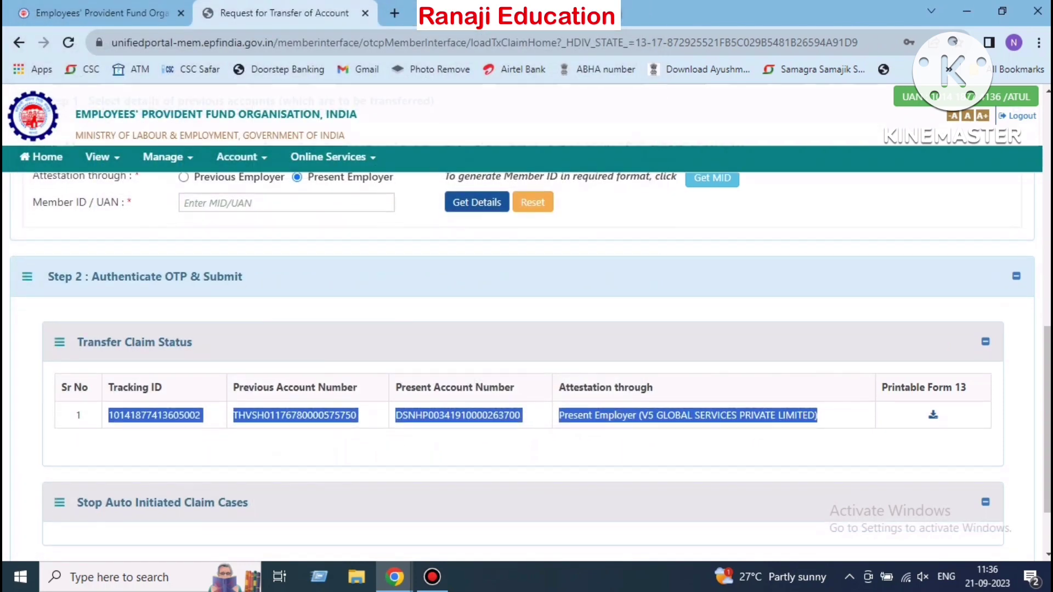
pyautogui.click(325, 154)
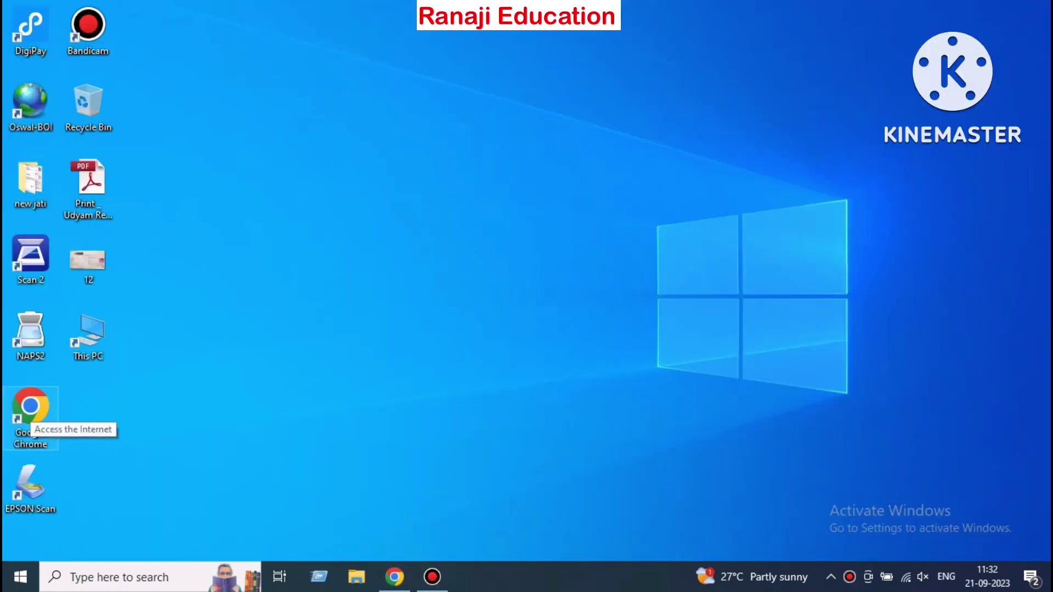
# Step: Launch Chrome maximized, search for epfo login, and open the Employees' Provident Fund Organisation result
pyautogui.doubleClick(30, 414)
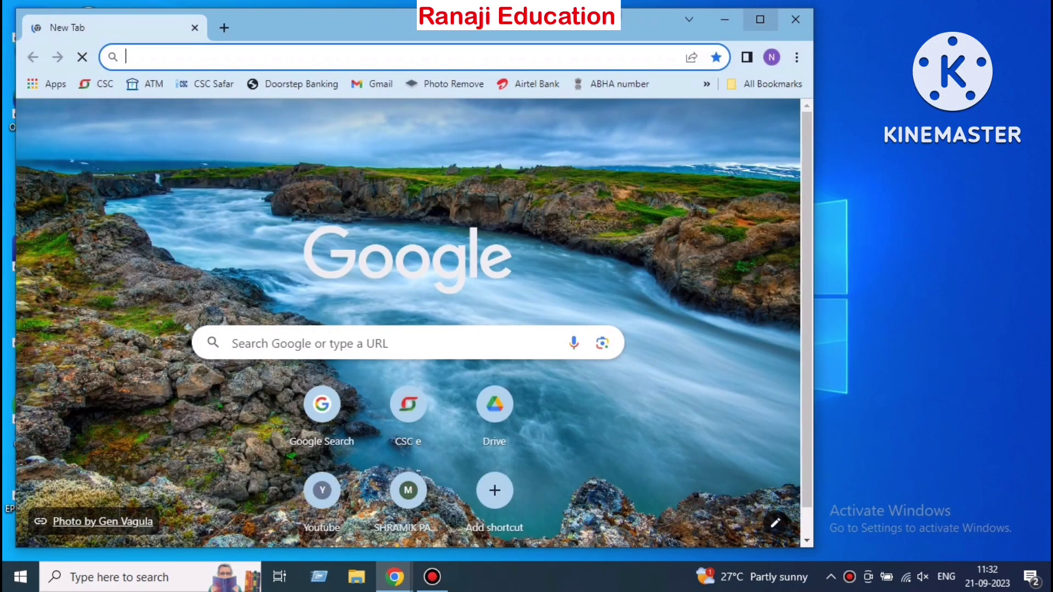
pyautogui.click(760, 20)
pyautogui.click(438, 42)
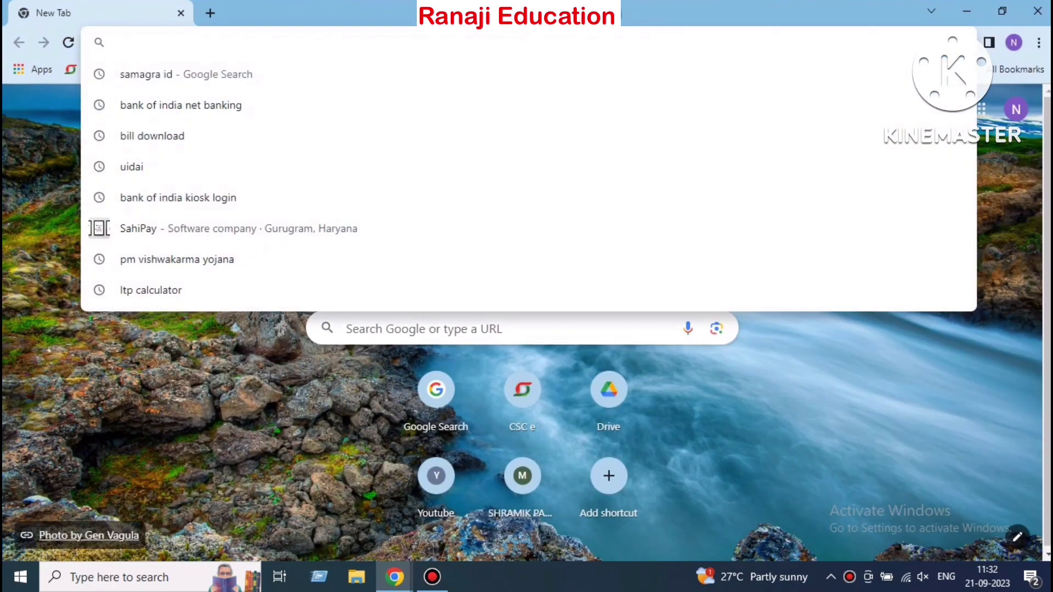
pyautogui.write('ep')
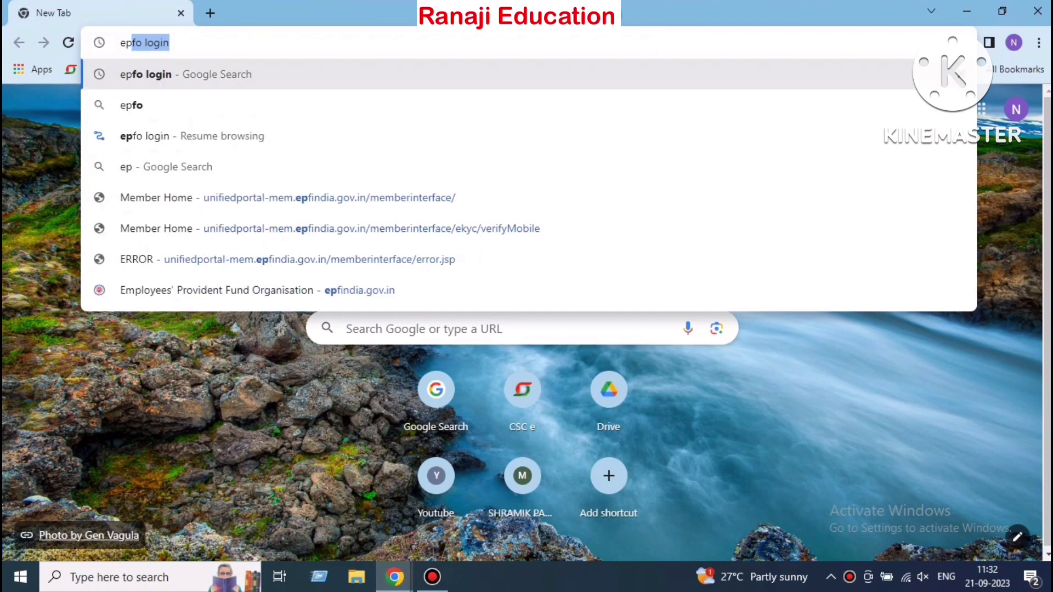
pyautogui.write('f')
pyautogui.press('Return')
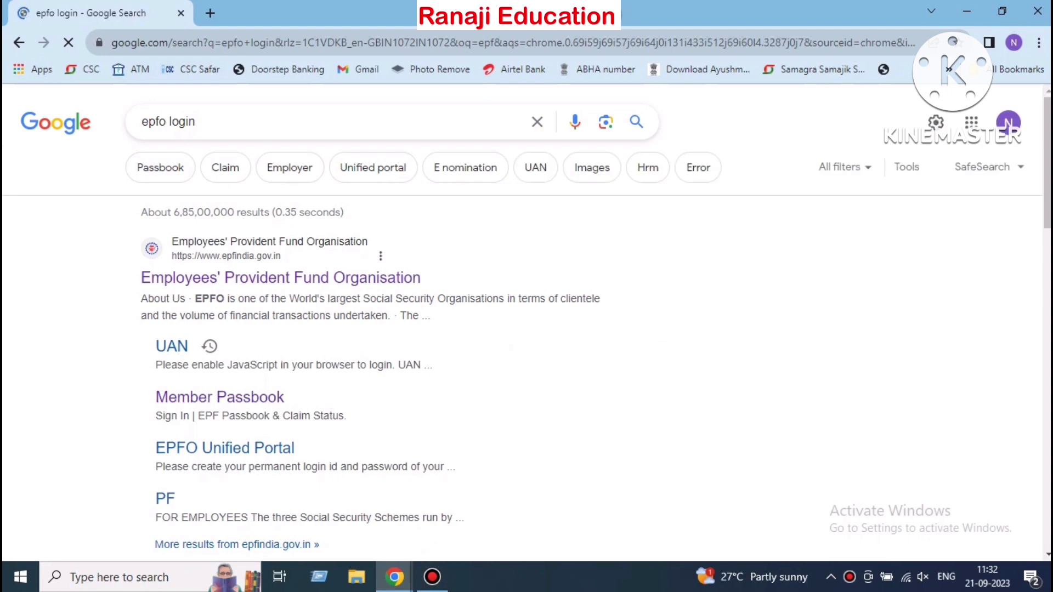
pyautogui.moveTo(141, 277); pyautogui.dragTo(421, 278)
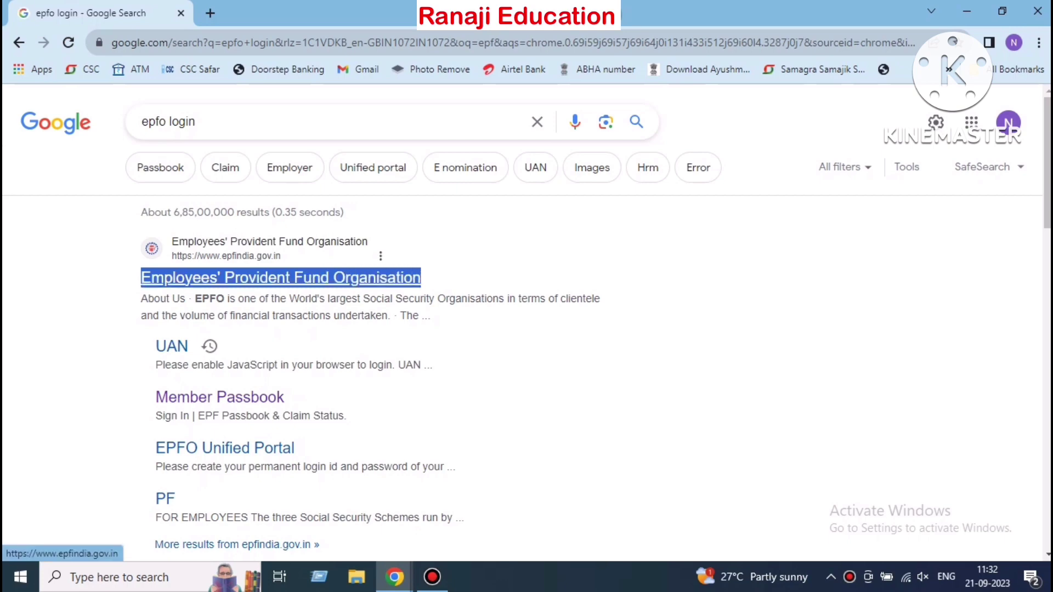
pyautogui.click(307, 278)
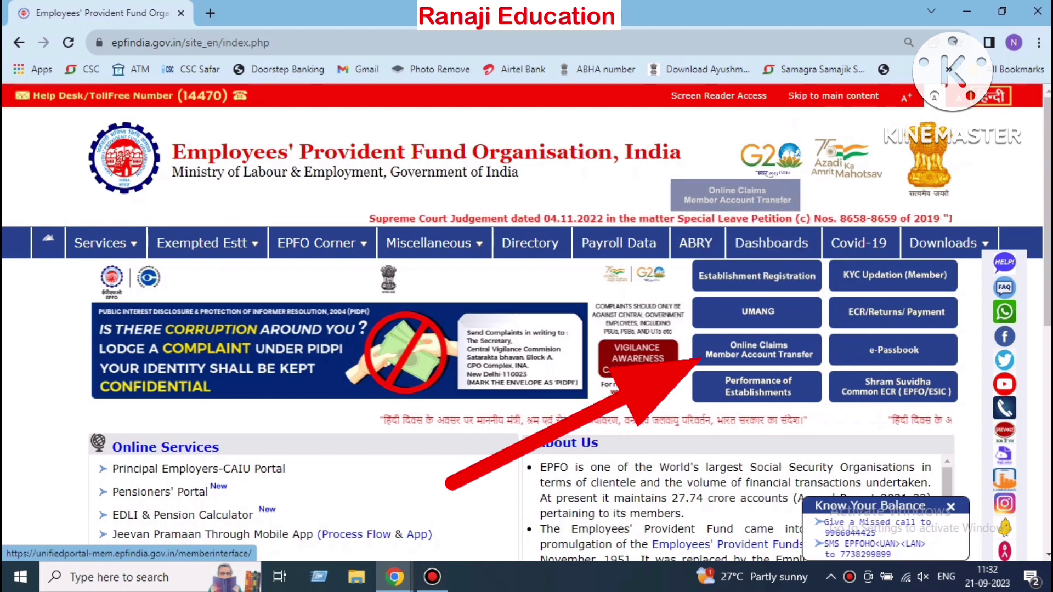
# Step: Open the member online claims portal, dismiss the security alert and enter the UAN
pyautogui.click(757, 350)
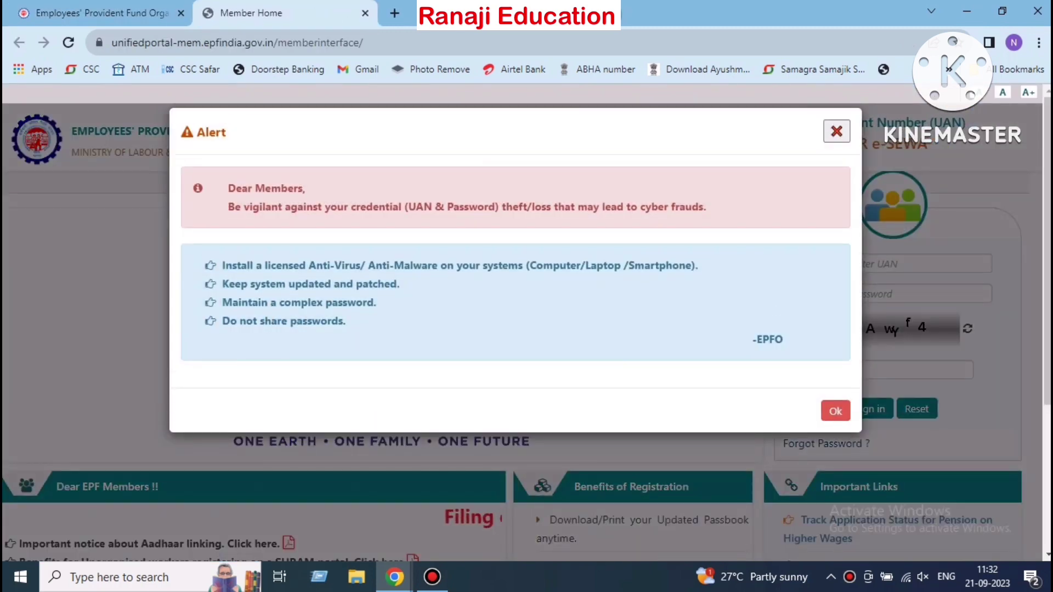
pyautogui.click(836, 131)
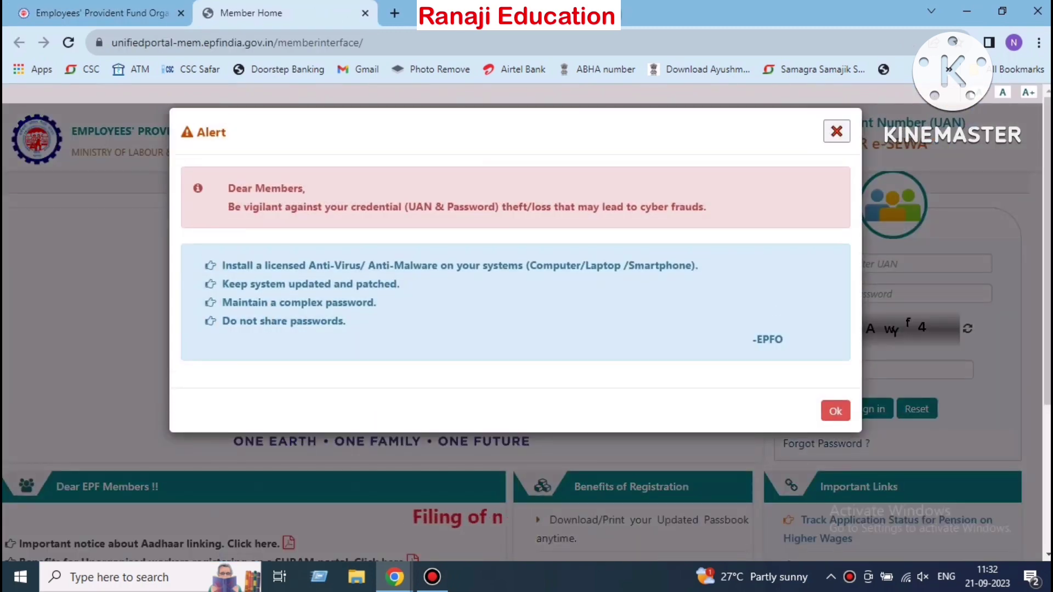
pyautogui.write('1014')
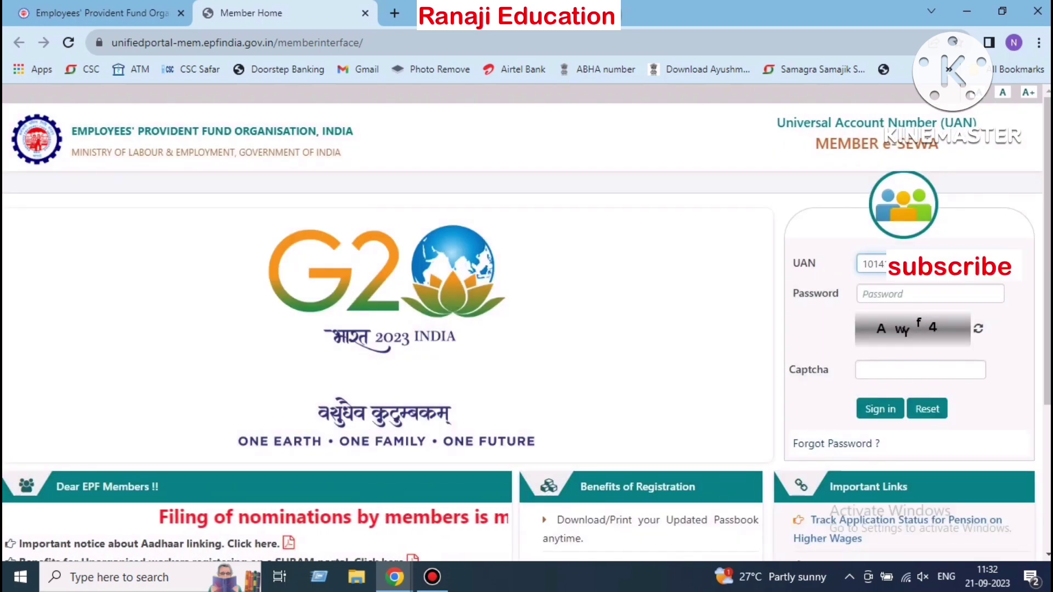
# Step: Enter the account password and start typing the captcha characters shown
pyautogui.click(931, 294)
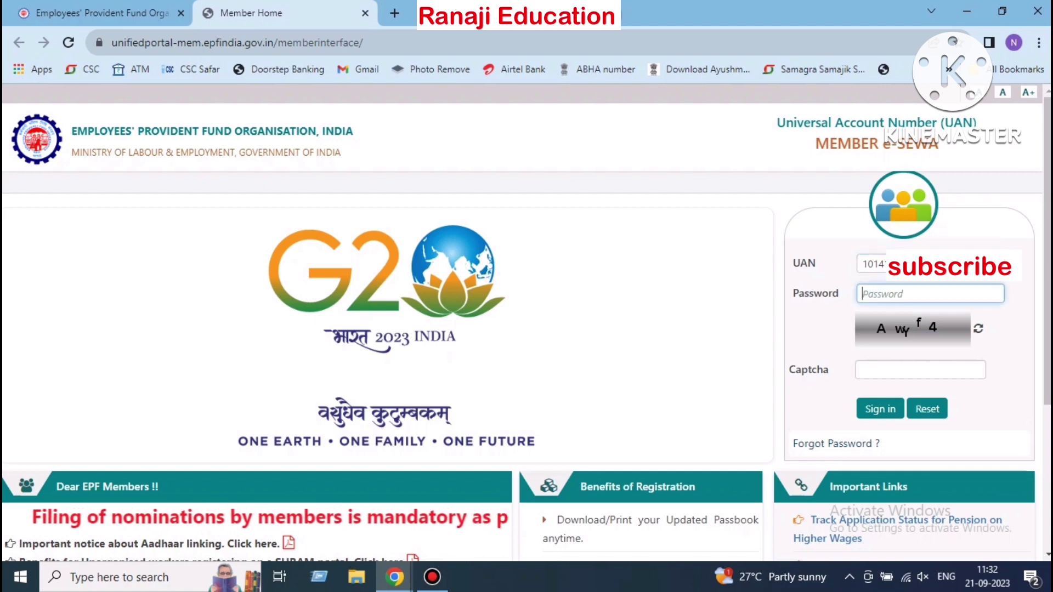
pyautogui.write('•')
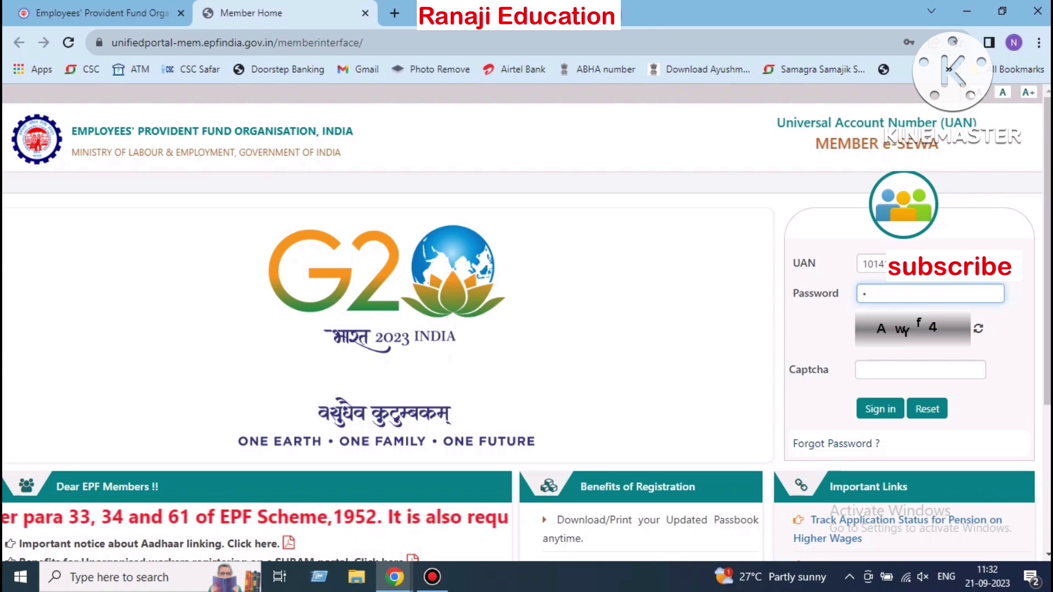
pyautogui.write('••••')
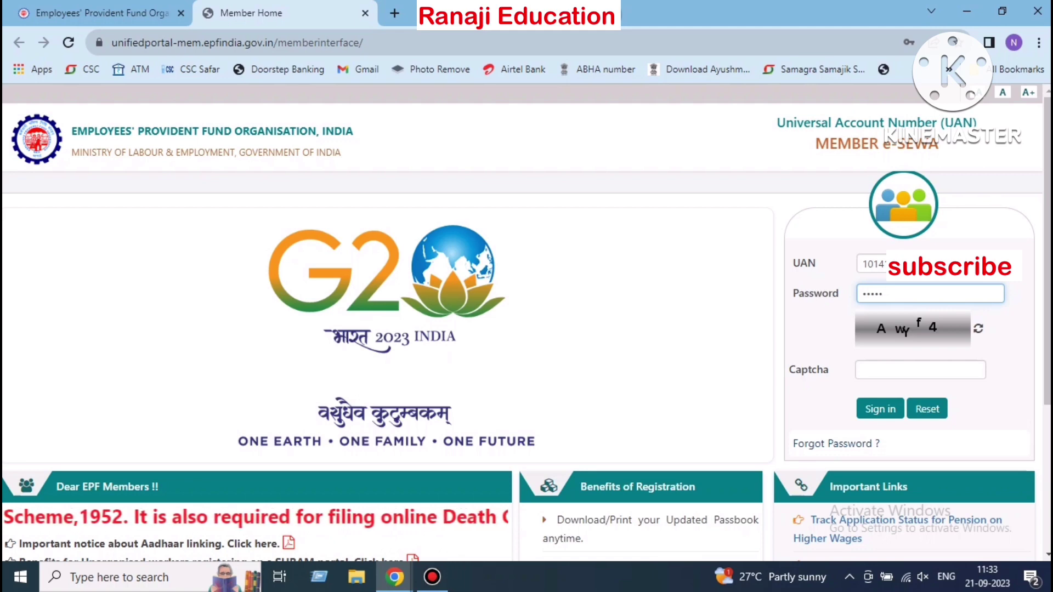
pyautogui.write('•••')
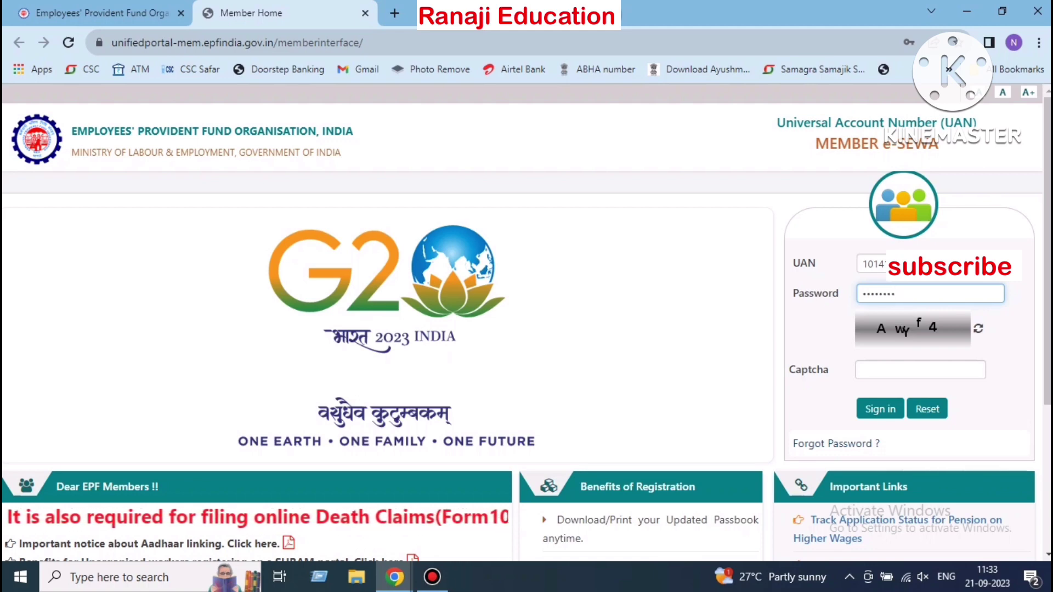
pyautogui.write('•')
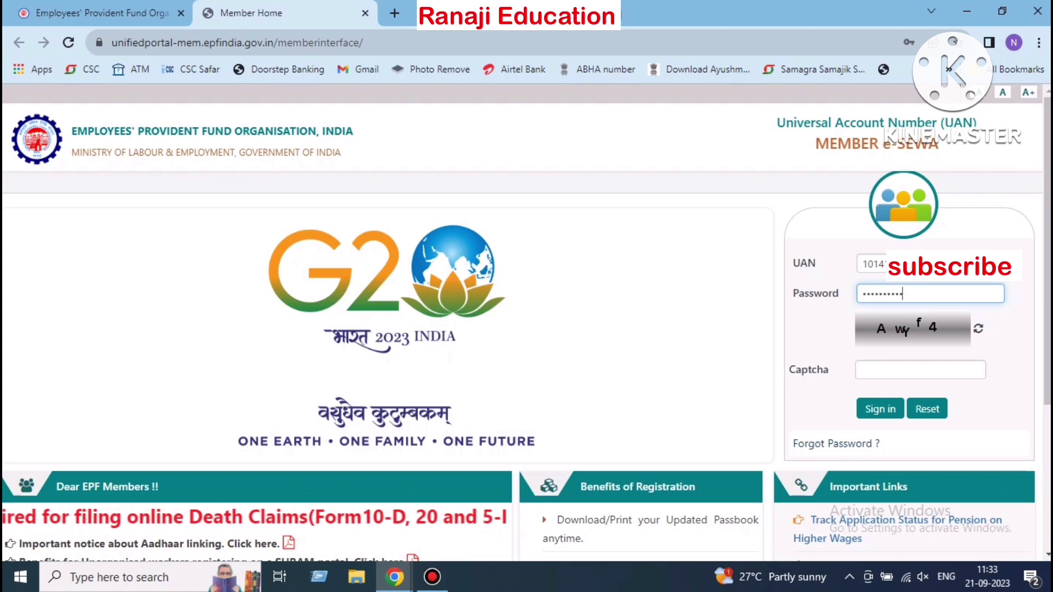
pyautogui.write('•••')
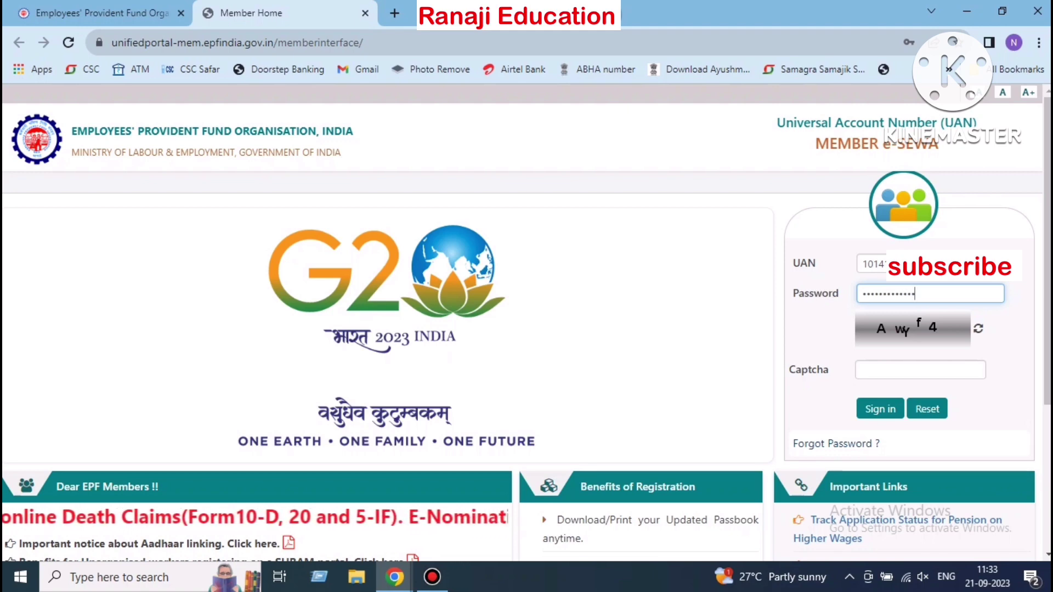
pyautogui.click(920, 370)
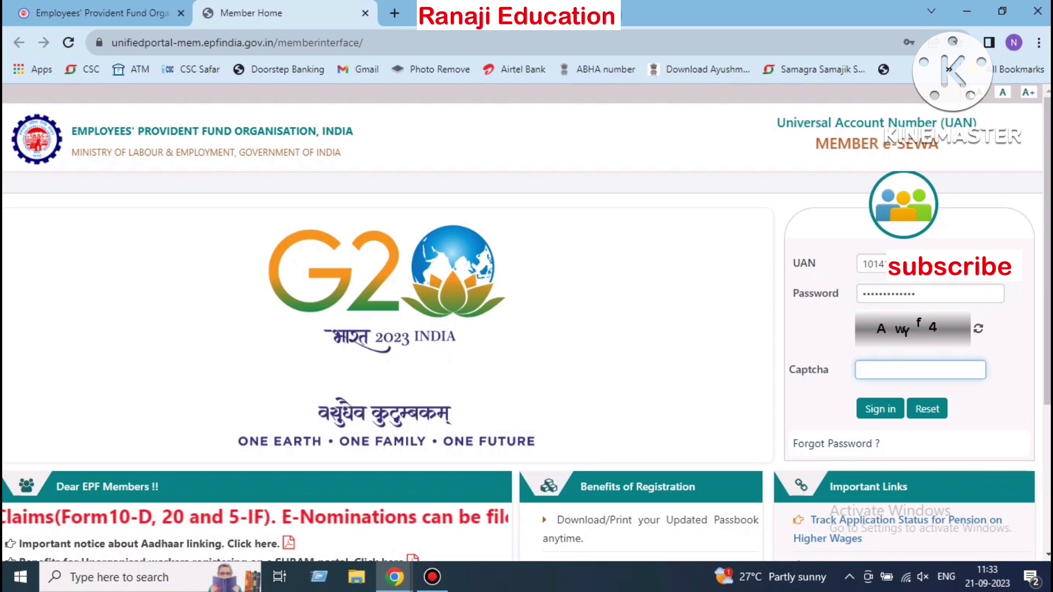
pyautogui.write('A')
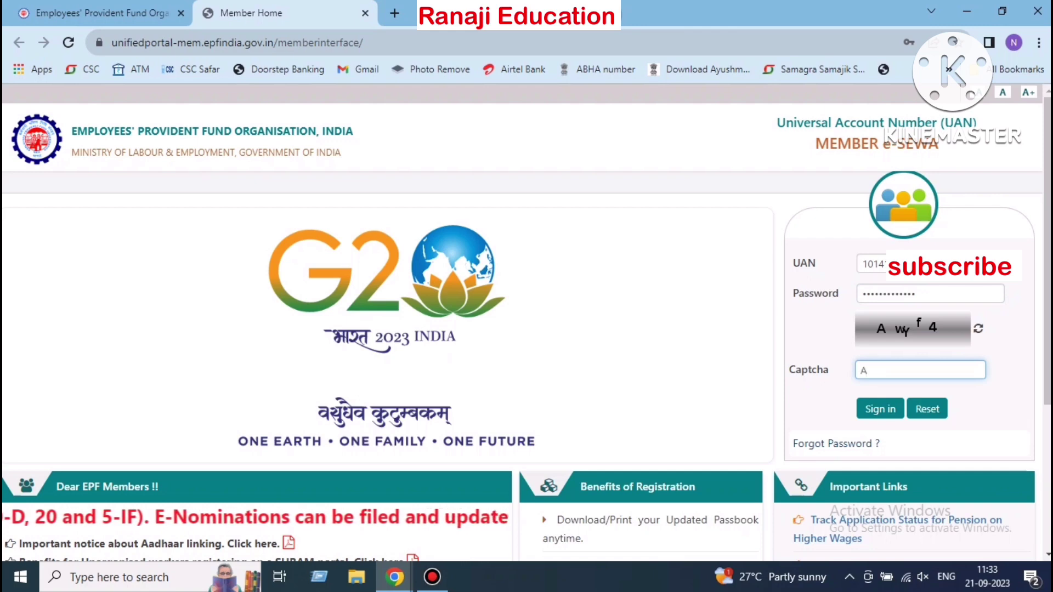
pyautogui.write('wYf4')
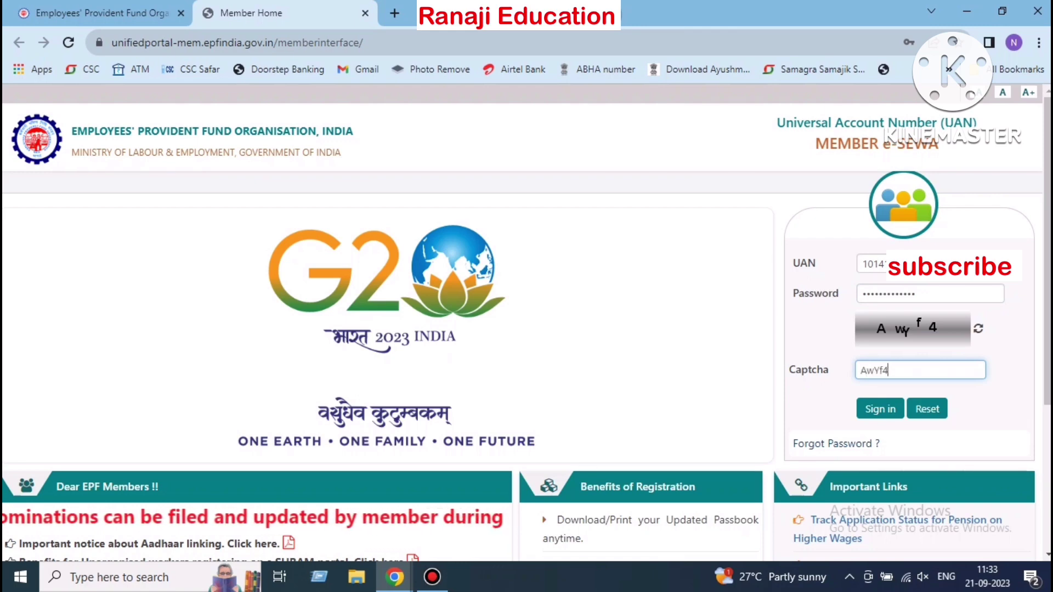
# Step: Clear the invalid-login alert, re-enter UAN, password and fresh captcha, and resubmit to reach the OTP page
pyautogui.press('Return')
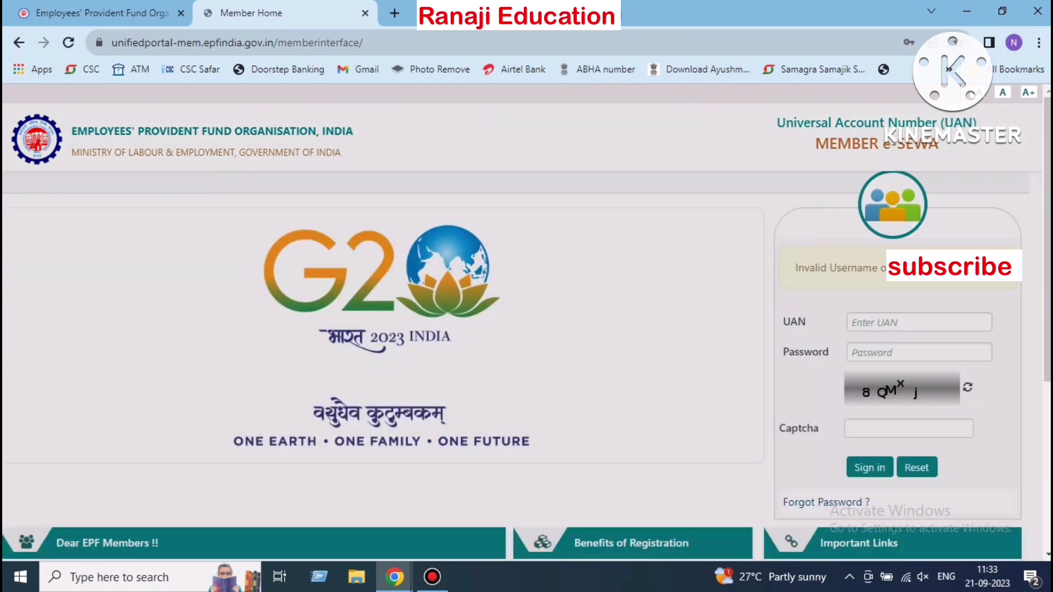
pyautogui.press('Return')
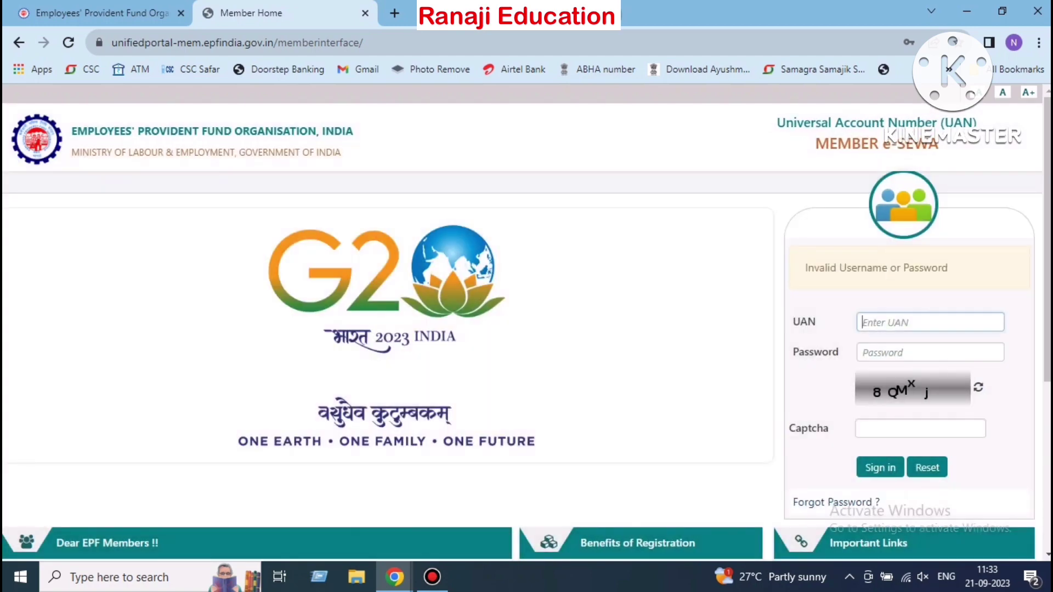
pyautogui.write('1014')
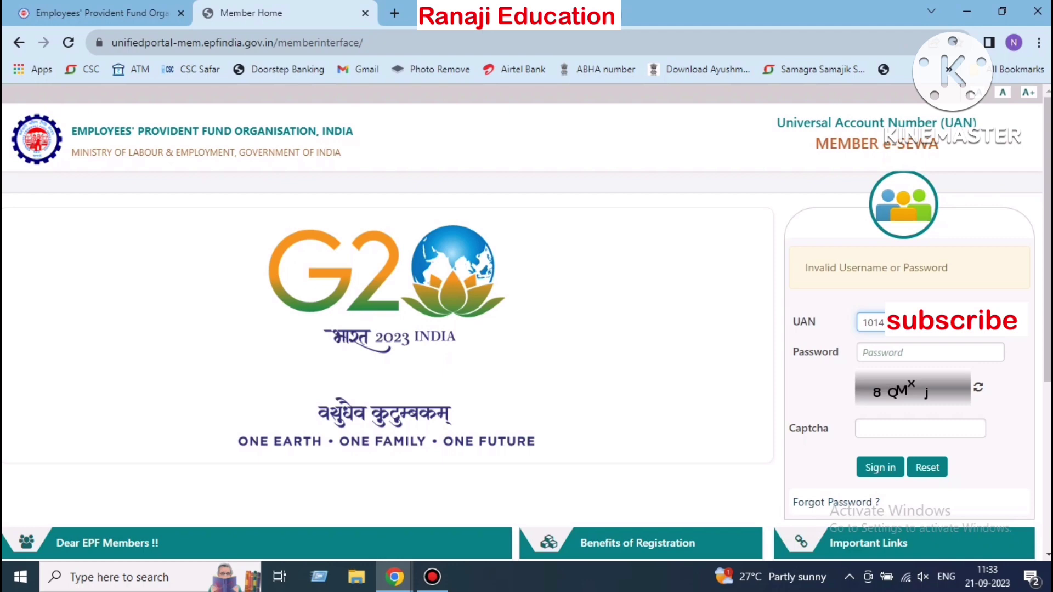
pyautogui.click(930, 353)
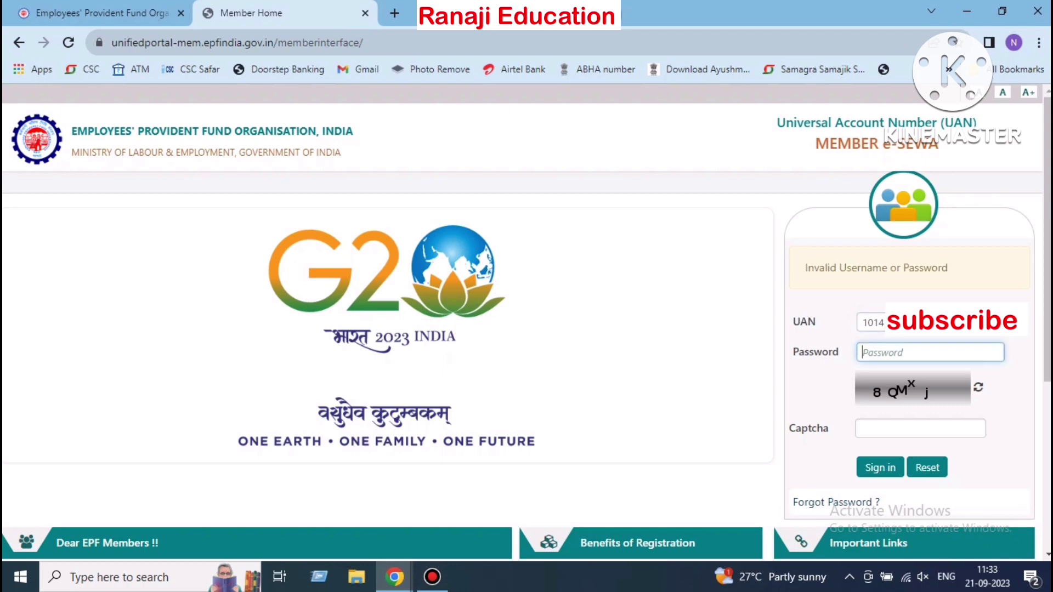
pyautogui.write('**************')
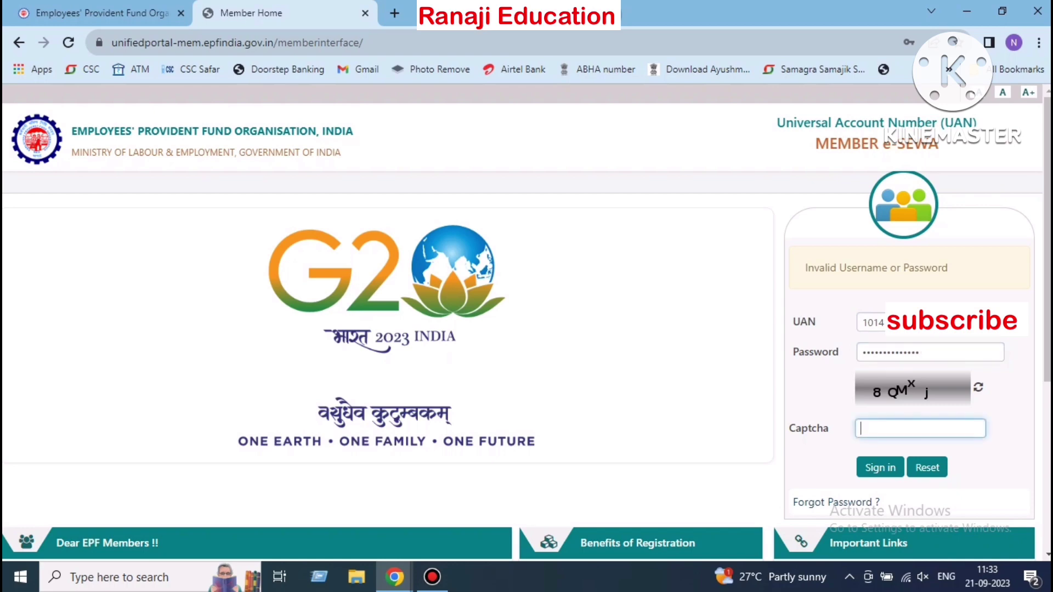
pyautogui.write('8QMxj')
pyautogui.press('Return')
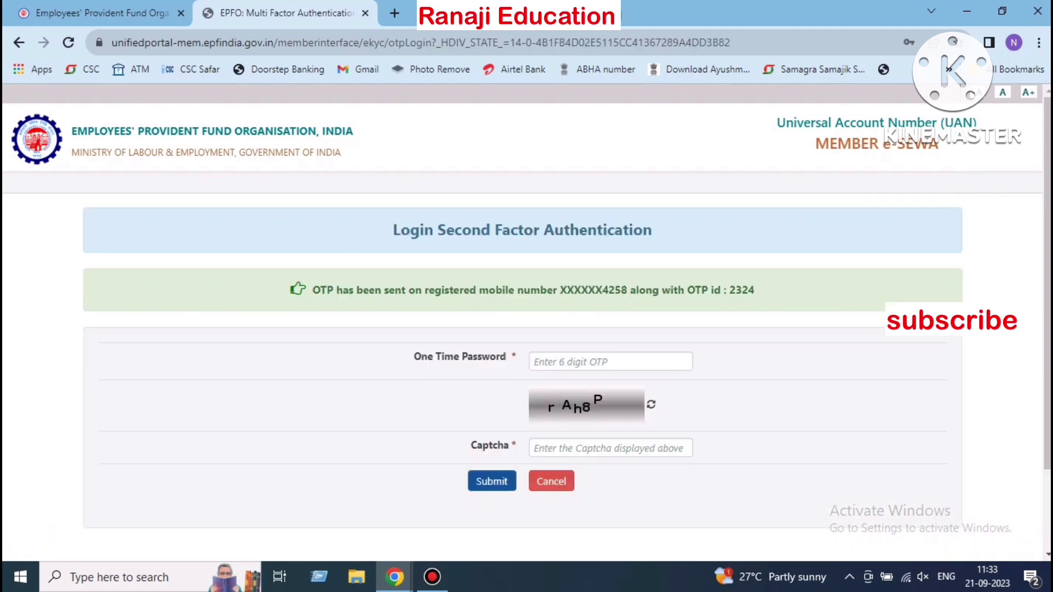
# Step: Enter the 6-digit one-time password and the captcha, then submit to reach Member Home
pyautogui.click(611, 362)
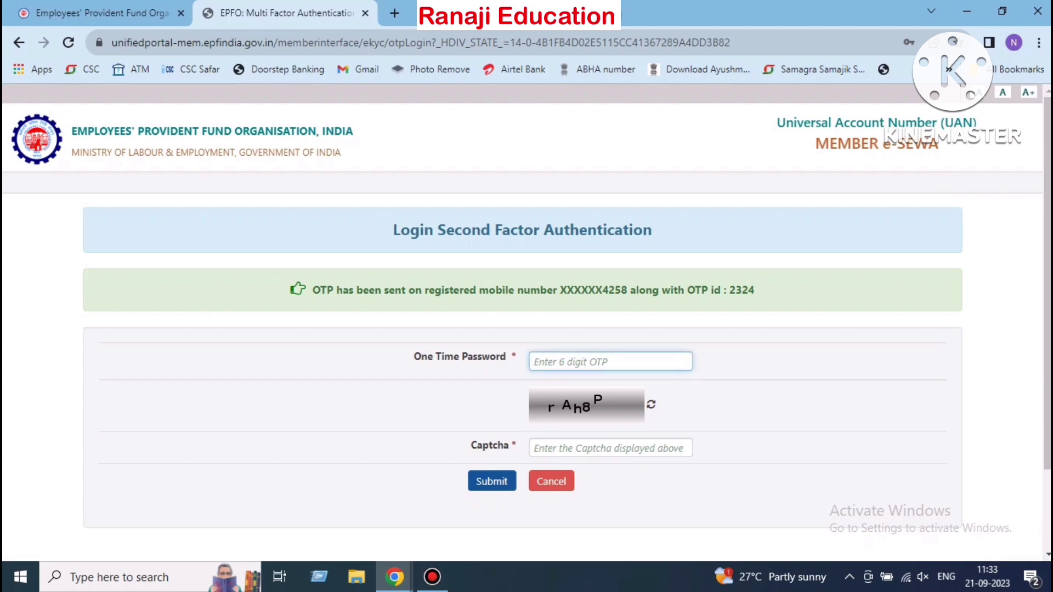
pyautogui.click(610, 448)
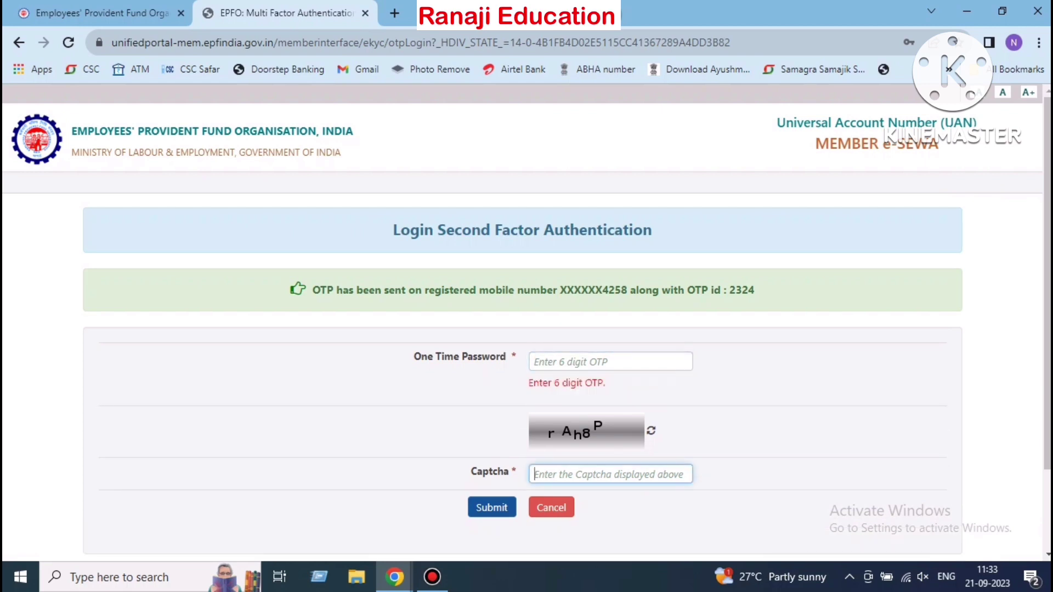
pyautogui.write('r')
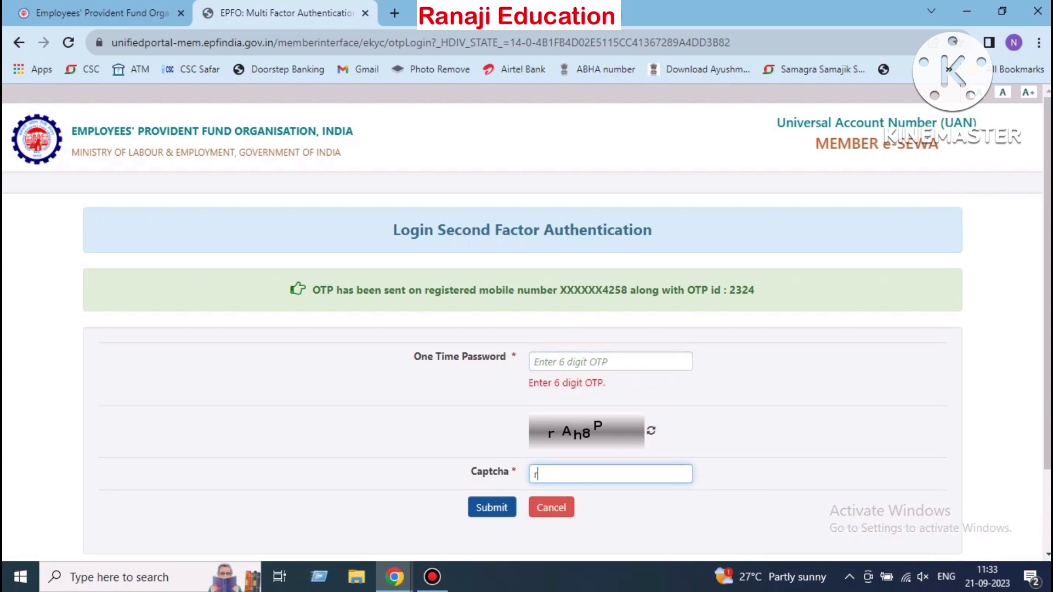
pyautogui.write('A')
pyautogui.write('h')
pyautogui.write('5')
pyautogui.write('8')
pyautogui.click(610, 361)
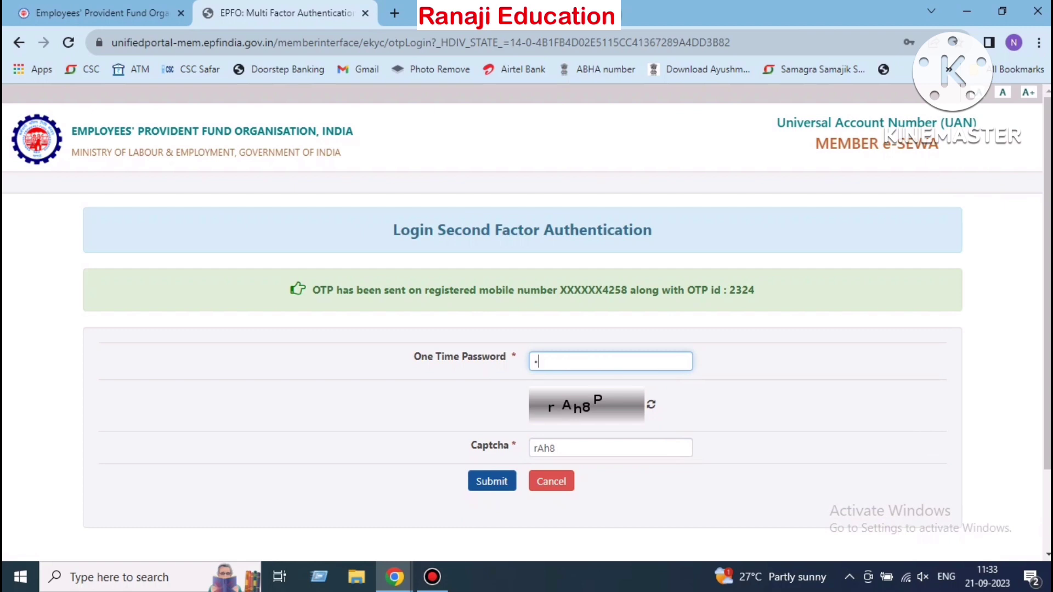
pyautogui.click(556, 448)
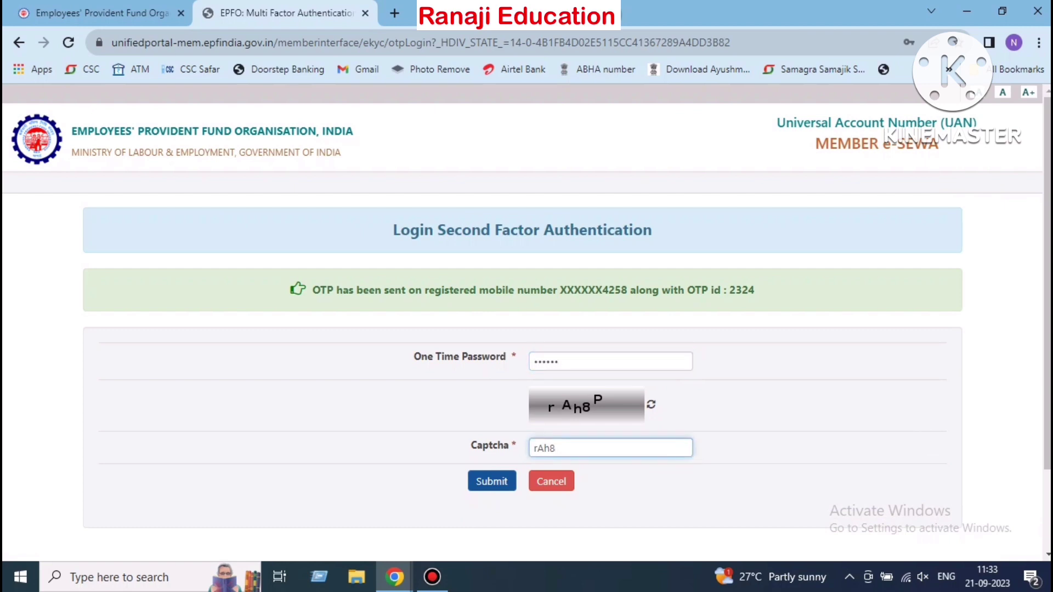
pyautogui.write('P')
pyautogui.press('Return')
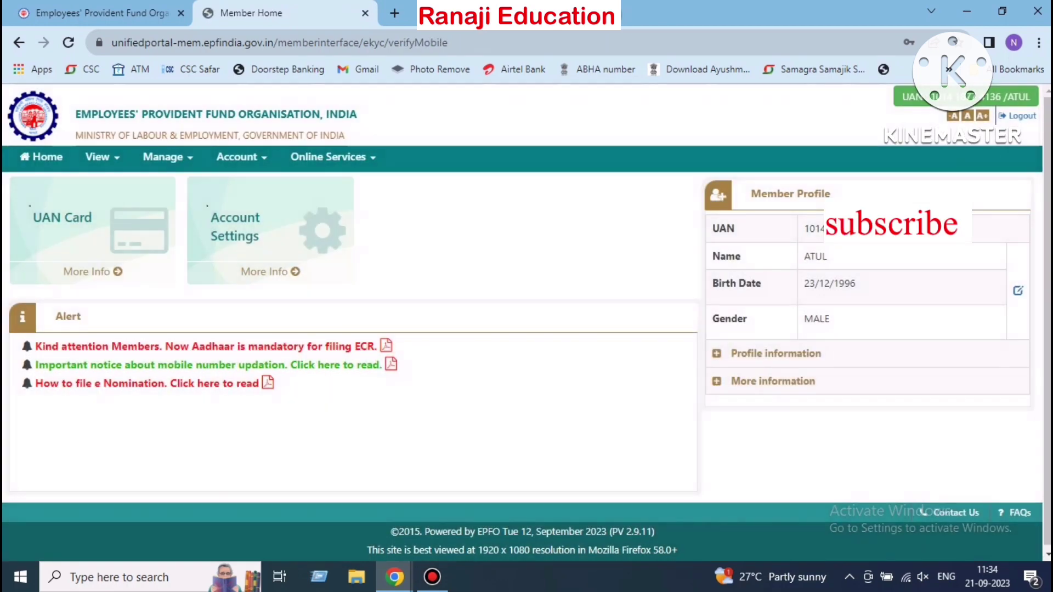
# Step: Expand the member's profile information, then choose View > Service History
pyautogui.click(777, 353)
pyautogui.scroll(-1, 777, 353)
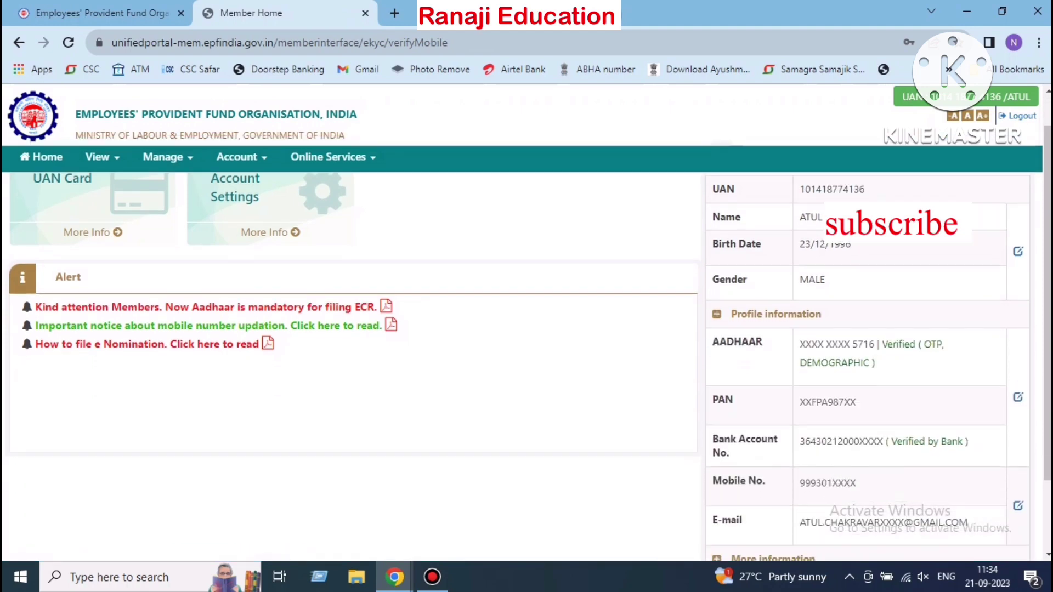
pyautogui.scroll(2, 351, 307)
pyautogui.click(101, 157)
pyautogui.click(130, 217)
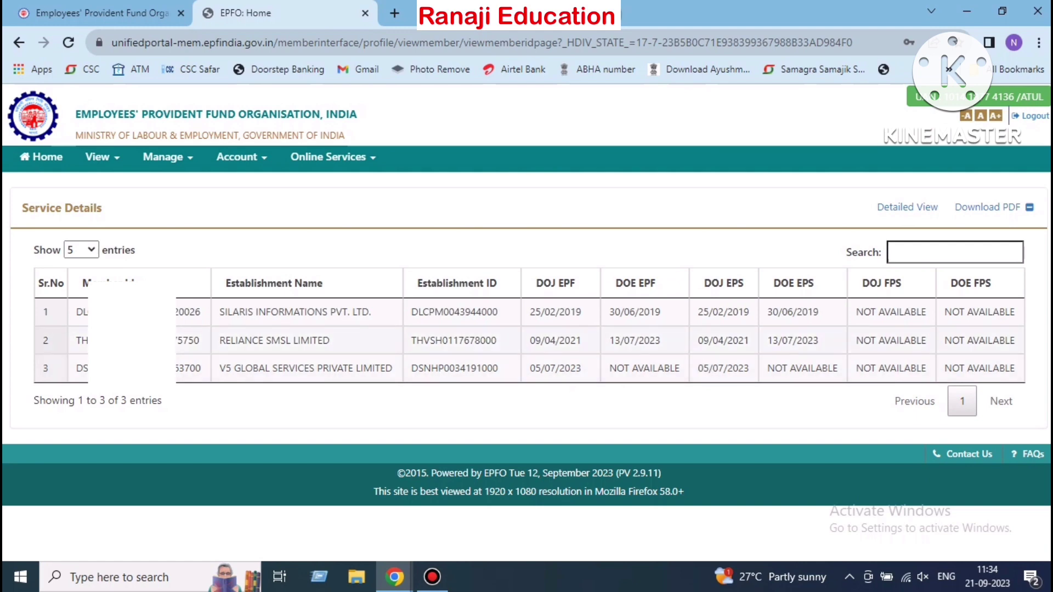
# Step: Open the Online Services dropdown in the top navigation bar, reopening it after stray text selections
pyautogui.click(333, 157)
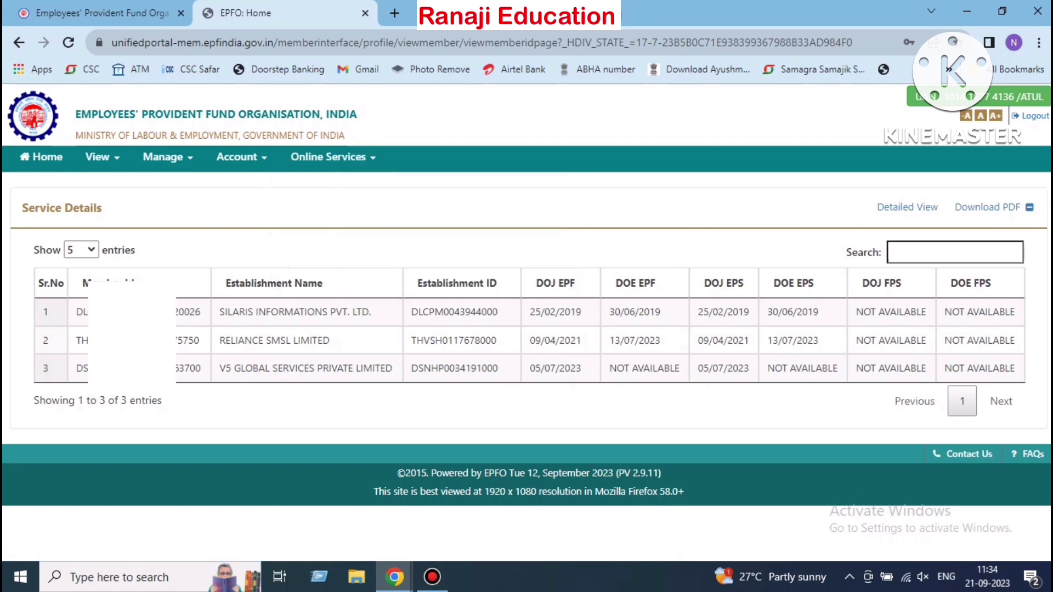
pyautogui.click(333, 157)
pyautogui.moveTo(12, 181); pyautogui.dragTo(330, 217)
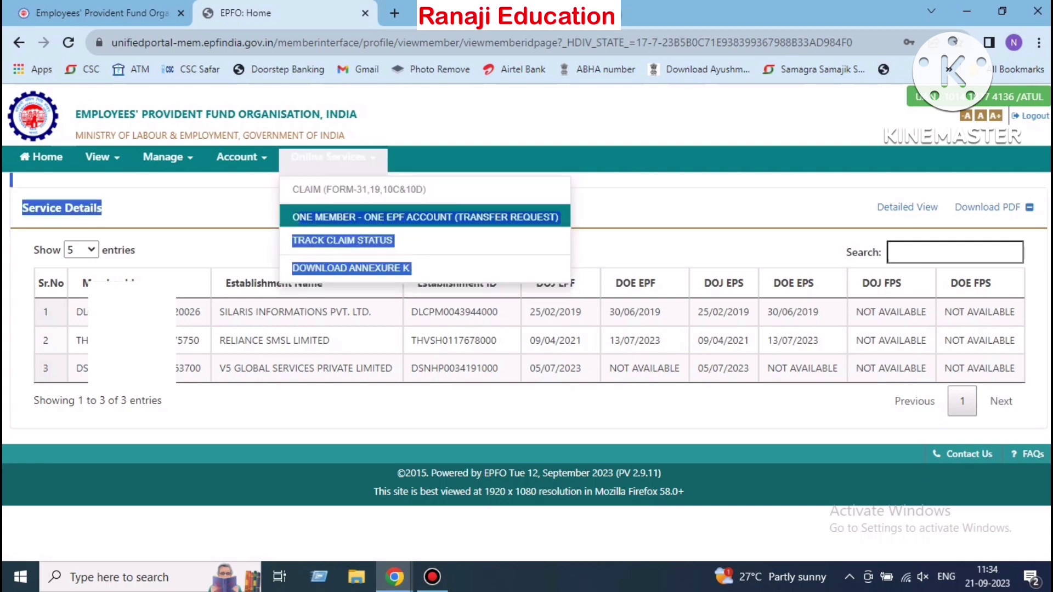
pyautogui.click(329, 217)
pyautogui.click(333, 157)
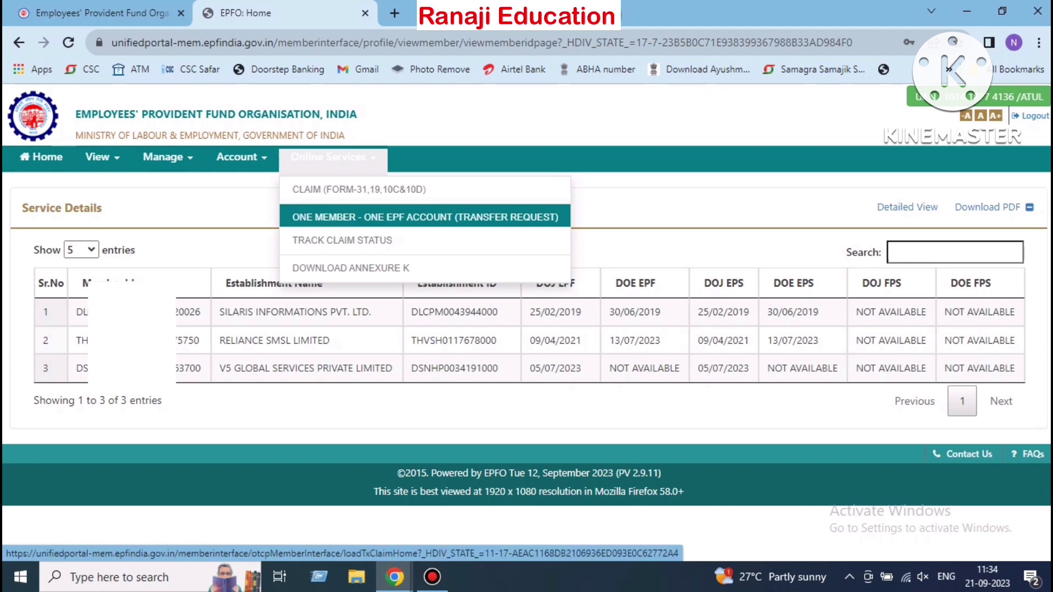
pyautogui.moveTo(13, 181); pyautogui.dragTo(330, 181)
pyautogui.click(333, 157)
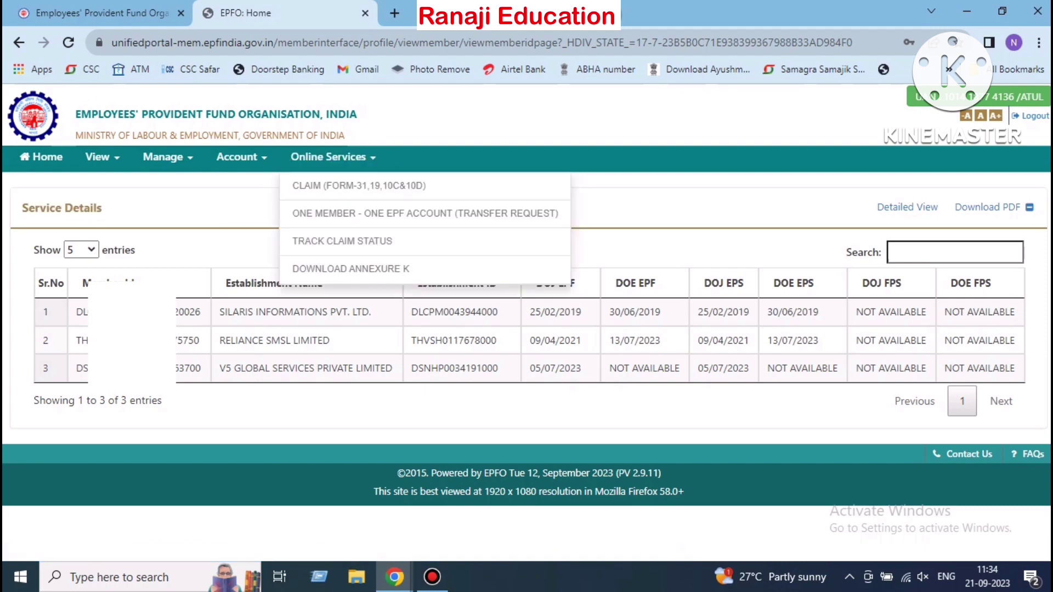
pyautogui.click(351, 217)
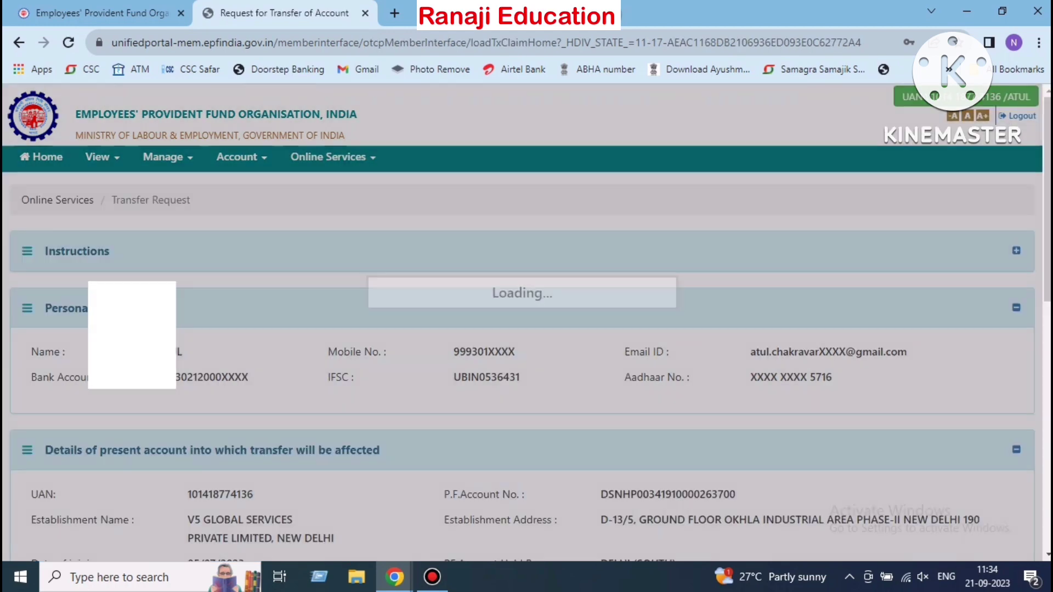
pyautogui.scroll(-2, 527, 329)
pyautogui.scroll(-5, 526, 329)
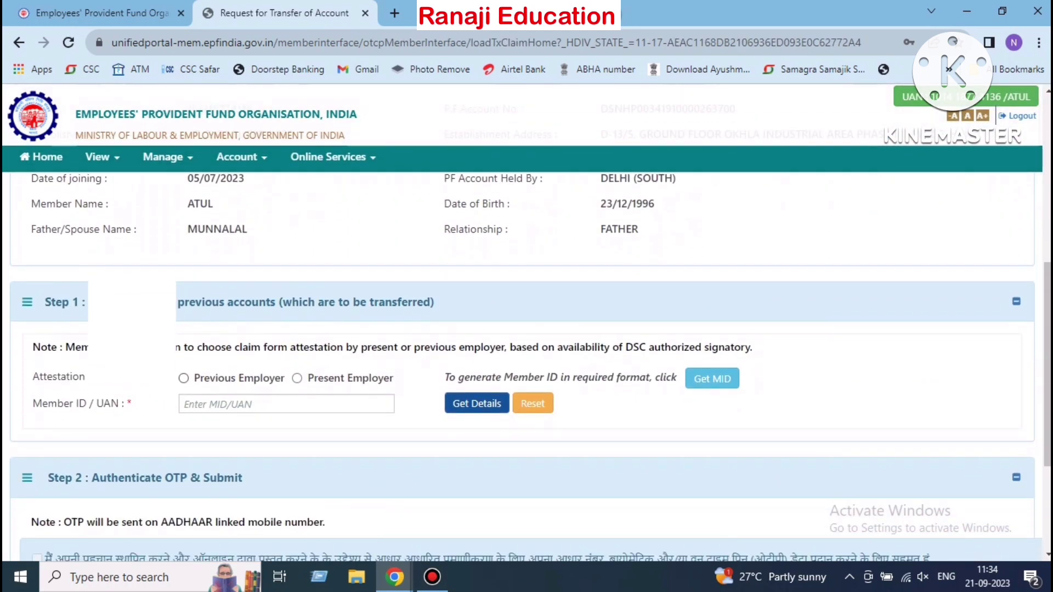
pyautogui.click(97, 157)
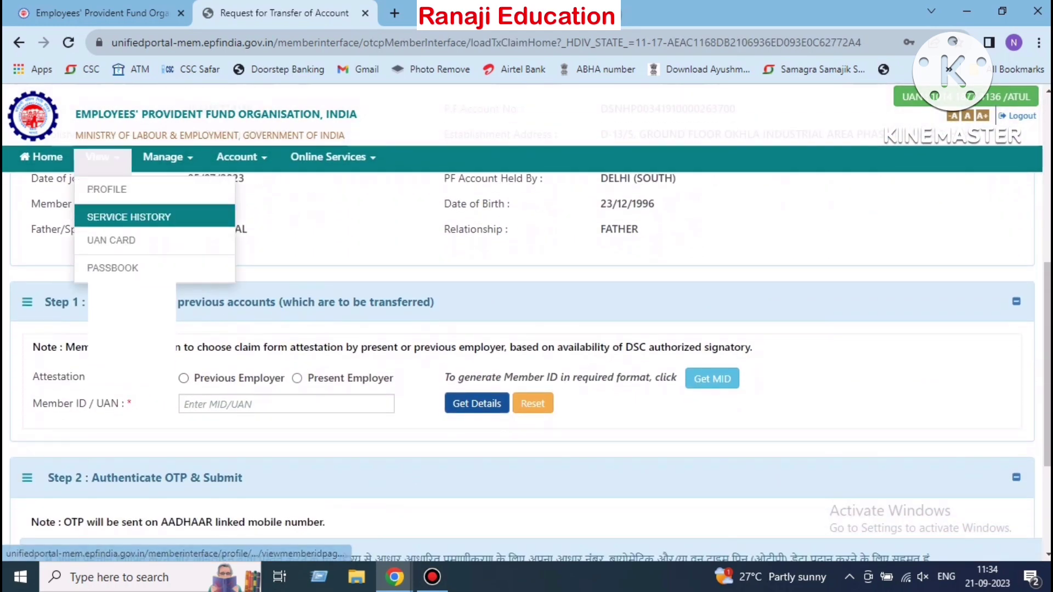
pyautogui.click(112, 214)
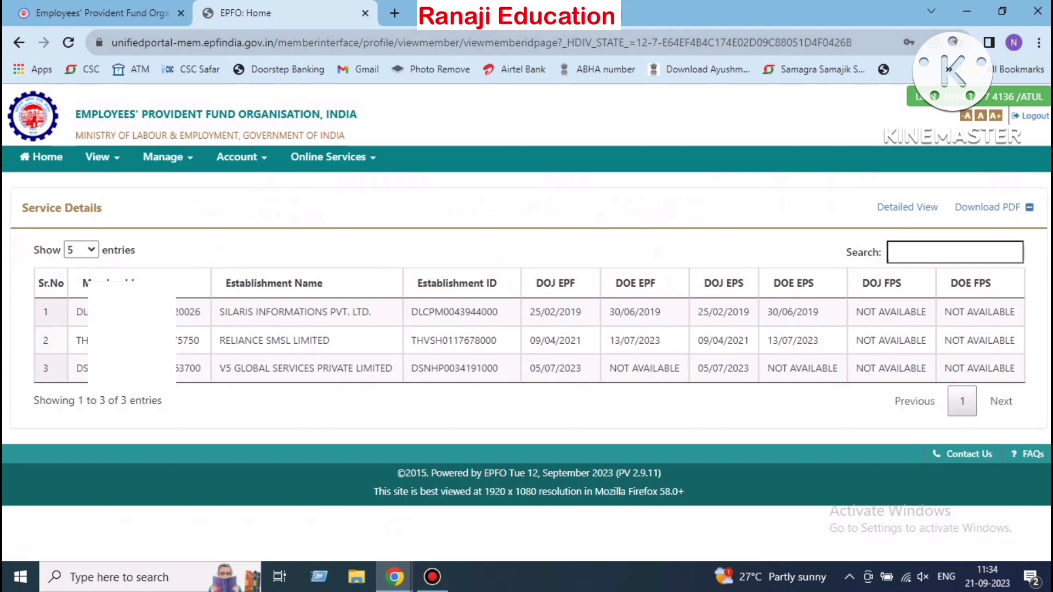
# Step: Start a One Member – One EPF Account request with Present Employer attestation and fetch details for the member's UAN
pyautogui.click(333, 157)
pyautogui.click(425, 217)
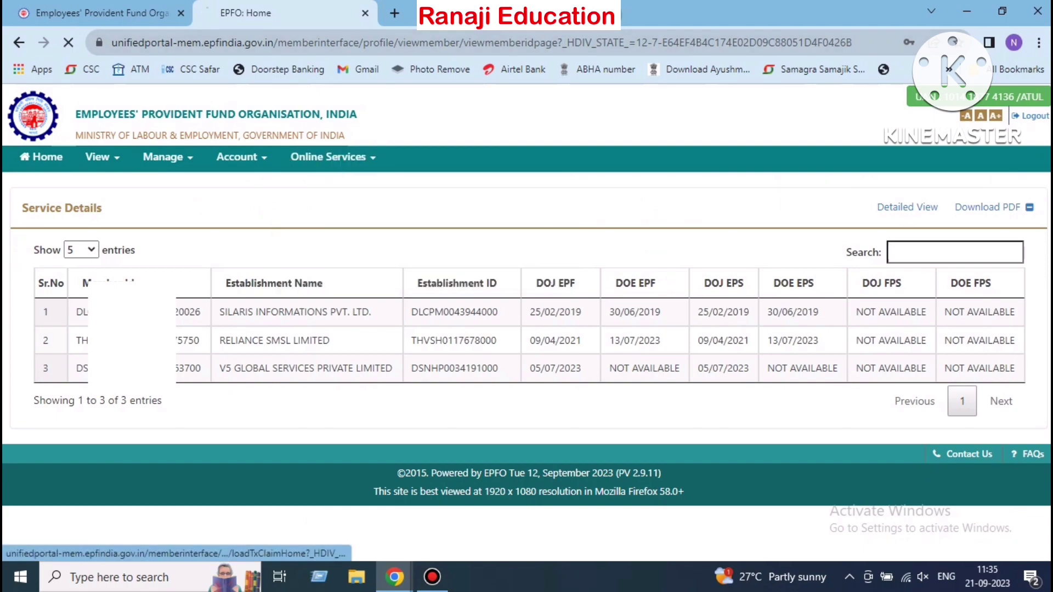
pyautogui.scroll(-10, 527, 330)
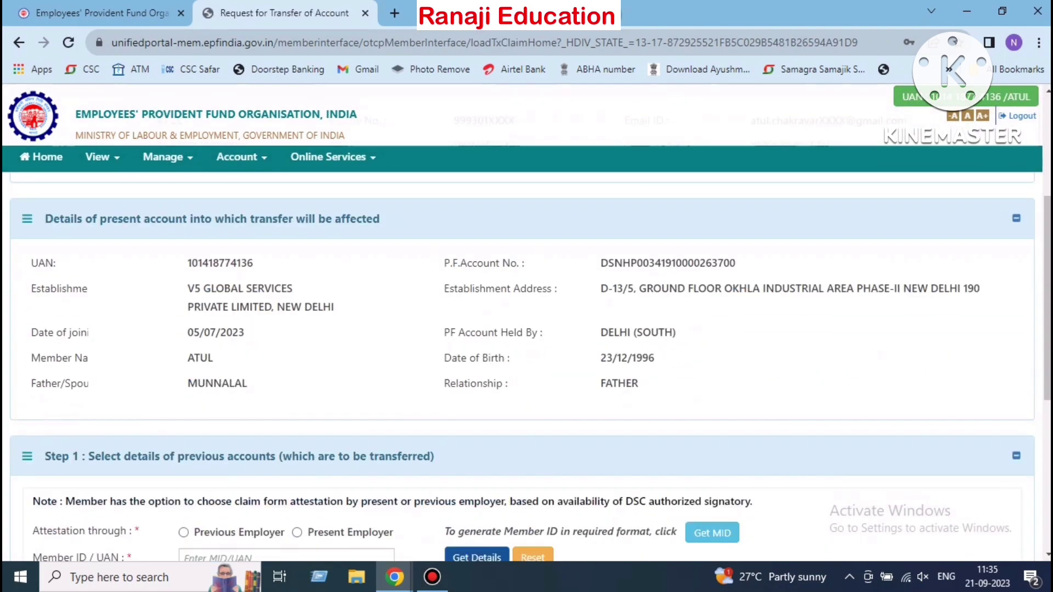
pyautogui.click(297, 301)
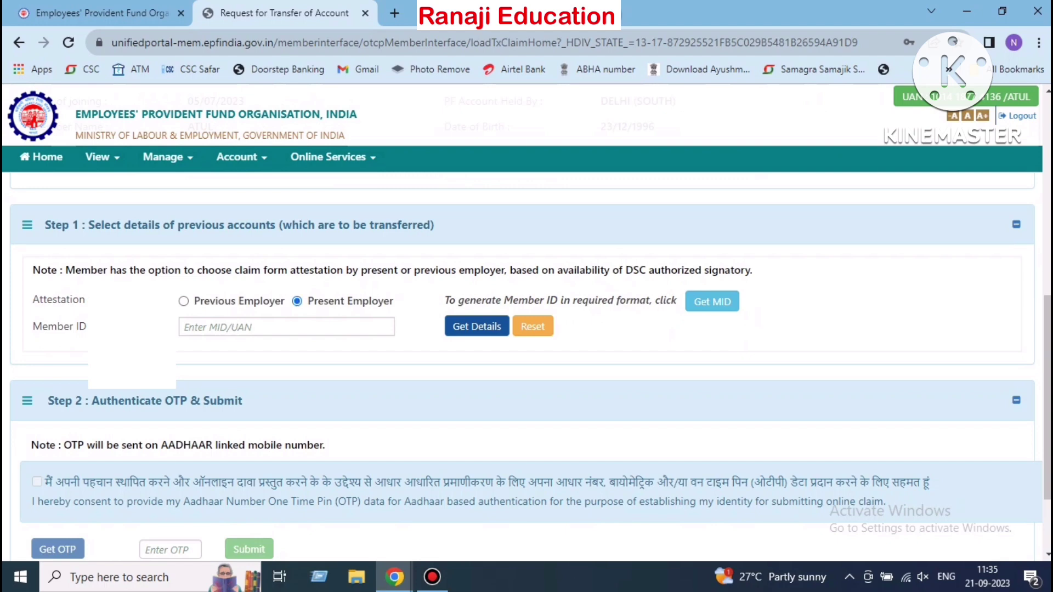
pyautogui.click(187, 327)
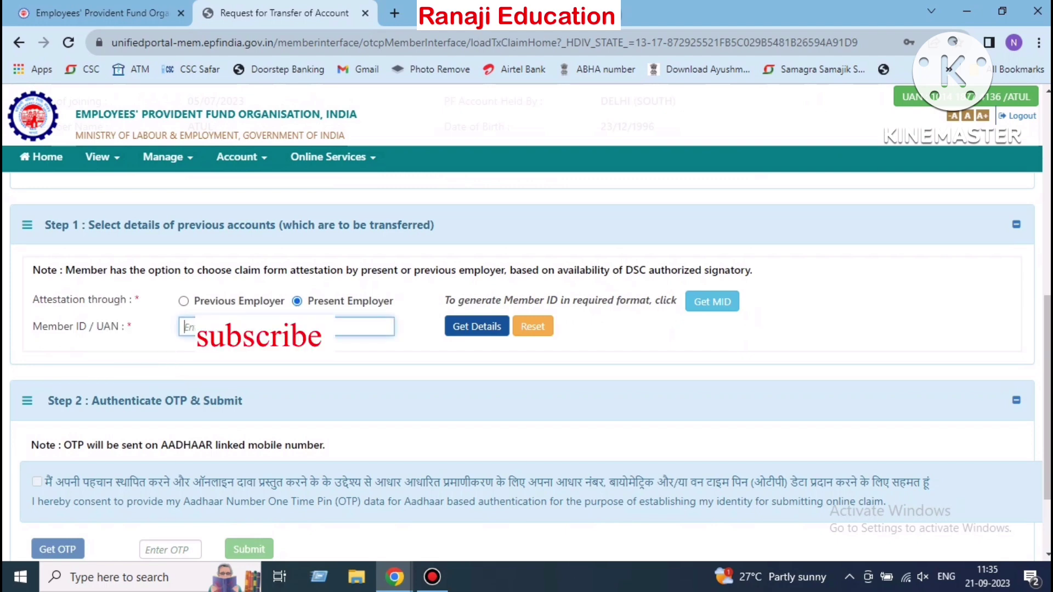
pyautogui.write('10')
pyautogui.click(477, 326)
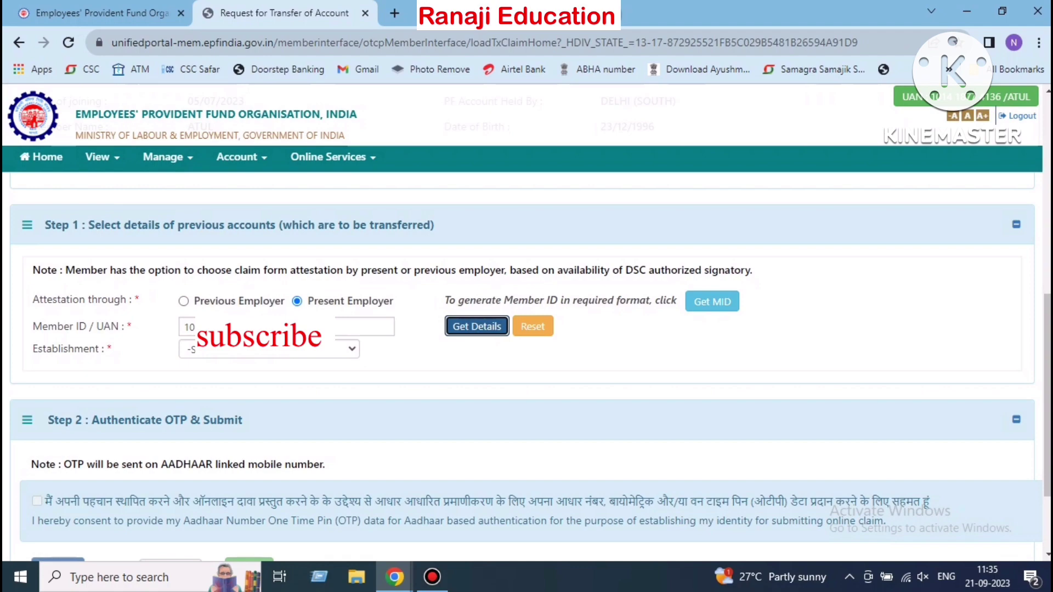
# Step: Select RELIANCE SMSL LIMITED as the previous establishment, skipping the already-submitted SILARIS one, and tick it for transfer
pyautogui.click(351, 349)
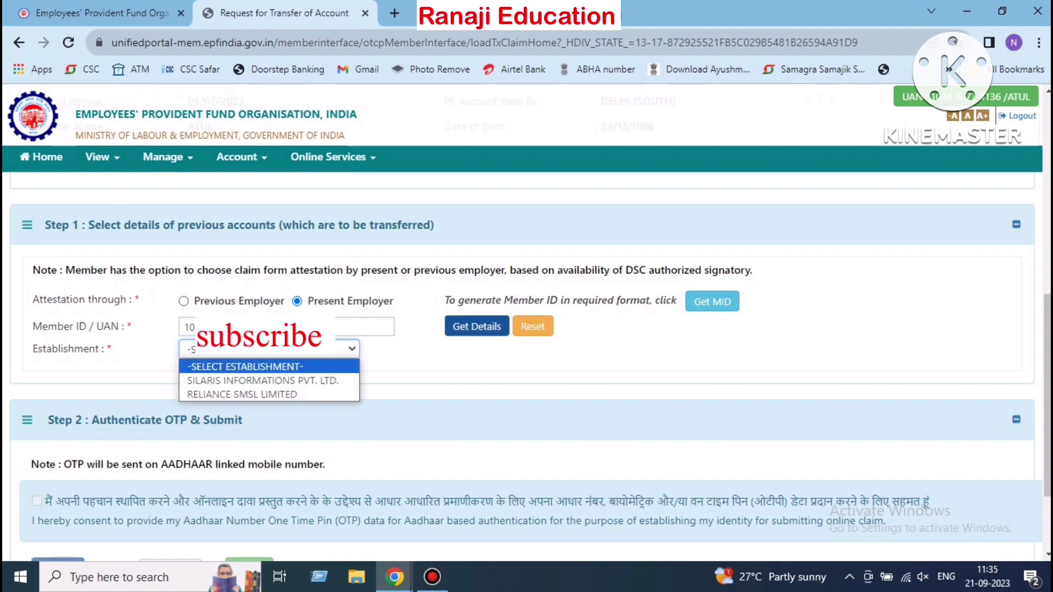
pyautogui.click(262, 380)
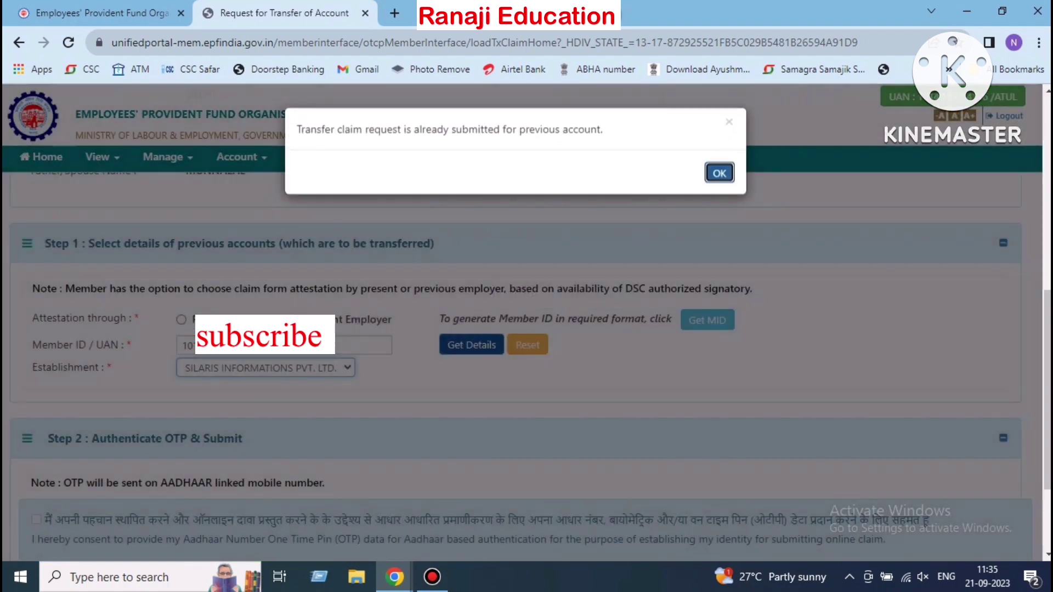
pyautogui.click(719, 173)
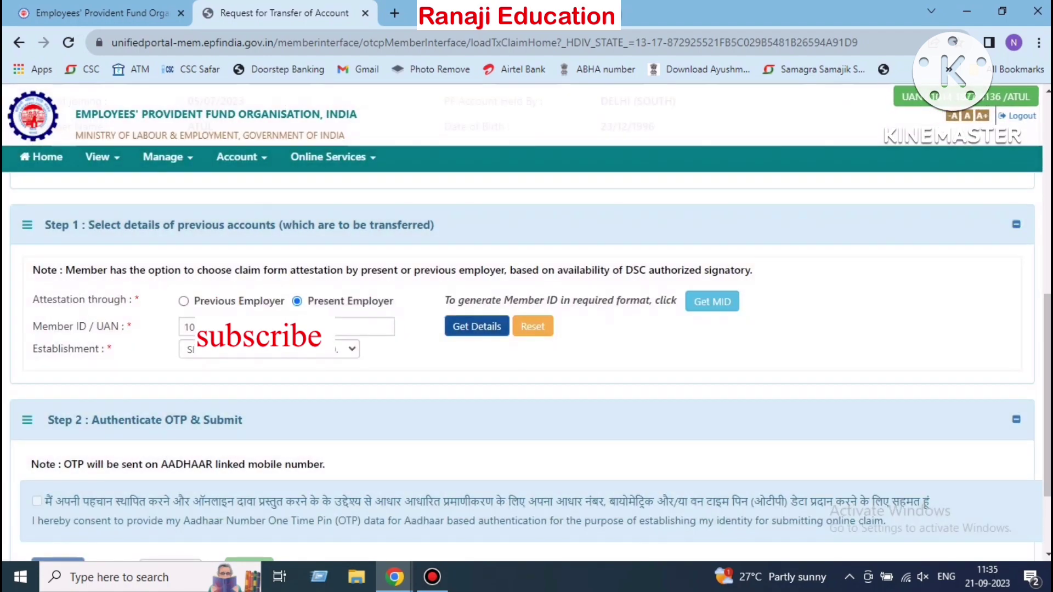
pyautogui.click(269, 349)
pyautogui.click(247, 391)
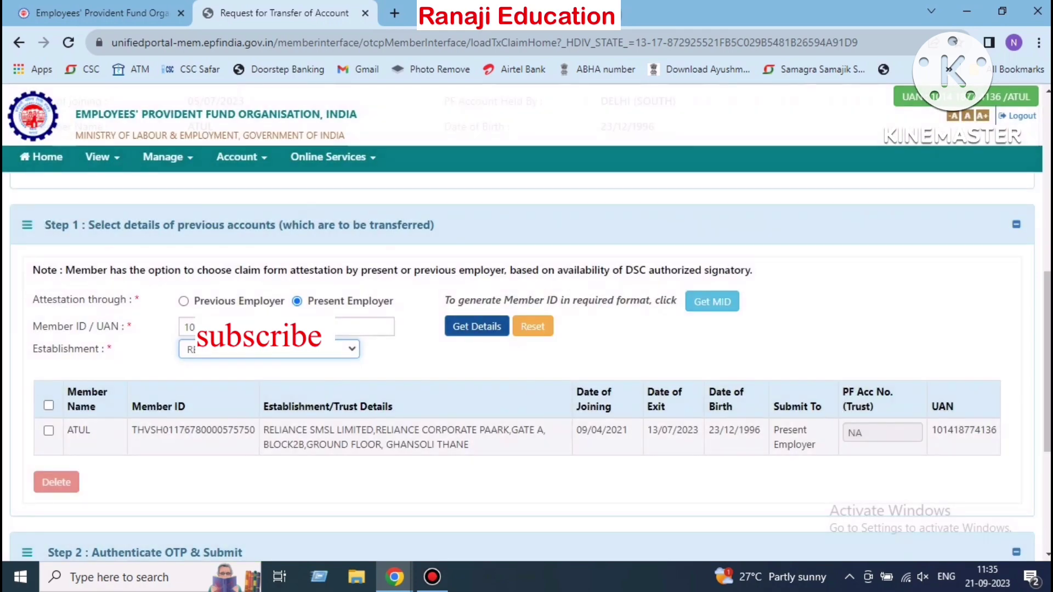
pyautogui.click(48, 430)
pyautogui.scroll(-1, 523, 362)
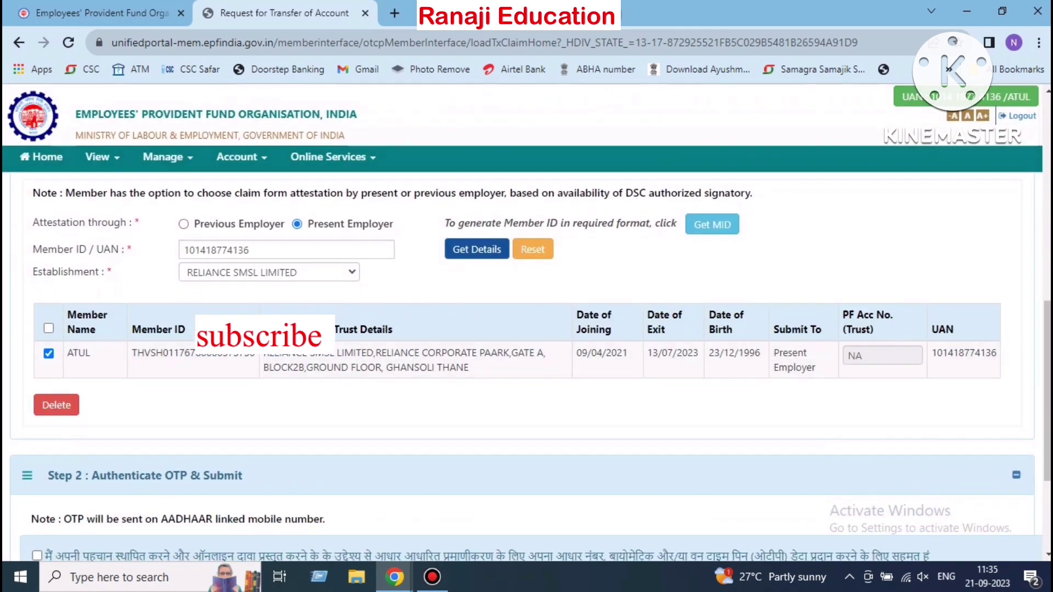
pyautogui.click(49, 328)
pyautogui.scroll(-3, 527, 330)
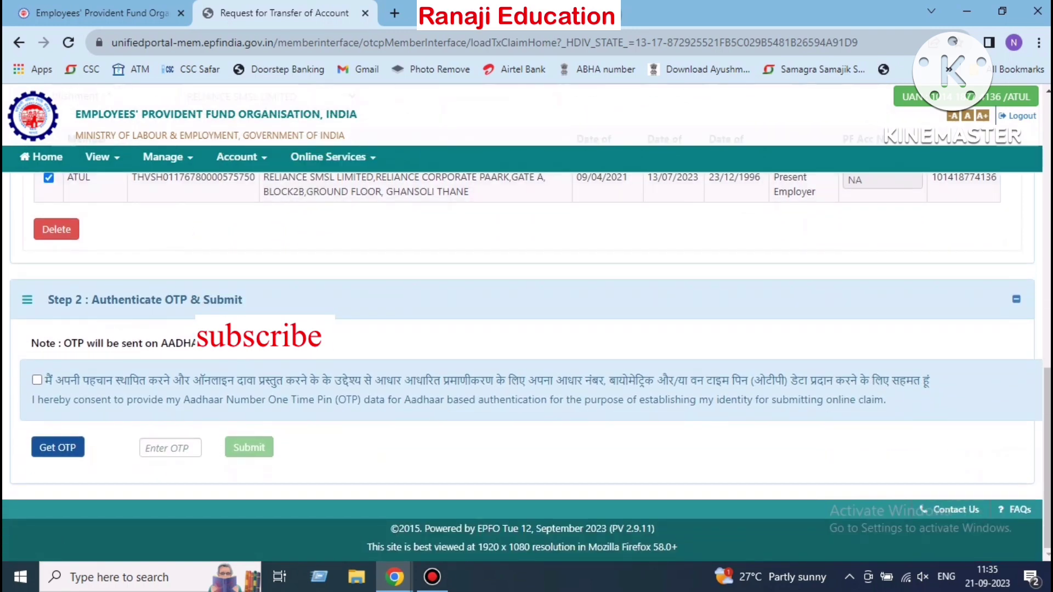
# Step: Give Aadhaar consent and request an OTP on the Aadhaar-linked mobile
pyautogui.click(37, 380)
pyautogui.click(170, 448)
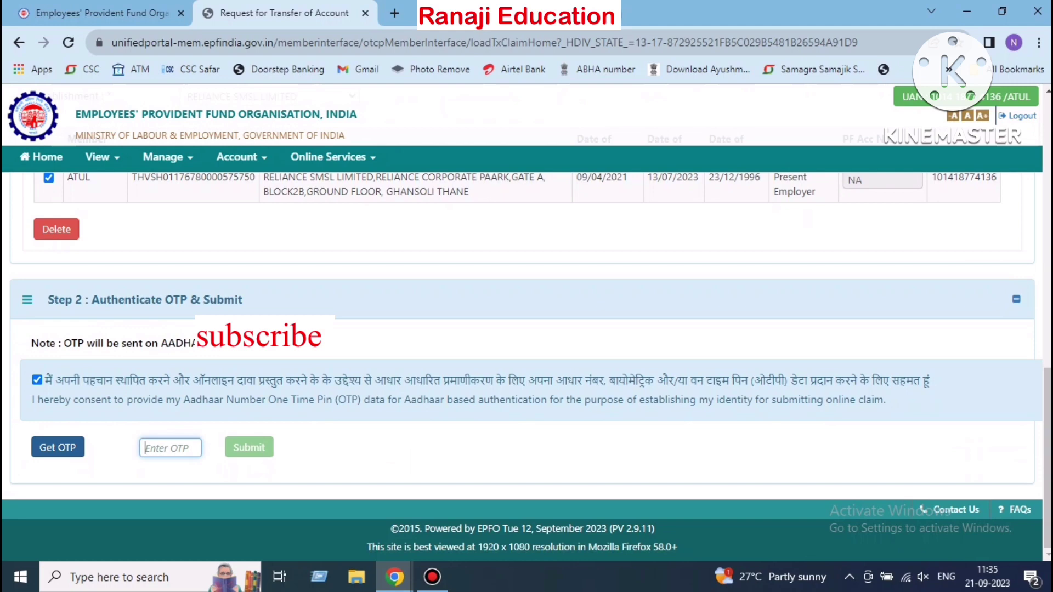
pyautogui.click(58, 447)
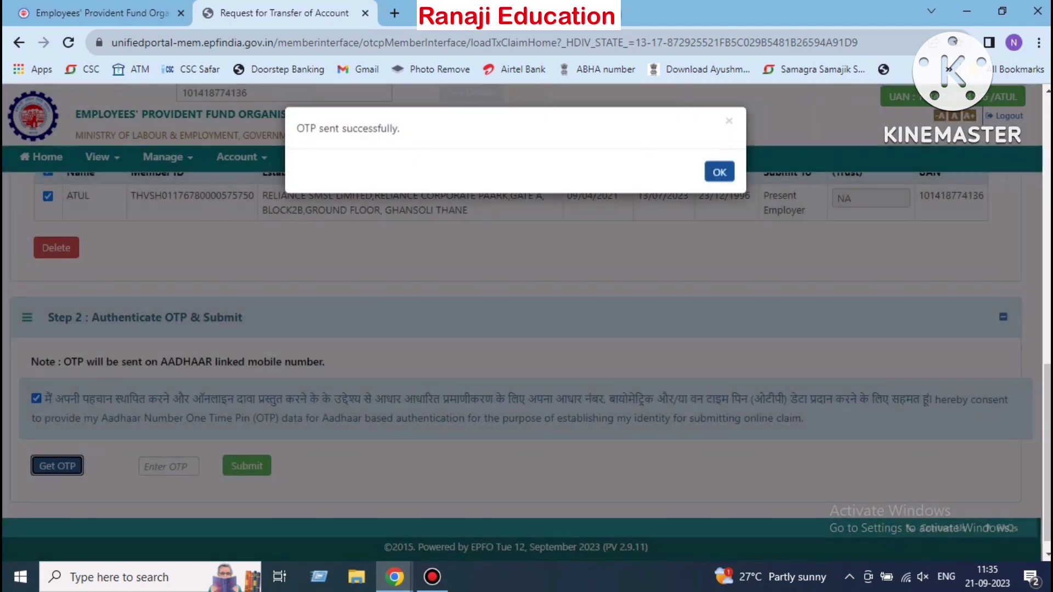
pyautogui.press('Return')
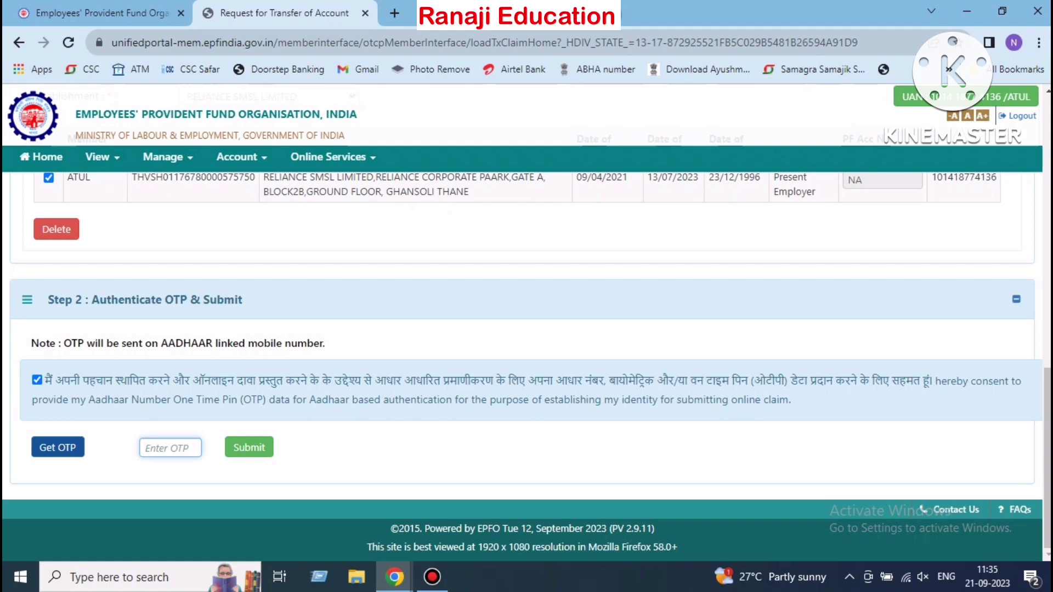
# Step: Enter the six-digit OTP and submit the transfer claim
pyautogui.scroll(-2, 527, 329)
pyautogui.write('••••')
pyautogui.write('••')
pyautogui.press('Tab')
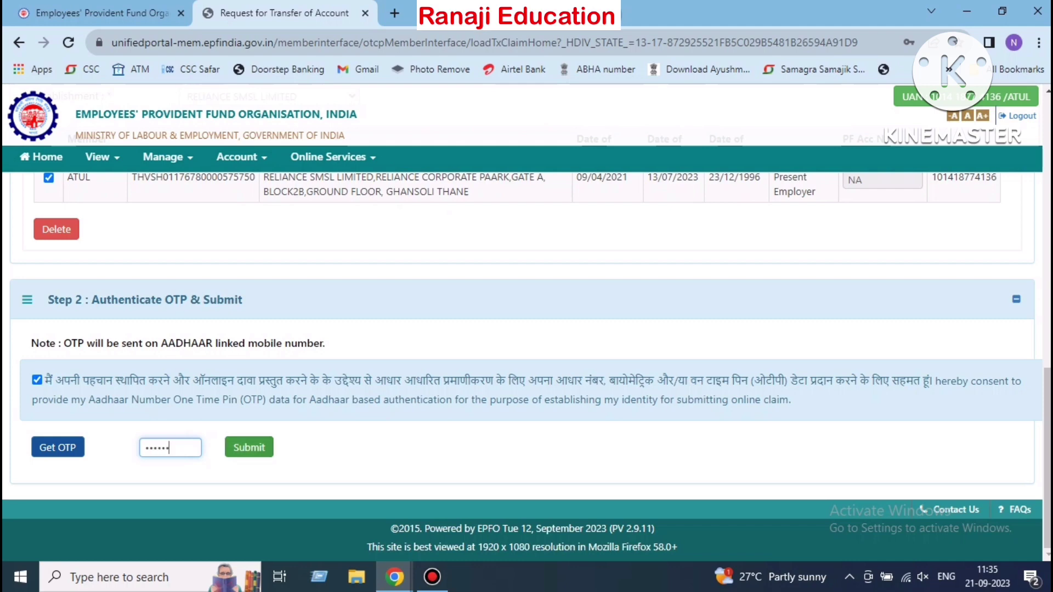
pyautogui.press('Return')
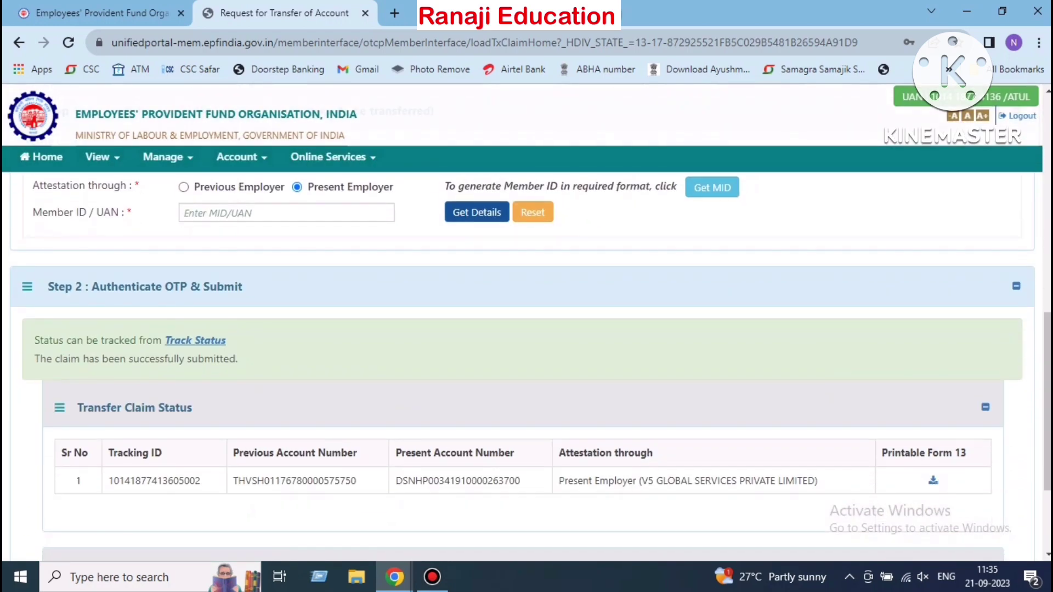
# Step: Open the submitted claim's printable Form 13 PDF and bring up its print dialog
pyautogui.moveTo(108, 480); pyautogui.dragTo(818, 481)
pyautogui.click(933, 480)
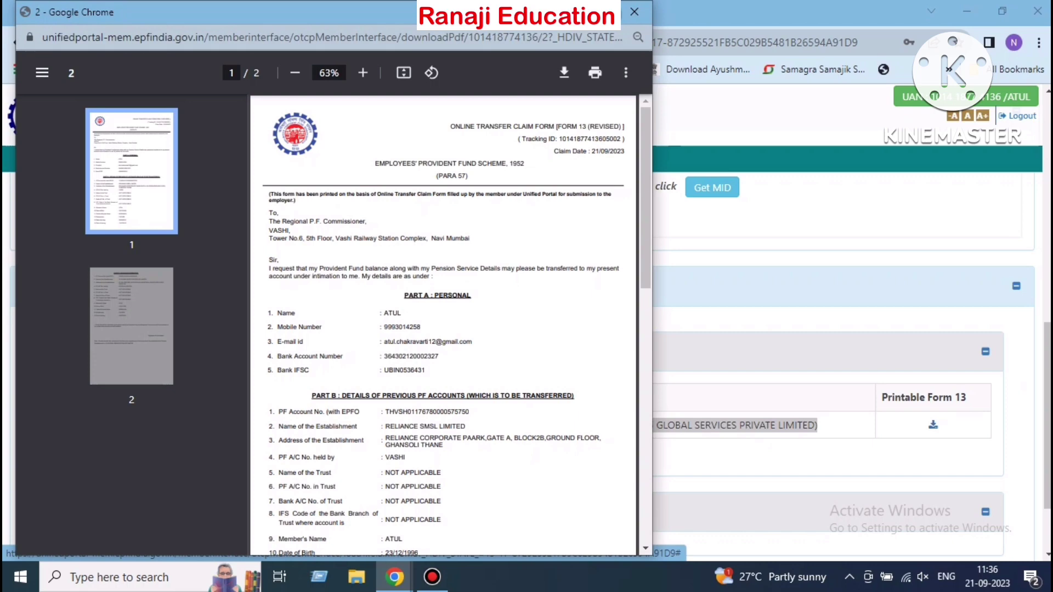
pyautogui.click(595, 73)
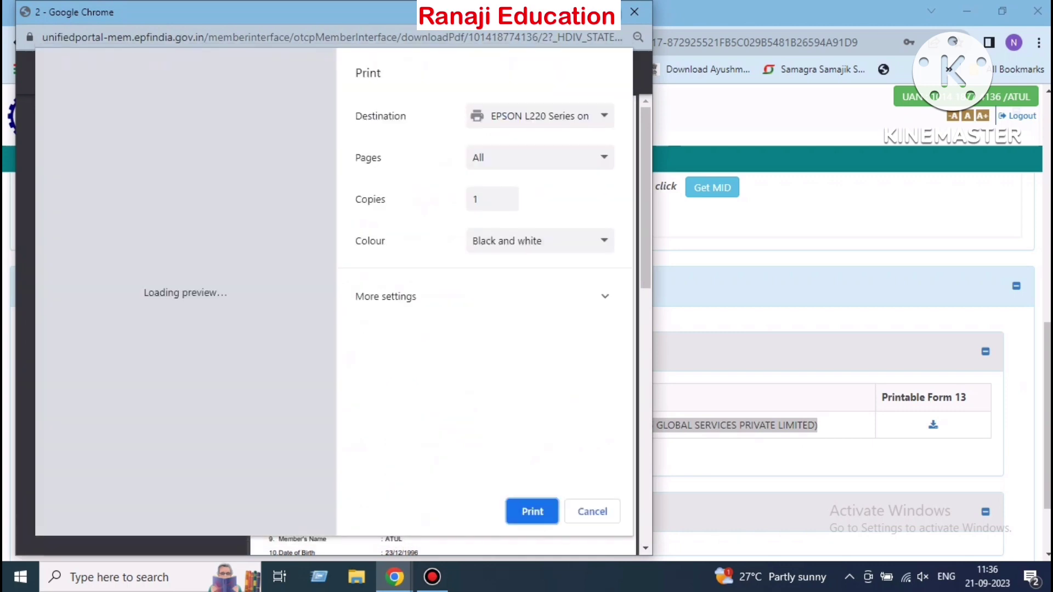
# Step: Set the print range to all pages and the scale to 100%
pyautogui.click(540, 157)
pyautogui.click(508, 191)
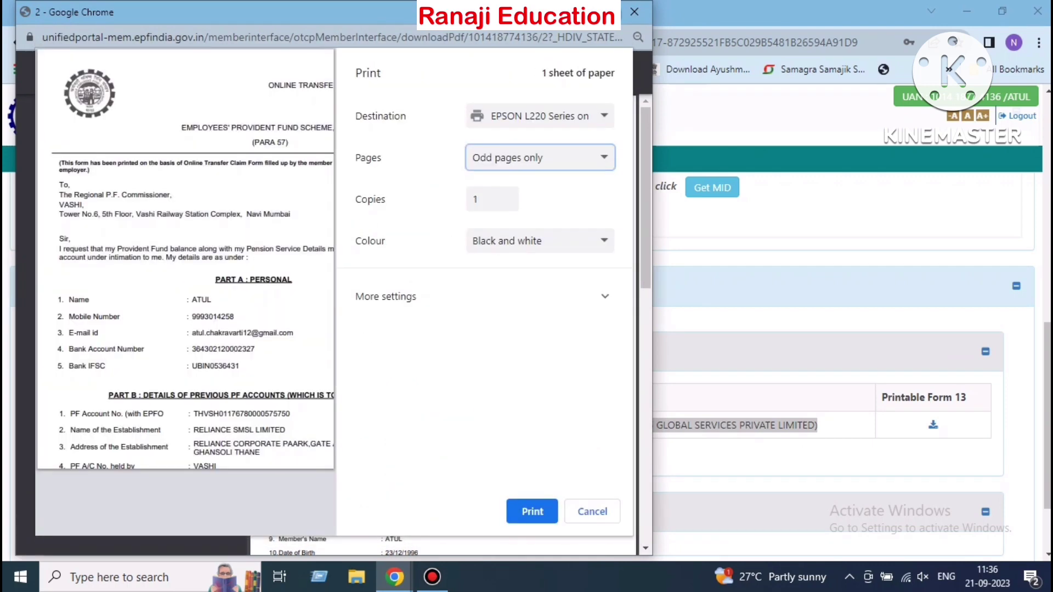
pyautogui.click(386, 296)
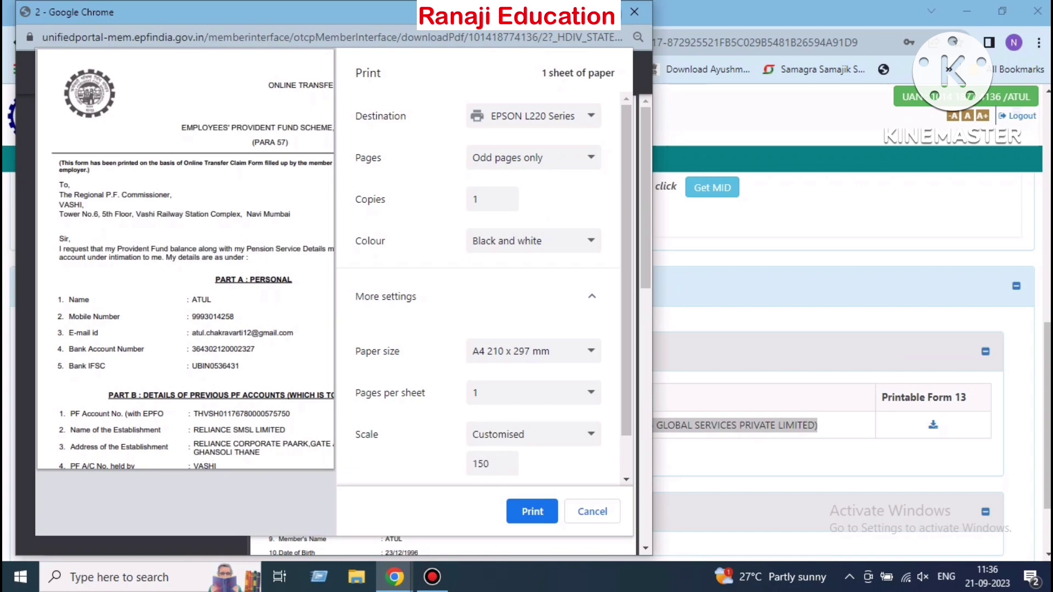
pyautogui.click(541, 158)
pyautogui.click(494, 177)
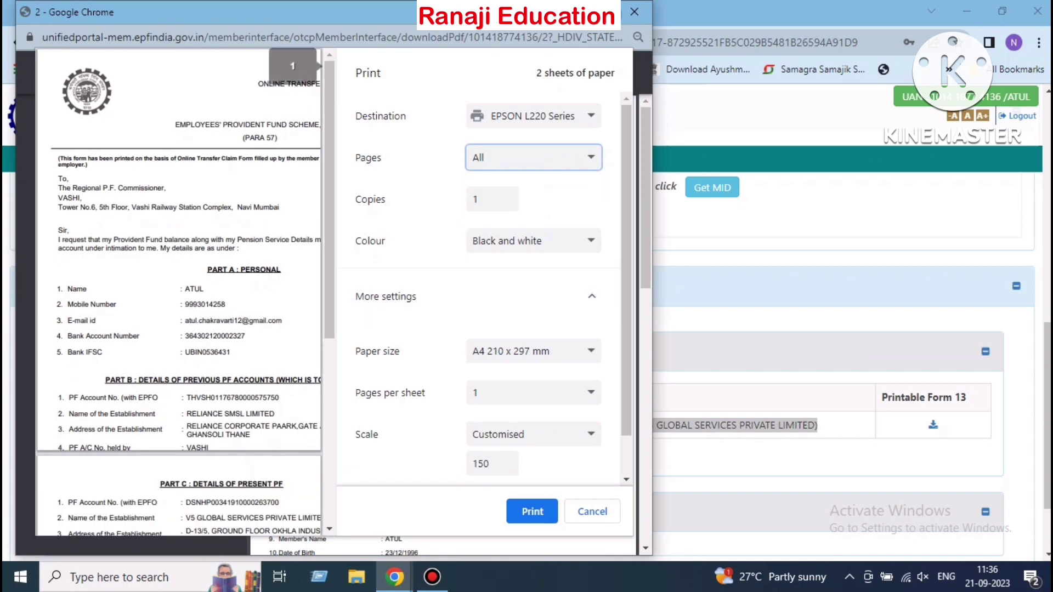
pyautogui.scroll(-1, 485, 283)
pyautogui.doubleClick(481, 419)
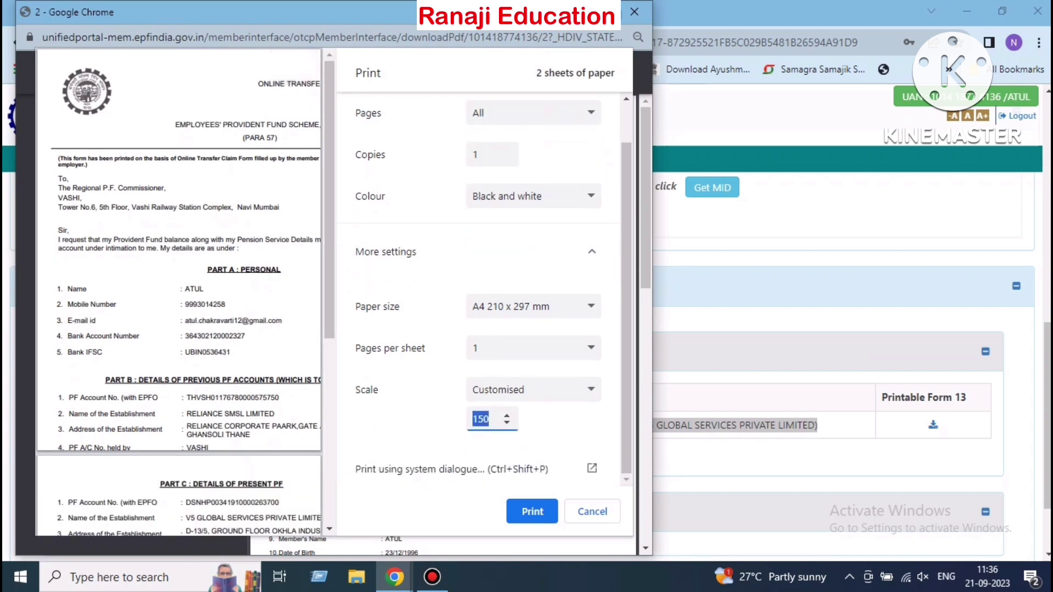
pyautogui.write('1000')
pyautogui.press('BackSpace')
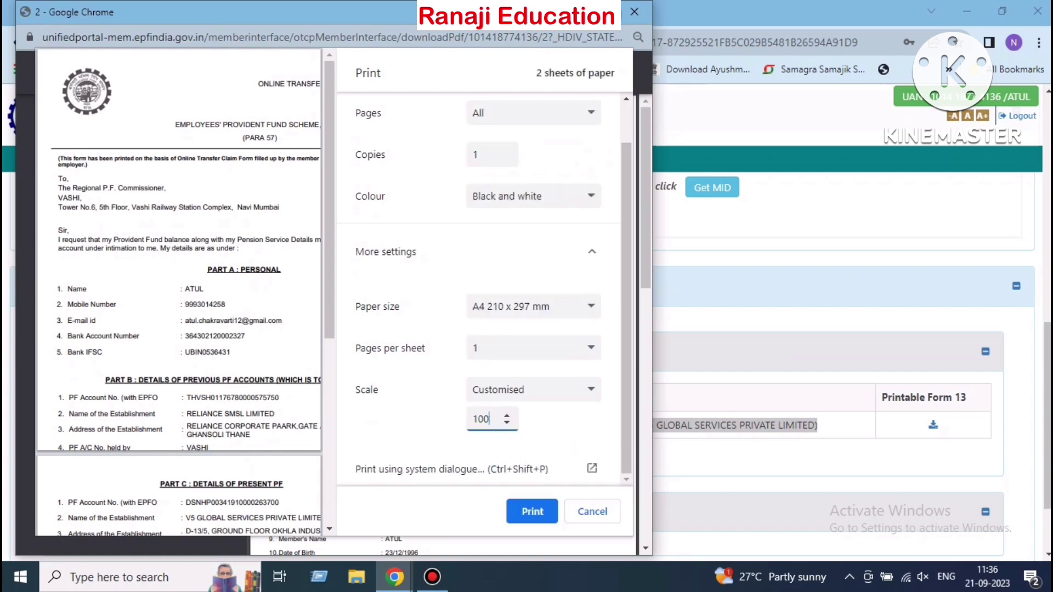
# Step: In the system print dialog, set the EPSON L220 to grayscale at High quality and print
pyautogui.scroll(-5, 178, 285)
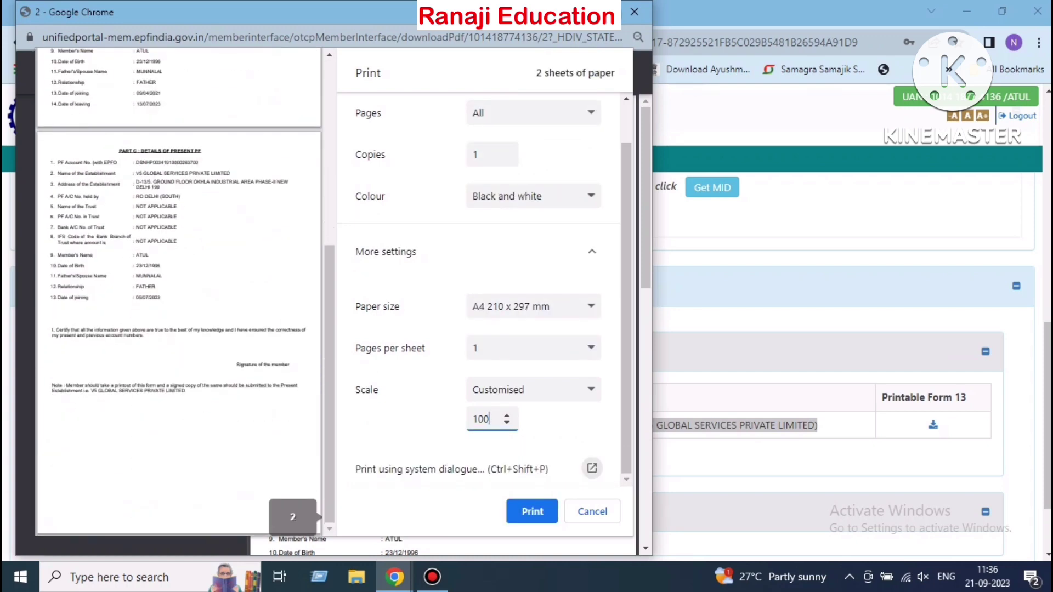
pyautogui.click(592, 468)
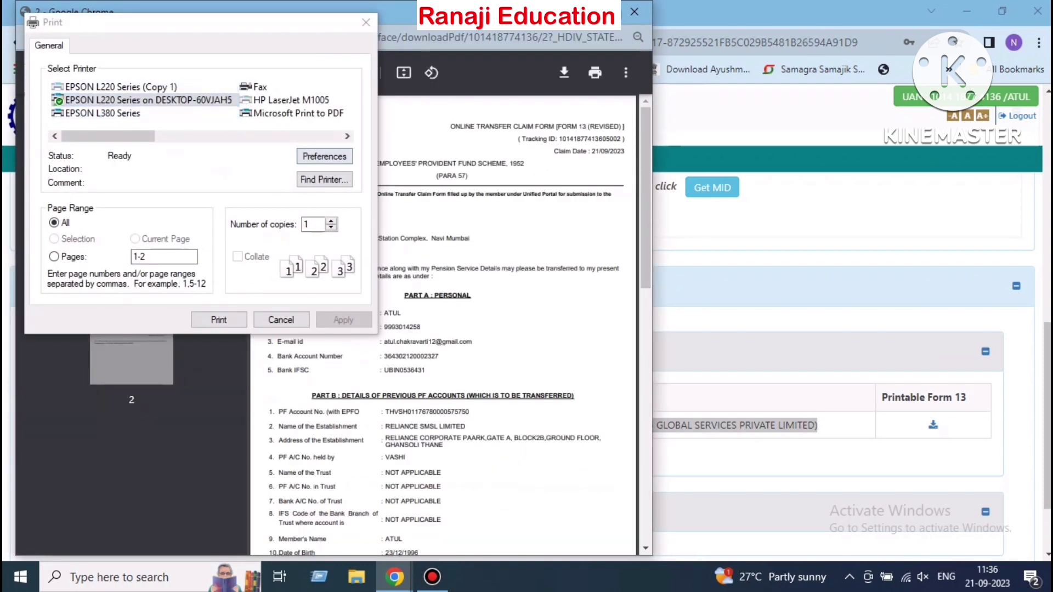
pyautogui.click(324, 157)
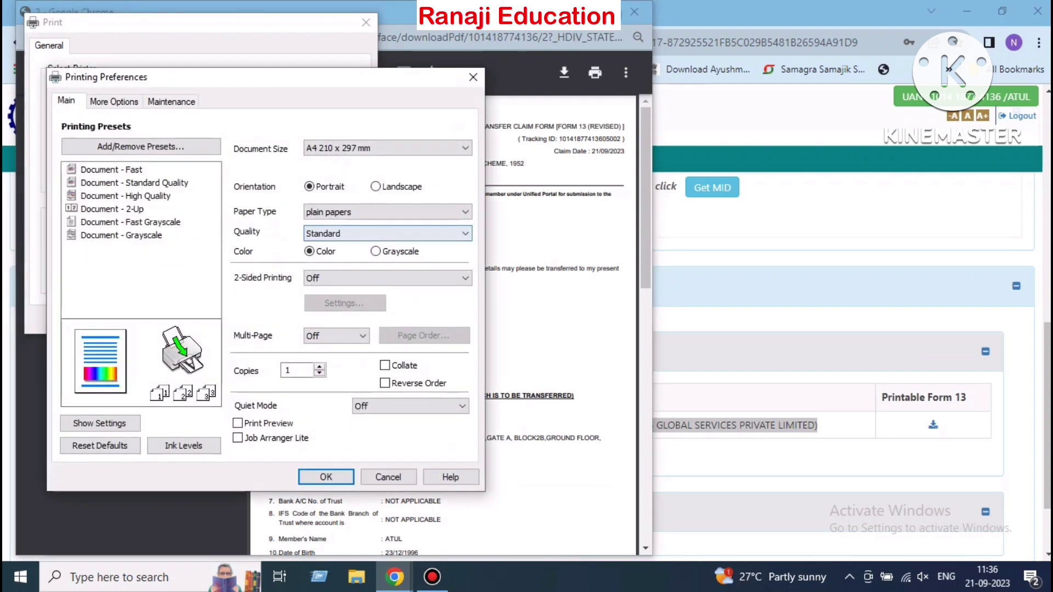
pyautogui.click(375, 251)
pyautogui.click(388, 233)
pyautogui.click(329, 251)
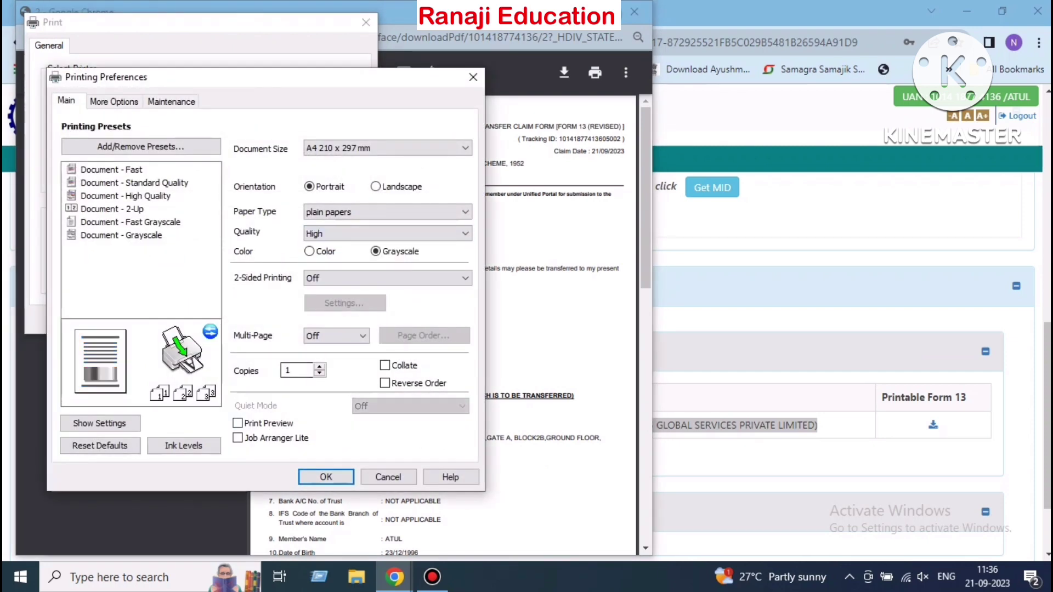
pyautogui.click(326, 477)
pyautogui.click(218, 320)
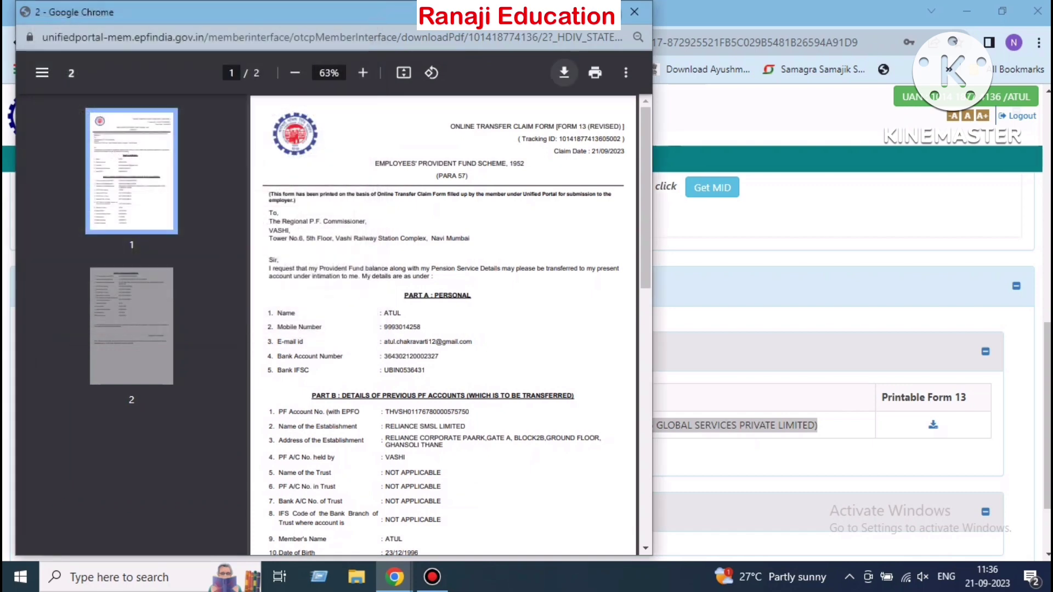
# Step: Close the Form 13 PDF window and print from the Epson preview
pyautogui.click(634, 11)
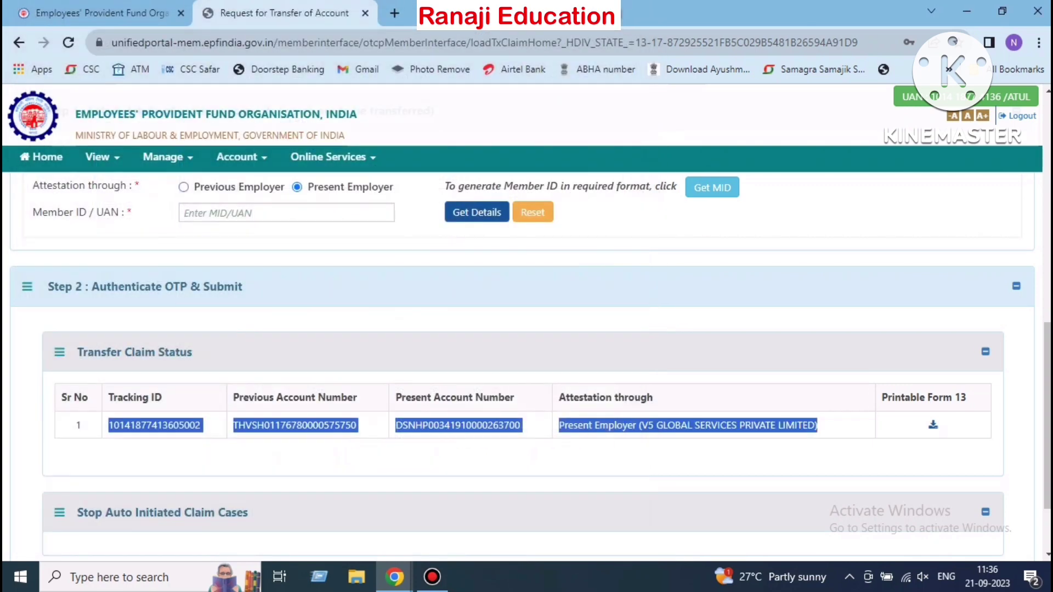
pyautogui.scroll(-2, 527, 330)
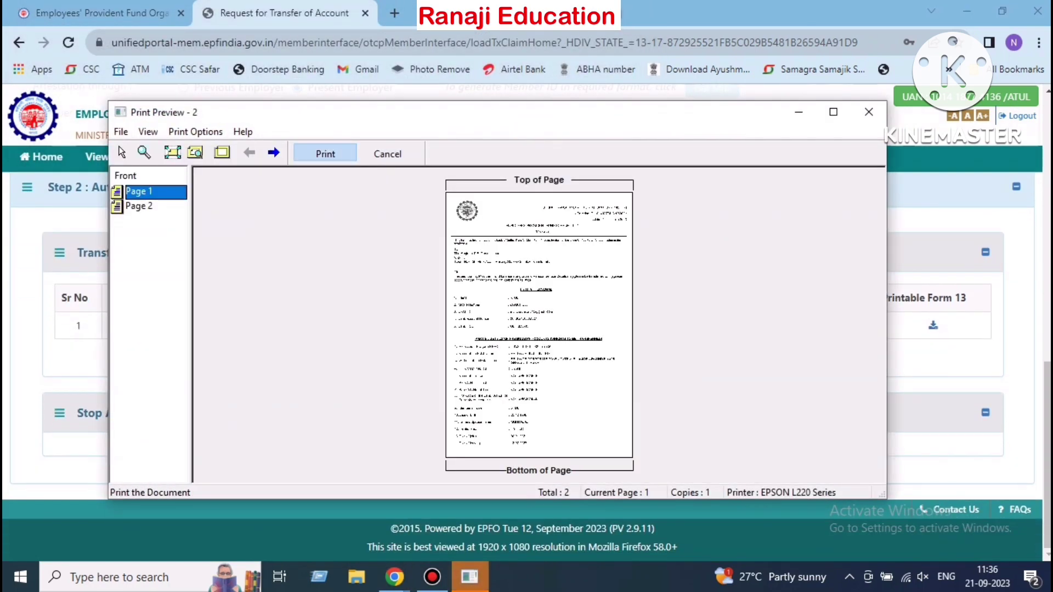
pyautogui.click(325, 153)
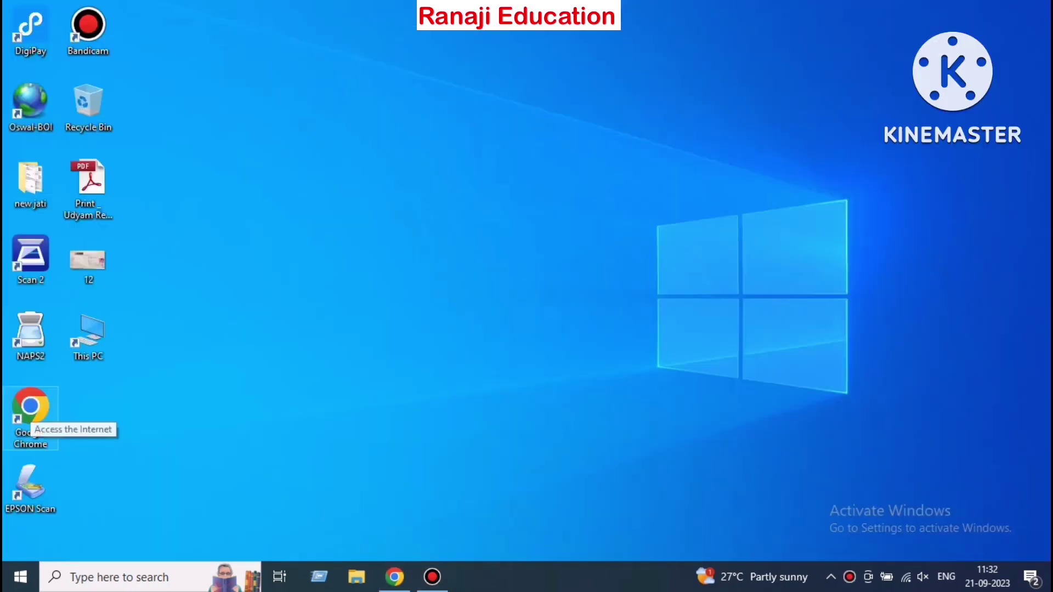
# Step: Launch Chrome maximised, search 'epfo login' and open the official epfindia.gov.in site
pyautogui.doubleClick(30, 417)
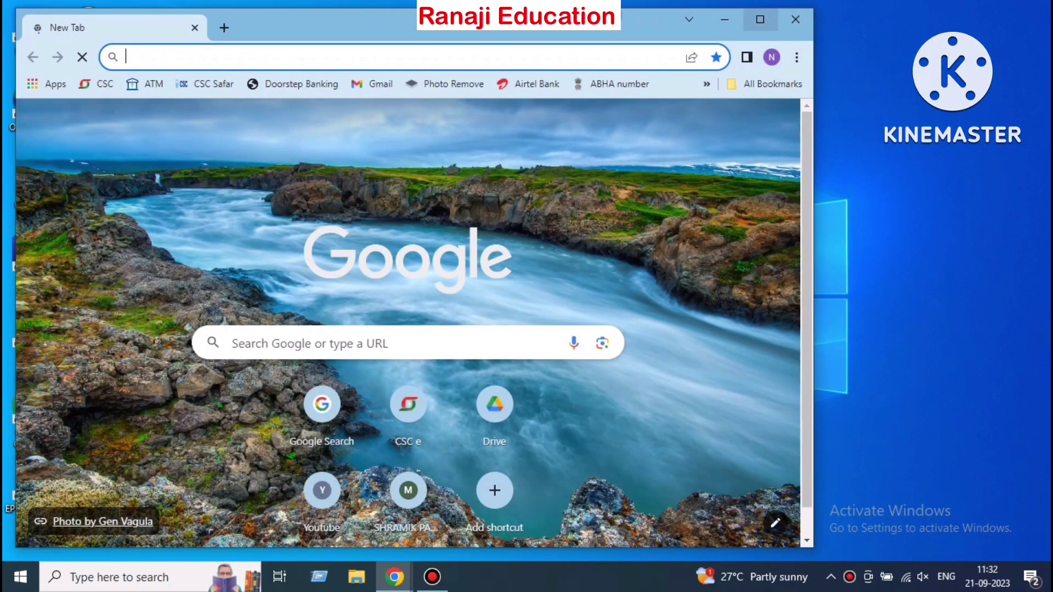
pyautogui.click(760, 18)
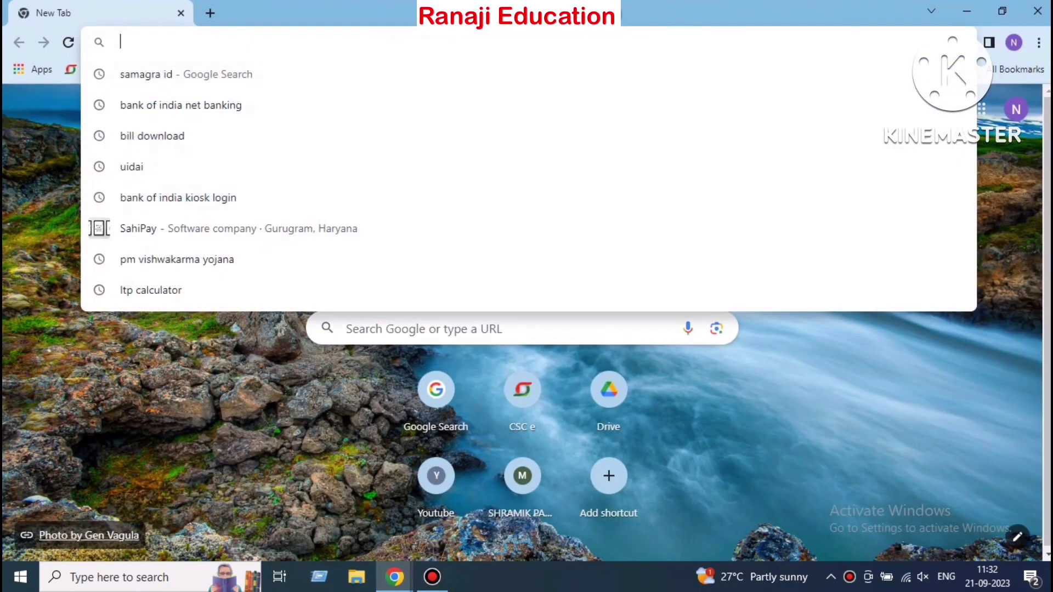
pyautogui.write('epfo login')
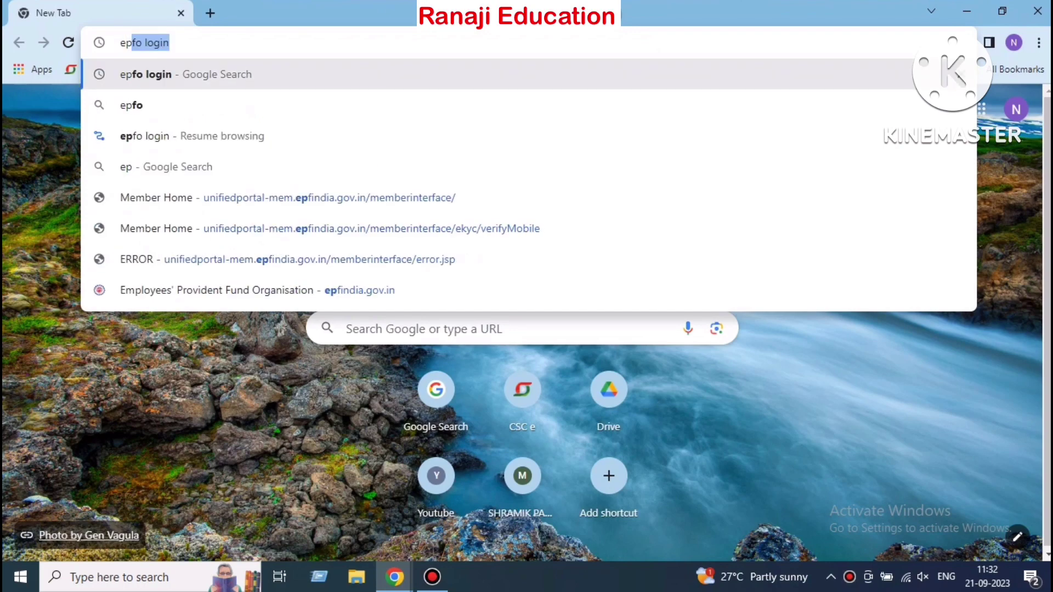
pyautogui.write('f')
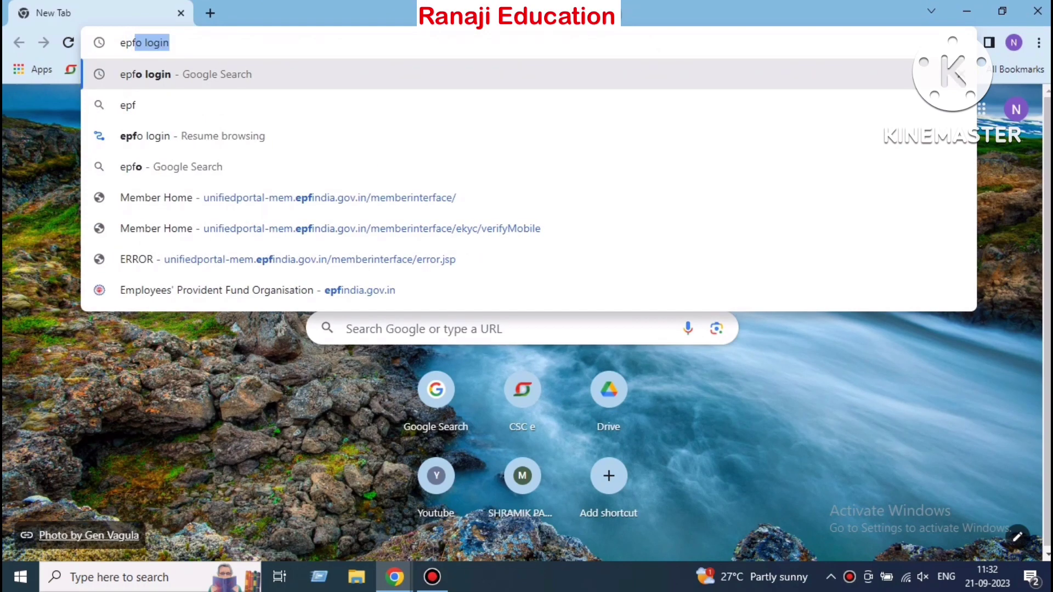
pyautogui.press('Return')
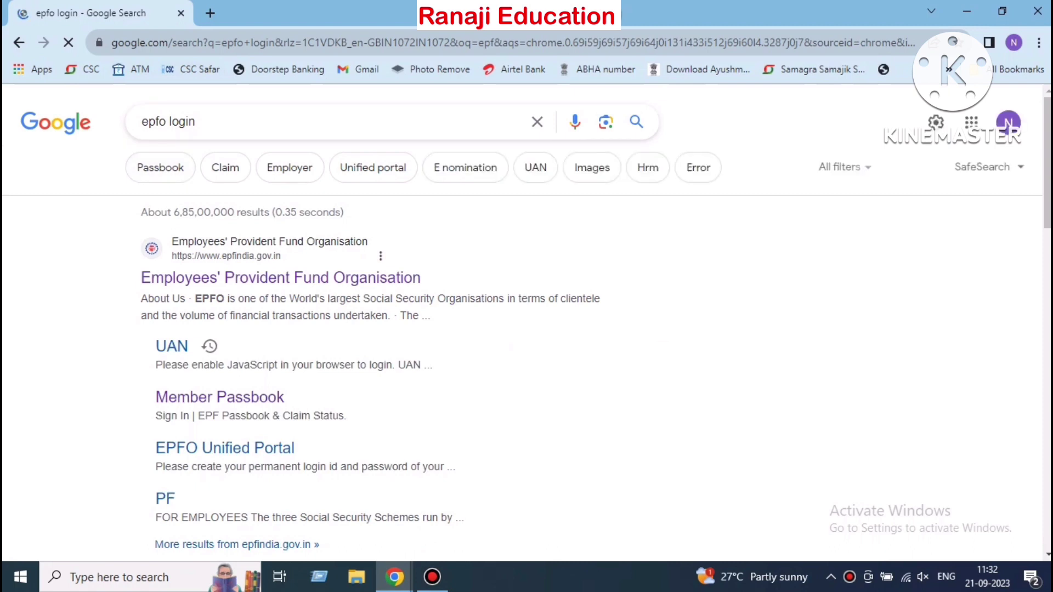
pyautogui.moveTo(144, 277); pyautogui.dragTo(421, 278)
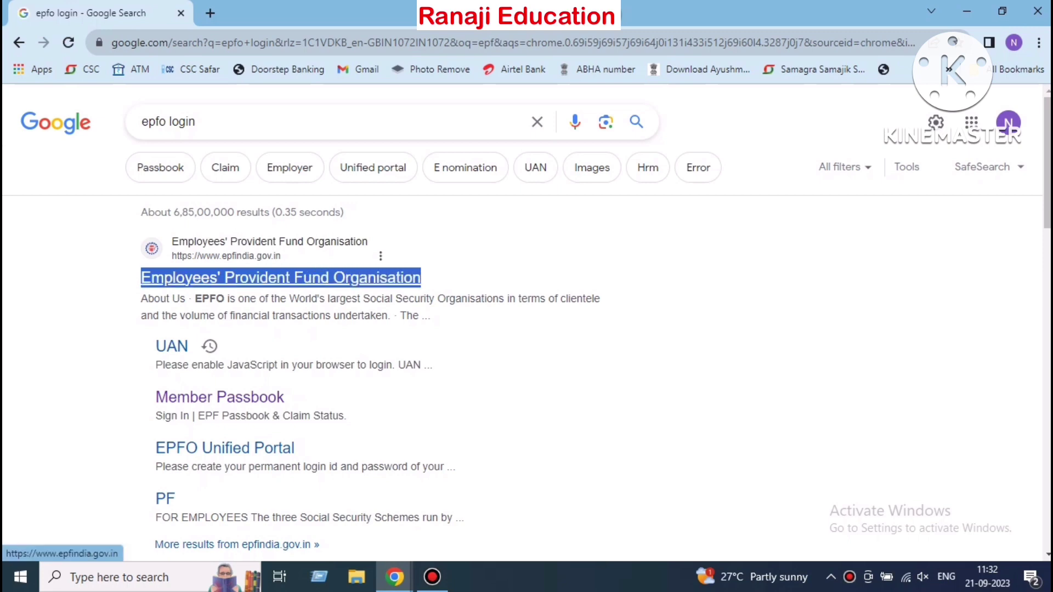
pyautogui.click(406, 277)
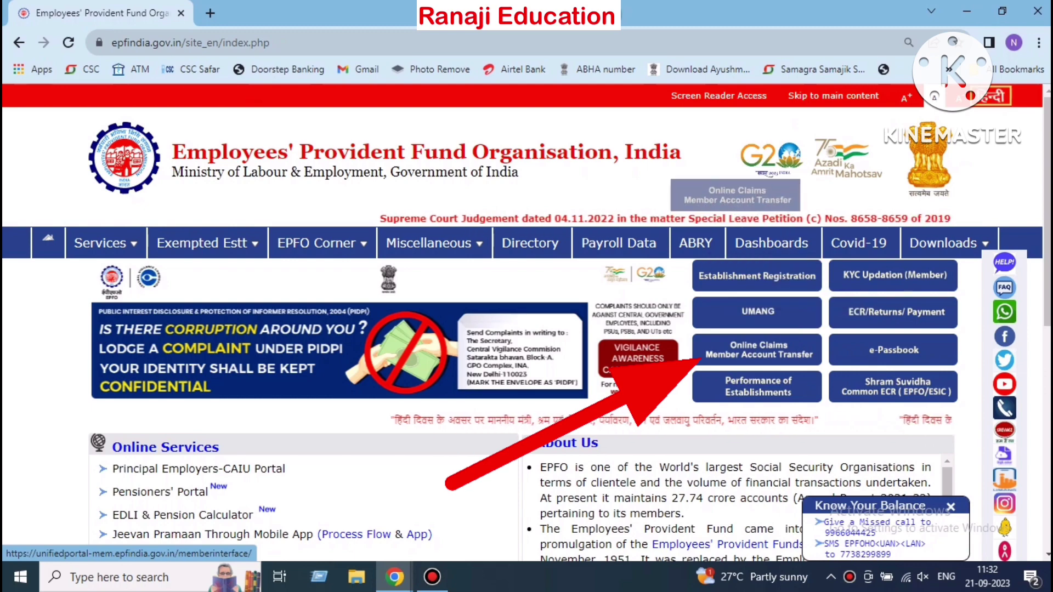
# Step: Open the member login page and sign in with UAN, password and captcha, dismissing the invalid-login error
pyautogui.click(758, 350)
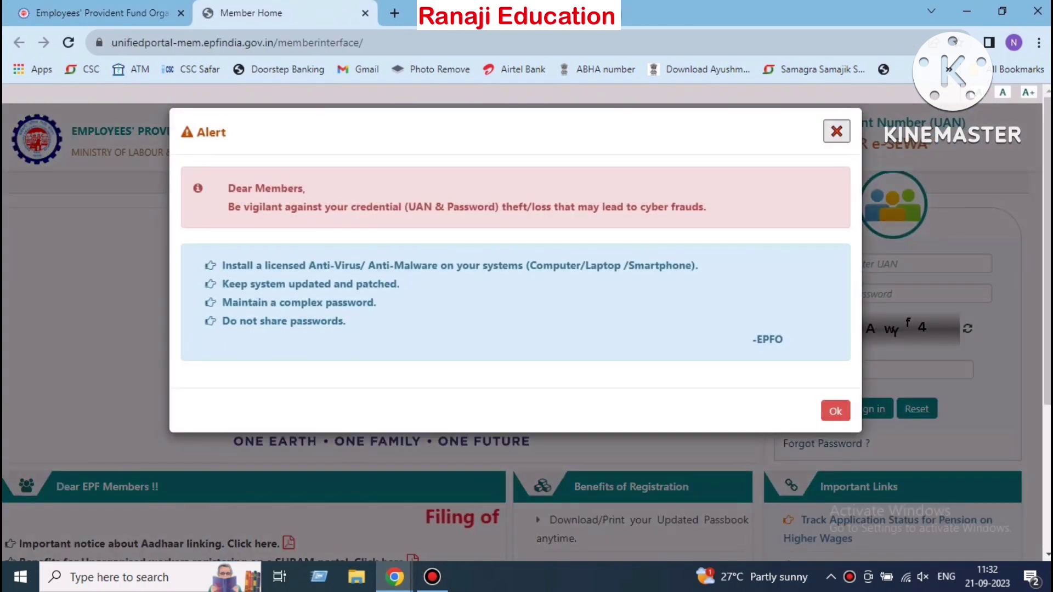
pyautogui.click(837, 130)
pyautogui.click(927, 264)
pyautogui.write('1')
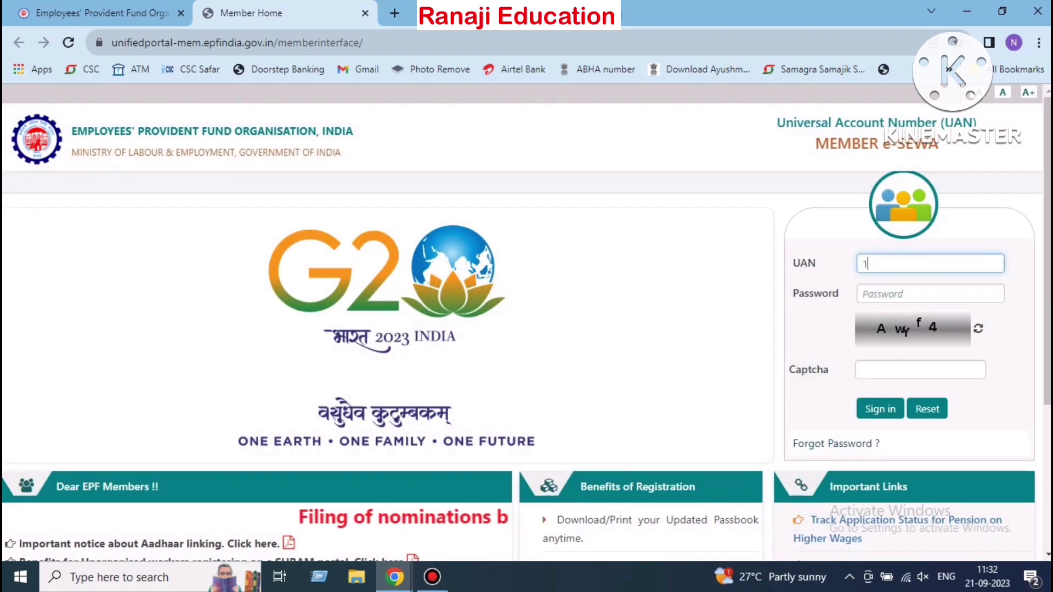
pyautogui.write('014')
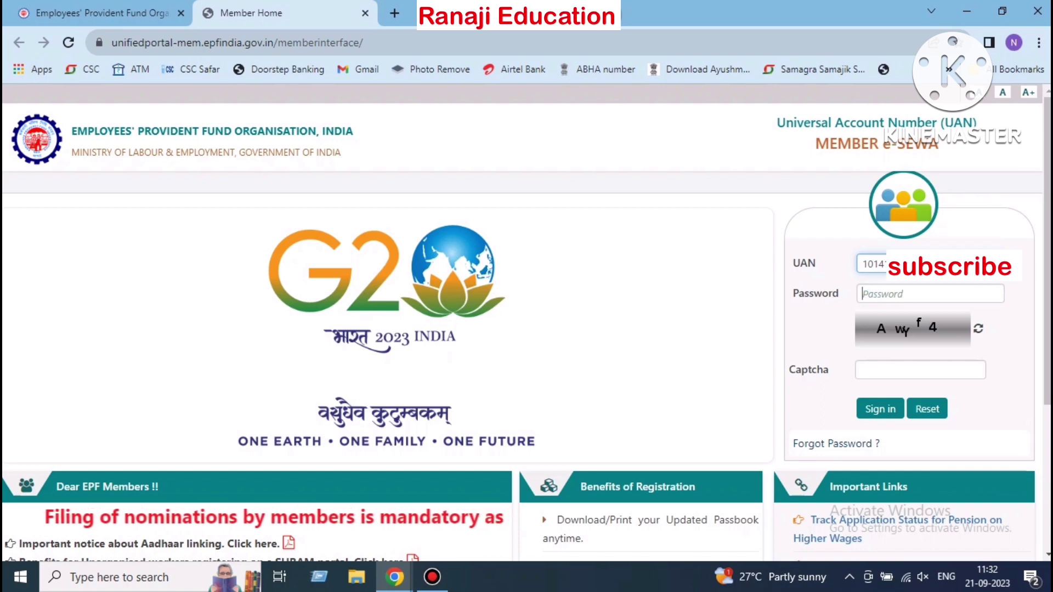
pyautogui.write('•')
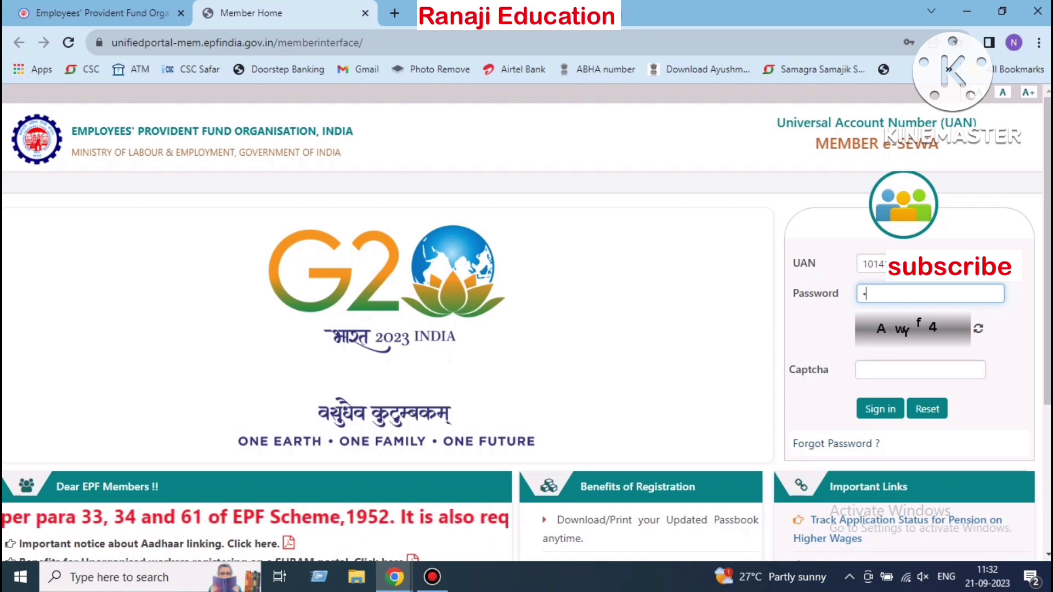
pyautogui.write('••')
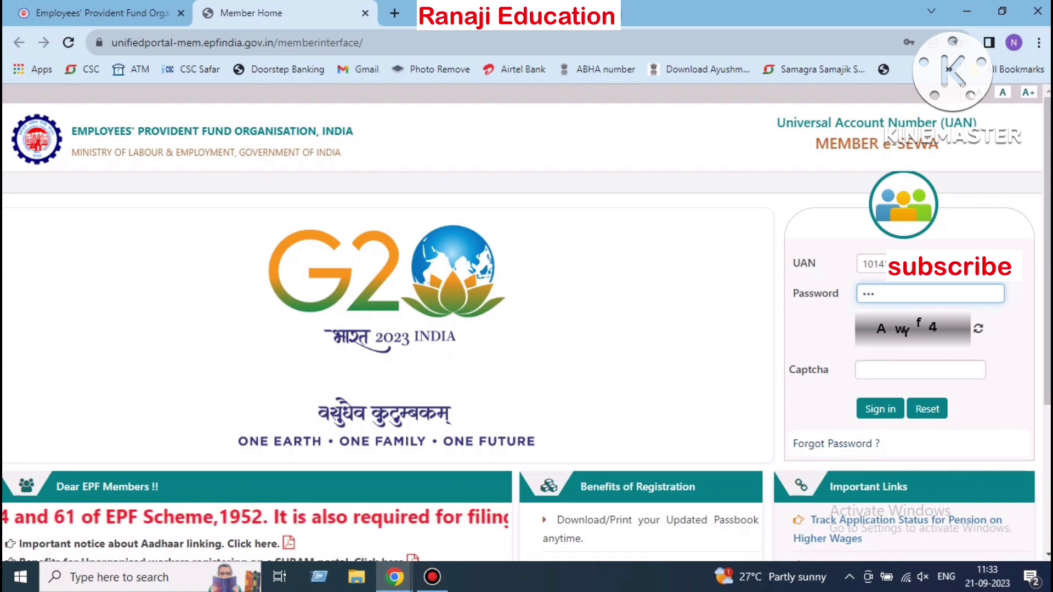
pyautogui.write('•••')
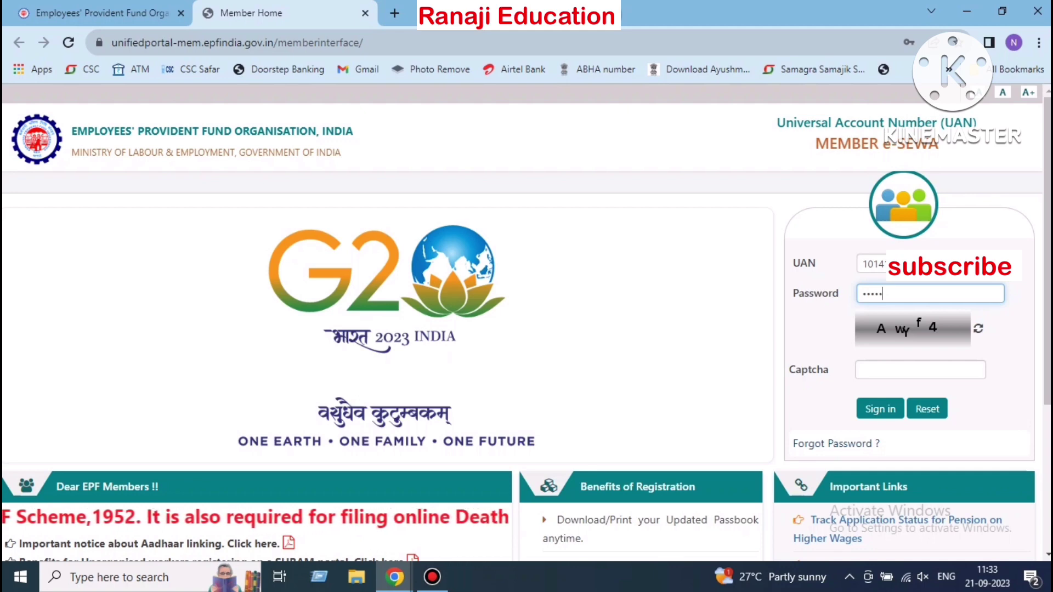
pyautogui.write('••••')
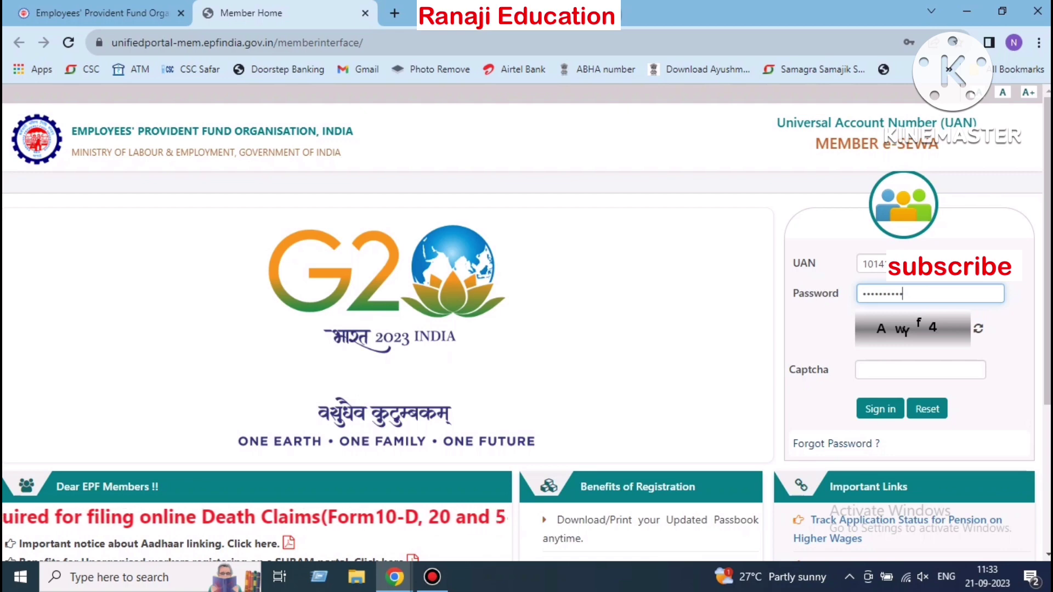
pyautogui.write('•••')
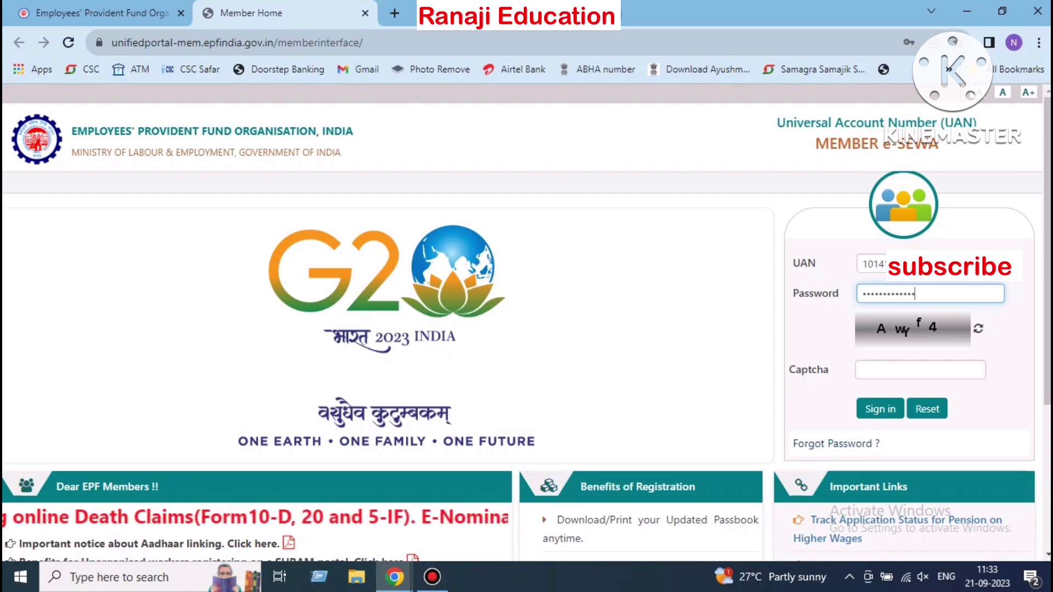
pyautogui.click(920, 370)
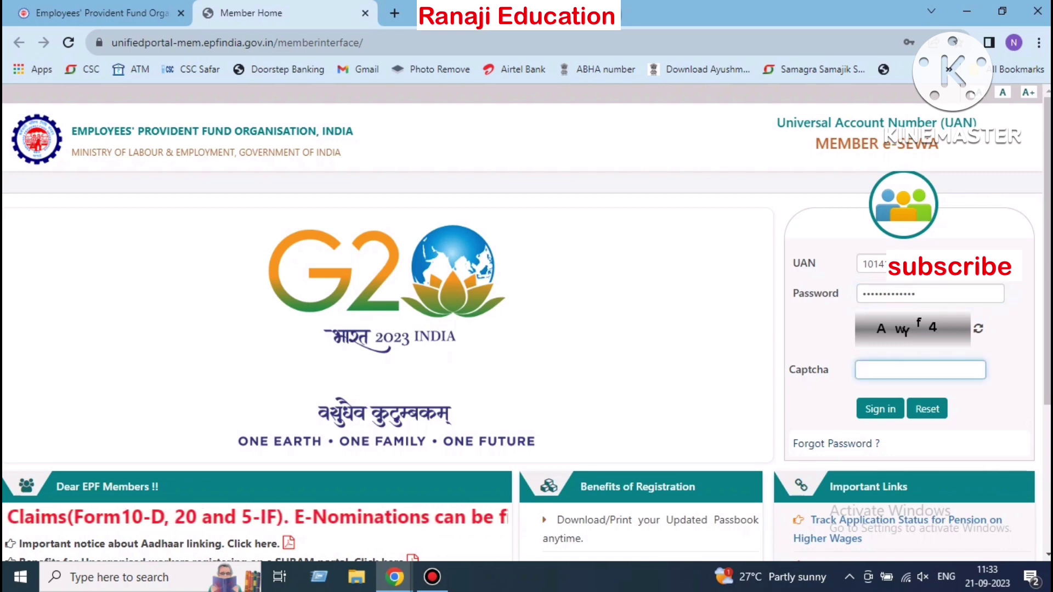
pyautogui.write('A')
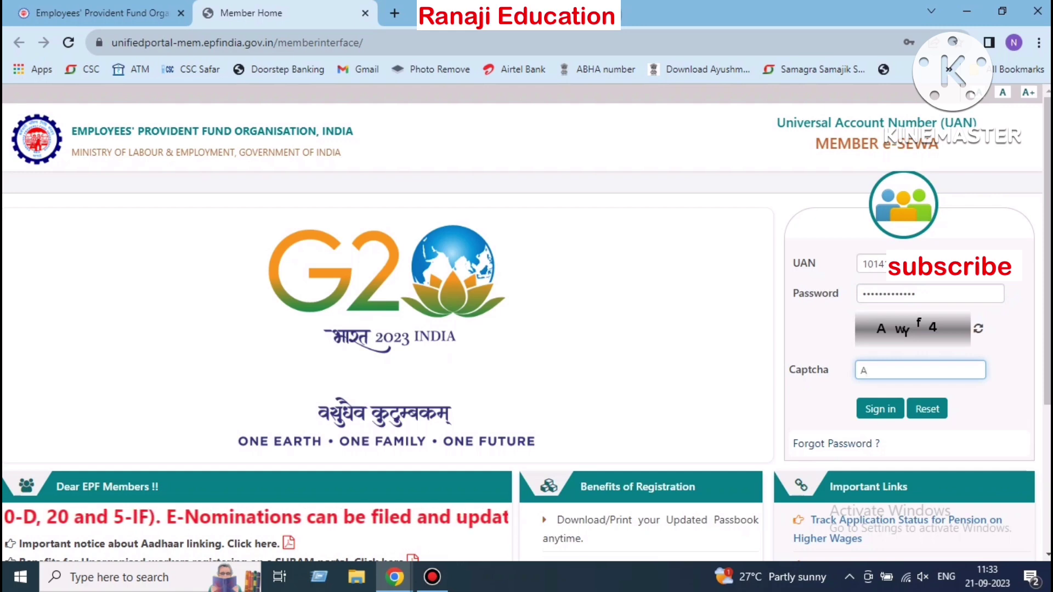
pyautogui.write('wY')
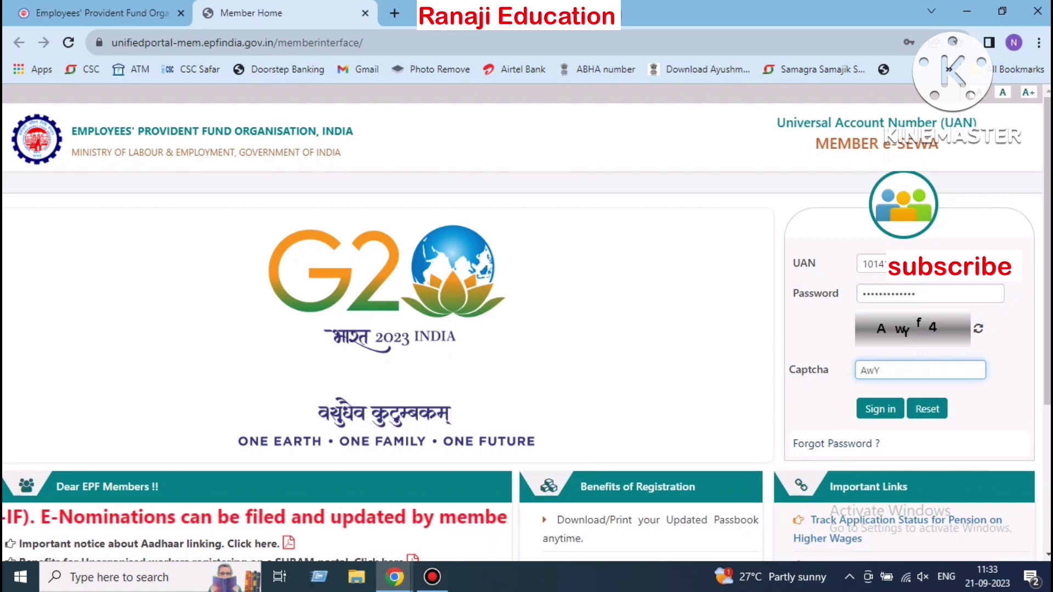
pyautogui.write('f4')
pyautogui.click(881, 409)
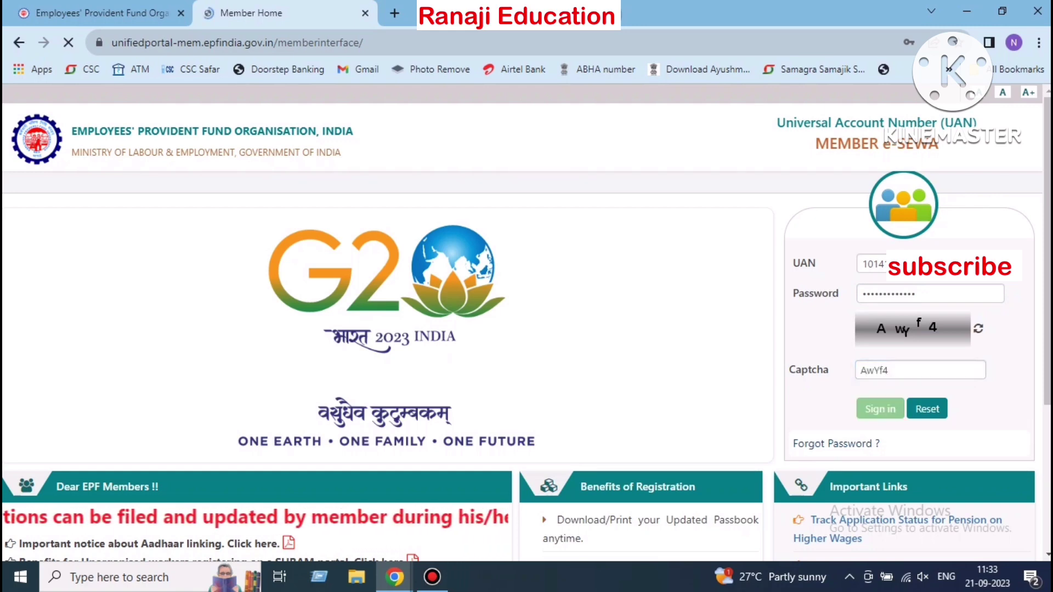
pyautogui.click(836, 398)
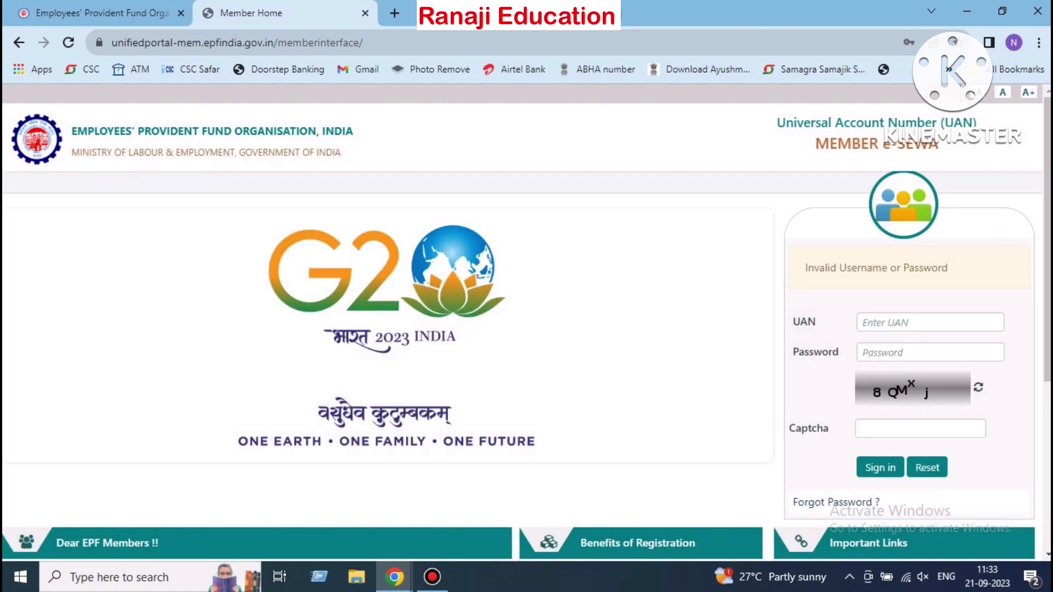
# Step: Re-enter the credentials with the new captcha and sign in again
pyautogui.write('1014')
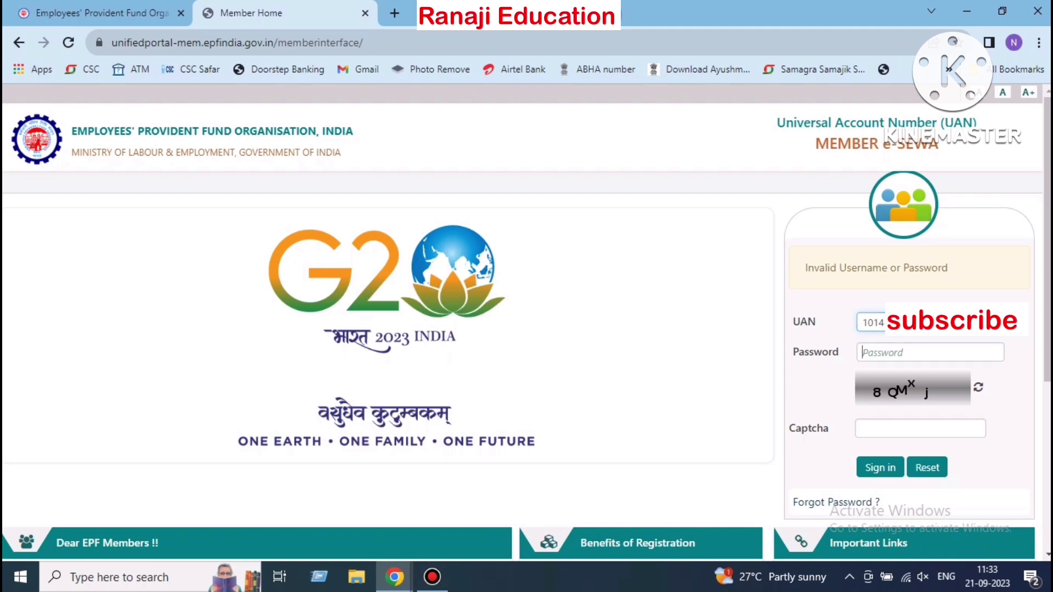
pyautogui.write('a••••')
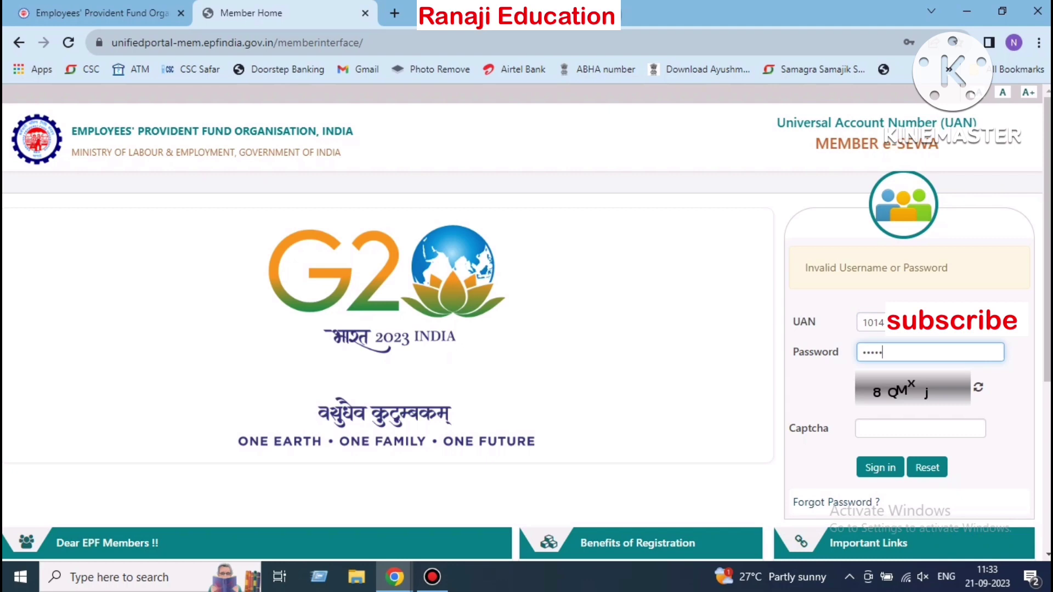
pyautogui.write('•••••••••')
pyautogui.click(921, 428)
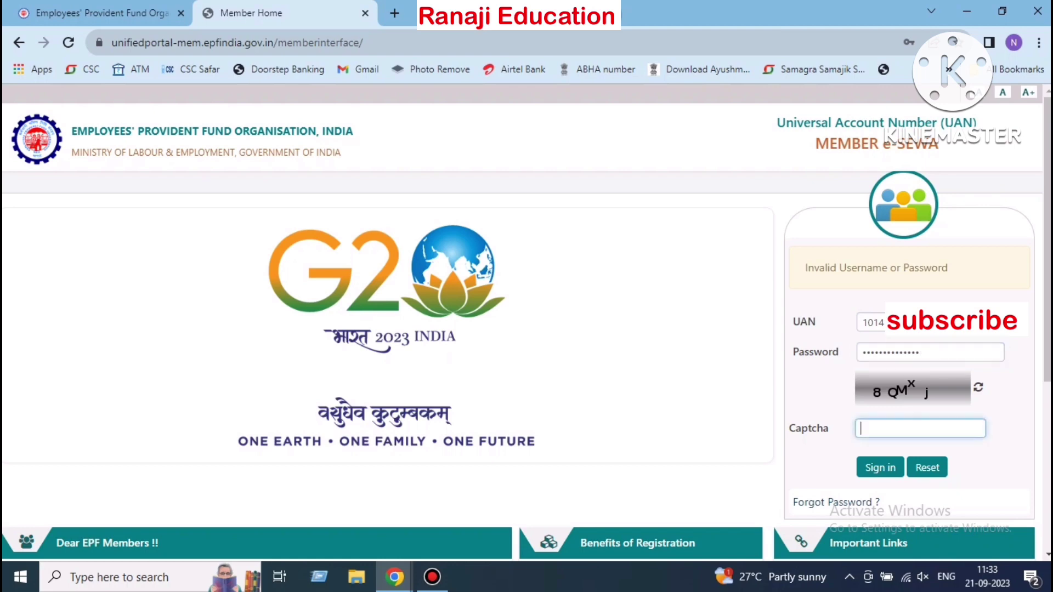
pyautogui.write('8QMxj')
pyautogui.press('Return')
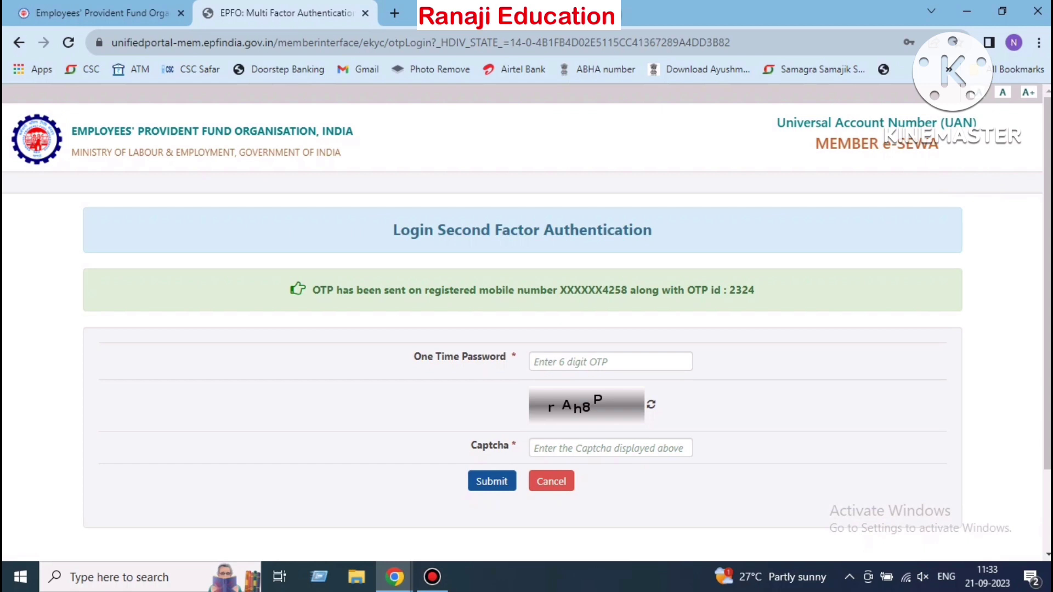
# Step: Pass the second-factor check by entering the six-digit OTP and captcha and submitting
pyautogui.click(610, 361)
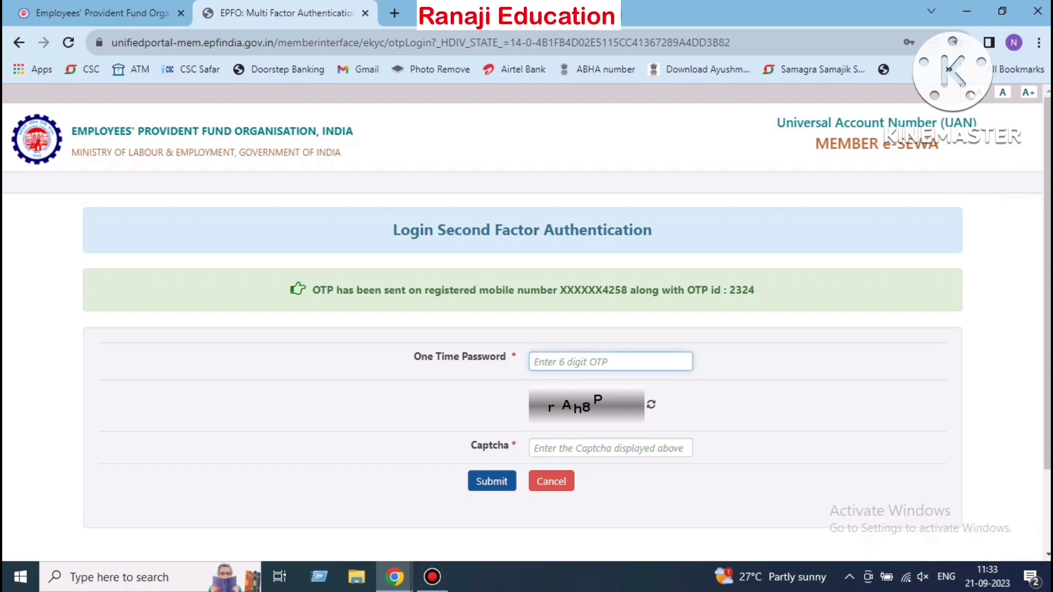
pyautogui.click(611, 448)
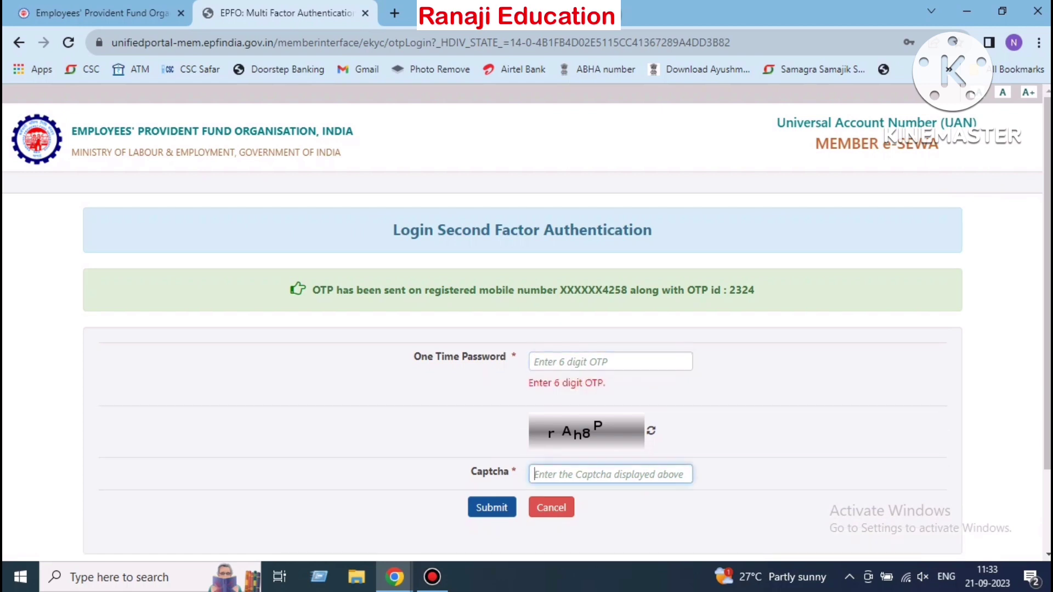
pyautogui.write('r')
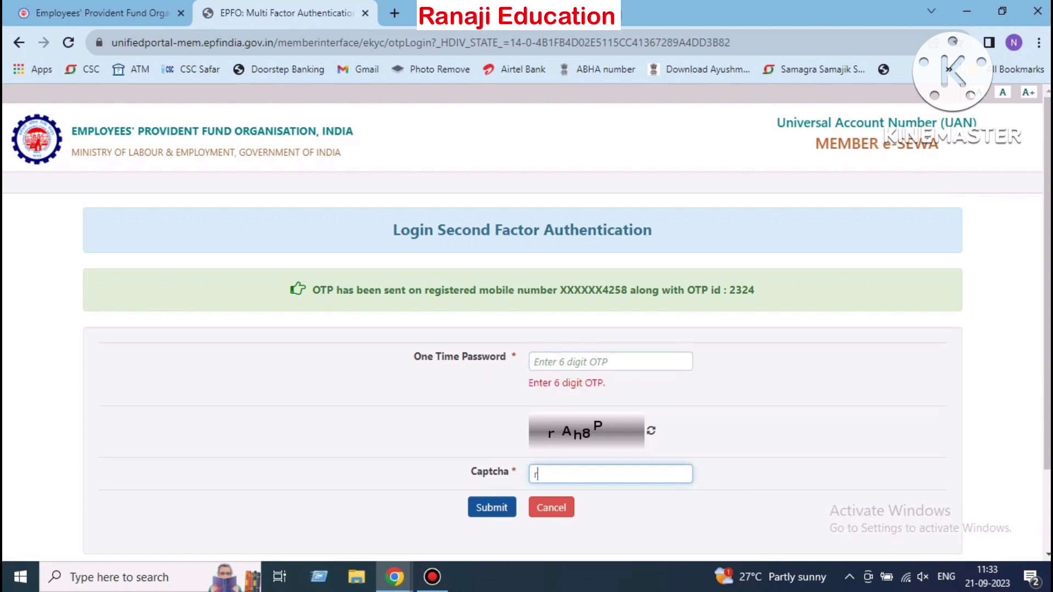
pyautogui.write('A')
pyautogui.write('h5')
pyautogui.write('8')
pyautogui.click(611, 361)
pyautogui.write('••')
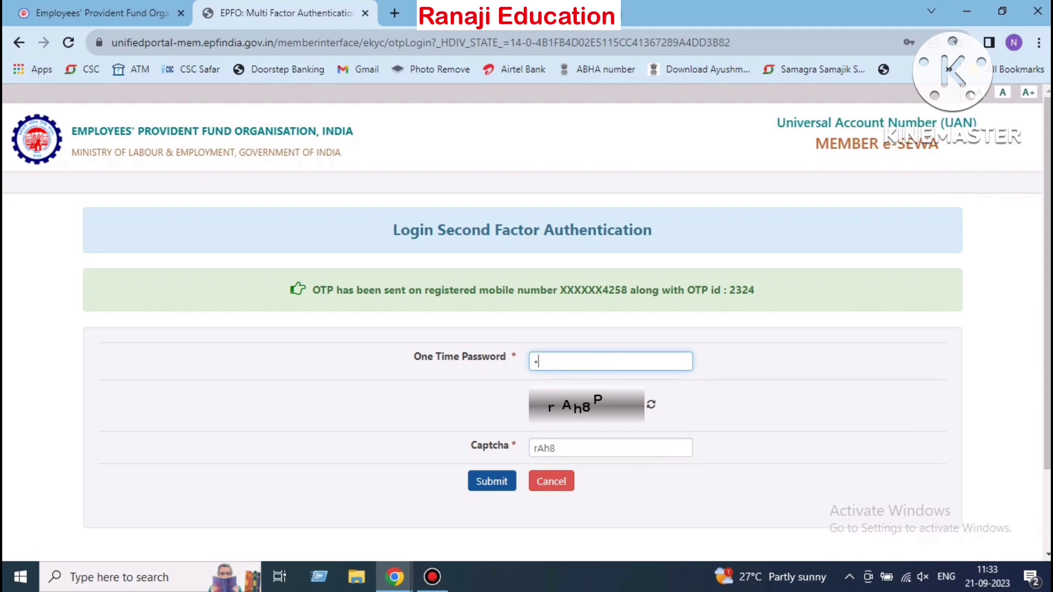
pyautogui.write('••••')
pyautogui.click(611, 448)
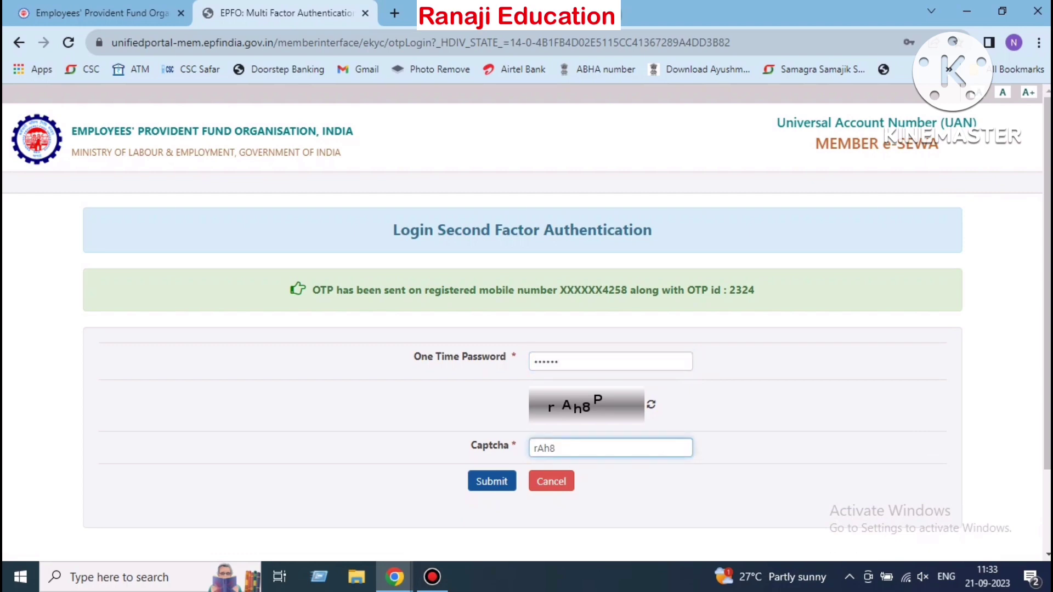
pyautogui.write('P')
pyautogui.press('Return')
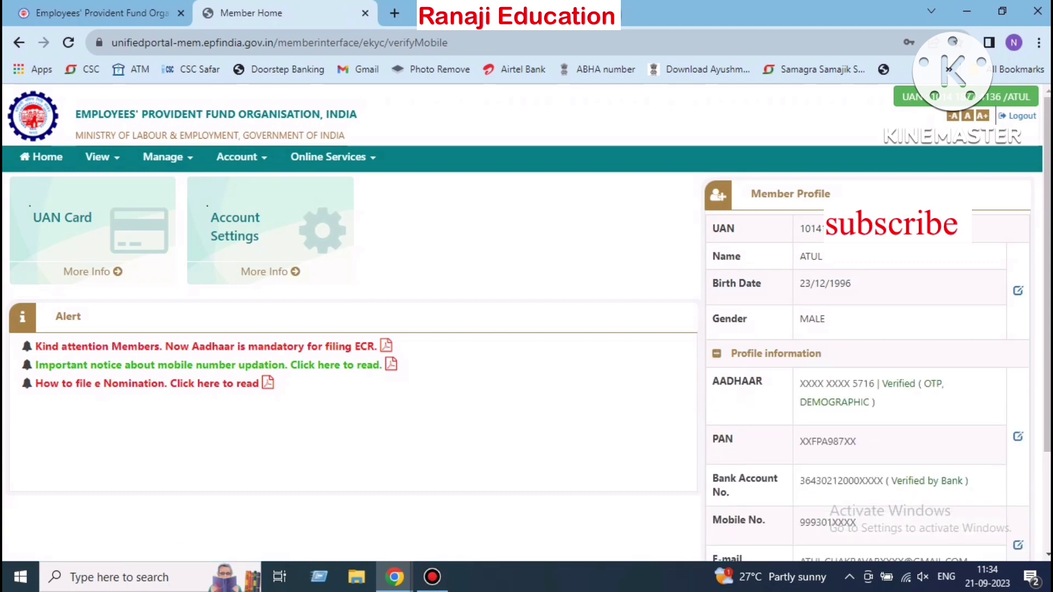
# Step: Open View > Service History to review the member's three establishments
pyautogui.click(102, 157)
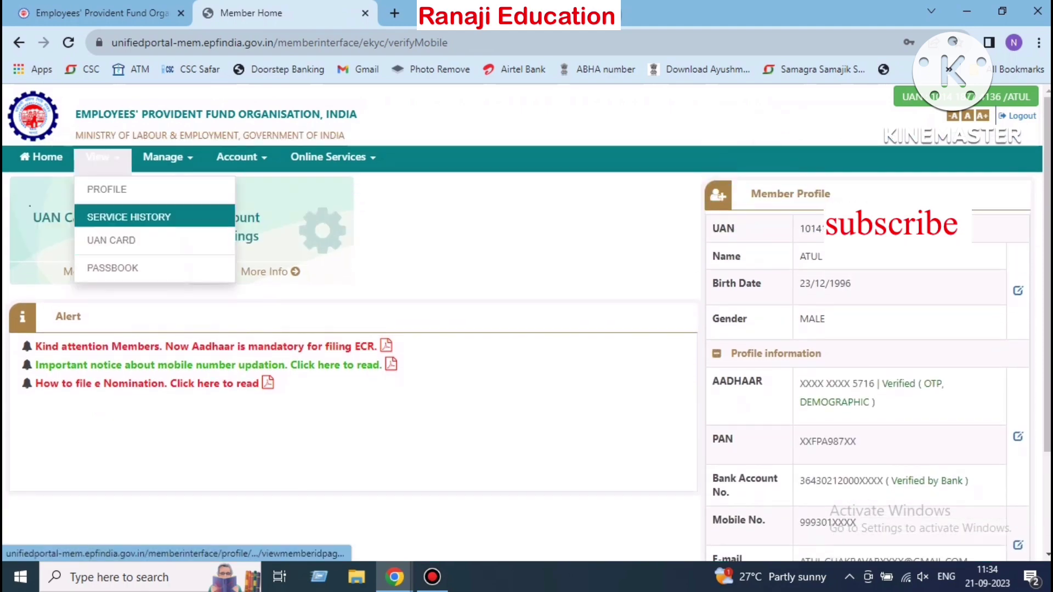
pyautogui.click(129, 217)
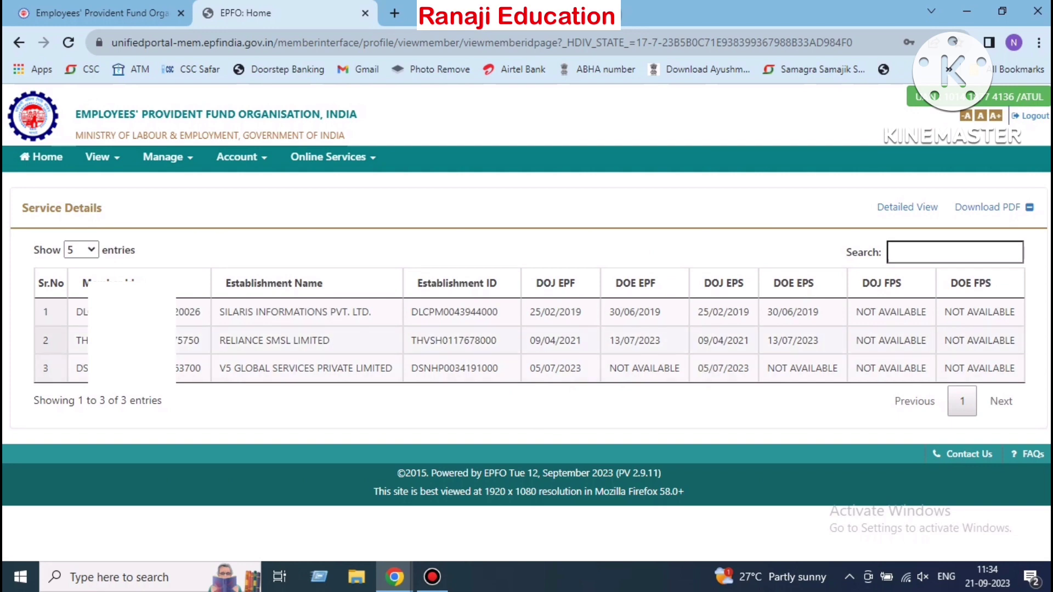
pyautogui.moveTo(333, 158)
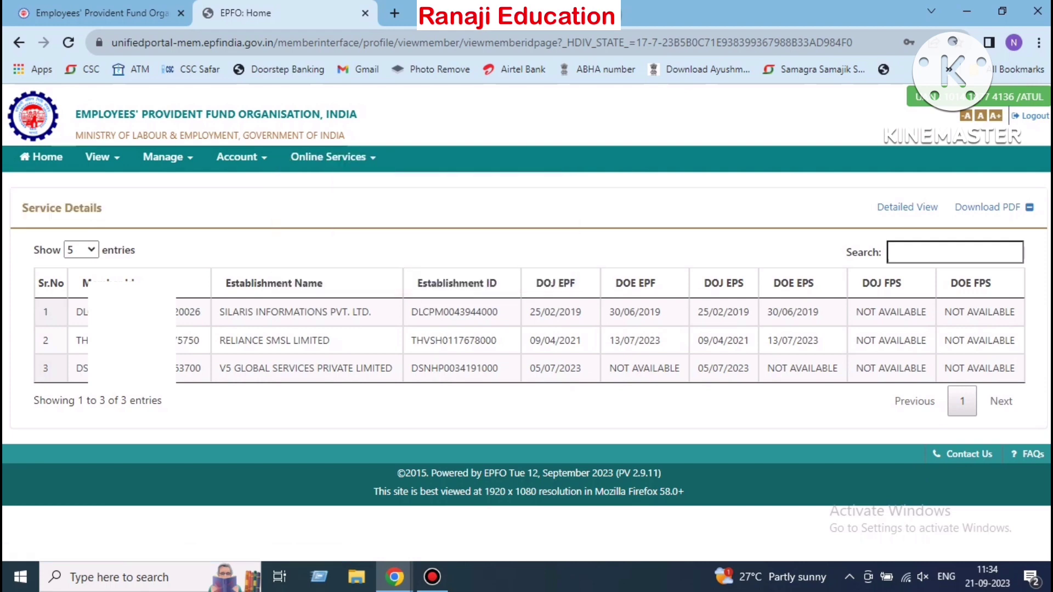
pyautogui.moveTo(299, 216); pyautogui.dragTo(342, 214)
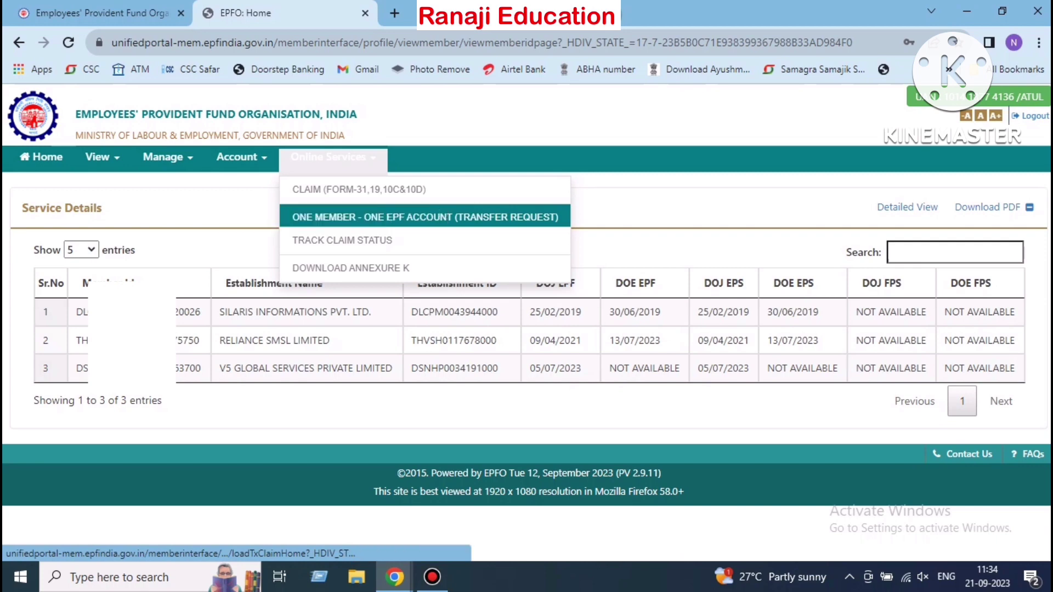
pyautogui.moveTo(273, 216); pyautogui.dragTo(311, 217)
pyautogui.click(264, 217)
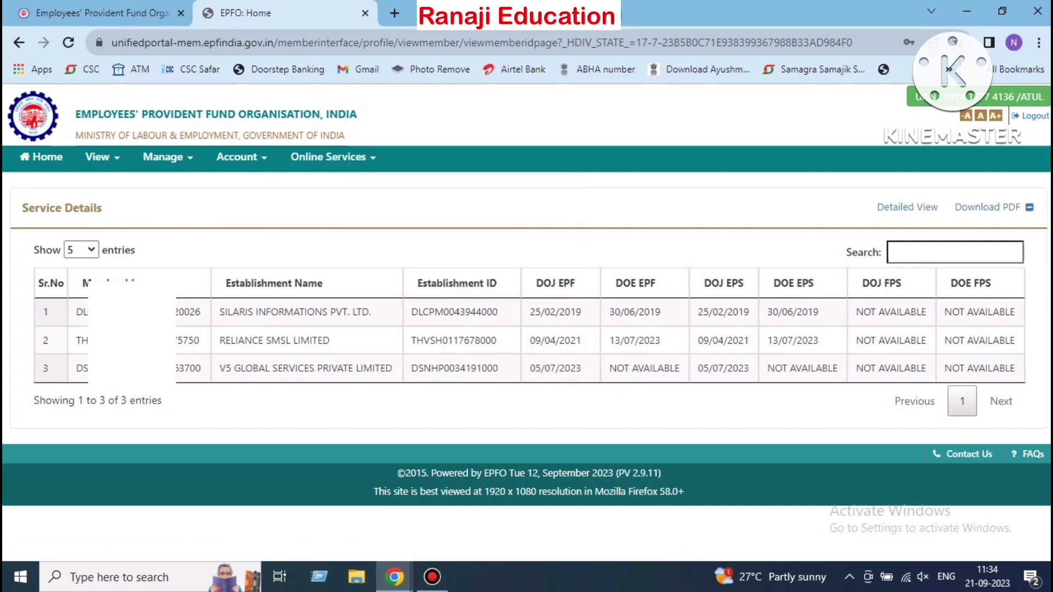
# Step: Open the transfer request page, recheck Service History, then return to One Member – One EPF Account
pyautogui.moveTo(333, 158)
pyautogui.click(425, 218)
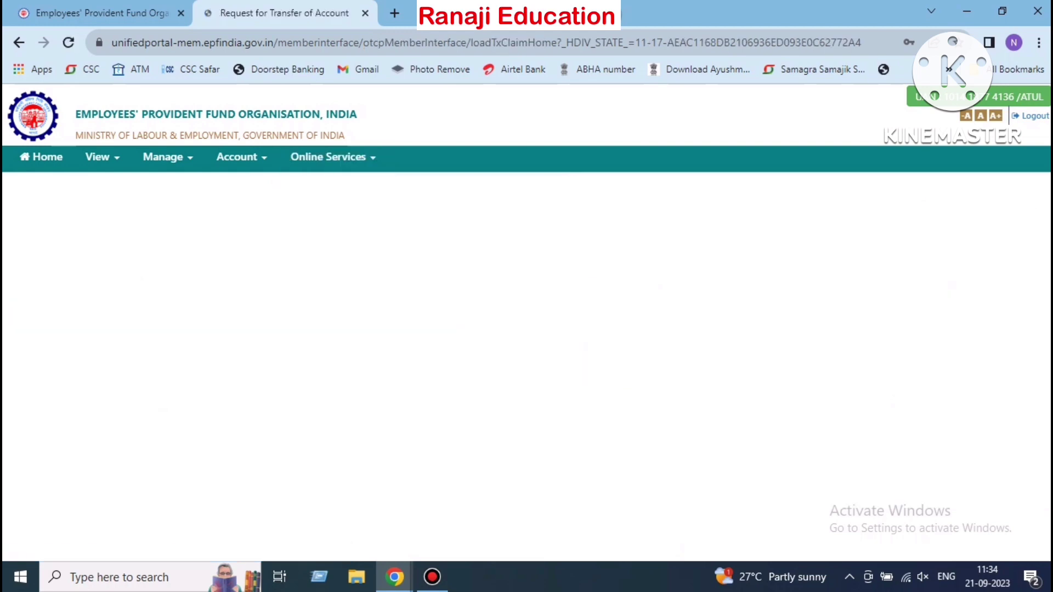
pyautogui.scroll(-1, 425, 217)
pyautogui.scroll(-5, 527, 351)
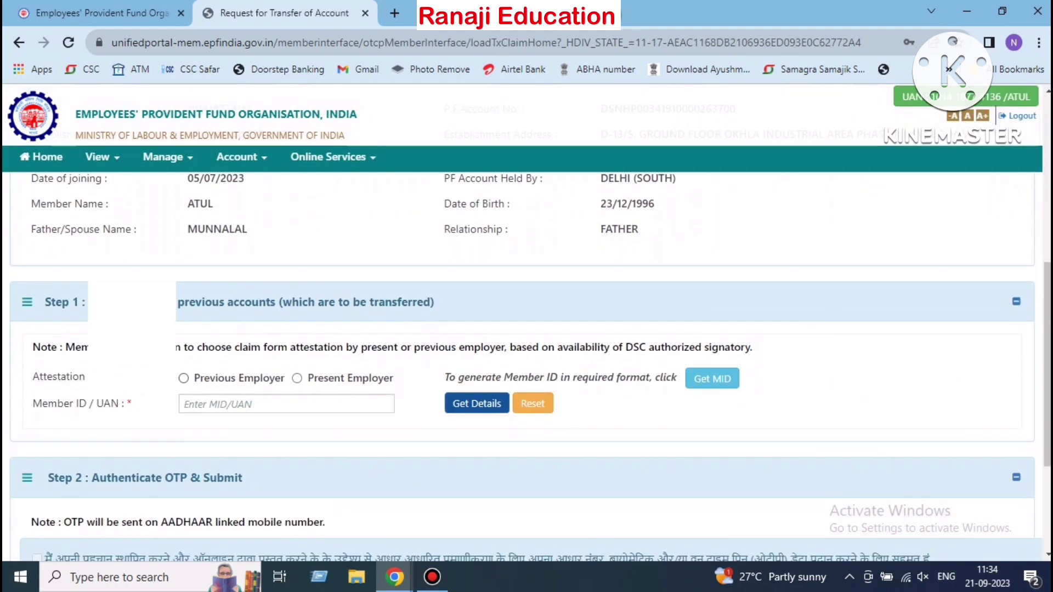
pyautogui.moveTo(102, 157)
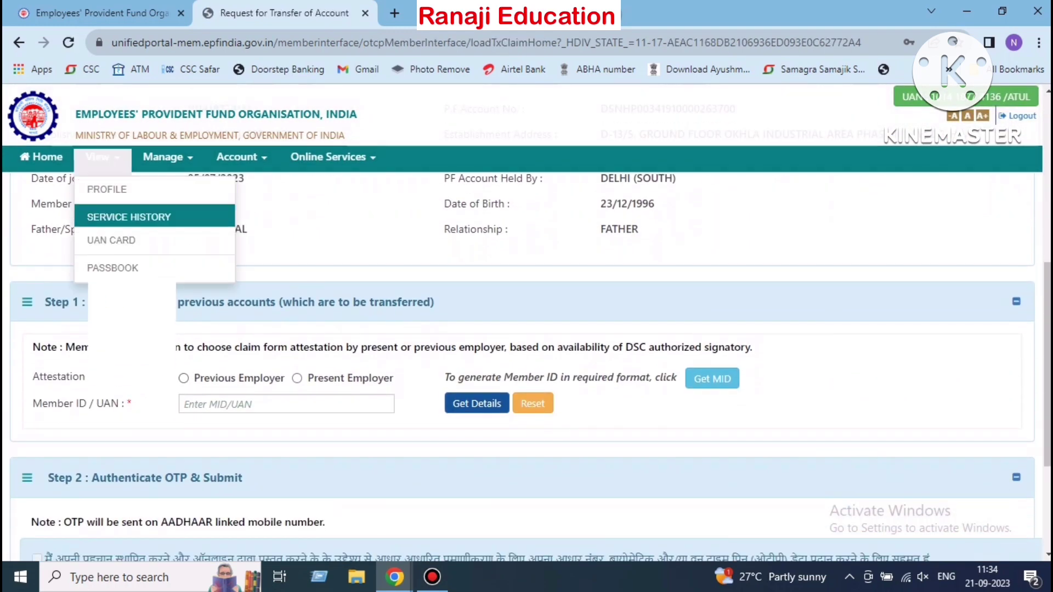
pyautogui.click(126, 216)
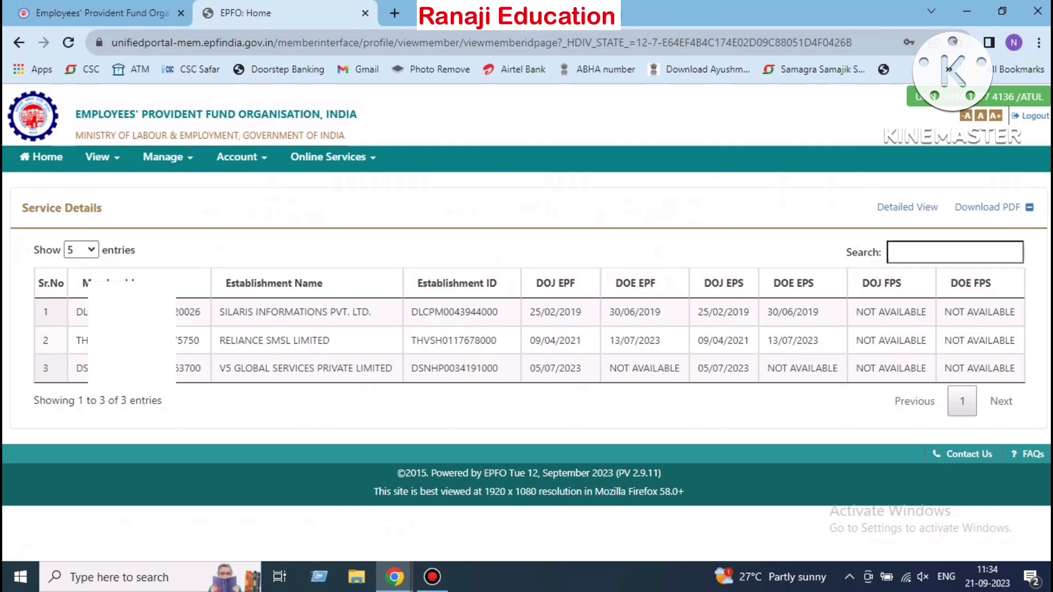
pyautogui.click(332, 157)
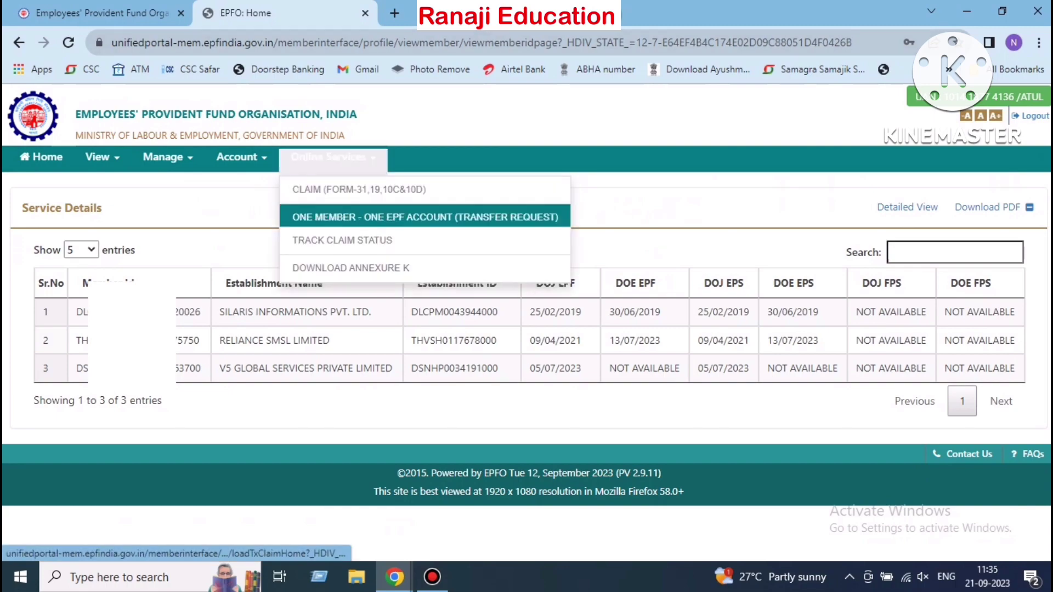
pyautogui.click(425, 217)
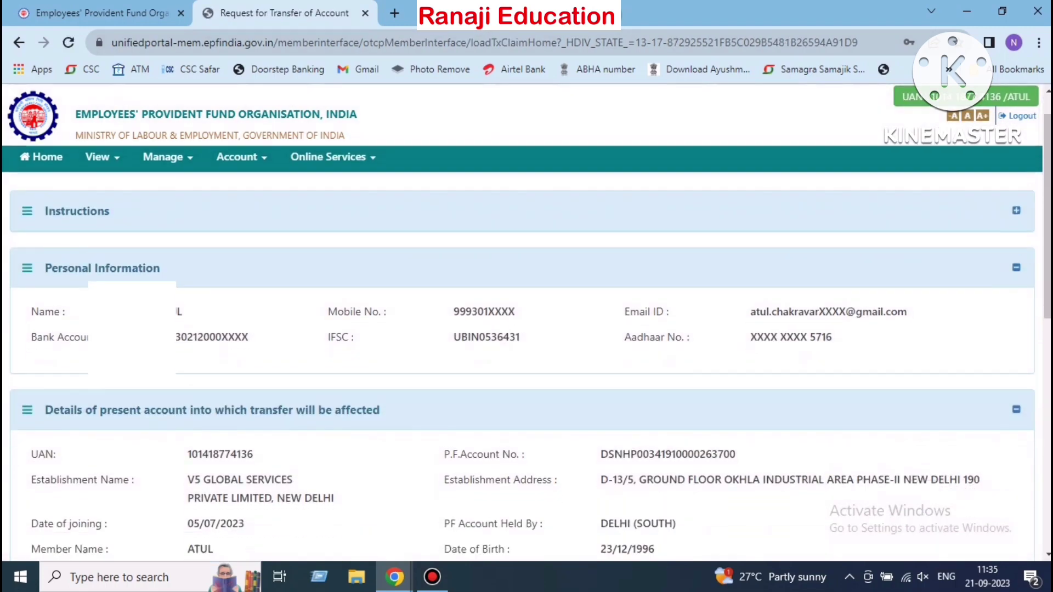
# Step: Enter the member's UAN and fetch the linked previous accounts
pyautogui.scroll(-8, 526, 330)
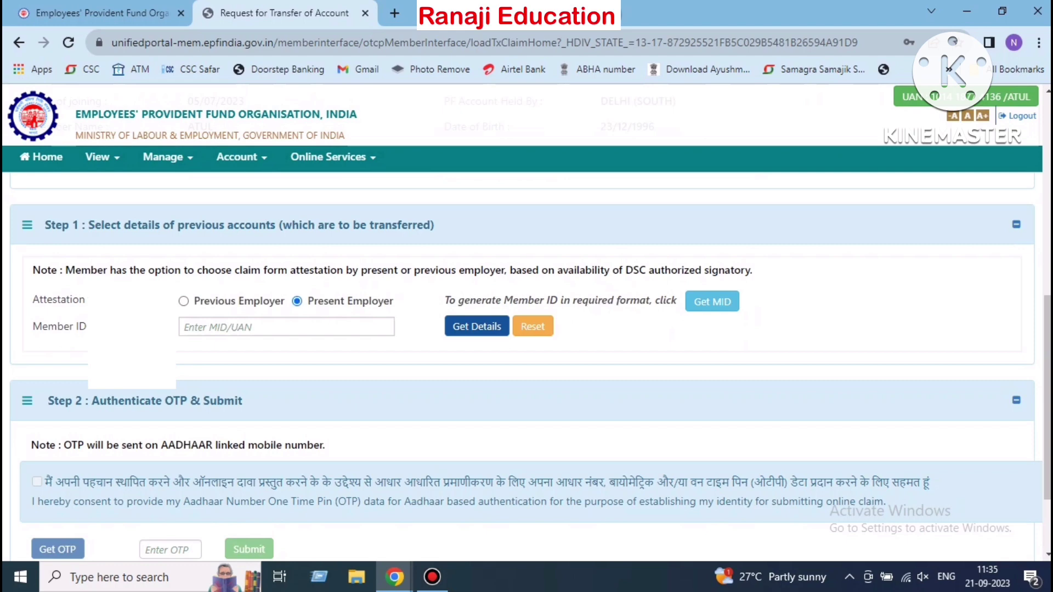
pyautogui.click(287, 327)
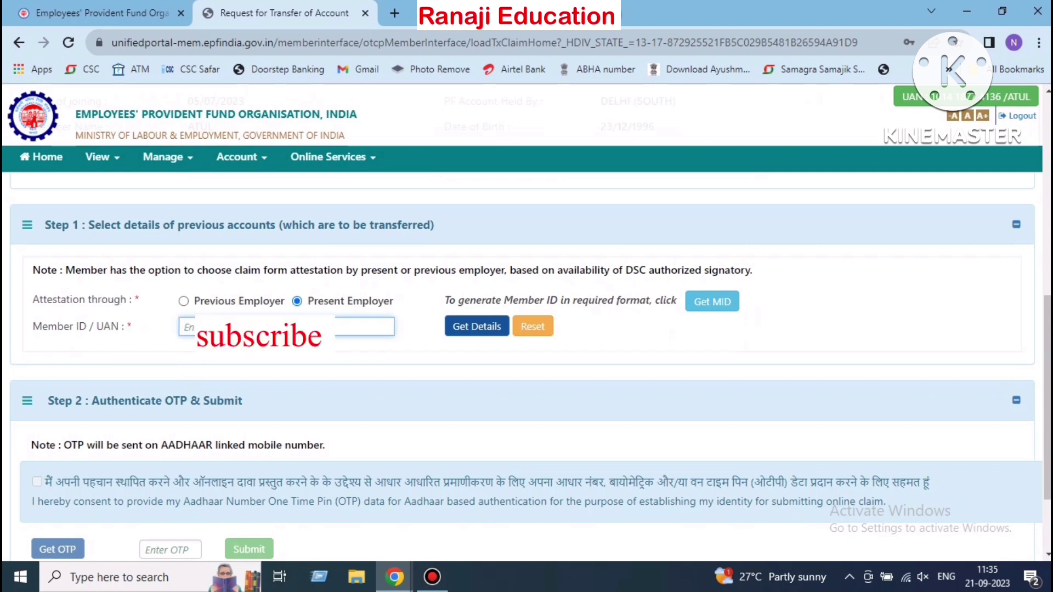
pyautogui.write('10')
pyautogui.click(477, 327)
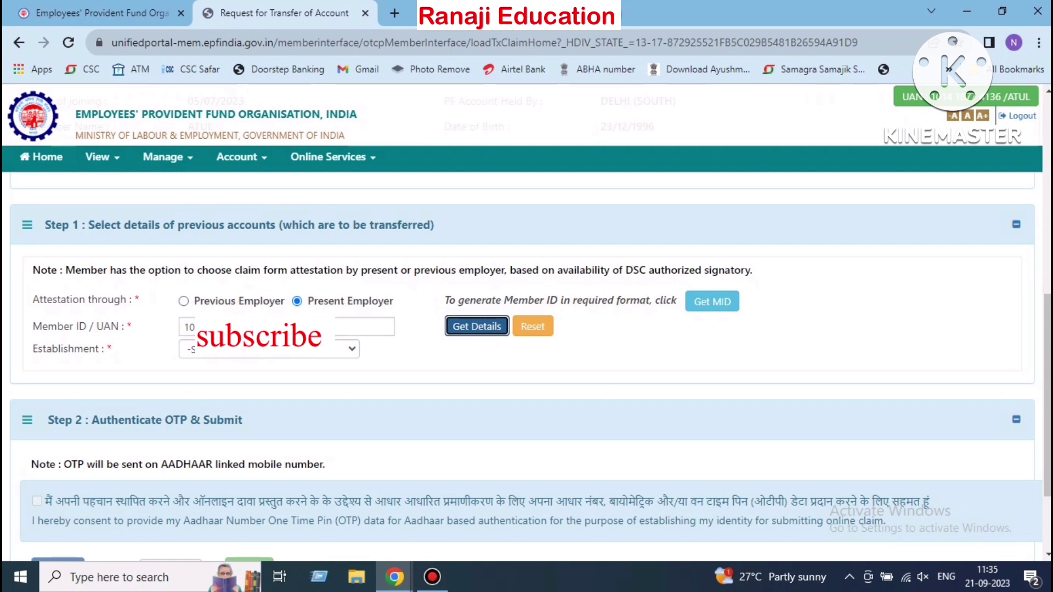
# Step: Choose RELIANCE SMSL LIMITED as the previous establishment after the SILARIS warning, and tick it for transfer
pyautogui.click(269, 349)
pyautogui.click(258, 376)
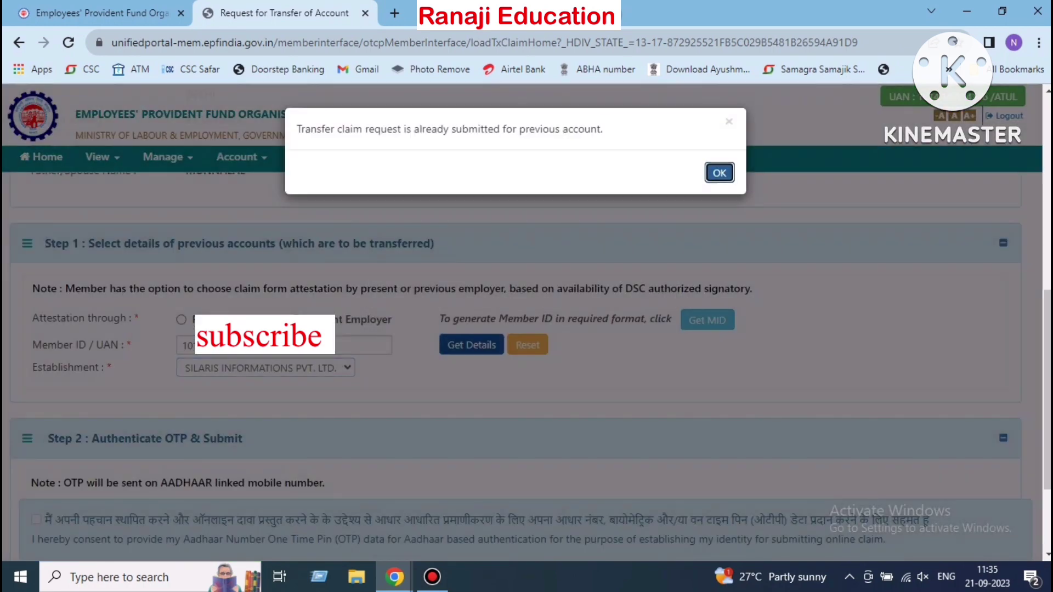
pyautogui.click(720, 172)
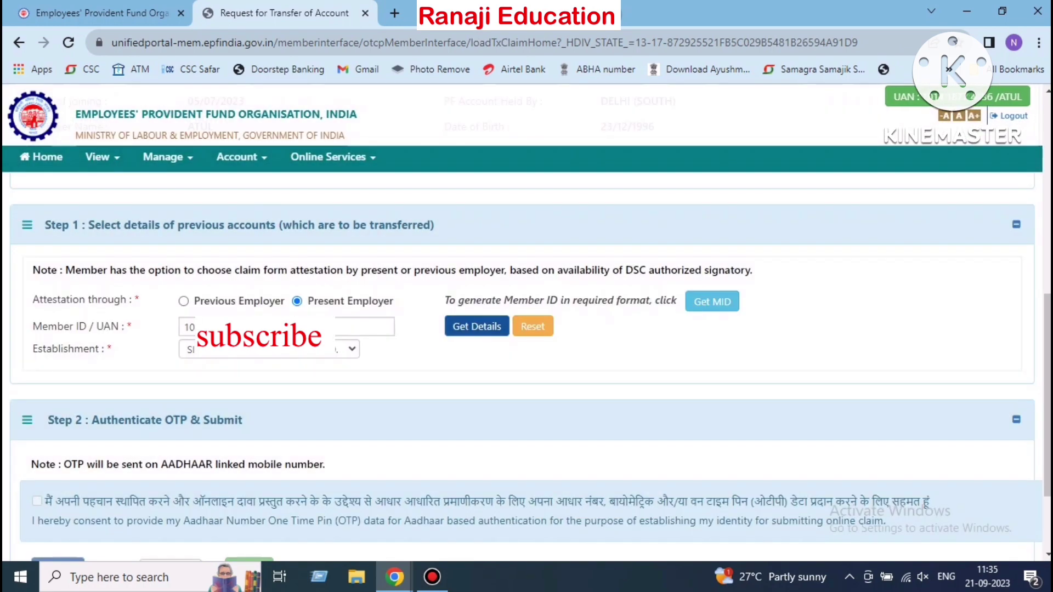
pyautogui.click(269, 349)
pyautogui.click(258, 395)
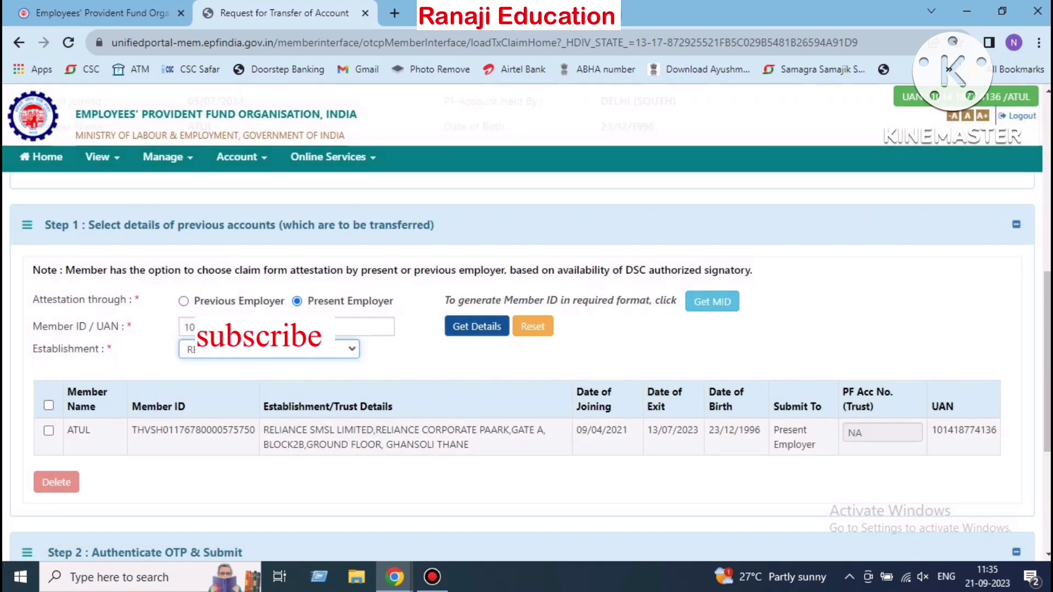
pyautogui.click(48, 431)
pyautogui.scroll(-1, 49, 431)
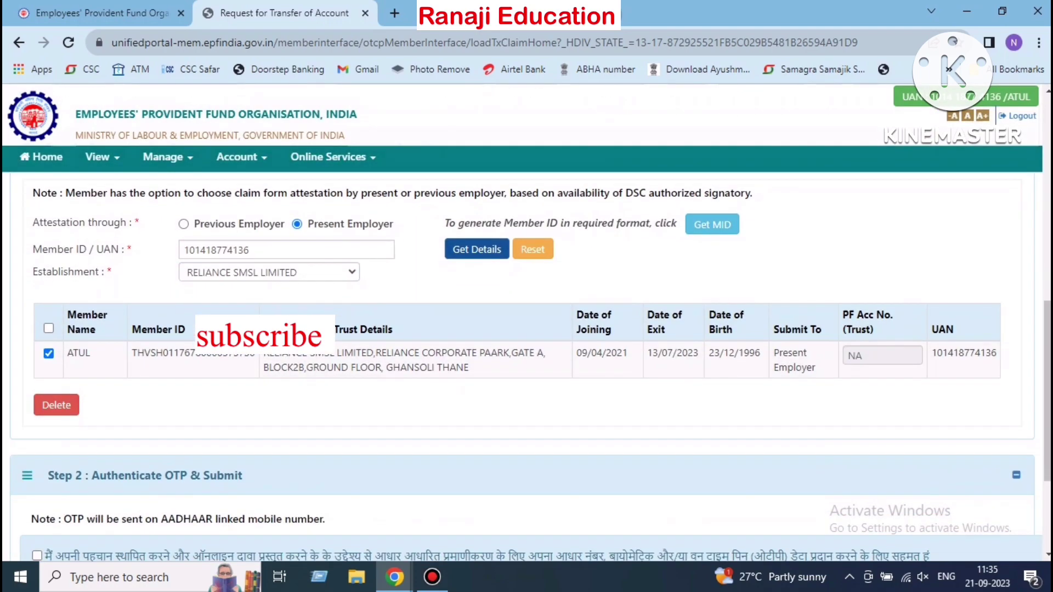
pyautogui.click(48, 328)
pyautogui.scroll(-3, 526, 324)
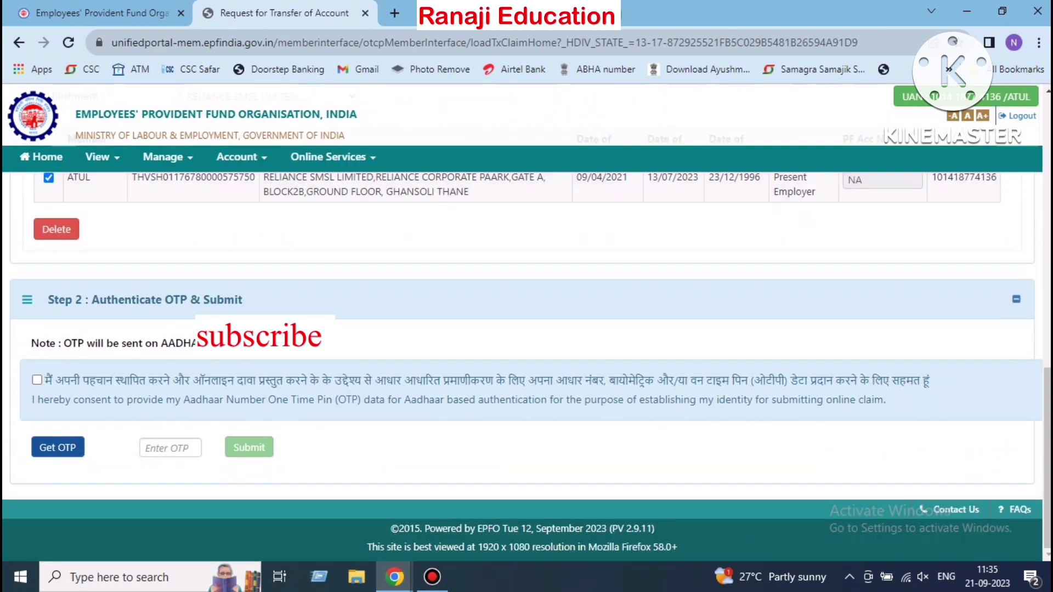
# Step: Give Aadhaar consent, request and enter the OTP, and submit the transfer claim
pyautogui.click(36, 381)
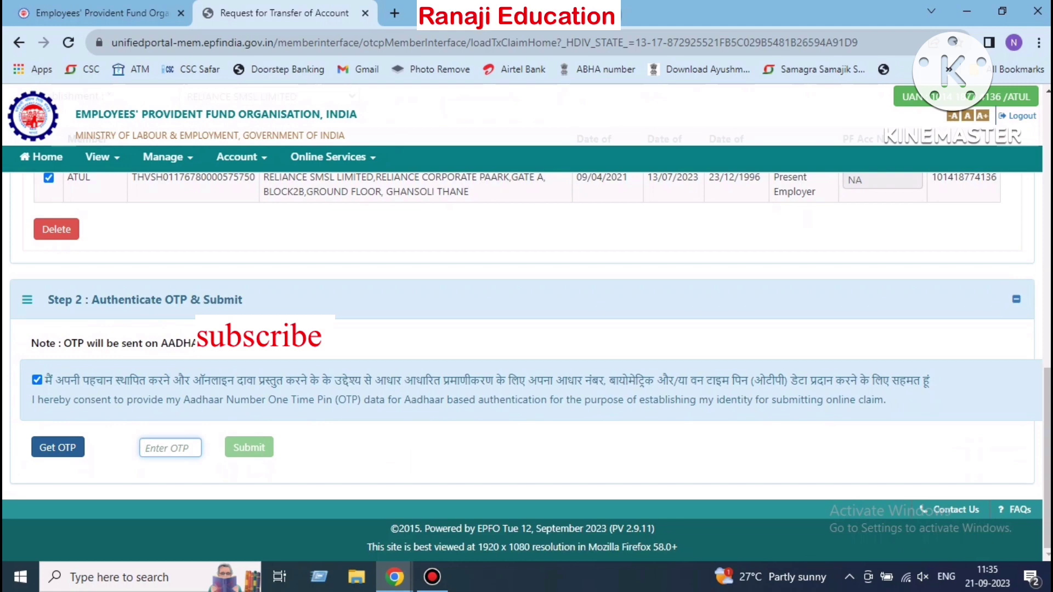
pyautogui.click(58, 447)
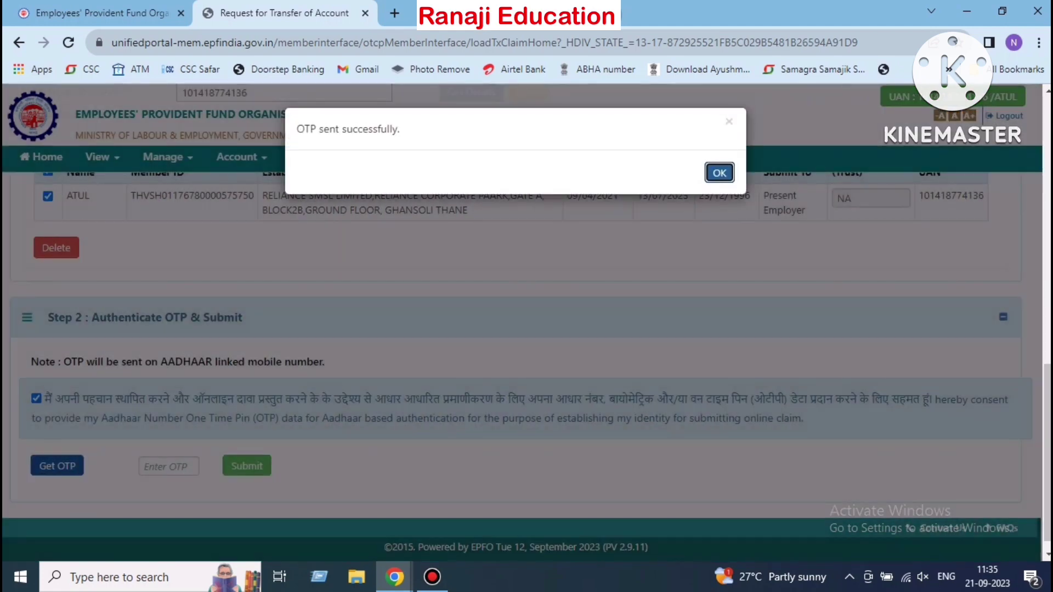
pyautogui.click(719, 173)
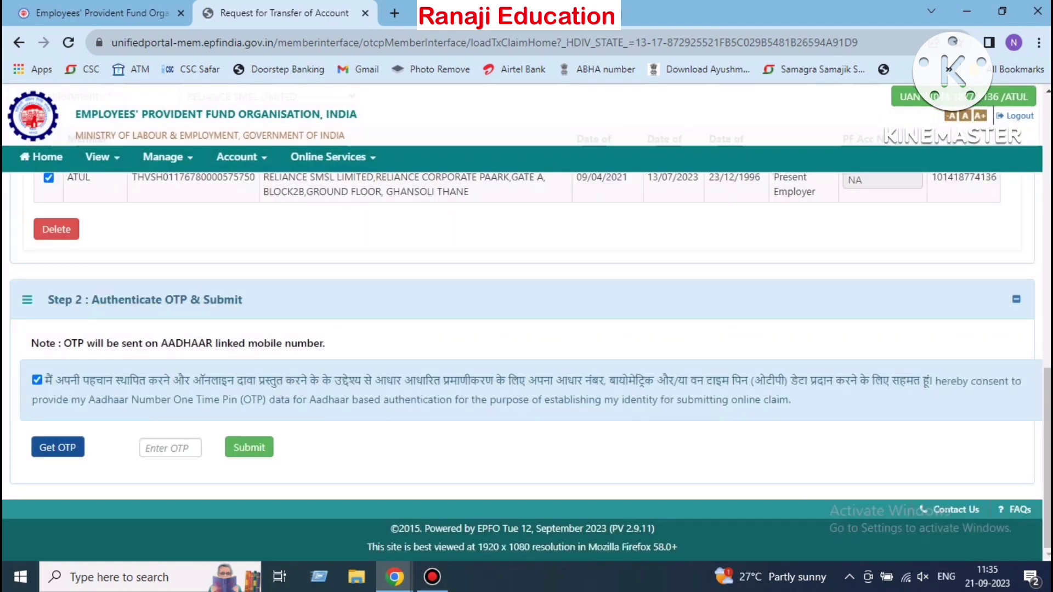
pyautogui.click(170, 447)
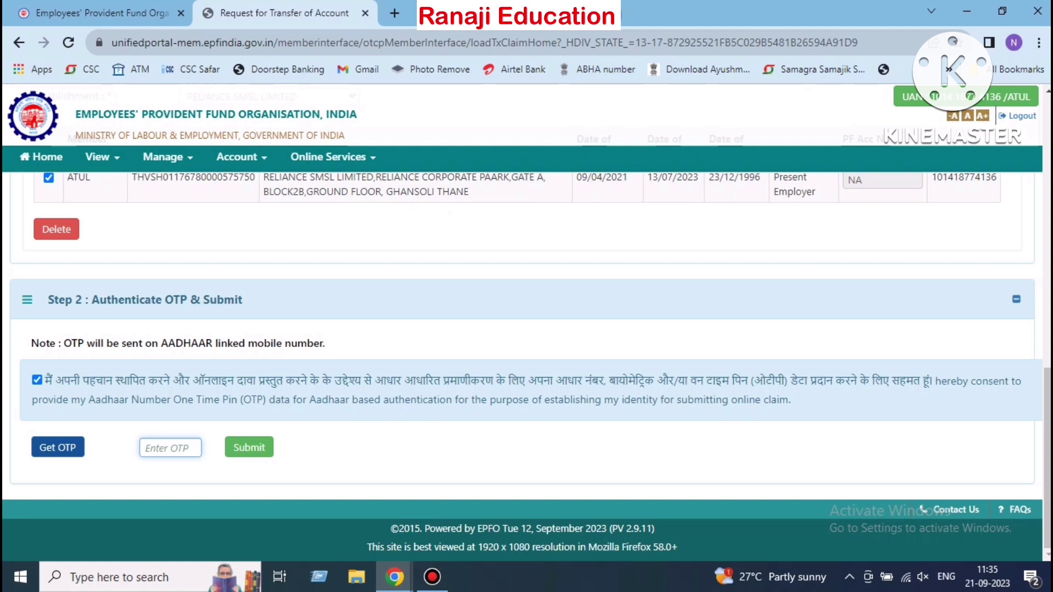
pyautogui.scroll(2, 527, 329)
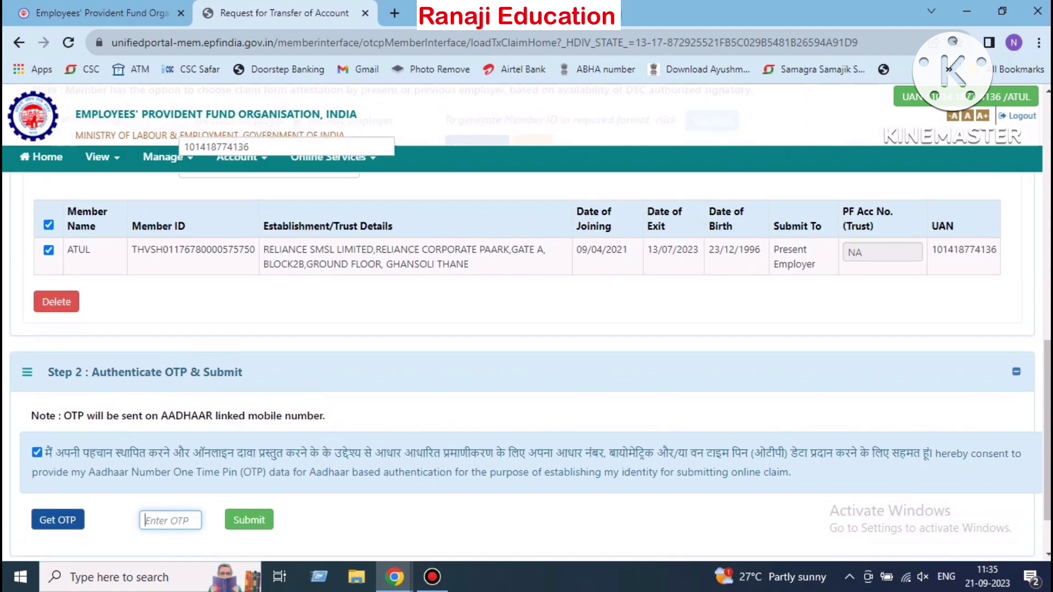
pyautogui.scroll(-2, 527, 329)
pyautogui.write('12')
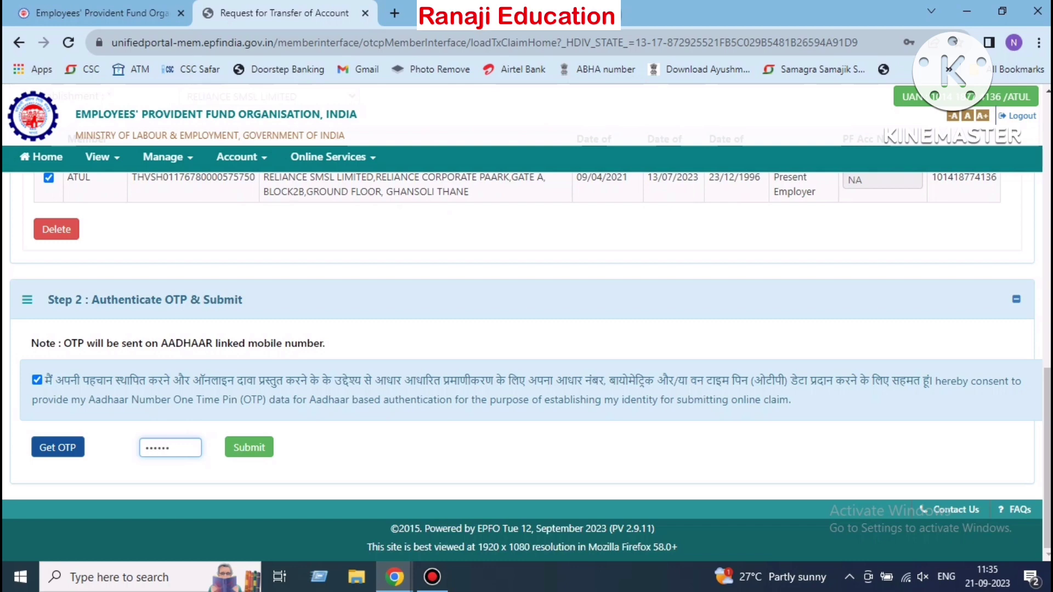
pyautogui.click(249, 448)
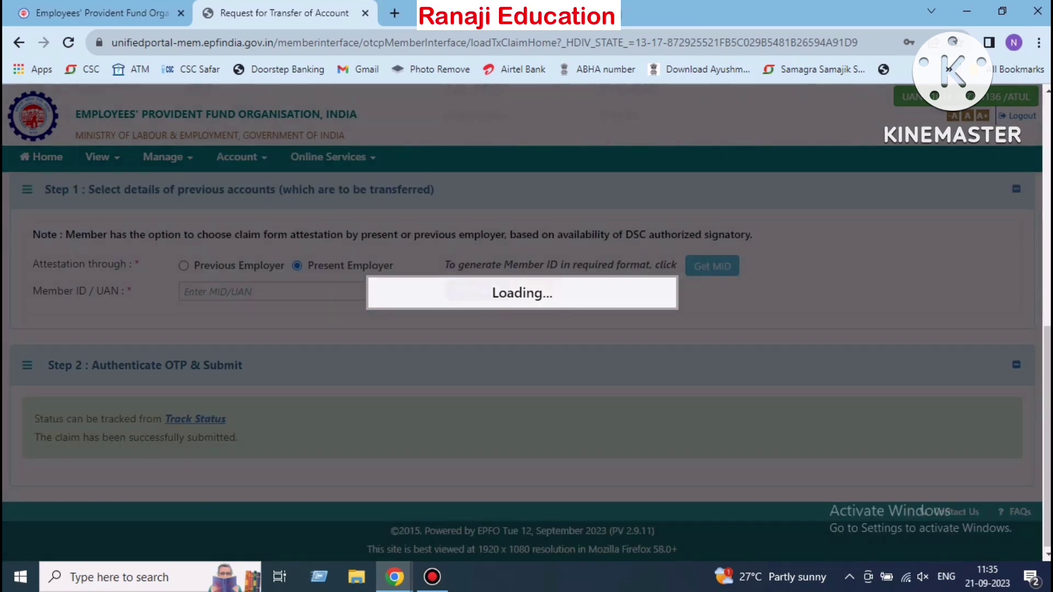
# Step: Open the two-page printable Form 13 PDF for the submitted claim
pyautogui.scroll(-3, 526, 362)
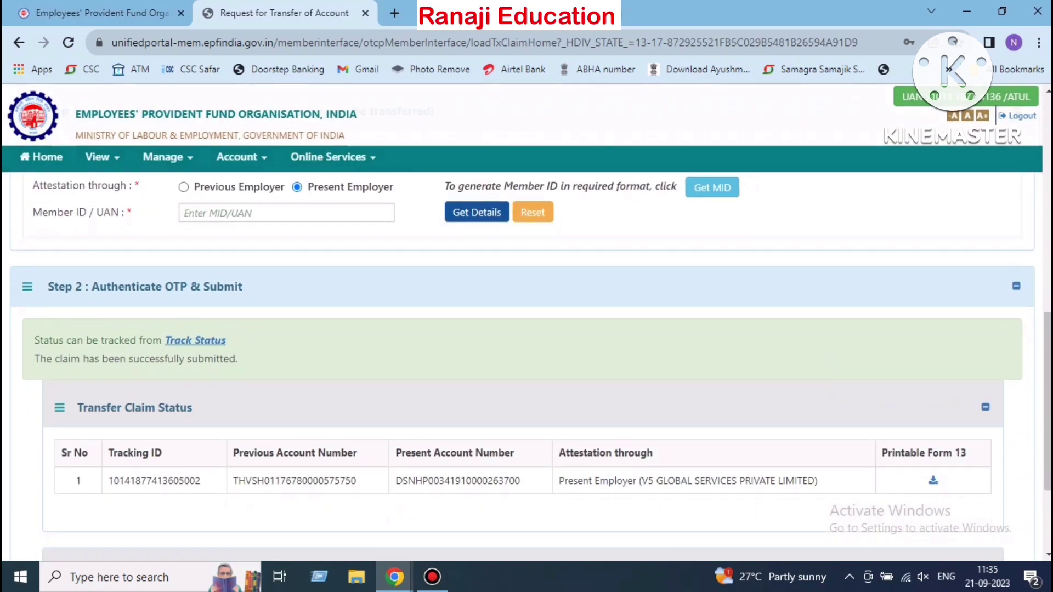
pyautogui.moveTo(108, 481); pyautogui.dragTo(818, 481)
pyautogui.click(933, 481)
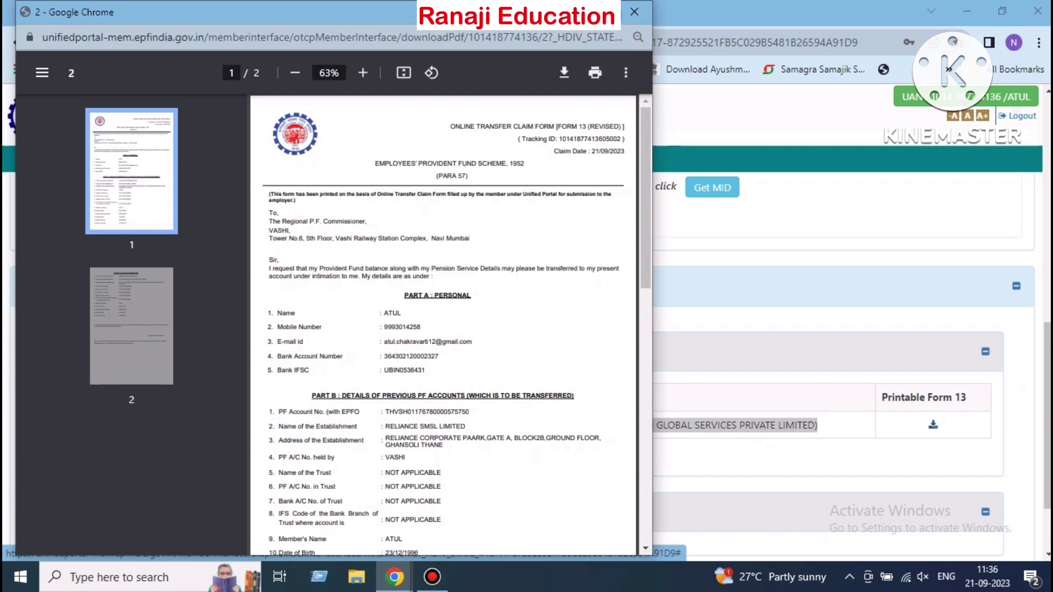
# Step: Open Form 13's print settings and set Pages to All, showing More settings
pyautogui.click(595, 73)
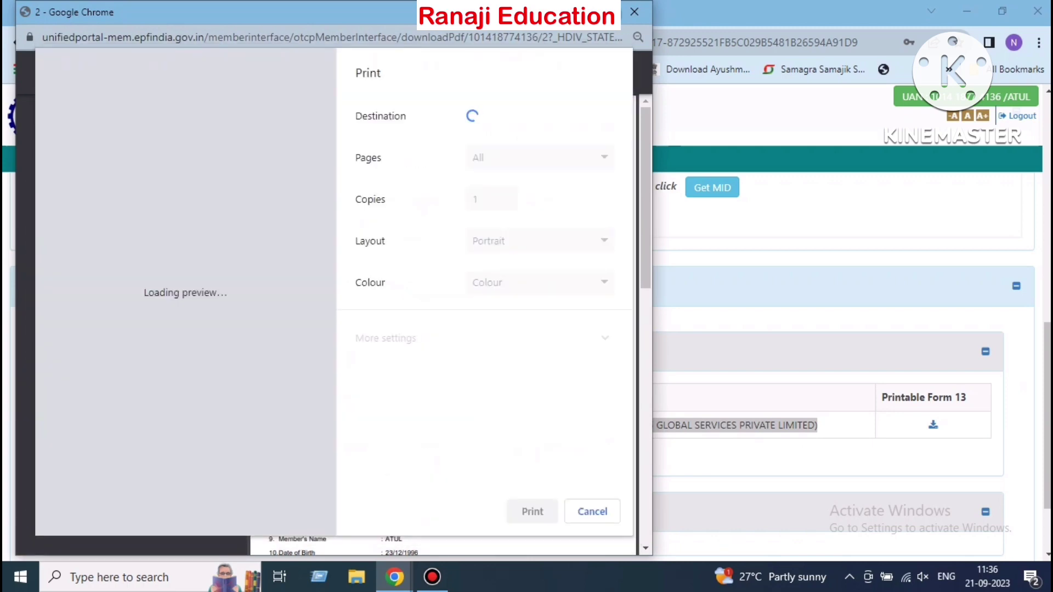
pyautogui.click(540, 158)
pyautogui.click(508, 191)
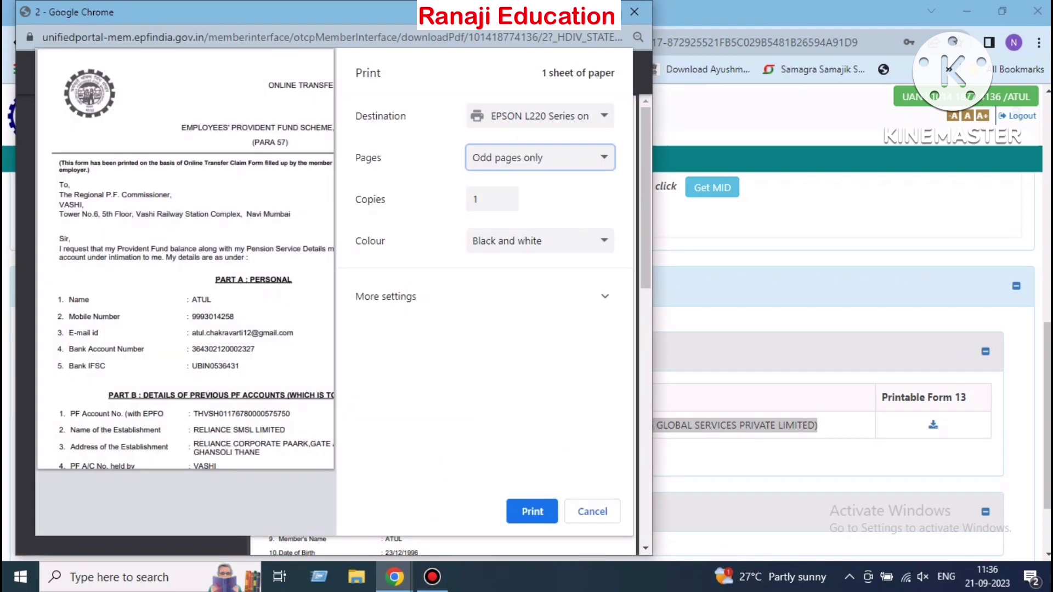
pyautogui.click(385, 297)
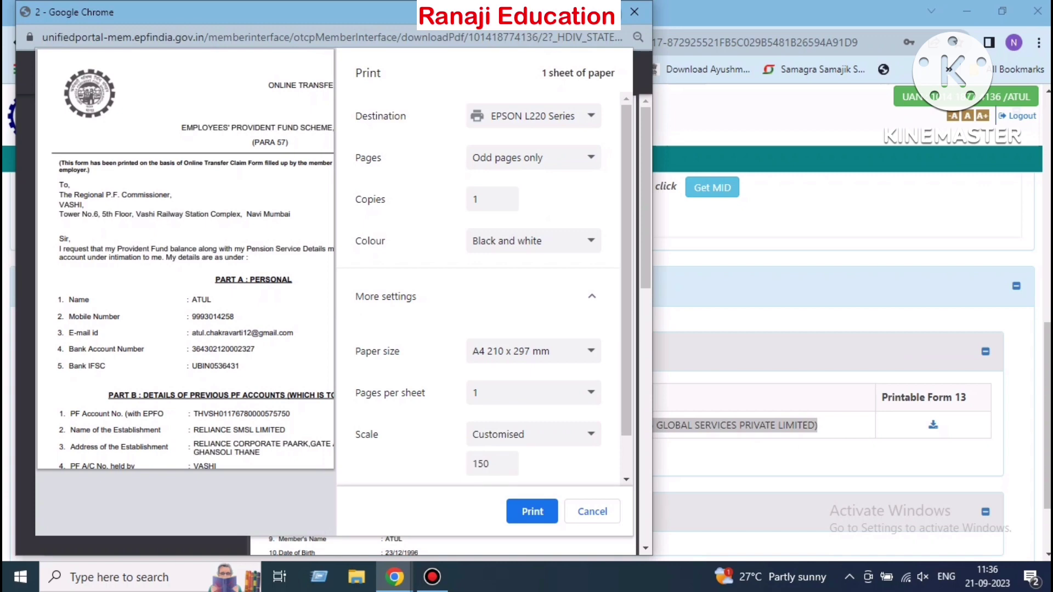
pyautogui.click(541, 157)
pyautogui.click(482, 176)
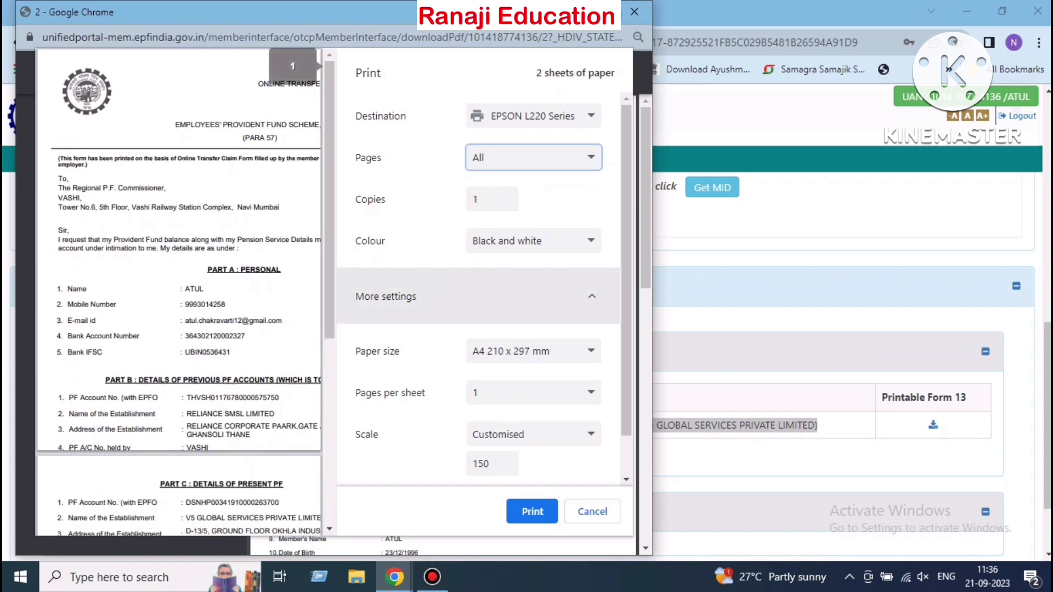
# Step: Change the print scale to 100 and switch to the Windows system print dialog
pyautogui.scroll(-1, 484, 290)
pyautogui.doubleClick(481, 420)
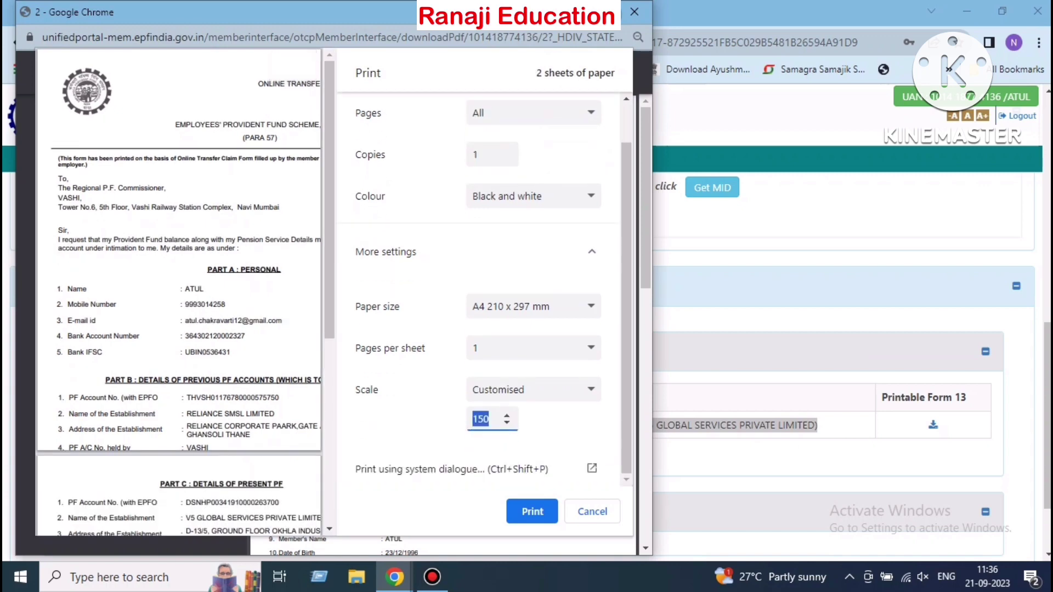
pyautogui.write('1000')
pyautogui.press('BackSpace')
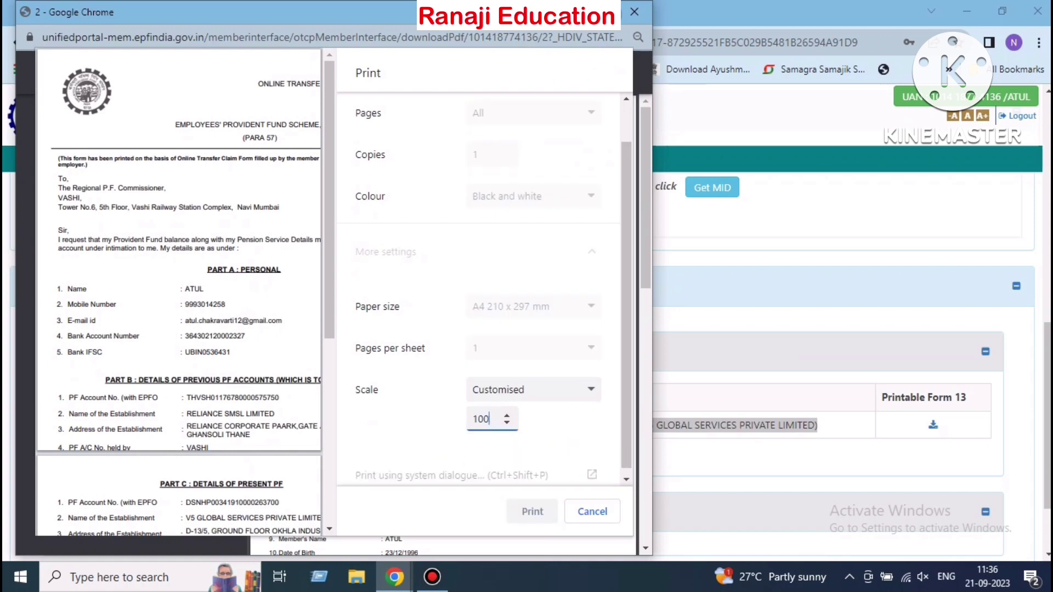
pyautogui.scroll(-5, 179, 291)
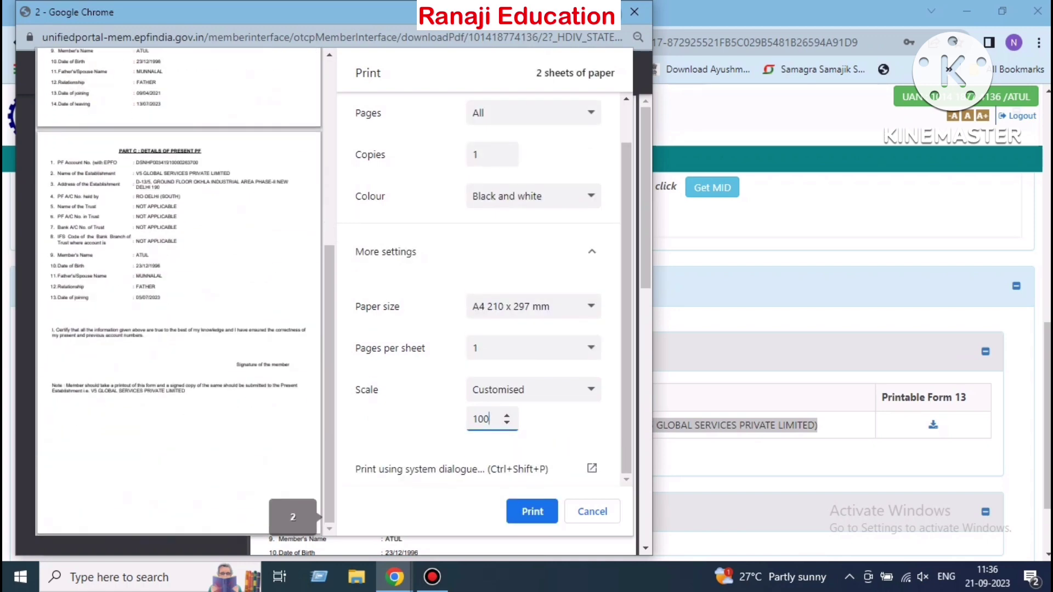
pyautogui.click(592, 470)
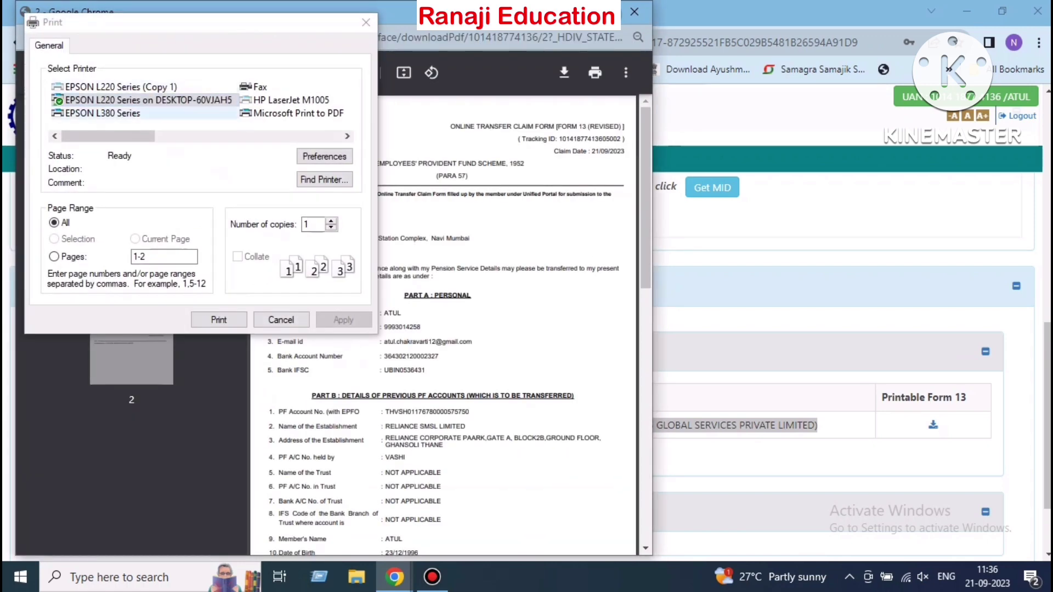
# Step: Set the EPSON L220 printer preferences to Grayscale and High quality
pyautogui.click(325, 156)
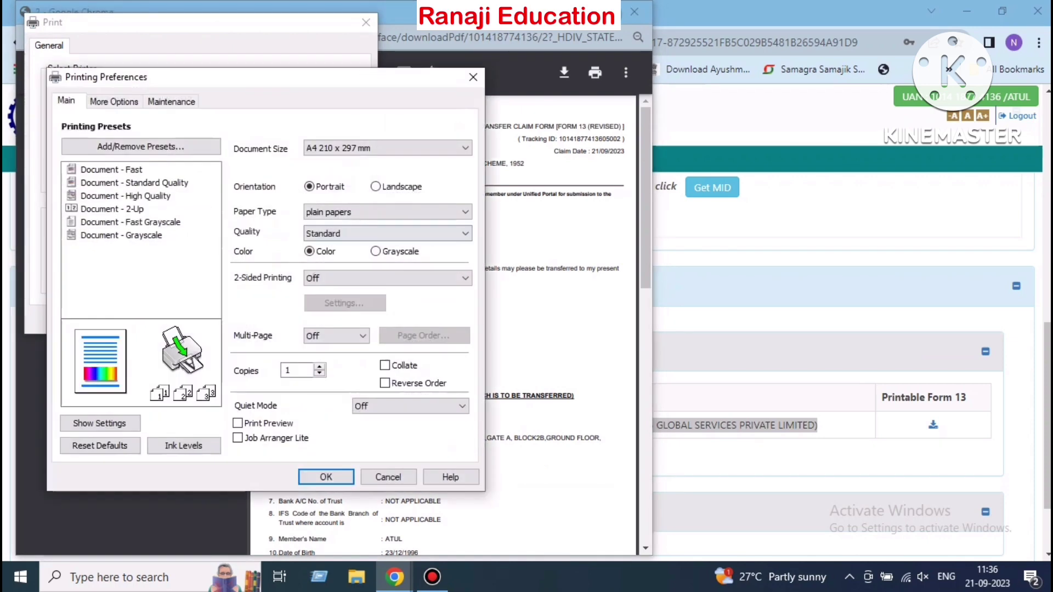
pyautogui.click(376, 251)
pyautogui.click(387, 233)
pyautogui.click(387, 264)
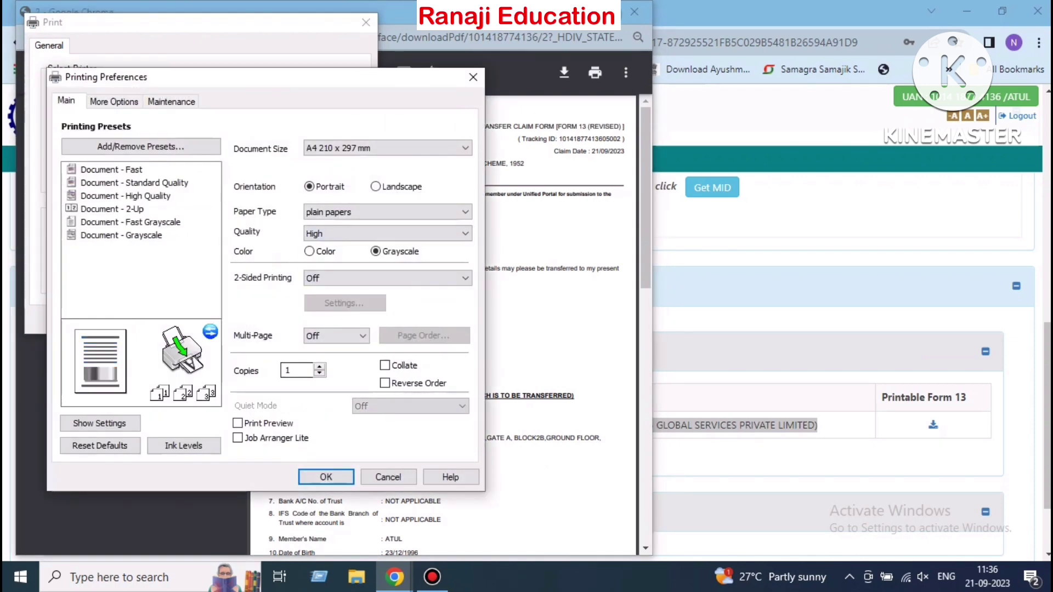
pyautogui.click(326, 477)
# Step: Print Form 13, close the PDF window, and confirm printing from the preview
pyautogui.click(217, 320)
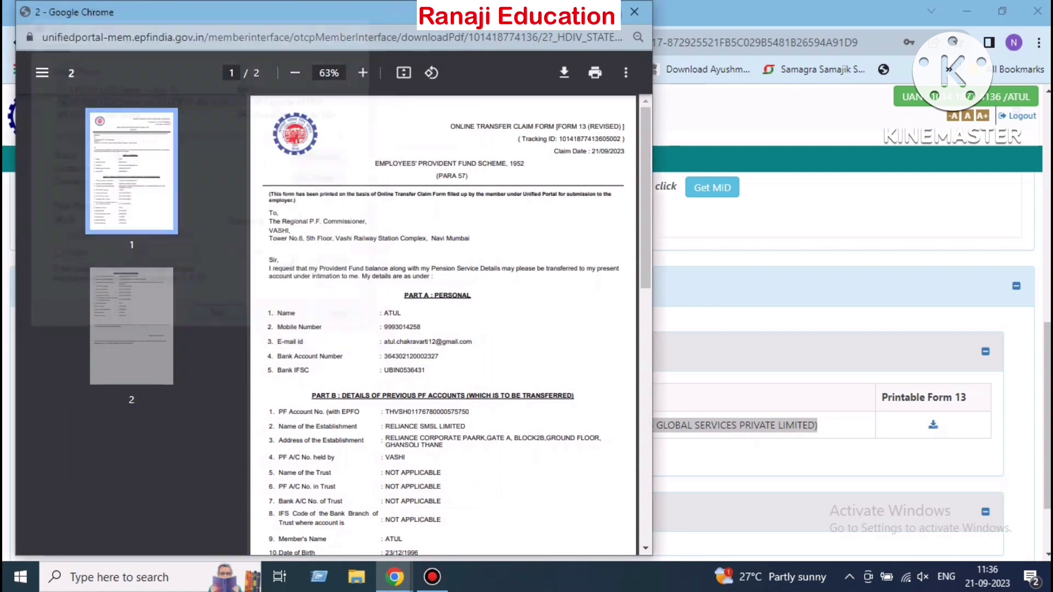
pyautogui.click(635, 11)
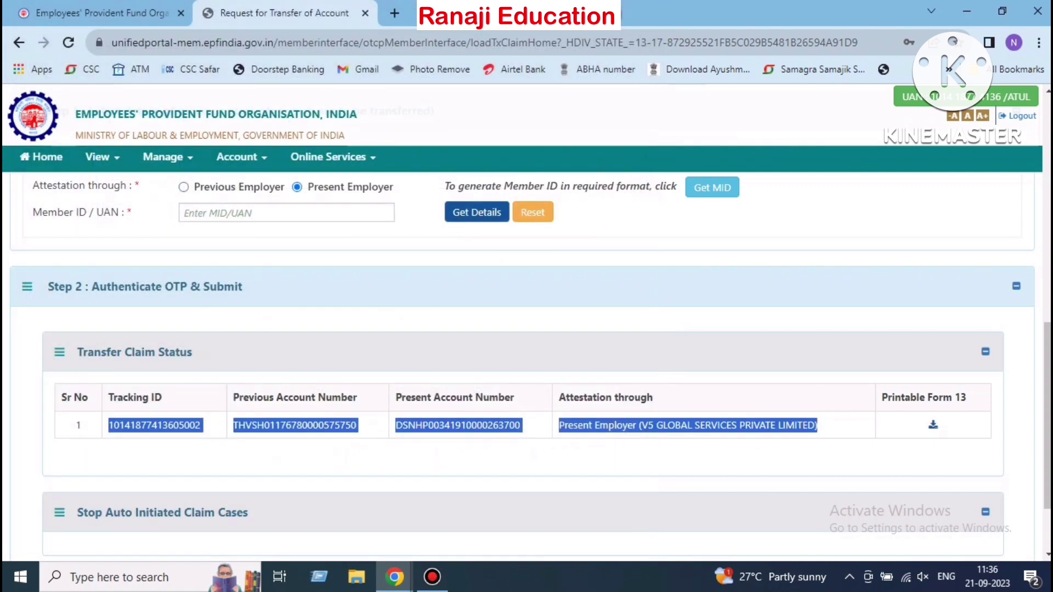
pyautogui.scroll(-2, 526, 329)
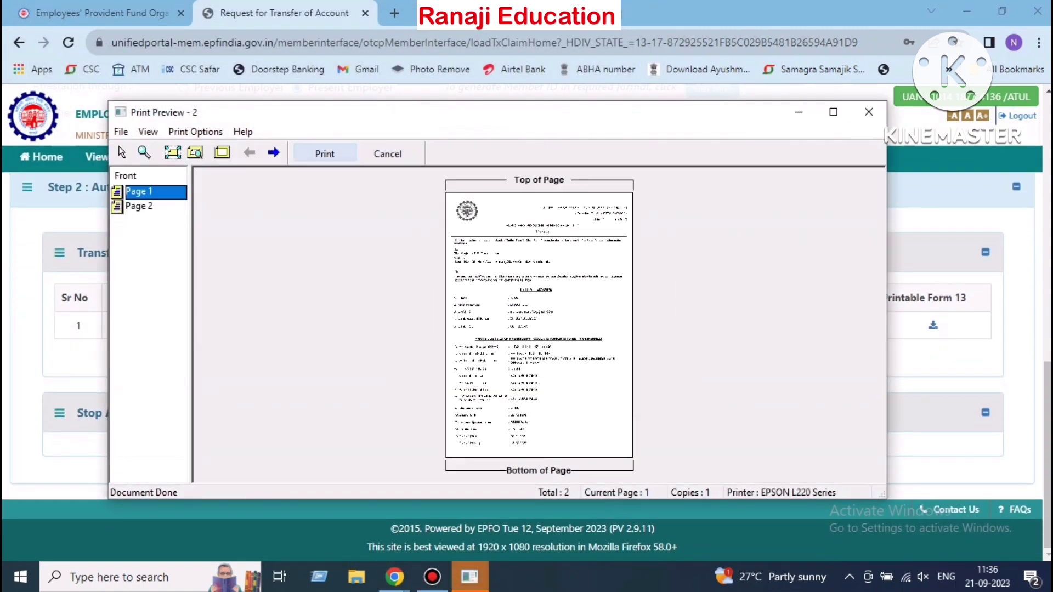
pyautogui.press('Return')
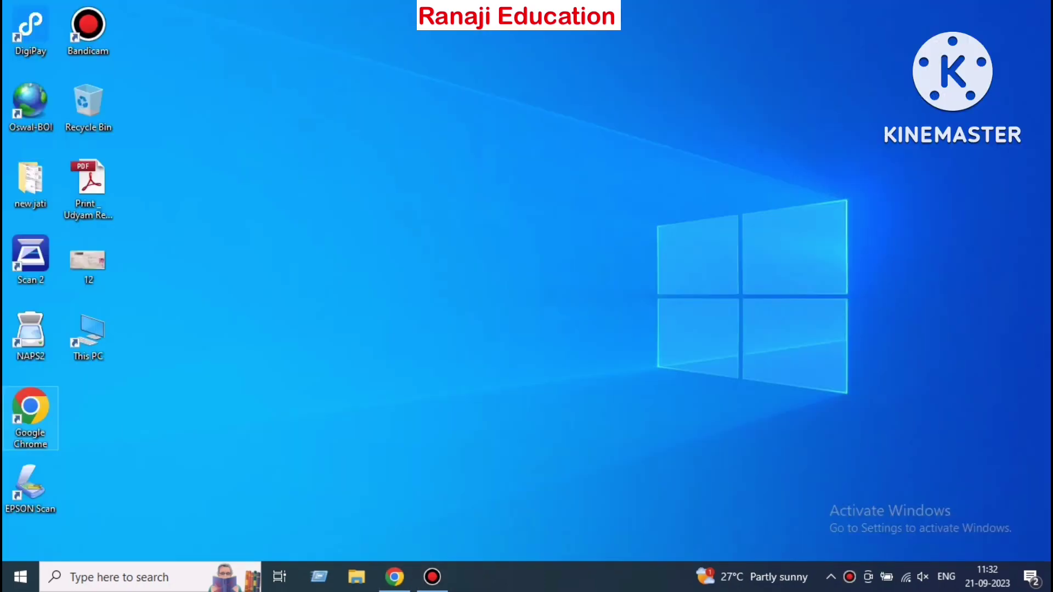
# Step: Launch Chrome, search for epfo login, and open the epfindia.gov.in home page
pyautogui.doubleClick(30, 411)
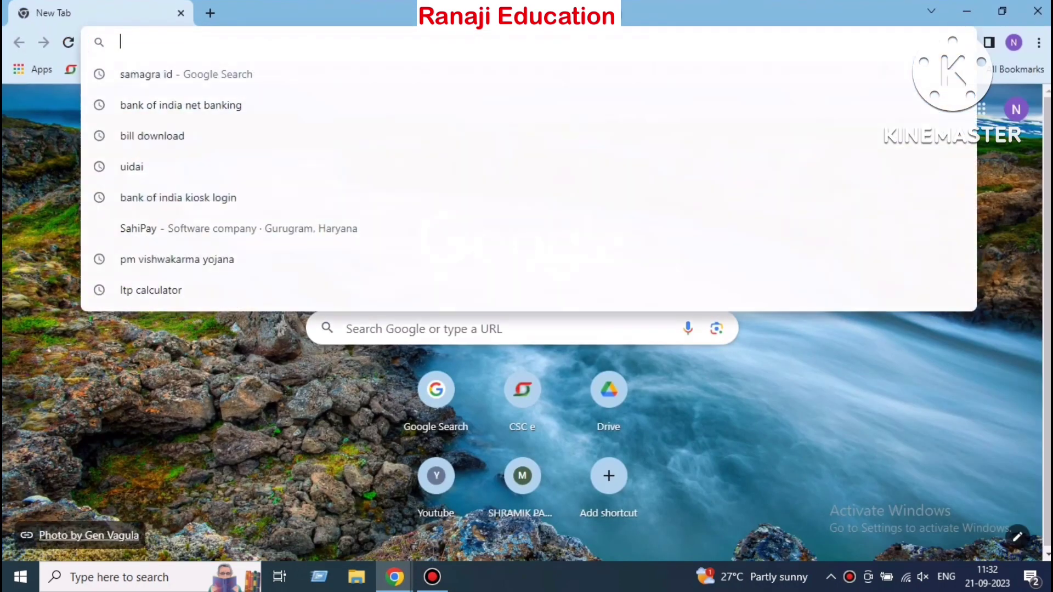
pyautogui.write('ep')
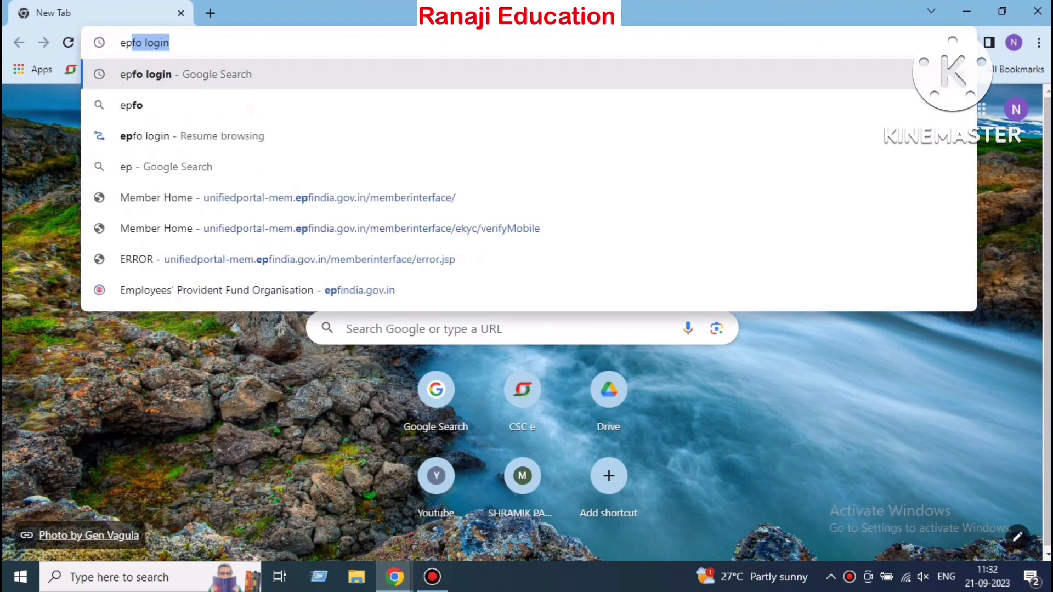
pyautogui.write('f')
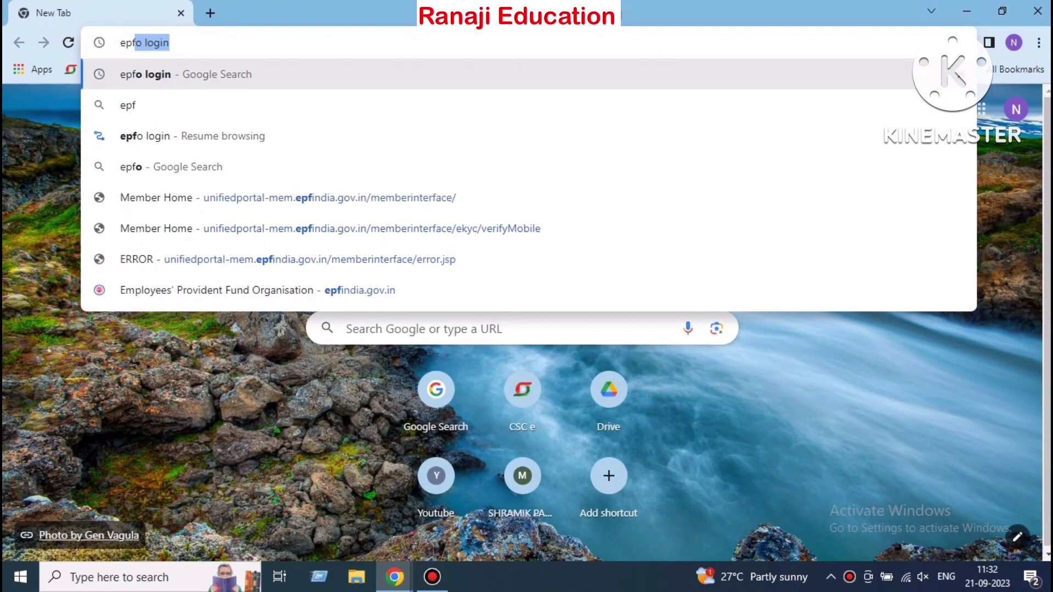
pyautogui.press('Return')
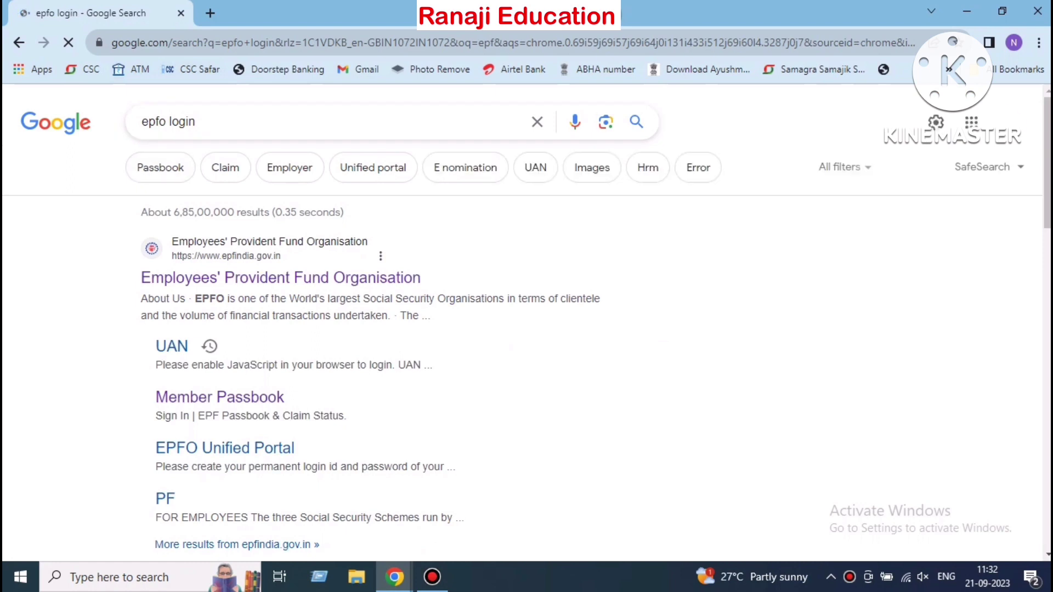
pyautogui.moveTo(141, 277); pyautogui.dragTo(421, 278)
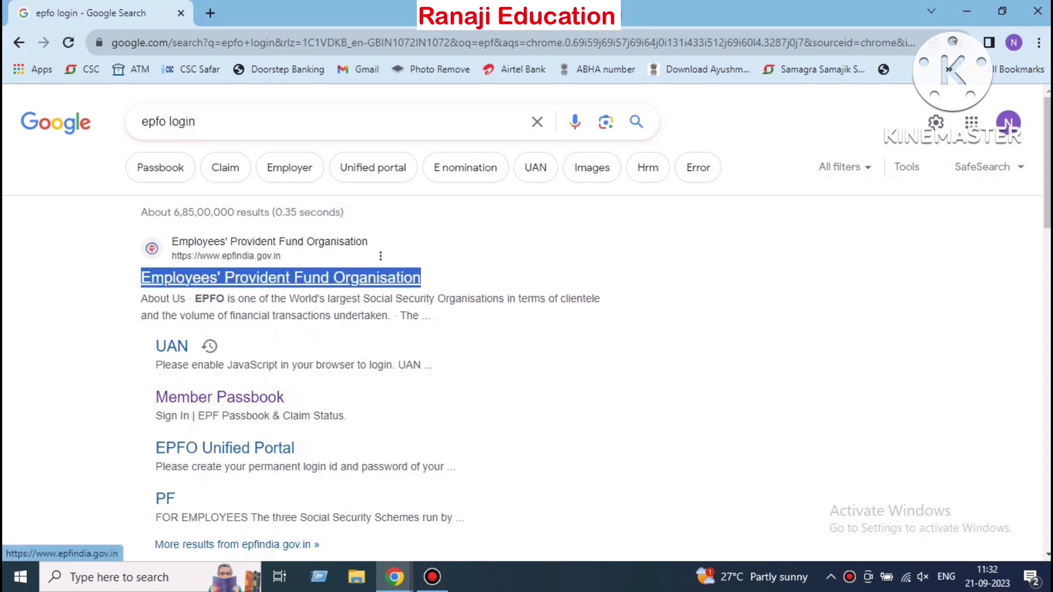
pyautogui.click(421, 278)
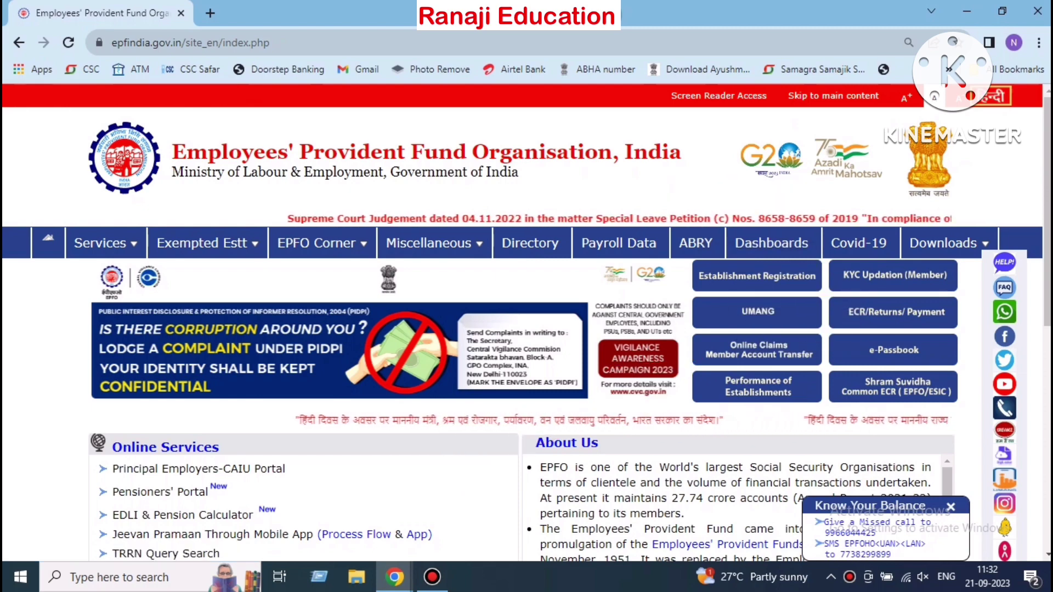
# Step: Open the Online Claims member login and attempt sign-in with UAN, password and captcha
pyautogui.click(759, 349)
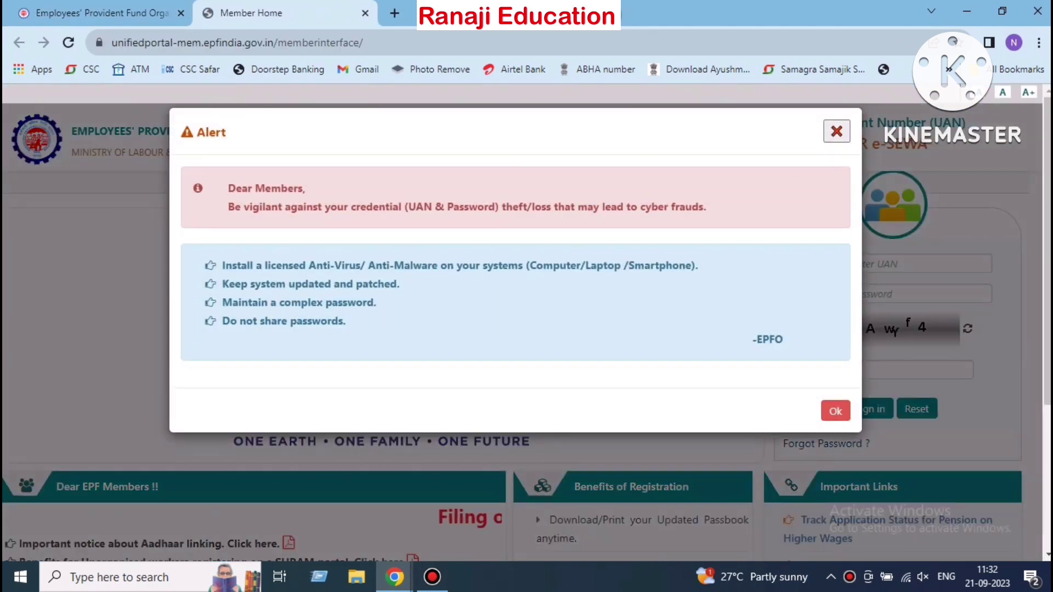
pyautogui.click(837, 132)
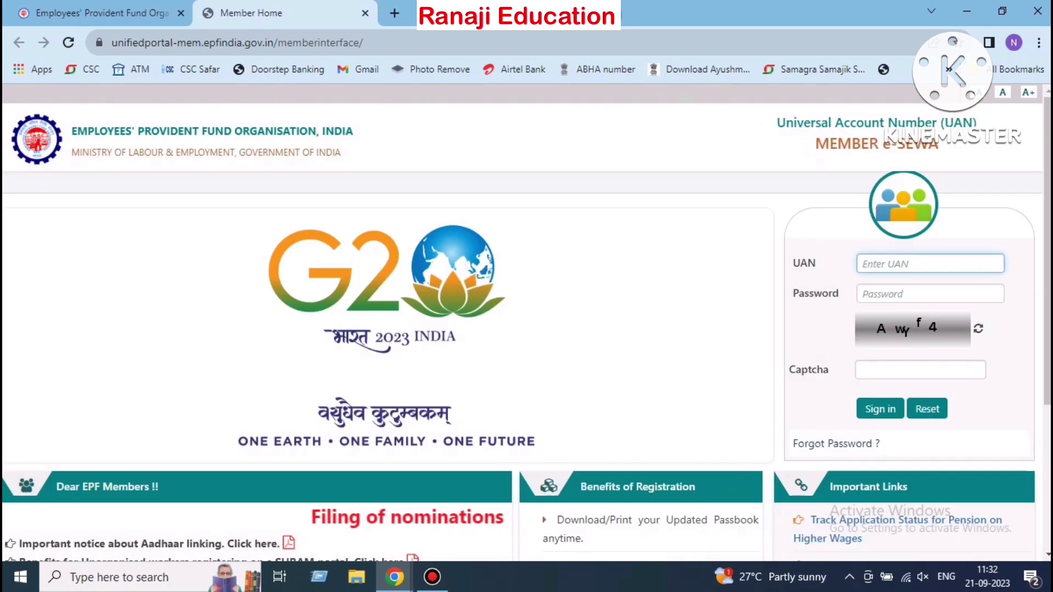
pyautogui.write('1014')
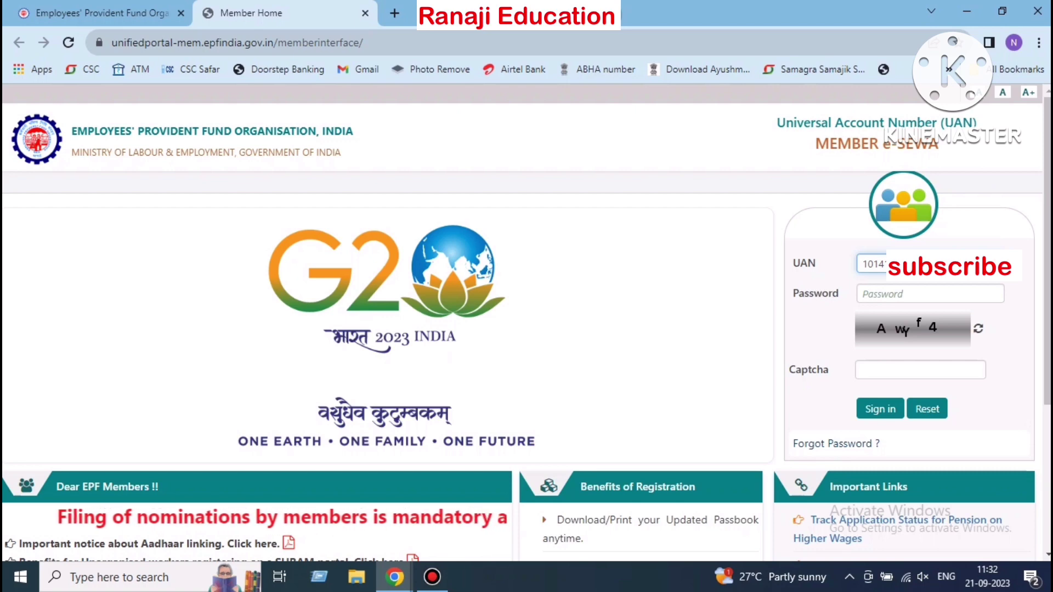
pyautogui.click(931, 293)
pyautogui.write('•')
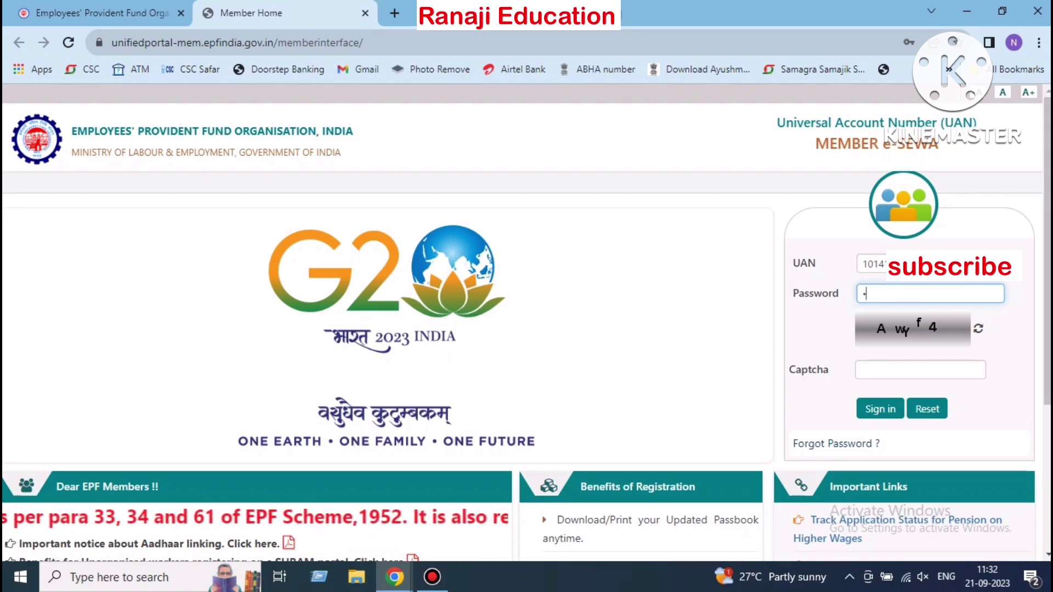
pyautogui.write('••')
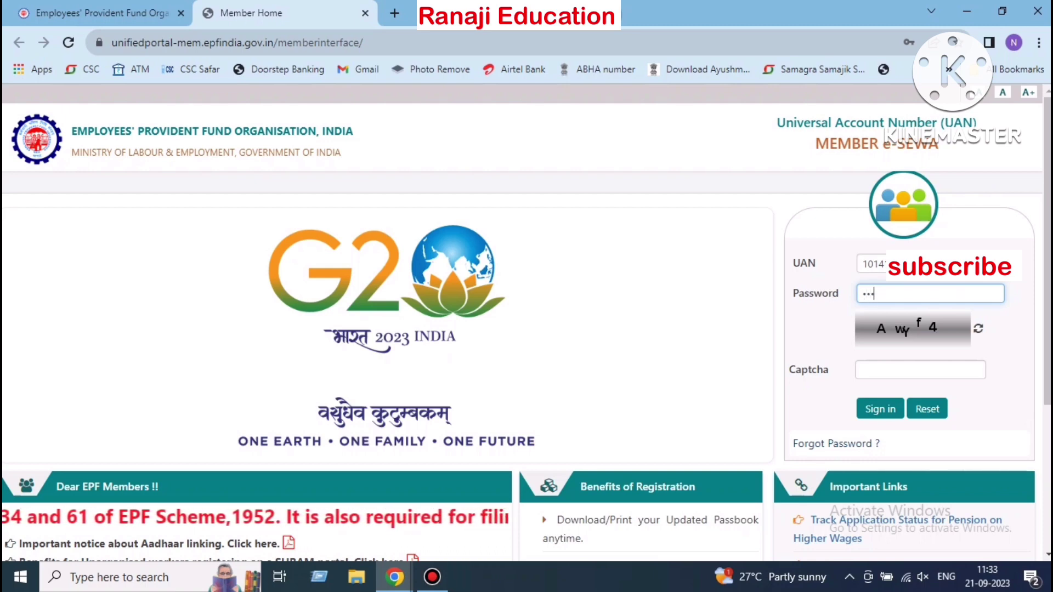
pyautogui.write('••')
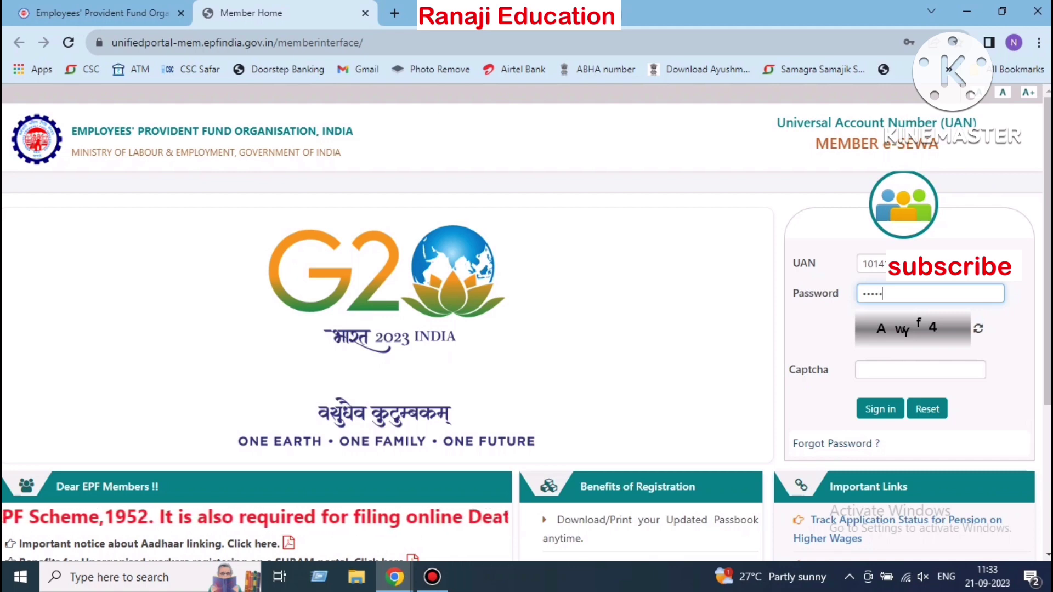
pyautogui.write('••••')
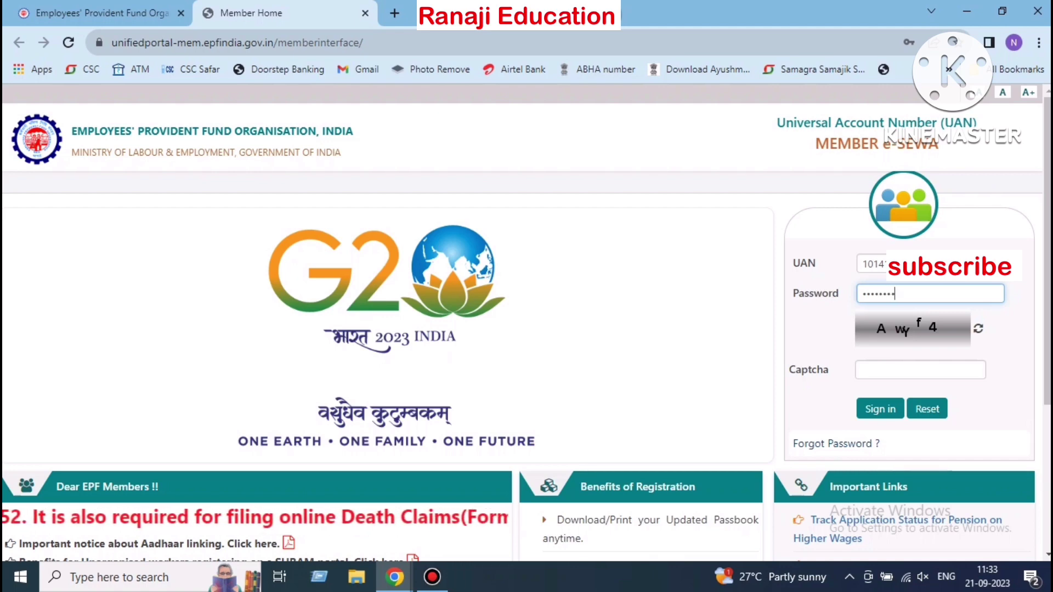
pyautogui.write('•')
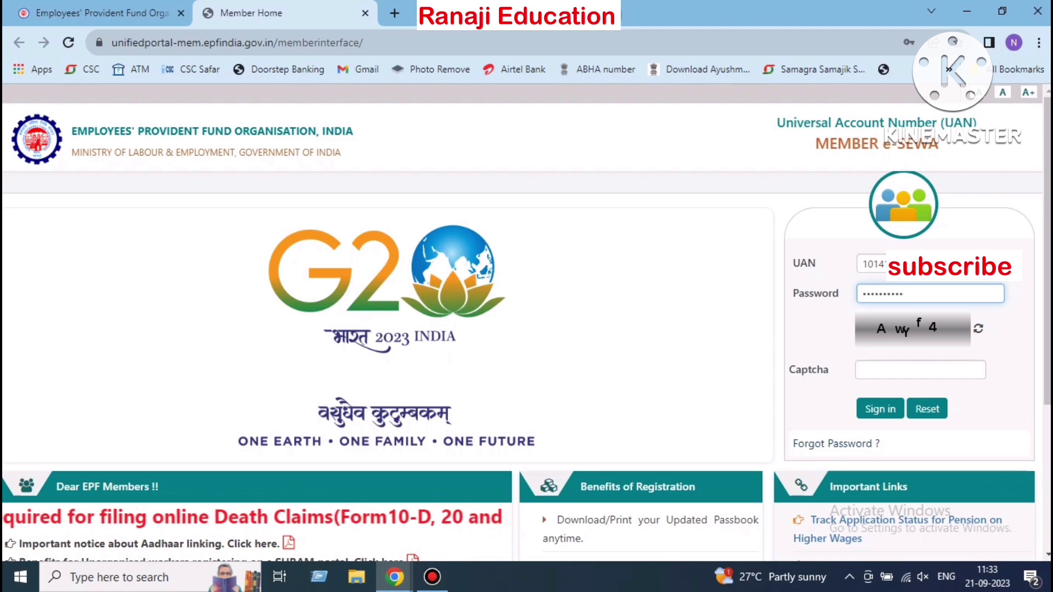
pyautogui.write('•••')
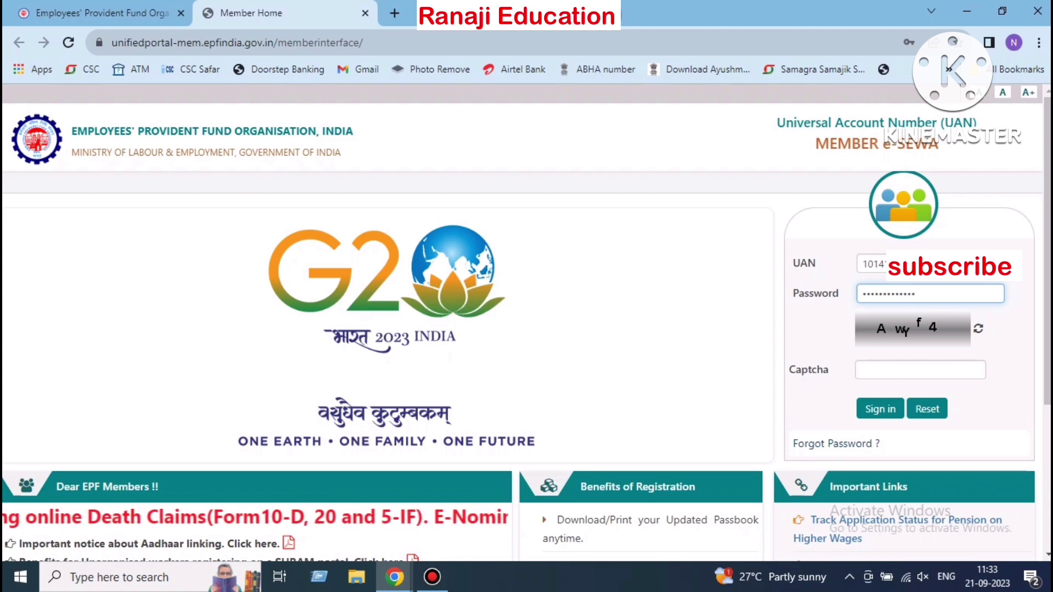
pyautogui.click(921, 370)
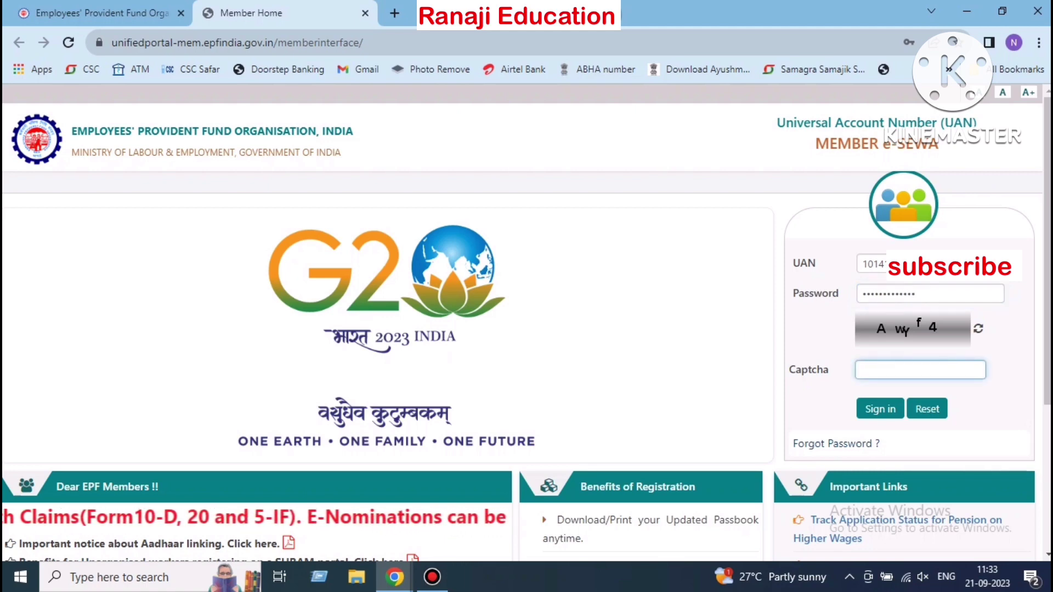
pyautogui.write('A')
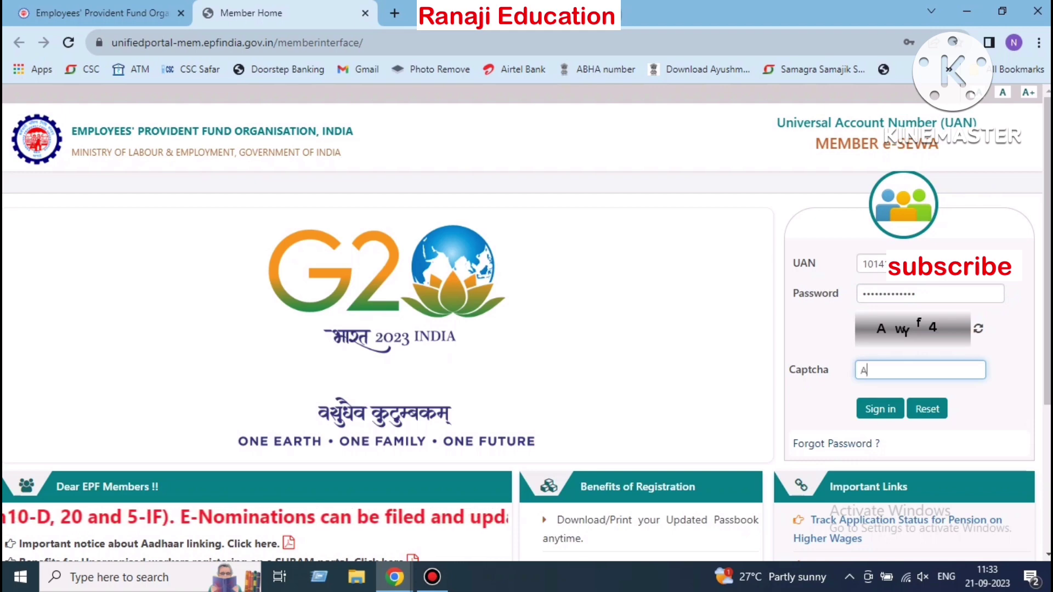
pyautogui.write('wY')
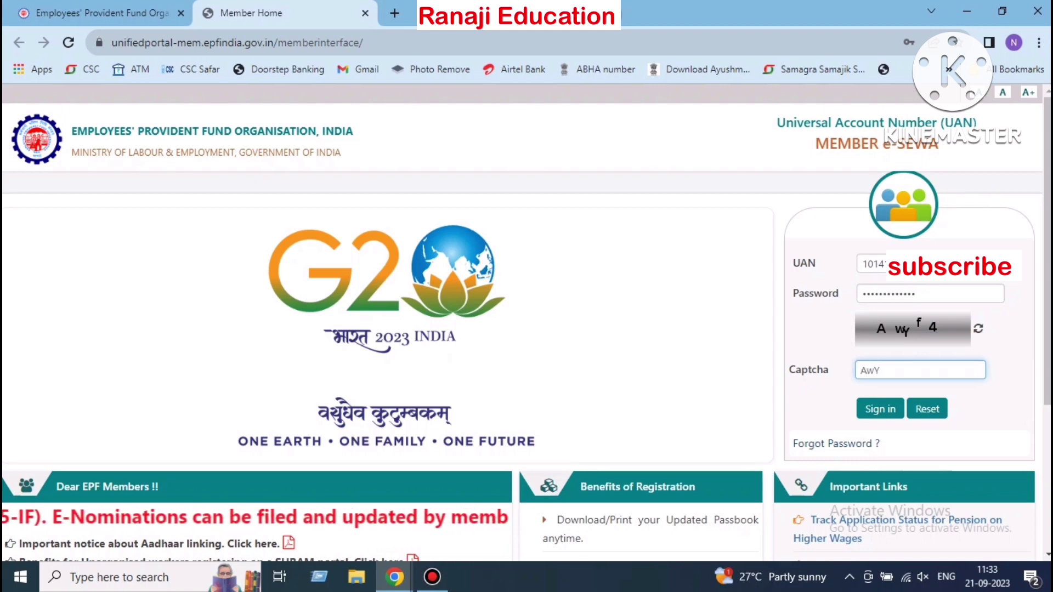
pyautogui.write('f4')
pyautogui.click(880, 408)
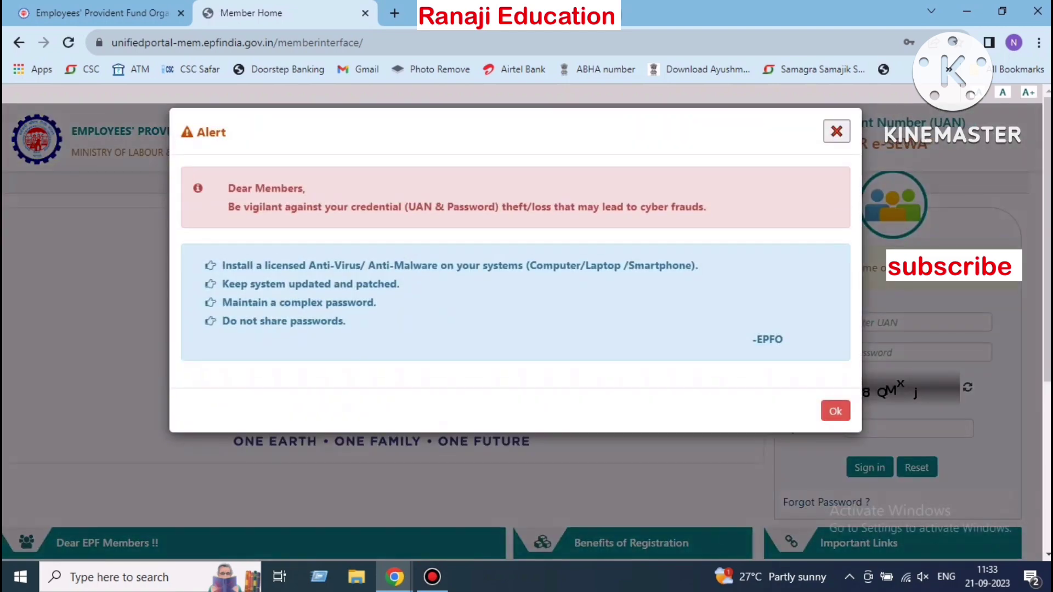
pyautogui.click(835, 411)
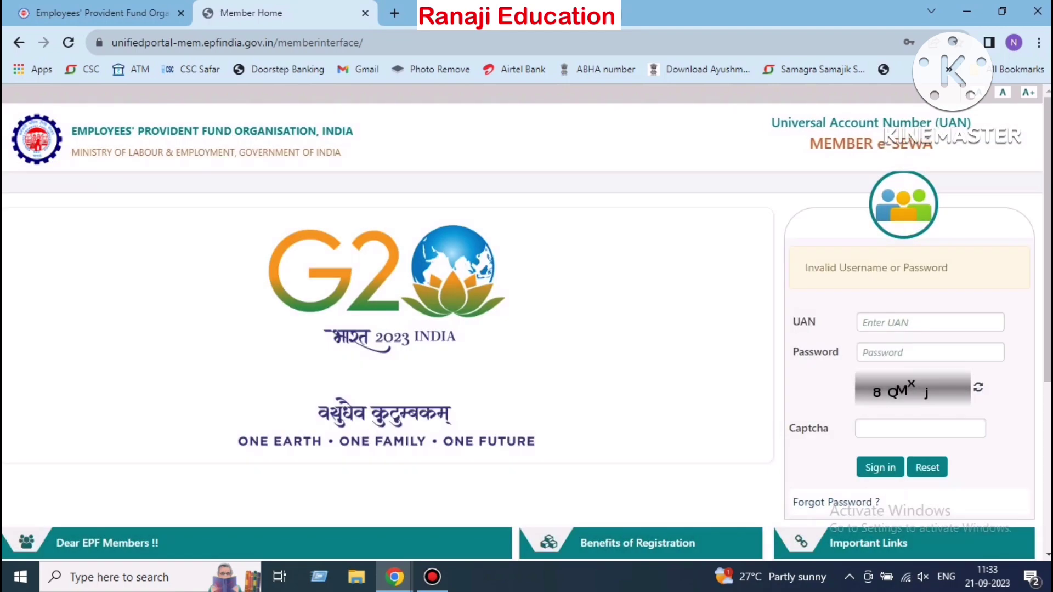
# Step: Retype the UAN, the account password and the new captcha, then submit sign-in
pyautogui.click(927, 323)
pyautogui.write('1')
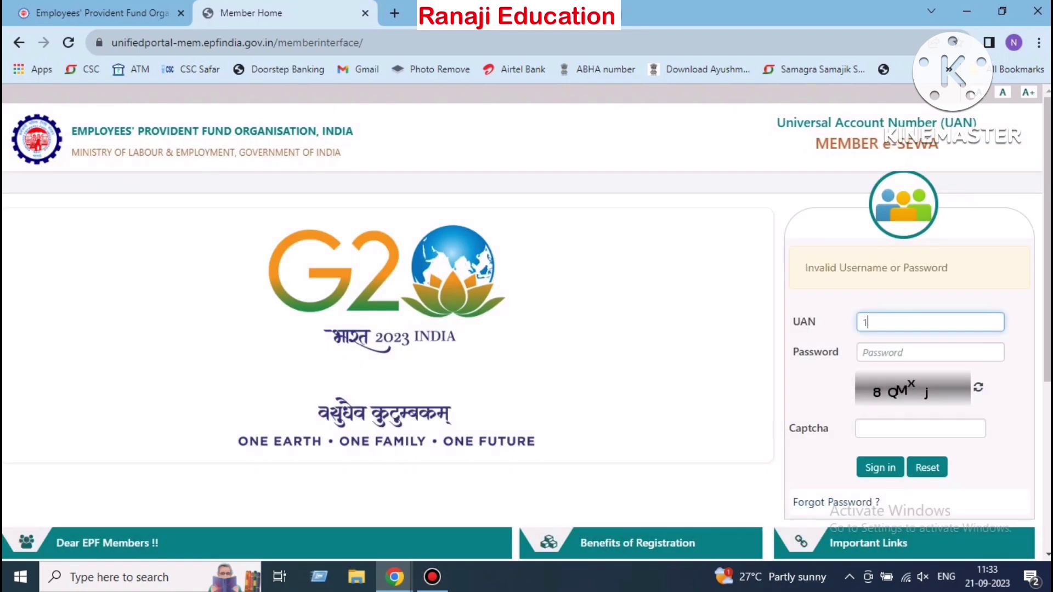
pyautogui.write('014')
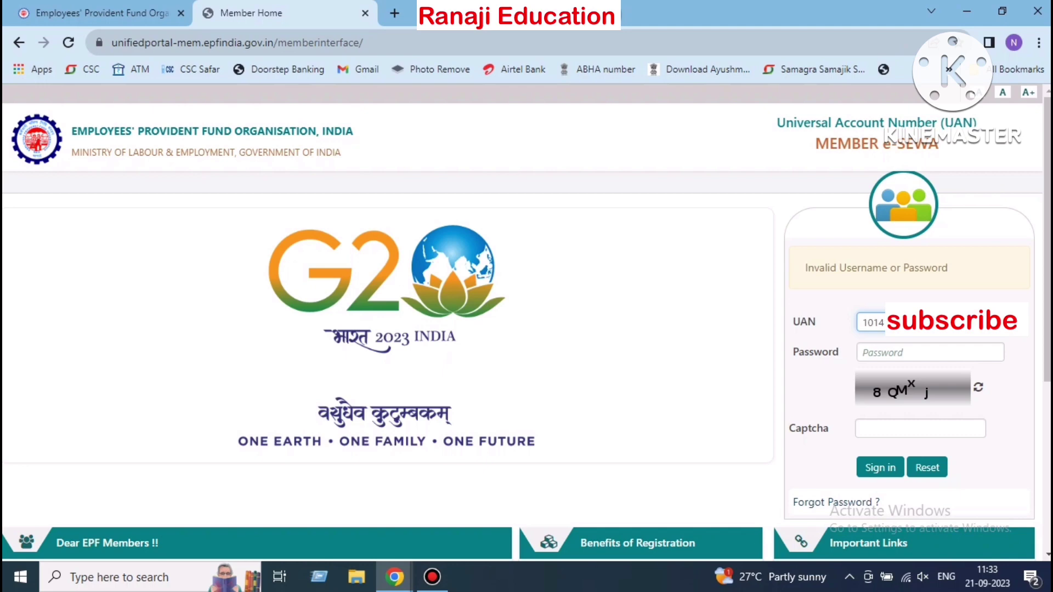
pyautogui.click(930, 352)
pyautogui.write('••••')
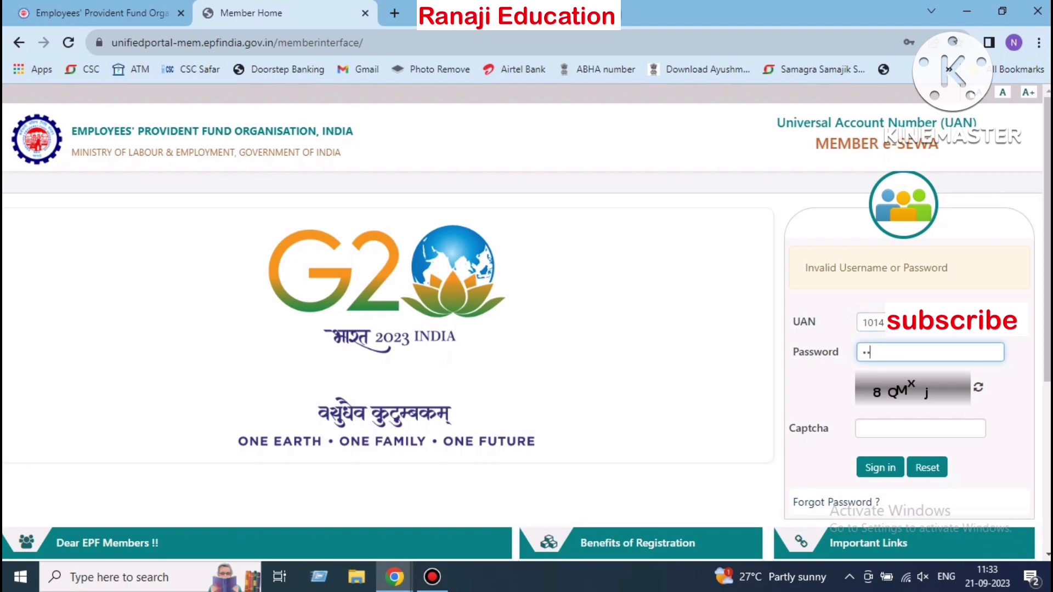
pyautogui.write('•••••••••')
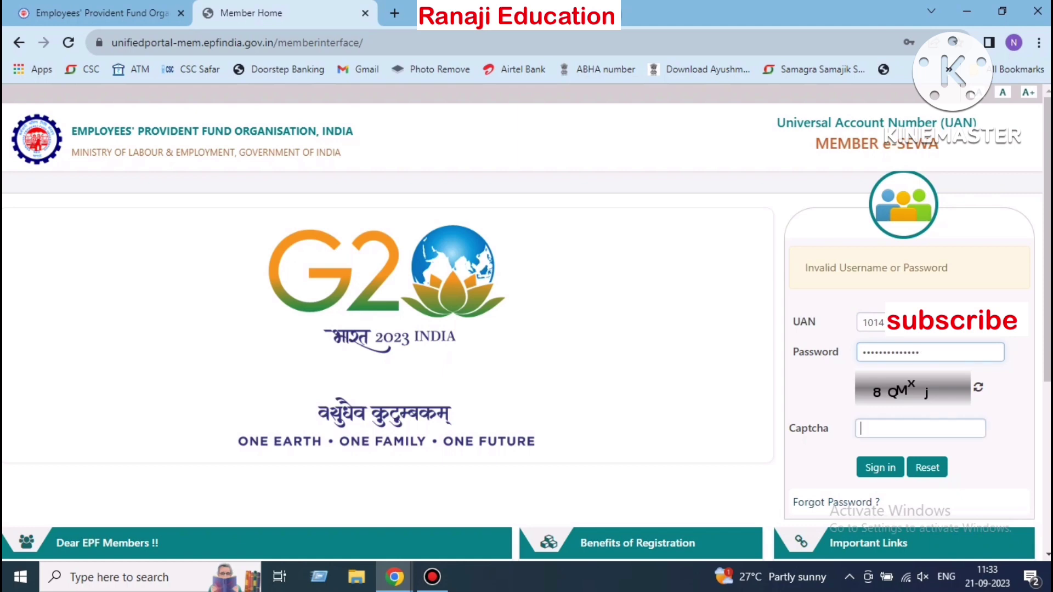
pyautogui.click(878, 429)
pyautogui.write('8Q')
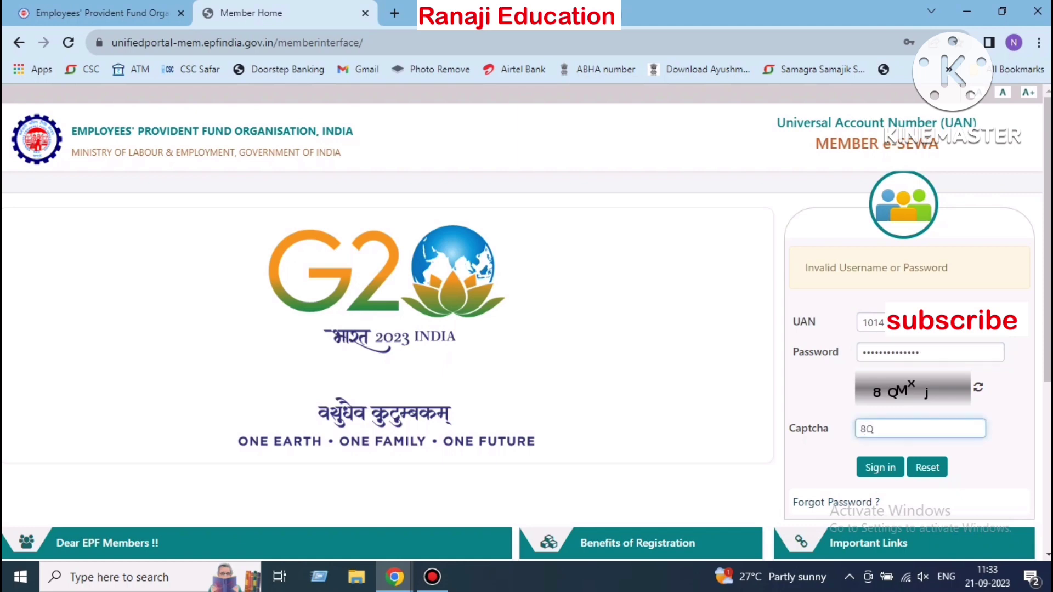
pyautogui.write('Mxj')
pyautogui.press('Return')
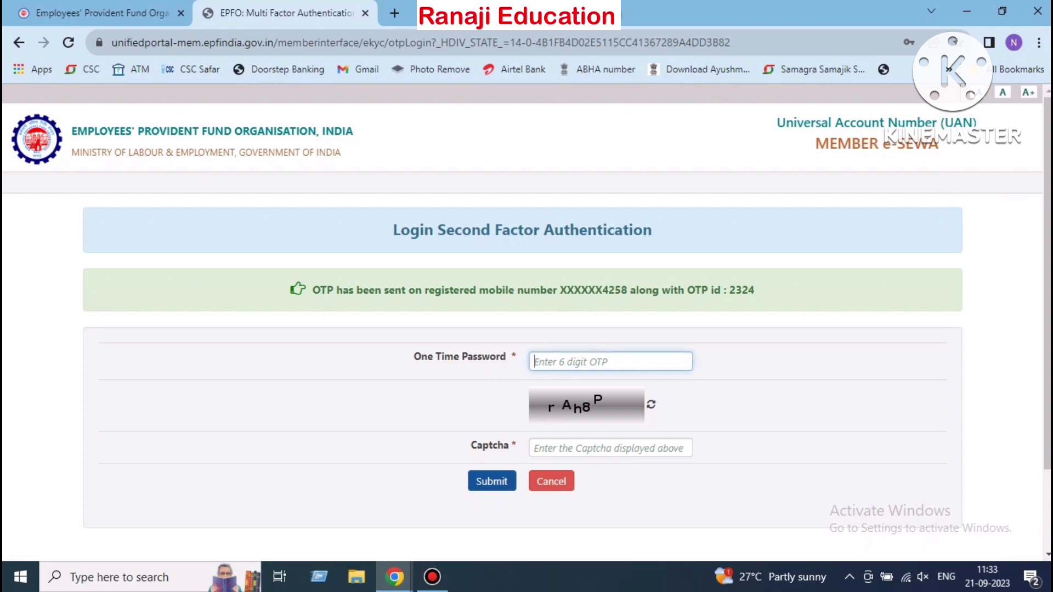
# Step: Enter the six-digit OTP and the captcha, correcting a typo, and submit to log in
pyautogui.press('Tab')
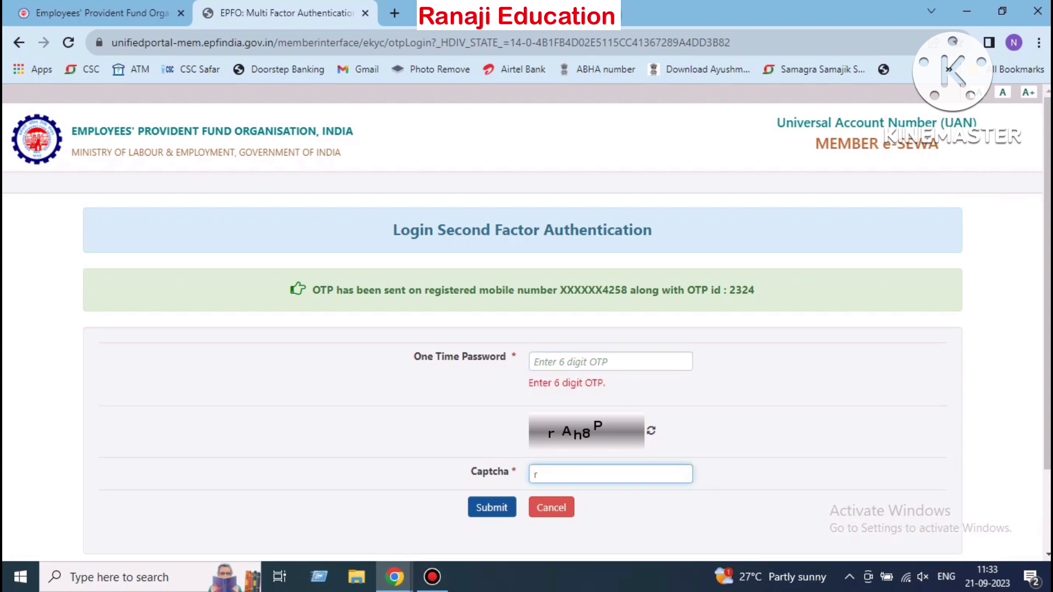
pyautogui.write('rAh5')
pyautogui.press('BackSpace')
pyautogui.write('8')
pyautogui.click(603, 362)
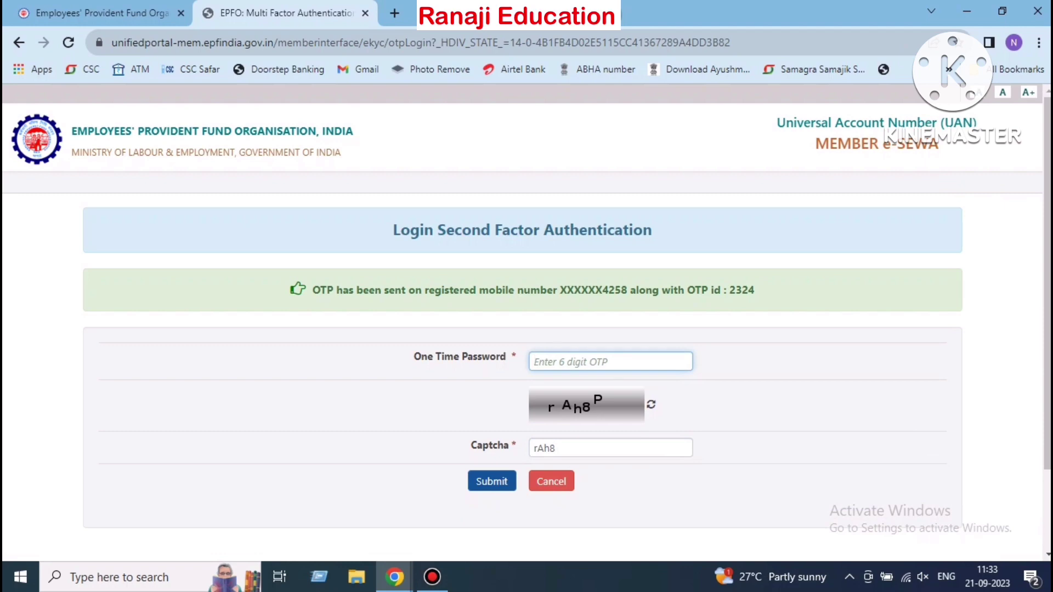
pyautogui.write('••••••')
pyautogui.click(556, 449)
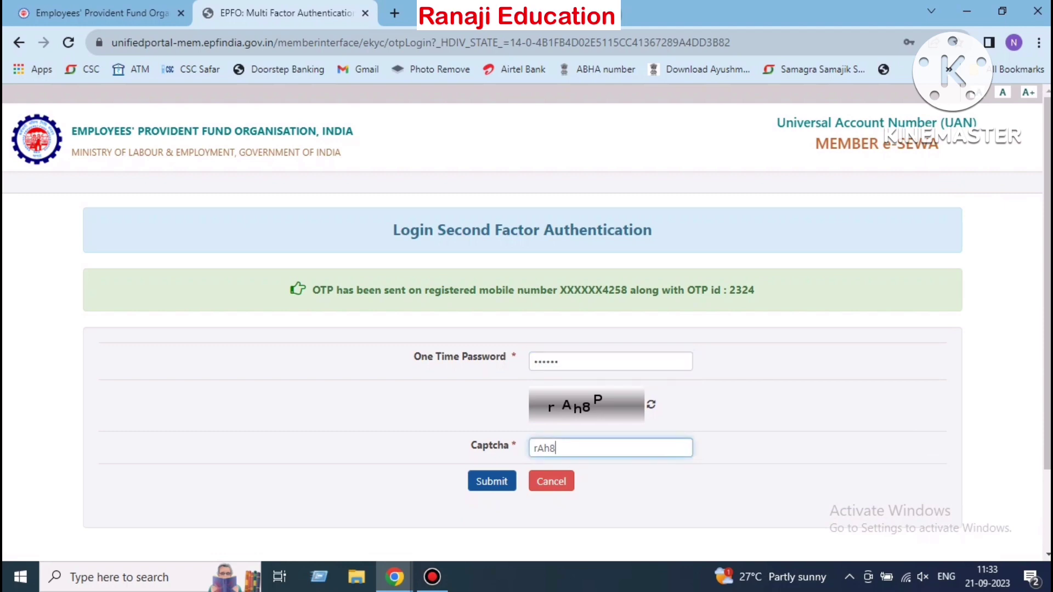
pyautogui.write('P')
pyautogui.click(492, 482)
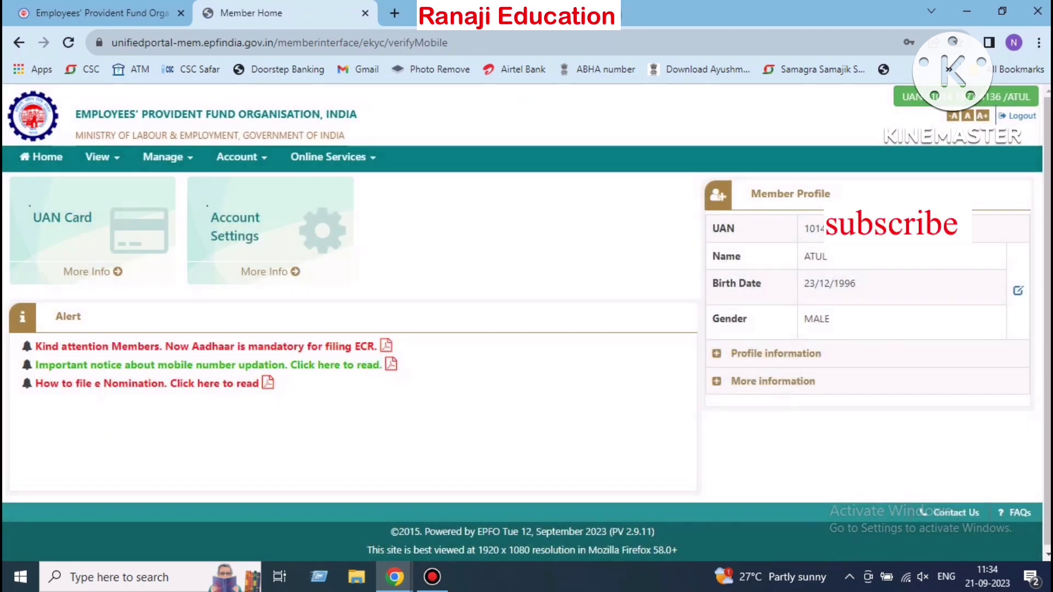
# Step: Expand the member's profile information and open View > Service History
pyautogui.click(776, 353)
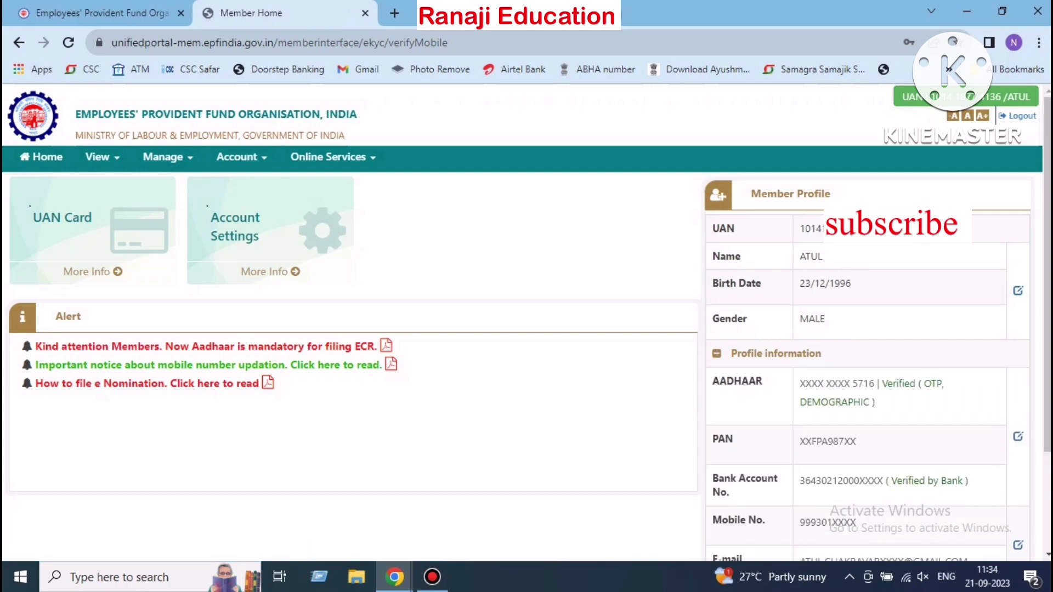
pyautogui.scroll(-2, 776, 354)
pyautogui.scroll(2, 351, 329)
pyautogui.click(102, 157)
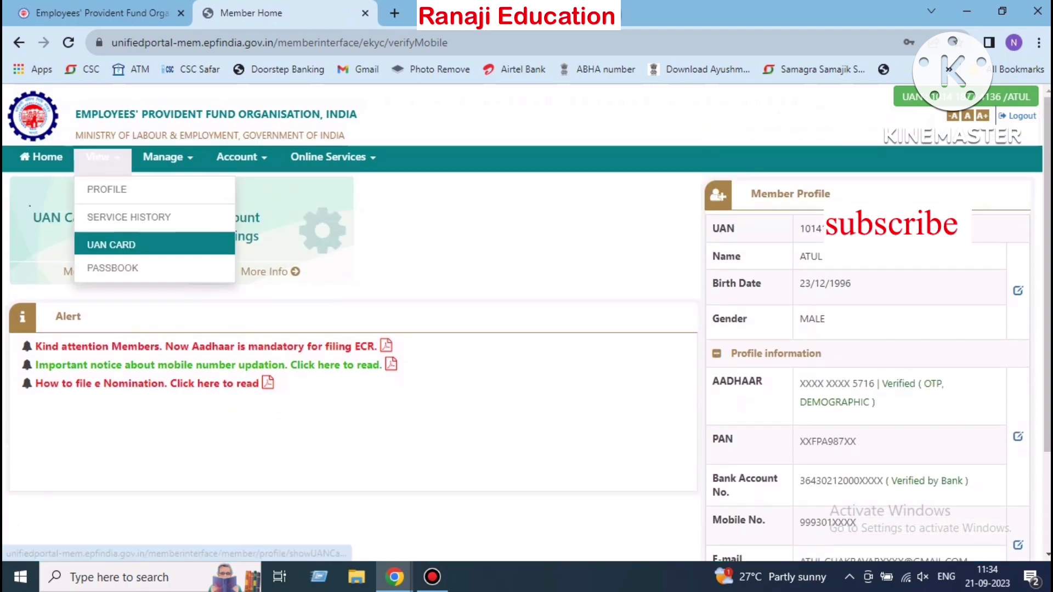
pyautogui.click(111, 242)
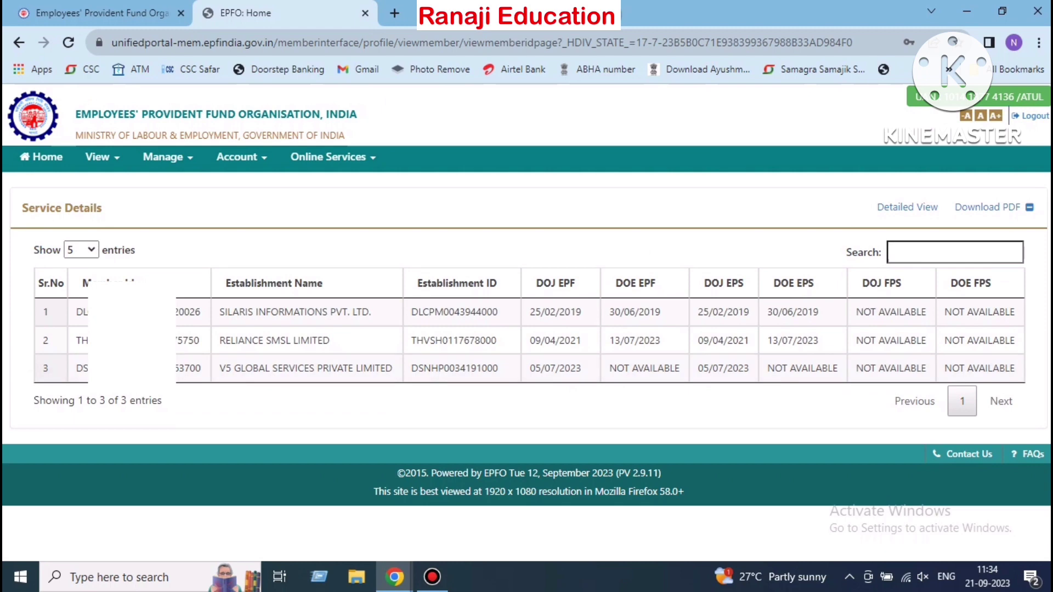
pyautogui.moveTo(697, 368); pyautogui.dragTo(719, 369)
pyautogui.click(719, 368)
# Step: Bring up the Online Services menu, reopening it several times
pyautogui.click(328, 157)
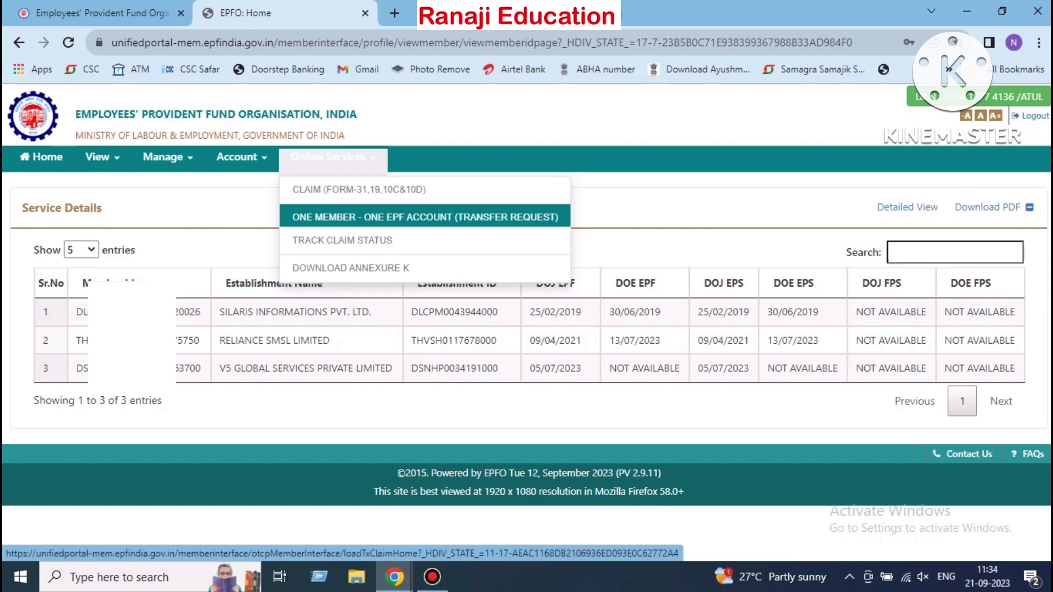
pyautogui.click(425, 217)
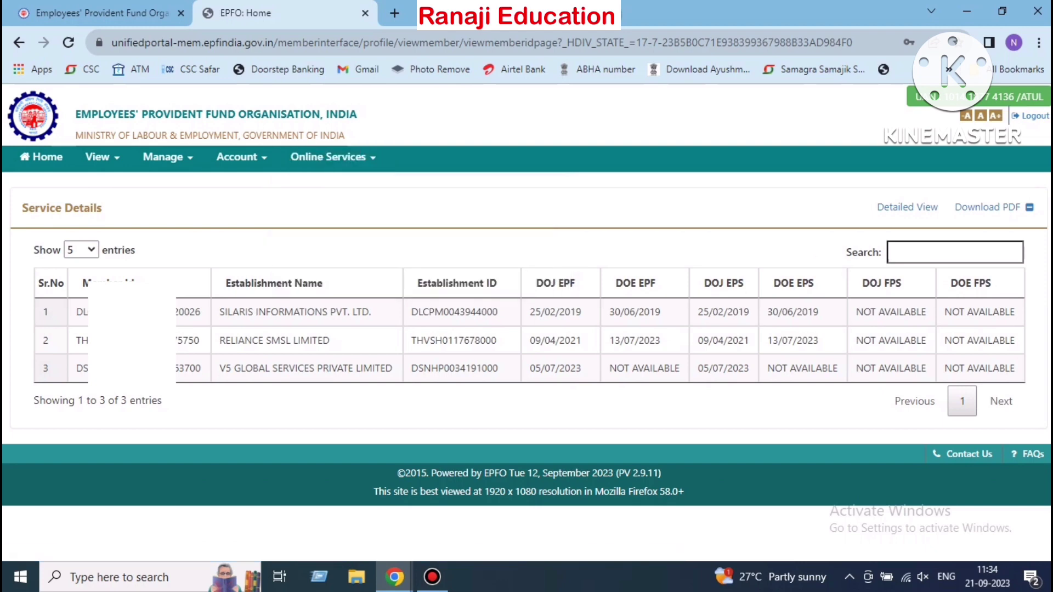
pyautogui.click(332, 157)
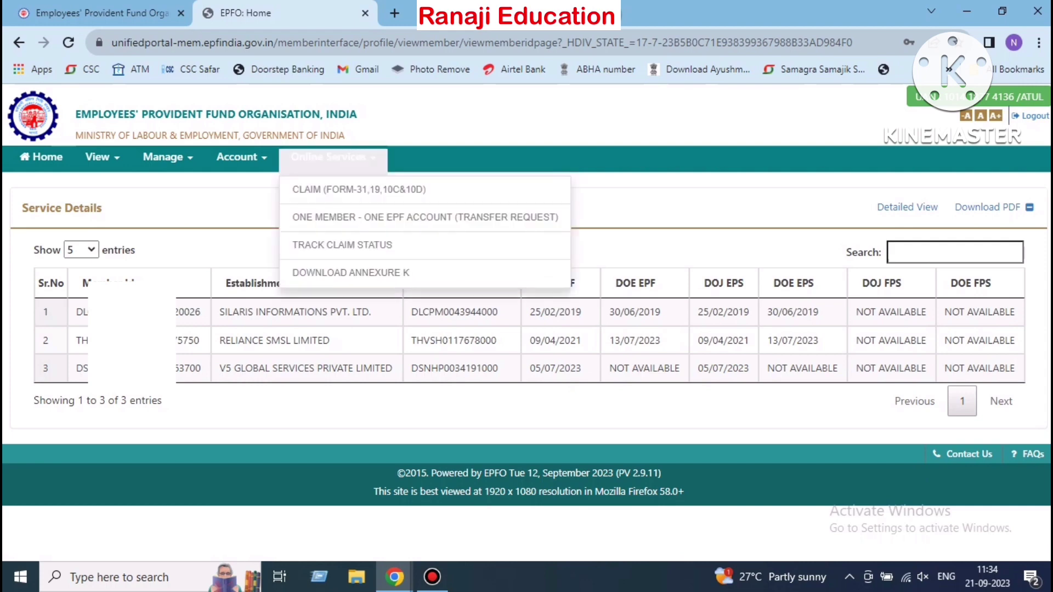
pyautogui.moveTo(270, 216); pyautogui.dragTo(356, 218)
pyautogui.click(337, 217)
pyautogui.click(332, 157)
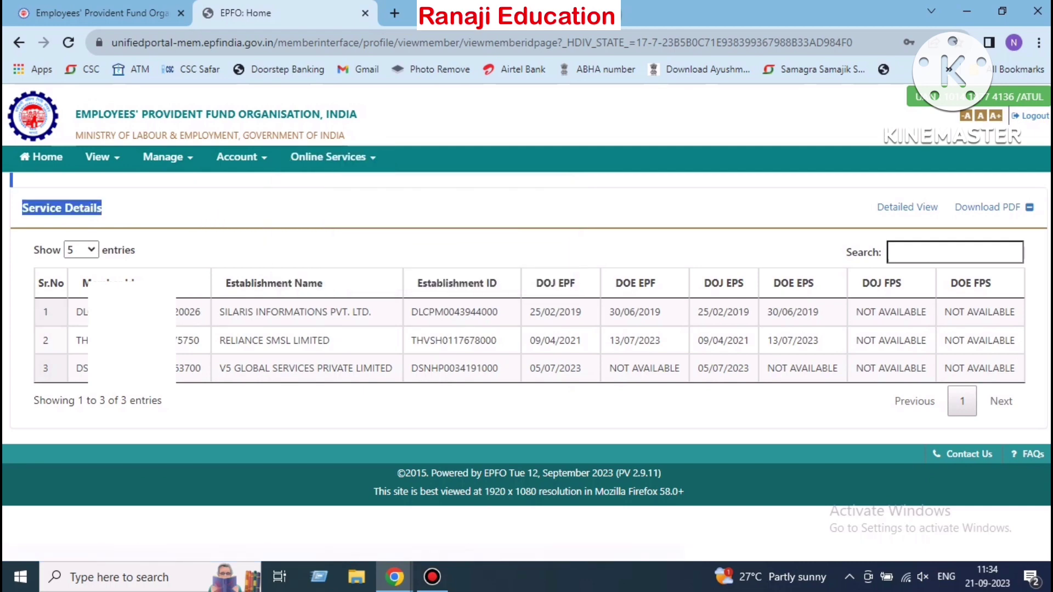
pyautogui.click(332, 157)
# Step: Open One Member - One EPF Account transfer, recheck Service History, then return to the transfer page
pyautogui.click(356, 218)
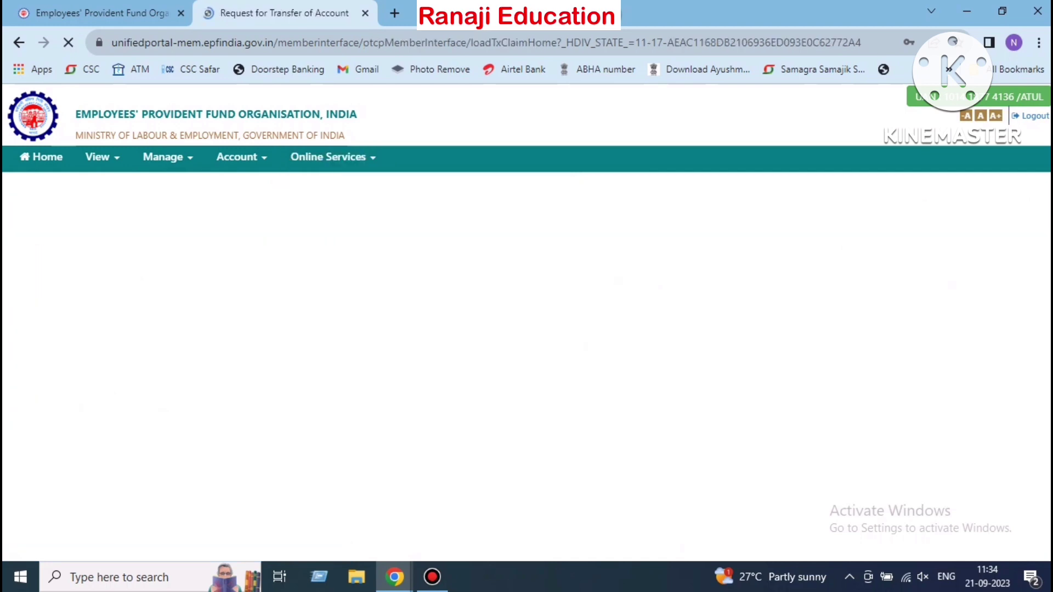
pyautogui.scroll(-7, 527, 329)
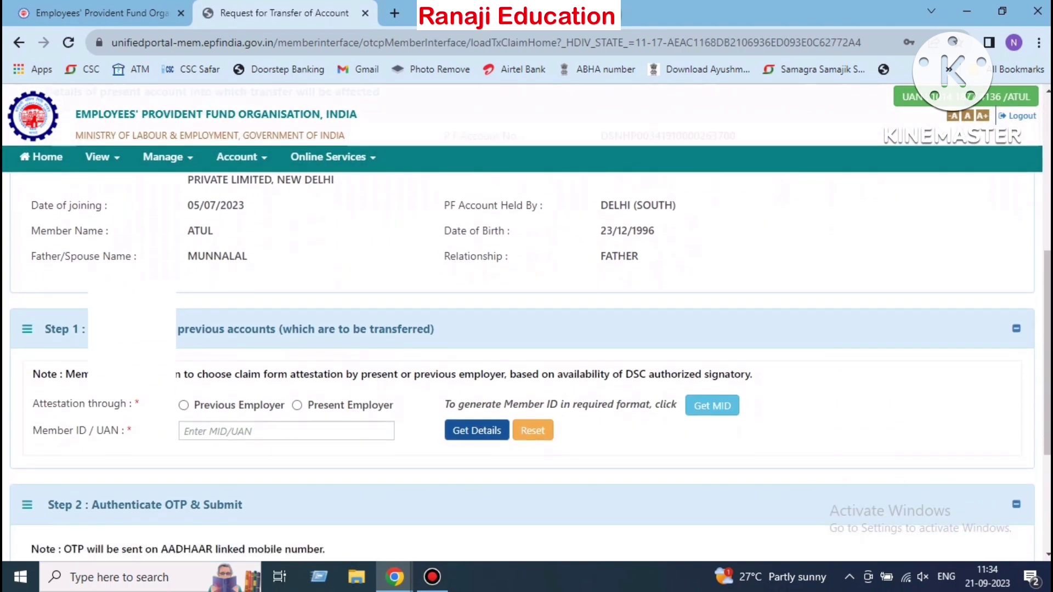
pyautogui.click(101, 157)
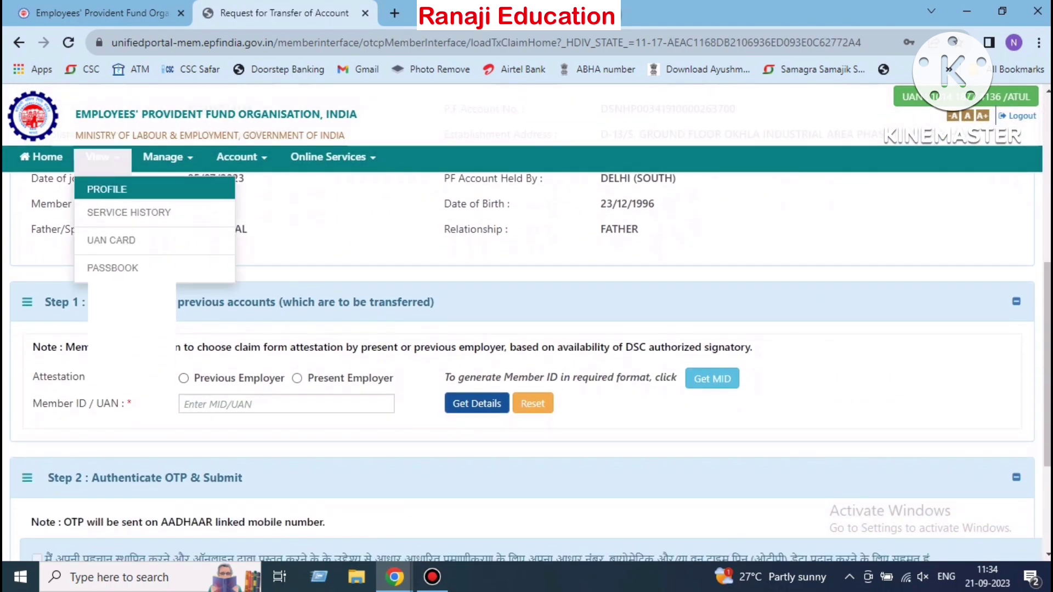
pyautogui.click(129, 217)
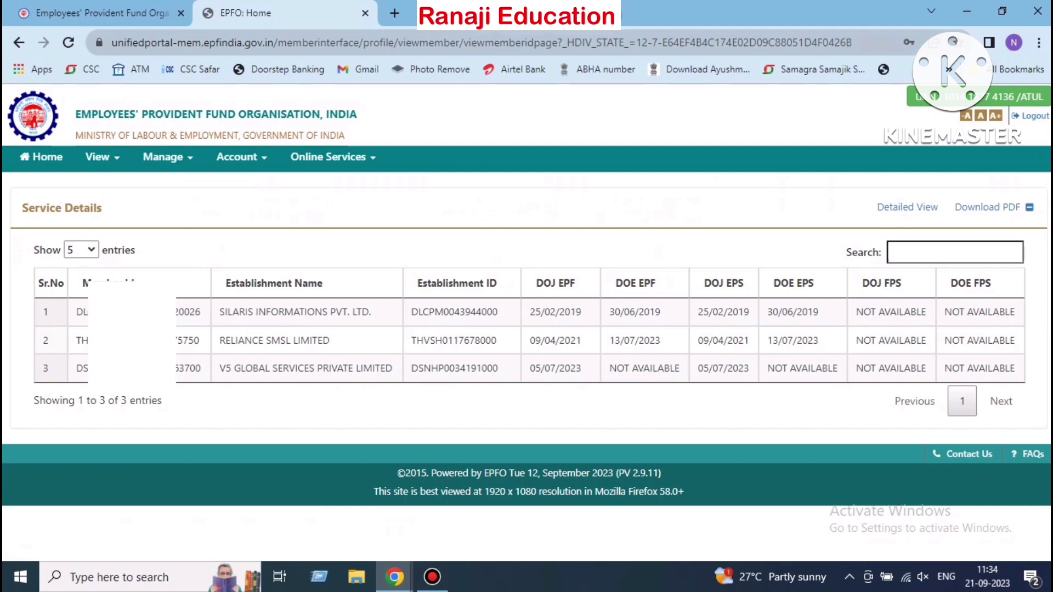
pyautogui.click(328, 157)
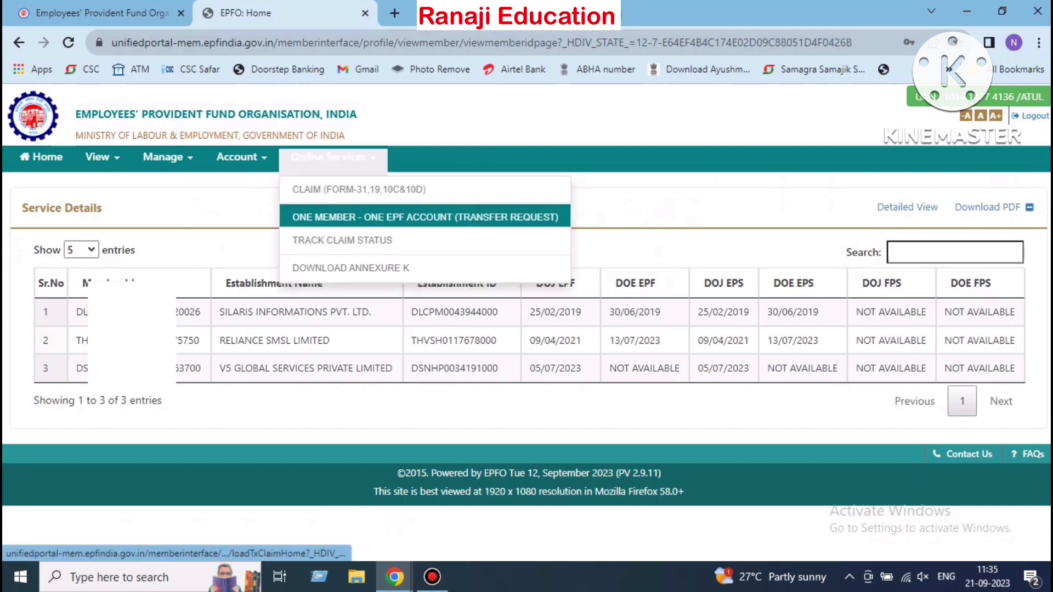
pyautogui.click(425, 217)
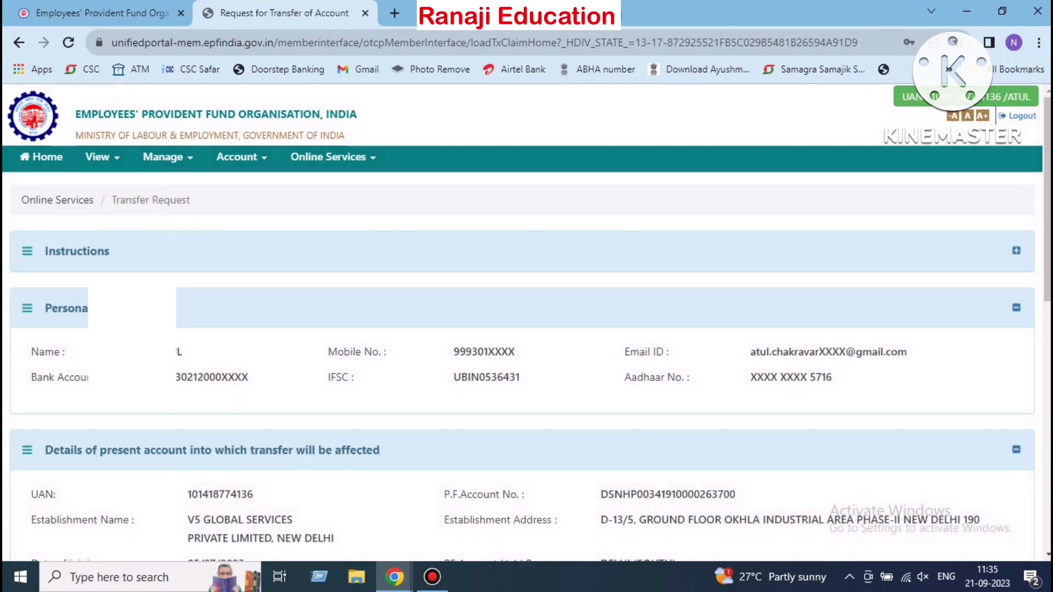
# Step: Choose Present Employer attestation, enter the UAN, and fetch the previous account details
pyautogui.scroll(-9, 526, 329)
pyautogui.click(296, 302)
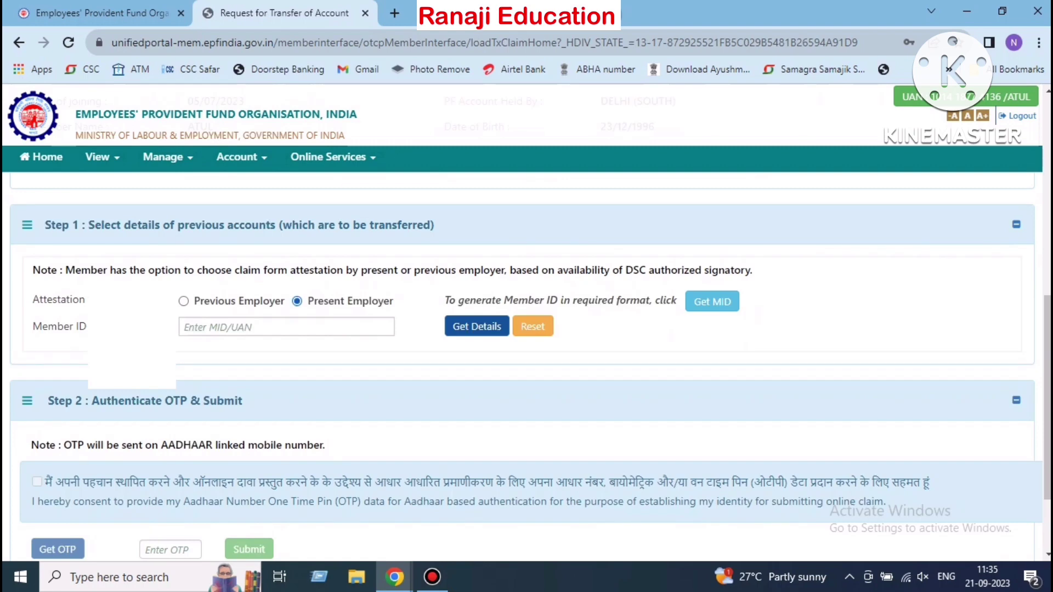
pyautogui.click(219, 327)
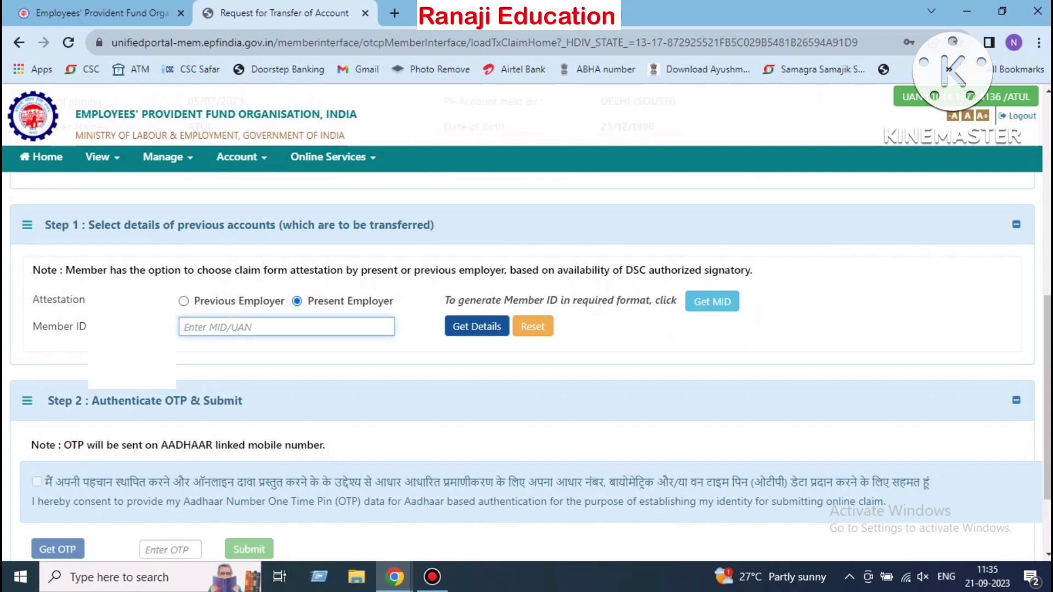
pyautogui.write('10')
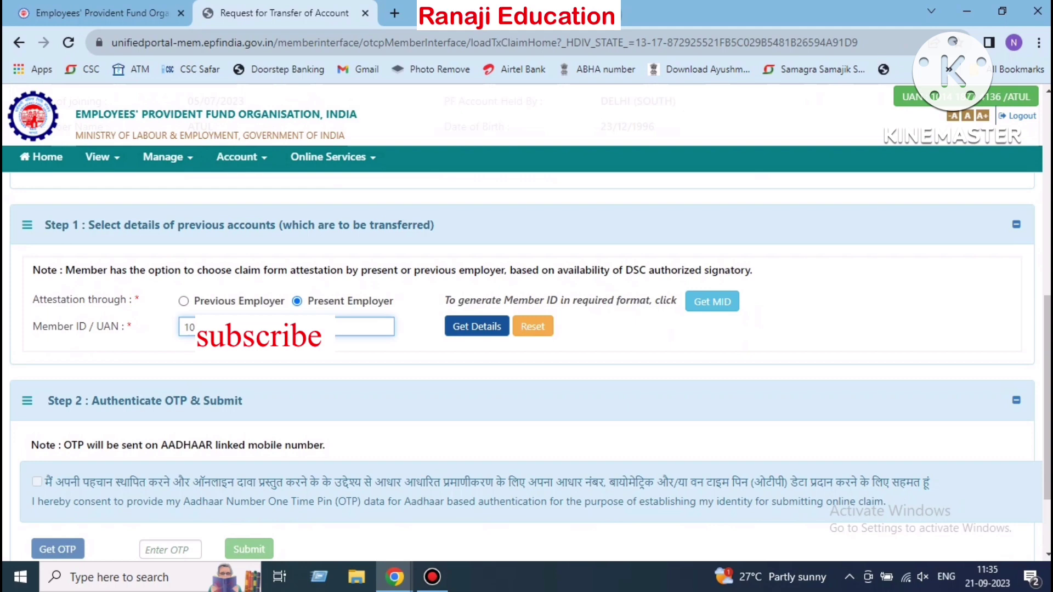
pyautogui.click(477, 326)
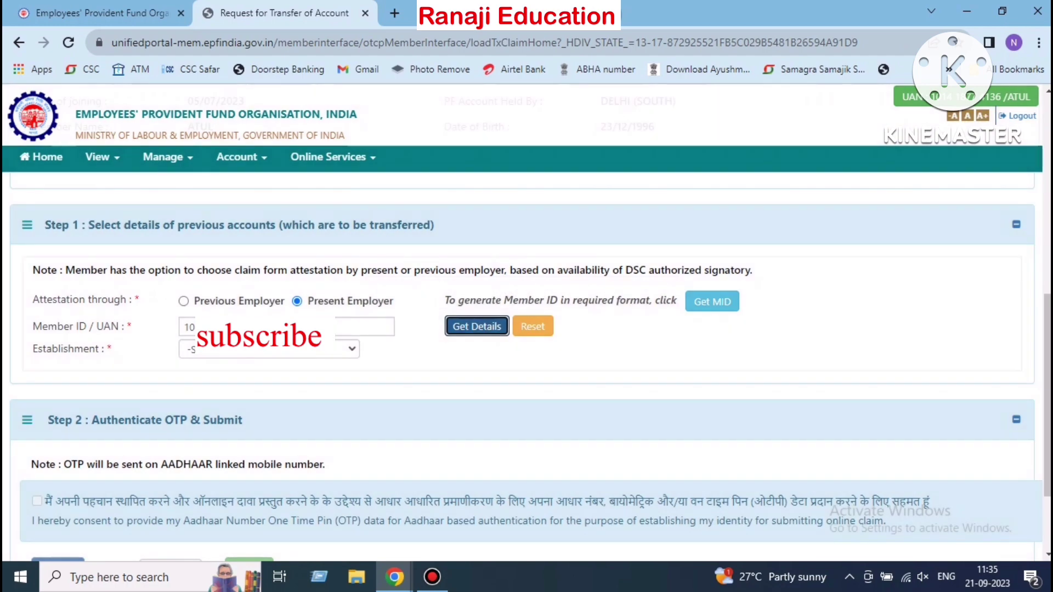
# Step: Select RELIANCE SMSL LIMITED as the previous establishment and tick its account for transfer
pyautogui.click(351, 349)
pyautogui.click(262, 381)
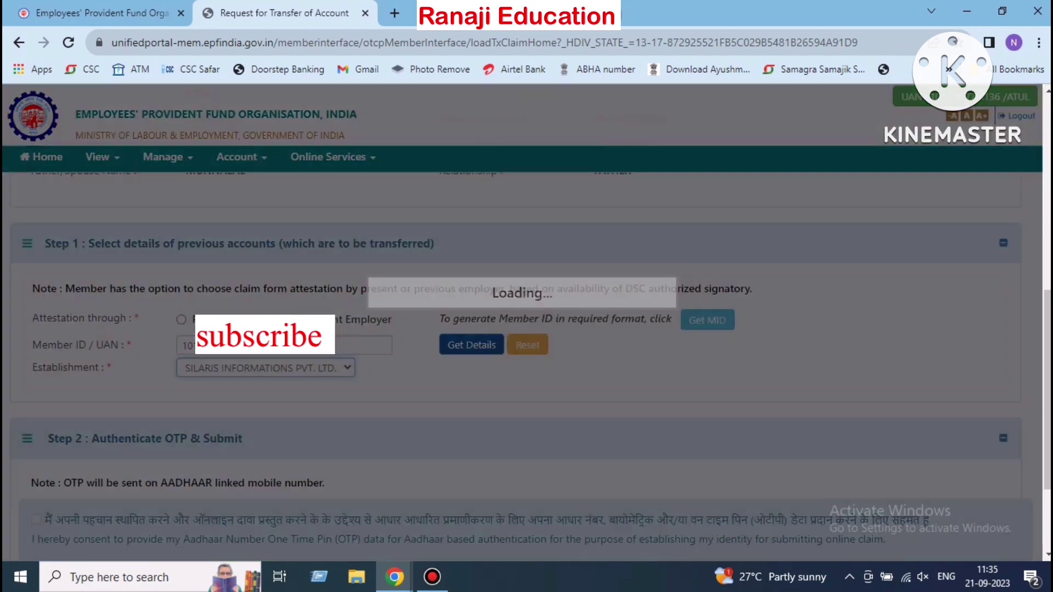
pyautogui.press('Return')
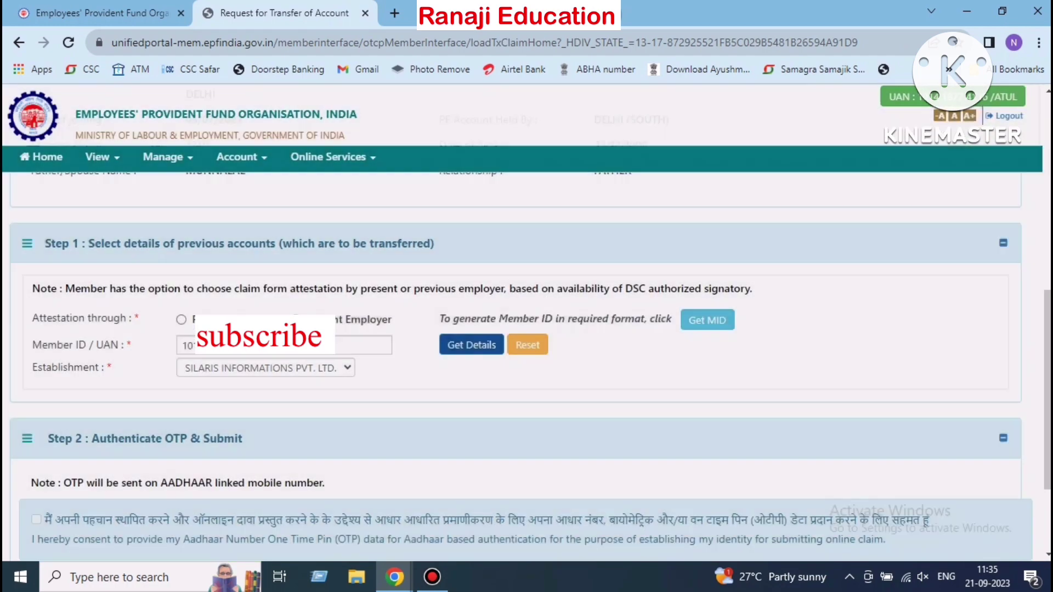
pyautogui.click(351, 349)
pyautogui.click(230, 394)
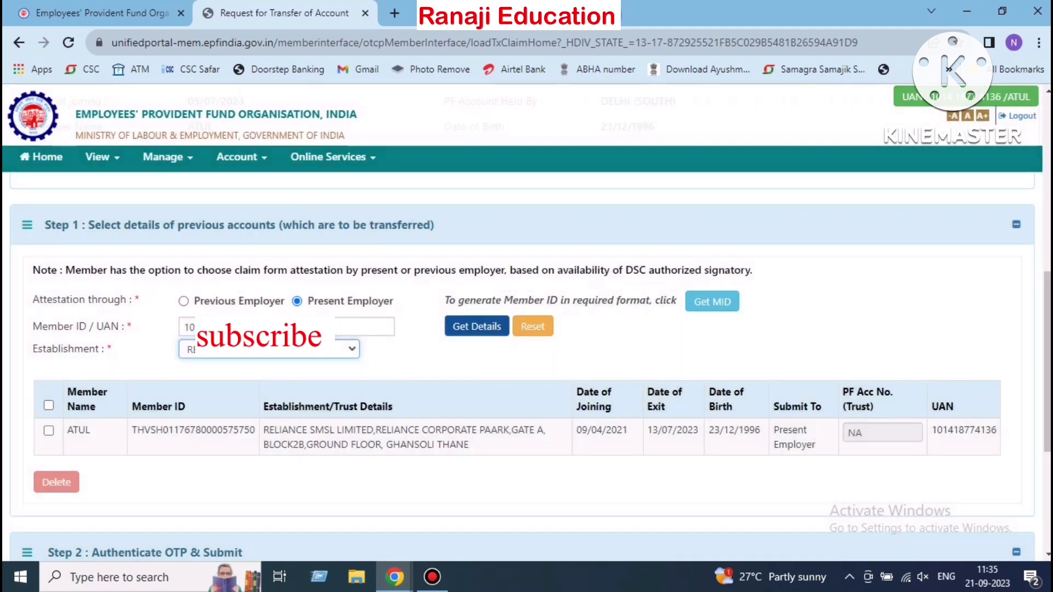
pyautogui.click(48, 431)
pyautogui.scroll(-2, 527, 329)
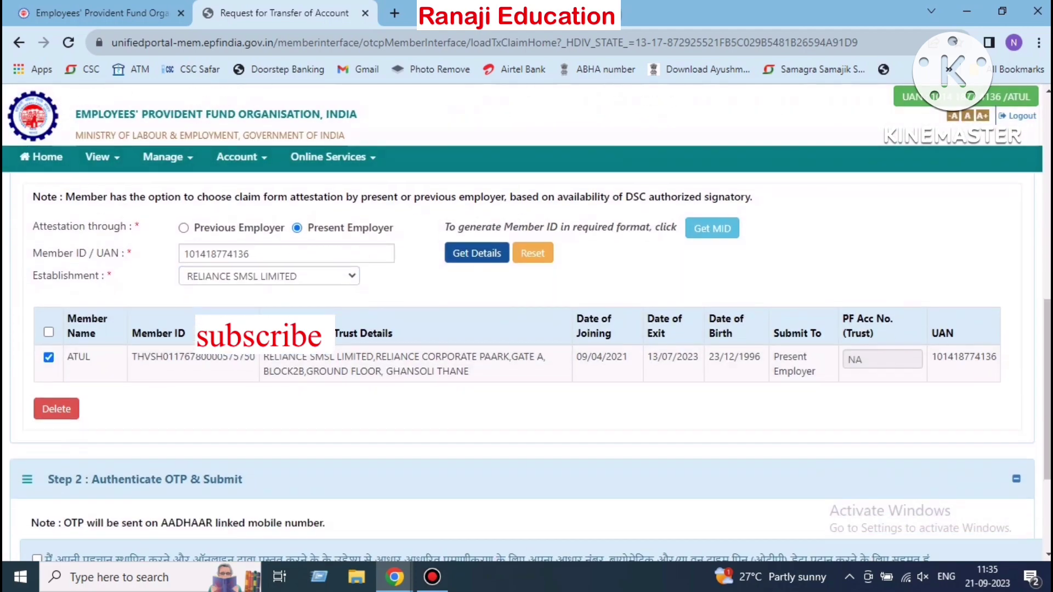
pyautogui.click(48, 328)
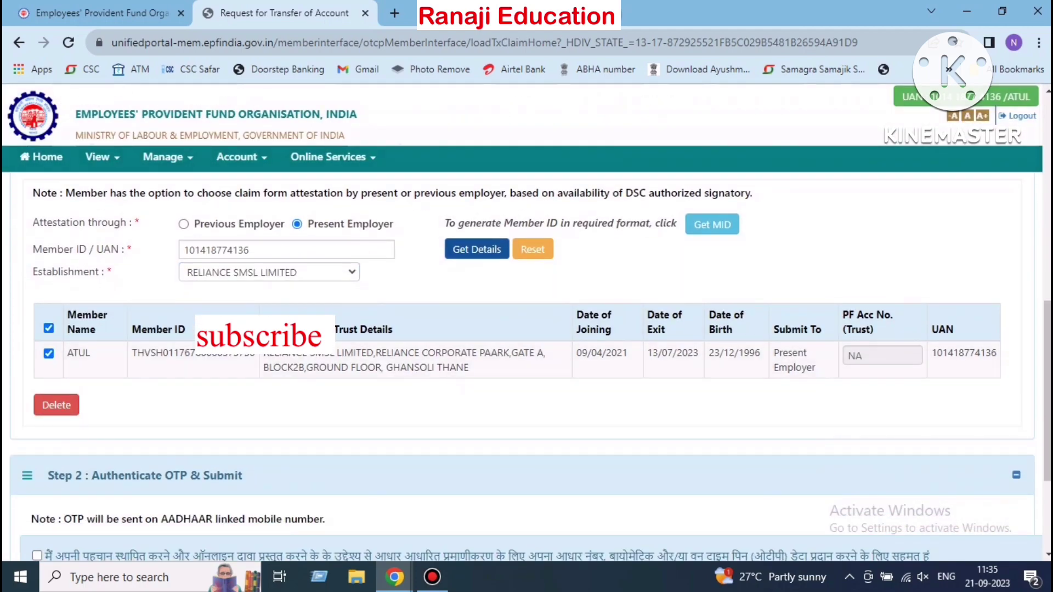
pyautogui.scroll(-3, 527, 367)
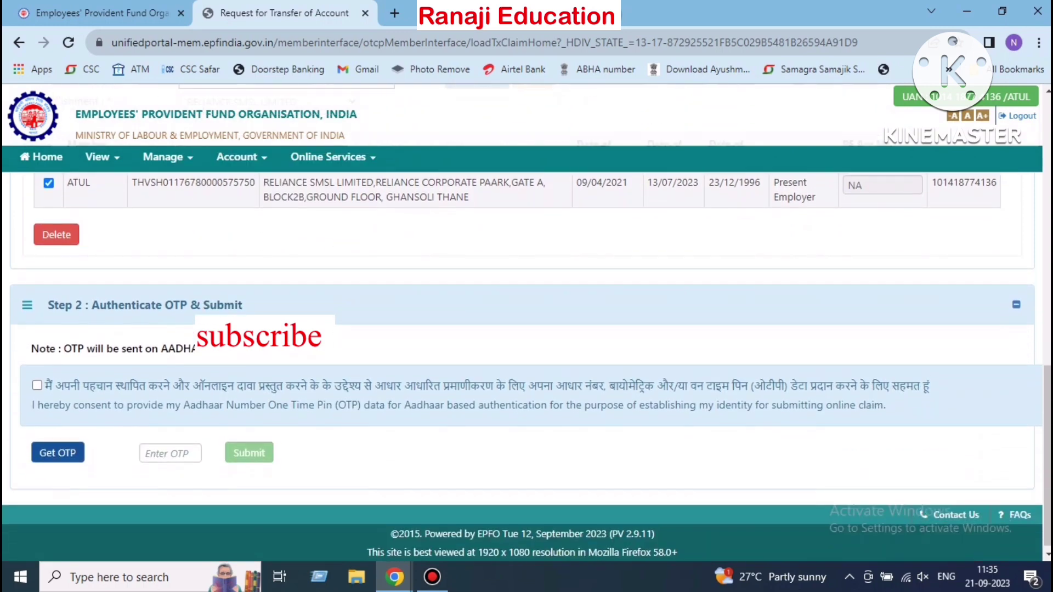
# Step: Give Aadhaar consent and request an OTP on the Aadhaar-linked mobile
pyautogui.click(36, 380)
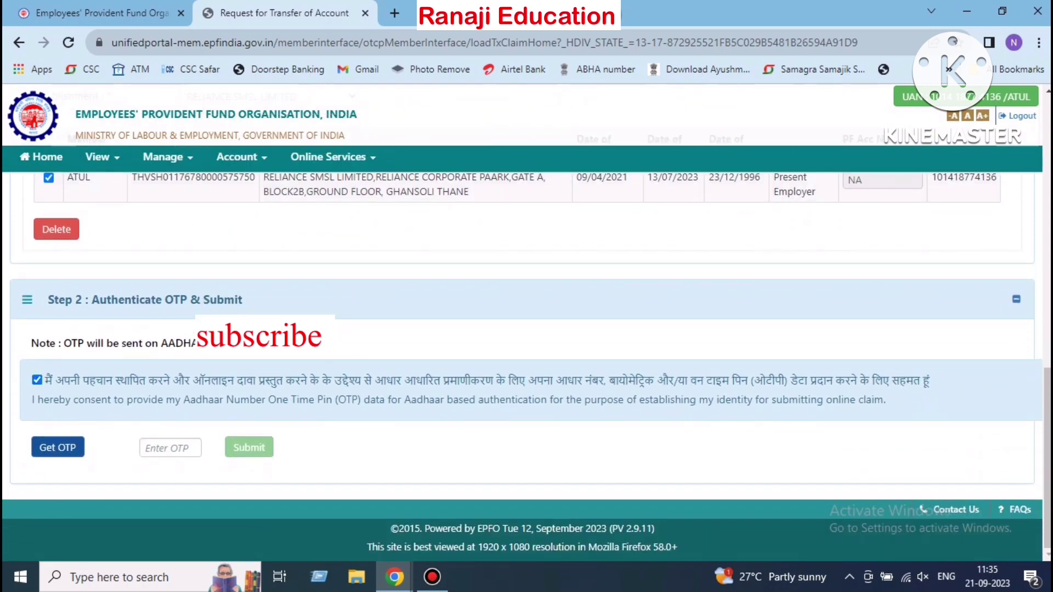
pyautogui.click(170, 448)
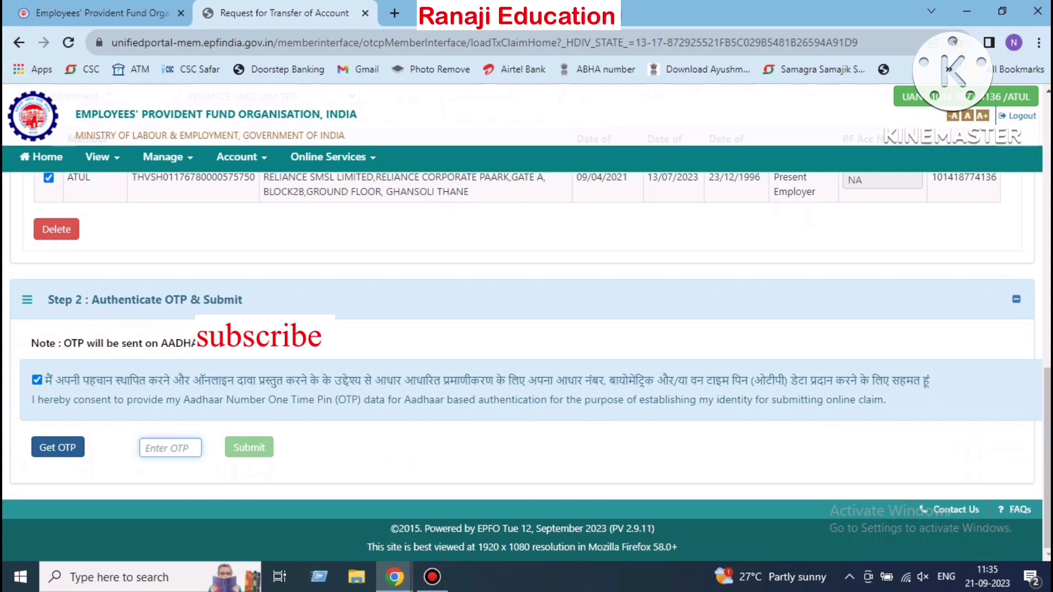
pyautogui.click(57, 447)
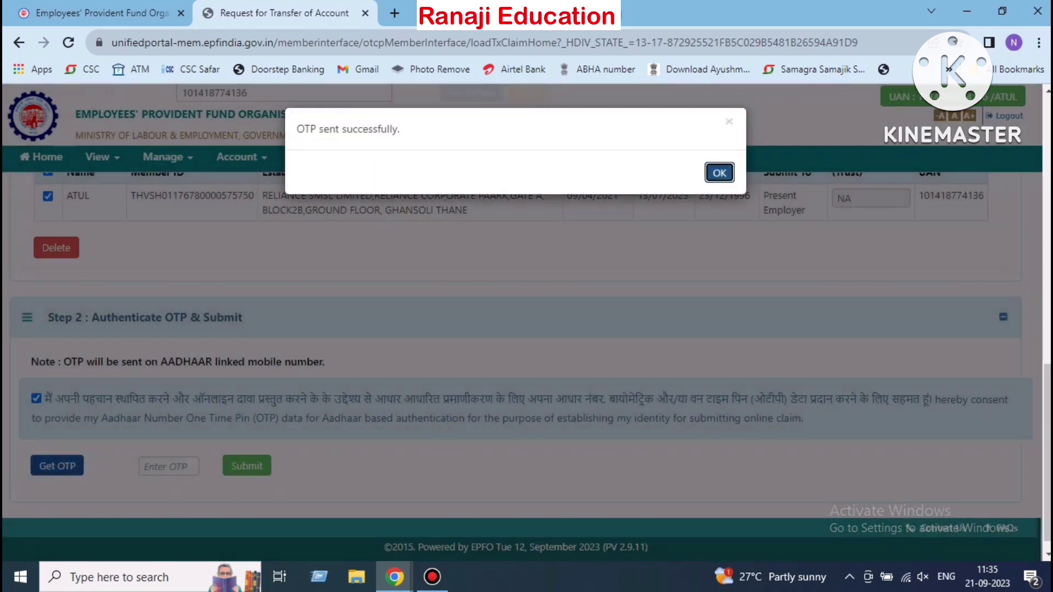
pyautogui.click(720, 172)
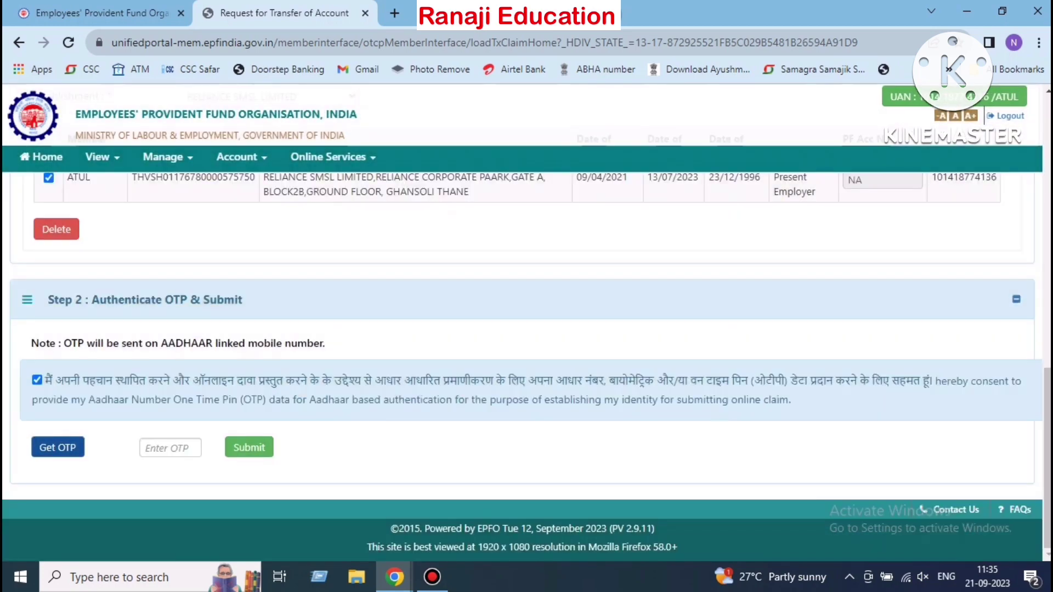
pyautogui.click(170, 448)
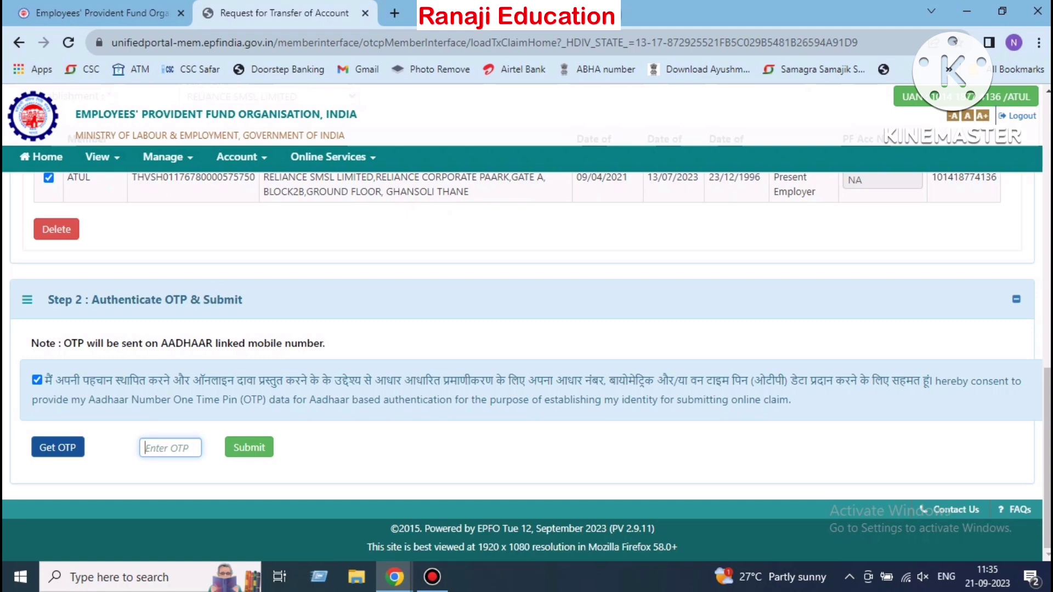
# Step: Enter the received OTP, submit the transfer claim, and scroll to the claim status table
pyautogui.scroll(2, 527, 329)
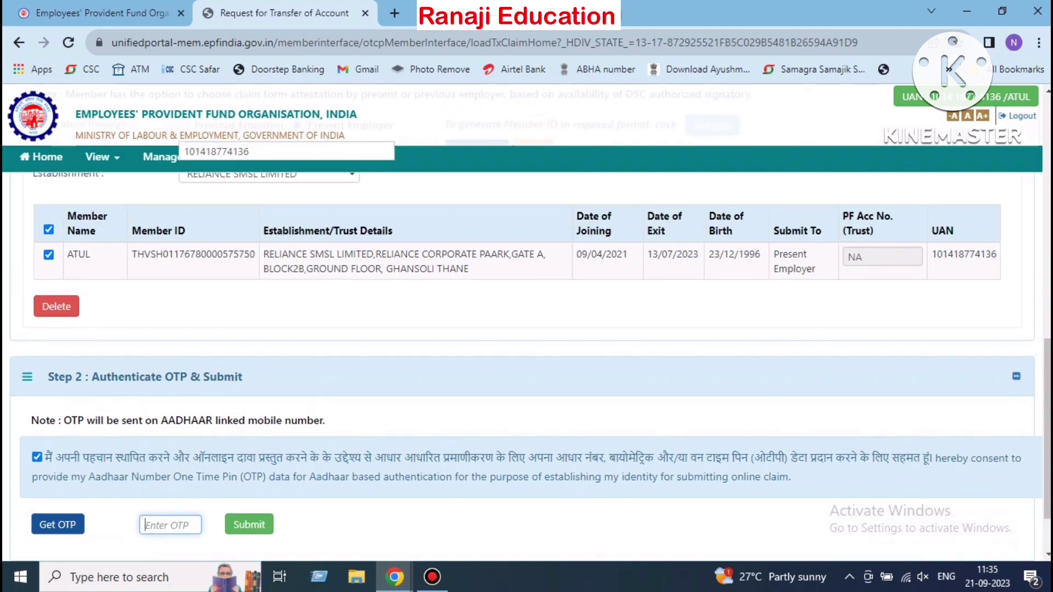
pyautogui.scroll(-2, 527, 329)
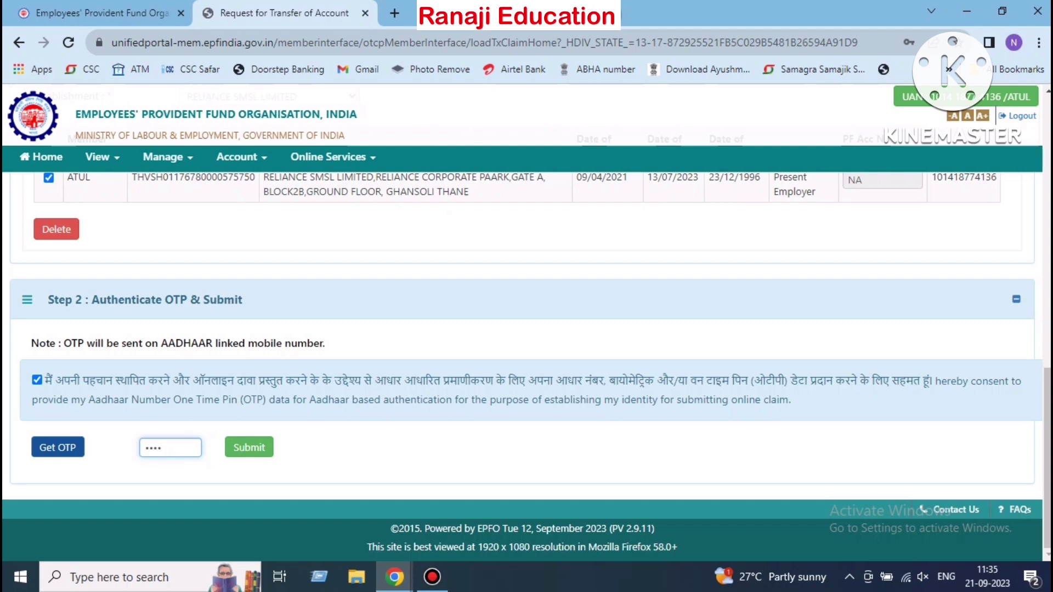
pyautogui.press('Return')
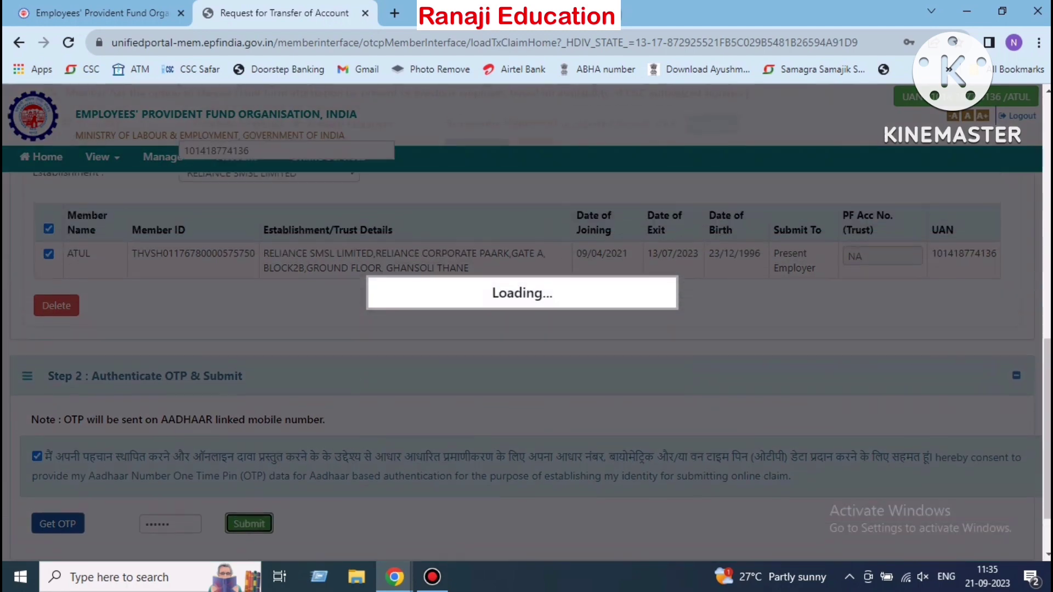
pyautogui.scroll(-3, 527, 329)
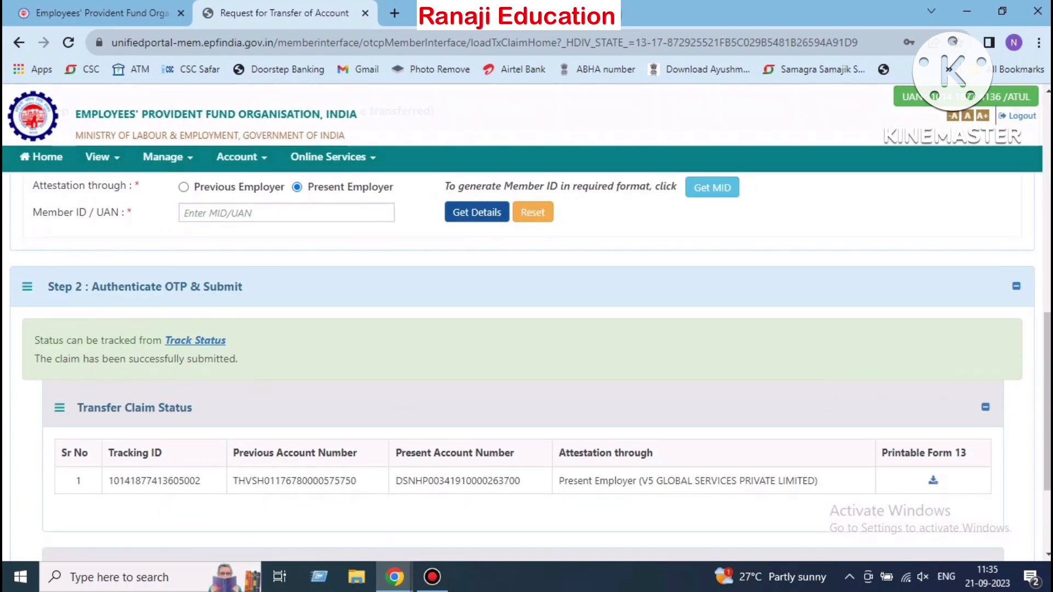
# Step: Highlight the submitted claim's tracking details and open its printable Form 13 PDF
pyautogui.moveTo(108, 481); pyautogui.dragTo(818, 481)
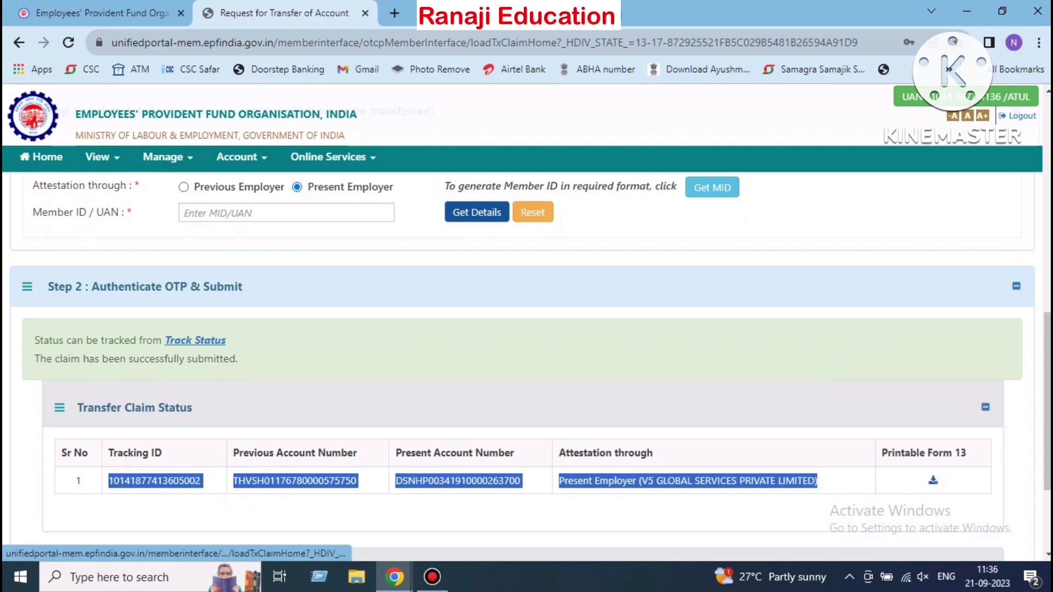
pyautogui.click(933, 481)
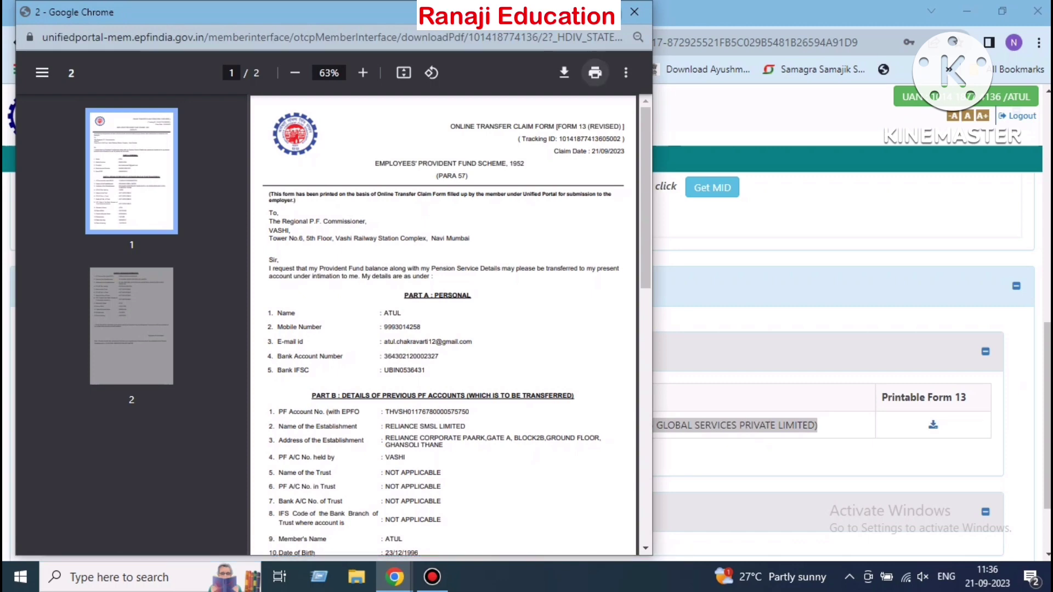
# Step: Open print settings for Form 13 and set Pages to All
pyautogui.click(595, 72)
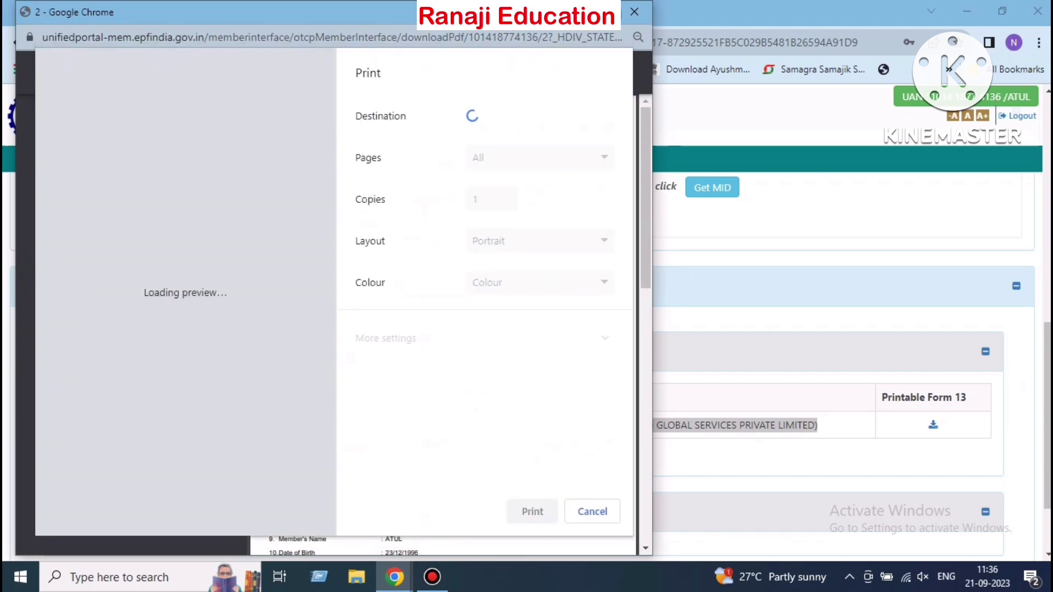
pyautogui.click(540, 158)
pyautogui.click(505, 190)
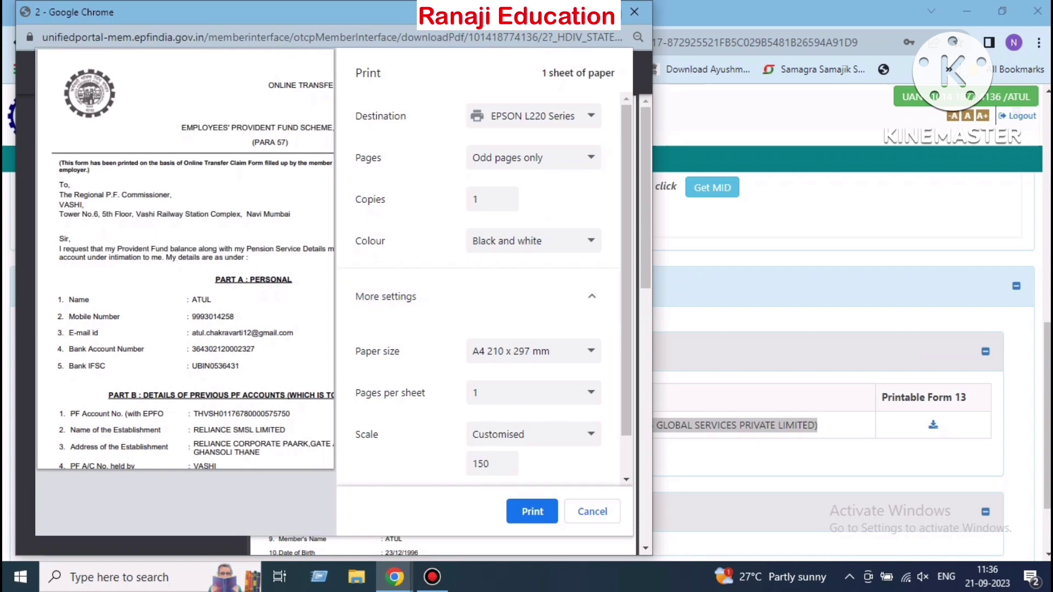
pyautogui.click(534, 158)
pyautogui.click(516, 178)
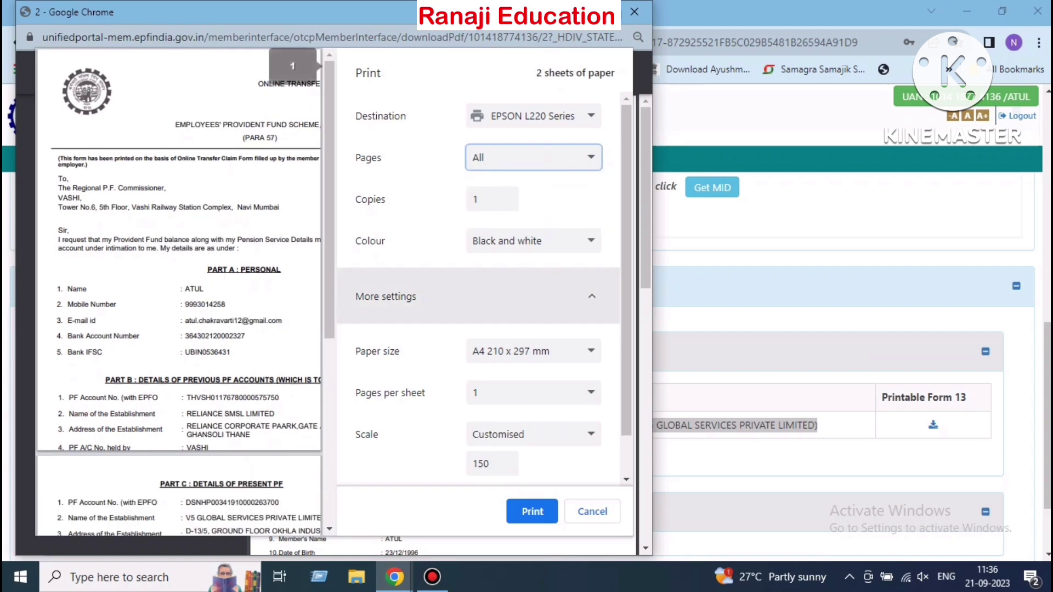
# Step: Change the print scale from 150 to 100
pyautogui.doubleClick(481, 464)
pyautogui.scroll(-1, 484, 290)
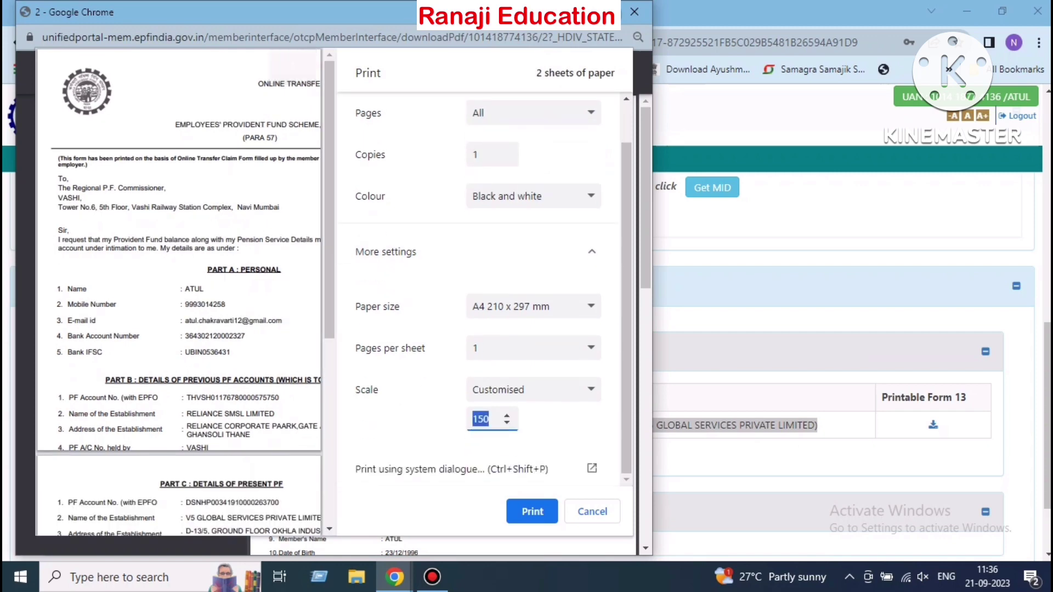
pyautogui.write('1000')
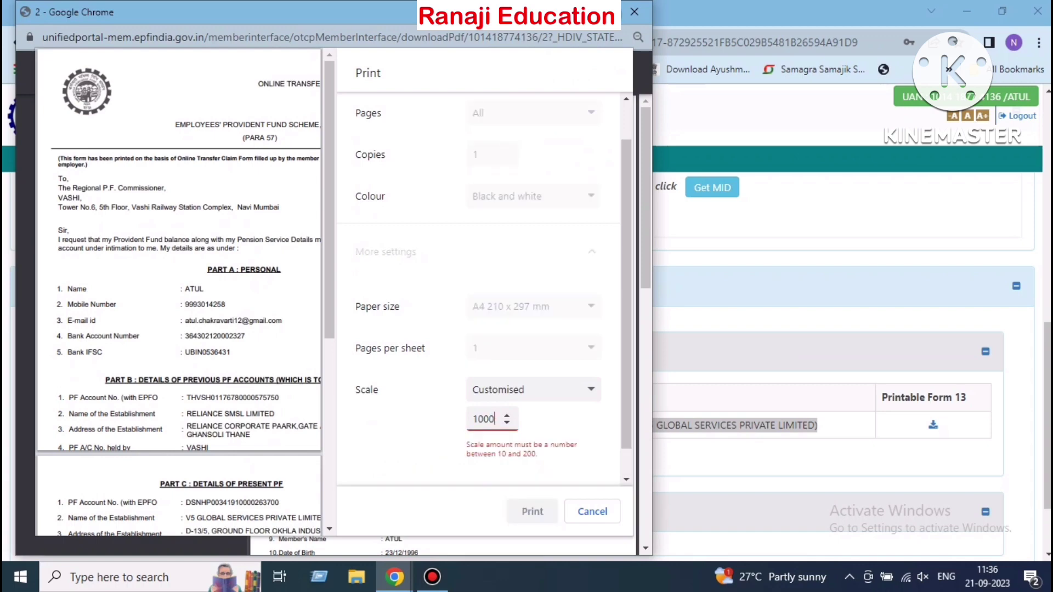
pyautogui.press('BackSpace')
pyautogui.scroll(-5, 179, 291)
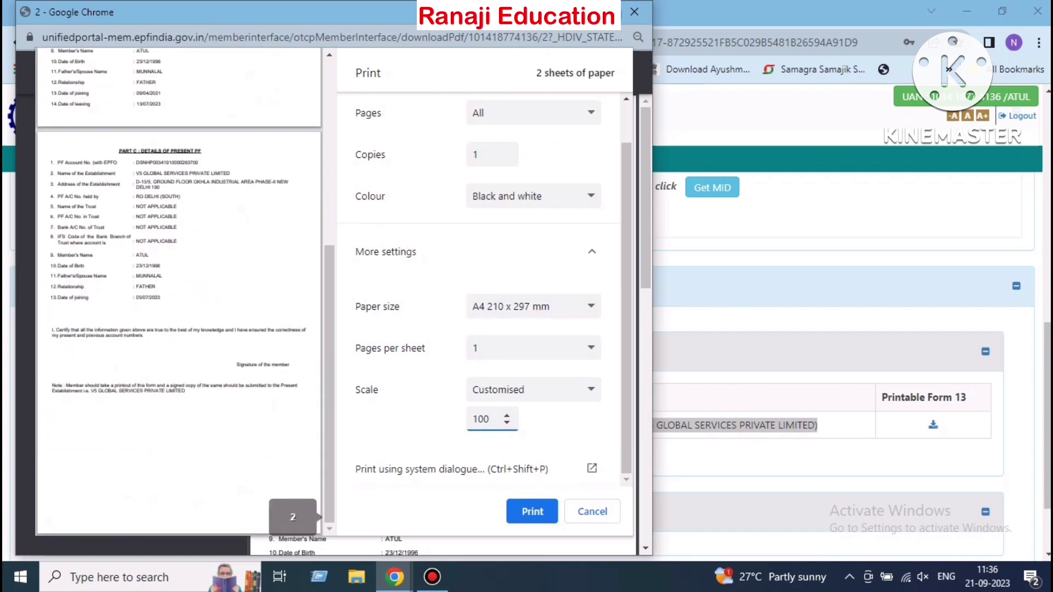
# Step: Through the system dialogue, set EPSON L220 preferences to Grayscale, High quality, and print both pages
pyautogui.click(592, 468)
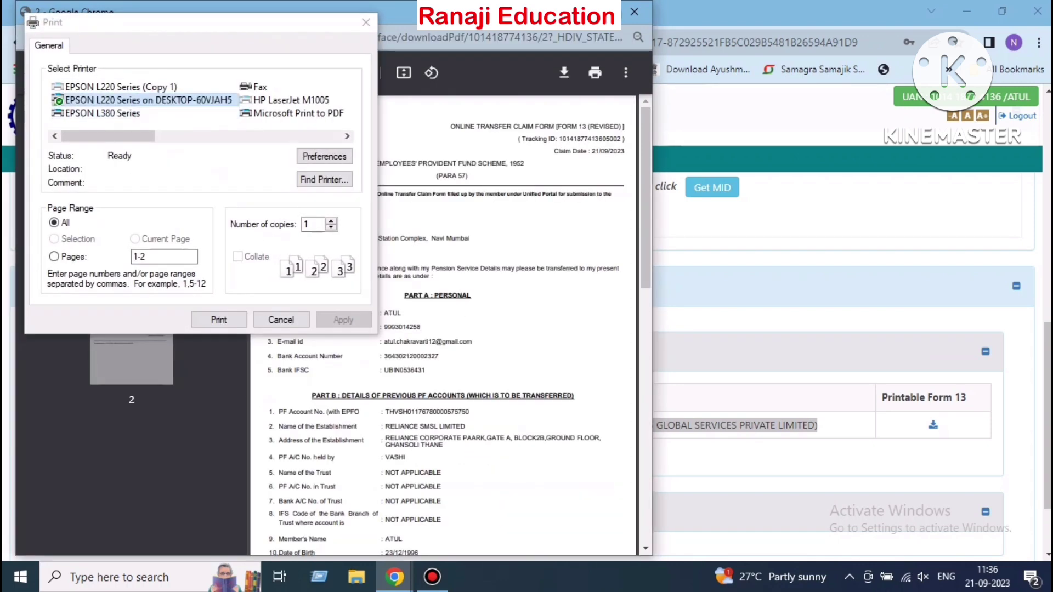
pyautogui.click(324, 156)
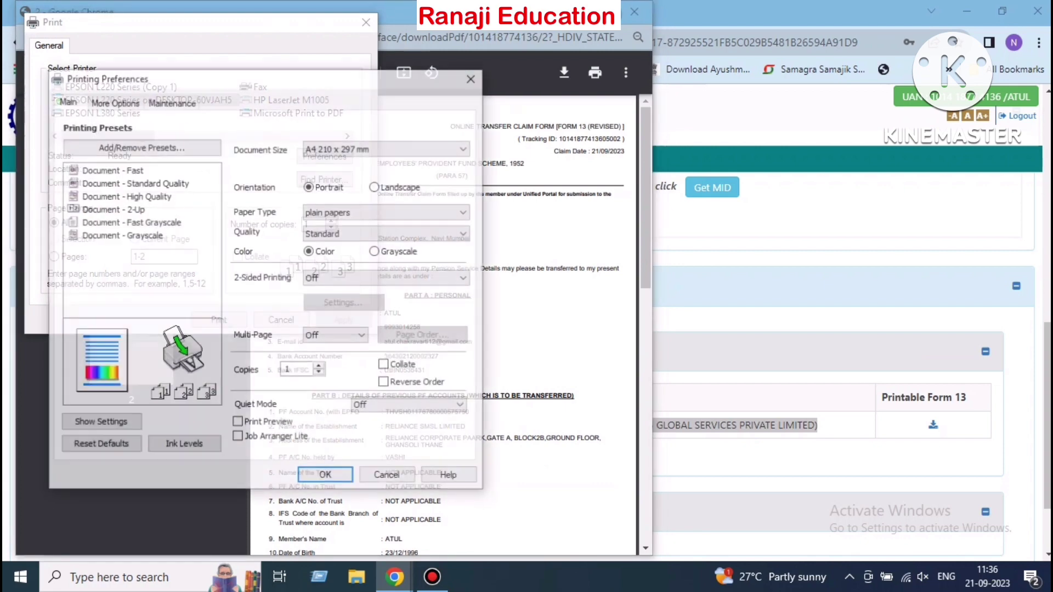
pyautogui.click(375, 251)
pyautogui.click(387, 234)
pyautogui.click(388, 268)
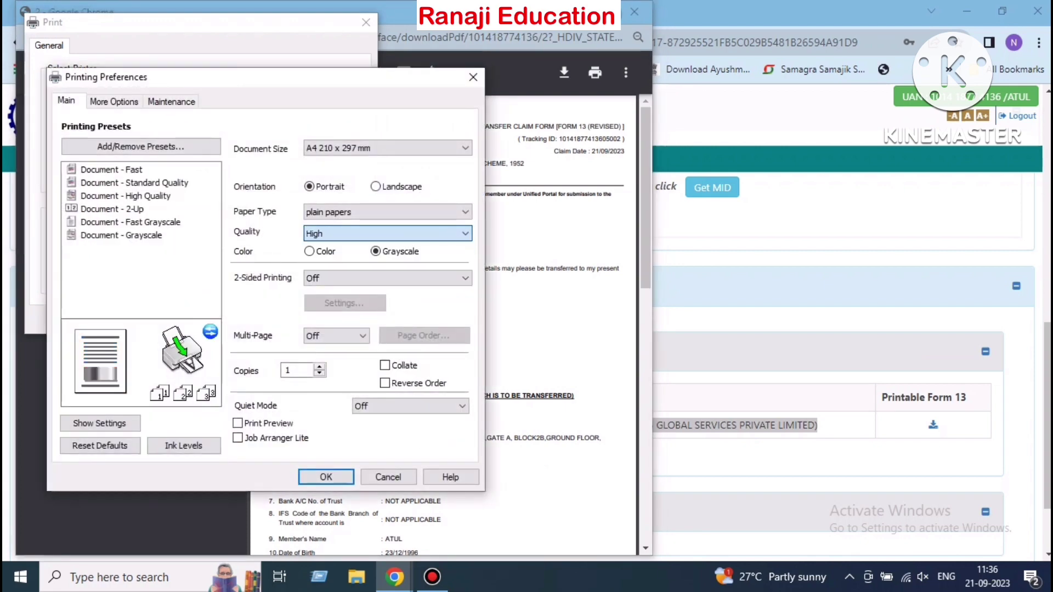
pyautogui.press('Return')
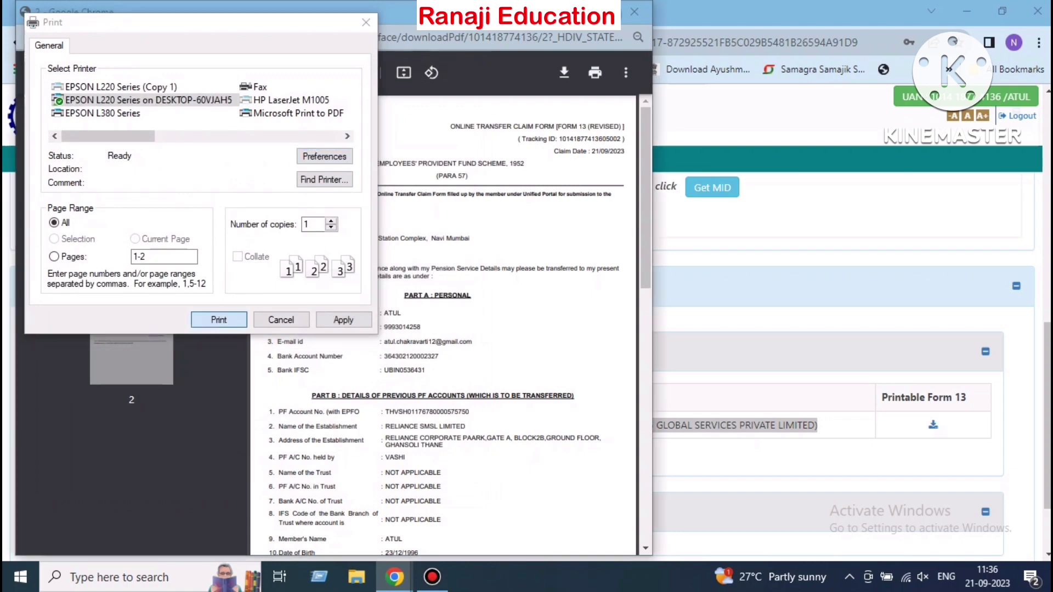
pyautogui.press('Return')
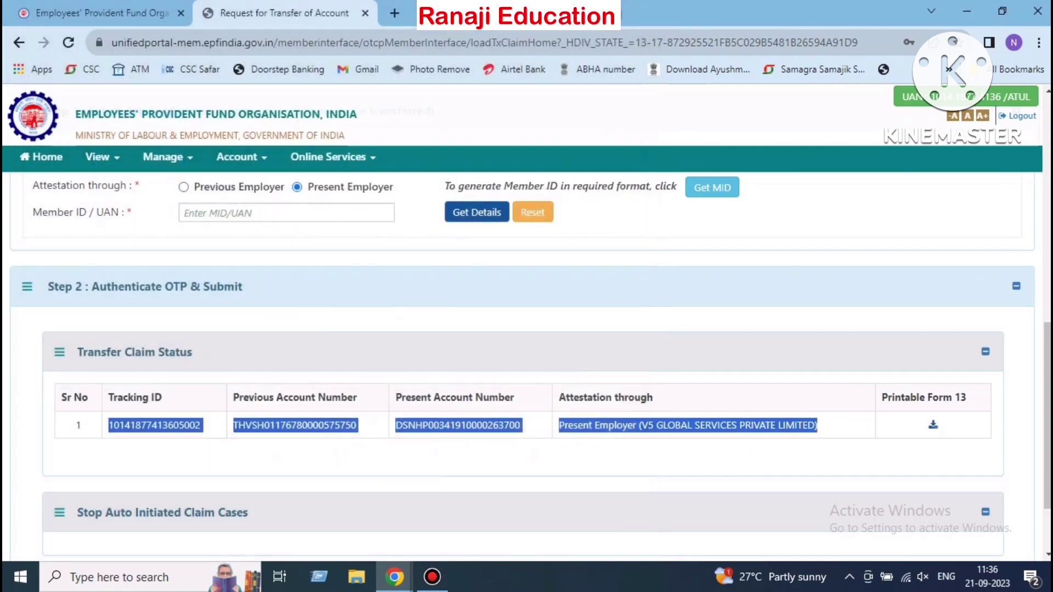
pyautogui.scroll(-2, 526, 329)
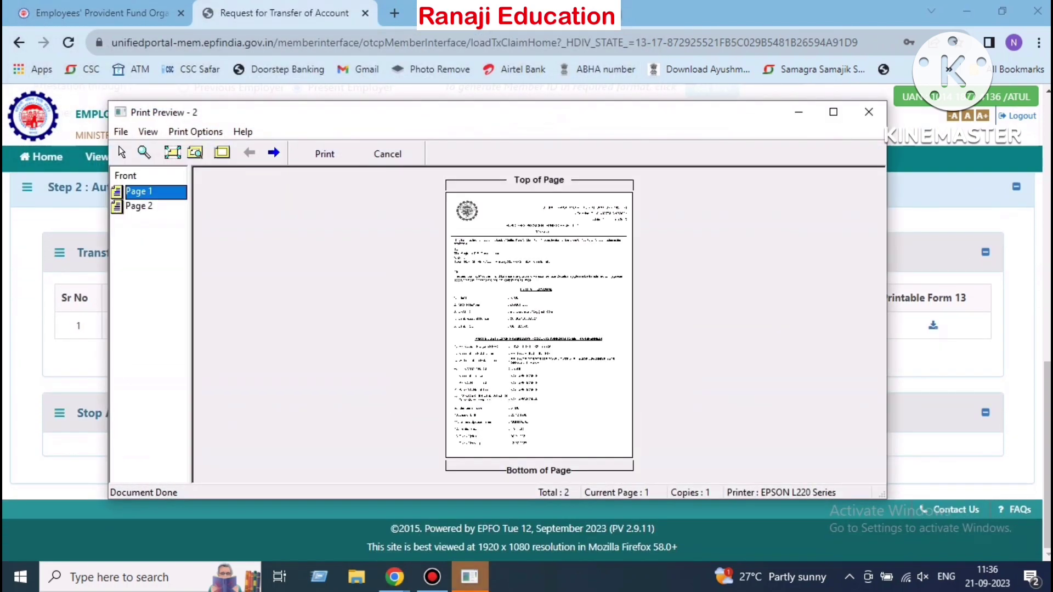
pyautogui.press('Return')
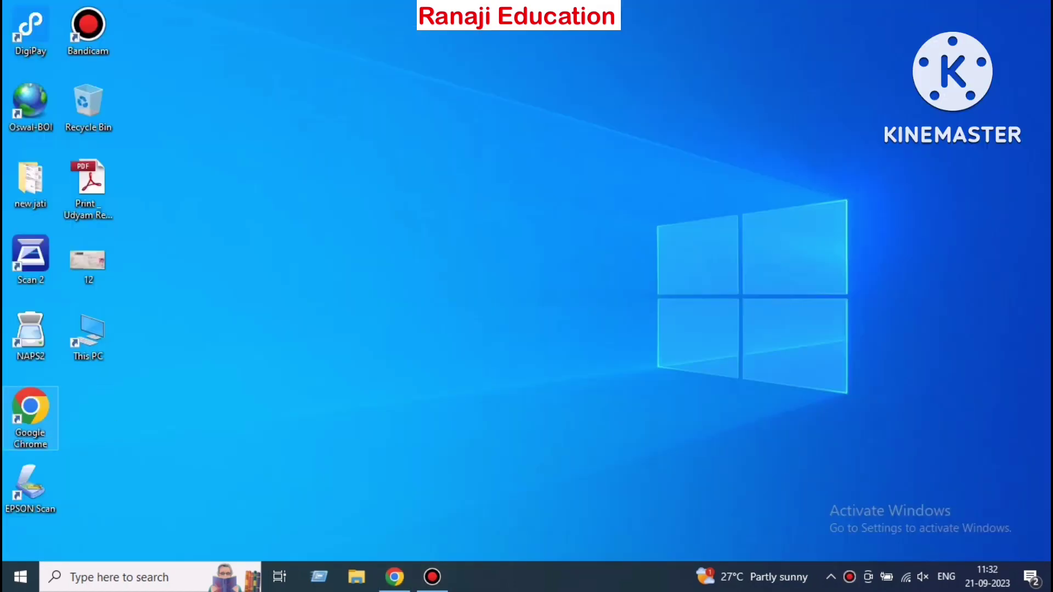
# Step: Launch Chrome maximized, search 'epfo login', and open the Employees' Provident Fund Organisation result
pyautogui.doubleClick(31, 404)
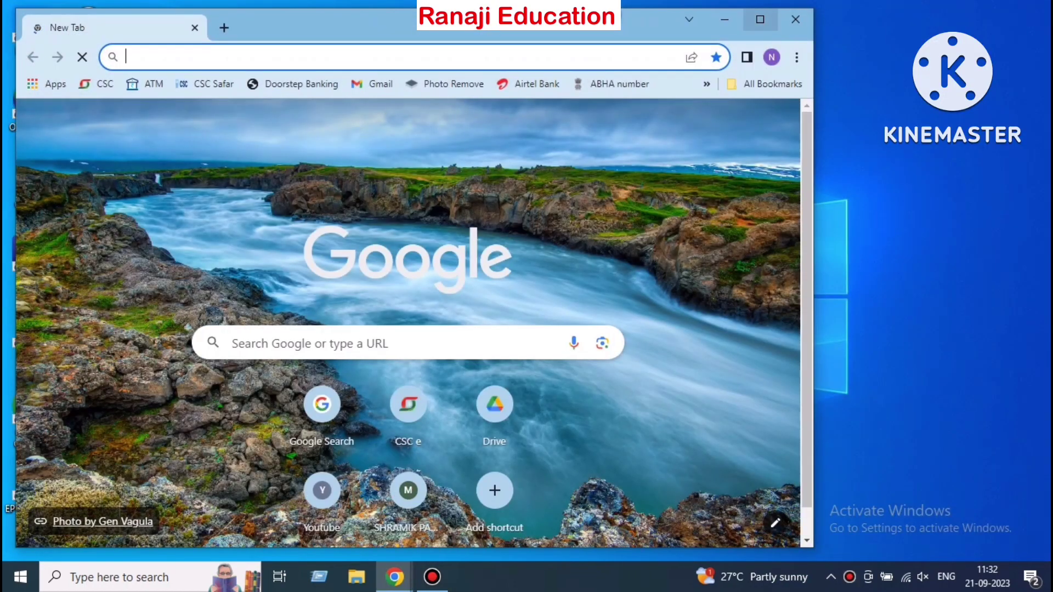
pyautogui.click(760, 20)
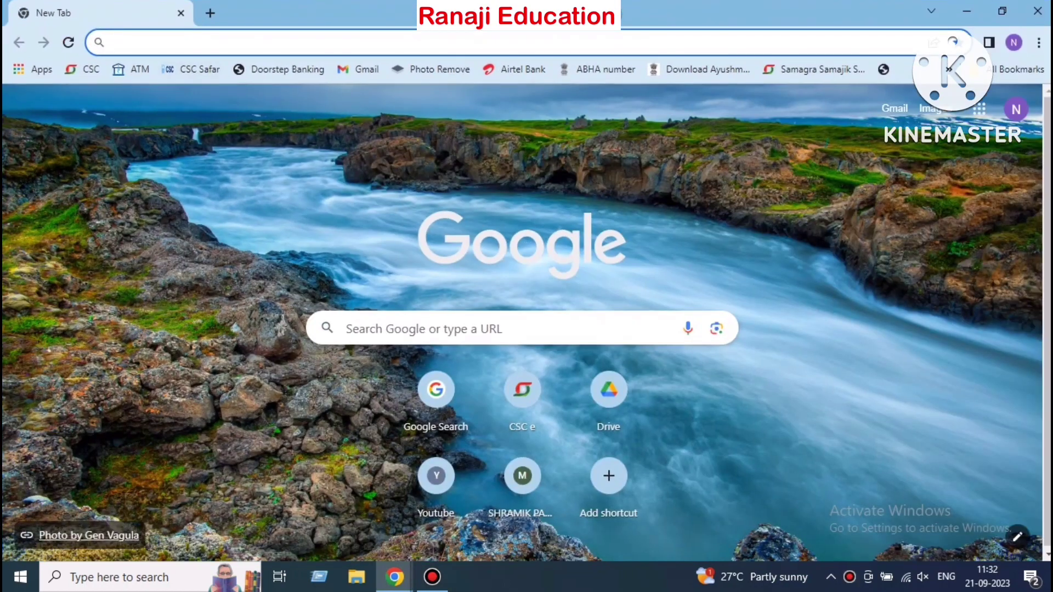
pyautogui.write('ep')
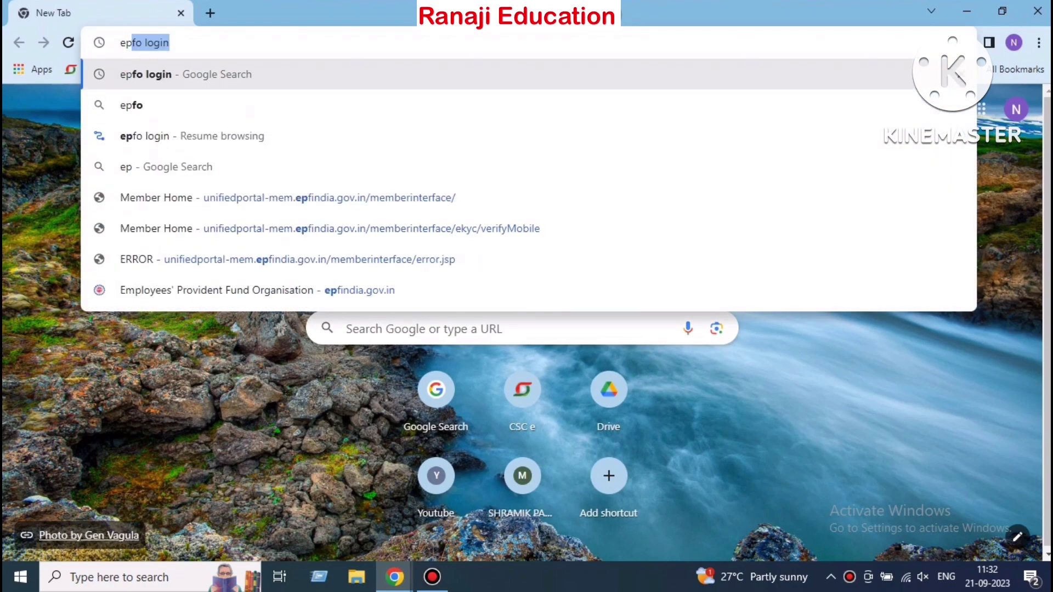
pyautogui.write('f')
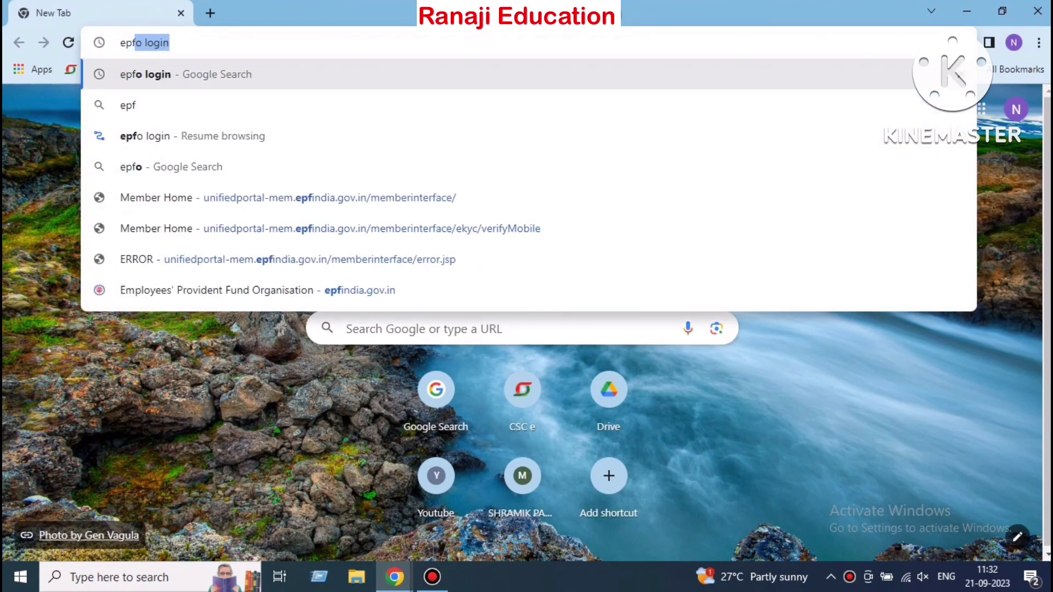
pyautogui.press('Return')
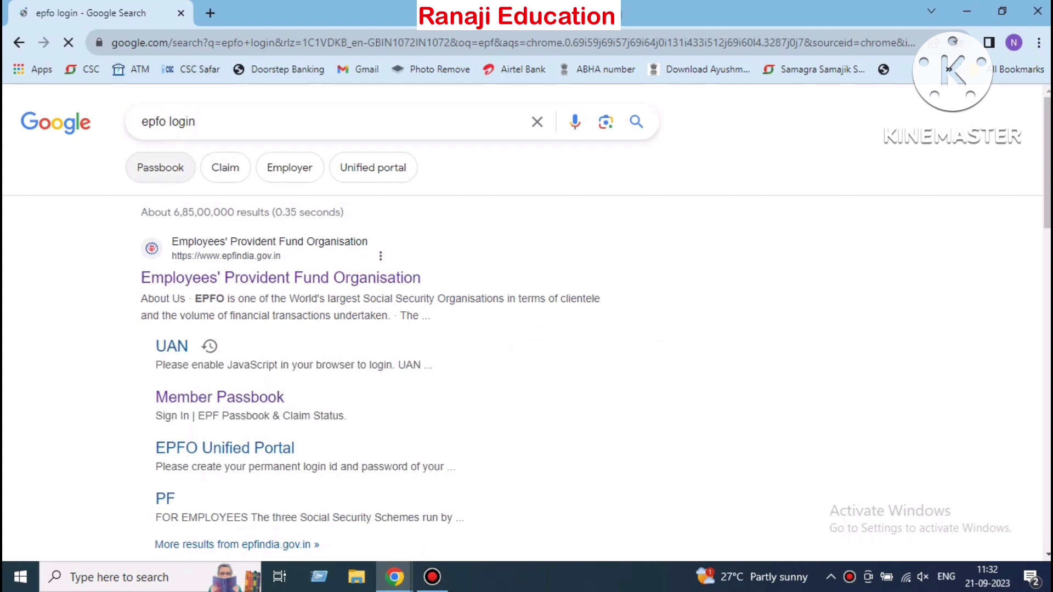
pyautogui.moveTo(141, 277); pyautogui.dragTo(422, 278)
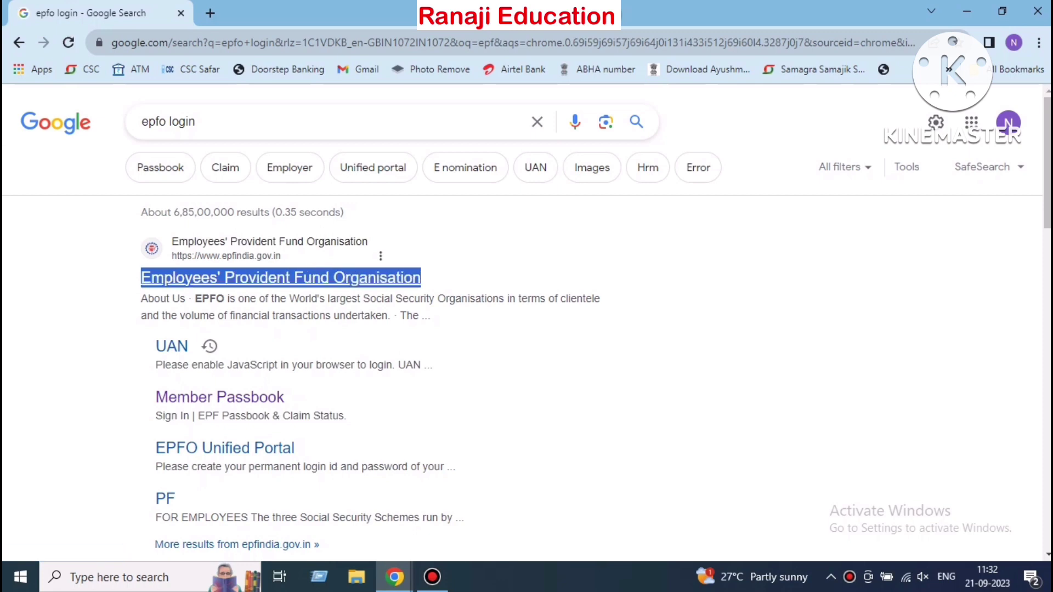
pyautogui.click(302, 277)
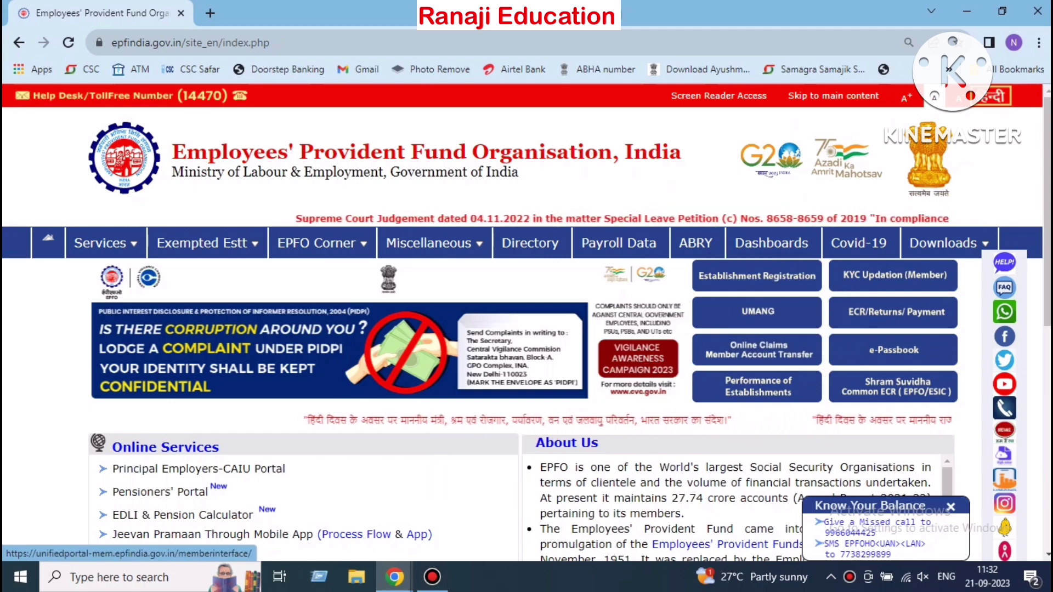
# Step: Open the member online claims portal, dismiss the security alert, and enter the UAN
pyautogui.click(758, 349)
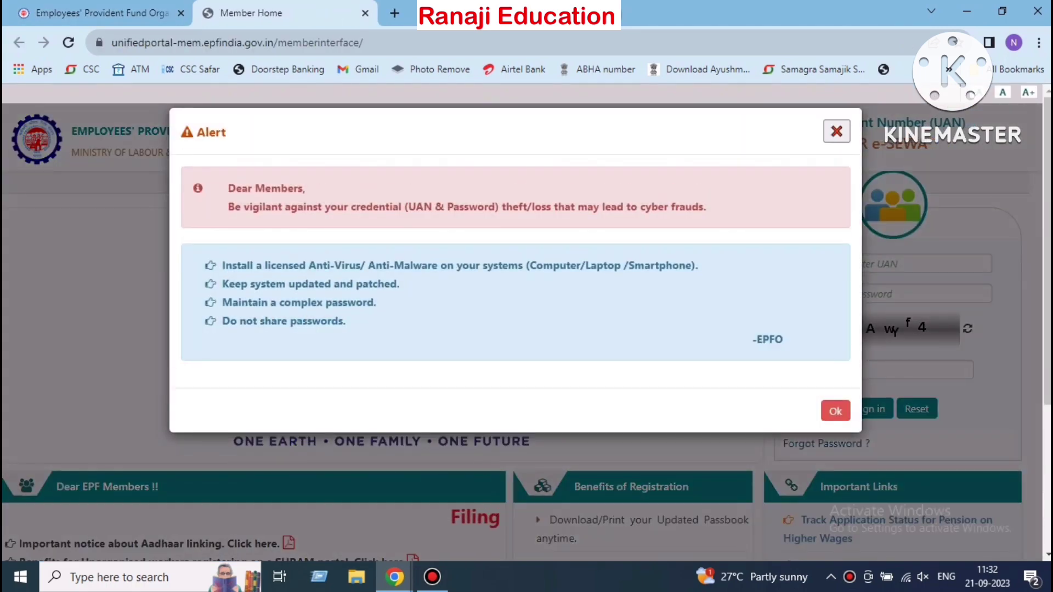
pyautogui.click(837, 132)
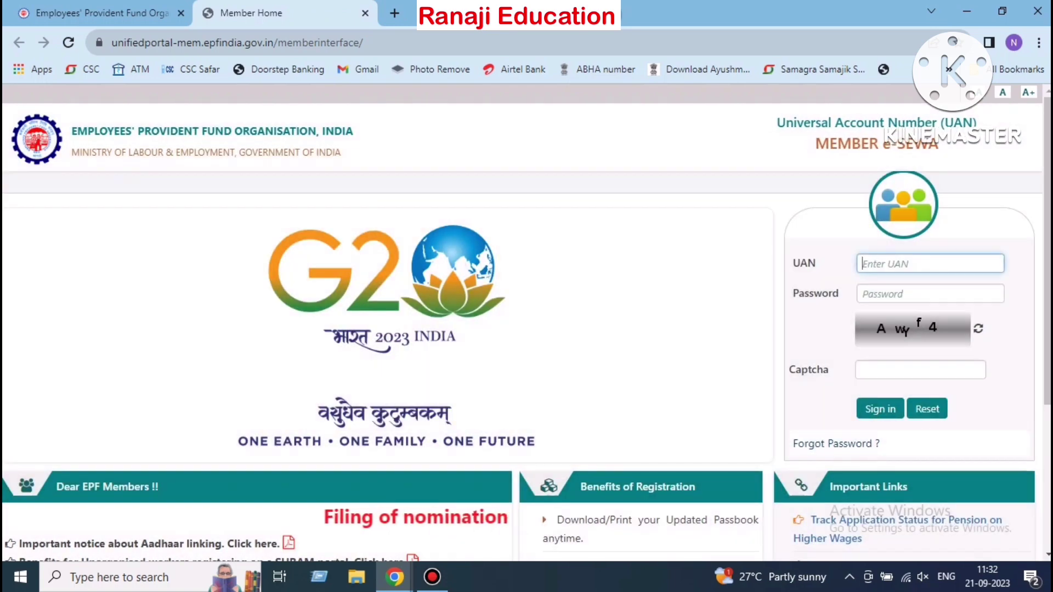
pyautogui.write('1014')
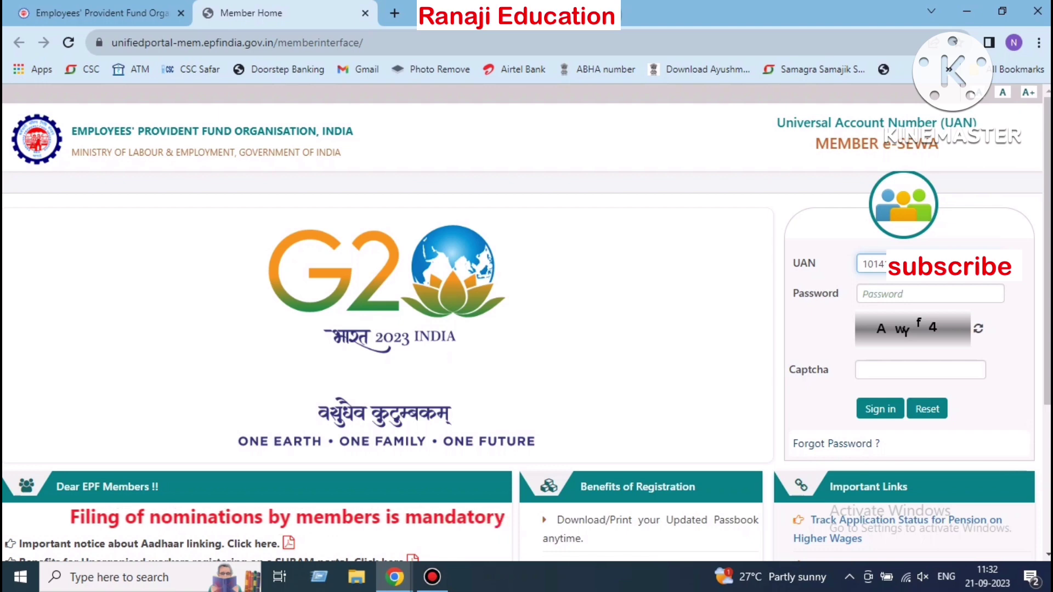
# Step: Enter the password and captcha, sign in, and dismiss the invalid username or password alert
pyautogui.click(900, 294)
pyautogui.write('•')
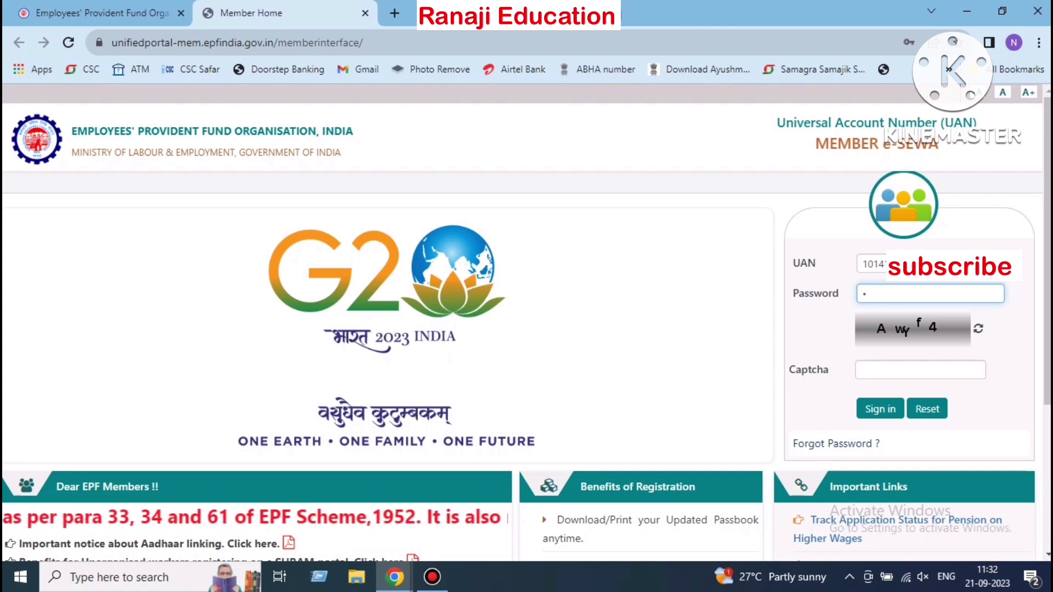
pyautogui.write('••')
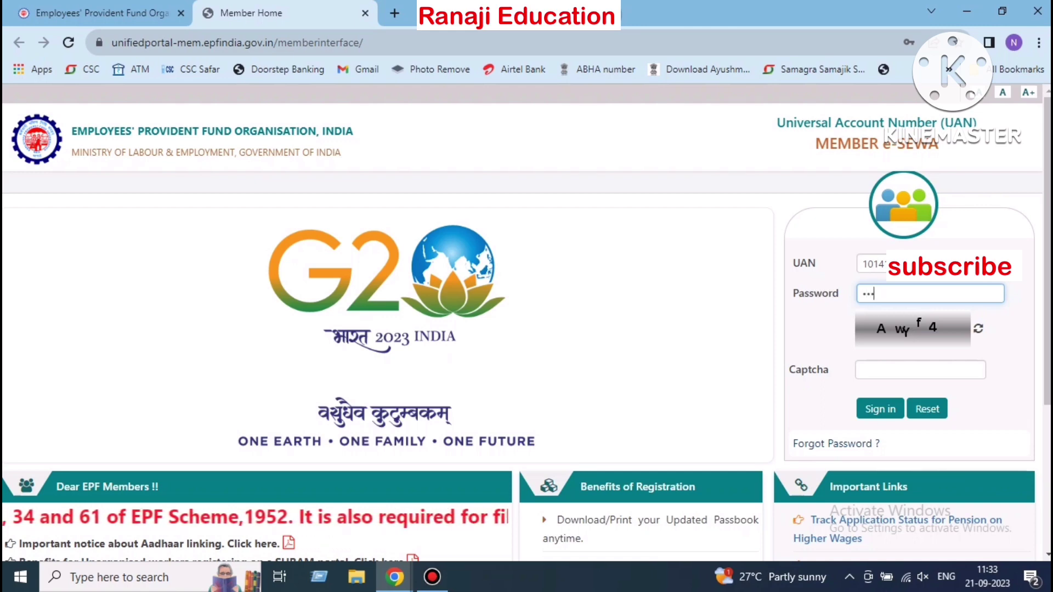
pyautogui.write('•')
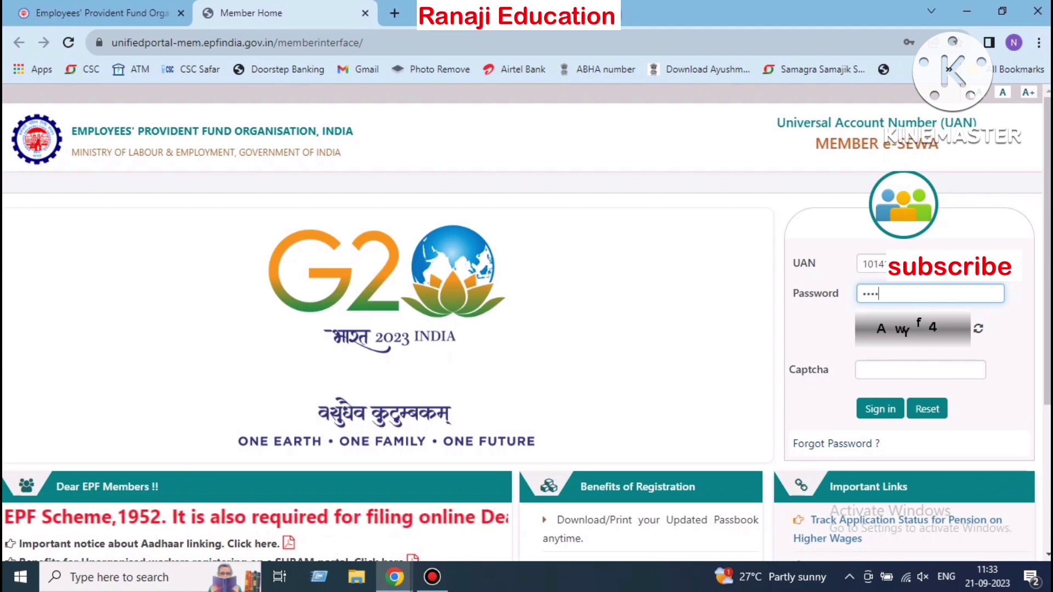
pyautogui.write('••••')
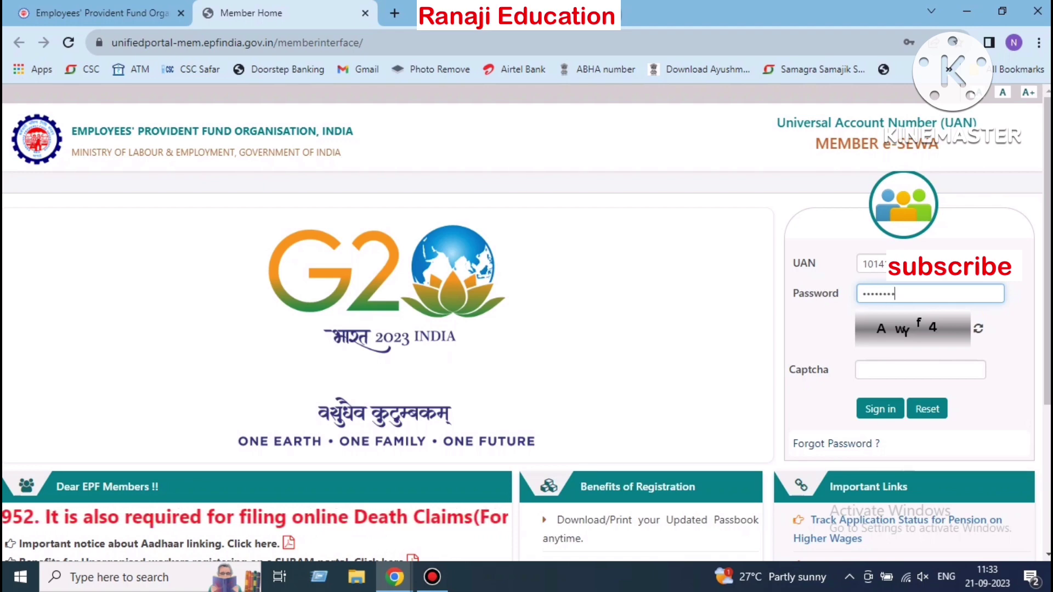
pyautogui.write('••')
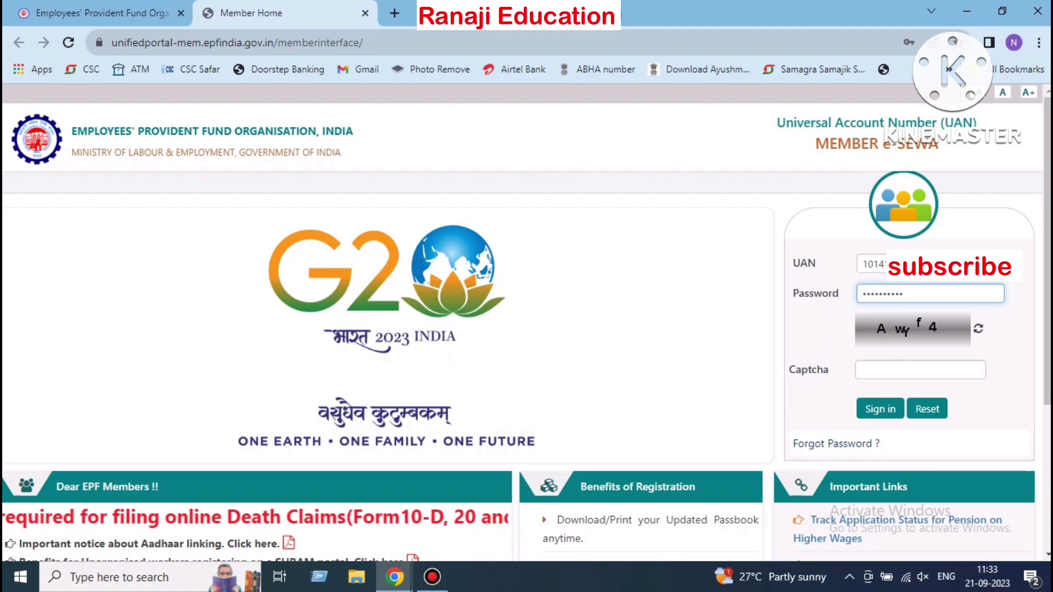
pyautogui.write('•••')
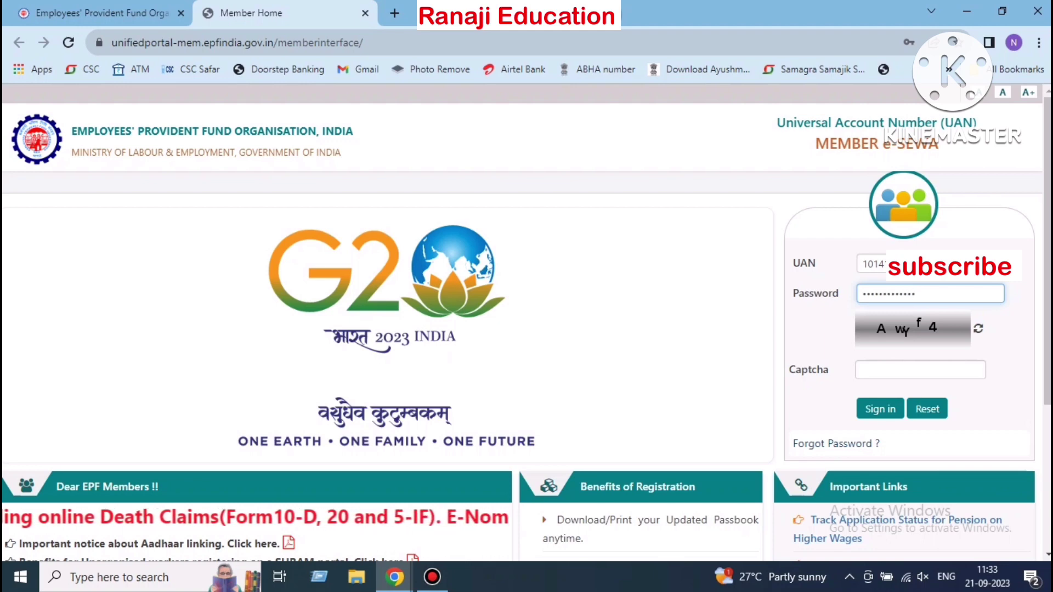
pyautogui.click(920, 369)
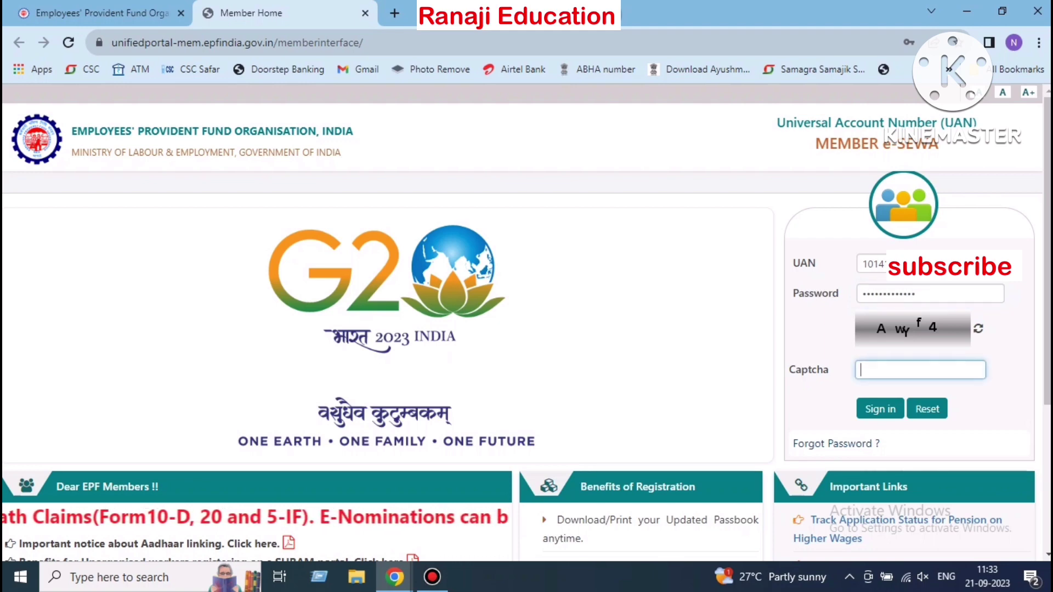
pyautogui.write('A')
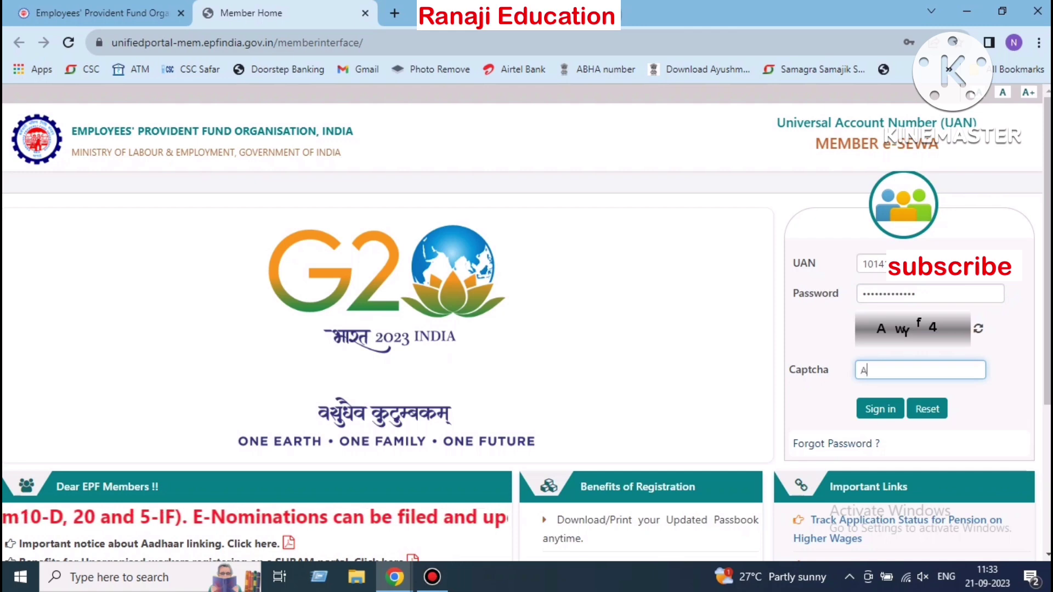
pyautogui.write('wY')
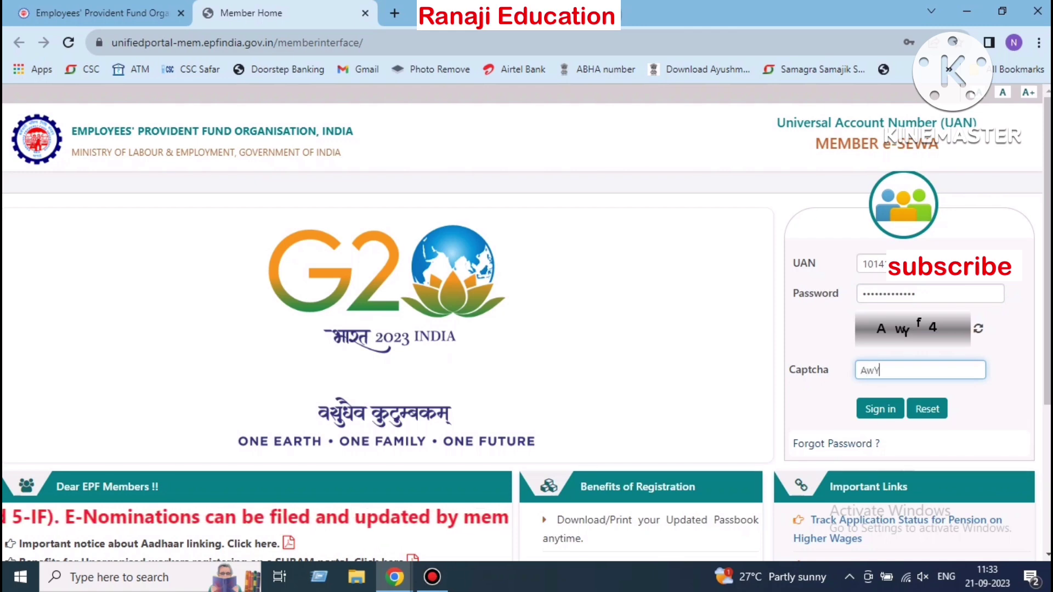
pyautogui.write('f4')
pyautogui.click(880, 409)
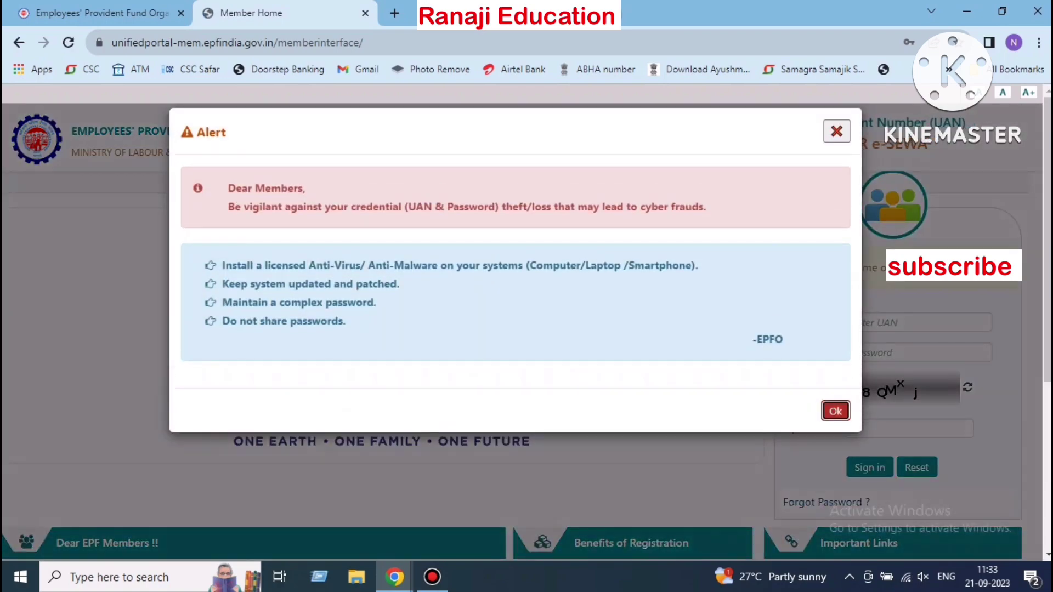
pyautogui.click(833, 409)
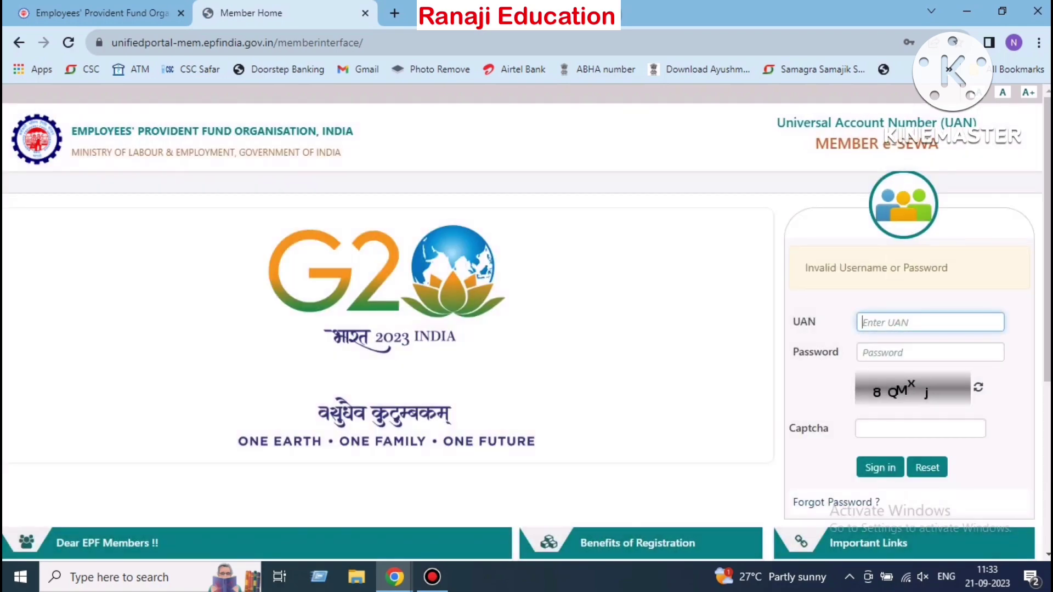
# Step: Re-enter the UAN, account password and the new captcha, then sign in
pyautogui.write('1014')
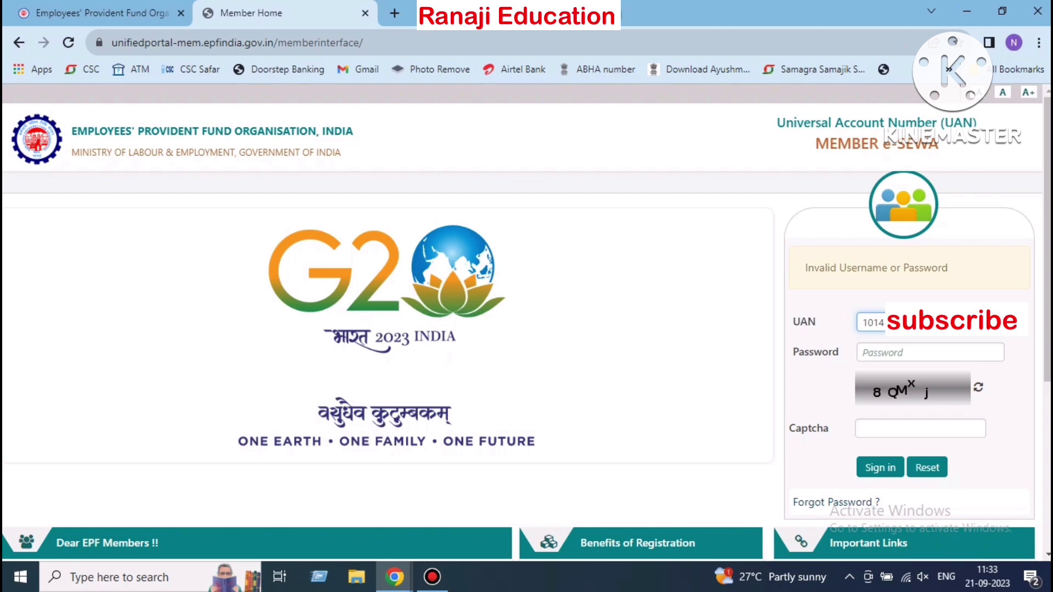
pyautogui.click(931, 352)
pyautogui.write('•')
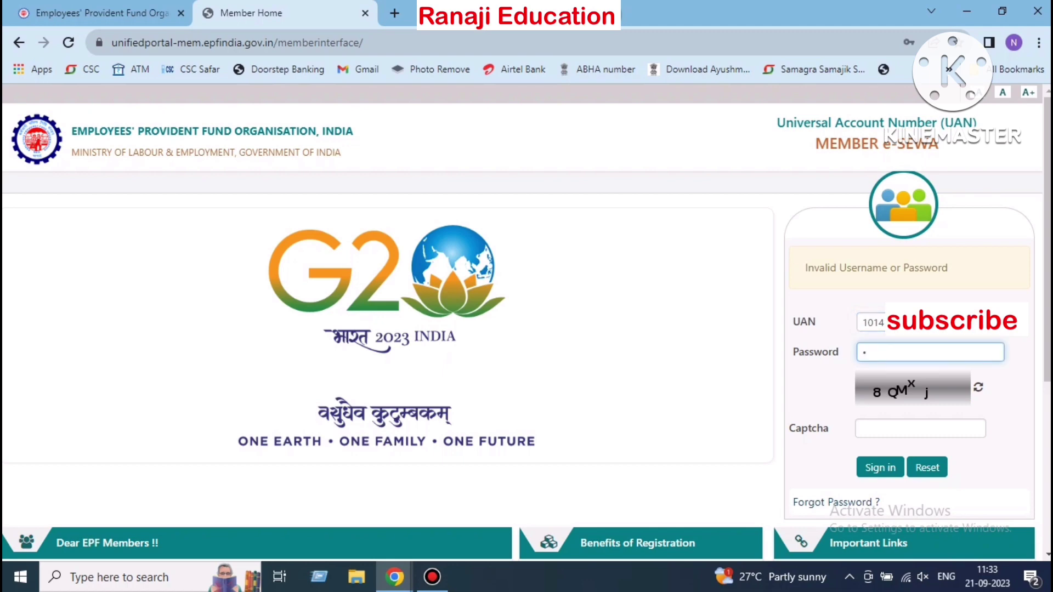
pyautogui.write('•••••••••••')
pyautogui.click(921, 428)
pyautogui.write('8Q')
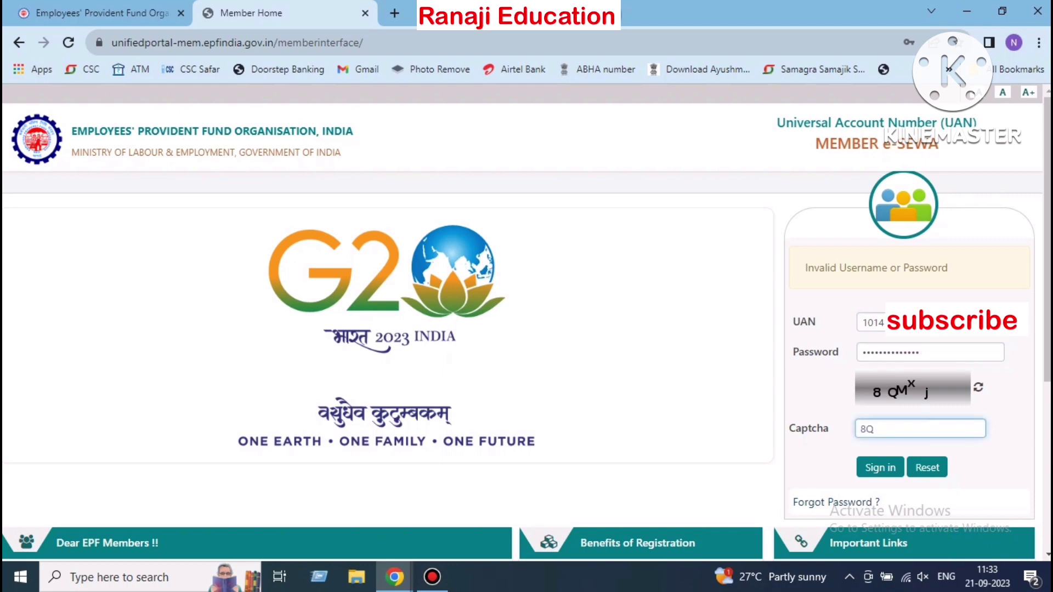
pyautogui.write('Mxj')
pyautogui.press('Return')
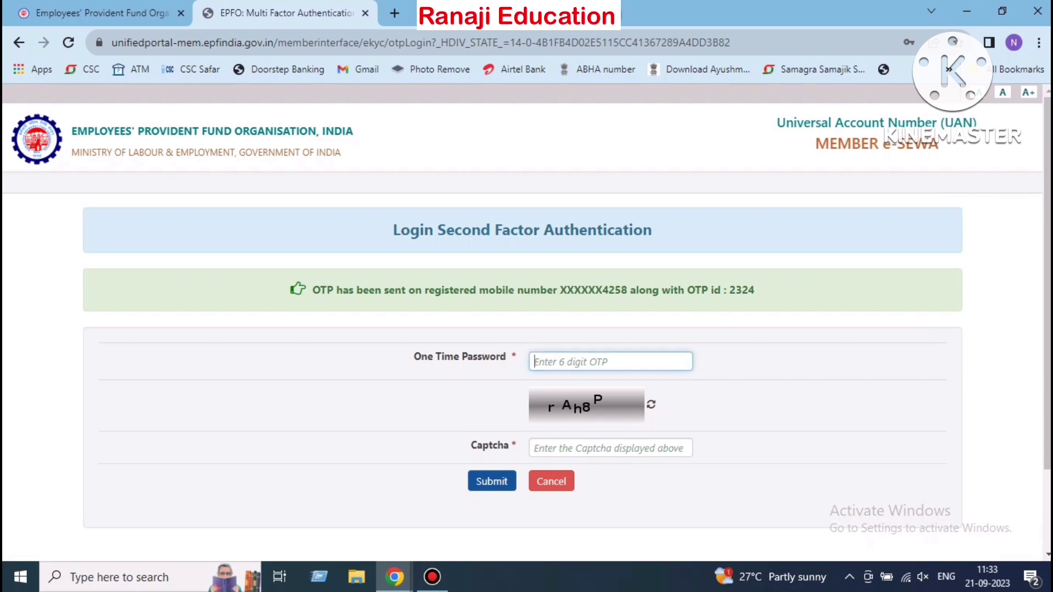
# Step: Enter the 6-digit OTP and the captcha on the second-factor page and submit
pyautogui.press('Tab')
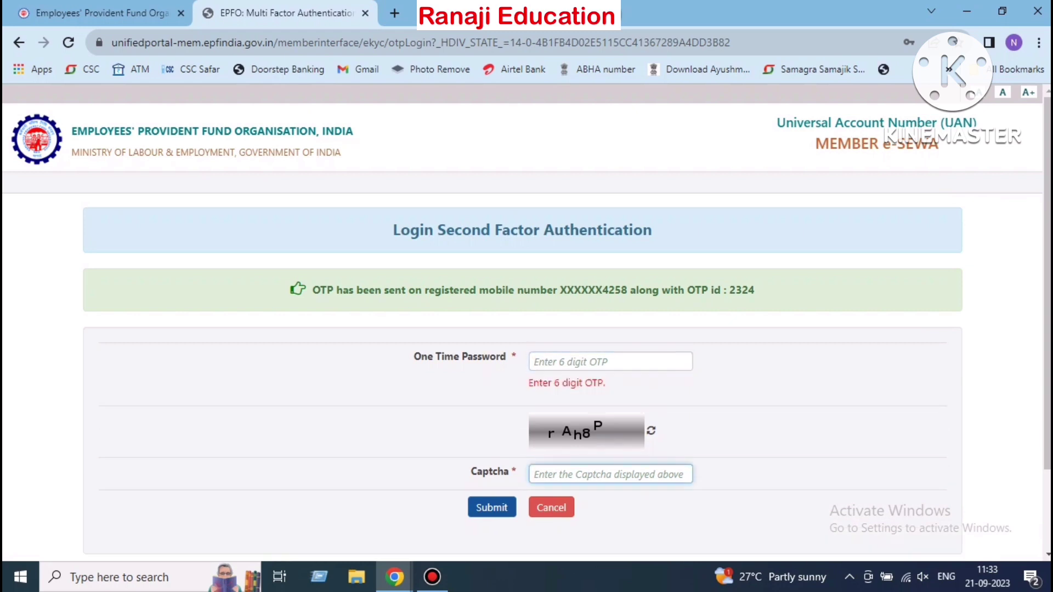
pyautogui.write('r')
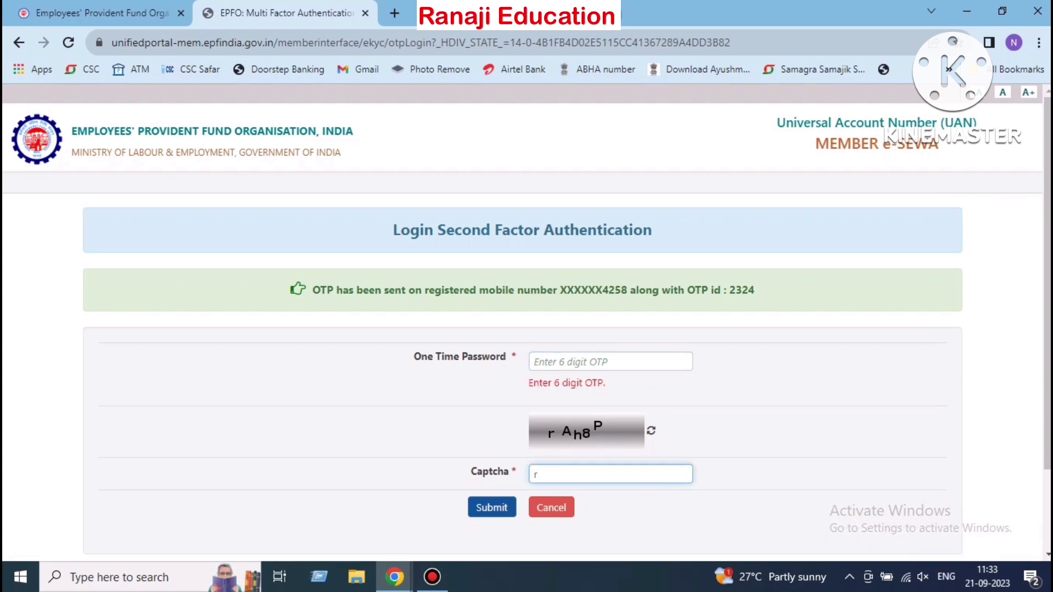
pyautogui.write('A')
pyautogui.write('h')
pyautogui.write('5')
pyautogui.write('8')
pyautogui.click(603, 361)
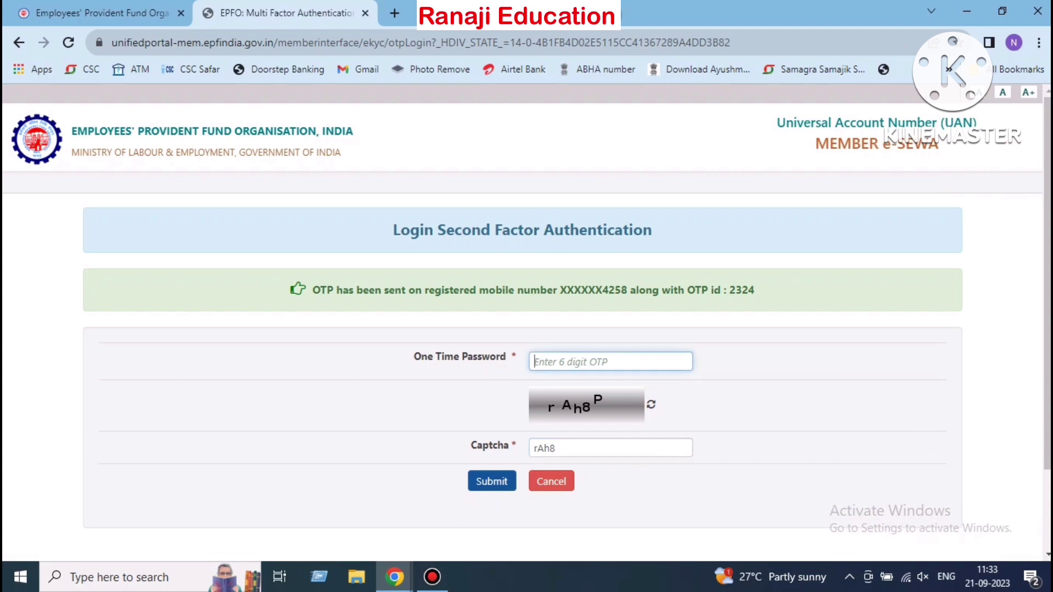
pyautogui.click(556, 448)
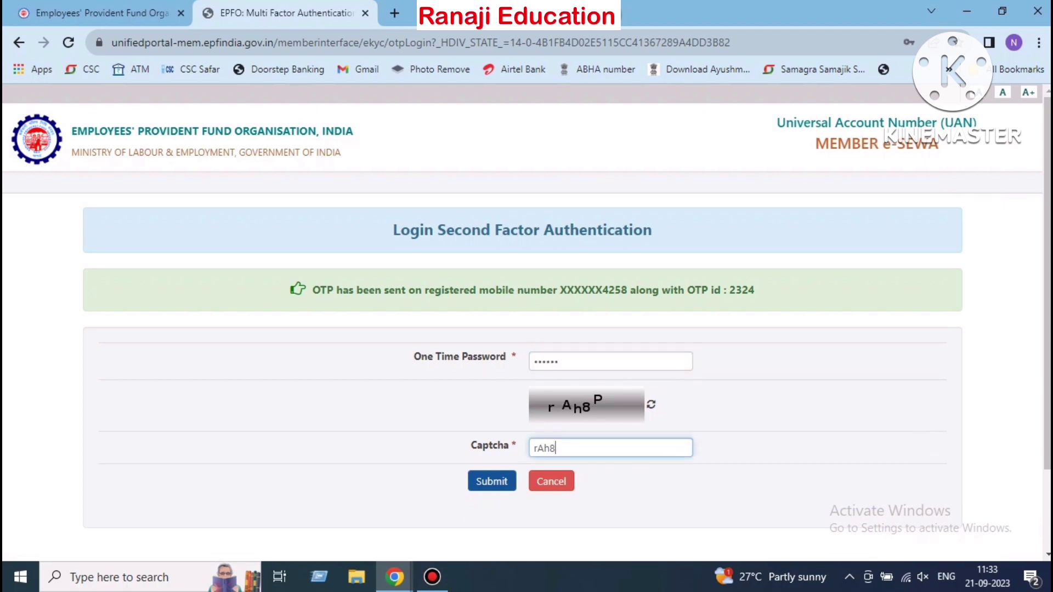
pyautogui.write('rAh8P')
pyautogui.press('Return')
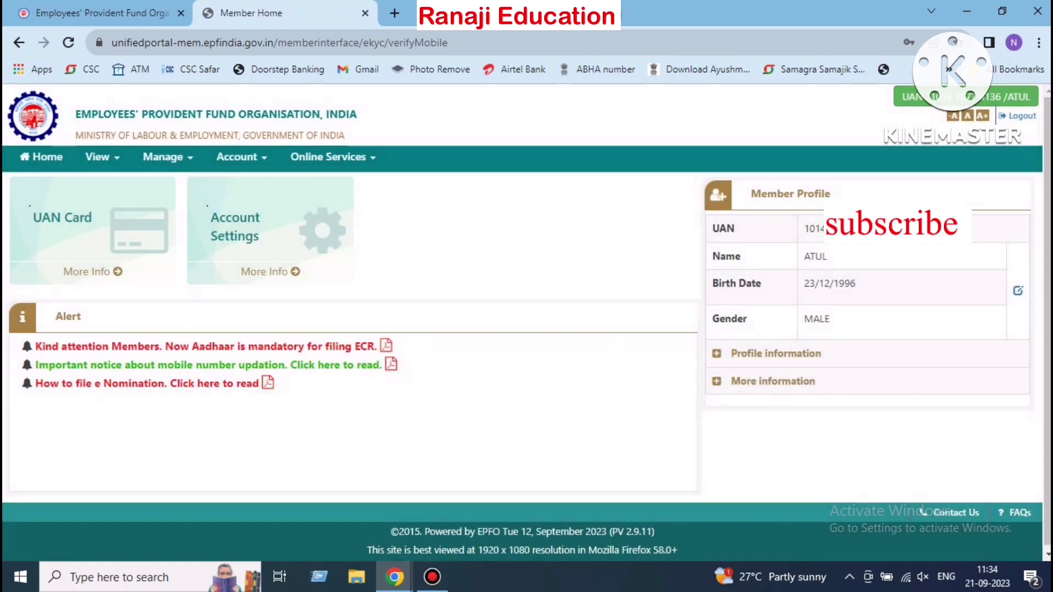
# Step: Expand the profile information and open View > Service History
pyautogui.click(776, 353)
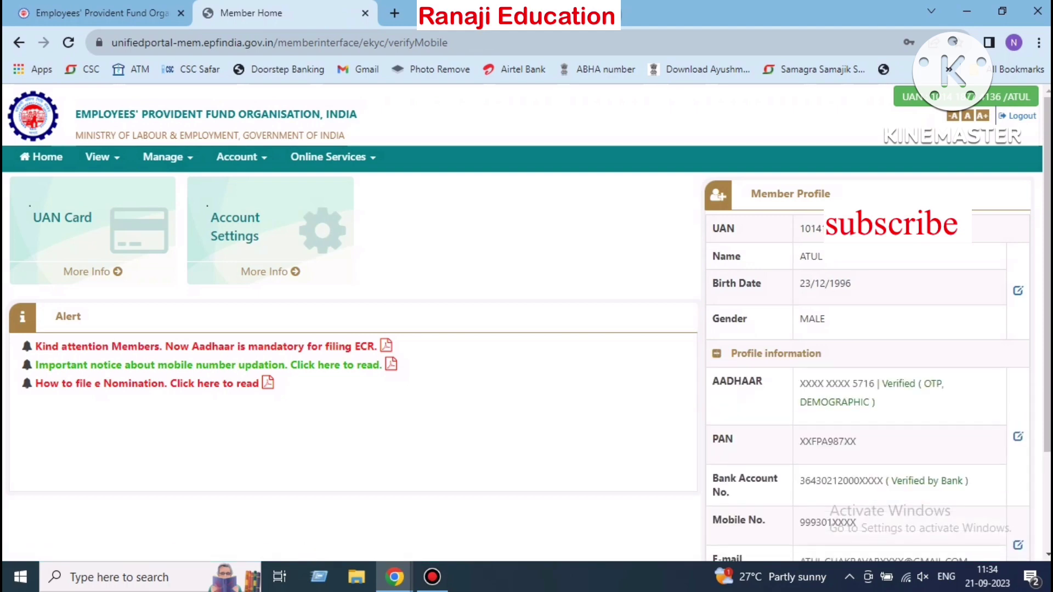
pyautogui.scroll(-1, 351, 329)
pyautogui.scroll(1, 351, 329)
pyautogui.click(102, 157)
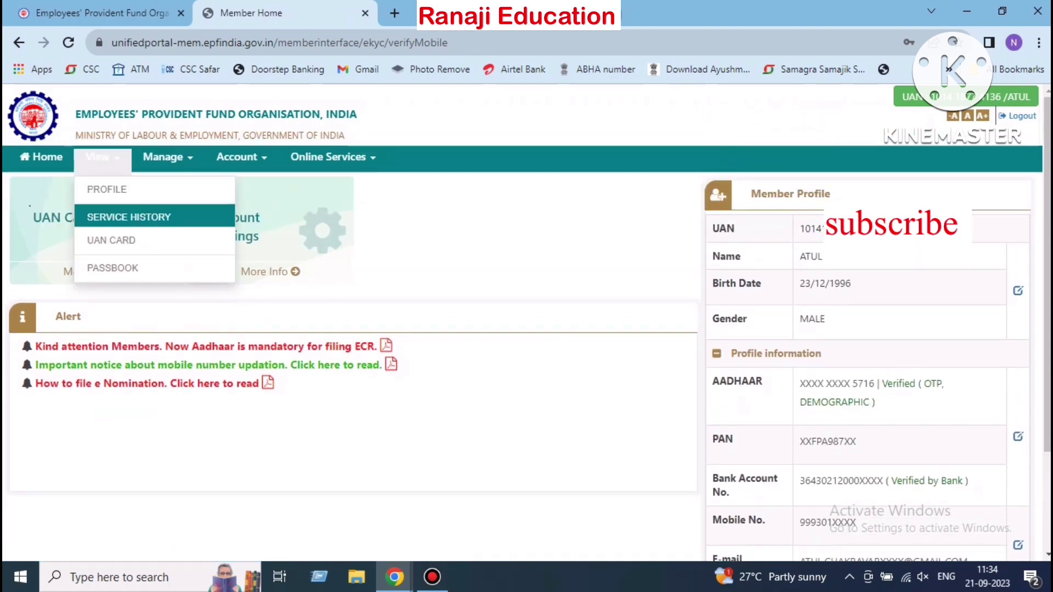
pyautogui.click(129, 217)
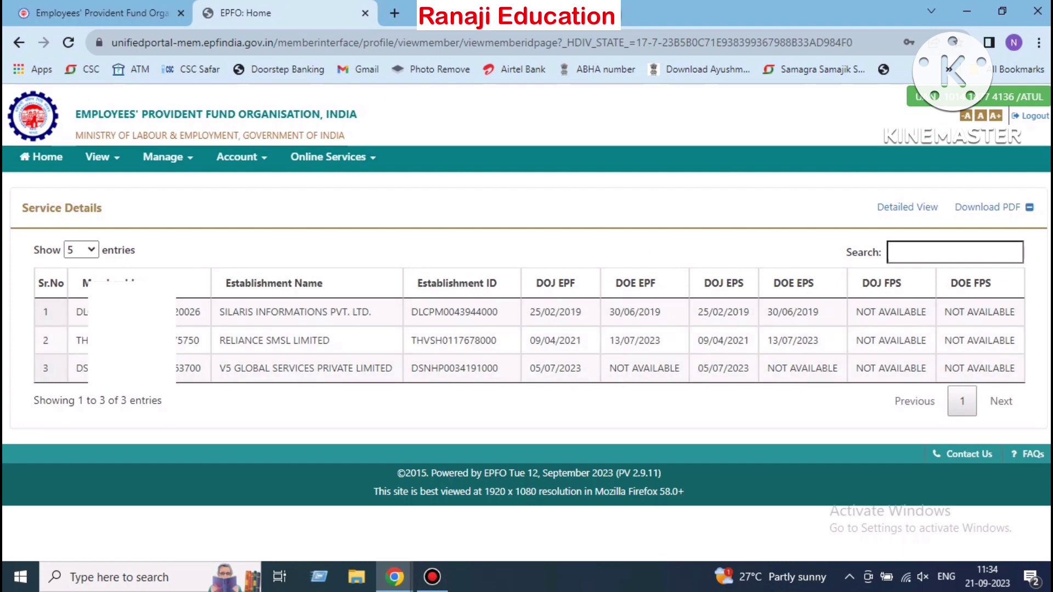
# Step: Open the One Member - One EPF Account transfer request page from Online Services
pyautogui.click(333, 156)
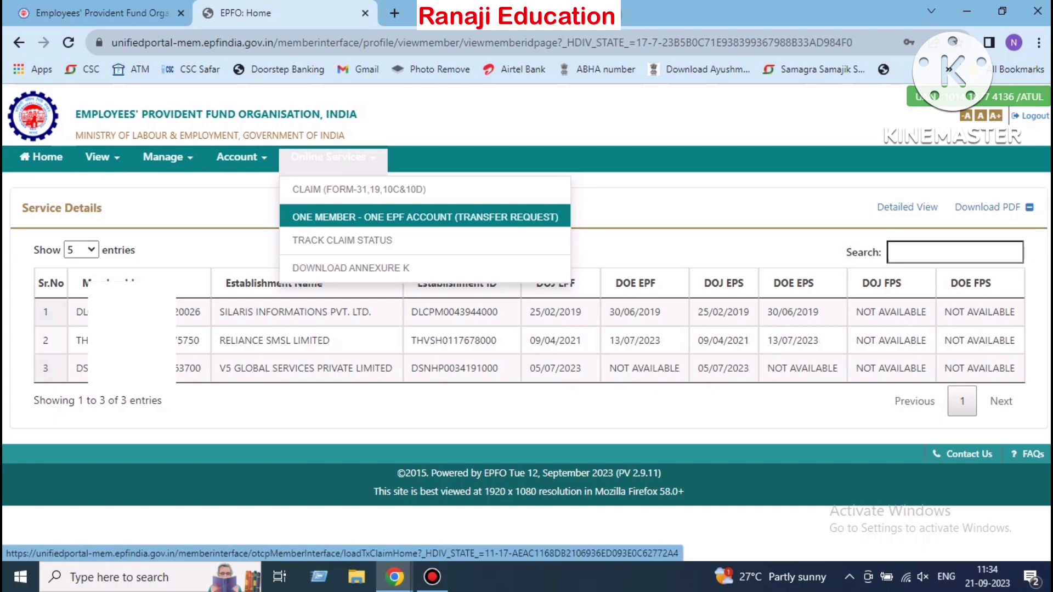
pyautogui.press('Escape')
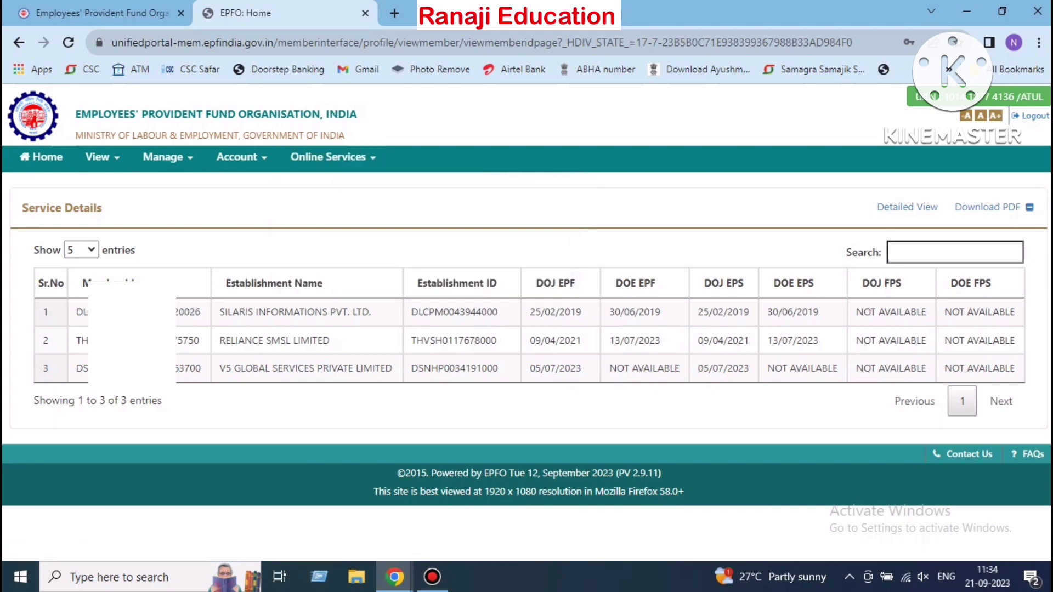
pyautogui.click(333, 157)
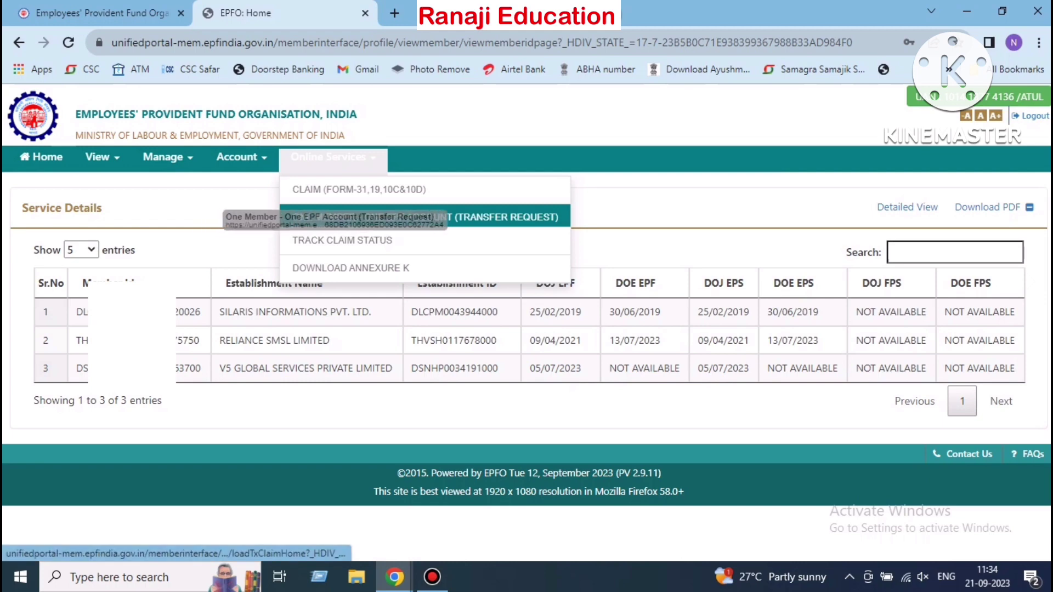
pyautogui.moveTo(103, 208); pyautogui.dragTo(425, 217)
pyautogui.moveTo(336, 217)
pyautogui.mouseDown()
pyautogui.moveTo(461, 217)
pyautogui.moveTo(316, 217)
pyautogui.mouseUp()
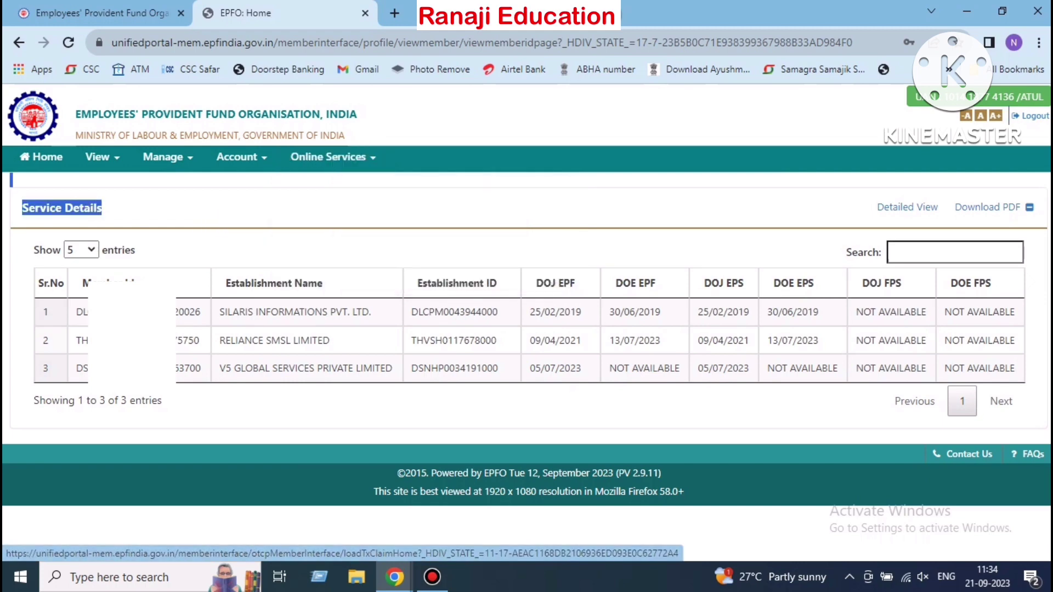
pyautogui.click(316, 218)
pyautogui.click(316, 217)
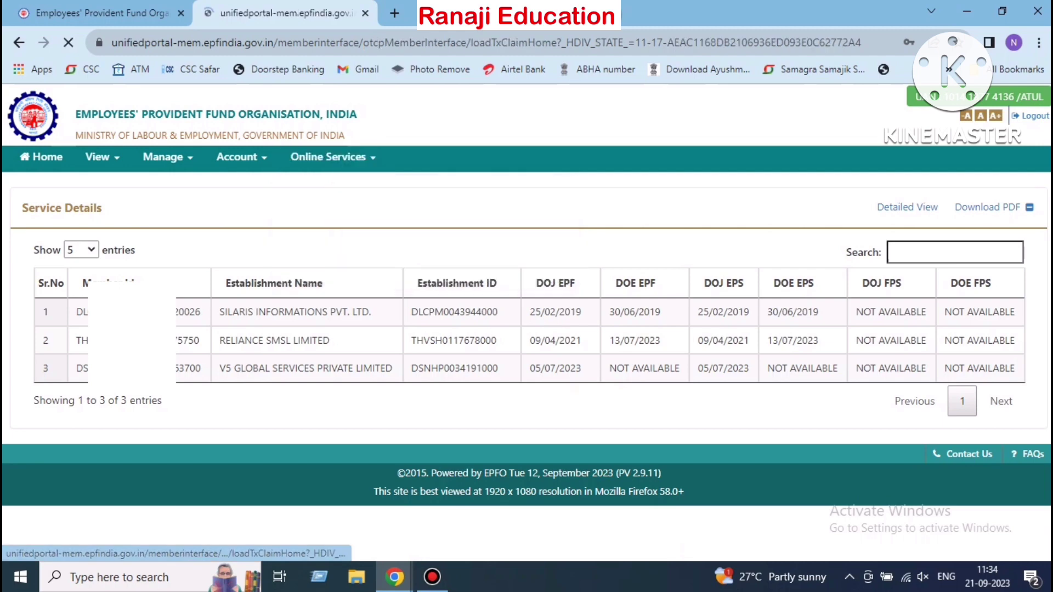
# Step: Scroll through the transfer page, then return to View > Service History listing three establishments
pyautogui.scroll(-2, 527, 363)
pyautogui.scroll(-5, 526, 362)
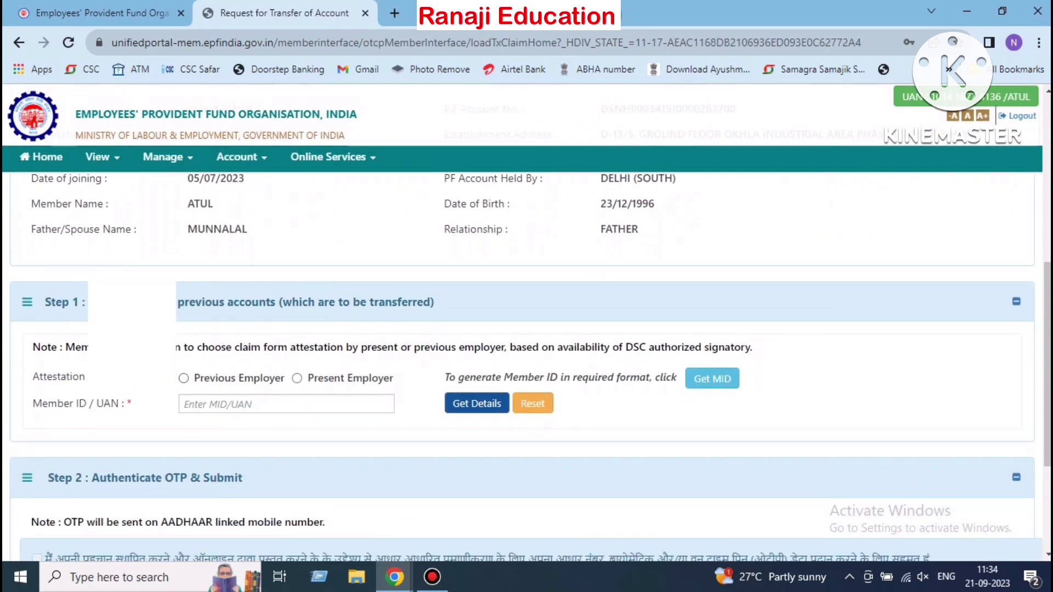
pyautogui.click(102, 157)
pyautogui.click(130, 214)
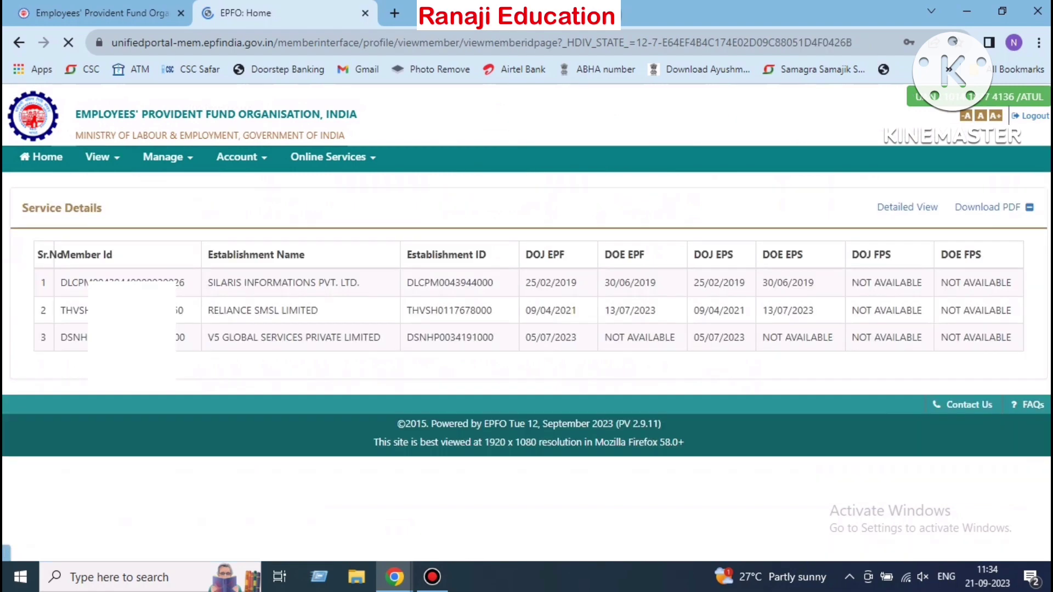
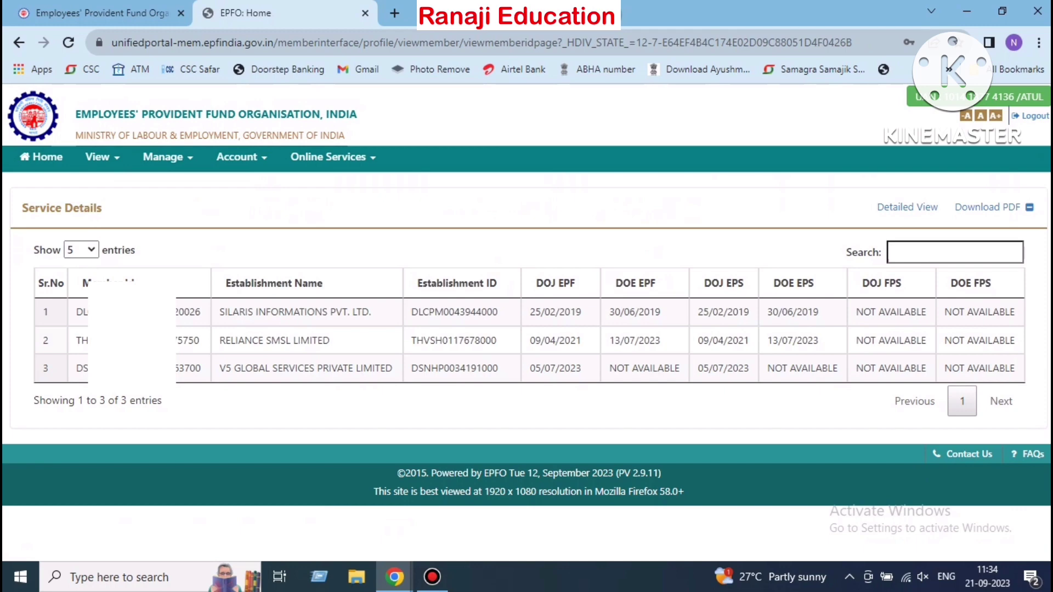
# Step: Open Online Services > One Member - One EPF Account transfer request and scroll to Step 1
pyautogui.click(328, 157)
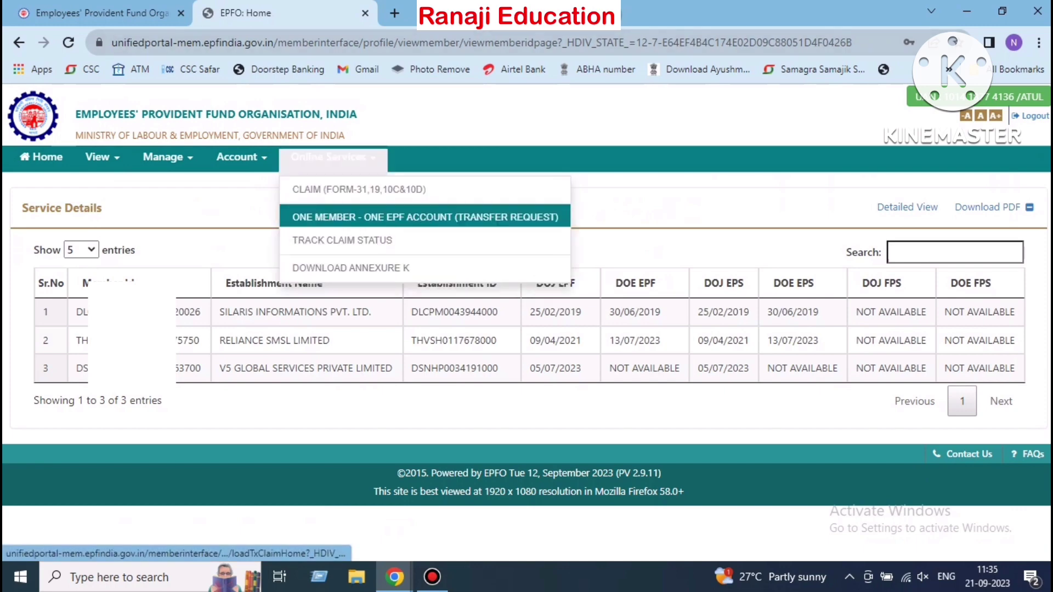
pyautogui.click(426, 217)
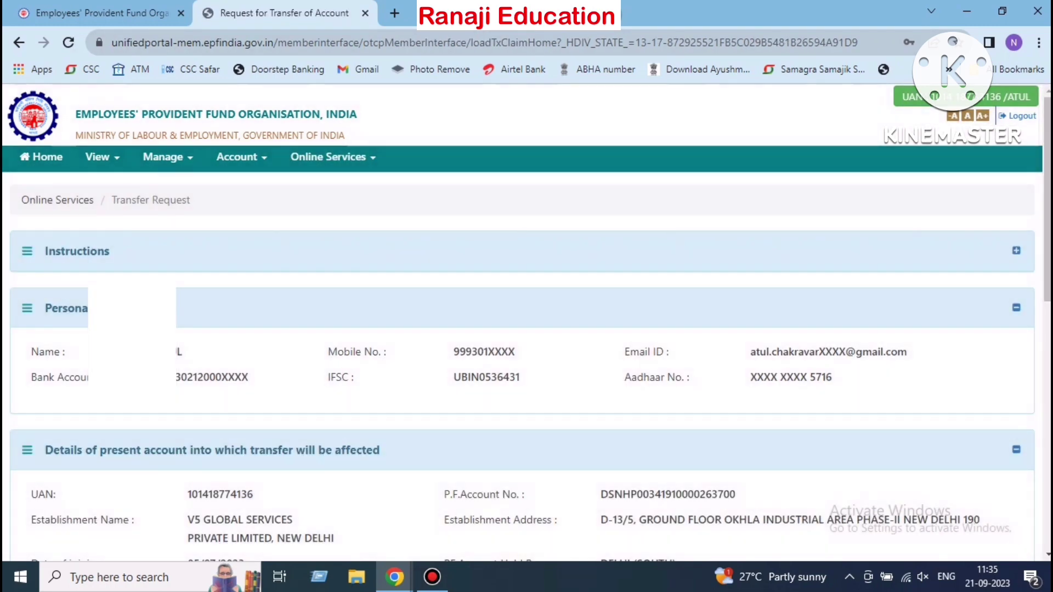
pyautogui.scroll(-3, 527, 329)
pyautogui.scroll(-5, 527, 329)
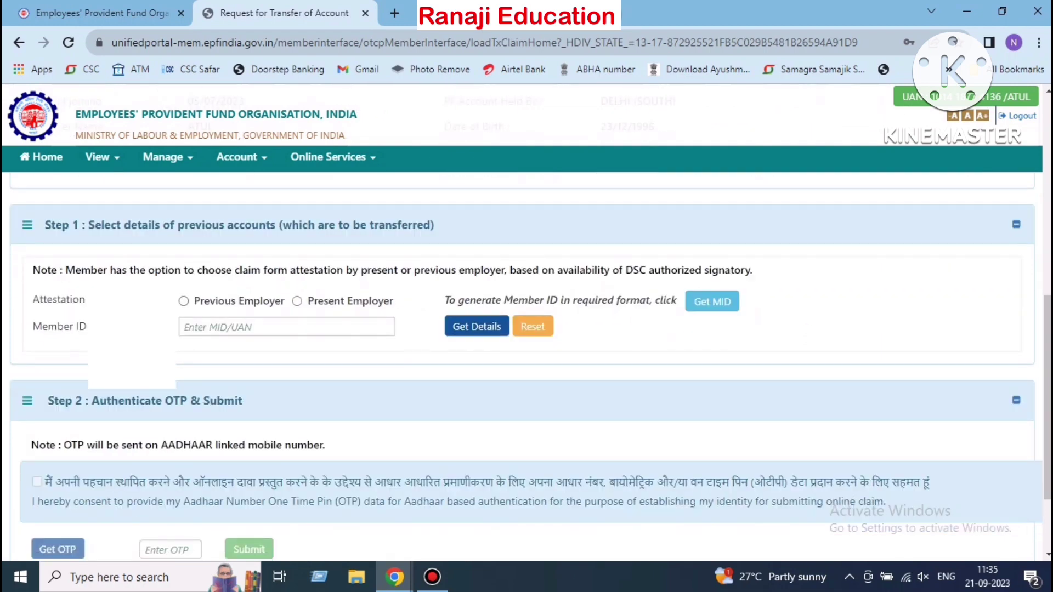
# Step: Choose Present Employer attestation, fetch details by UAN, and mark RELIANCE SMSL LIMITED's account for transfer
pyautogui.click(296, 301)
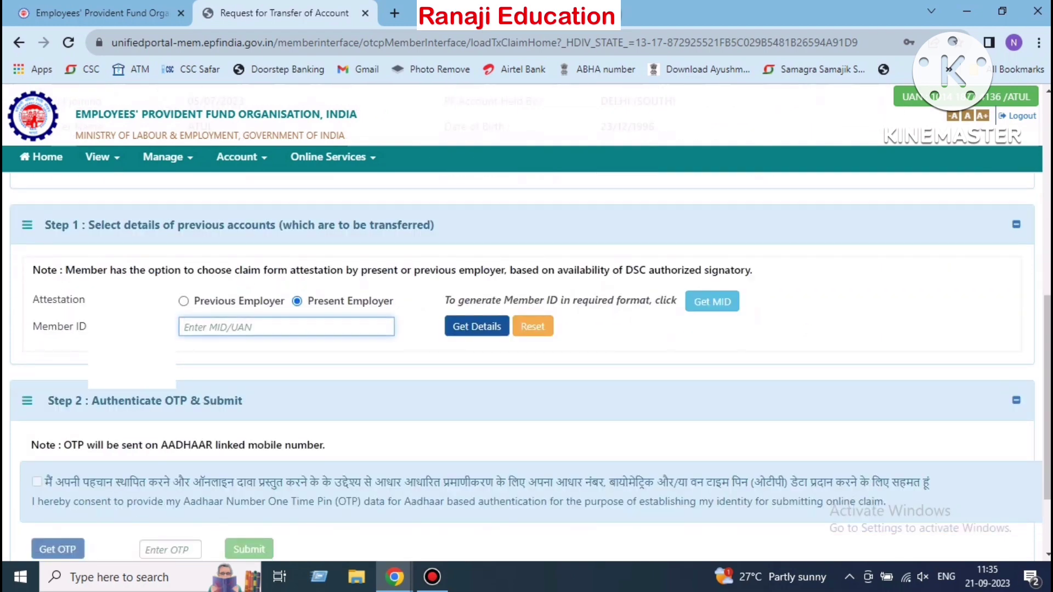
pyautogui.write('10')
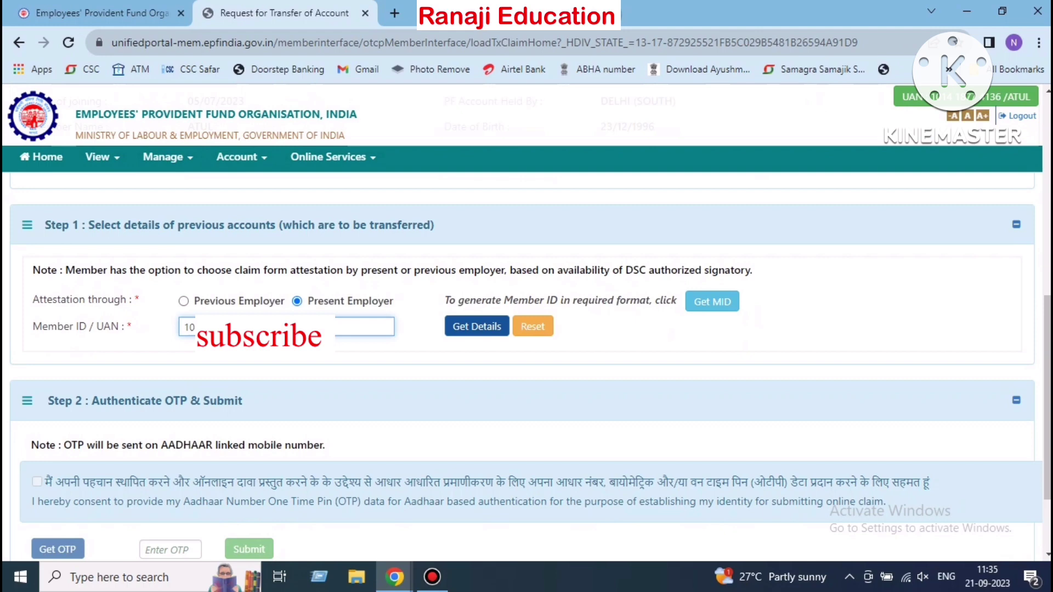
pyautogui.click(477, 326)
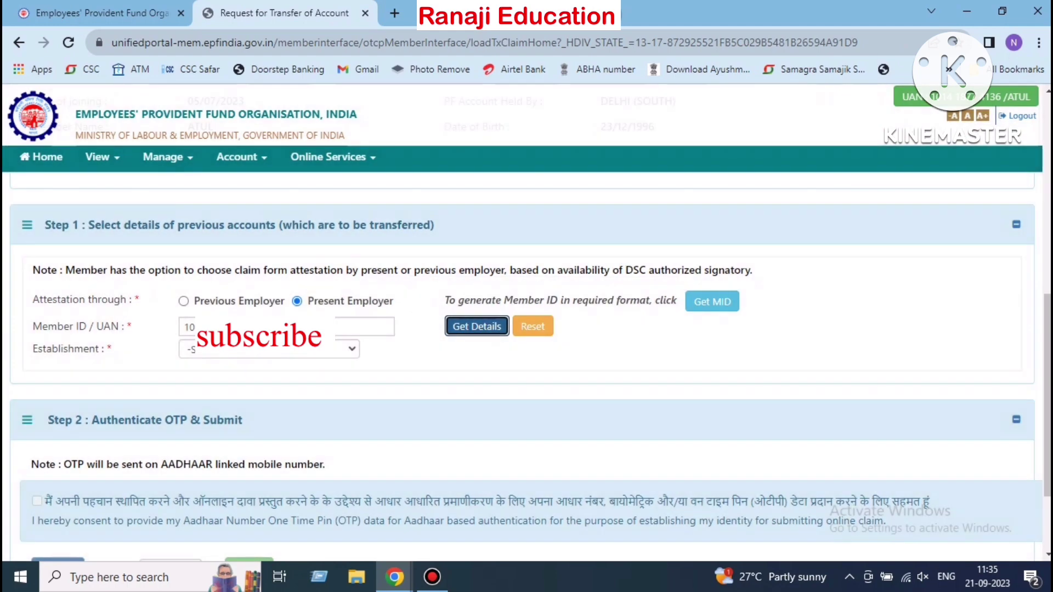
pyautogui.click(269, 349)
pyautogui.click(263, 380)
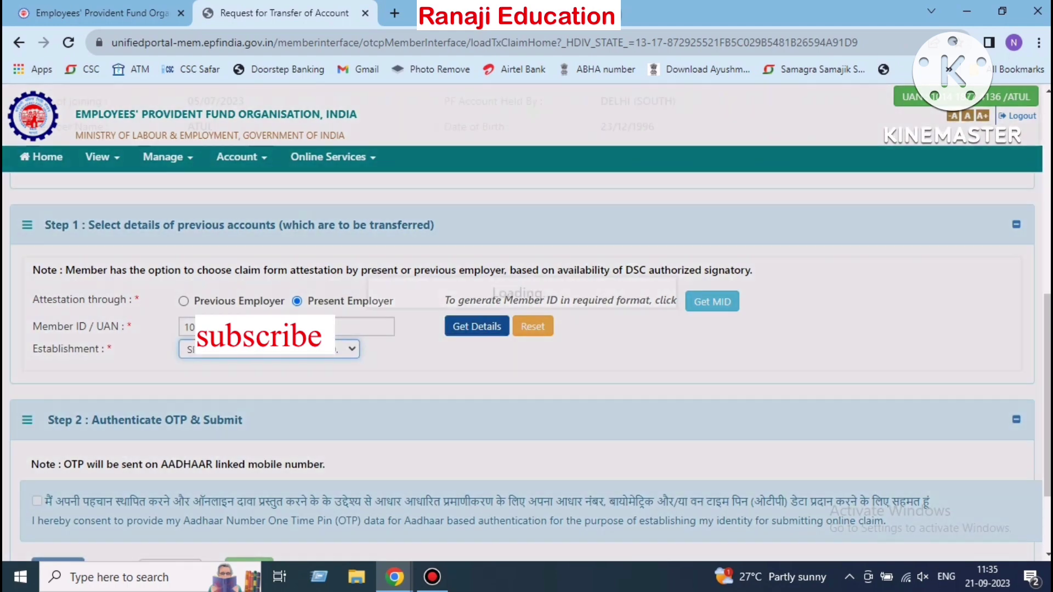
pyautogui.press('Return')
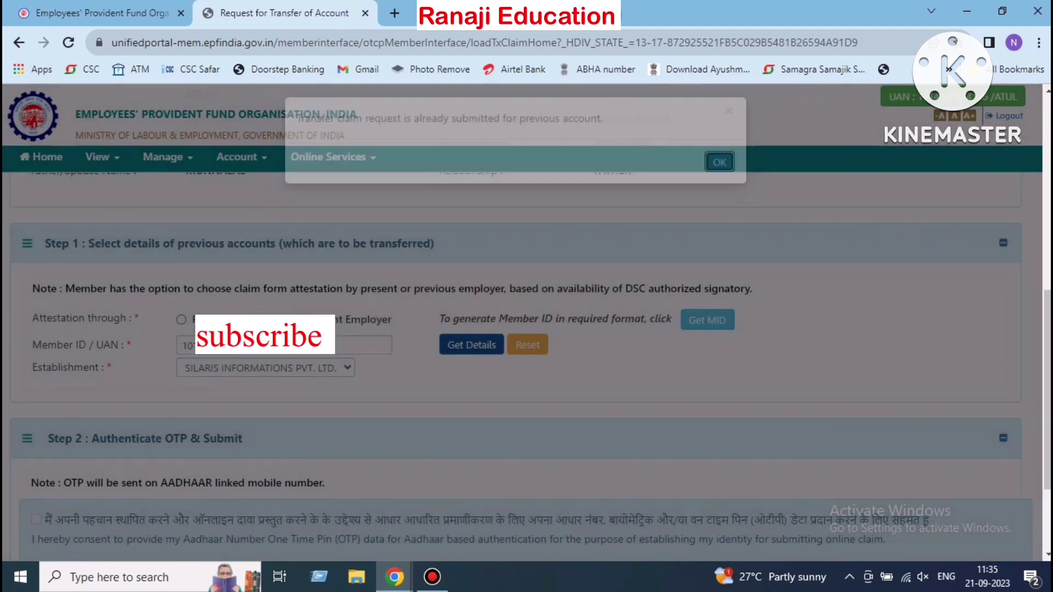
pyautogui.click(269, 348)
pyautogui.click(263, 381)
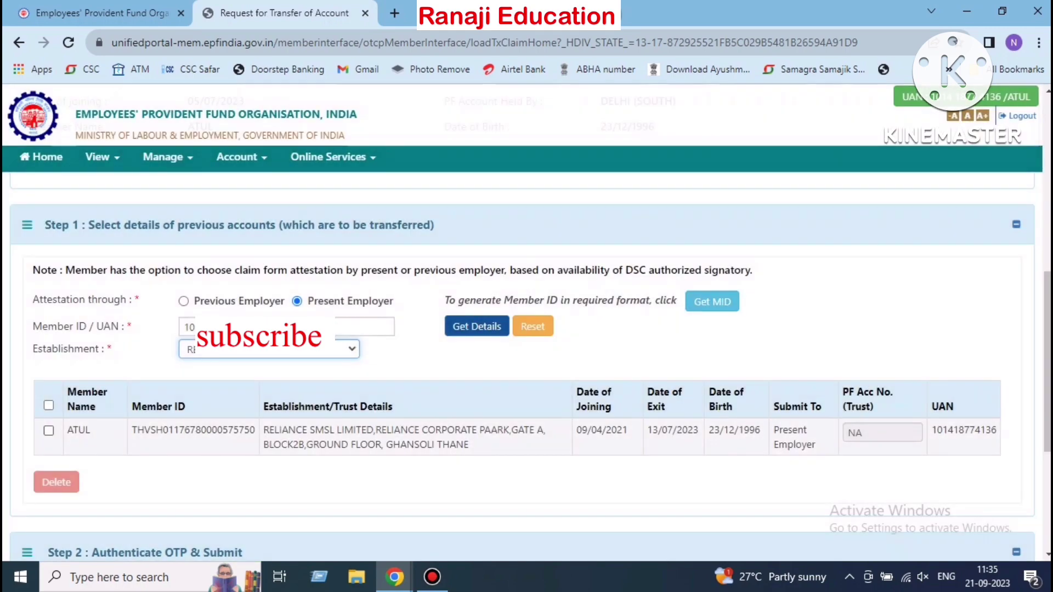
pyautogui.click(48, 431)
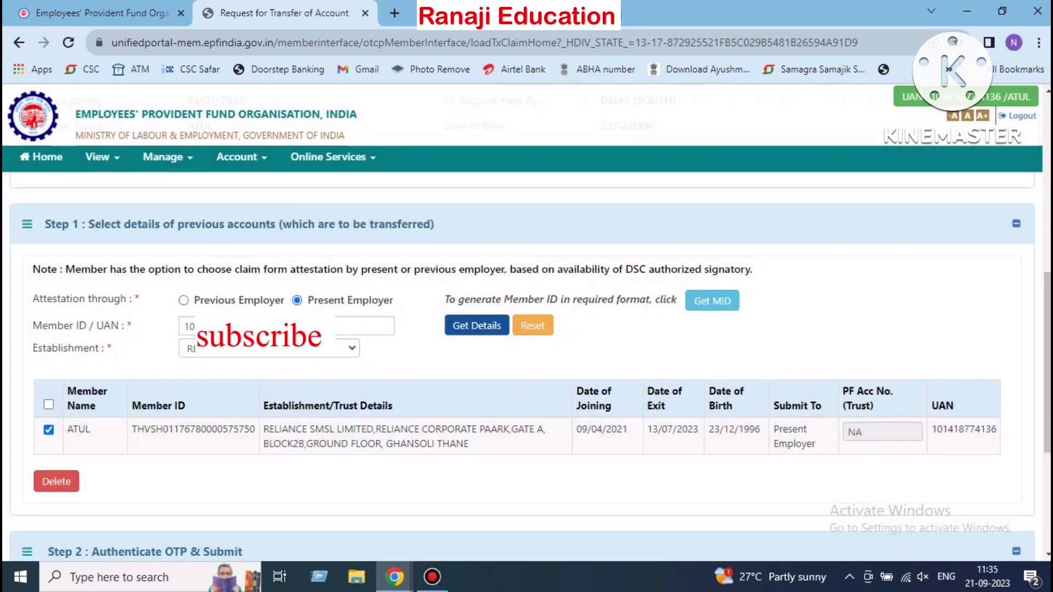
pyautogui.scroll(-1, 48, 430)
pyautogui.click(48, 328)
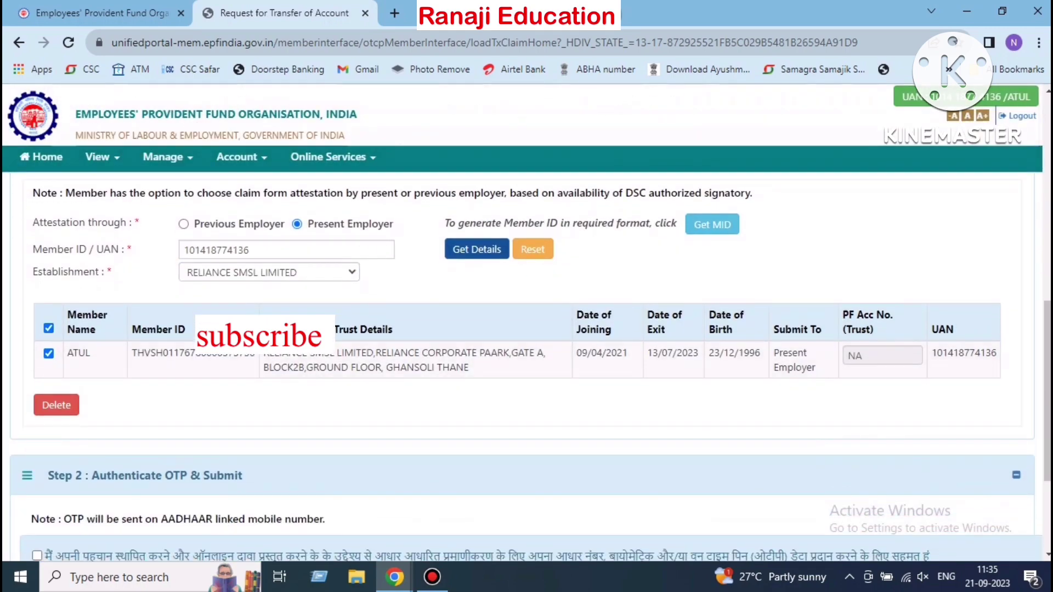
# Step: Give Aadhaar consent, request the OTP, enter it and submit the transfer claim
pyautogui.scroll(-3, 527, 340)
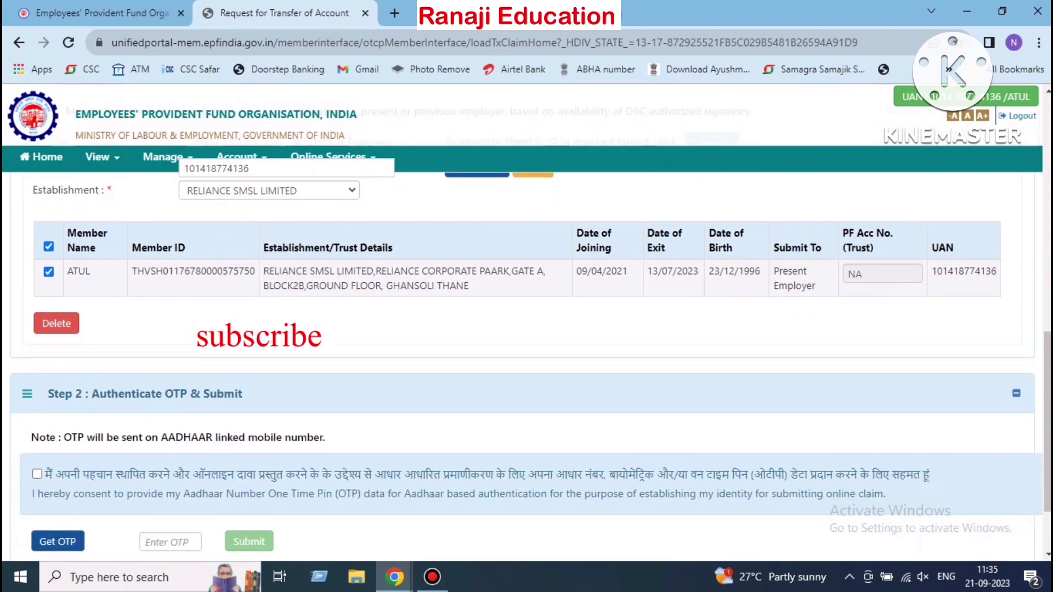
pyautogui.click(36, 379)
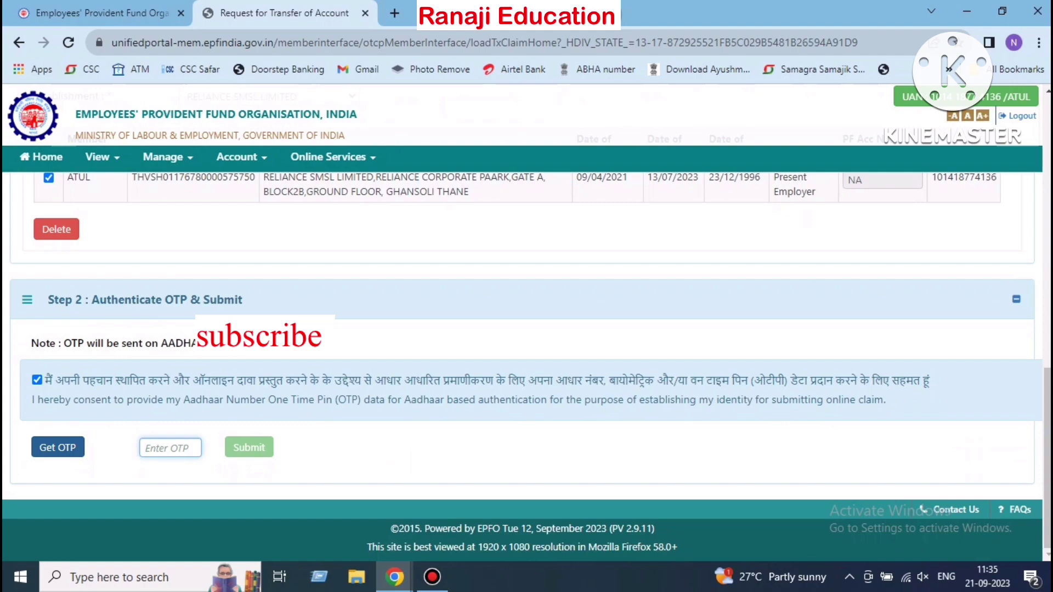
pyautogui.click(58, 447)
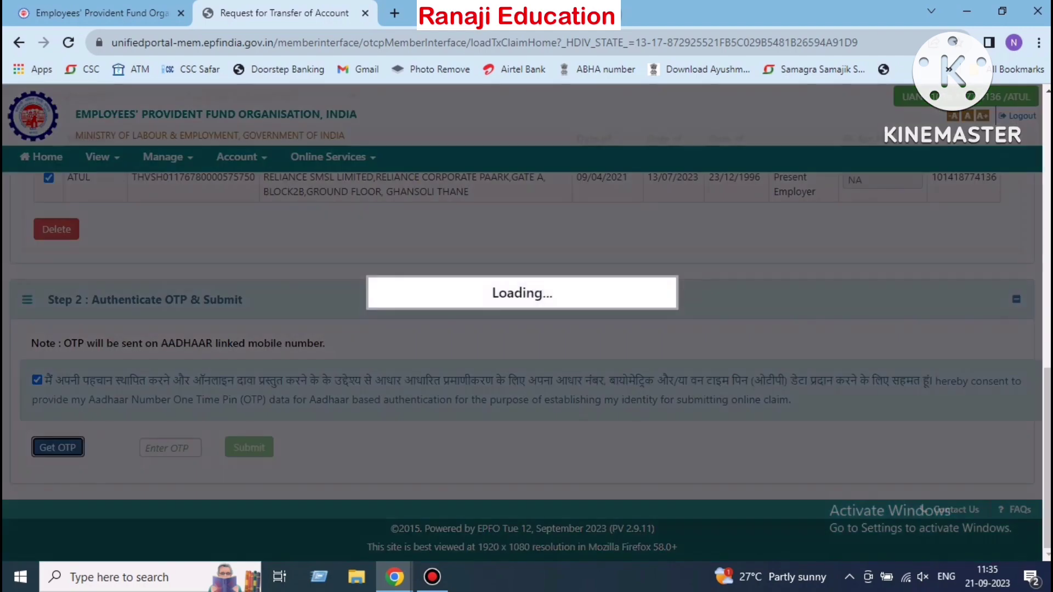
pyautogui.press('Return')
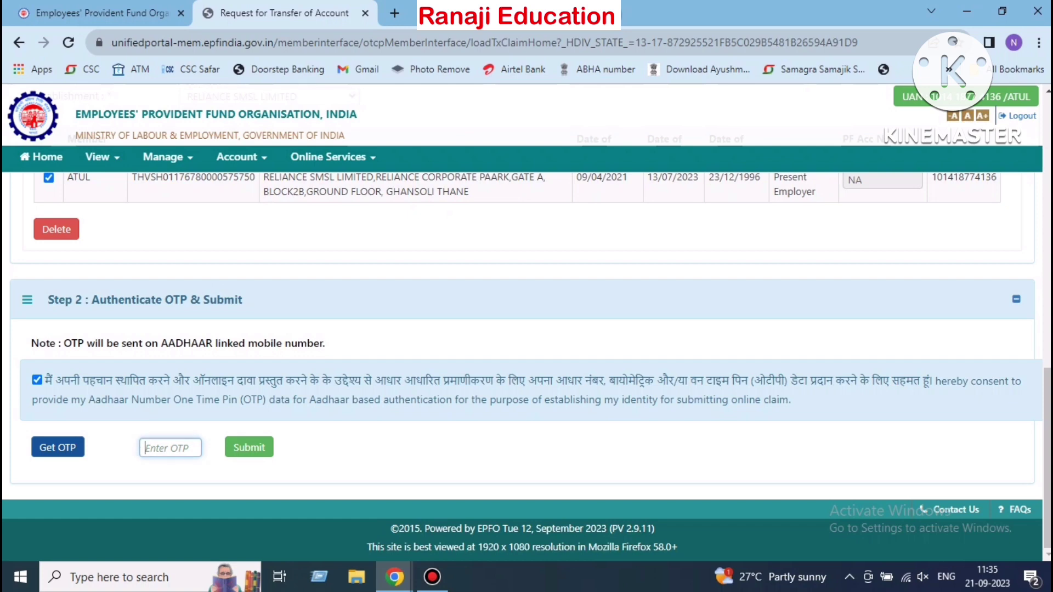
pyautogui.scroll(2, 527, 330)
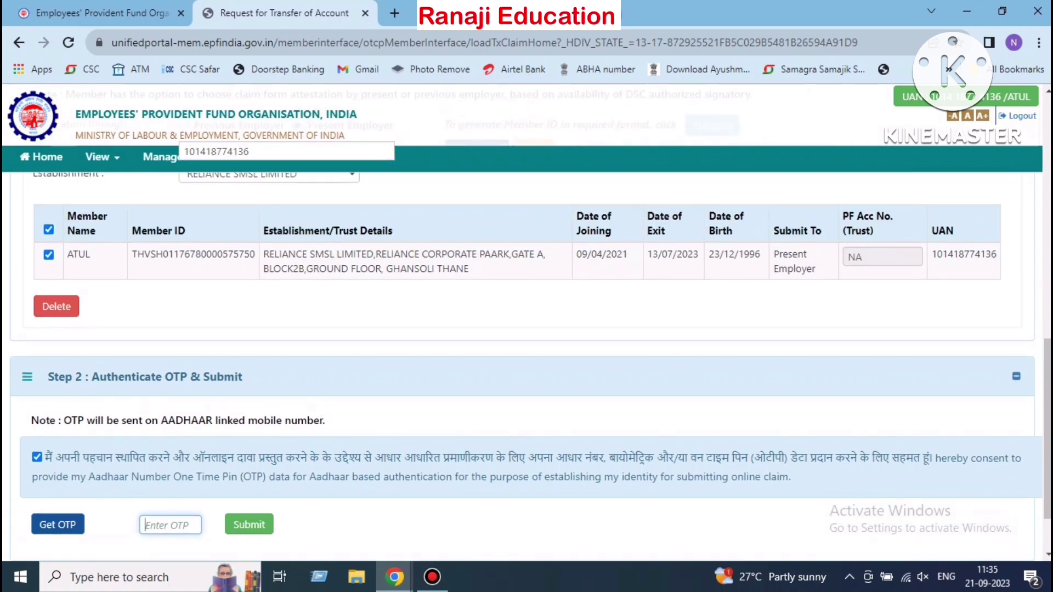
pyautogui.scroll(-2, 527, 330)
pyautogui.write('••••')
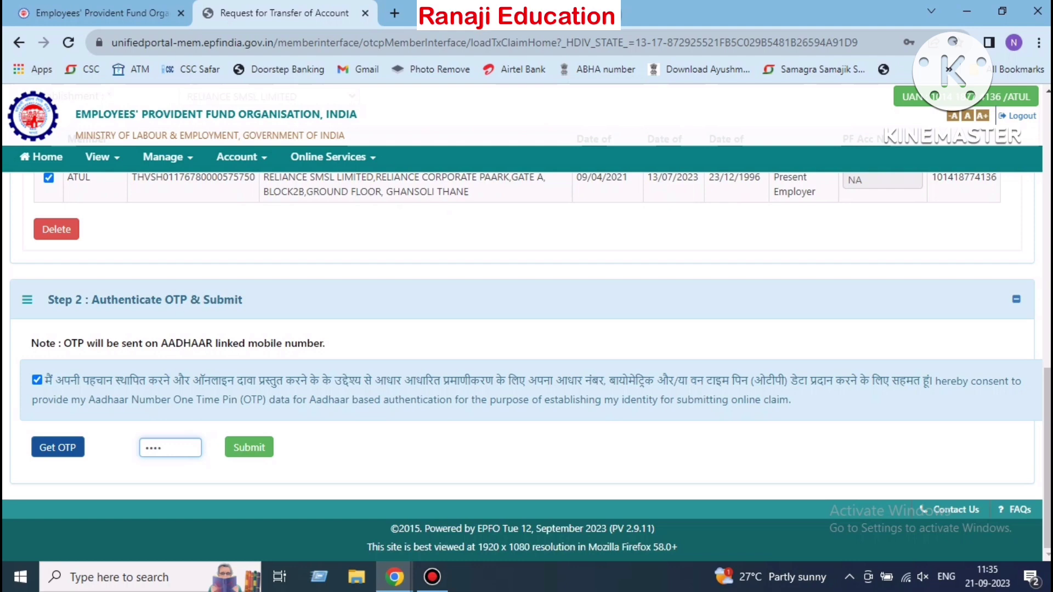
pyautogui.write('••')
pyautogui.click(249, 448)
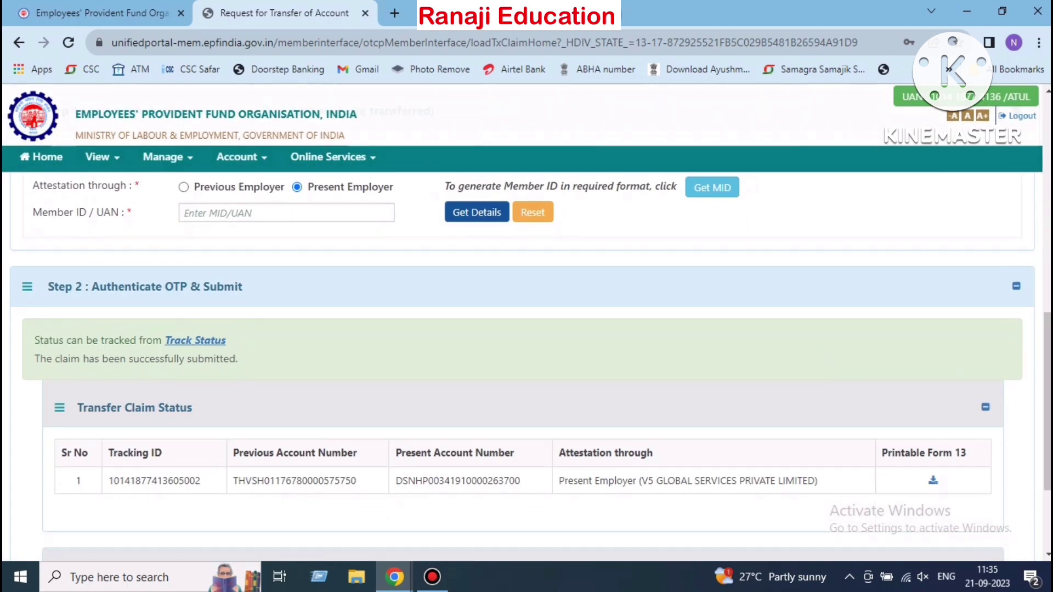
# Step: Download the printable Form 13 from the submitted claim's status row
pyautogui.moveTo(108, 481); pyautogui.dragTo(818, 481)
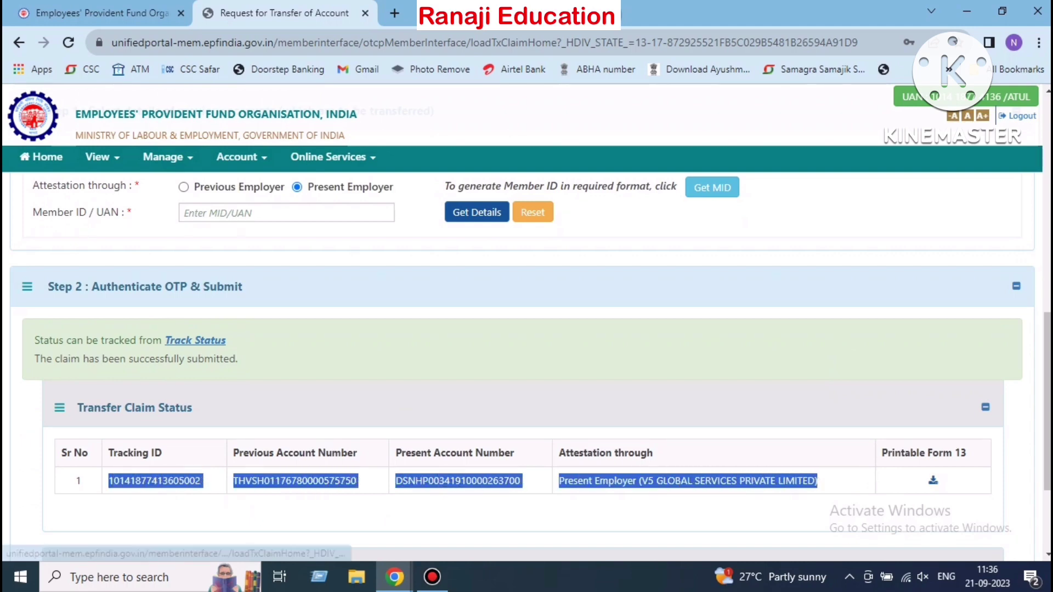
pyautogui.click(933, 480)
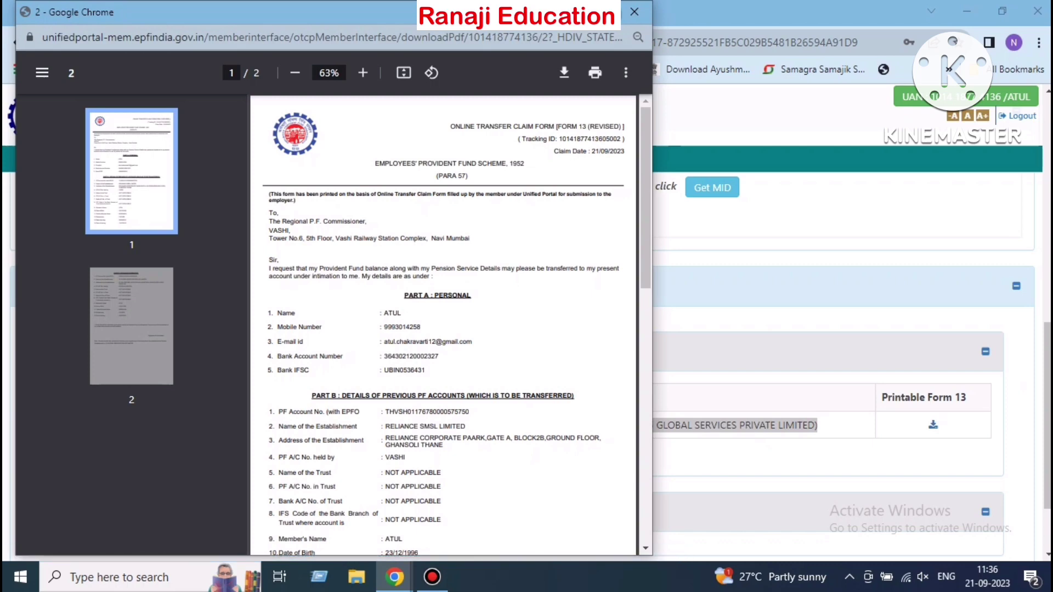
# Step: In Chrome's print preview, print all pages of Form 13 at scale 100
pyautogui.click(595, 73)
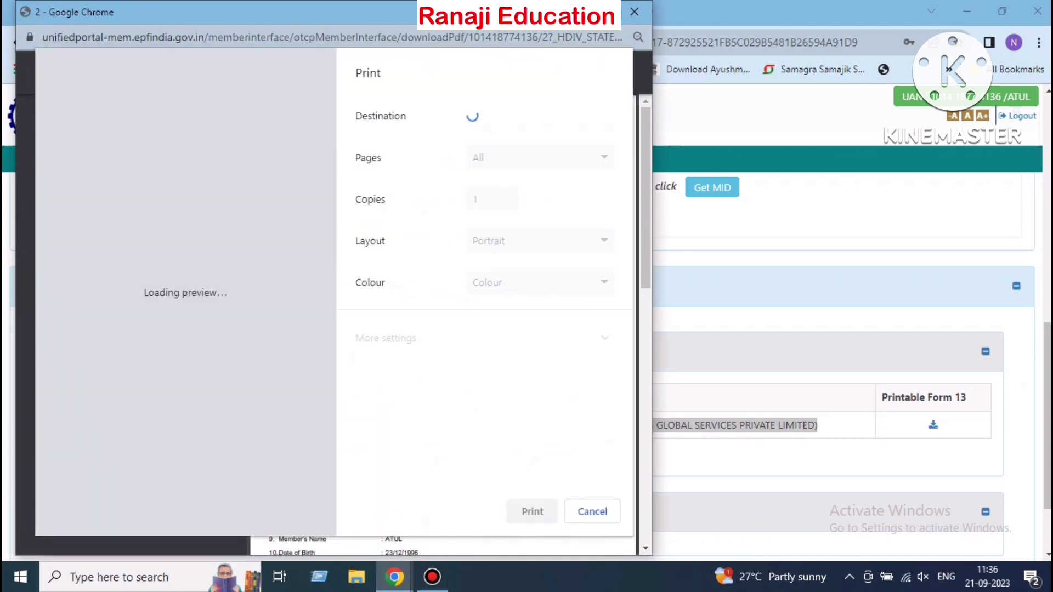
pyautogui.click(540, 158)
pyautogui.click(510, 191)
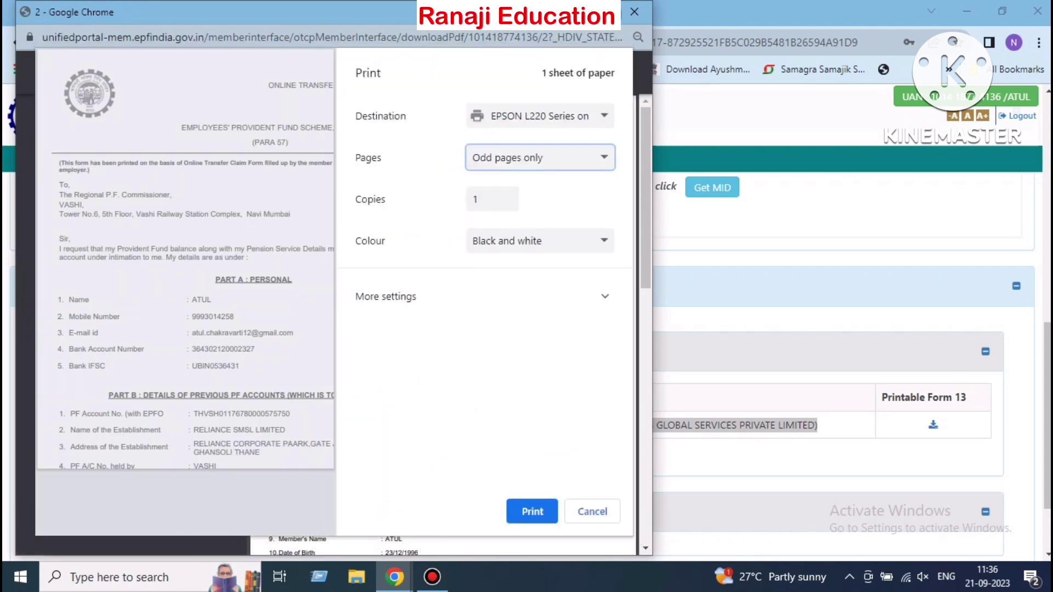
pyautogui.click(477, 296)
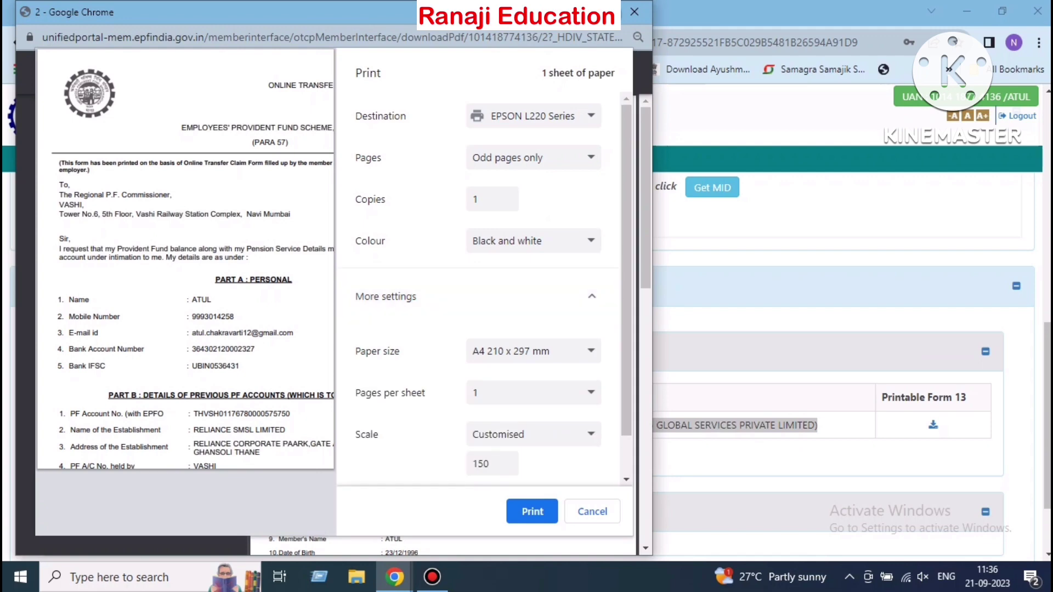
pyautogui.click(532, 157)
pyautogui.click(494, 176)
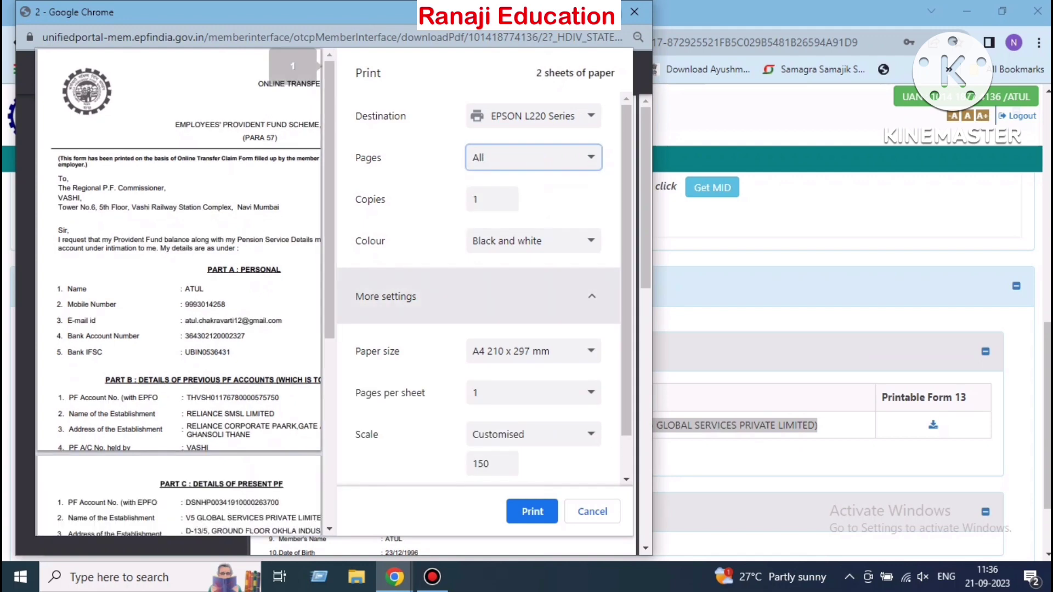
pyautogui.doubleClick(481, 463)
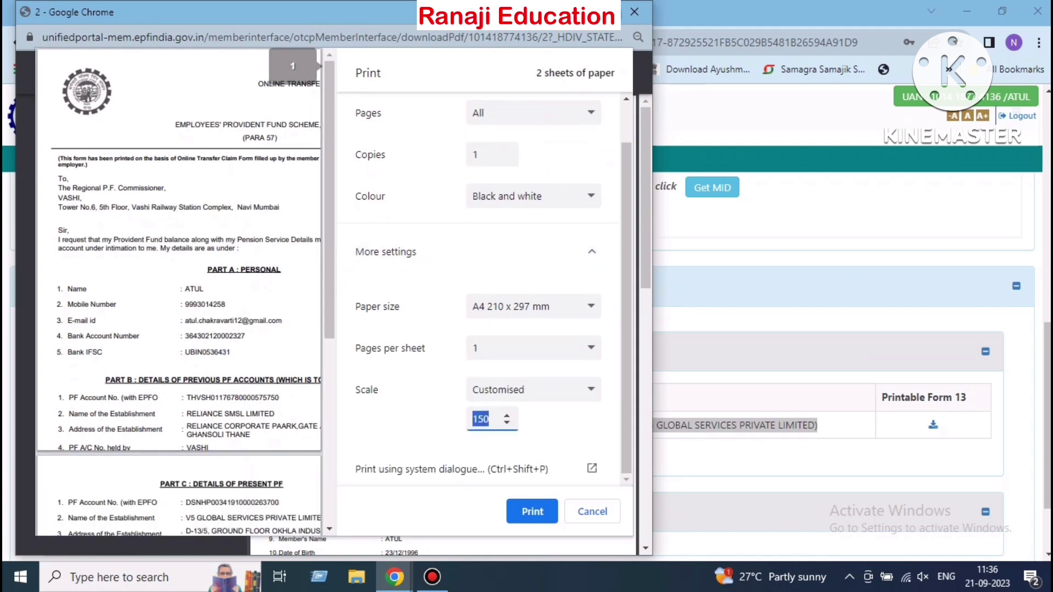
pyautogui.write('1000')
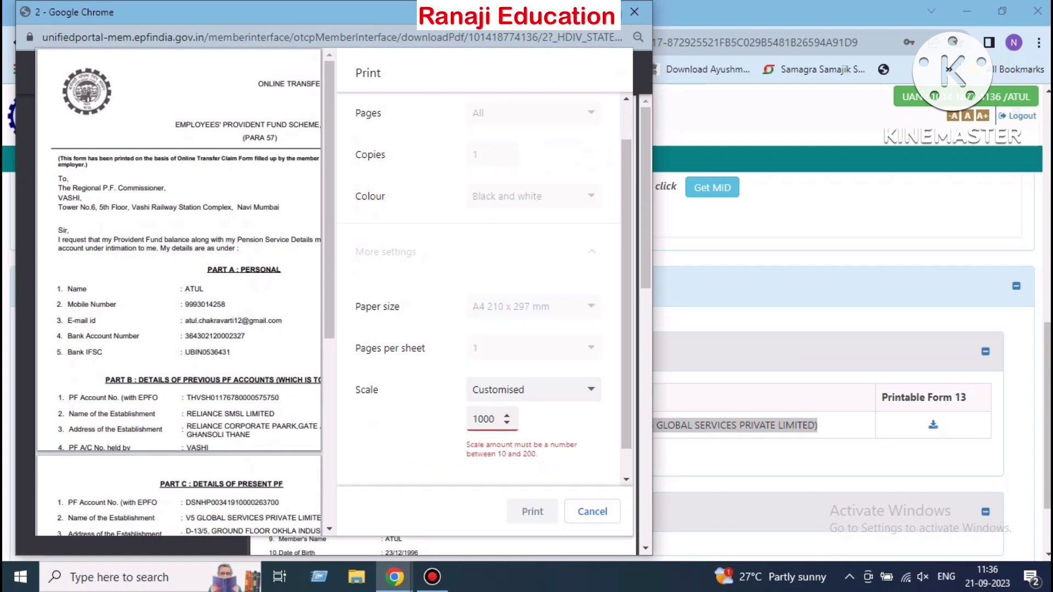
pyautogui.press('BackSpace')
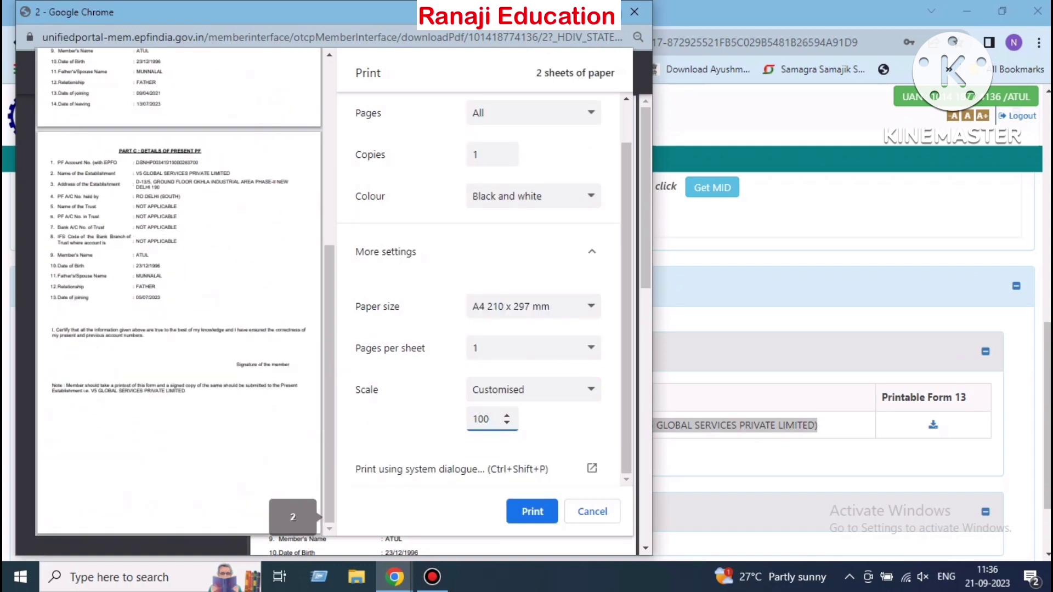
# Step: Print Form 13 via the system dialog at High quality, then open a new Chrome window
pyautogui.click(592, 468)
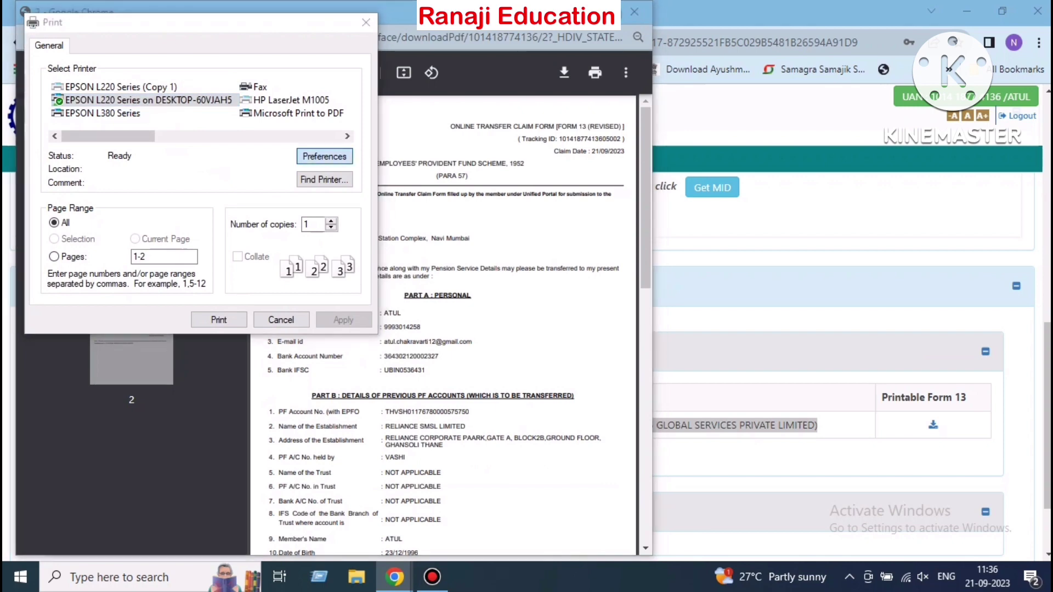
pyautogui.click(324, 157)
pyautogui.click(388, 233)
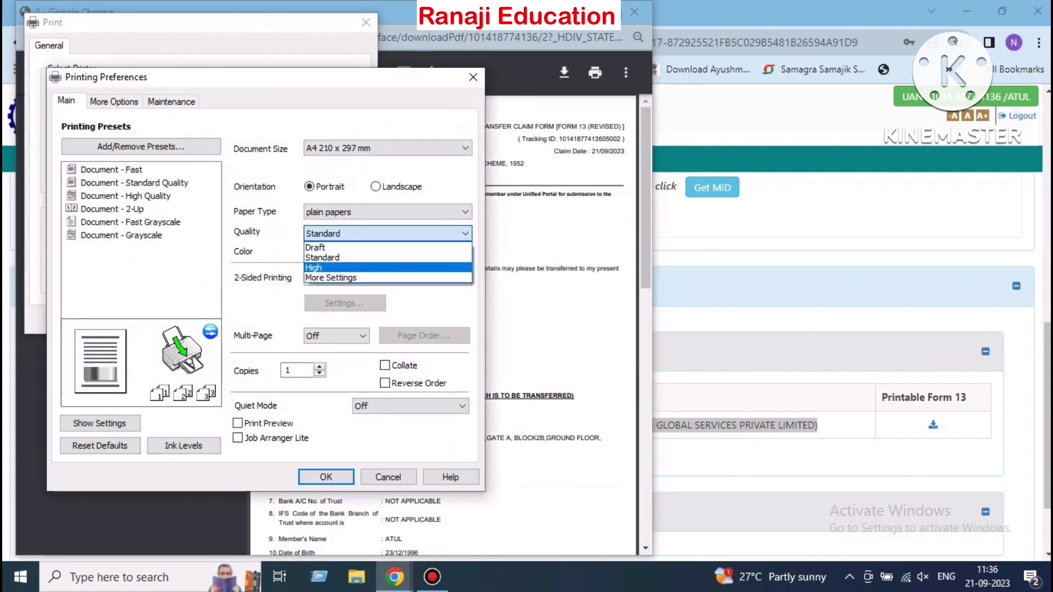
pyautogui.click(330, 268)
pyautogui.click(238, 424)
pyautogui.click(326, 477)
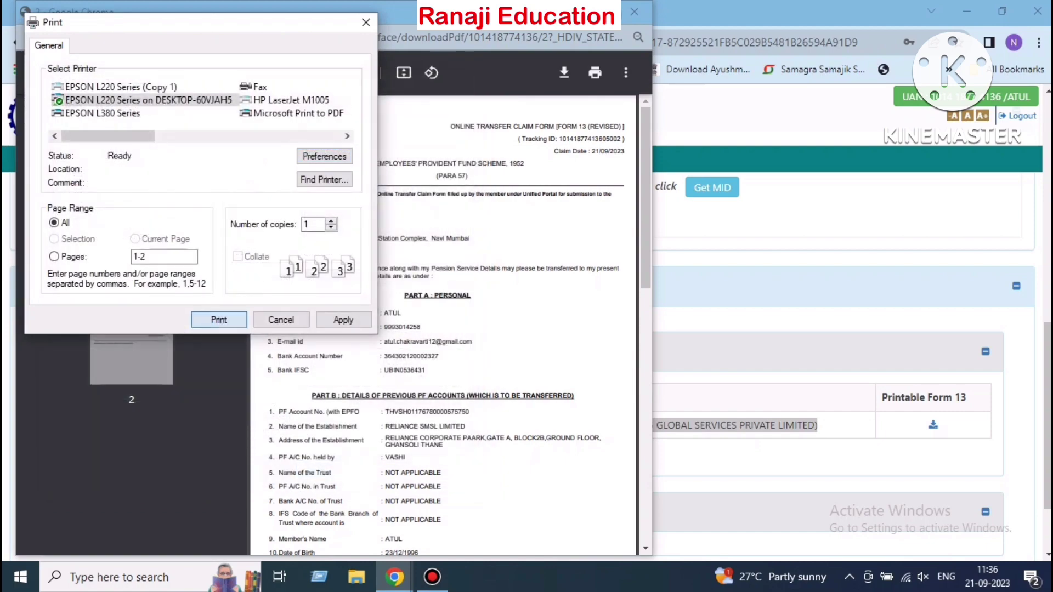
pyautogui.press('Return')
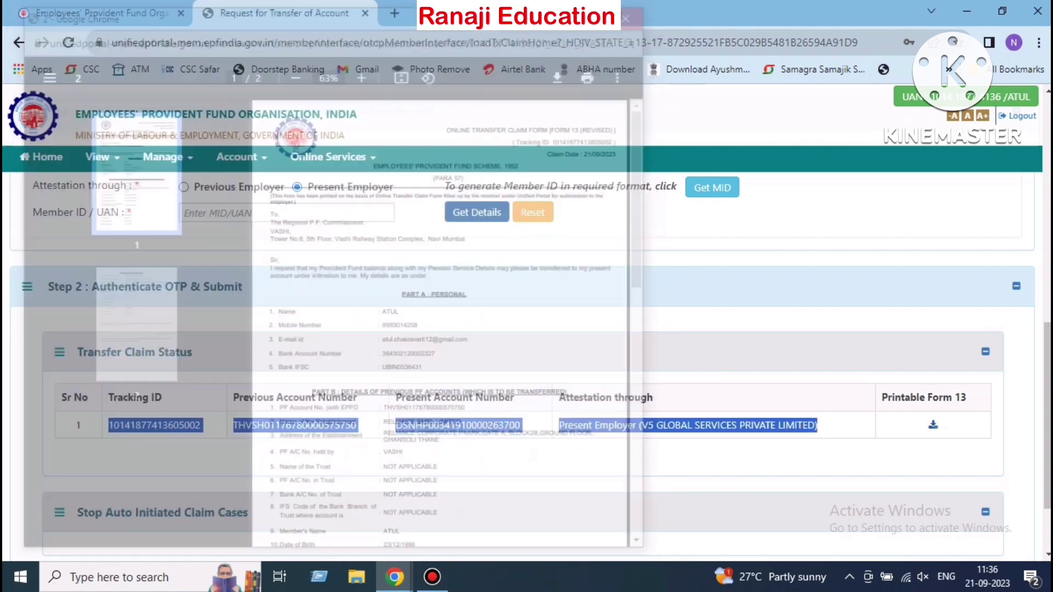
pyautogui.scroll(-3, 527, 329)
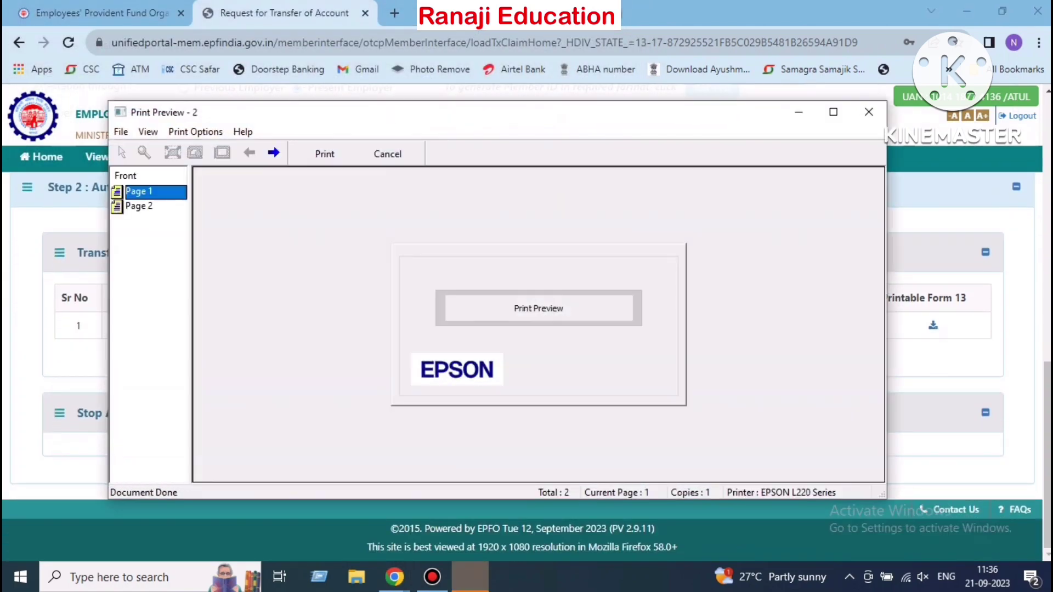
pyautogui.click(325, 153)
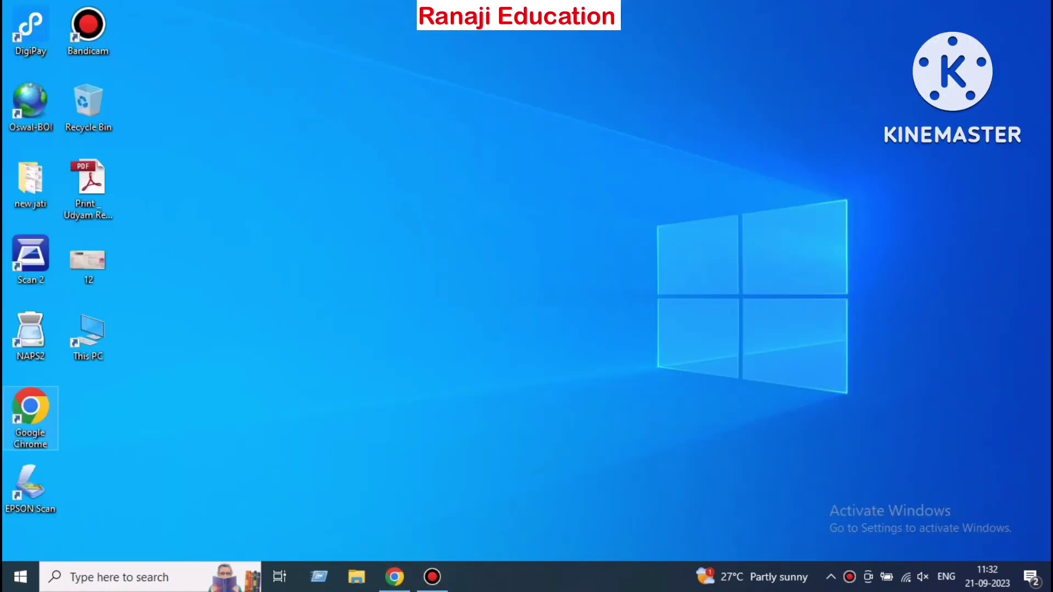
pyautogui.doubleClick(30, 412)
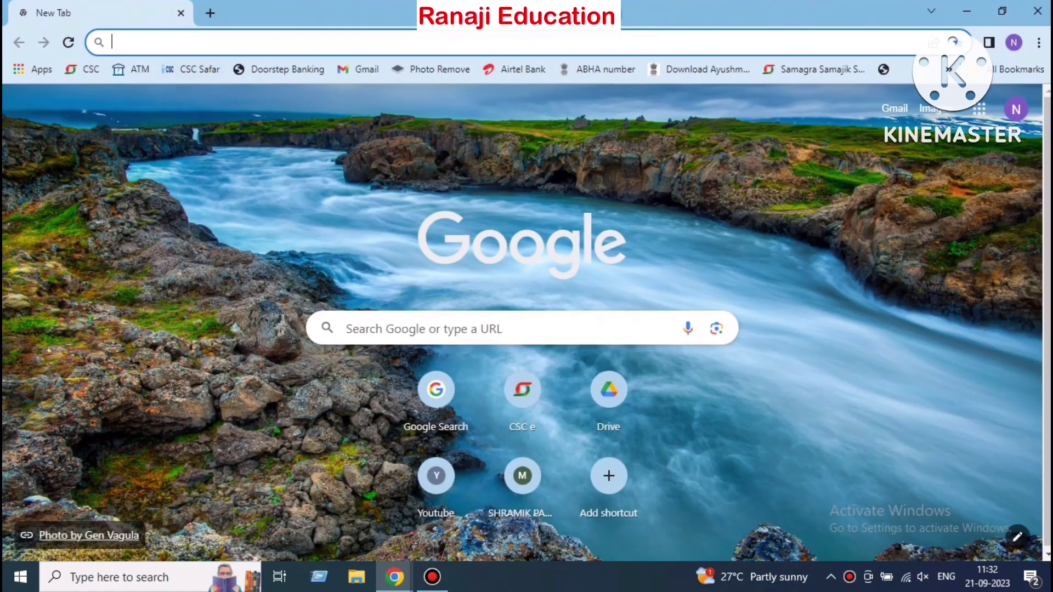
# Step: Search Google for 'epfo login' and open the official Employees' Provident Fund Organisation site
pyautogui.write('ep')
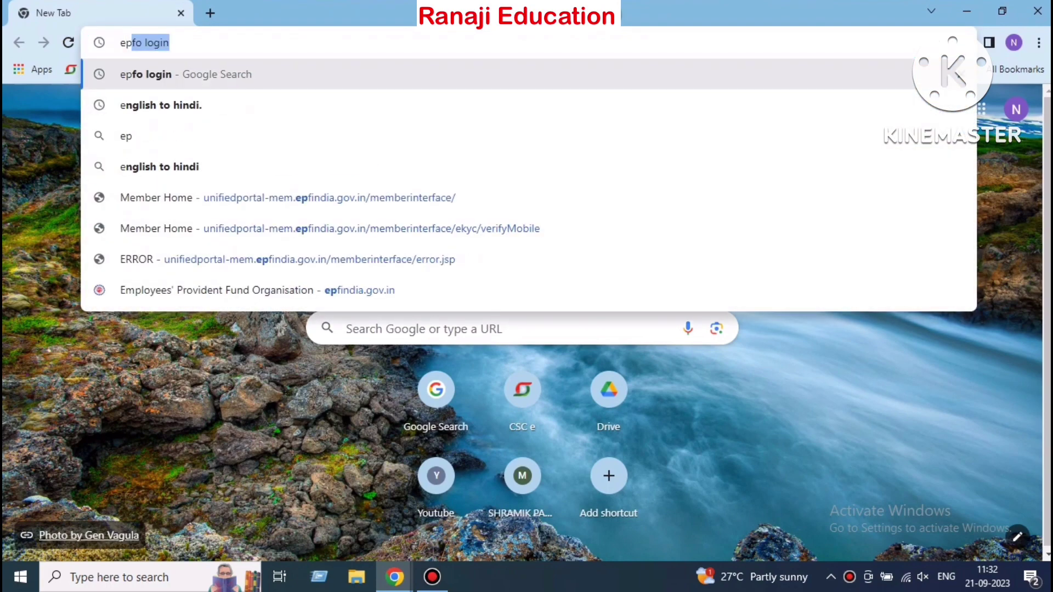
pyautogui.write('f')
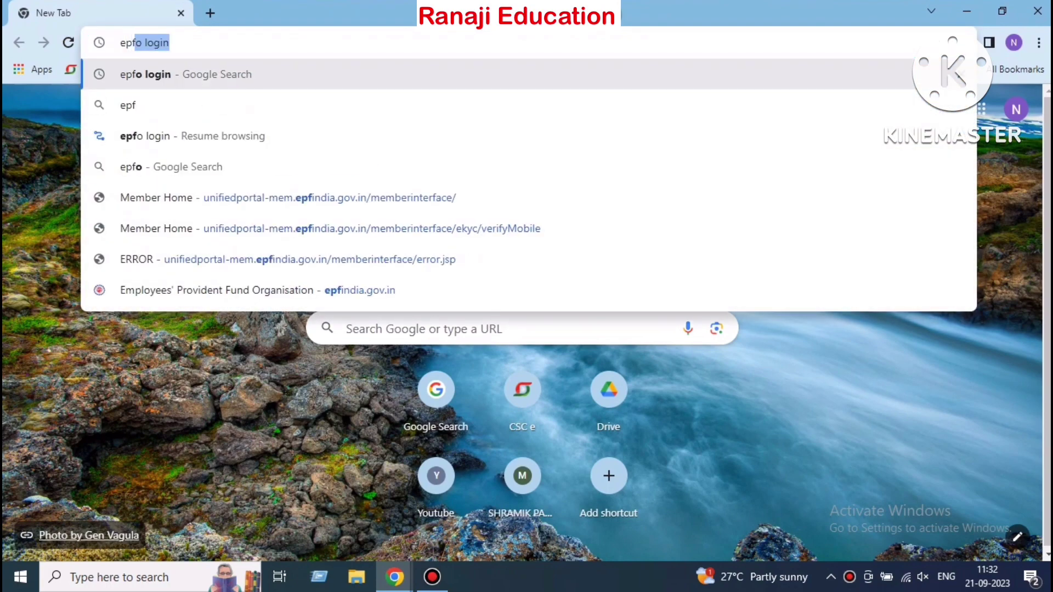
pyautogui.press('Return')
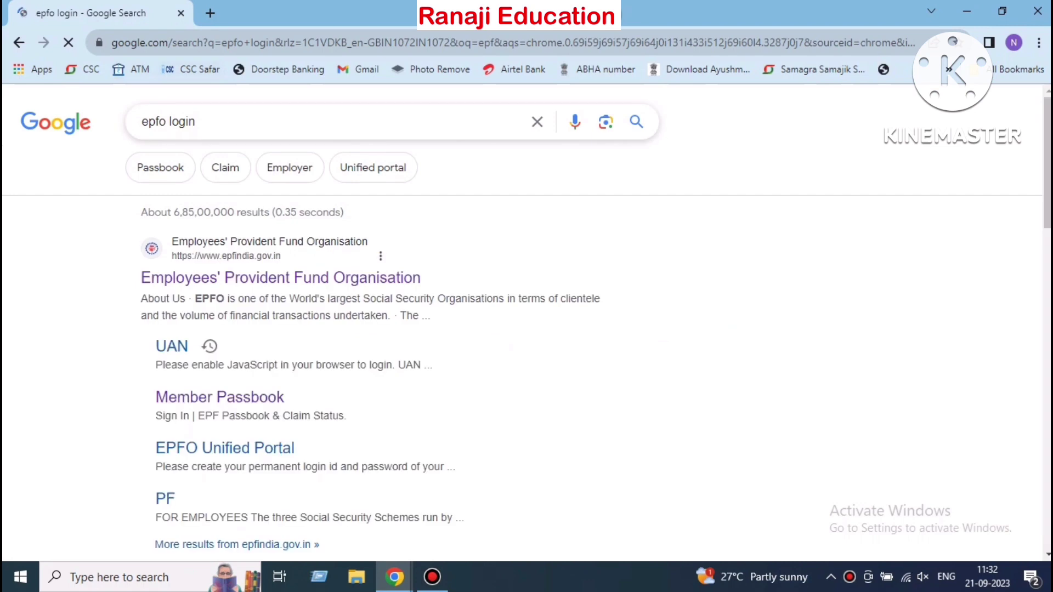
pyautogui.moveTo(142, 277); pyautogui.dragTo(421, 278)
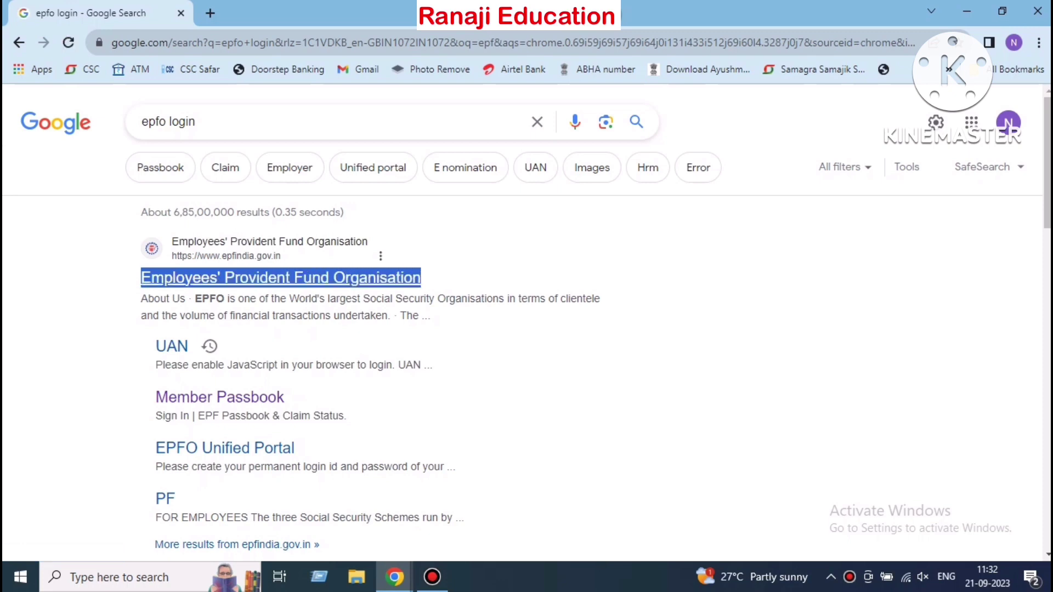
pyautogui.click(420, 277)
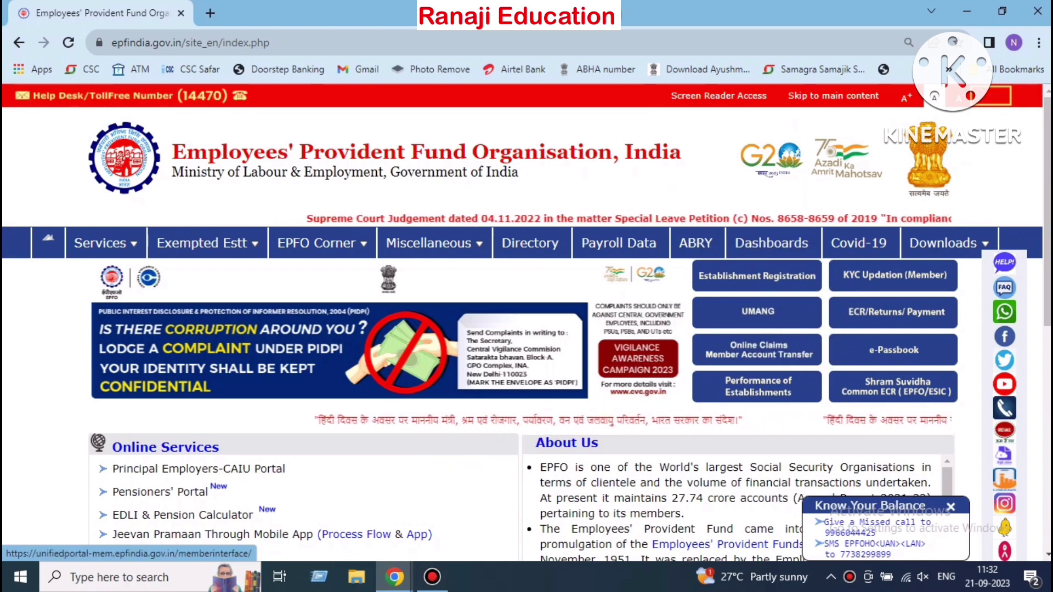
# Step: Open the member login page, dismiss the alert, and submit UAN, password and captcha
pyautogui.click(758, 350)
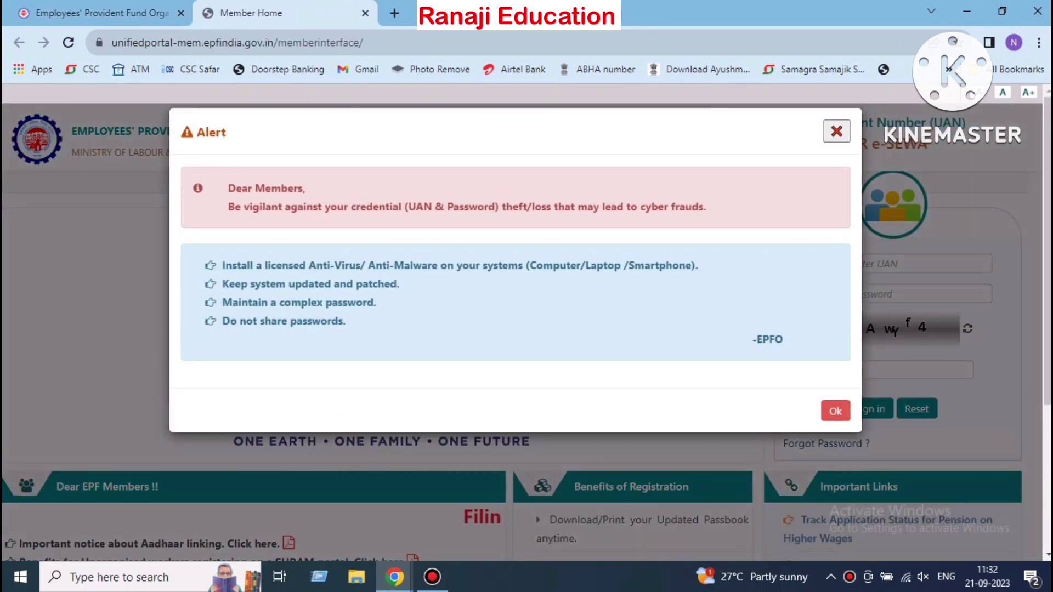
pyautogui.click(837, 131)
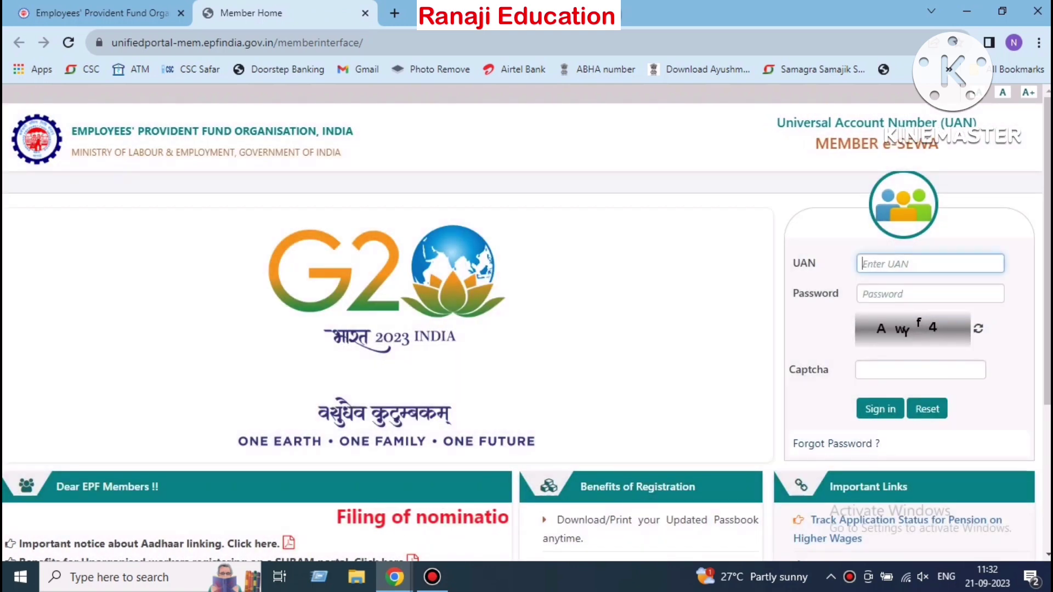
pyautogui.write('1014')
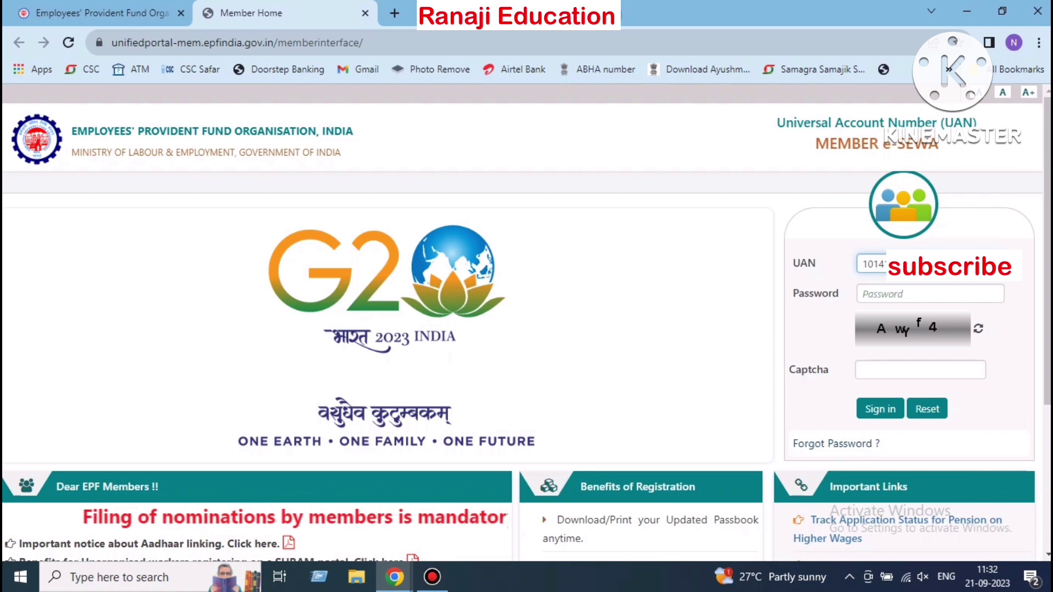
pyautogui.click(930, 294)
pyautogui.write('*')
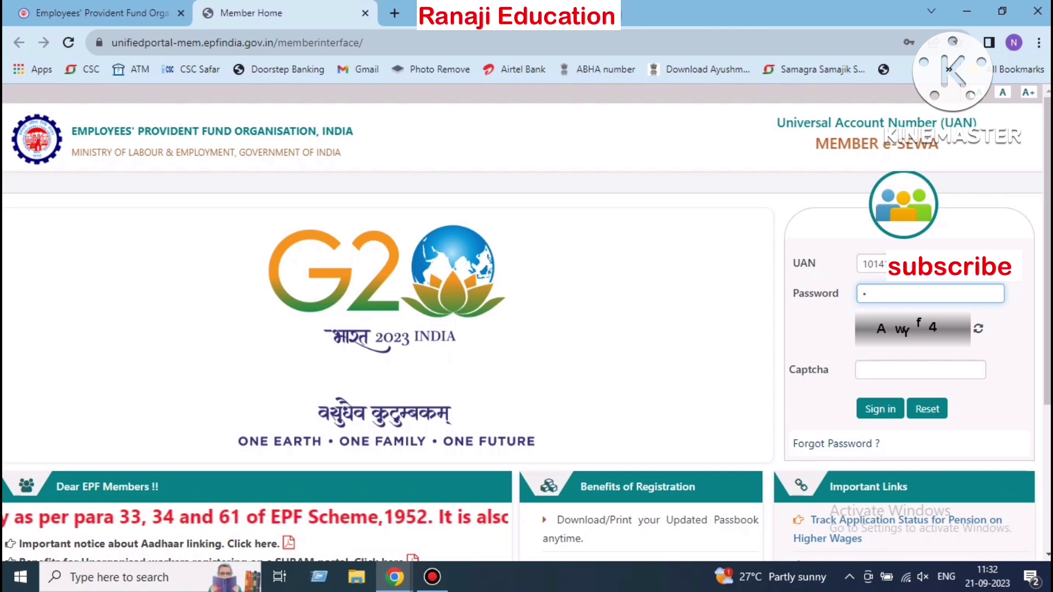
pyautogui.write('**')
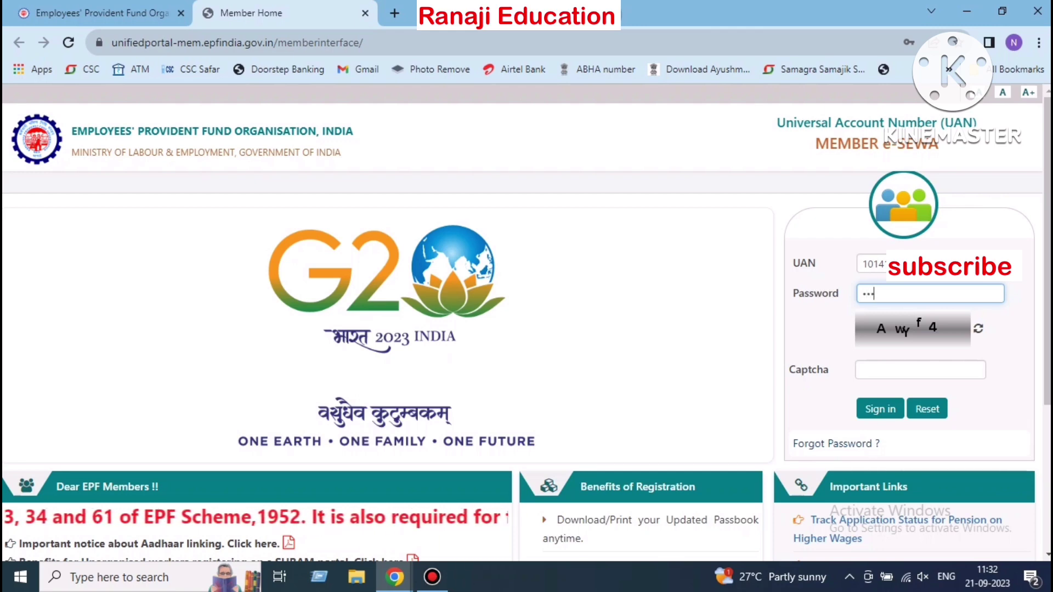
pyautogui.write('*')
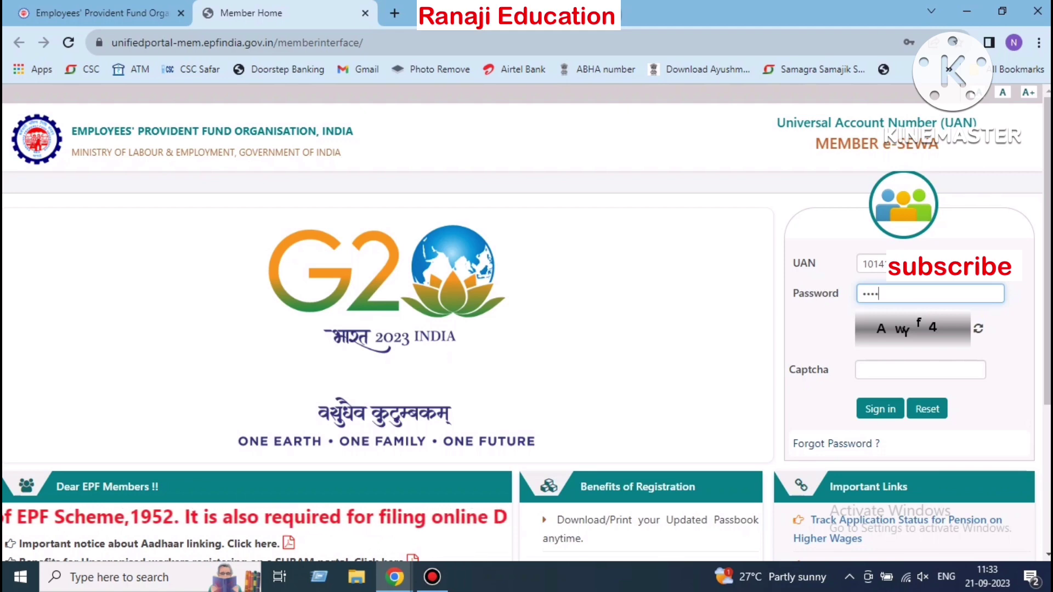
pyautogui.write('******')
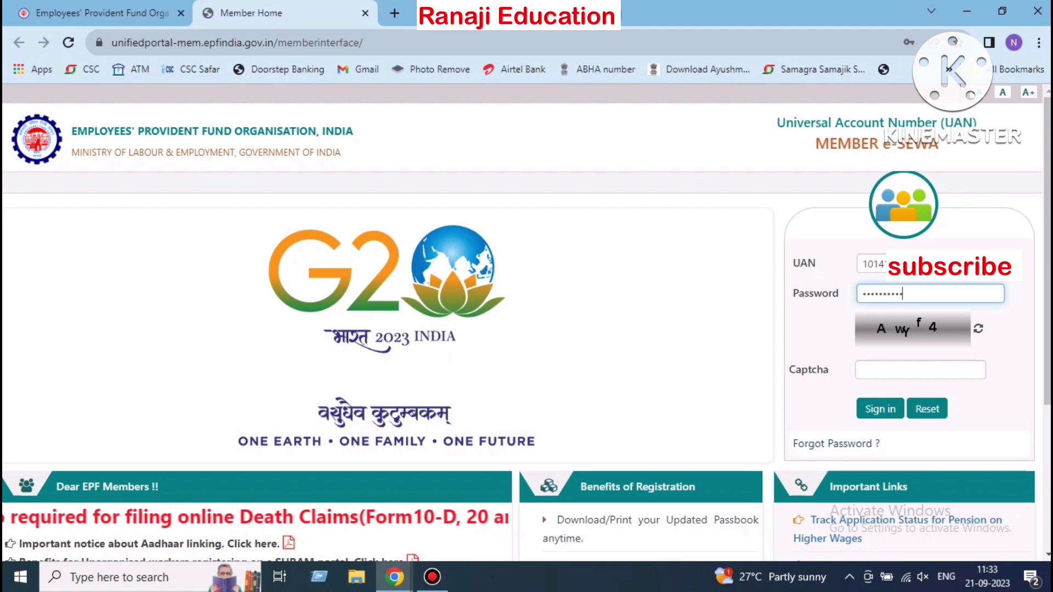
pyautogui.write('***')
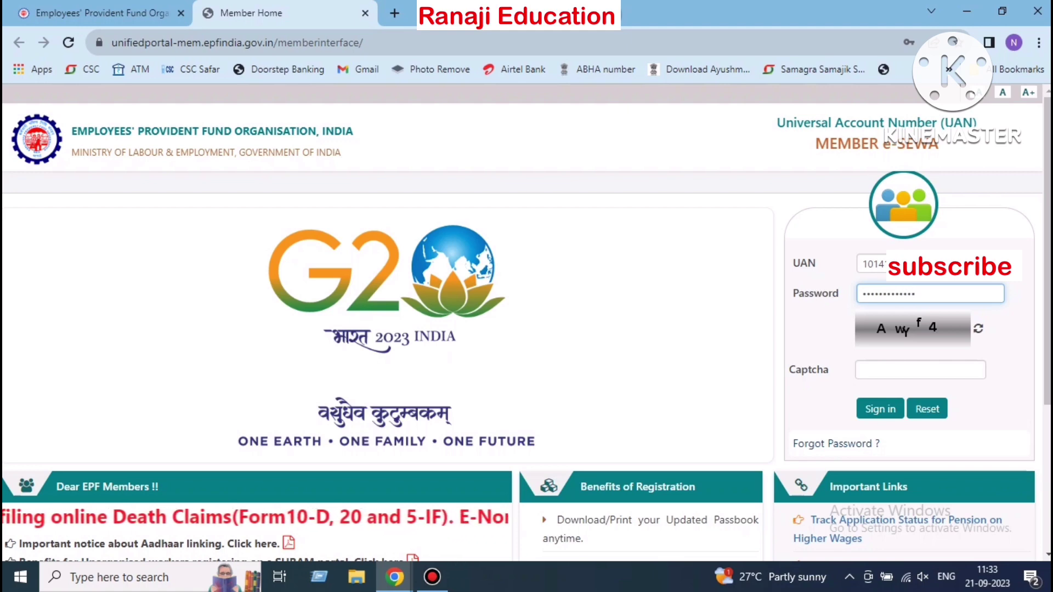
pyautogui.click(920, 370)
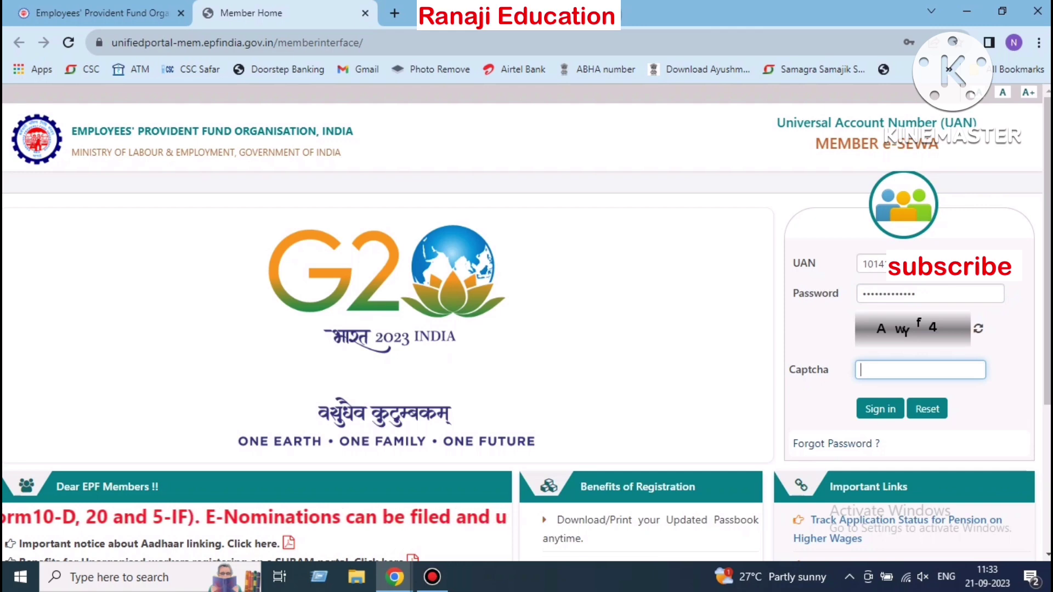
pyautogui.write('AwY')
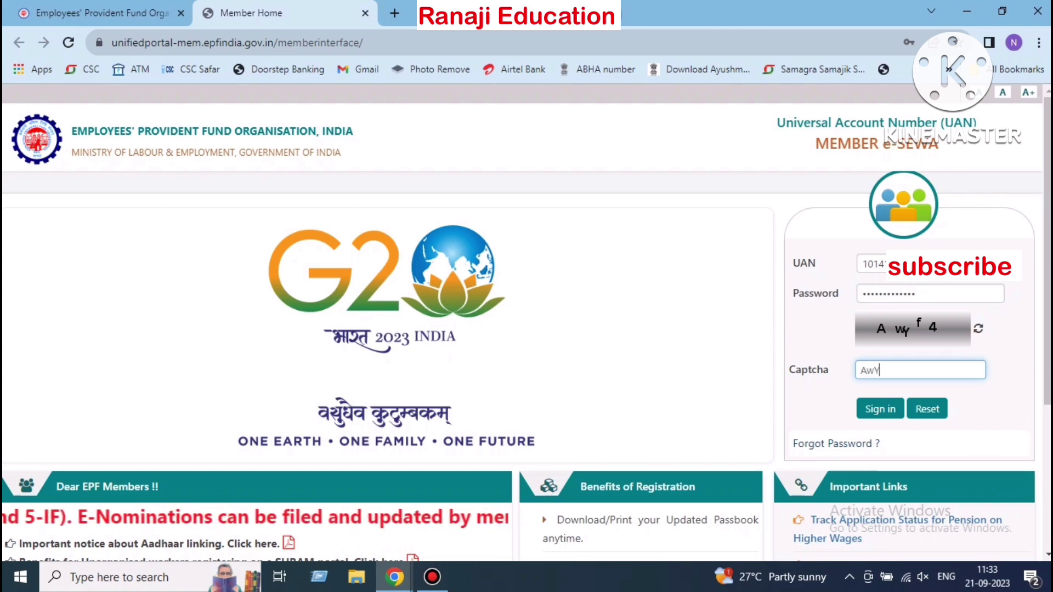
pyautogui.write('f4')
pyautogui.press('Return')
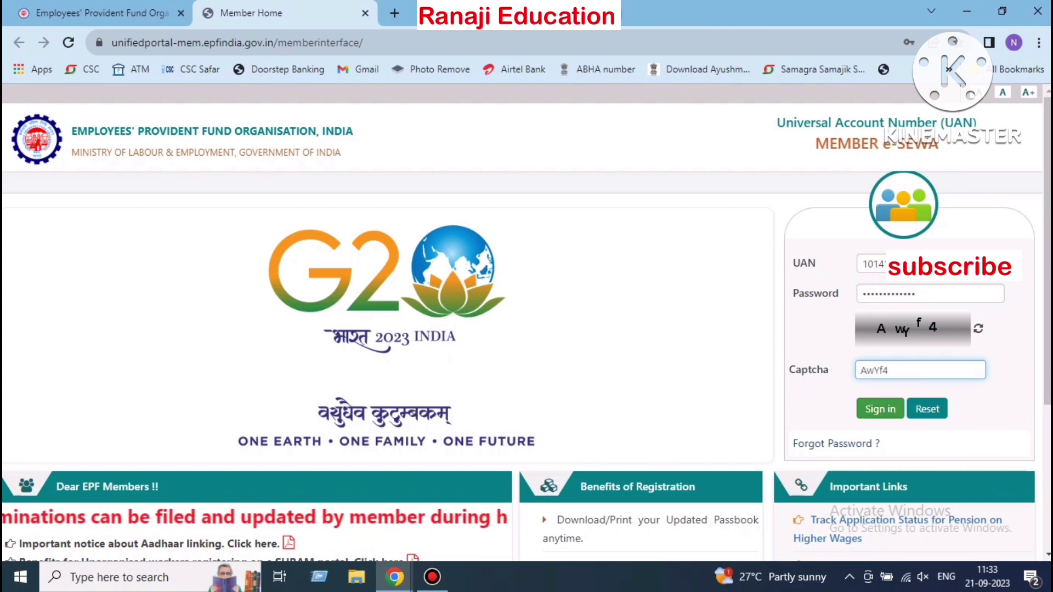
# Step: After the error, re-enter UAN, password and a new captcha and sign in again
pyautogui.press('Return')
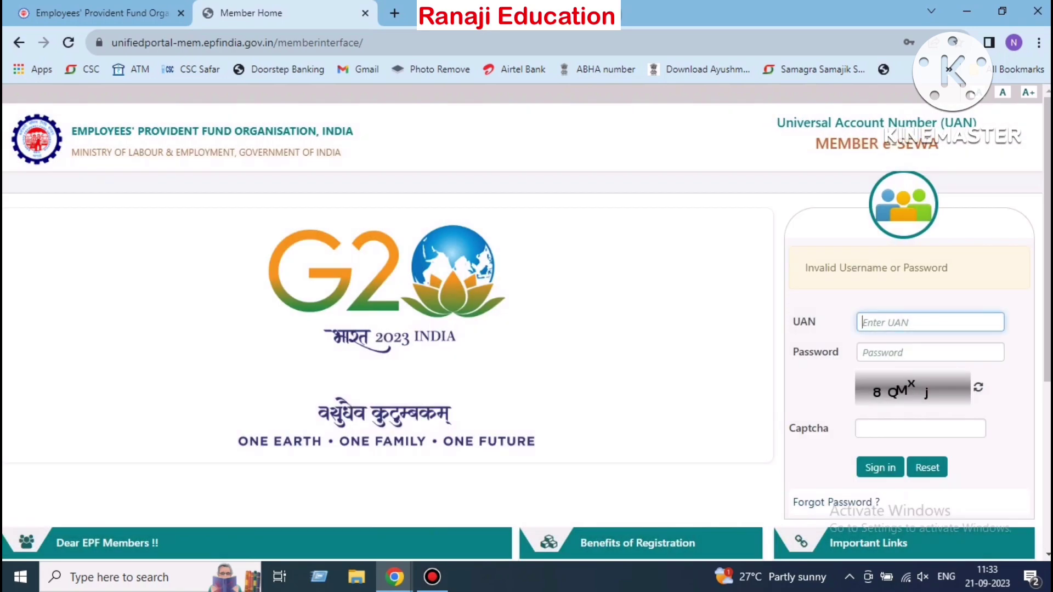
pyautogui.write('1014')
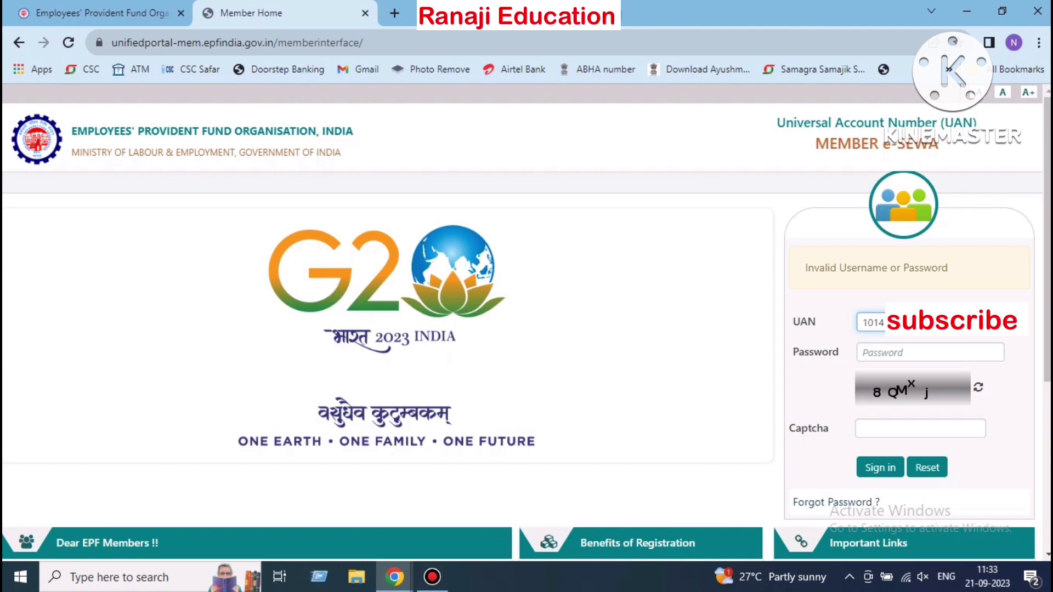
pyautogui.click(931, 352)
pyautogui.write('•')
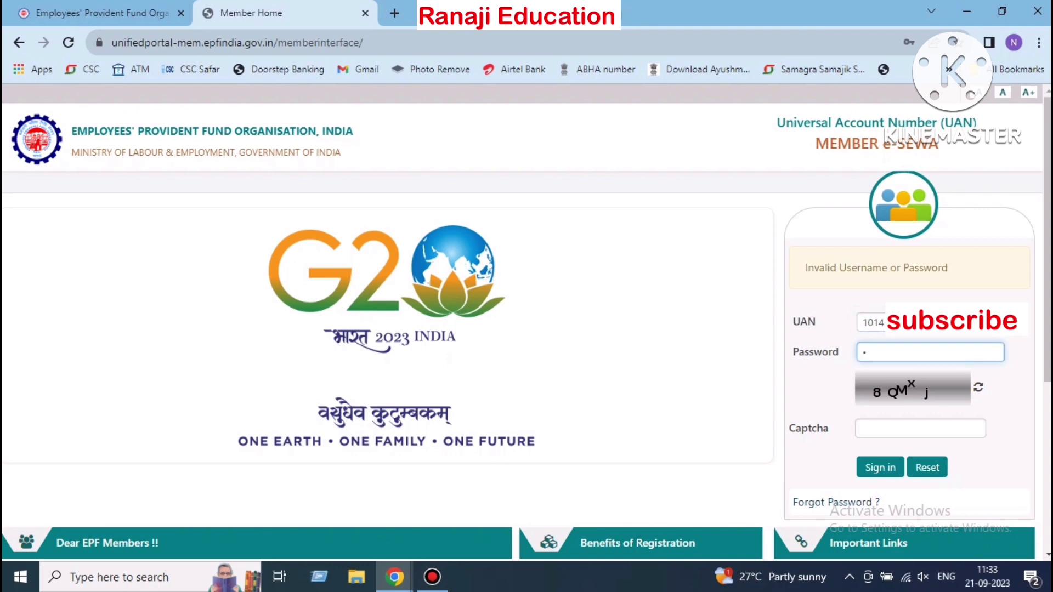
pyautogui.write('••••••••••••')
pyautogui.click(920, 428)
pyautogui.write('8Q')
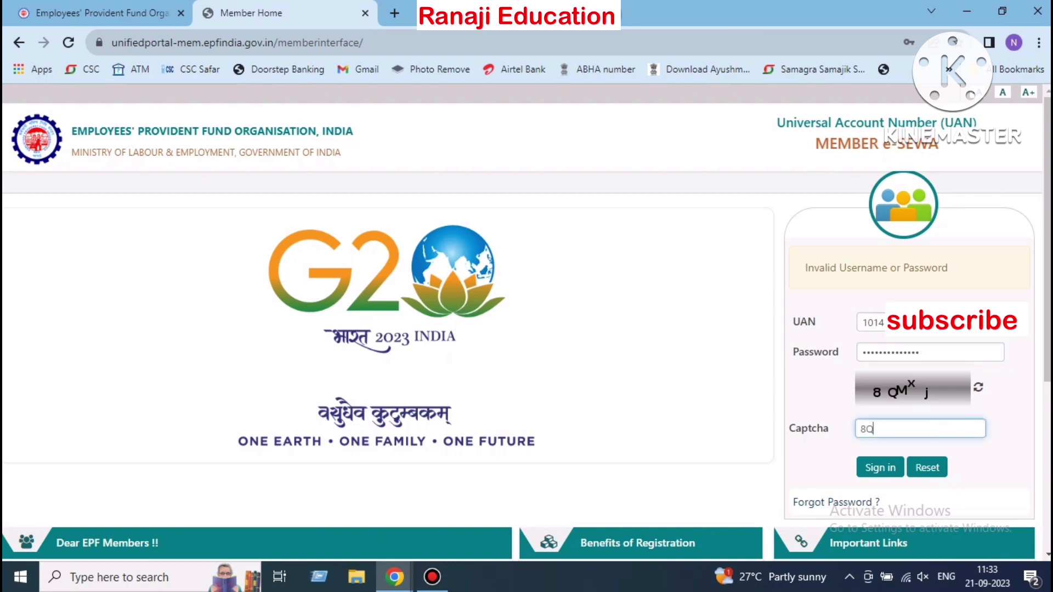
pyautogui.write('Mxj')
pyautogui.press('Return')
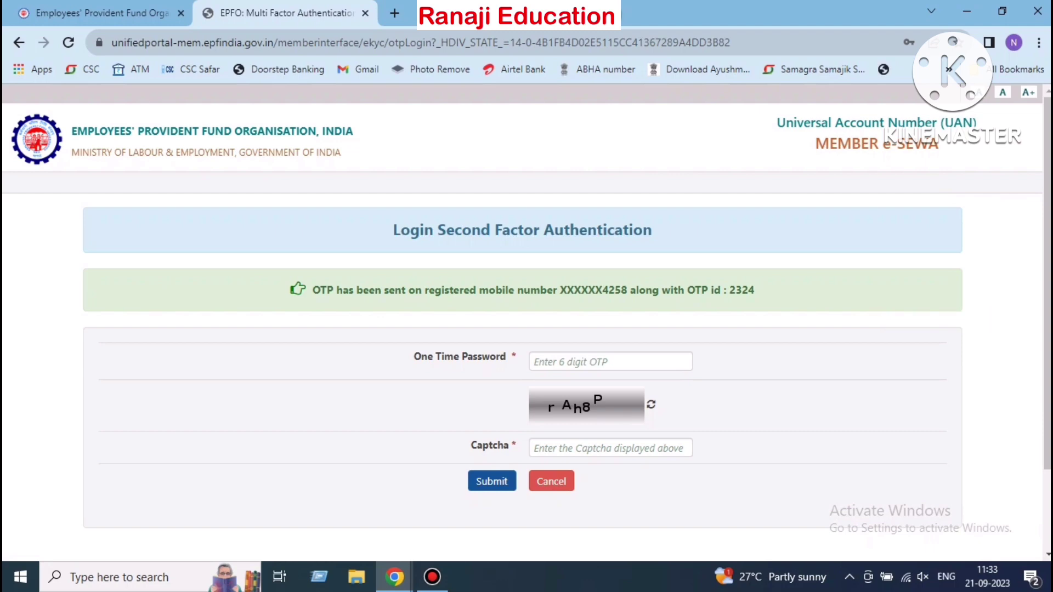
# Step: Enter the six-digit OTP and the captcha on the second-factor page and submit
pyautogui.click(610, 361)
pyautogui.click(610, 448)
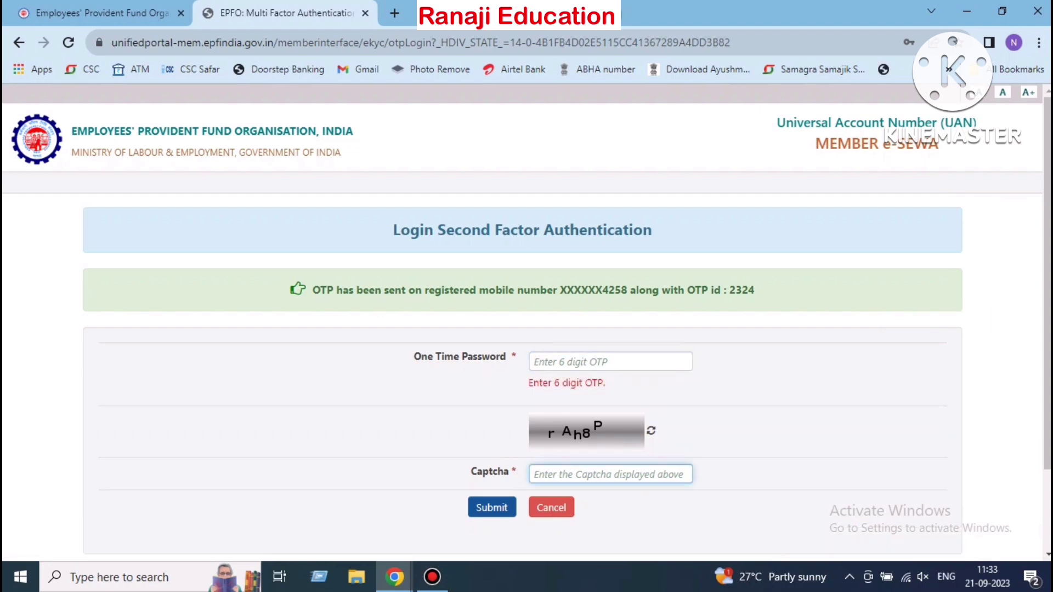
pyautogui.write('r')
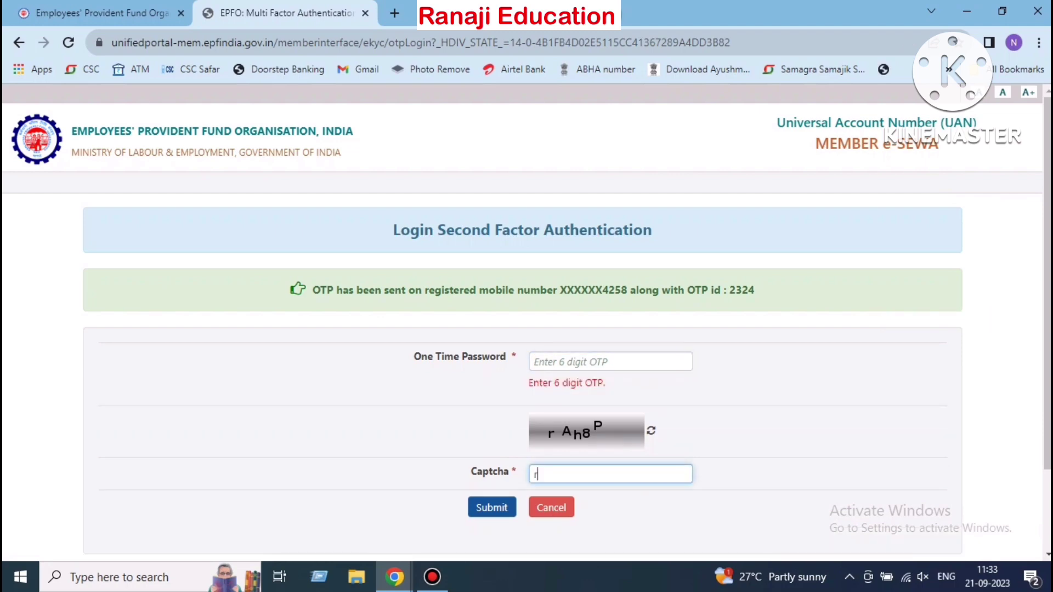
pyautogui.write('A')
pyautogui.write('h5')
pyautogui.write('8')
pyautogui.click(611, 361)
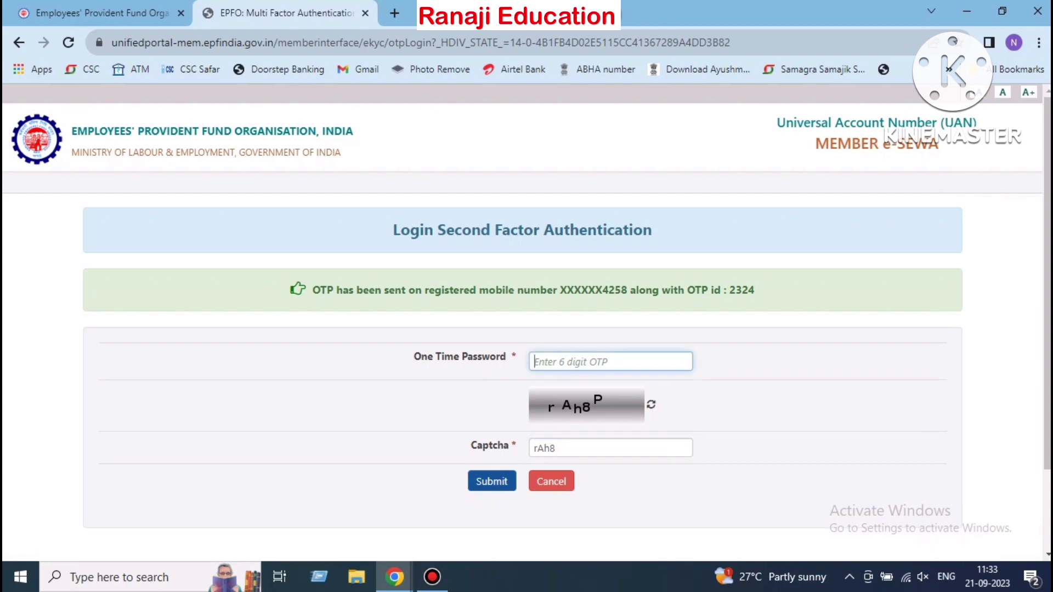
pyautogui.write('••')
pyautogui.write('••••')
pyautogui.write('rAh8P')
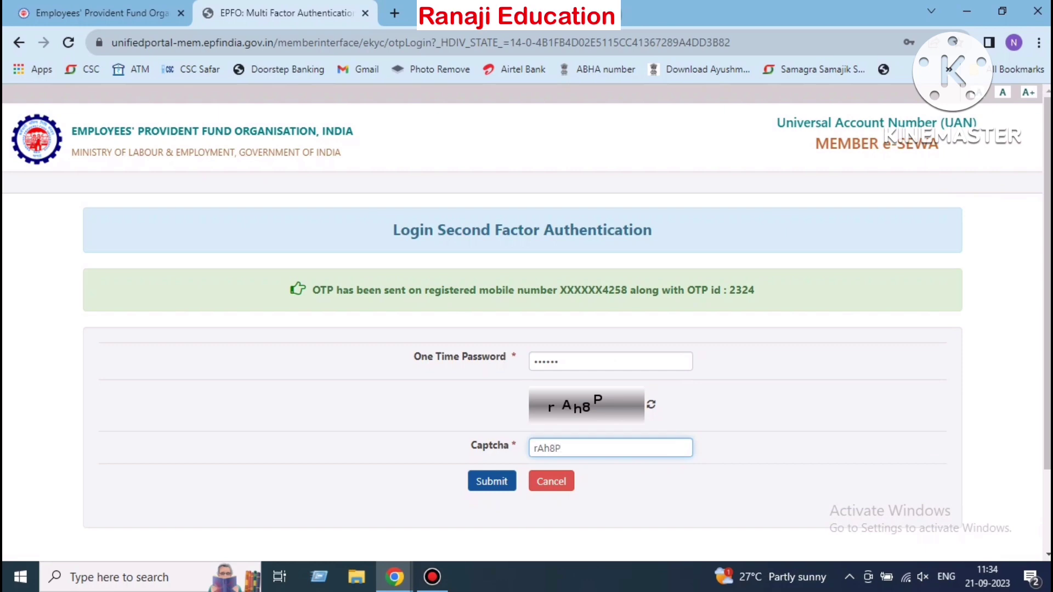
pyautogui.press('Return')
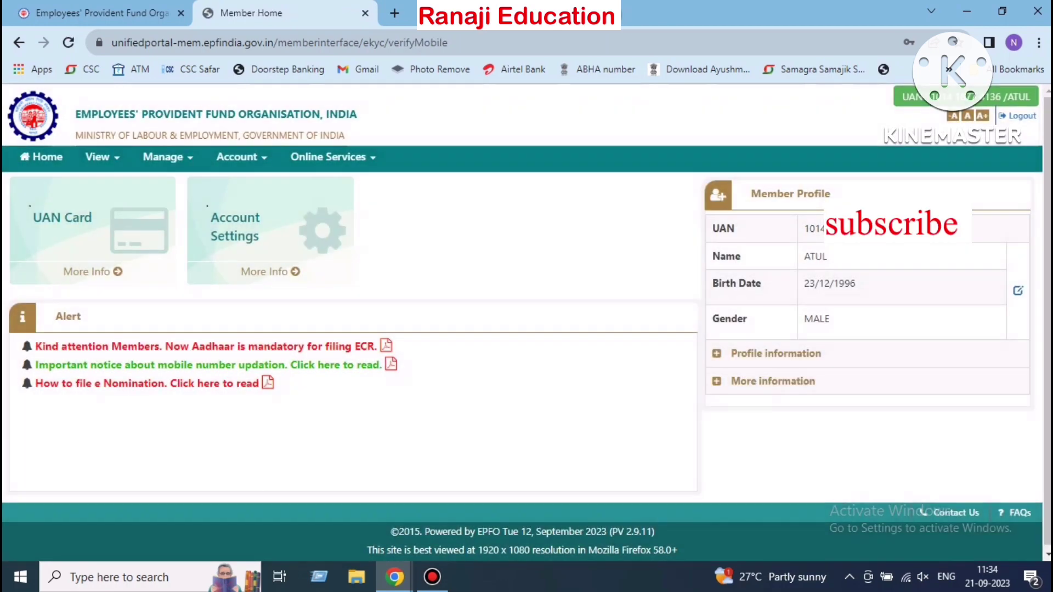
# Step: Expand the profile information and open View > Service History of past employers
pyautogui.click(776, 353)
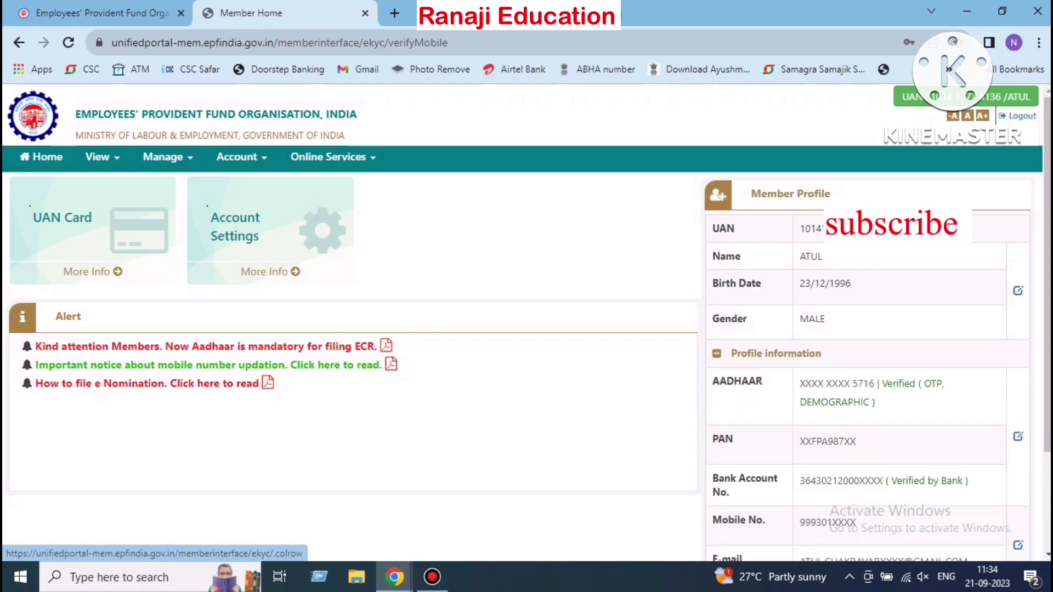
pyautogui.scroll(-3, 351, 329)
pyautogui.scroll(3, 351, 329)
pyautogui.click(99, 157)
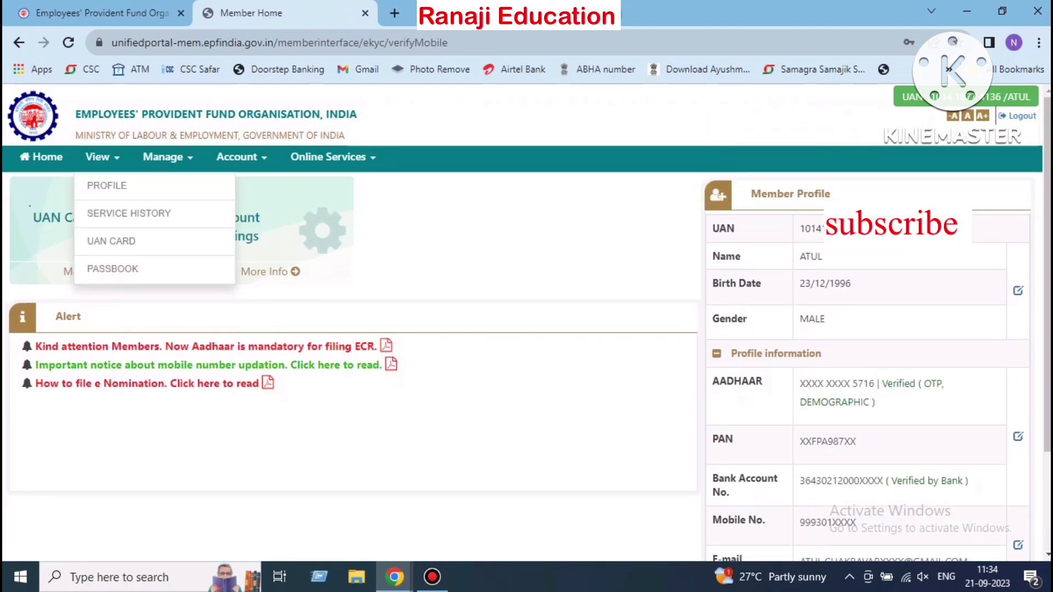
pyautogui.click(129, 217)
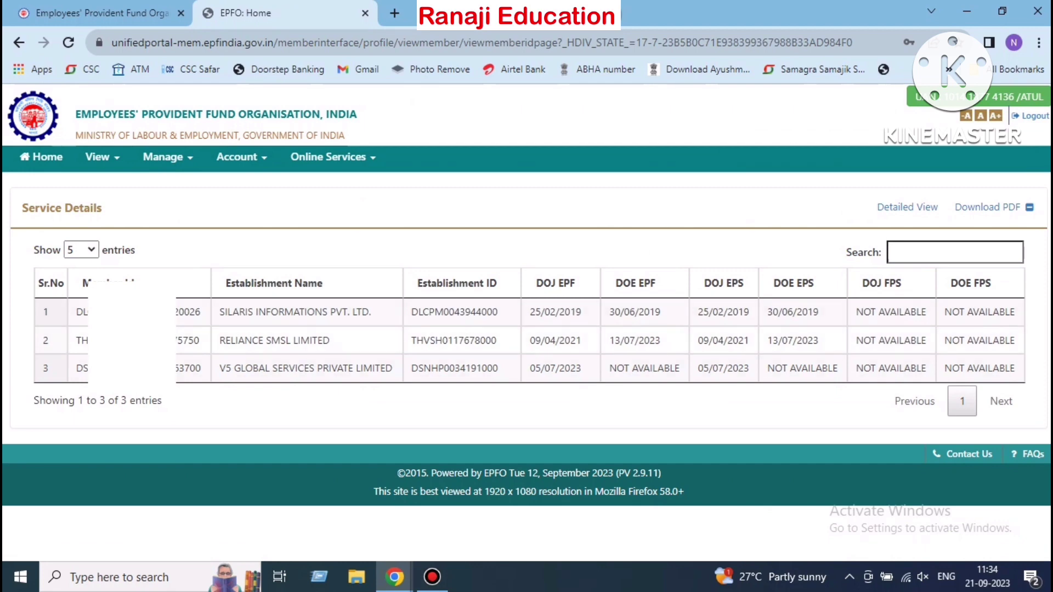
pyautogui.moveTo(699, 368); pyautogui.dragTo(719, 368)
pyautogui.click(716, 369)
# Step: Open the One Member - One EPF Account transfer request form and scroll to Step 1
pyautogui.click(333, 157)
pyautogui.moveTo(333, 157)
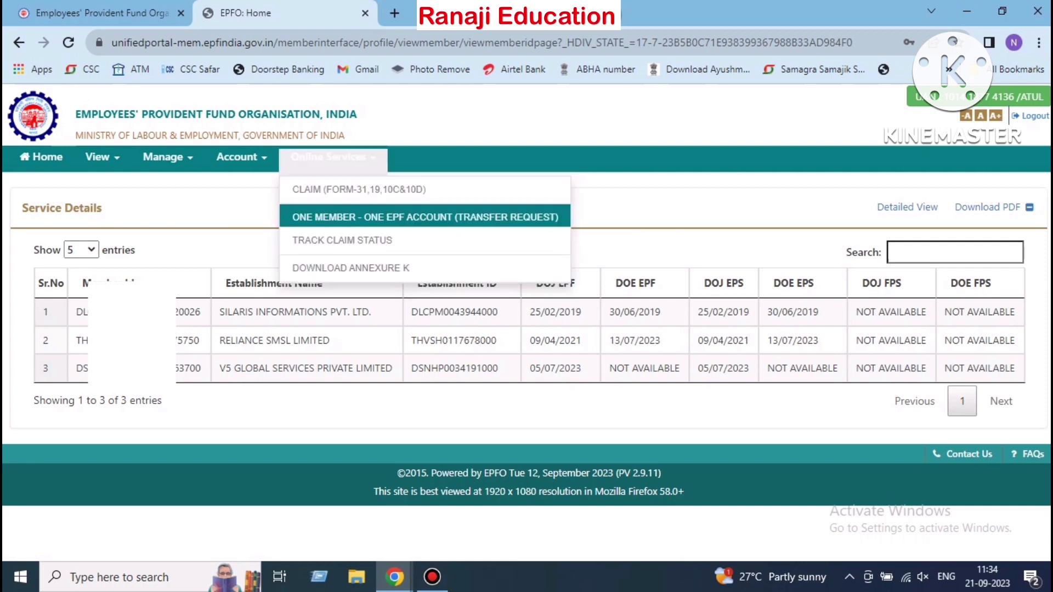
pyautogui.moveTo(268, 216); pyautogui.dragTo(335, 216)
pyautogui.click(265, 217)
pyautogui.moveTo(333, 157)
pyautogui.moveTo(270, 217); pyautogui.dragTo(338, 217)
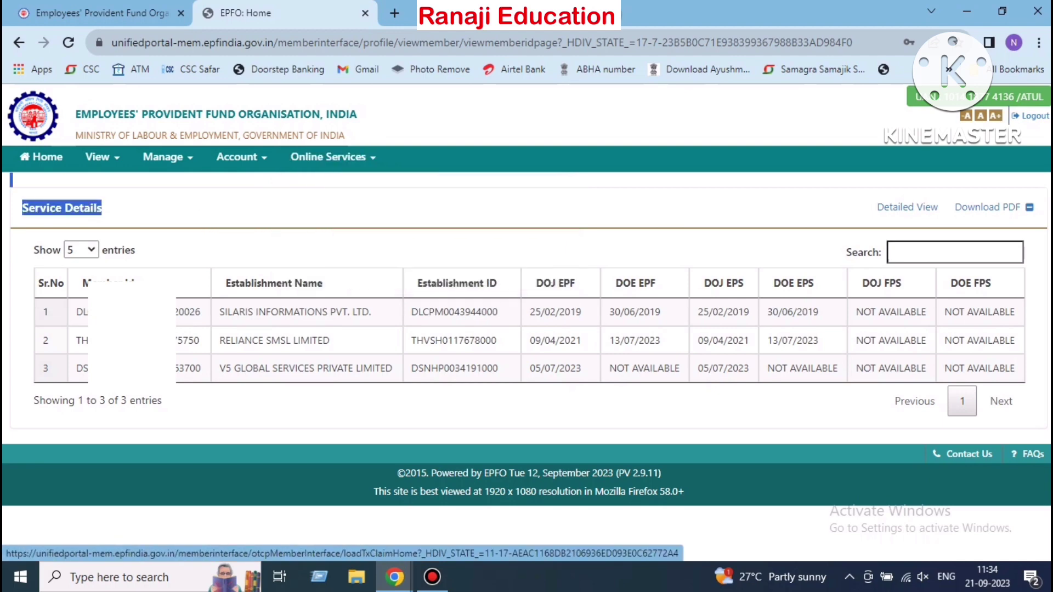
pyautogui.click(333, 156)
pyautogui.click(337, 218)
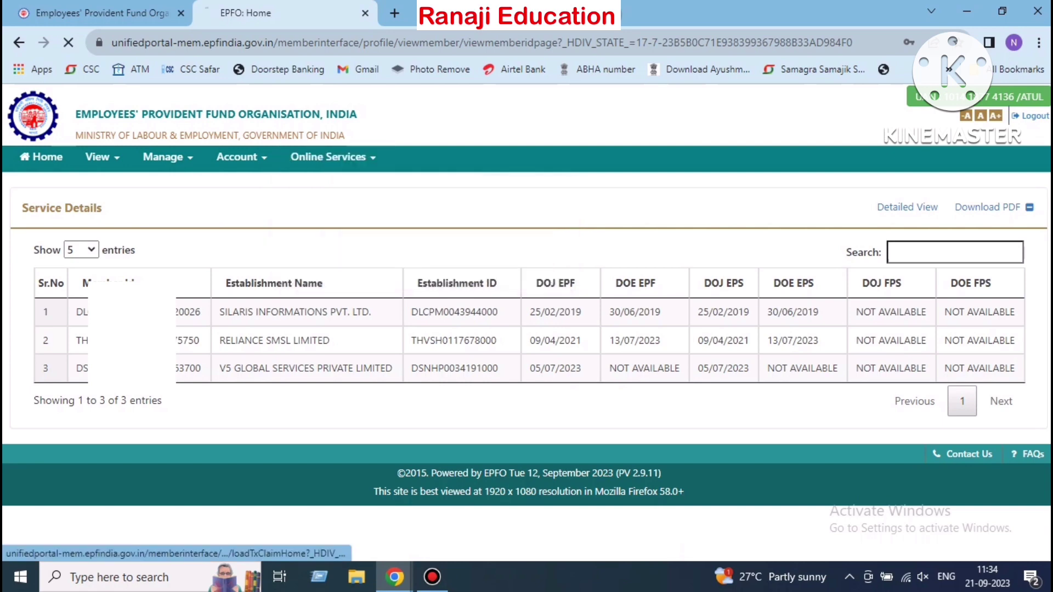
pyautogui.scroll(-1, 337, 217)
pyautogui.scroll(-5, 527, 340)
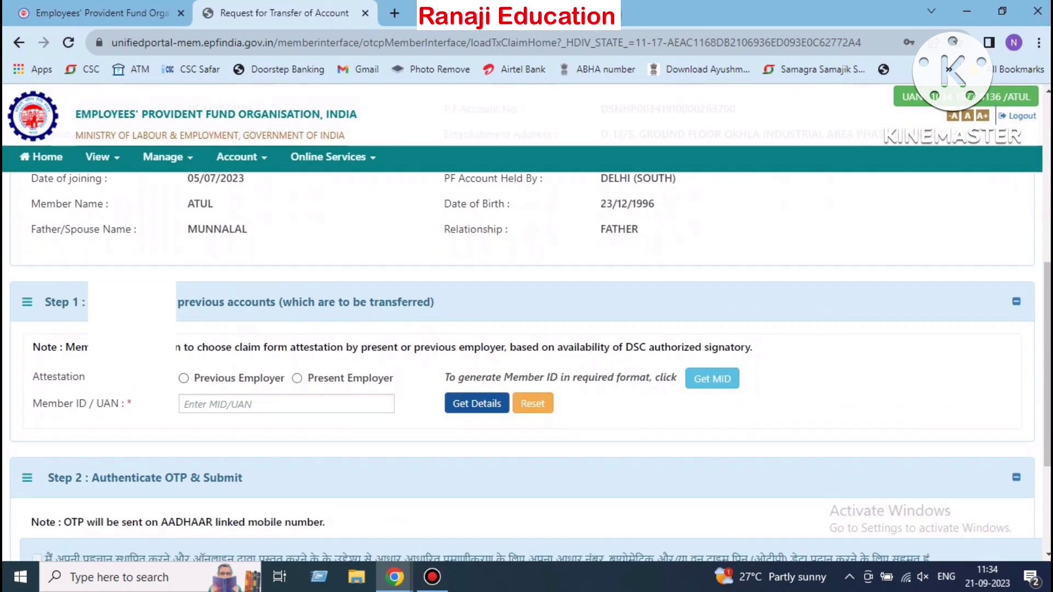
# Step: Check the three employers in View > Service History, then reopen the transfer request form
pyautogui.click(102, 157)
pyautogui.click(123, 216)
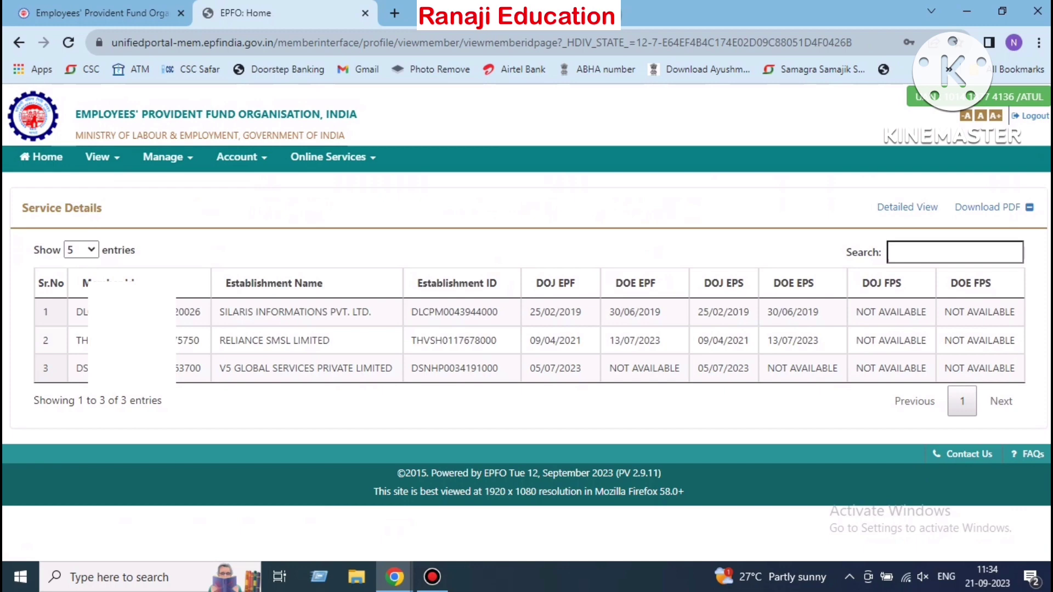
pyautogui.moveTo(333, 157)
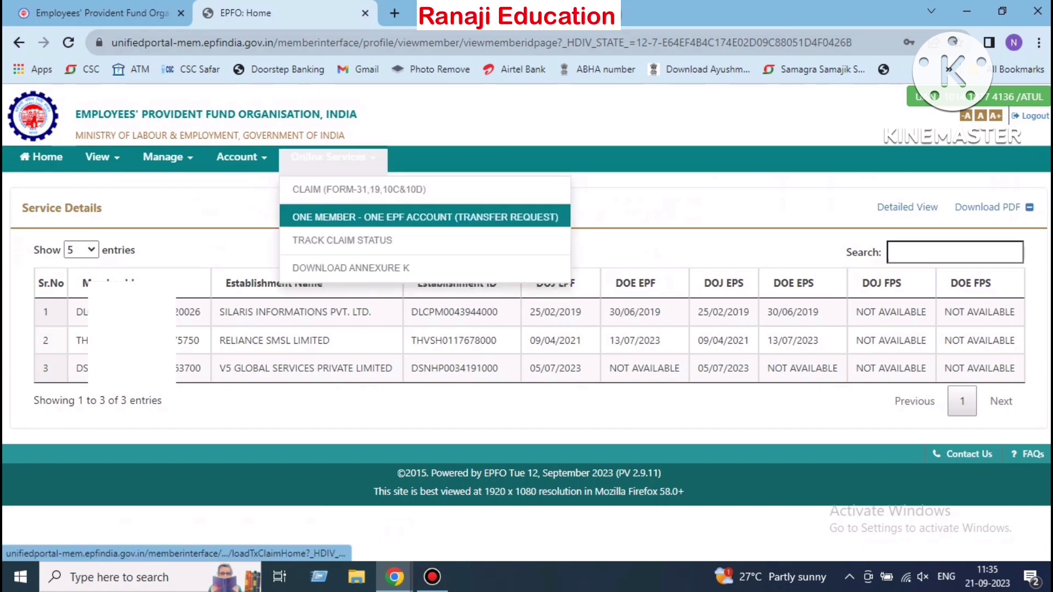
pyautogui.click(425, 217)
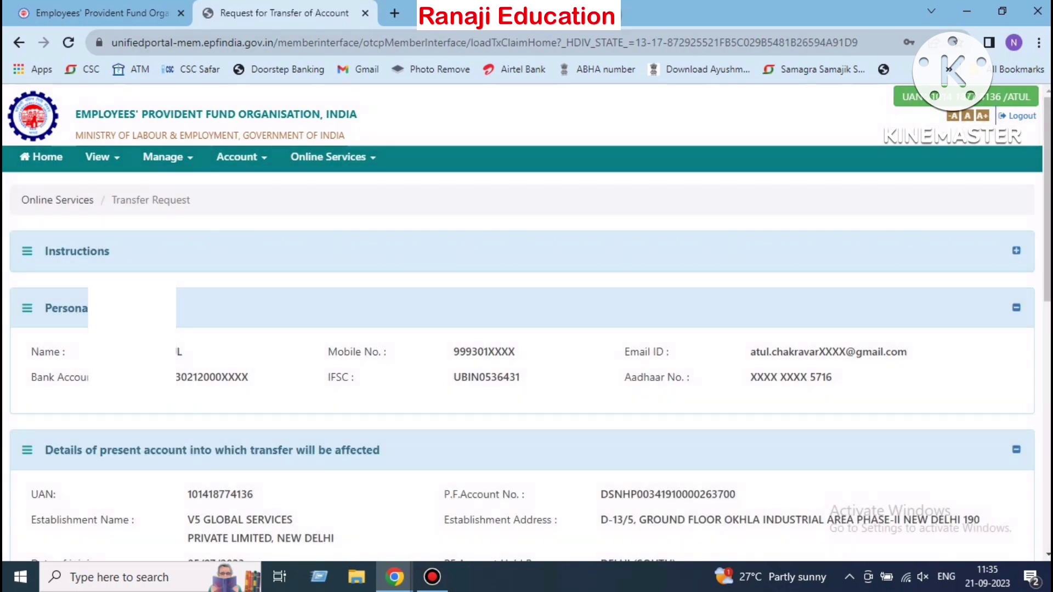
# Step: Choose Present Employer attestation, fetch establishments by UAN, and dismiss the SILARIS already-submitted alert
pyautogui.scroll(-8, 526, 329)
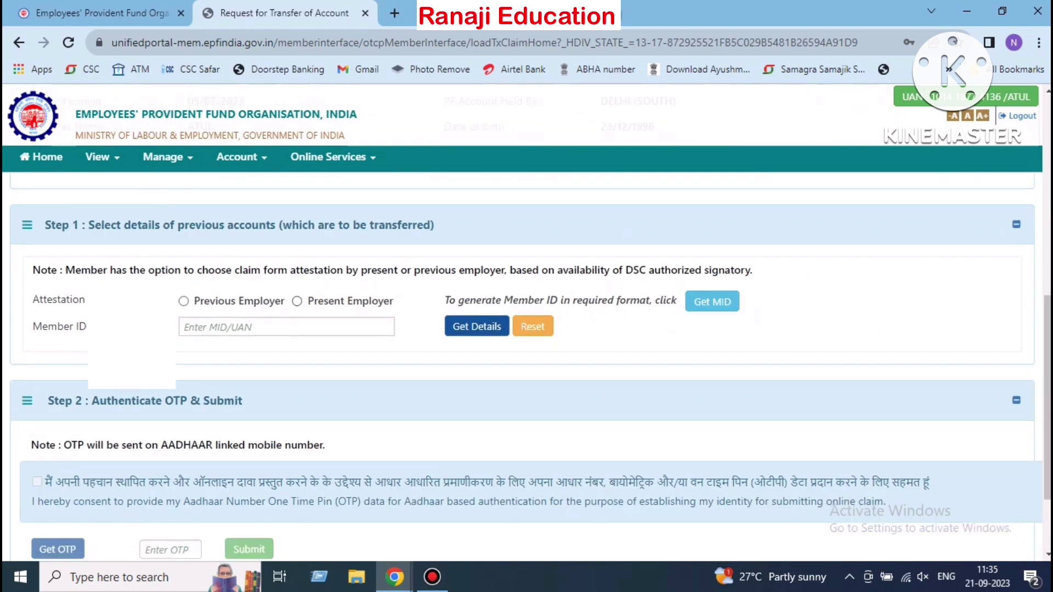
pyautogui.click(296, 302)
pyautogui.click(286, 327)
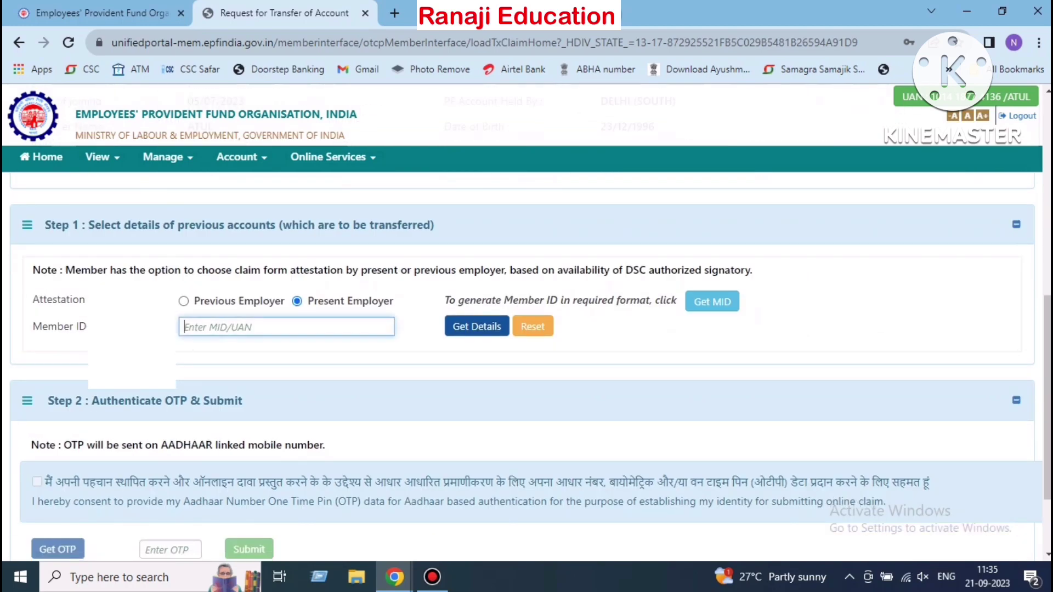
pyautogui.write('10')
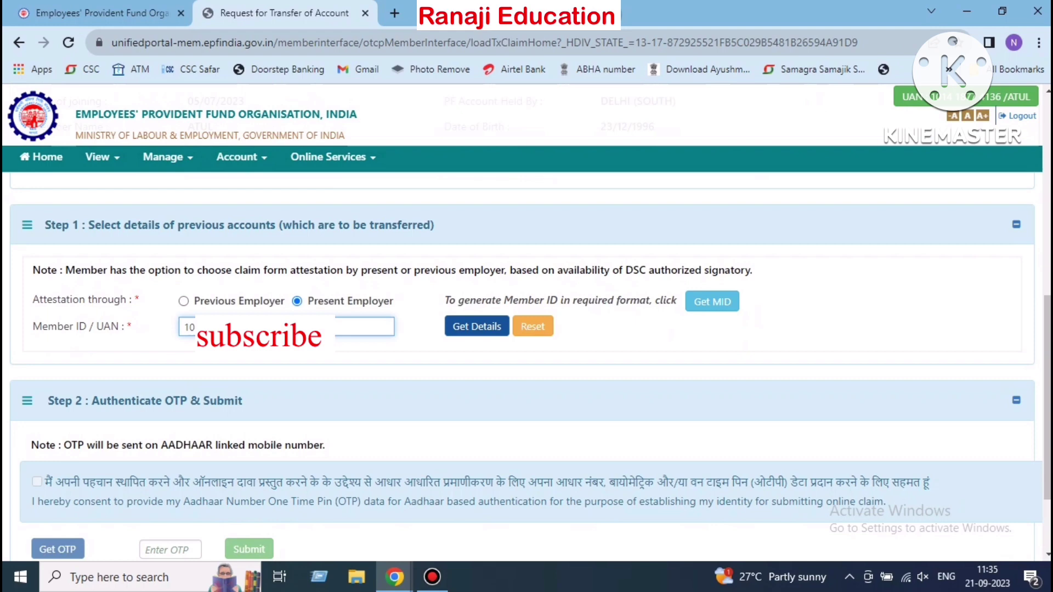
pyautogui.click(477, 326)
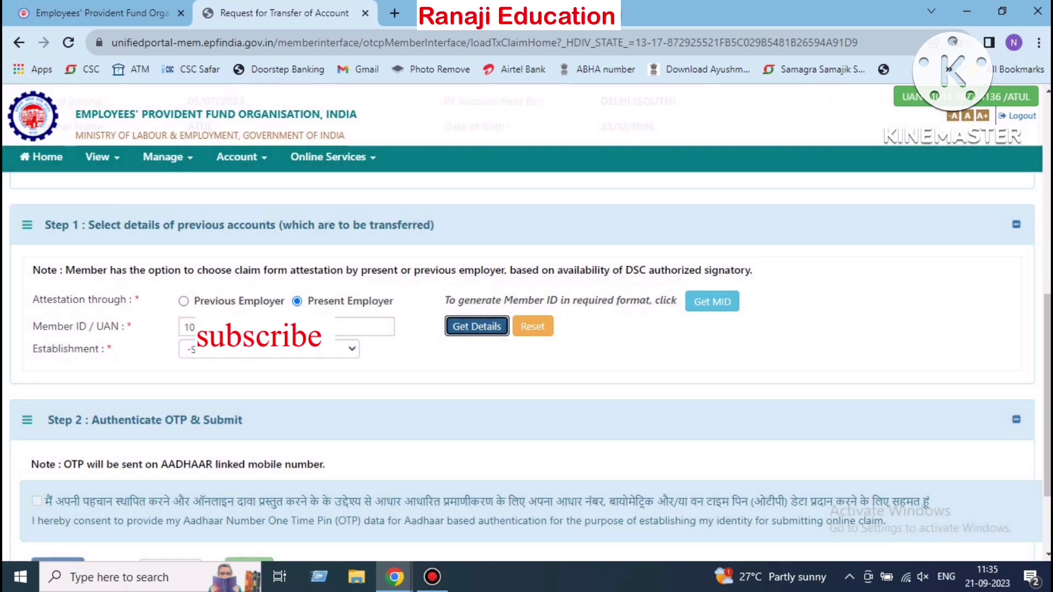
pyautogui.click(269, 349)
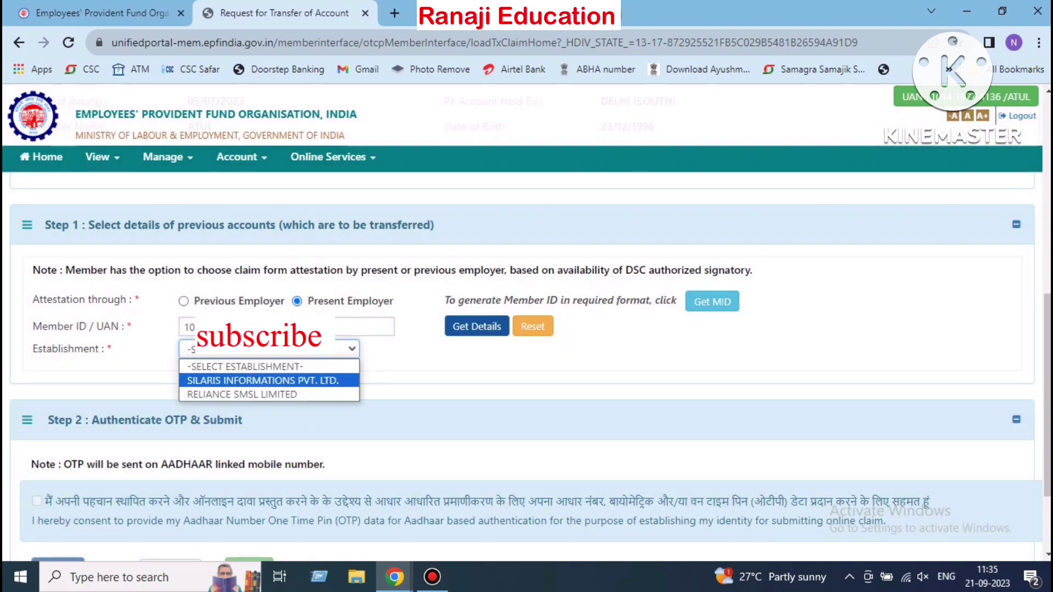
pyautogui.click(262, 380)
pyautogui.press('Return')
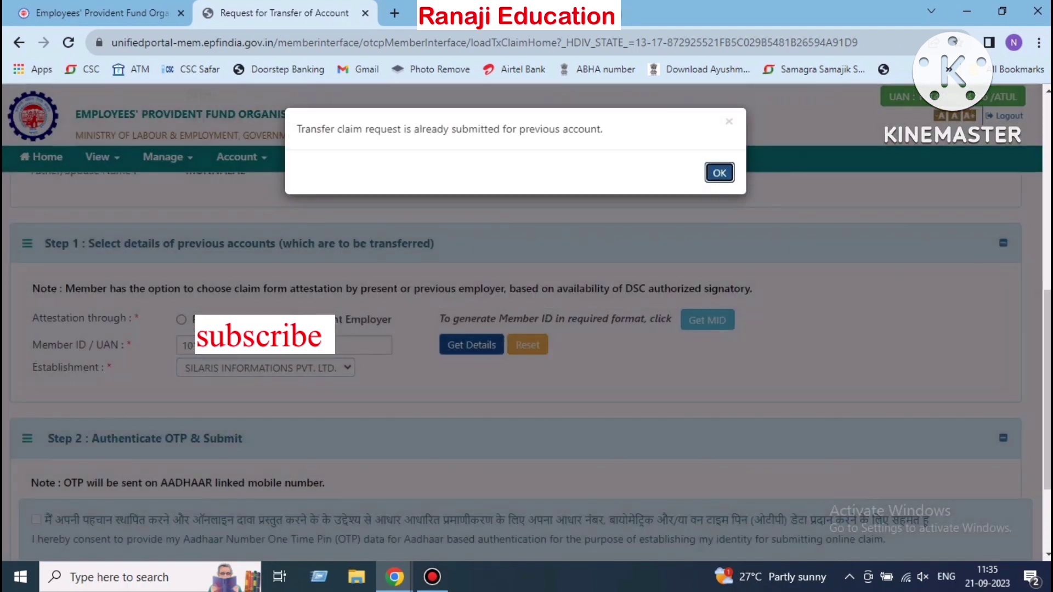
# Step: Pick RELIANCE SMSL LIMITED as the establishment and tick its account row for transfer
pyautogui.click(269, 349)
pyautogui.click(242, 395)
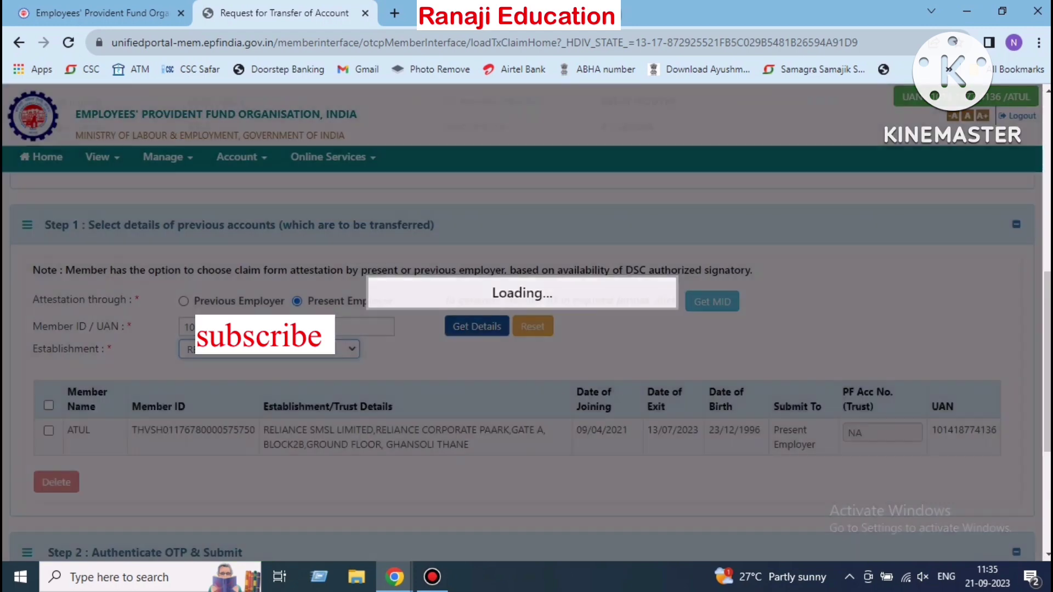
pyautogui.click(48, 430)
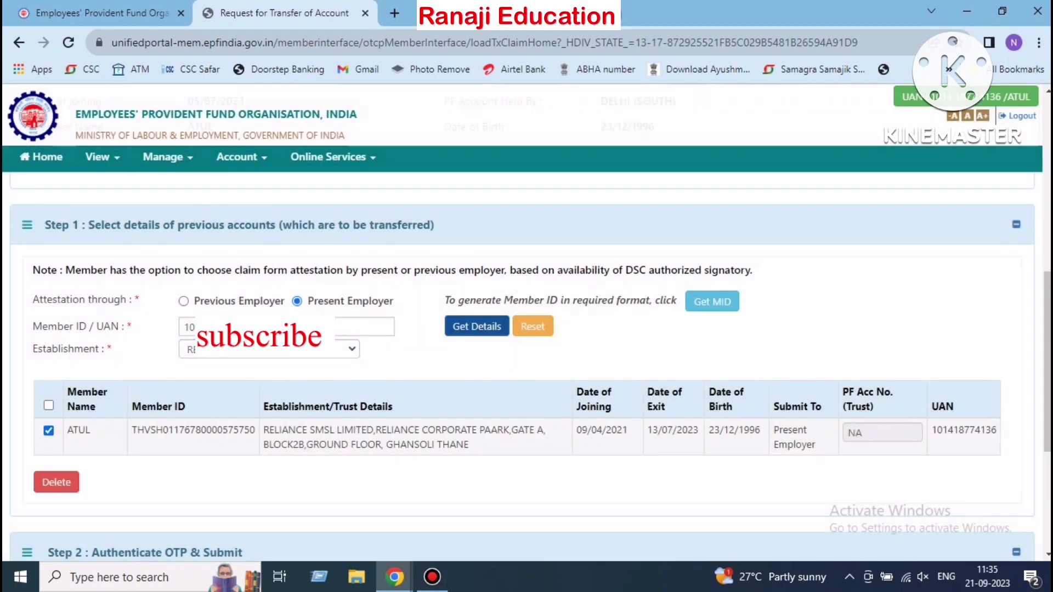
pyautogui.scroll(-2, 49, 430)
pyautogui.click(48, 328)
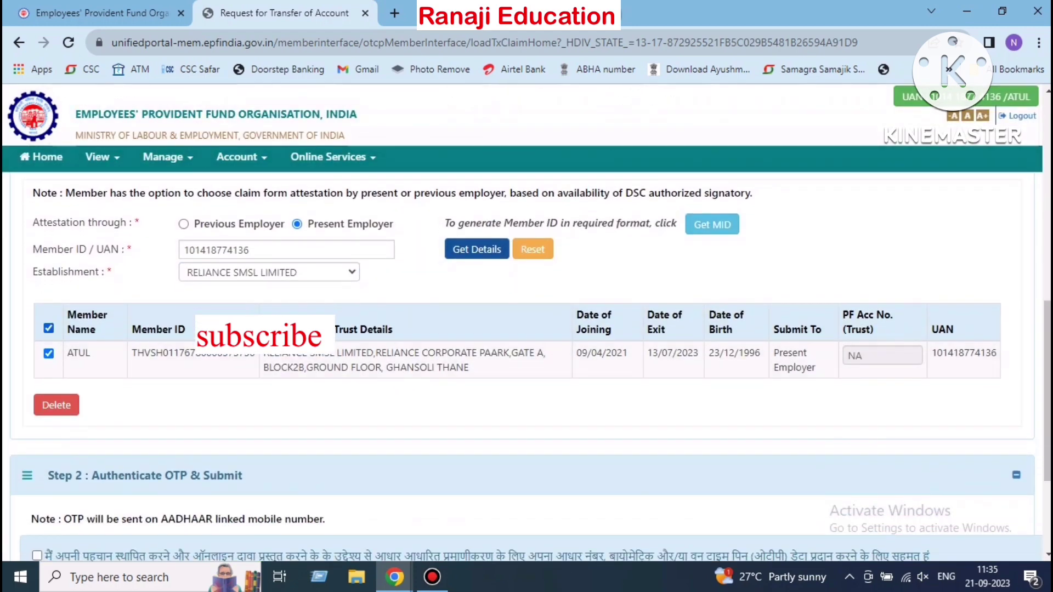
pyautogui.scroll(-3, 527, 329)
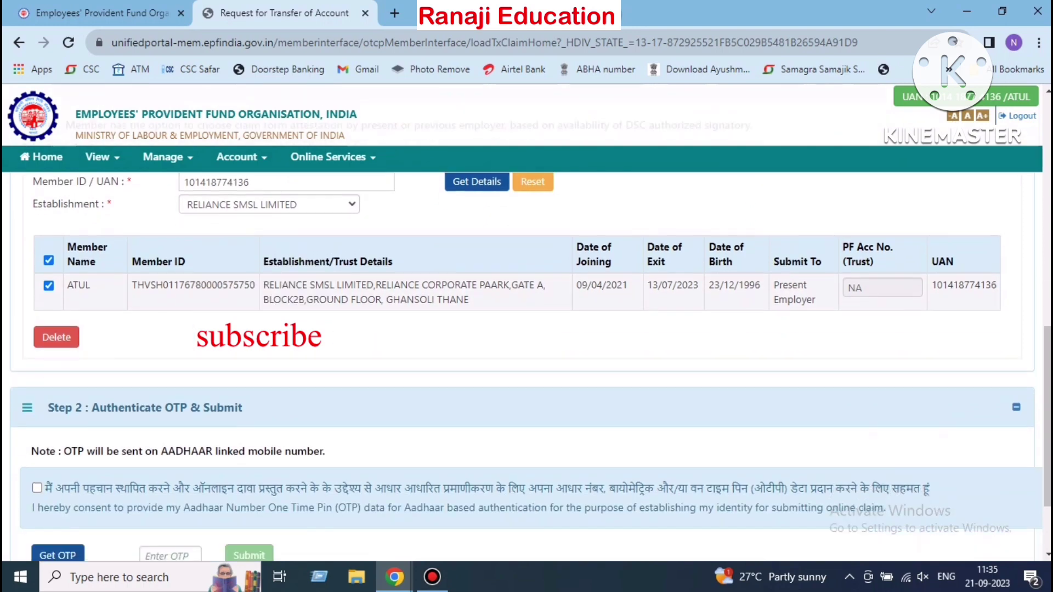
# Step: Give Aadhaar consent and request an OTP on the Aadhaar-linked mobile
pyautogui.click(37, 380)
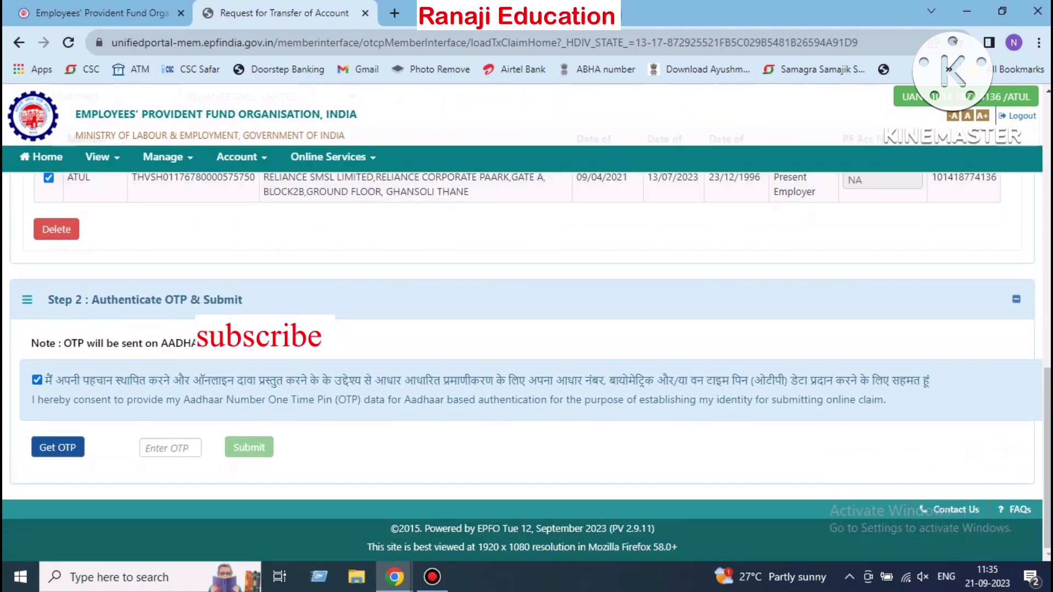
pyautogui.click(170, 448)
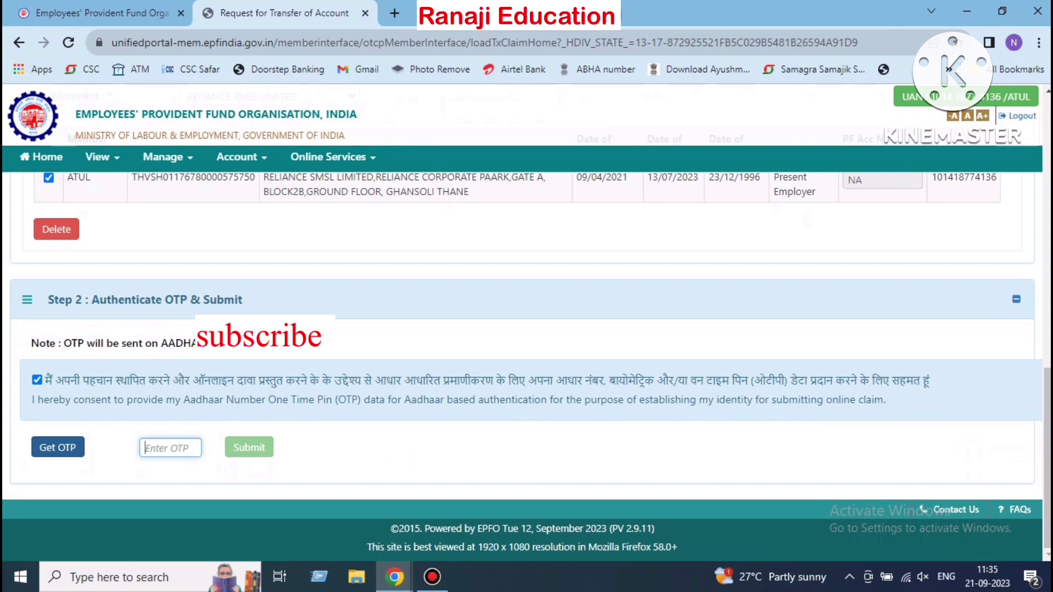
pyautogui.click(58, 448)
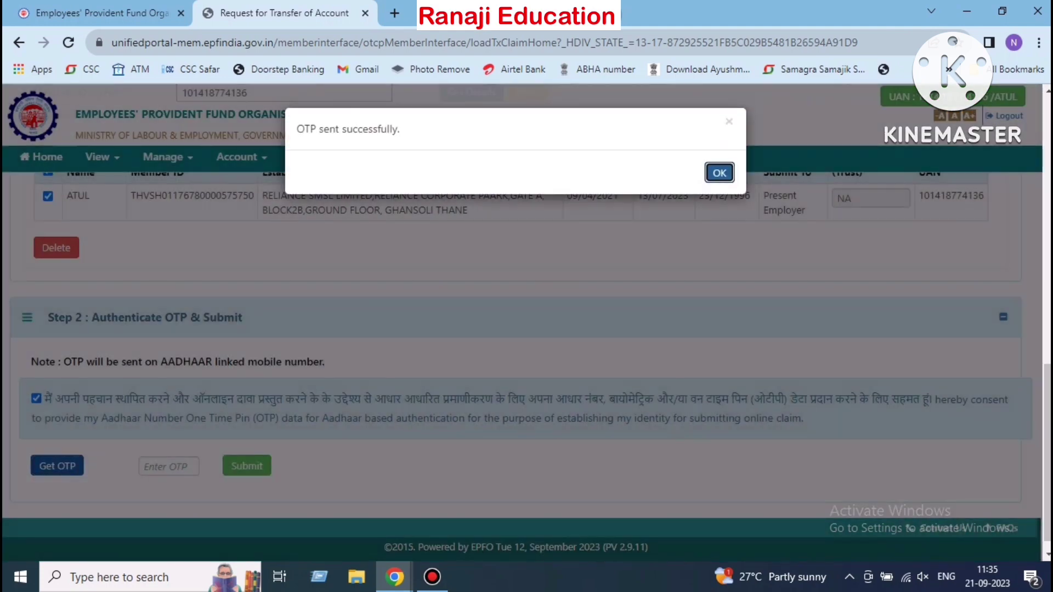
pyautogui.click(720, 173)
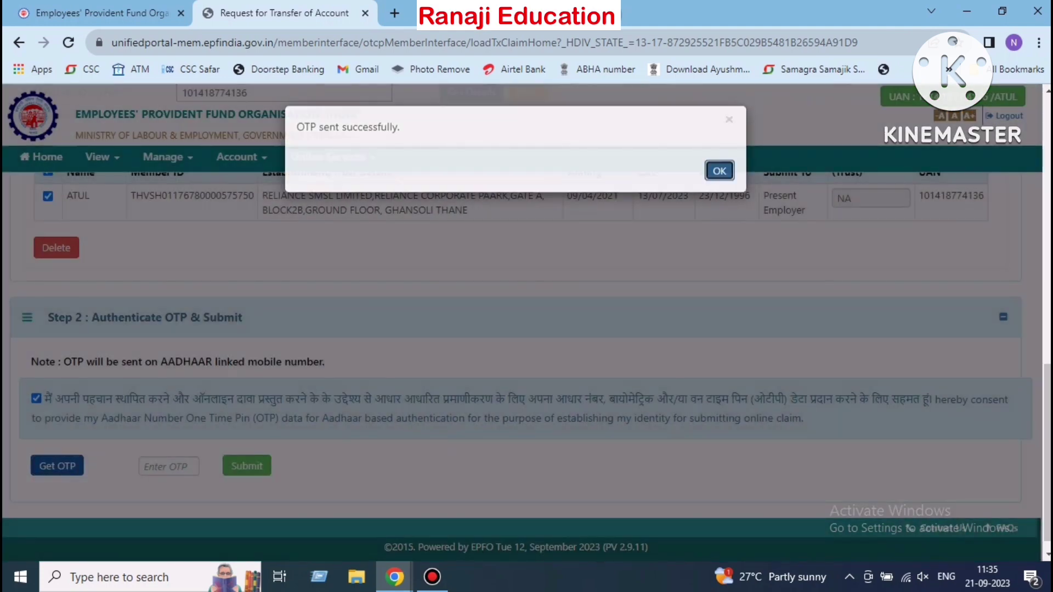
# Step: Enter the received OTP and submit the transfer claim, then highlight its tracking numbers
pyautogui.click(170, 448)
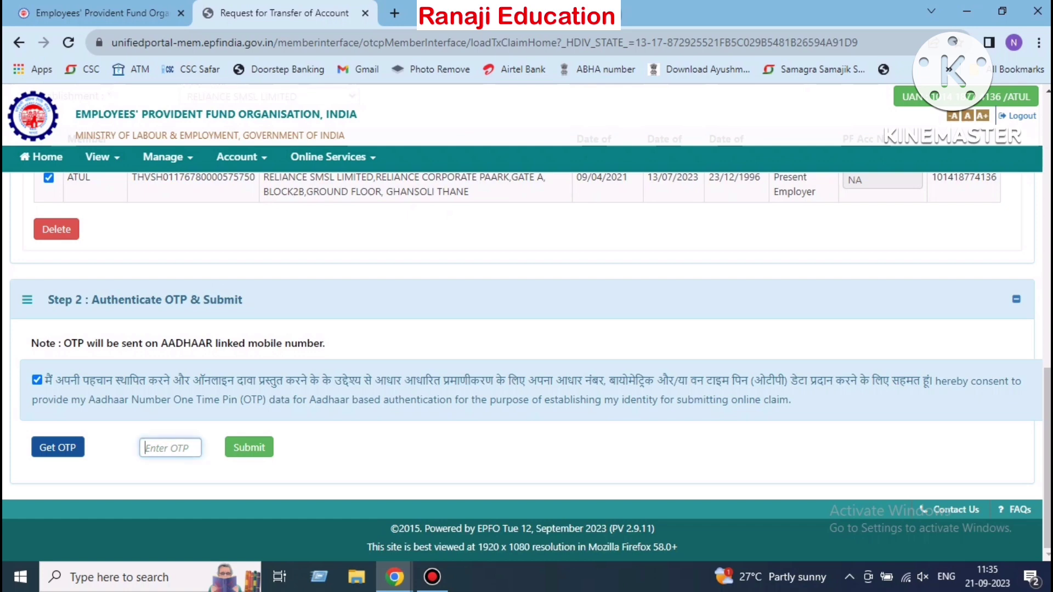
pyautogui.scroll(1, 522, 323)
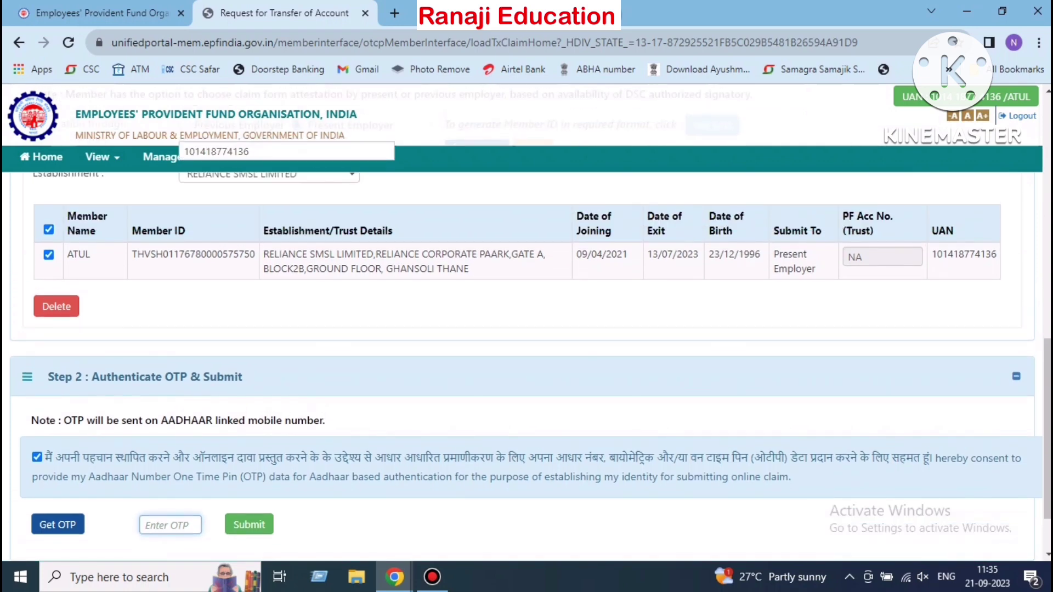
pyautogui.scroll(-1, 522, 323)
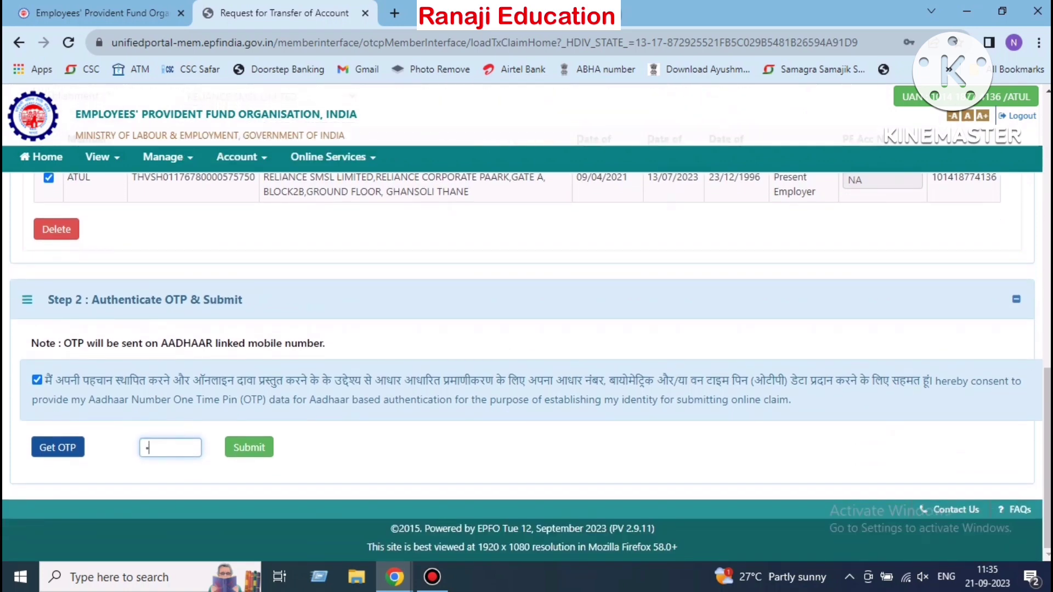
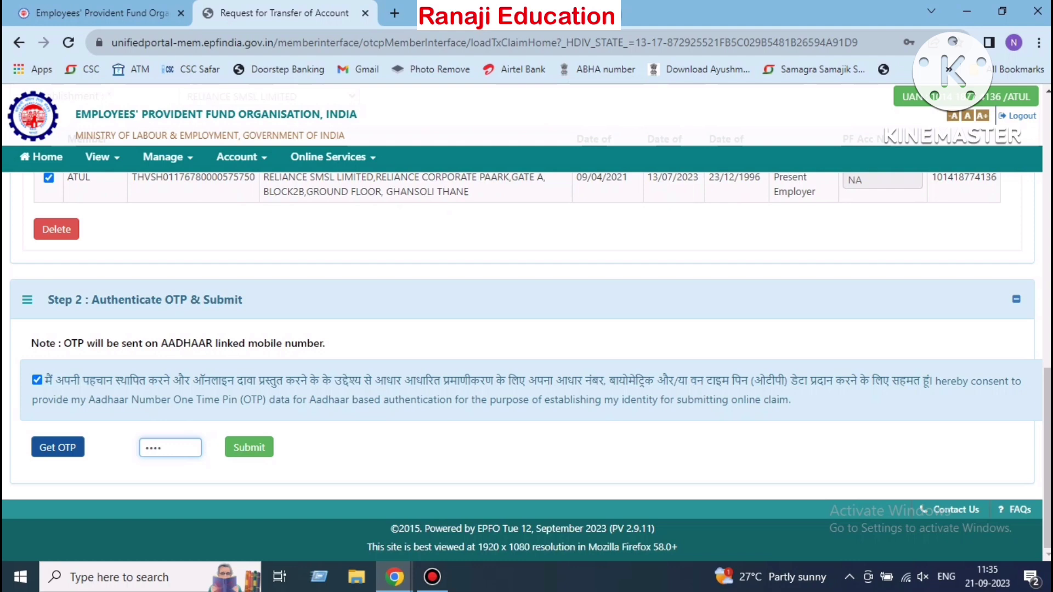
pyautogui.click(250, 447)
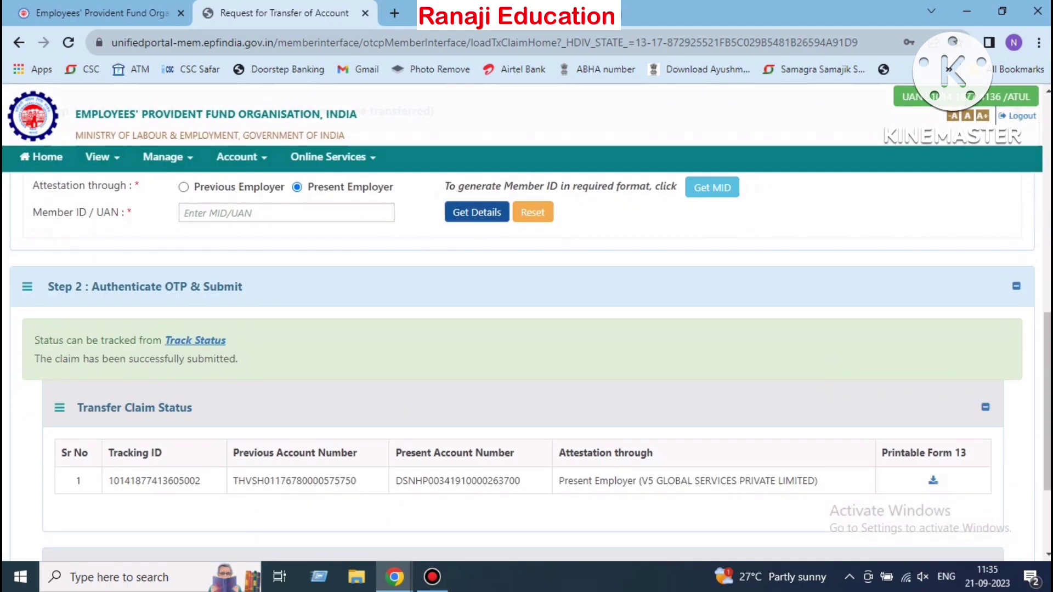
pyautogui.moveTo(108, 481); pyautogui.dragTo(818, 480)
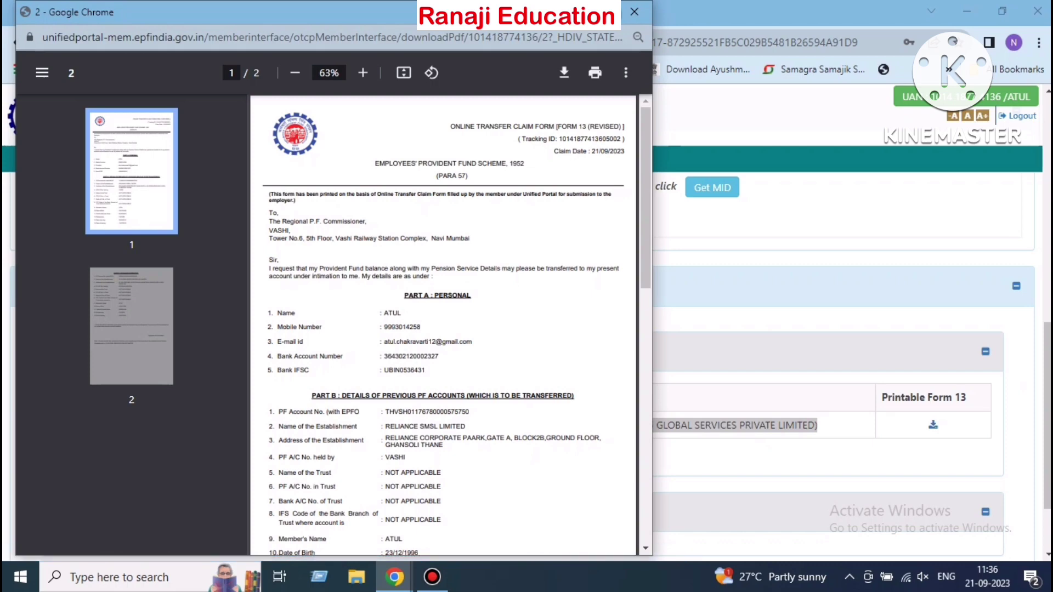
# Step: In Chrome's print settings for Form 13, set Pages to All and Scale to 100
pyautogui.click(595, 73)
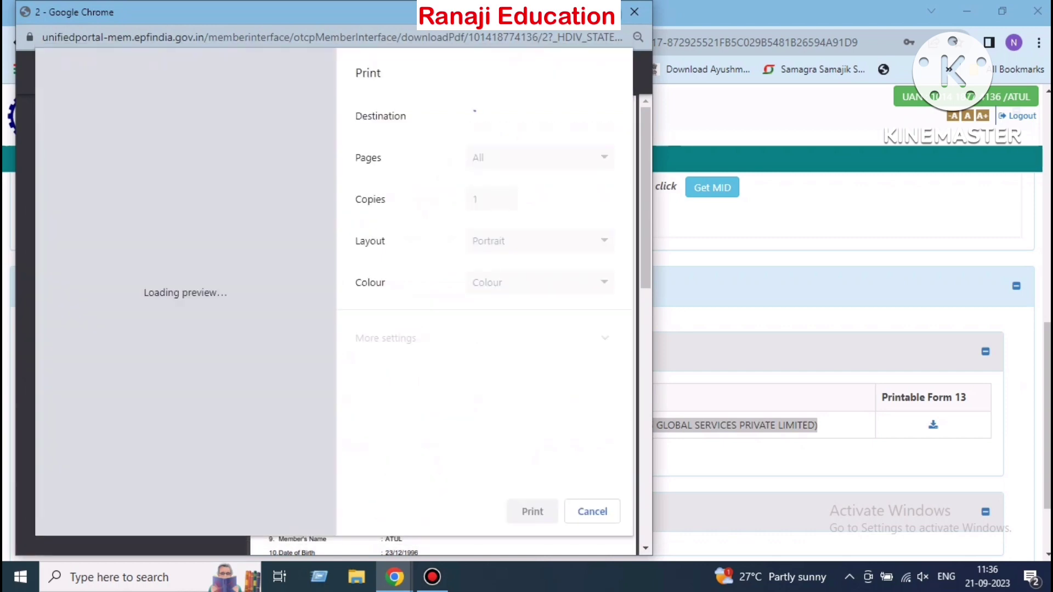
pyautogui.click(540, 158)
pyautogui.click(505, 190)
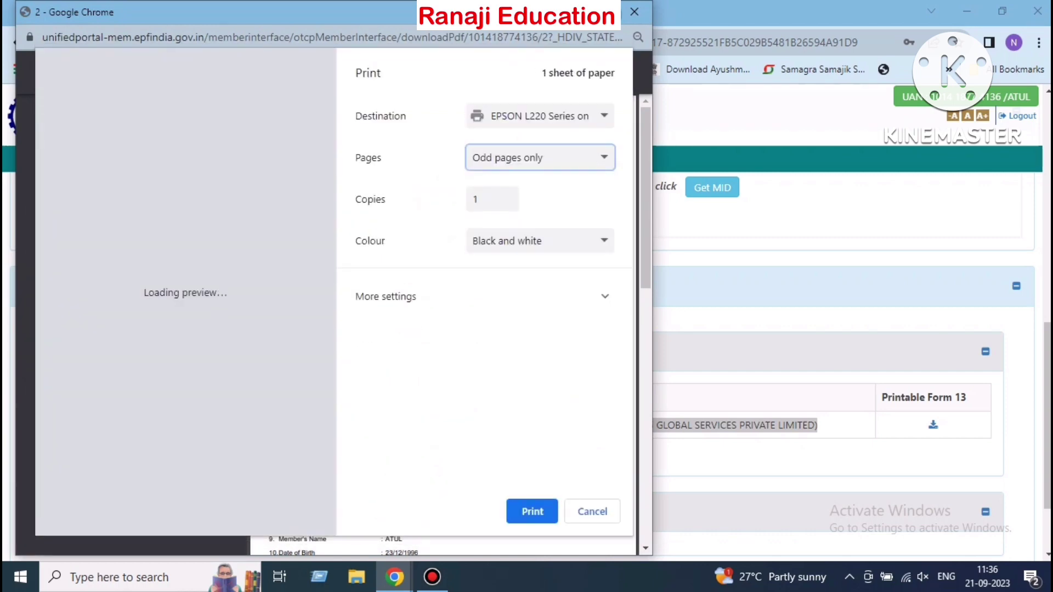
pyautogui.click(385, 296)
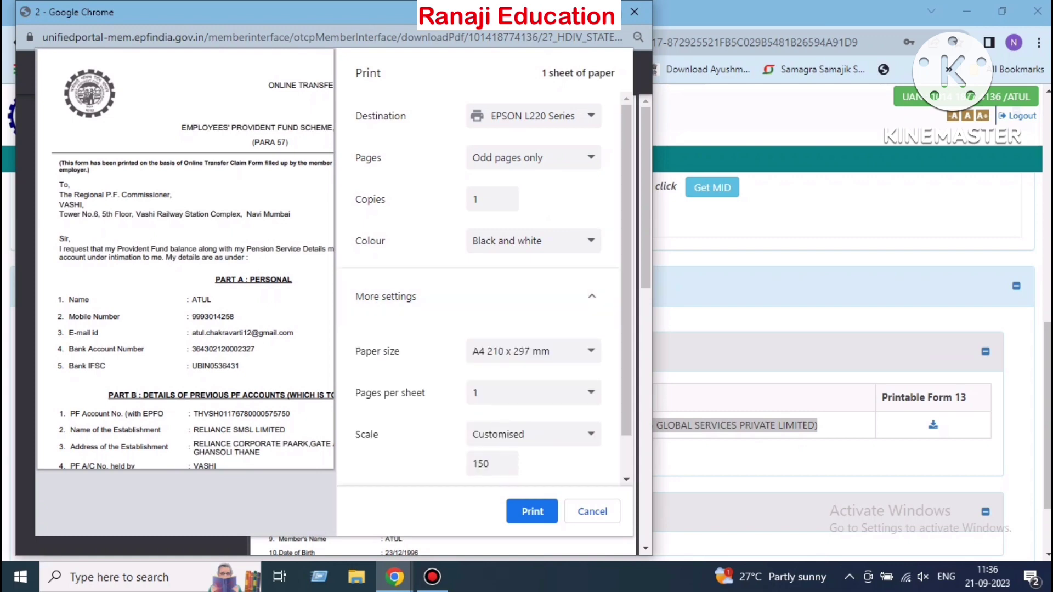
pyautogui.click(488, 174)
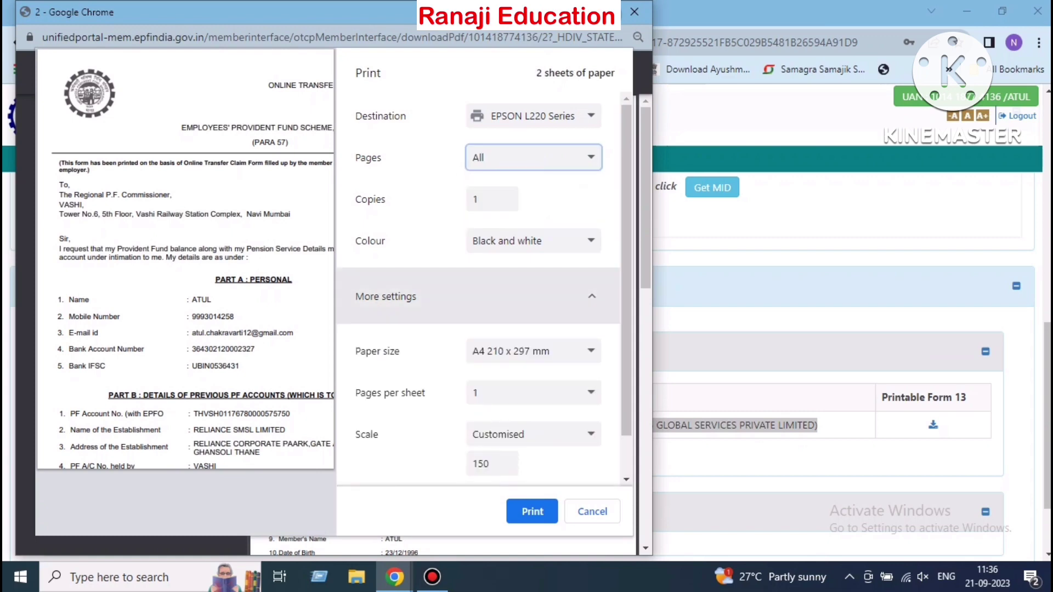
pyautogui.scroll(-1, 487, 283)
pyautogui.doubleClick(481, 419)
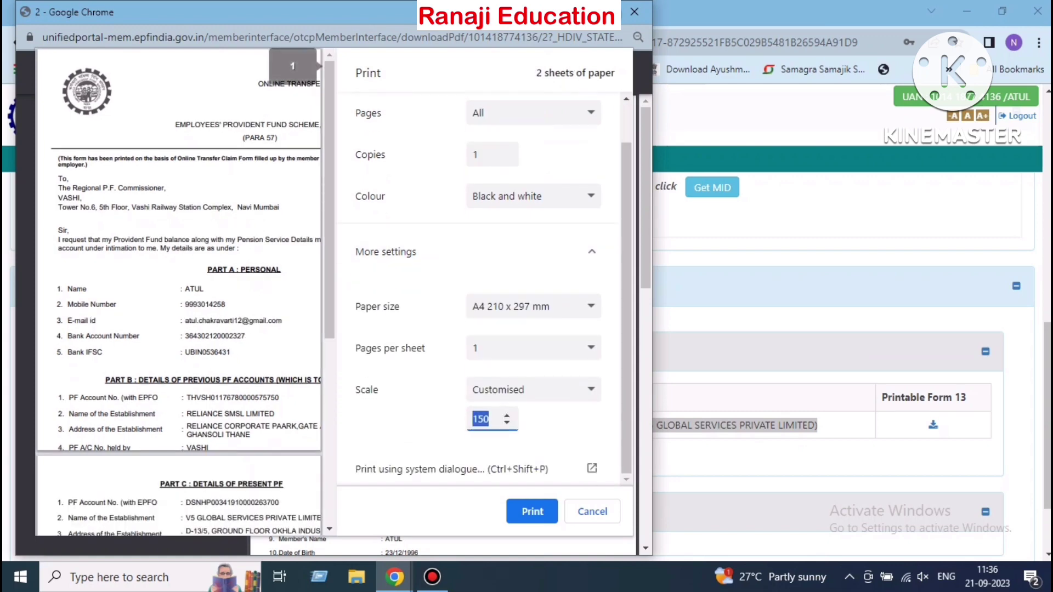
pyautogui.write('1000')
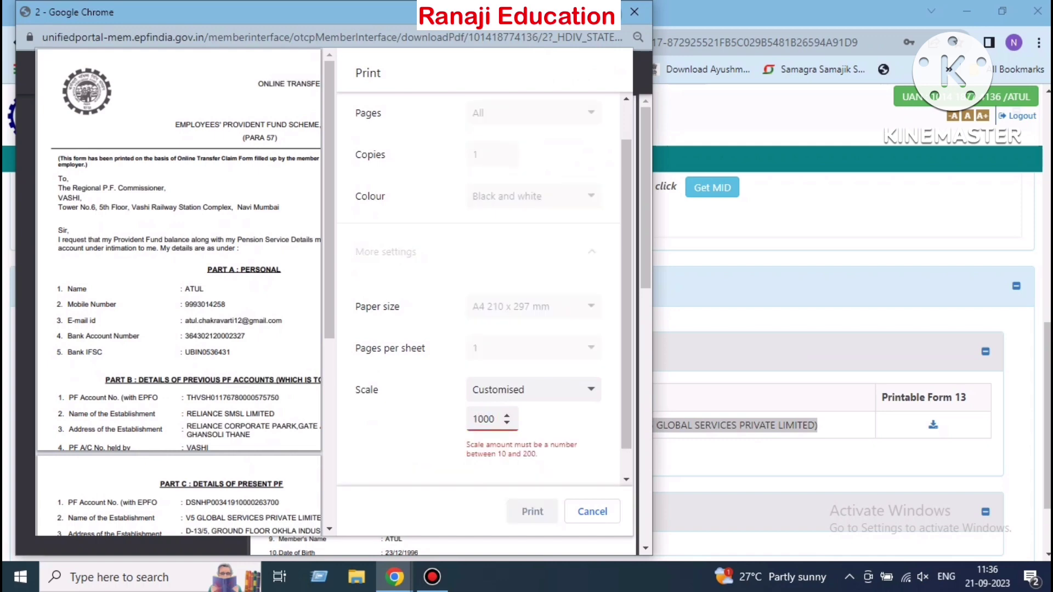
pyautogui.press('BackSpace')
pyautogui.scroll(-10, 179, 291)
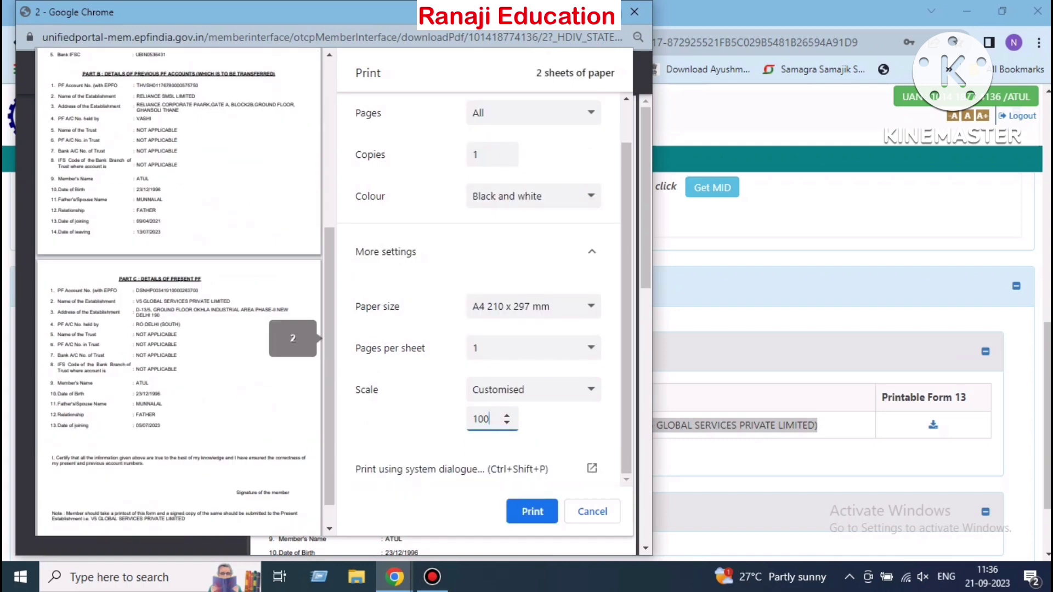
# Step: Print through the system dialog with the Grayscale preset and High quality
pyautogui.click(592, 468)
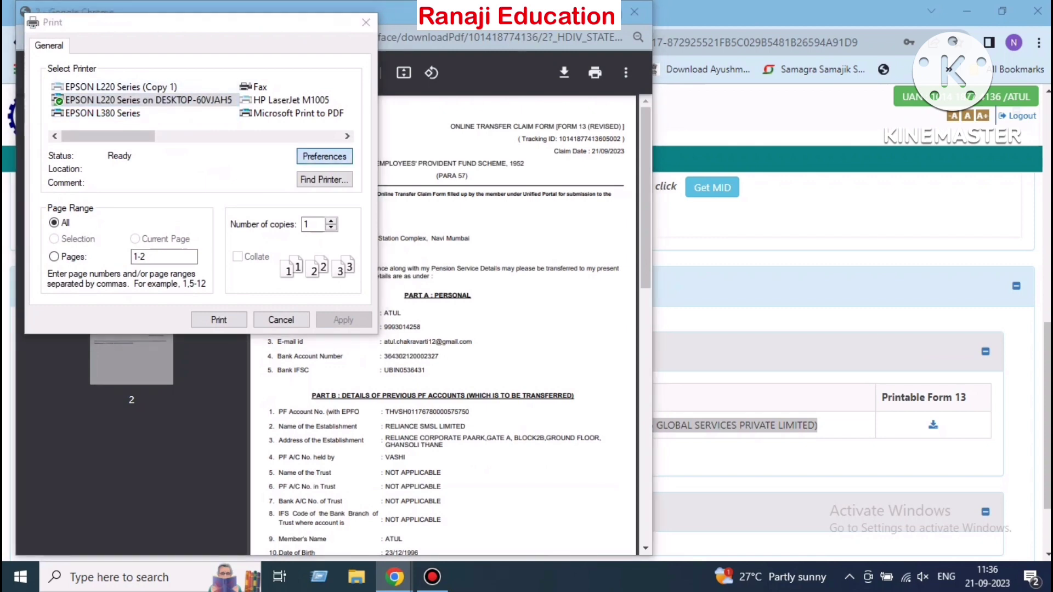
pyautogui.click(324, 156)
pyautogui.click(376, 251)
pyautogui.click(387, 234)
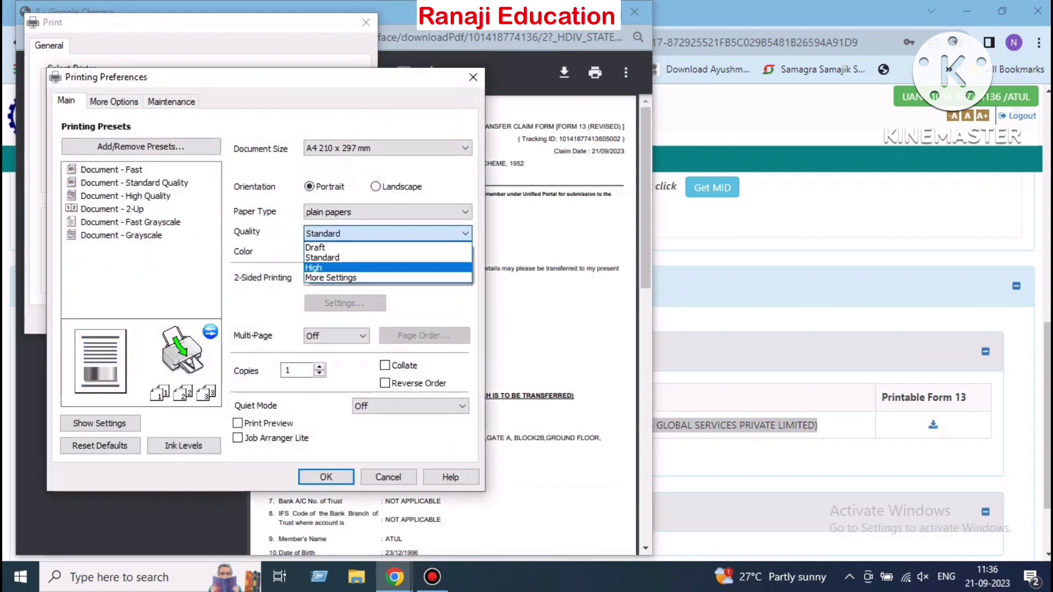
pyautogui.click(329, 256)
pyautogui.click(238, 423)
pyautogui.press('Return')
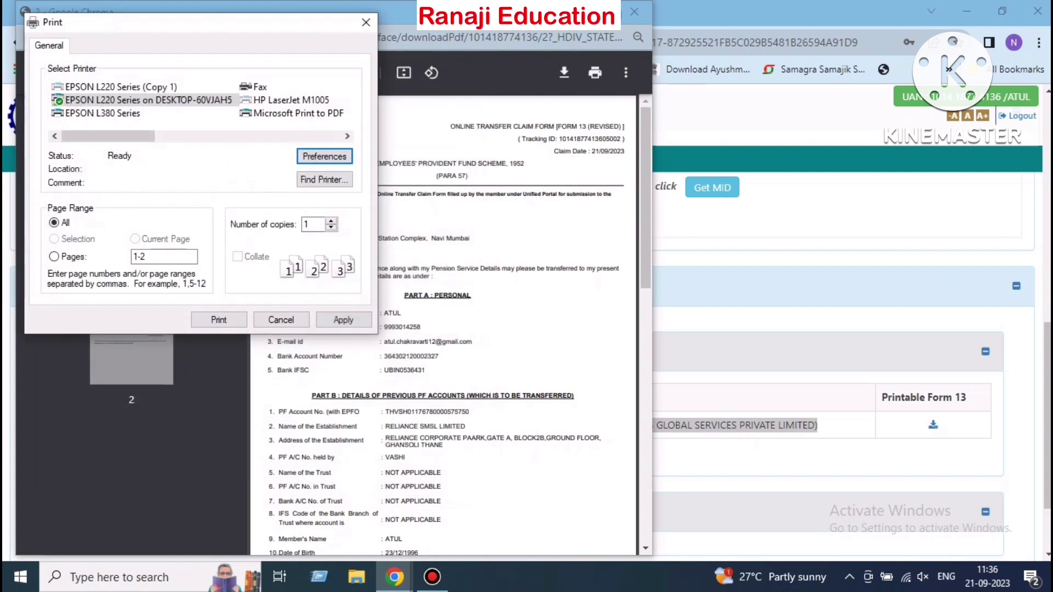
pyautogui.press('Return')
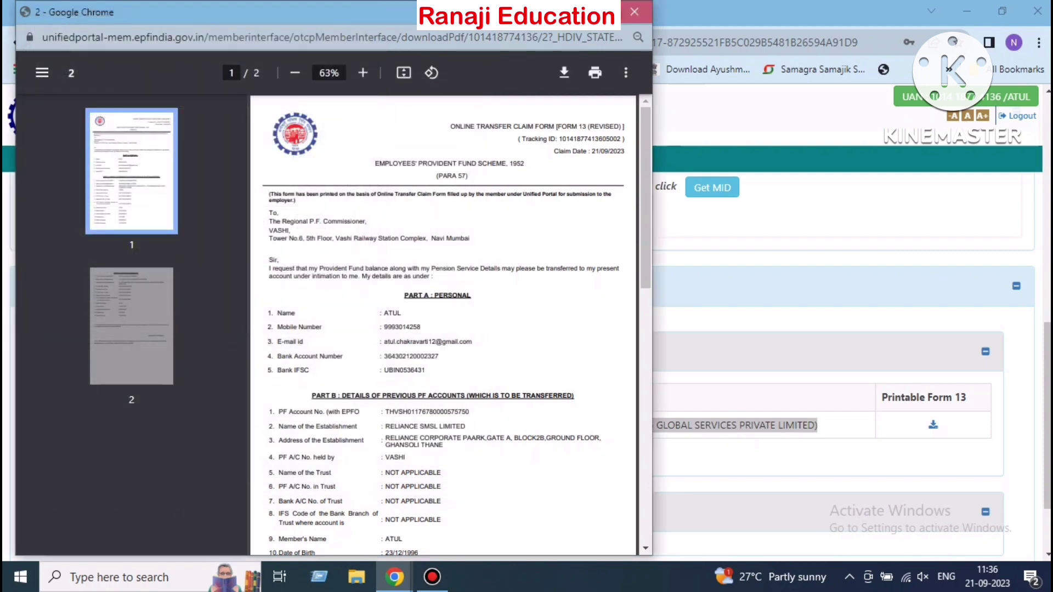
# Step: Close the Form 13 window, confirm printing in the Epson preview, and relaunch Chrome
pyautogui.click(635, 11)
pyautogui.scroll(-2, 527, 329)
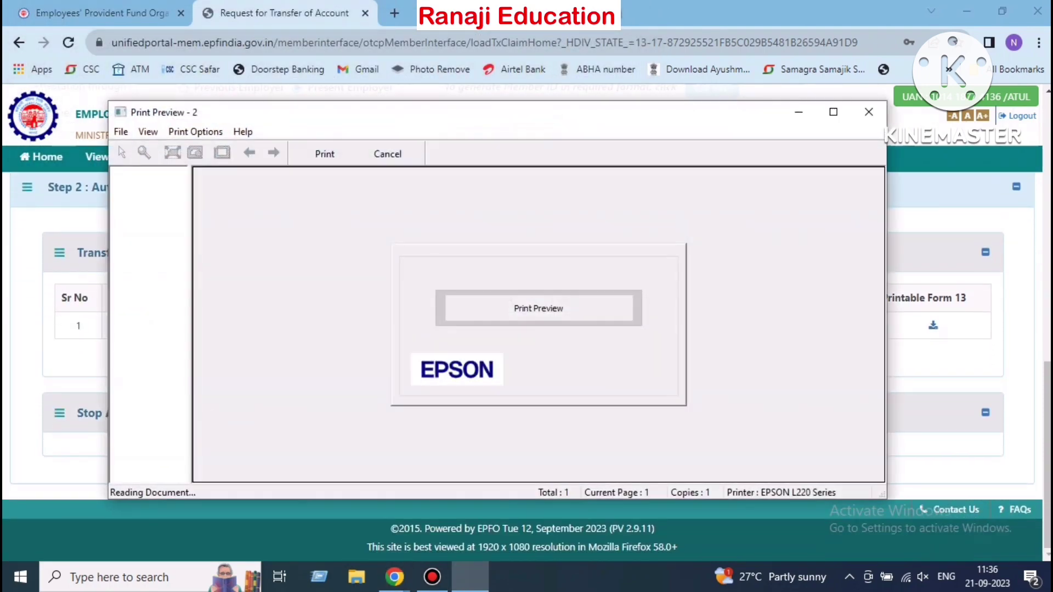
pyautogui.click(322, 153)
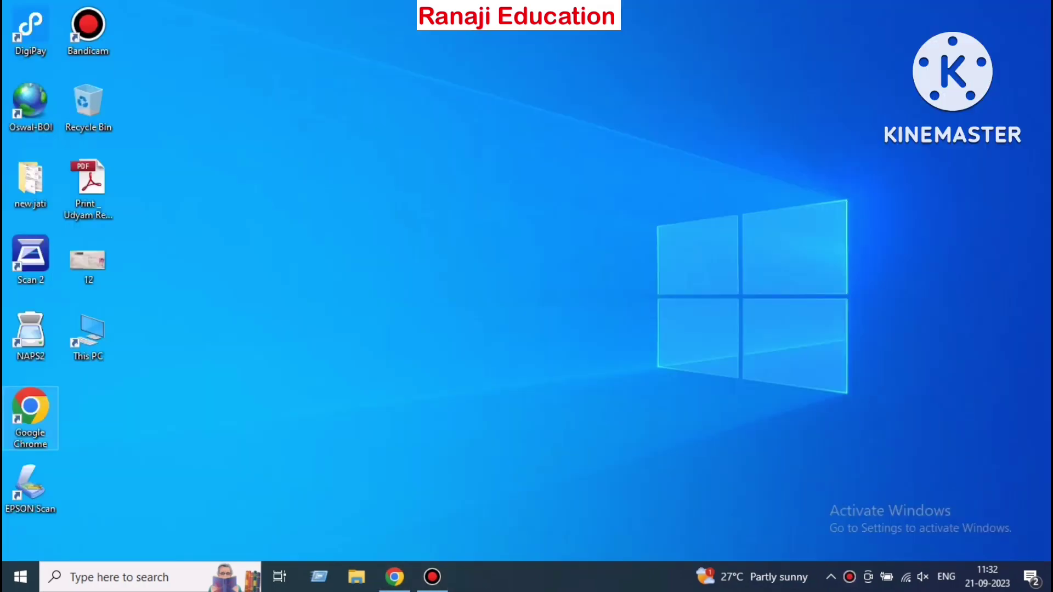
pyautogui.doubleClick(30, 417)
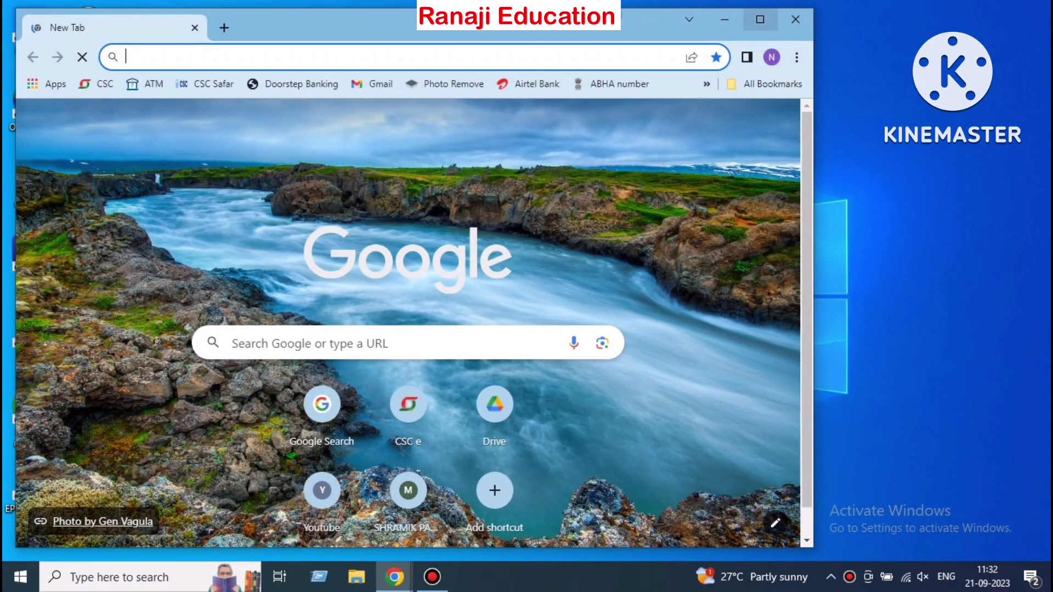
# Step: Search 'epfo login' and open the Employees' Provident Fund Organisation website
pyautogui.click(761, 19)
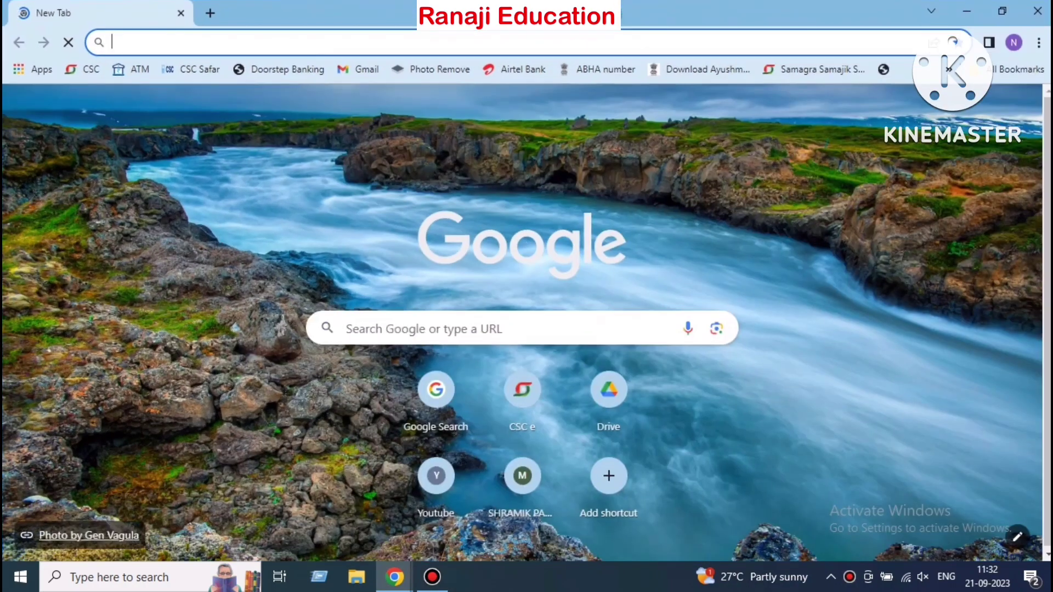
pyautogui.write('ep')
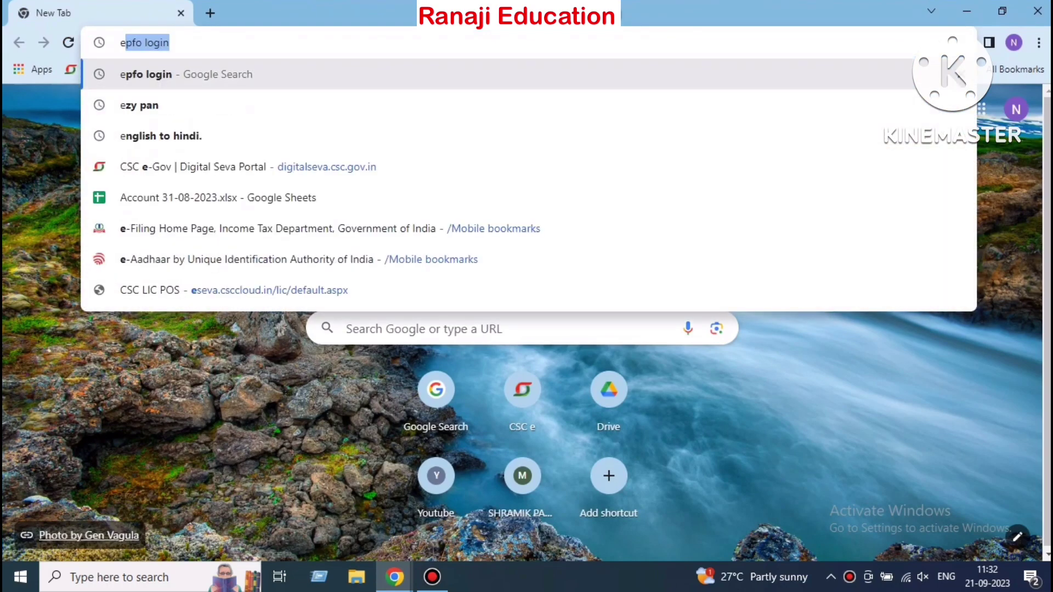
pyautogui.write('f')
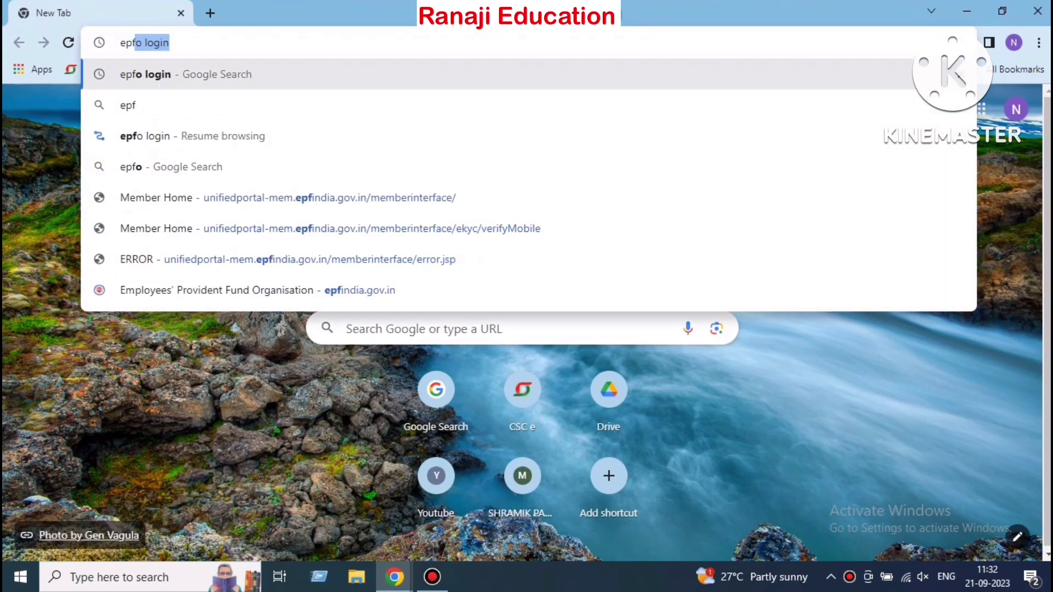
pyautogui.press('Return')
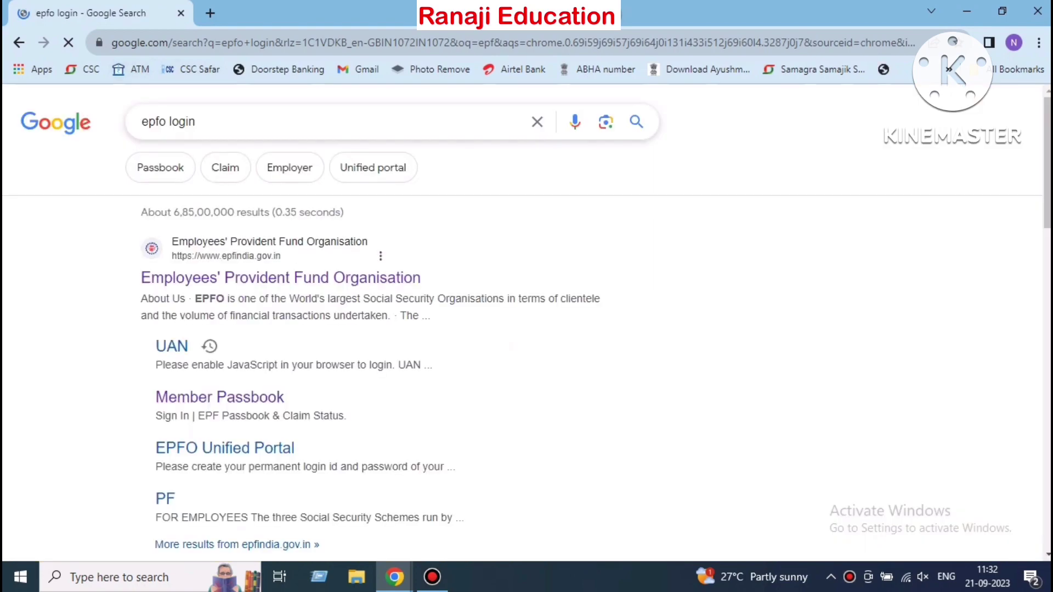
pyautogui.moveTo(139, 279); pyautogui.dragTo(421, 278)
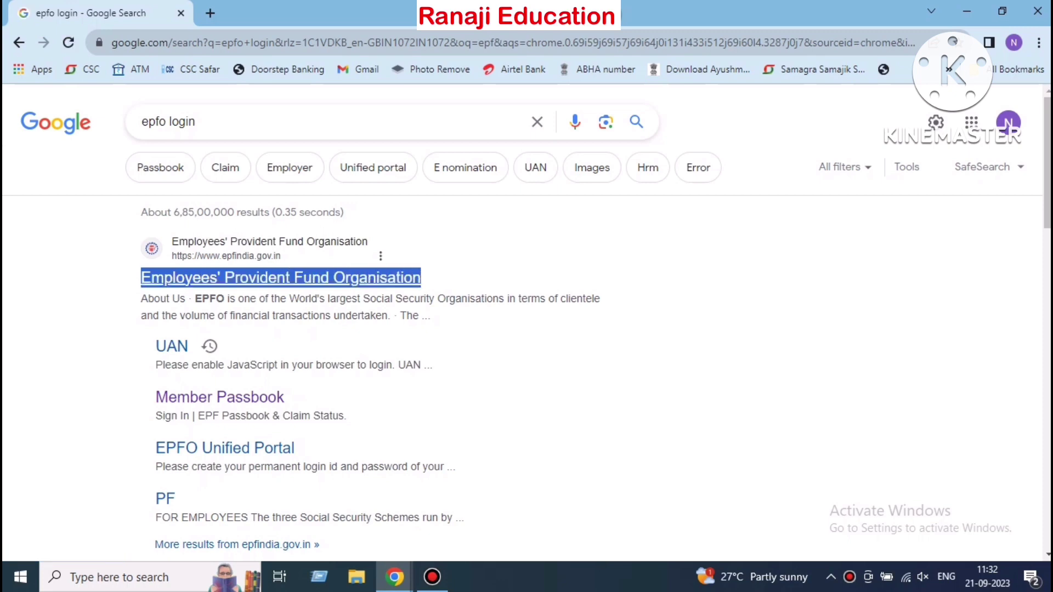
pyautogui.click(421, 278)
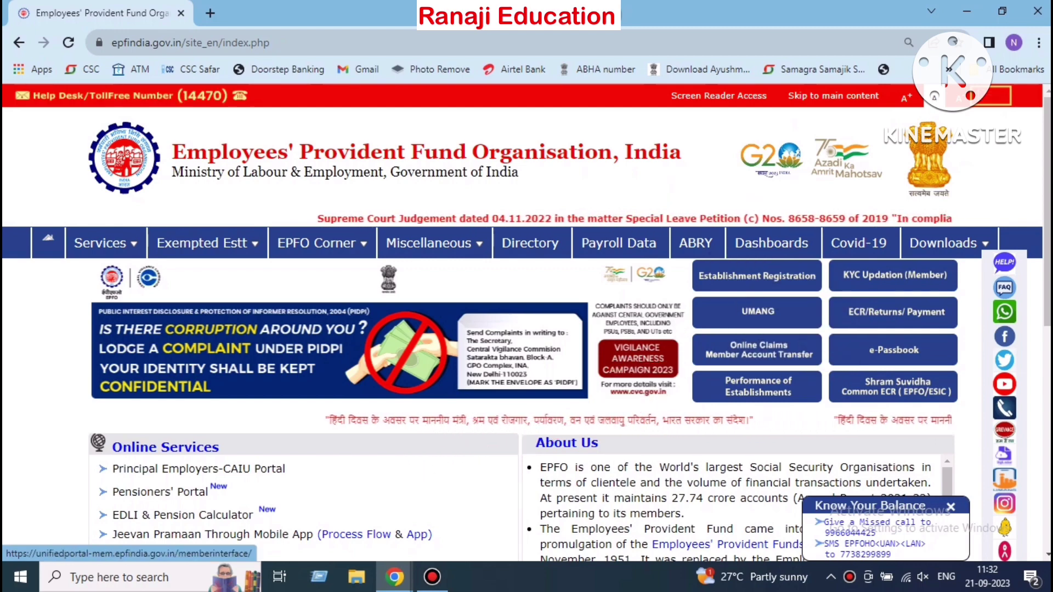
# Step: Open the member claims portal, enter UAN, password and captcha, submit, and dismiss the alert
pyautogui.click(759, 349)
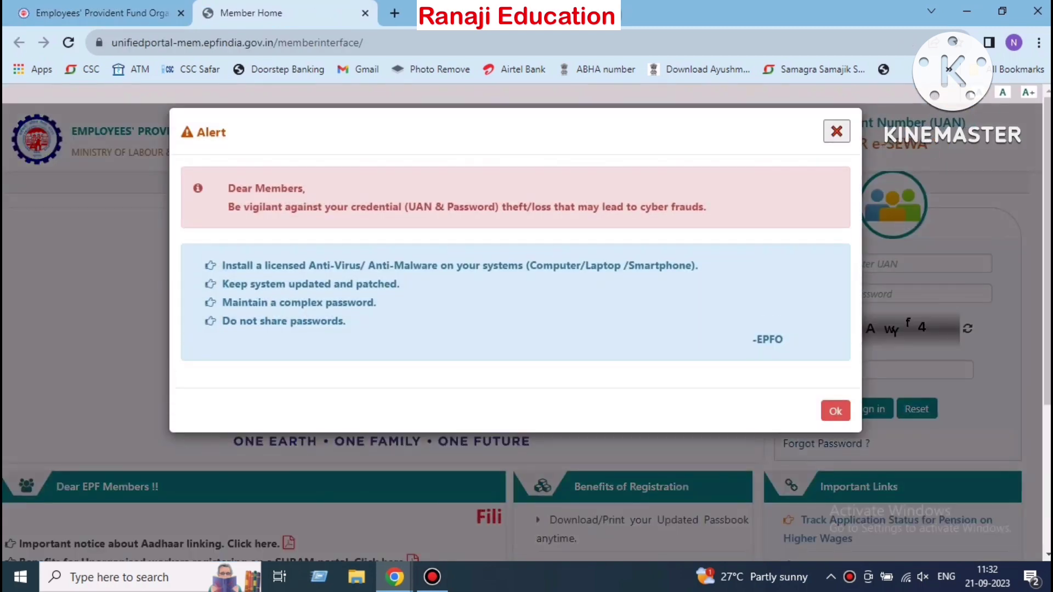
pyautogui.click(837, 132)
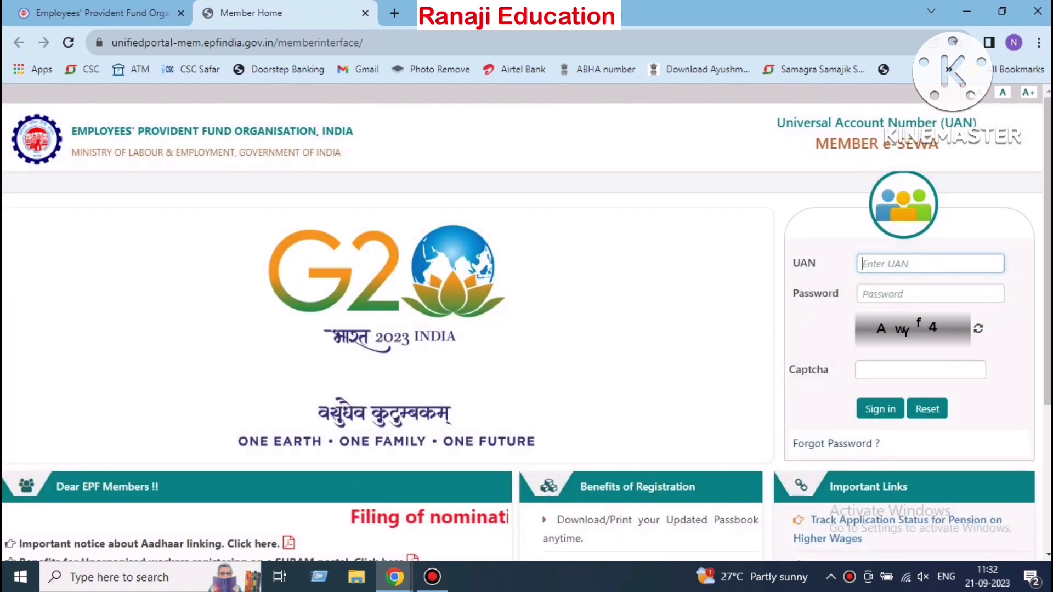
pyautogui.write('1014')
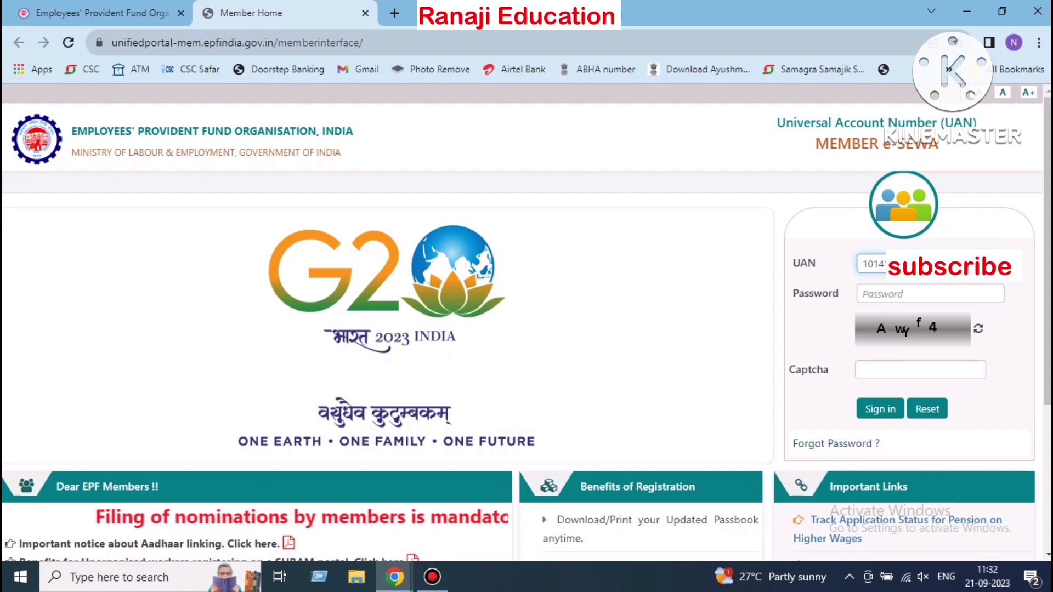
pyautogui.click(930, 294)
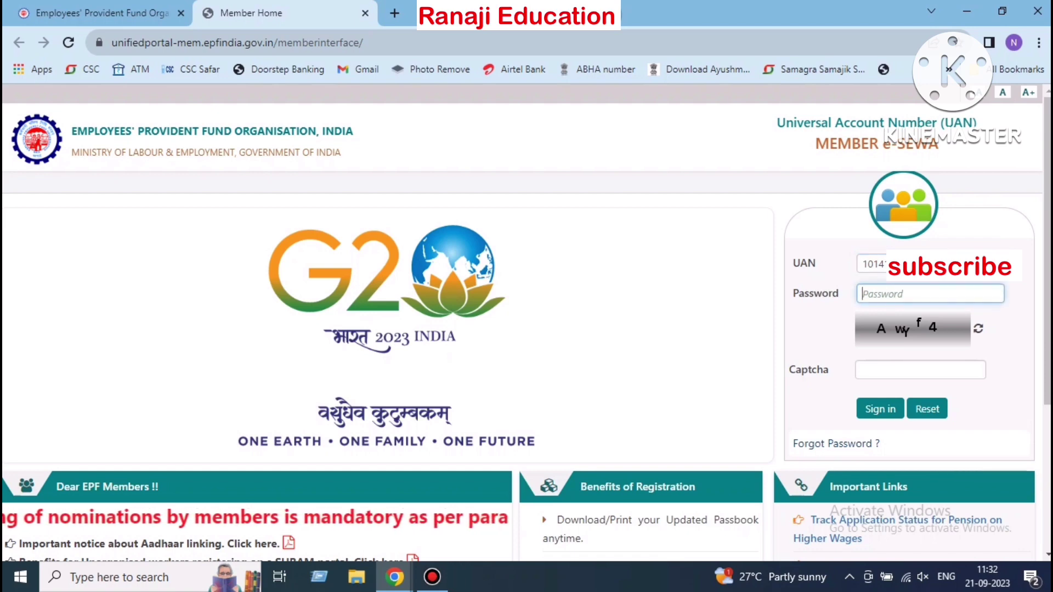
pyautogui.write('•')
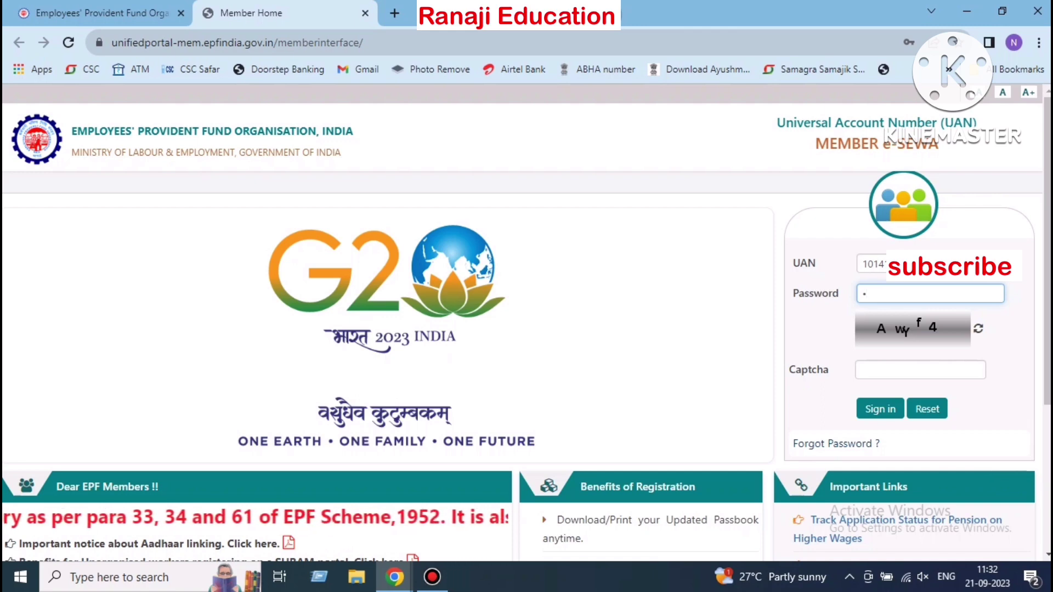
pyautogui.write('••')
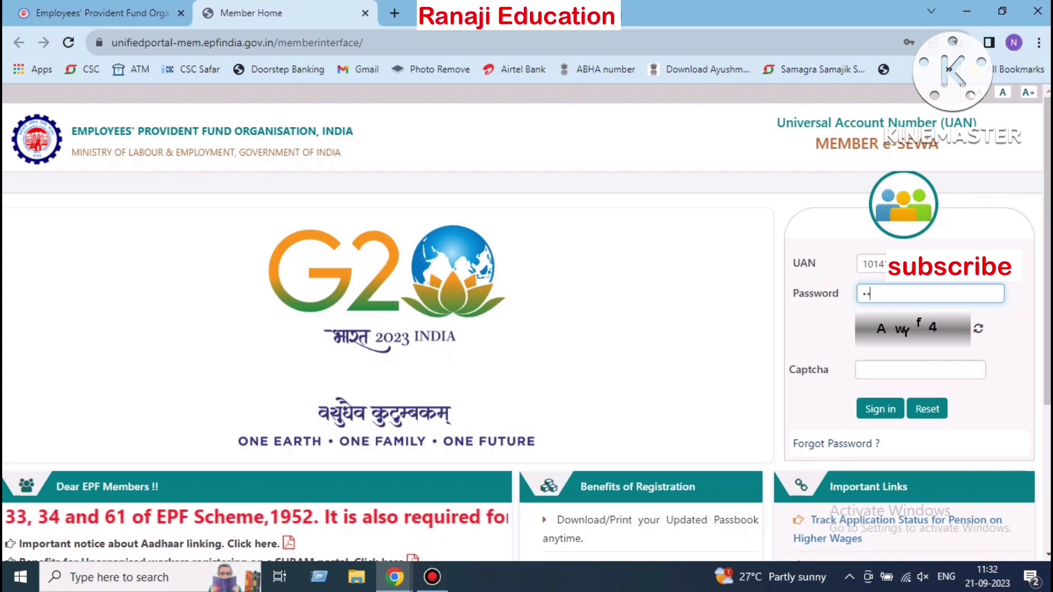
pyautogui.write('••')
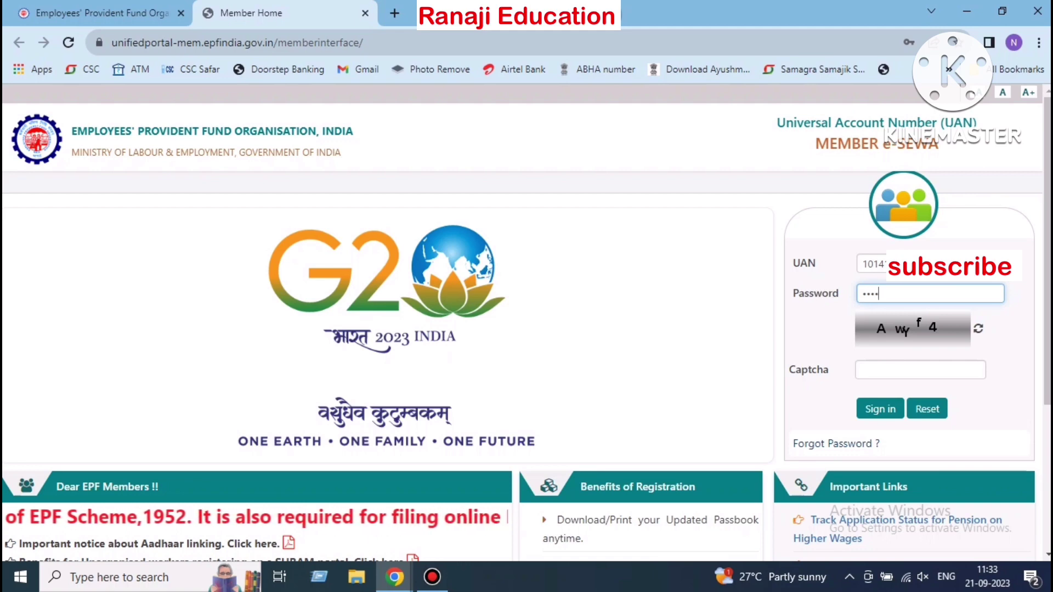
pyautogui.write('•••')
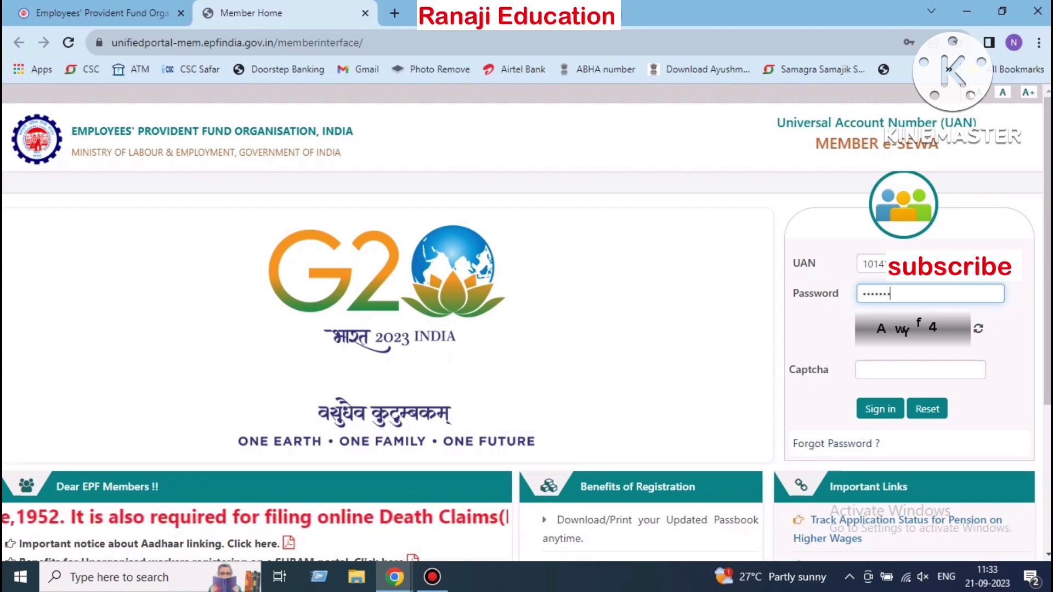
pyautogui.write('•')
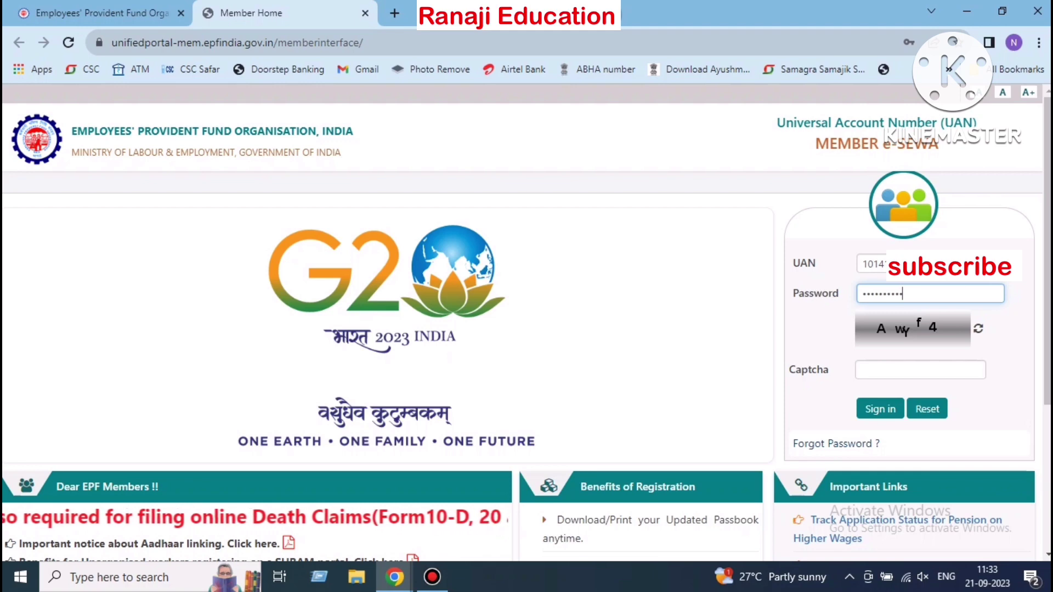
pyautogui.write('•••')
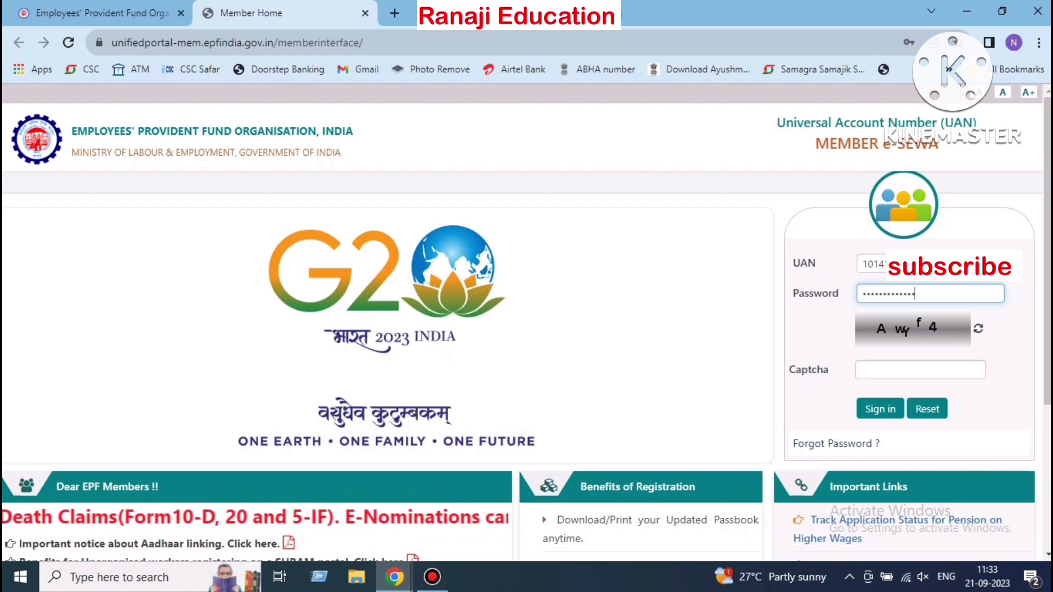
pyautogui.click(861, 369)
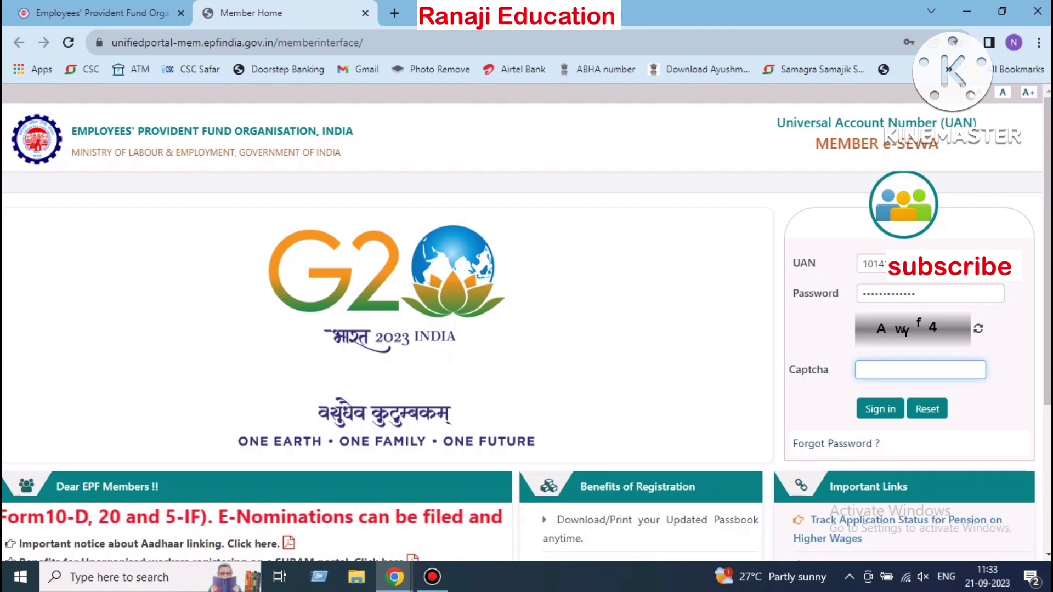
pyautogui.write('AwY')
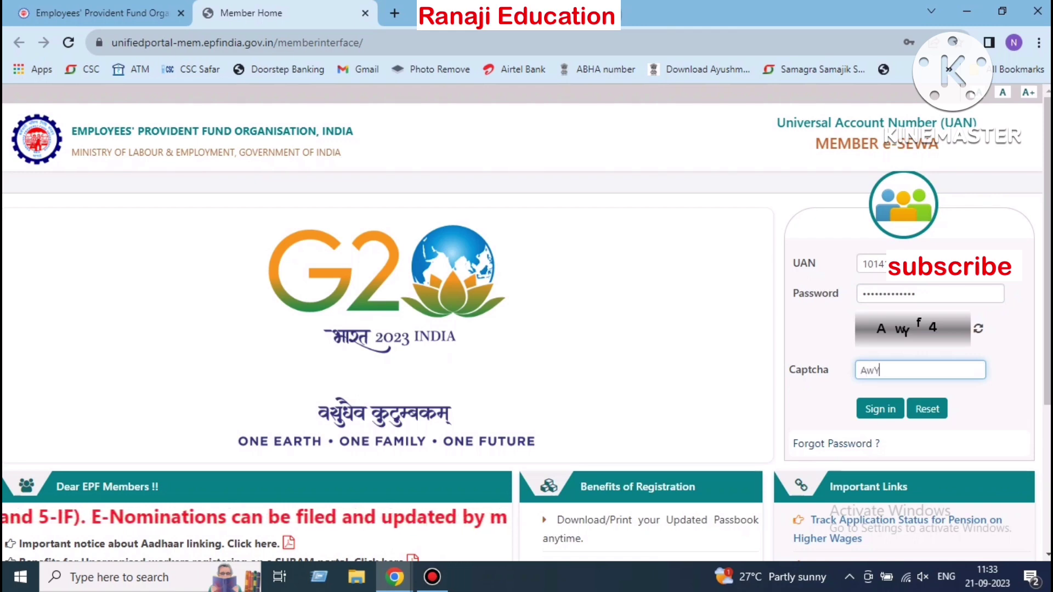
pyautogui.write('f4')
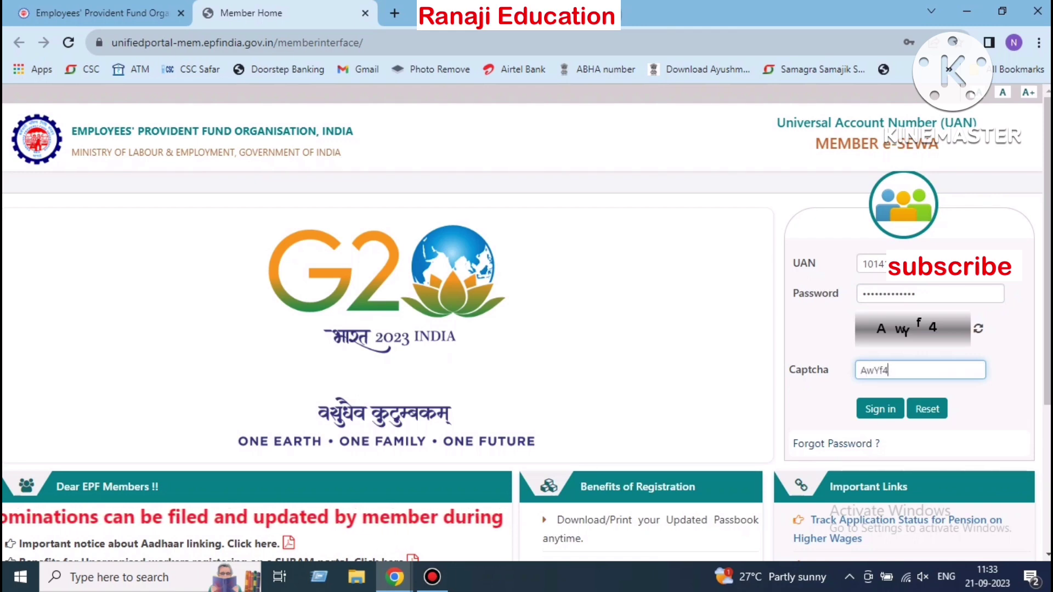
pyautogui.press('Return')
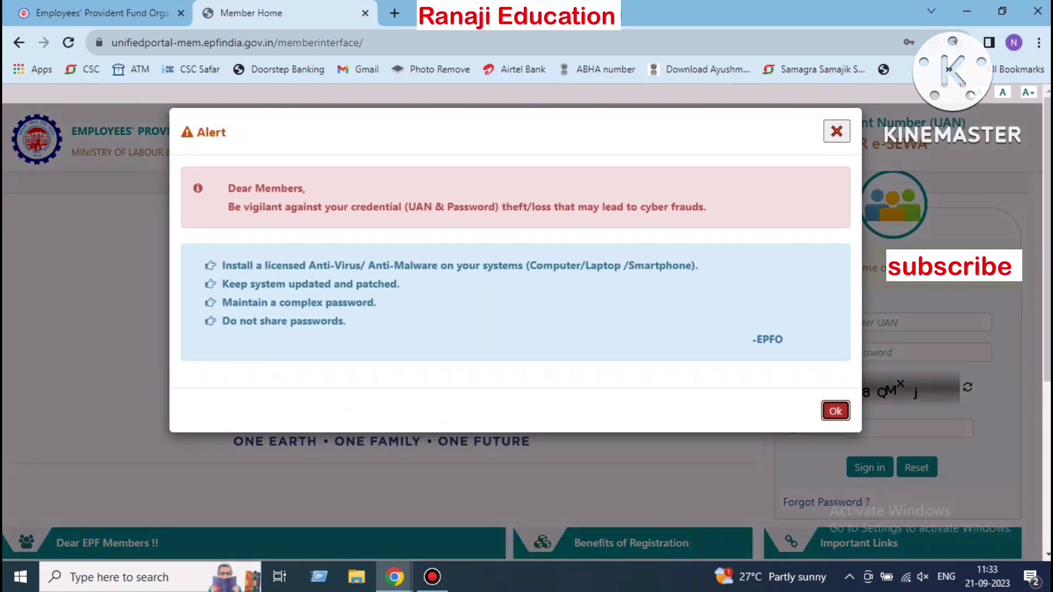
pyautogui.press('Return')
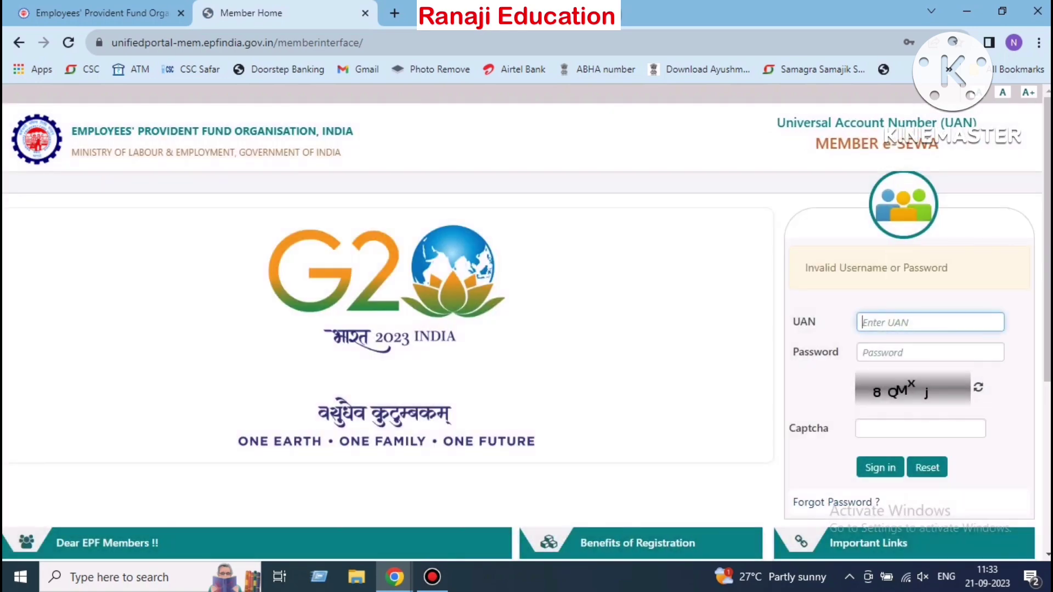
# Step: Sign in with the UAN, account password and captcha
pyautogui.write('1014')
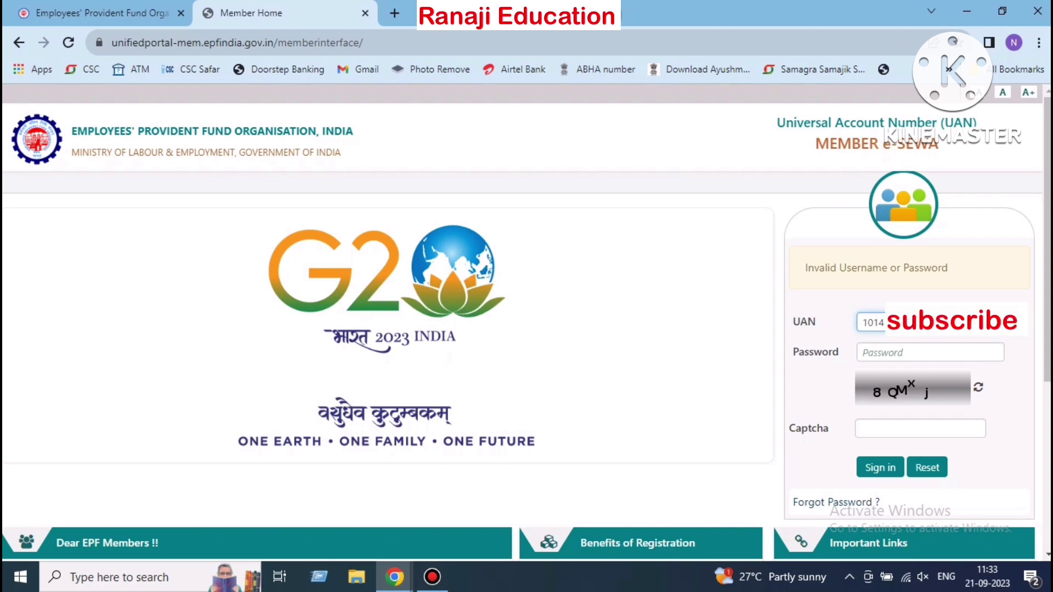
pyautogui.press('Tab')
pyautogui.write('•')
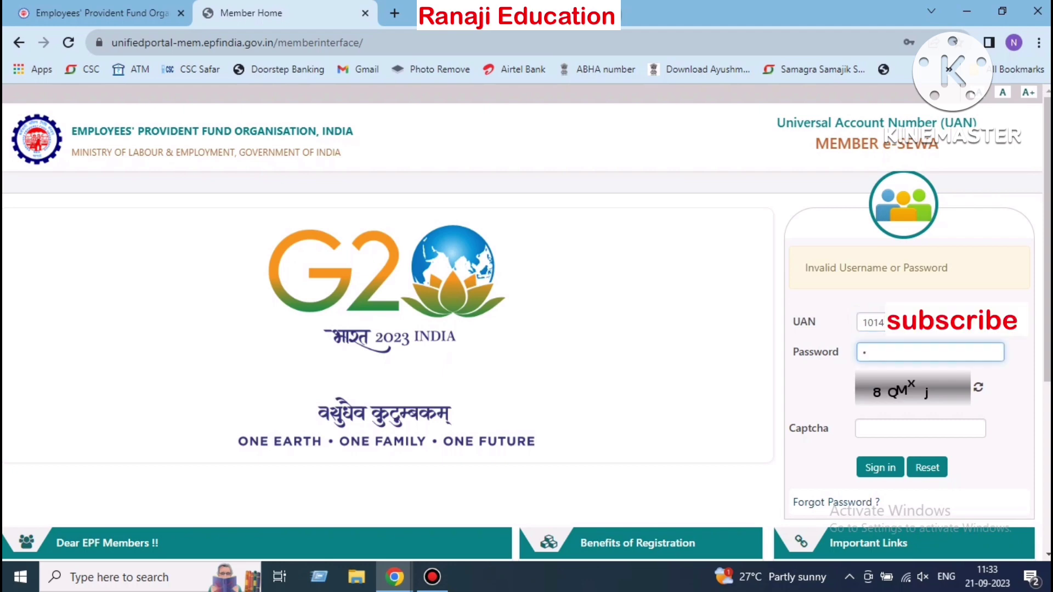
pyautogui.write('•••••••••••••')
pyautogui.press('Tab')
pyautogui.write('8Q')
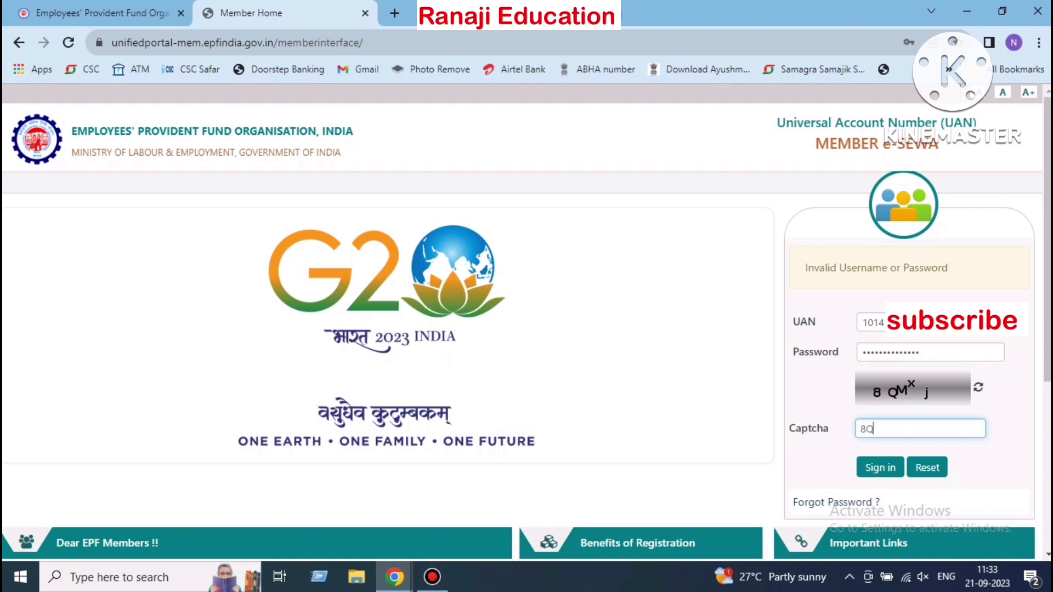
pyautogui.write('Mxj')
pyautogui.click(880, 467)
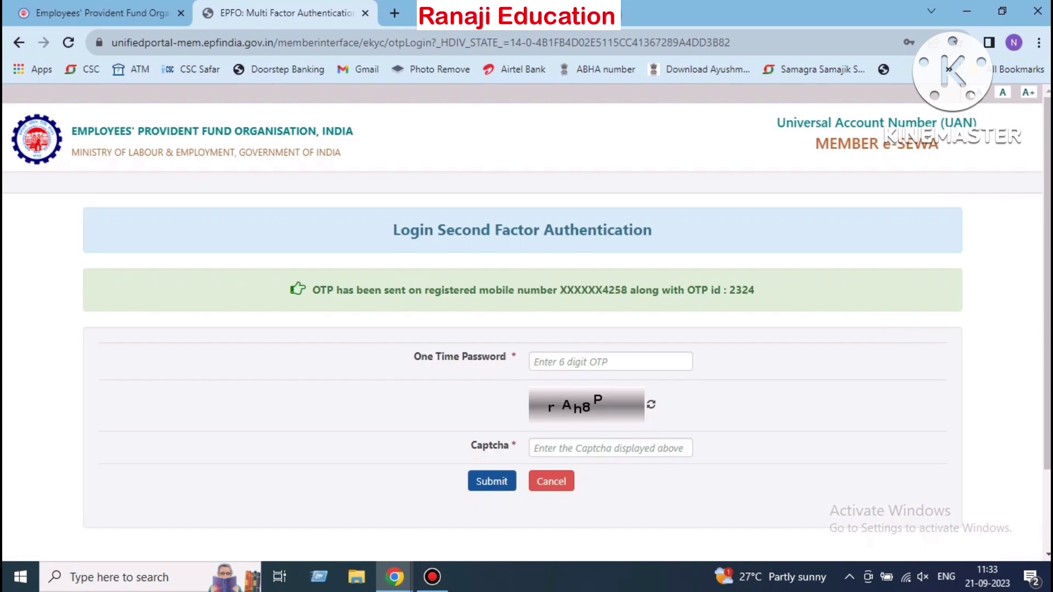
# Step: Complete second-factor authentication with the one-time password and captcha
pyautogui.click(611, 362)
pyautogui.click(610, 449)
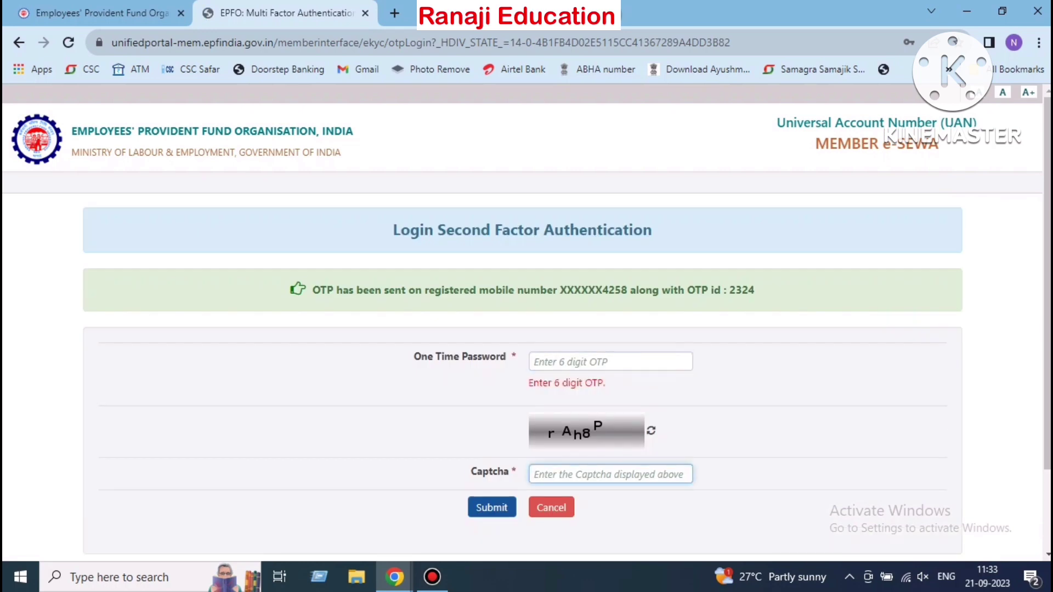
pyautogui.write('r')
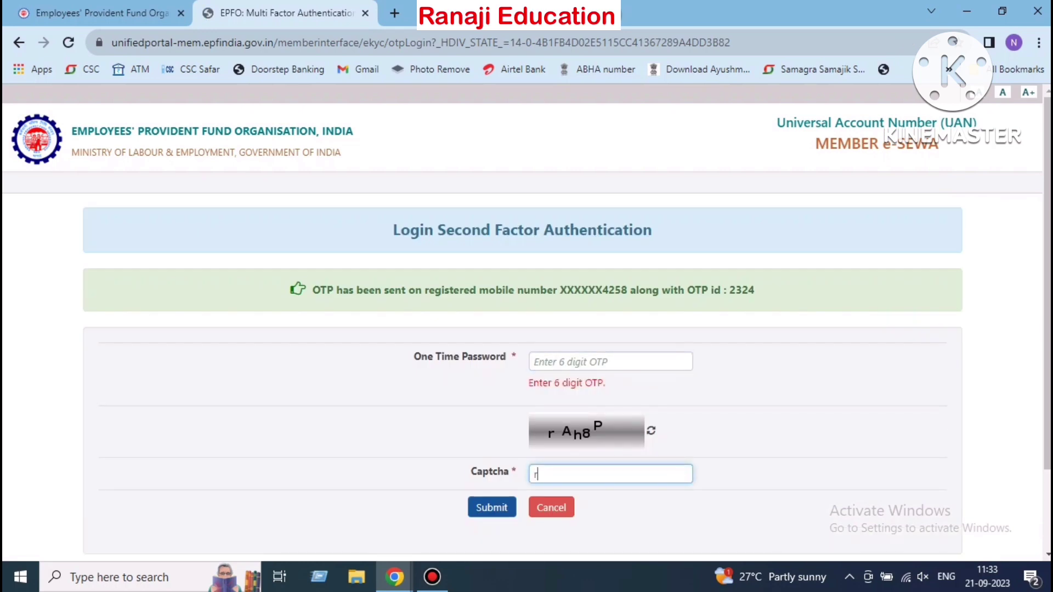
pyautogui.write('A')
pyautogui.write('h')
pyautogui.write('8')
pyautogui.press('BackSpace')
pyautogui.write('8')
pyautogui.click(610, 361)
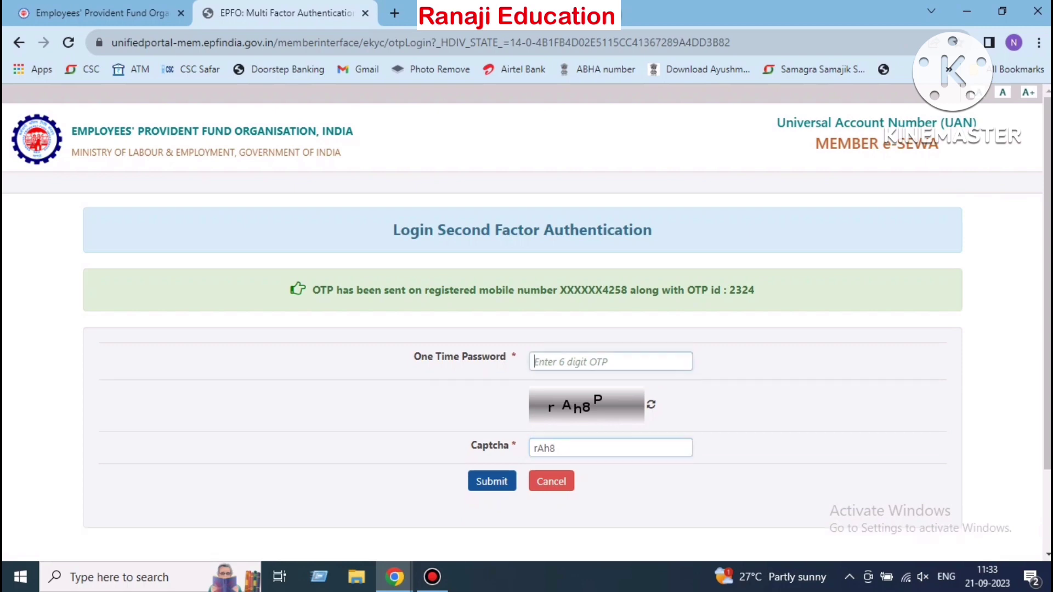
pyautogui.write('••••••')
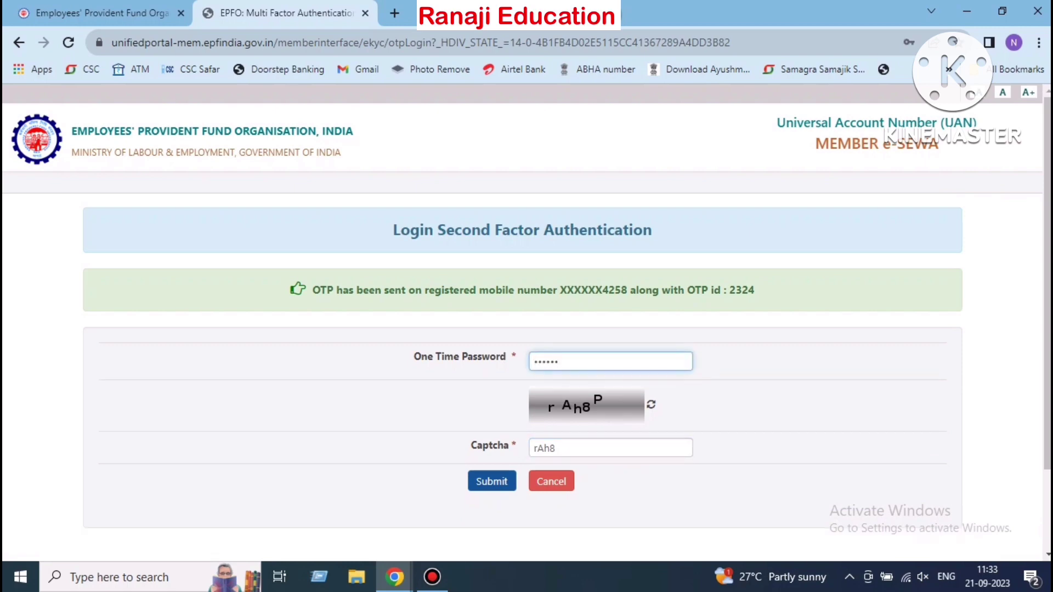
pyautogui.click(610, 449)
pyautogui.write('P')
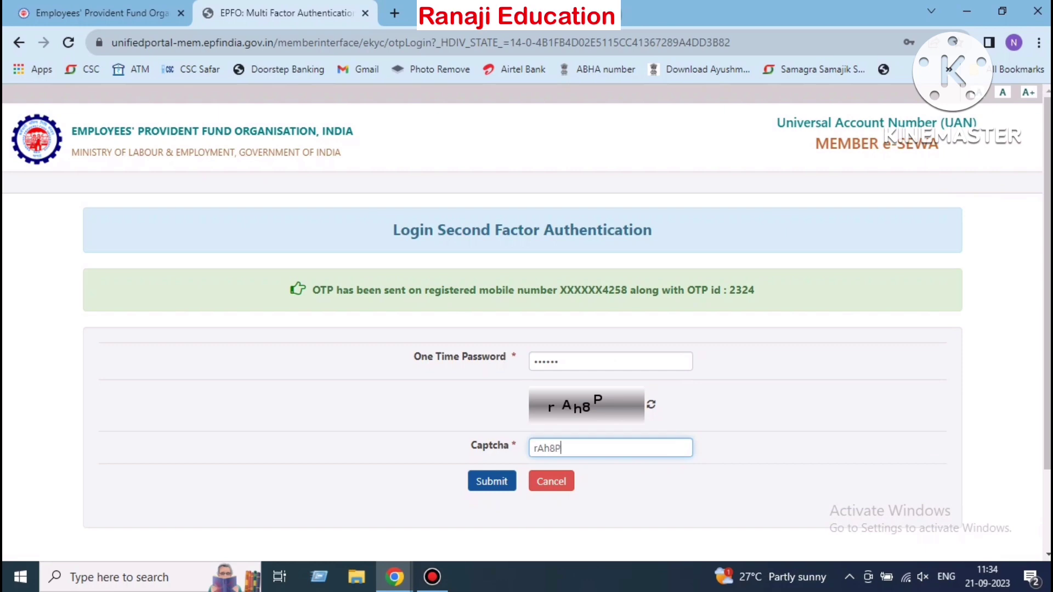
pyautogui.press('Tab')
pyautogui.press('Return')
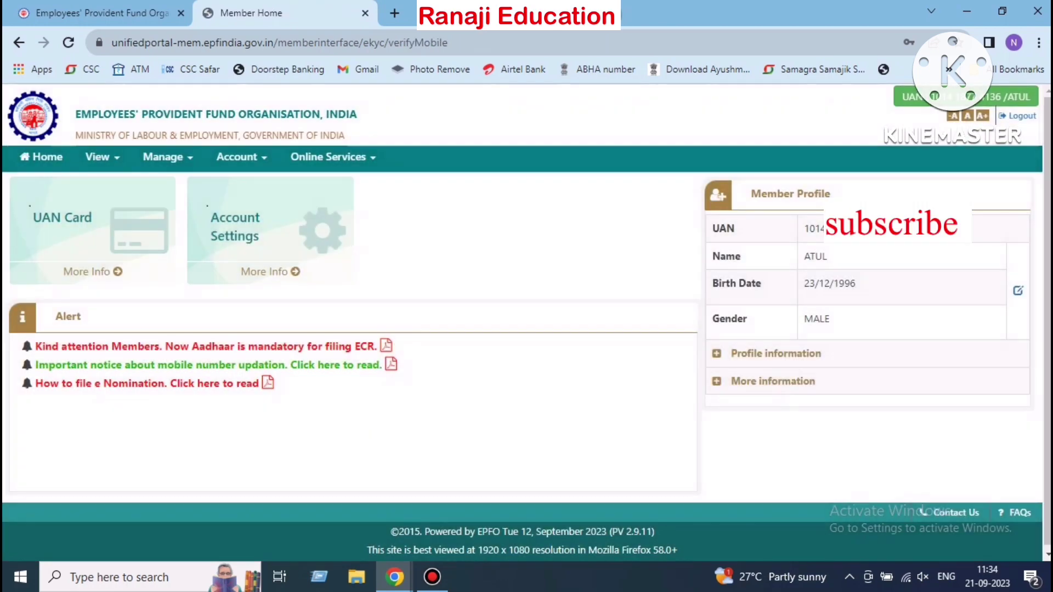
# Step: Expand the profile information and view the service history
pyautogui.click(776, 353)
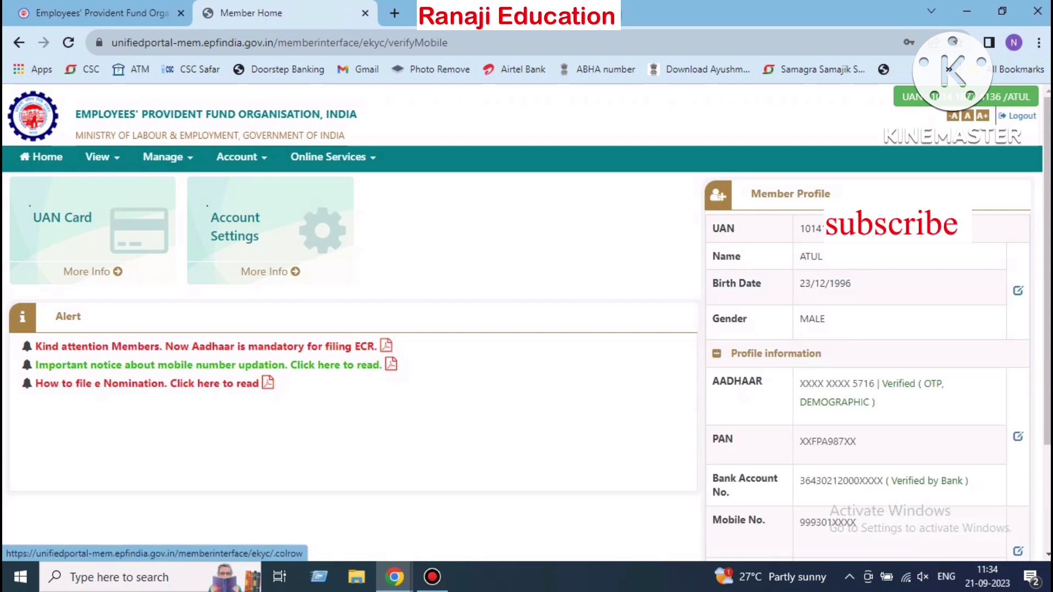
pyautogui.scroll(-1, 527, 329)
pyautogui.scroll(1, 352, 329)
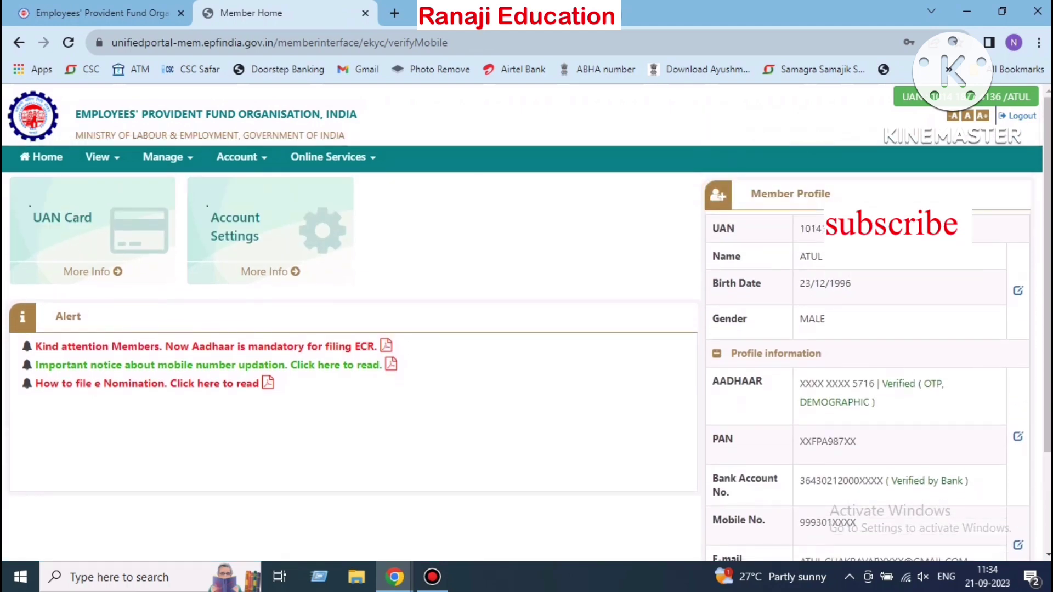
pyautogui.click(102, 157)
pyautogui.click(113, 216)
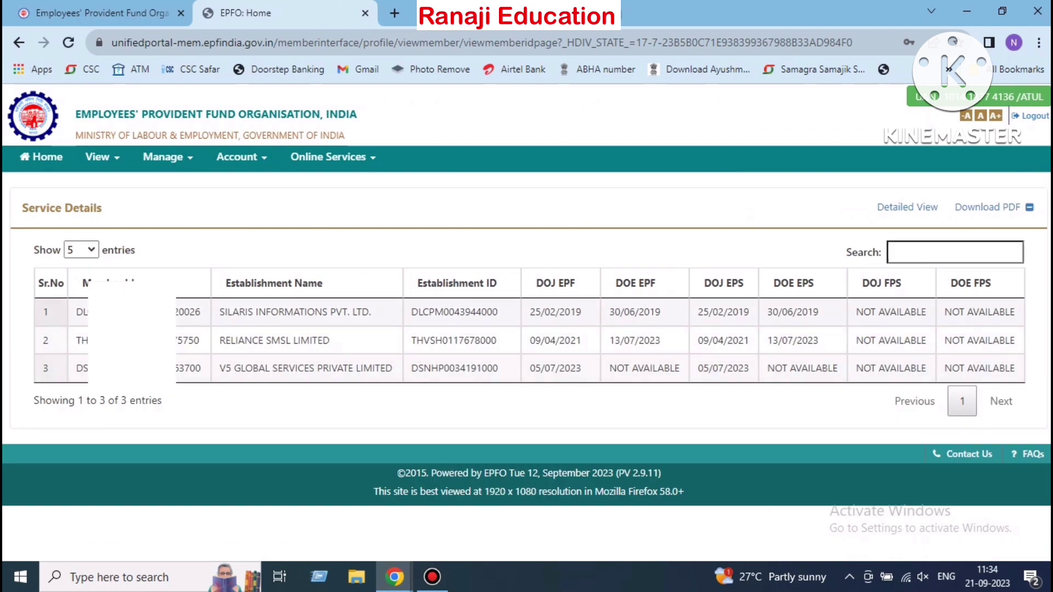
# Step: Open Online Services > ONE MEMBER - ONE EPF ACCOUNT (TRANSFER REQUEST)
pyautogui.click(328, 157)
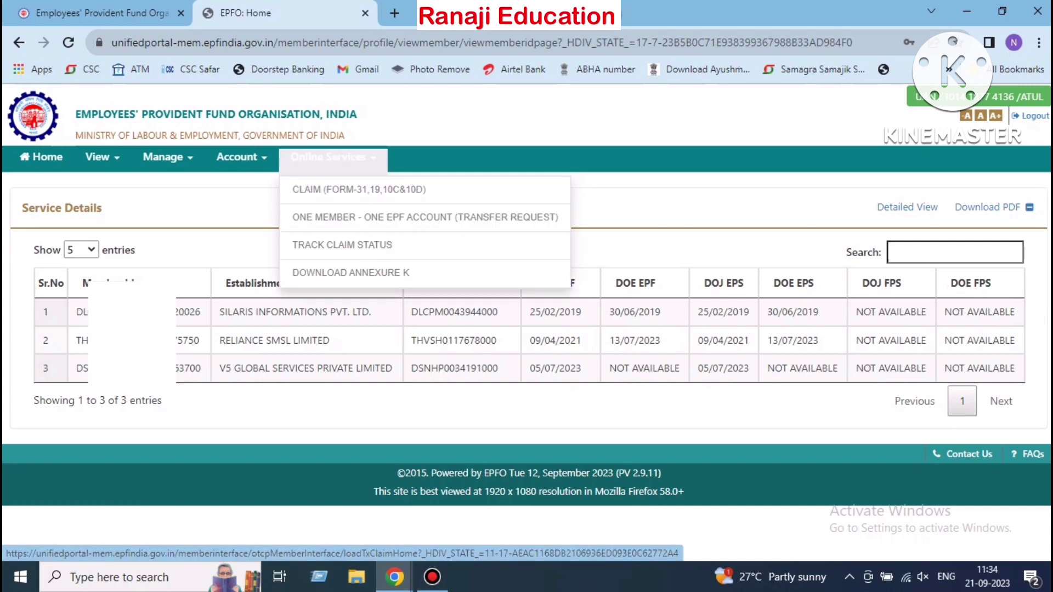
pyautogui.moveTo(329, 157)
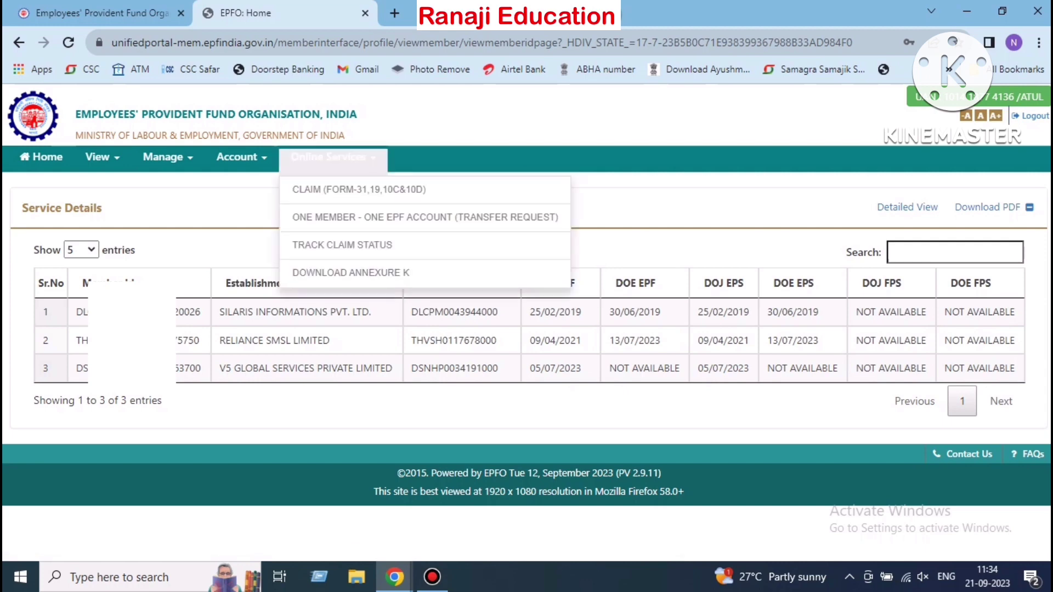
pyautogui.moveTo(270, 217); pyautogui.dragTo(337, 217)
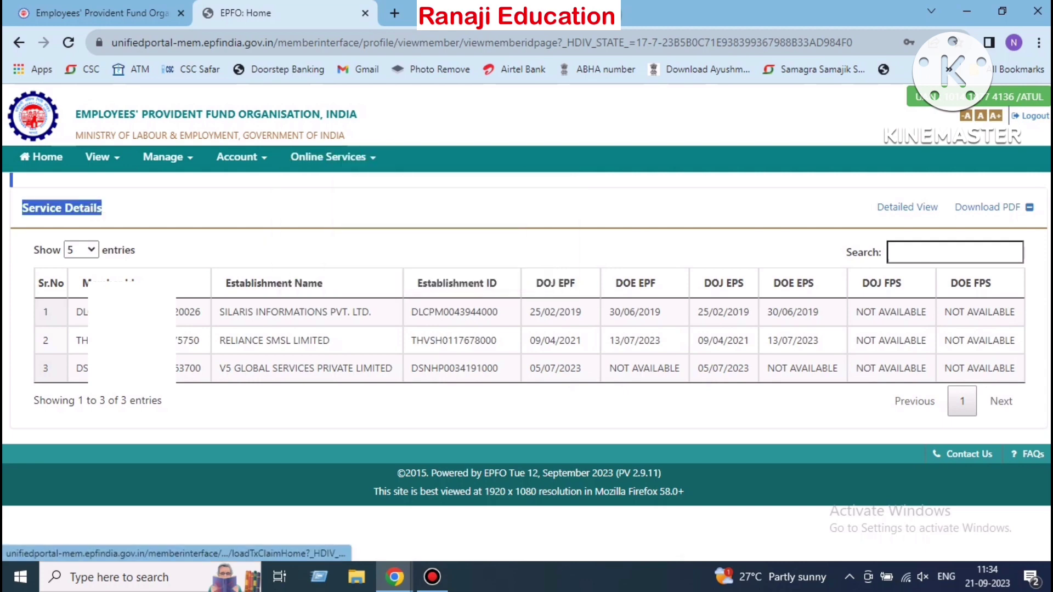
pyautogui.click(220, 208)
pyautogui.moveTo(328, 157)
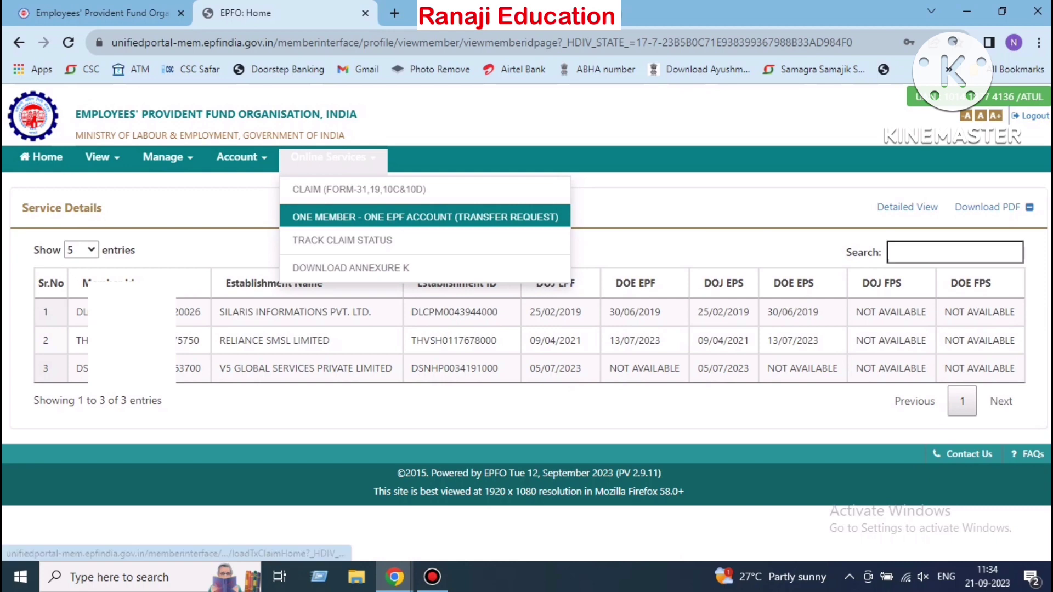
pyautogui.moveTo(270, 215); pyautogui.dragTo(311, 218)
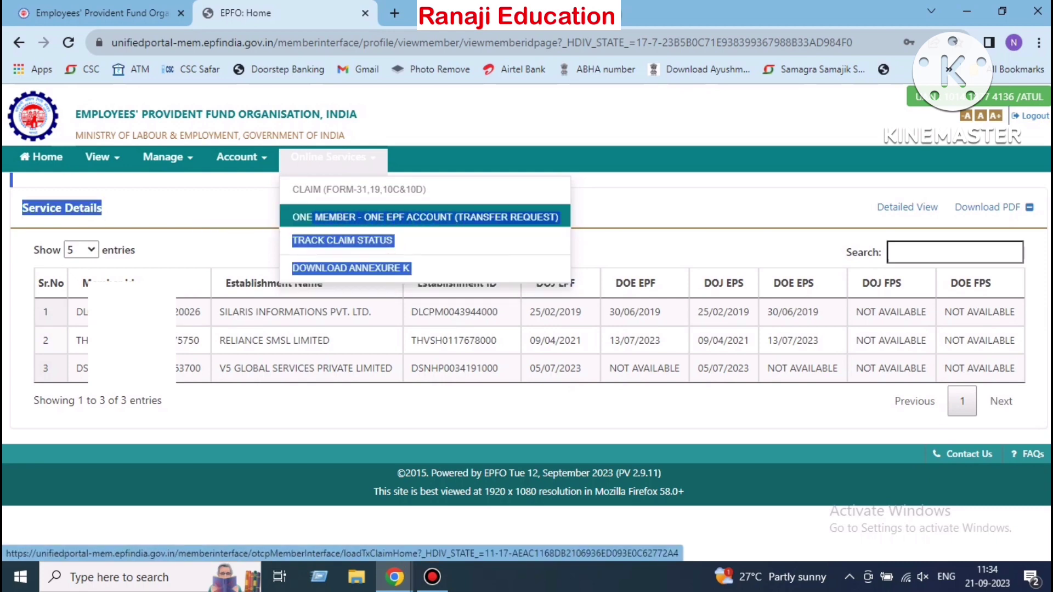
pyautogui.click(329, 157)
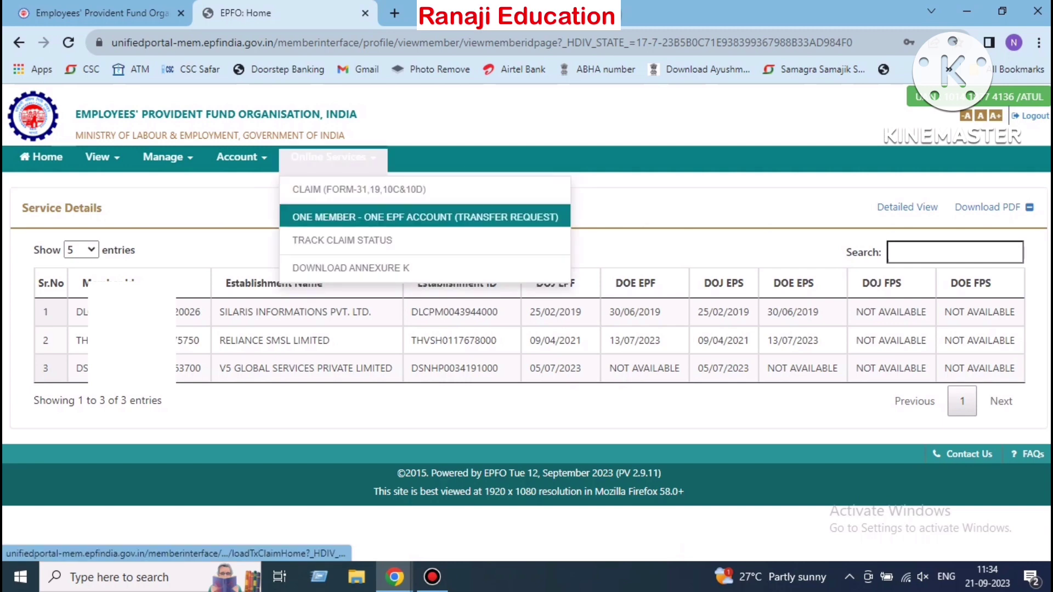
pyautogui.click(425, 217)
pyautogui.scroll(-2, 527, 329)
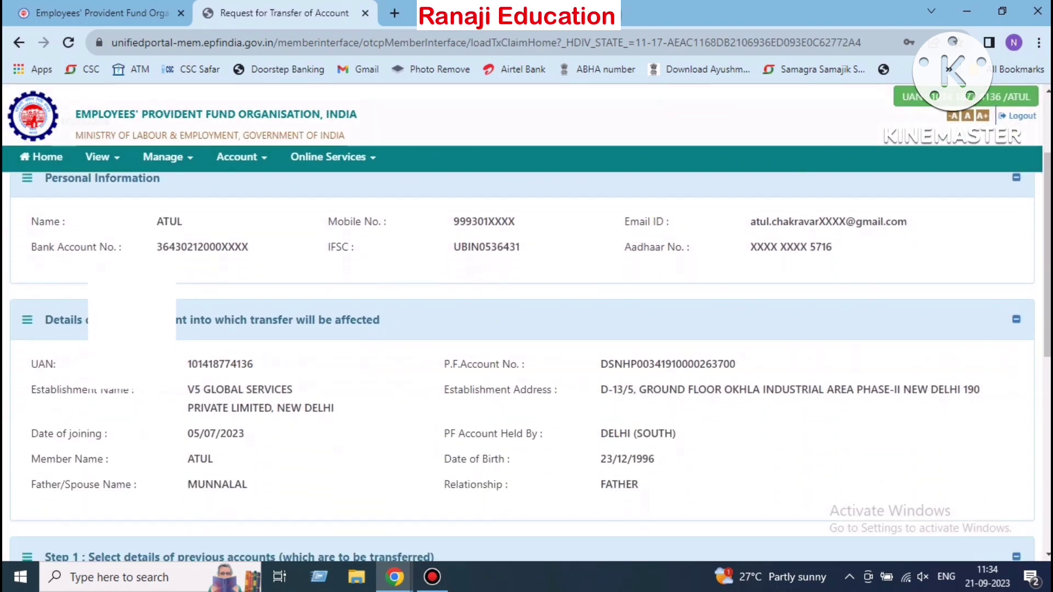
pyautogui.scroll(-4, 526, 329)
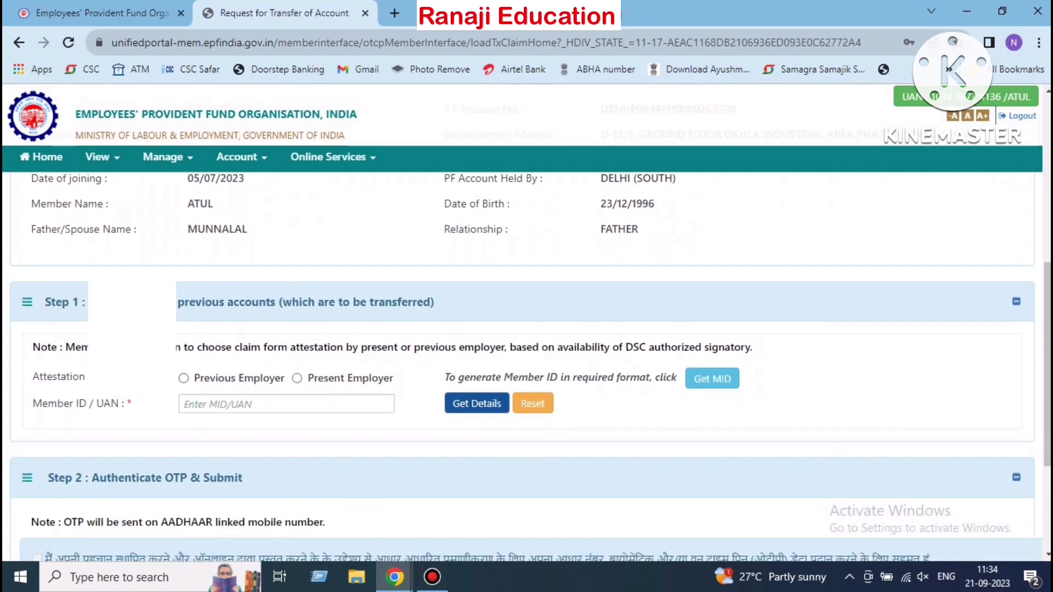
pyautogui.click(102, 157)
pyautogui.click(132, 216)
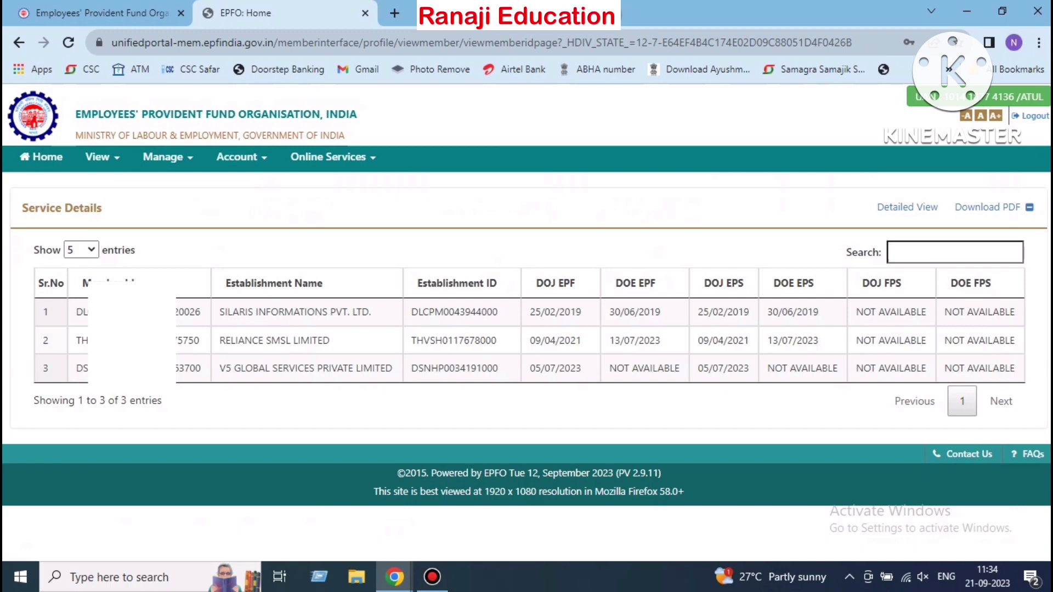
pyautogui.click(328, 157)
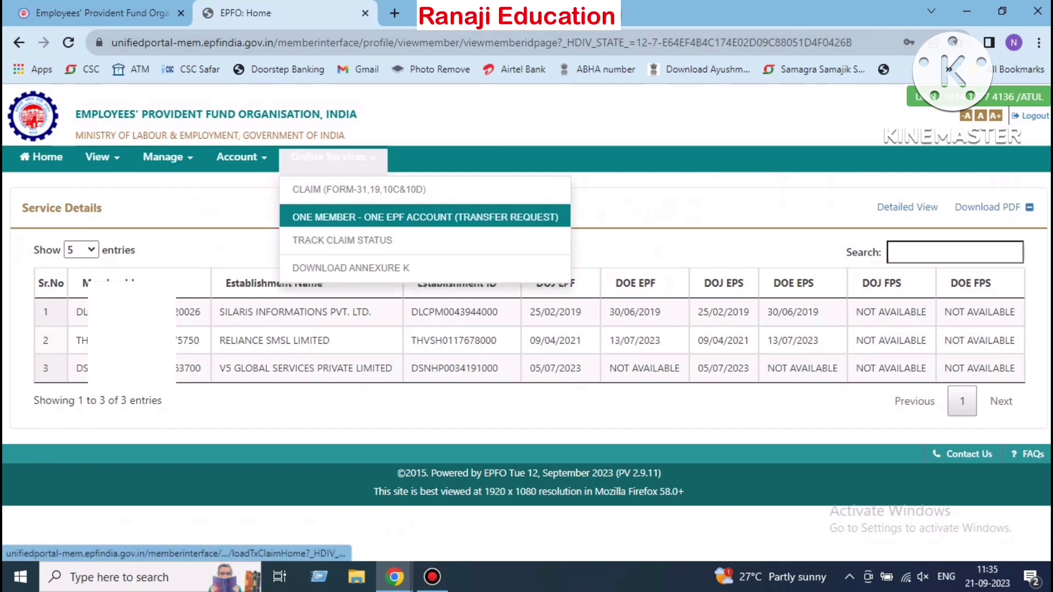
pyautogui.click(425, 217)
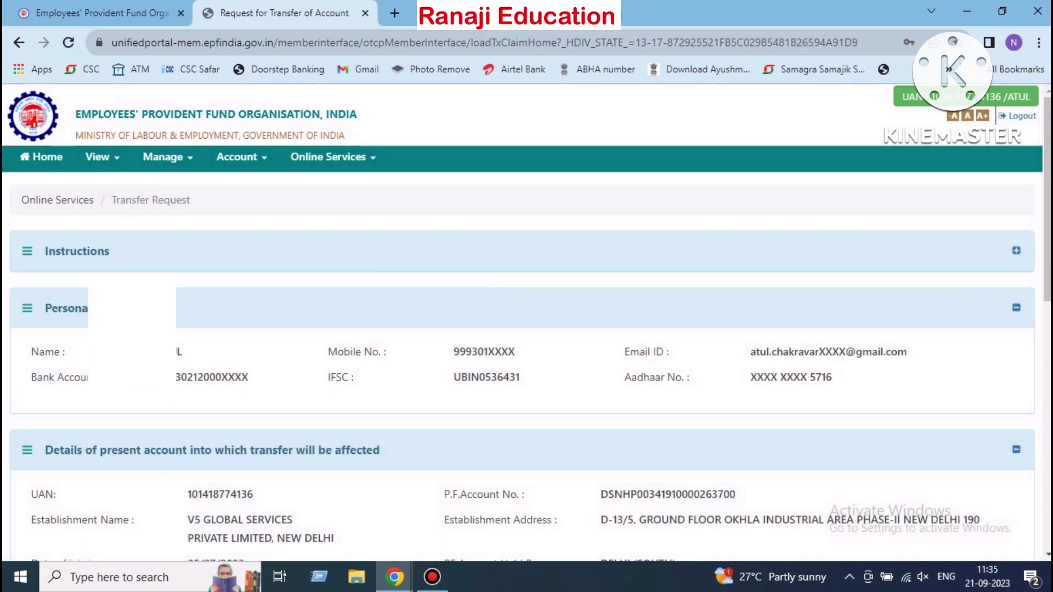
# Step: Choose attestation by the present employer and fetch details for the member ID/UAN
pyautogui.scroll(-8, 526, 329)
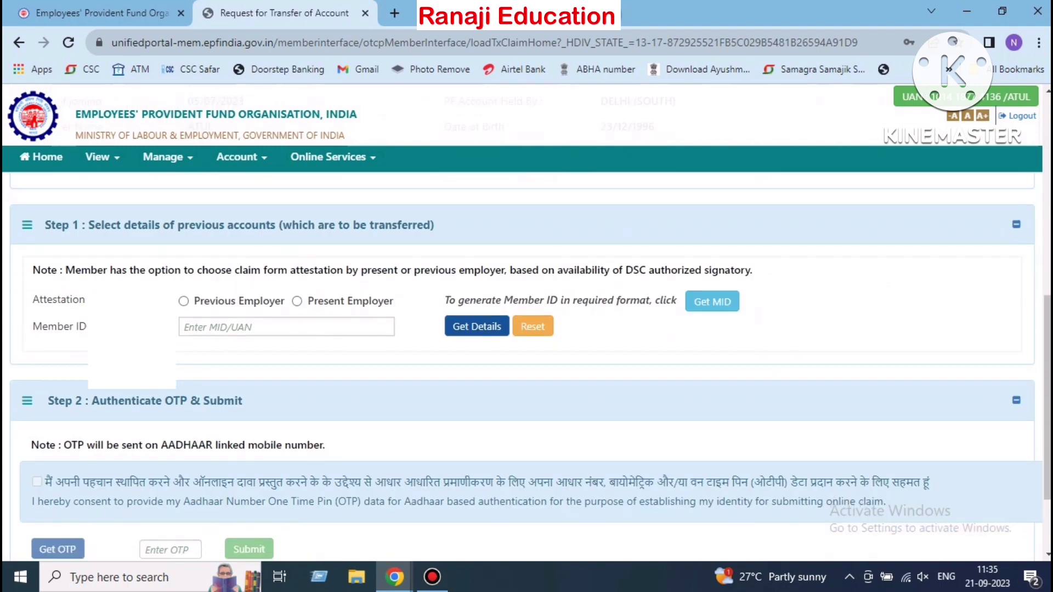
pyautogui.click(296, 301)
pyautogui.click(184, 327)
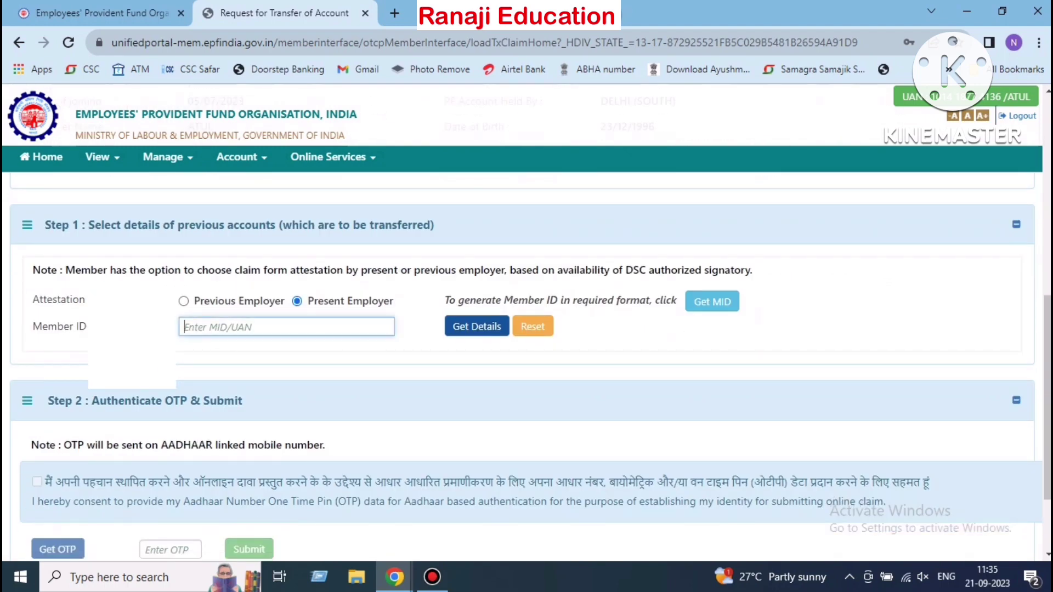
pyautogui.write('10')
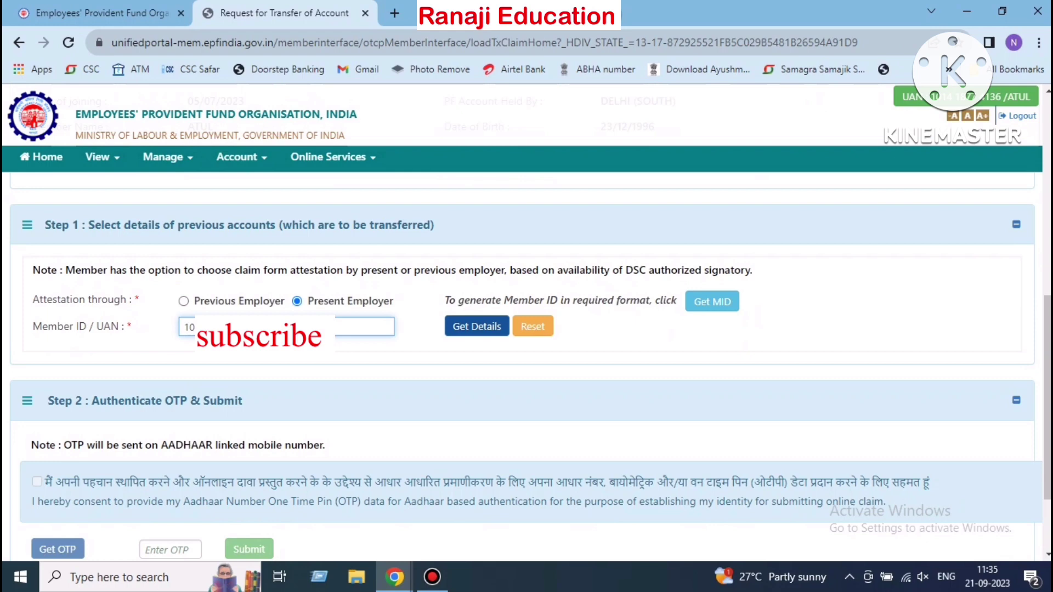
pyautogui.click(476, 326)
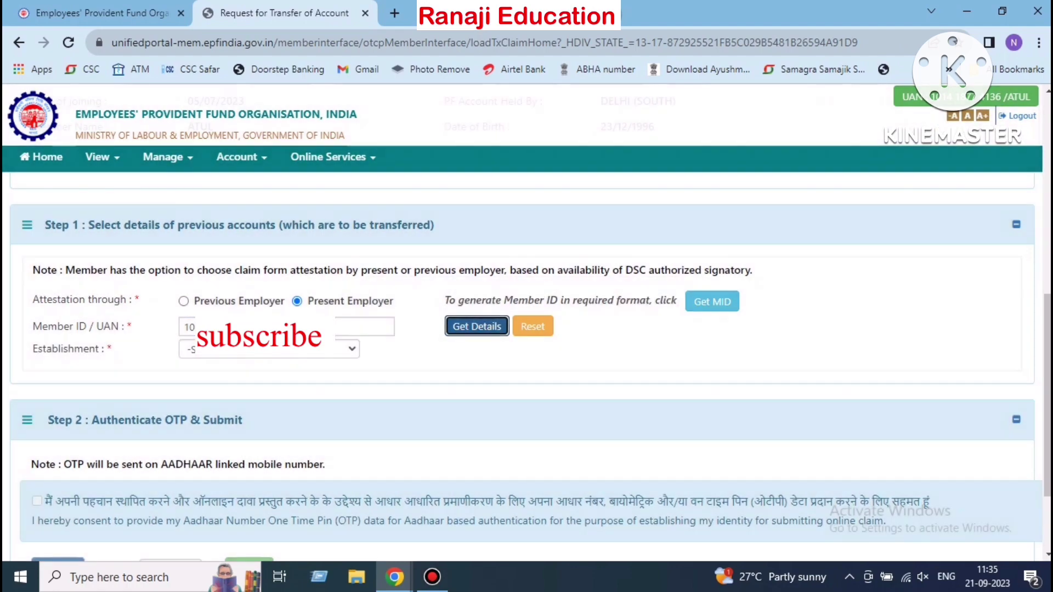
# Step: Select RELIANCE SMSL LIMITED as the previous establishment and tick its account
pyautogui.click(268, 349)
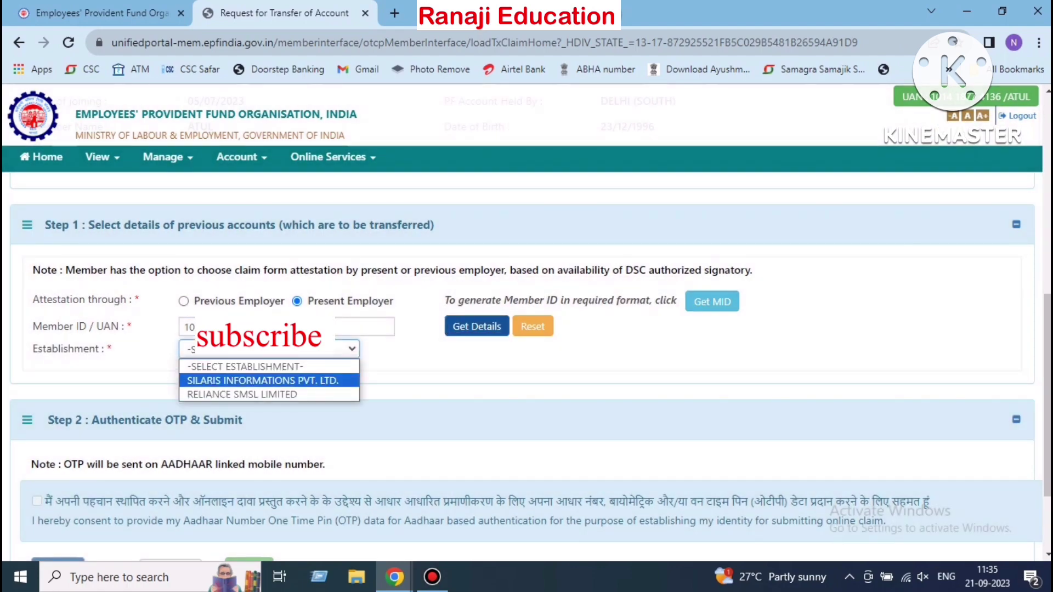
pyautogui.click(262, 381)
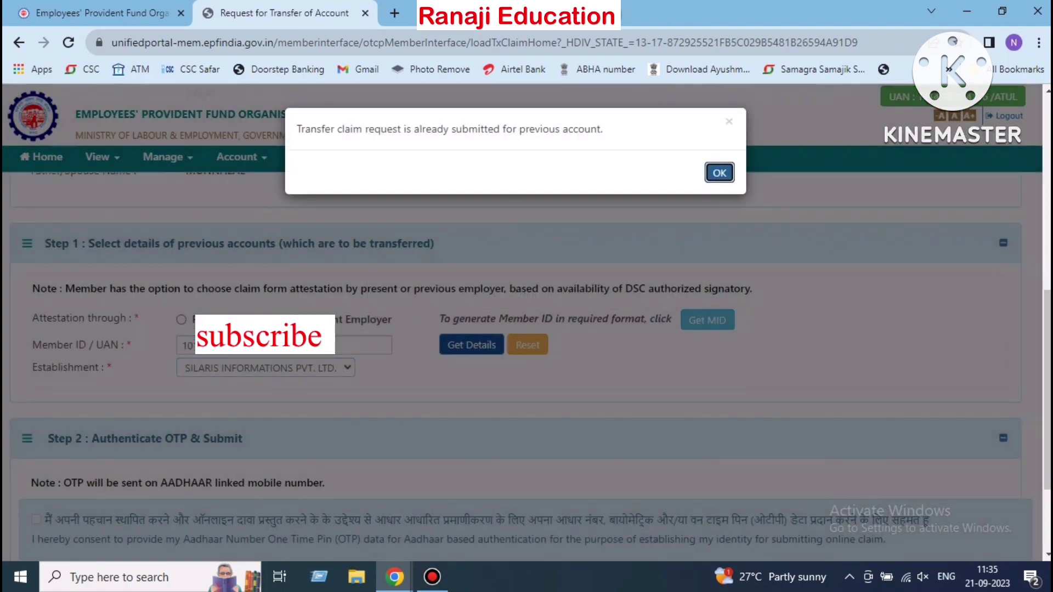
pyautogui.press('Return')
pyautogui.click(269, 349)
pyautogui.click(258, 390)
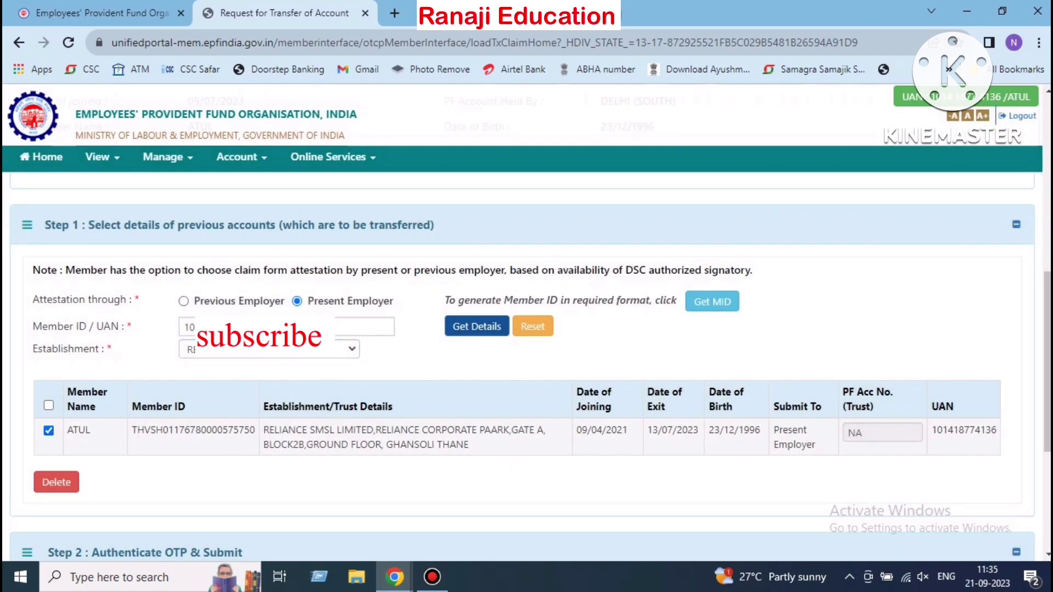
pyautogui.scroll(-1, 526, 329)
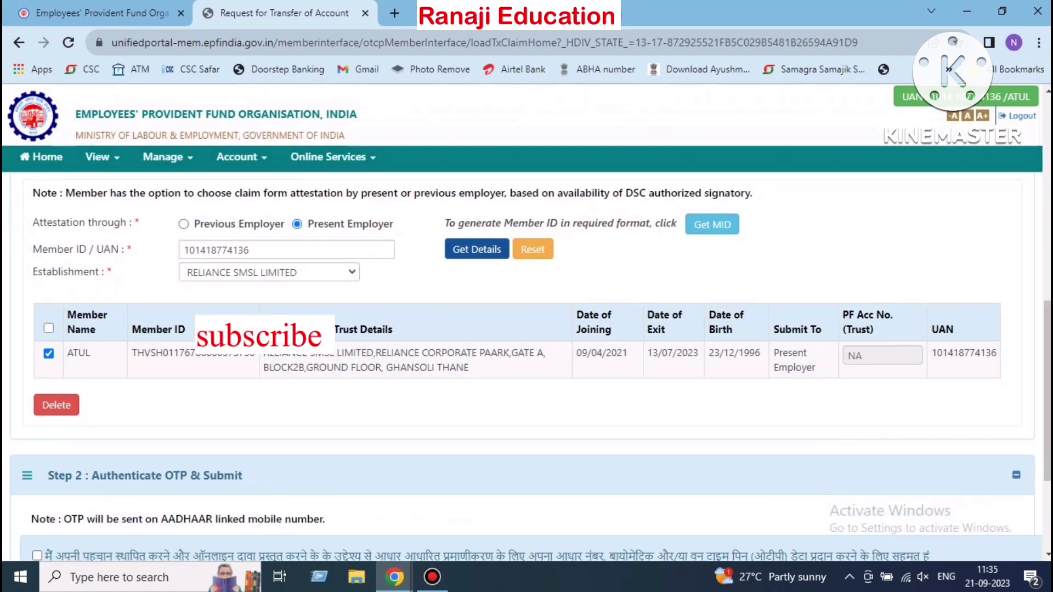
pyautogui.click(49, 328)
# Step: Give Aadhaar consent and request an OTP on the Aadhaar-linked mobile
pyautogui.scroll(-3, 527, 330)
pyautogui.click(37, 380)
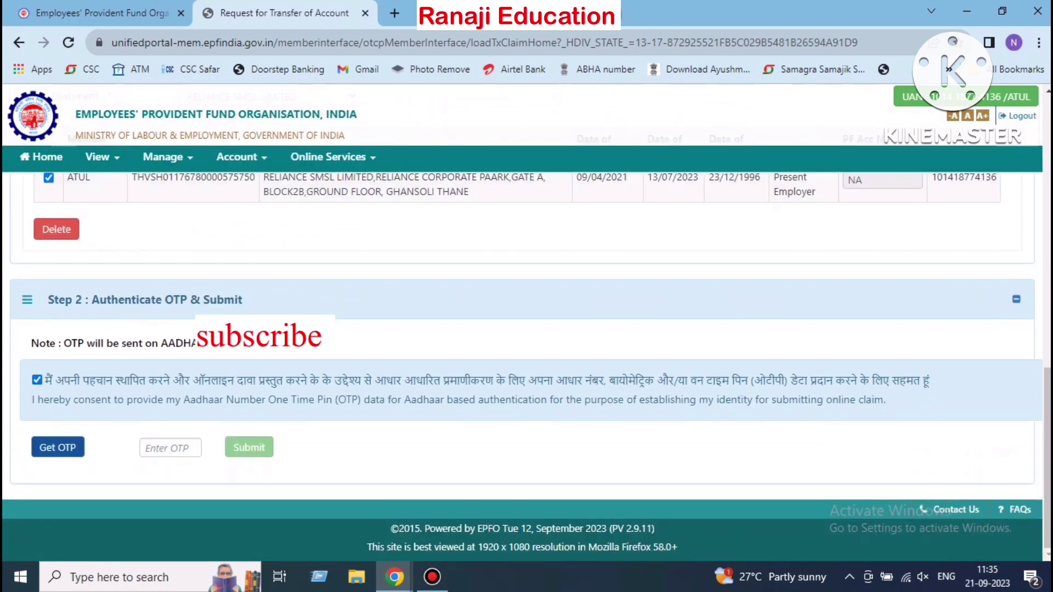
pyautogui.click(165, 449)
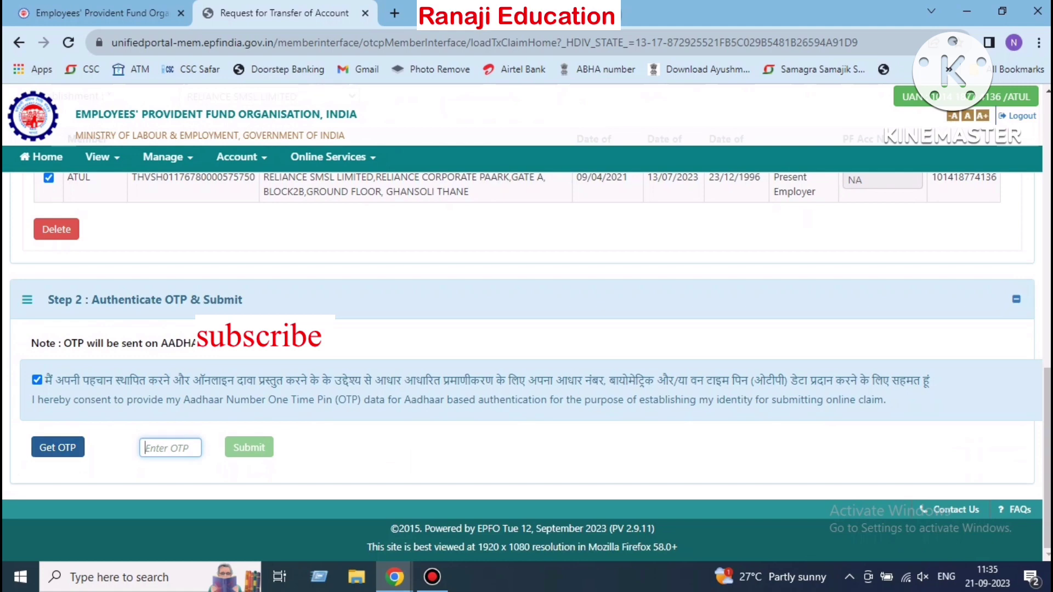
pyautogui.click(58, 447)
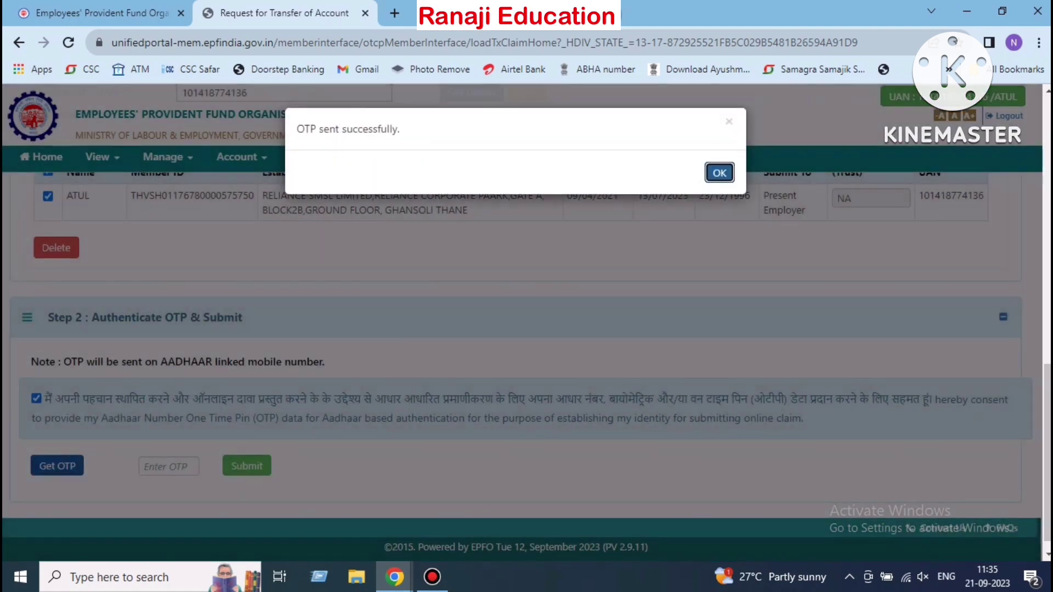
pyautogui.press('Return')
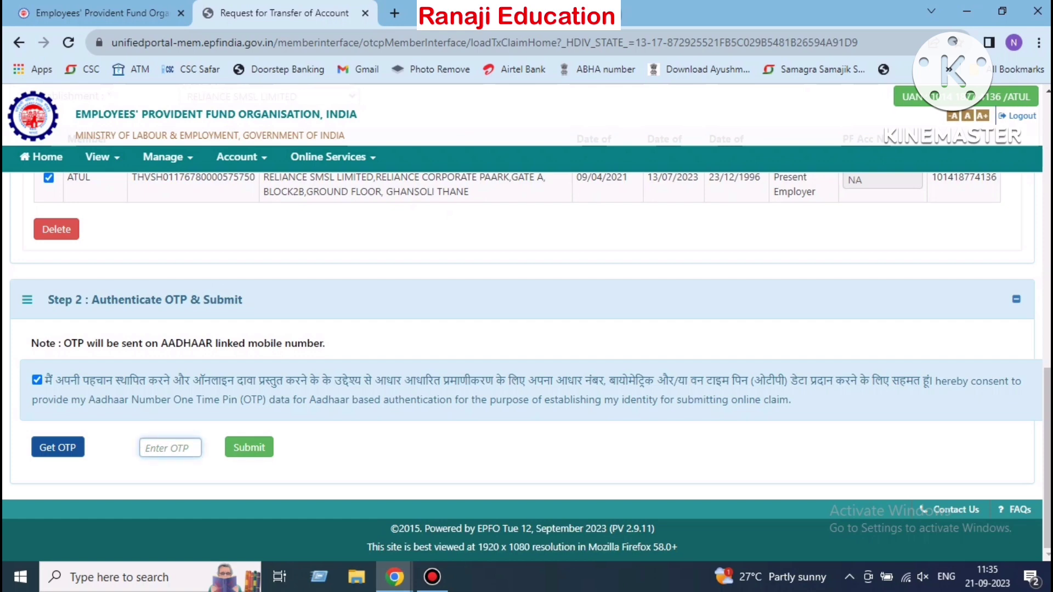
pyautogui.scroll(1, 526, 318)
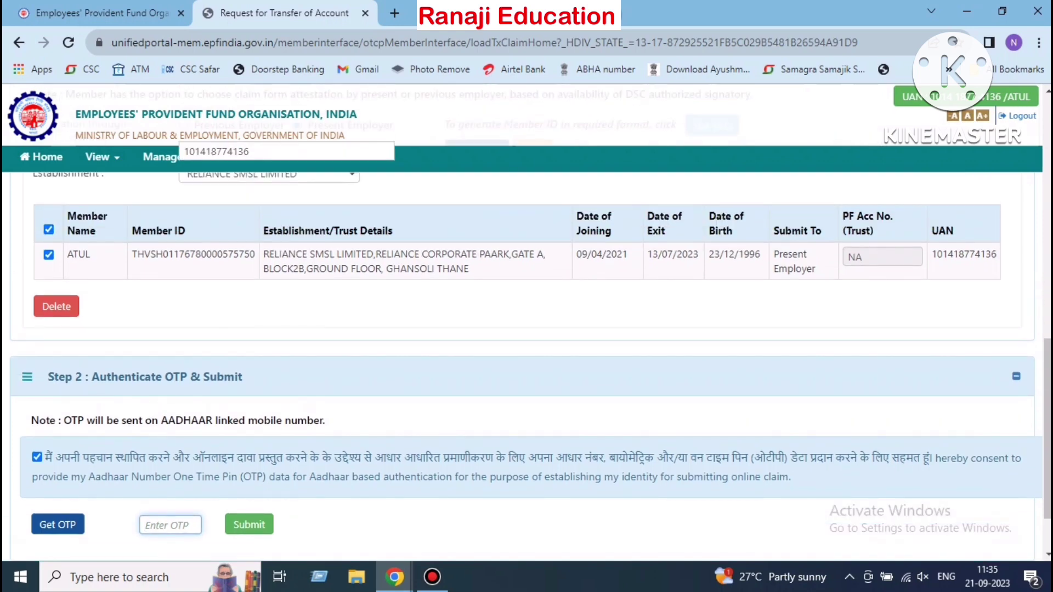
pyautogui.scroll(-1, 527, 318)
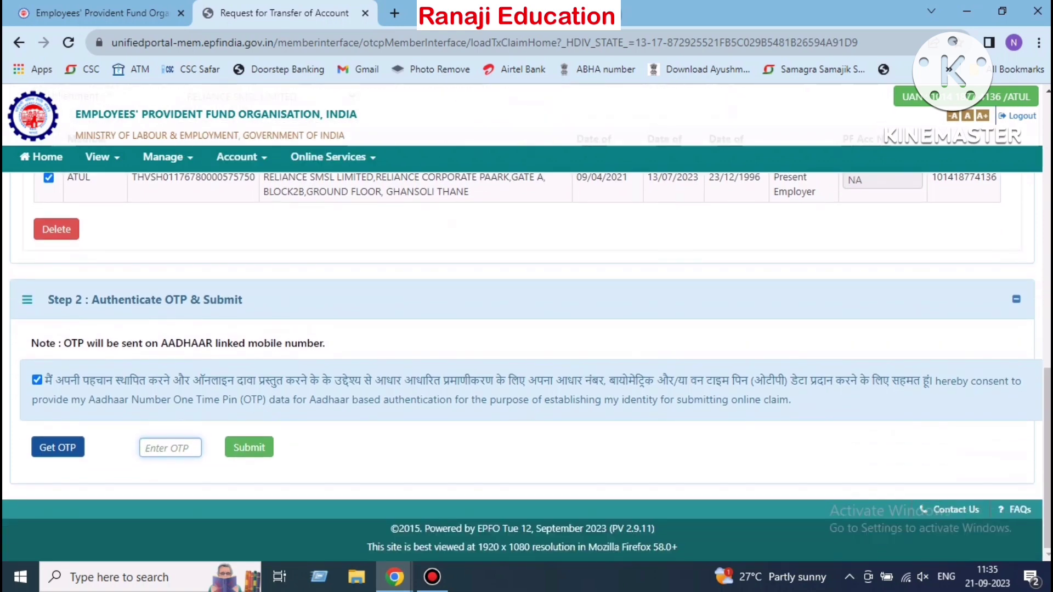
# Step: Enter the received OTP, submit the transfer claim, and open the printable Form 13 PDF
pyautogui.write('••')
pyautogui.press('Tab')
pyautogui.press('Return')
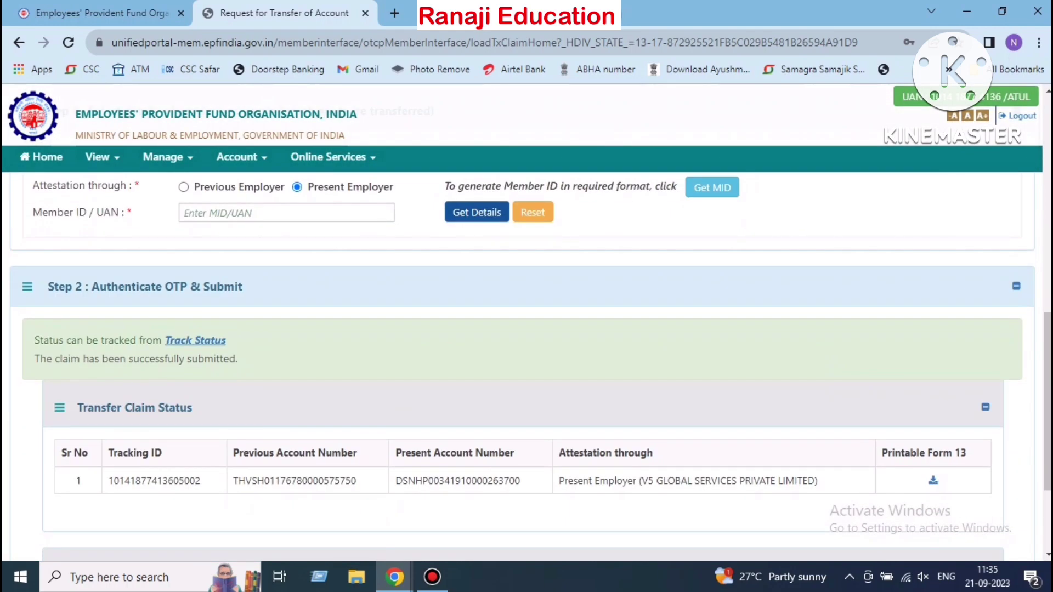
pyautogui.moveTo(108, 480); pyautogui.dragTo(817, 481)
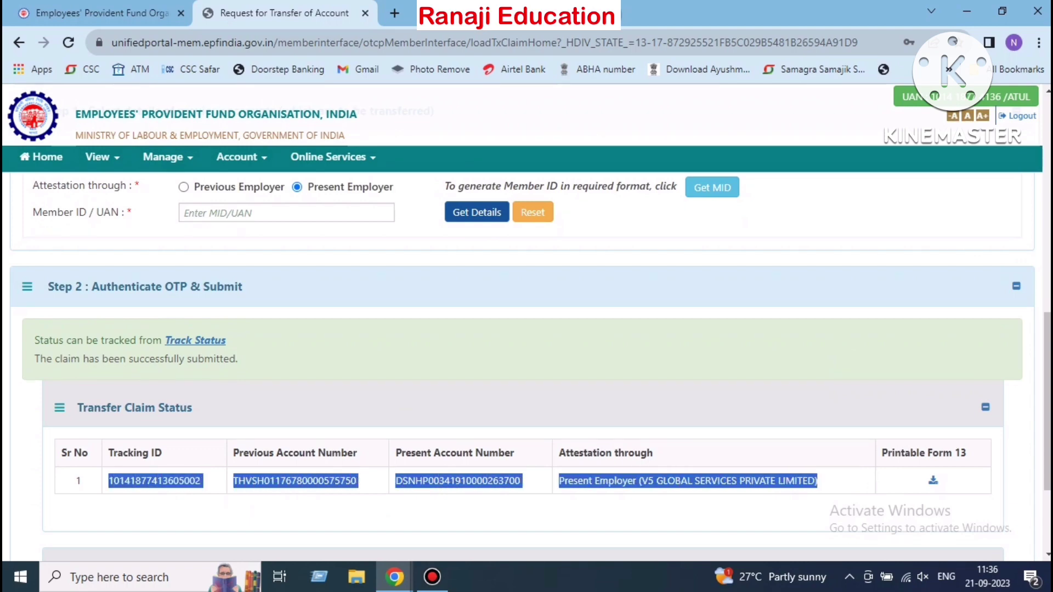
pyautogui.click(933, 481)
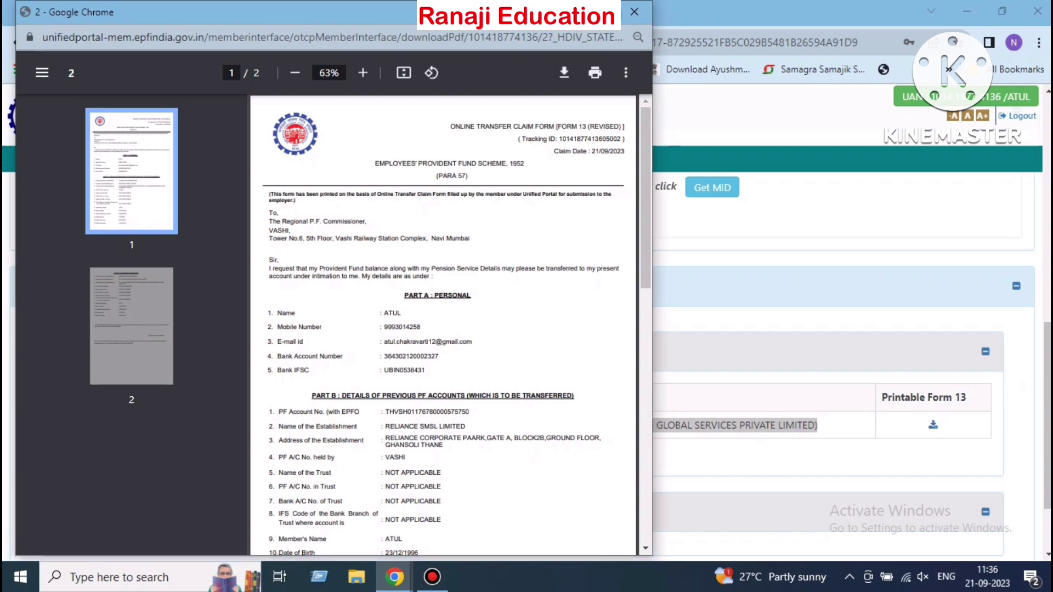
# Step: In Chrome's print settings for Form 13, set Pages to All and Scale to 100
pyautogui.click(596, 72)
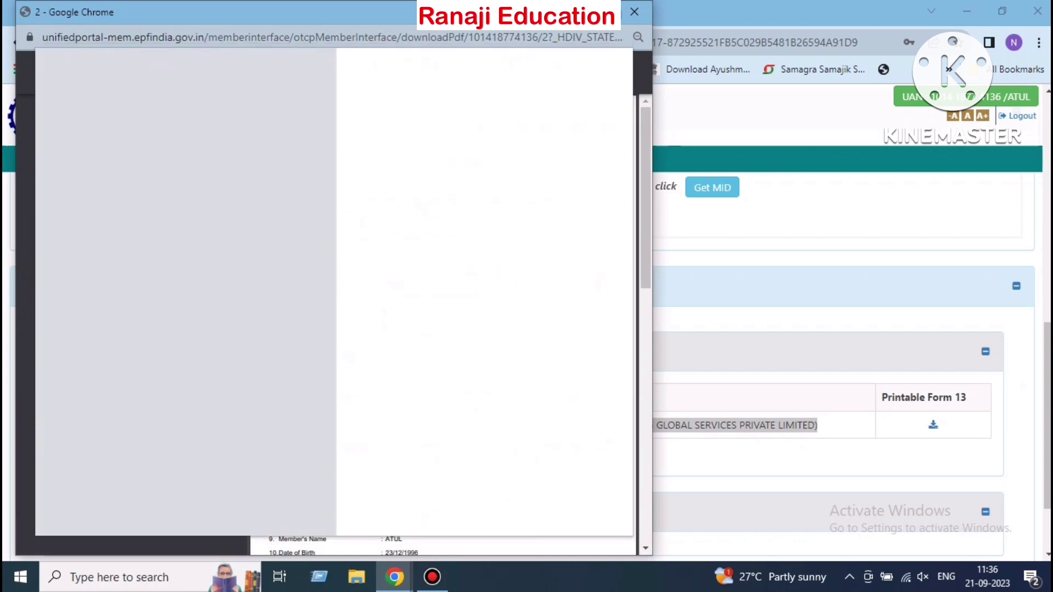
pyautogui.click(540, 158)
pyautogui.click(507, 192)
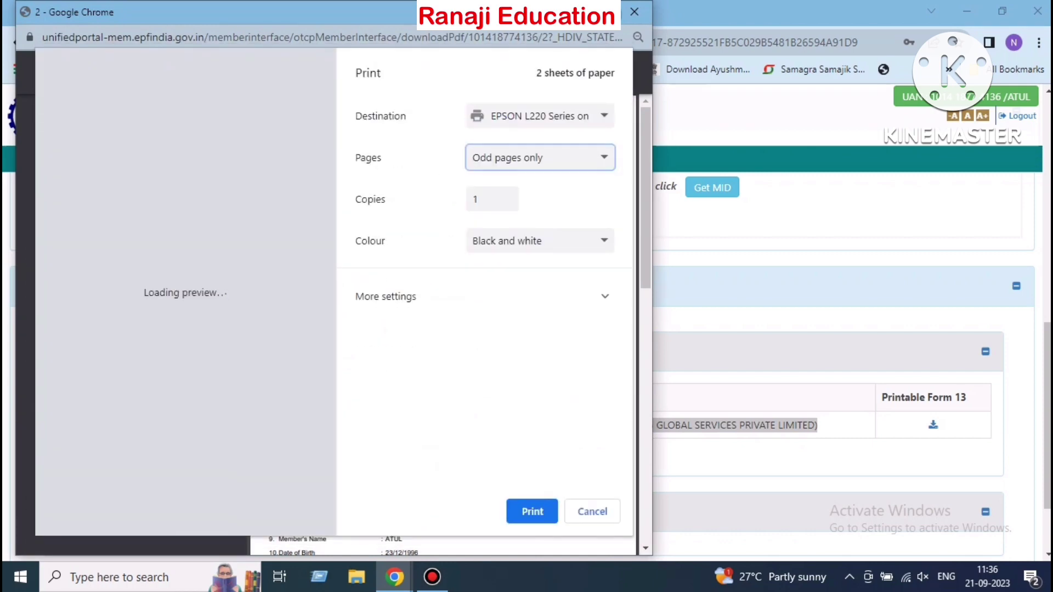
pyautogui.click(386, 296)
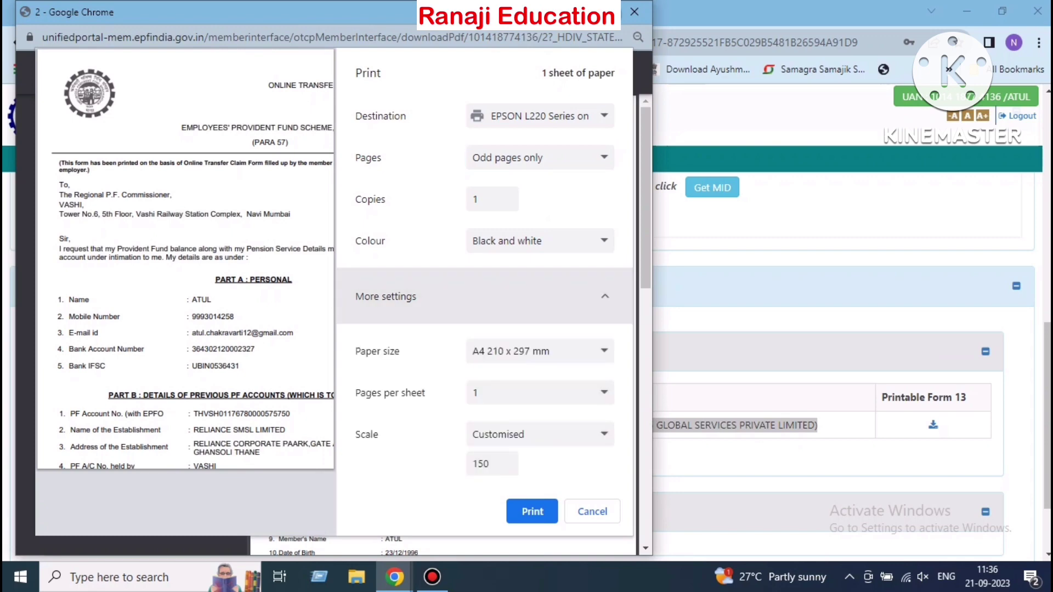
pyautogui.click(533, 157)
pyautogui.click(483, 176)
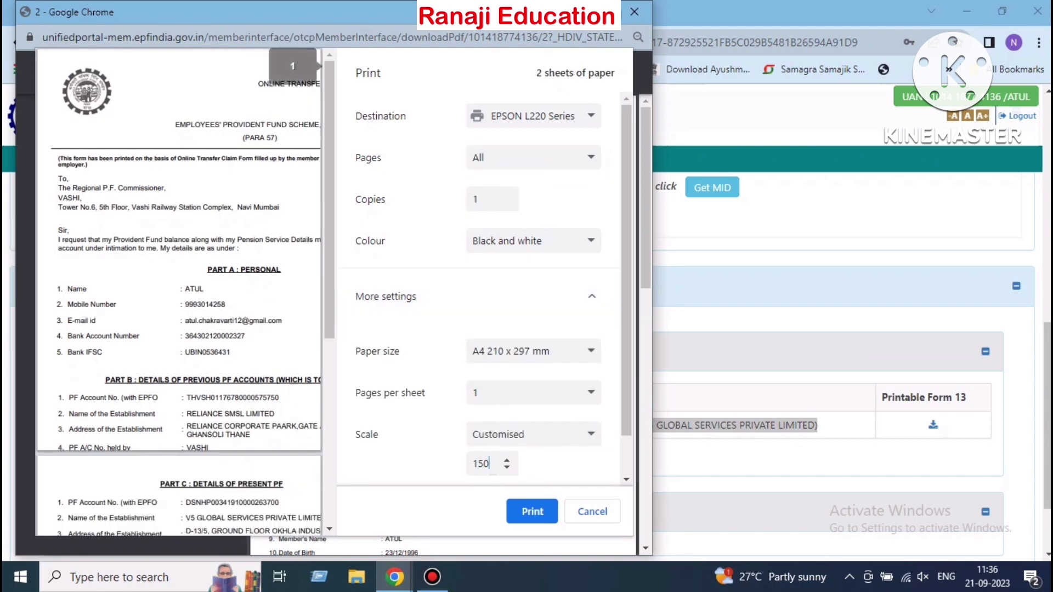
pyautogui.scroll(-1, 482, 291)
pyautogui.doubleClick(481, 418)
pyautogui.write('100')
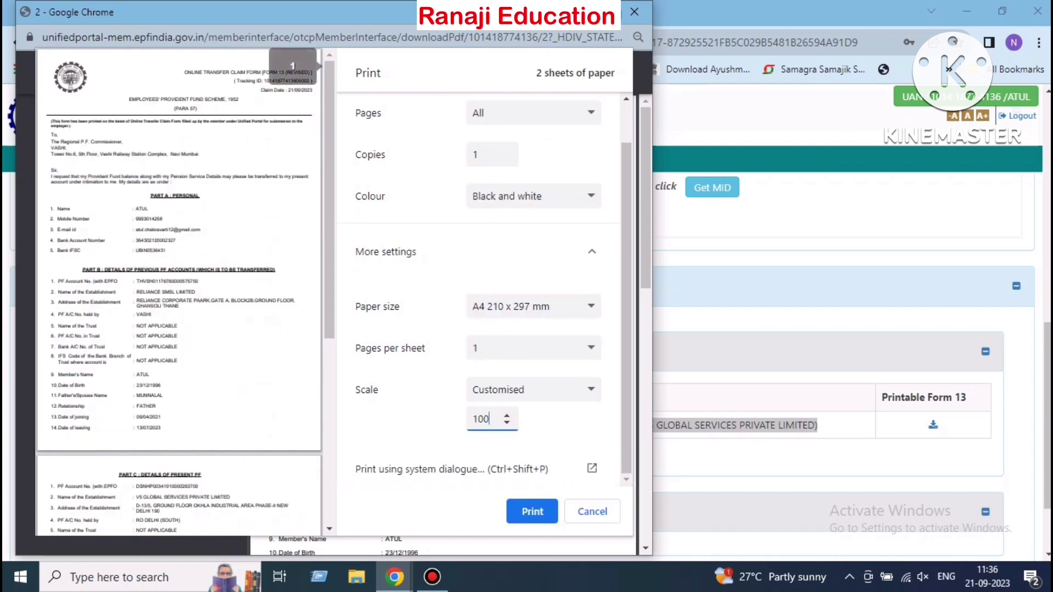
pyautogui.scroll(-5, 179, 290)
# Step: Print through the system dialog with Grayscale and High print quality
pyautogui.click(592, 469)
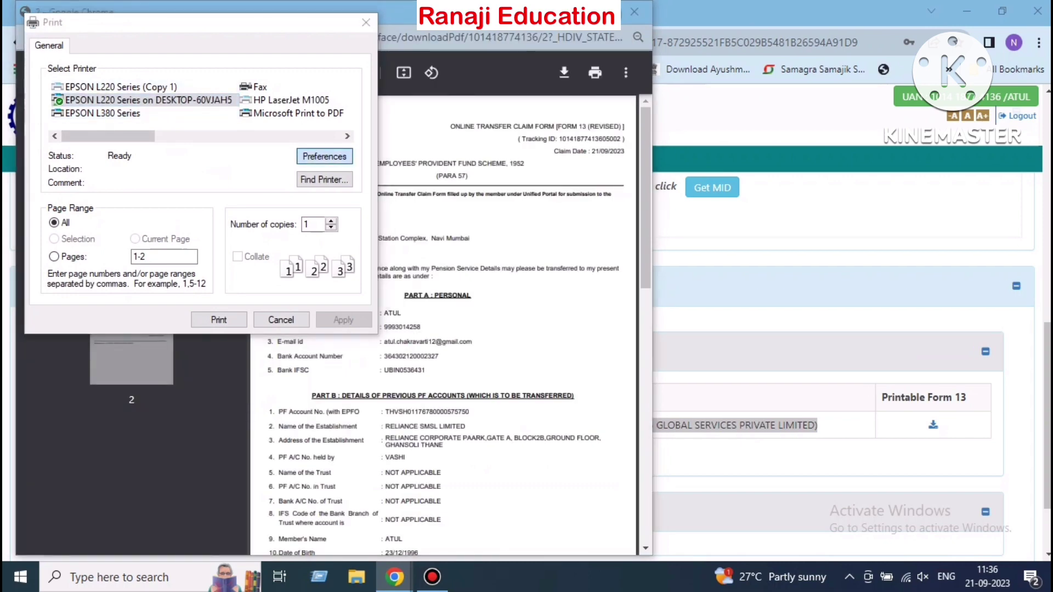
pyautogui.click(324, 156)
pyautogui.click(375, 251)
pyautogui.click(388, 233)
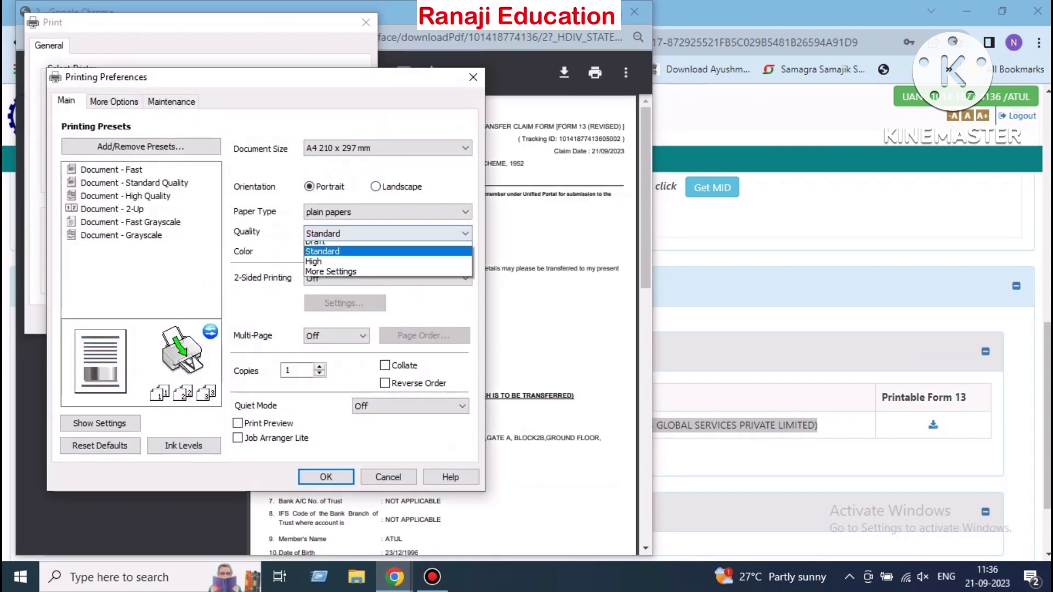
pyautogui.click(329, 258)
pyautogui.click(326, 477)
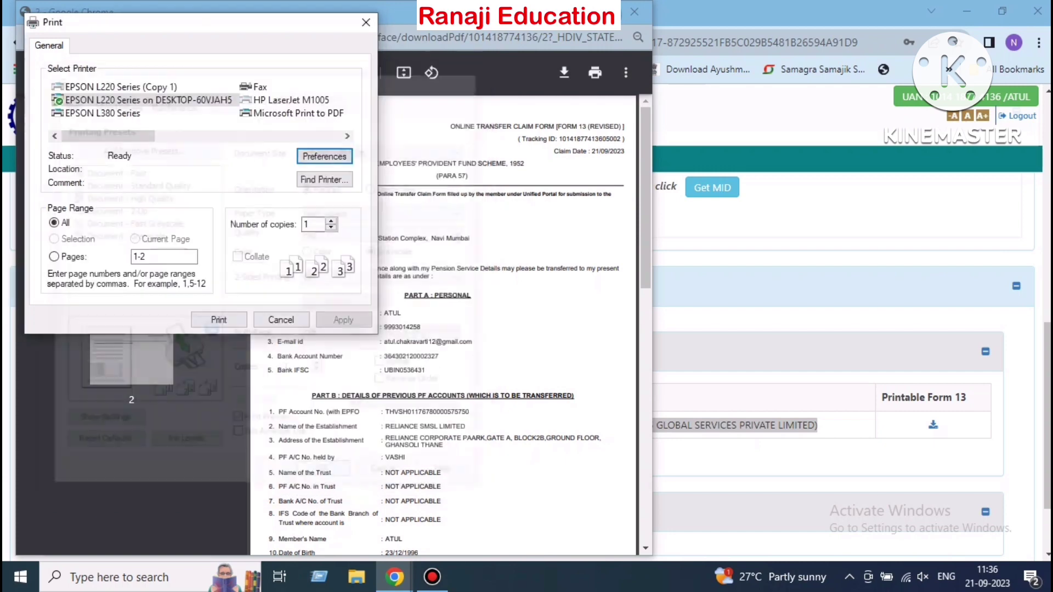
pyautogui.click(217, 318)
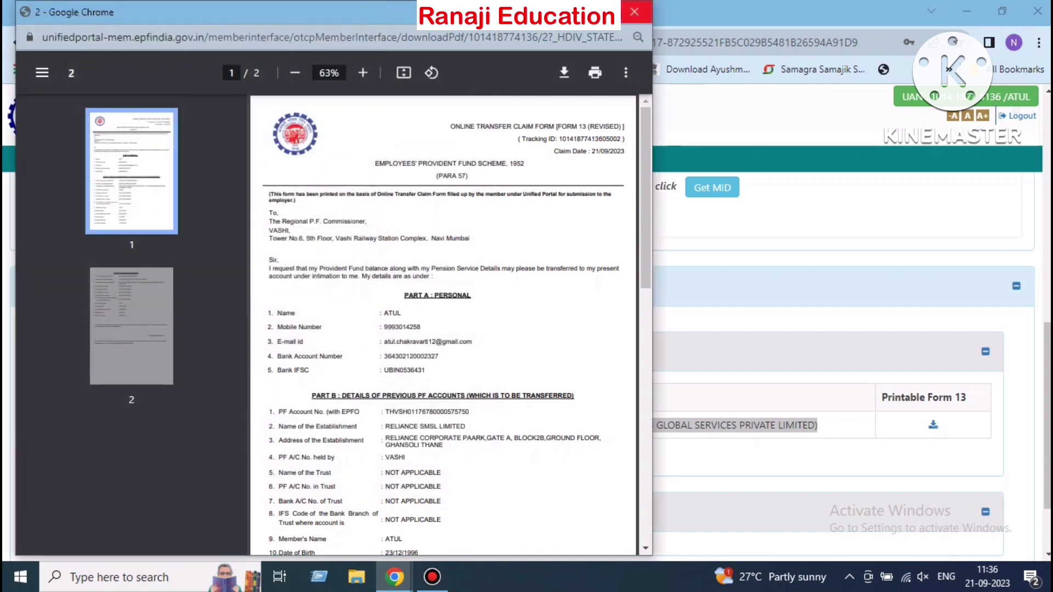
# Step: Close the Form 13 window and confirm printing in the print preview
pyautogui.click(634, 11)
pyautogui.scroll(-2, 527, 330)
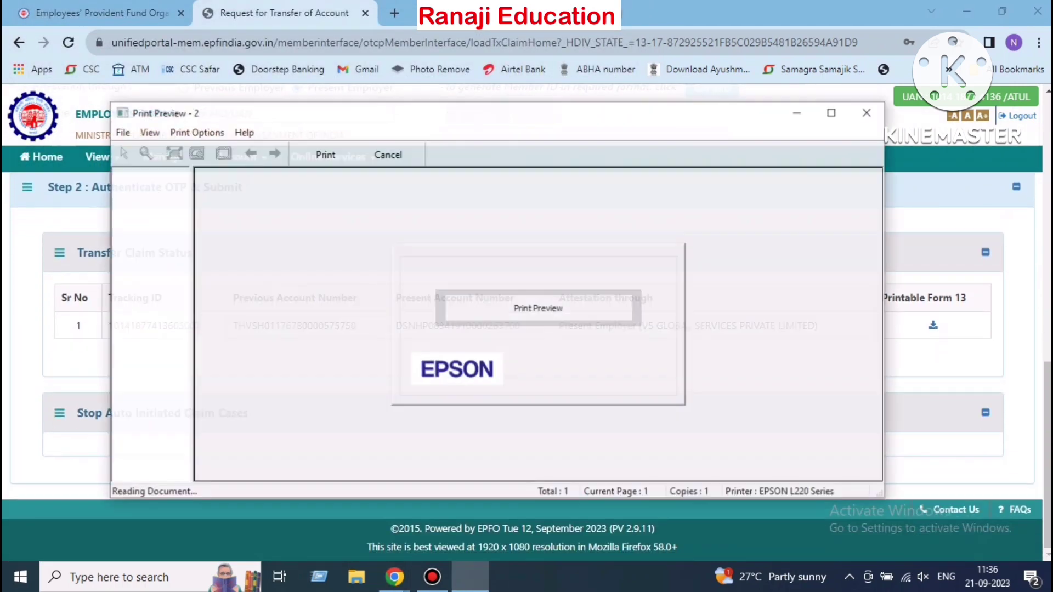
pyautogui.click(326, 153)
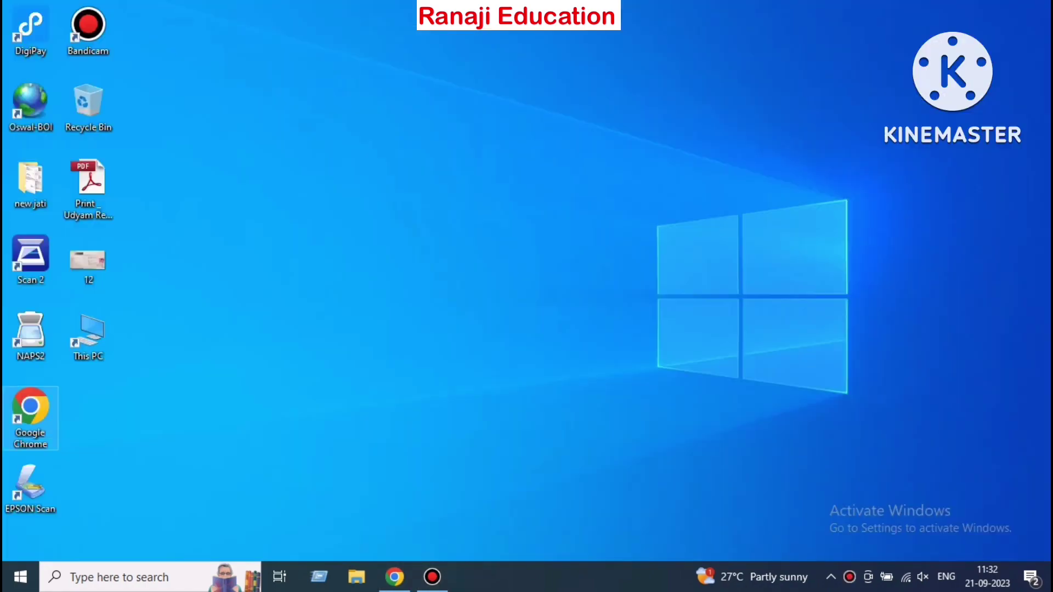
# Step: Launch Chrome, search 'epfo login', and open the EPFO online claims member portal
pyautogui.doubleClick(30, 411)
pyautogui.press('super+Up')
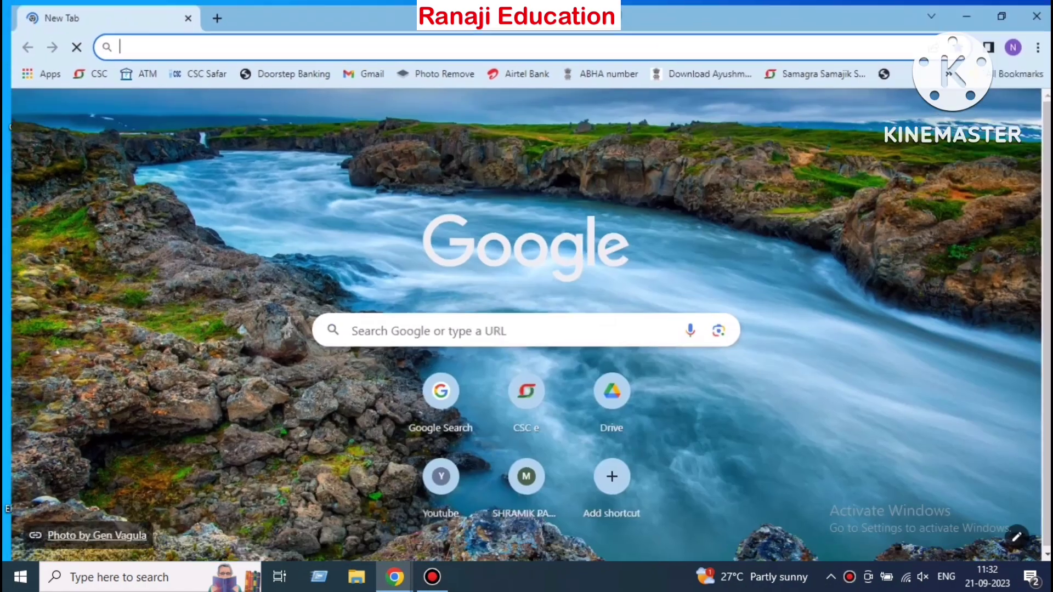
pyautogui.write('e')
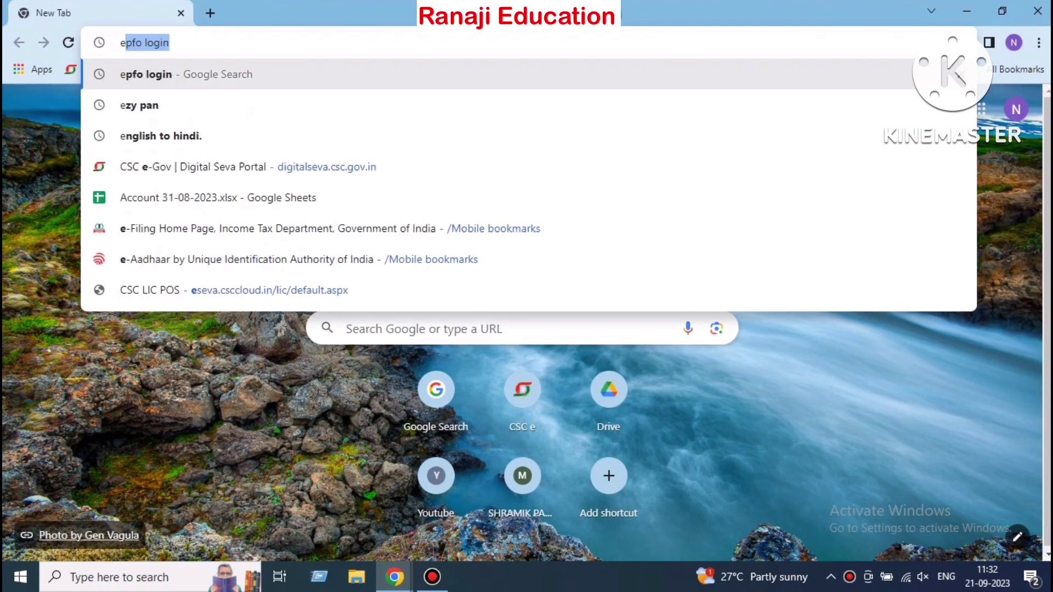
pyautogui.write('pf')
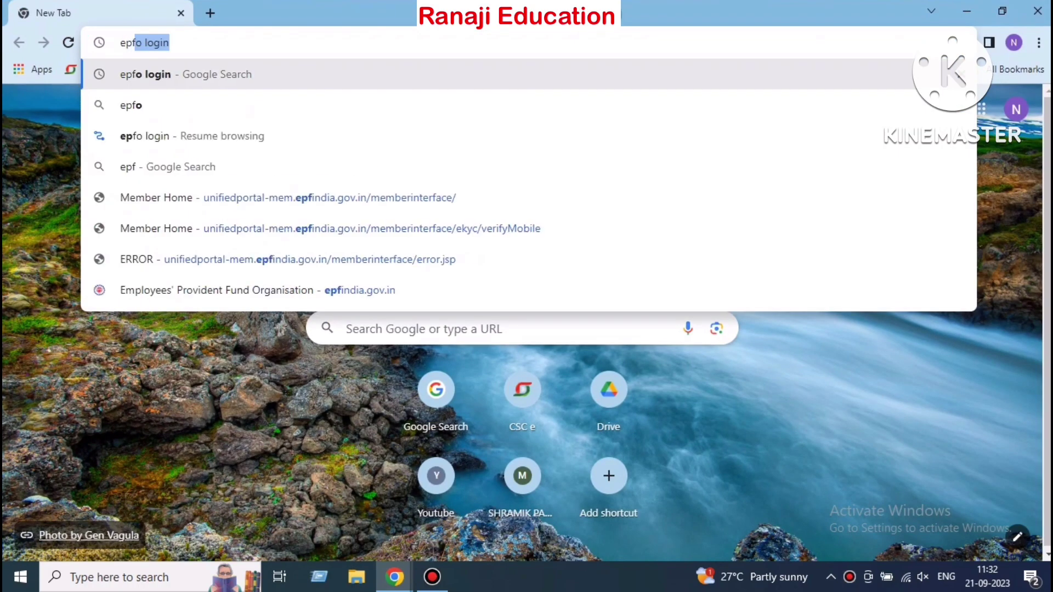
pyautogui.press('Return')
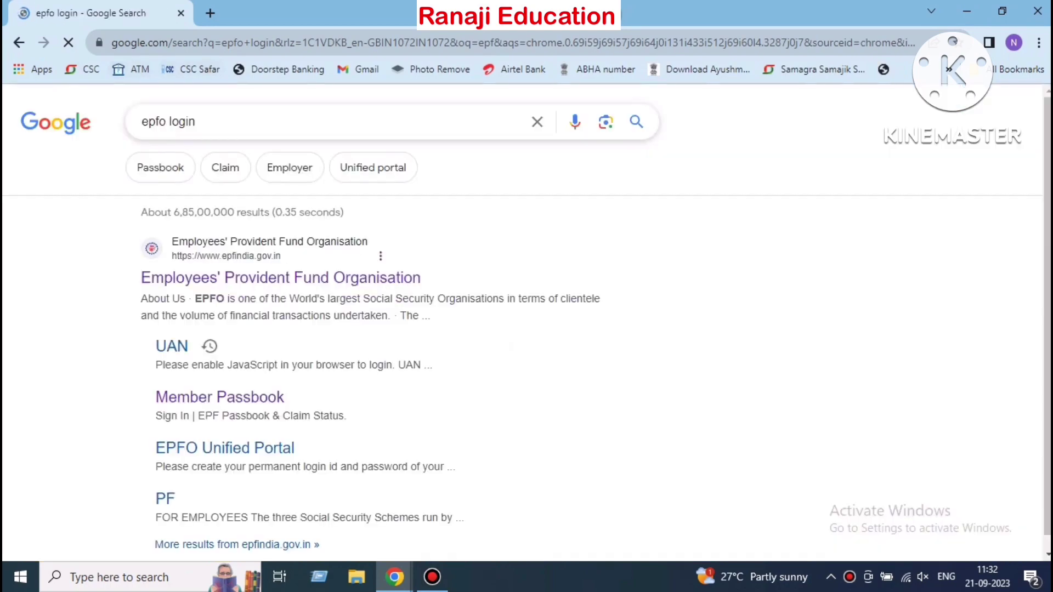
pyautogui.moveTo(142, 278); pyautogui.dragTo(421, 278)
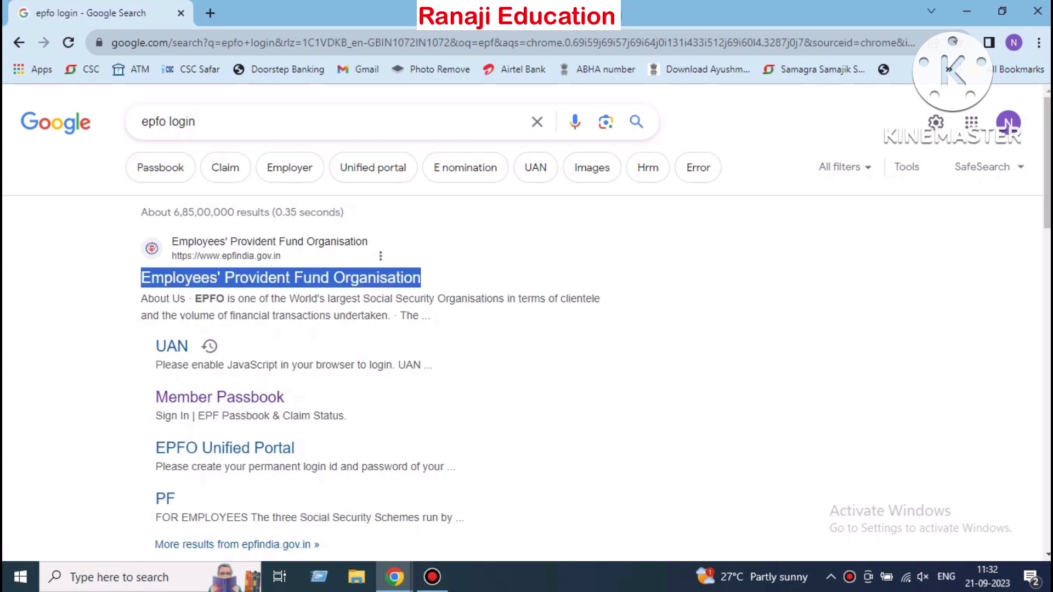
pyautogui.click(417, 277)
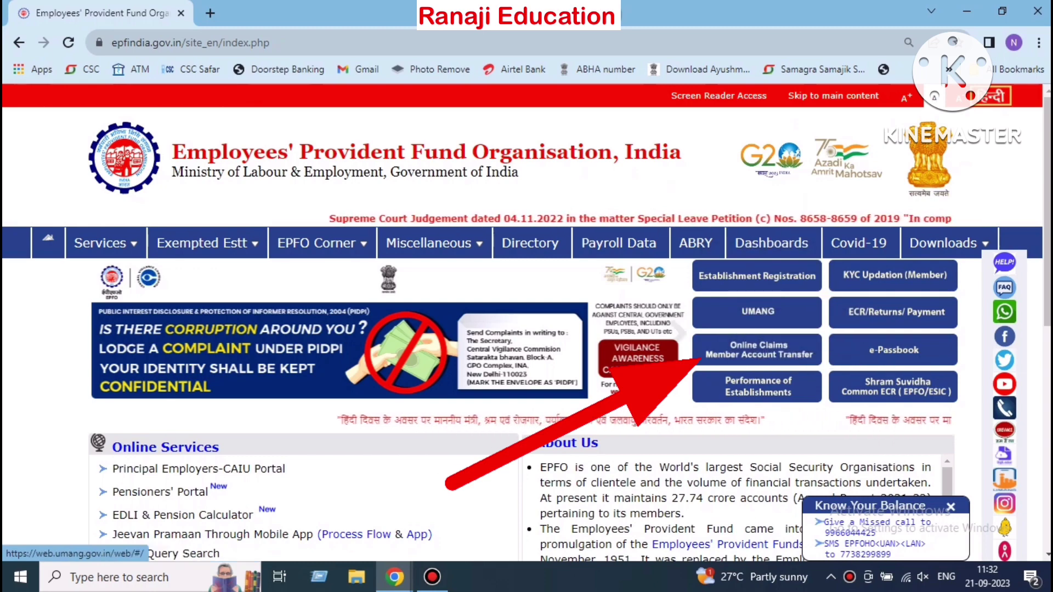
pyautogui.click(759, 349)
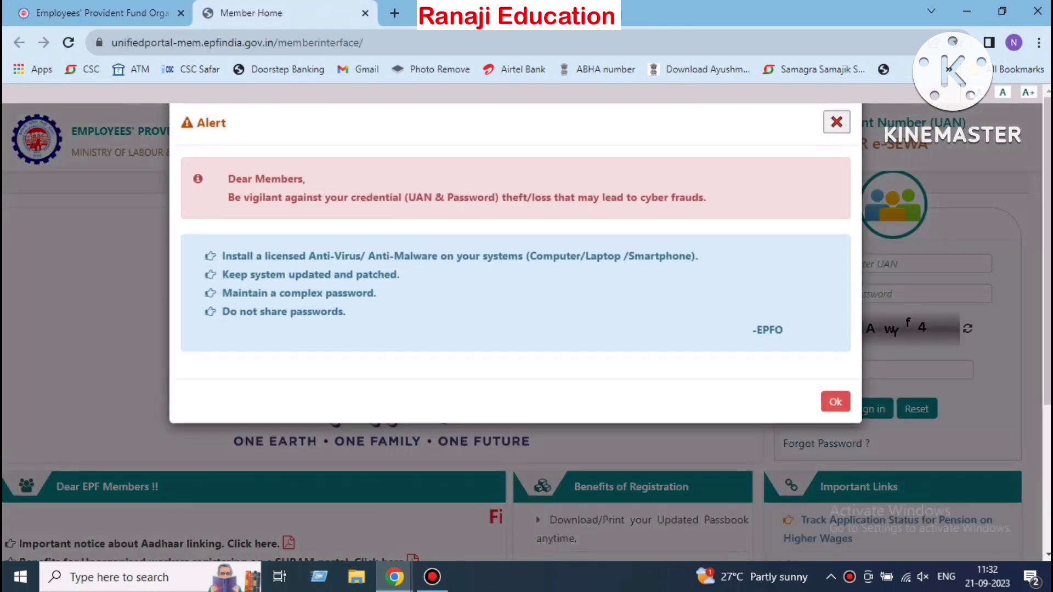
# Step: Dismiss the alert and enter the UAN and password in the login box
pyautogui.click(837, 131)
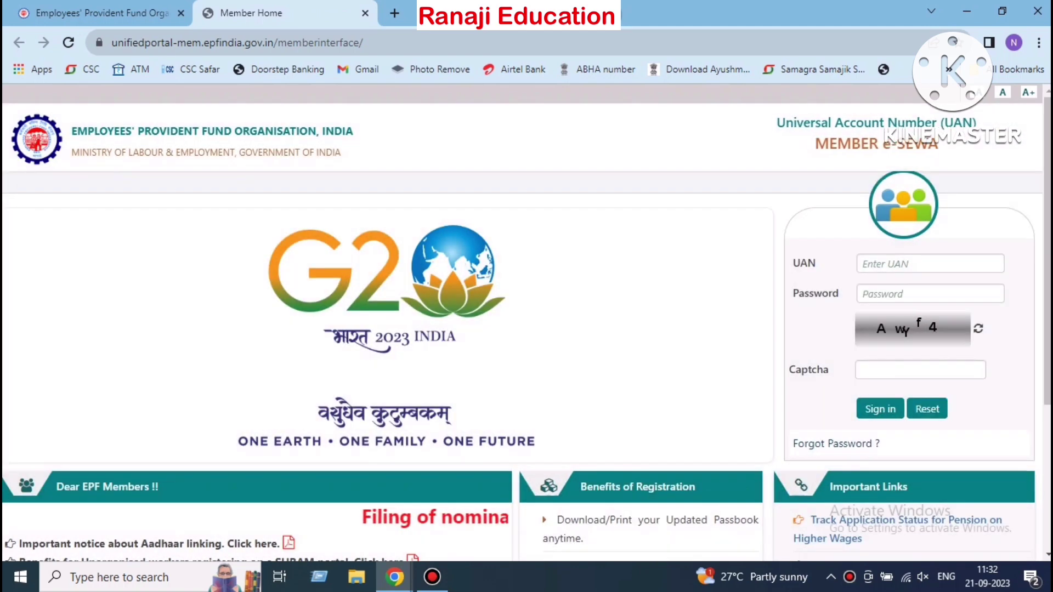
pyautogui.click(929, 263)
pyautogui.write('1014')
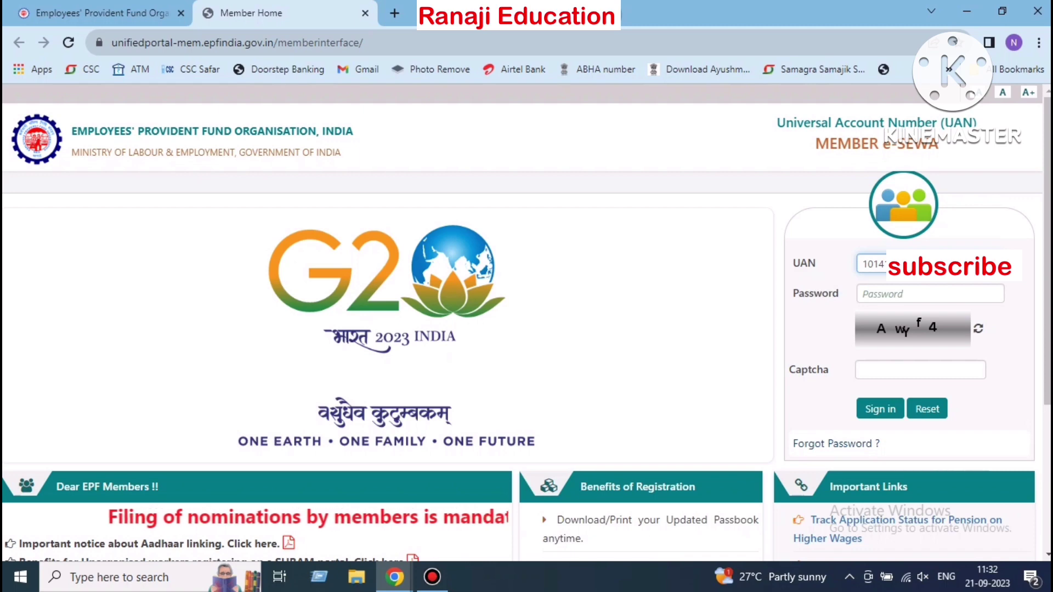
pyautogui.click(930, 294)
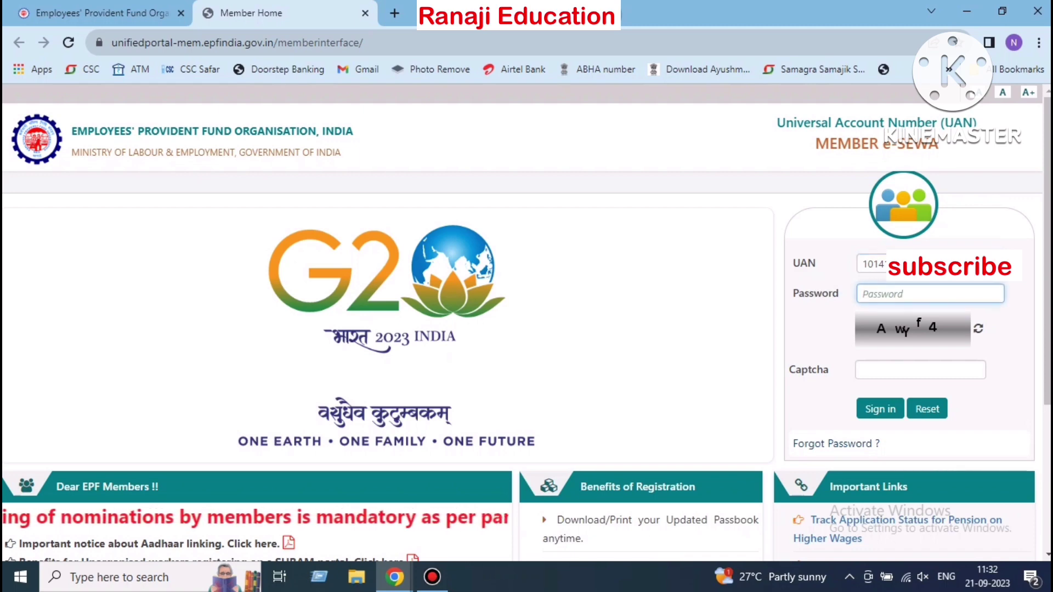
pyautogui.write('a')
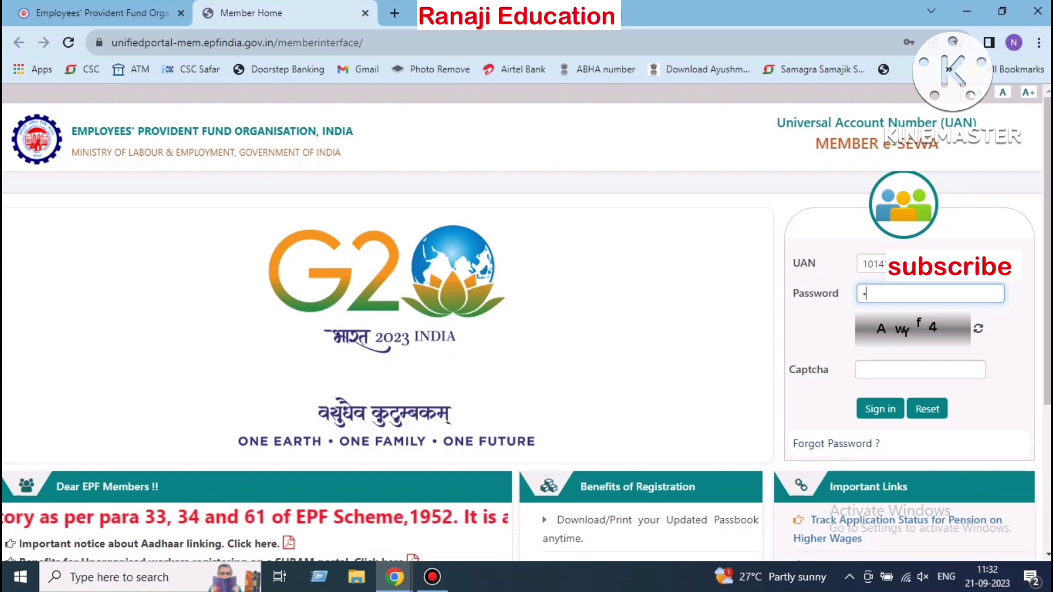
pyautogui.write('••')
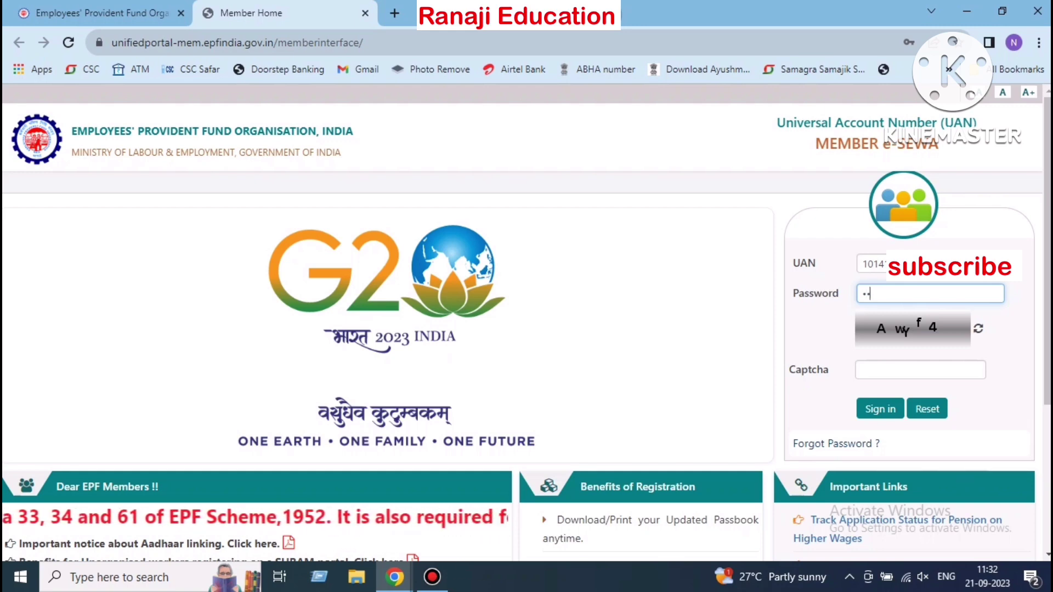
pyautogui.write('•')
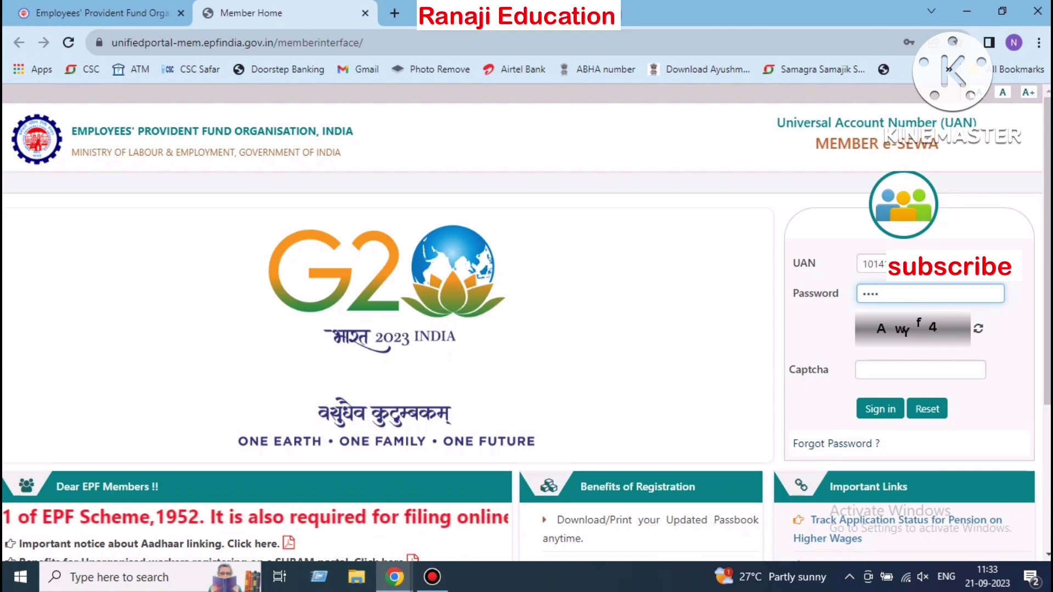
pyautogui.write('••')
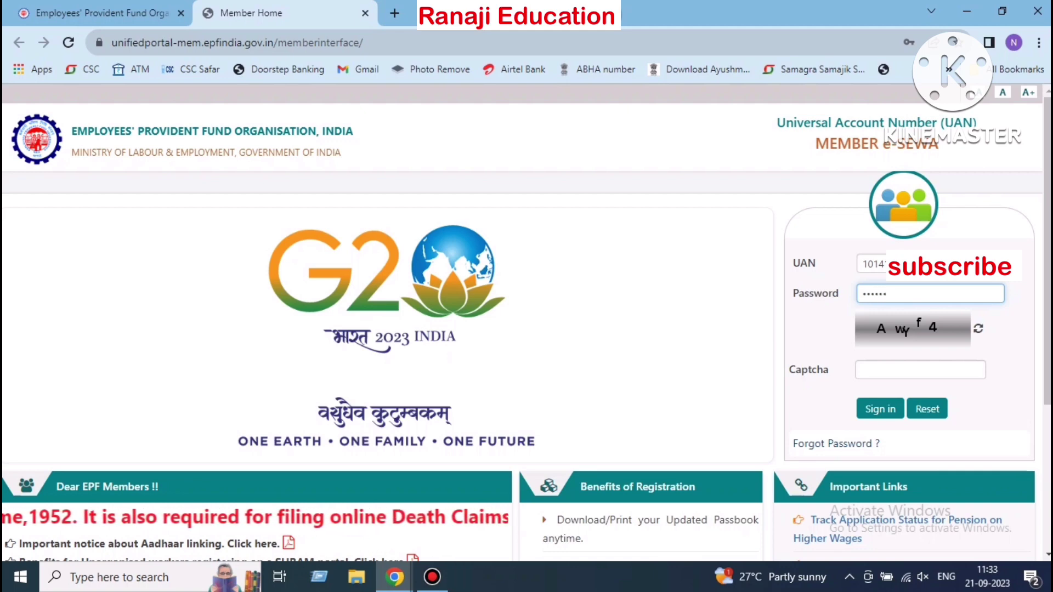
pyautogui.write('••••')
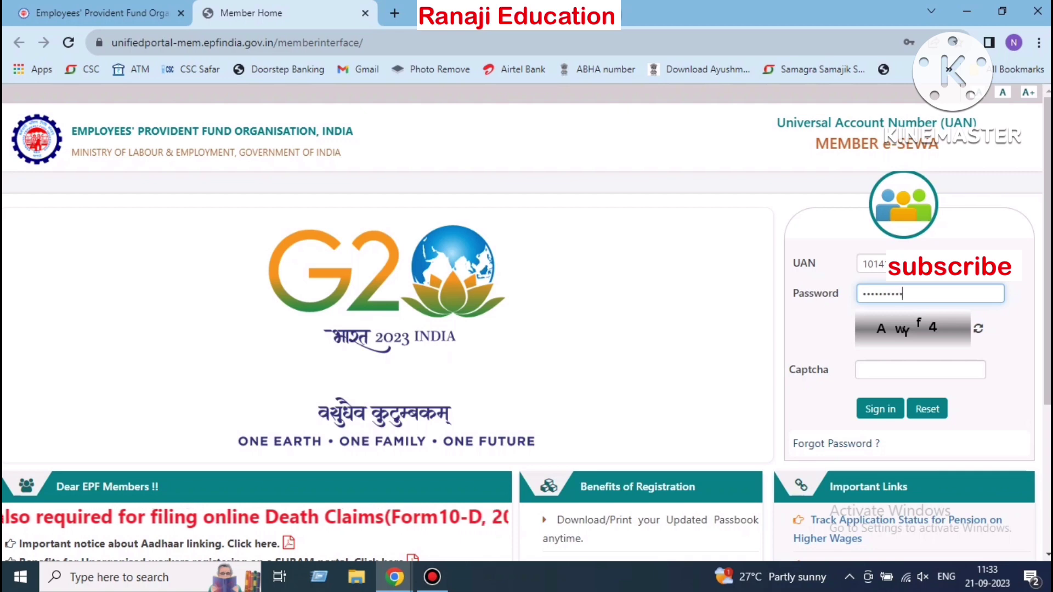
pyautogui.write('•••')
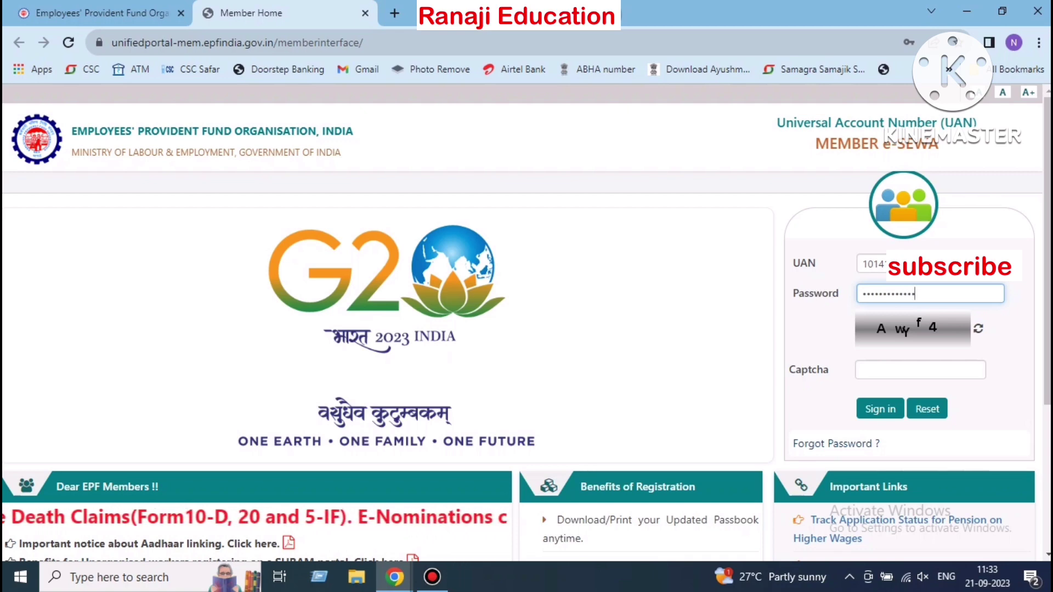
# Step: Fill in the captcha, sign in, and dismiss the Invalid Username or Password error
pyautogui.click(921, 370)
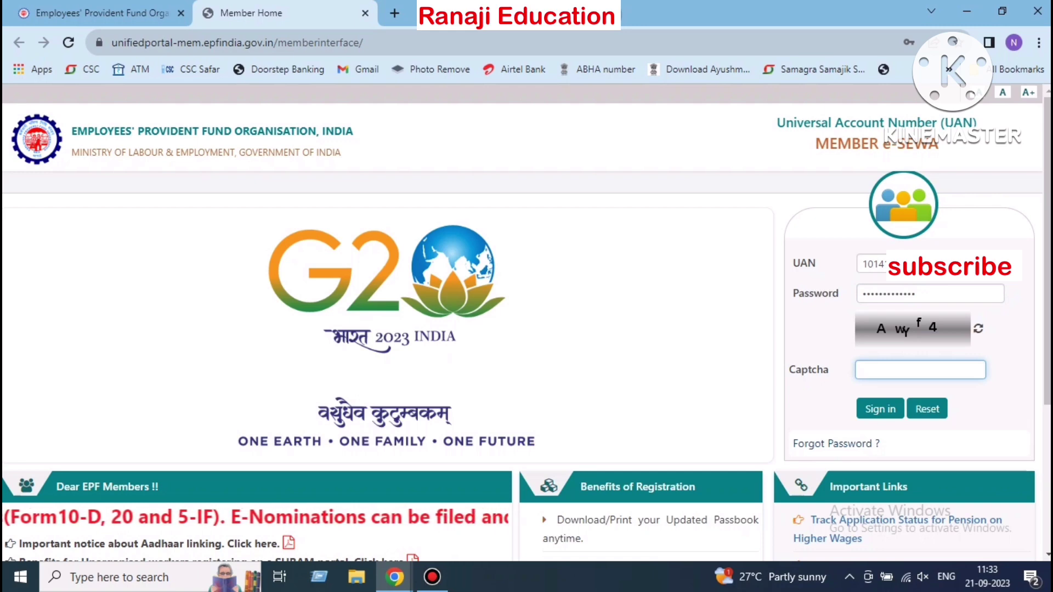
pyautogui.write('Aw')
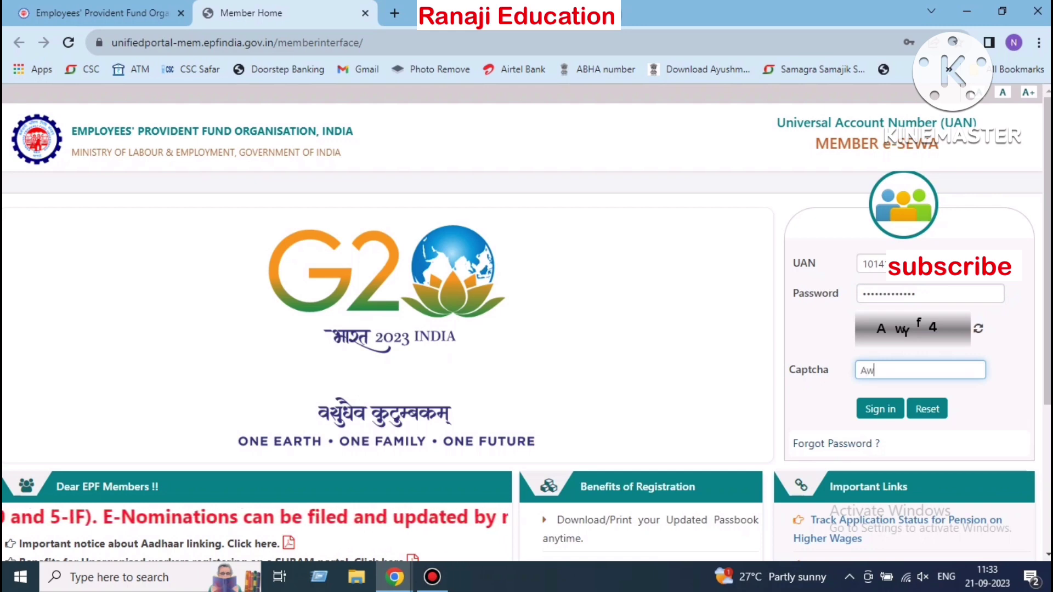
pyautogui.write('Yf4')
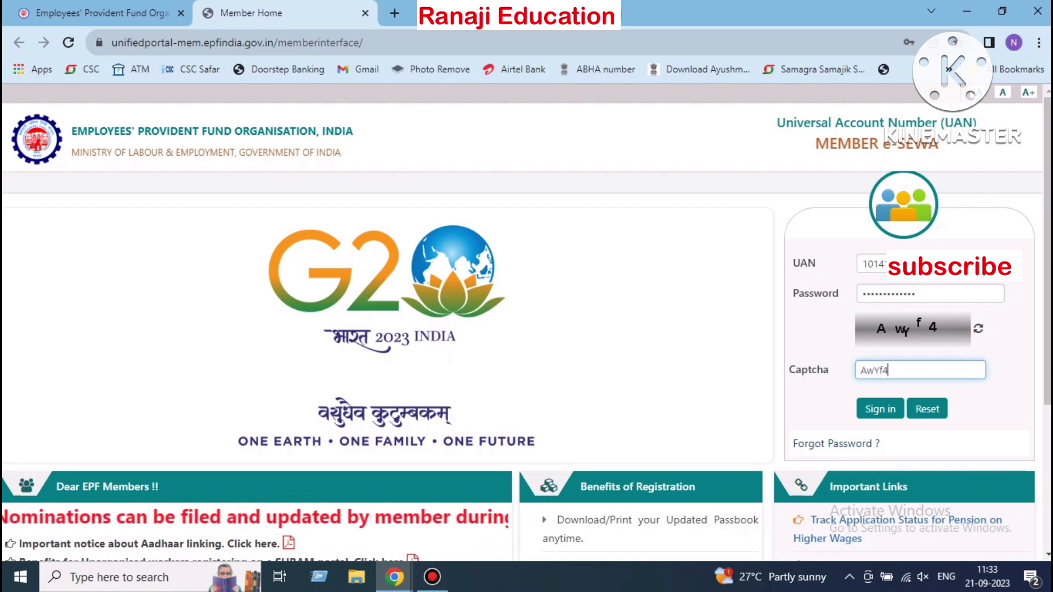
pyautogui.click(881, 408)
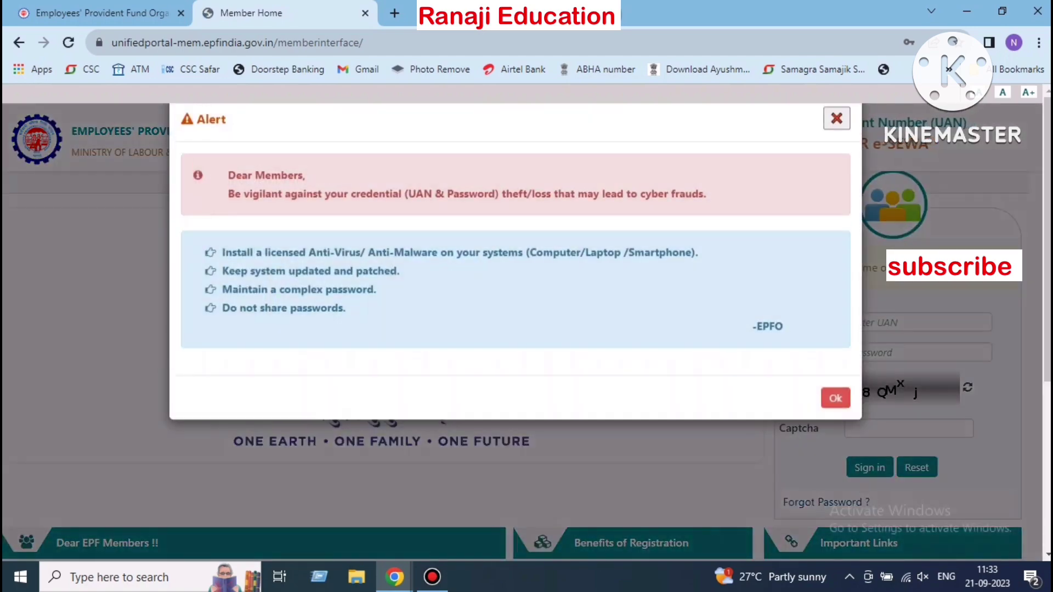
pyautogui.click(835, 398)
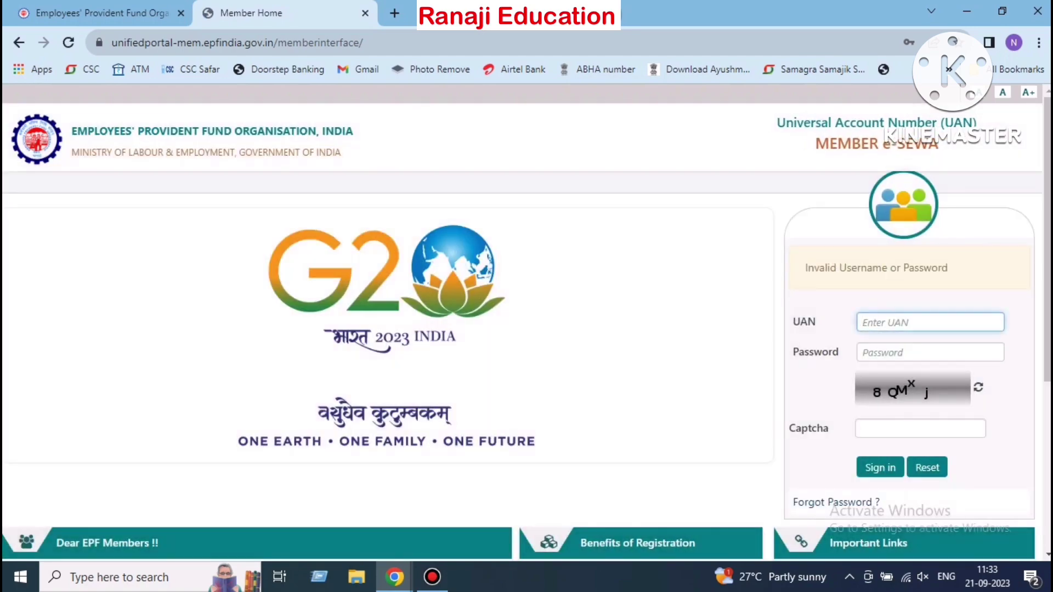
# Step: Re-enter the UAN, password and the new captcha, then submit the login again
pyautogui.write('1014')
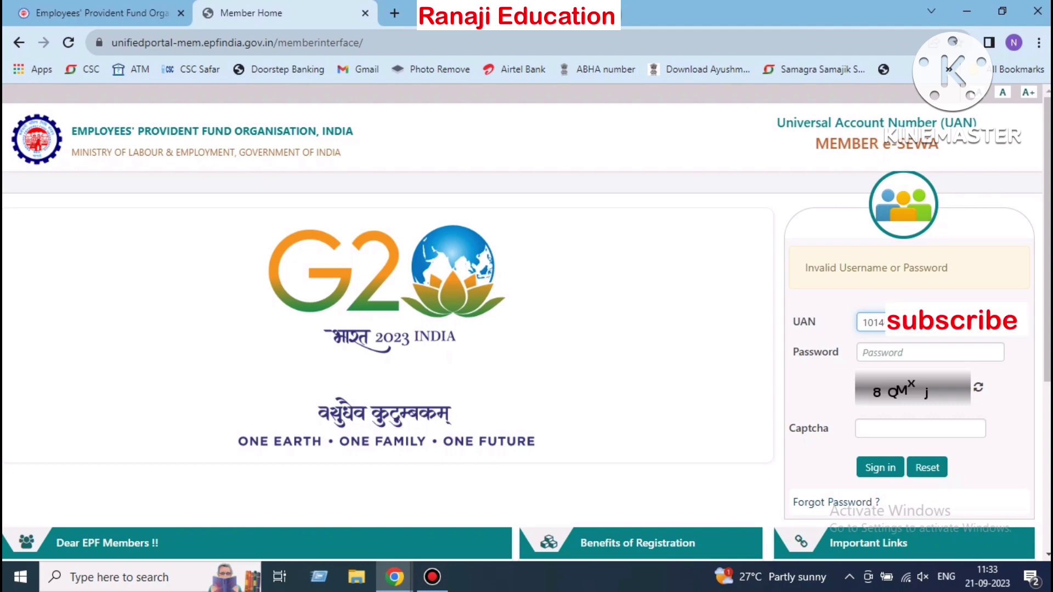
pyautogui.write('•')
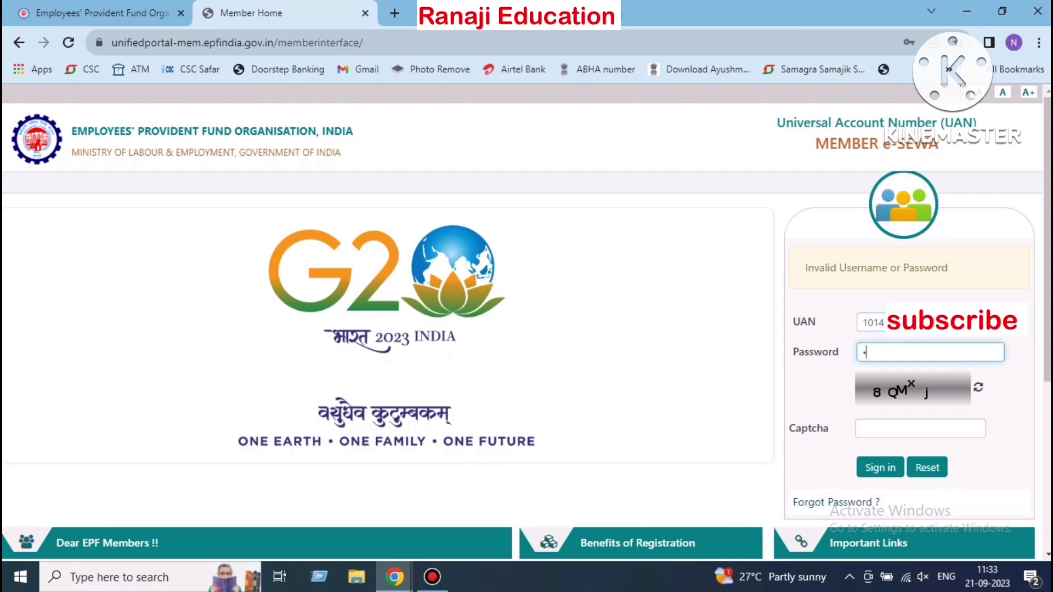
pyautogui.write('•••••••••••••')
pyautogui.click(920, 429)
pyautogui.write('8Q')
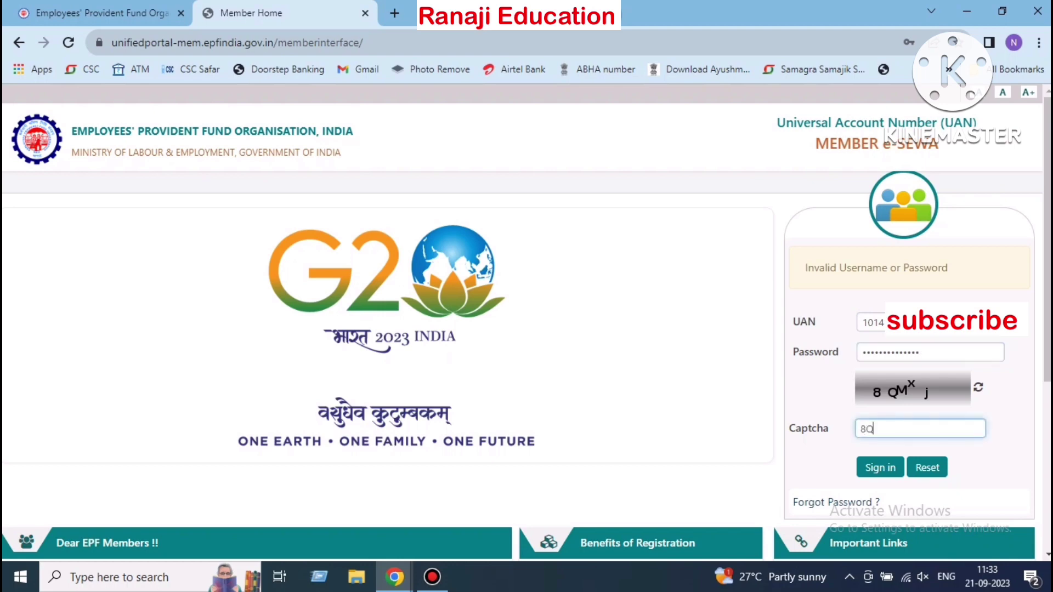
pyautogui.write('Mxj')
pyautogui.press('Return')
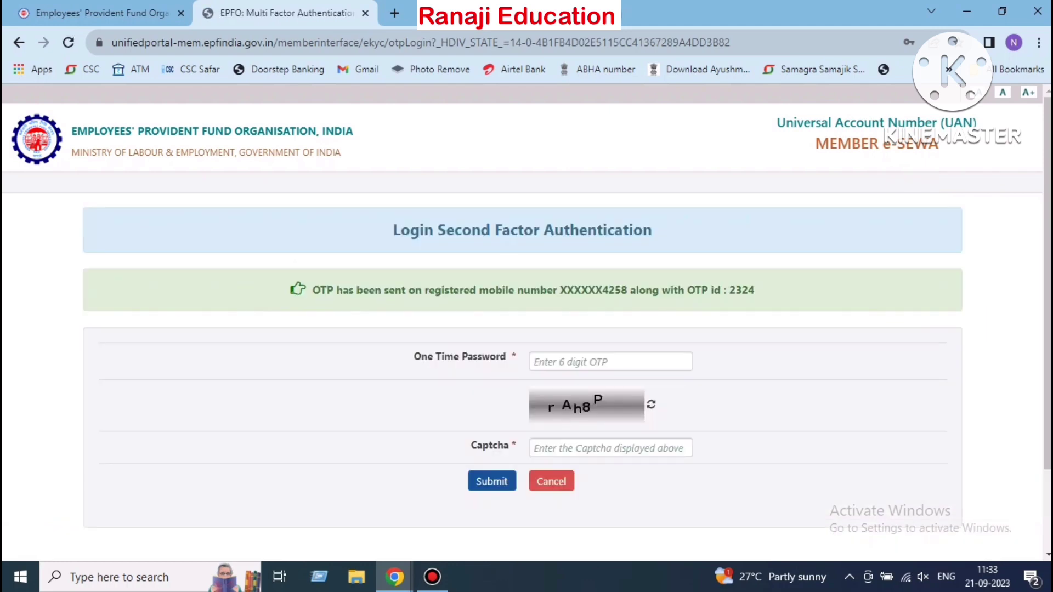
# Step: Enter the 6-digit OTP and a corrected captcha, then submit to reach Member Home
pyautogui.click(611, 361)
pyautogui.click(611, 449)
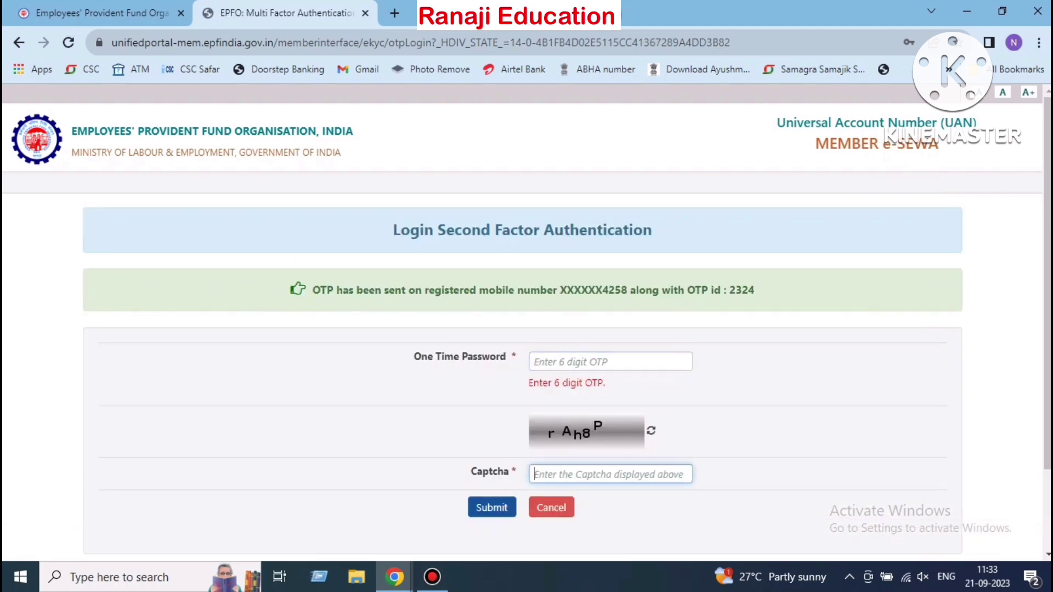
pyautogui.write('r')
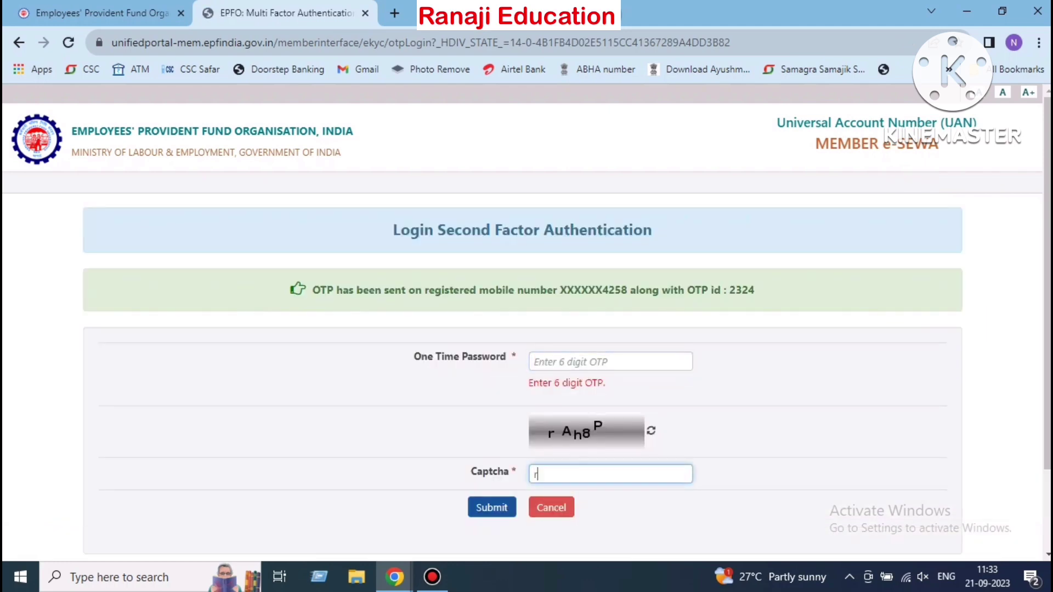
pyautogui.write('A')
pyautogui.write('h5')
pyautogui.write('8')
pyautogui.click(611, 362)
pyautogui.write('••')
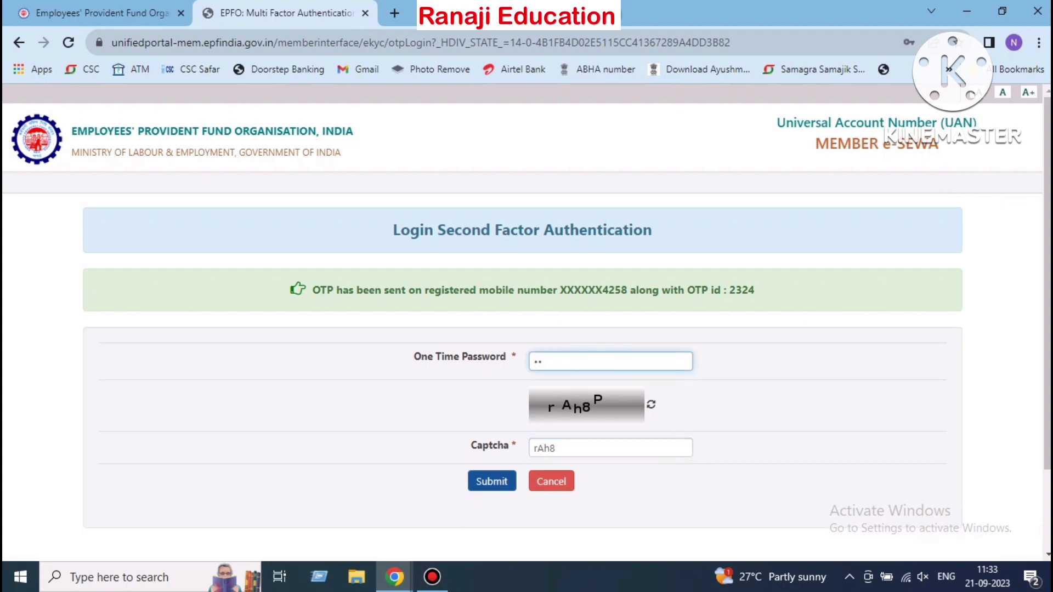
pyautogui.write('••••')
pyautogui.click(556, 448)
pyautogui.write('rAh8P')
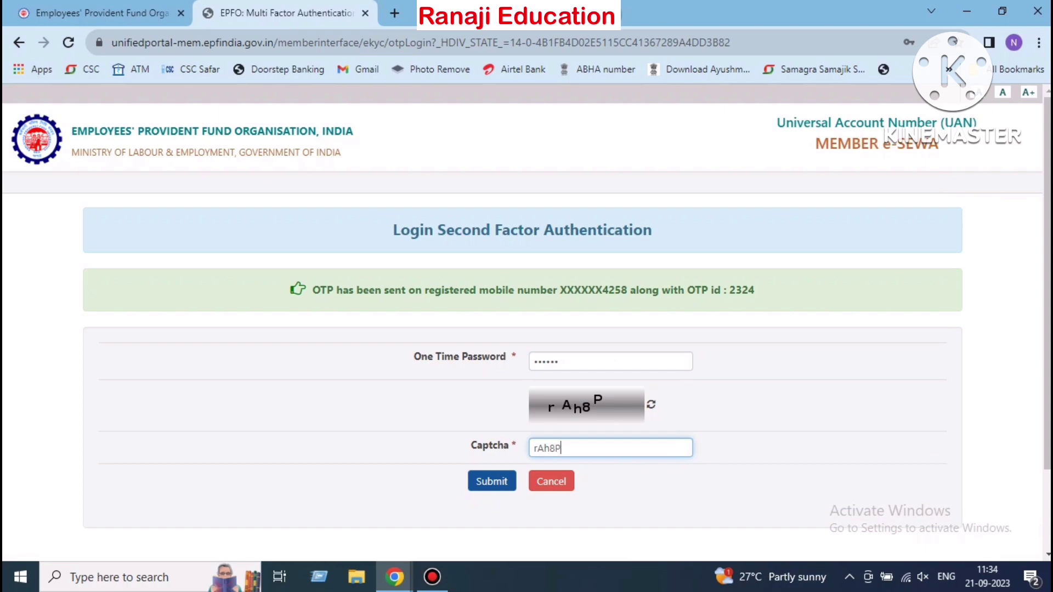
pyautogui.press('Return')
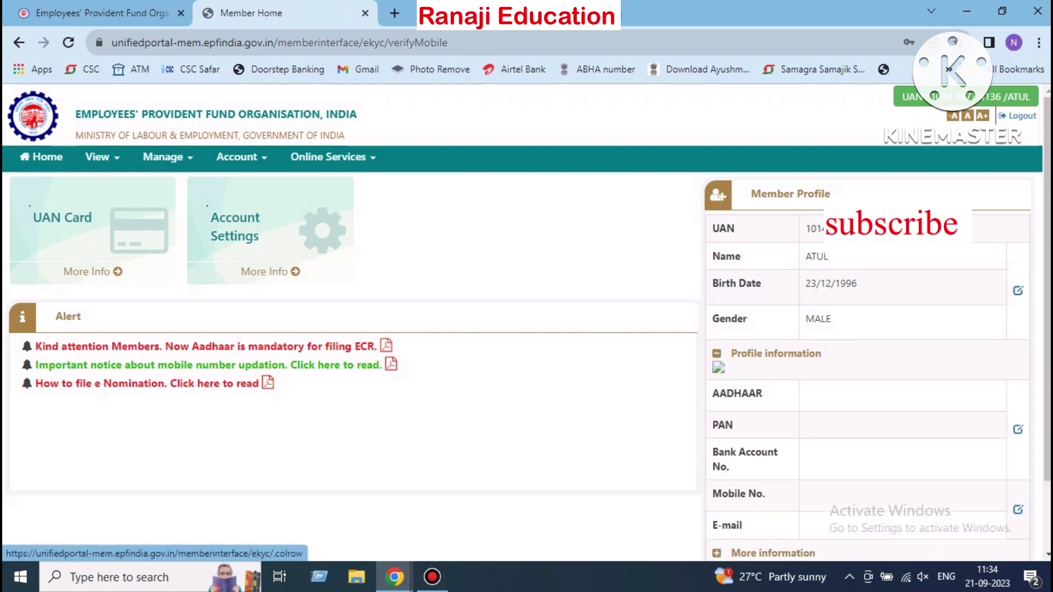
# Step: Open View > Service History to list the three establishments
pyautogui.scroll(-2, 351, 329)
pyautogui.scroll(2, 351, 329)
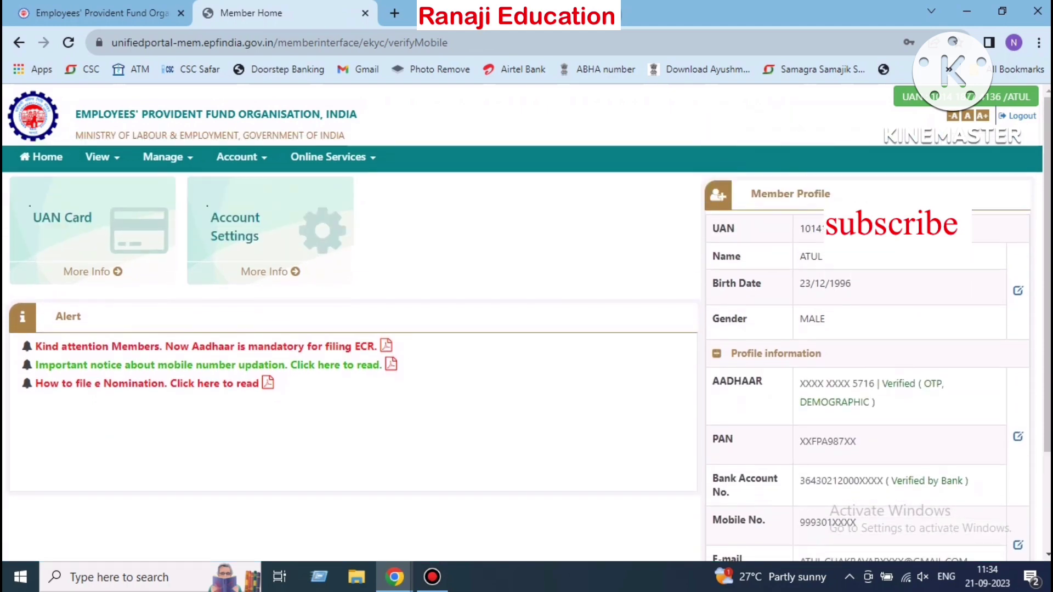
pyautogui.click(102, 157)
pyautogui.click(129, 216)
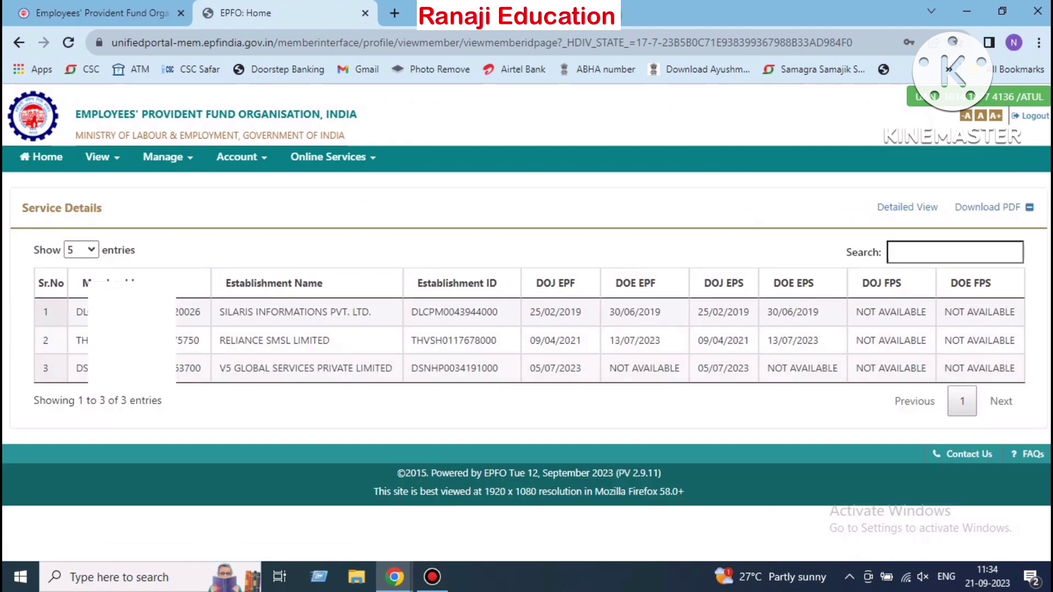
# Step: Choose ONE MEMBER - ONE EPF ACCOUNT (TRANSFER REQUEST) from Online Services
pyautogui.click(333, 157)
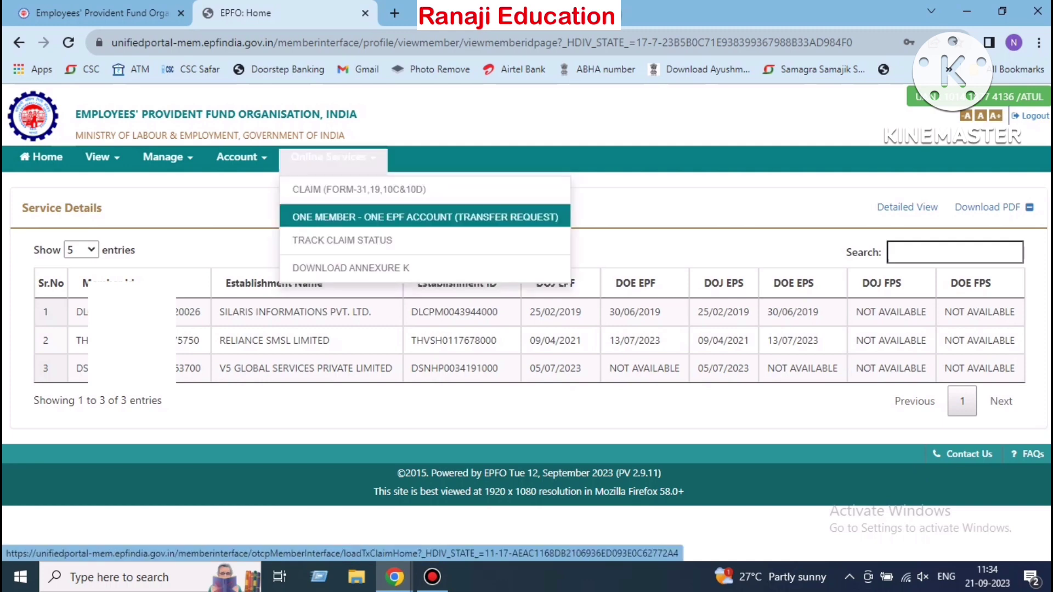
pyautogui.click(425, 218)
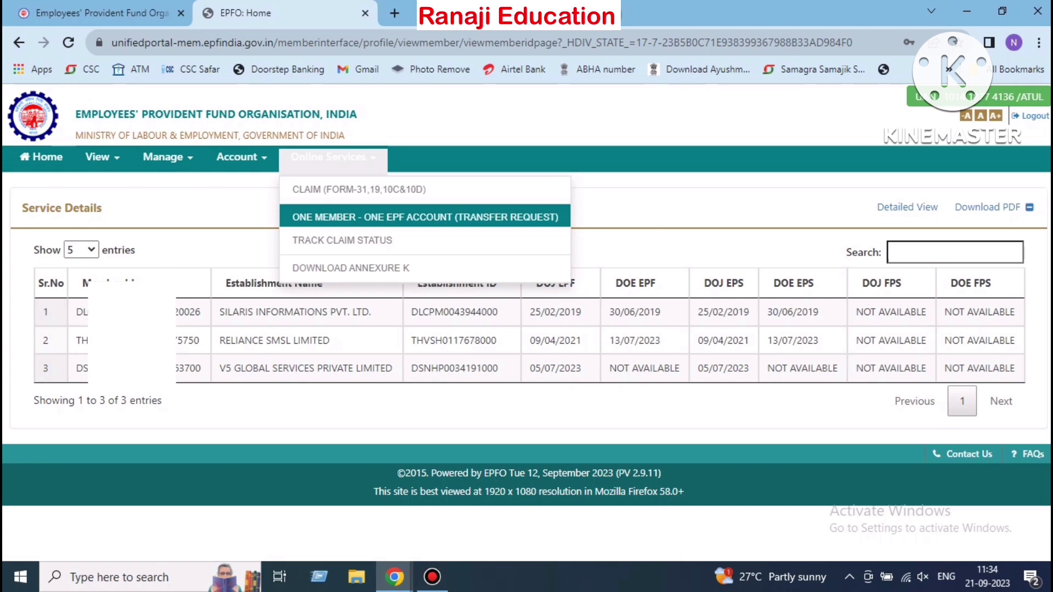
pyautogui.moveTo(165, 208); pyautogui.dragTo(428, 217)
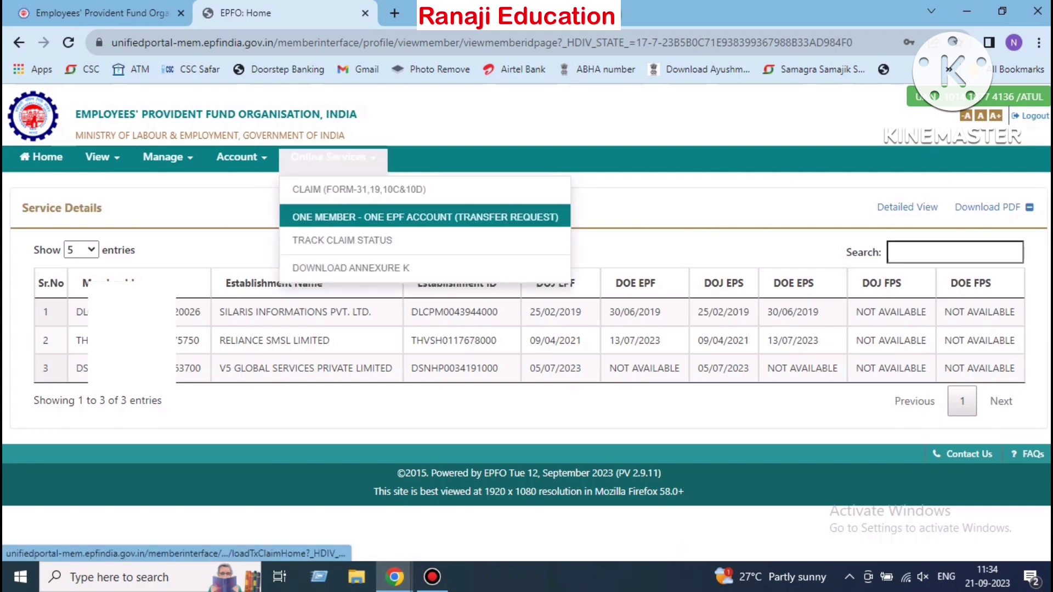
pyautogui.click(425, 217)
# Step: Scroll through the transfer form's Step 1 and Step 2, then reopen Service History
pyautogui.scroll(-1, 526, 329)
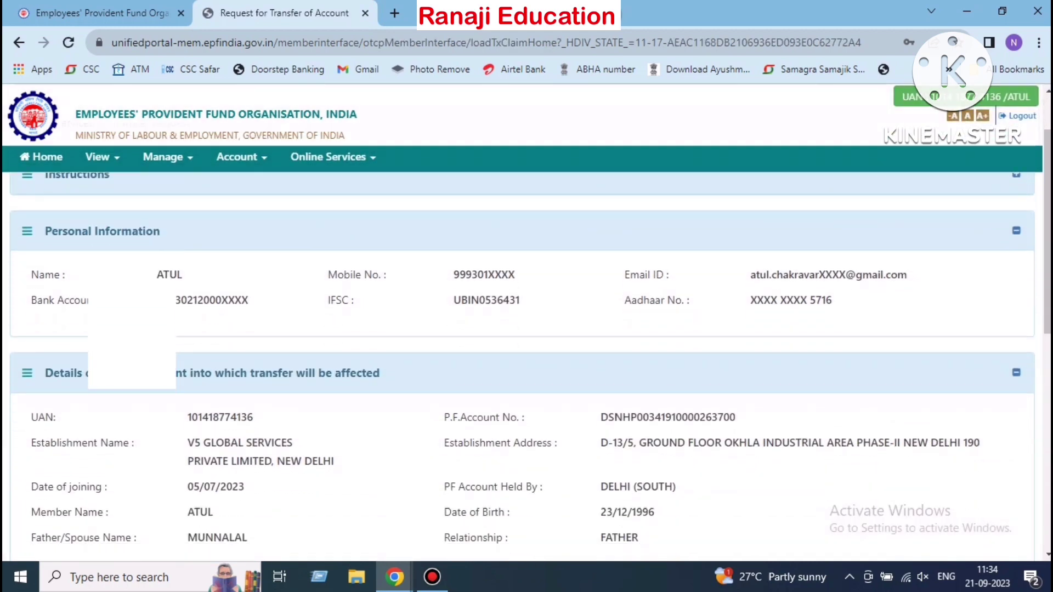
pyautogui.scroll(-6, 527, 351)
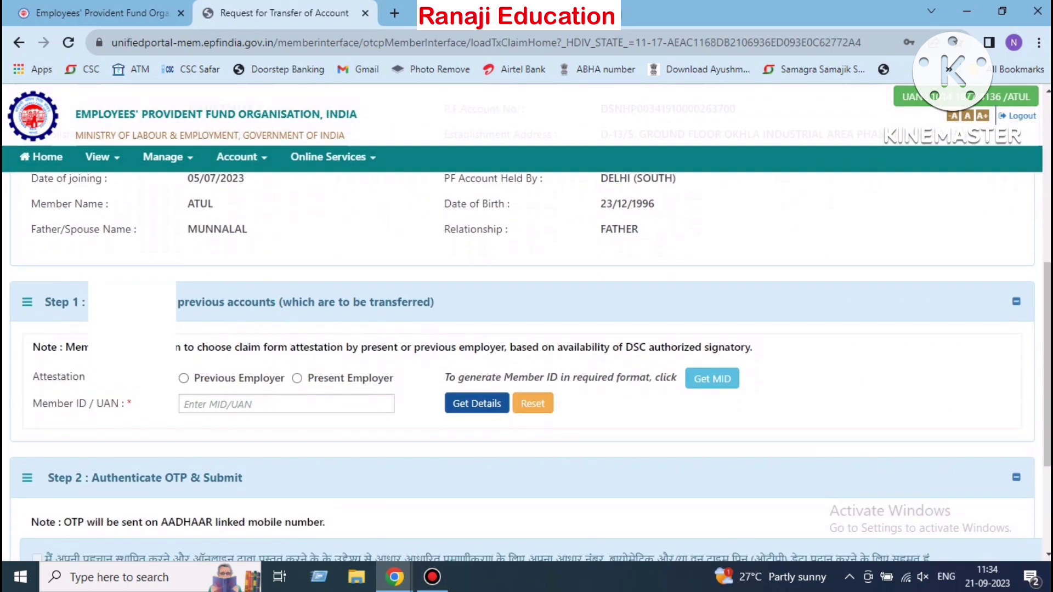
pyautogui.click(102, 157)
pyautogui.click(129, 216)
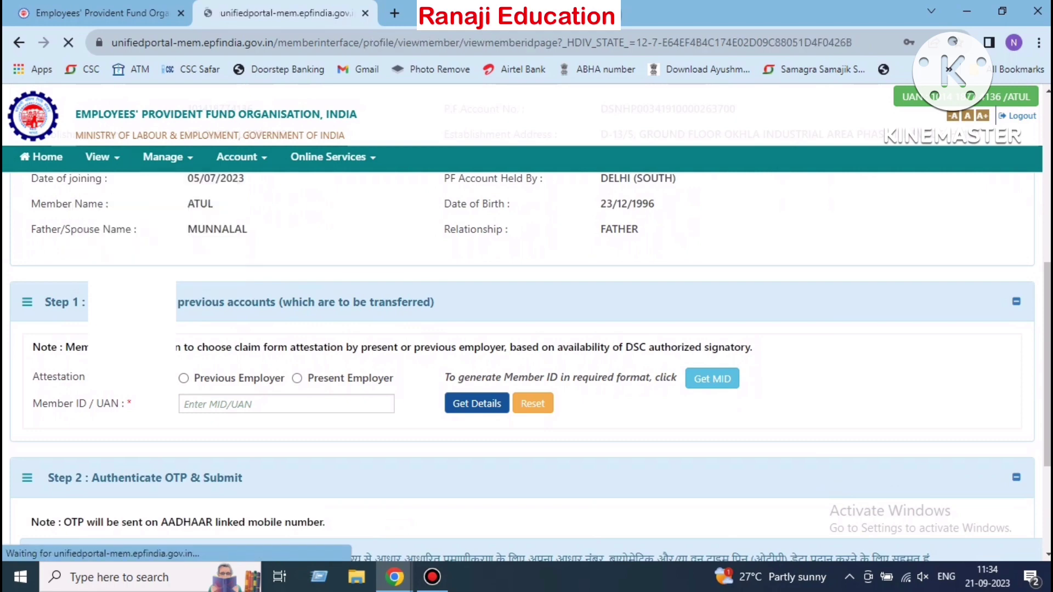
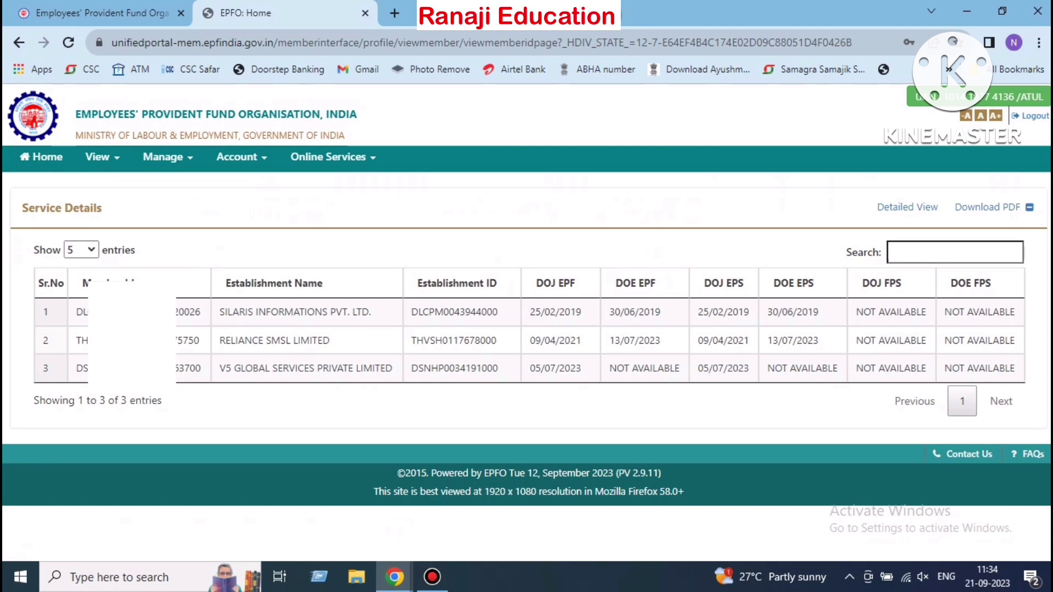
# Step: Start a transfer request attested by the present employer and fetch details for the member's UAN
pyautogui.moveTo(333, 158)
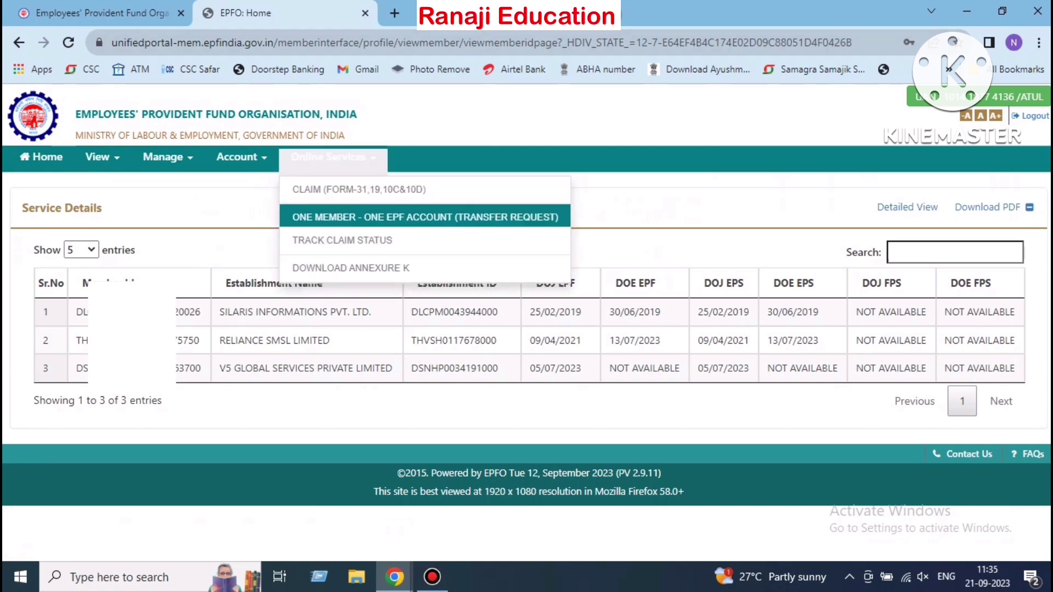
pyautogui.click(425, 217)
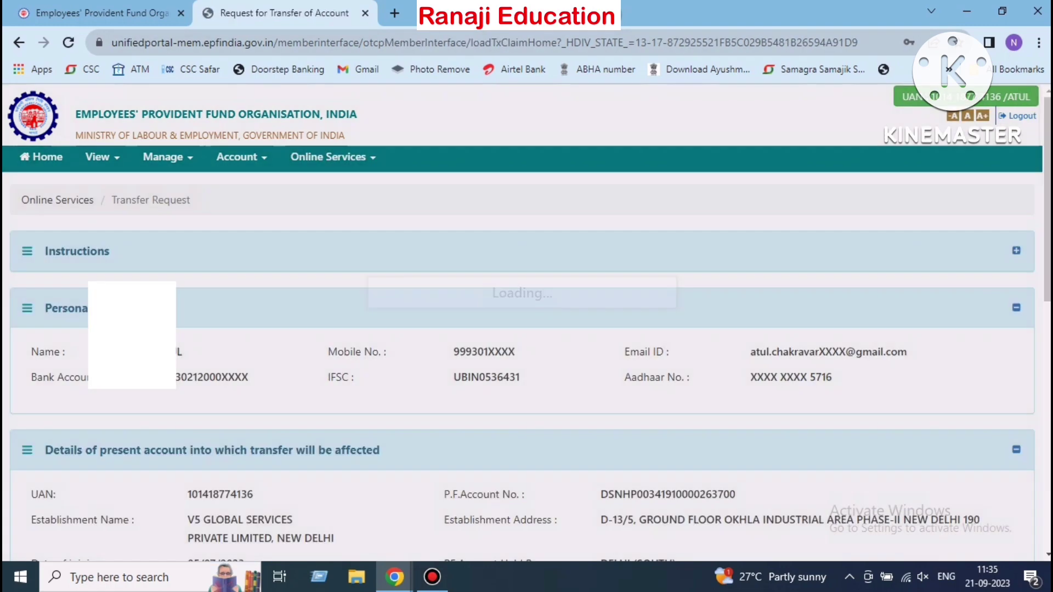
pyautogui.scroll(-7, 527, 362)
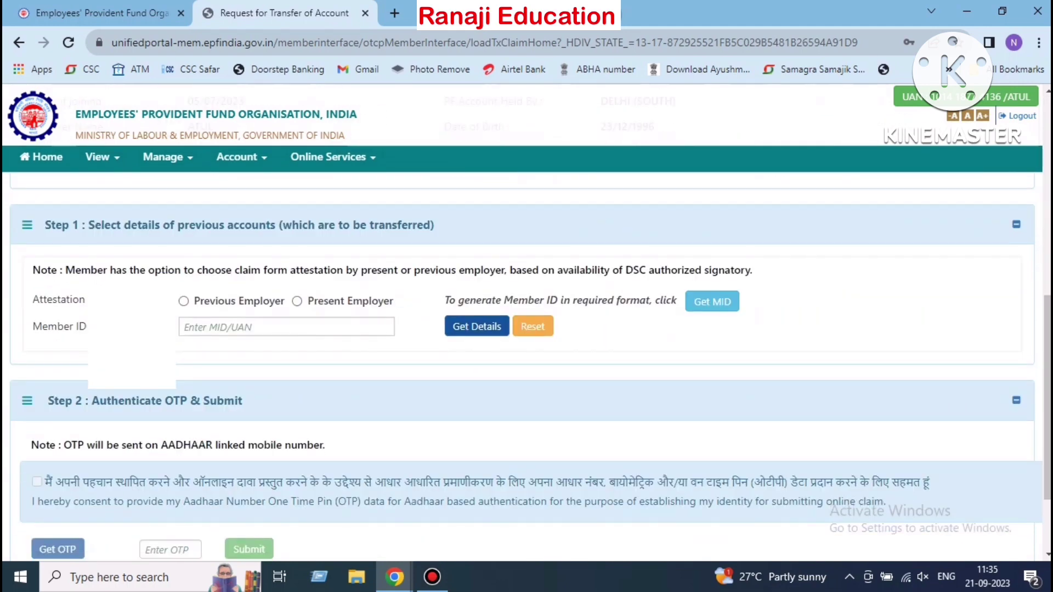
pyautogui.click(297, 301)
pyautogui.click(286, 327)
pyautogui.write('10')
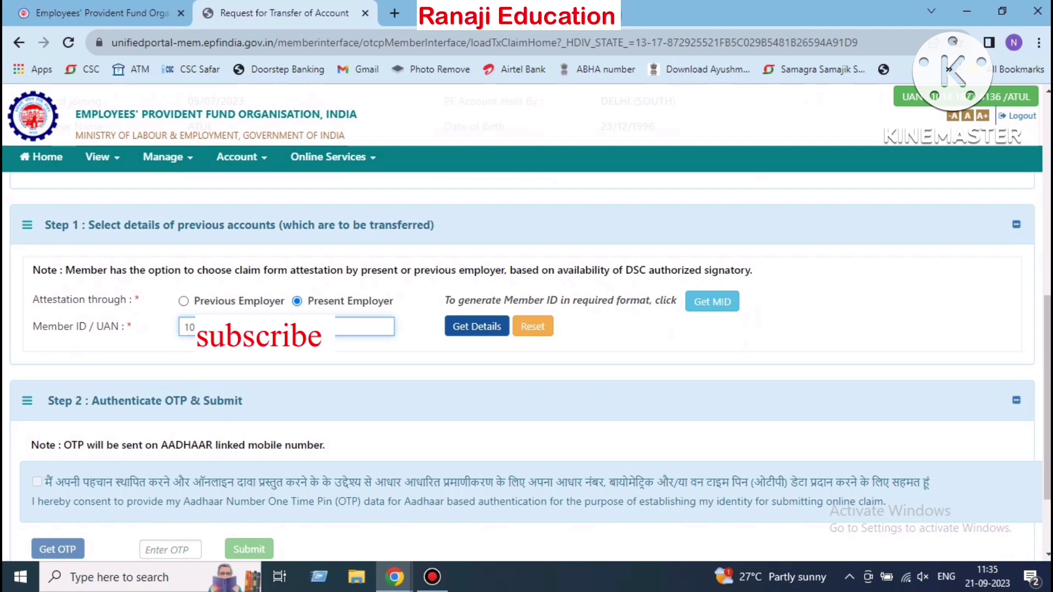
pyautogui.click(477, 326)
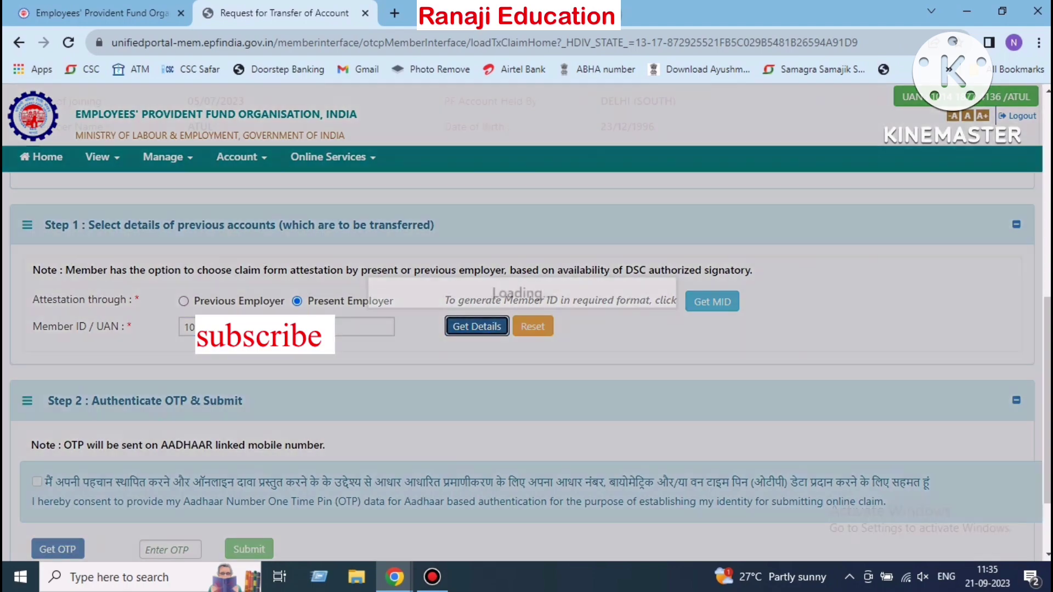
# Step: Select RELIANCE SMSL LIMITED as the establishment after SILARIS shows an already-submitted claim
pyautogui.click(269, 349)
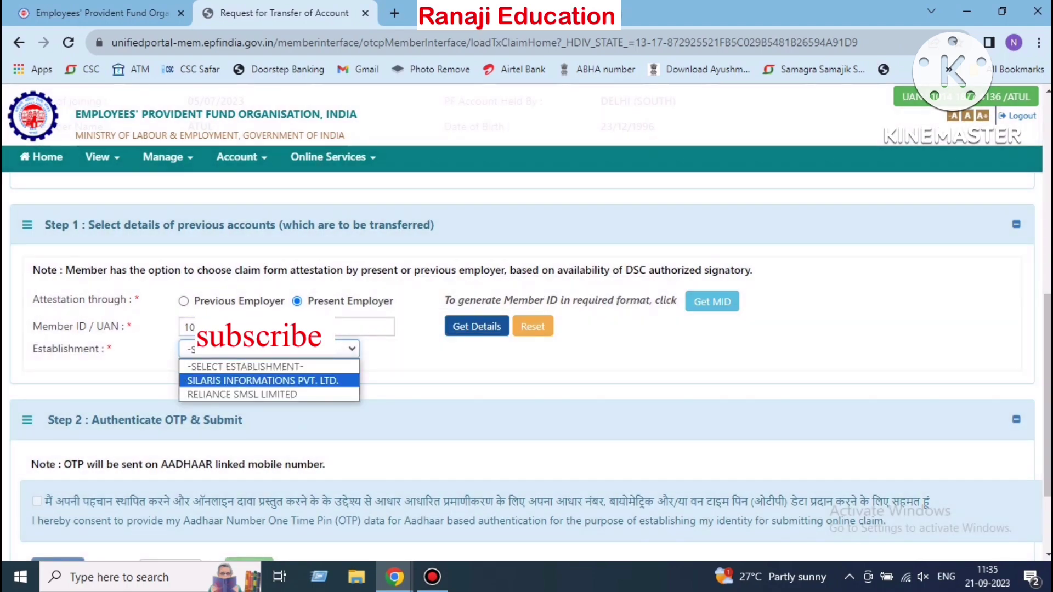
pyautogui.click(257, 384)
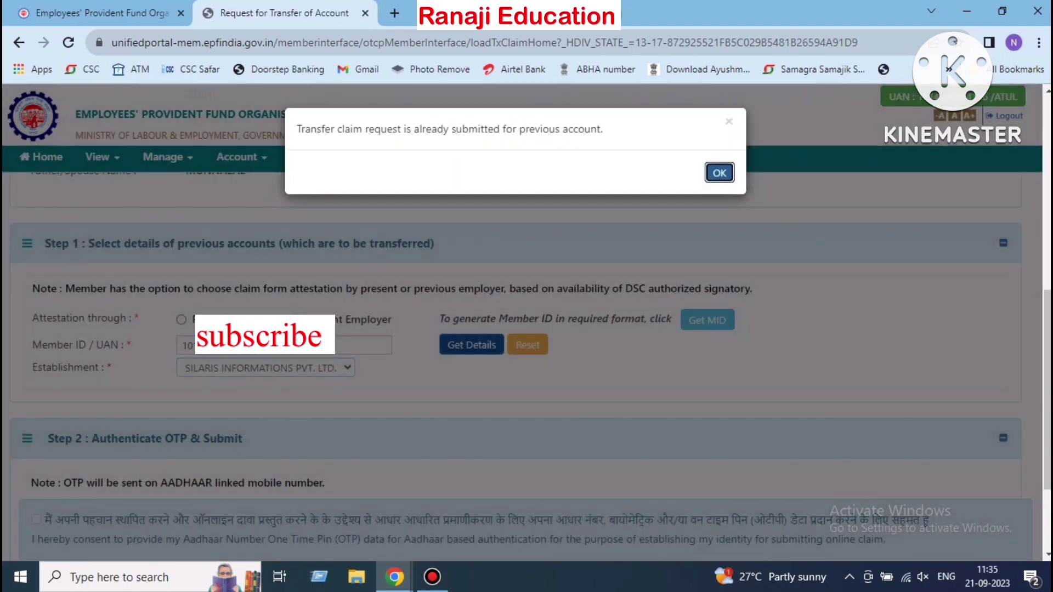
pyautogui.press('Return')
pyautogui.click(268, 349)
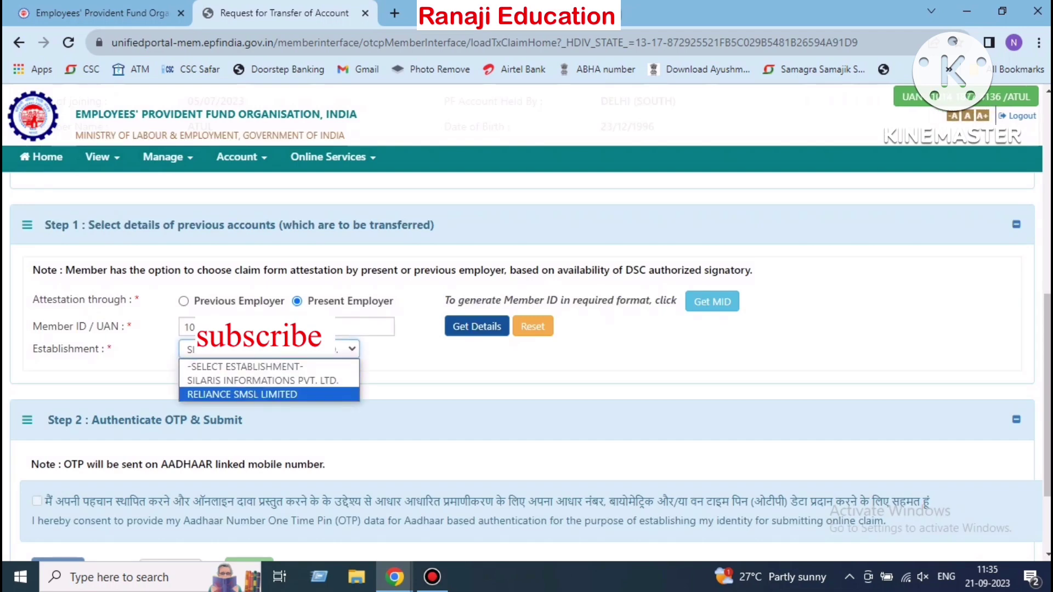
pyautogui.click(257, 393)
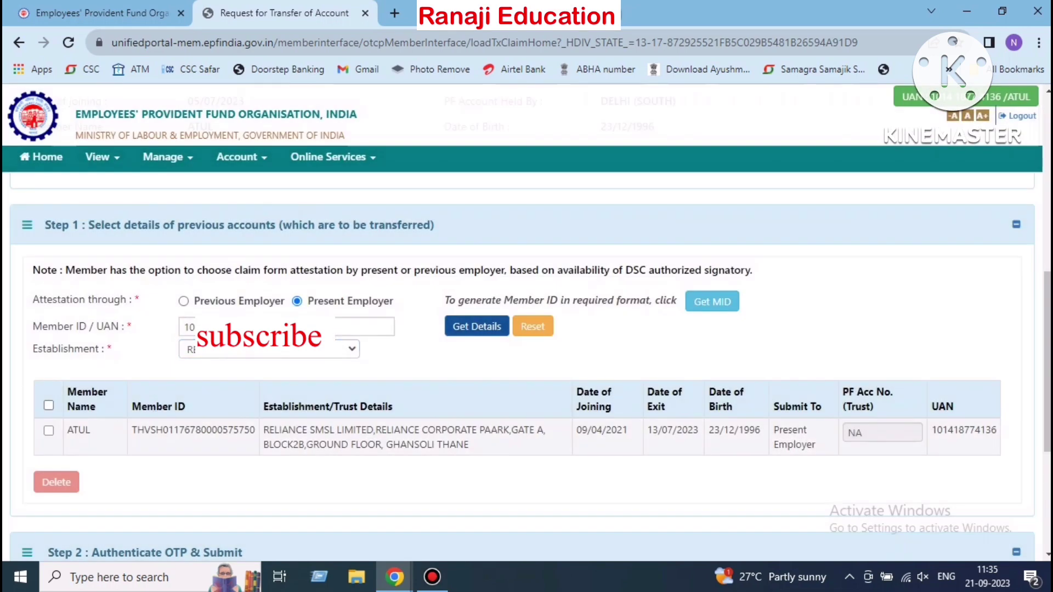
# Step: Tick the RELIANCE SMSL LIMITED account row and give Aadhaar OTP consent
pyautogui.click(48, 431)
pyautogui.scroll(-2, 527, 368)
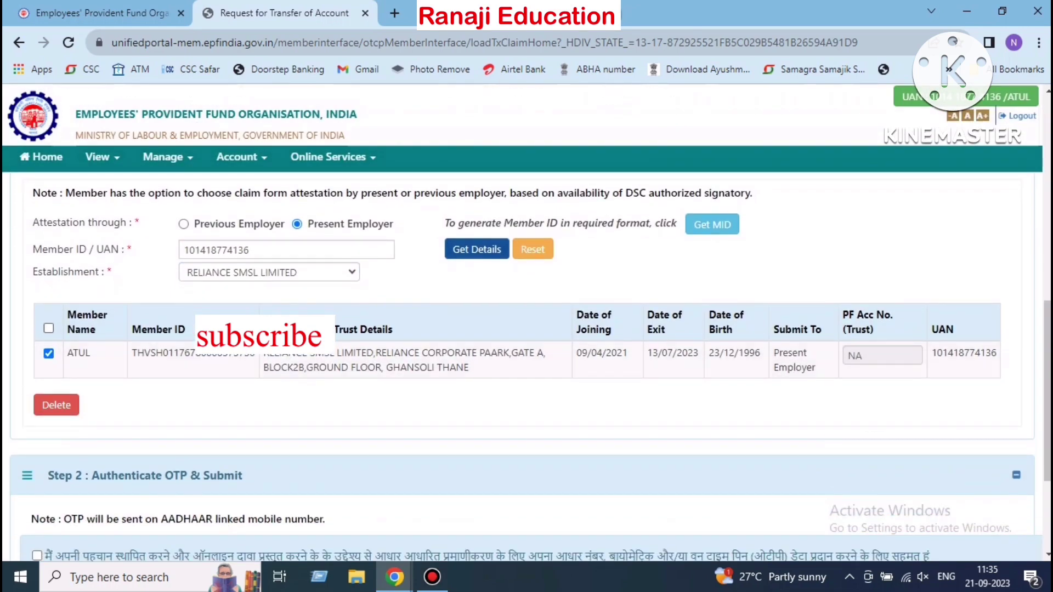
pyautogui.click(48, 328)
pyautogui.scroll(-3, 527, 329)
pyautogui.click(37, 380)
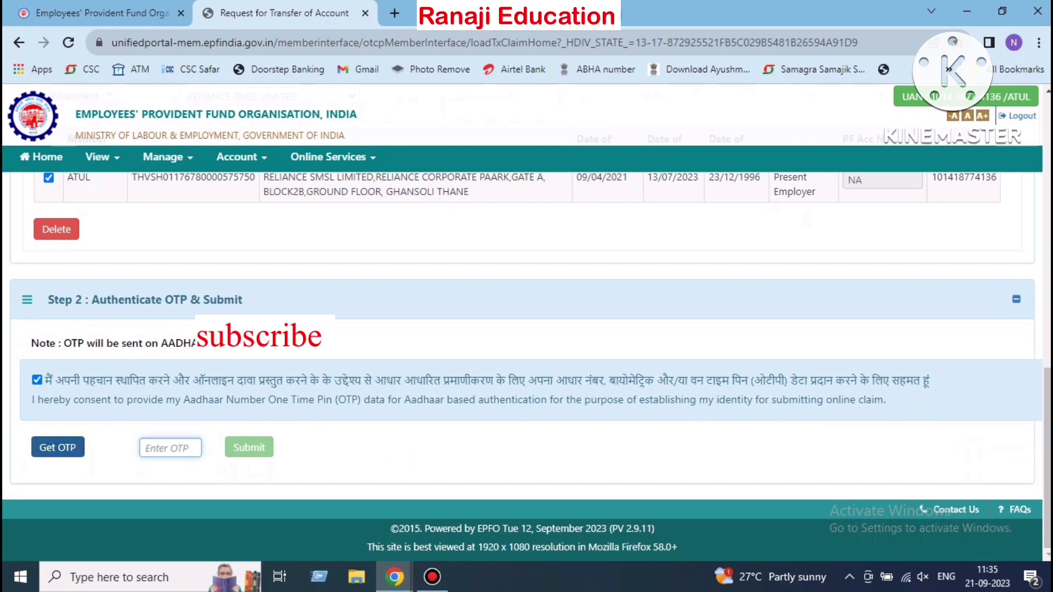
# Step: Request an OTP on the Aadhaar-linked mobile and begin entering the received code
pyautogui.click(57, 447)
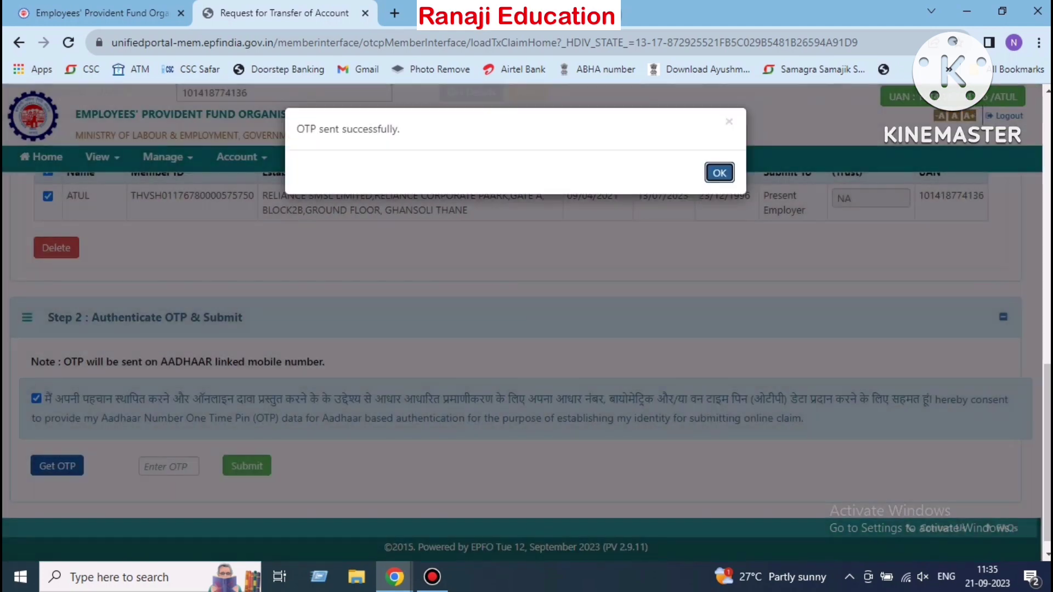
pyautogui.press('Return')
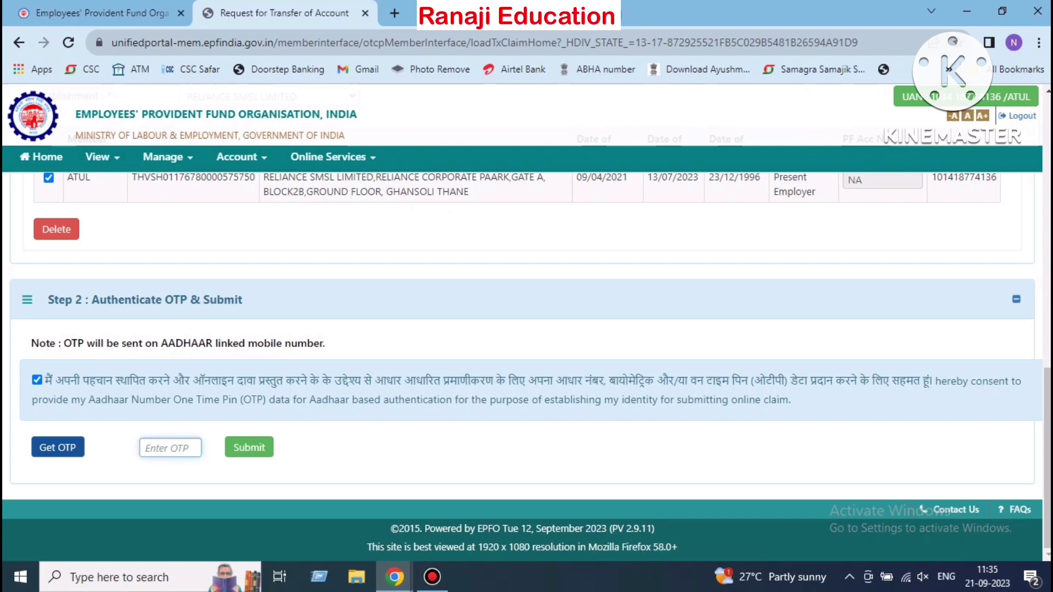
pyautogui.scroll(1, 526, 329)
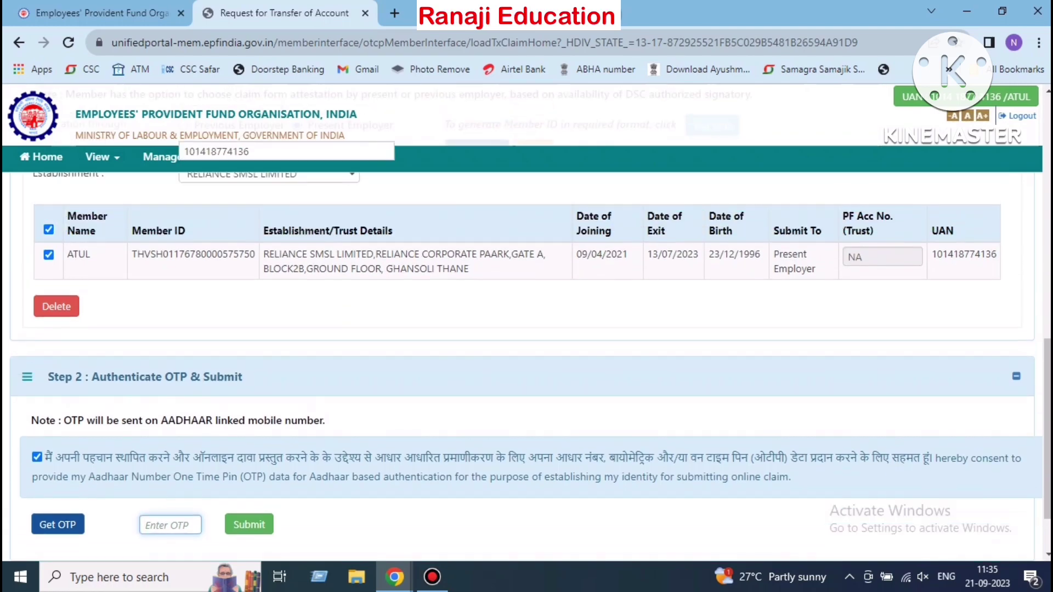
pyautogui.scroll(-1, 526, 329)
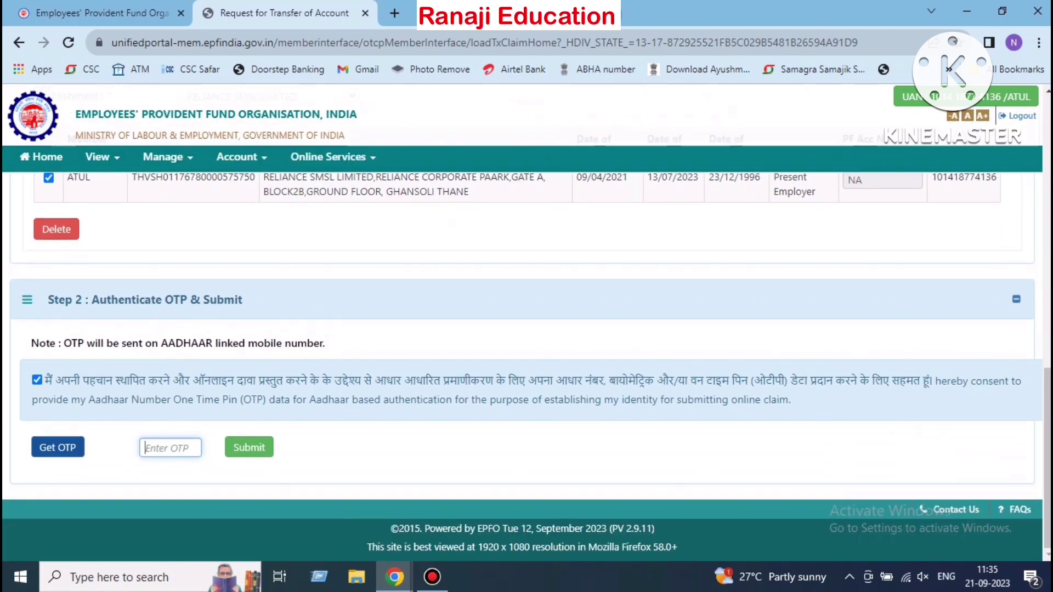
pyautogui.write('••••')
# Step: Complete the OTP, submit the RELIANCE SMSL LIMITED claim, and open its Printable Form 13
pyautogui.write('••')
pyautogui.click(249, 447)
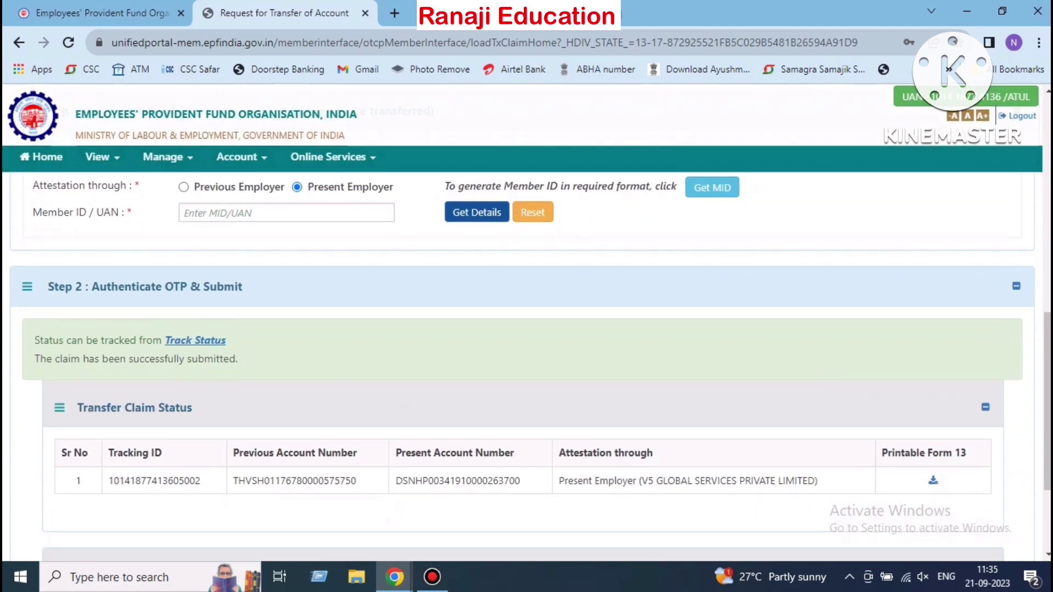
pyautogui.moveTo(108, 481); pyautogui.dragTo(819, 481)
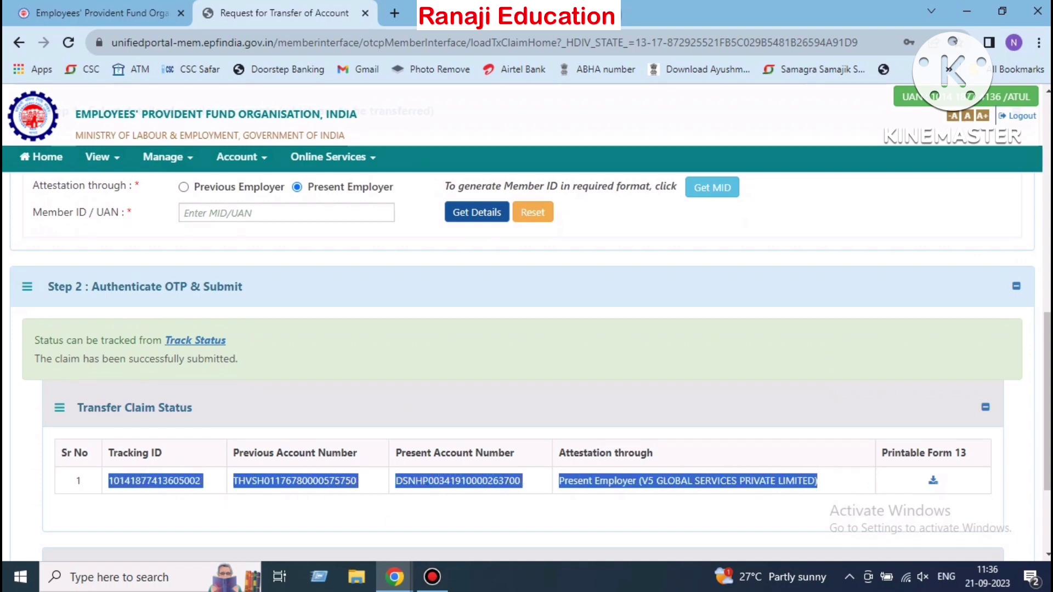
pyautogui.click(933, 480)
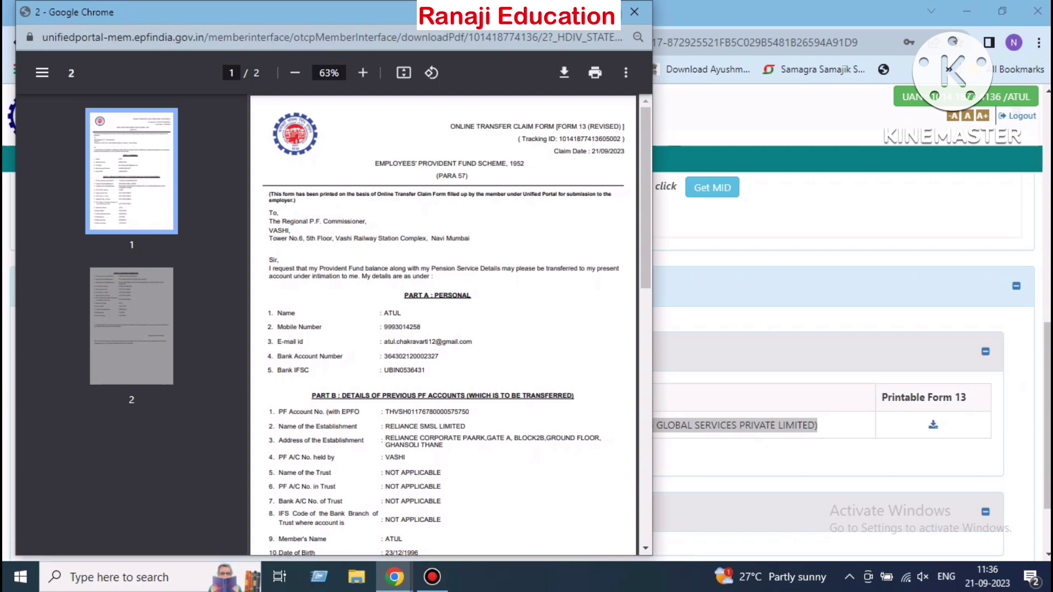
# Step: Start printing Form 13 with all pages selected and print scale set to 100
pyautogui.click(596, 73)
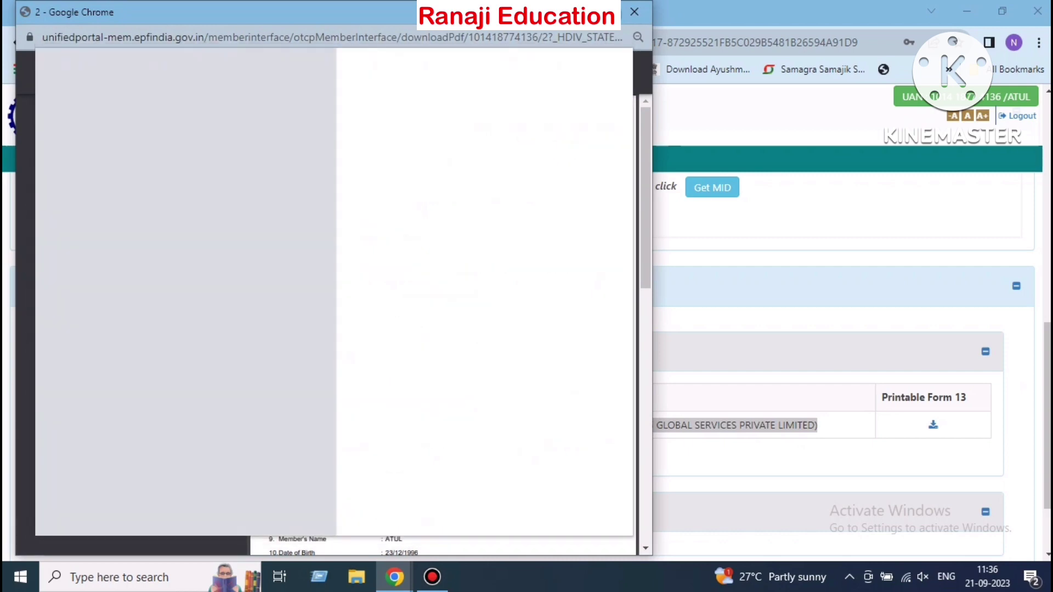
pyautogui.click(539, 158)
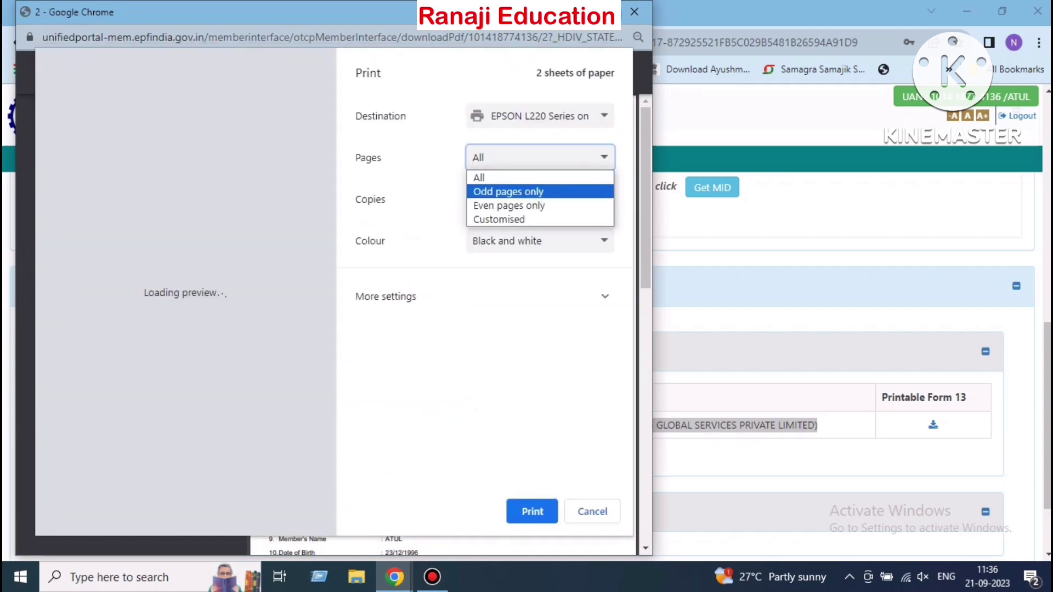
pyautogui.click(510, 192)
pyautogui.click(483, 297)
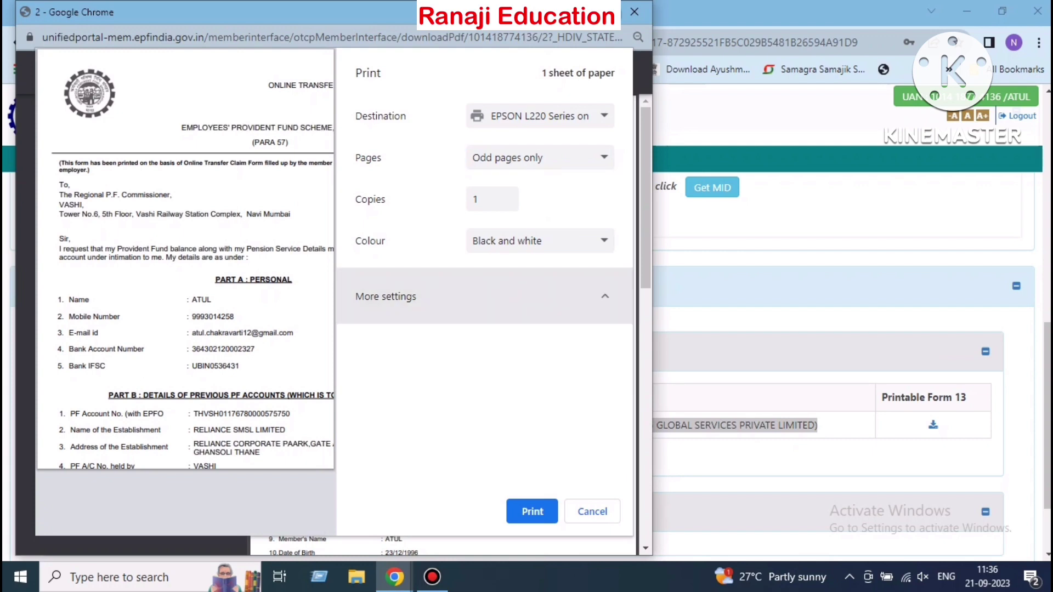
pyautogui.click(533, 158)
pyautogui.click(483, 176)
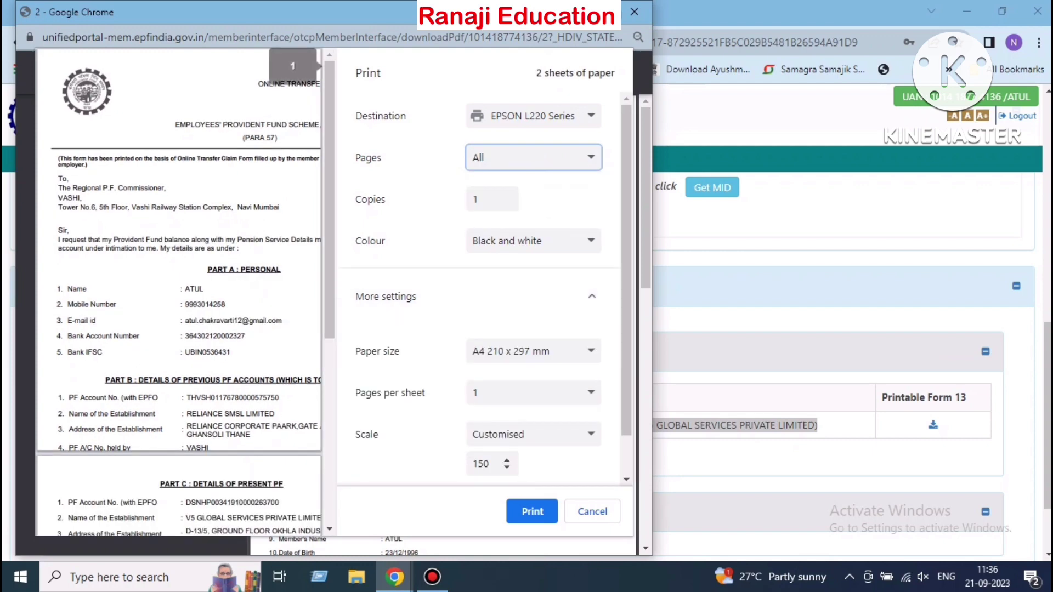
pyautogui.doubleClick(481, 463)
pyautogui.write('1000')
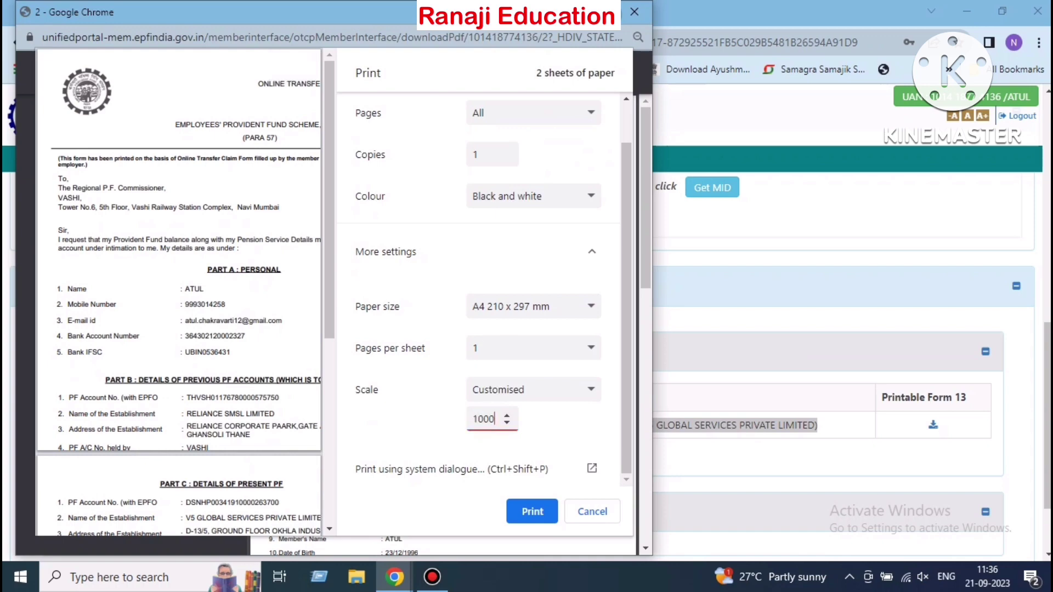
pyautogui.press('BackSpace')
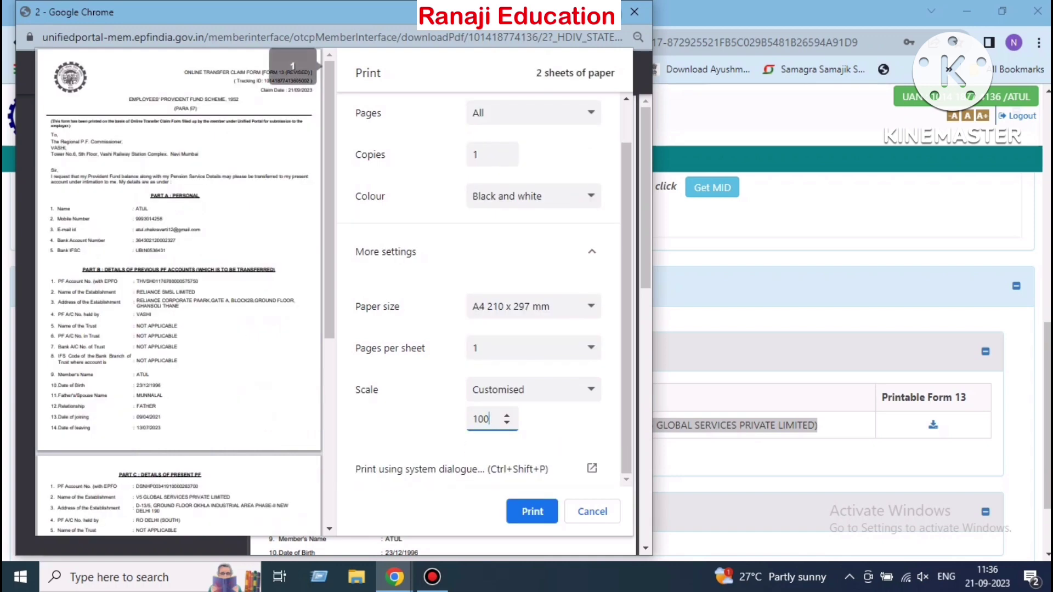
pyautogui.scroll(-5, 179, 291)
# Step: Print Form 13 on the Epson in grayscale at High quality, then close the PDF
pyautogui.click(592, 468)
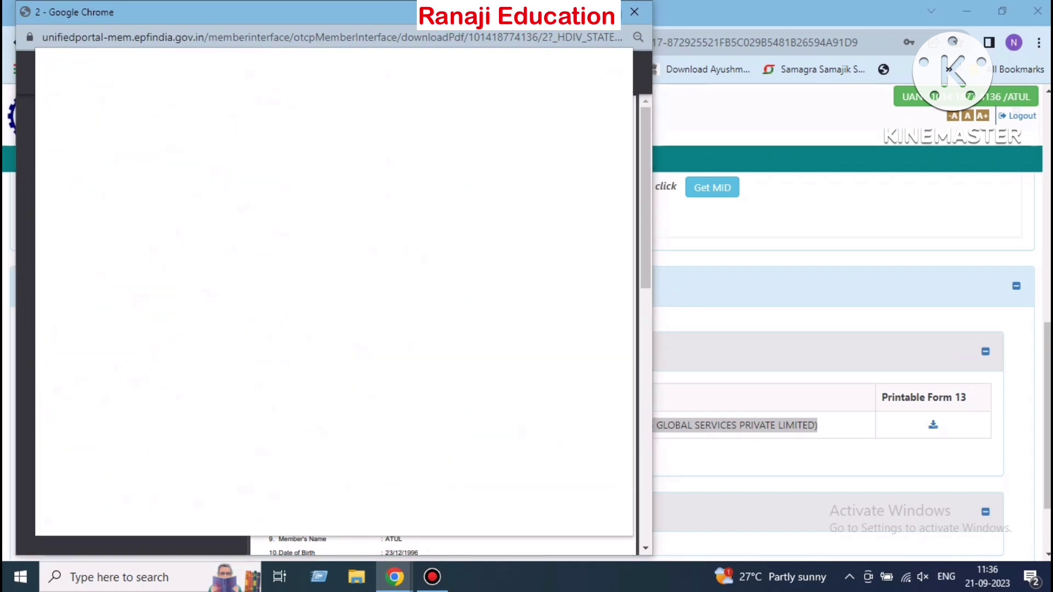
pyautogui.click(324, 156)
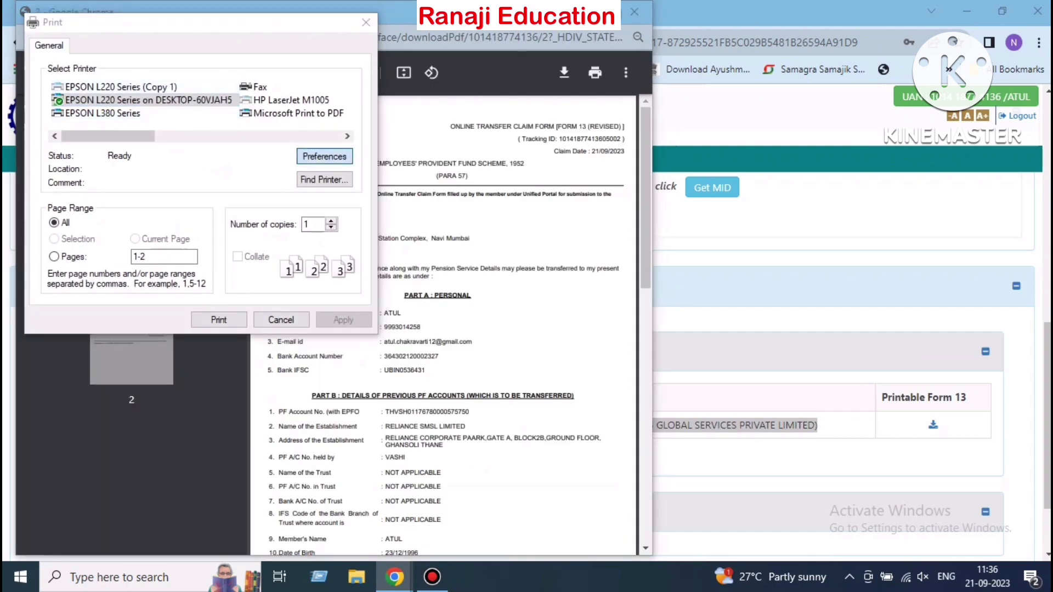
pyautogui.click(375, 251)
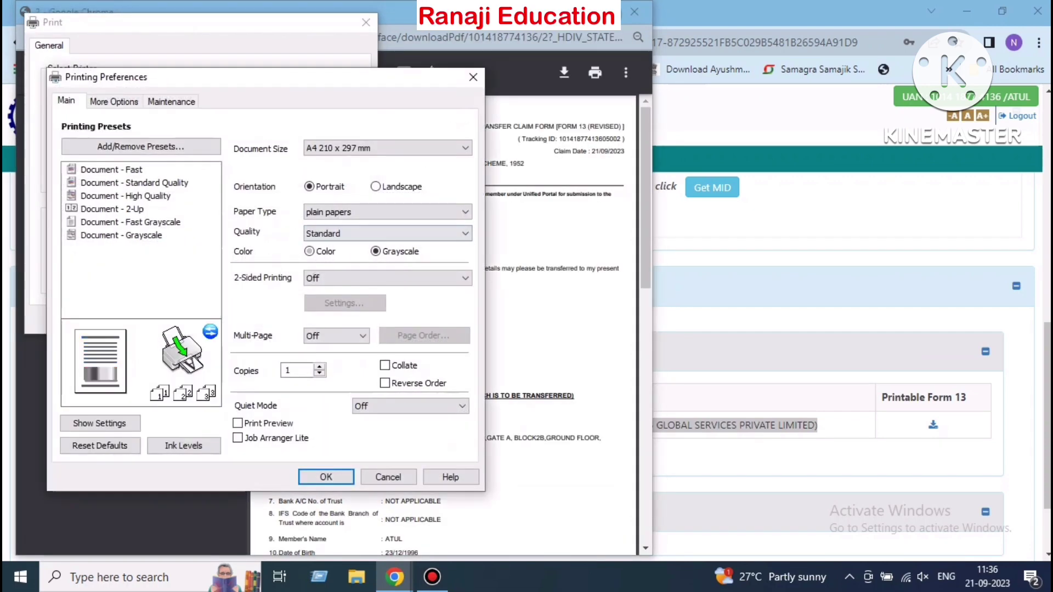
pyautogui.click(387, 233)
pyautogui.click(323, 269)
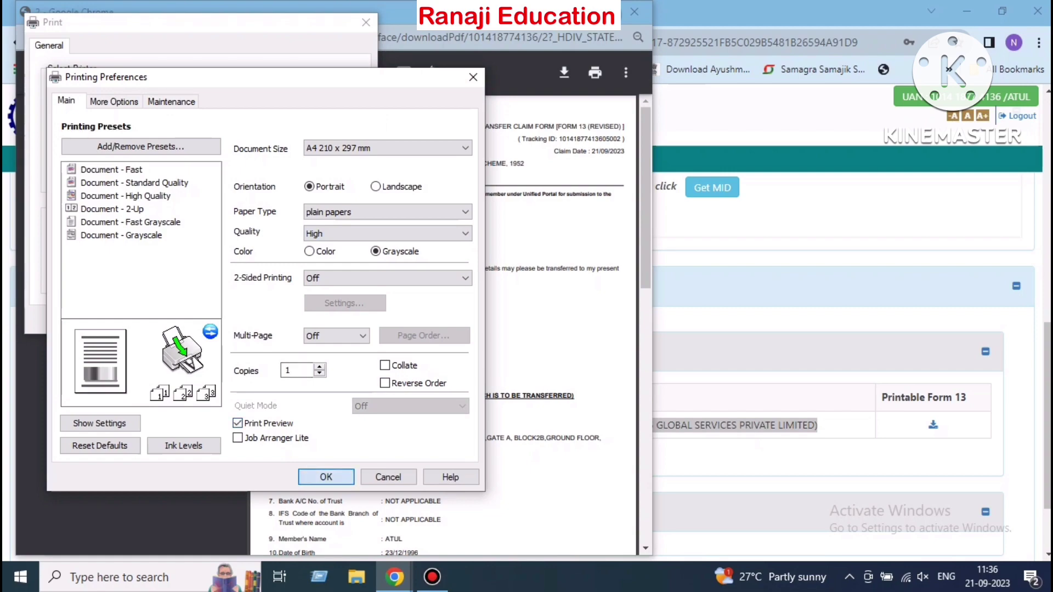
pyautogui.click(325, 477)
pyautogui.click(220, 320)
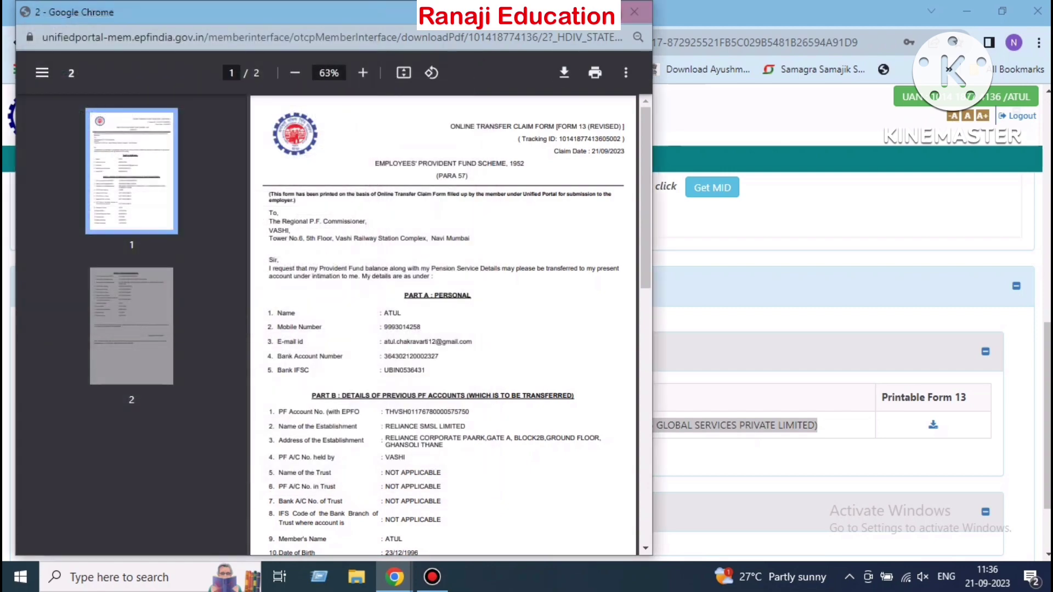
pyautogui.click(634, 11)
pyautogui.scroll(-2, 521, 329)
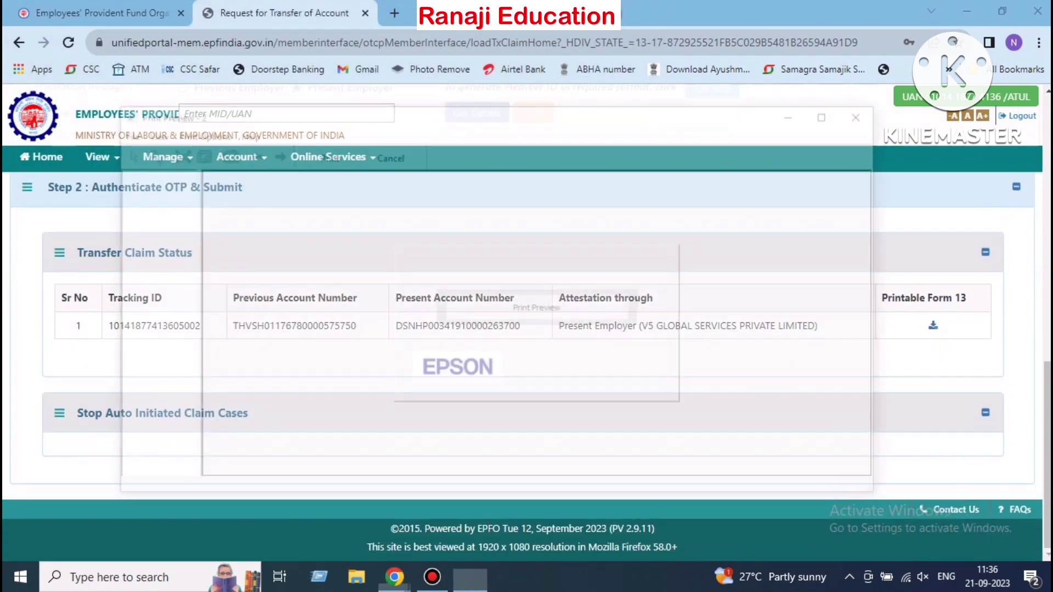
# Step: Send Form 13 to the printer and bring up a maximised browser window
pyautogui.click(325, 153)
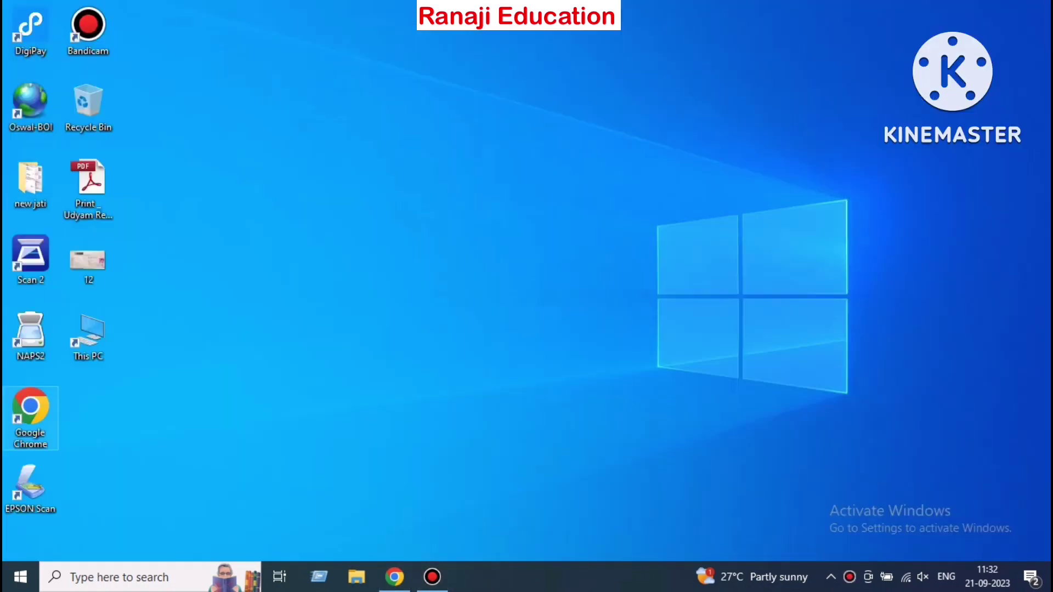
pyautogui.doubleClick(30, 414)
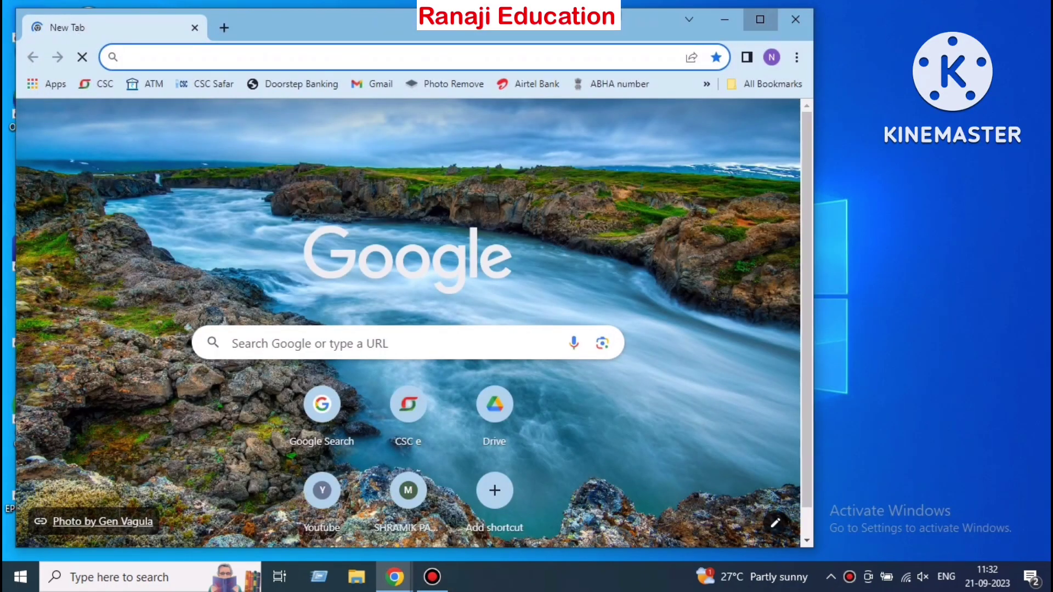
pyautogui.click(760, 19)
# Step: Search Google for 'epfo login' and open the Employees' Provident Fund Organisation site
pyautogui.click(329, 43)
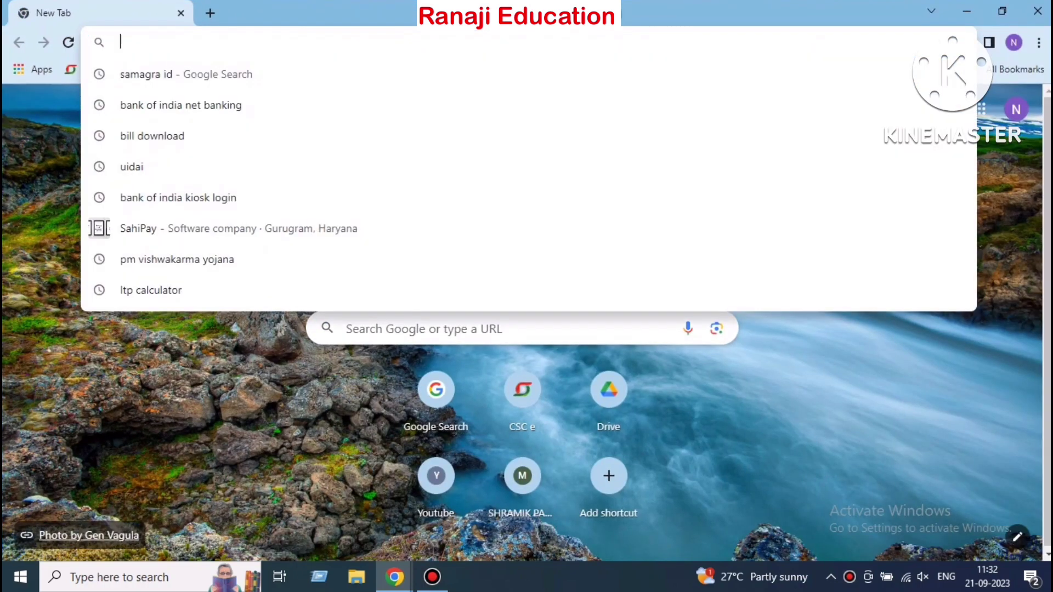
pyautogui.write('ep')
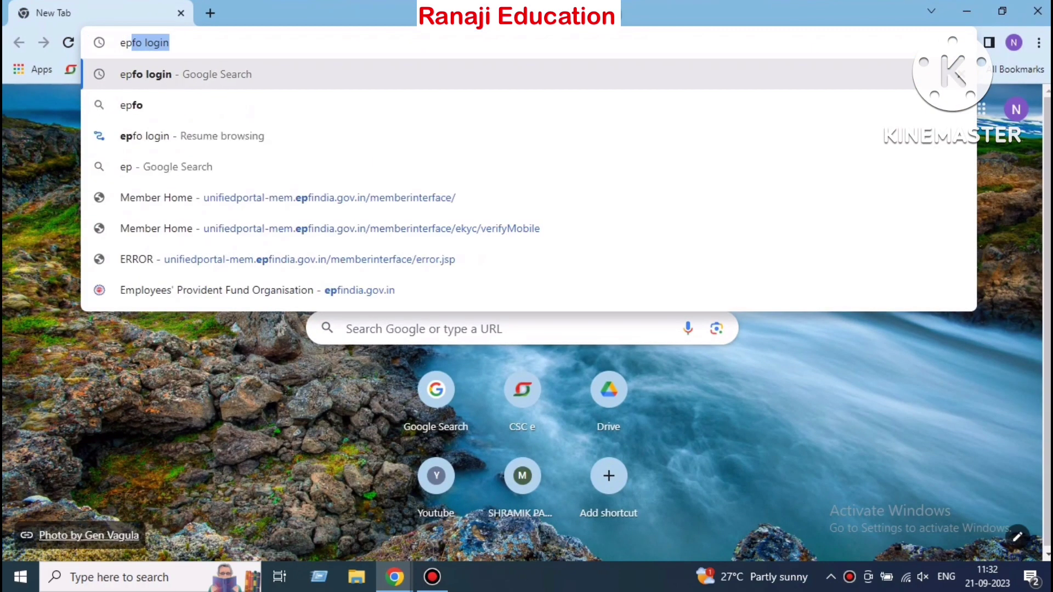
pyautogui.write('f')
pyautogui.press('Return')
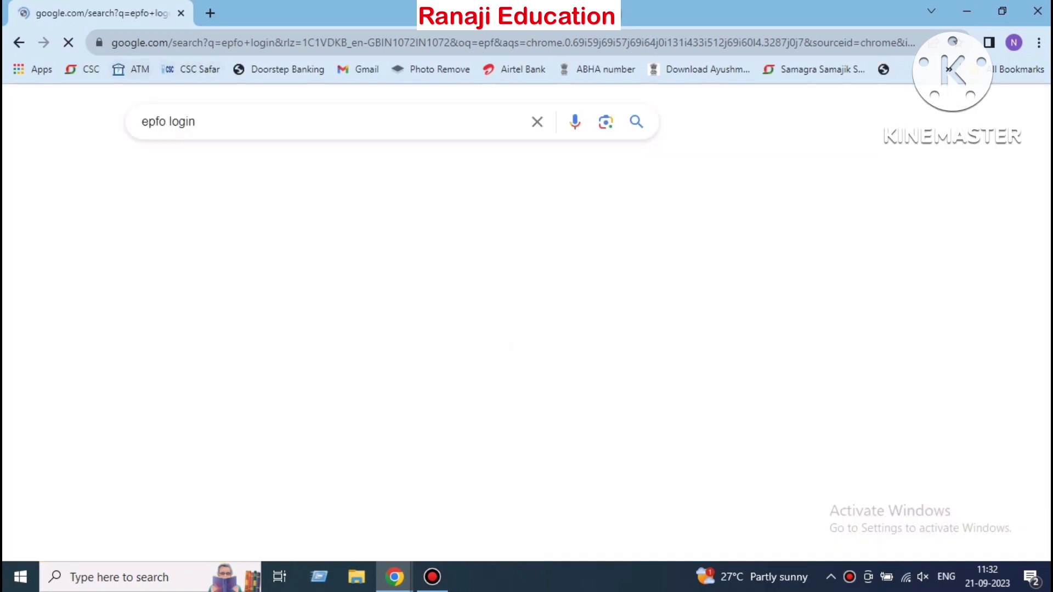
pyautogui.moveTo(142, 277); pyautogui.dragTo(421, 278)
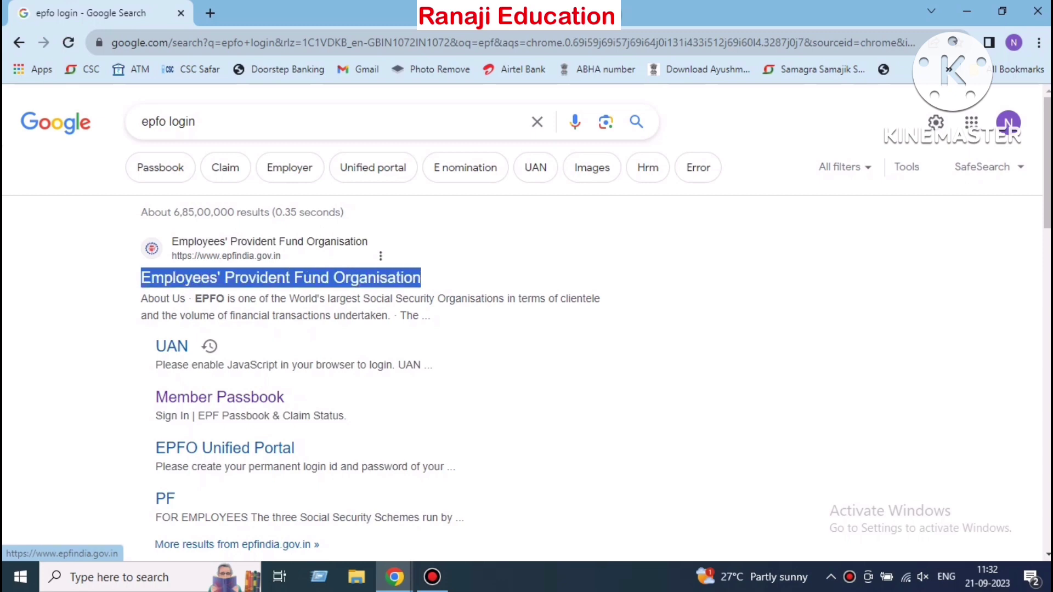
pyautogui.click(421, 277)
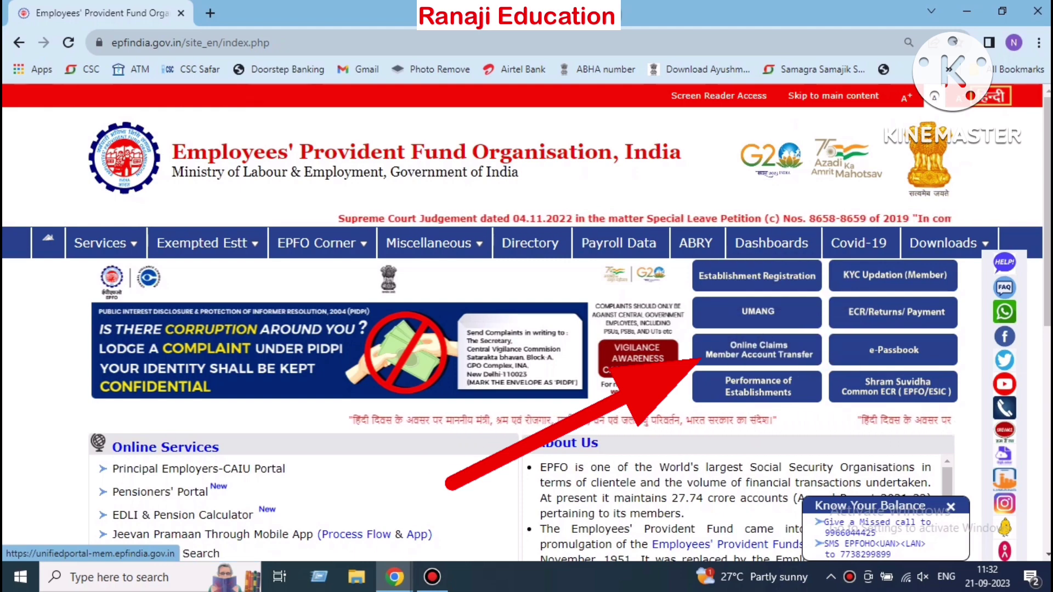
# Step: Open the member login page and sign in with UAN, password and captcha, which is rejected
pyautogui.click(760, 350)
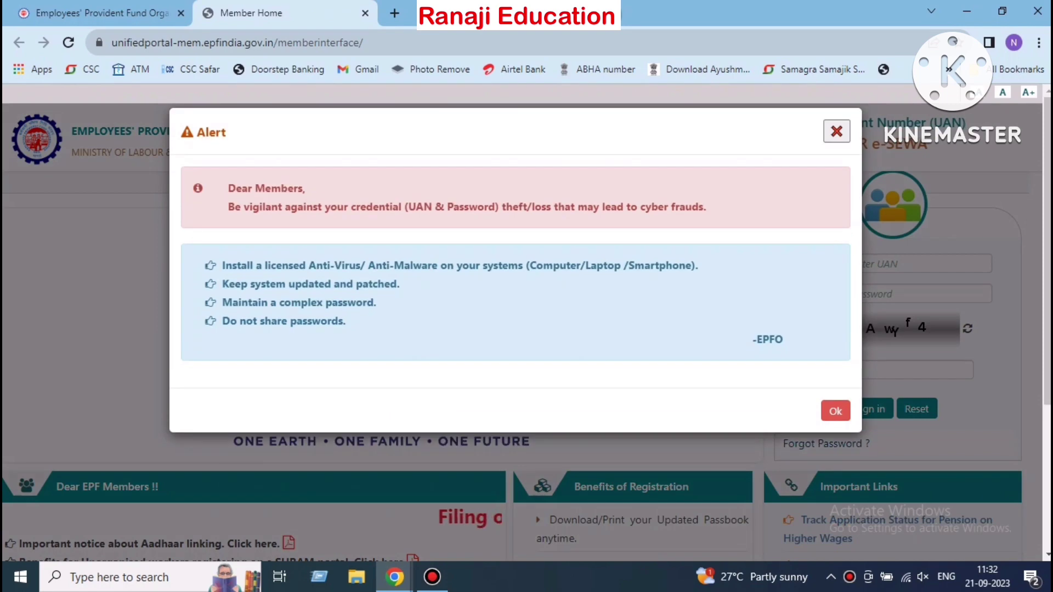
pyautogui.click(837, 131)
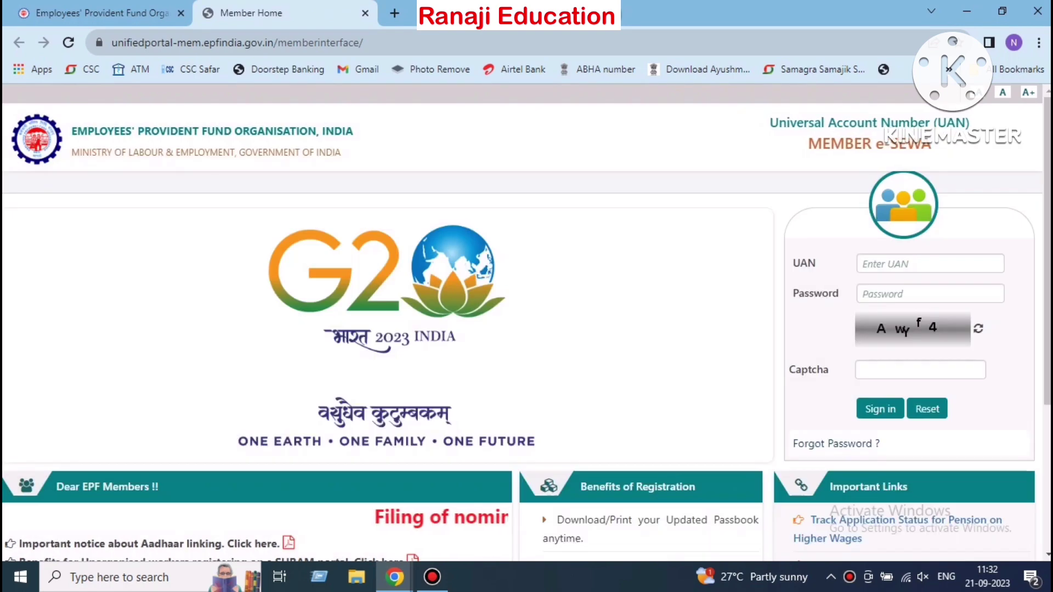
pyautogui.write('1014')
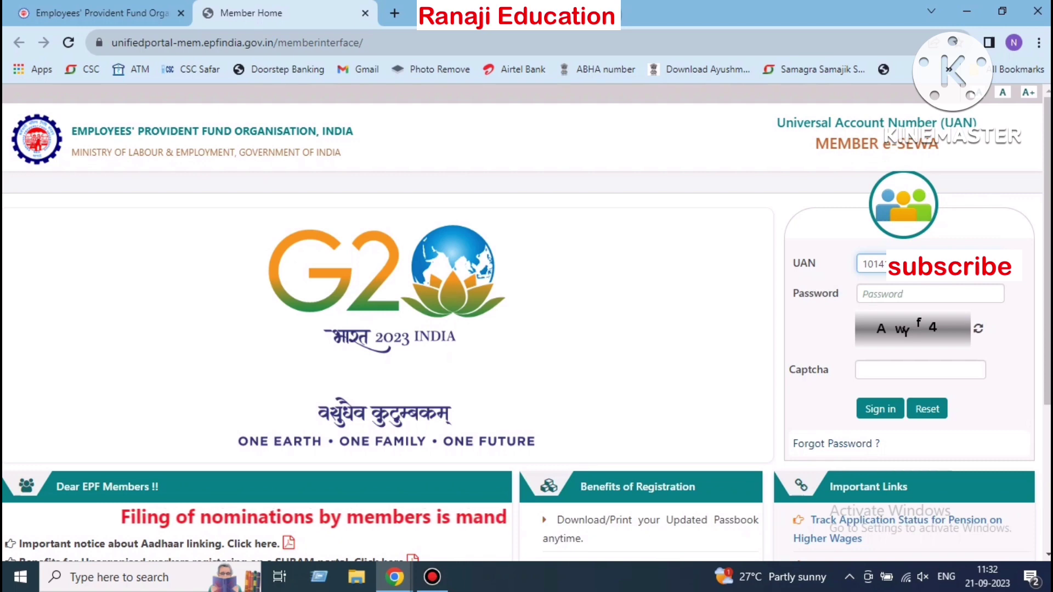
pyautogui.click(930, 295)
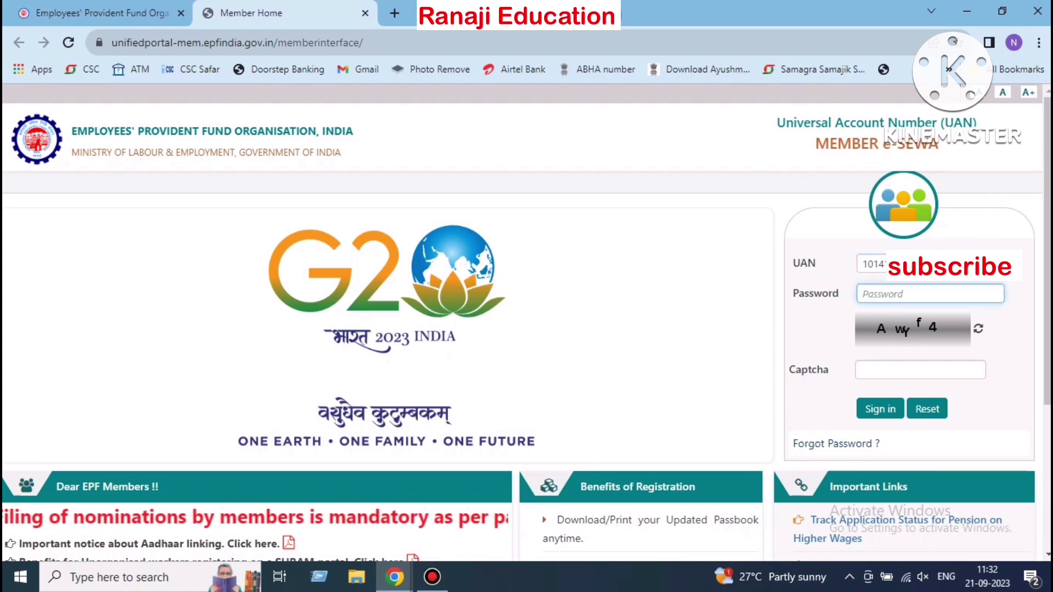
pyautogui.write('•')
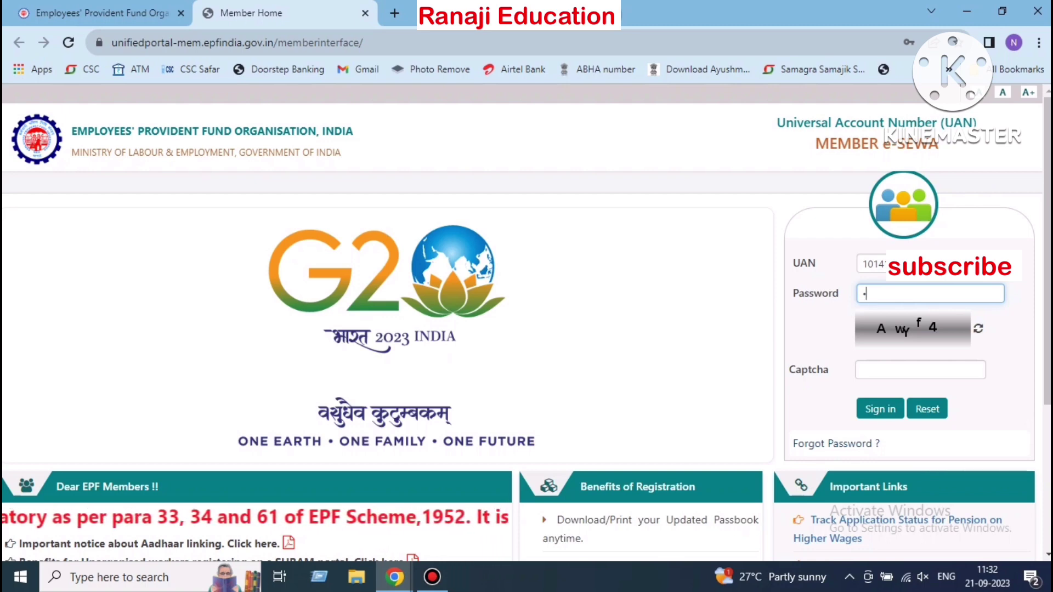
pyautogui.write('••')
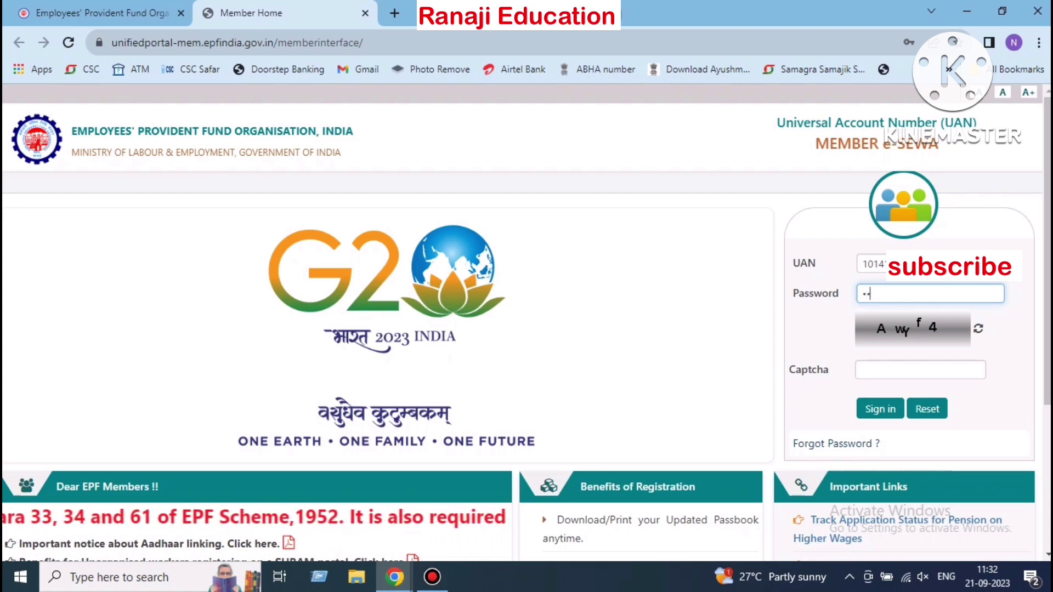
pyautogui.write('••')
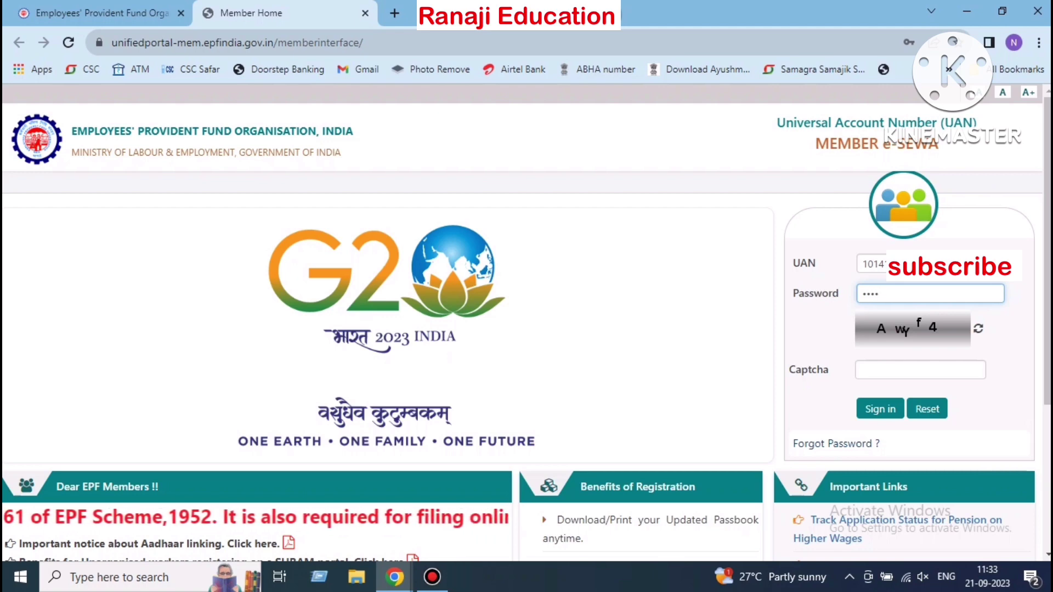
pyautogui.write('•')
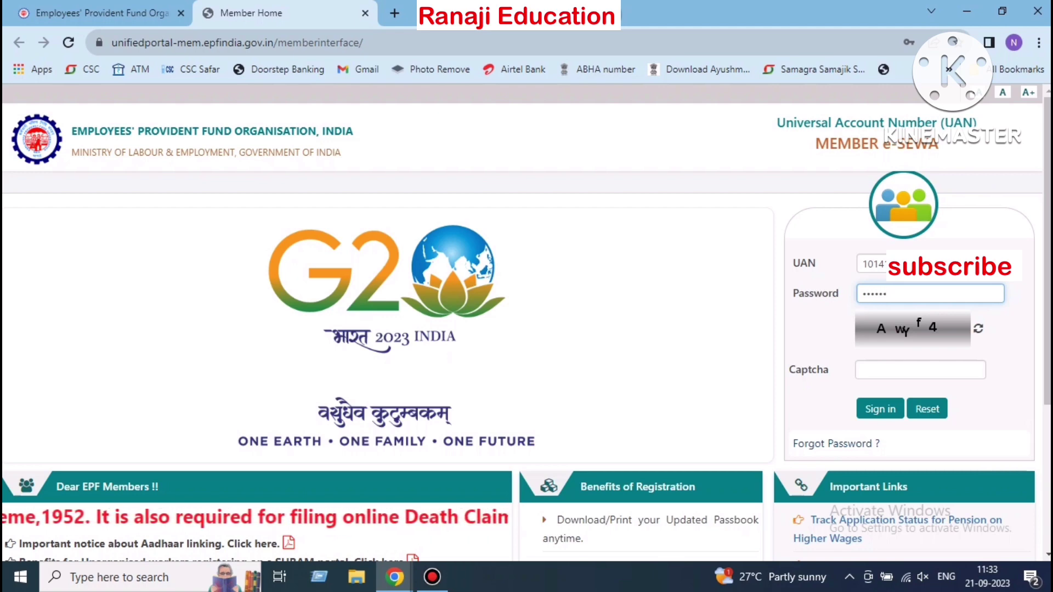
pyautogui.write('•••')
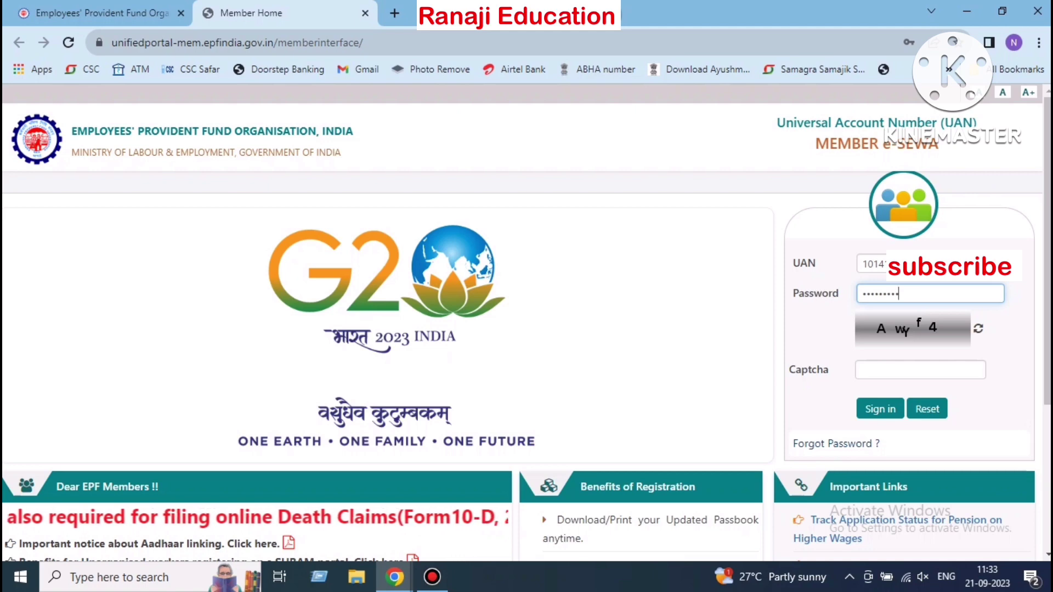
pyautogui.write('••••')
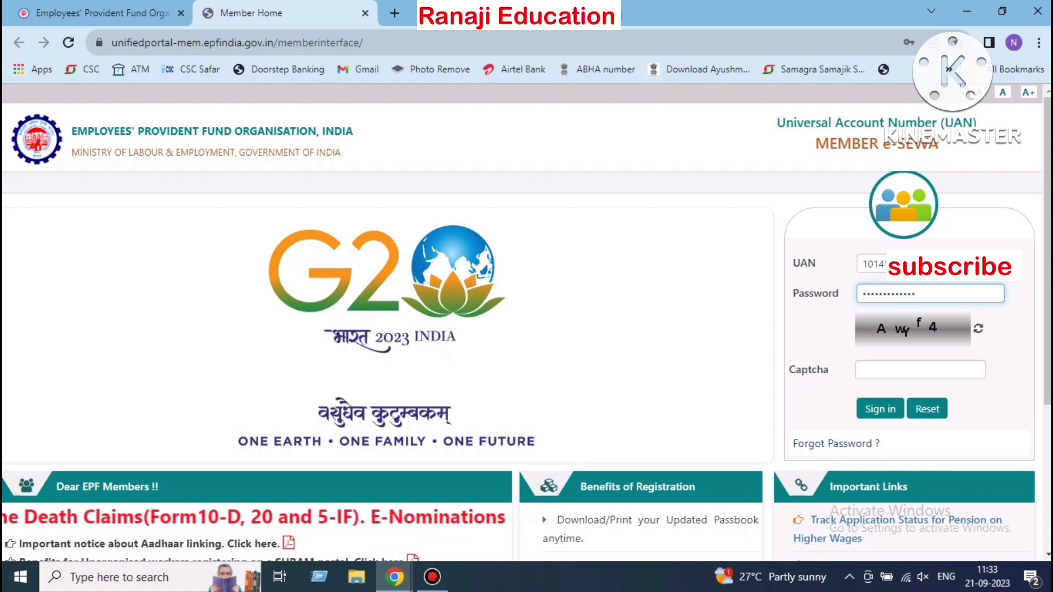
pyautogui.click(920, 370)
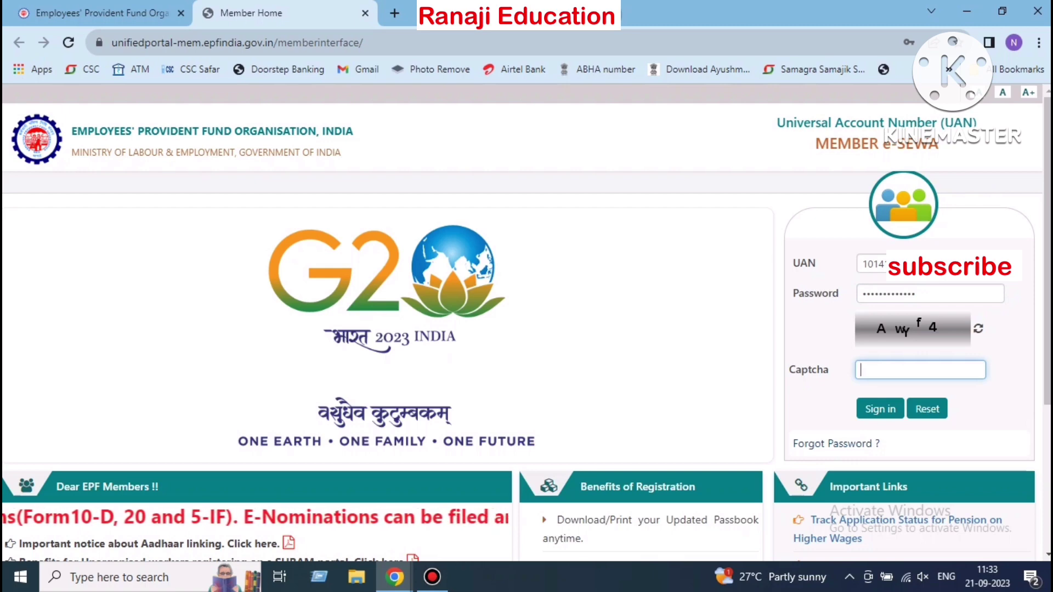
pyautogui.write('Aw')
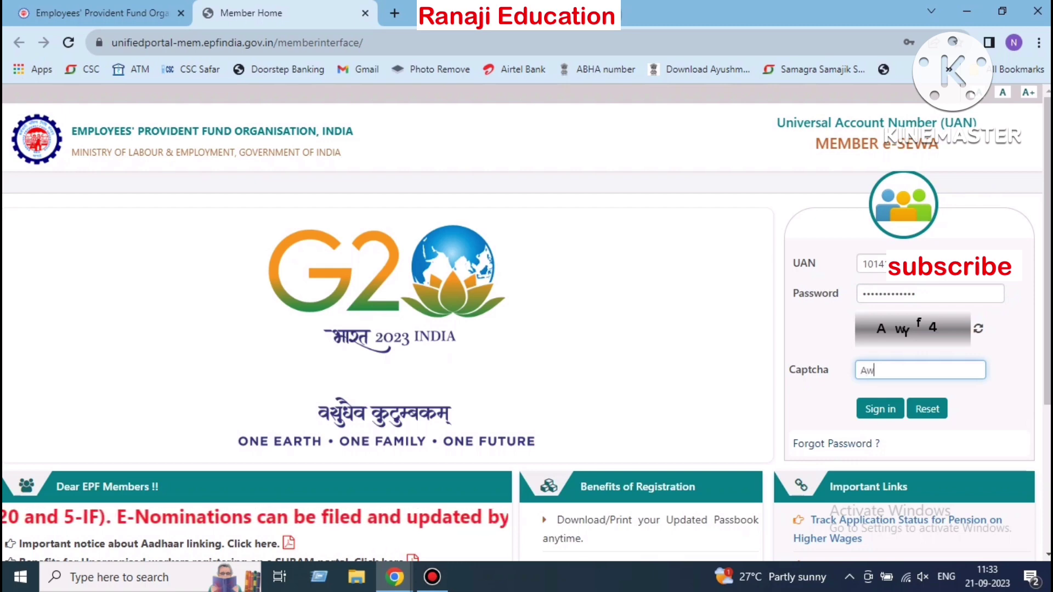
pyautogui.write('Yf4')
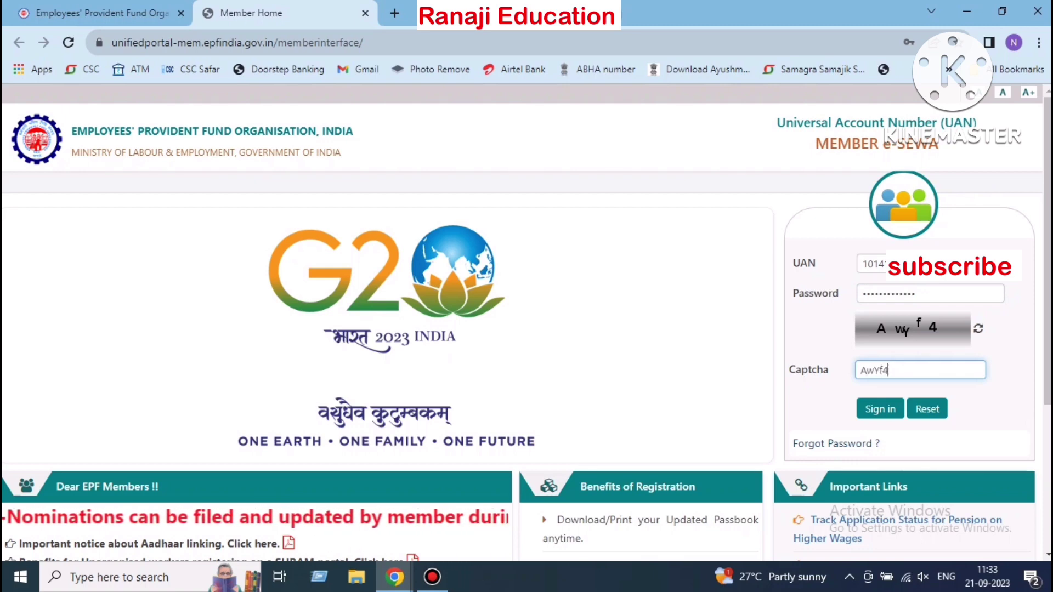
pyautogui.click(880, 410)
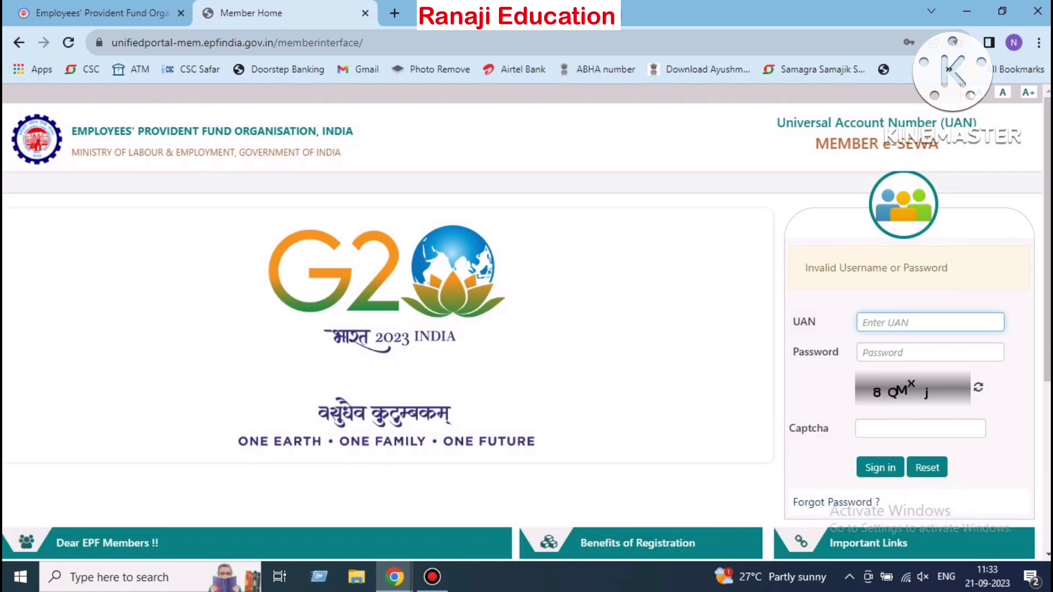
# Step: Retry sign-in with the UAN, password and fresh captcha to reach OTP verification
pyautogui.write('1014')
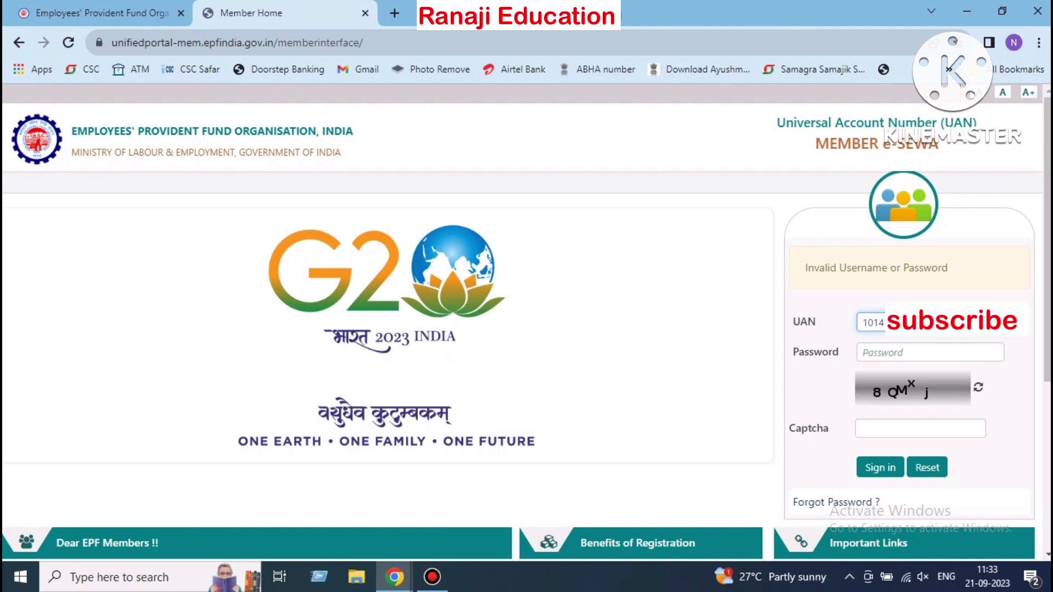
pyautogui.click(930, 353)
pyautogui.write('•')
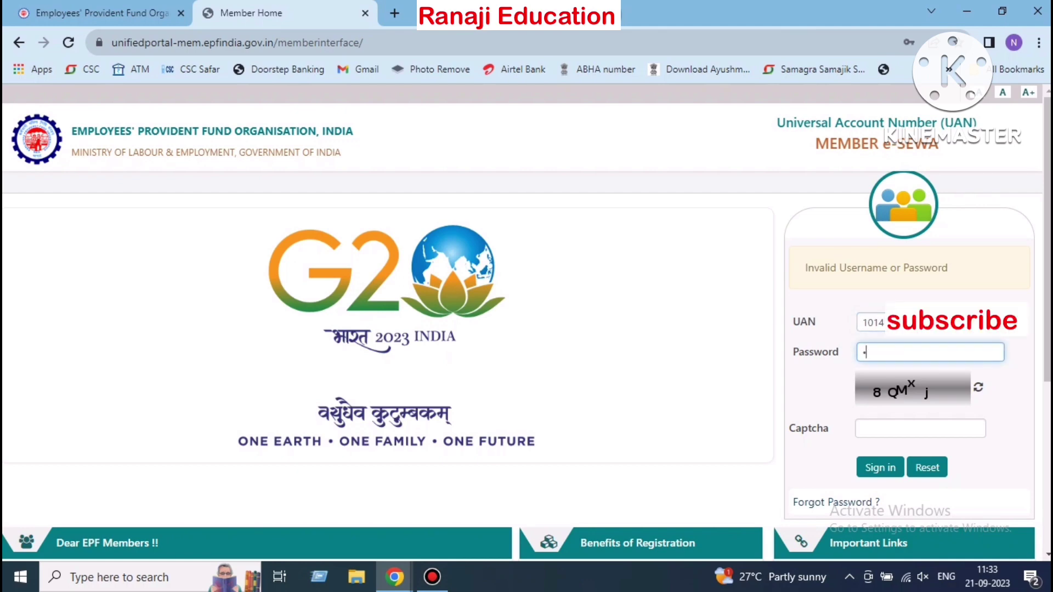
pyautogui.write('••••••••••••')
pyautogui.click(920, 429)
pyautogui.write('8Q')
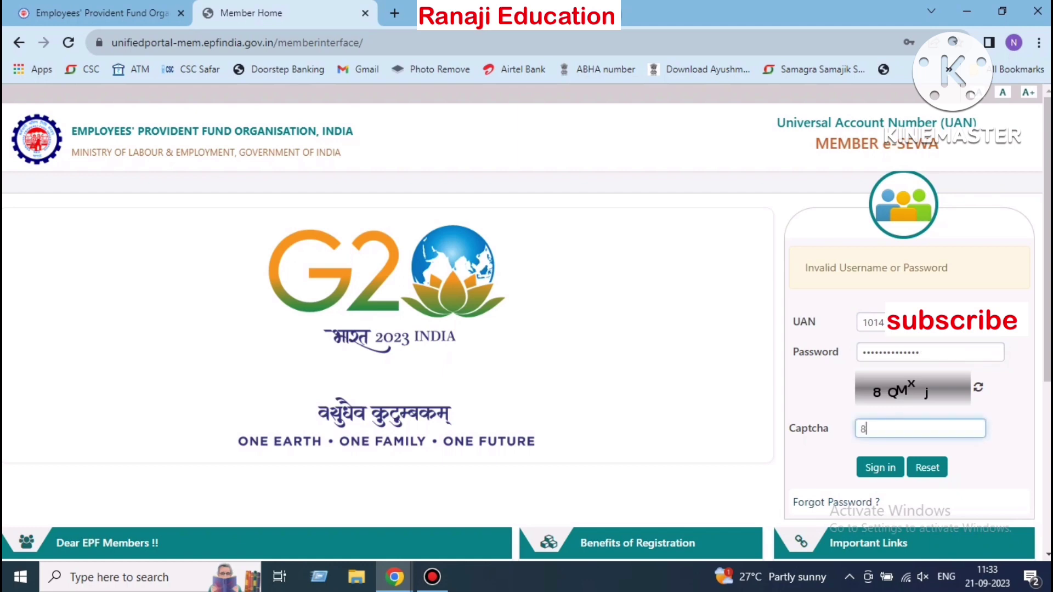
pyautogui.write('xj')
pyautogui.press('Tab')
pyautogui.press('Return')
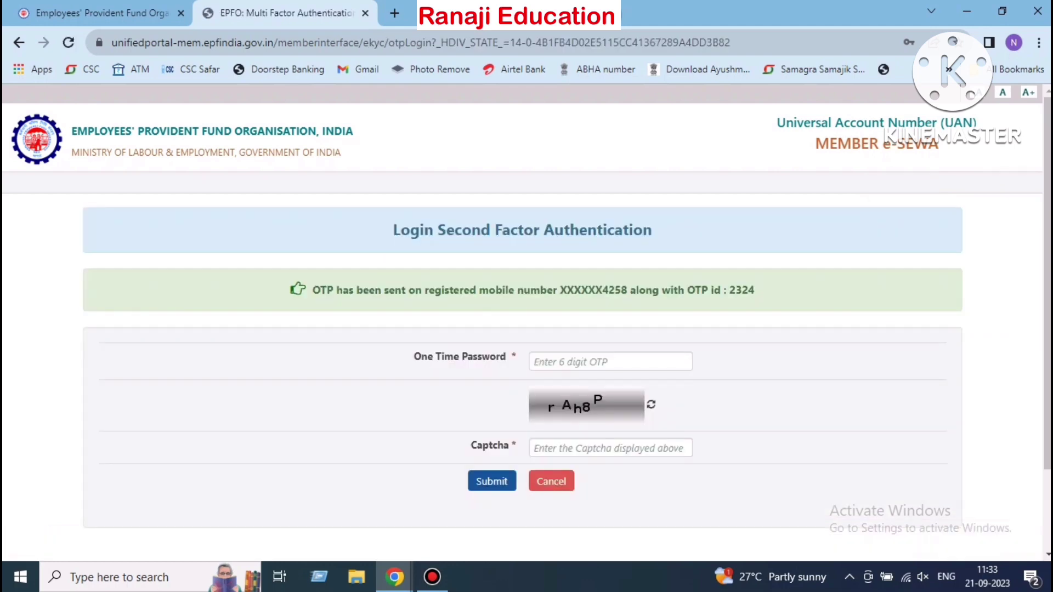
# Step: Enter the six-digit login OTP and the corrected captcha, then submit to reach Member Home
pyautogui.press('Tab')
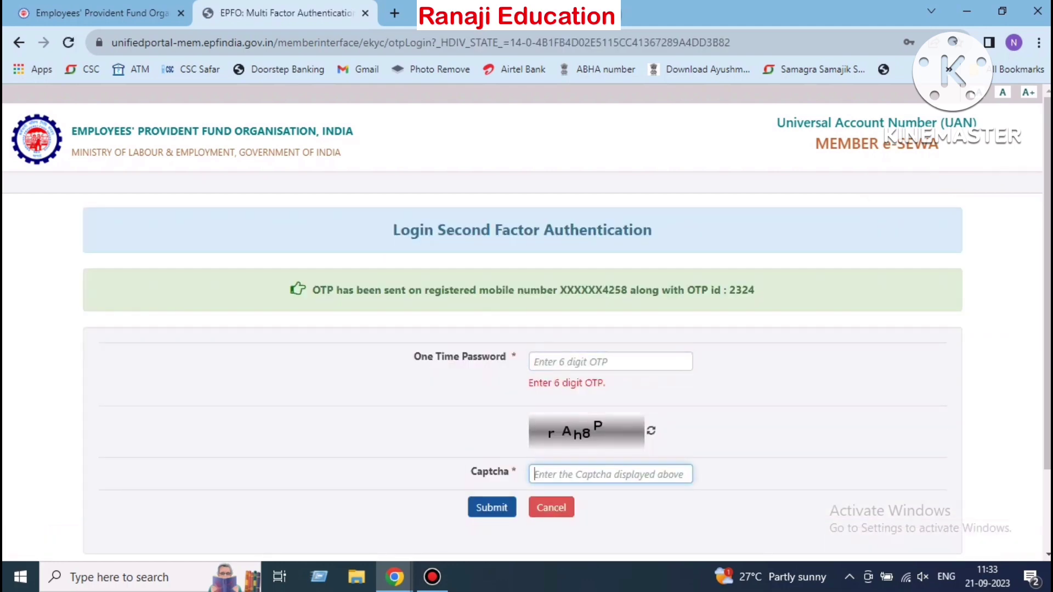
pyautogui.write('rA')
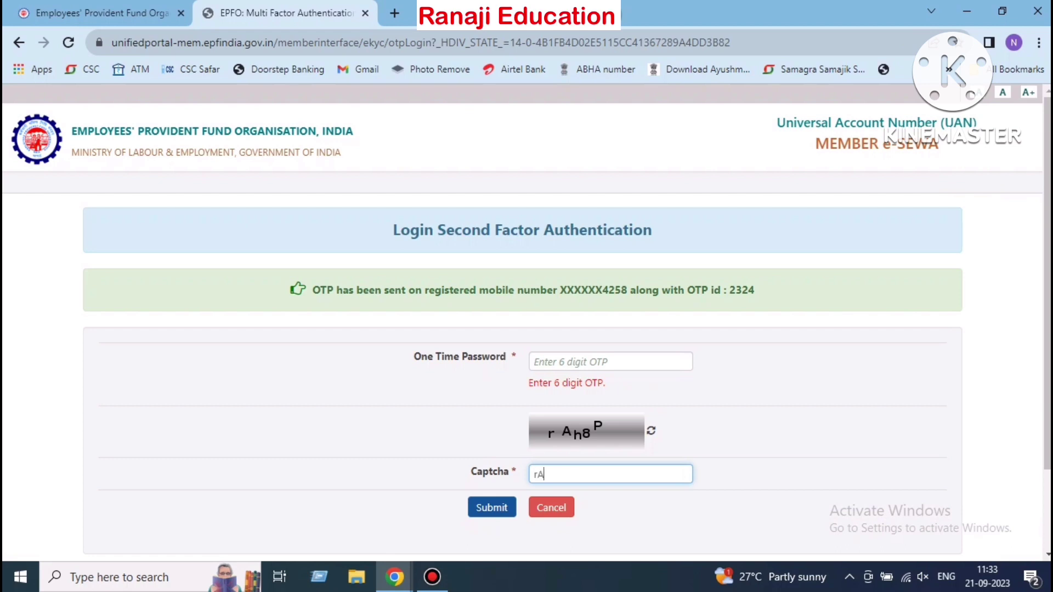
pyautogui.write('h5')
pyautogui.press('BackSpace')
pyautogui.write('8')
pyautogui.click(610, 362)
pyautogui.write('••')
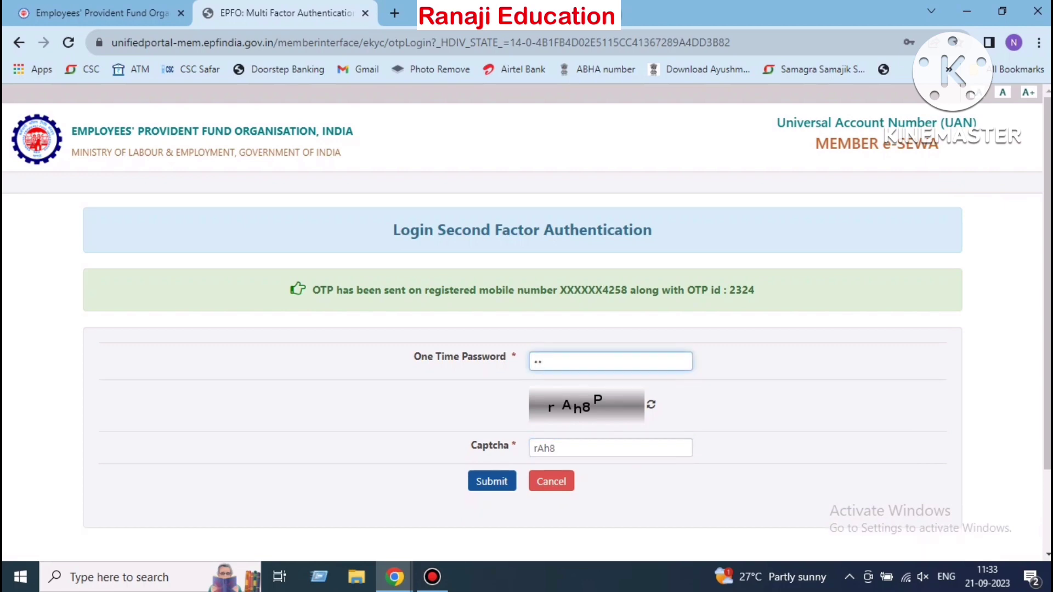
pyautogui.write('••••')
pyautogui.click(556, 448)
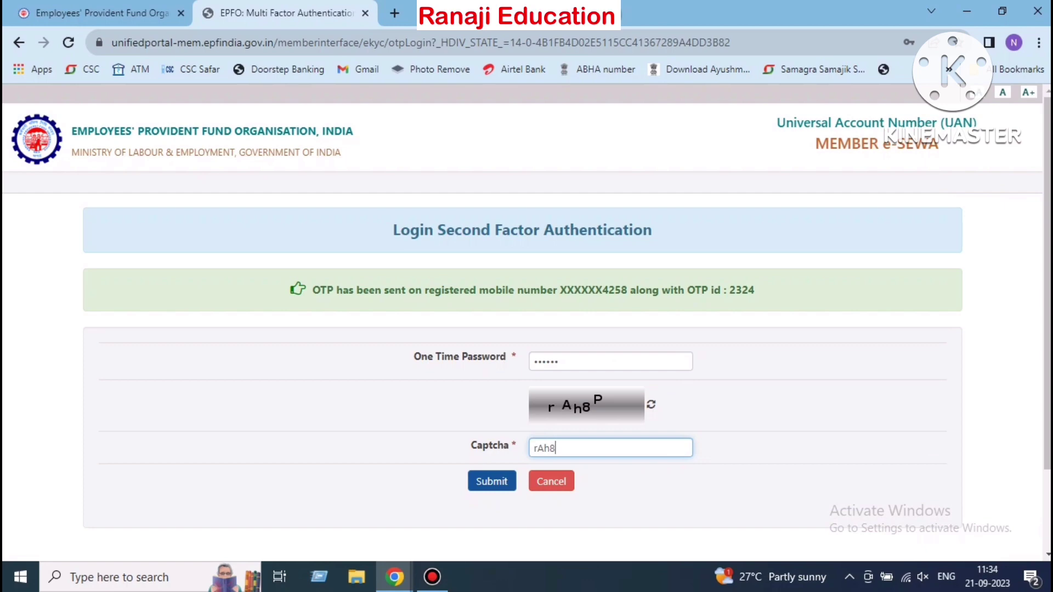
pyautogui.write('P')
pyautogui.press('Return')
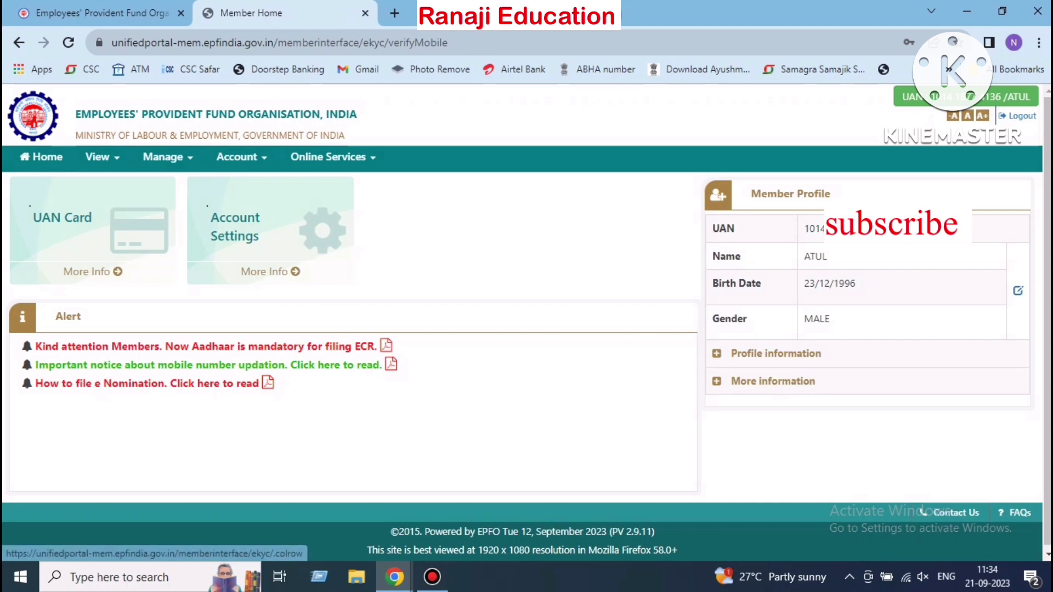
# Step: Expand the member's profile information and view the three-establishment Service History
pyautogui.click(775, 354)
pyautogui.scroll(-1, 775, 354)
pyautogui.scroll(2, 351, 329)
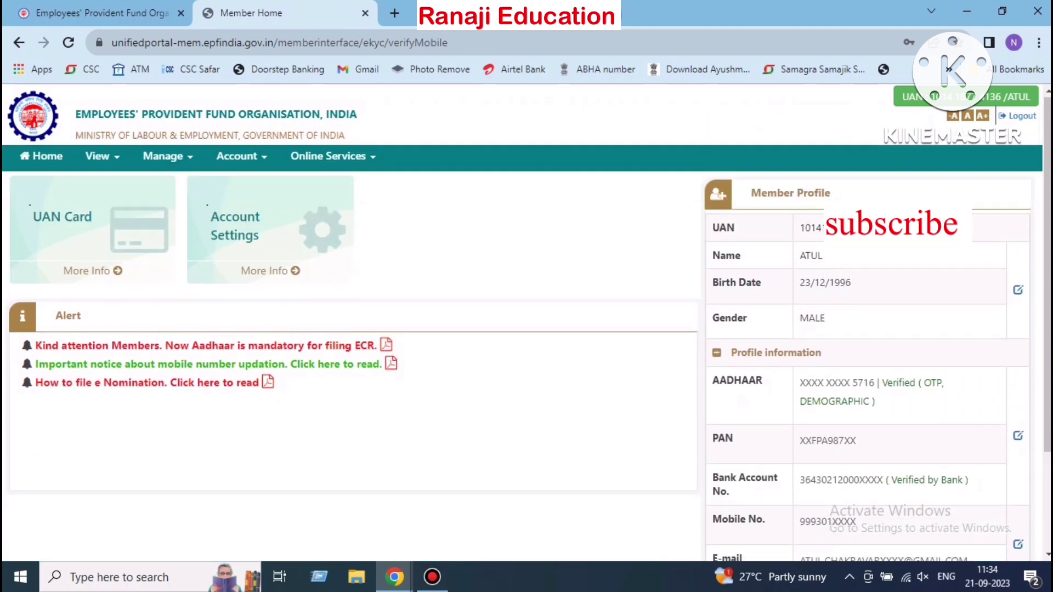
pyautogui.click(102, 157)
pyautogui.click(110, 242)
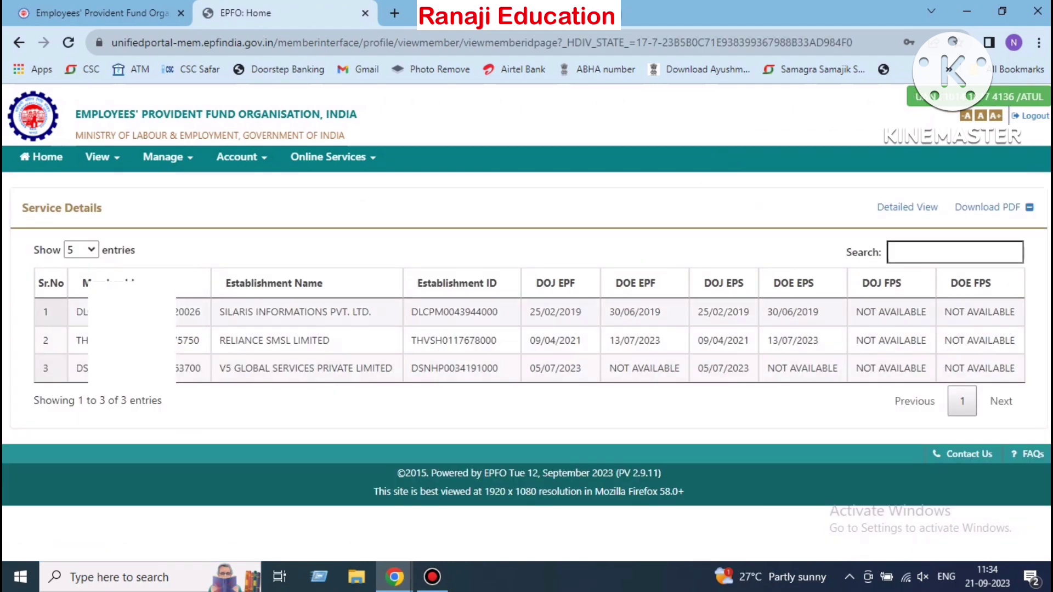
# Step: Open ONE MEMBER - ONE EPF ACCOUNT (TRANSFER REQUEST) from Online Services
pyautogui.click(329, 157)
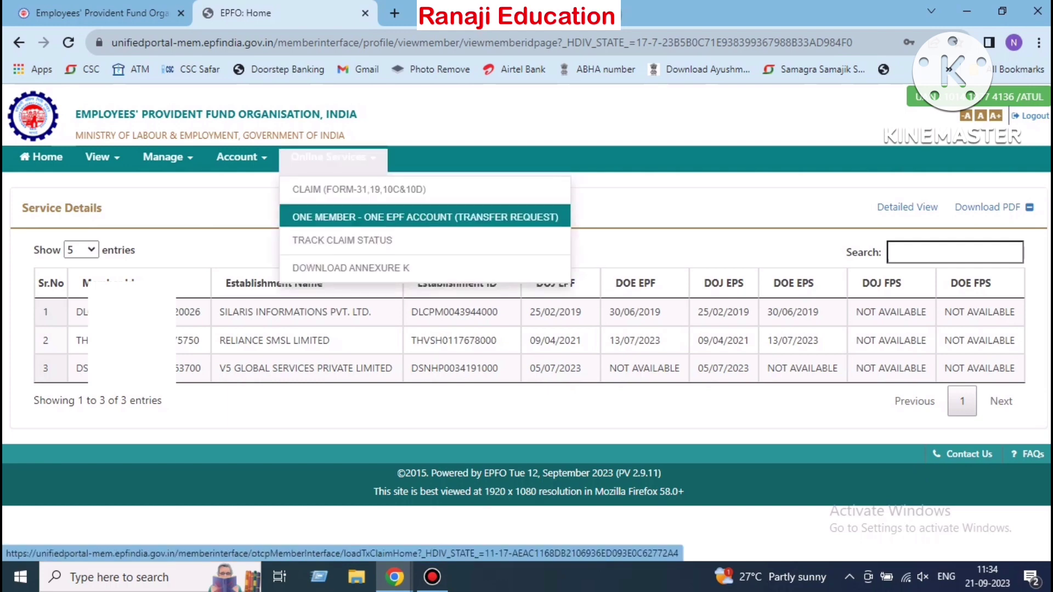
pyautogui.click(425, 218)
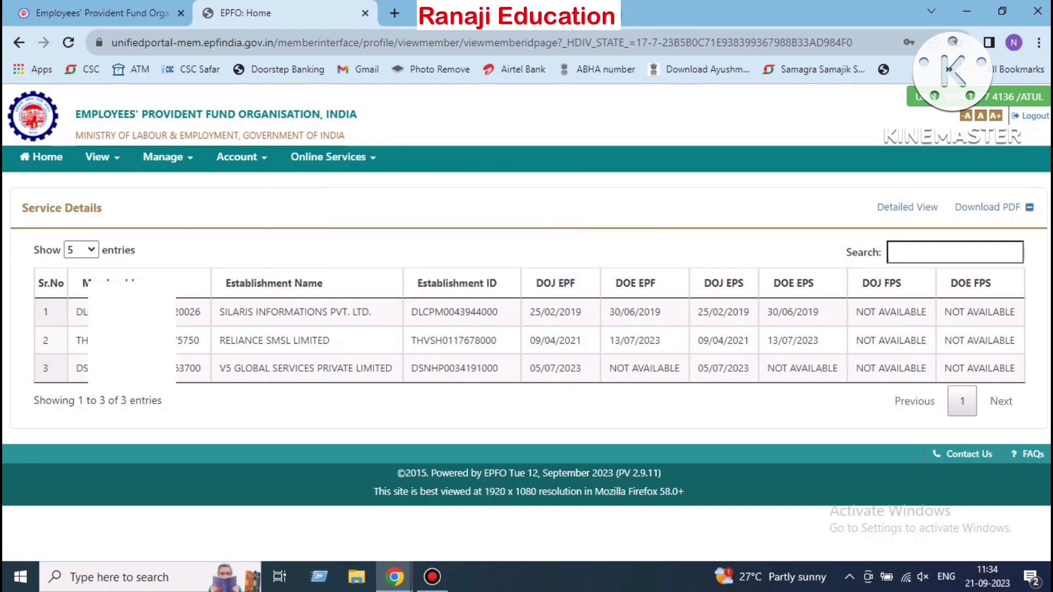
pyautogui.moveTo(329, 158)
pyautogui.moveTo(271, 215)
pyautogui.mouseDown()
pyautogui.moveTo(448, 218)
pyautogui.moveTo(269, 217)
pyautogui.mouseUp()
pyautogui.click(266, 216)
pyautogui.moveTo(329, 158)
pyautogui.click(265, 215)
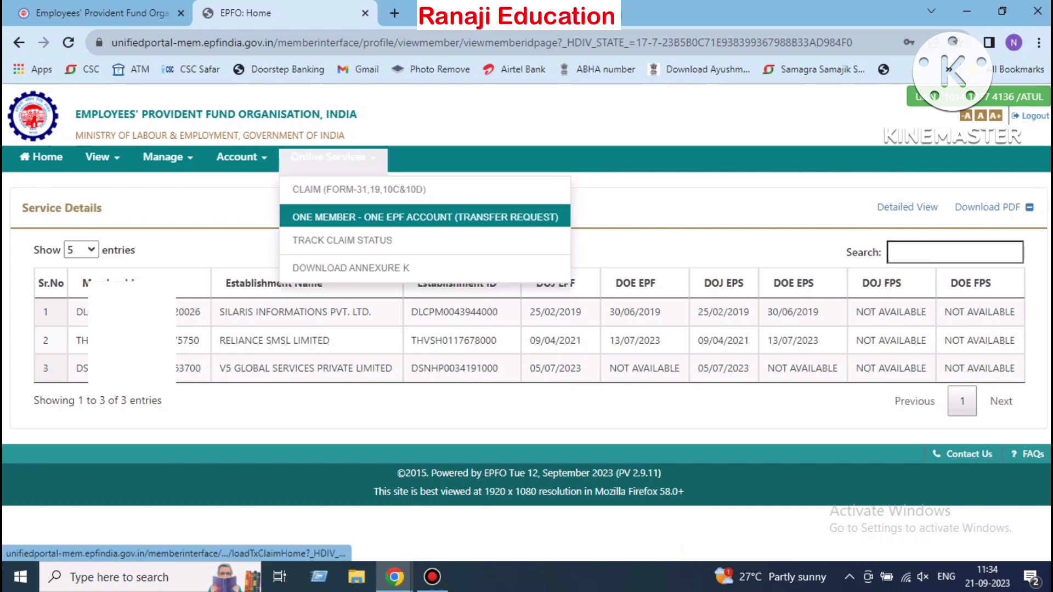
pyautogui.click(425, 217)
pyautogui.scroll(-1, 526, 329)
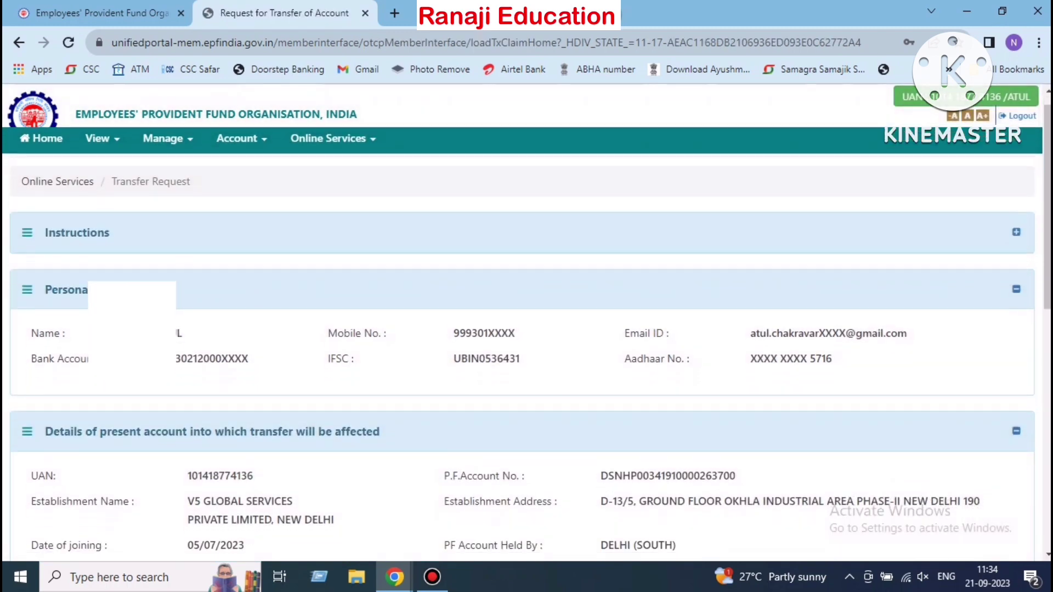
pyautogui.scroll(-7, 527, 329)
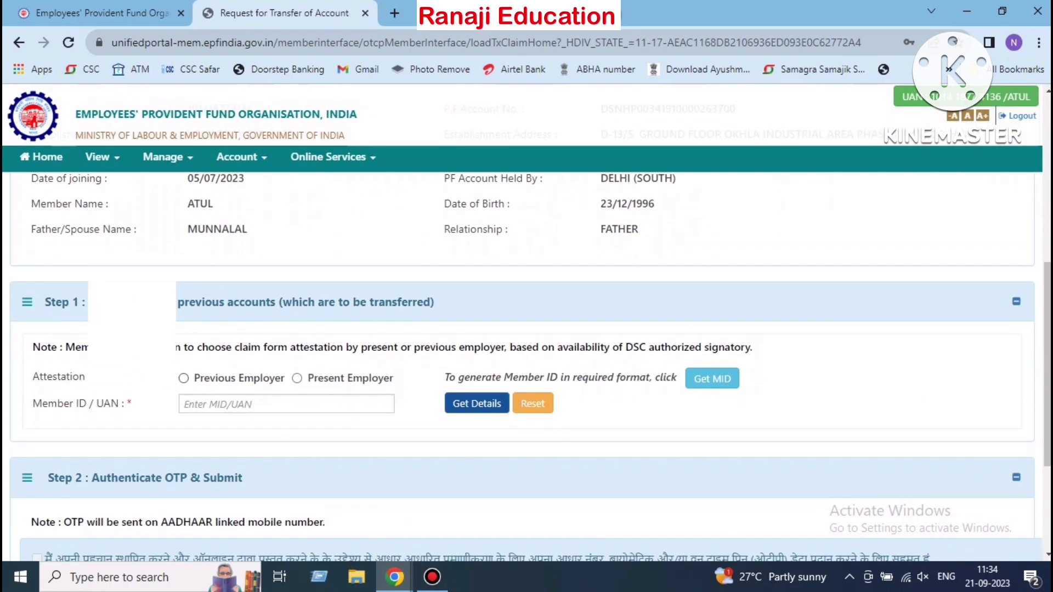
pyautogui.moveTo(102, 157)
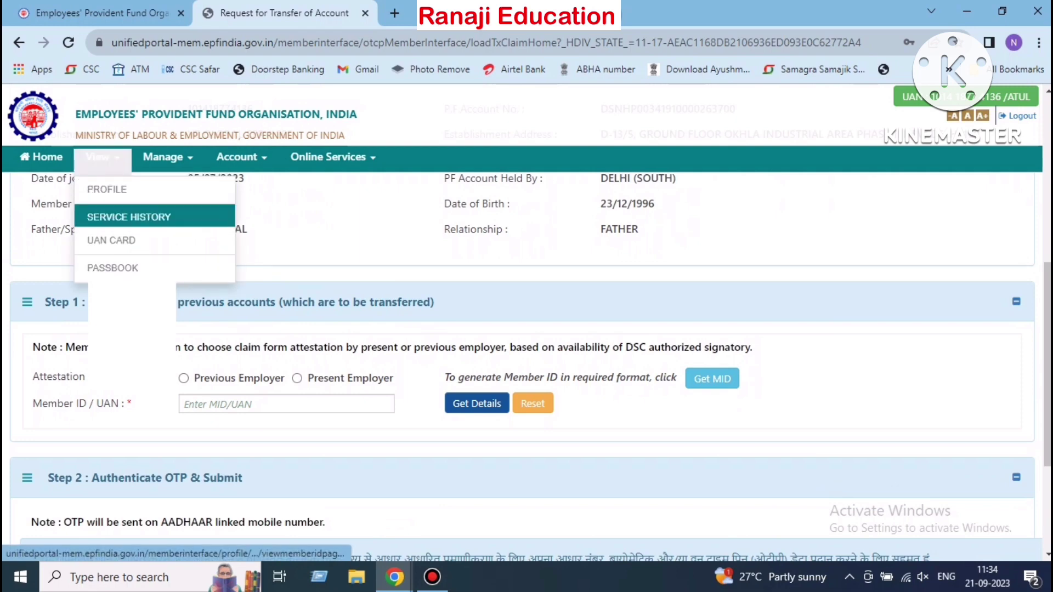
pyautogui.click(129, 217)
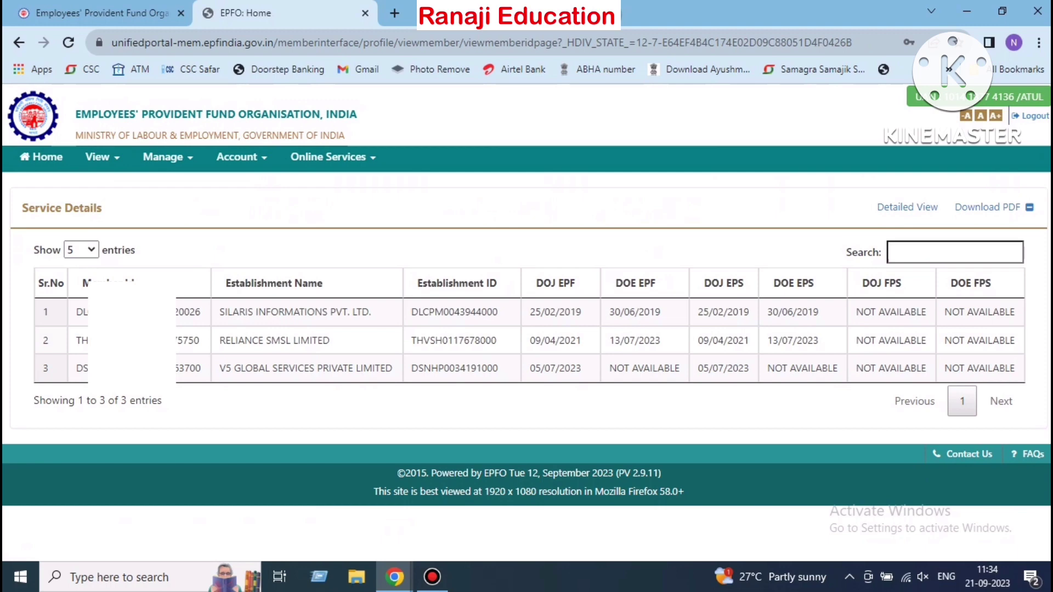
pyautogui.click(333, 157)
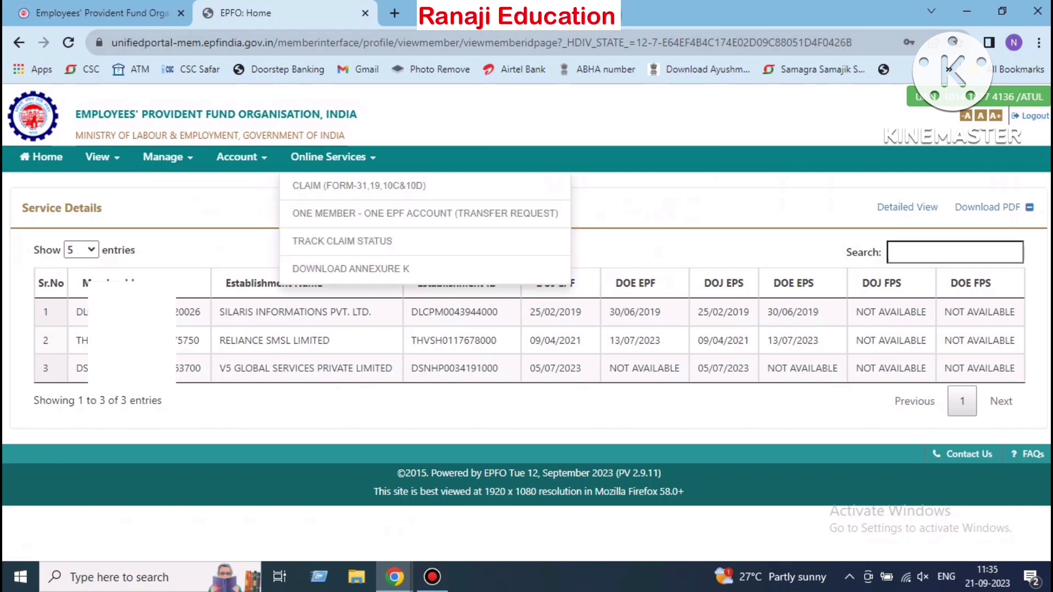
pyautogui.click(425, 217)
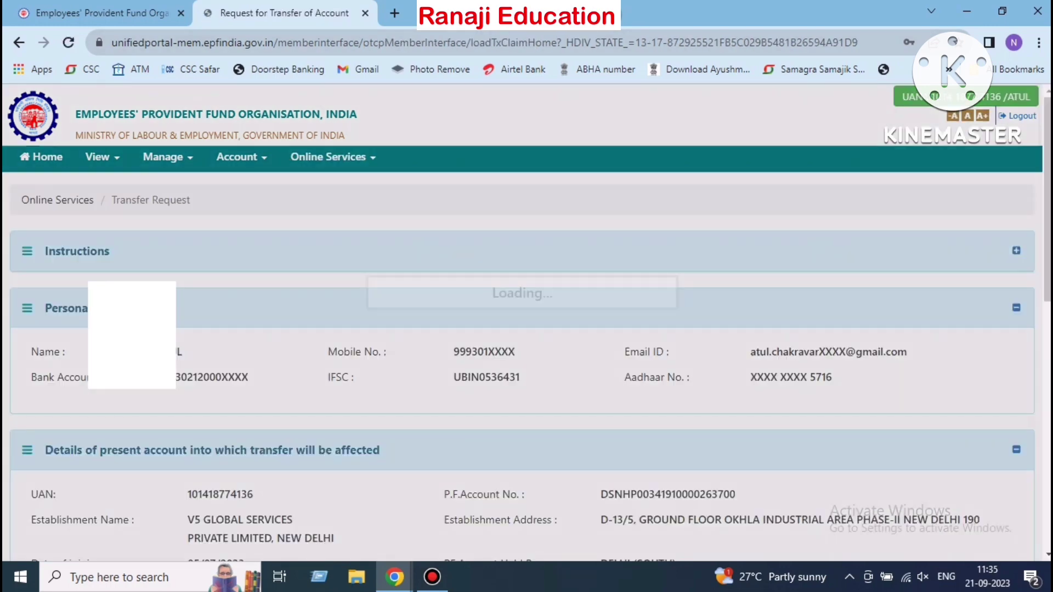
# Step: Choose present-employer attestation and fetch previous account details for the member's UAN
pyautogui.scroll(-7, 521, 357)
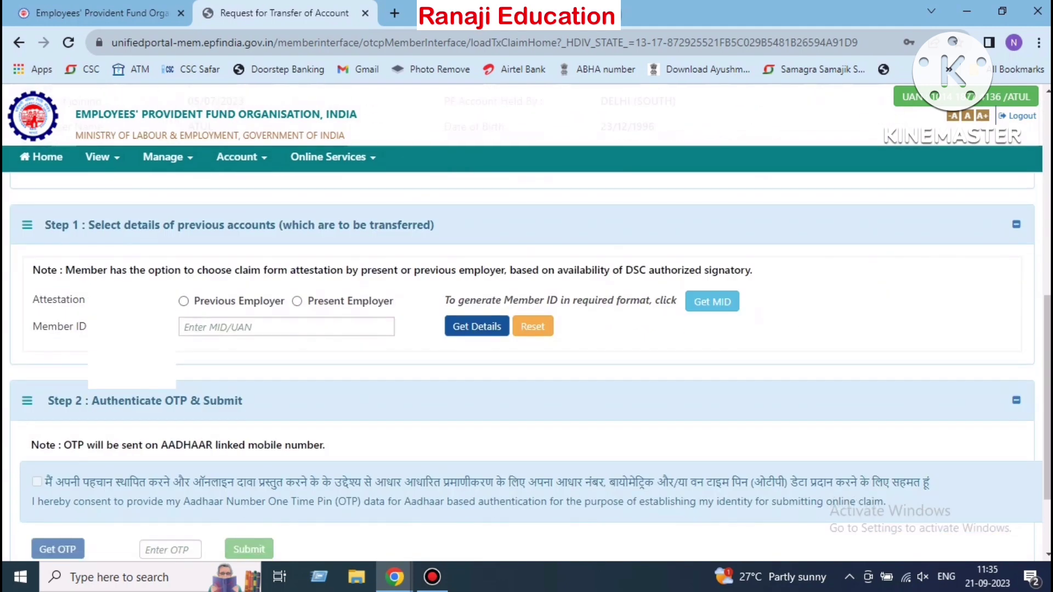
pyautogui.click(297, 301)
pyautogui.click(285, 327)
pyautogui.write('1')
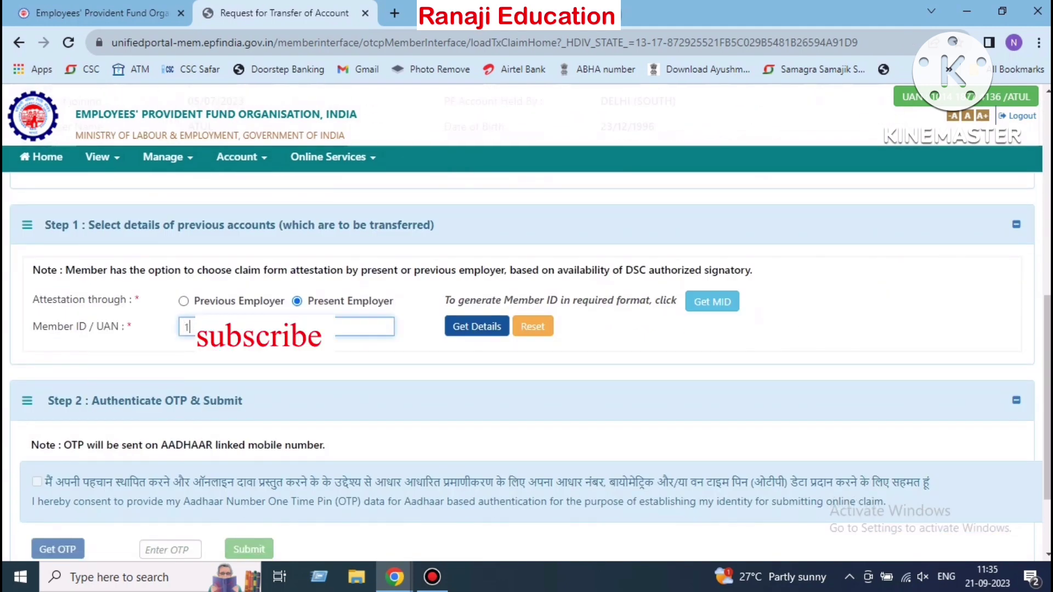
pyautogui.write('0')
pyautogui.press('Tab')
pyautogui.press('Return')
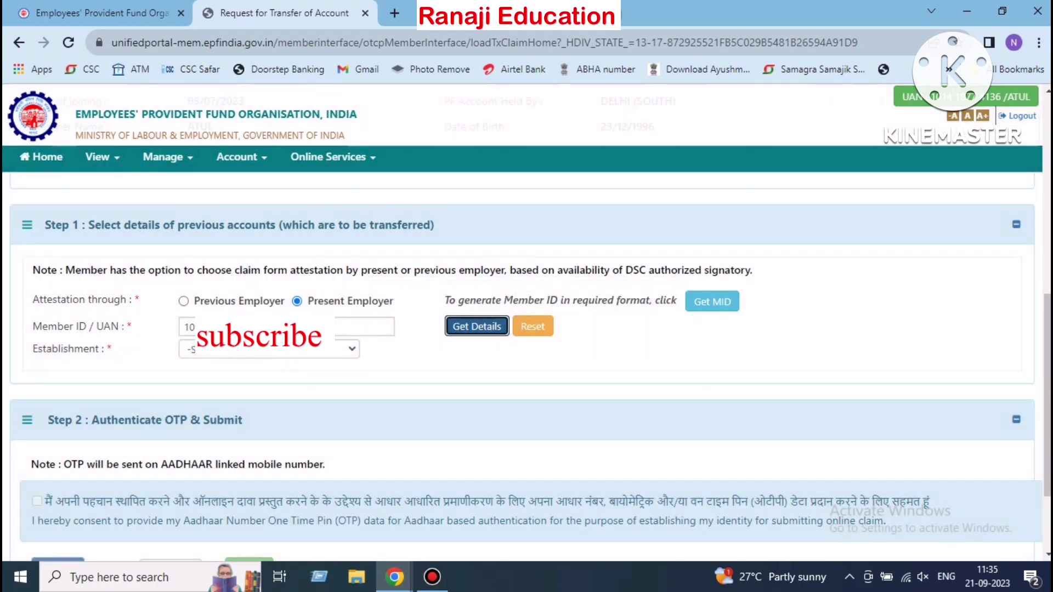
# Step: Select RELIANCE SMSL LIMITED as the establishment after SILARIS shows an already-submitted claim
pyautogui.click(269, 349)
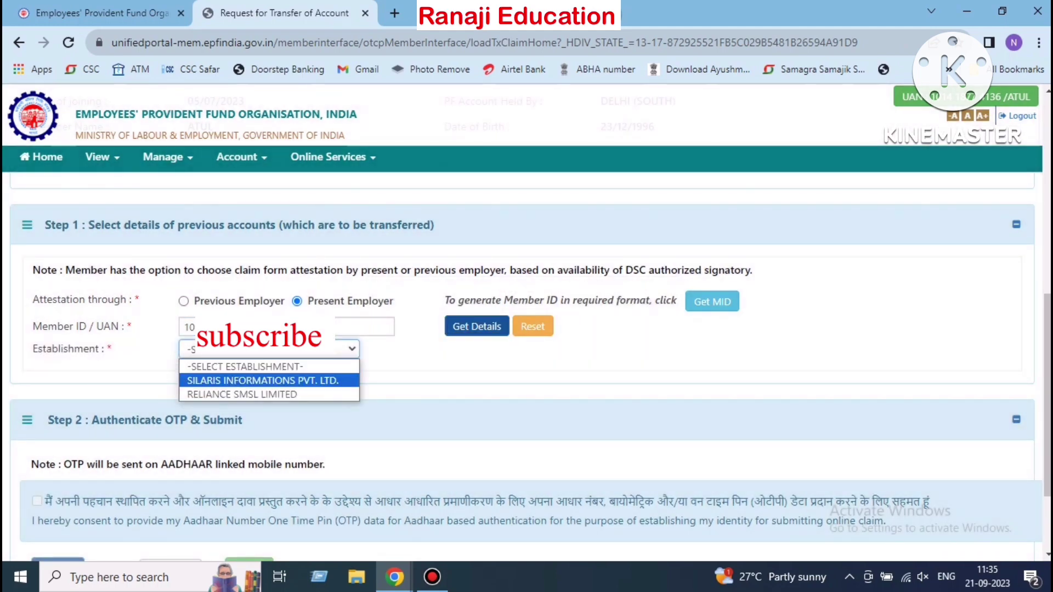
pyautogui.press('Return')
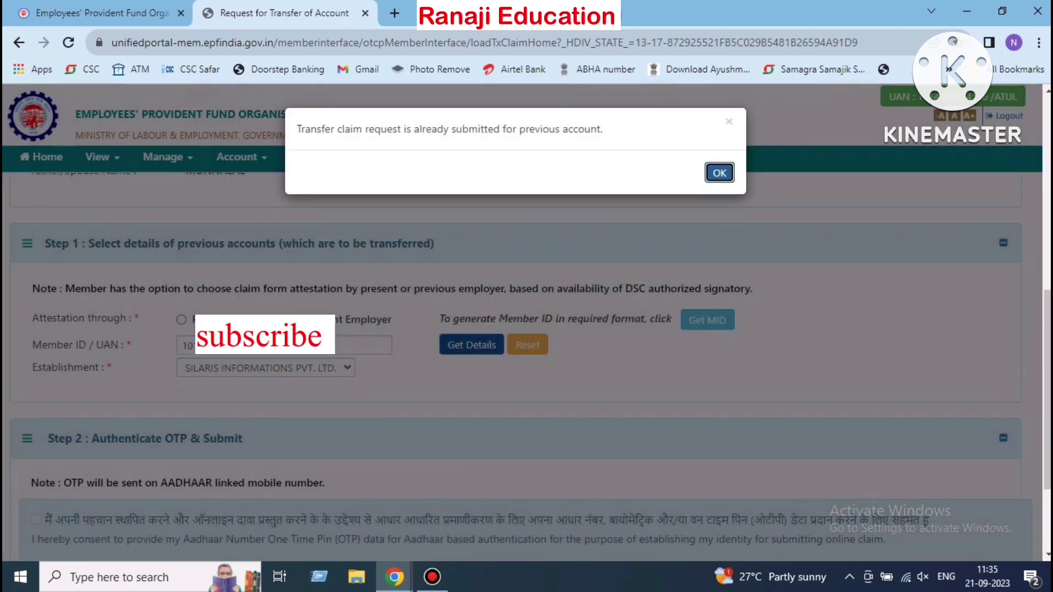
pyautogui.press('Return')
pyautogui.hotkey('alt', 'Down')
pyautogui.press('Down')
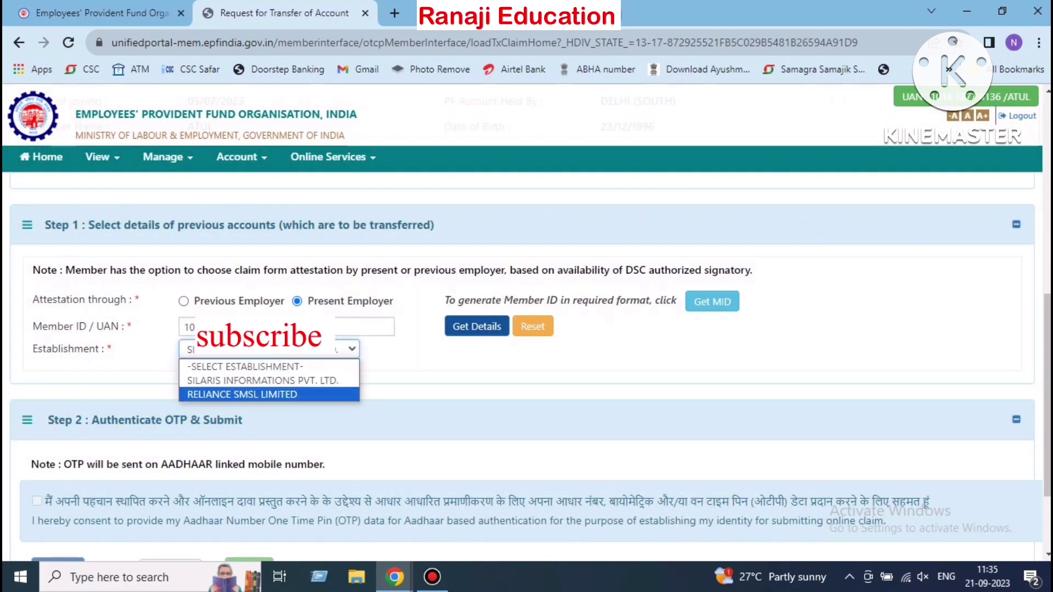
pyautogui.press('Return')
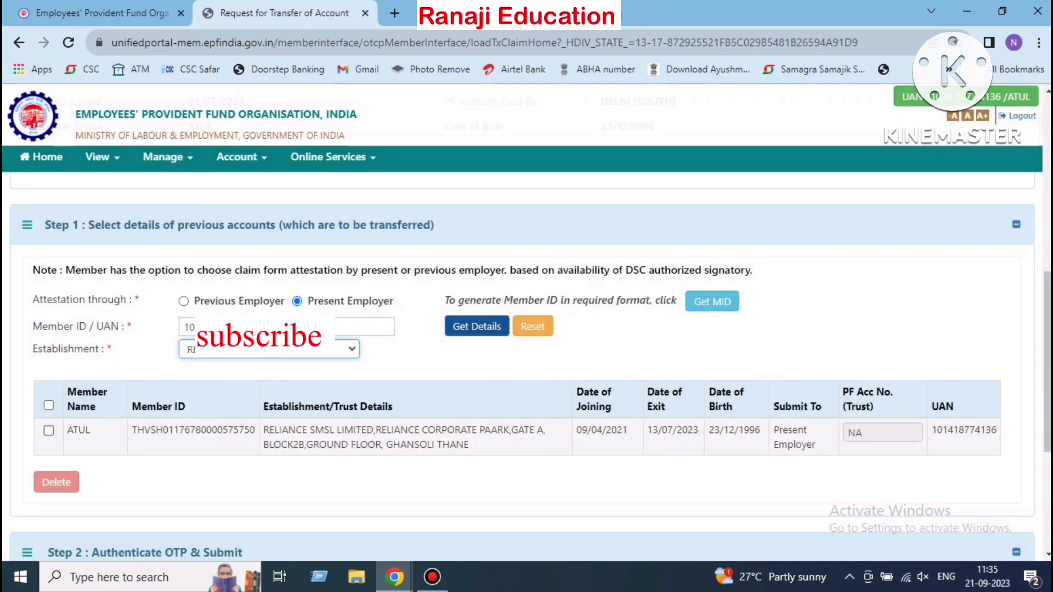
# Step: Tick the RELIANCE account row and agree to the Aadhaar OTP consent
pyautogui.click(48, 430)
pyautogui.scroll(-1, 527, 329)
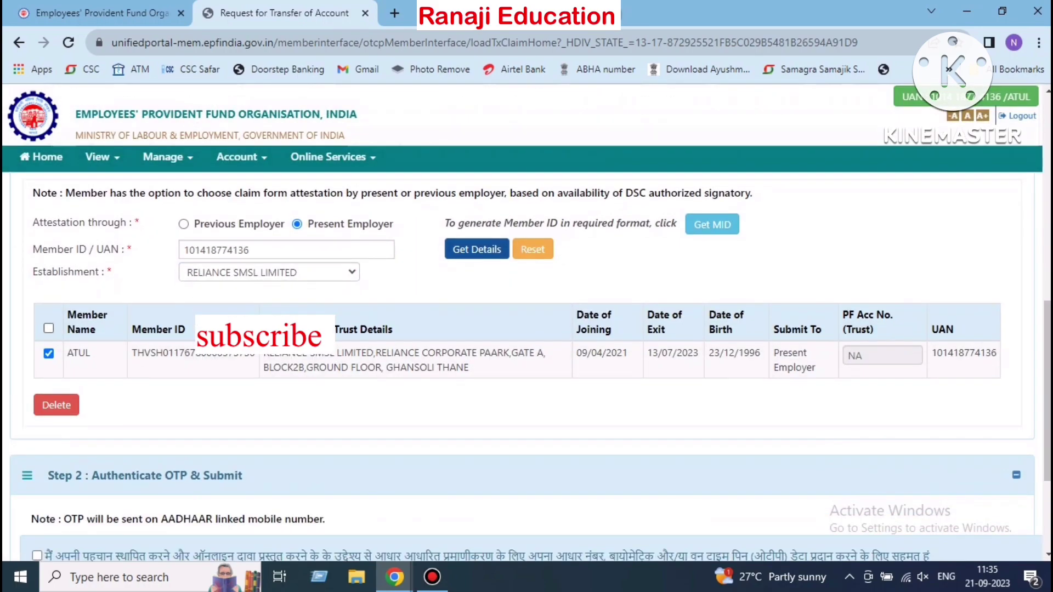
pyautogui.click(48, 328)
pyautogui.scroll(-3, 527, 329)
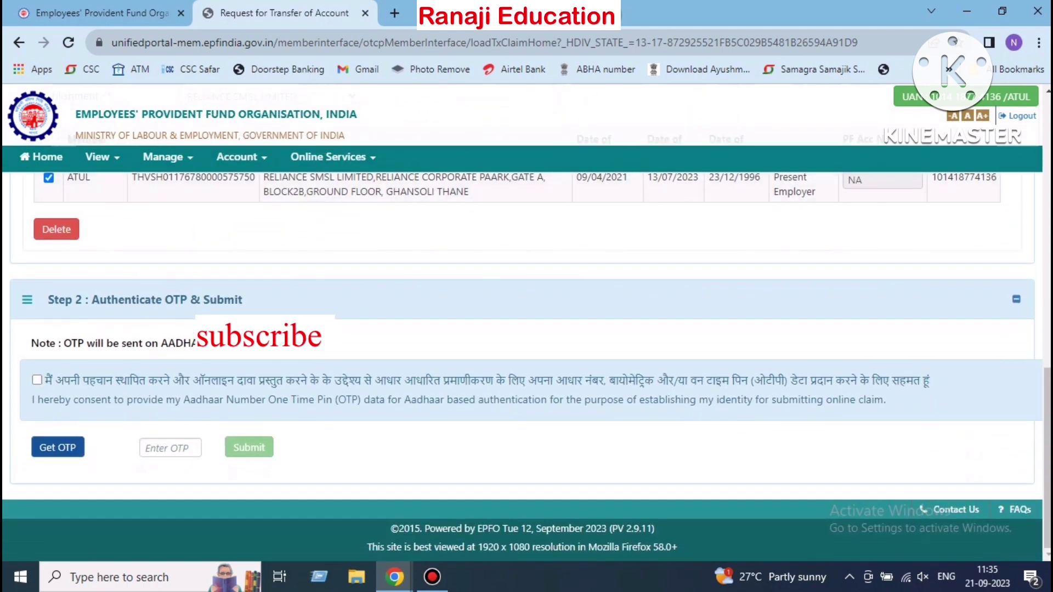
pyautogui.click(37, 380)
# Step: Request the Aadhaar OTP, enter the received code and submit the transfer claim
pyautogui.click(58, 448)
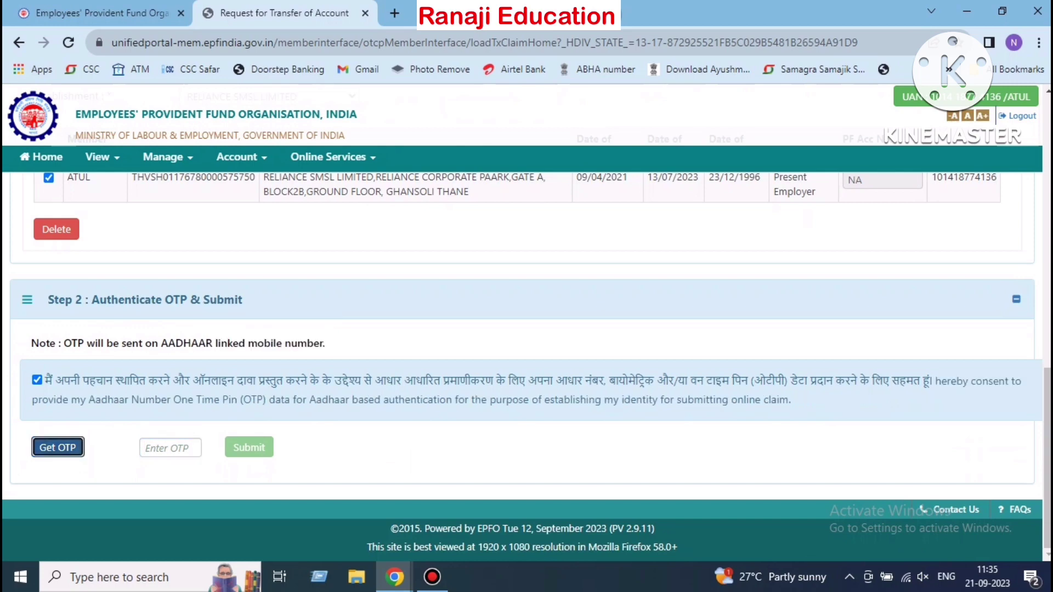
pyautogui.click(58, 448)
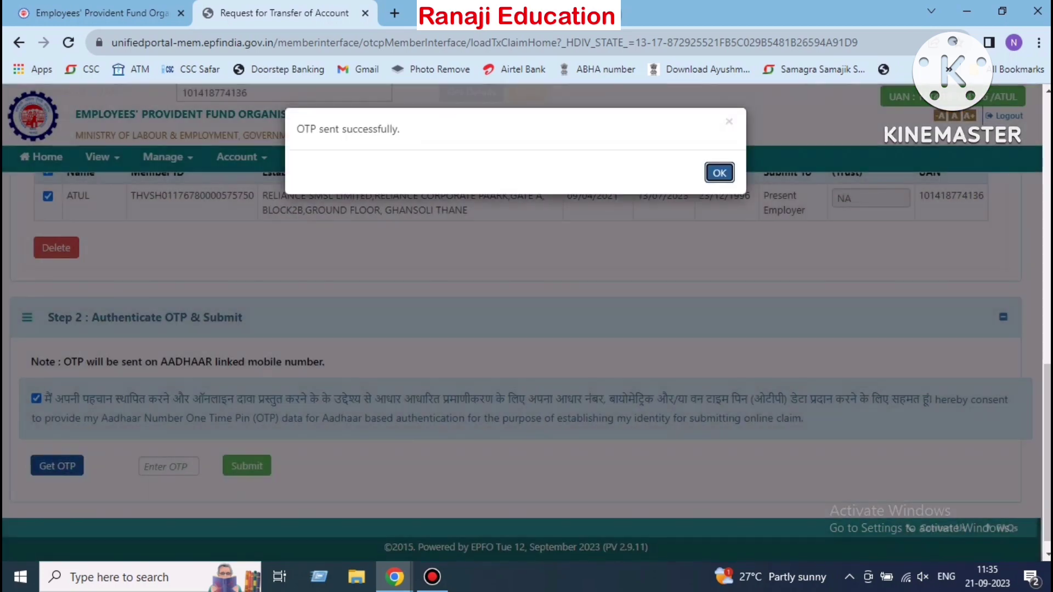
pyautogui.press('Return')
pyautogui.click(170, 448)
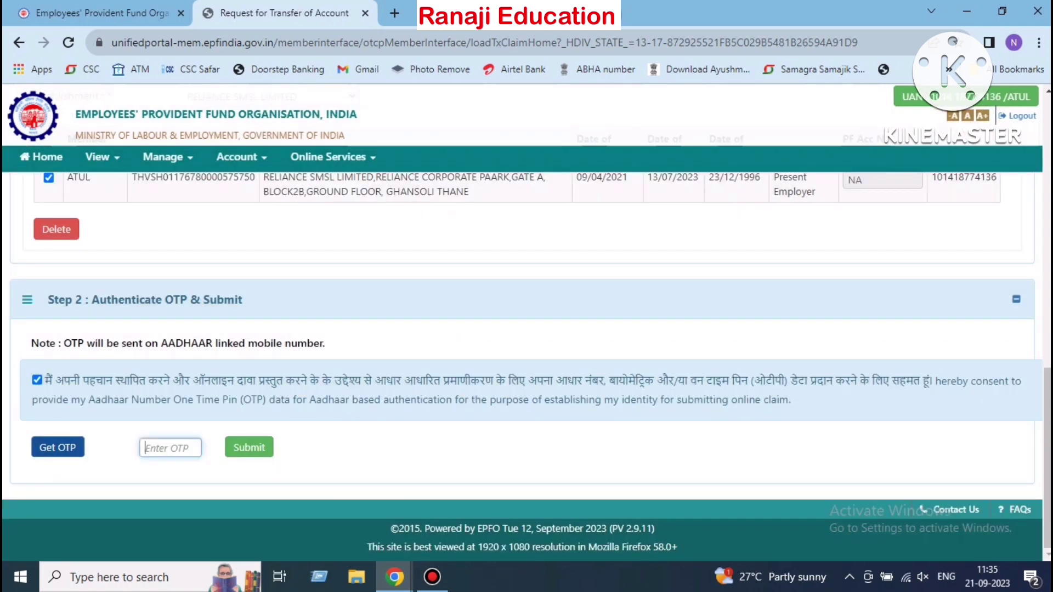
pyautogui.scroll(1, 526, 329)
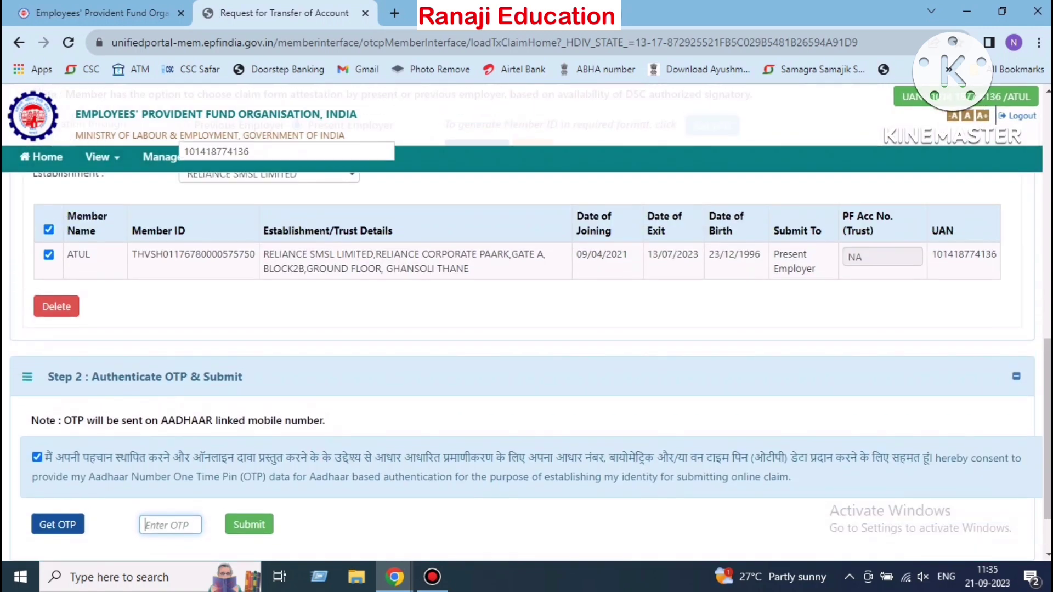
pyautogui.scroll(-1, 527, 329)
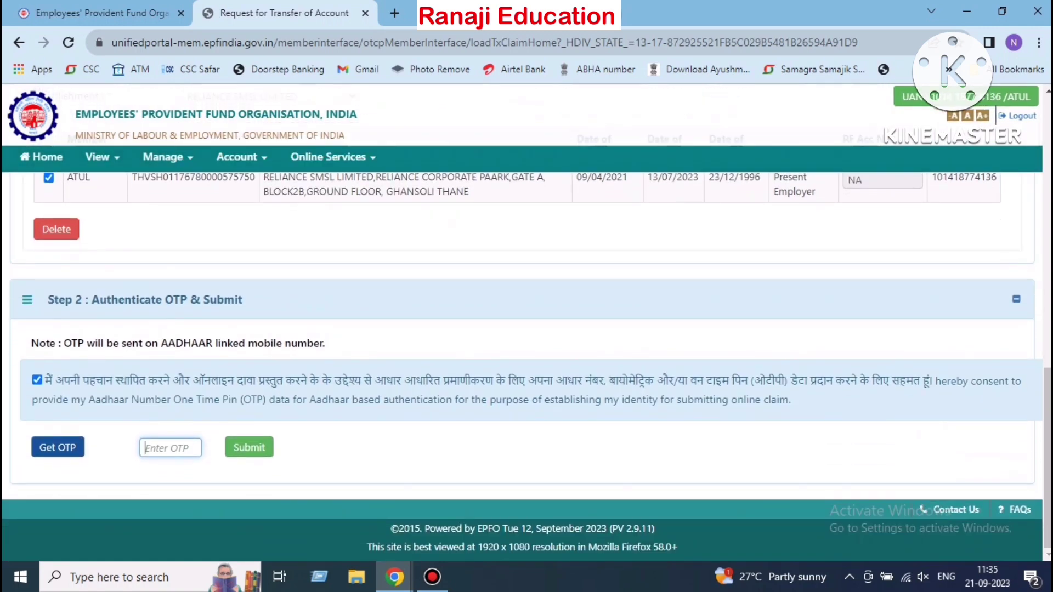
pyautogui.write('••••')
pyautogui.write('••')
pyautogui.press('Tab')
pyautogui.press('Return')
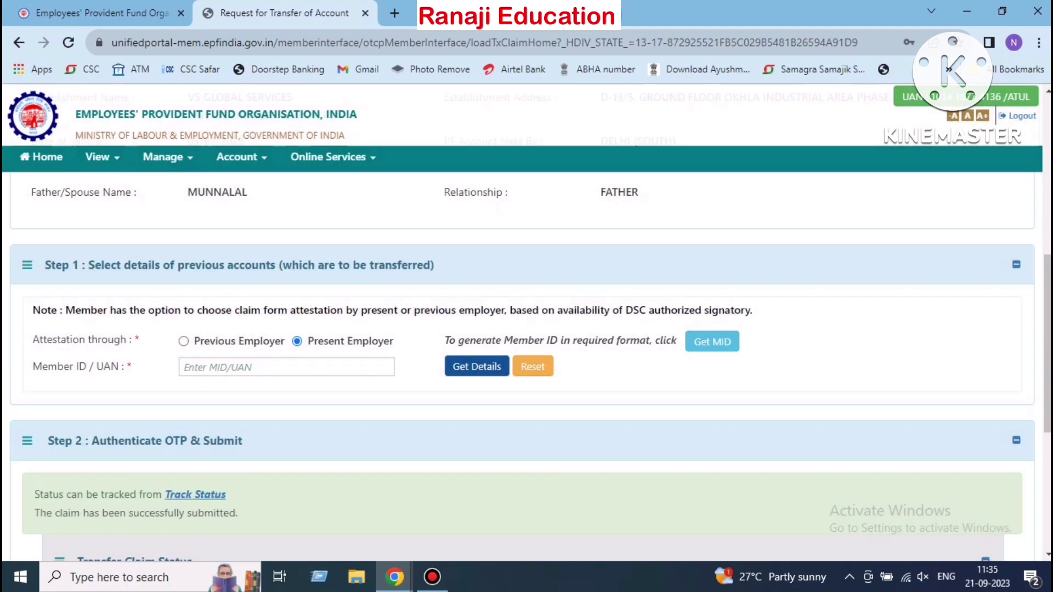
# Step: Open the printable Form 13 PDF for the new RELIANCE SMSL LIMITED transfer claim
pyautogui.scroll(-3, 527, 357)
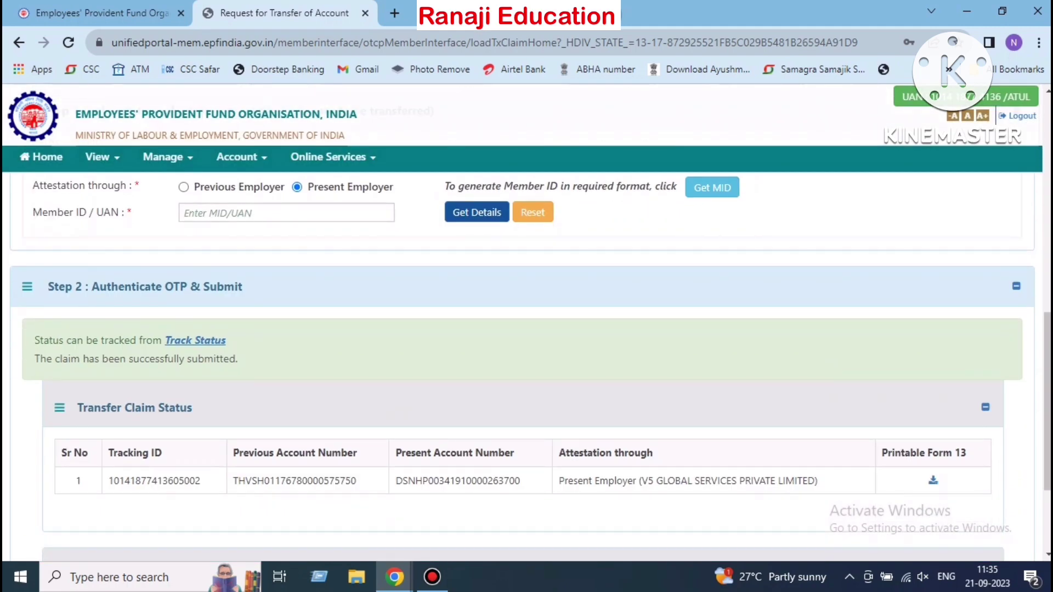
pyautogui.moveTo(108, 481); pyautogui.dragTo(818, 481)
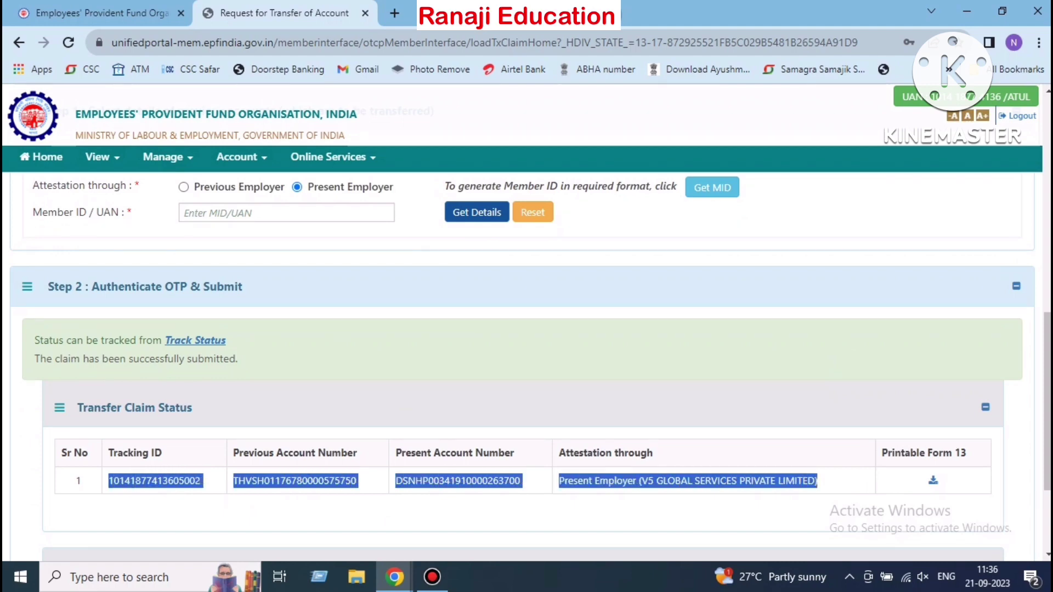
pyautogui.click(933, 481)
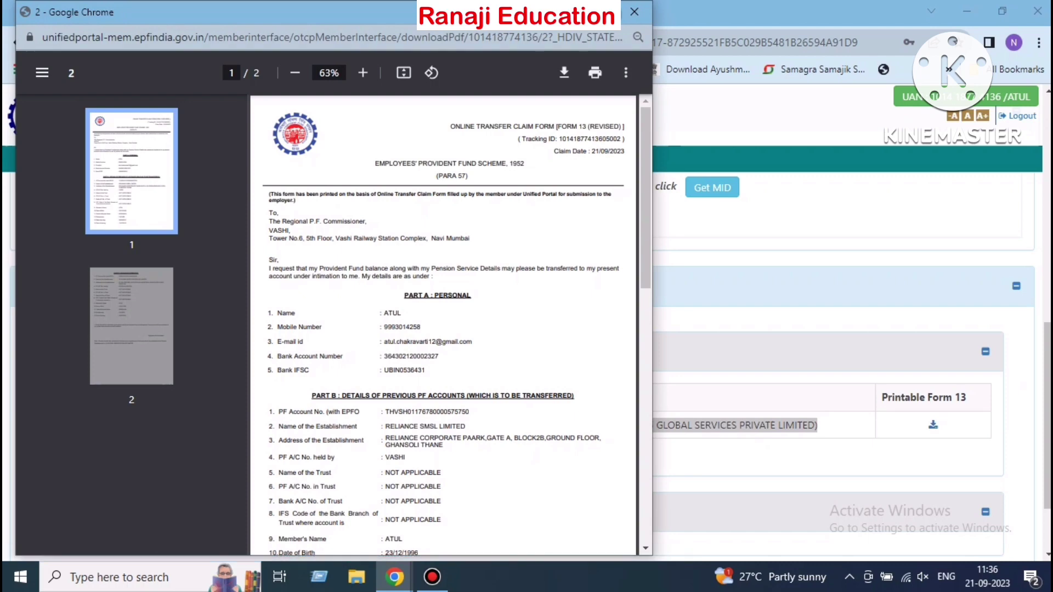
# Step: Set the Form 13 print job to all pages at 100% scale
pyautogui.click(595, 72)
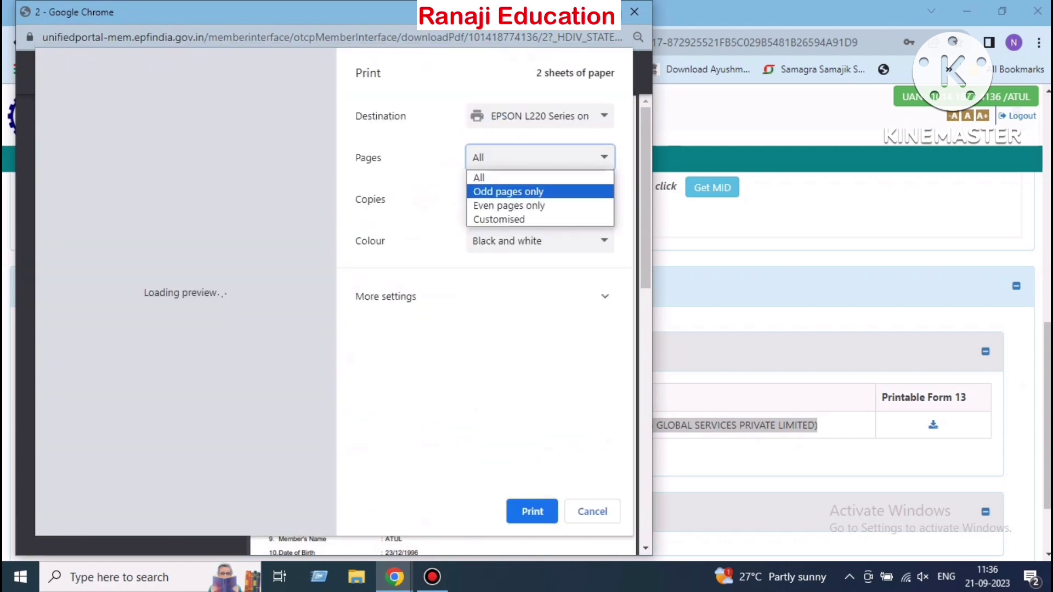
pyautogui.click(541, 191)
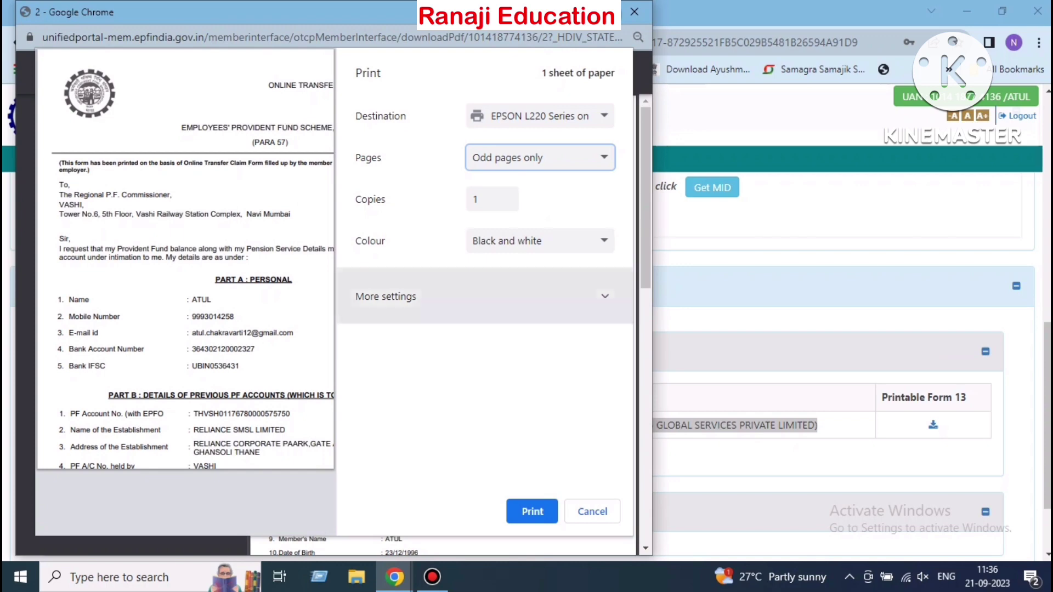
pyautogui.click(478, 296)
pyautogui.click(533, 158)
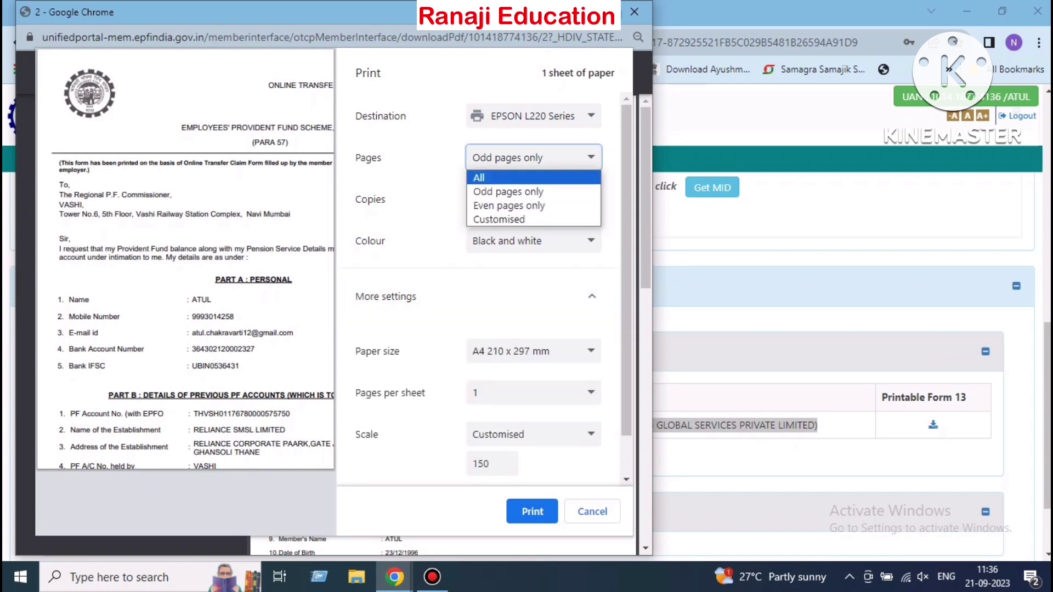
pyautogui.click(494, 175)
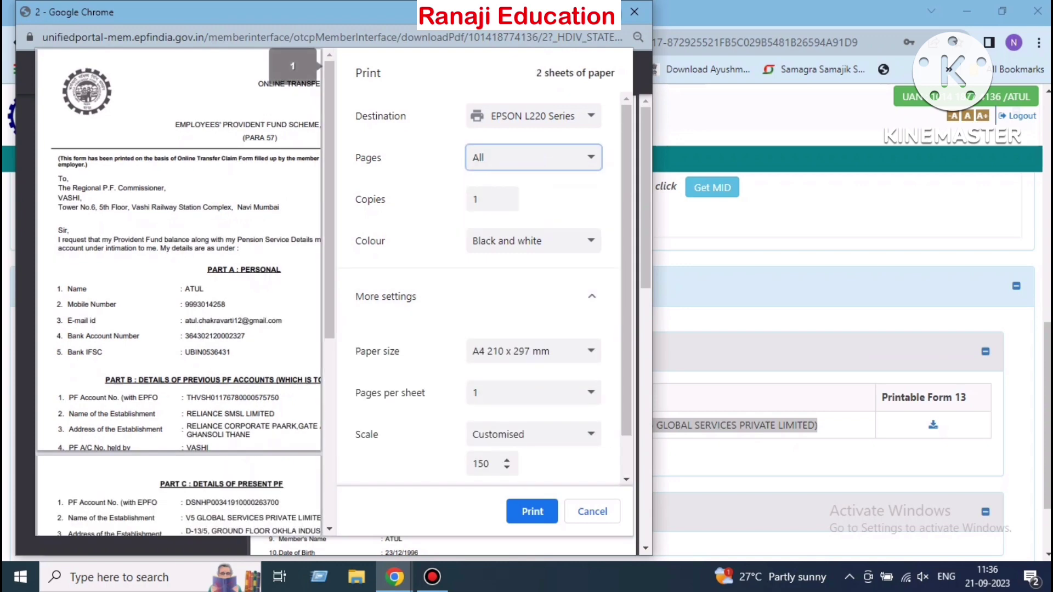
pyautogui.doubleClick(481, 464)
pyautogui.scroll(-1, 485, 289)
pyautogui.write('1000')
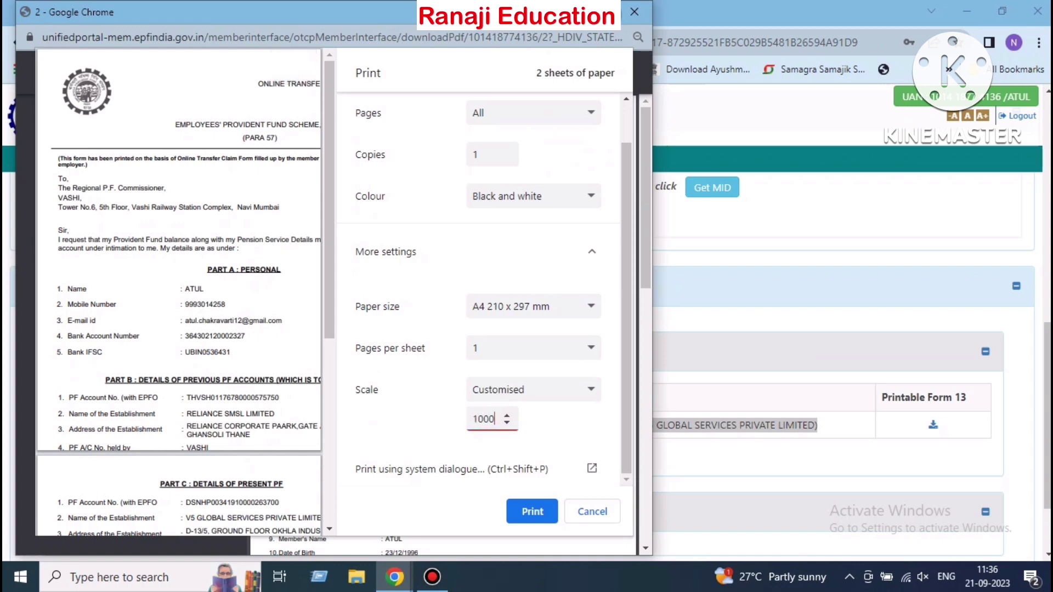
pyautogui.press('BackSpace')
pyautogui.scroll(-10, 178, 291)
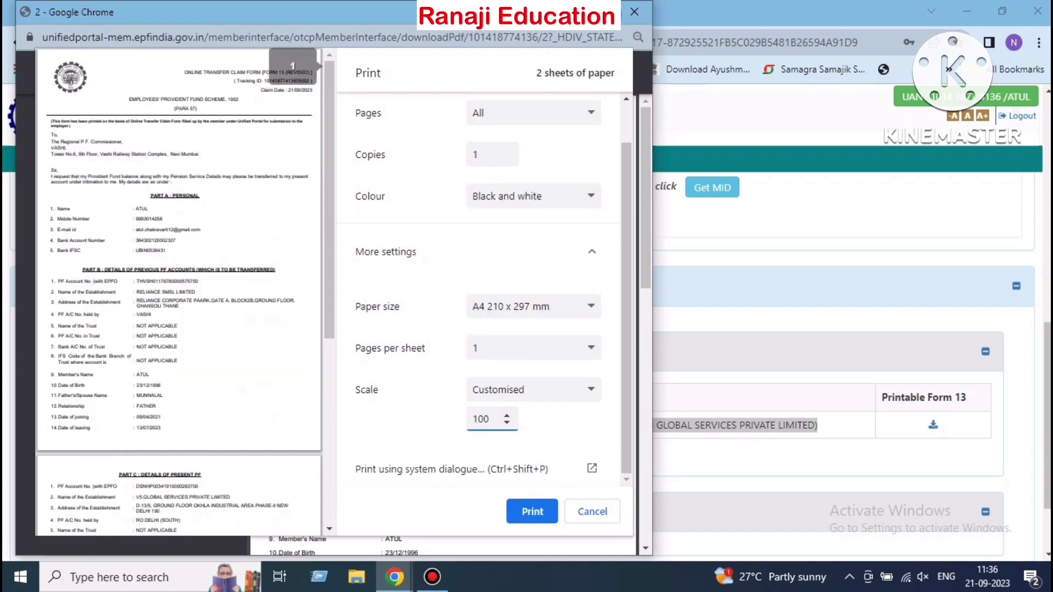
# Step: In the system print dialog, set grayscale and High quality preferences, then print
pyautogui.click(591, 468)
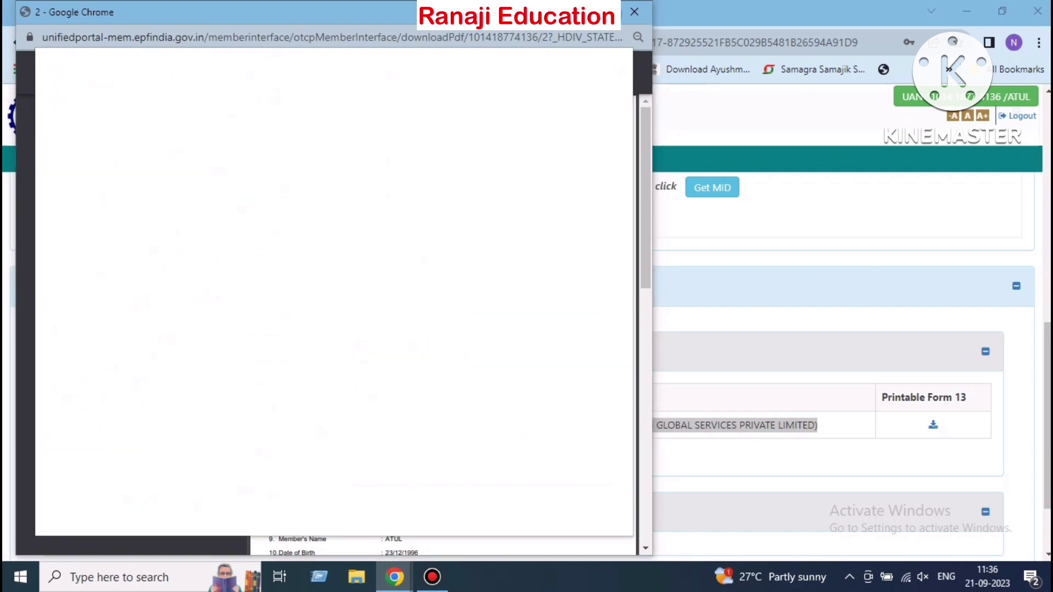
pyautogui.click(325, 156)
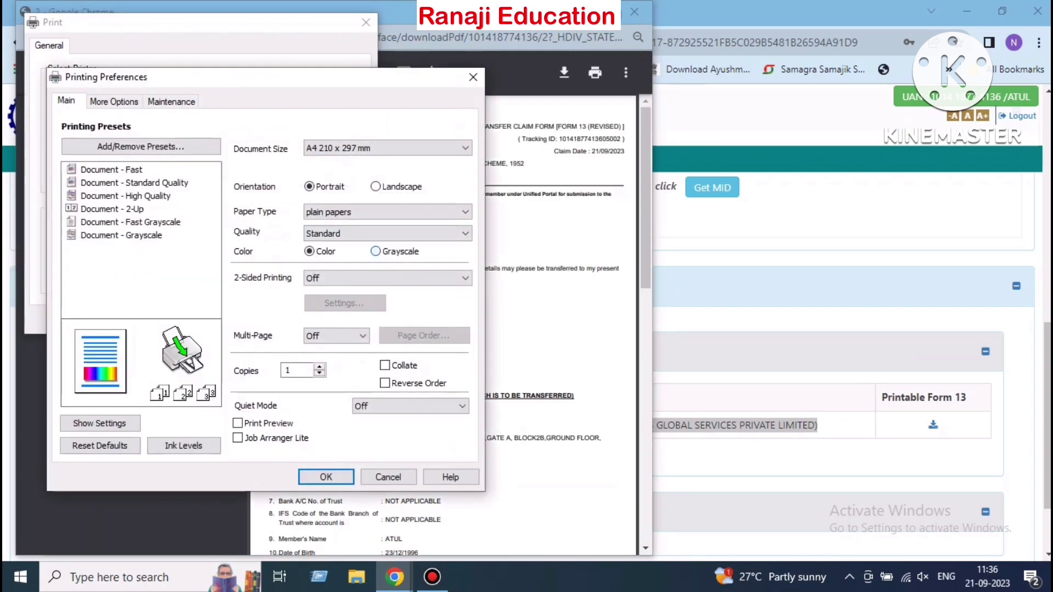
pyautogui.click(375, 252)
pyautogui.click(387, 234)
pyautogui.click(384, 267)
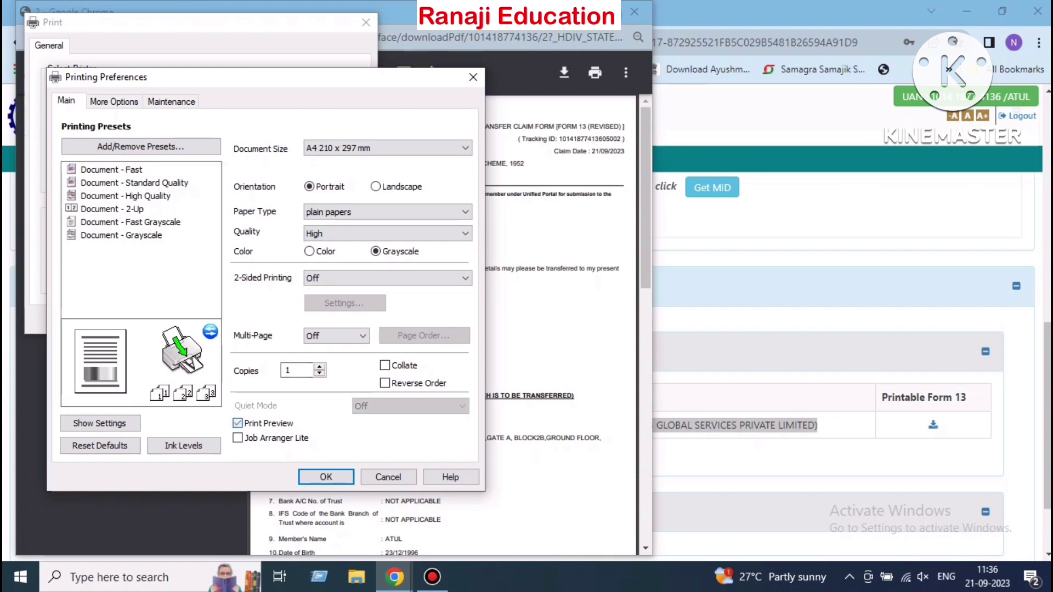
pyautogui.press('Return')
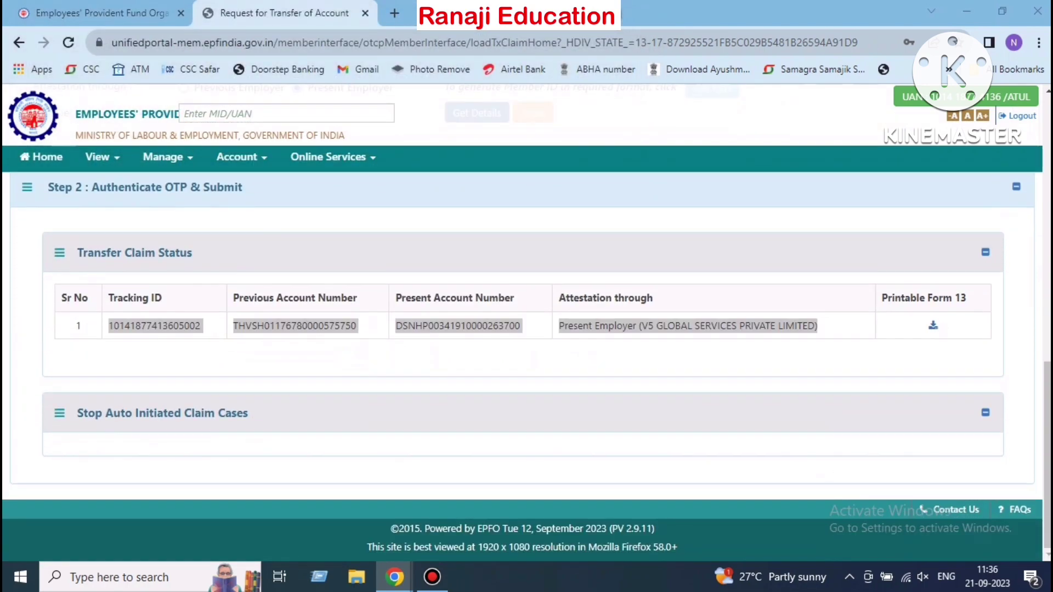
pyautogui.click(325, 153)
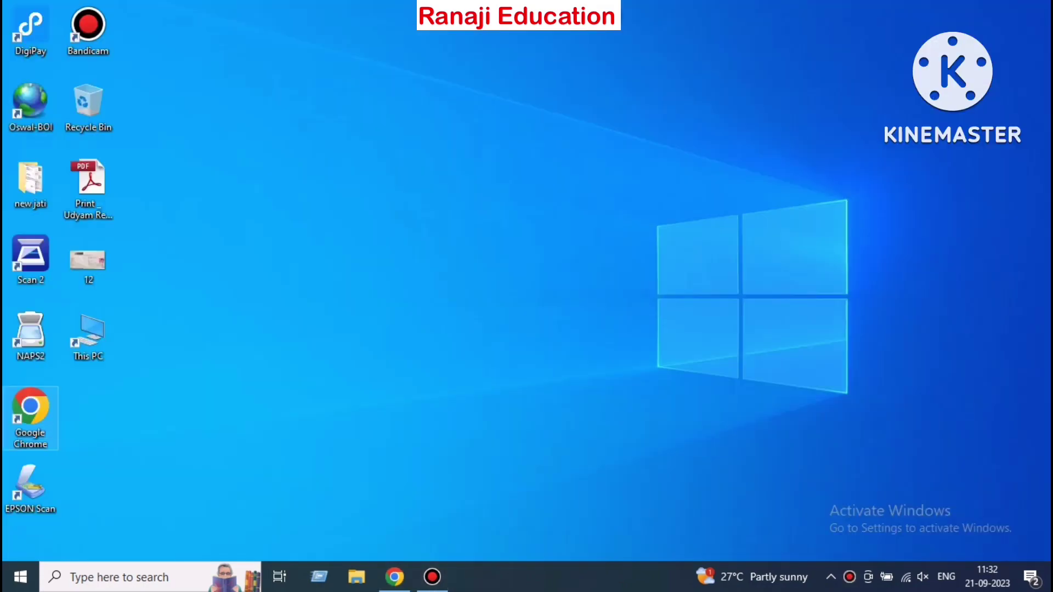
# Step: Launch Chrome maximized, search 'epfo login', and open the Employees' Provident Fund Organisation result
pyautogui.doubleClick(32, 406)
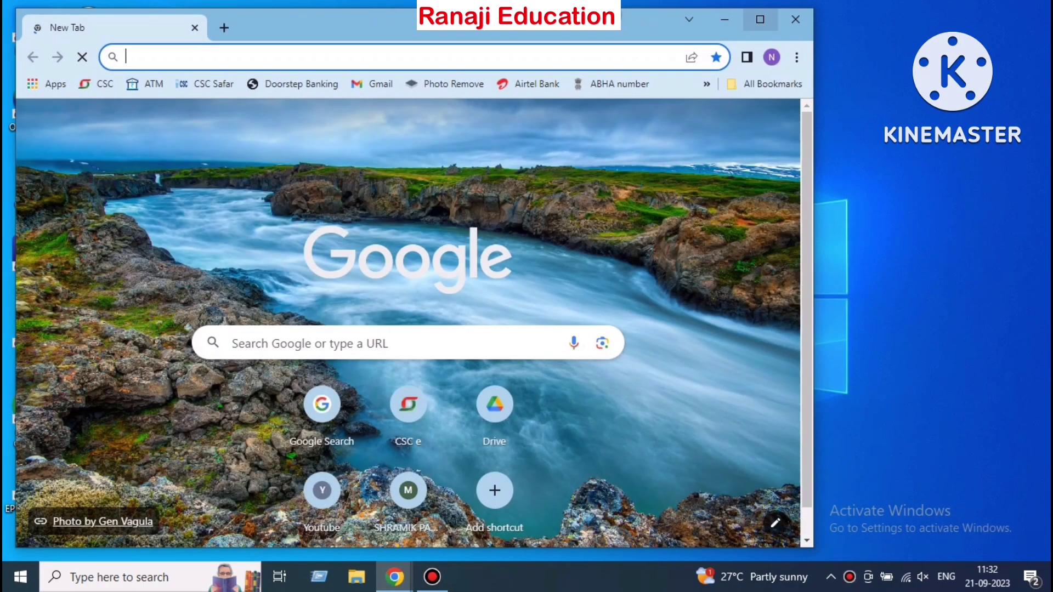
pyautogui.press('super+Up')
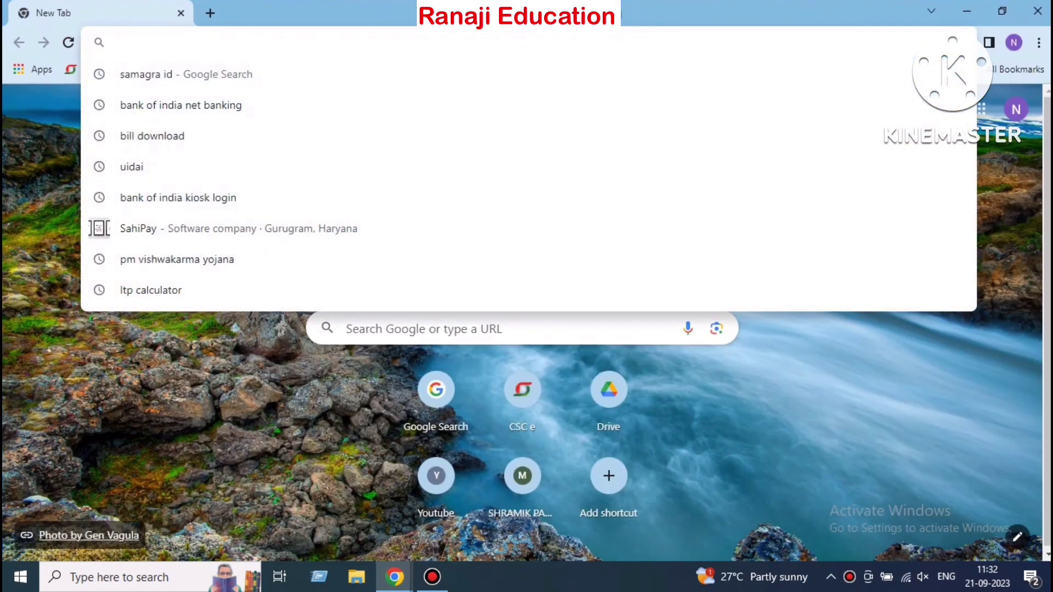
pyautogui.write('ep')
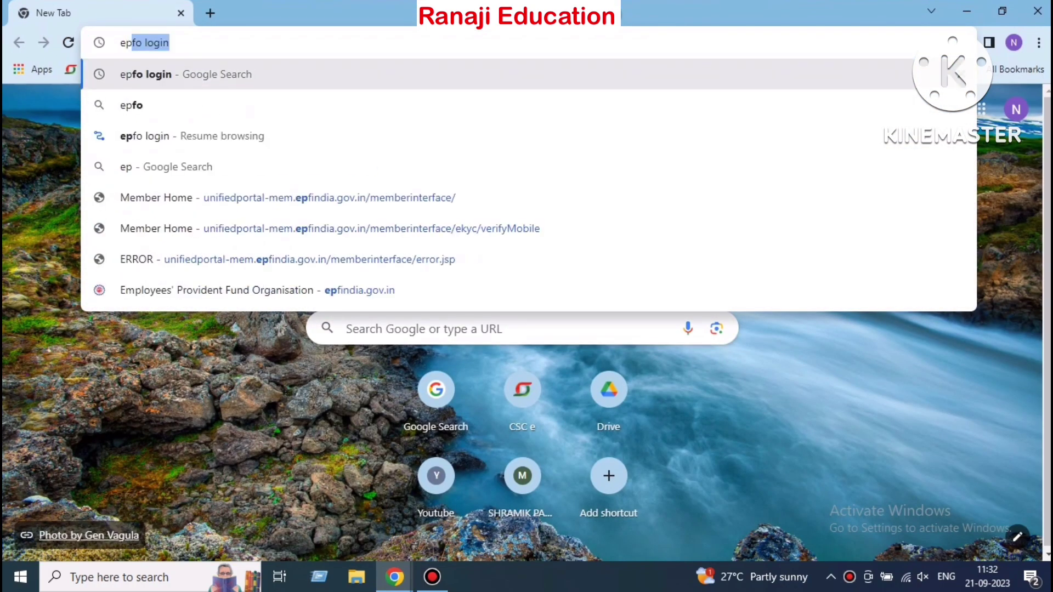
pyautogui.write('f')
pyautogui.press('Return')
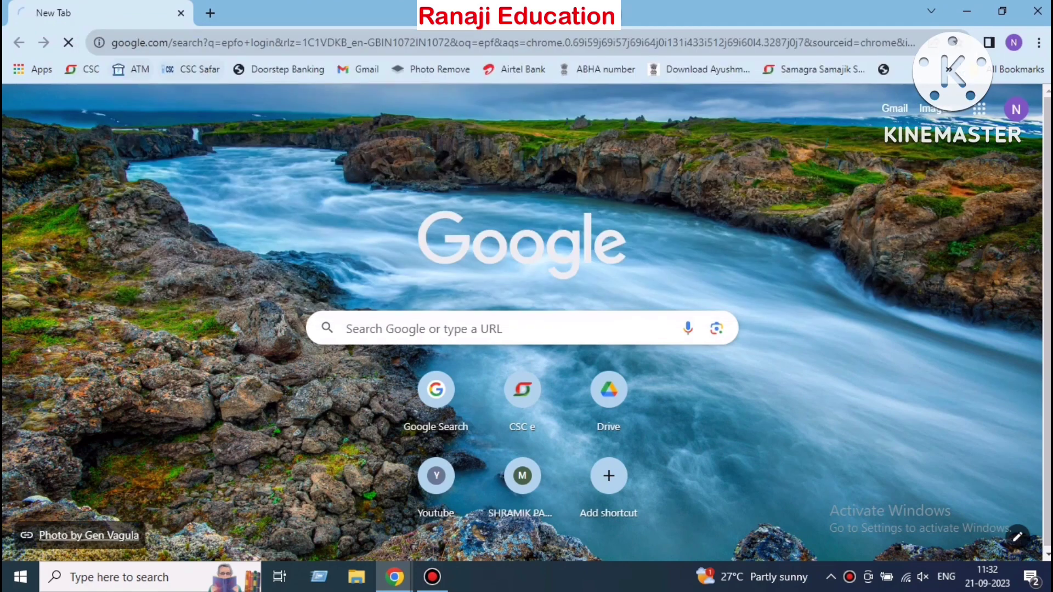
pyautogui.moveTo(141, 278); pyautogui.dragTo(345, 278)
pyautogui.moveTo(396, 278); pyautogui.dragTo(421, 277)
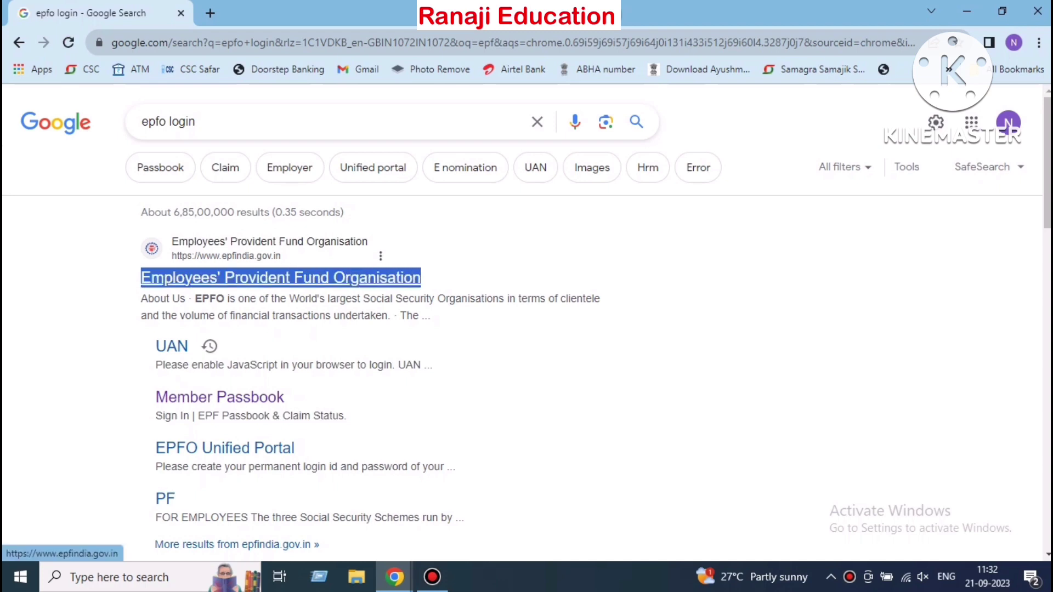
pyautogui.click(421, 278)
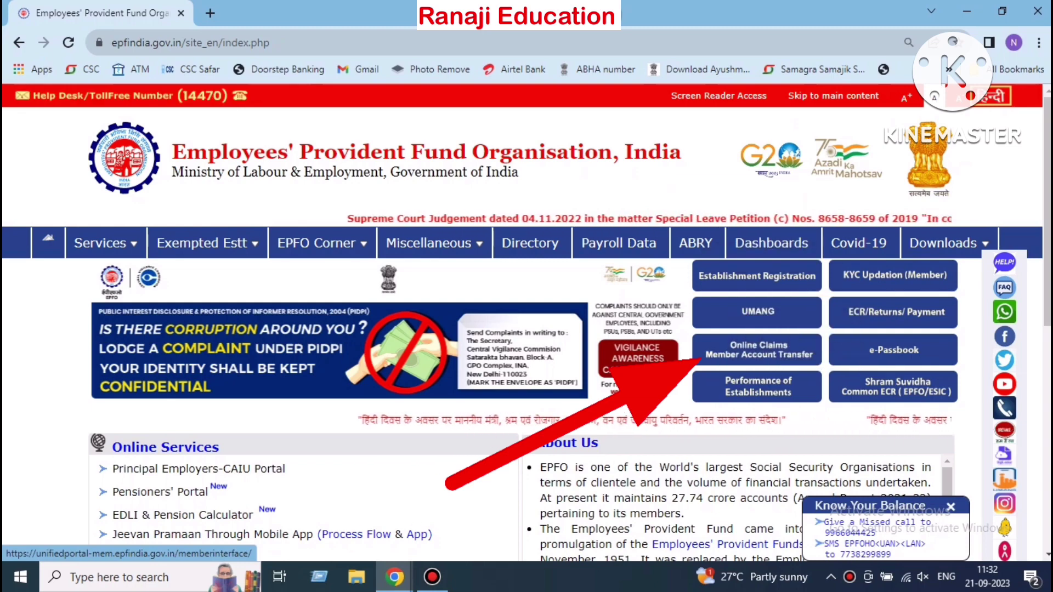
# Step: Open the Online Claims member login, dismiss the alert, and submit UAN, password and captcha
pyautogui.click(759, 349)
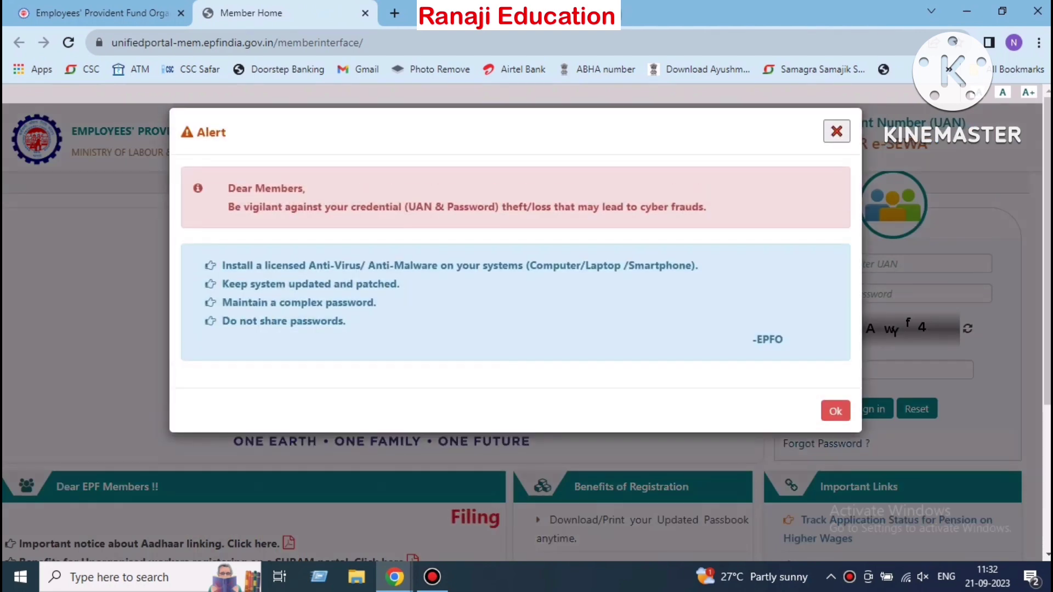
pyautogui.click(836, 131)
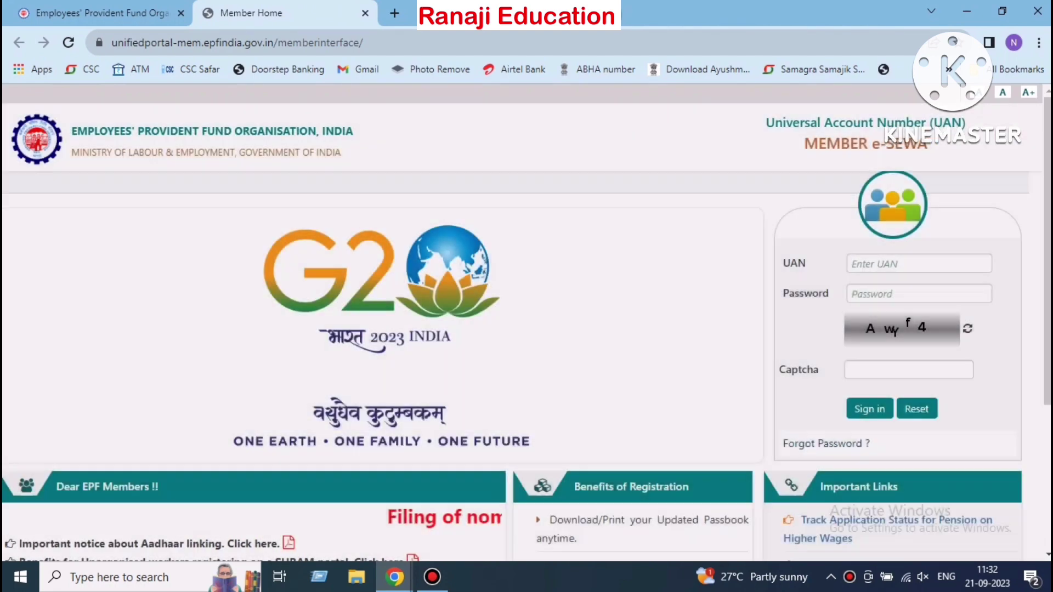
pyautogui.write('1014')
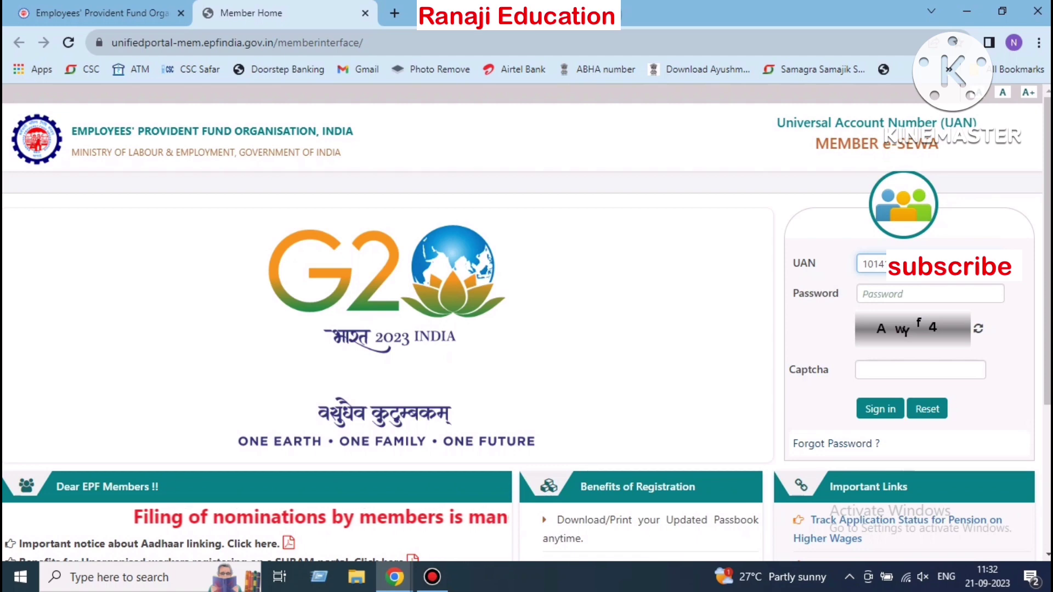
pyautogui.click(930, 293)
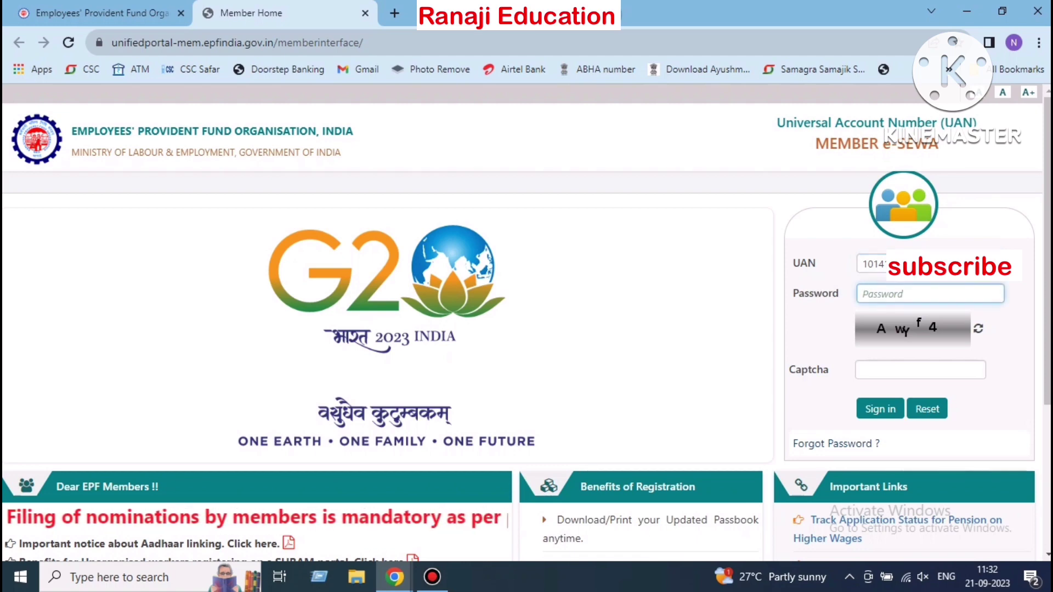
pyautogui.write('*')
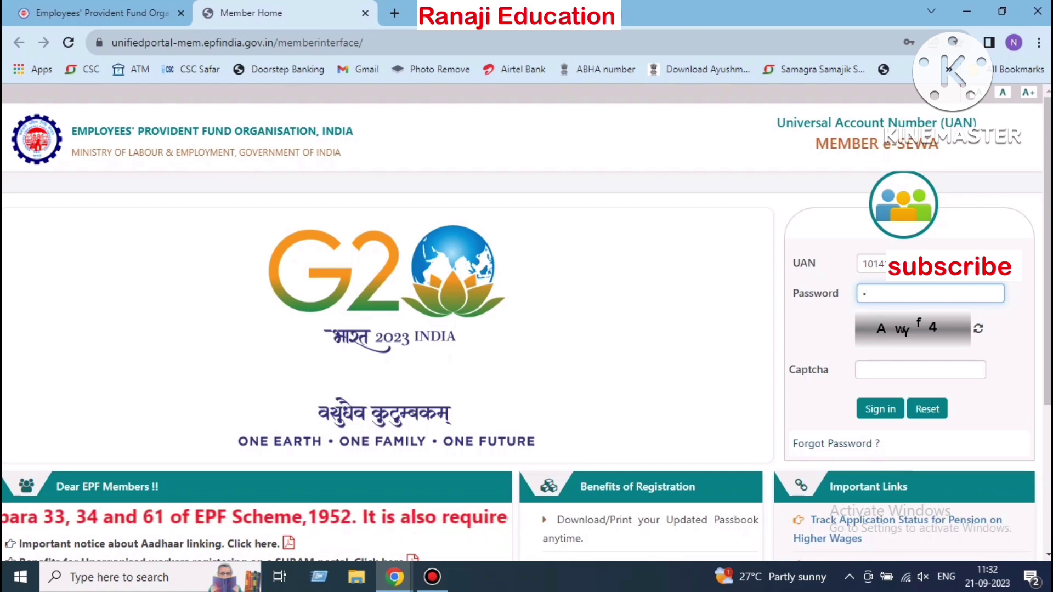
pyautogui.write('***')
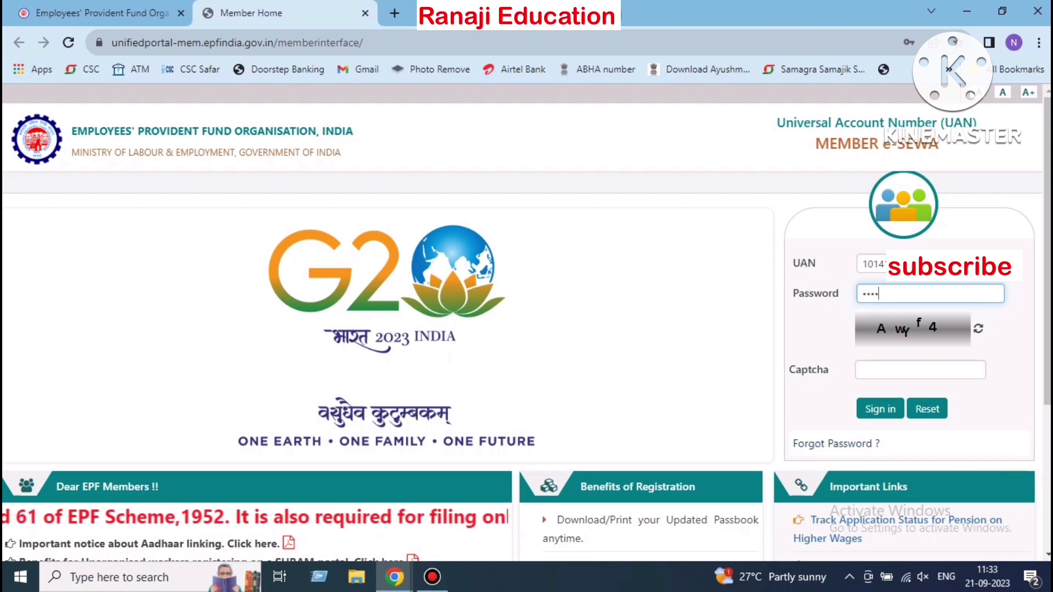
pyautogui.write('**')
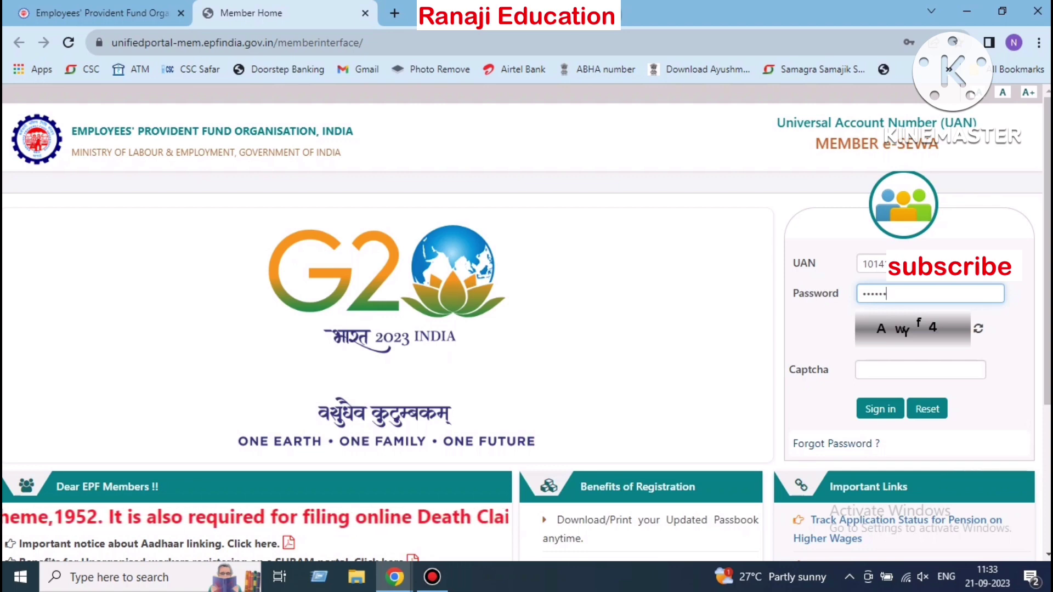
pyautogui.write('***')
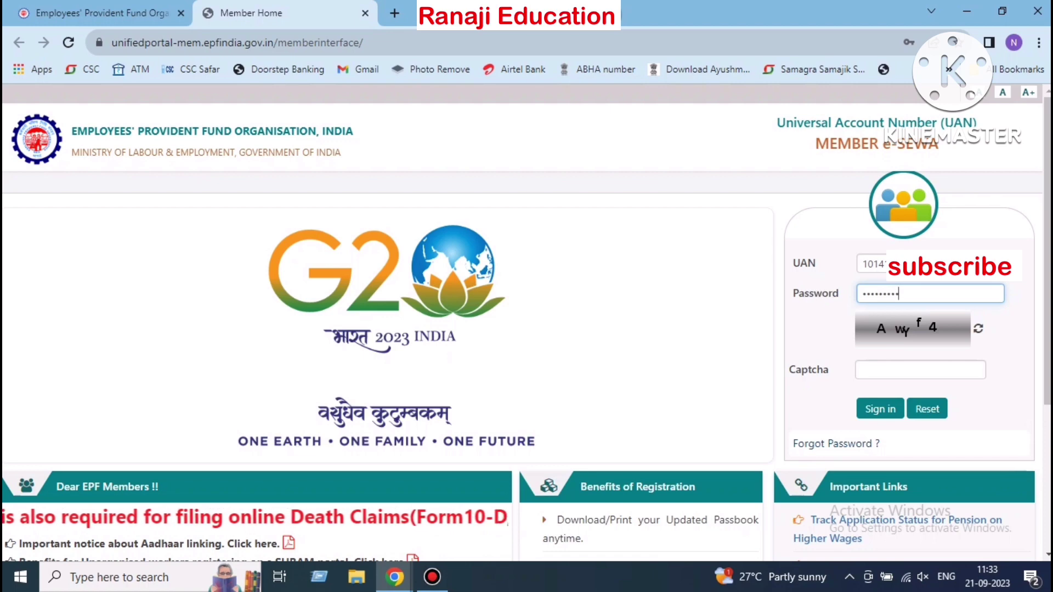
pyautogui.write('****')
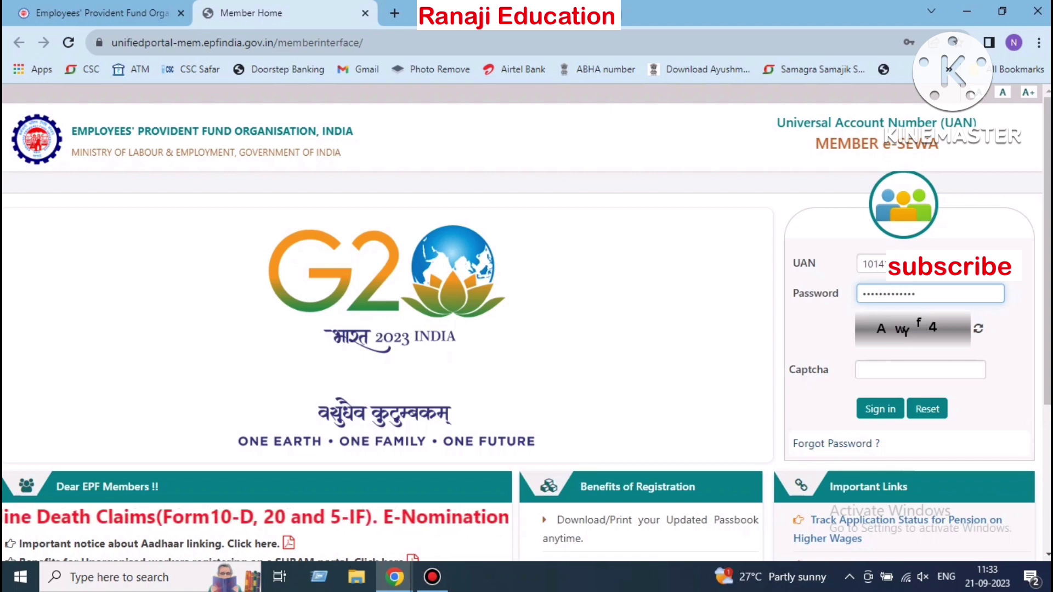
pyautogui.click(920, 370)
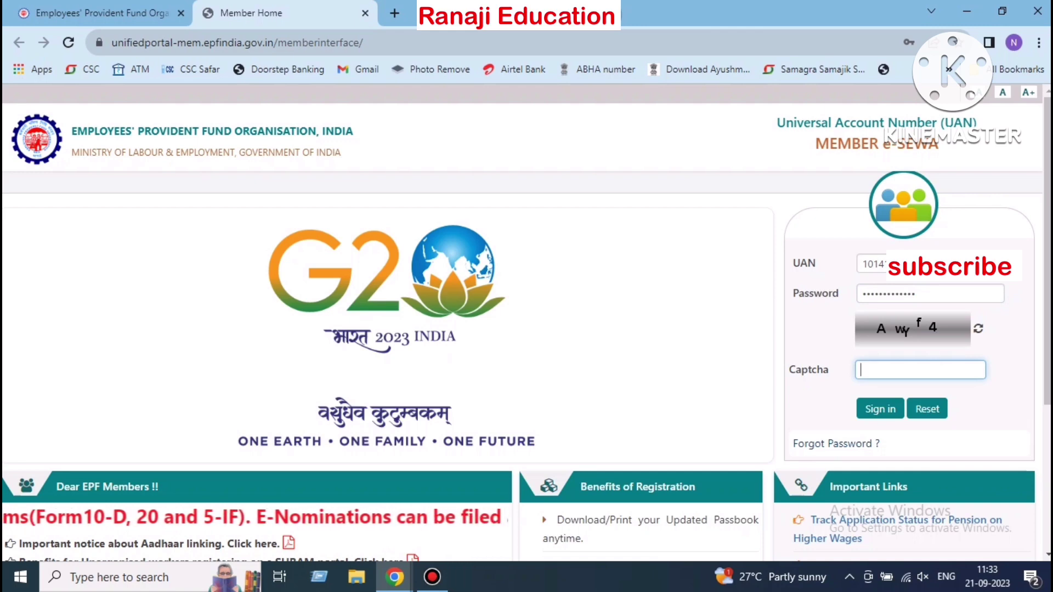
pyautogui.write('A')
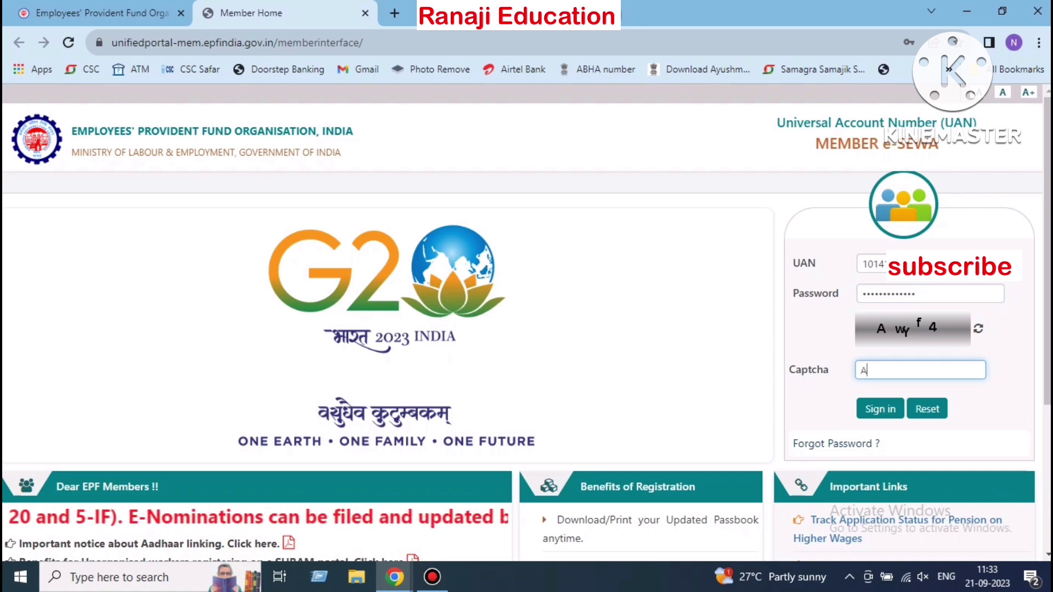
pyautogui.write('wYf4')
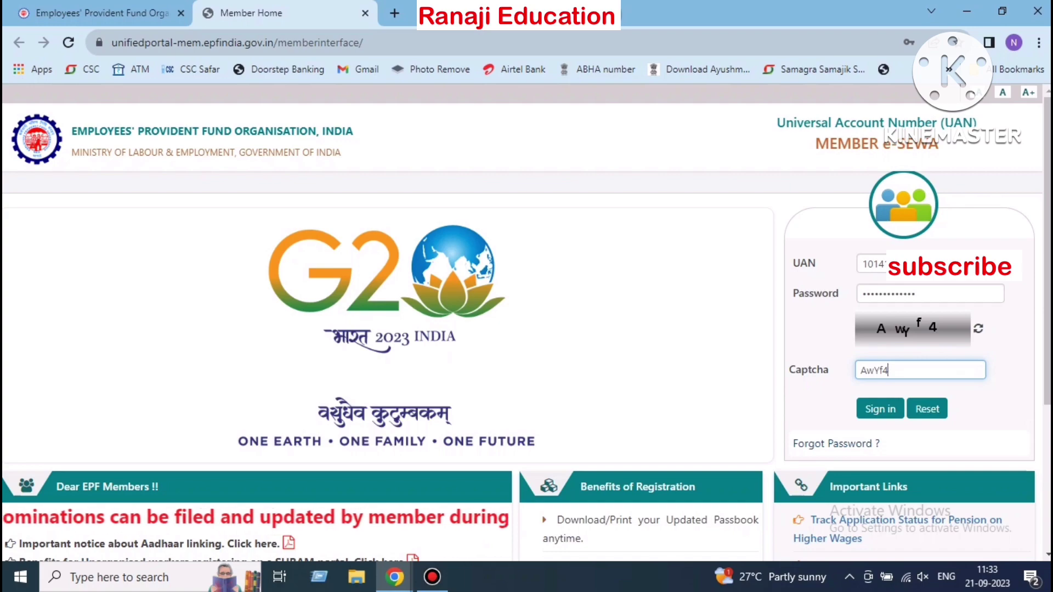
pyautogui.press('Return')
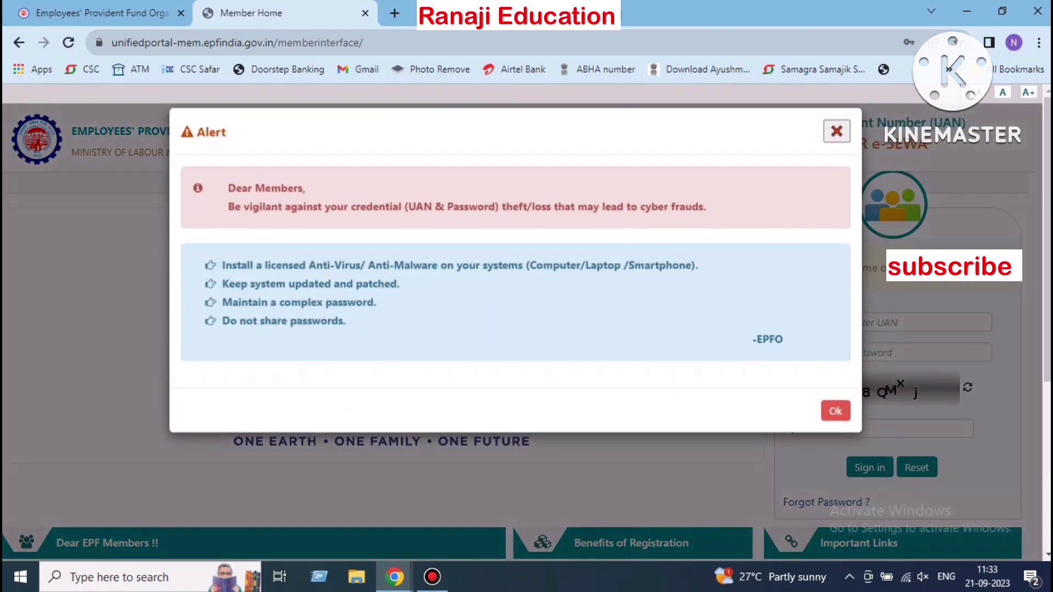
# Step: Dismiss the alert and sign in again with the UAN, password and login captcha
pyautogui.click(834, 409)
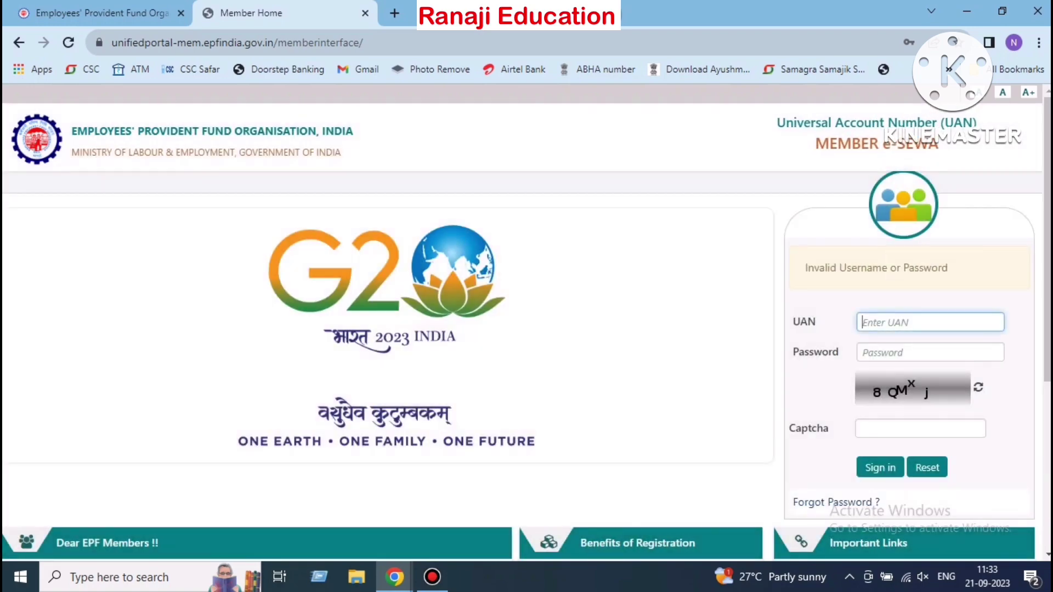
pyautogui.write('1014')
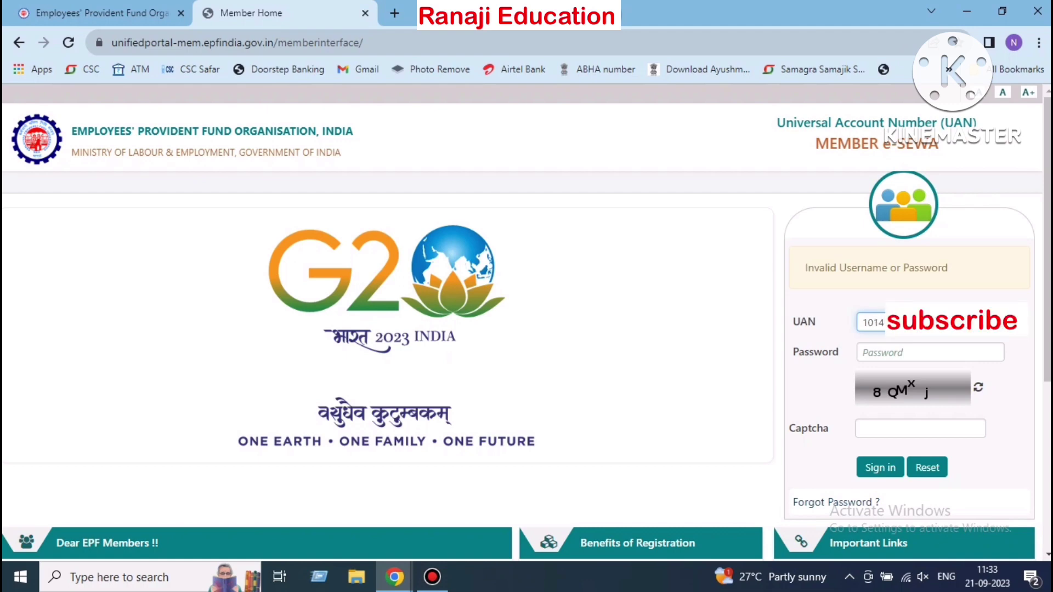
pyautogui.press('Tab')
pyautogui.write('•')
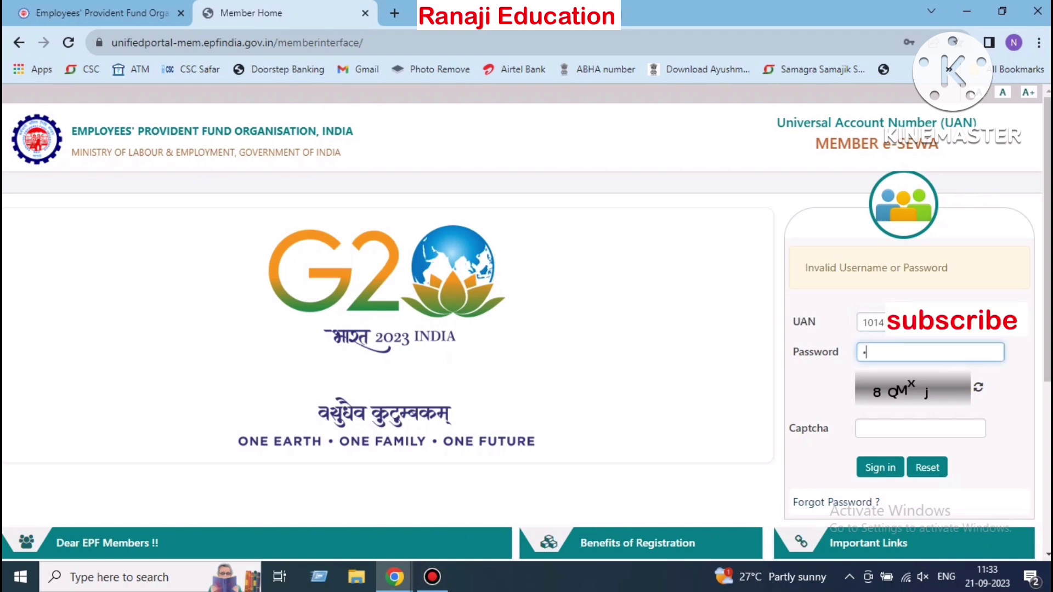
pyautogui.write('••••••••••••')
pyautogui.click(921, 428)
pyautogui.write('8Q')
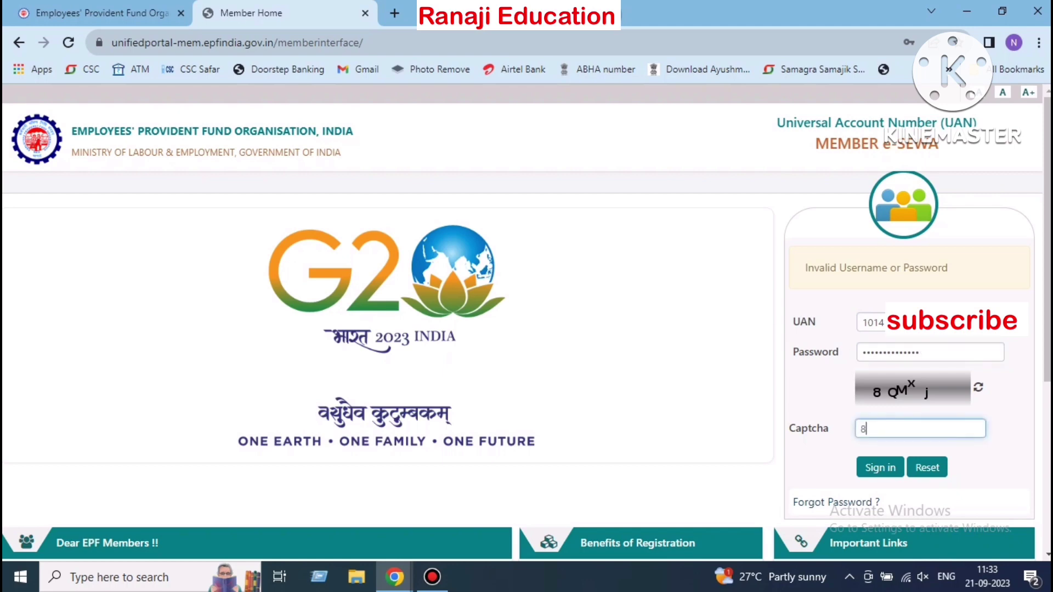
pyautogui.write('Mxj')
pyautogui.press('Return')
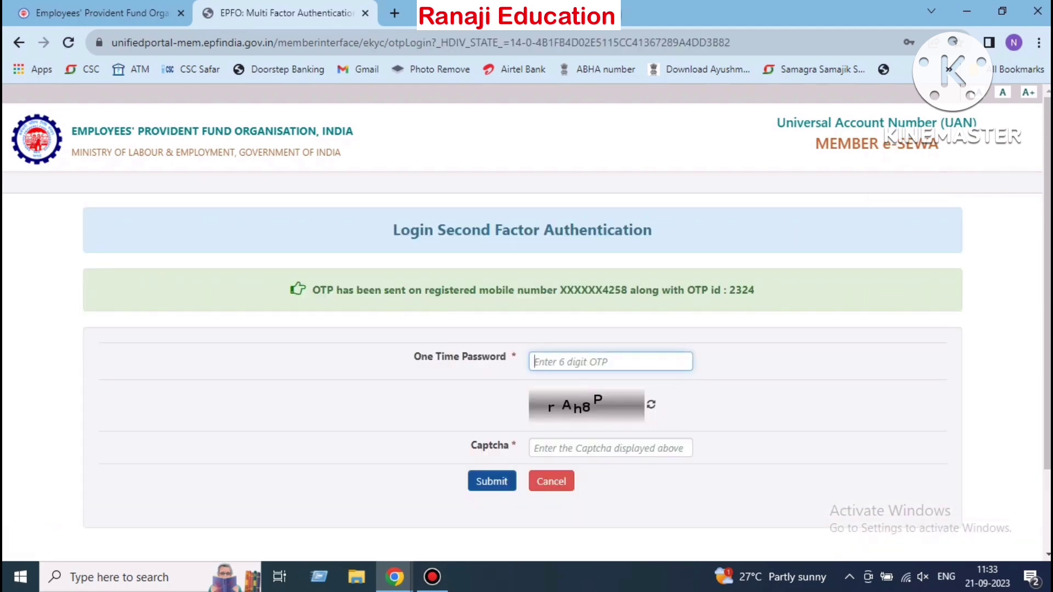
# Step: Complete Second Factor Authentication with the 6-digit OTP and captcha
pyautogui.click(611, 448)
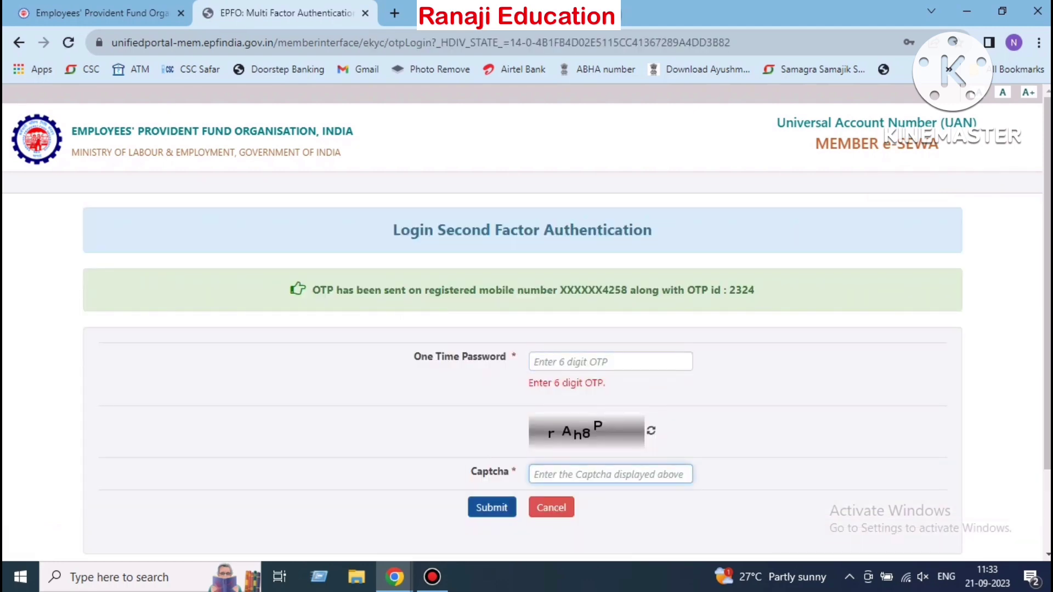
pyautogui.write('r')
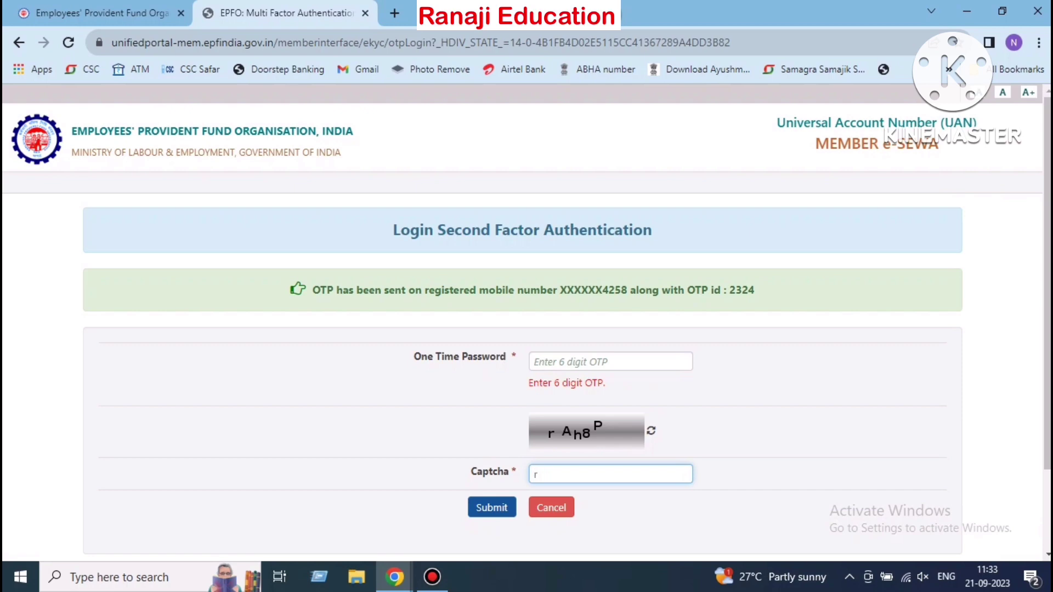
pyautogui.write('Ah8')
pyautogui.click(571, 362)
pyautogui.write('••••')
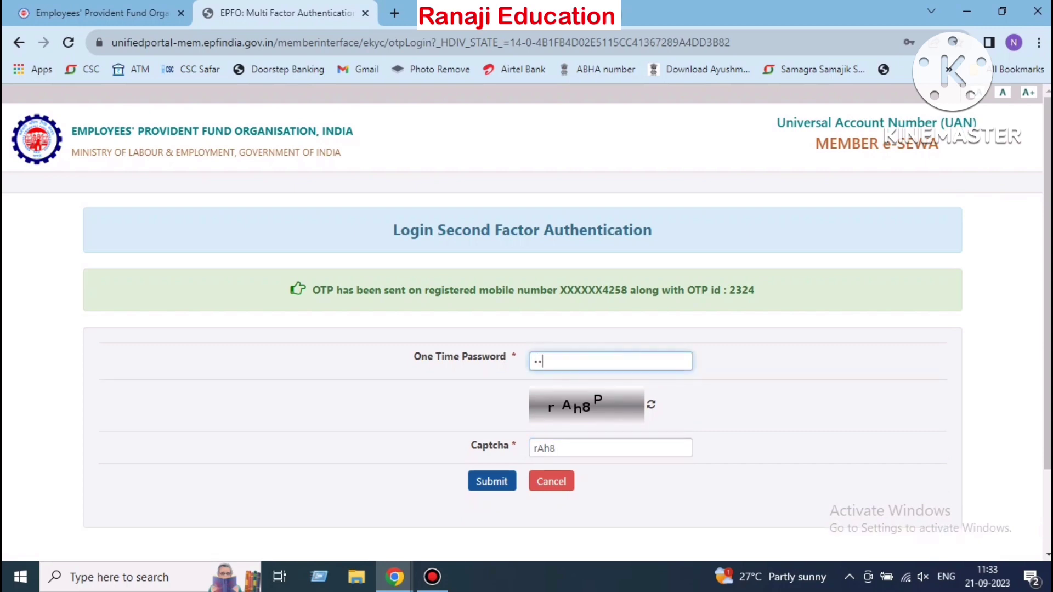
pyautogui.write('••')
pyautogui.click(556, 448)
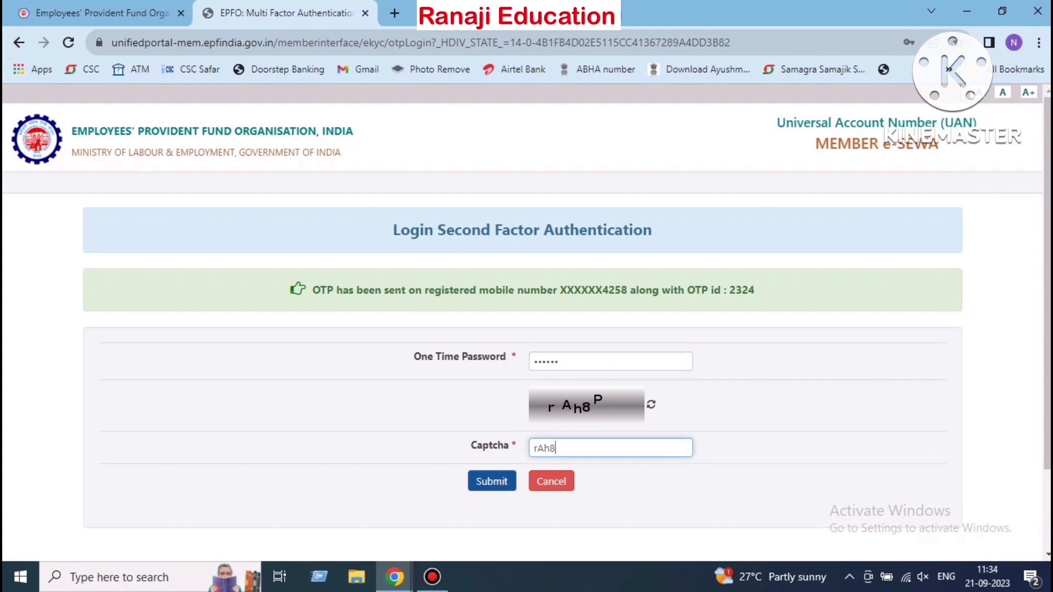
pyautogui.write('P')
pyautogui.click(491, 481)
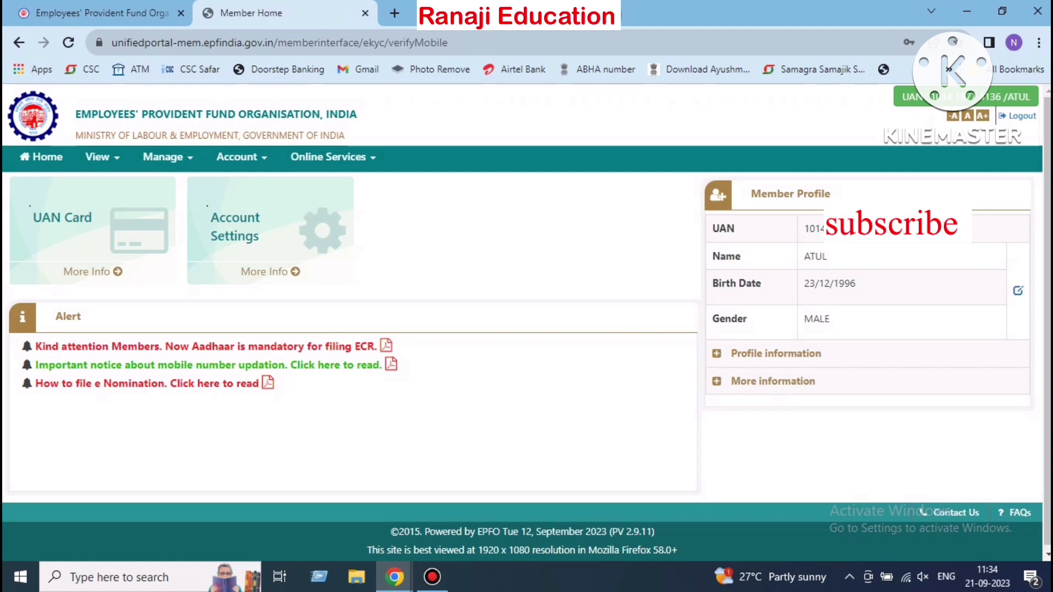
# Step: Expand the profile information and open View > Service History of past employers
pyautogui.click(776, 353)
pyautogui.scroll(-1, 521, 352)
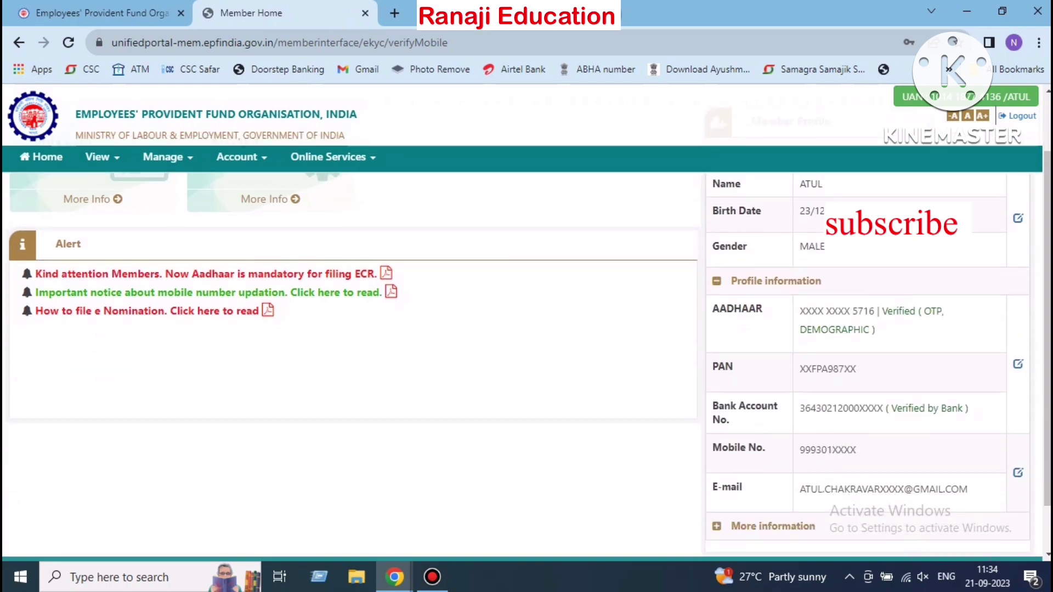
pyautogui.scroll(1, 521, 351)
pyautogui.moveTo(103, 158)
pyautogui.click(129, 217)
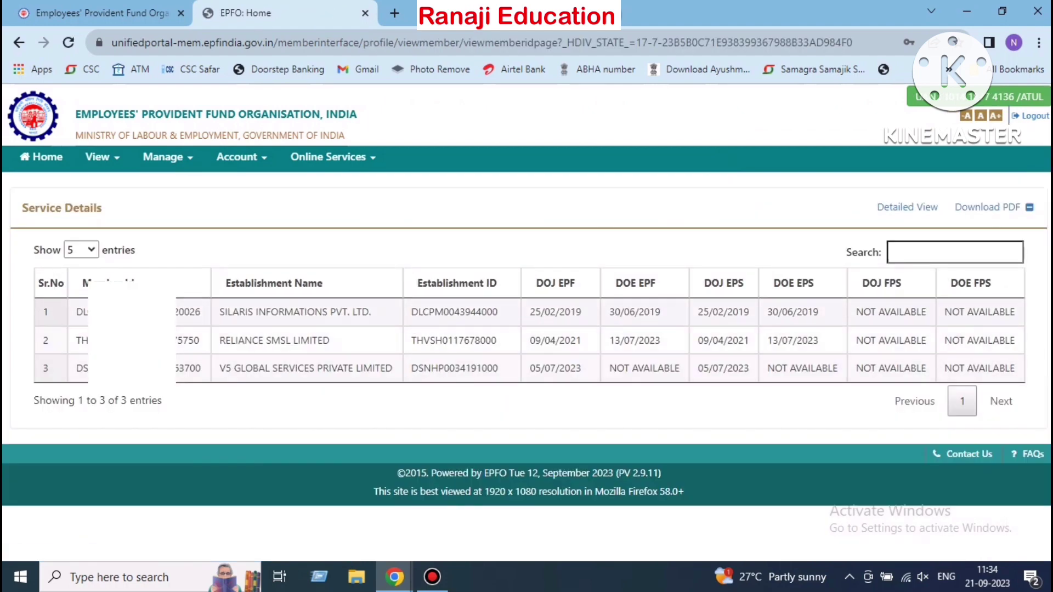
# Step: Open Online Services > One Member - One EPF Account (Transfer Request)
pyautogui.click(328, 157)
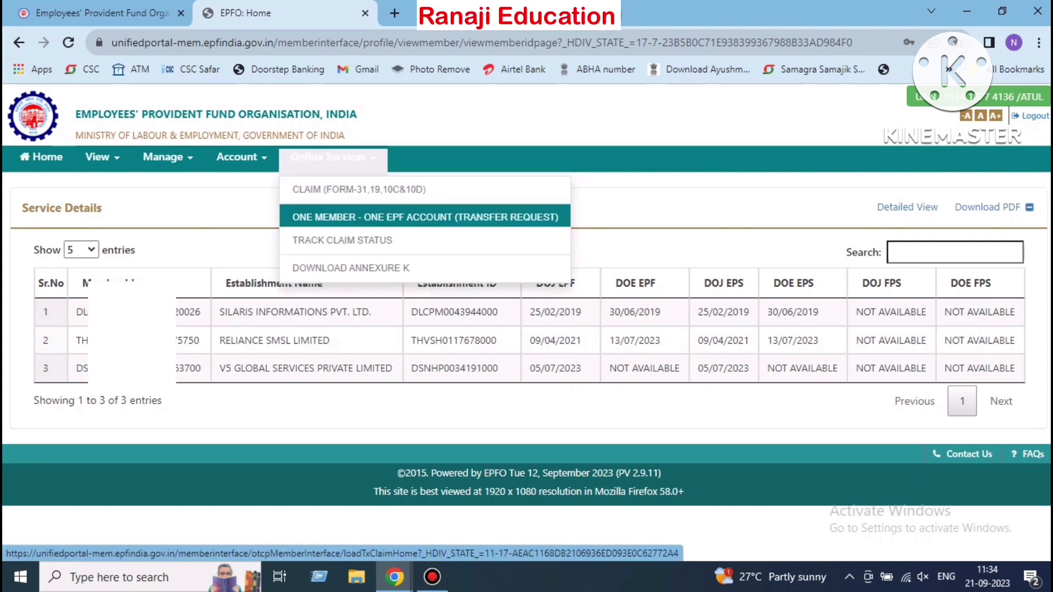
pyautogui.press('Escape')
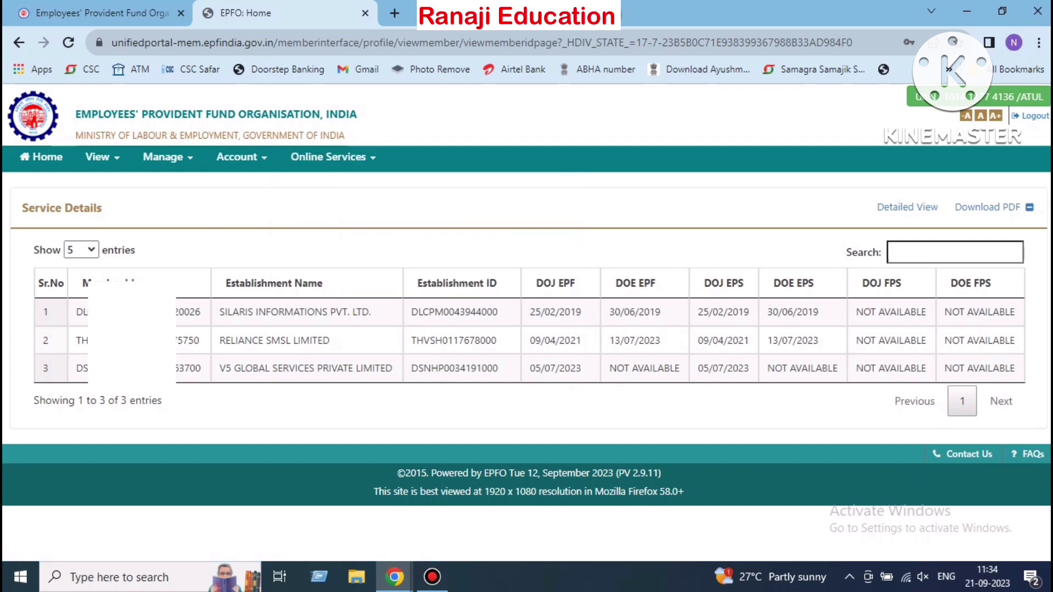
pyautogui.click(328, 157)
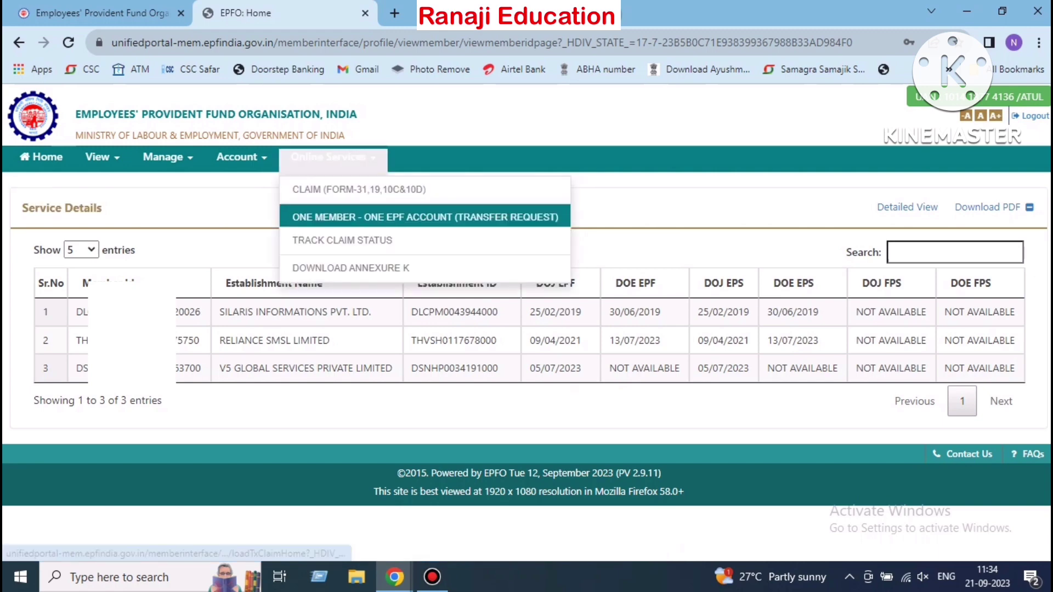
pyautogui.click(425, 218)
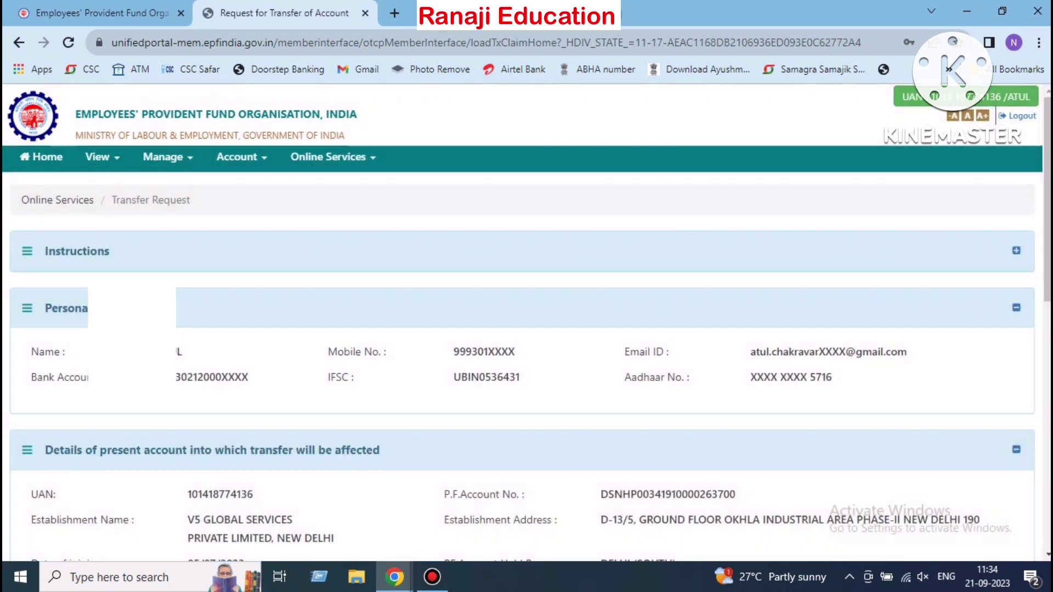
# Step: Return to View > Service History listing SILARIS, RELIANCE SMSL and V5 GLOBAL SERVICES
pyautogui.scroll(-2, 527, 357)
pyautogui.scroll(-5, 527, 324)
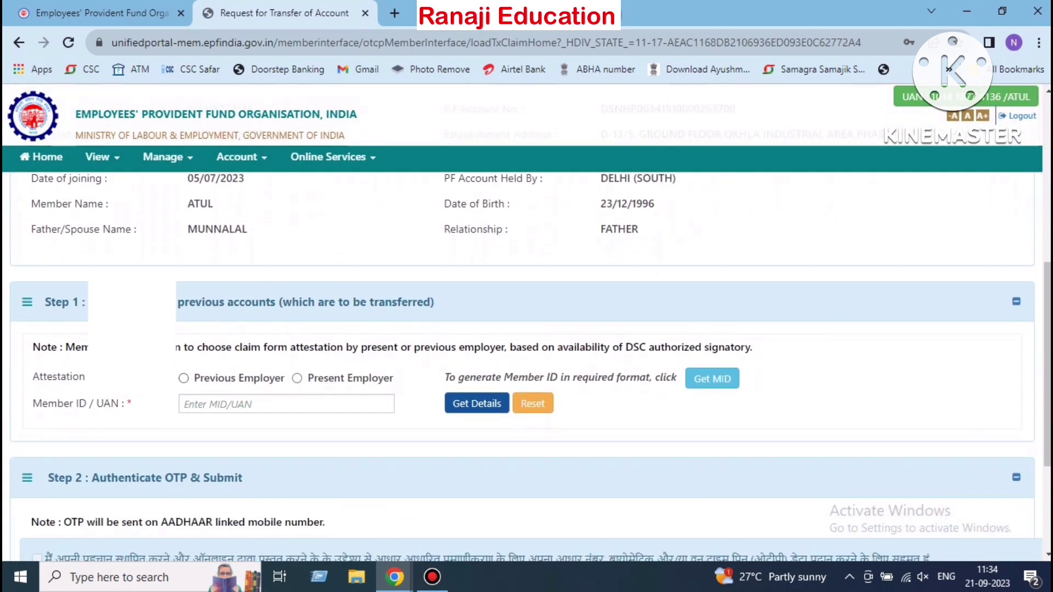
pyautogui.click(102, 157)
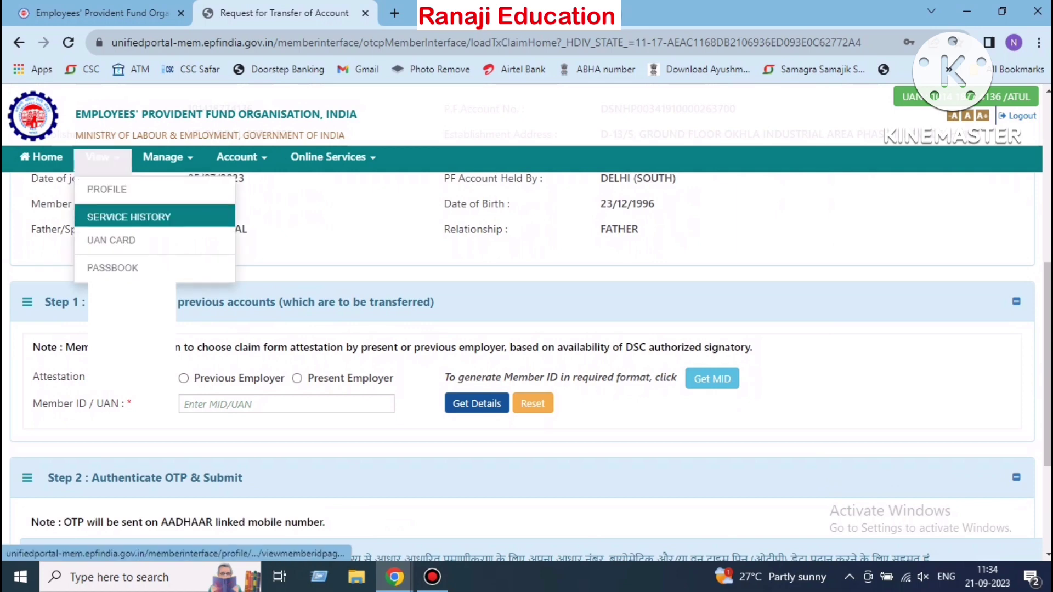
pyautogui.click(129, 216)
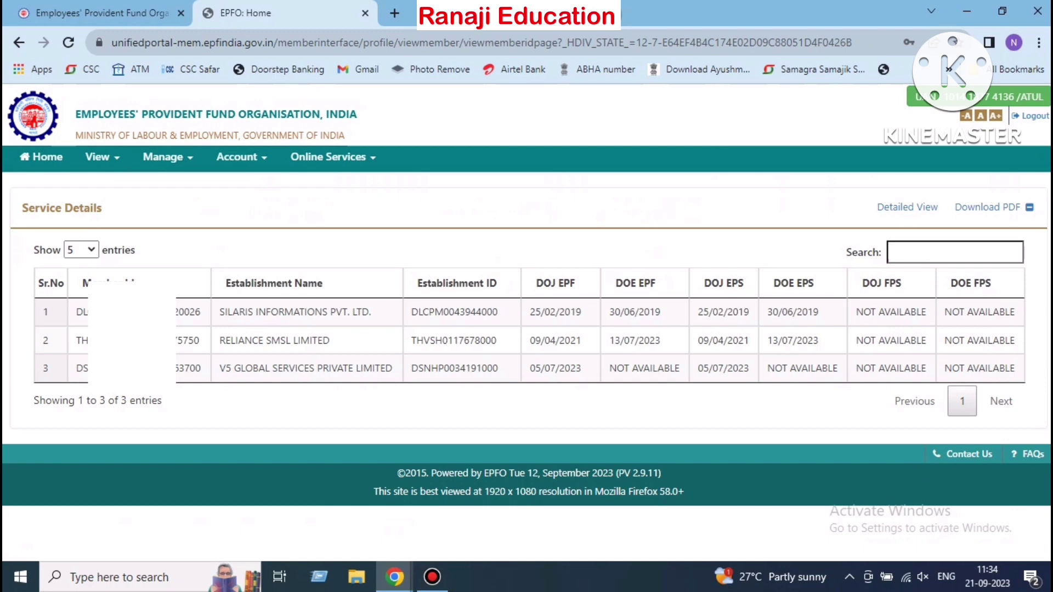
pyautogui.click(328, 157)
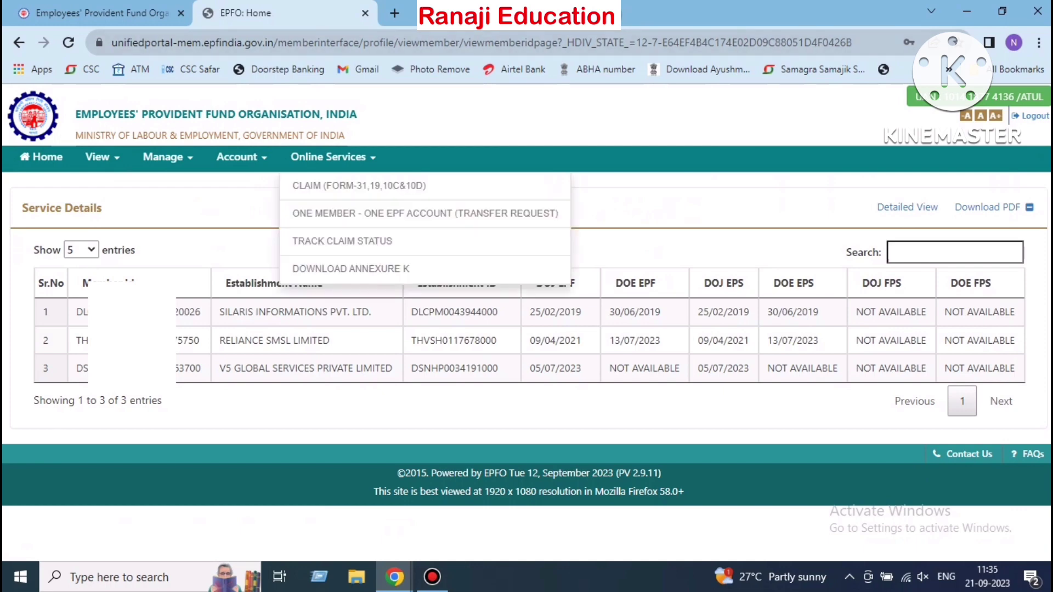
# Step: Open the transfer form, choose present employer attestation, fetch the previous account details, pick SILARIS
pyautogui.click(425, 217)
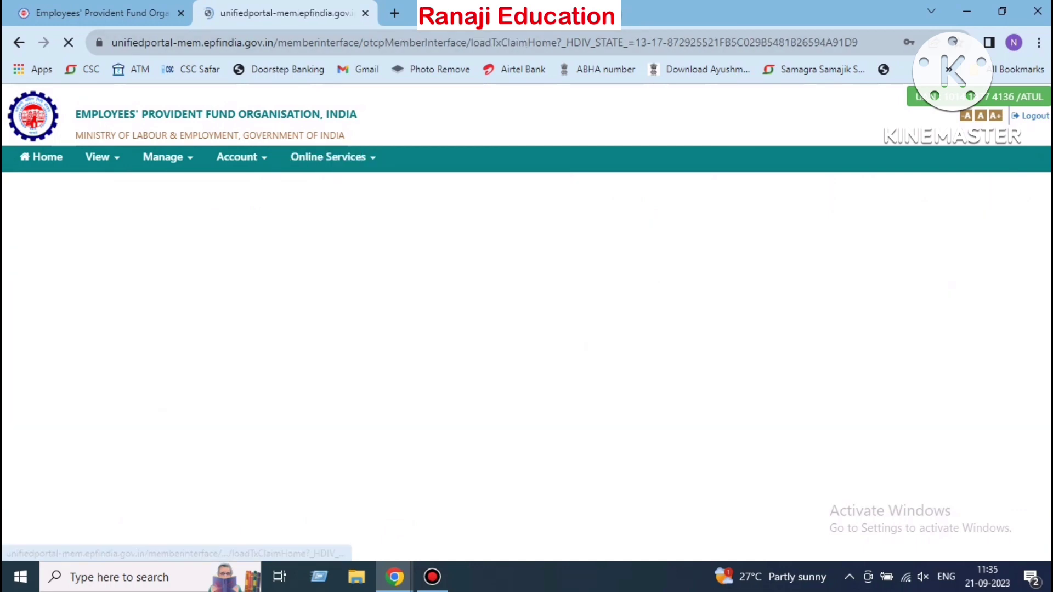
pyautogui.scroll(-10, 527, 351)
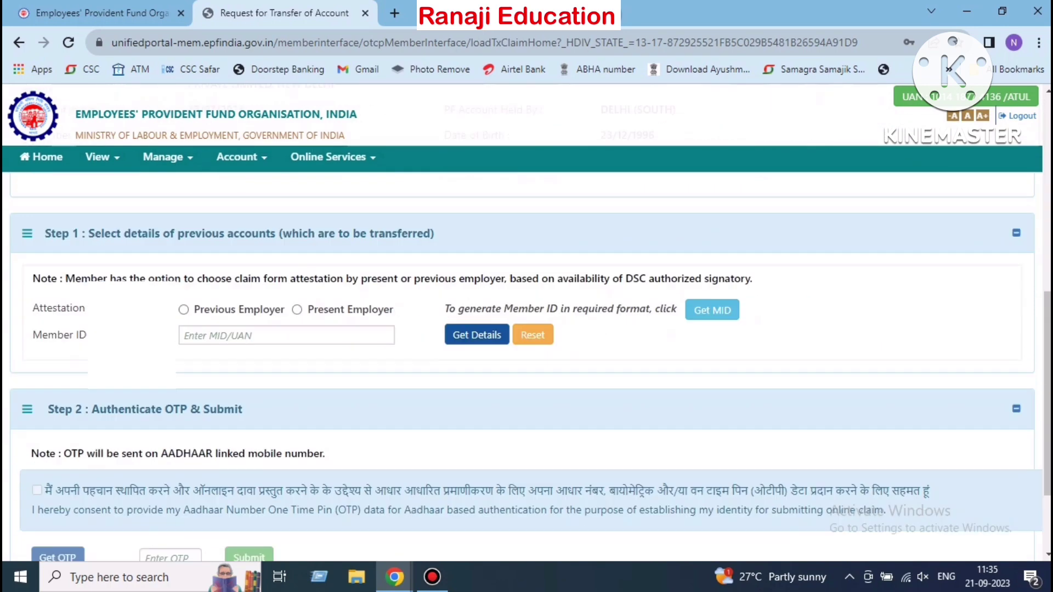
pyautogui.click(297, 301)
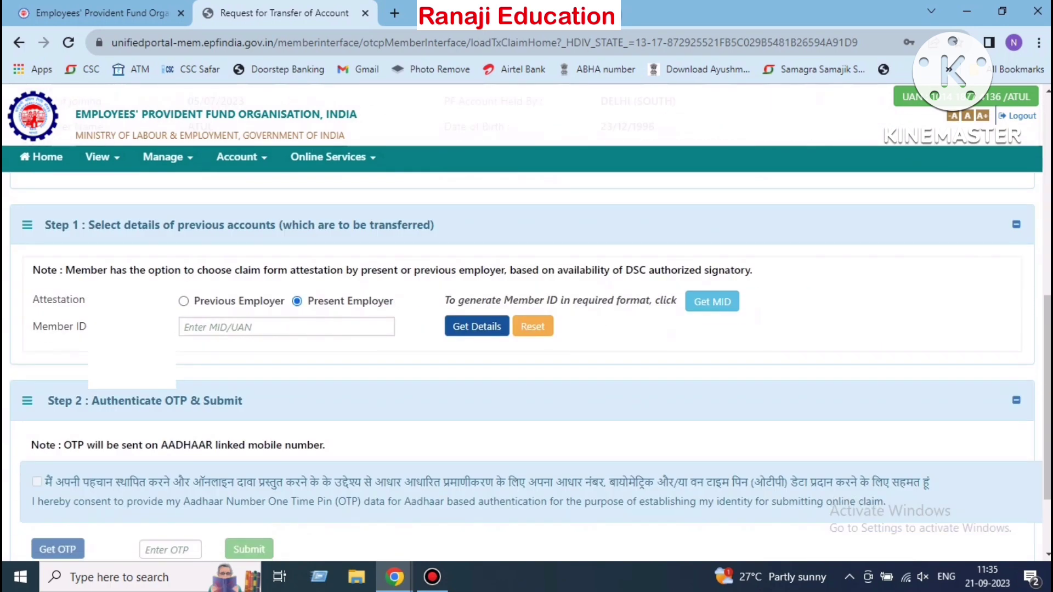
pyautogui.click(185, 327)
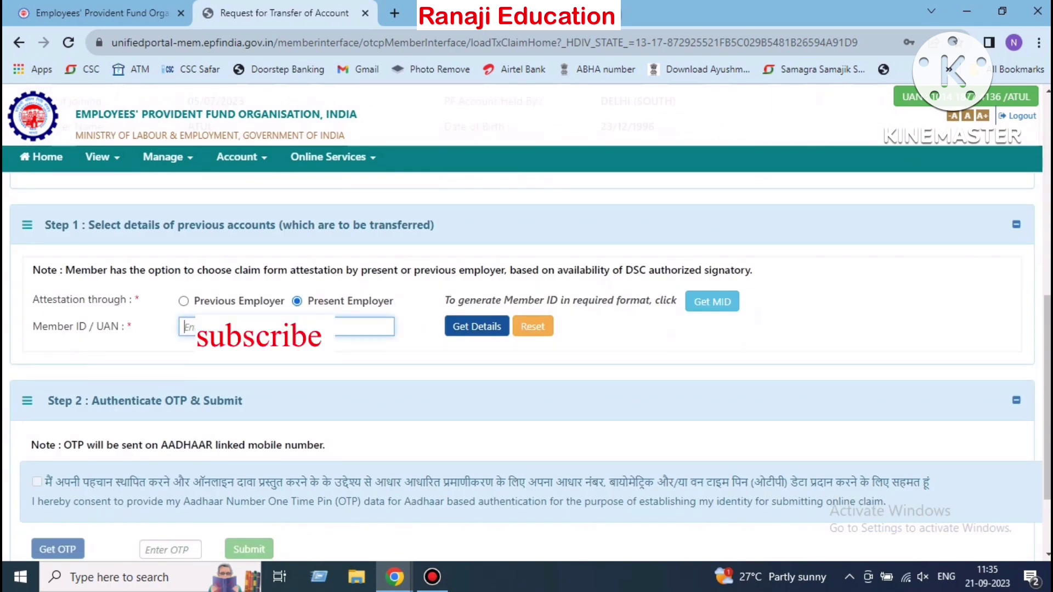
pyautogui.write('10')
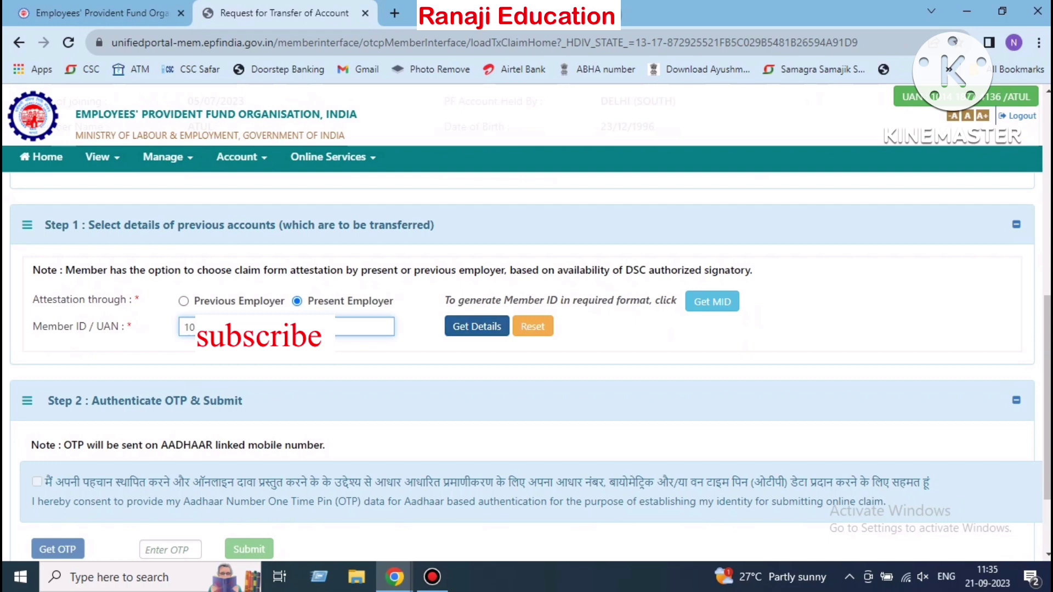
pyautogui.click(477, 326)
pyautogui.click(269, 349)
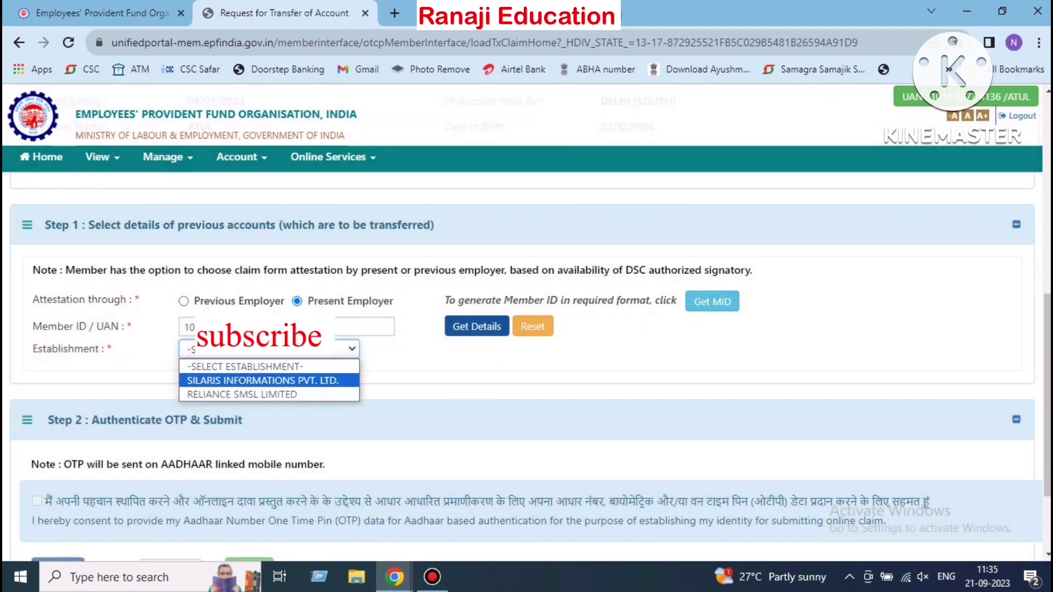
pyautogui.click(268, 380)
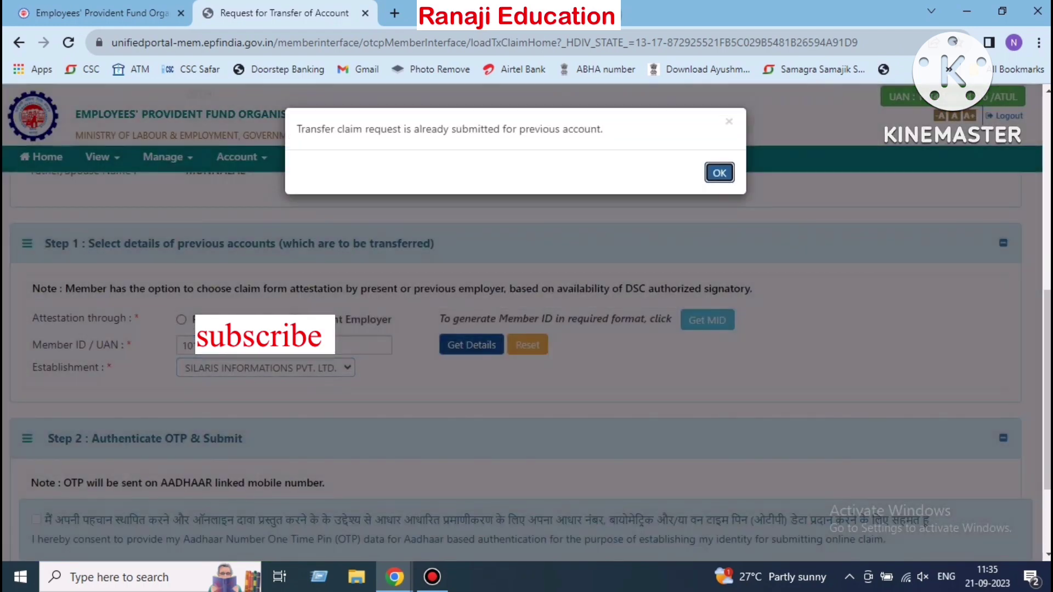
# Step: Switch the establishment to RELIANCE SMSL LIMITED, mark the account, and give Aadhaar OTP consent
pyautogui.press('Return')
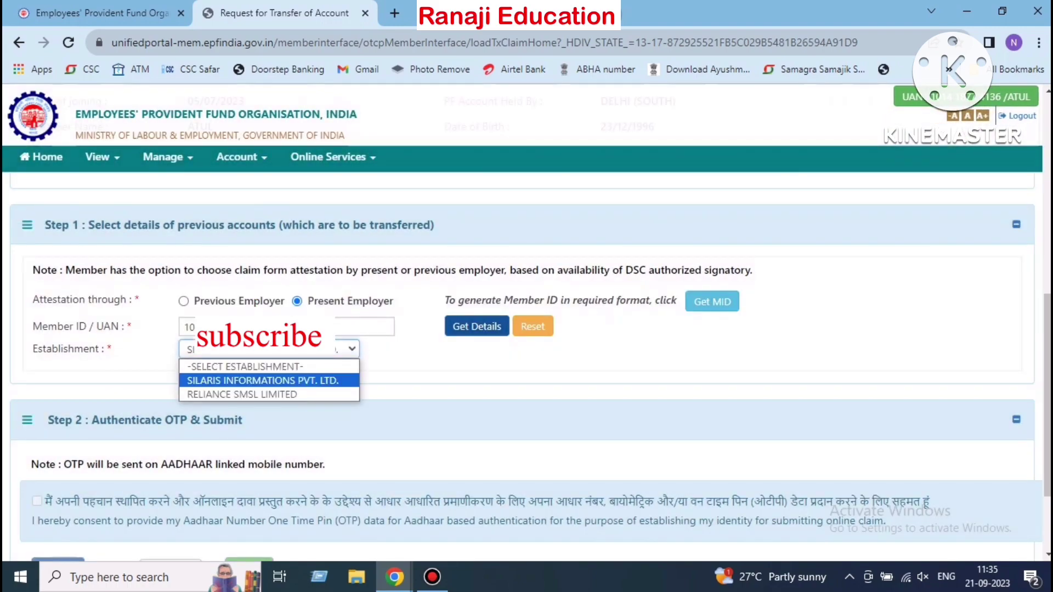
pyautogui.press('Down')
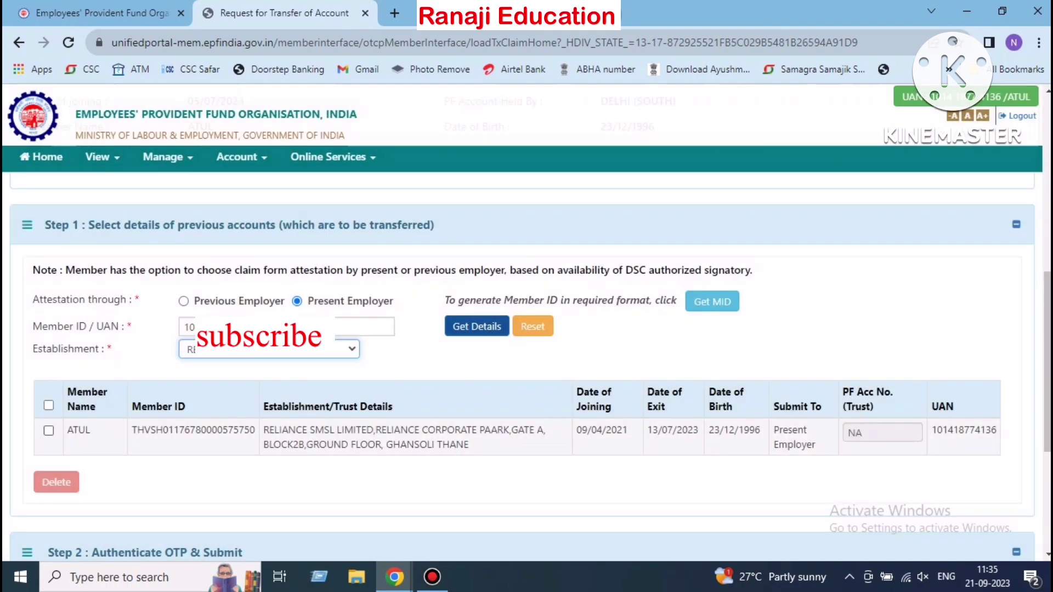
pyautogui.scroll(-1, 527, 329)
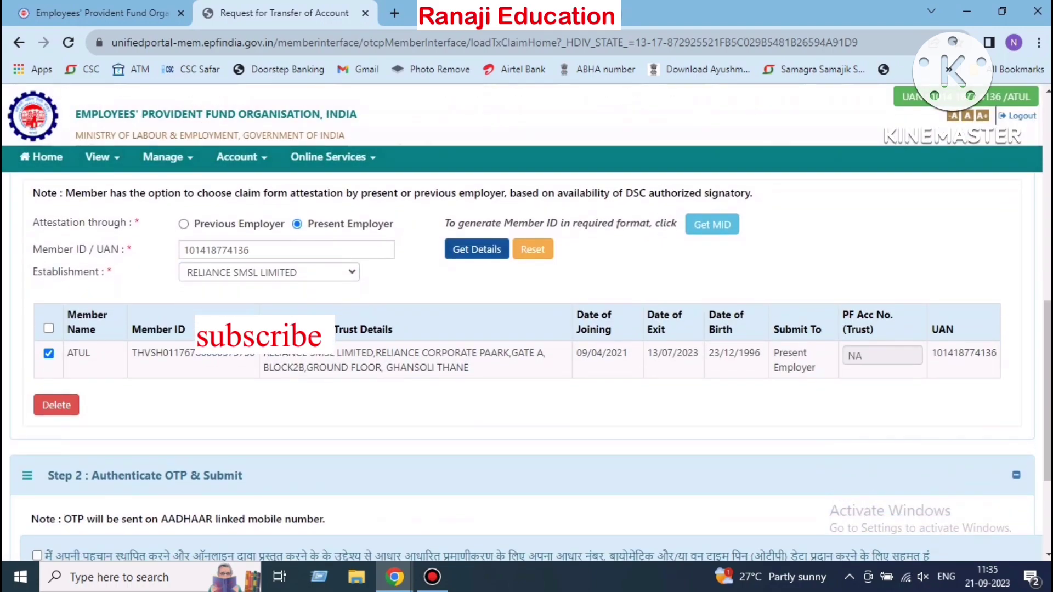
pyautogui.click(49, 328)
pyautogui.scroll(-3, 526, 373)
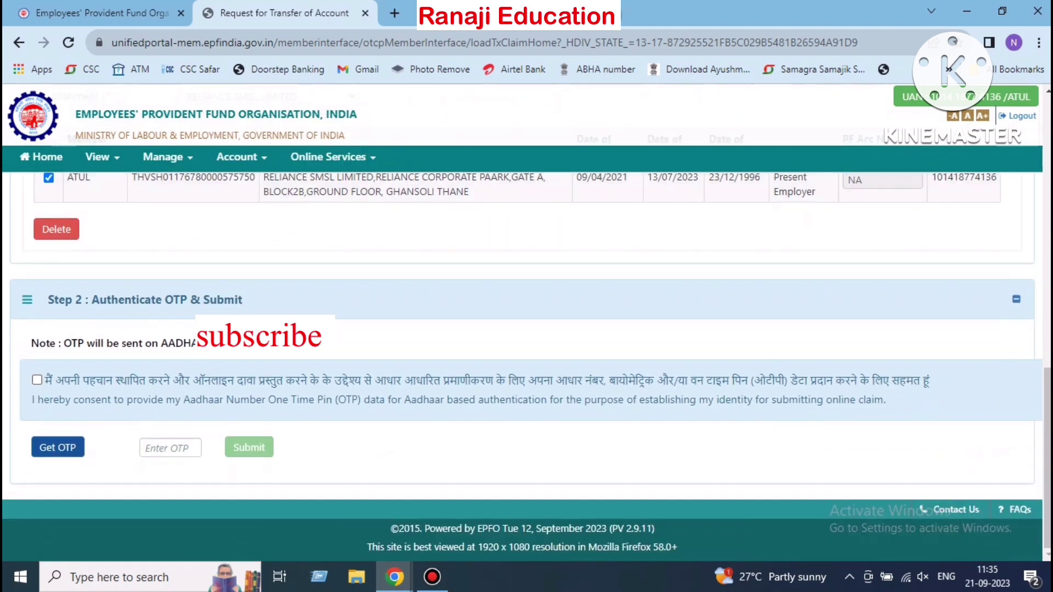
pyautogui.click(36, 381)
pyautogui.click(170, 448)
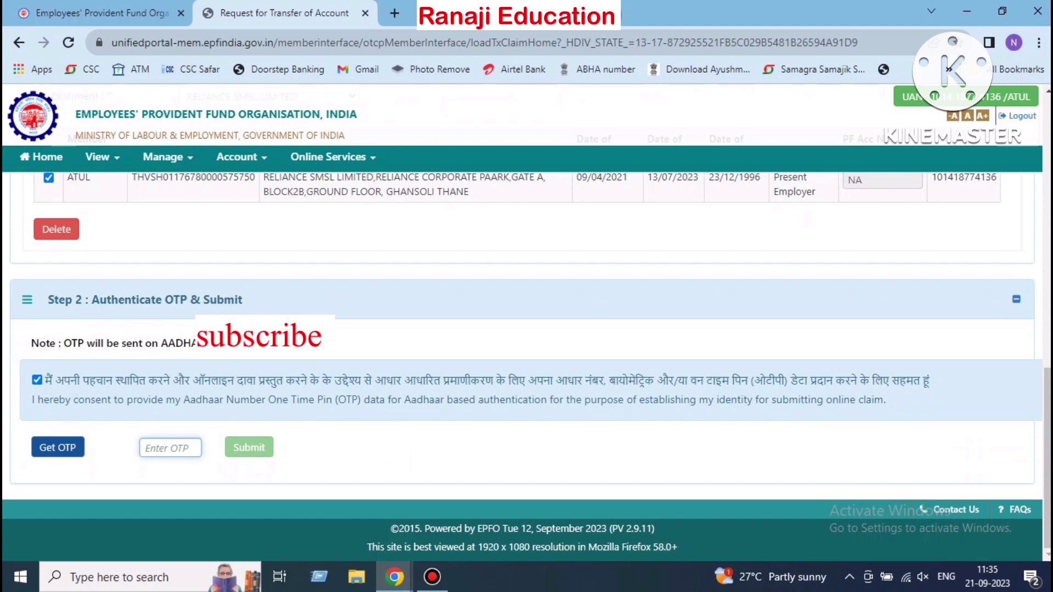
# Step: Request the Aadhaar OTP, enter it, and submit the transfer claim
pyautogui.click(57, 447)
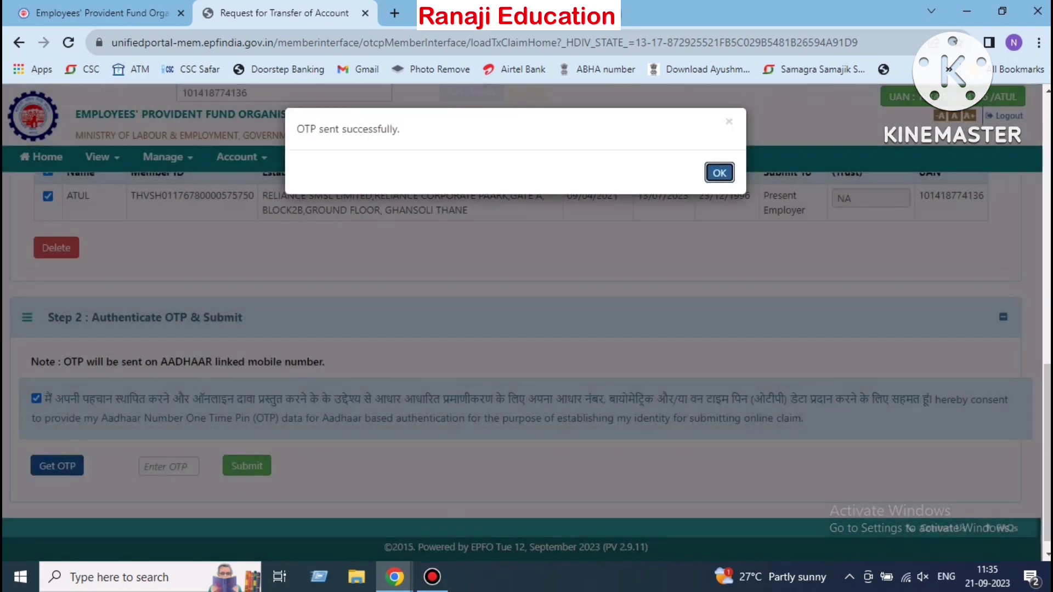
pyautogui.press('Return')
pyautogui.click(170, 448)
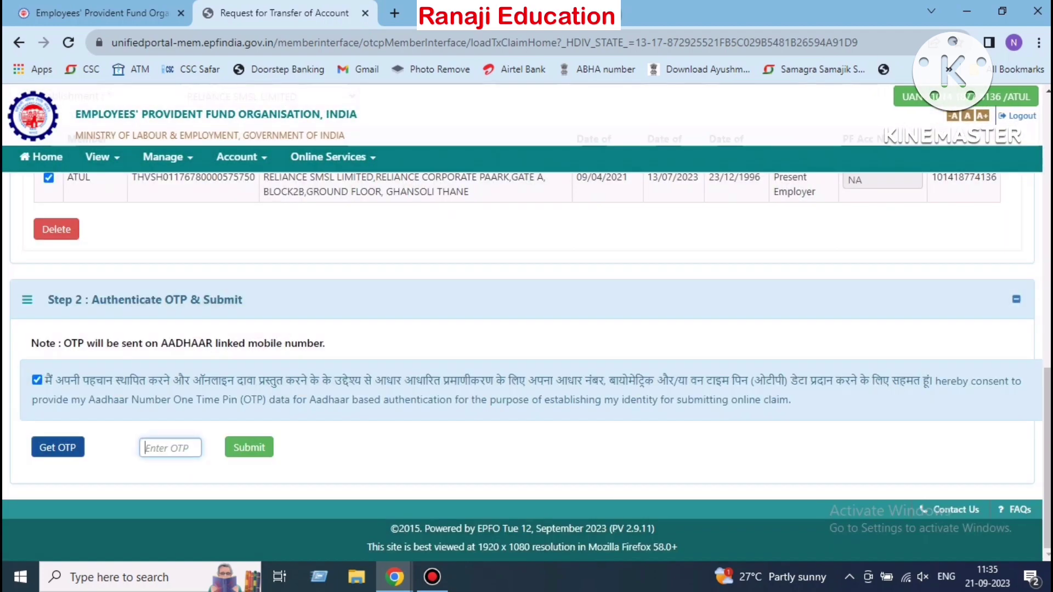
pyautogui.scroll(2, 527, 329)
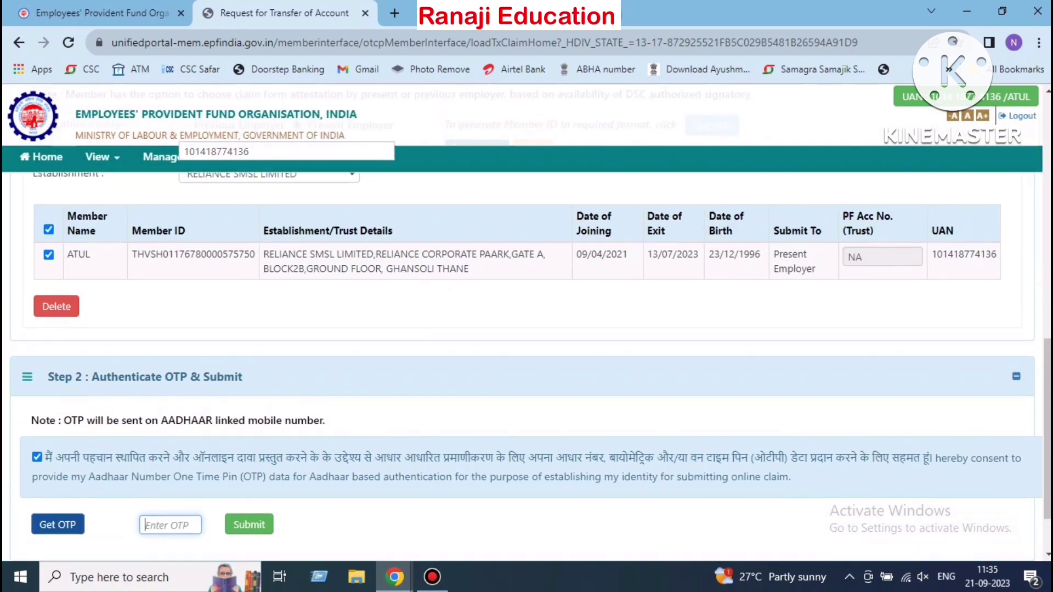
pyautogui.scroll(-2, 526, 329)
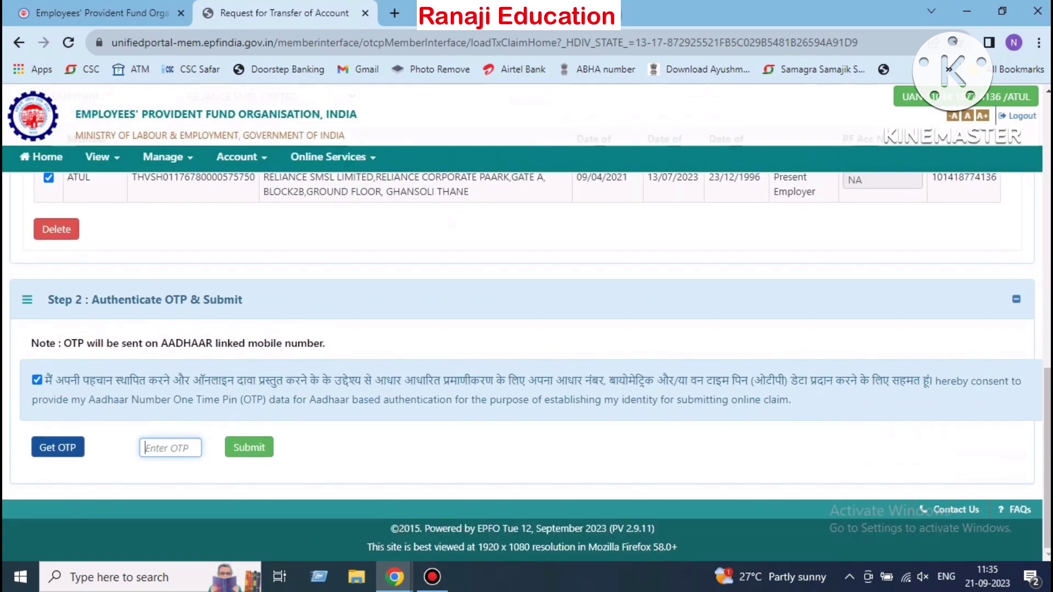
pyautogui.write('••')
pyautogui.click(249, 448)
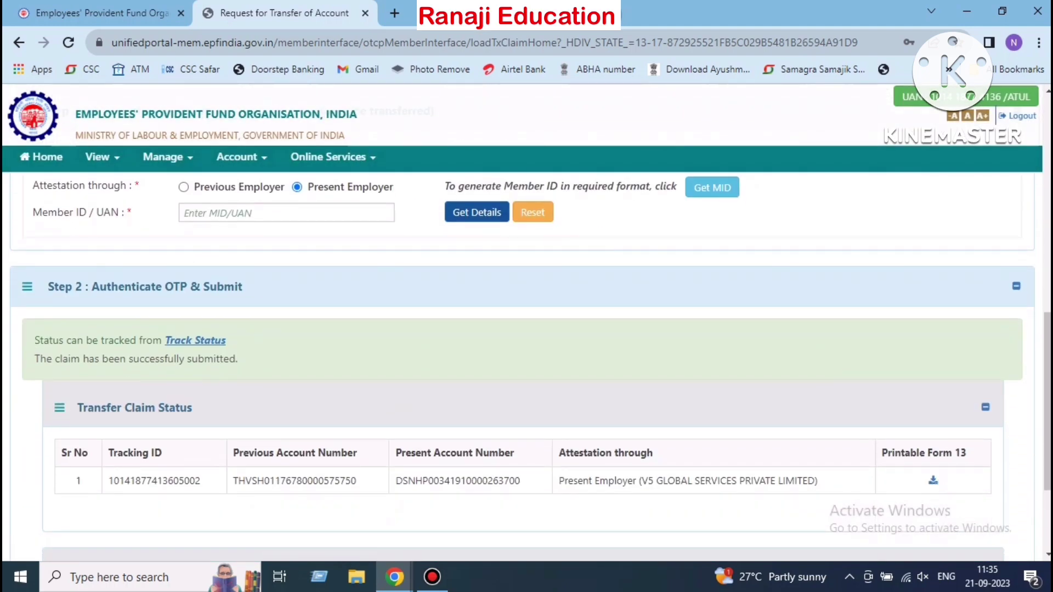
# Step: Open the two-page Form 13 PDF from the submitted claim's Transfer Claim Status row
pyautogui.moveTo(108, 480); pyautogui.dragTo(818, 481)
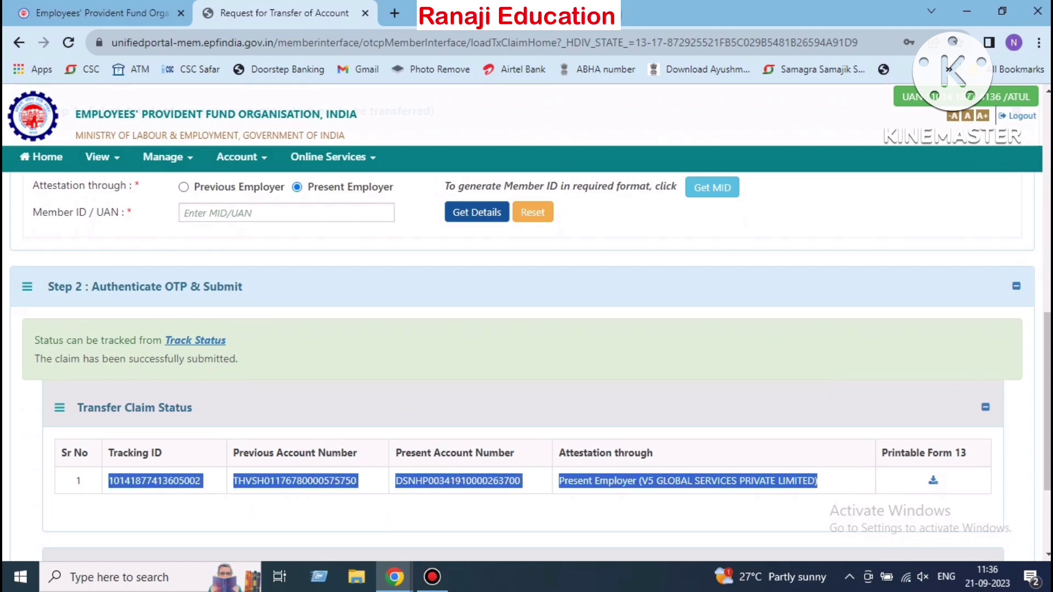
pyautogui.click(933, 480)
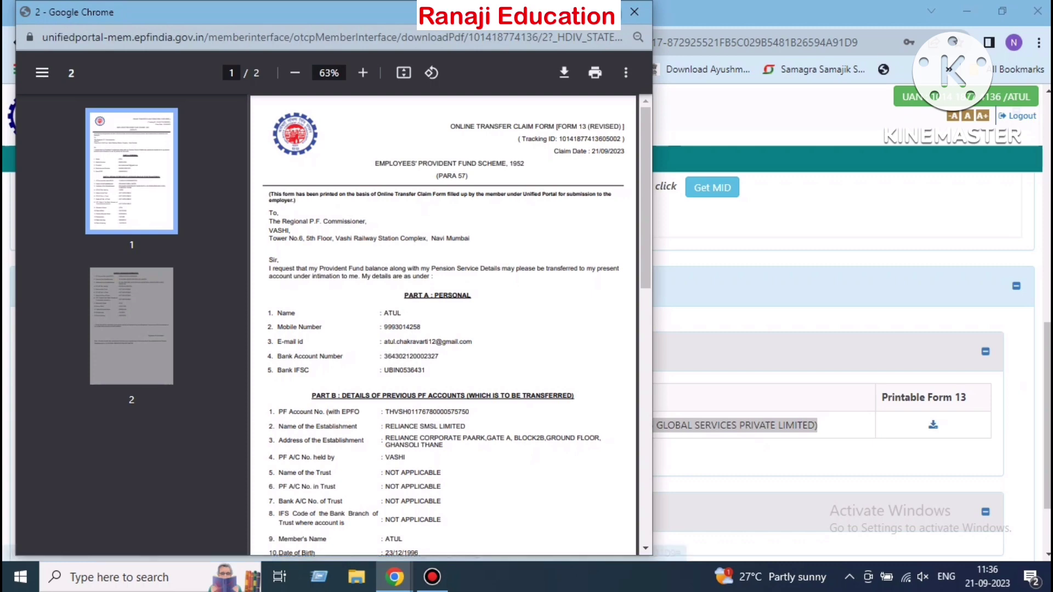
# Step: Set the Form 13 print settings to all pages at 100% scale
pyautogui.click(596, 73)
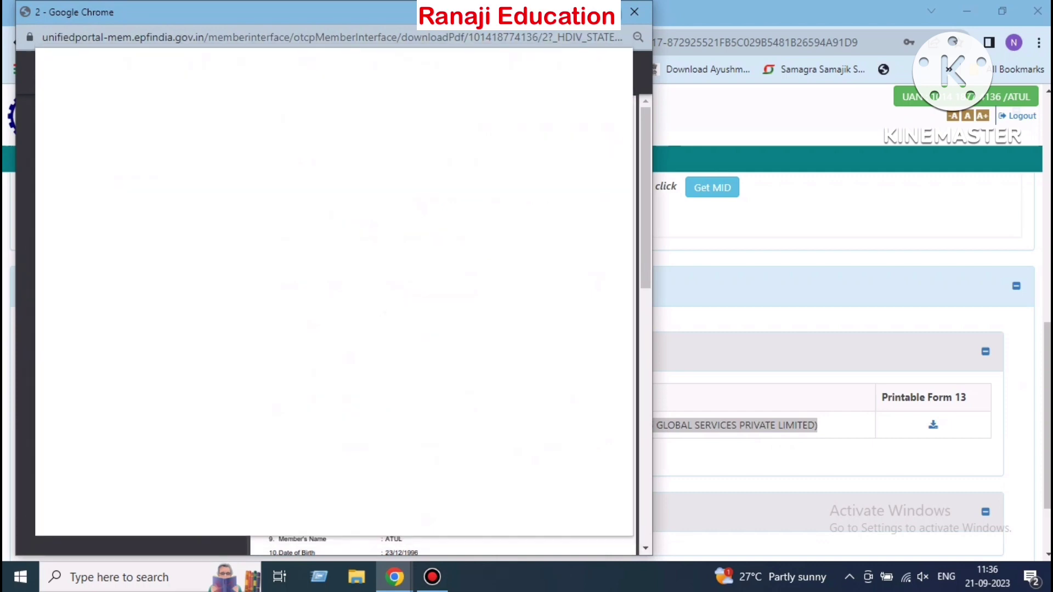
pyautogui.click(540, 157)
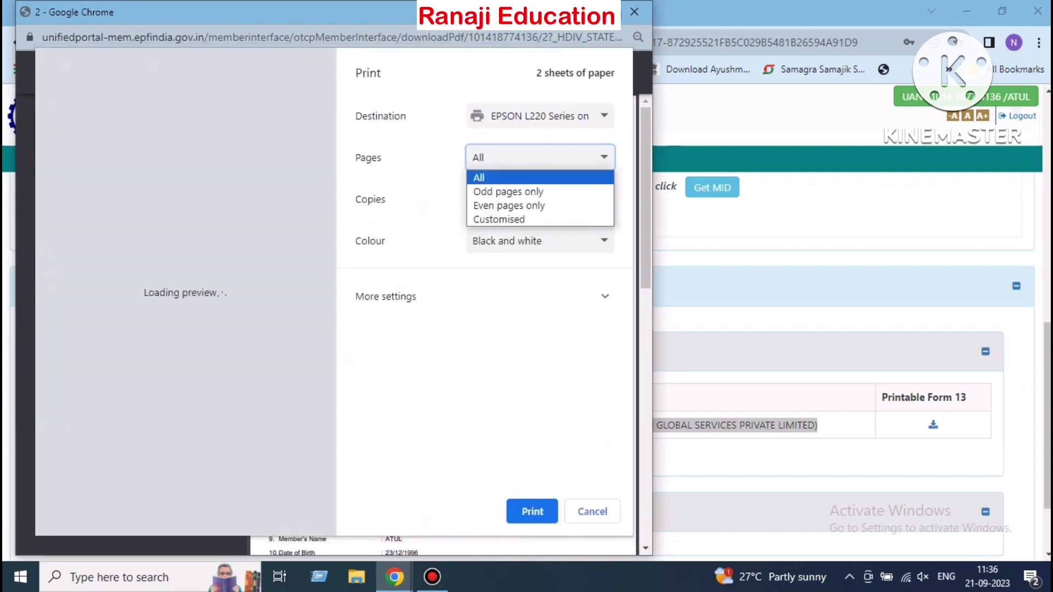
pyautogui.click(507, 190)
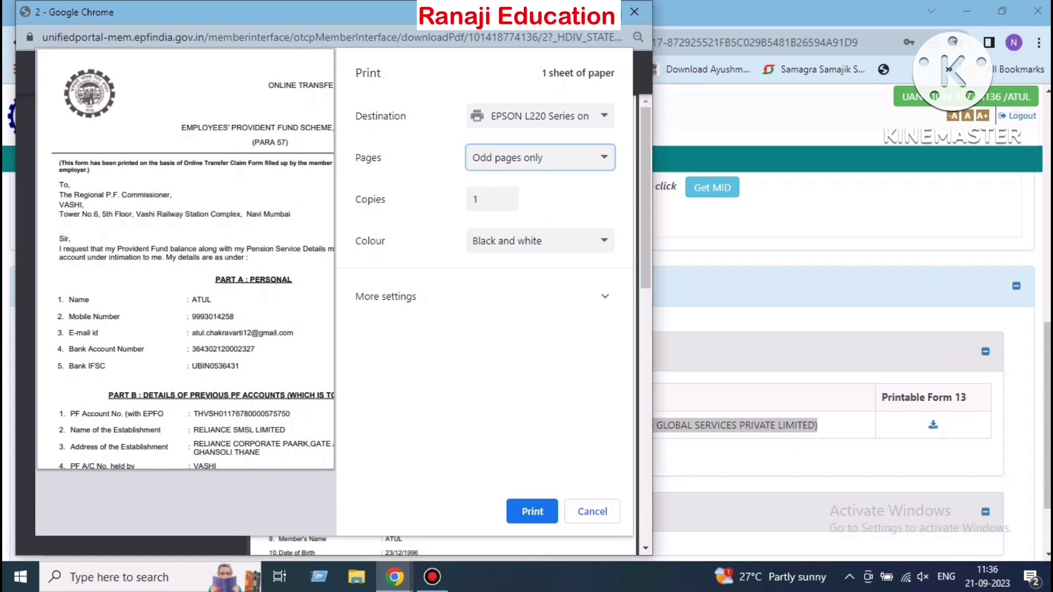
pyautogui.click(386, 297)
pyautogui.click(541, 157)
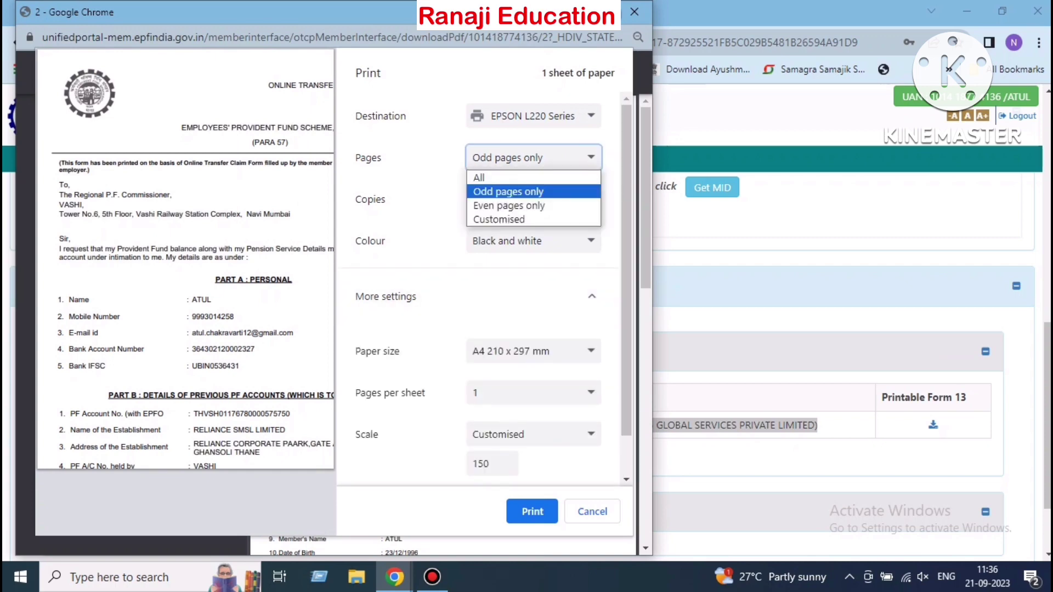
pyautogui.click(493, 175)
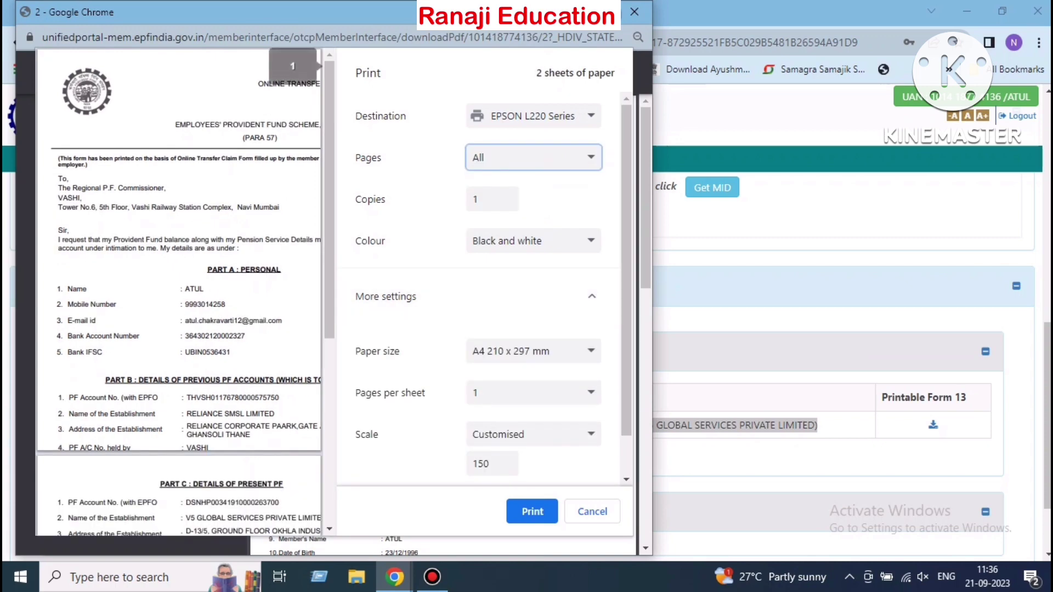
pyautogui.doubleClick(481, 463)
pyautogui.write('1000')
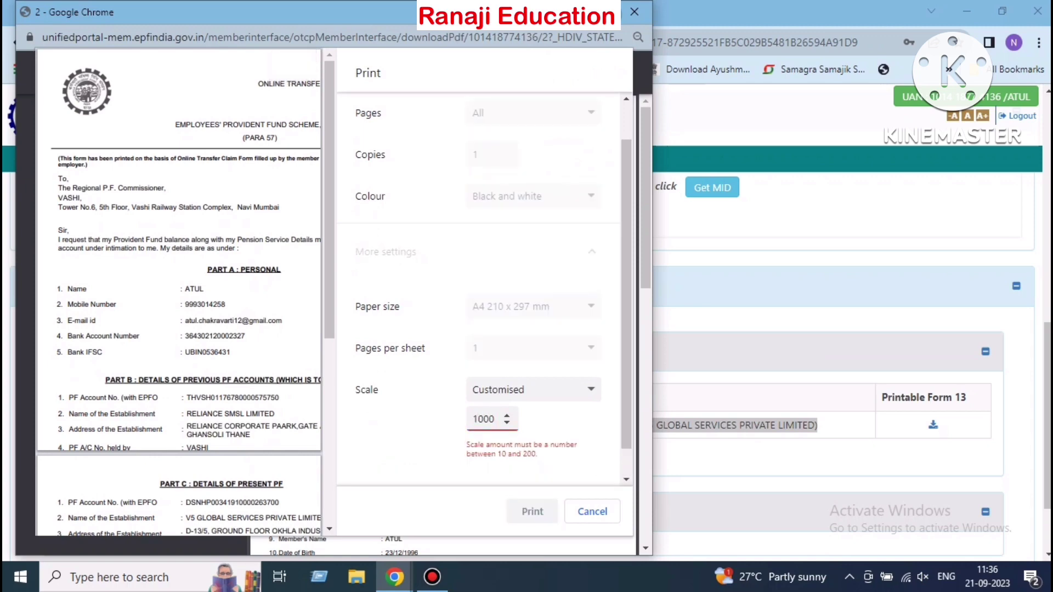
pyautogui.press('BackSpace')
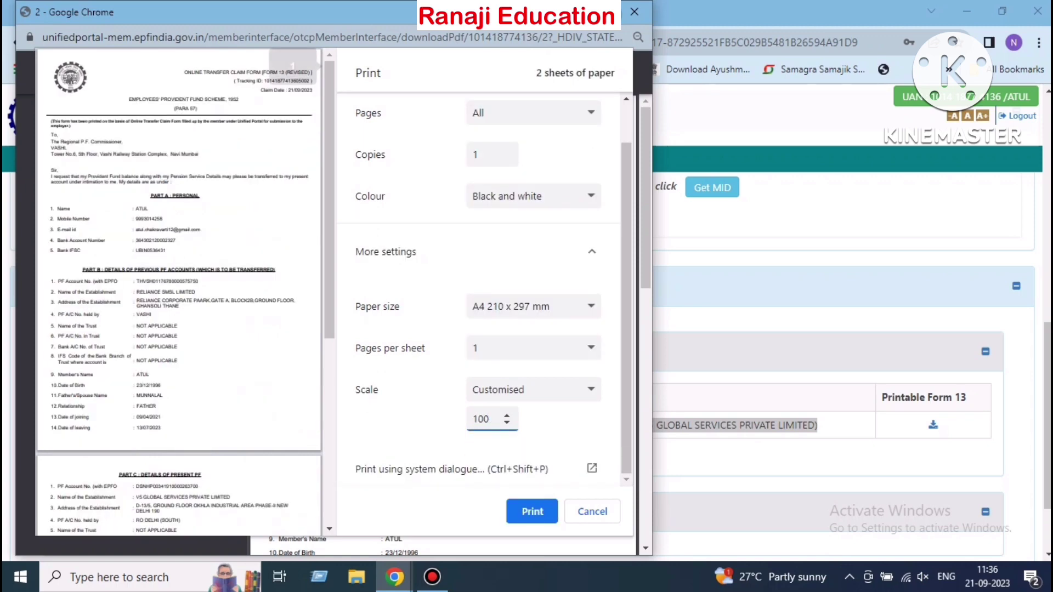
pyautogui.scroll(-5, 179, 291)
# Step: Print through the Epson system dialog with High quality and print preview, then close the PDF
pyautogui.click(592, 468)
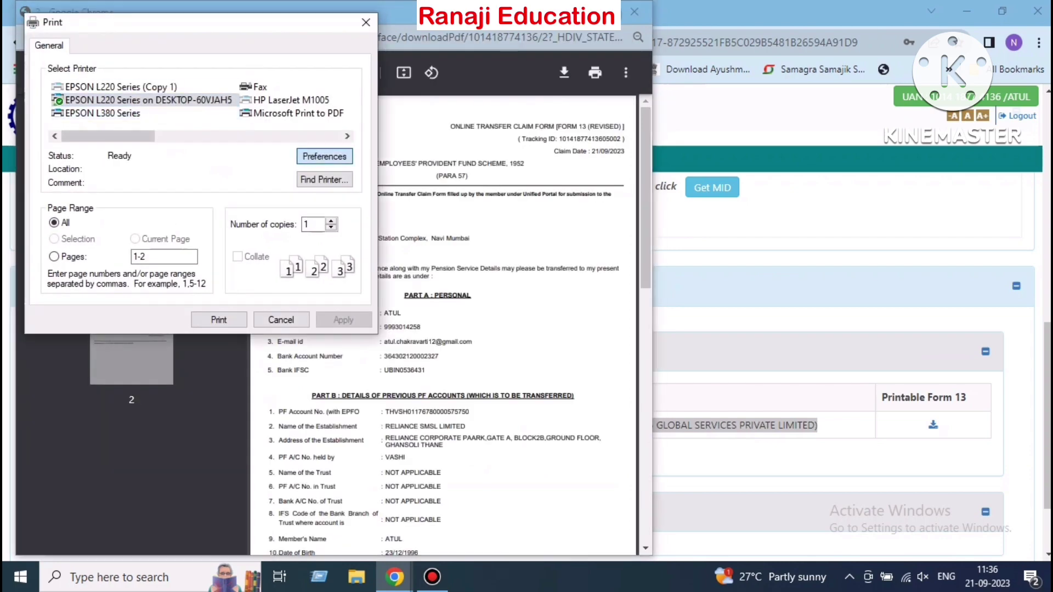
pyautogui.click(324, 156)
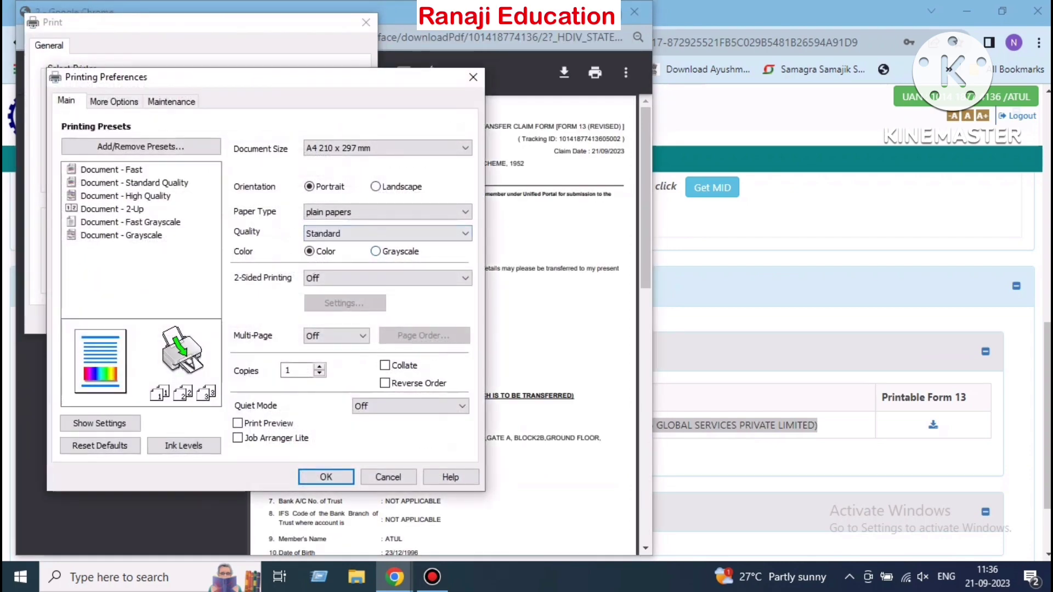
pyautogui.click(329, 262)
pyautogui.click(237, 422)
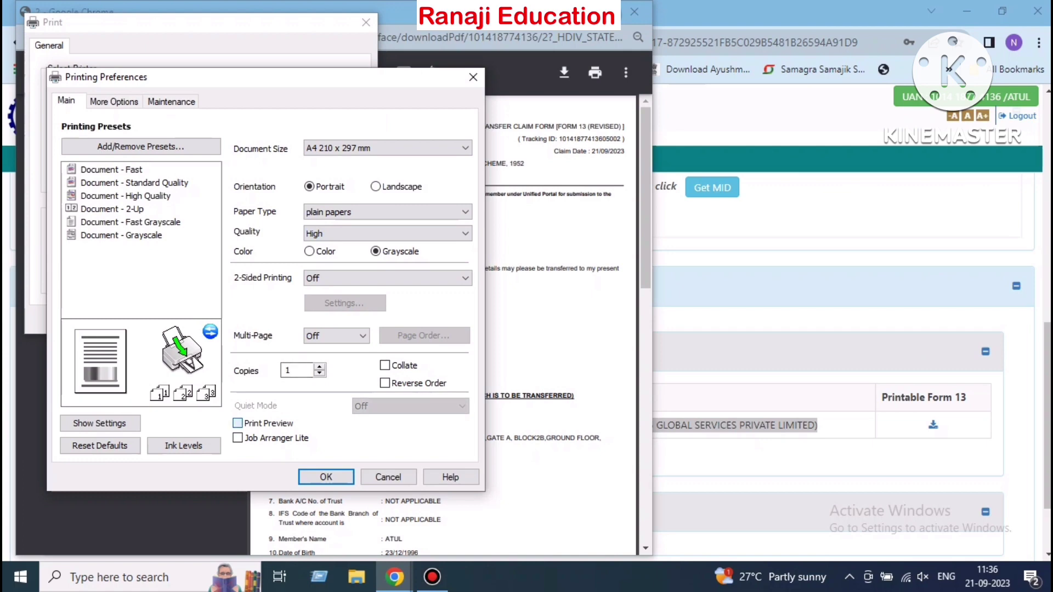
pyautogui.click(326, 478)
pyautogui.click(281, 318)
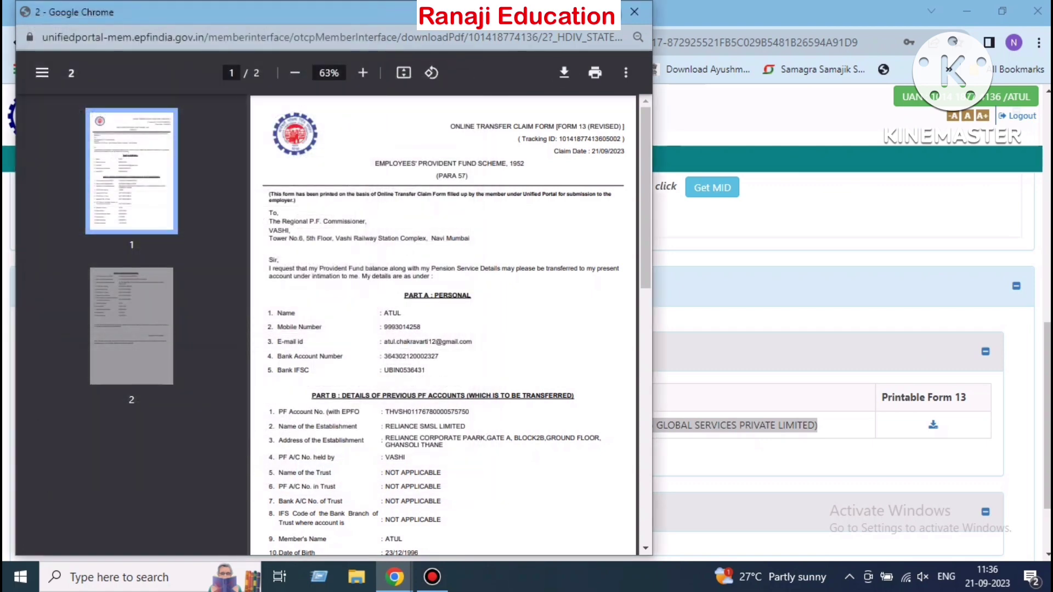
pyautogui.click(635, 11)
pyautogui.scroll(-3, 527, 297)
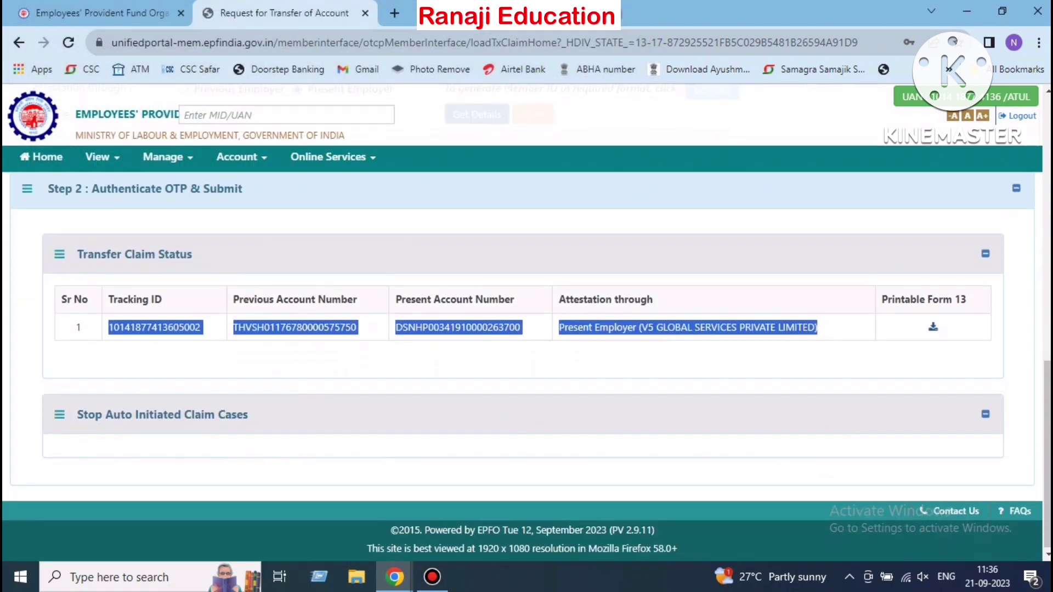
# Step: Print Form 13 from the Epson preview, then search 'epfo login' in Chrome and open the EPFO site
pyautogui.click(327, 157)
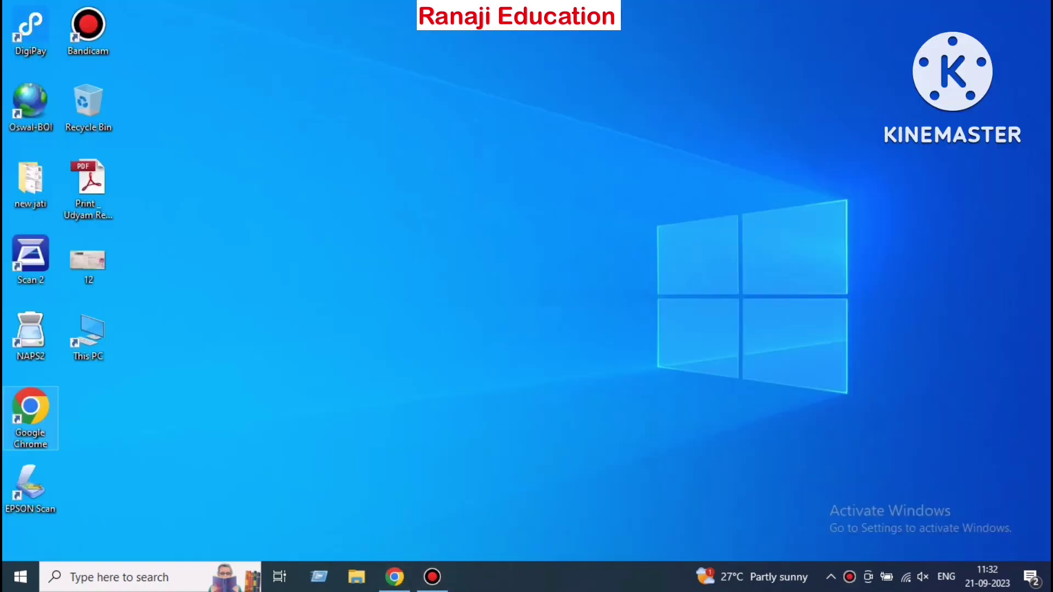
pyautogui.press('Return')
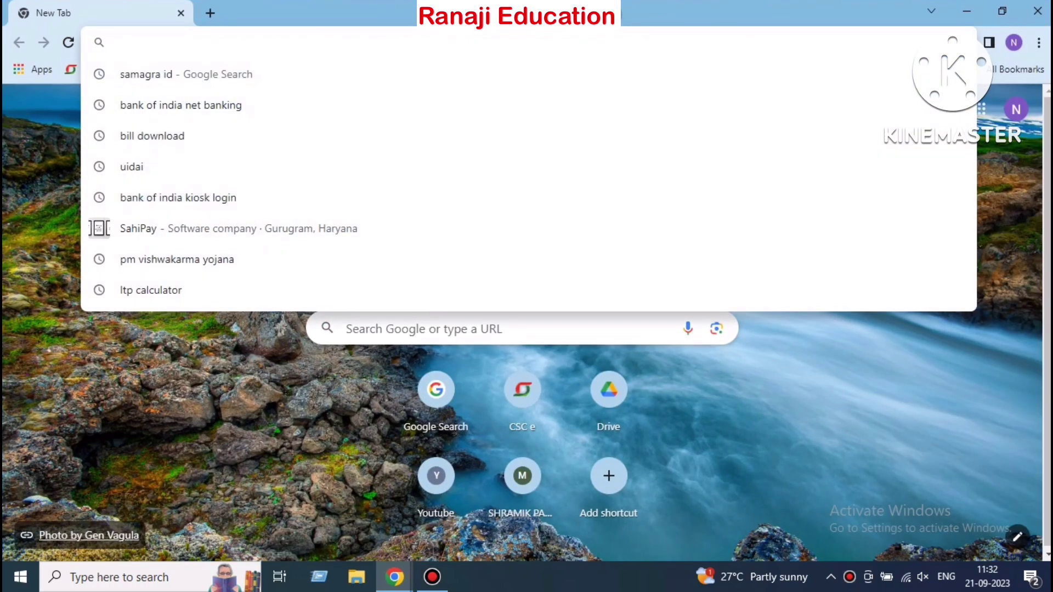
pyautogui.write('ep')
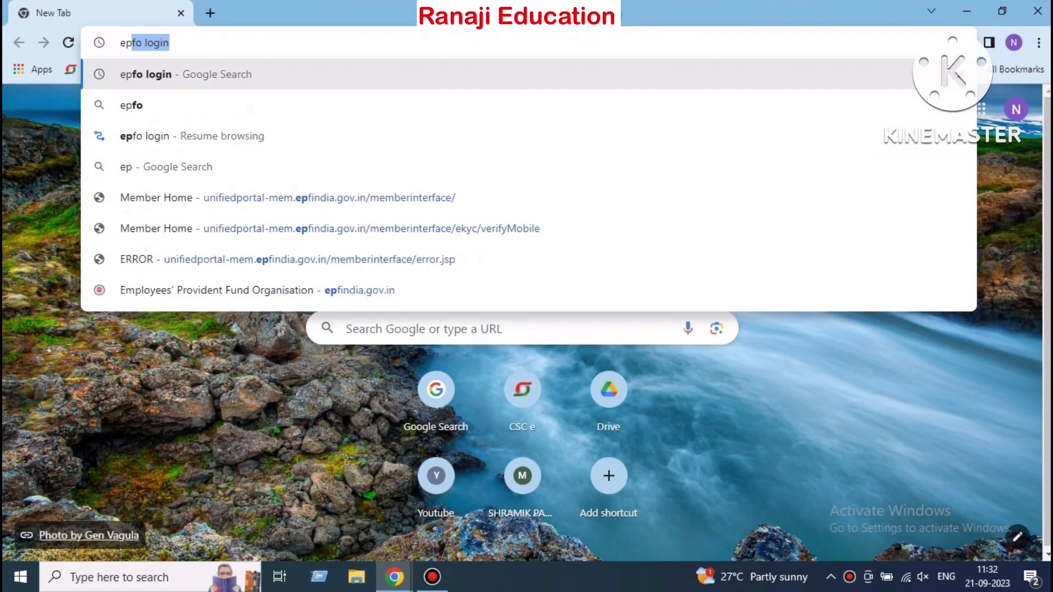
pyautogui.write('f')
pyautogui.press('Return')
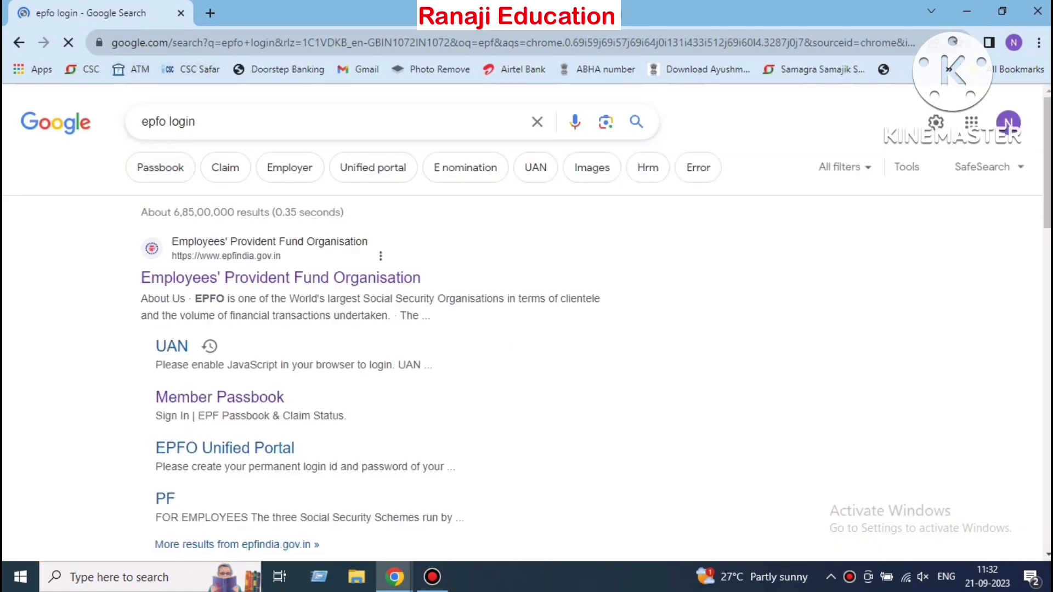
pyautogui.moveTo(141, 278); pyautogui.dragTo(421, 278)
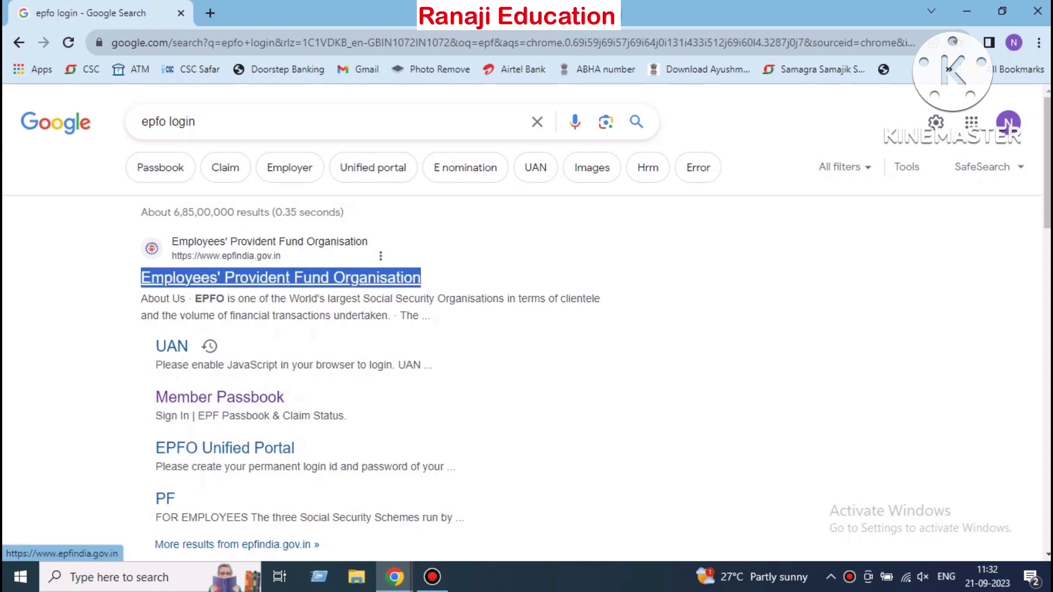
pyautogui.click(417, 278)
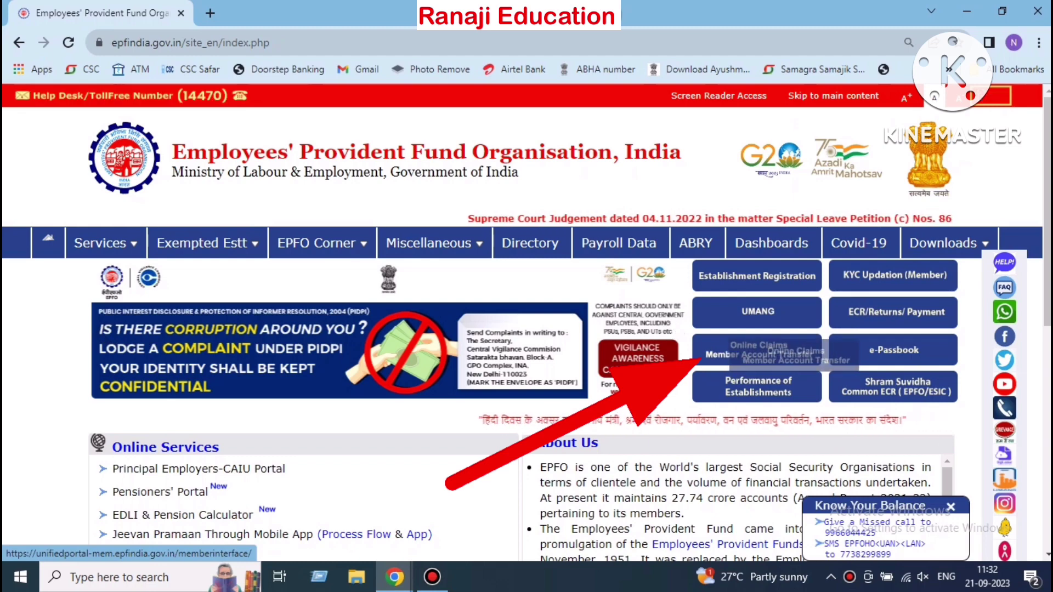
pyautogui.moveTo(795, 356); pyautogui.dragTo(735, 195)
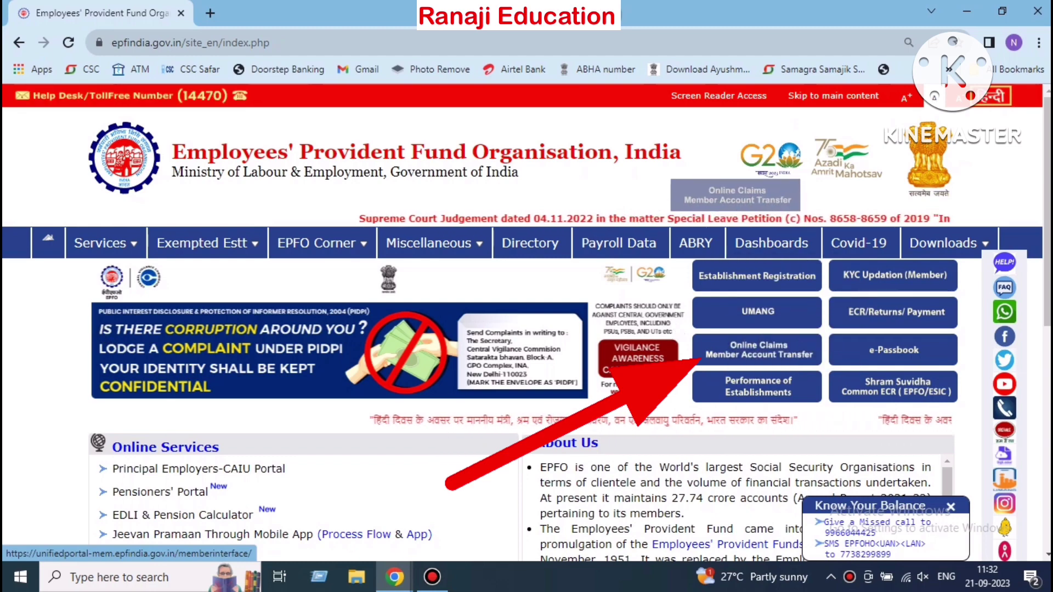
# Step: Open the member portal login and submit the UAN, password and captcha
pyautogui.click(758, 350)
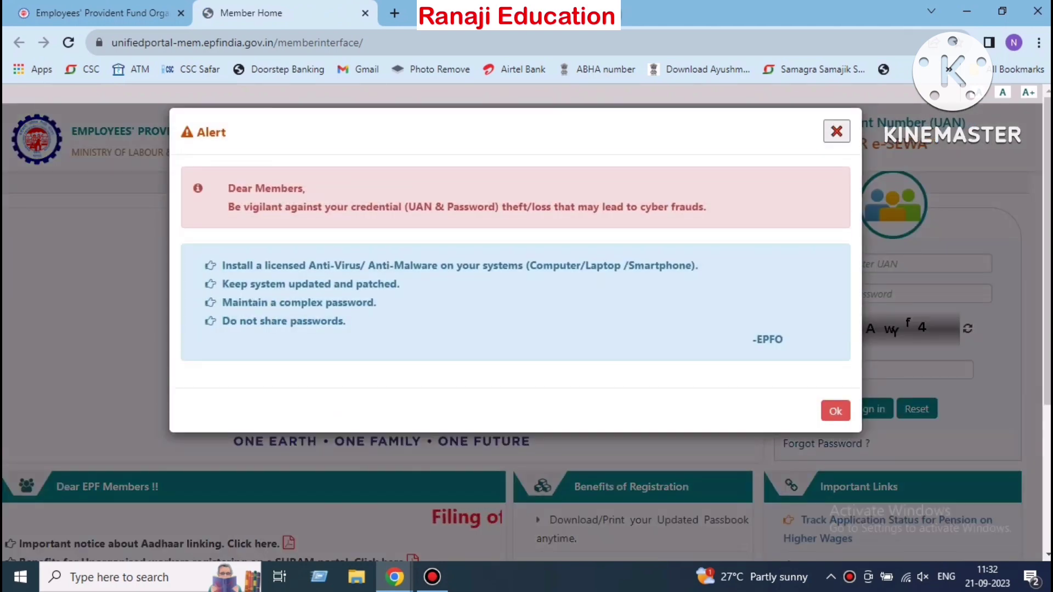
pyautogui.click(836, 131)
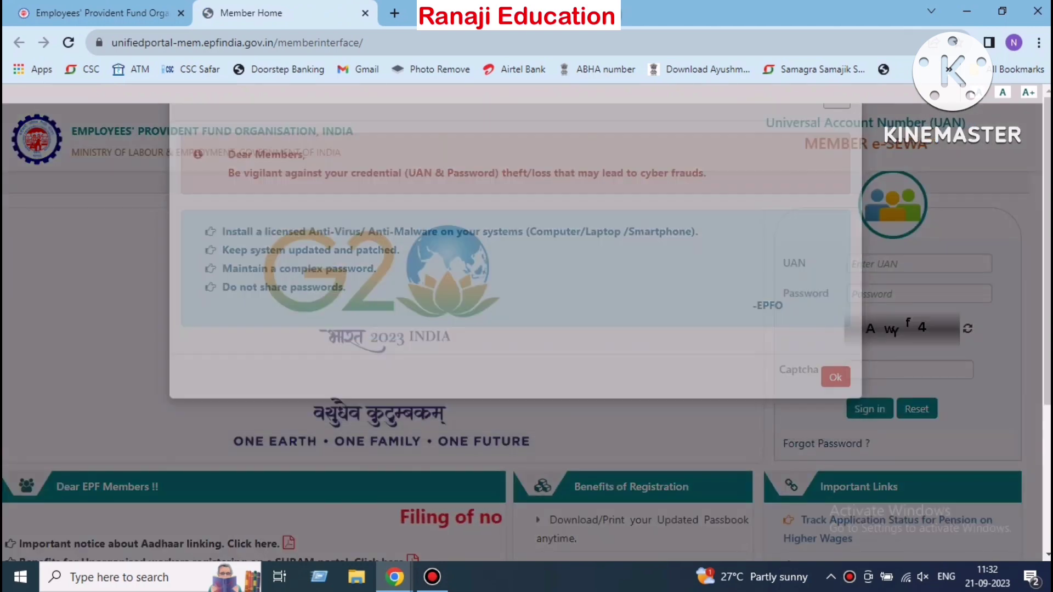
pyautogui.write('1014')
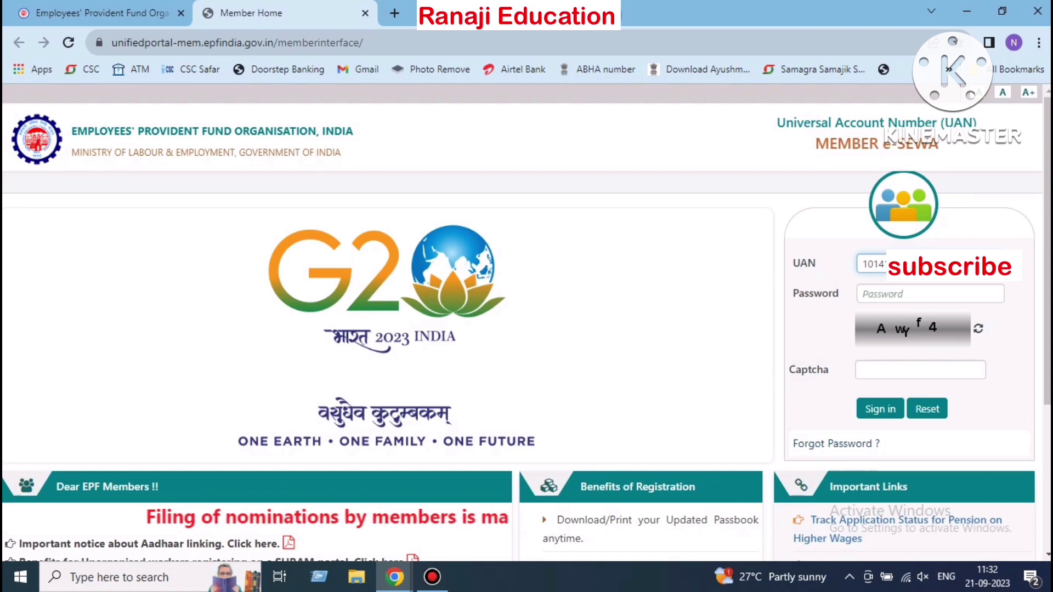
pyautogui.click(931, 294)
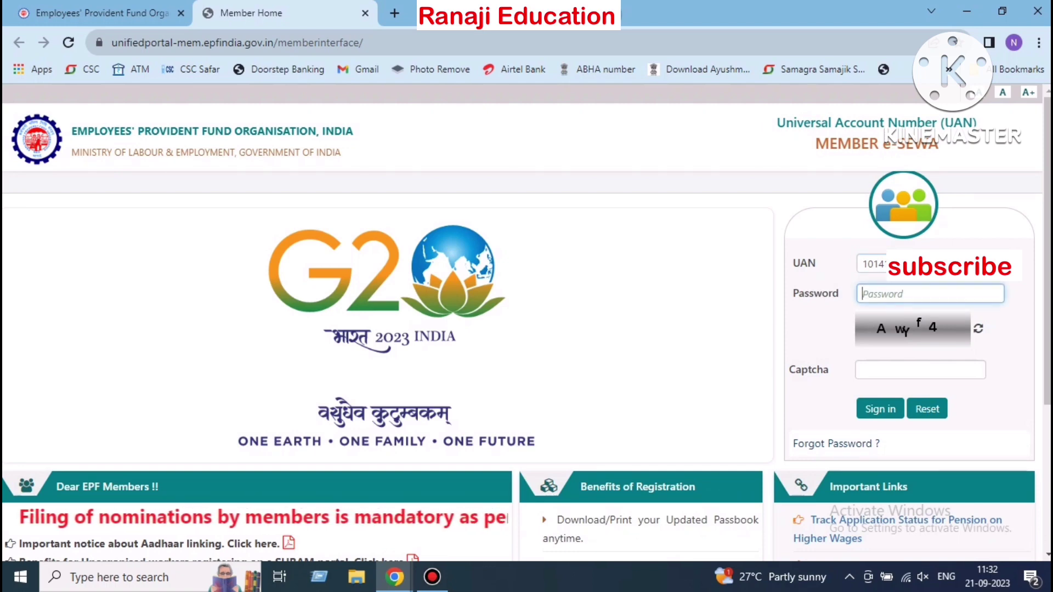
pyautogui.write('•')
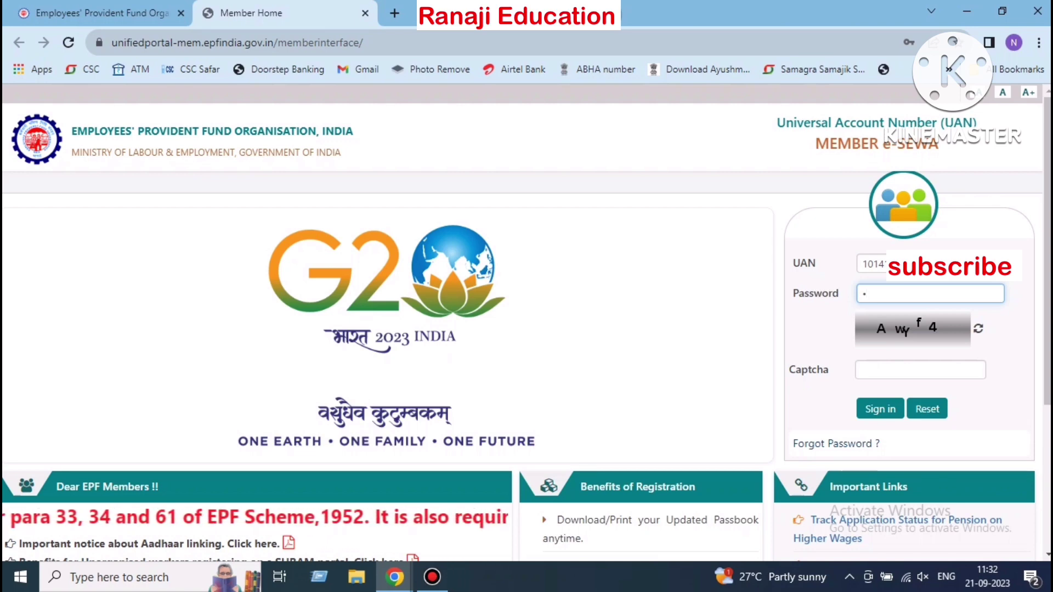
pyautogui.write('•••')
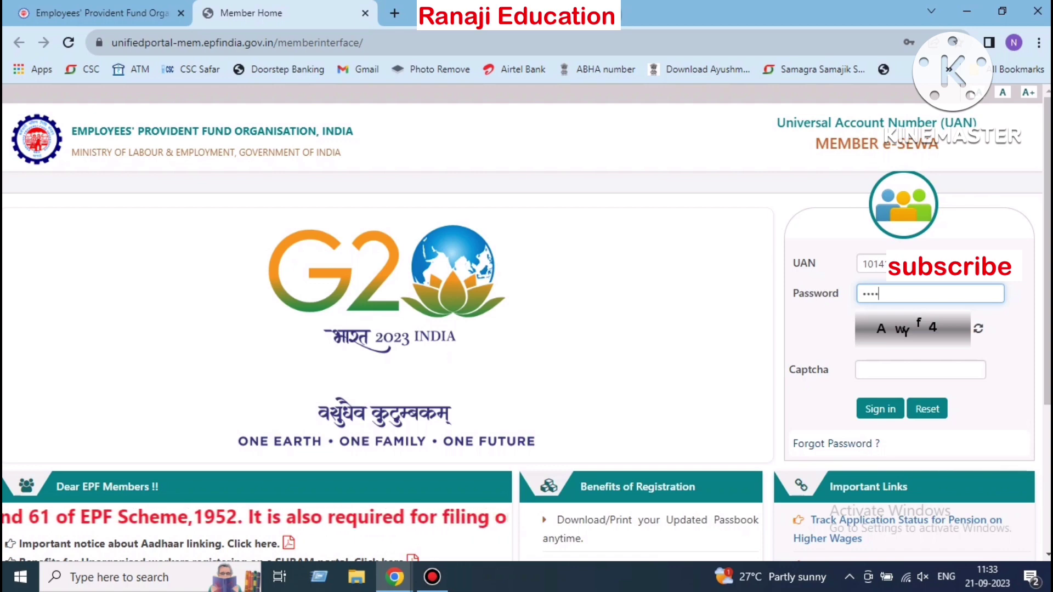
pyautogui.write('•')
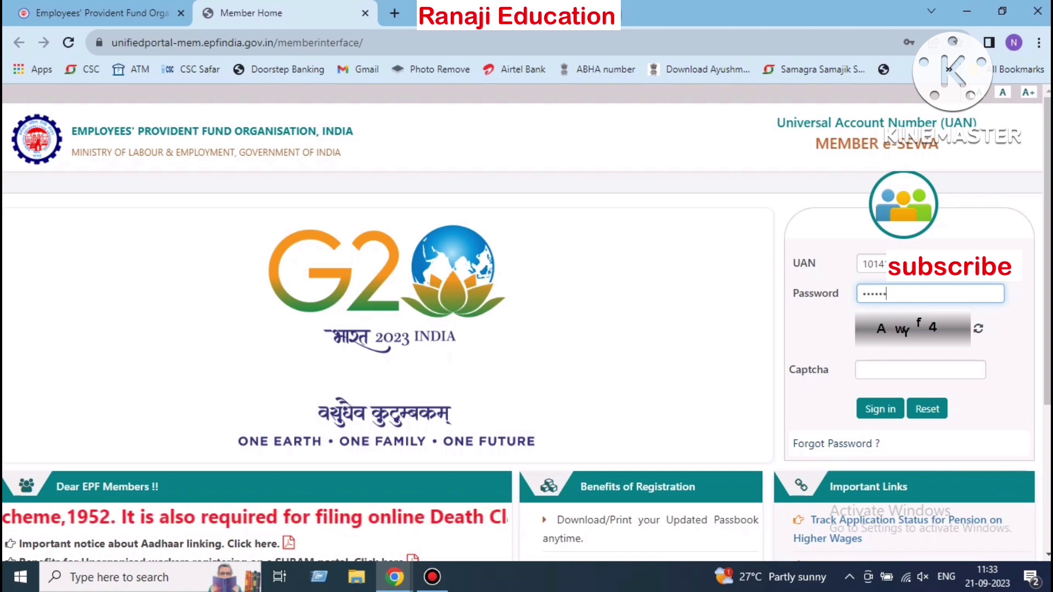
pyautogui.write('••••')
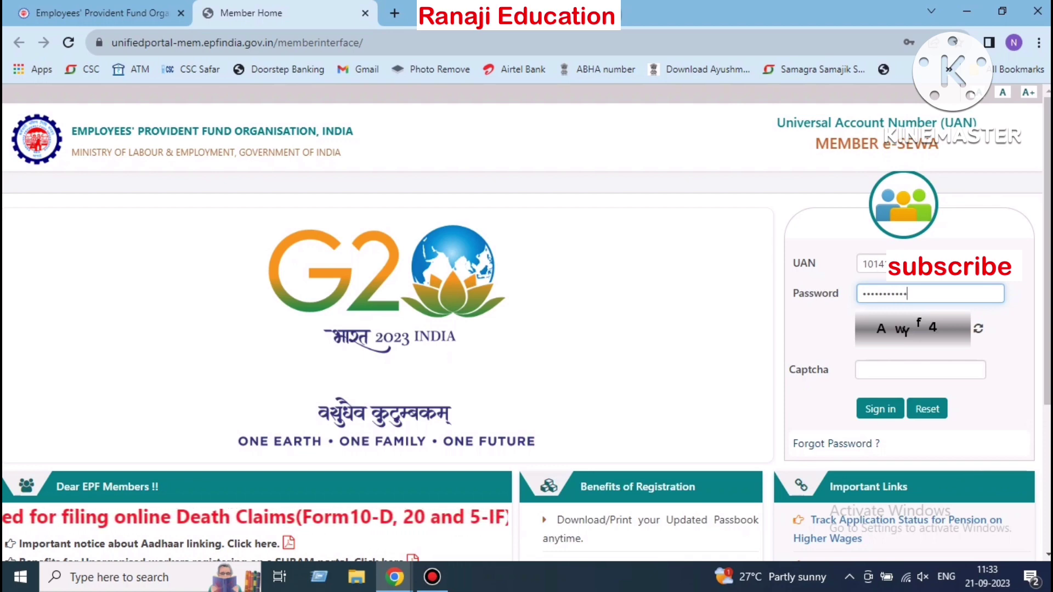
pyautogui.write('••')
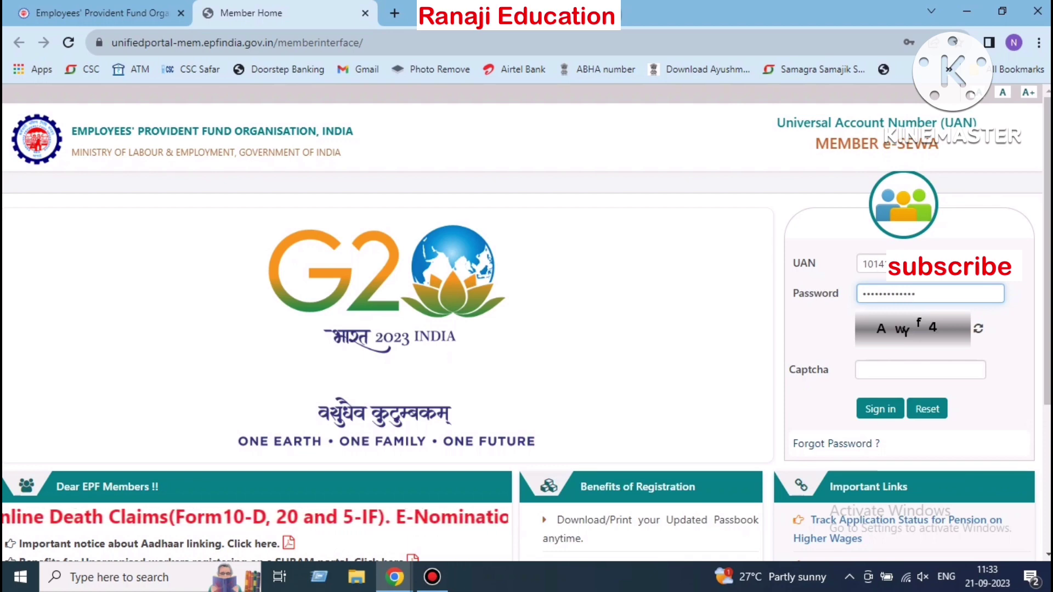
pyautogui.click(921, 370)
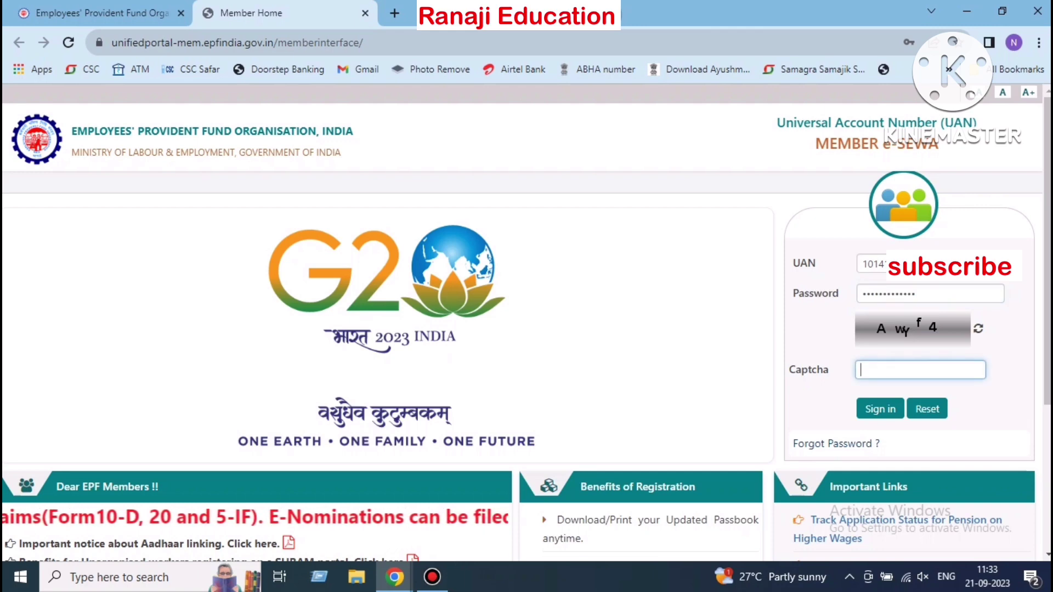
pyautogui.write('A')
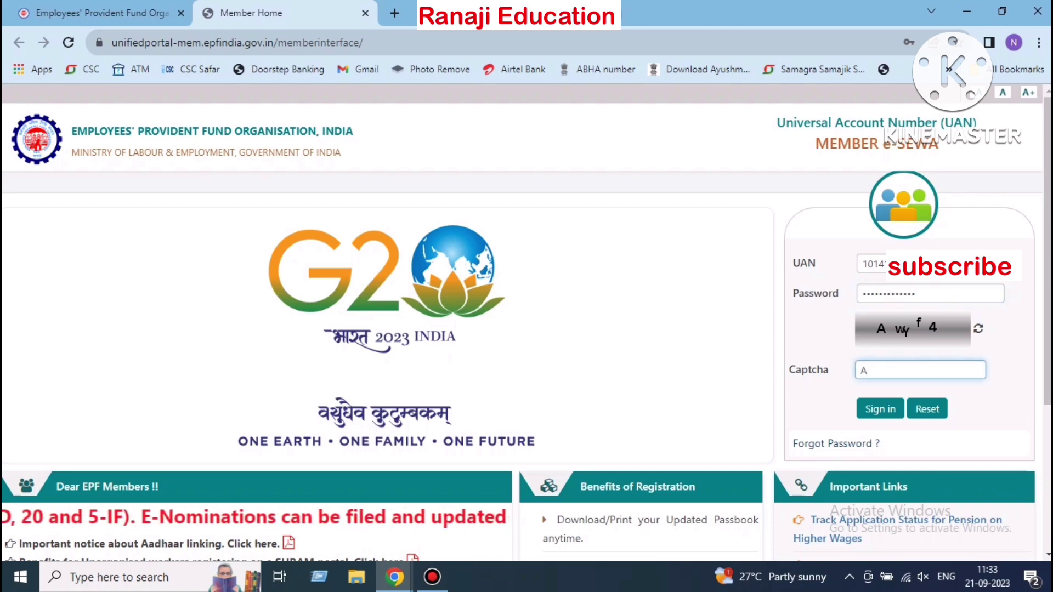
pyautogui.write('wY')
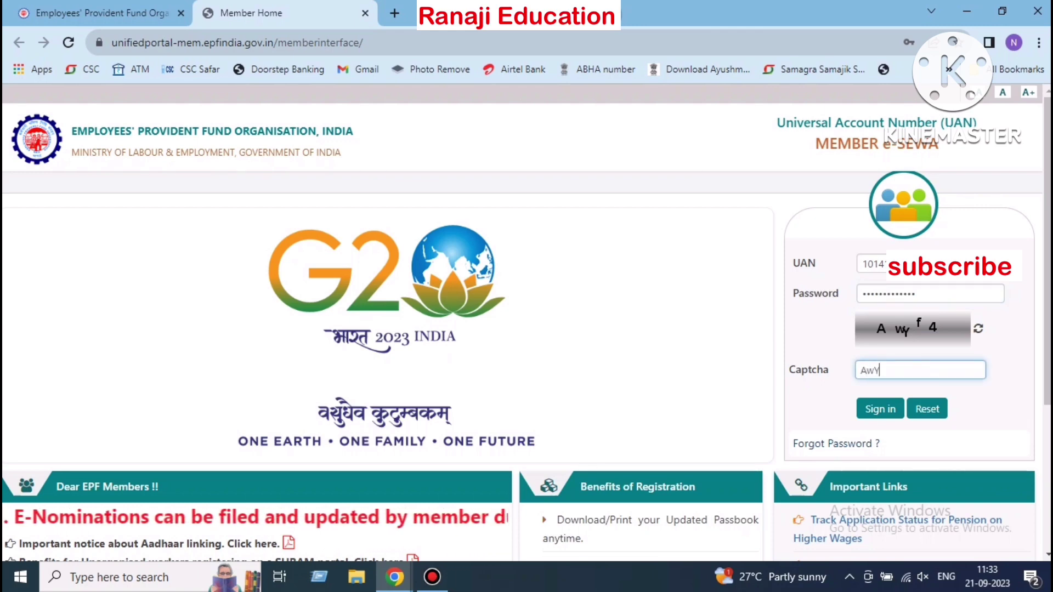
pyautogui.write('f4')
pyautogui.press('Return')
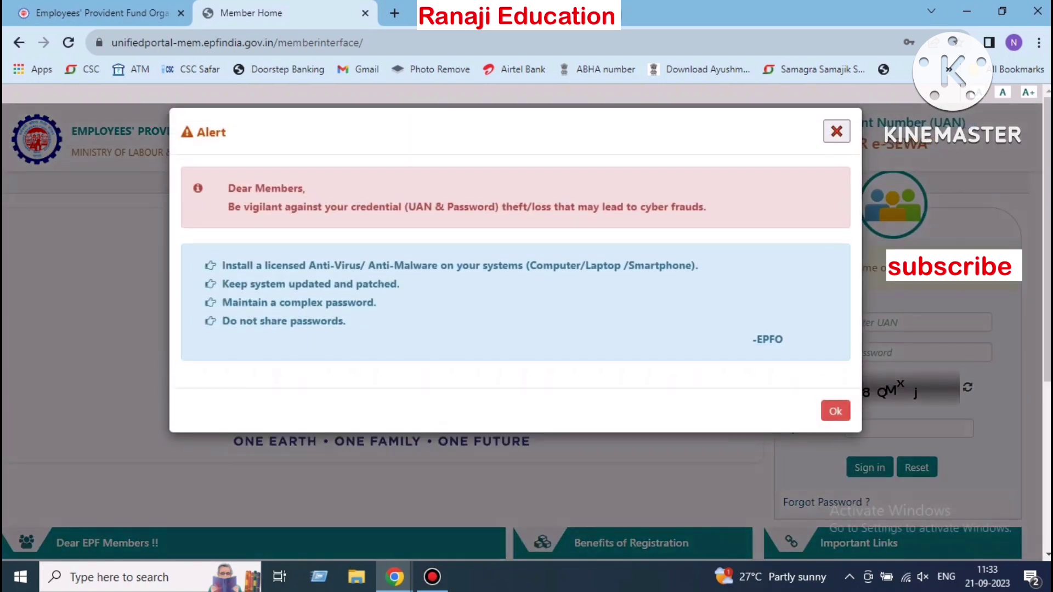
# Step: Dismiss the invalid-login warning and resubmit the UAN with a new captcha
pyautogui.click(832, 409)
pyautogui.click(878, 322)
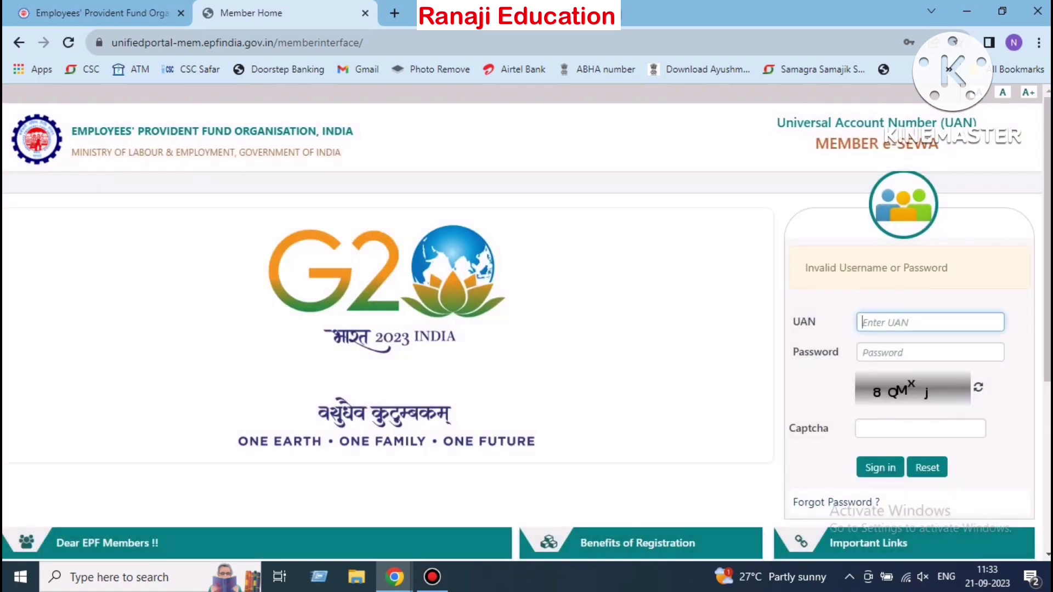
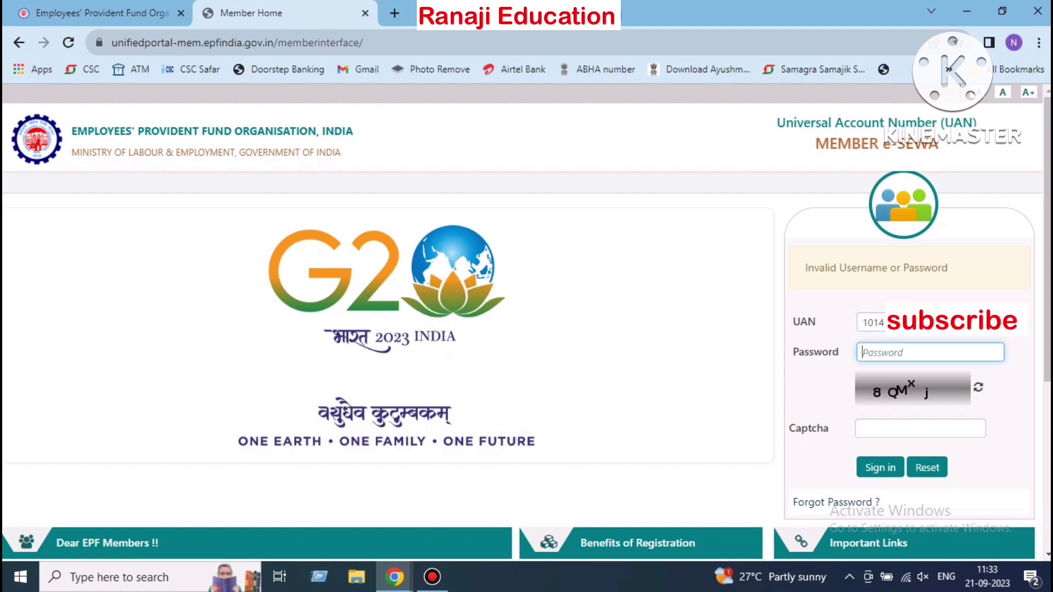
pyautogui.click(920, 429)
pyautogui.write('8')
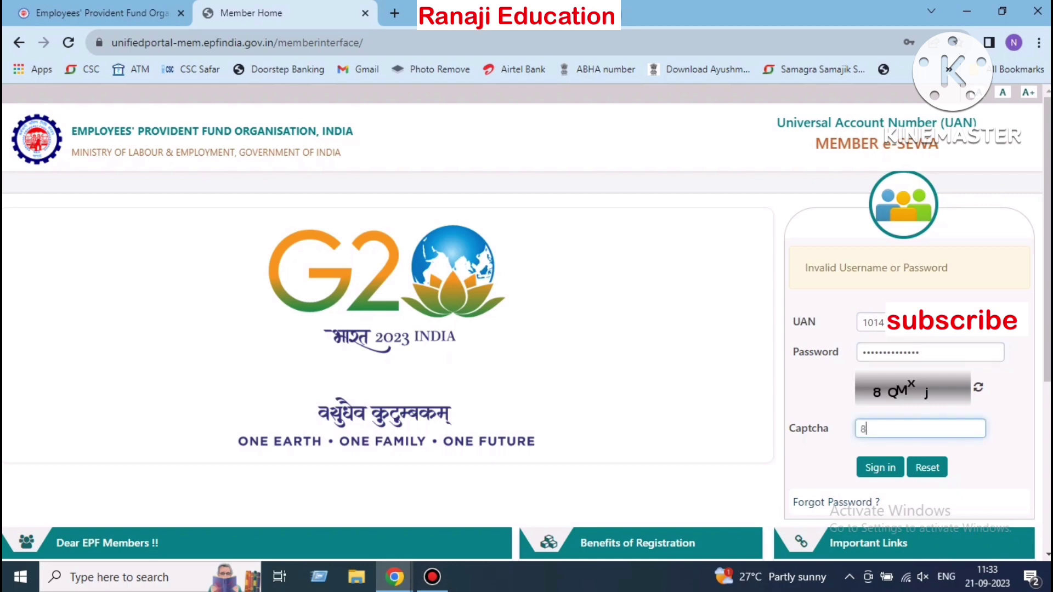
pyautogui.write('QMxj')
pyautogui.press('Return')
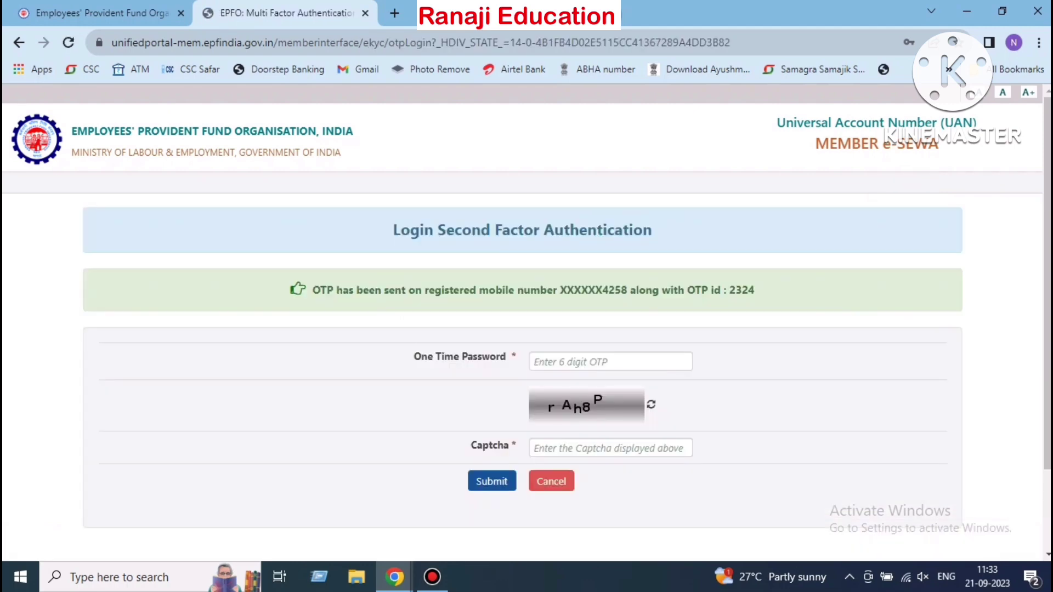
# Step: Enter the six-digit OTP and the captcha, then submit to reach Member Home
pyautogui.click(608, 362)
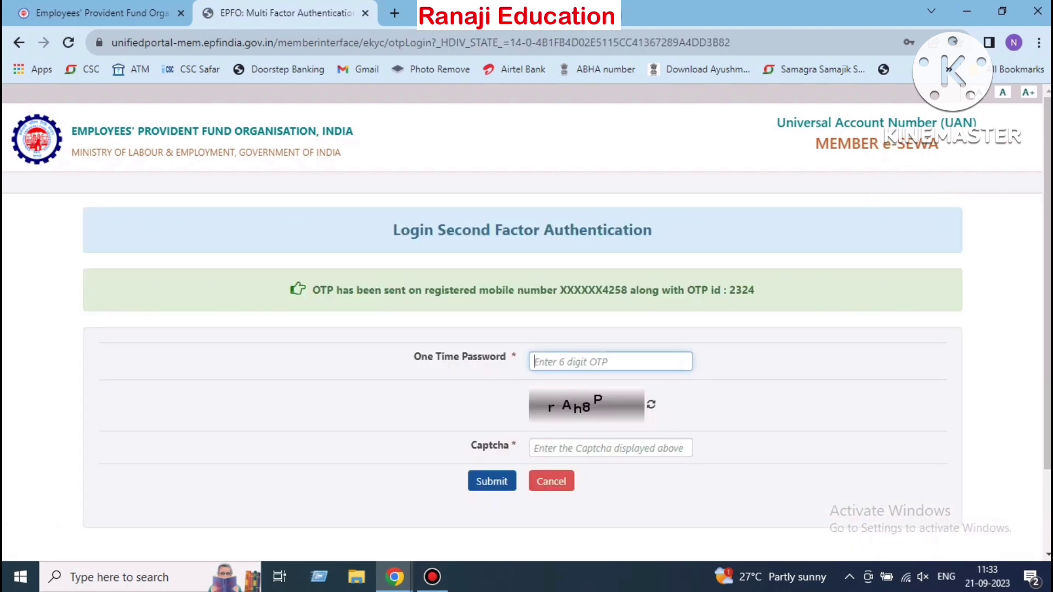
pyautogui.click(609, 448)
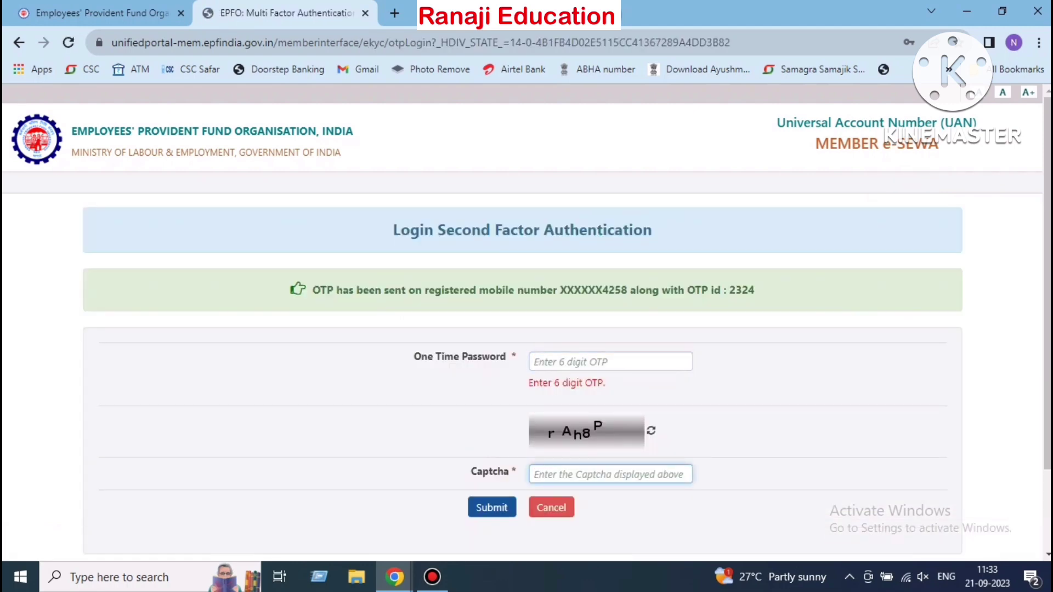
pyautogui.write('r')
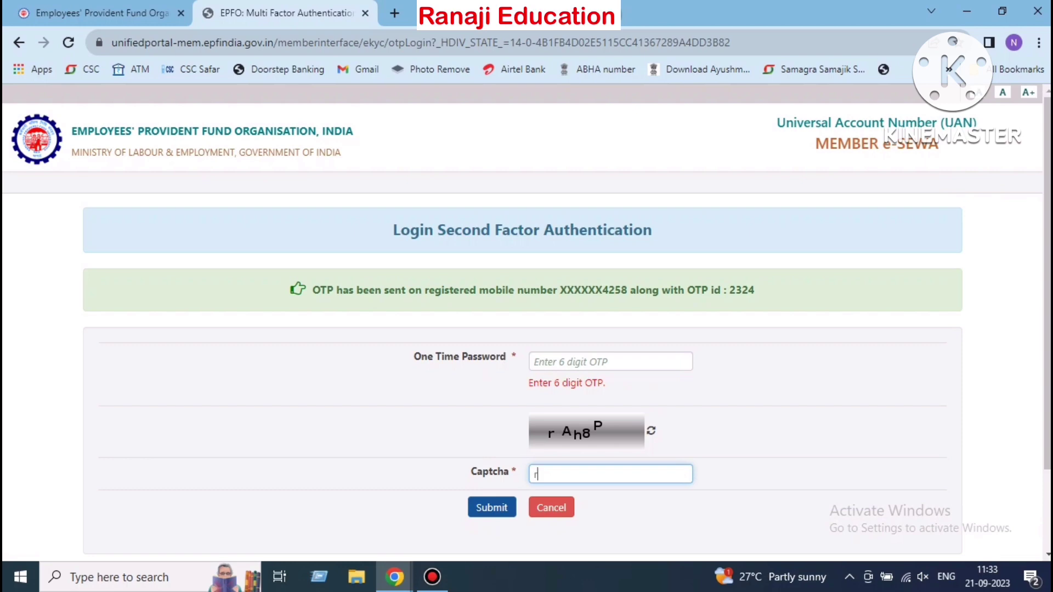
pyautogui.write('A')
pyautogui.write('h5')
pyautogui.write('8')
pyautogui.click(610, 361)
pyautogui.write('••')
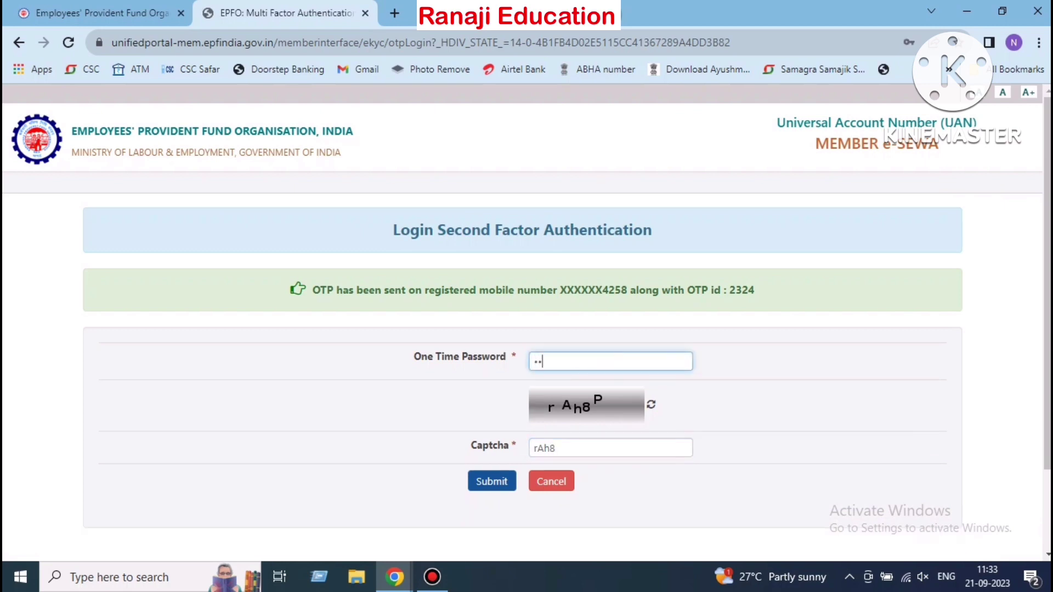
pyautogui.write('••••')
pyautogui.click(610, 448)
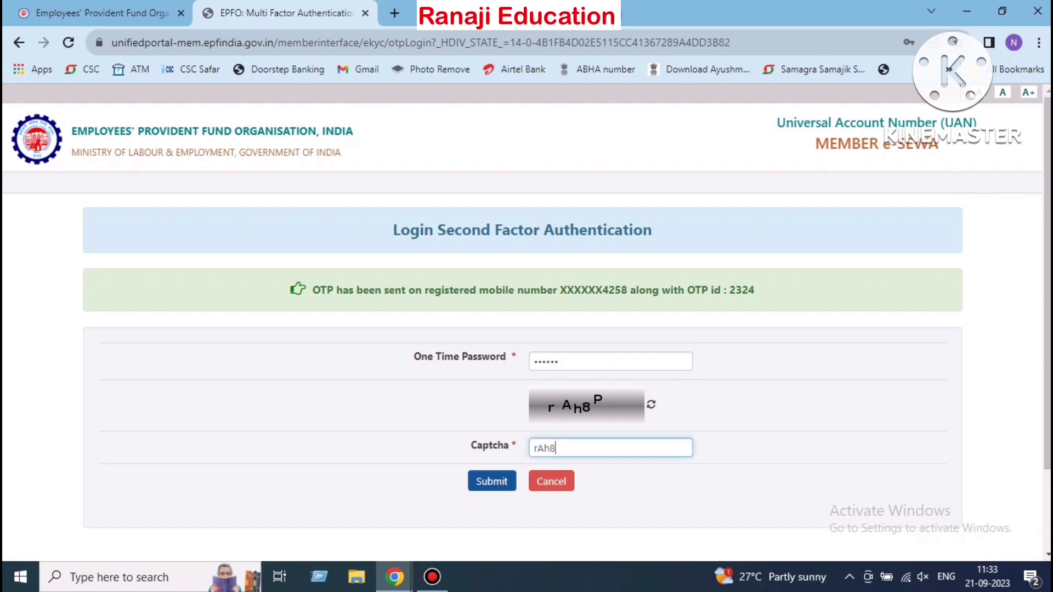
pyautogui.write('P')
pyautogui.press('Return')
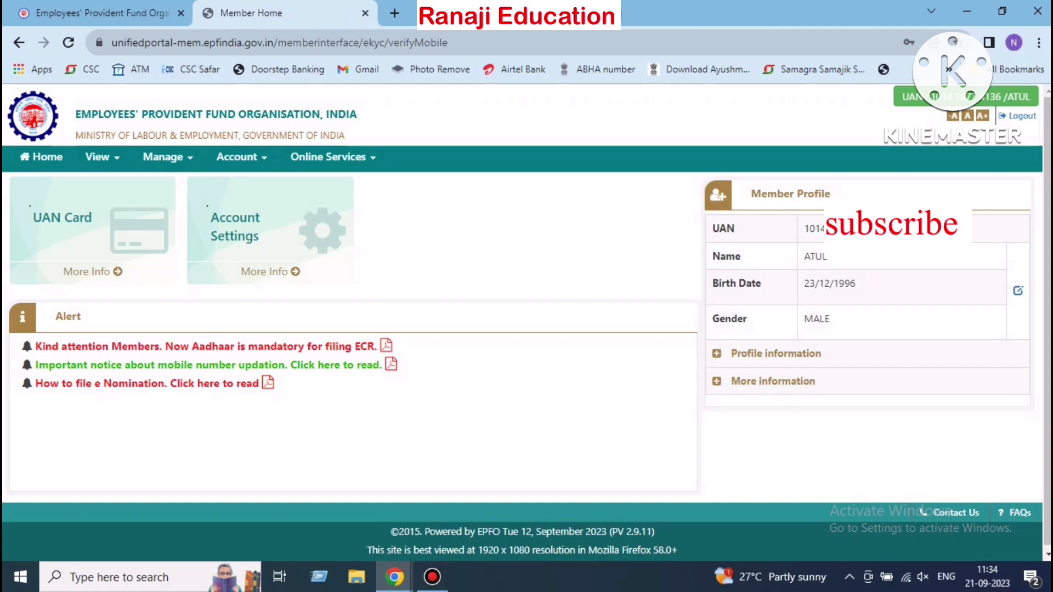
# Step: Expand the profile information and open View > Service History
pyautogui.click(777, 353)
pyautogui.scroll(-2, 351, 330)
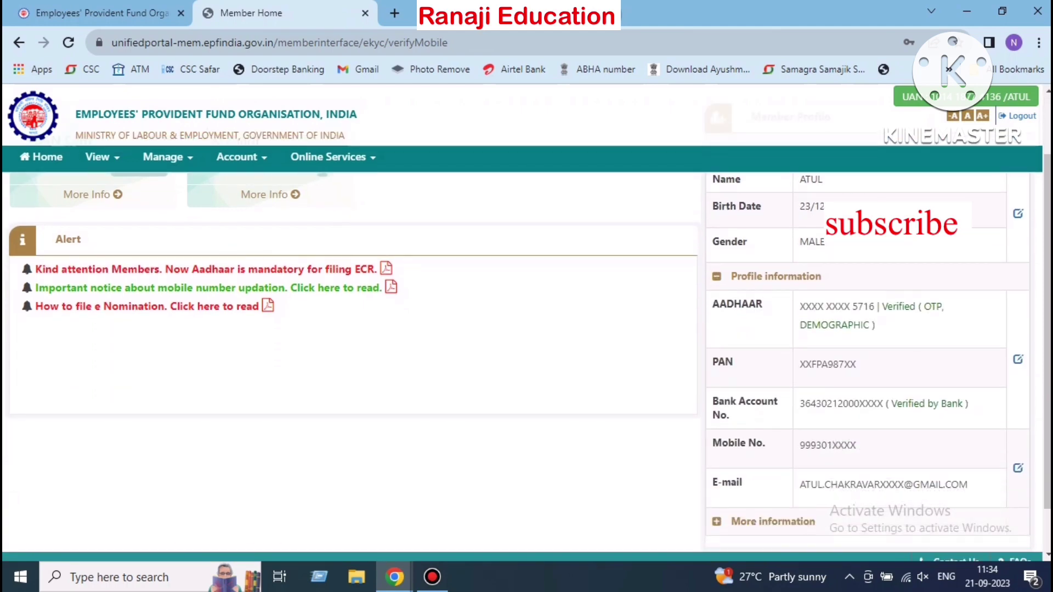
pyautogui.scroll(2, 351, 329)
pyautogui.click(103, 156)
pyautogui.click(129, 217)
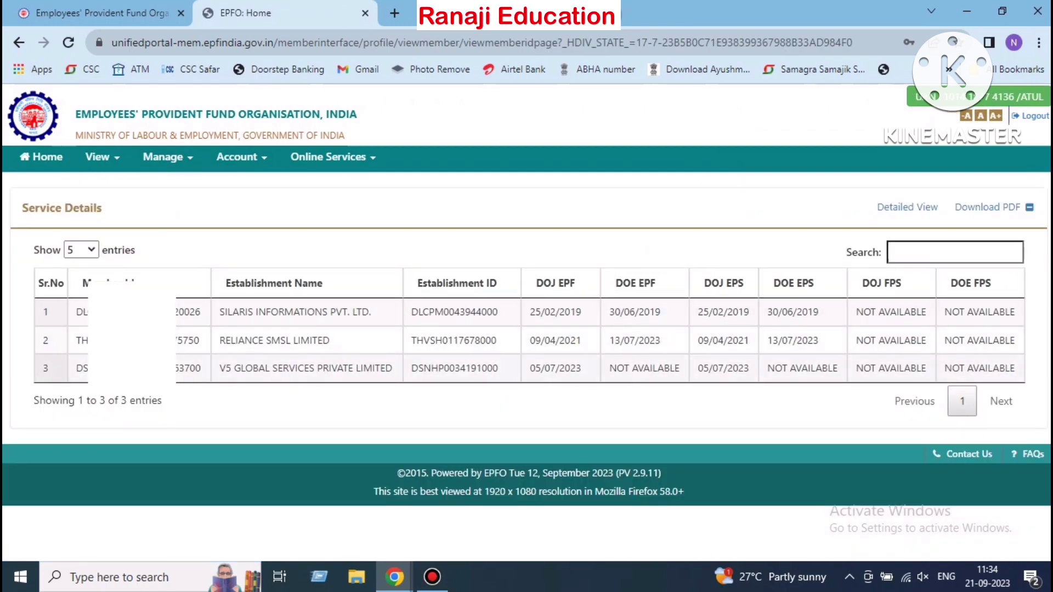
pyautogui.moveTo(698, 368); pyautogui.dragTo(720, 369)
pyautogui.click(714, 369)
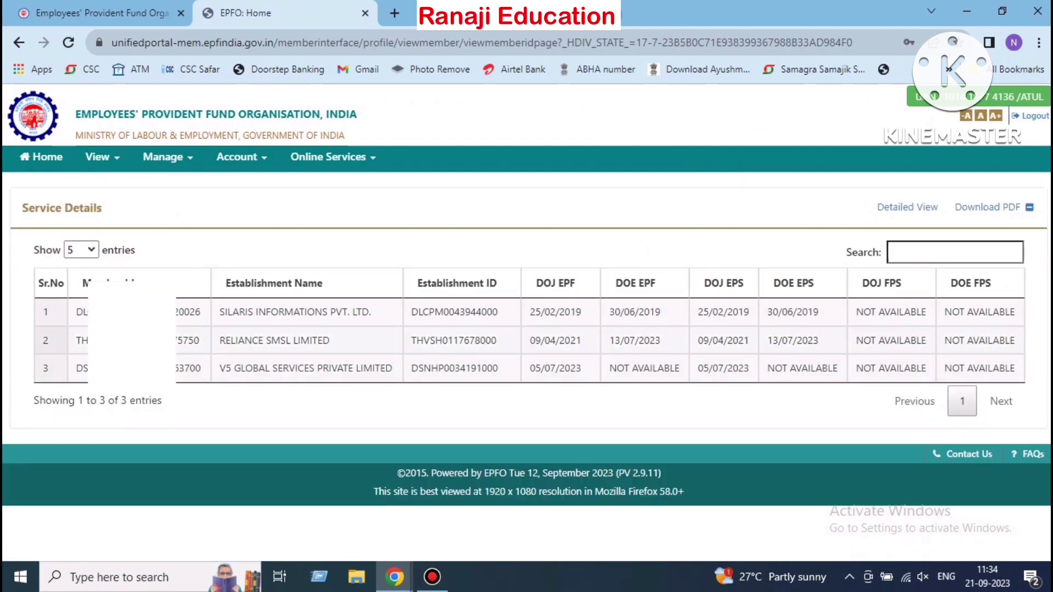
# Step: Open the One Member - One EPF Account transfer request, then return to Service History
pyautogui.click(333, 157)
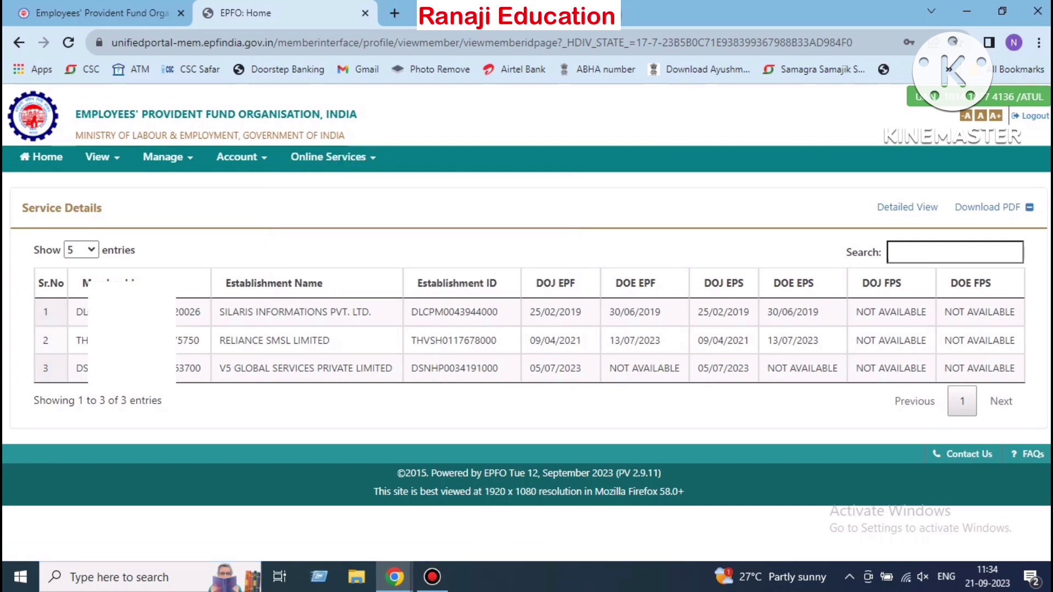
pyautogui.click(333, 157)
pyautogui.moveTo(164, 208); pyautogui.dragTo(425, 217)
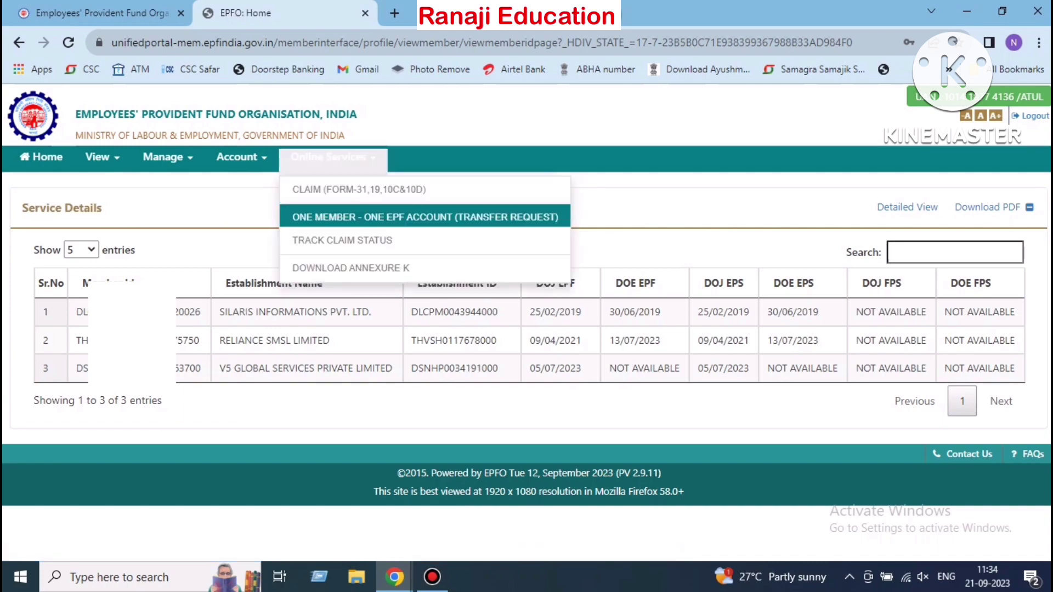
pyautogui.click(425, 217)
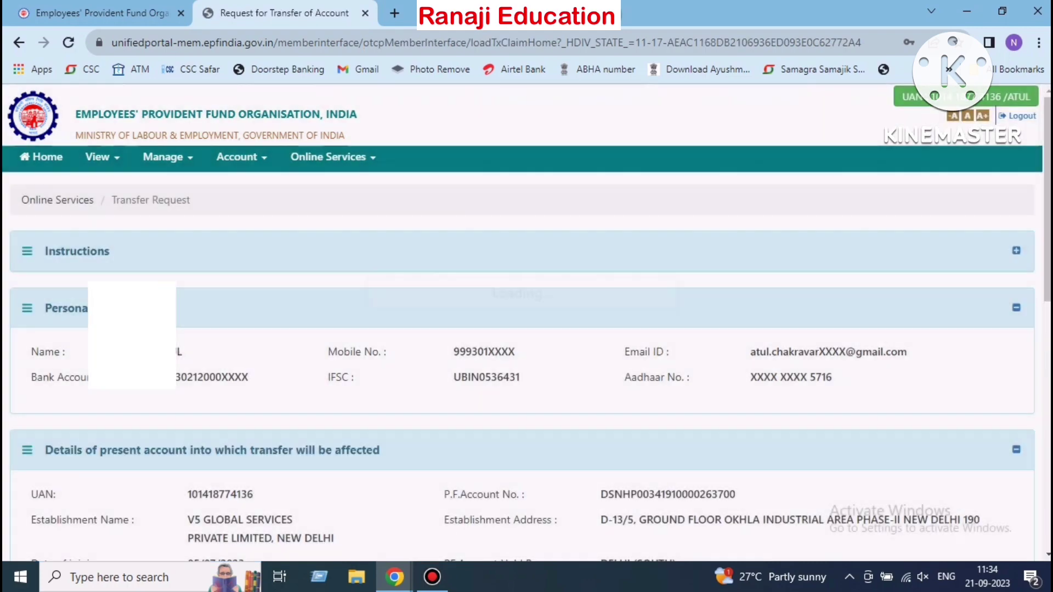
pyautogui.scroll(-8, 527, 351)
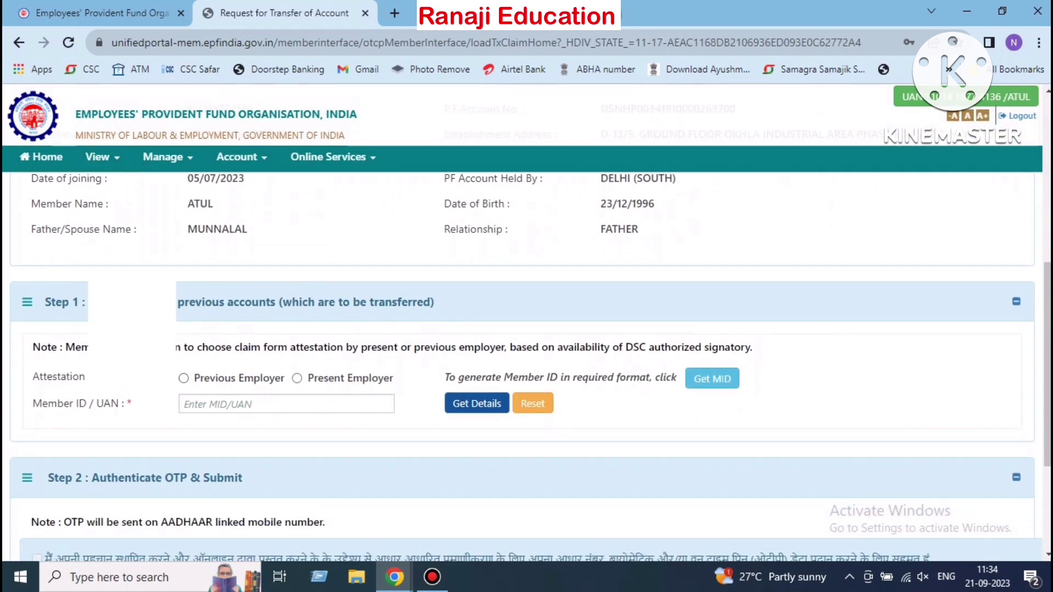
pyautogui.click(102, 157)
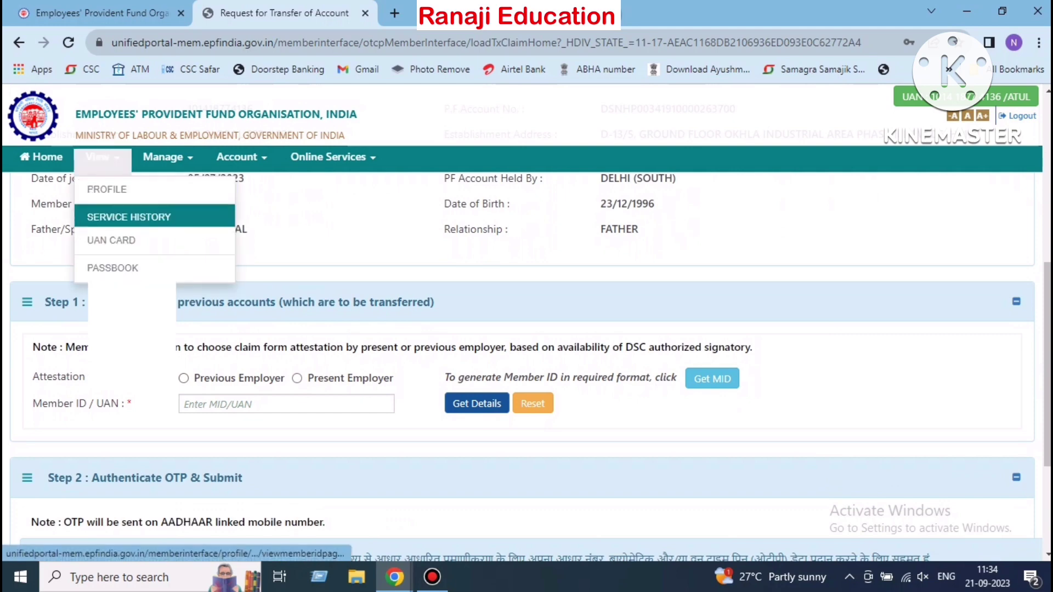
pyautogui.click(129, 214)
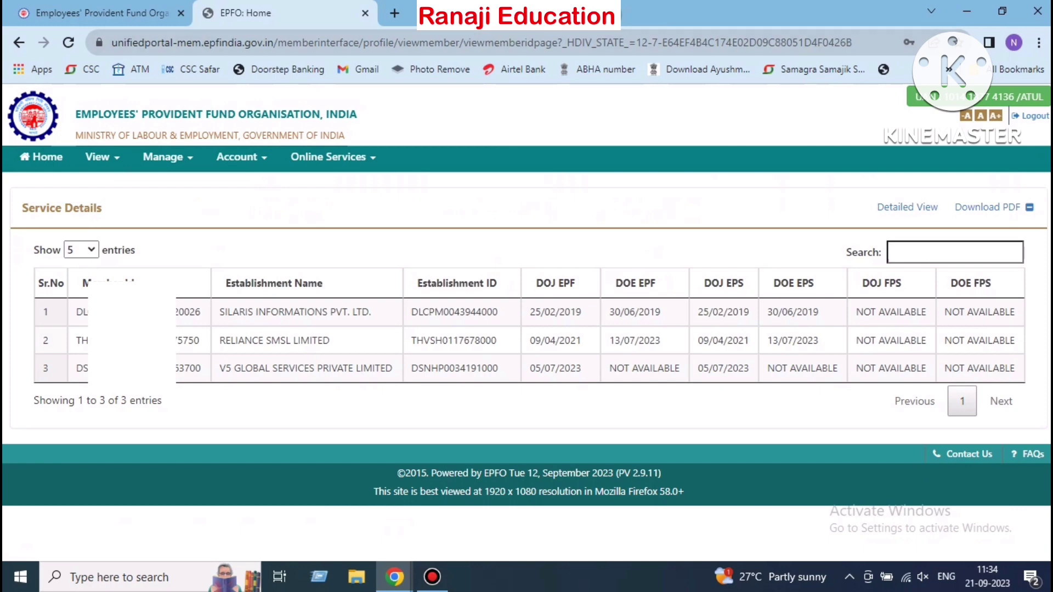
# Step: Open the One Member – One EPF Account (Transfer Request) form from Online Services
pyautogui.click(333, 157)
pyautogui.click(426, 217)
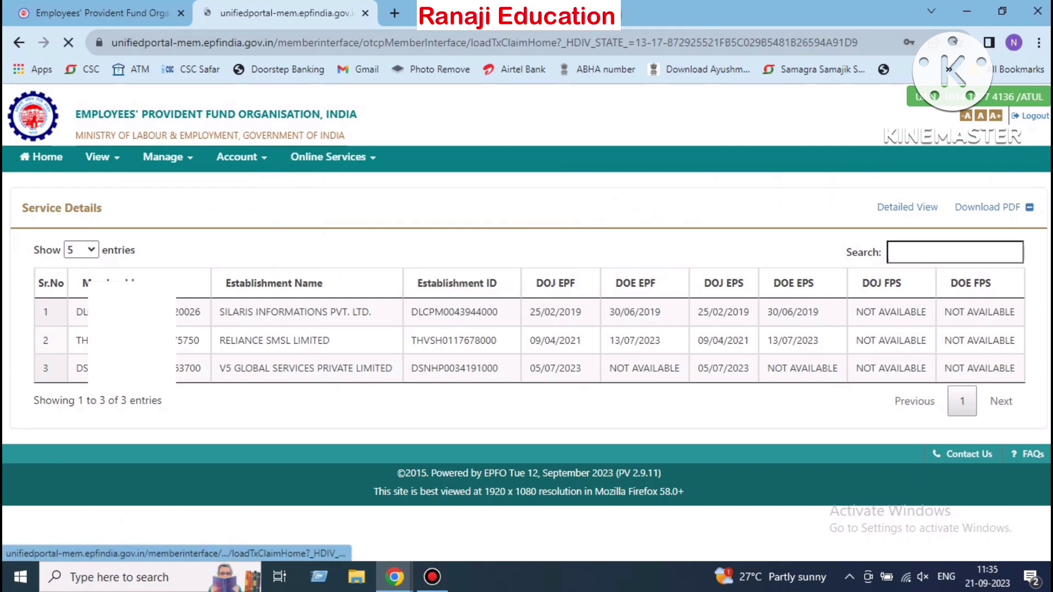
# Step: Choose Present Employer attestation, enter the member's UAN and fetch the previous account details
pyautogui.scroll(-8, 527, 329)
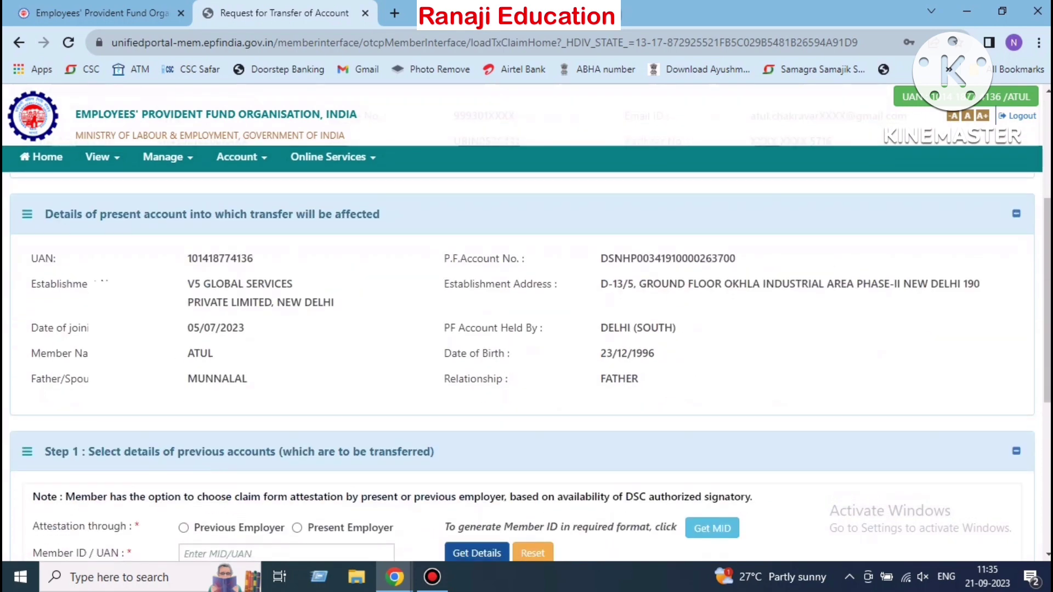
pyautogui.click(297, 301)
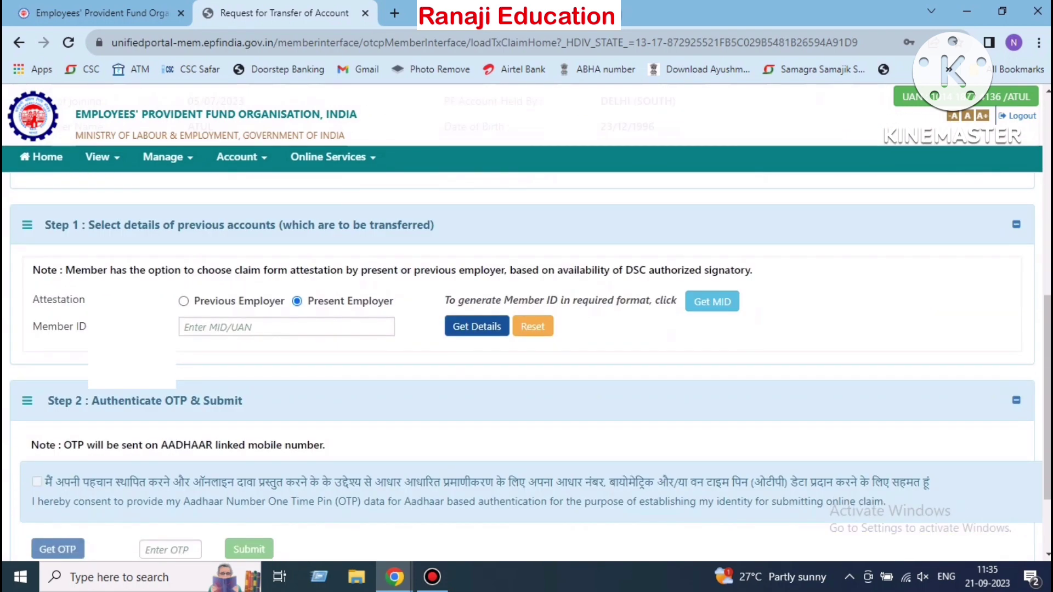
pyautogui.click(286, 327)
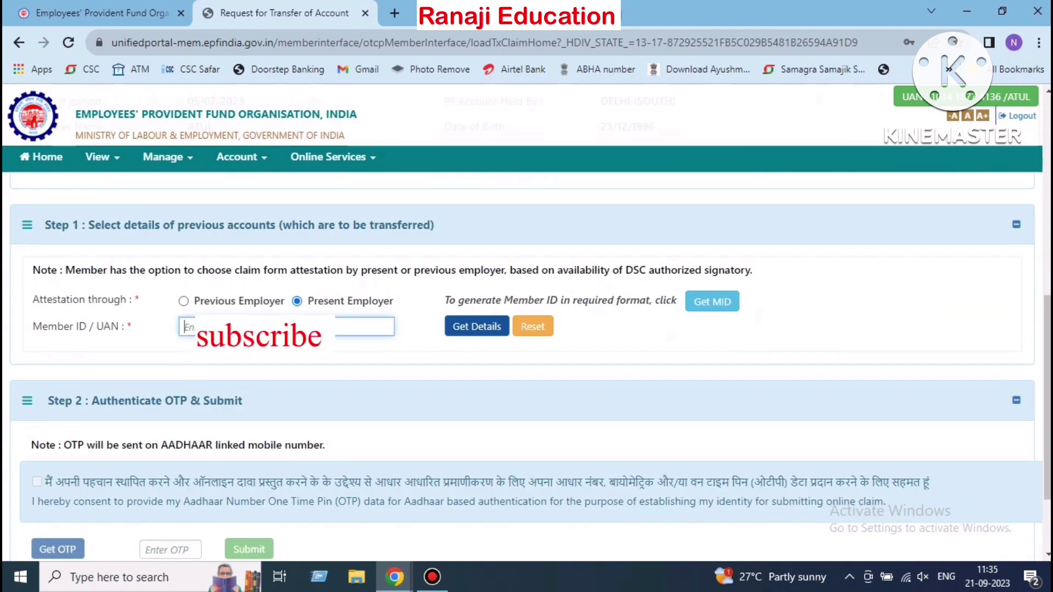
pyautogui.write('10')
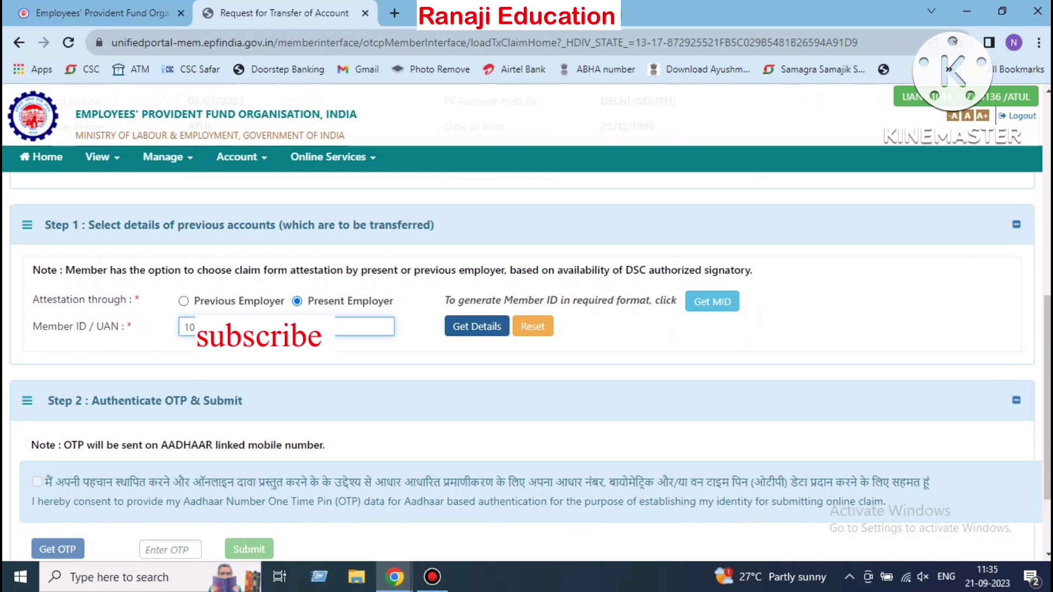
pyautogui.click(476, 326)
# Step: Select RELIANCE SMSL LIMITED as the previous establishment after SILARIS showed an already-submitted warning
pyautogui.click(269, 349)
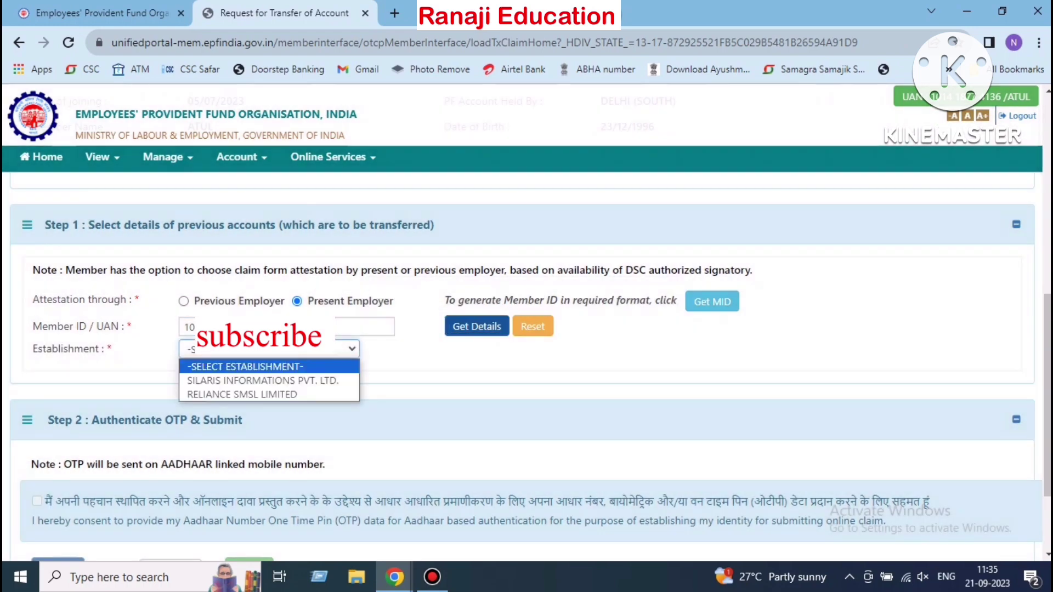
pyautogui.press('Return')
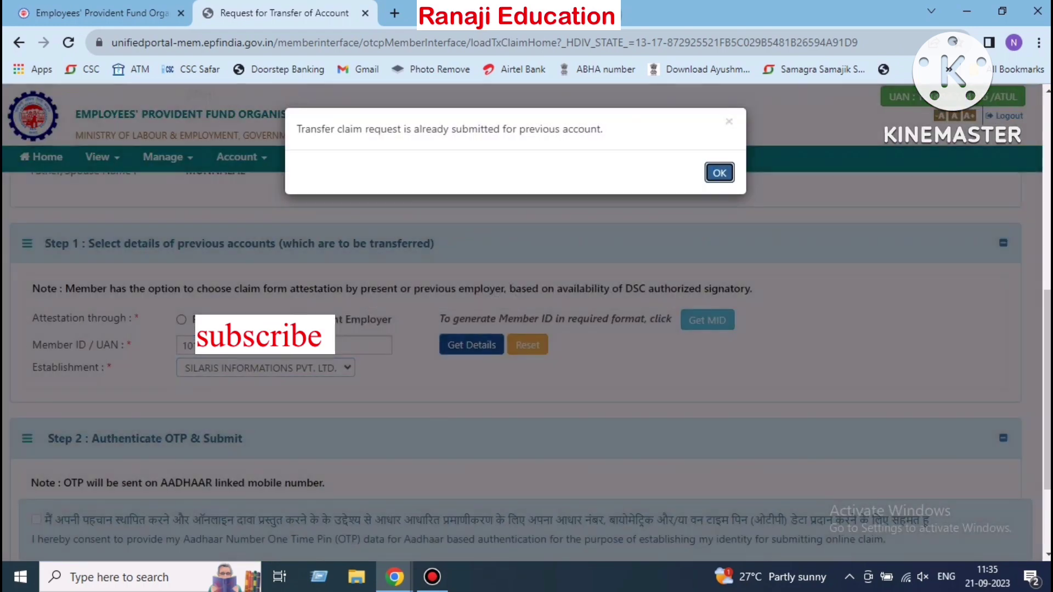
pyautogui.press('Return')
pyautogui.hotkey('alt', 'Down')
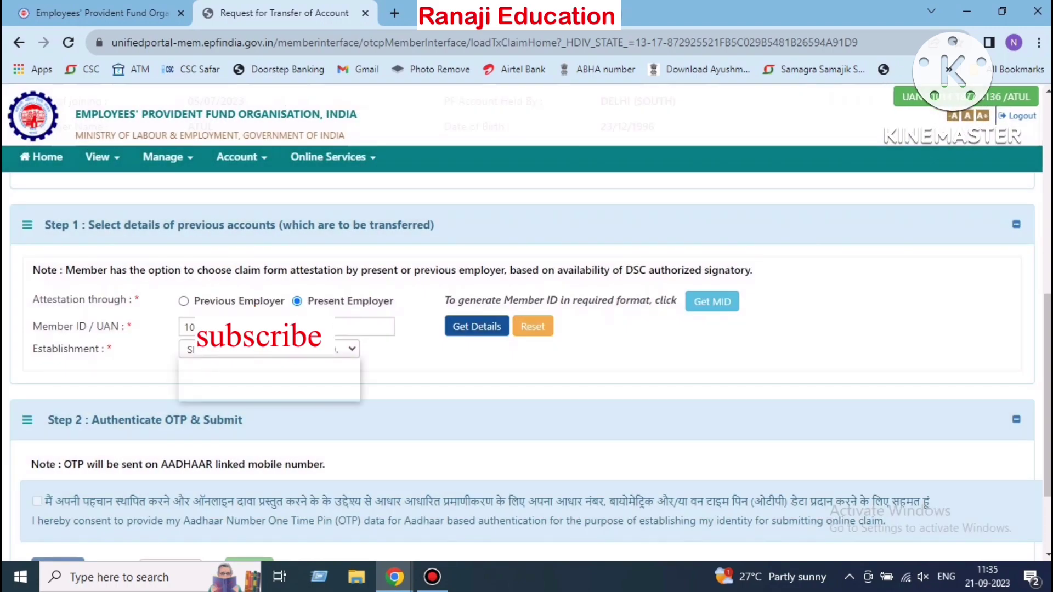
pyautogui.press('Down')
pyautogui.press('Return')
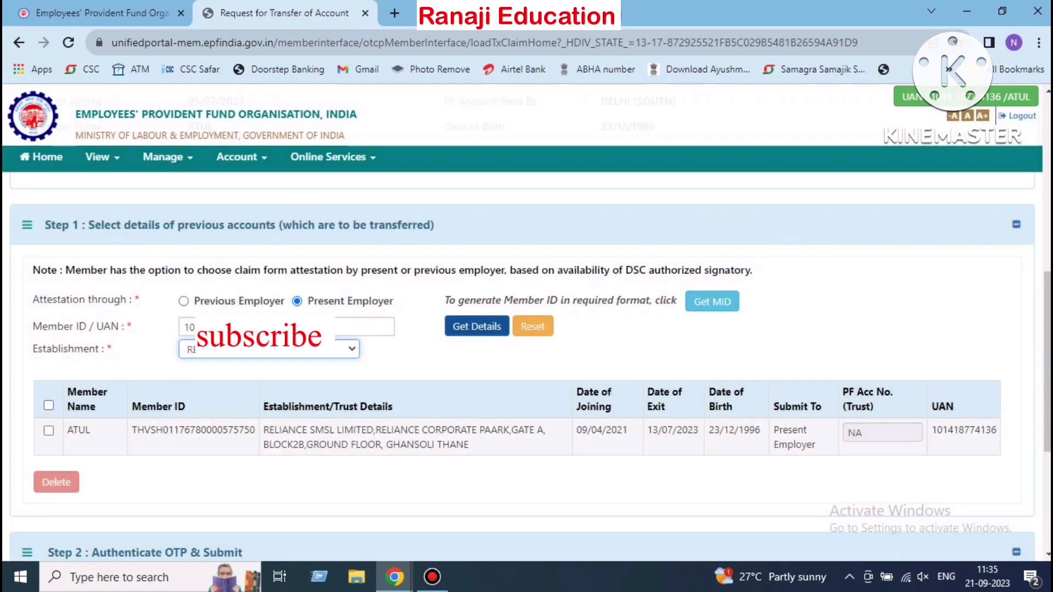
# Step: Tick the RELIANCE SMSL LIMITED account row and give Aadhaar OTP consent
pyautogui.click(48, 431)
pyautogui.scroll(-1, 48, 431)
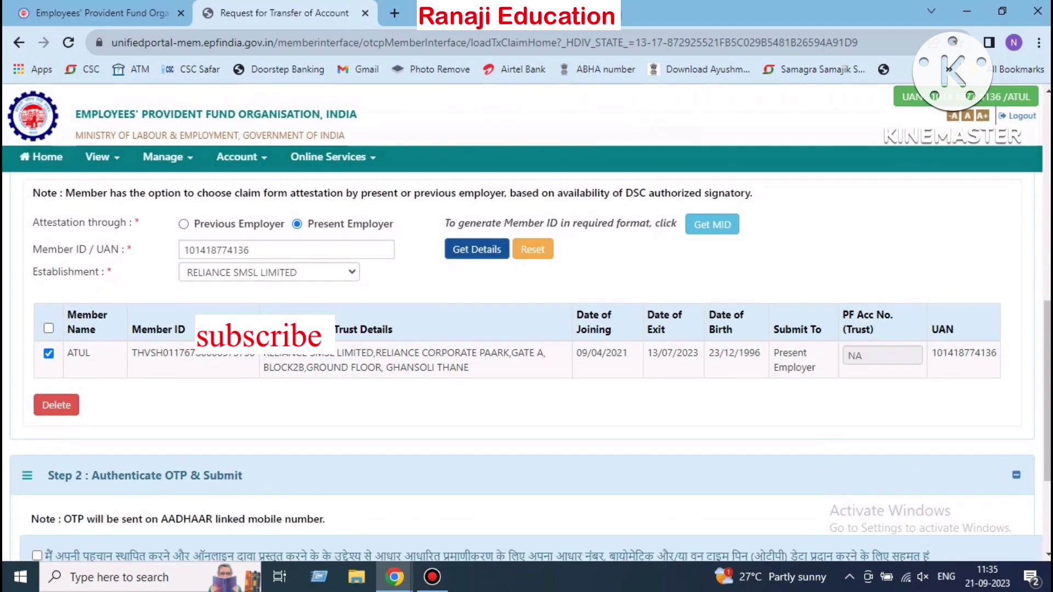
pyautogui.click(48, 328)
pyautogui.scroll(-3, 527, 329)
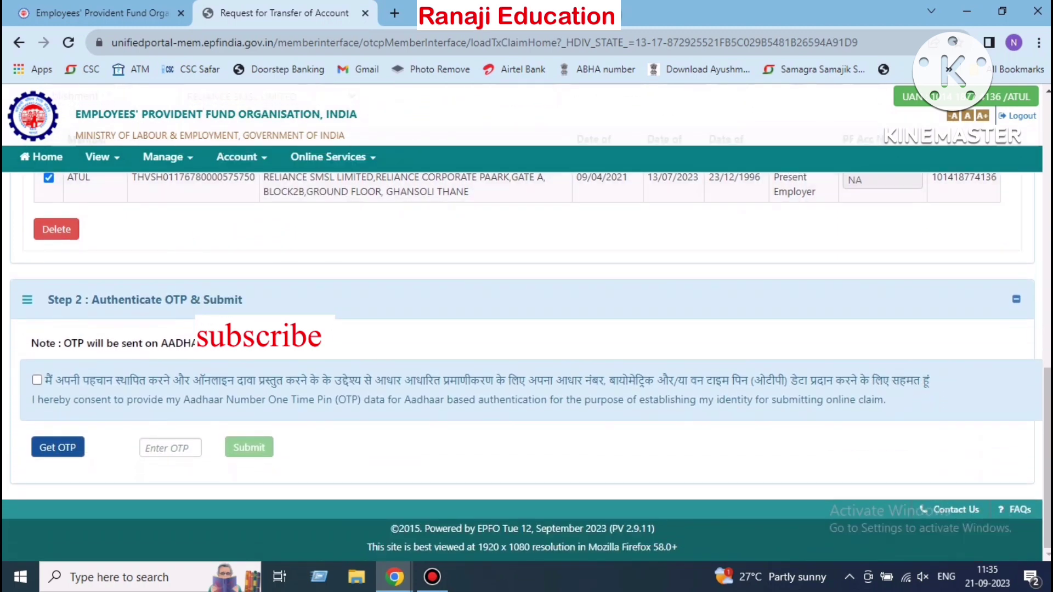
pyautogui.click(36, 380)
# Step: Request an OTP on the Aadhaar-linked mobile and acknowledge the sent confirmation
pyautogui.click(171, 448)
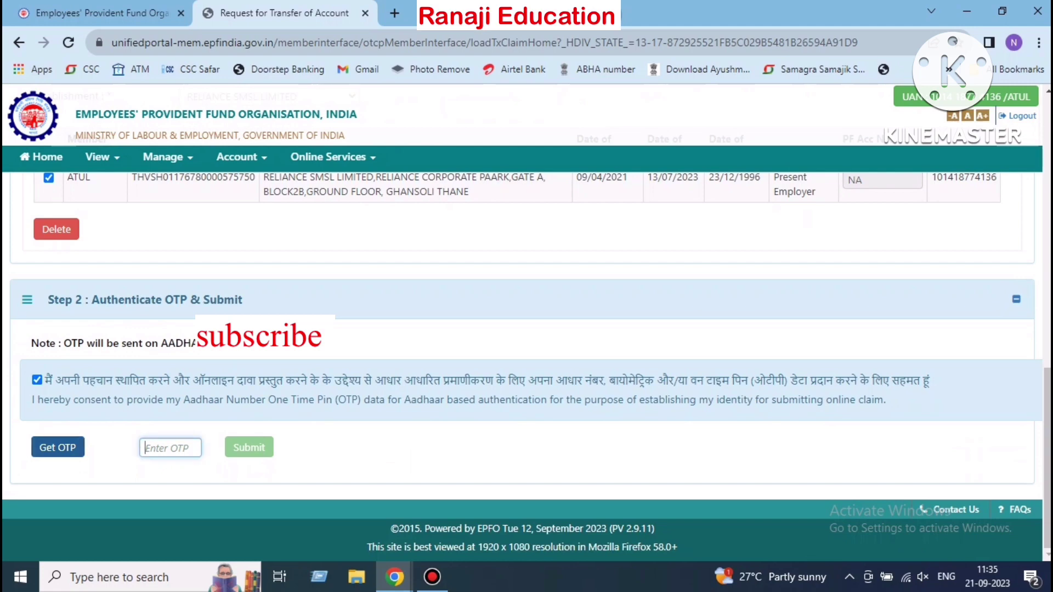
pyautogui.click(58, 447)
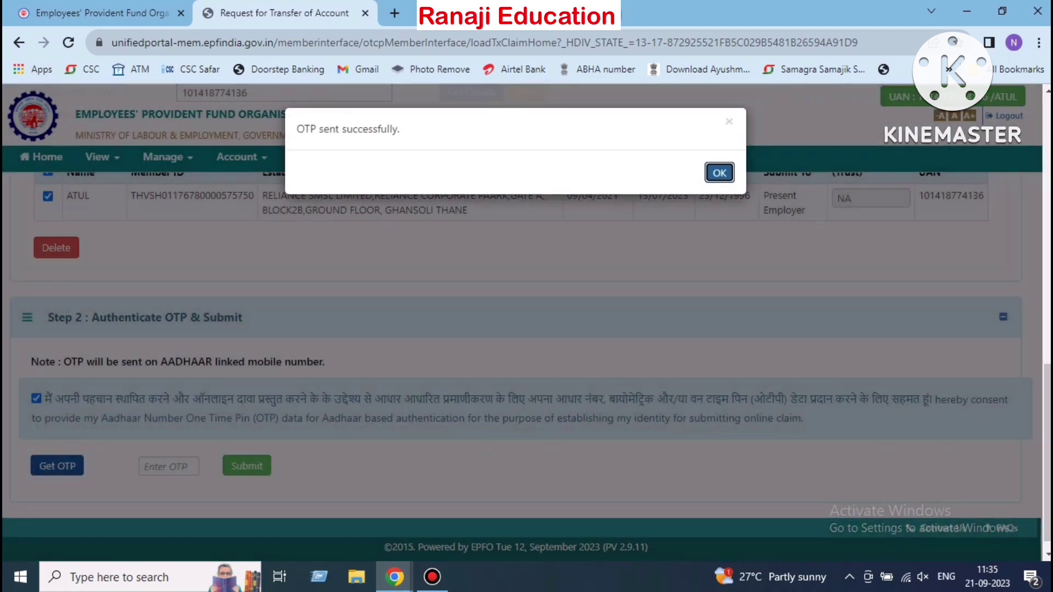
pyautogui.press('Return')
pyautogui.click(170, 448)
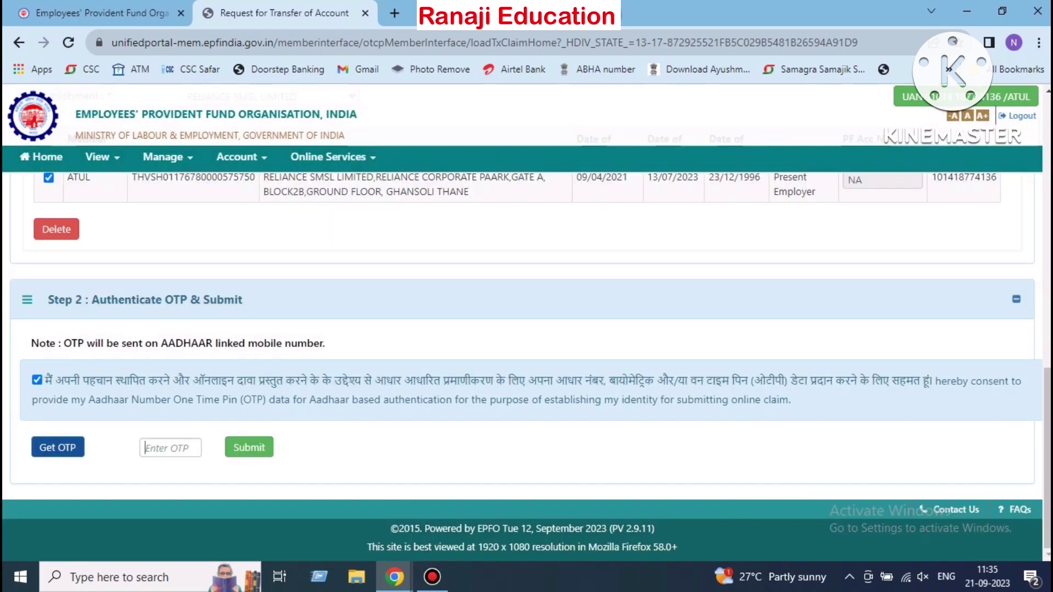
# Step: Enter the six-digit OTP and submit the transfer claim
pyautogui.scroll(1, 522, 351)
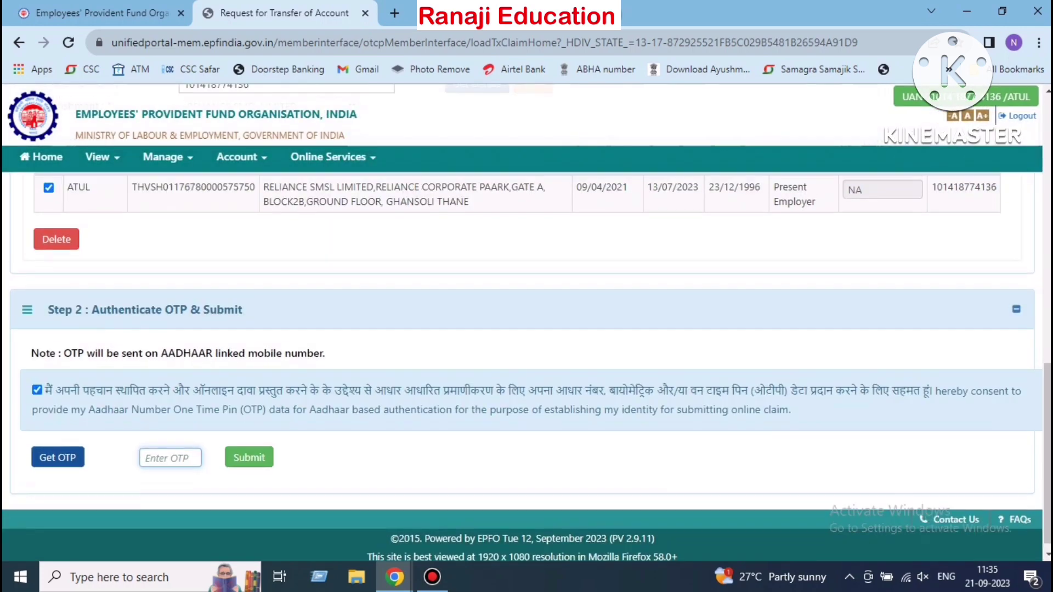
pyautogui.scroll(-1, 522, 351)
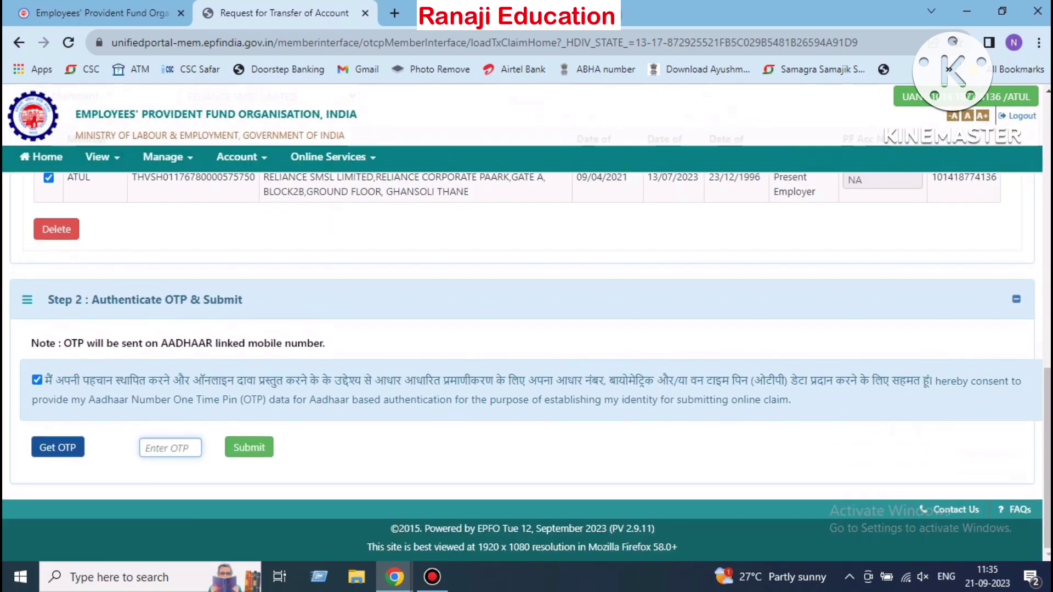
pyautogui.write('••••')
pyautogui.write('••')
pyautogui.press('Tab')
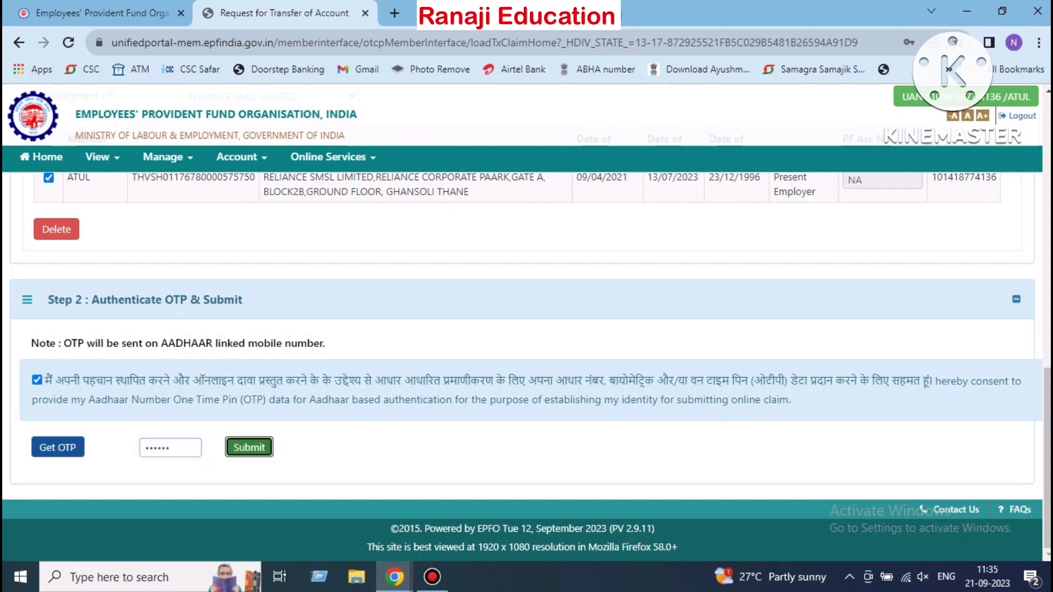
pyautogui.press('Return')
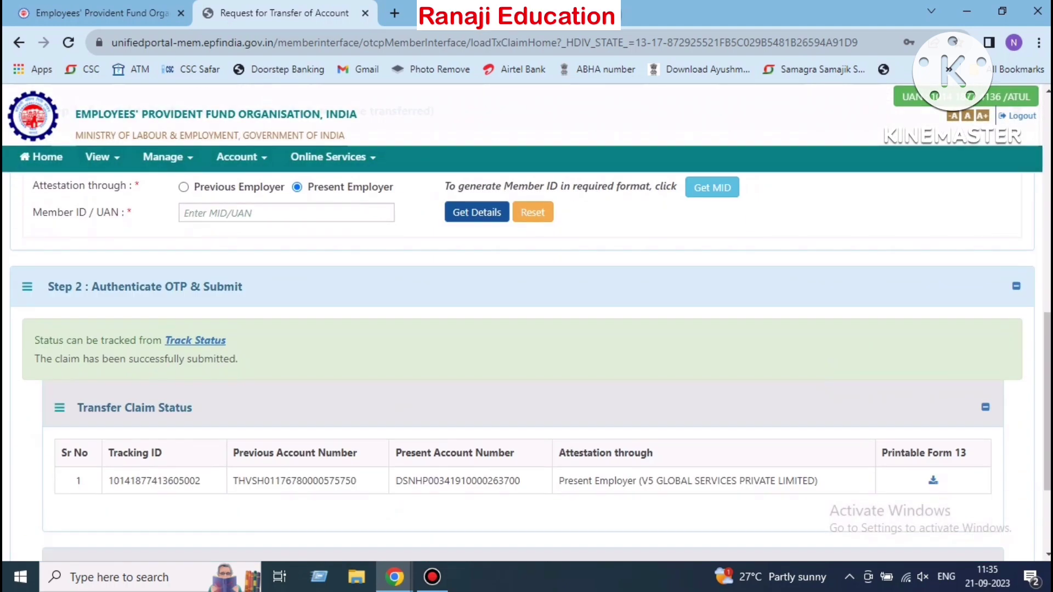
# Step: Highlight the claim's tracking numbers, then set Form 13 printing to all pages at 100% scale
pyautogui.moveTo(108, 480); pyautogui.dragTo(818, 481)
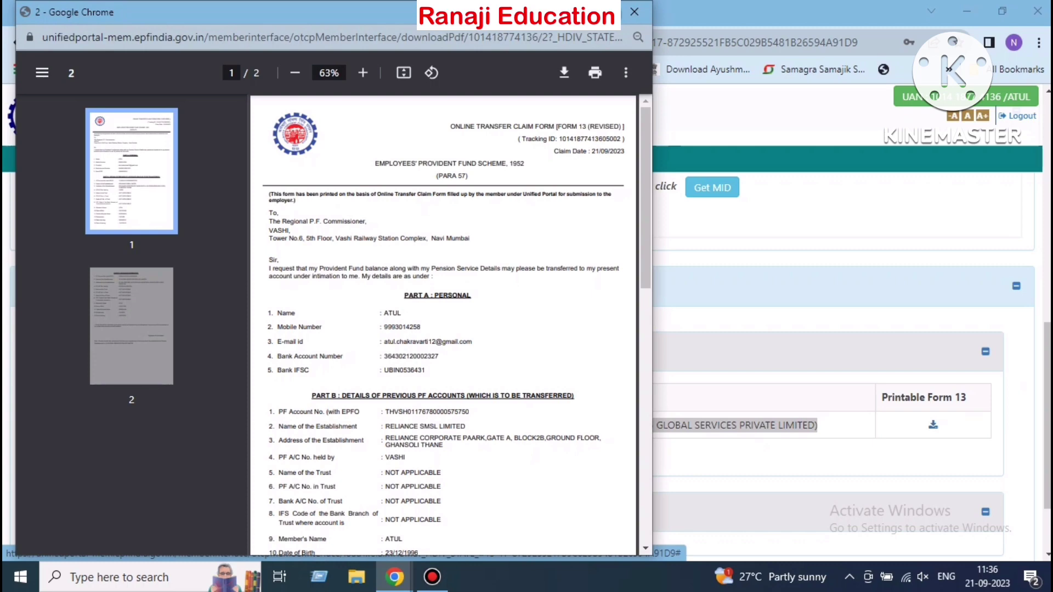
pyautogui.click(595, 72)
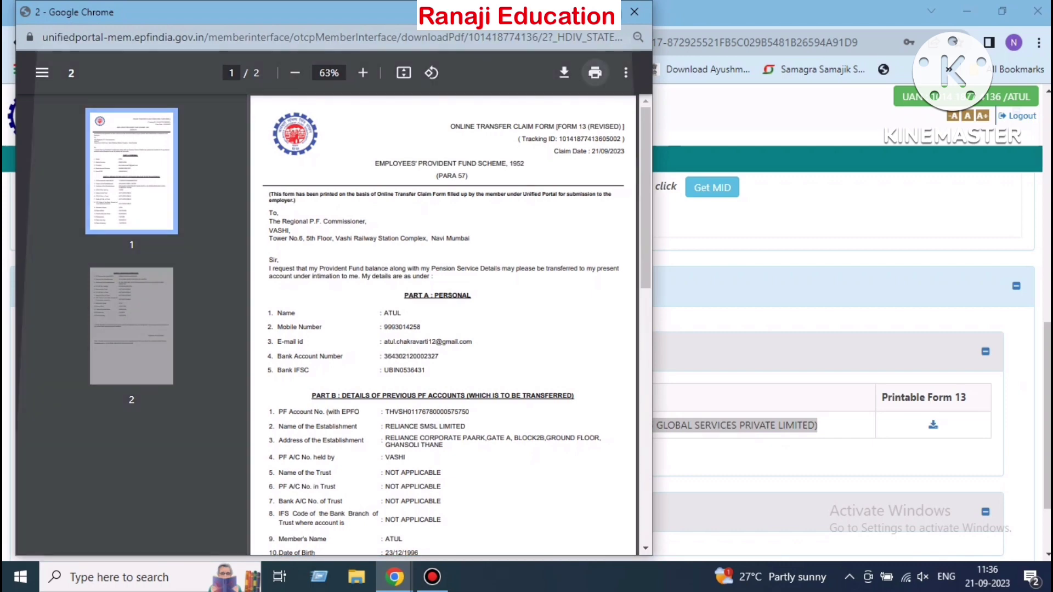
pyautogui.click(541, 158)
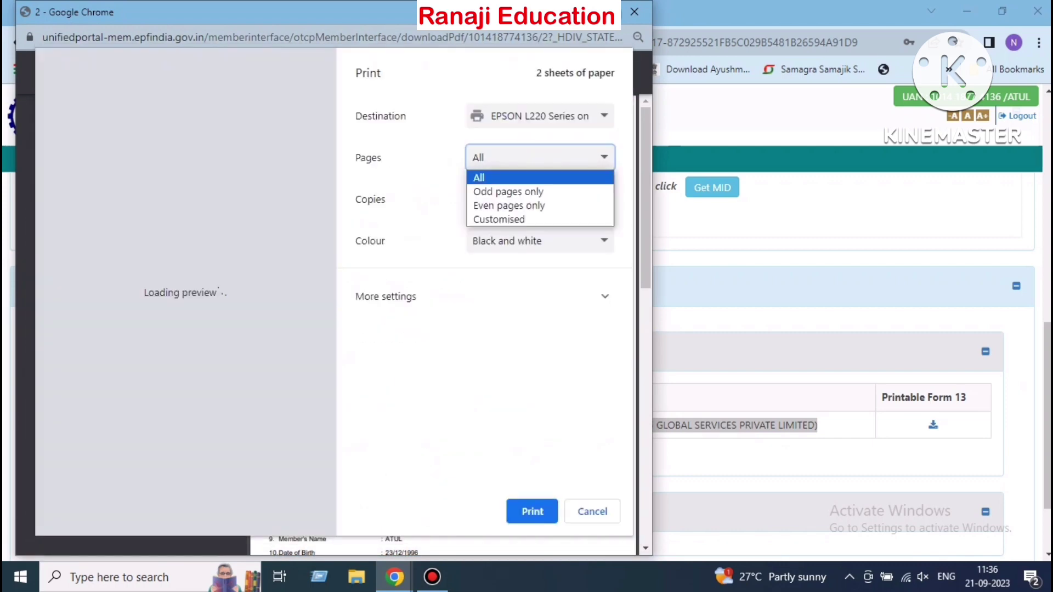
pyautogui.click(541, 192)
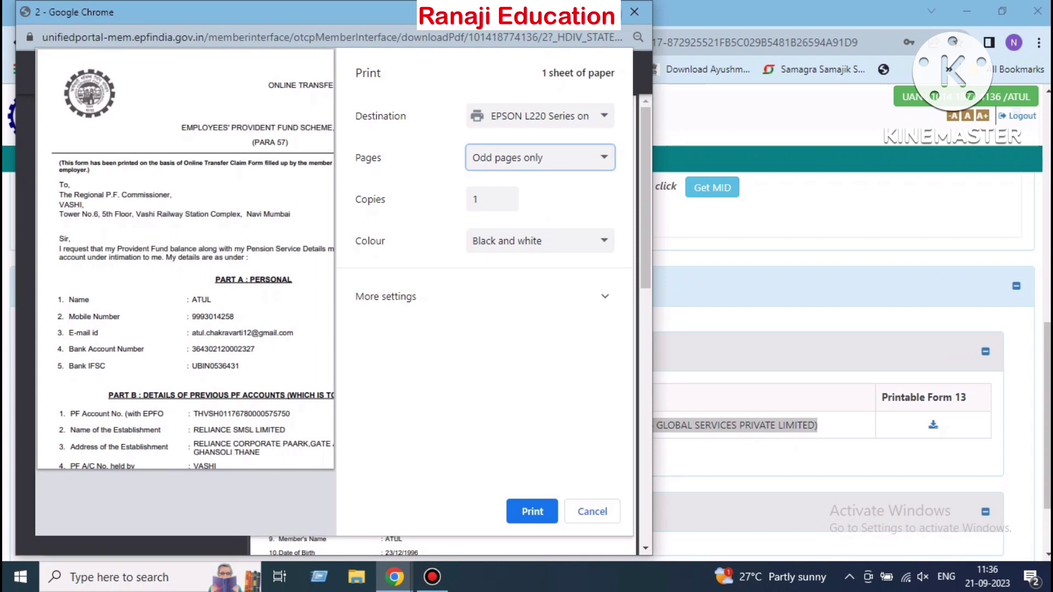
pyautogui.click(386, 296)
pyautogui.click(532, 158)
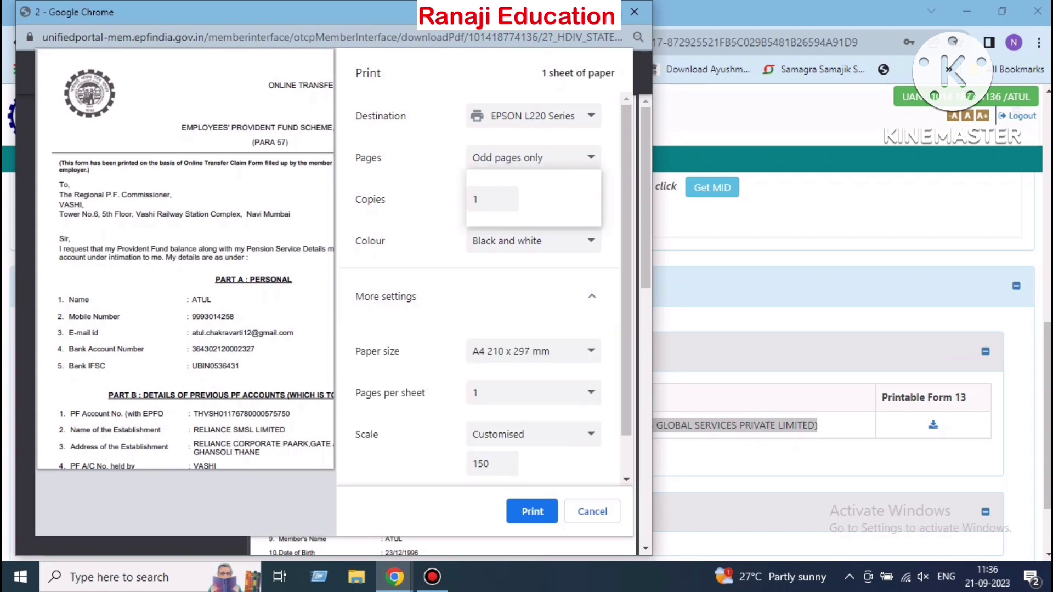
pyautogui.click(540, 177)
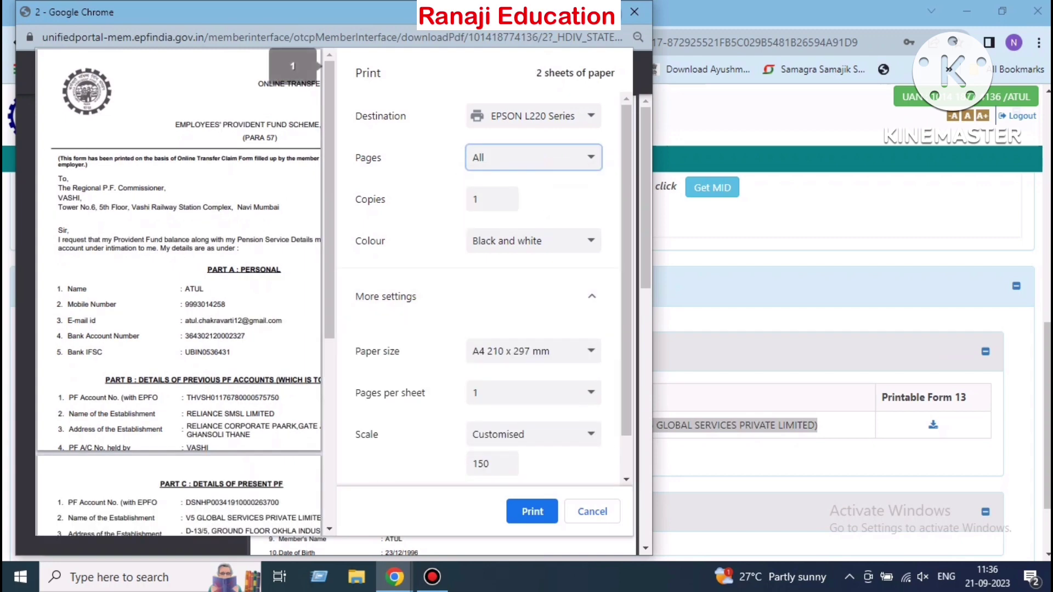
pyautogui.doubleClick(481, 465)
pyautogui.write('1000')
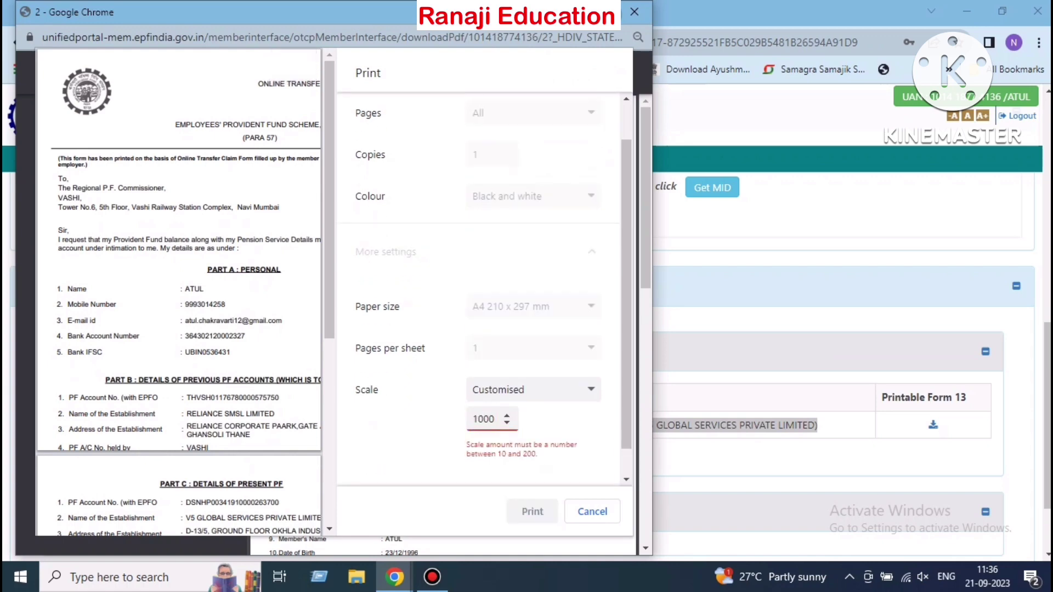
pyautogui.press('BackSpace')
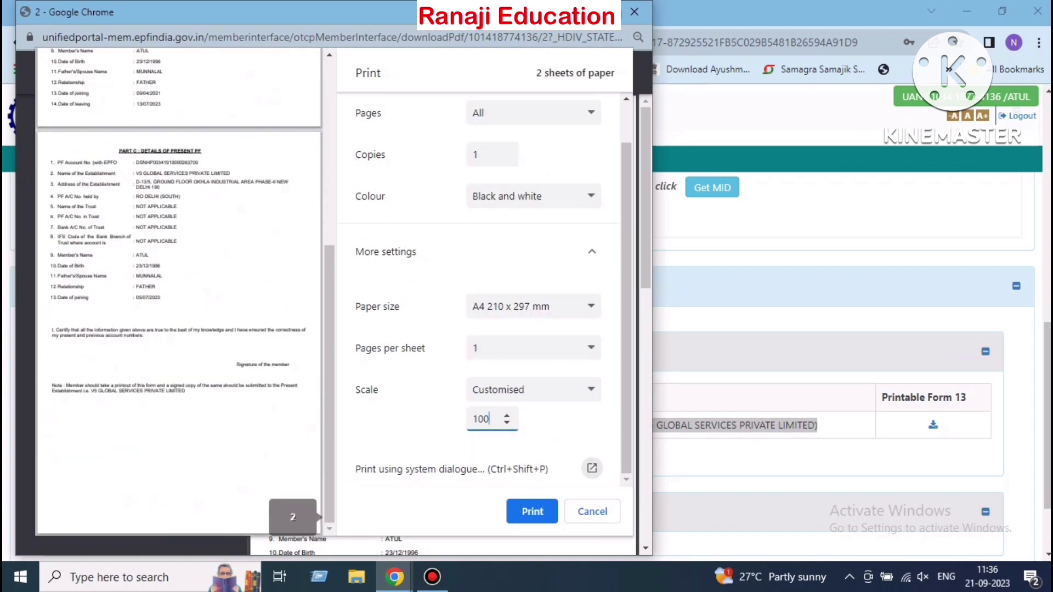
# Step: Print Form 13 through the system dialog with High quality and grayscale preferences
pyautogui.click(592, 469)
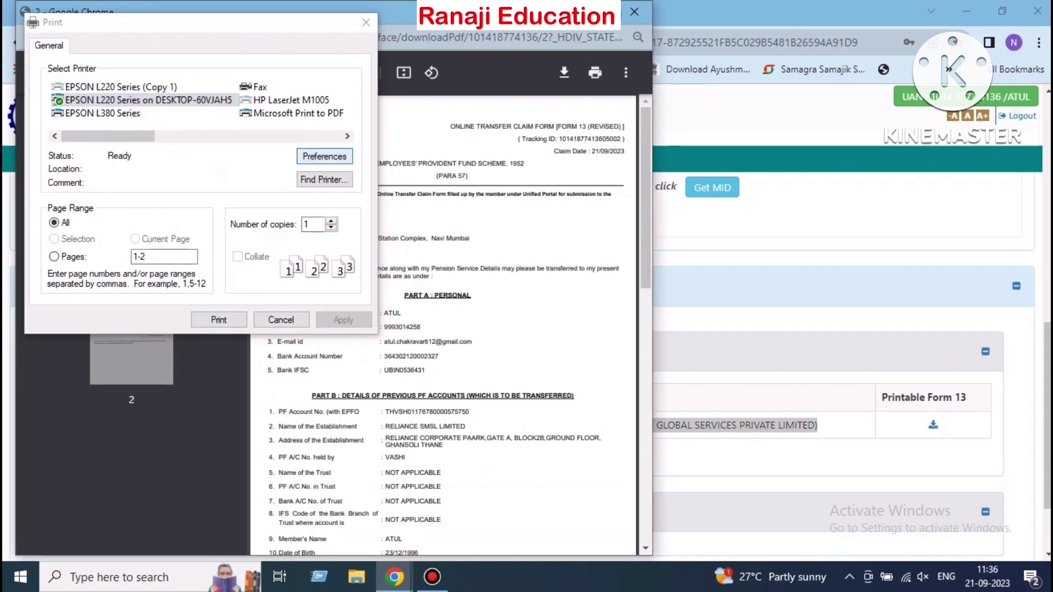
pyautogui.click(324, 156)
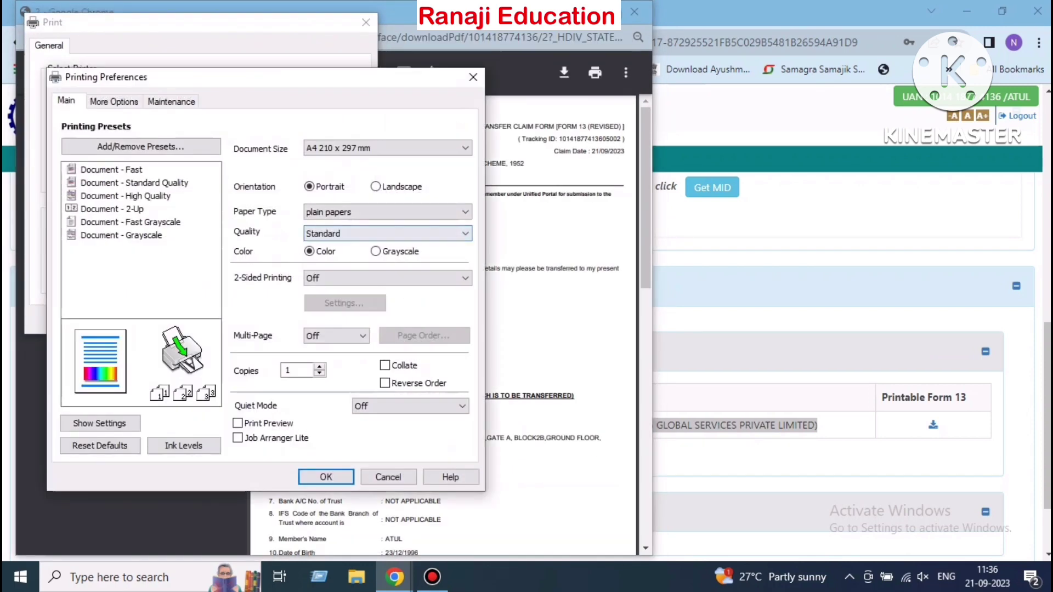
pyautogui.click(388, 233)
pyautogui.click(330, 268)
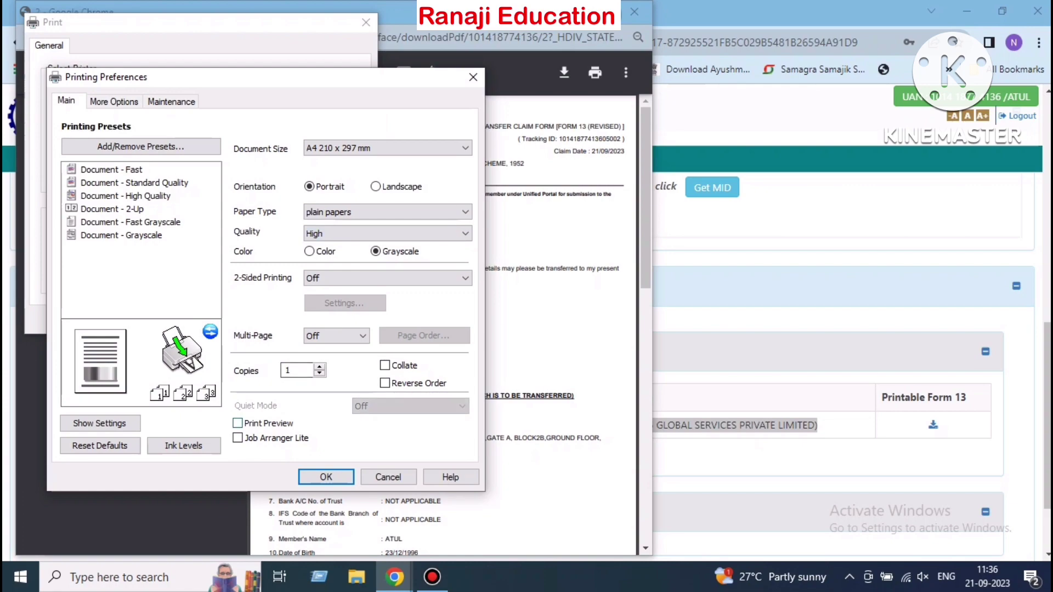
pyautogui.click(238, 423)
pyautogui.press('Return')
pyautogui.click(220, 320)
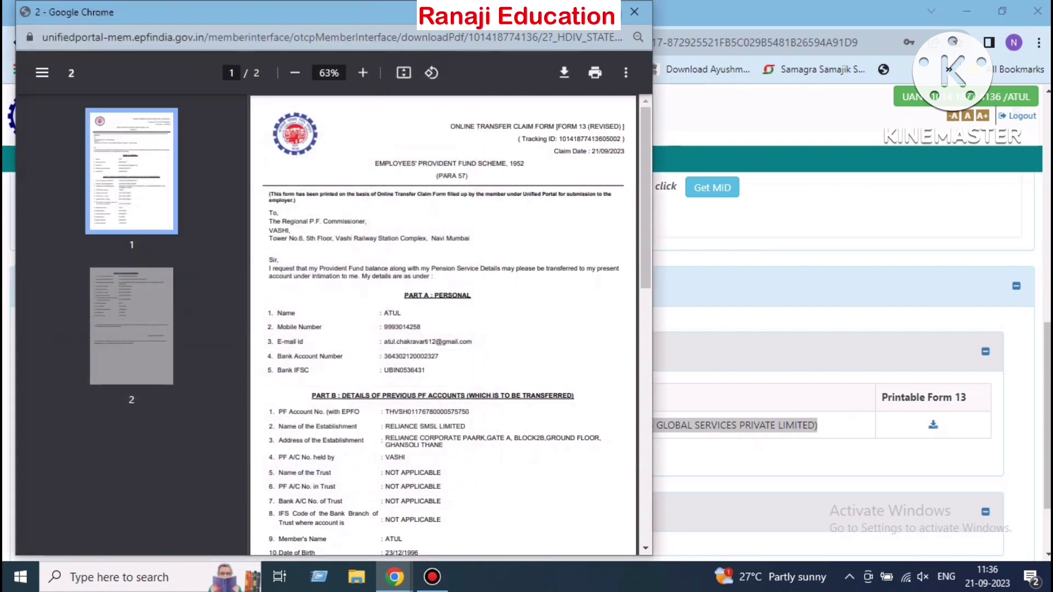
# Step: Close the print preview popup and print the transfer claim form
pyautogui.click(634, 11)
pyautogui.scroll(-3, 527, 329)
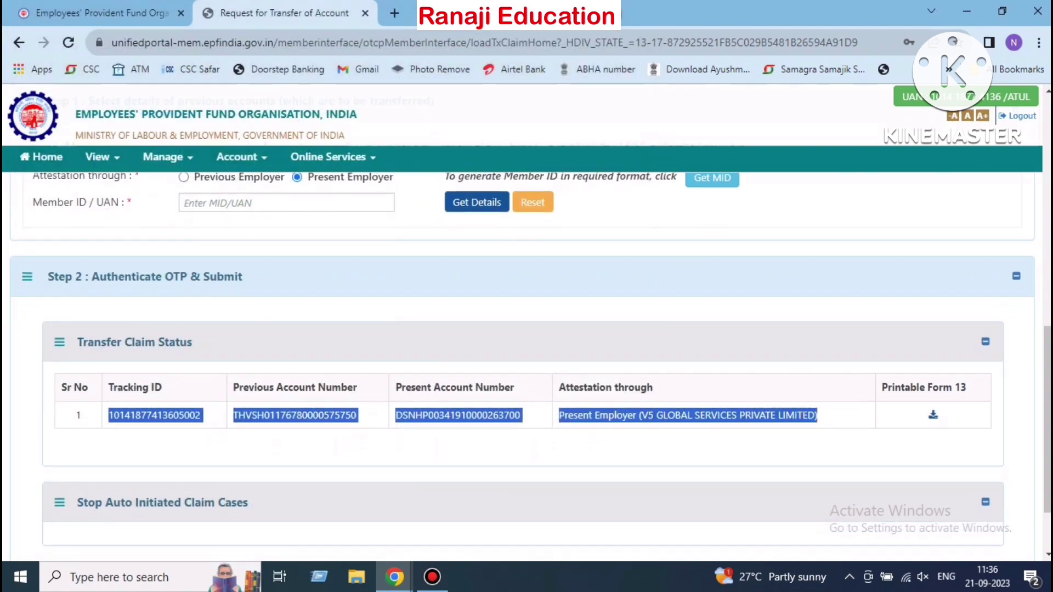
pyautogui.press('Return')
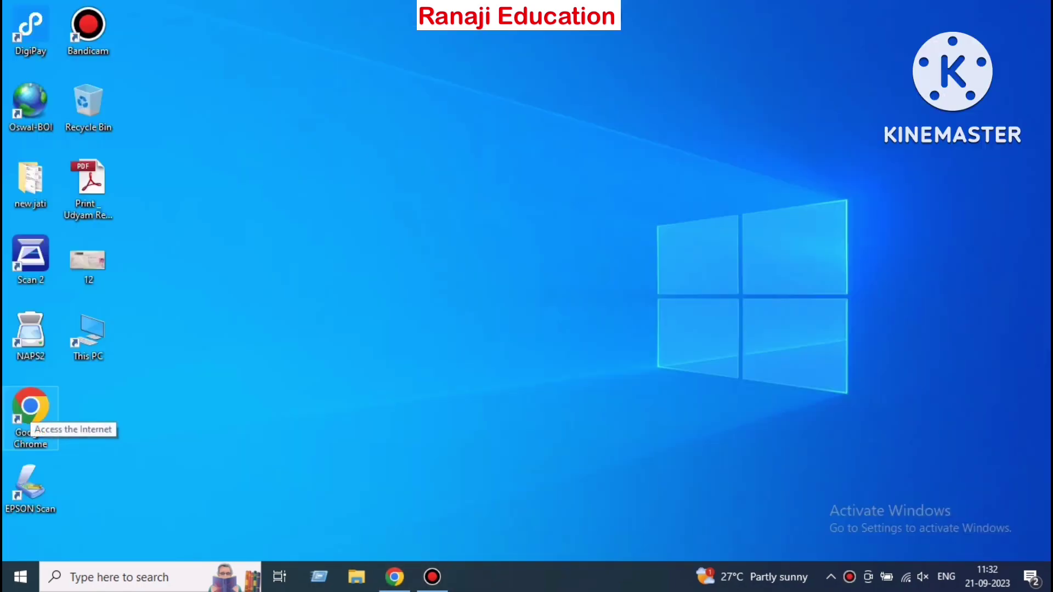
# Step: Launch Chrome, search for 'epfo login', and open the official EPFO website result
pyautogui.doubleClick(30, 408)
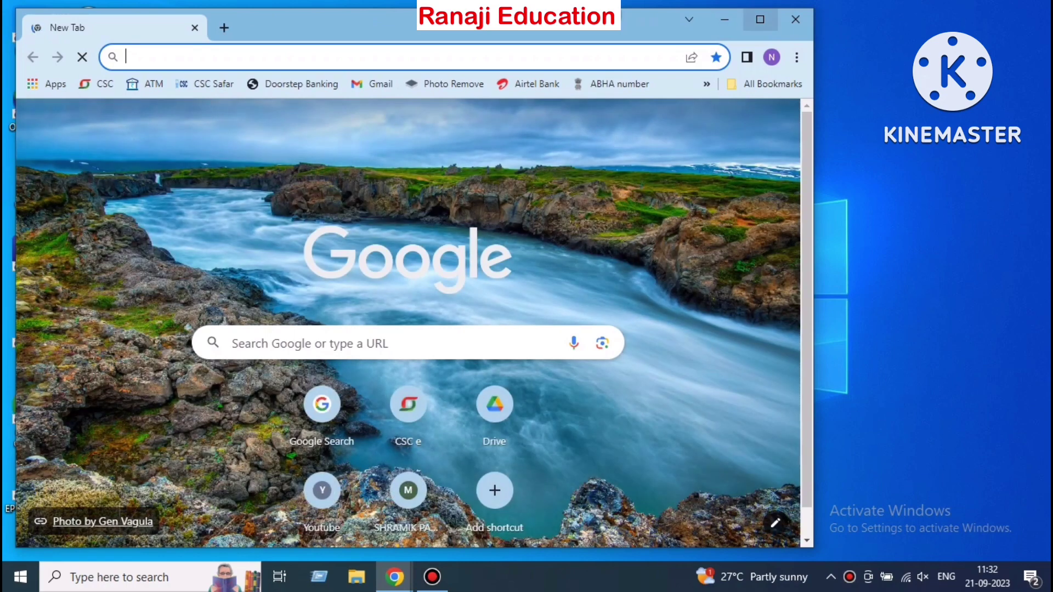
pyautogui.click(760, 20)
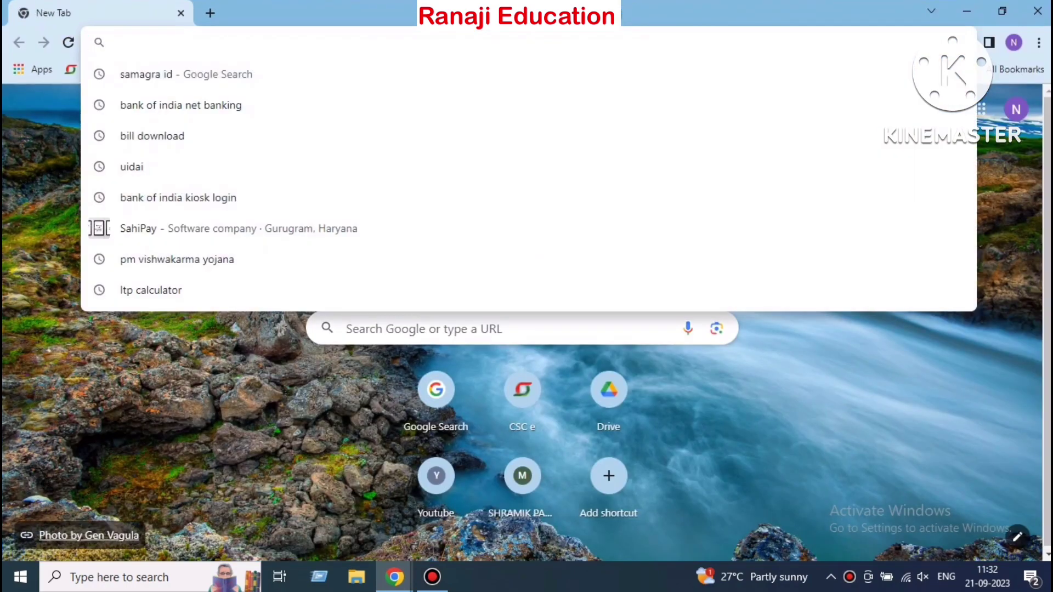
pyautogui.write('ep')
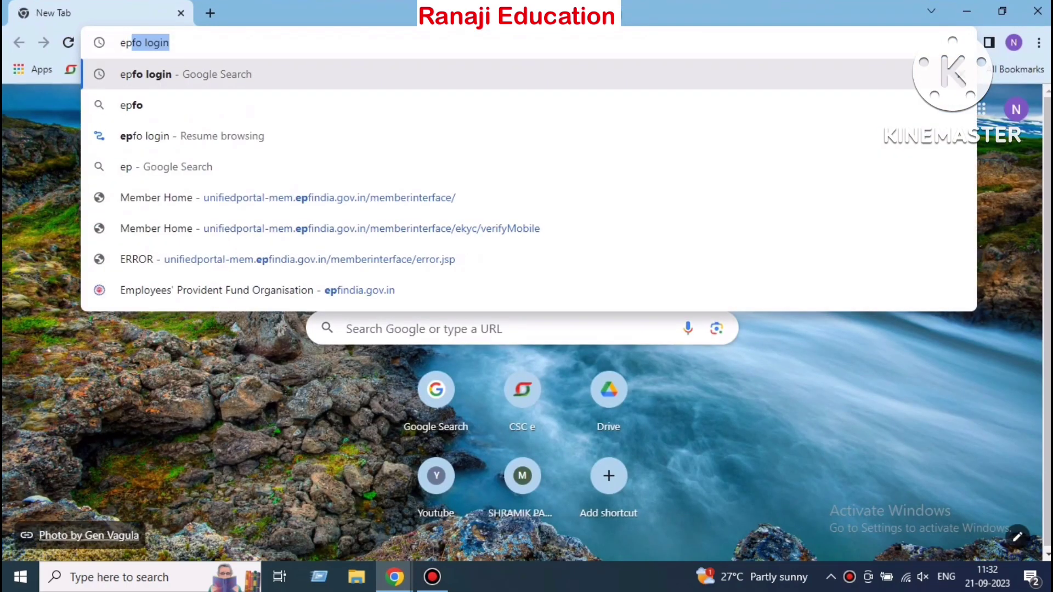
pyautogui.write('f')
pyautogui.press('Return')
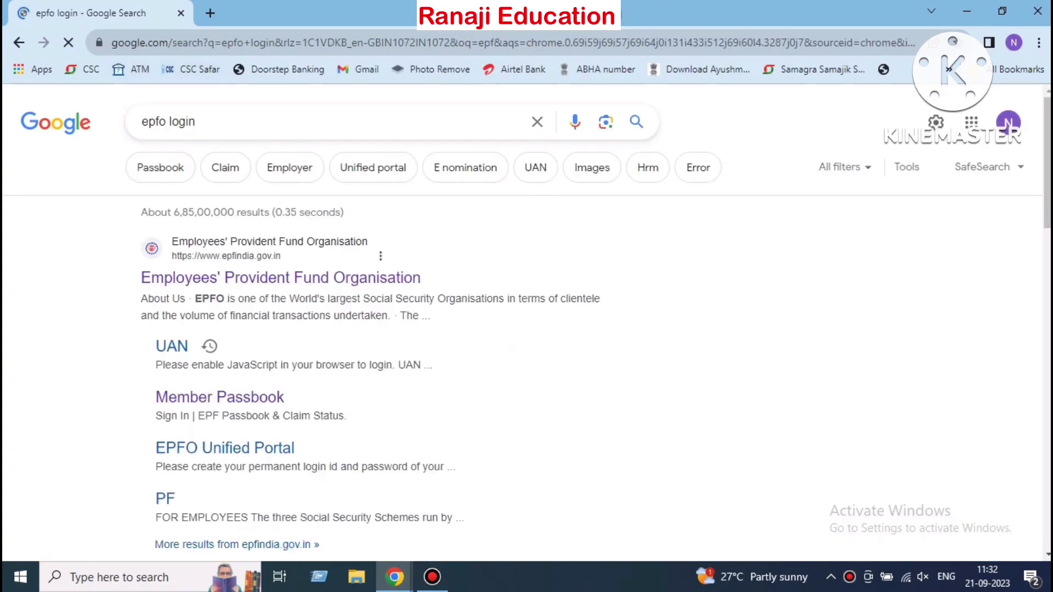
pyautogui.moveTo(143, 278); pyautogui.dragTo(422, 279)
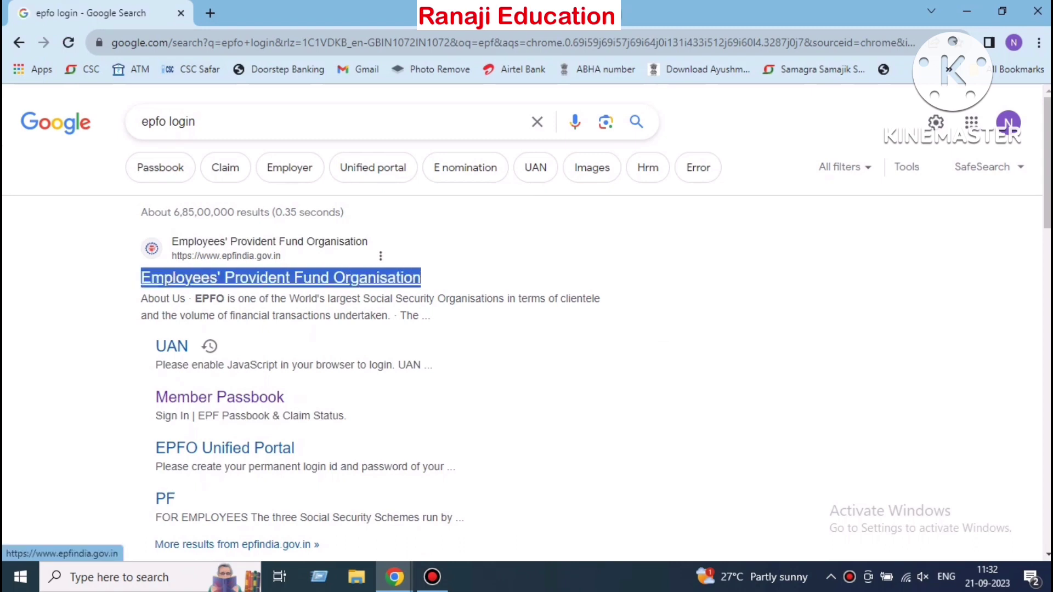
pyautogui.click(420, 278)
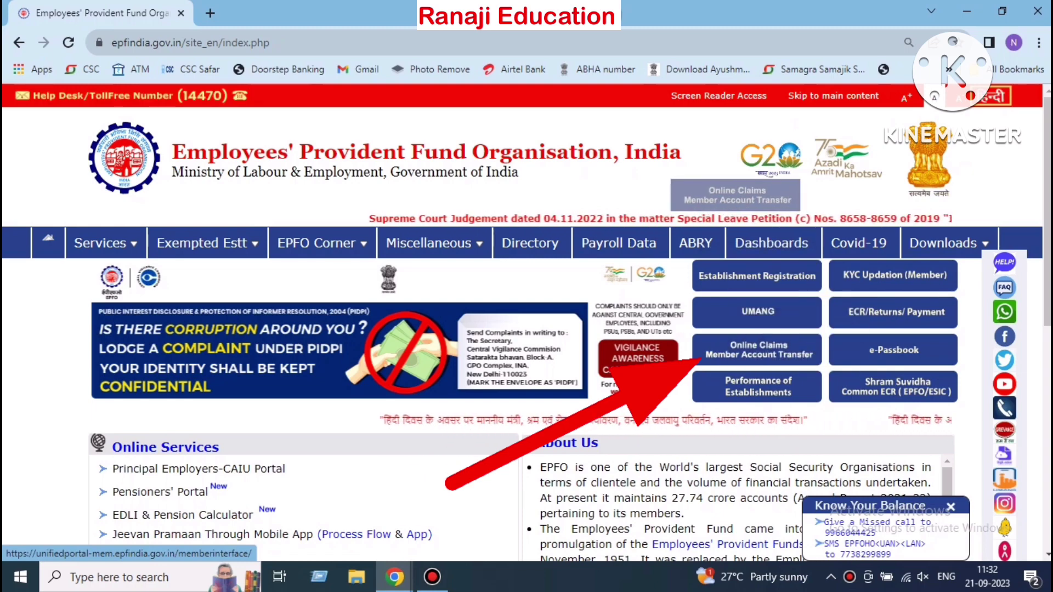
# Step: Open the member login, dismiss the alert, and submit UAN, password and captcha AwYf4
pyautogui.click(759, 349)
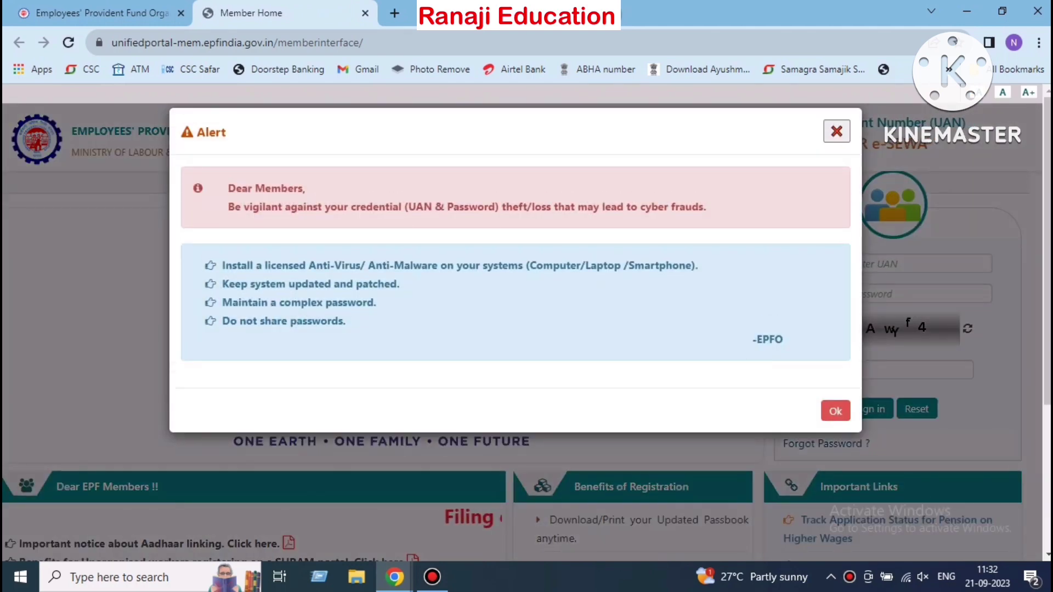
pyautogui.click(837, 131)
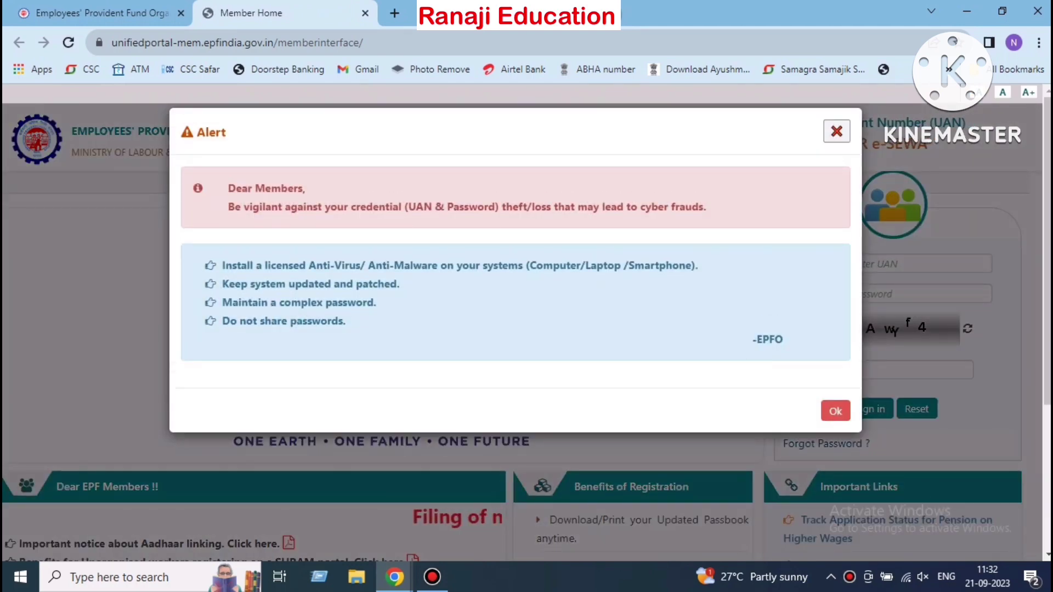
pyautogui.write('1014')
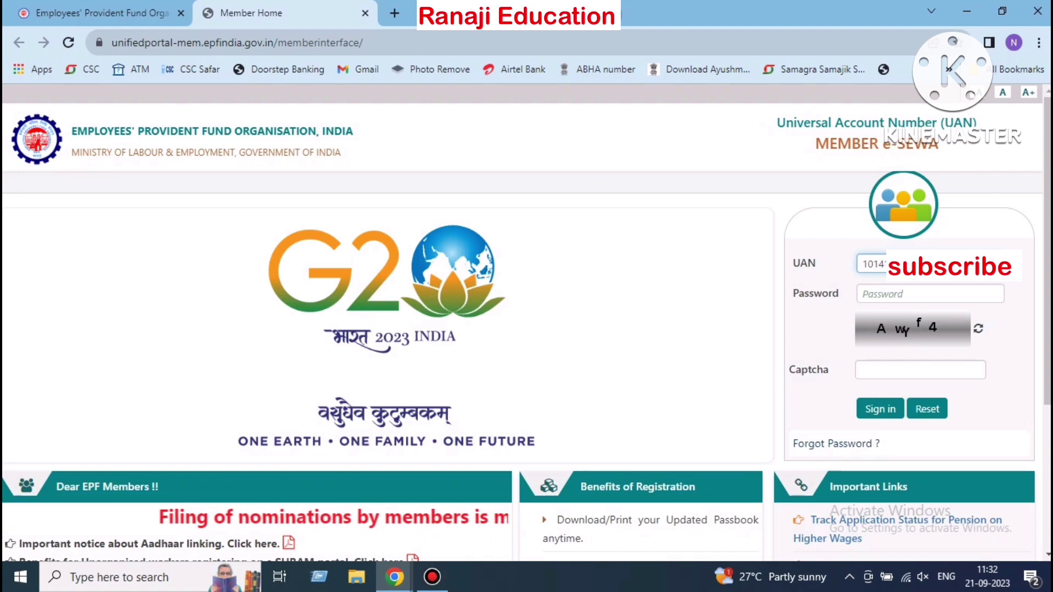
pyautogui.click(905, 294)
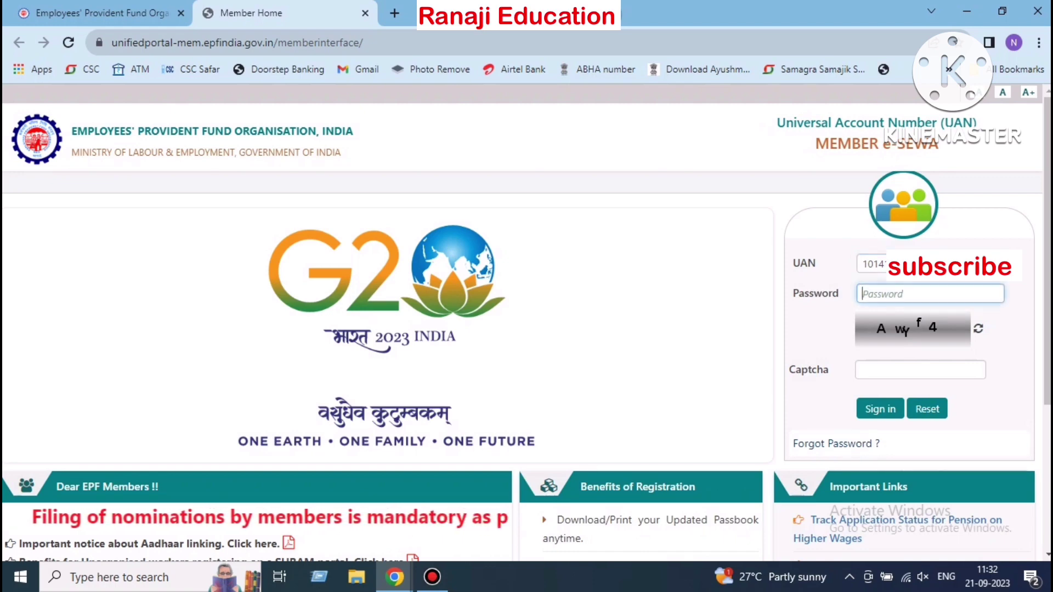
pyautogui.write('•')
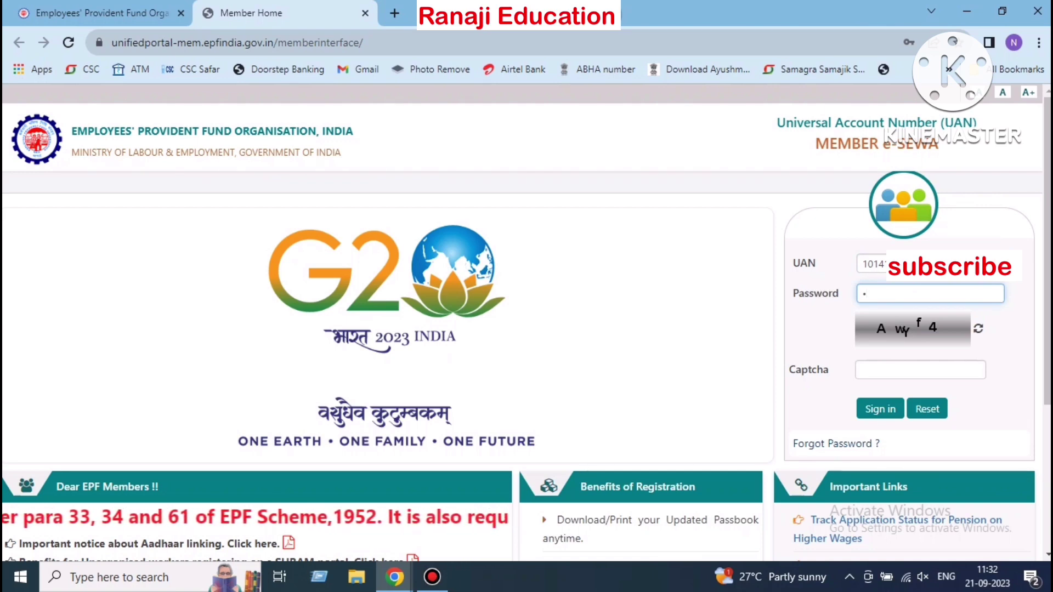
pyautogui.write('••••')
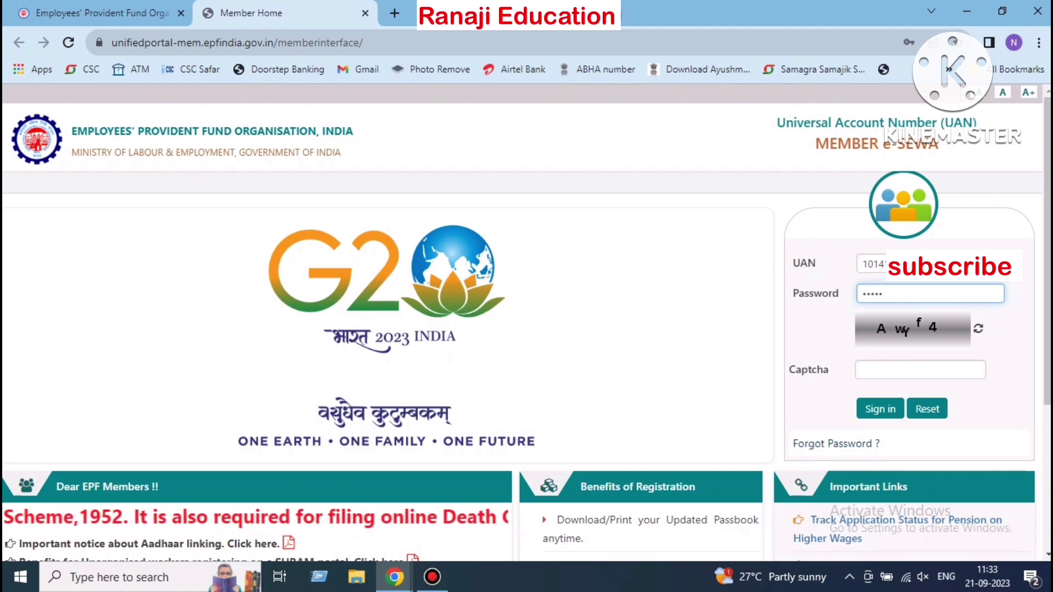
pyautogui.write('•••')
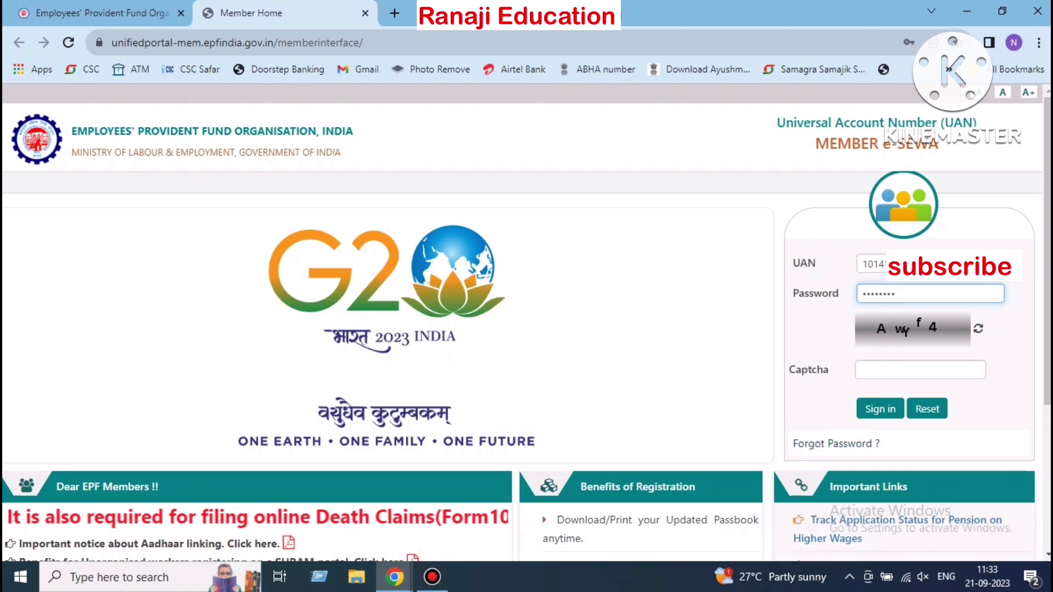
pyautogui.write('•')
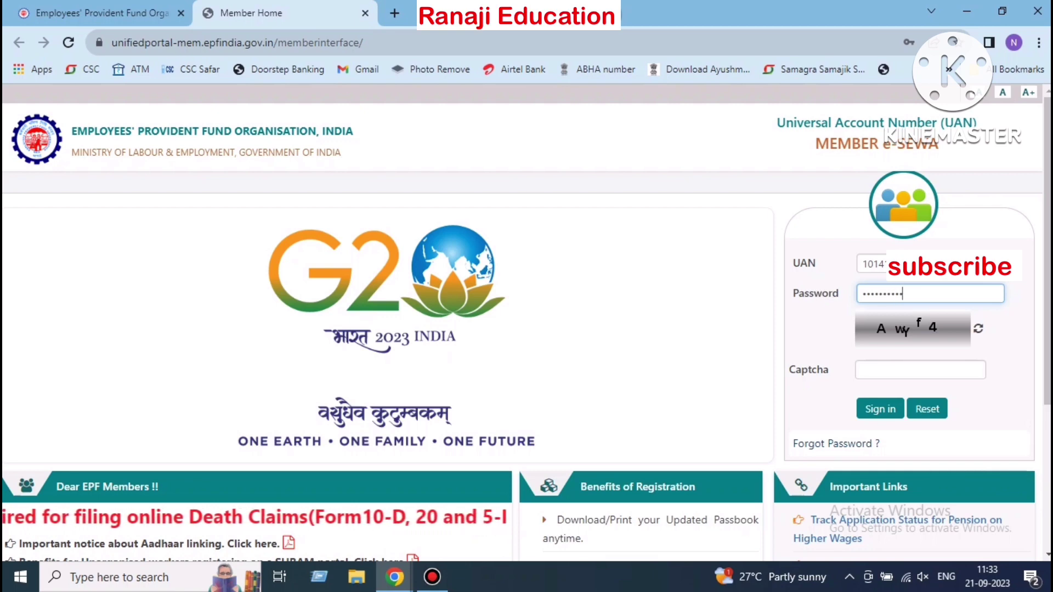
pyautogui.write('•••')
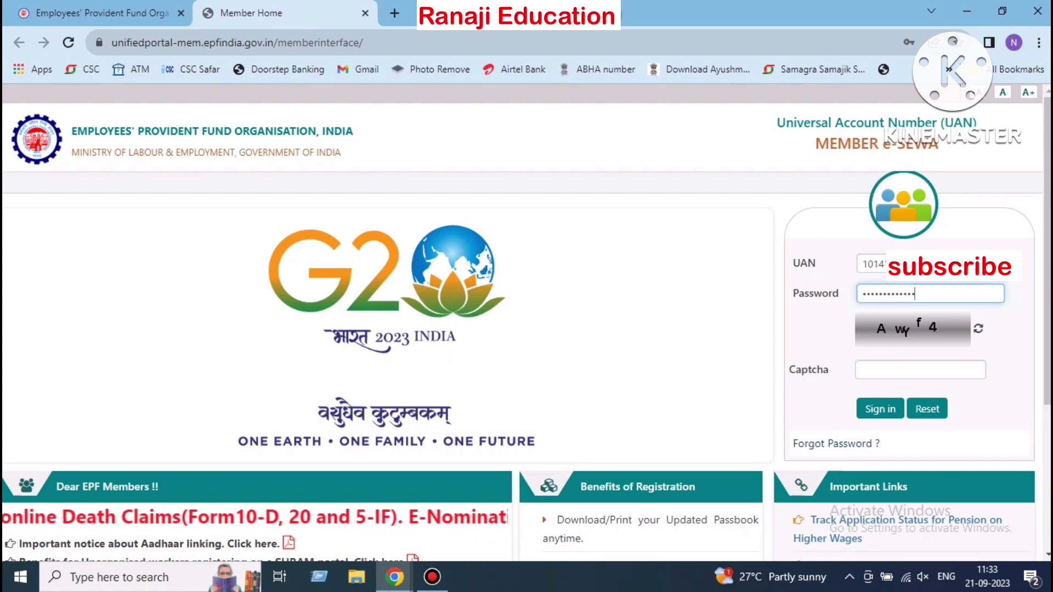
pyautogui.click(921, 370)
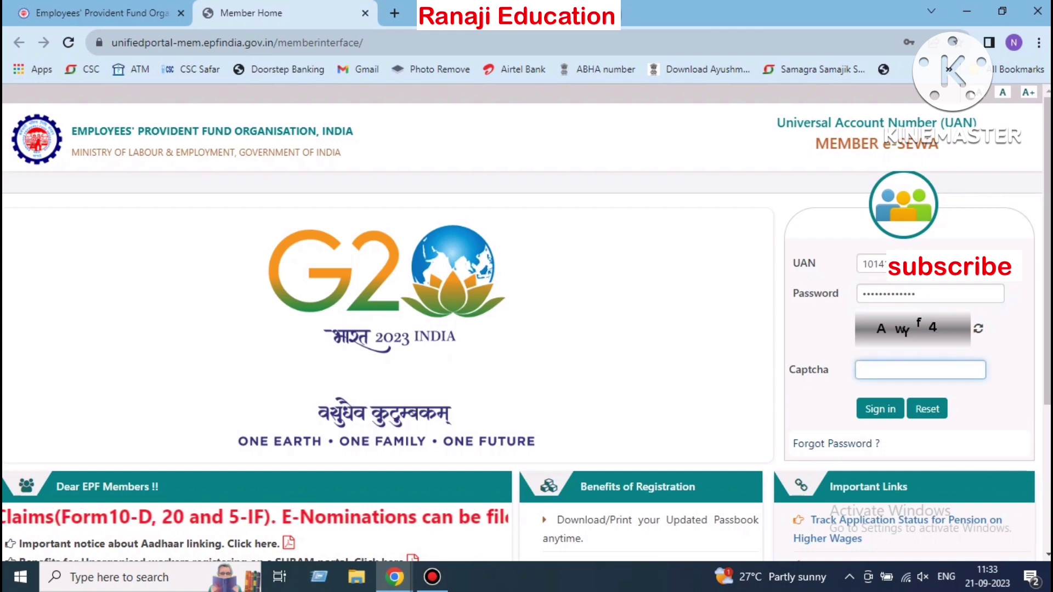
pyautogui.write('A')
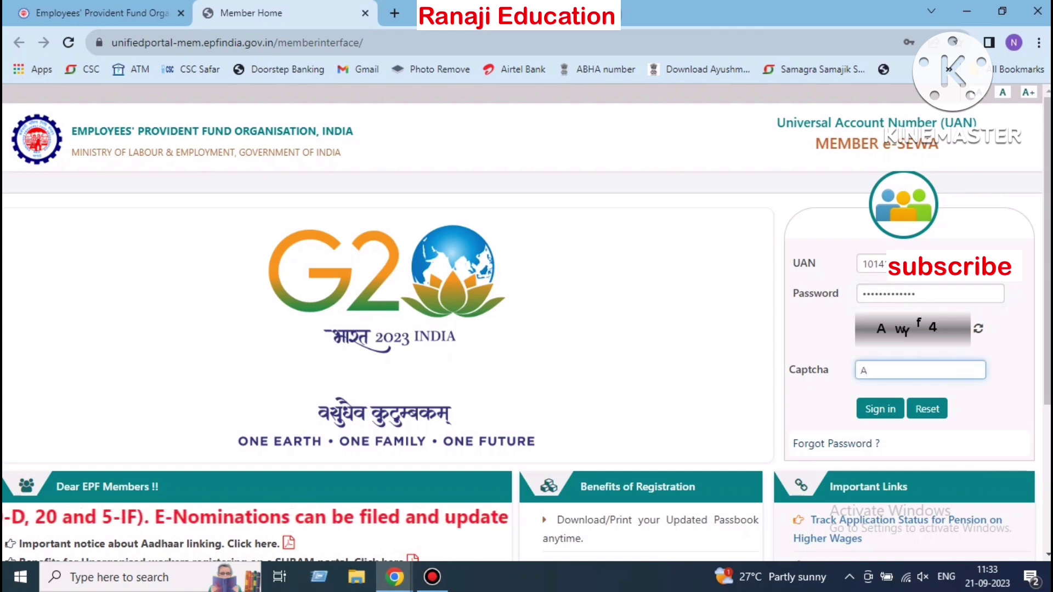
pyautogui.write('wYf4')
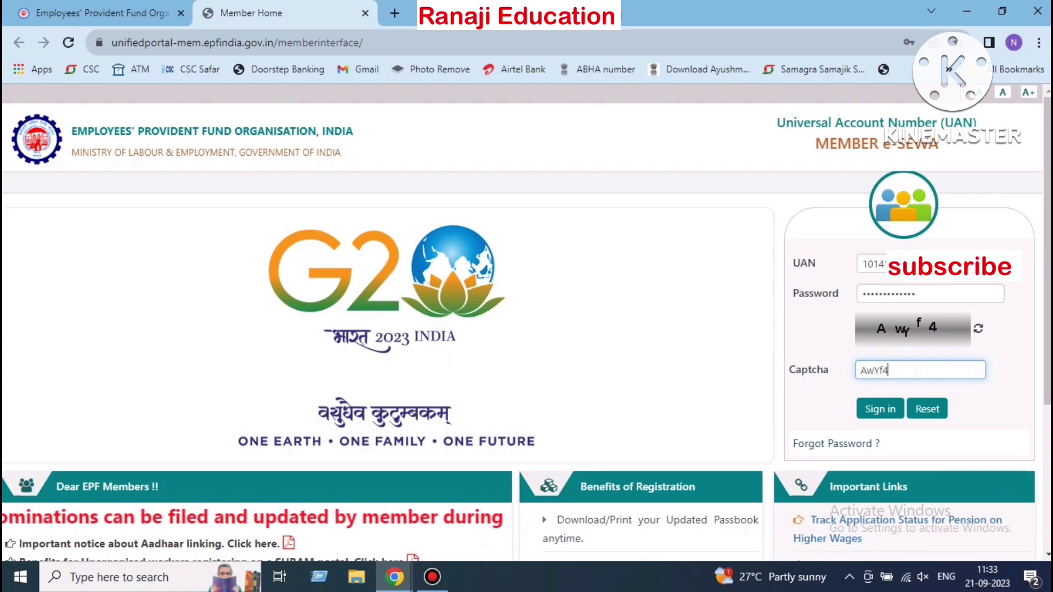
pyautogui.press('Return')
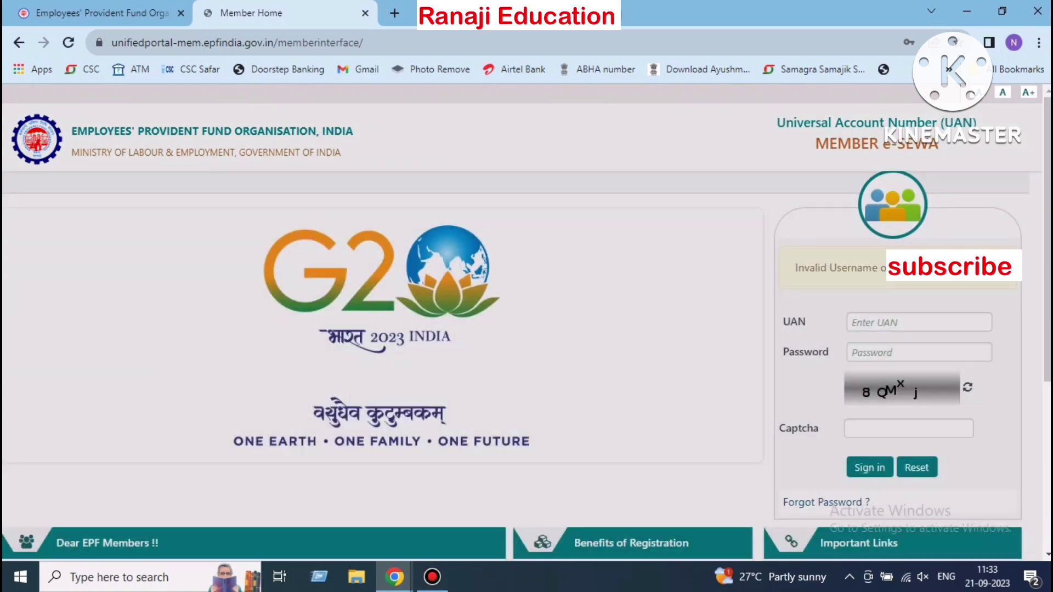
# Step: After the failed login, re-enter UAN, password and captcha 8QMxj and submit
pyautogui.press('Return')
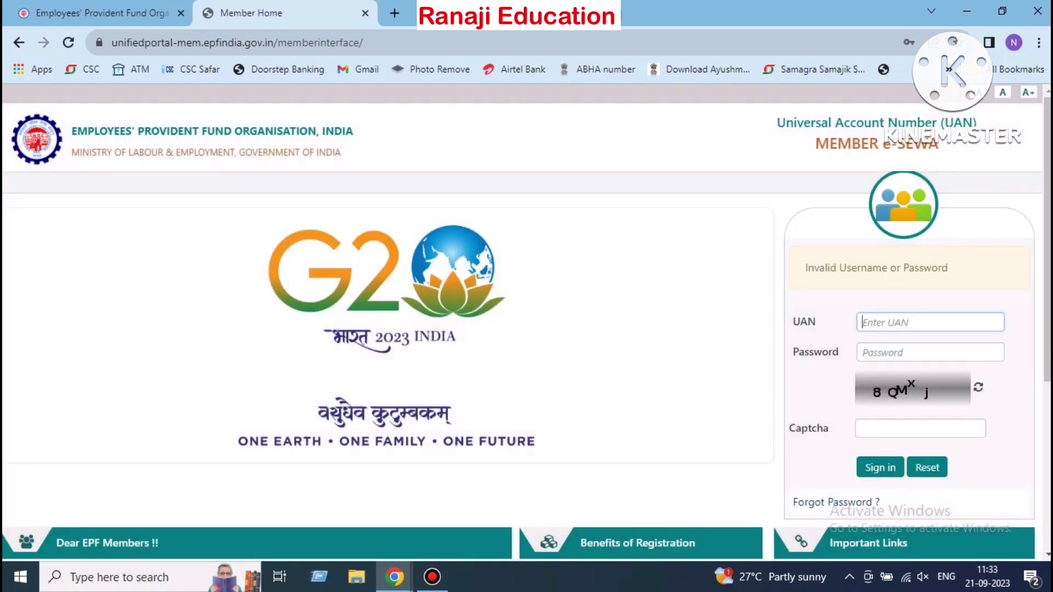
pyautogui.write('1014')
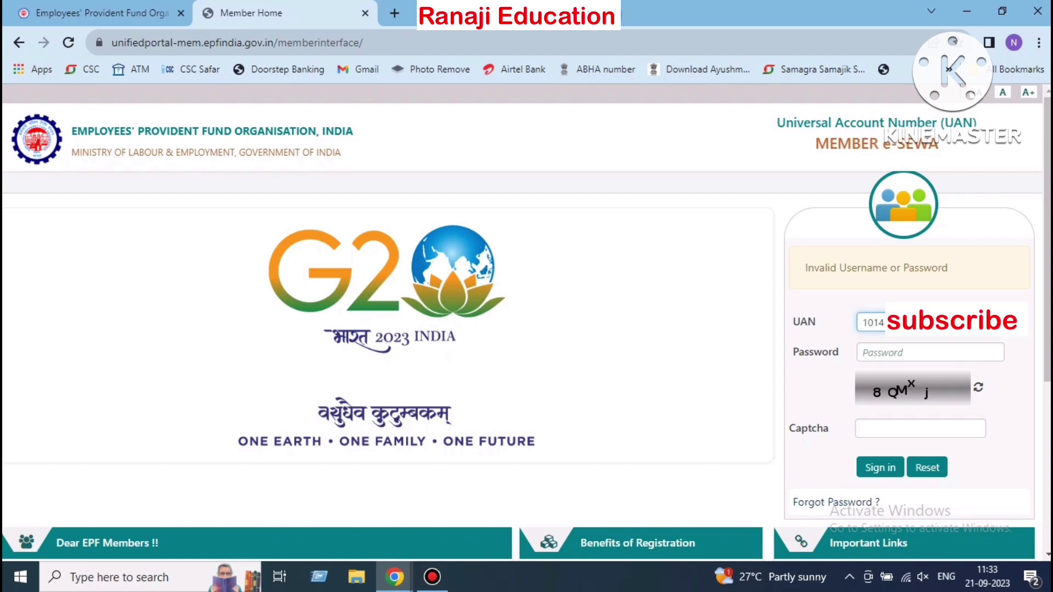
pyautogui.press('Tab')
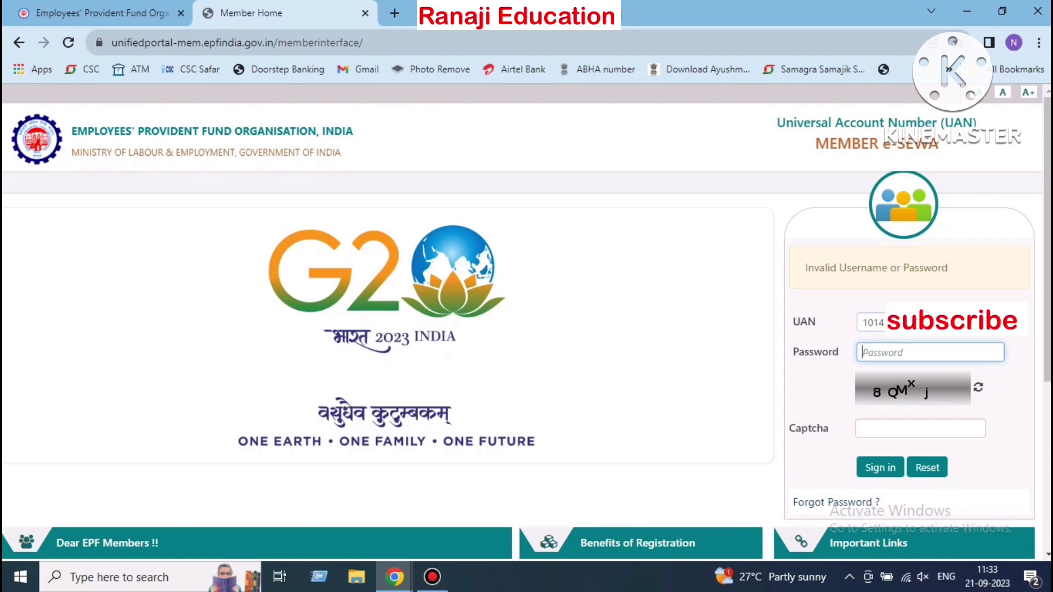
pyautogui.write('••••••••••••••')
pyautogui.press('Tab')
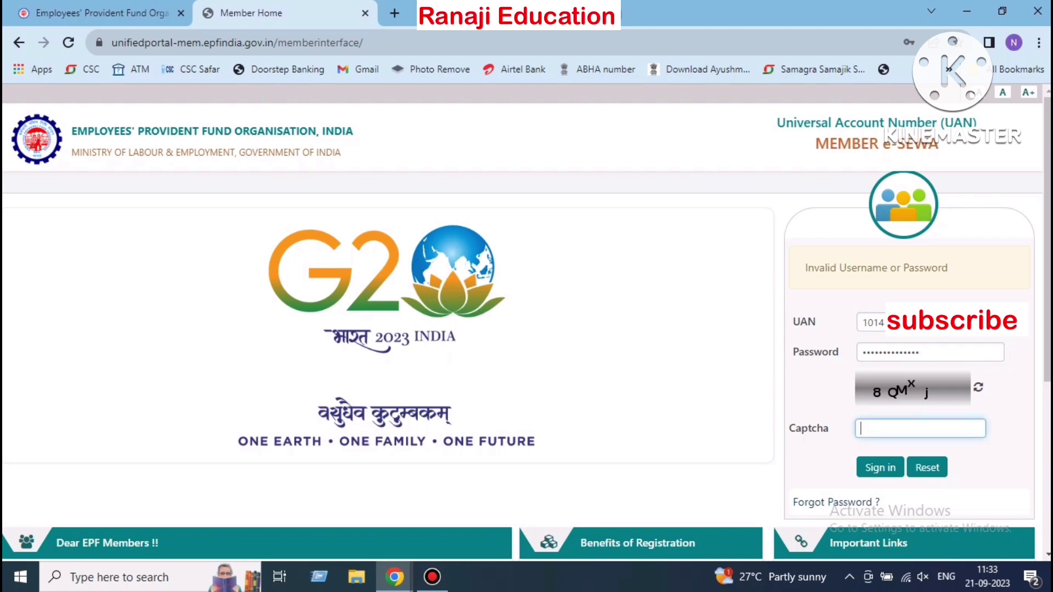
pyautogui.write('8QMxj')
pyautogui.press('Return')
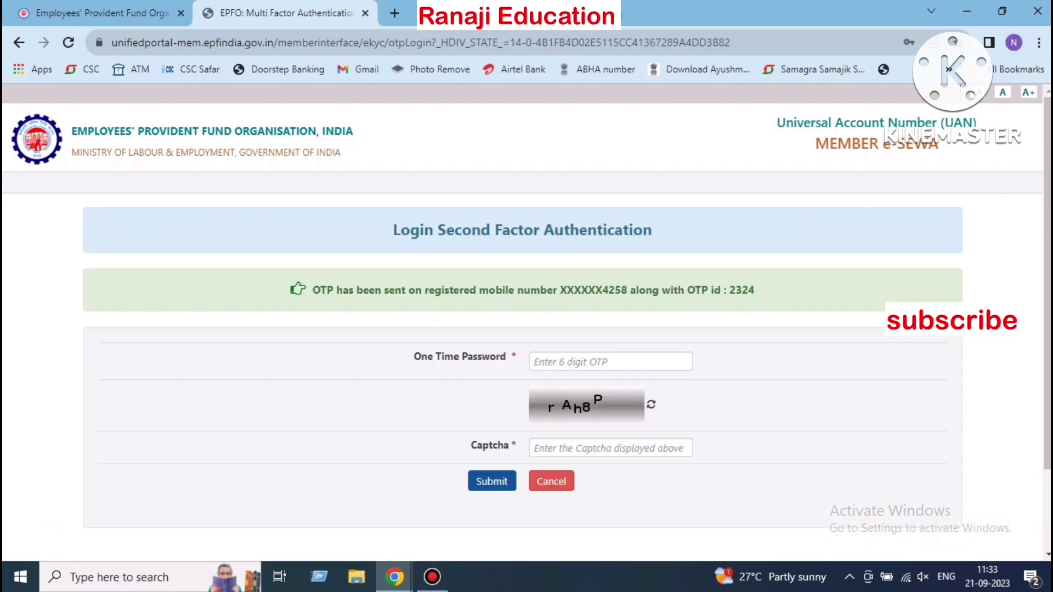
# Step: Enter the six-digit OTP and captcha rAh8P, then submit to sign in
pyautogui.click(610, 362)
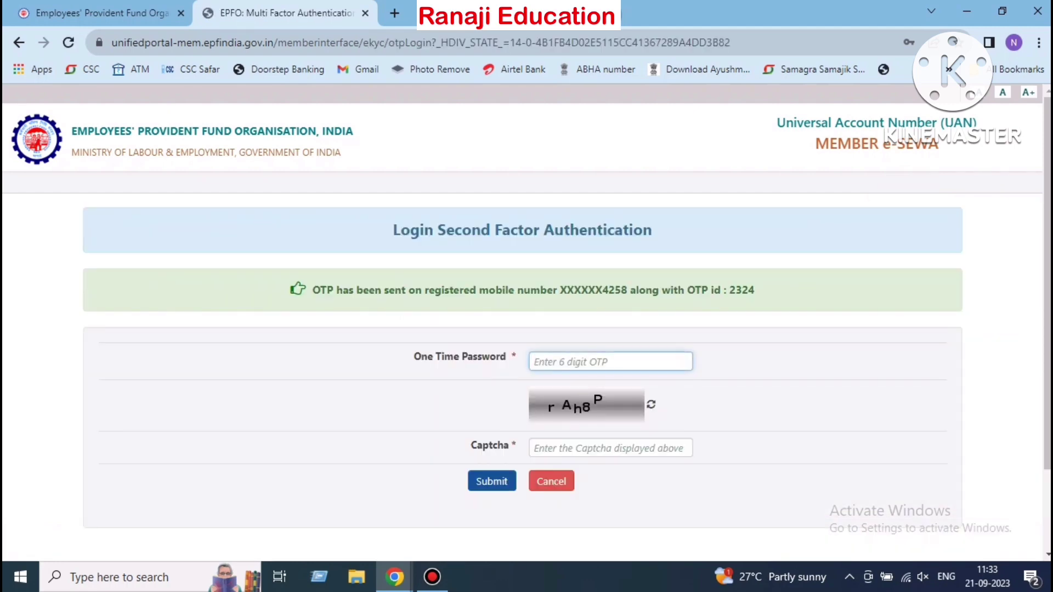
pyautogui.click(610, 448)
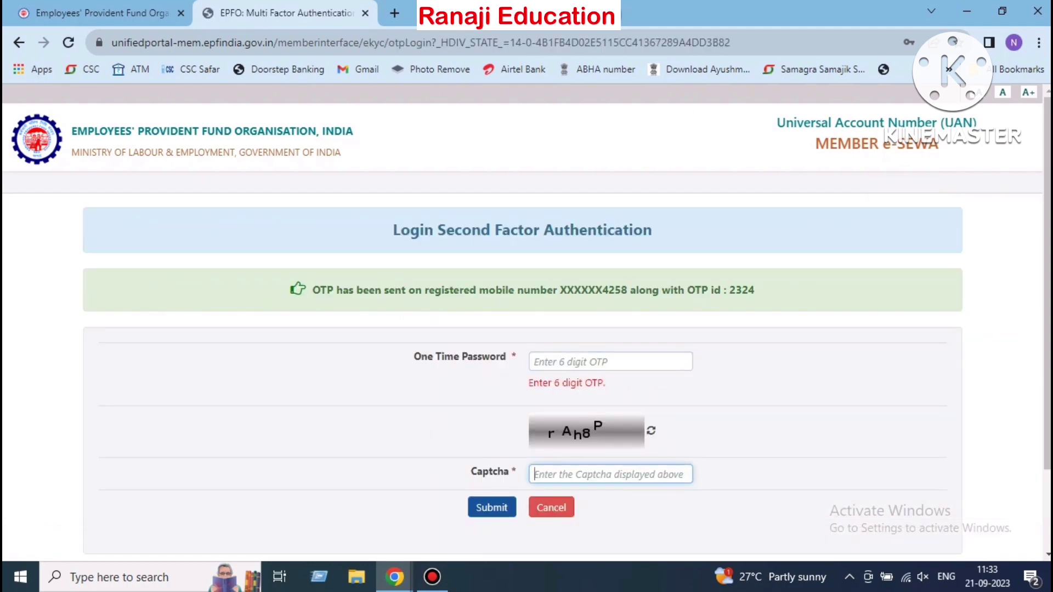
pyautogui.write('r')
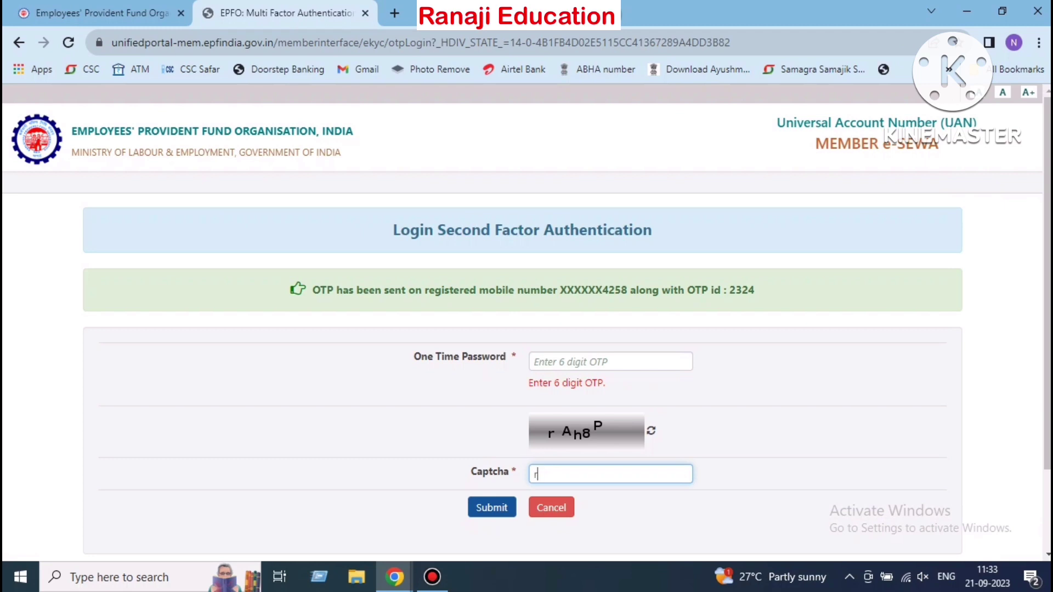
pyautogui.write('Ah8')
pyautogui.click(611, 362)
pyautogui.write('••')
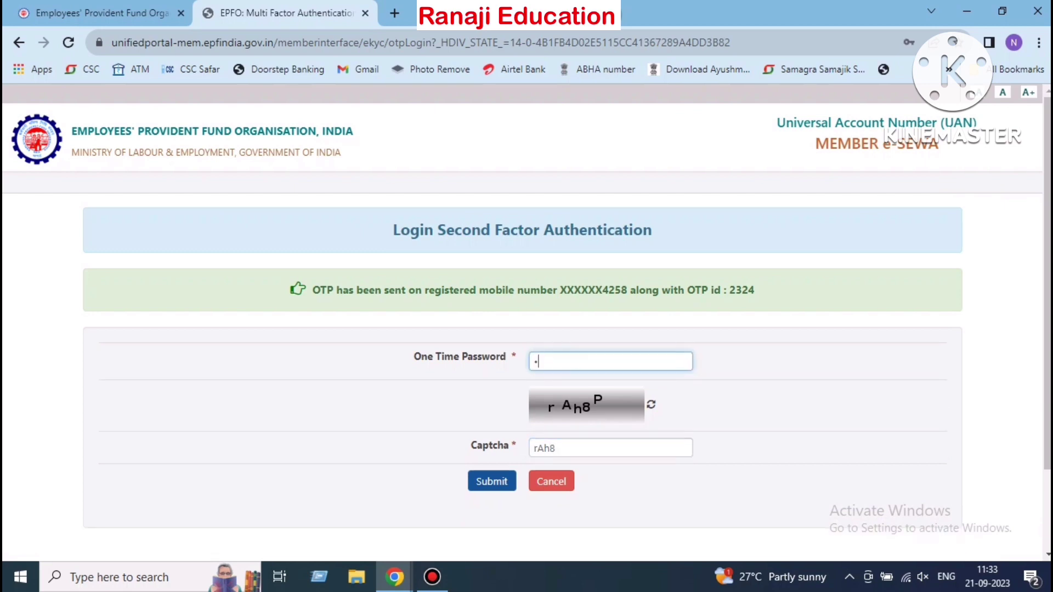
pyautogui.write('••••')
pyautogui.click(556, 448)
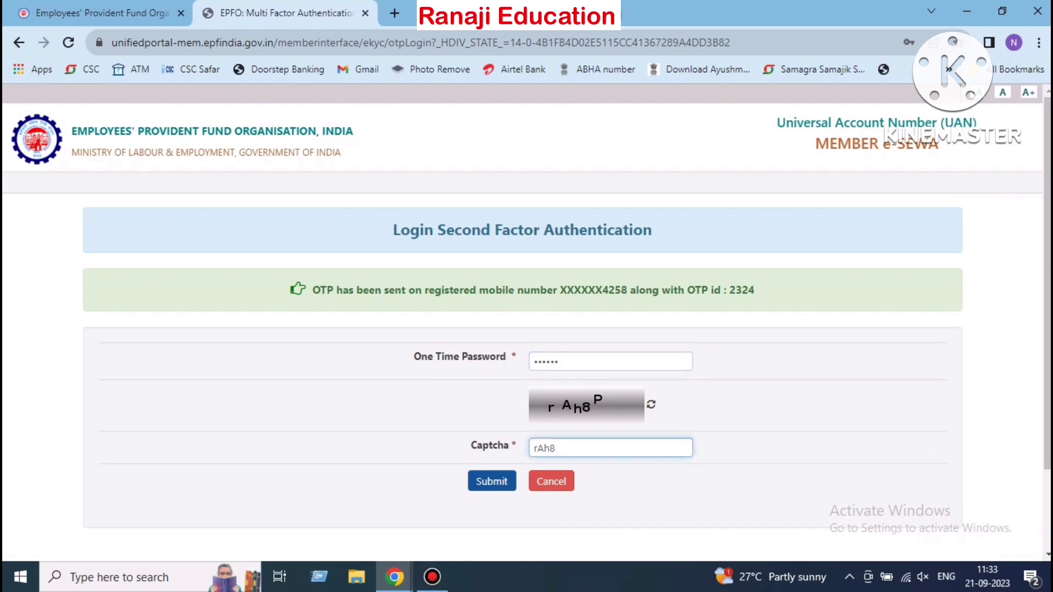
pyautogui.write('P')
pyautogui.press('Tab')
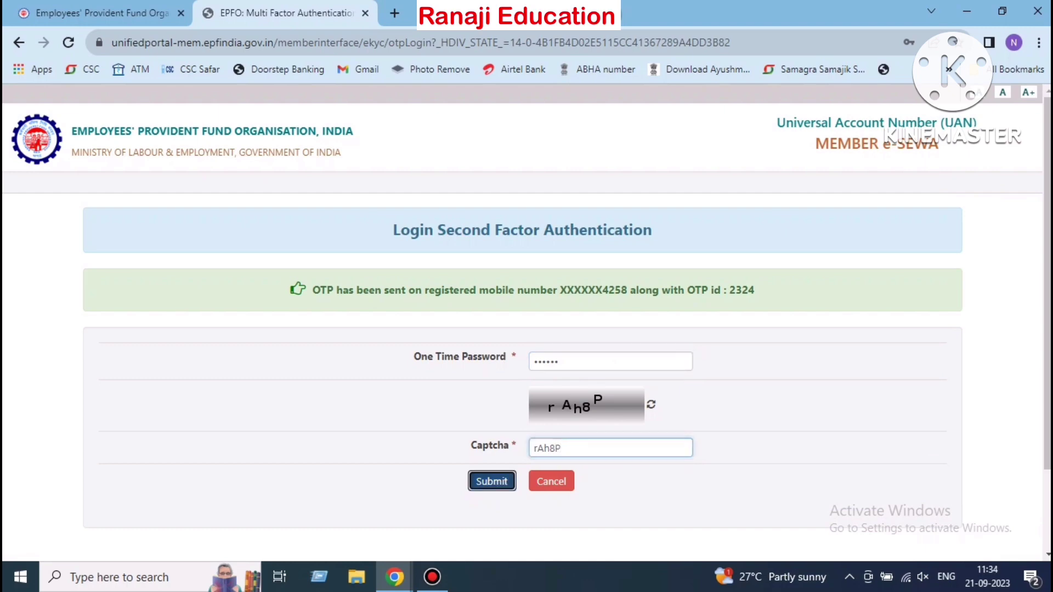
pyautogui.press('Return')
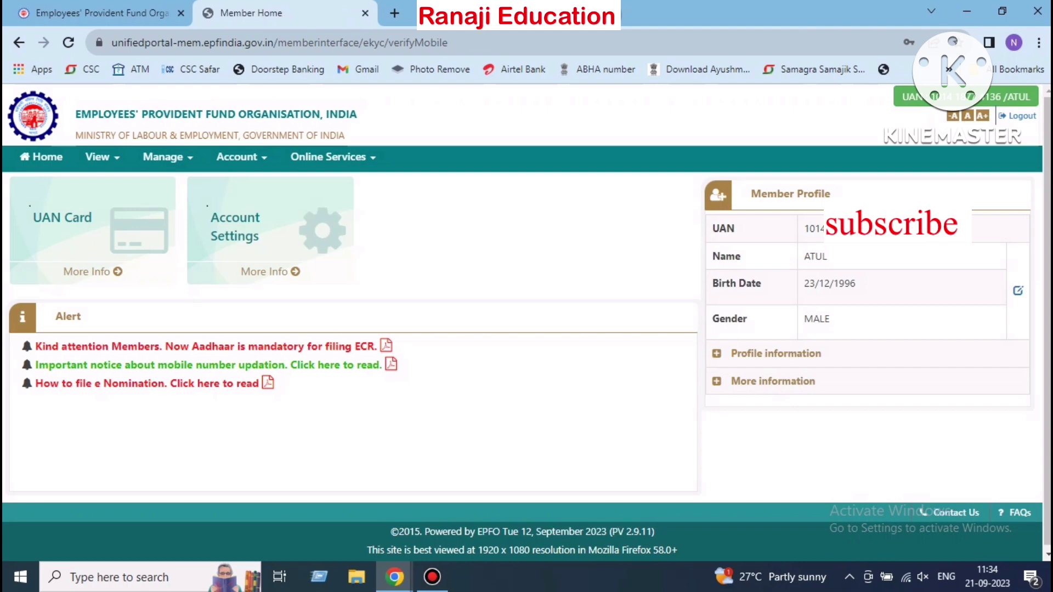
# Step: Expand the profile information and open View > Service History
pyautogui.click(776, 354)
pyautogui.scroll(-1, 521, 329)
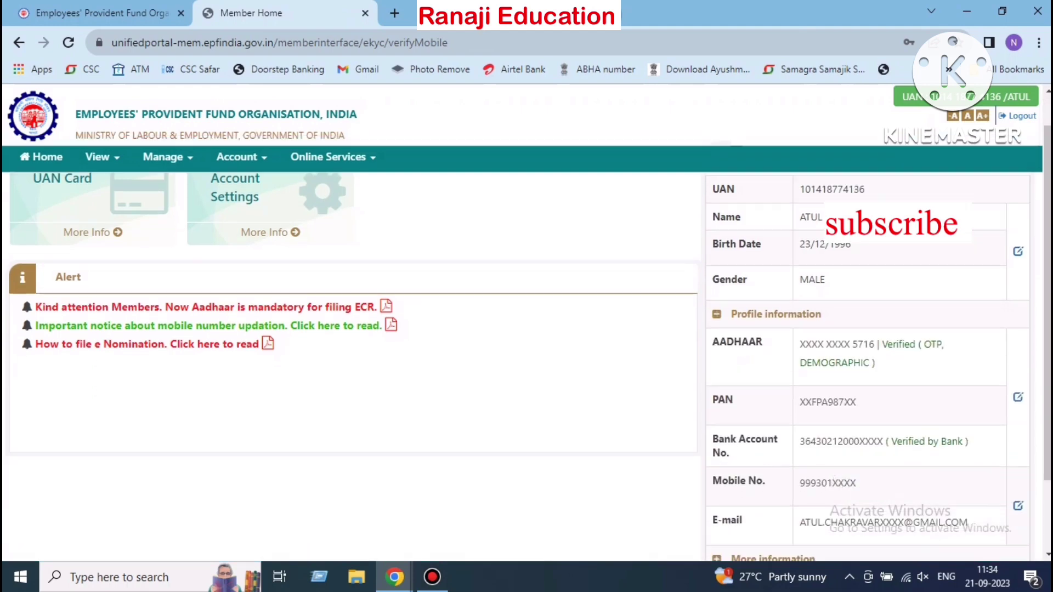
pyautogui.scroll(1, 351, 307)
pyautogui.click(102, 156)
pyautogui.click(126, 216)
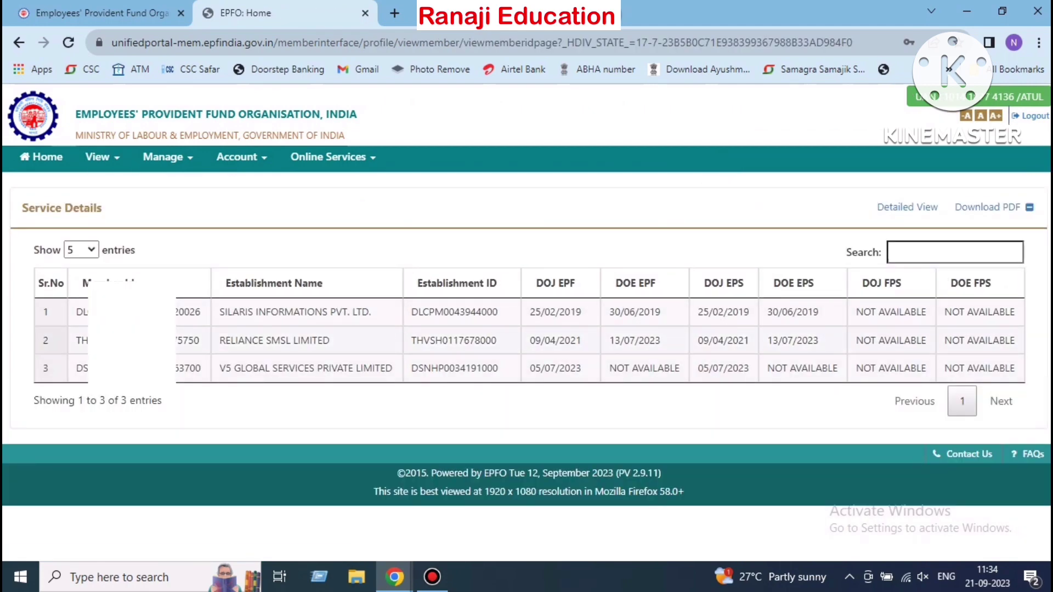
# Step: Open the Online Services menu and clear a stray text selection
pyautogui.click(333, 157)
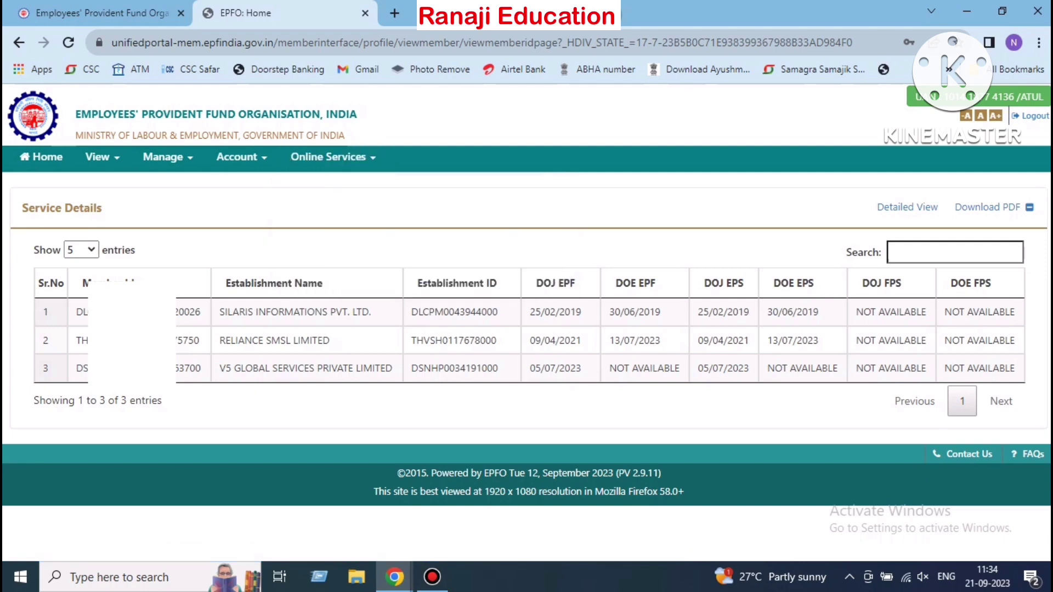
pyautogui.click(333, 157)
pyautogui.moveTo(269, 216); pyautogui.dragTo(322, 218)
pyautogui.click(264, 216)
pyautogui.moveTo(333, 158)
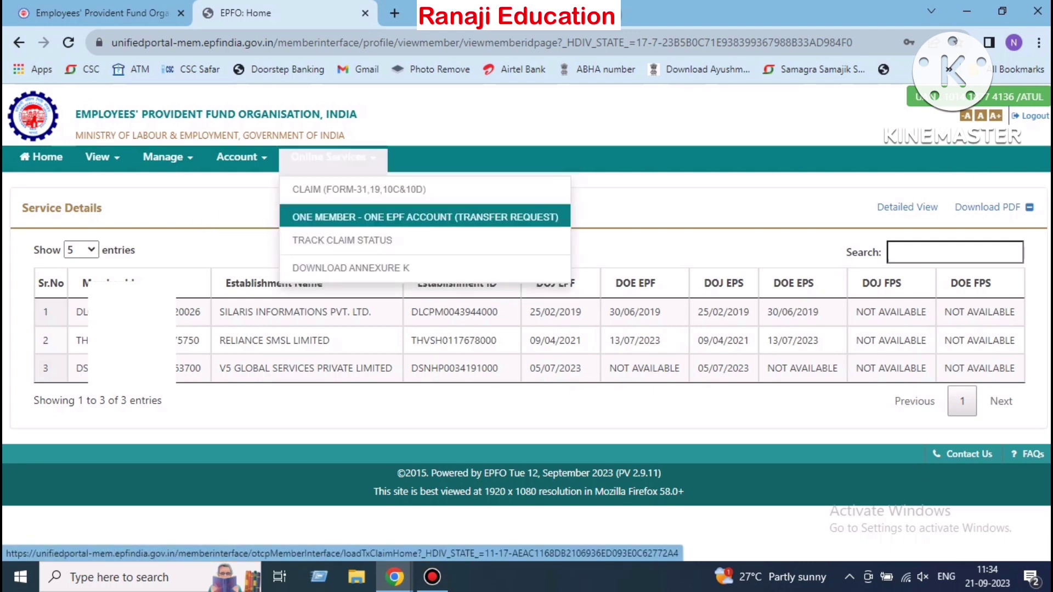
# Step: Clear the stray selection and open the One Member – One EPF Account transfer request
pyautogui.moveTo(263, 216); pyautogui.dragTo(313, 218)
pyautogui.click(263, 216)
pyautogui.moveTo(333, 158)
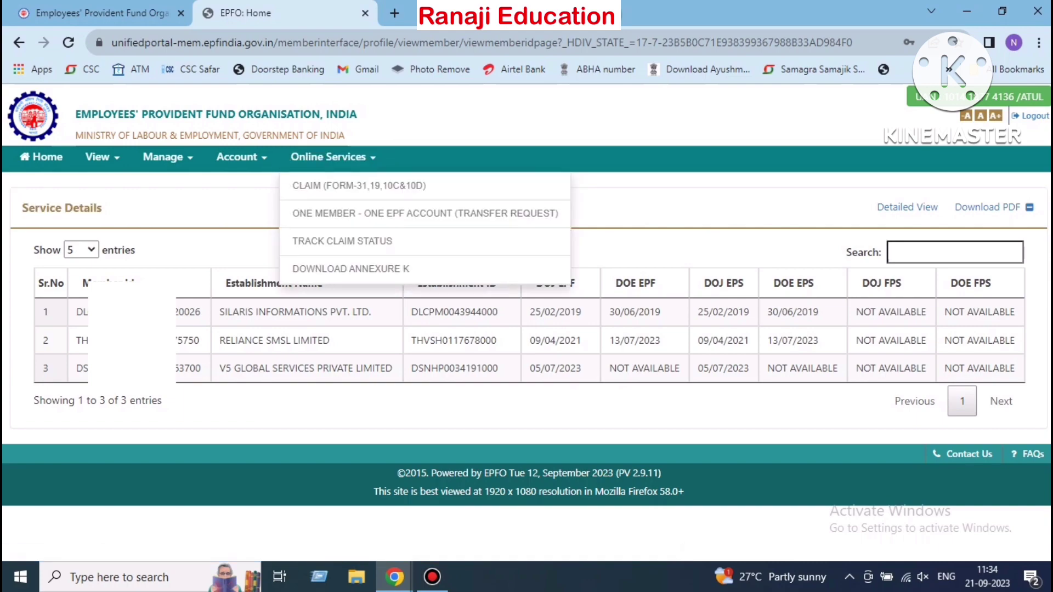
pyautogui.click(384, 217)
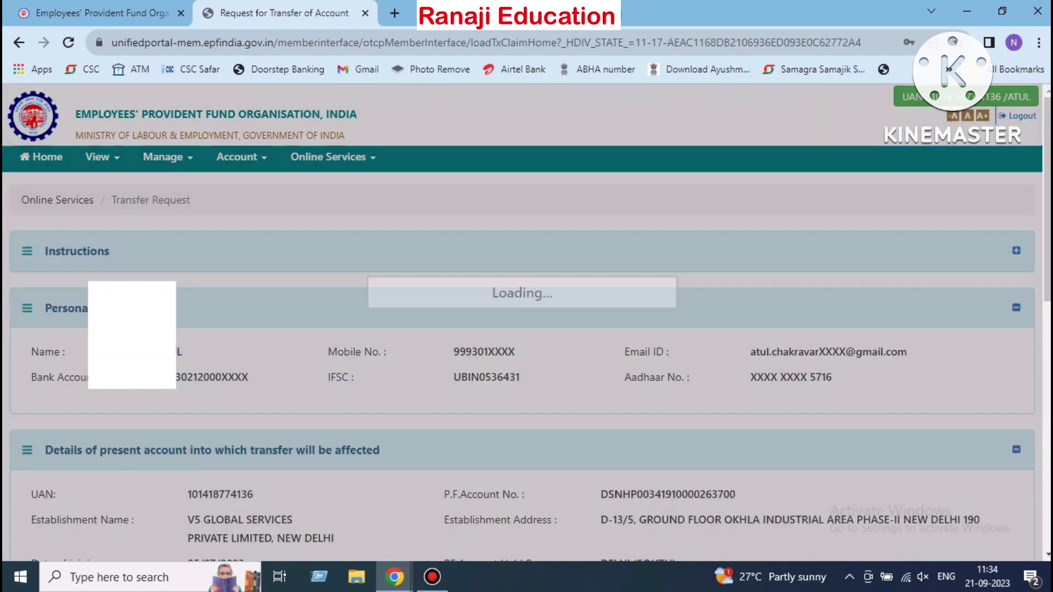
# Step: Return to Service History, then reopen the One Member – One EPF Account request
pyautogui.scroll(-2, 526, 329)
pyautogui.scroll(-4, 527, 362)
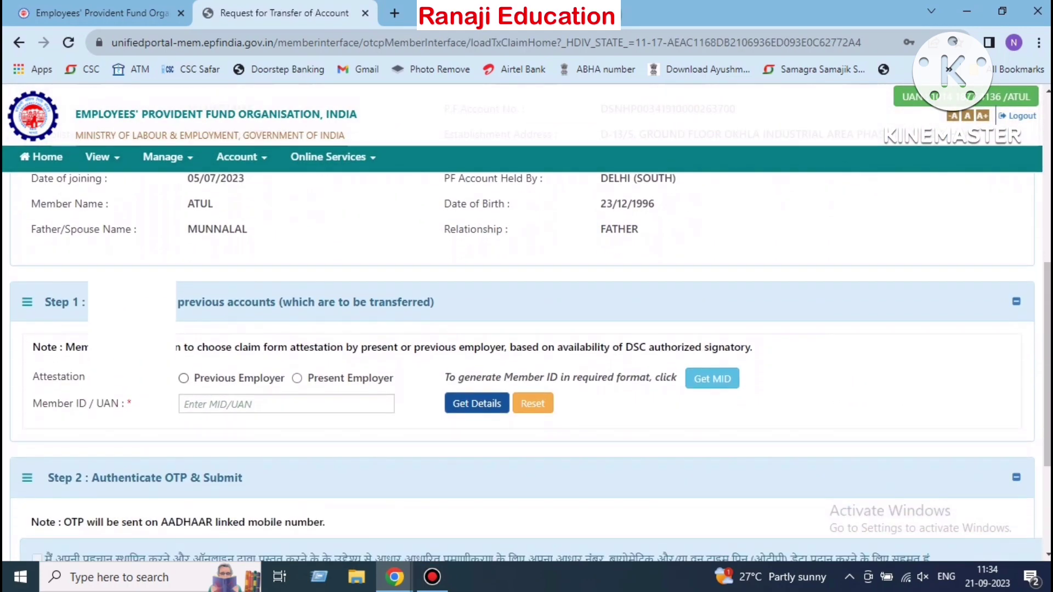
pyautogui.moveTo(101, 157)
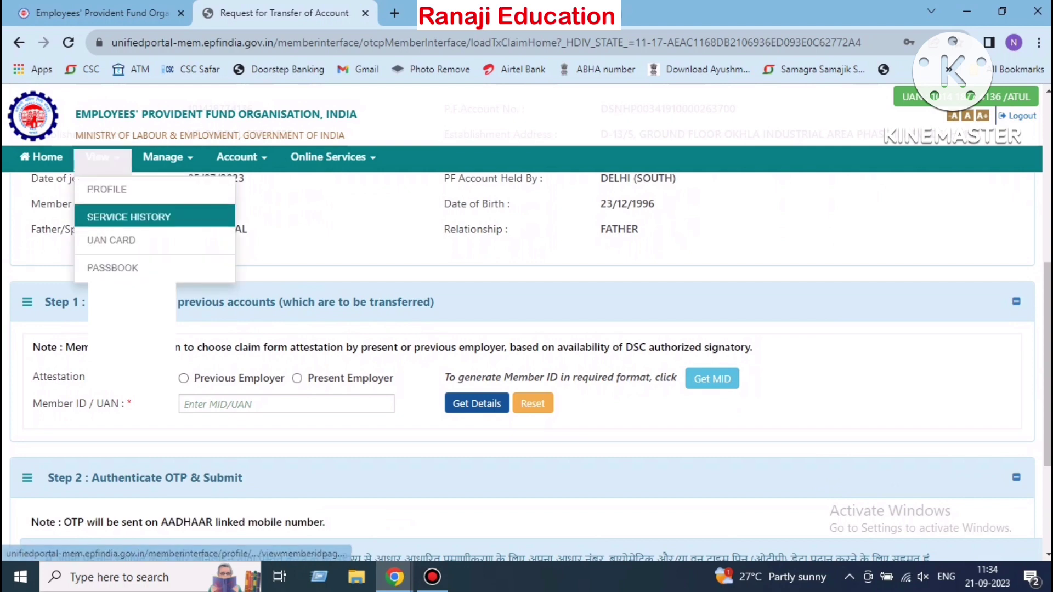
pyautogui.click(137, 213)
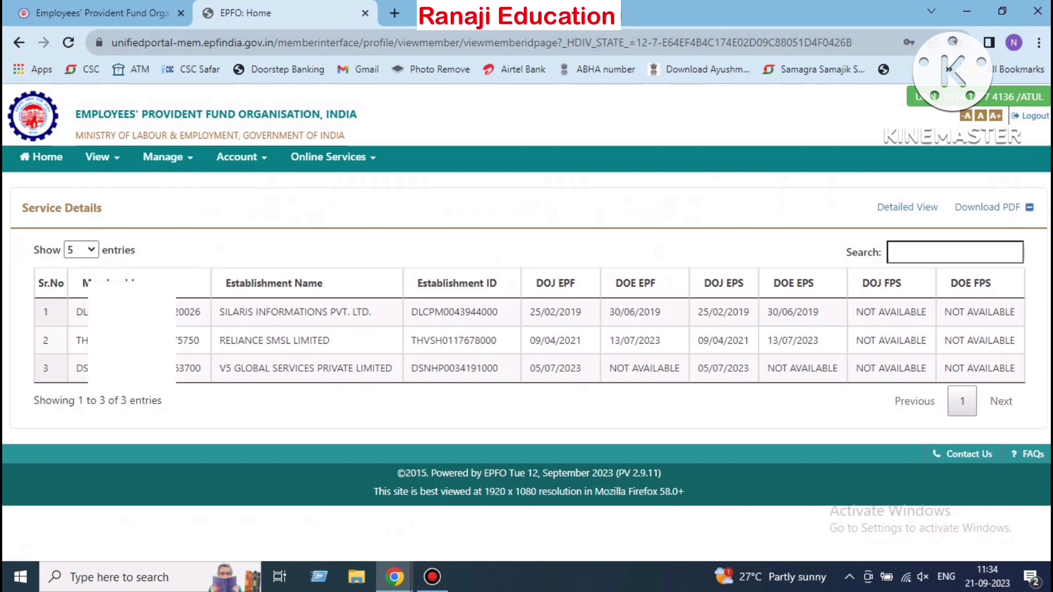
pyautogui.click(333, 157)
pyautogui.click(426, 217)
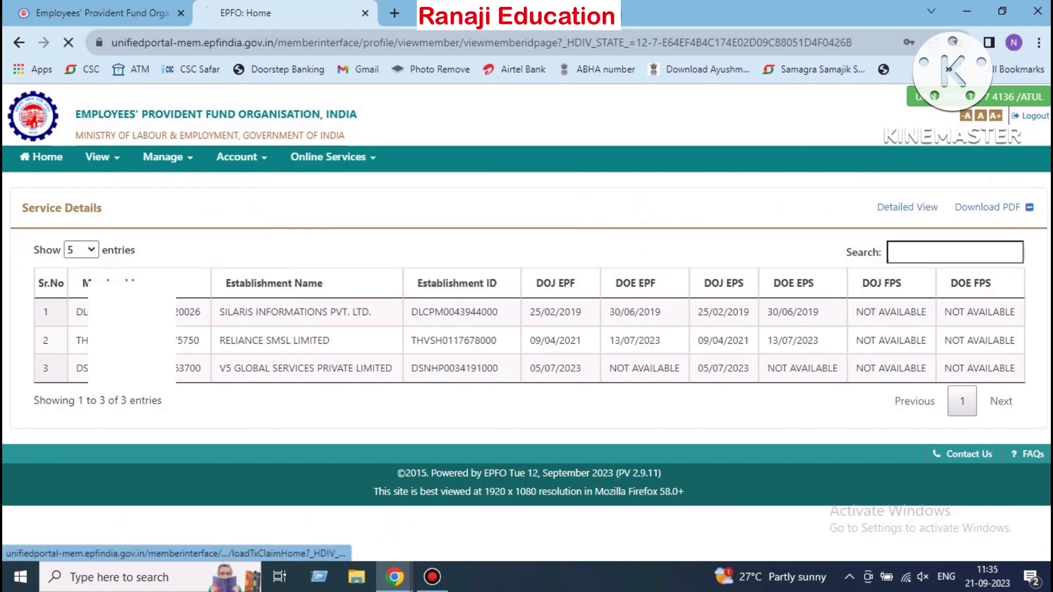
# Step: Choose Present Employer attestation, enter the member's UAN and fetch previous account details
pyautogui.scroll(-8, 527, 329)
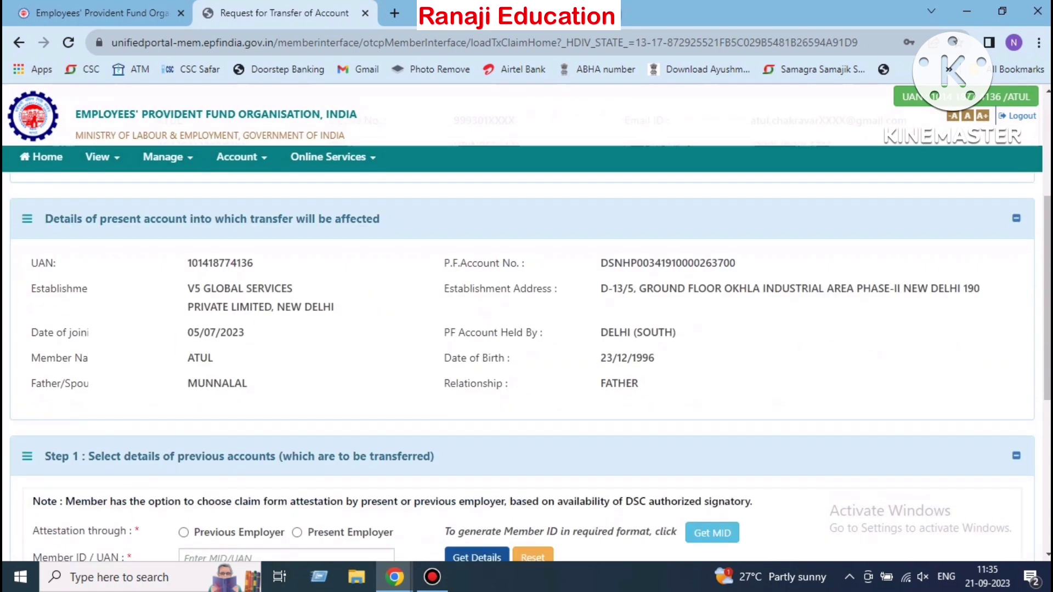
pyautogui.click(297, 301)
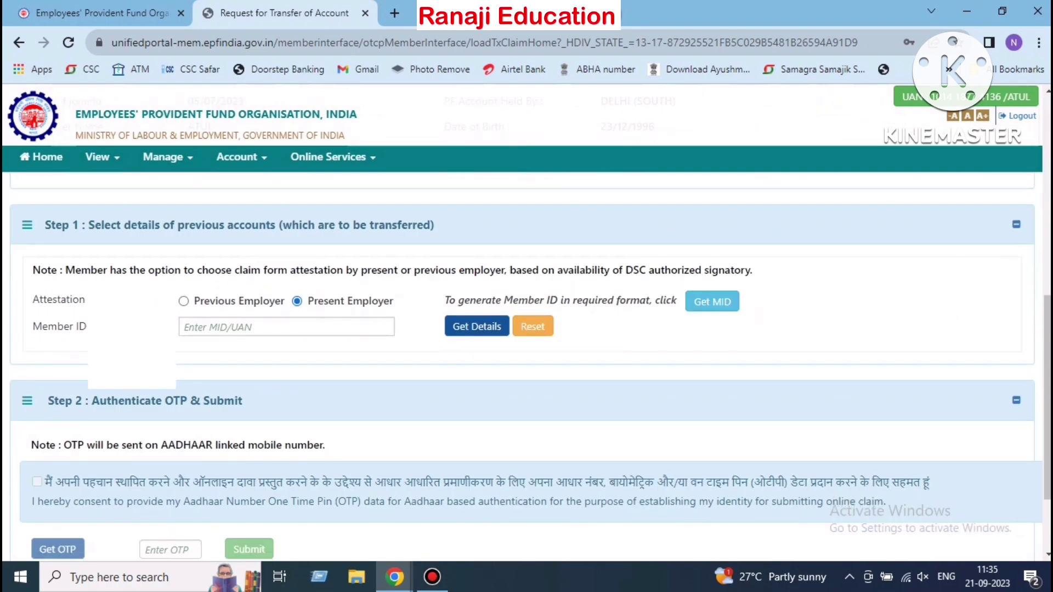
pyautogui.click(286, 327)
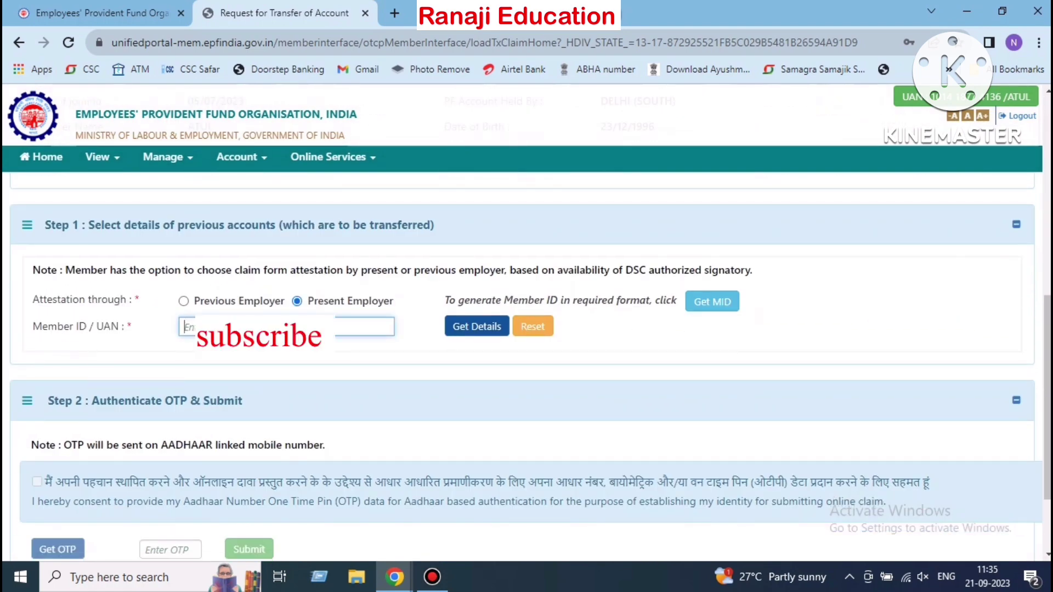
pyautogui.write('10')
pyautogui.click(477, 326)
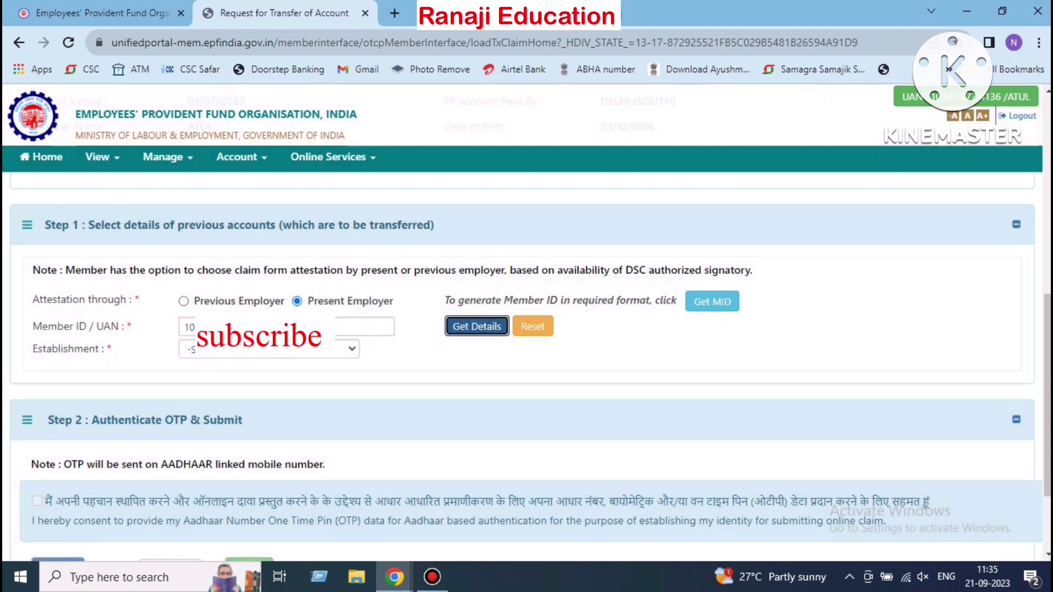
# Step: Pick RELIANCE SMSL LIMITED as establishment after SILARIS triggered an already-submitted warning
pyautogui.click(269, 349)
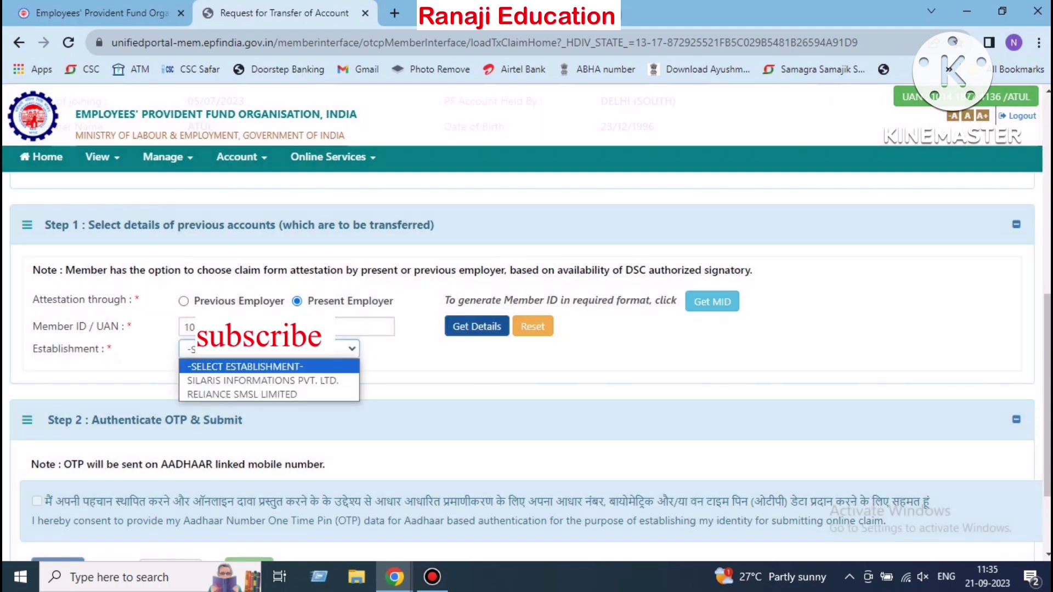
pyautogui.click(263, 380)
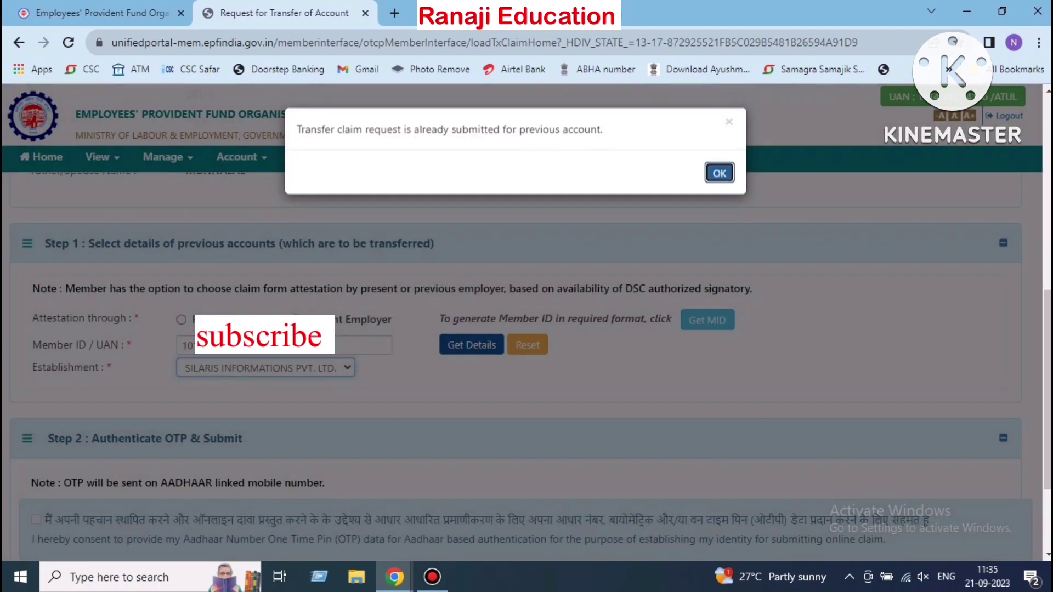
pyautogui.press('Return')
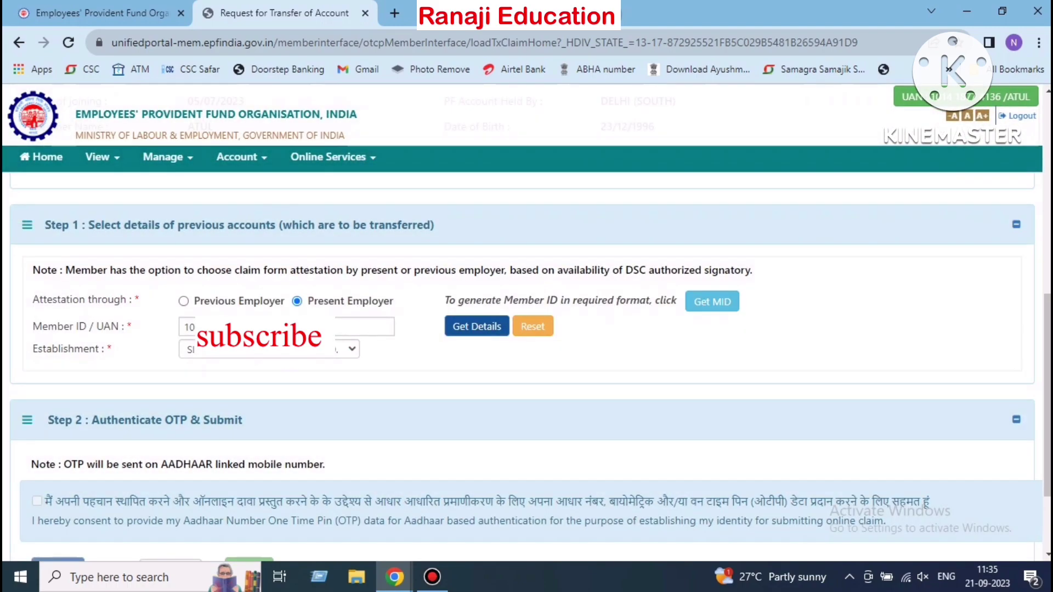
pyautogui.click(268, 349)
pyautogui.click(231, 395)
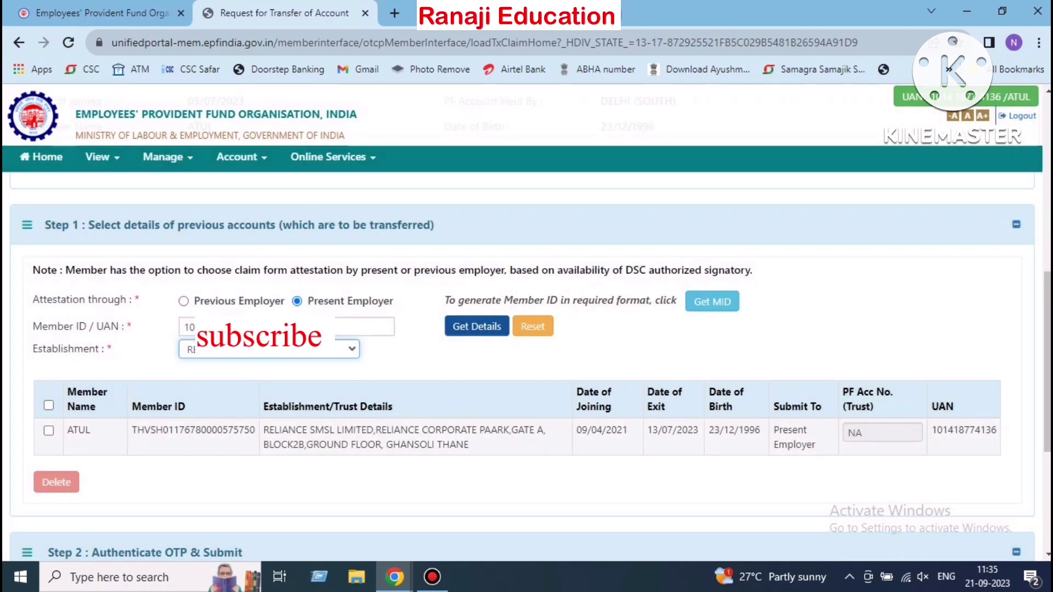
# Step: Tick the RELIANCE SMSL LIMITED account row and give Aadhaar OTP consent
pyautogui.click(48, 431)
pyautogui.scroll(-1, 527, 329)
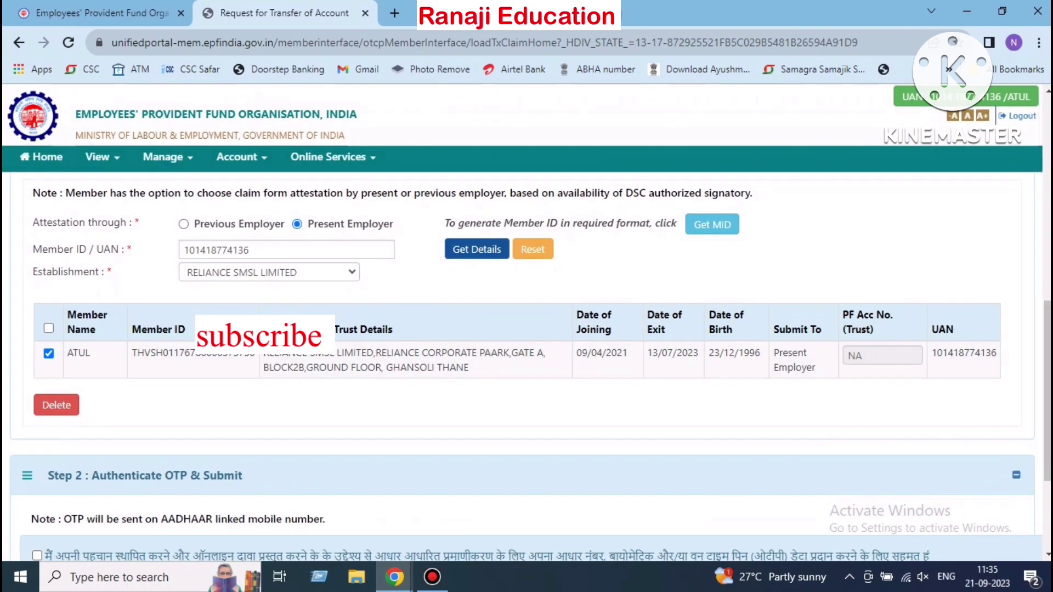
pyautogui.click(49, 328)
pyautogui.scroll(-3, 526, 329)
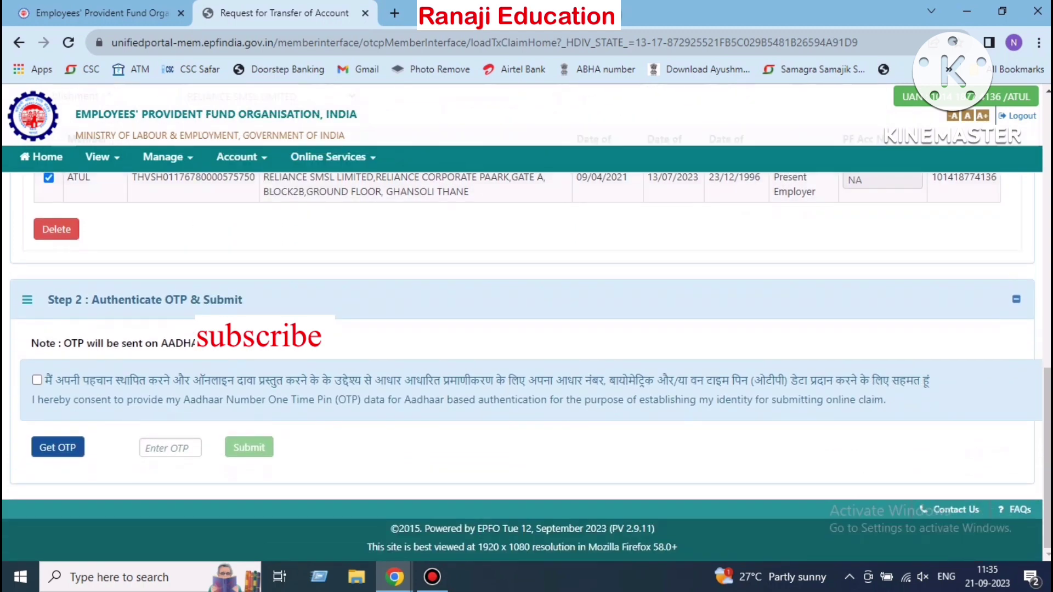
pyautogui.click(37, 380)
# Step: Request the transfer-claim OTP and dismiss the OTP sent confirmation
pyautogui.click(170, 448)
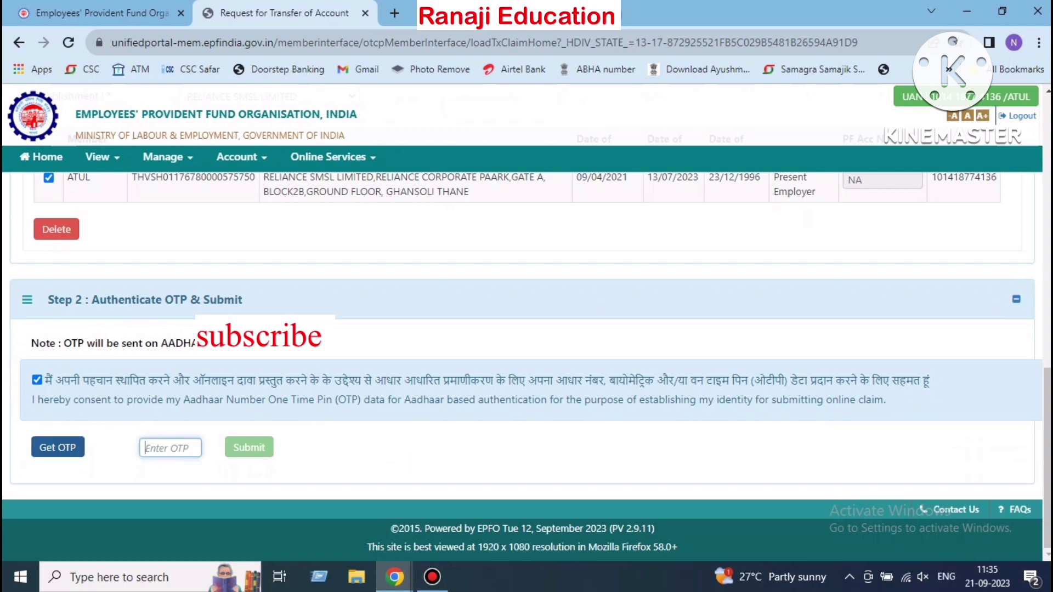
pyautogui.click(58, 448)
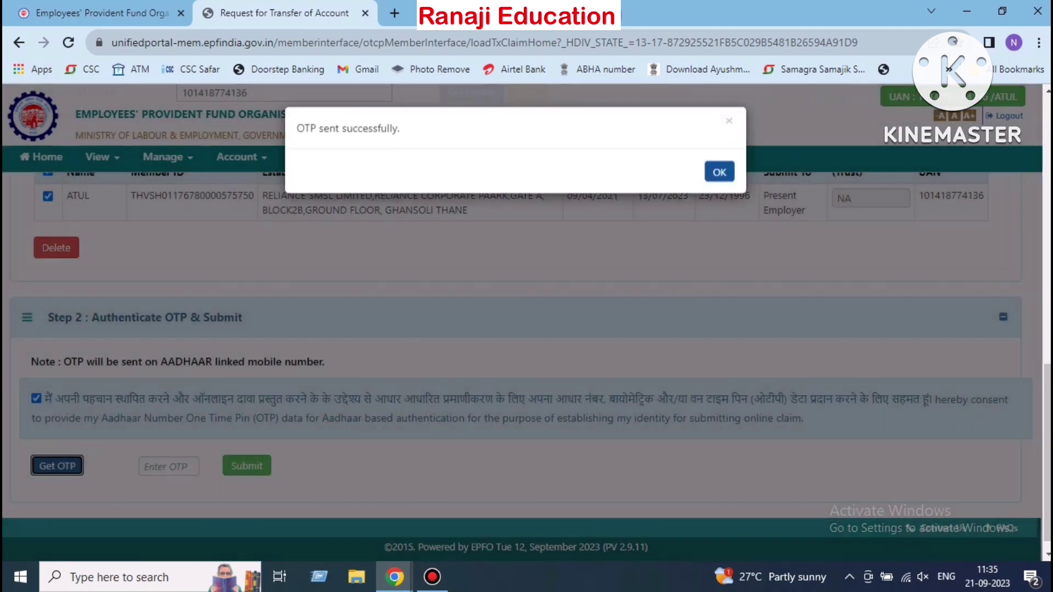
pyautogui.click(719, 172)
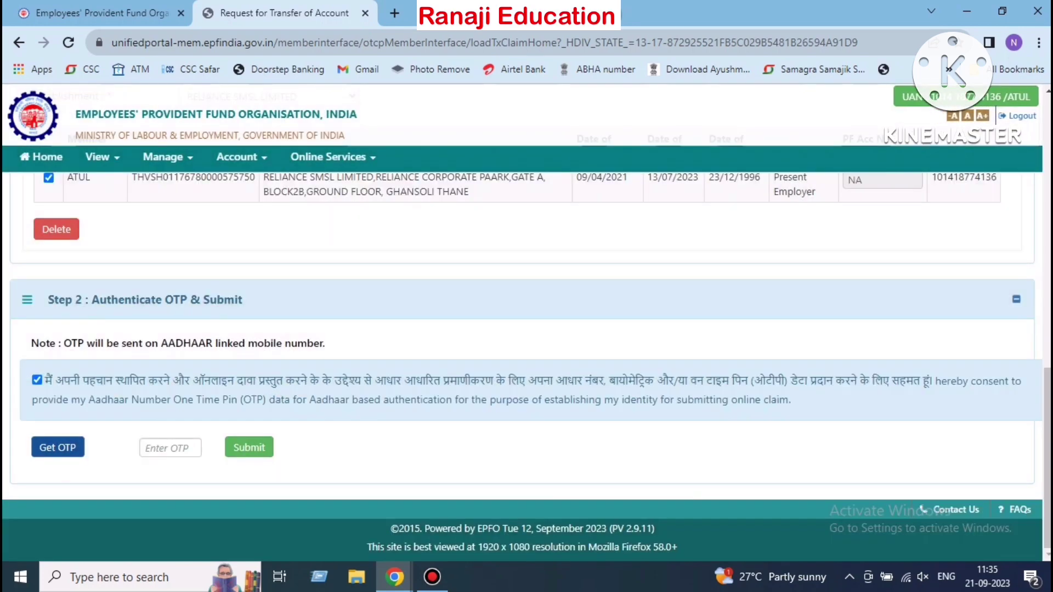
pyautogui.click(170, 447)
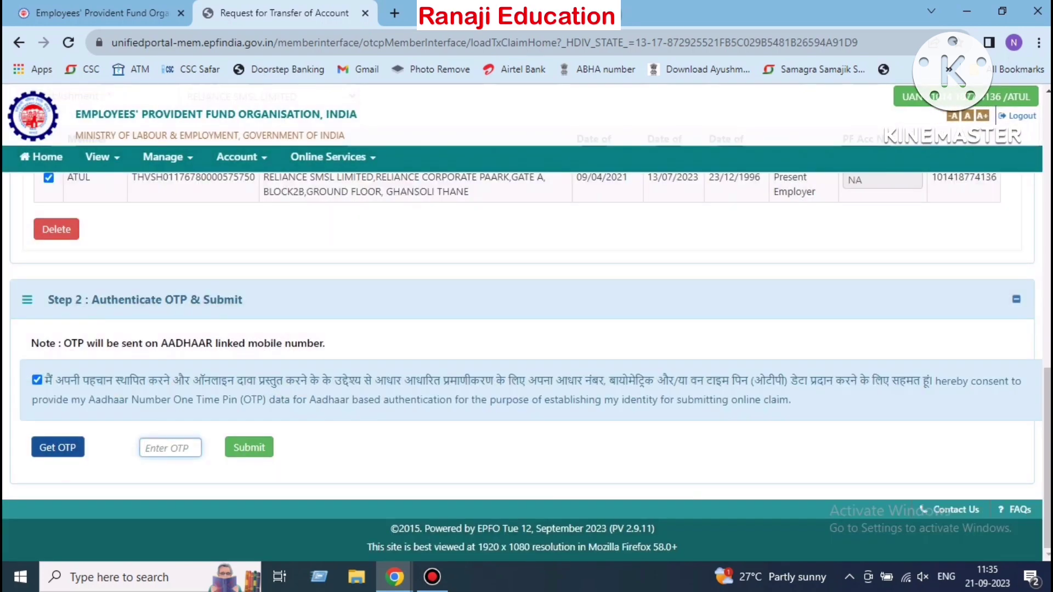
# Step: Enter the six-digit OTP, submit the claim, and open its Printable Form 13 PDF
pyautogui.scroll(2, 526, 329)
pyautogui.scroll(-2, 526, 330)
pyautogui.write('••••')
pyautogui.write('••')
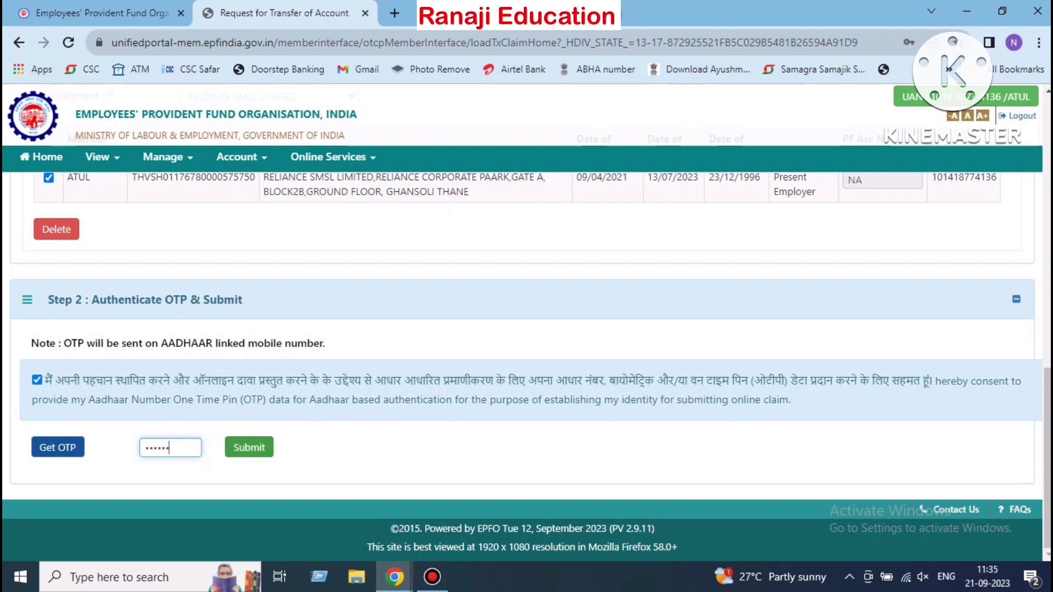
pyautogui.click(249, 447)
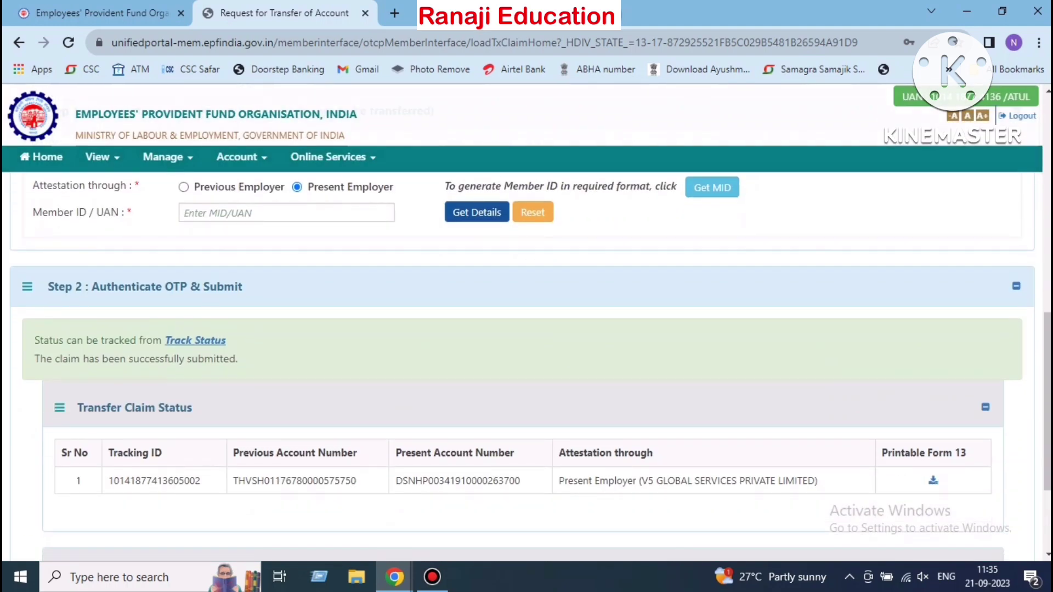
pyautogui.moveTo(108, 480); pyautogui.dragTo(818, 480)
pyautogui.click(934, 481)
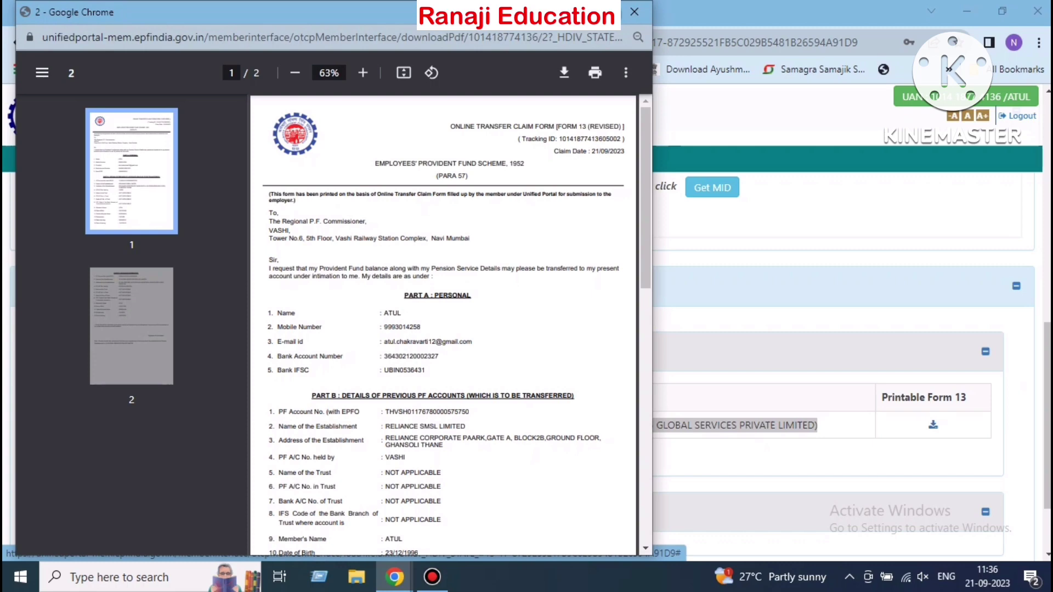
# Step: Set the Form 13 print job to all pages at 100% scale
pyautogui.click(595, 73)
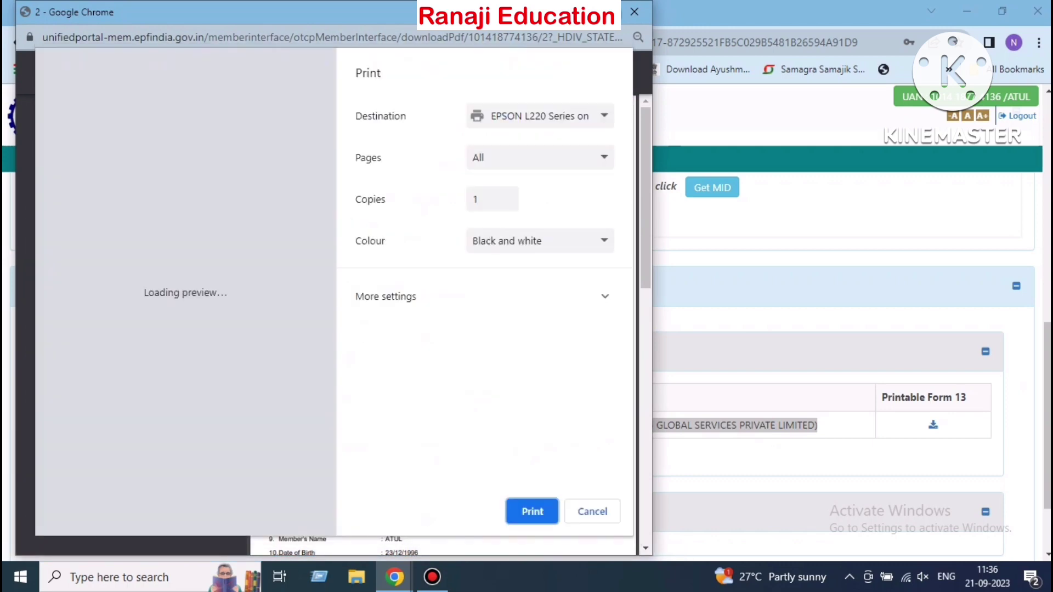
pyautogui.click(541, 157)
pyautogui.click(505, 190)
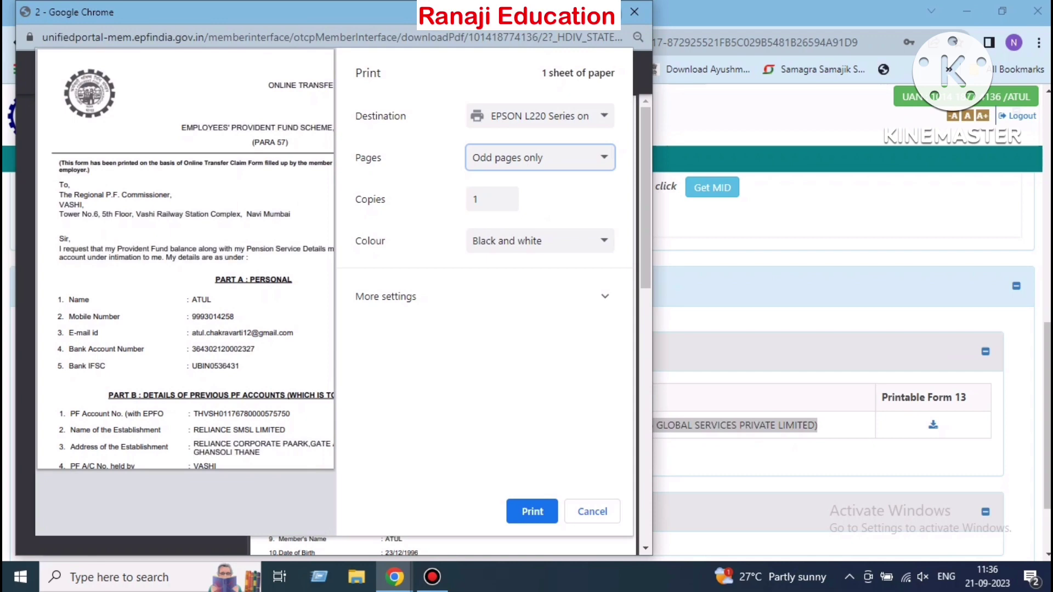
pyautogui.click(386, 296)
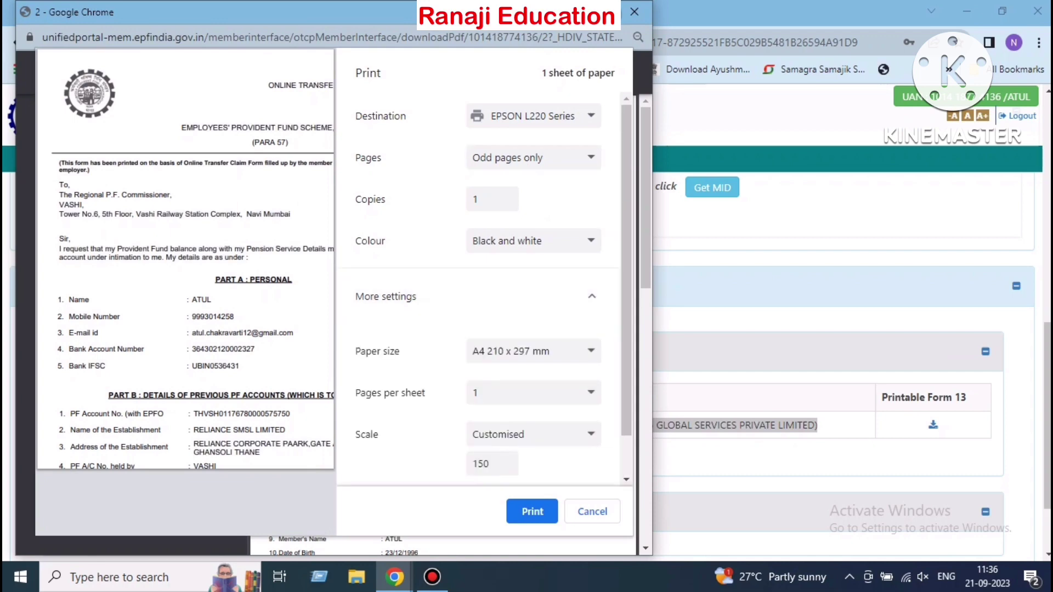
pyautogui.click(540, 158)
pyautogui.click(506, 176)
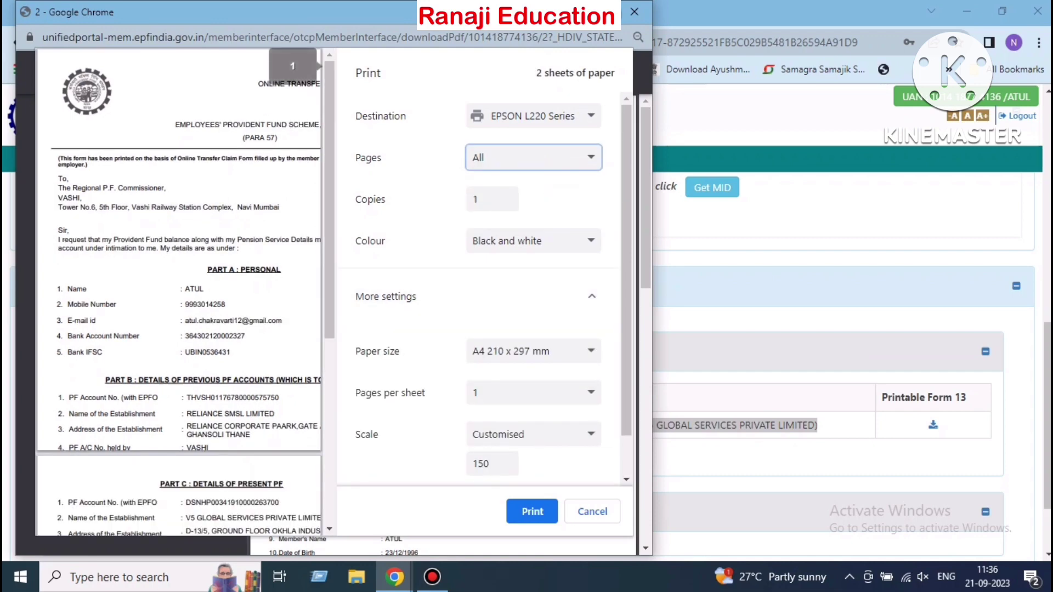
pyautogui.scroll(-1, 486, 284)
pyautogui.doubleClick(481, 419)
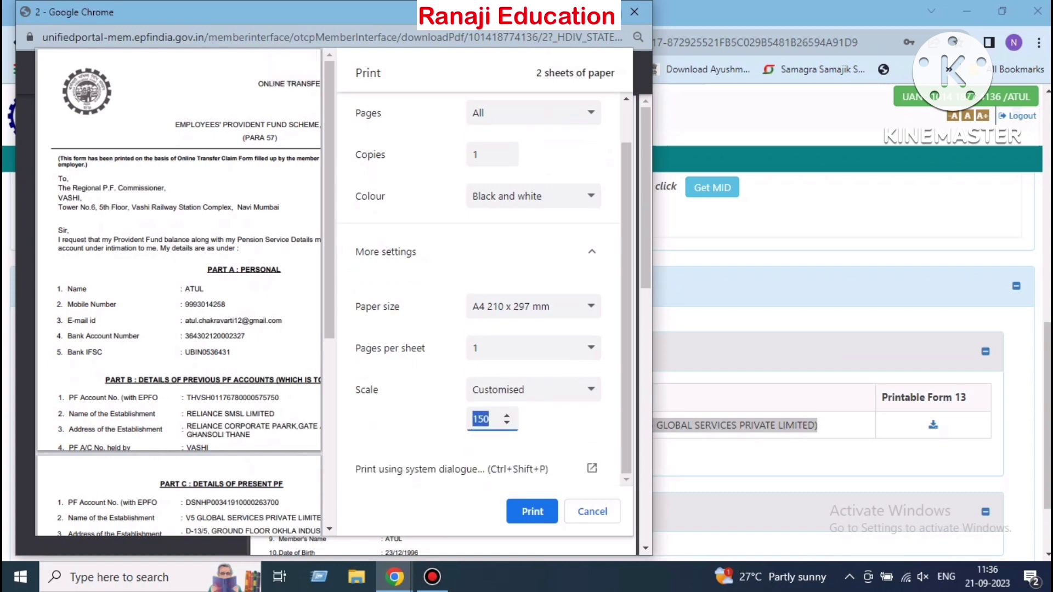
pyautogui.write('1000')
pyautogui.press('BackSpace')
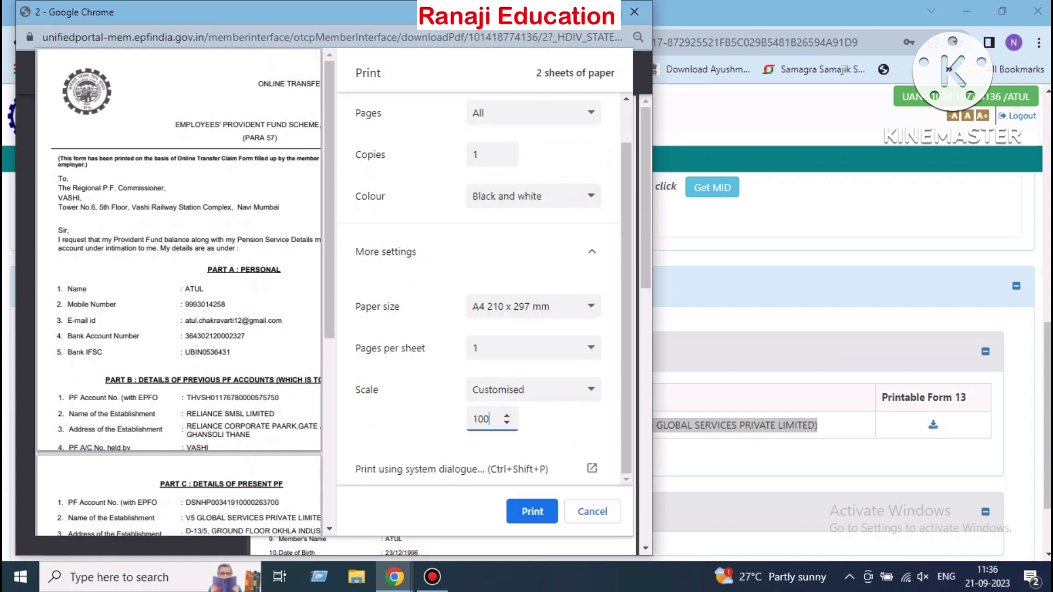
pyautogui.scroll(-5, 179, 291)
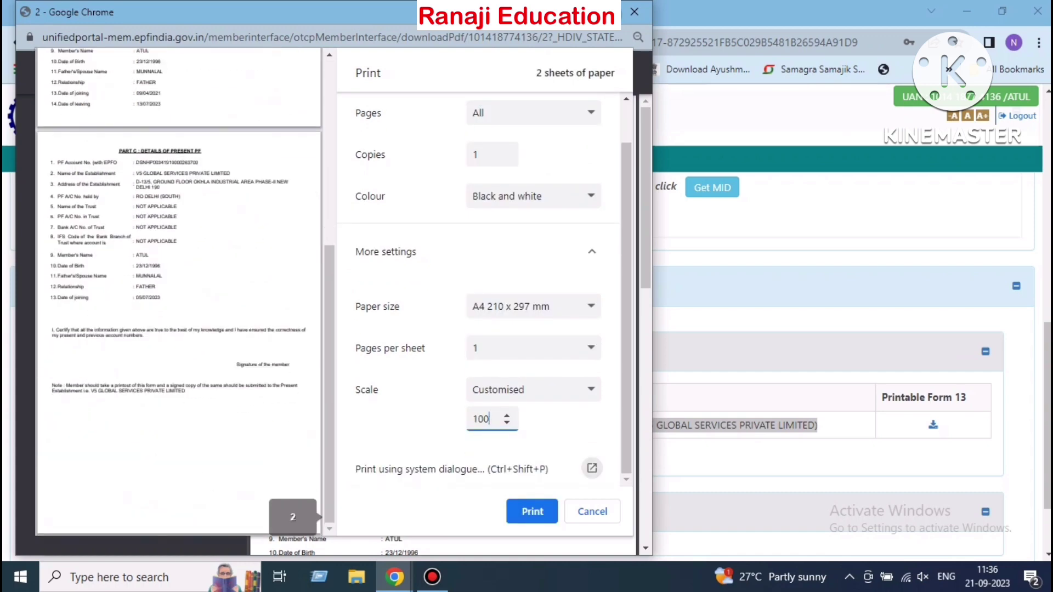
# Step: In the system print dialogue, set printer preferences to Grayscale and High quality
pyautogui.click(591, 469)
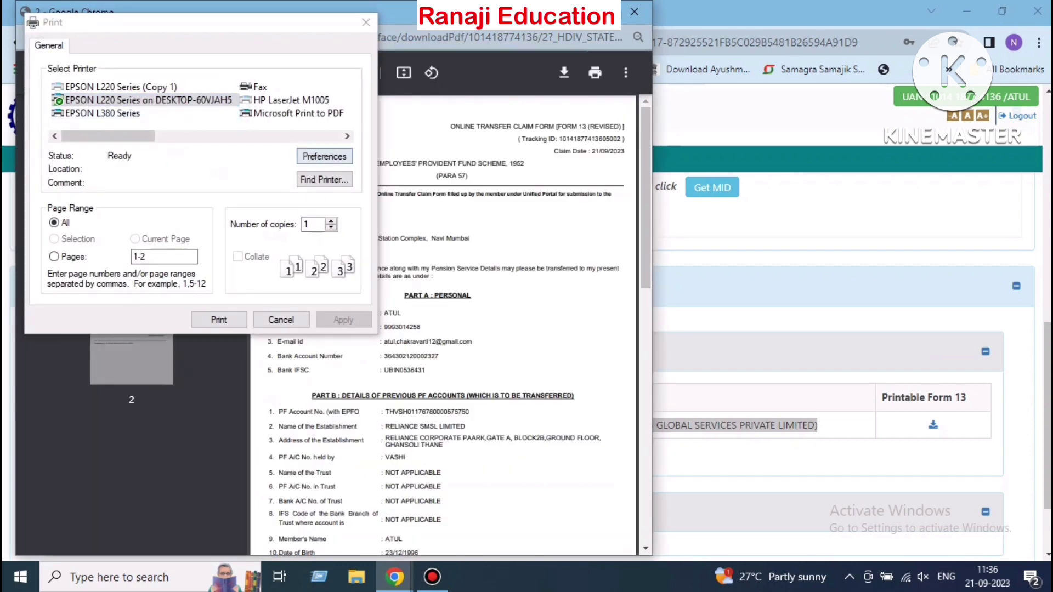
pyautogui.click(324, 157)
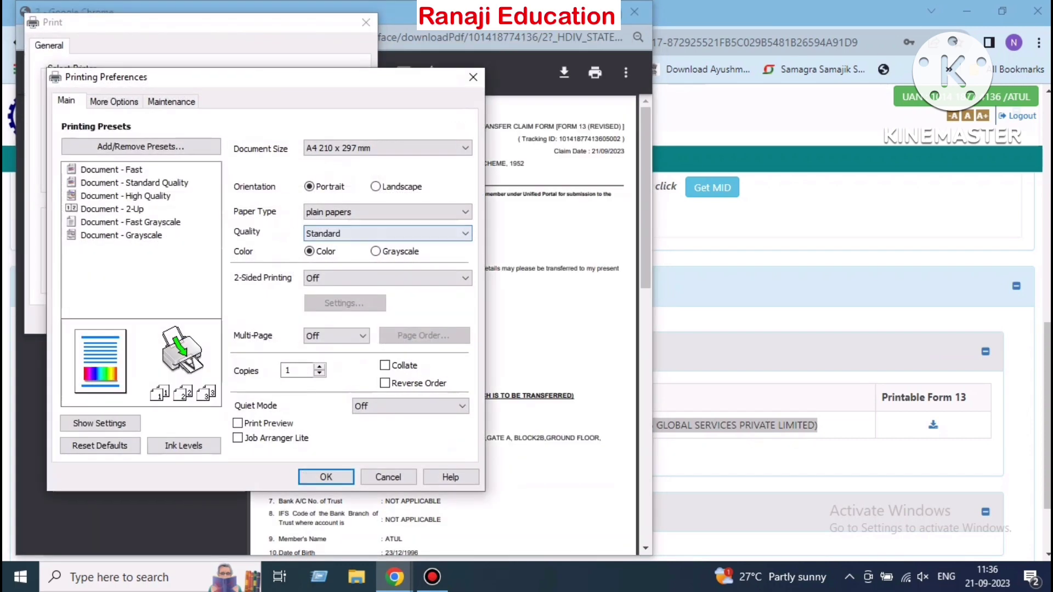
pyautogui.click(375, 251)
pyautogui.click(387, 233)
pyautogui.click(329, 257)
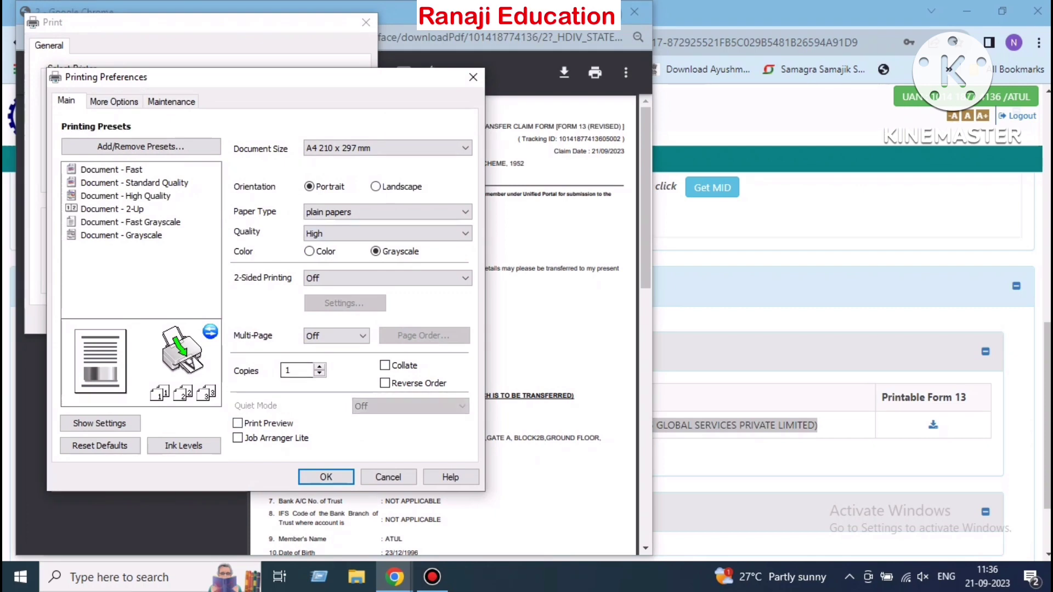
pyautogui.click(326, 477)
# Step: Print the form, close the PDF viewer and confirm printing in the EPSON preview
pyautogui.click(218, 319)
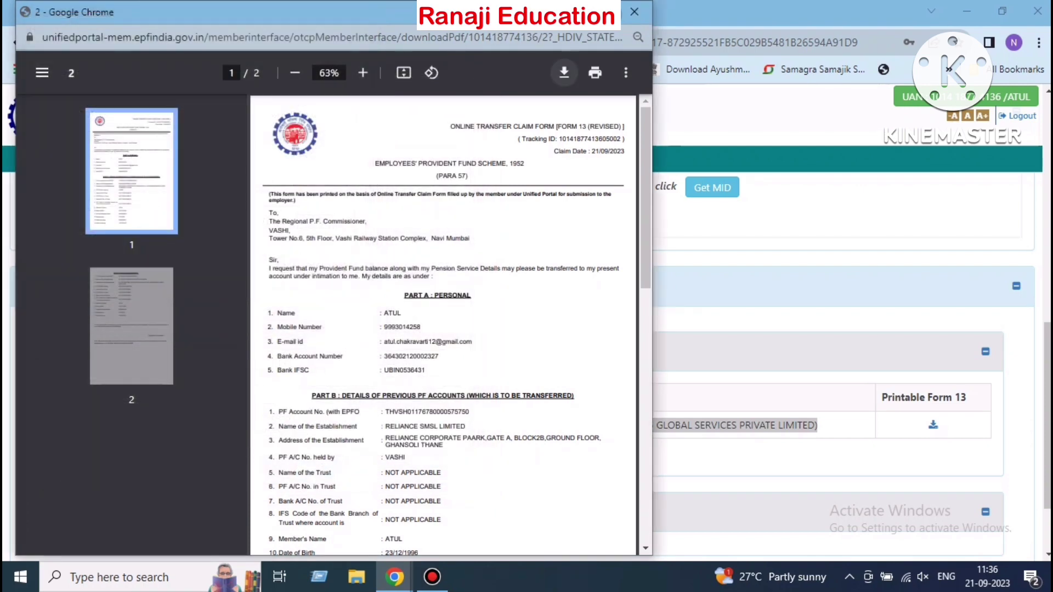
pyautogui.click(634, 12)
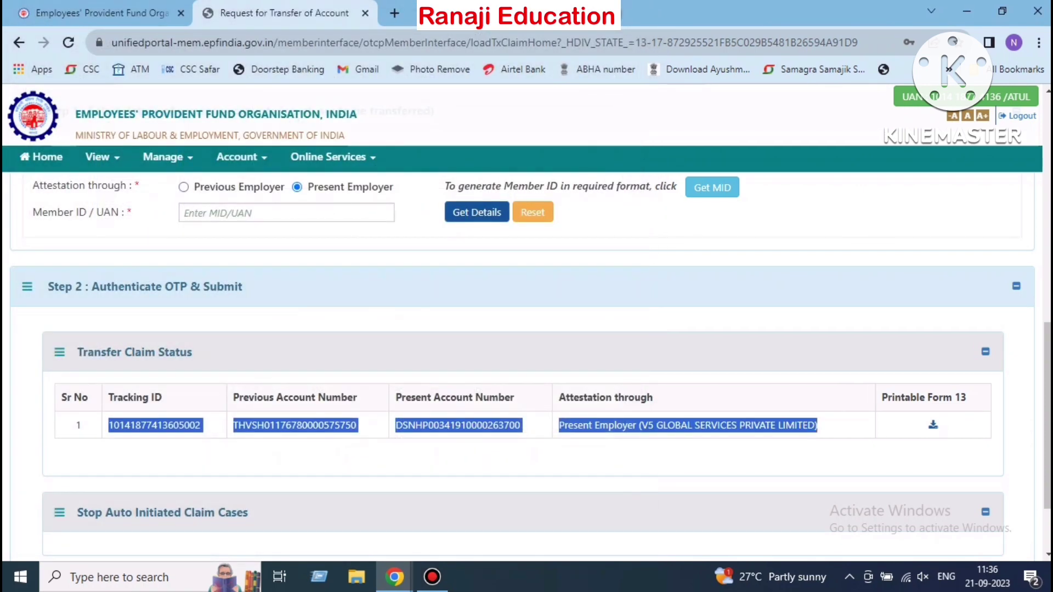
pyautogui.scroll(-2, 527, 329)
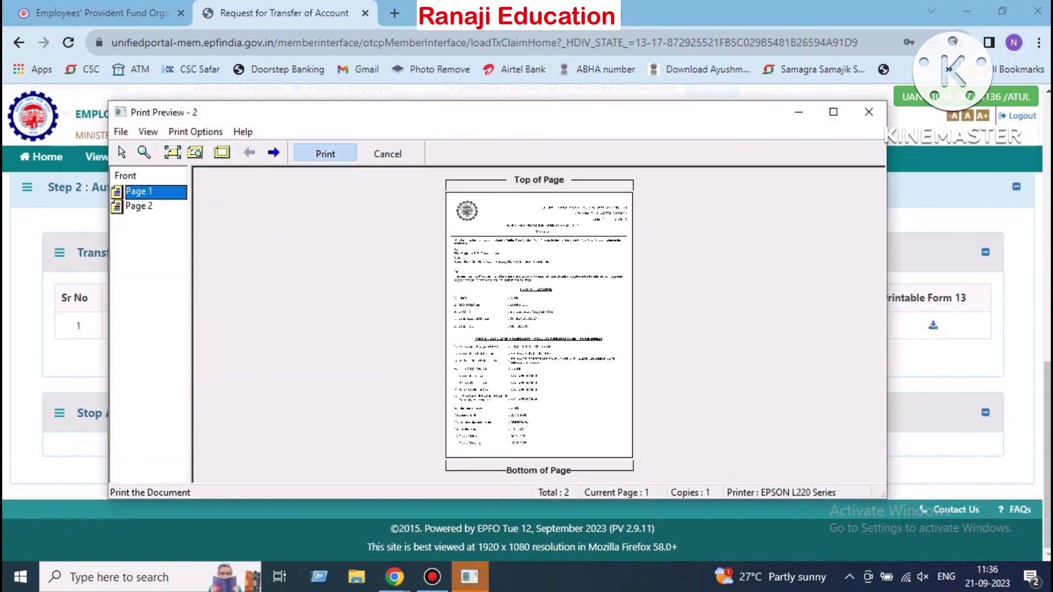
pyautogui.click(324, 152)
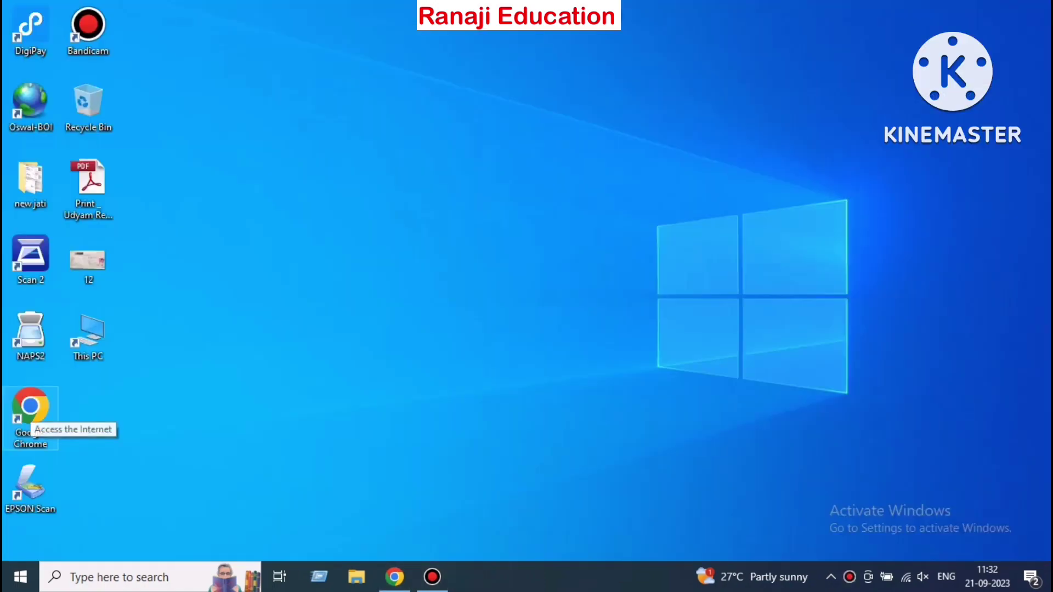
# Step: Launch a maximised Chrome window and search the web for 'epfo login'
pyautogui.doubleClick(31, 414)
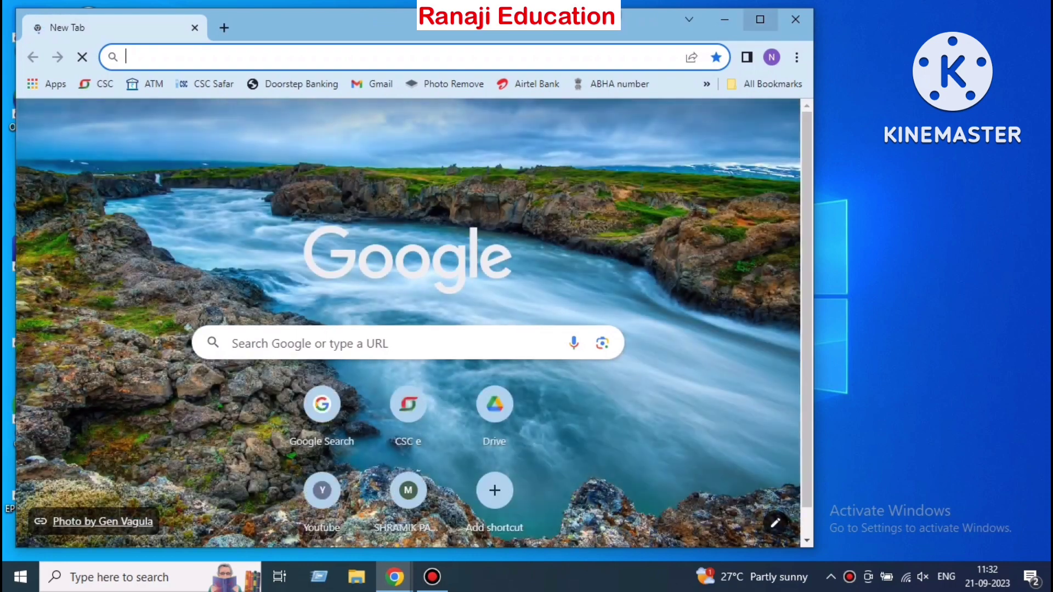
pyautogui.click(761, 20)
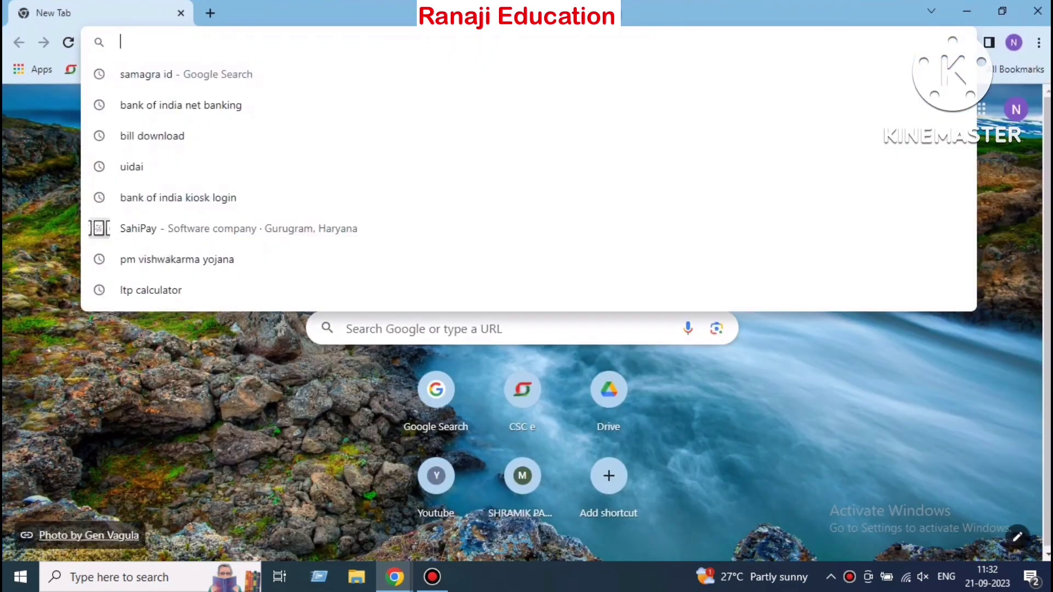
pyautogui.write('epfo login')
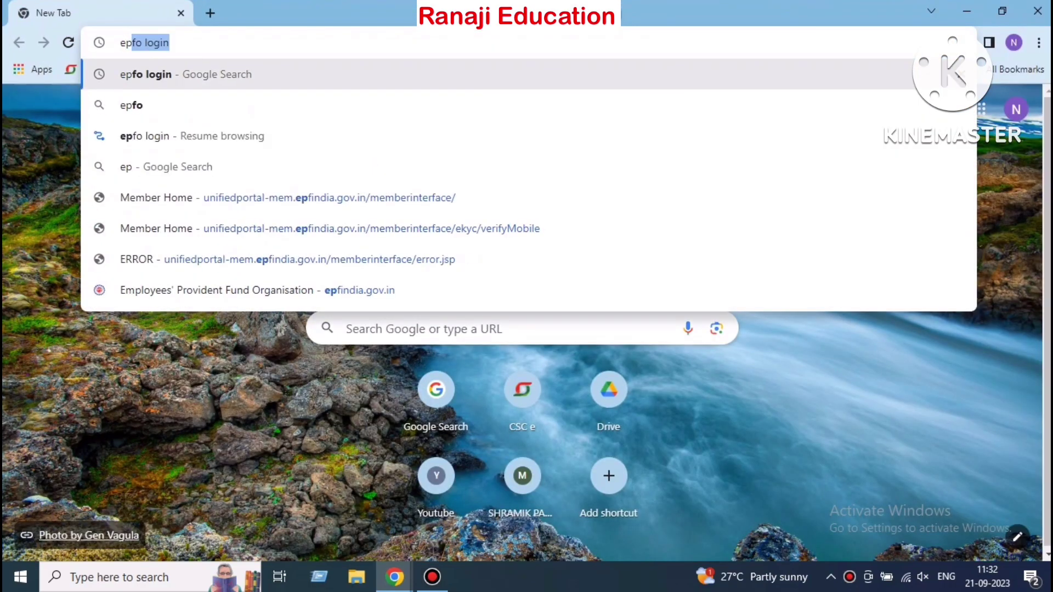
pyautogui.write('f')
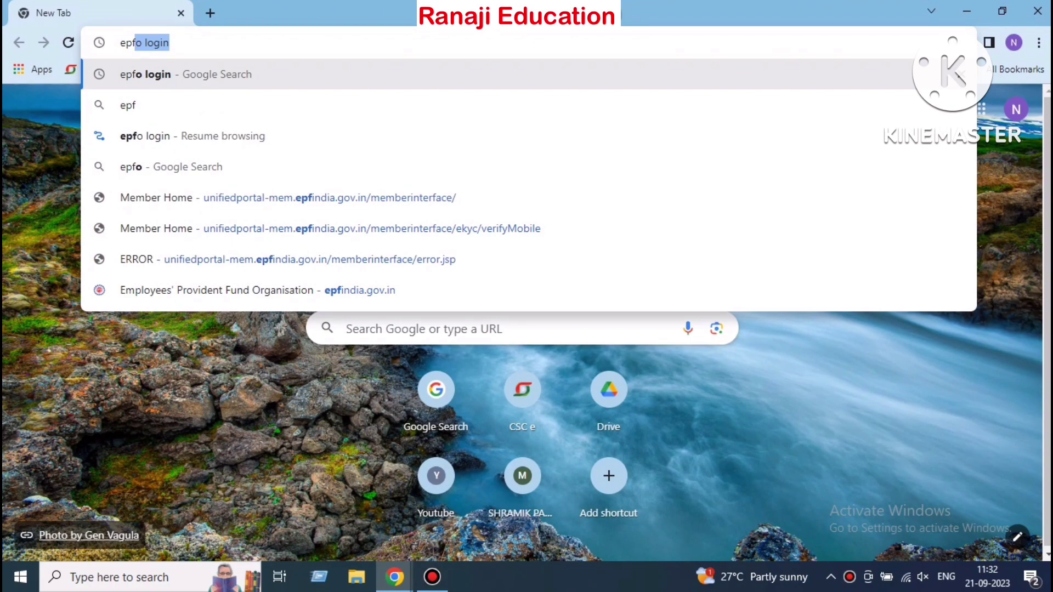
pyautogui.press('Return')
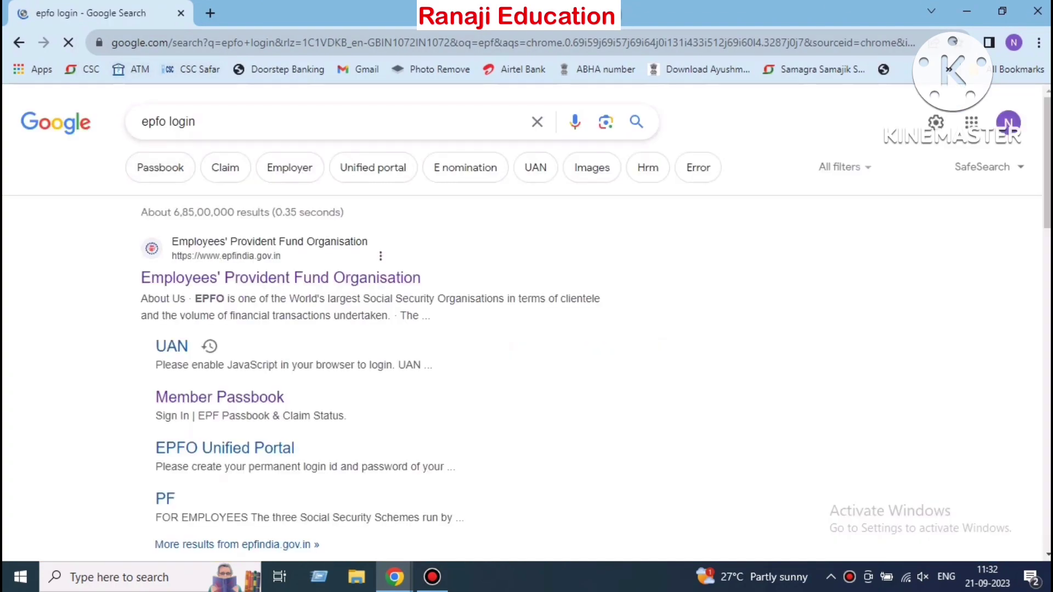
# Step: Open the official epfindia.gov.in result, then the Member e-Sewa portal in a new tab
pyautogui.moveTo(141, 278); pyautogui.dragTo(421, 278)
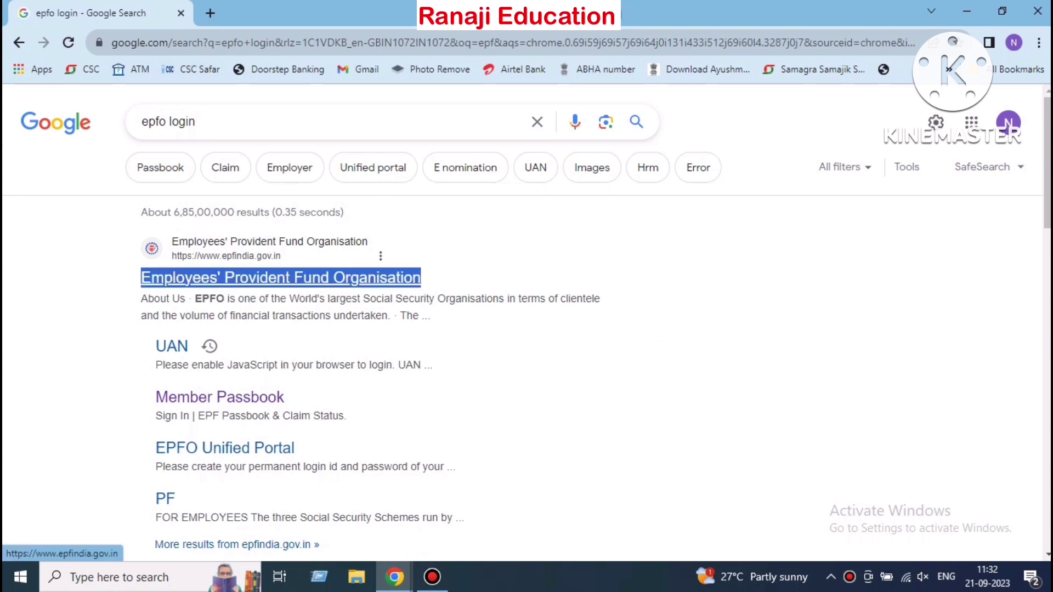
pyautogui.click(417, 278)
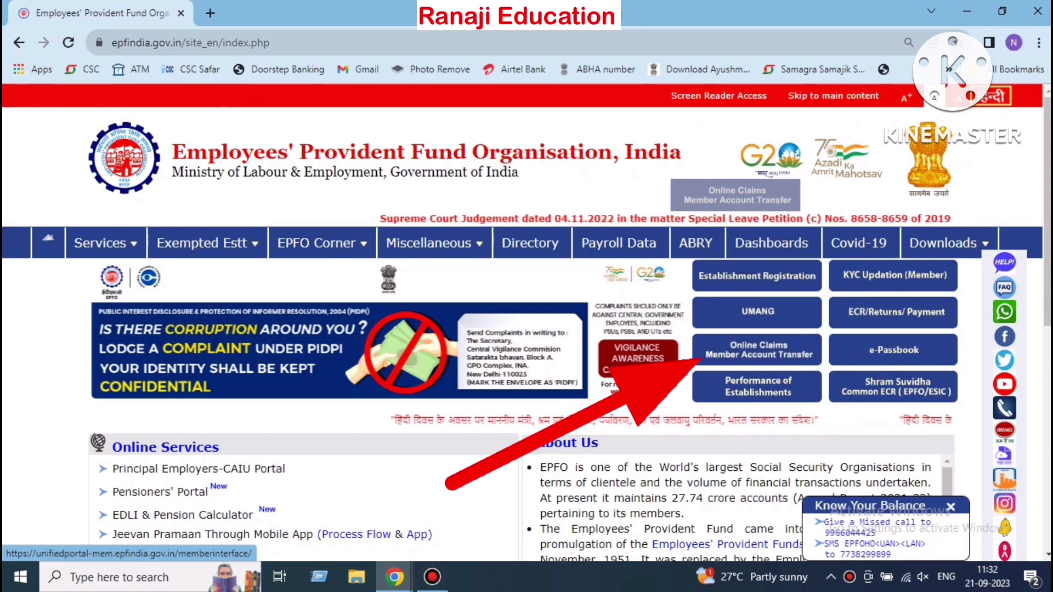
pyautogui.click(759, 349)
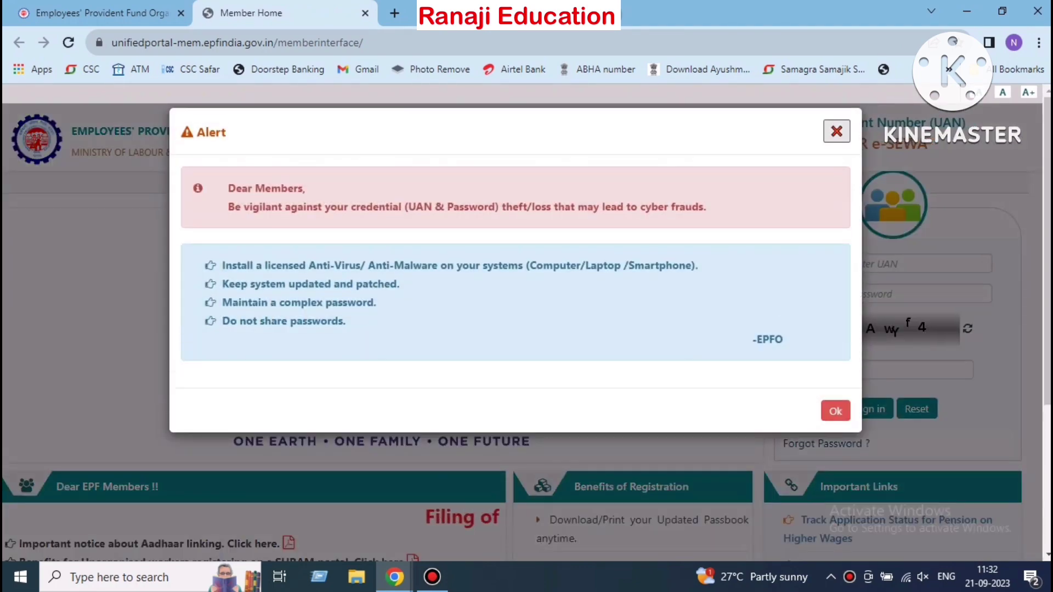
# Step: Dismiss the security alert, attempt sign-in with a UAN, password and captcha, and dismiss the rejection
pyautogui.click(836, 131)
pyautogui.click(927, 264)
pyautogui.write('1')
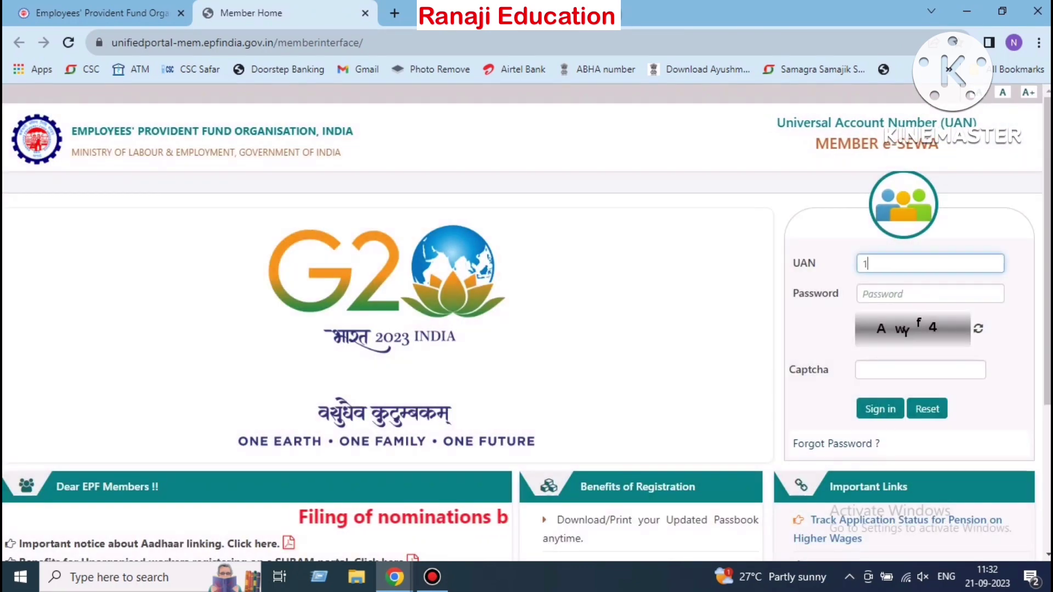
pyautogui.write('014')
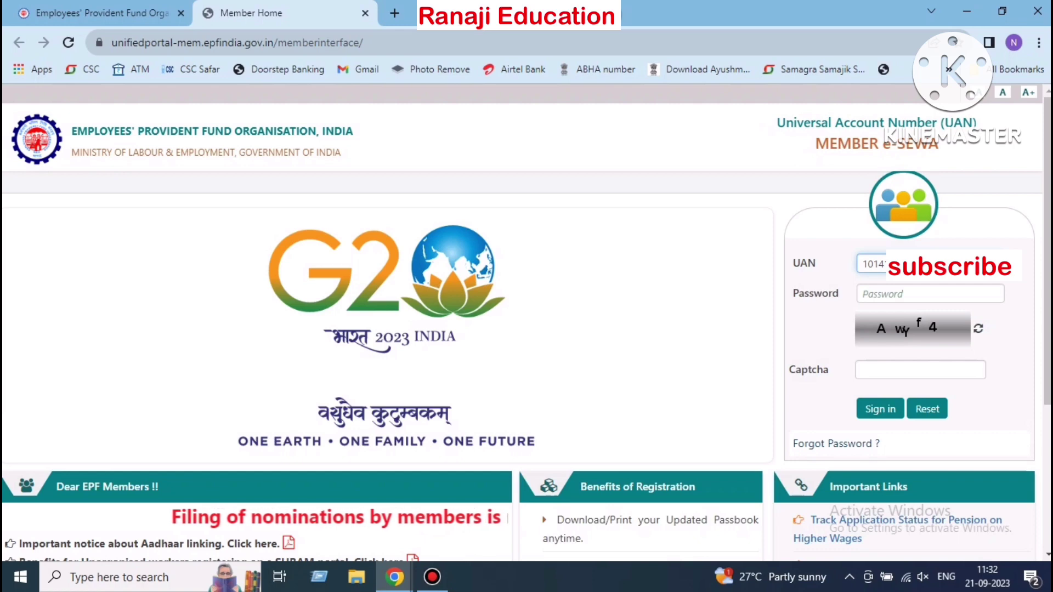
pyautogui.press('Tab')
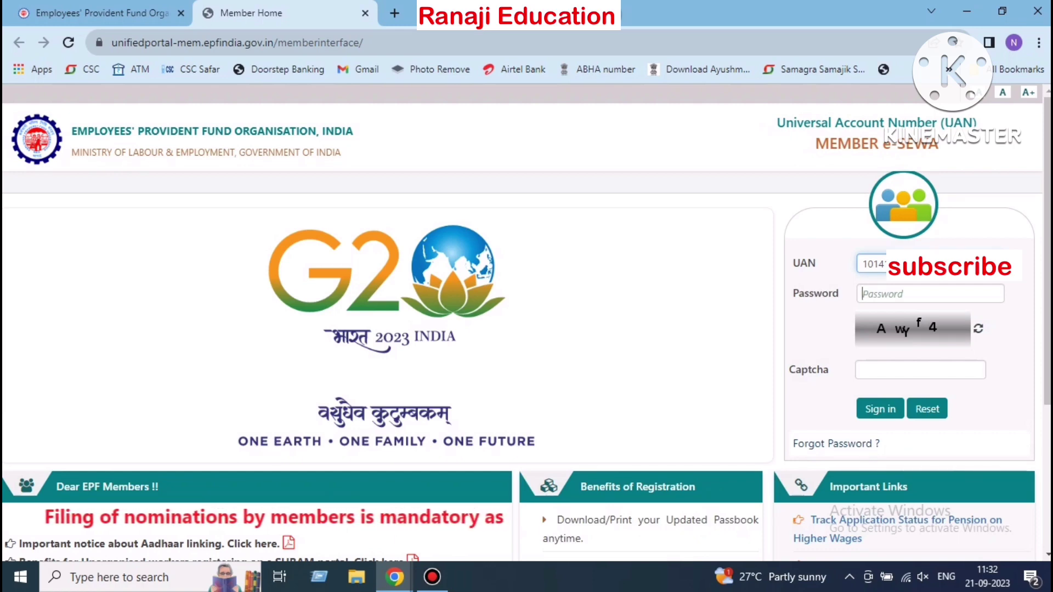
pyautogui.write('a')
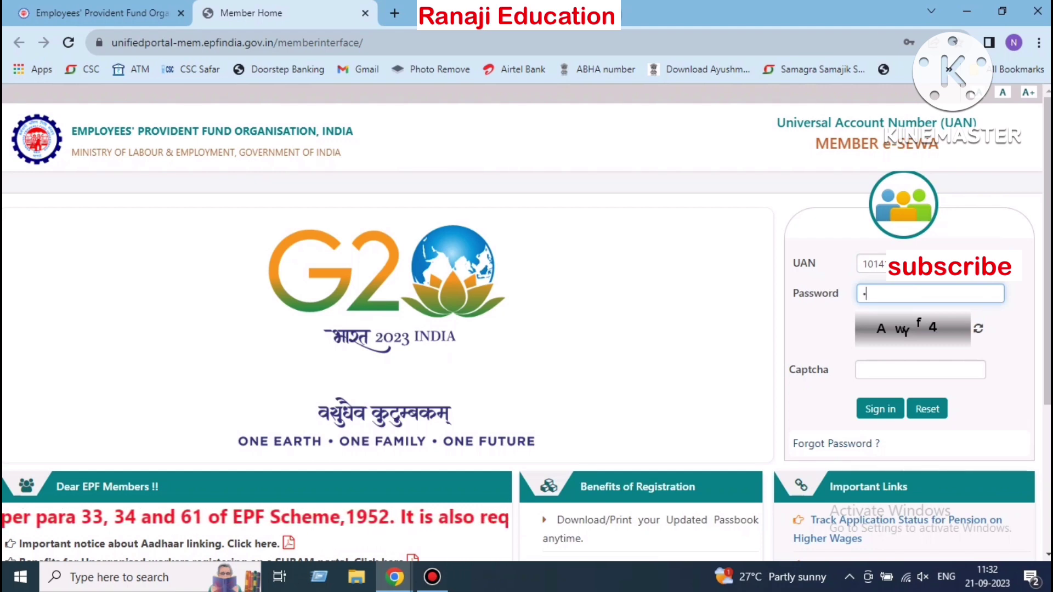
pyautogui.write('aa')
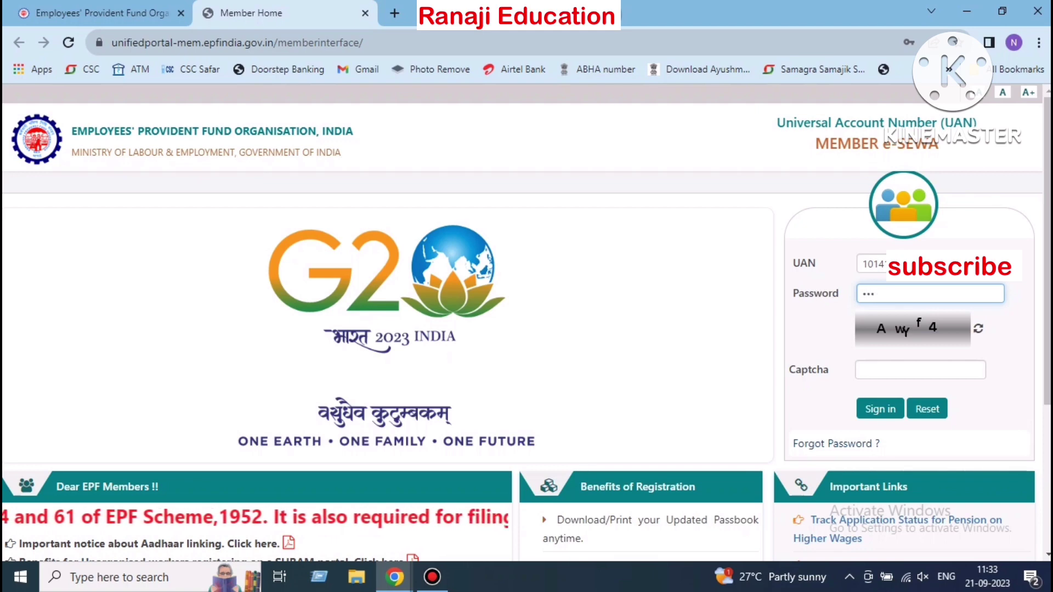
pyautogui.write('aa')
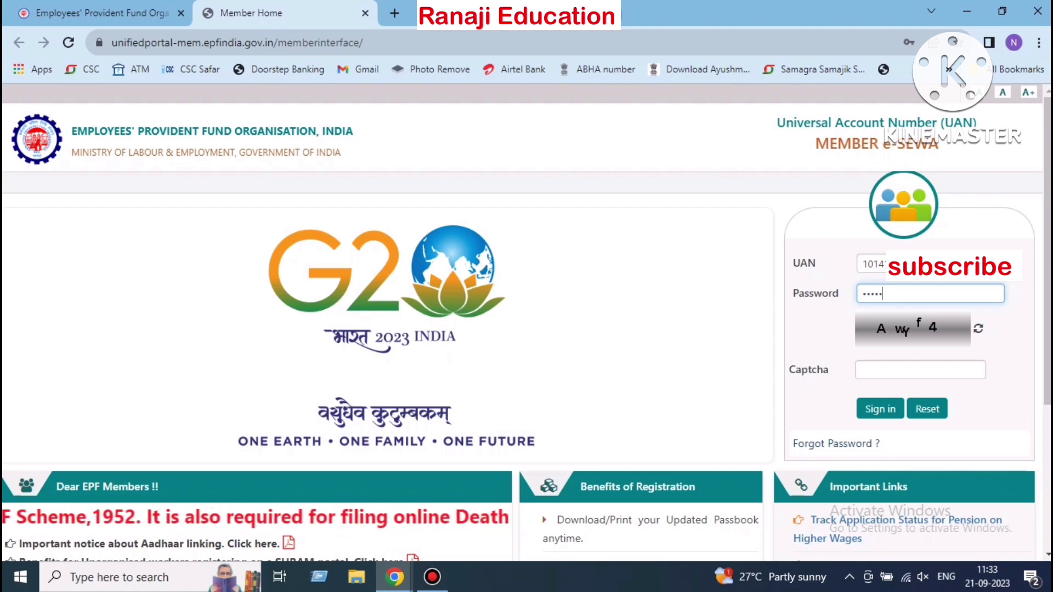
pyautogui.write('aaaaa')
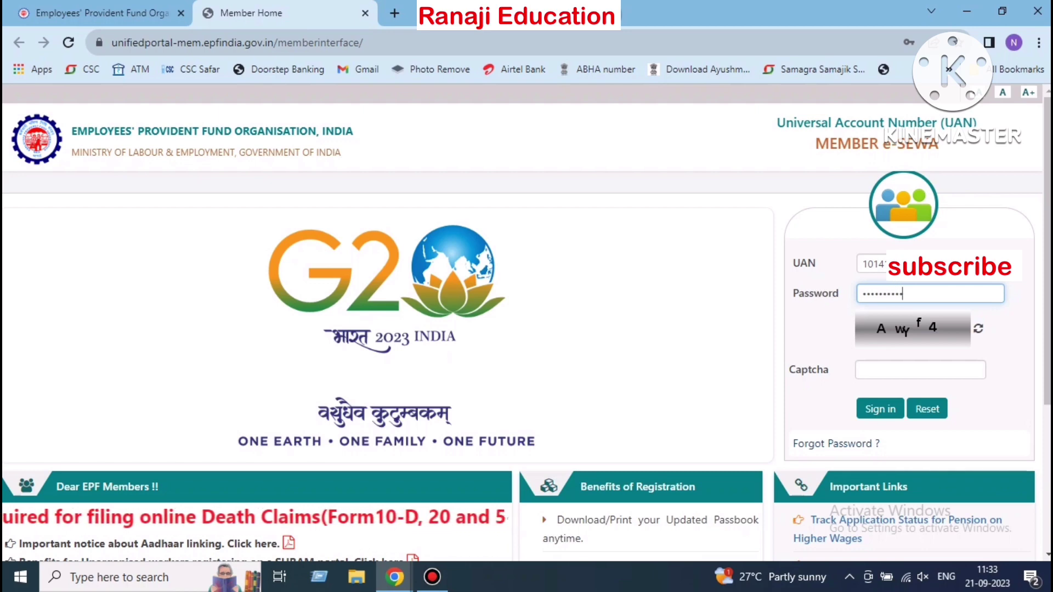
pyautogui.write('aaa')
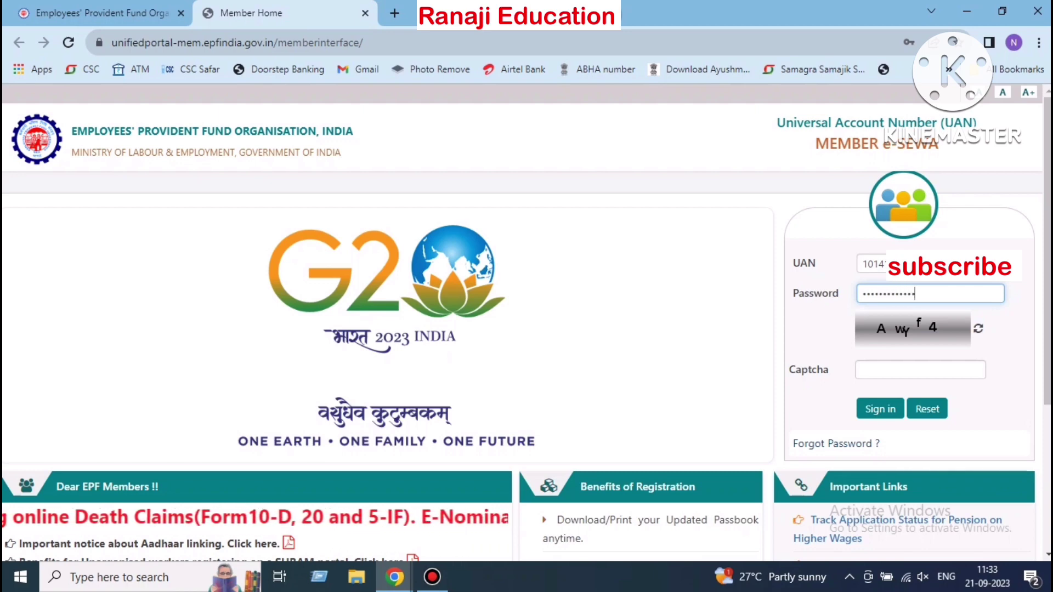
pyautogui.click(921, 370)
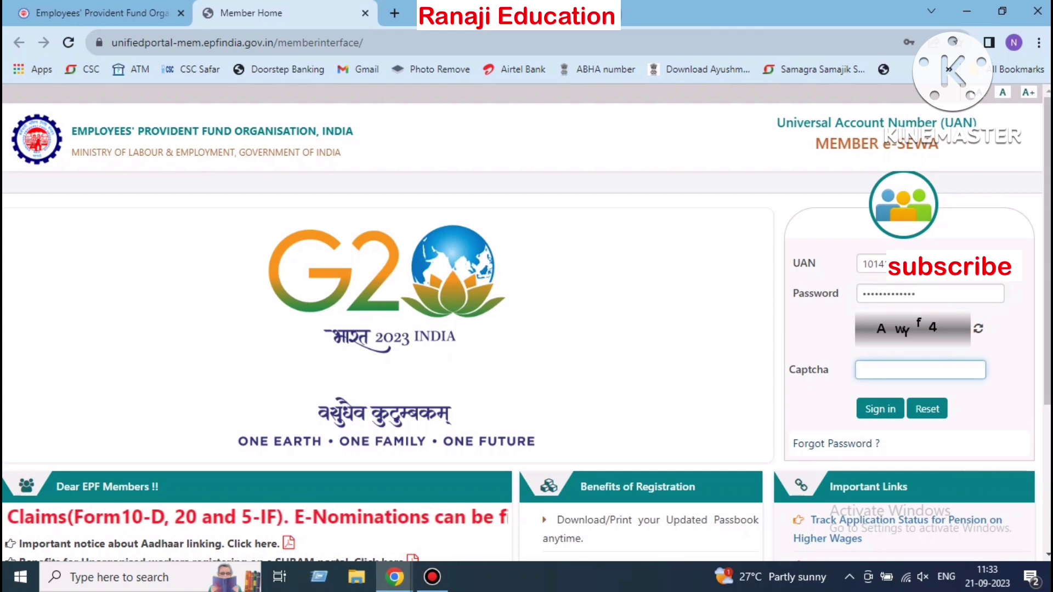
pyautogui.write('A')
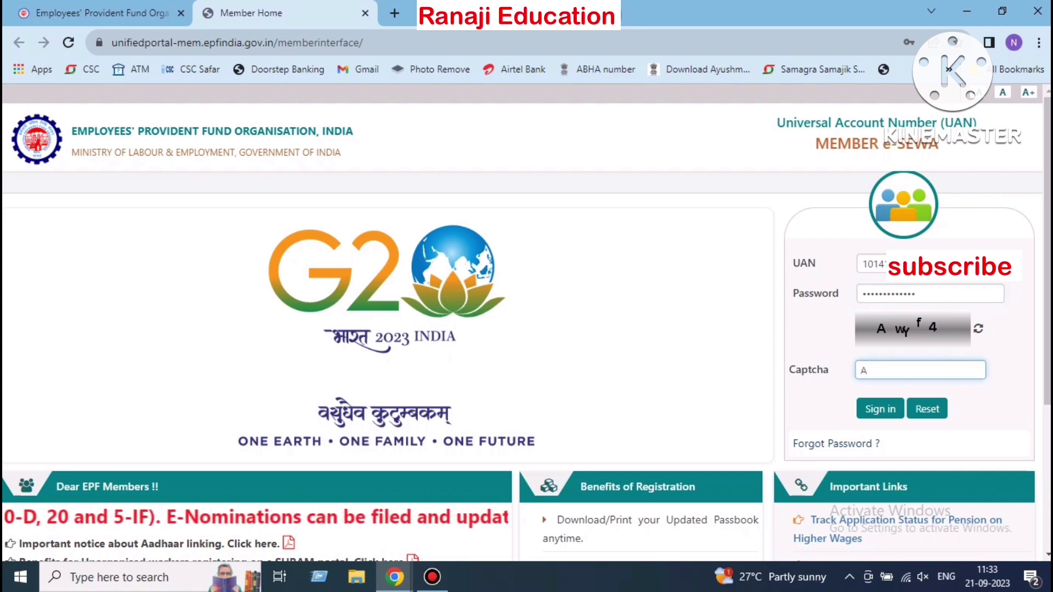
pyautogui.write('wY')
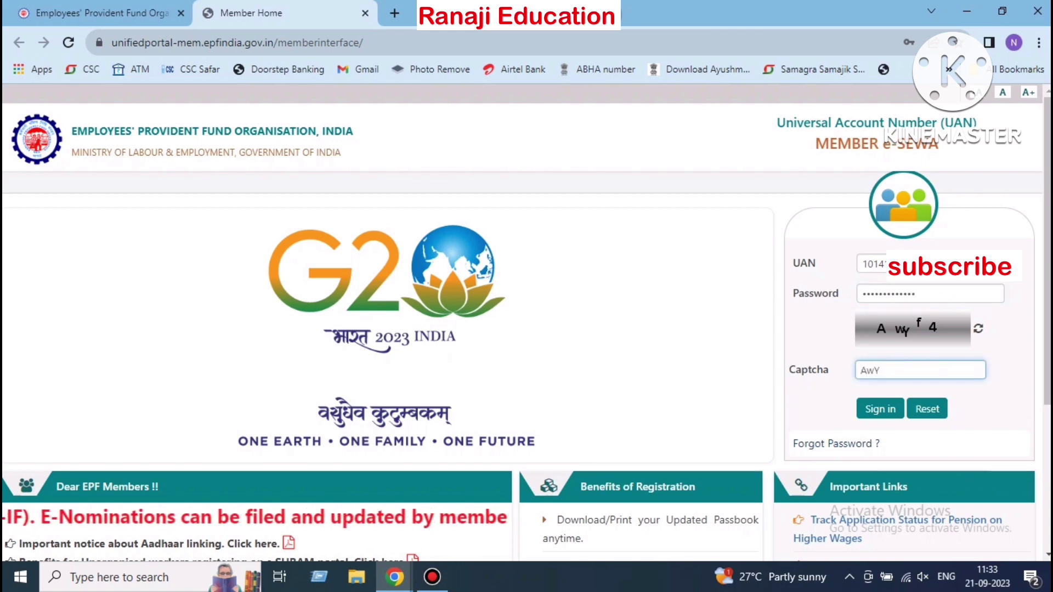
pyautogui.write('f4')
pyautogui.press('Return')
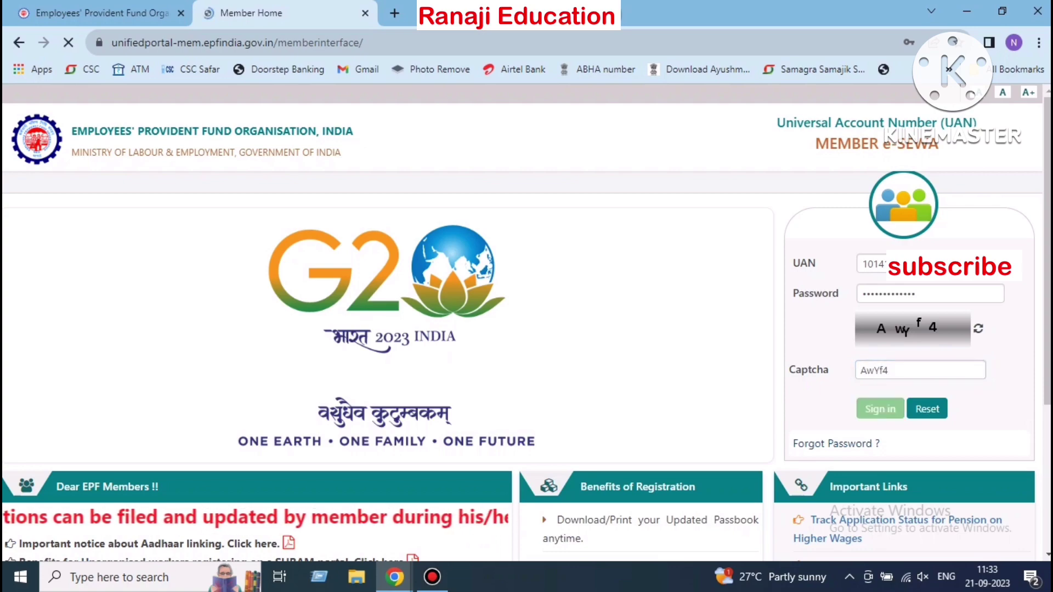
pyautogui.press('Return')
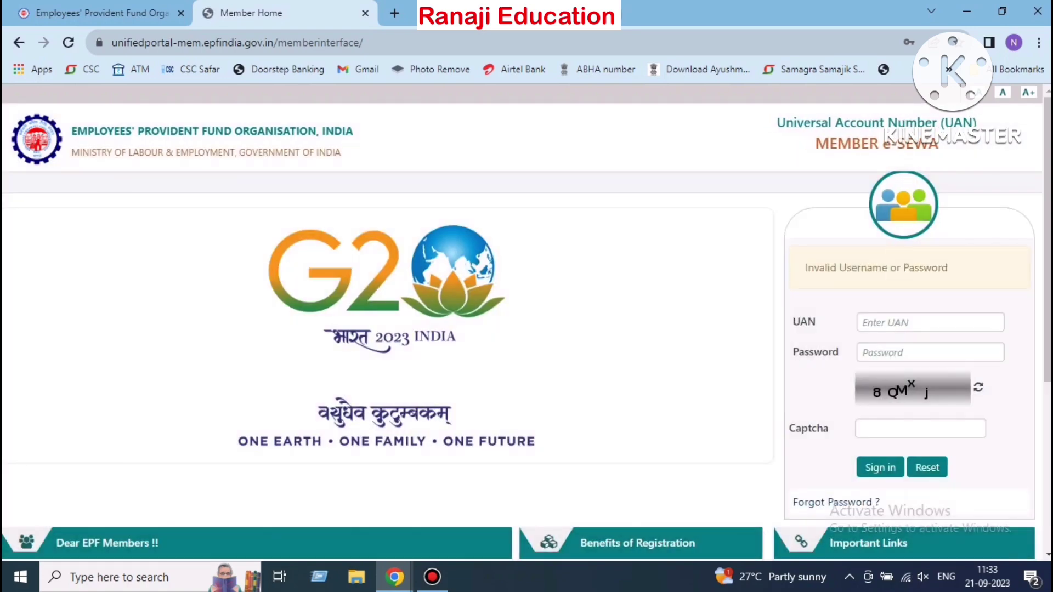
# Step: Sign in with the member's UAN, password and login captcha
pyautogui.write('1014')
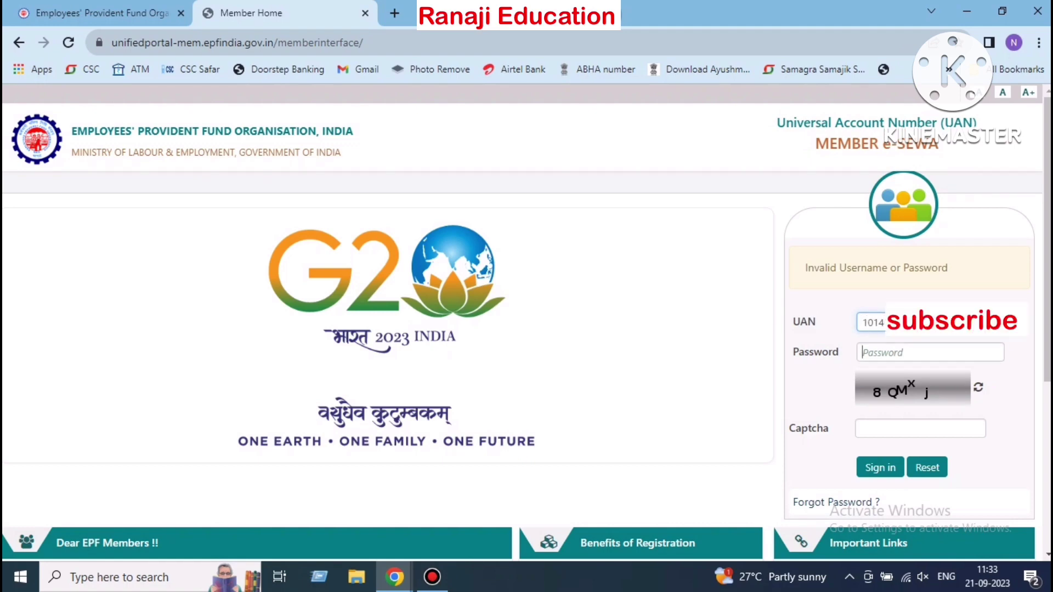
pyautogui.write('•••••')
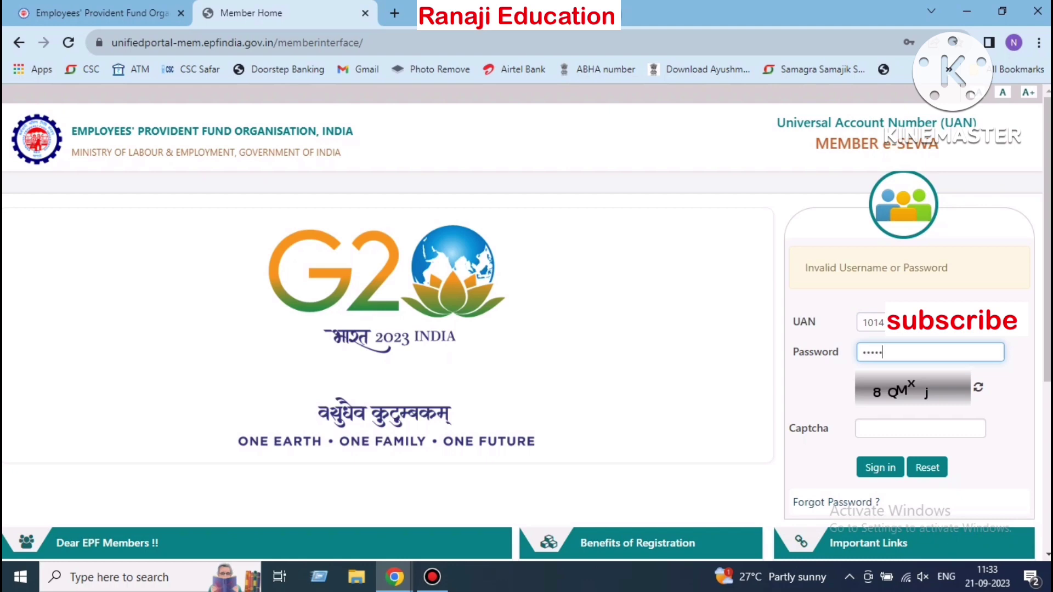
pyautogui.write('••••••')
pyautogui.click(920, 429)
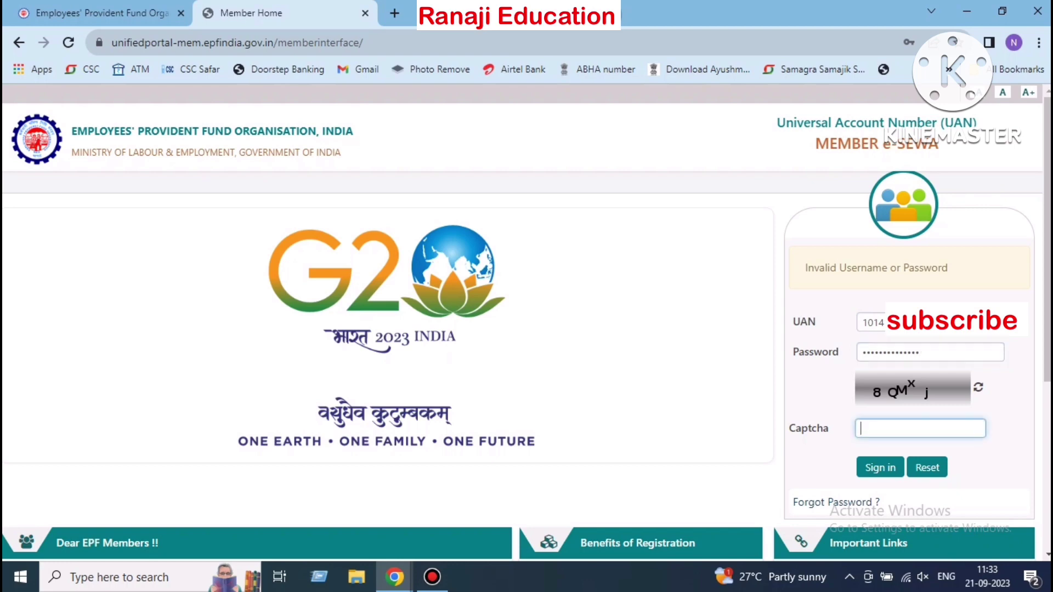
pyautogui.write('8QMxj')
pyautogui.press('Return')
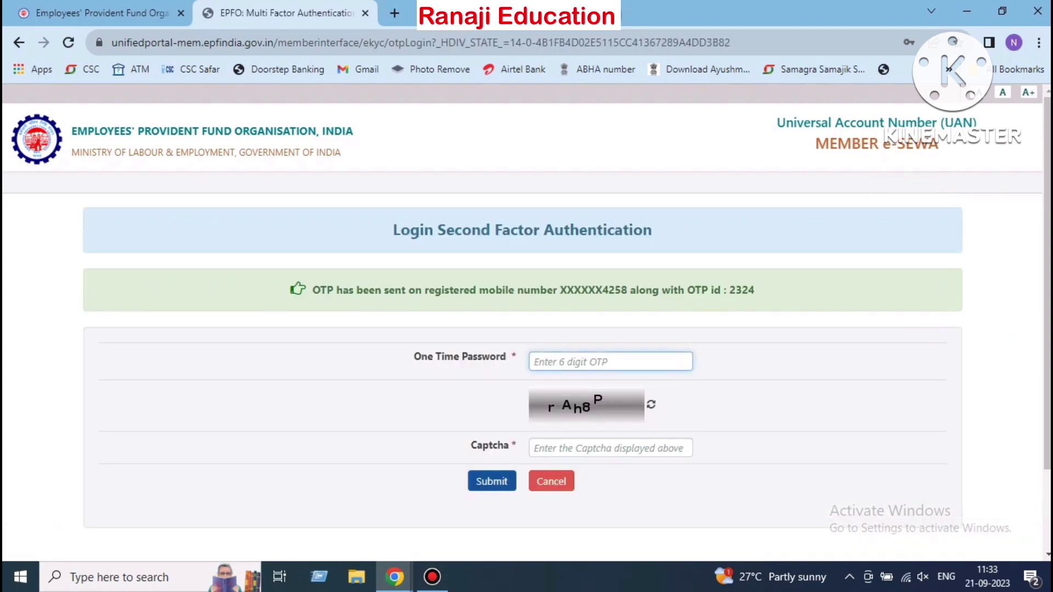
# Step: Enter the 6-digit OTP and second-factor captcha, then submit to finish signing in
pyautogui.click(611, 448)
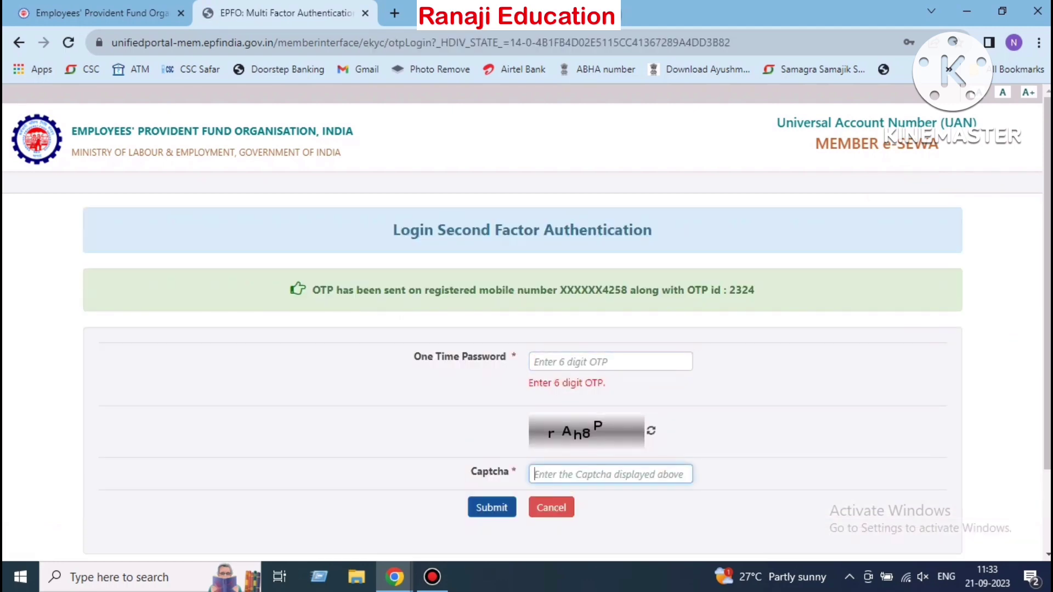
pyautogui.write('r')
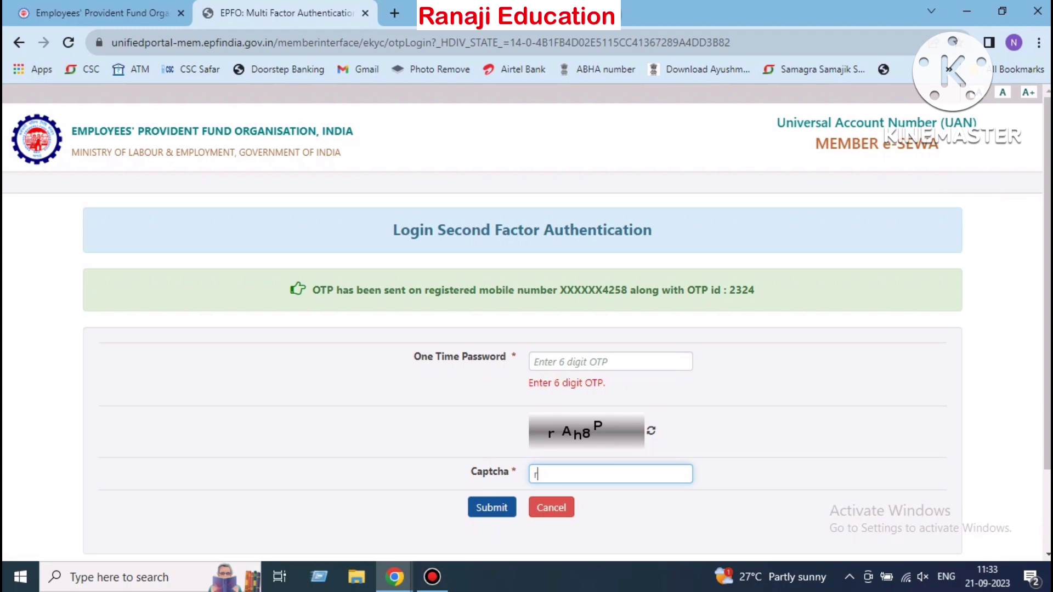
pyautogui.write('A')
pyautogui.write('h5')
pyautogui.write('8')
pyautogui.click(611, 362)
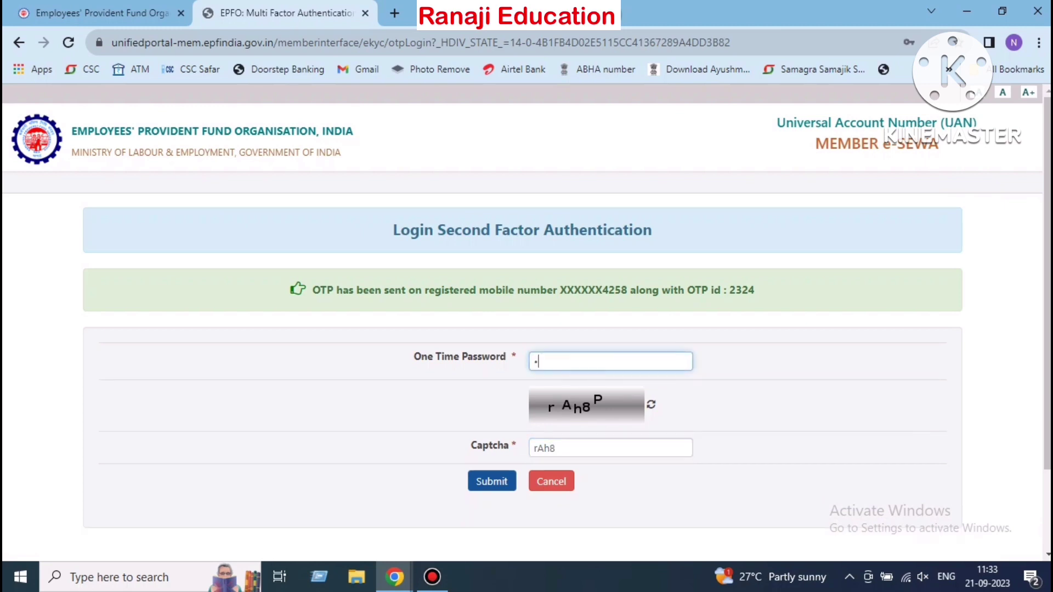
pyautogui.click(556, 448)
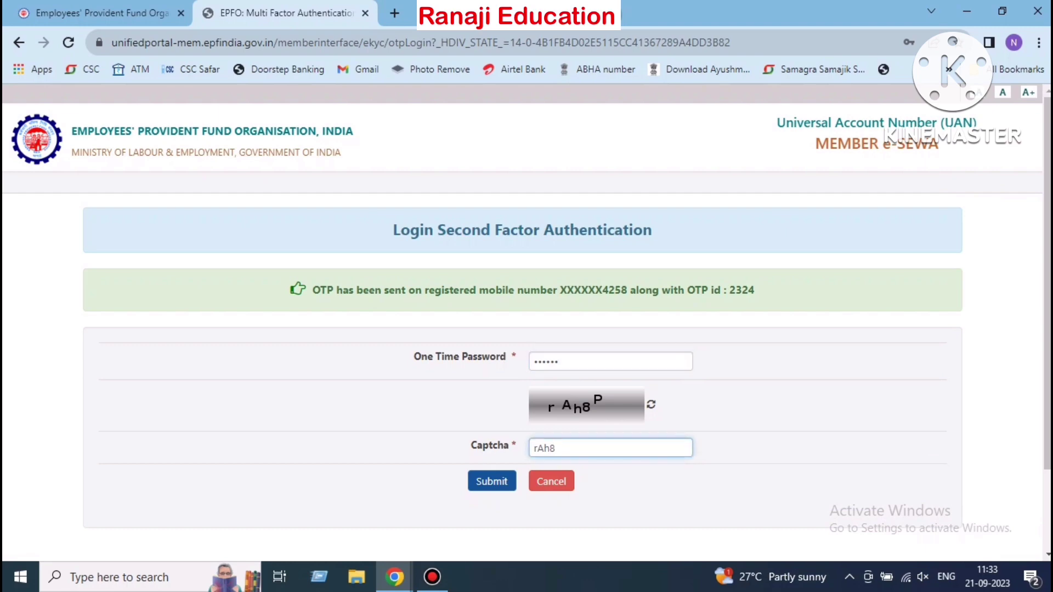
pyautogui.write('rAh8P')
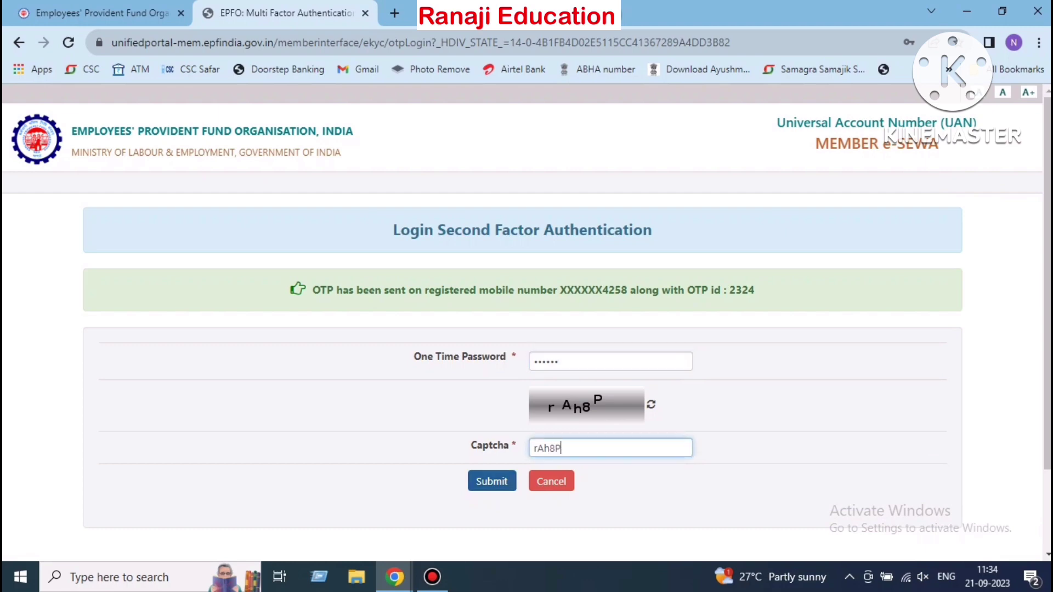
pyautogui.press('Return')
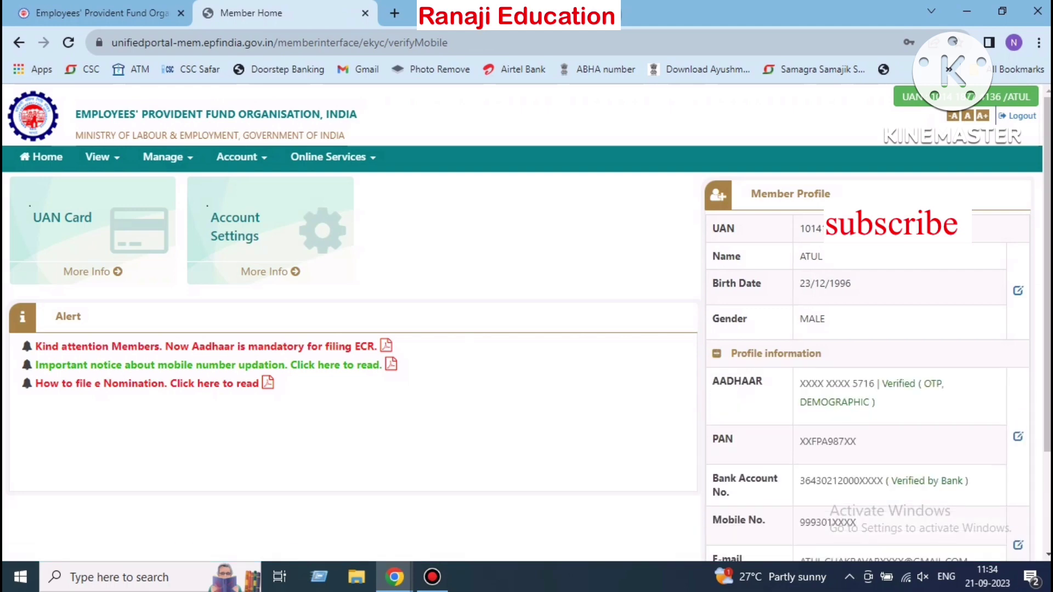
# Step: View the service history, then open the One Member - One EPF Account transfer form
pyautogui.click(102, 157)
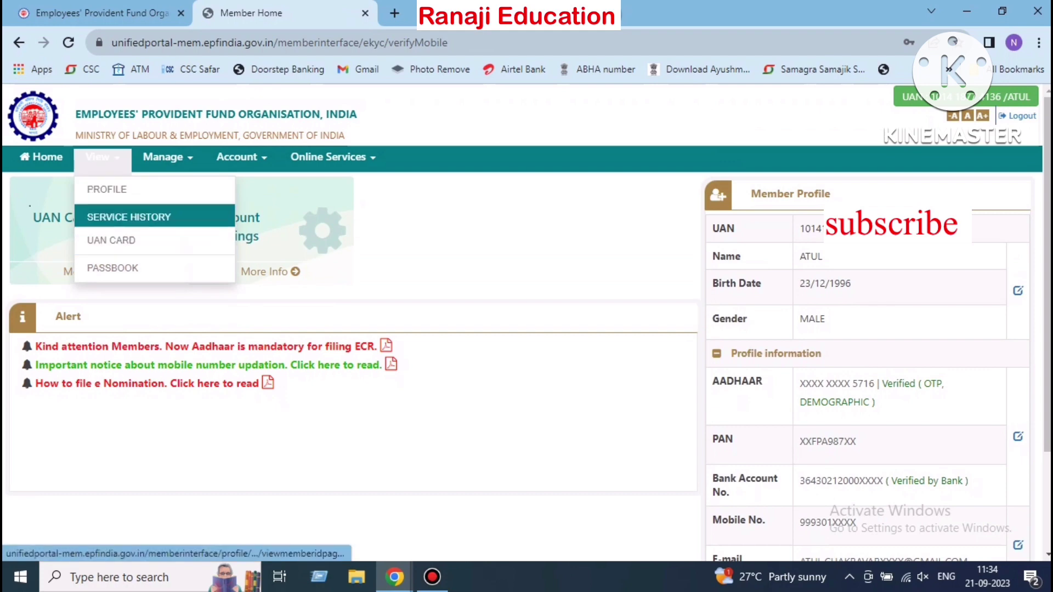
pyautogui.click(129, 217)
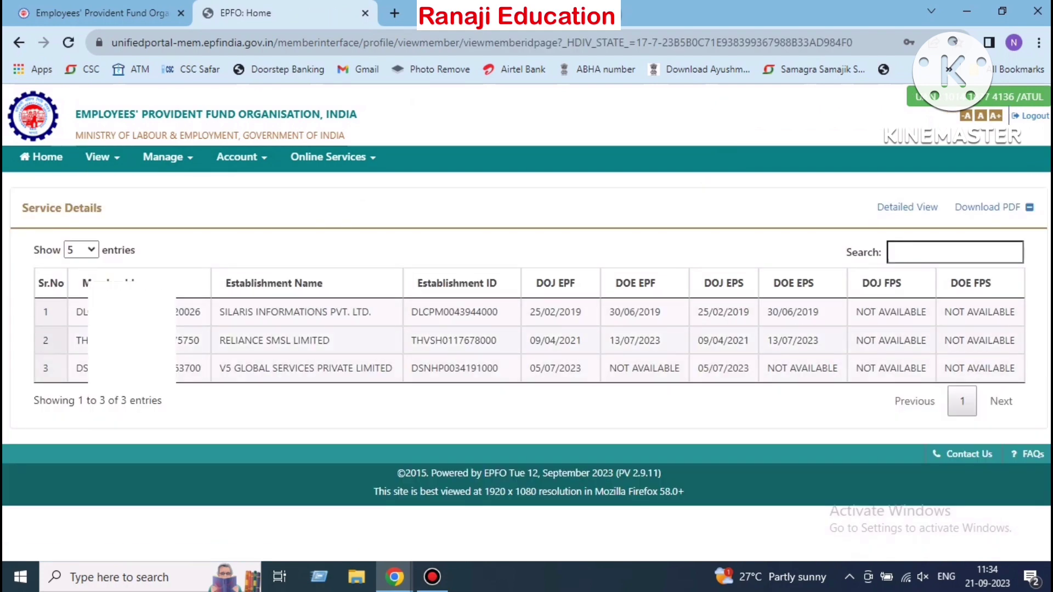
pyautogui.click(333, 156)
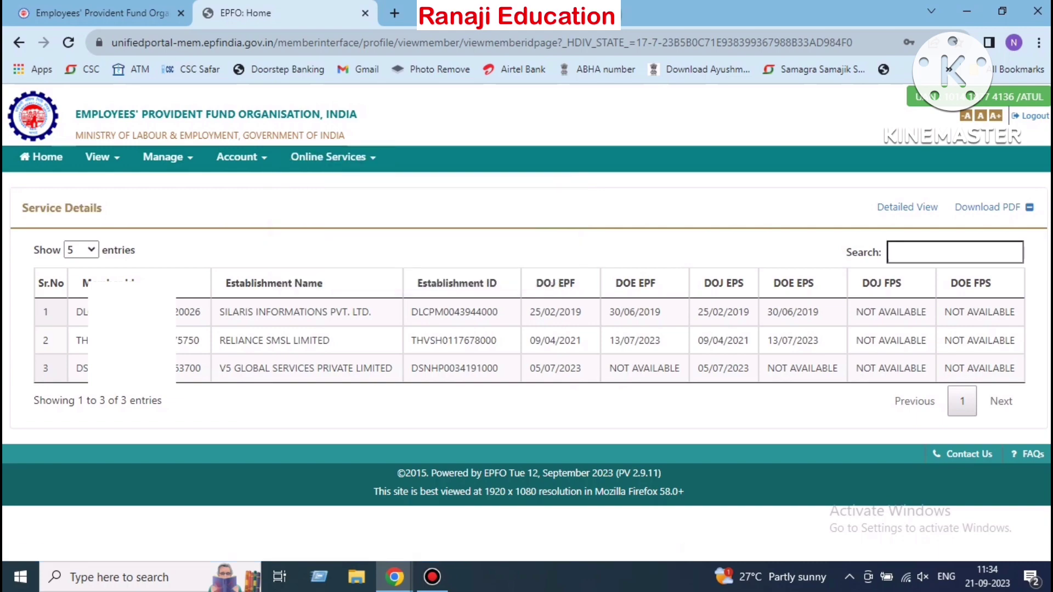
pyautogui.click(425, 217)
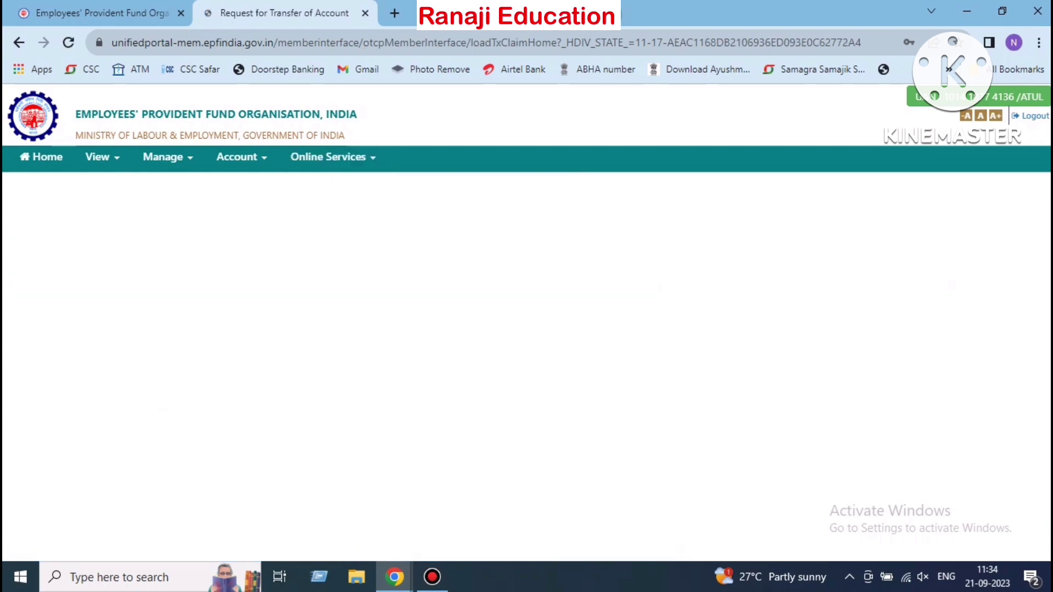
pyautogui.scroll(-2, 527, 329)
pyautogui.scroll(-5, 526, 354)
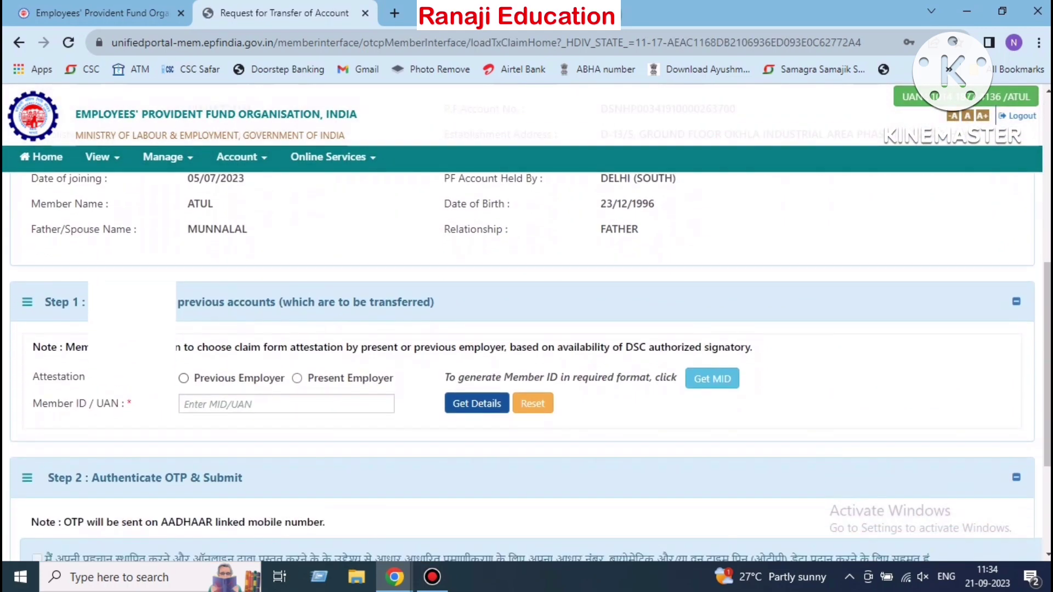
# Step: Revisit the service history of three employers and reopen the transfer request form
pyautogui.click(101, 157)
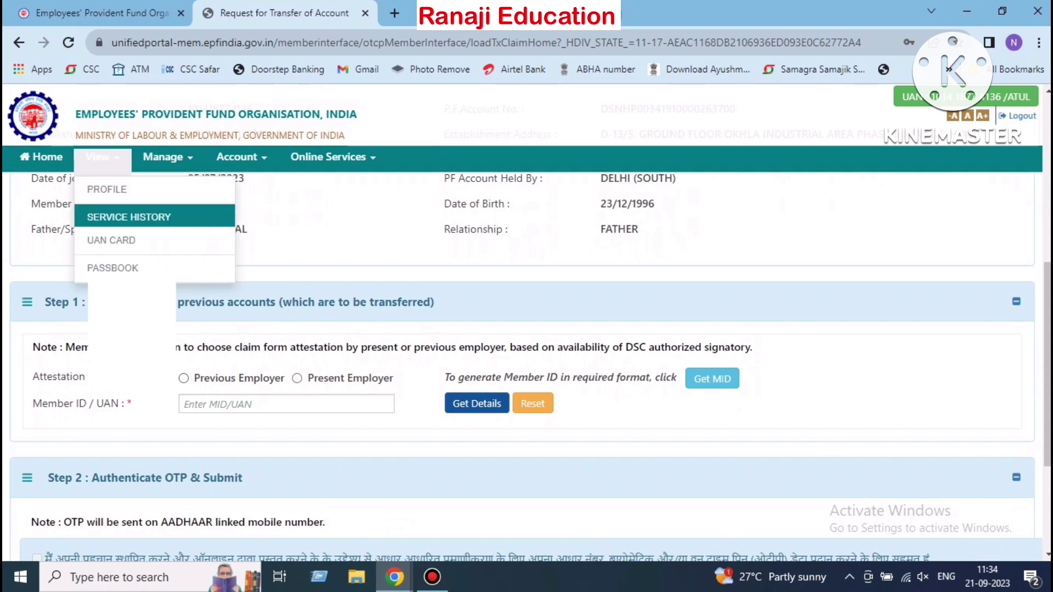
pyautogui.click(125, 216)
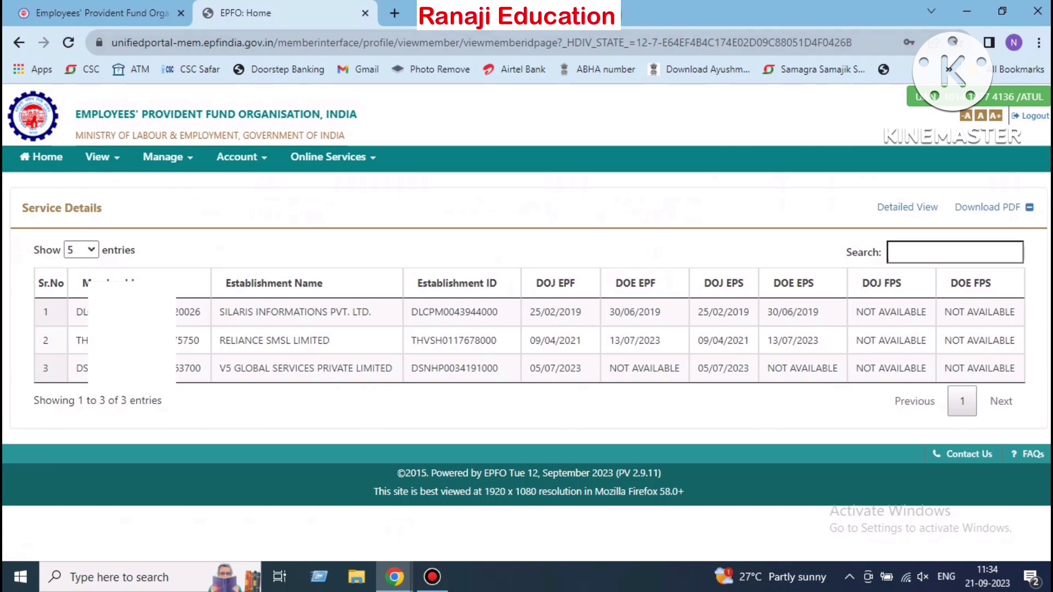
pyautogui.click(333, 157)
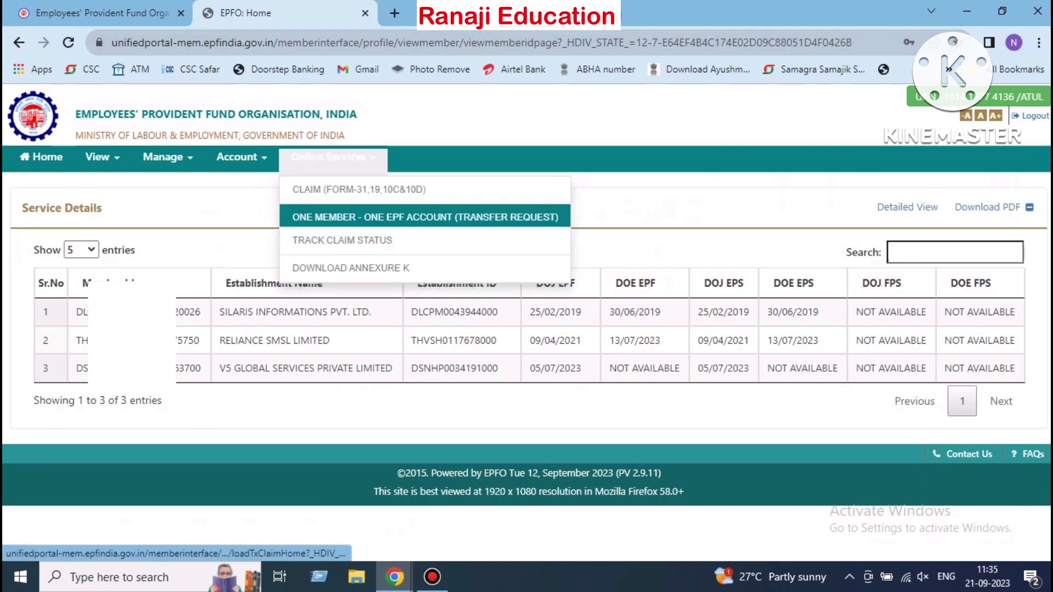
pyautogui.click(425, 217)
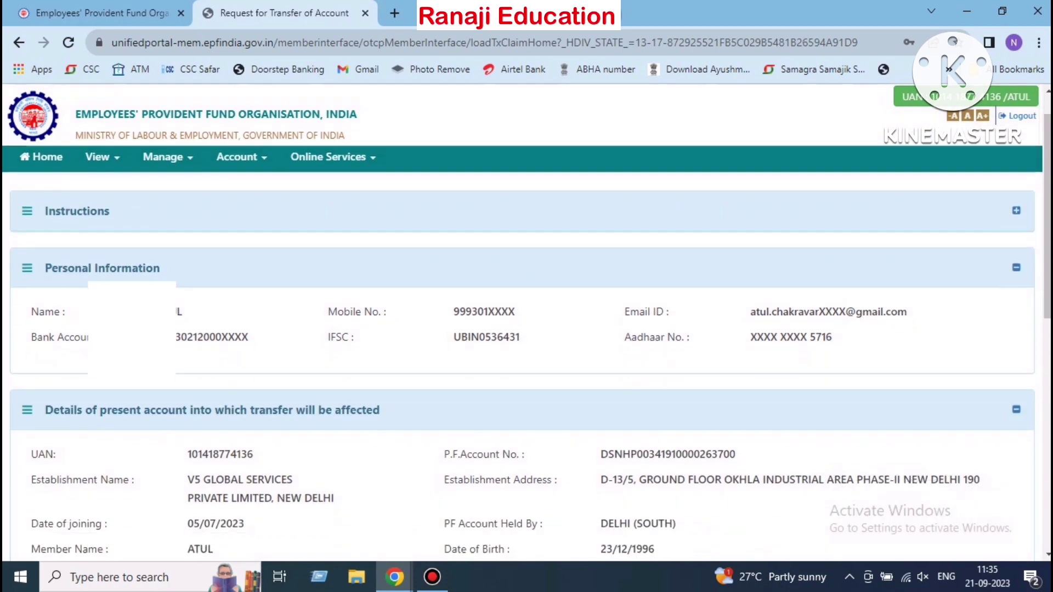
# Step: Choose attestation by the present employer and fetch previous account details using the member's UAN
pyautogui.scroll(-7, 527, 329)
pyautogui.click(297, 301)
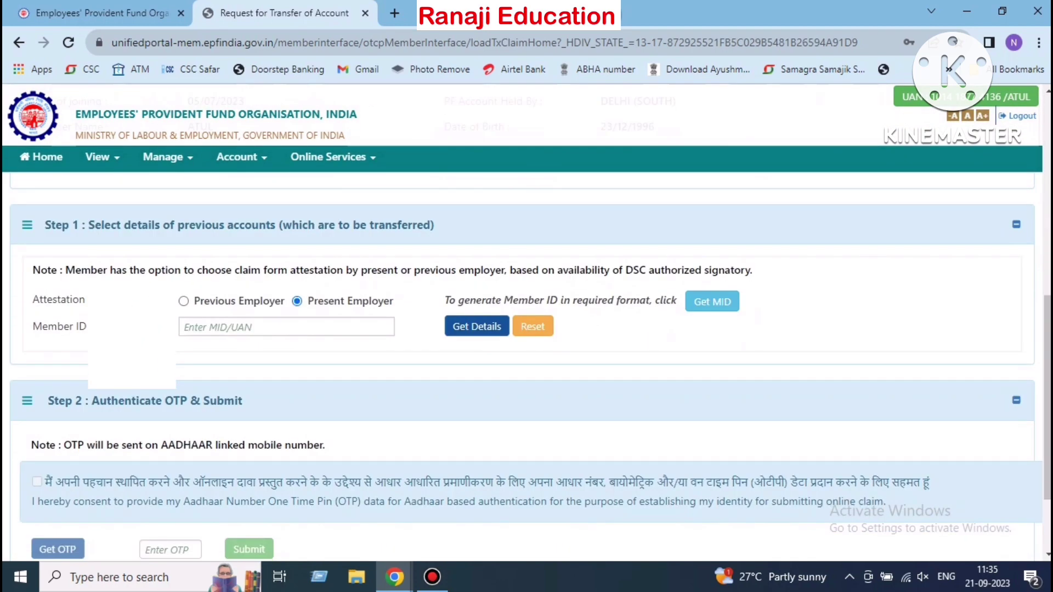
pyautogui.click(230, 327)
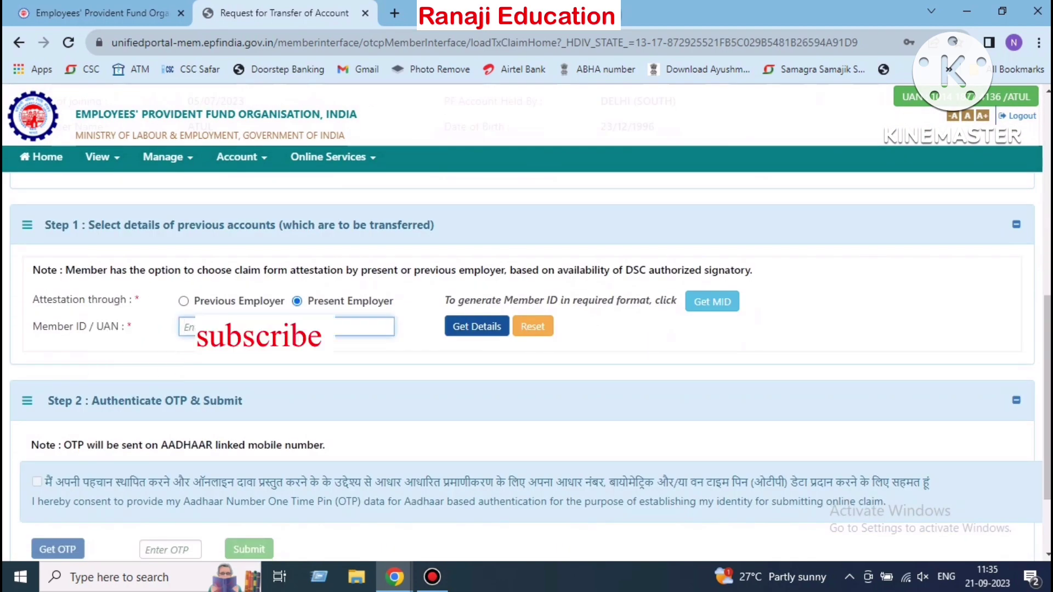
pyautogui.write('10')
pyautogui.click(477, 327)
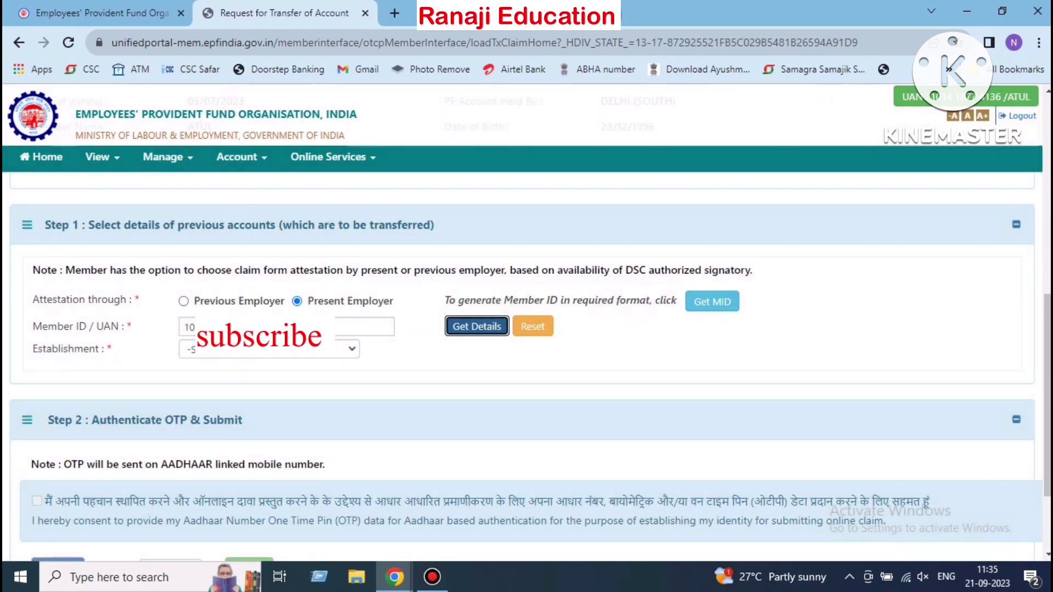
# Step: Select RELIANCE SMSL LIMITED as previous establishment and mark all listed accounts for transfer
pyautogui.click(269, 349)
pyautogui.click(241, 379)
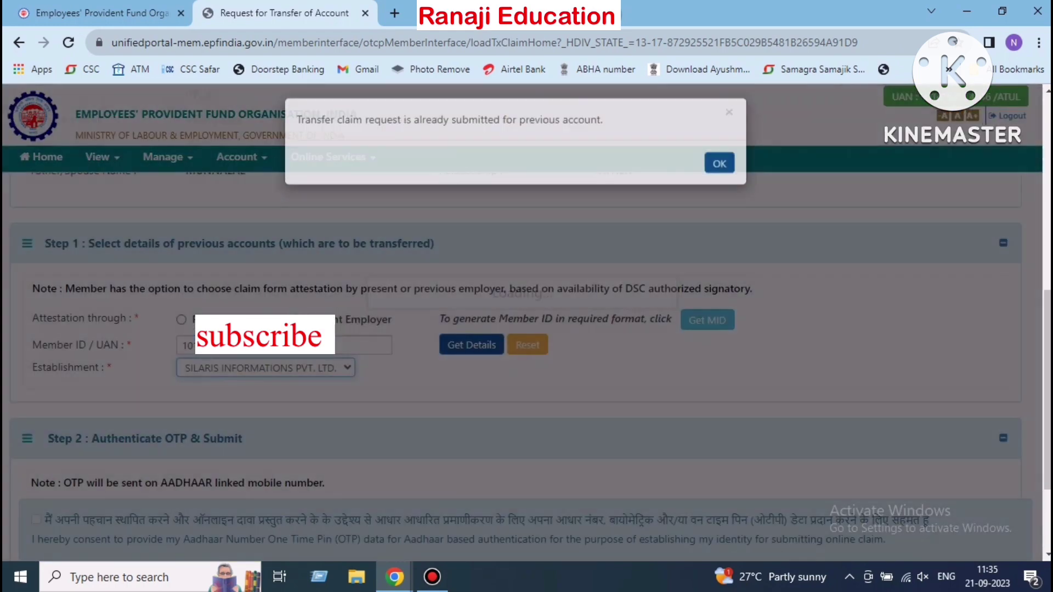
pyautogui.press('Return')
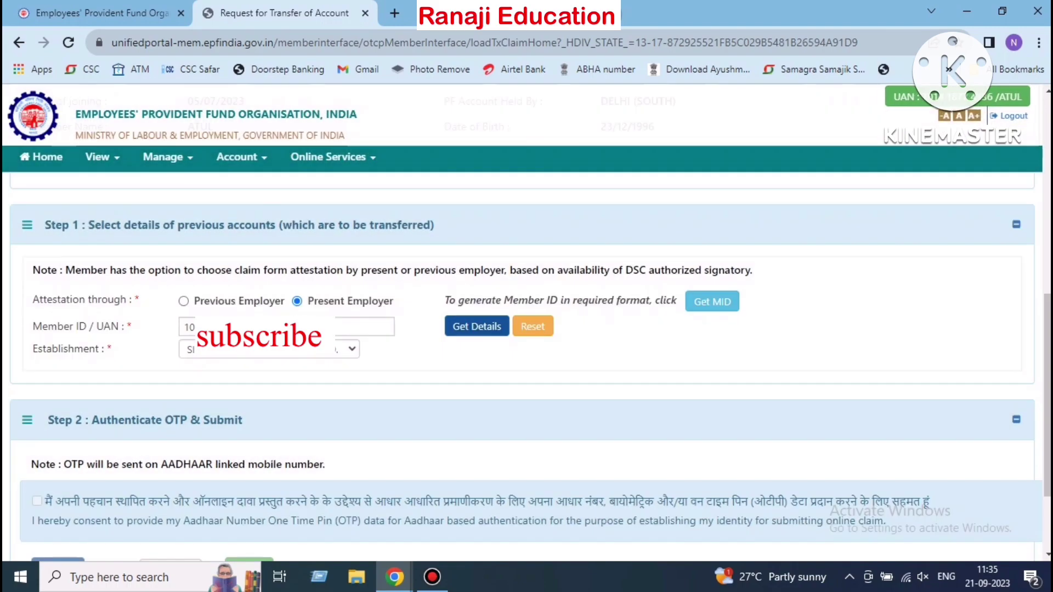
pyautogui.click(269, 349)
pyautogui.click(241, 391)
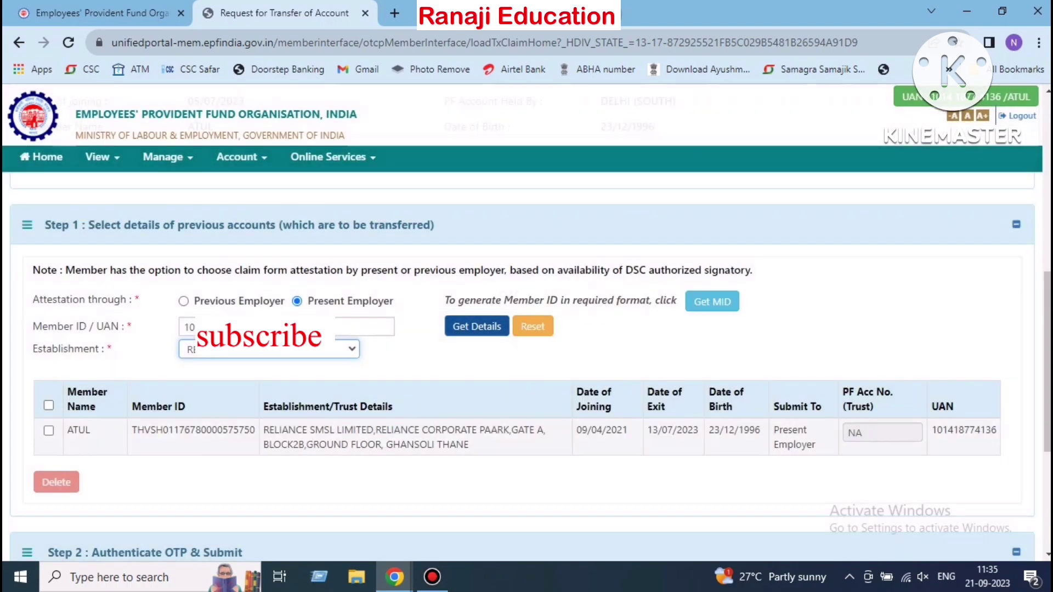
pyautogui.click(48, 431)
pyautogui.scroll(-2, 49, 431)
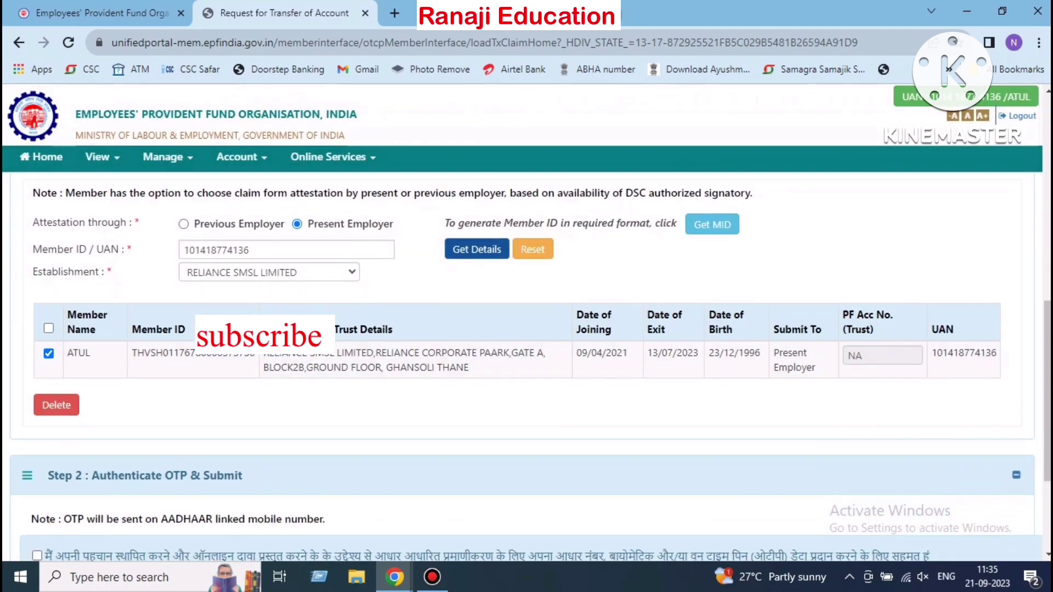
pyautogui.click(49, 328)
pyautogui.scroll(-3, 527, 329)
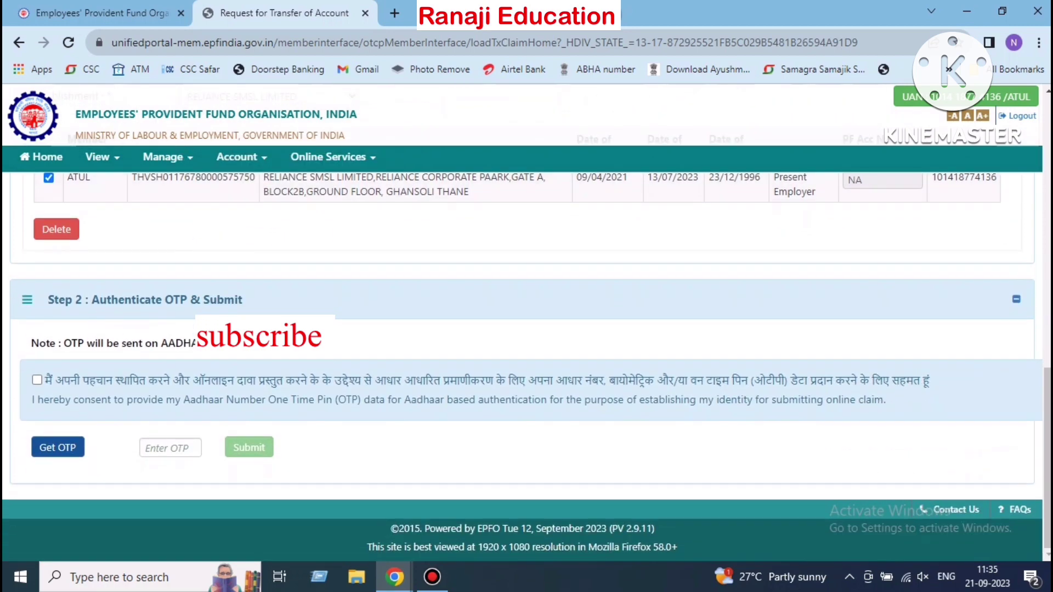
# Step: Consent to Aadhaar authentication, request the OTP, enter it and submit the claim
pyautogui.click(37, 380)
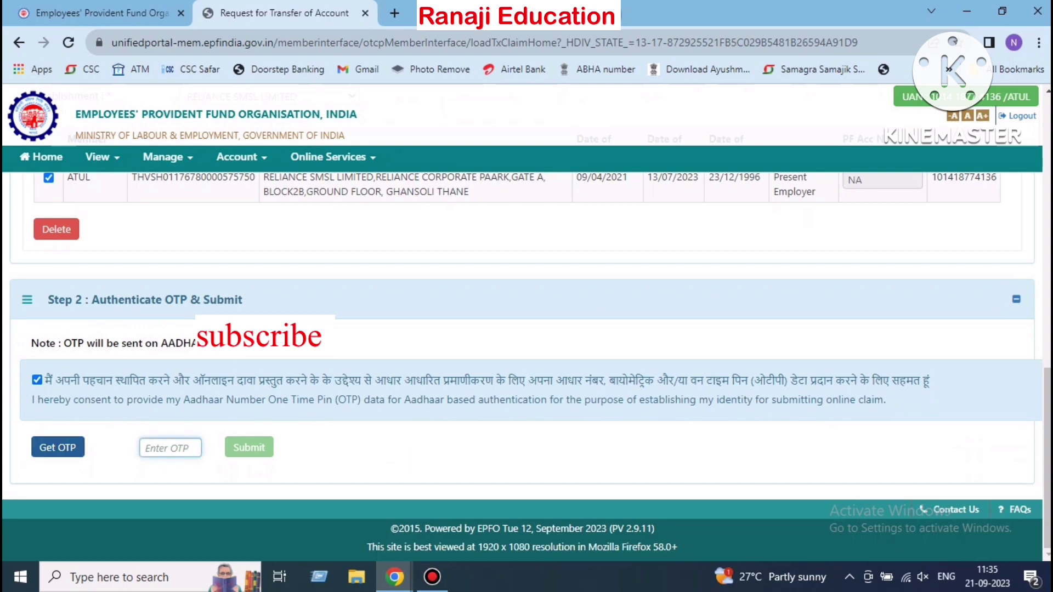
pyautogui.click(58, 447)
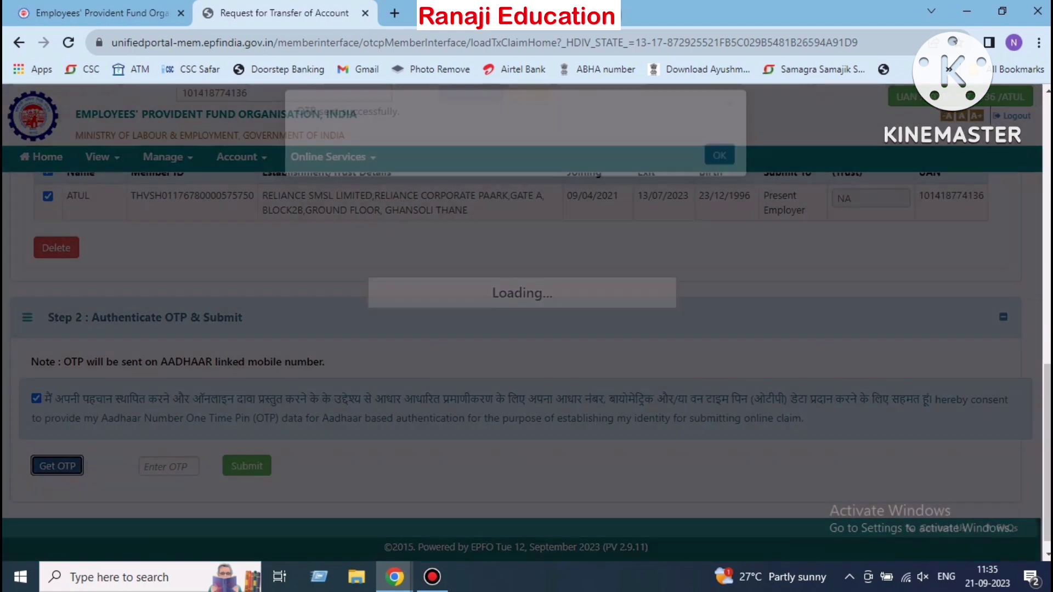
pyautogui.press('Return')
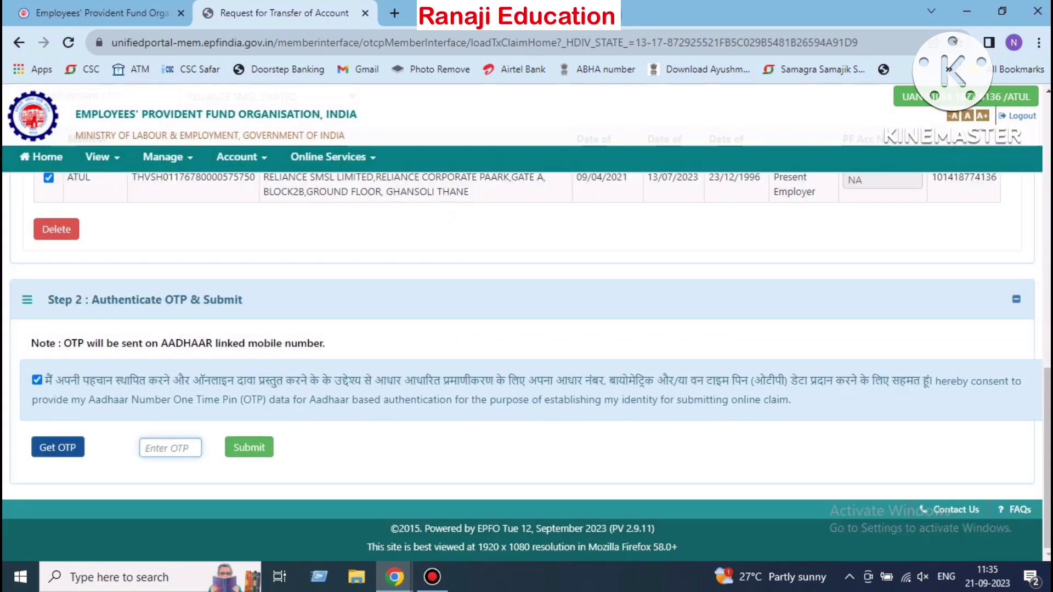
pyautogui.scroll(1, 522, 340)
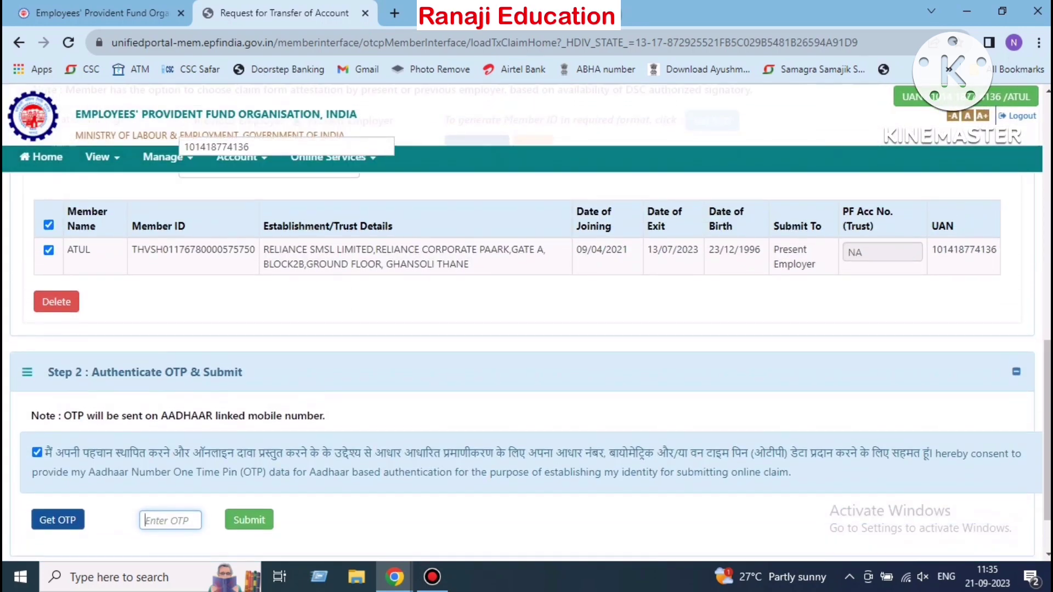
pyautogui.scroll(-1, 522, 340)
pyautogui.write('••••')
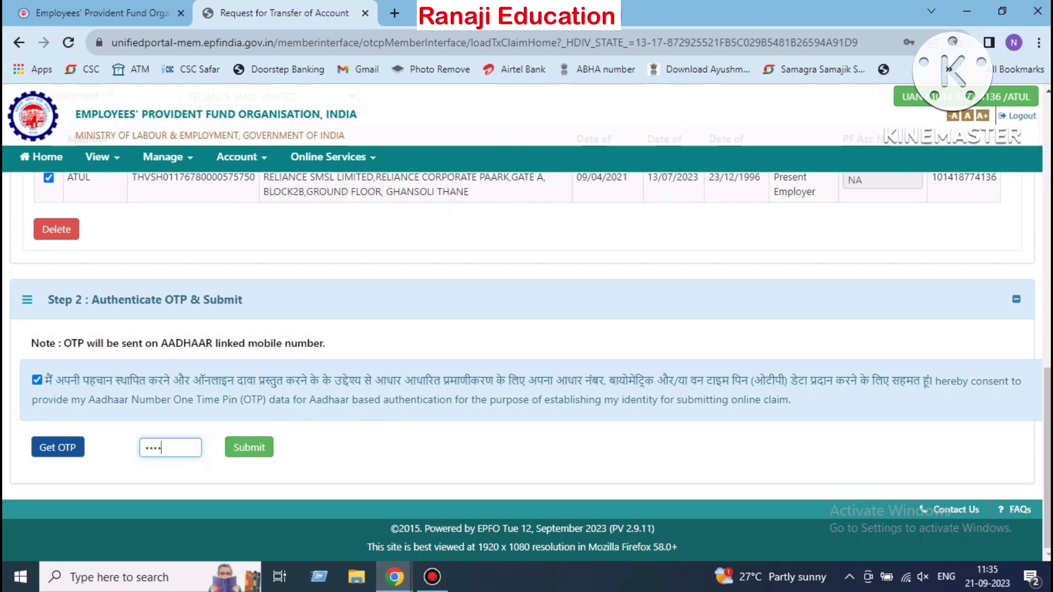
pyautogui.write('••')
pyautogui.click(249, 448)
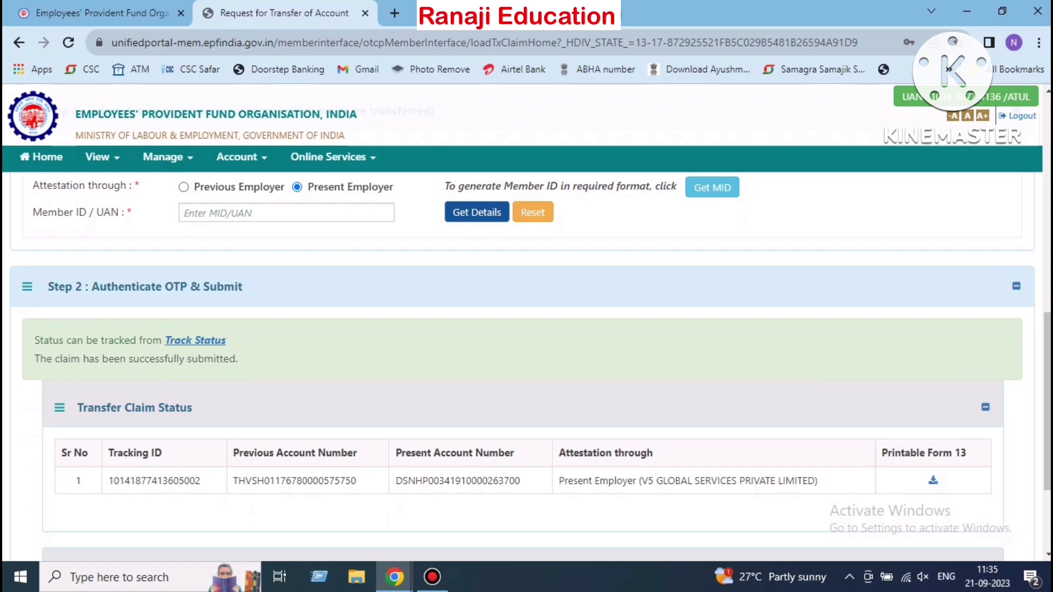
# Step: Open the claim's printable Form 13 and set printing to all pages at 100% scale
pyautogui.moveTo(109, 481); pyautogui.dragTo(818, 480)
pyautogui.click(933, 481)
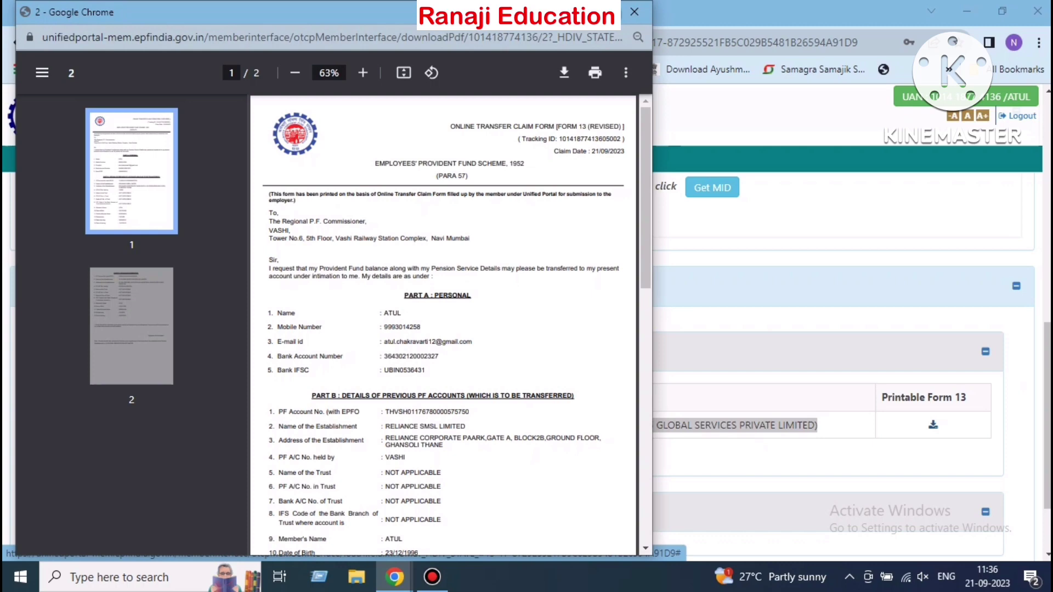
pyautogui.click(595, 73)
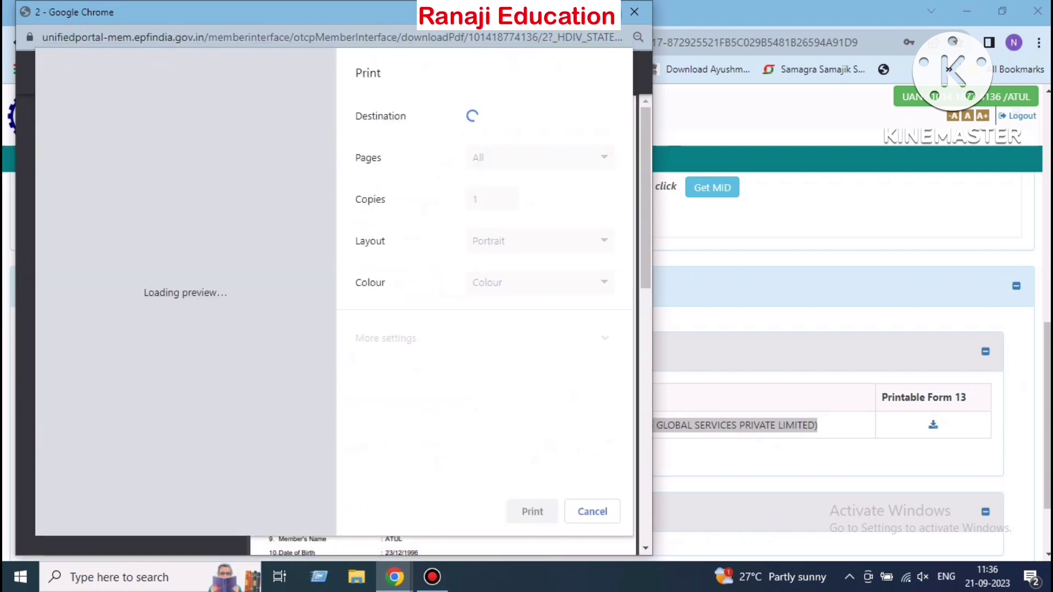
pyautogui.click(540, 158)
pyautogui.click(506, 190)
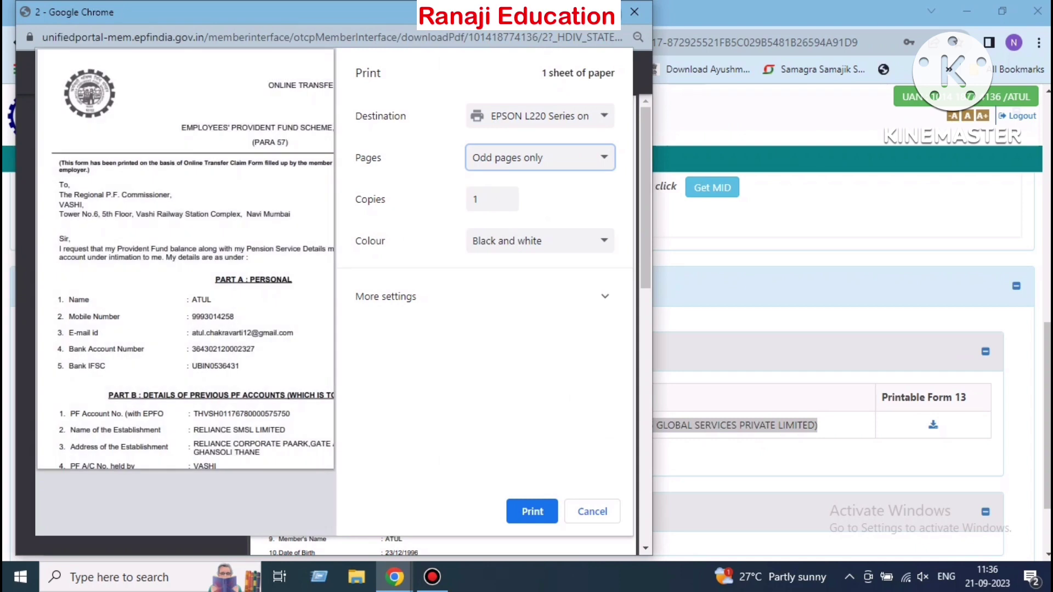
pyautogui.click(386, 296)
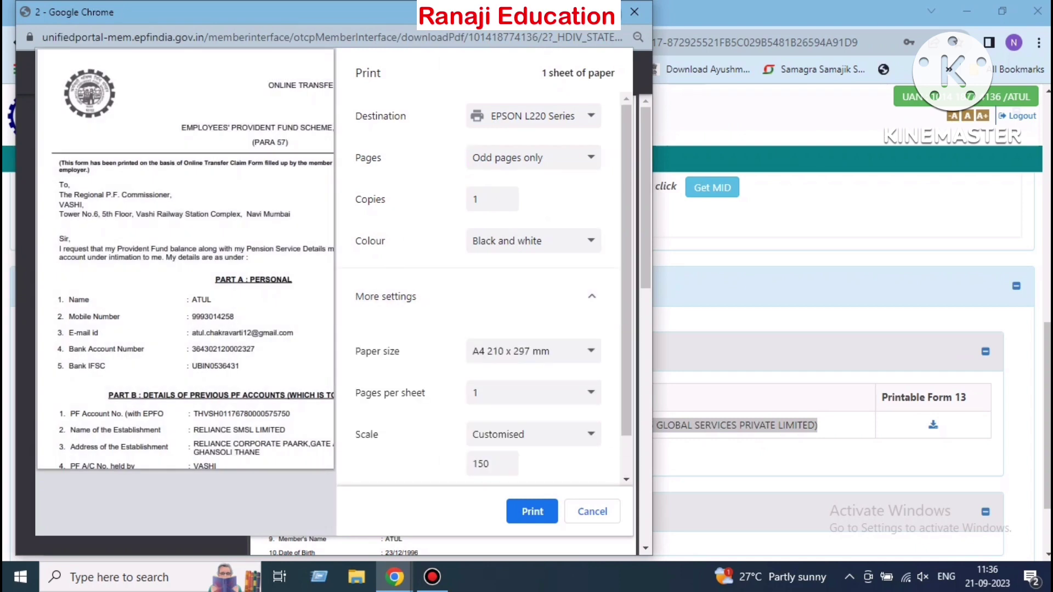
pyautogui.click(534, 157)
pyautogui.click(505, 176)
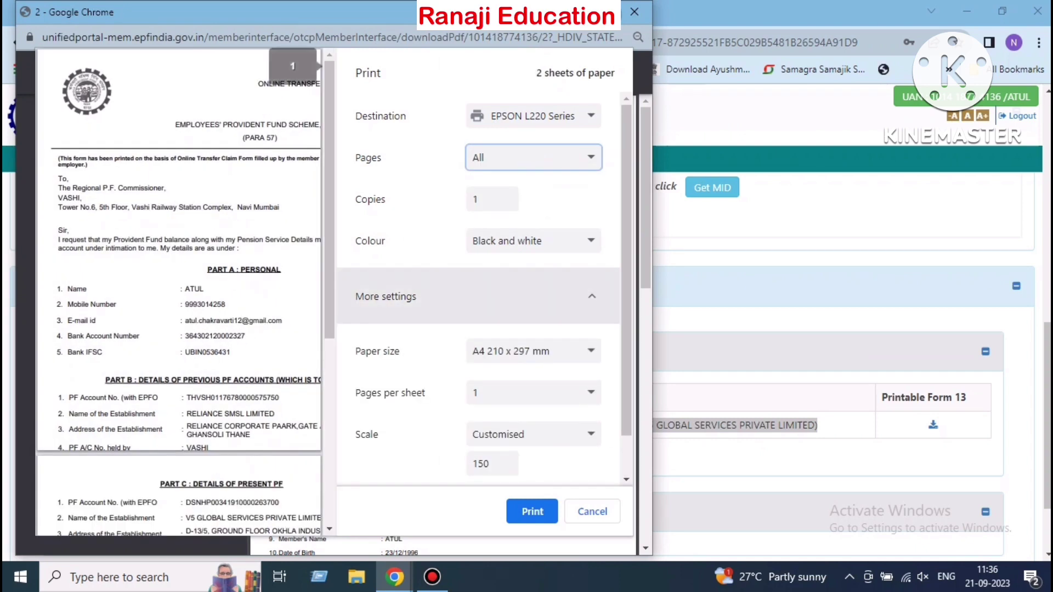
pyautogui.moveTo(490, 464); pyautogui.dragTo(471, 466)
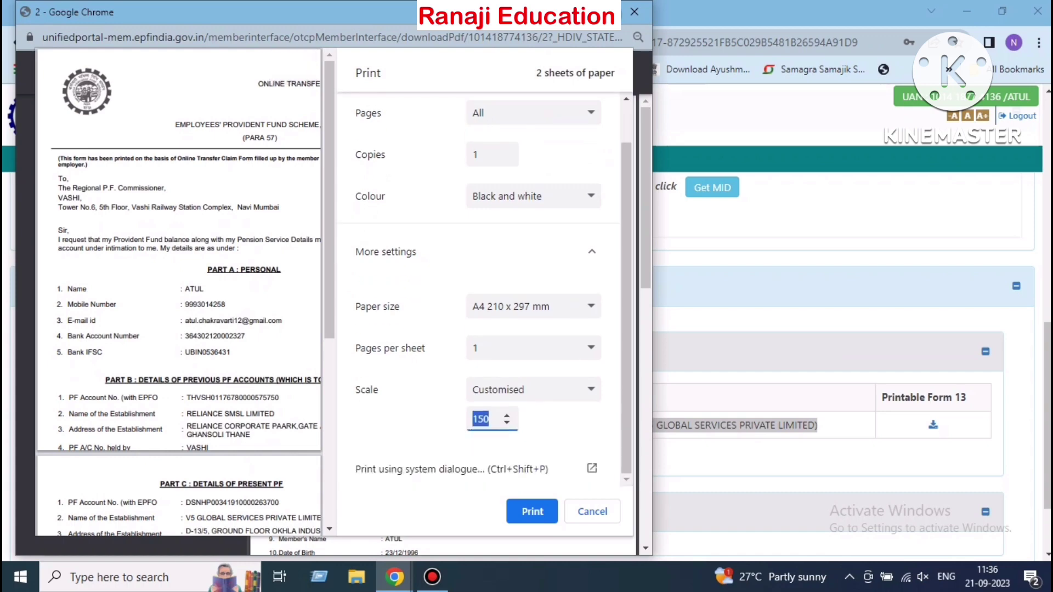
pyautogui.write('1000')
pyautogui.press('BackSpace')
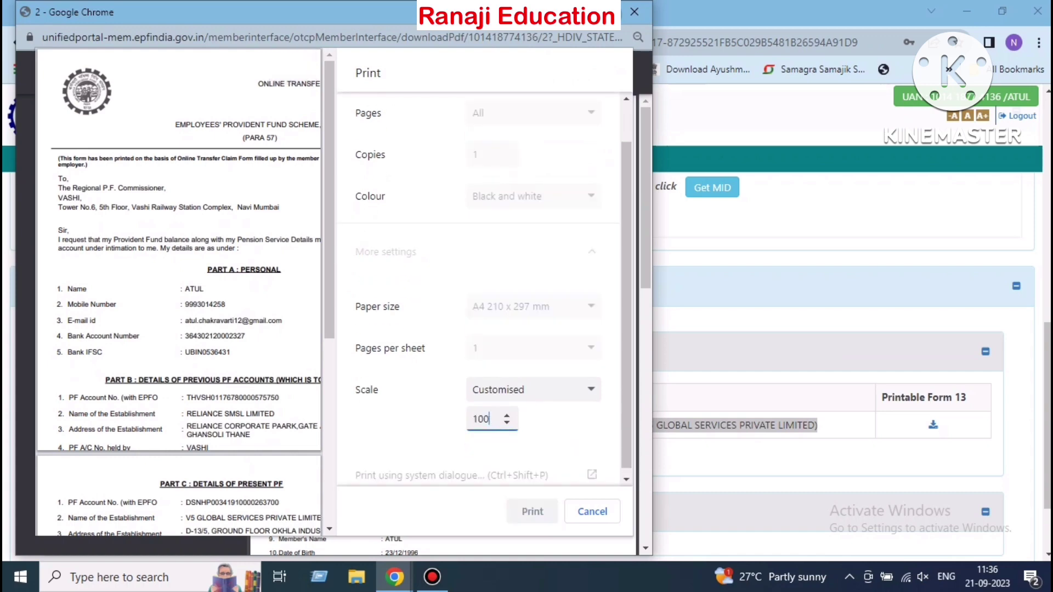
pyautogui.scroll(-5, 179, 291)
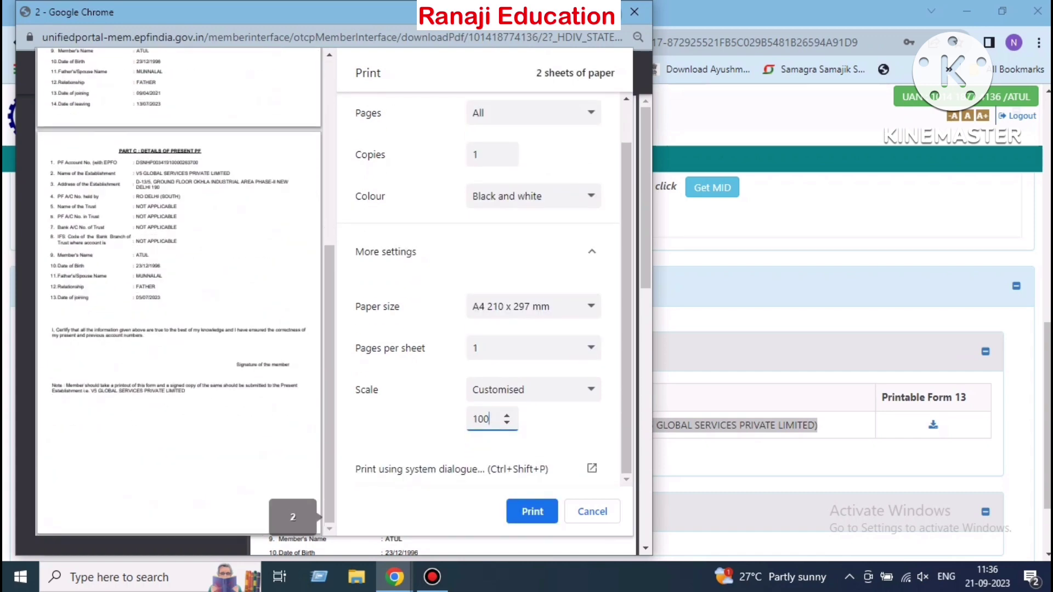
# Step: Set the printer preferences to Grayscale with High print quality via the system dialogue
pyautogui.click(592, 469)
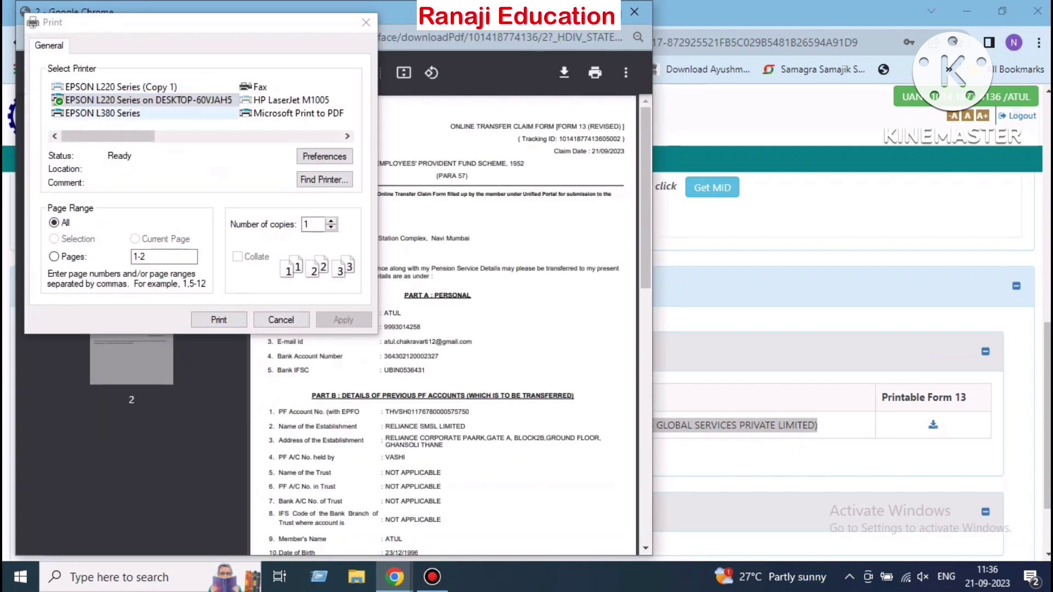
pyautogui.click(324, 157)
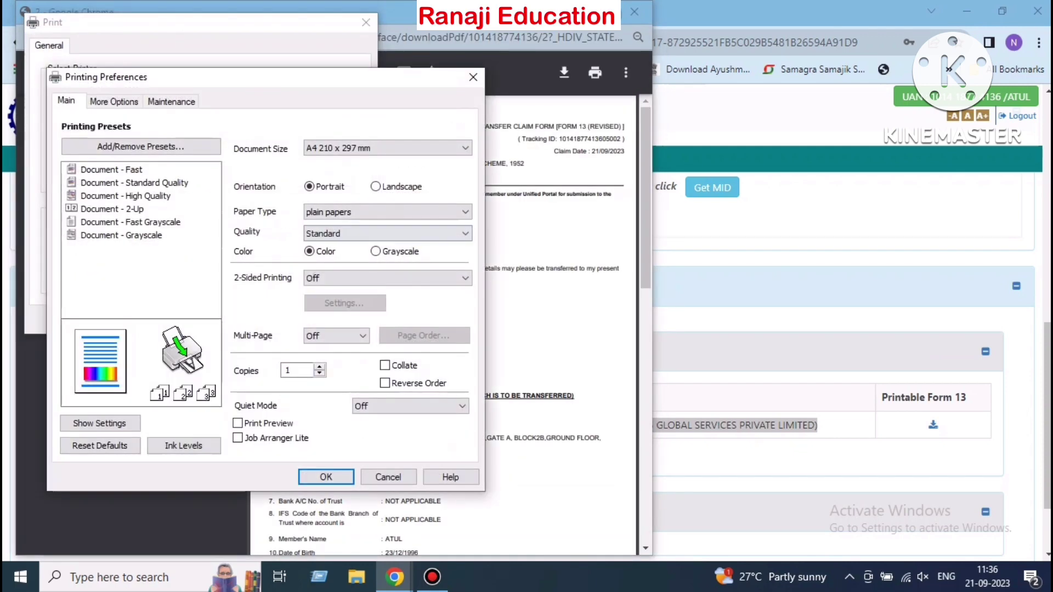
pyautogui.click(376, 251)
pyautogui.click(388, 233)
pyautogui.click(329, 266)
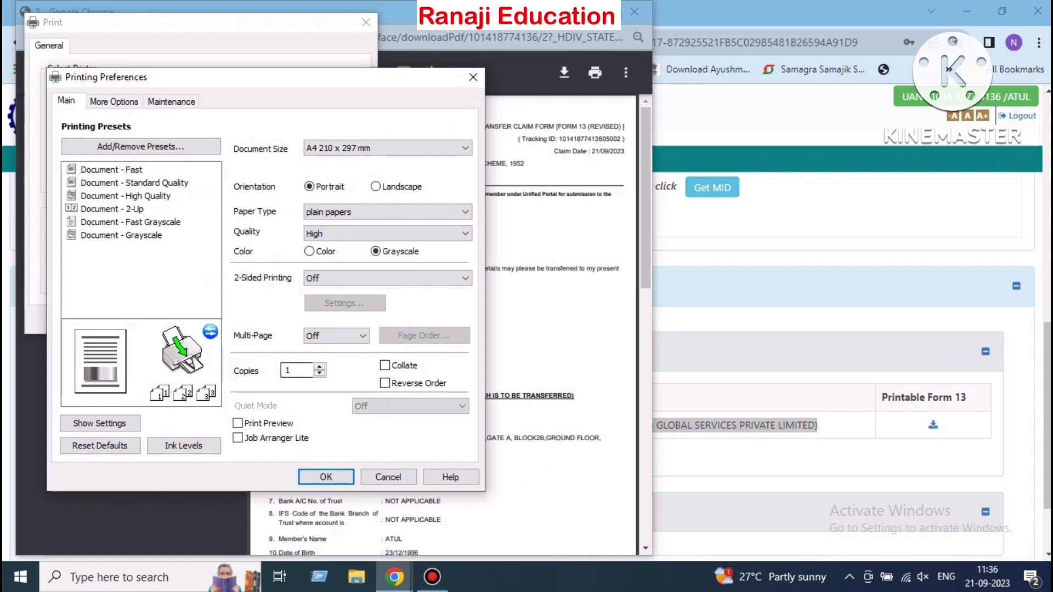
pyautogui.click(326, 477)
# Step: Print Form 13, close the PDF window and confirm printing from the EPSON preview
pyautogui.click(218, 318)
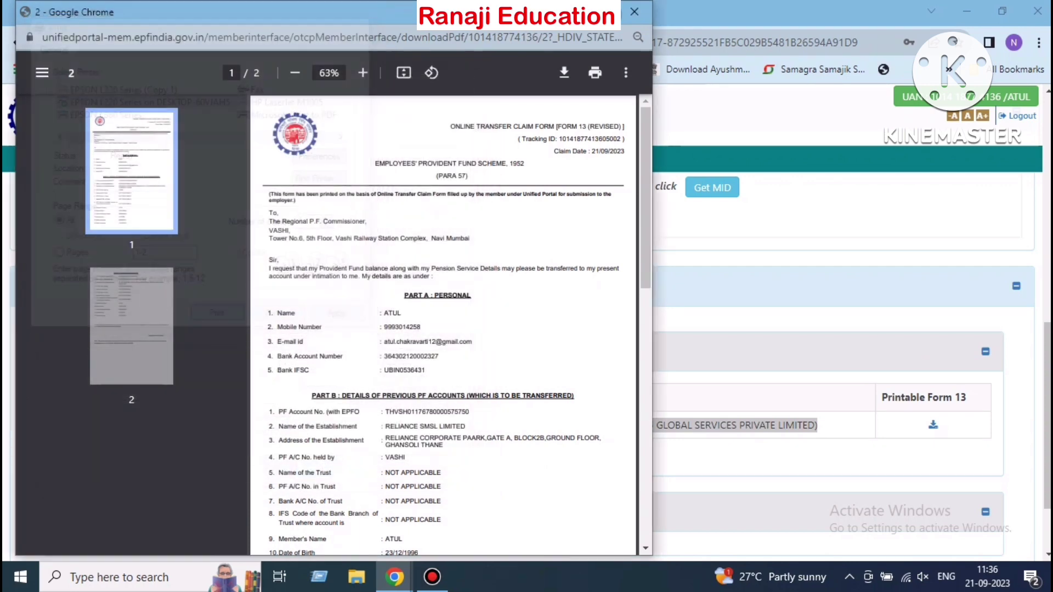
pyautogui.click(634, 11)
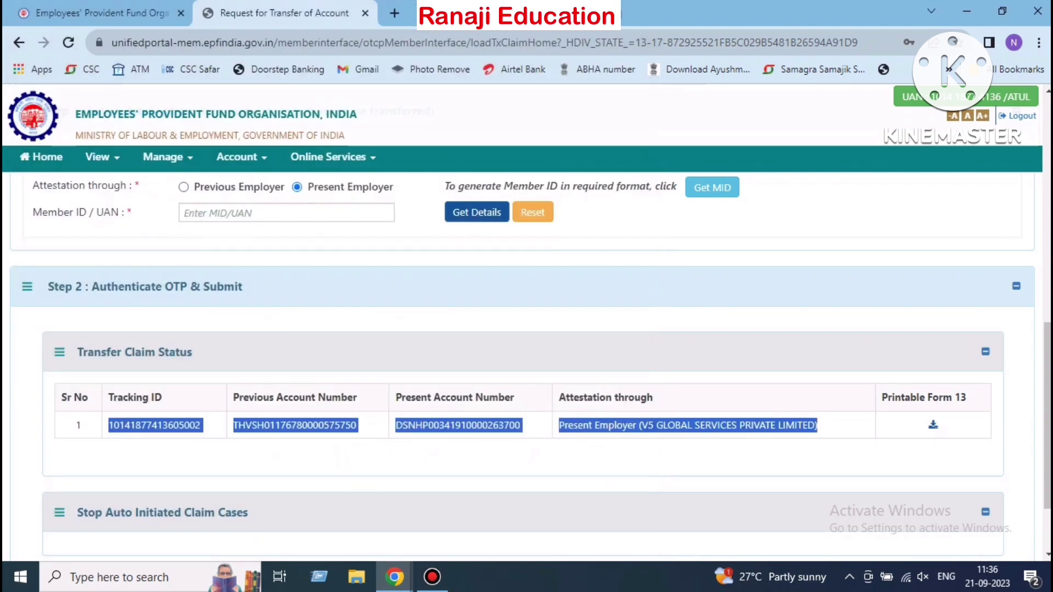
pyautogui.scroll(-2, 527, 329)
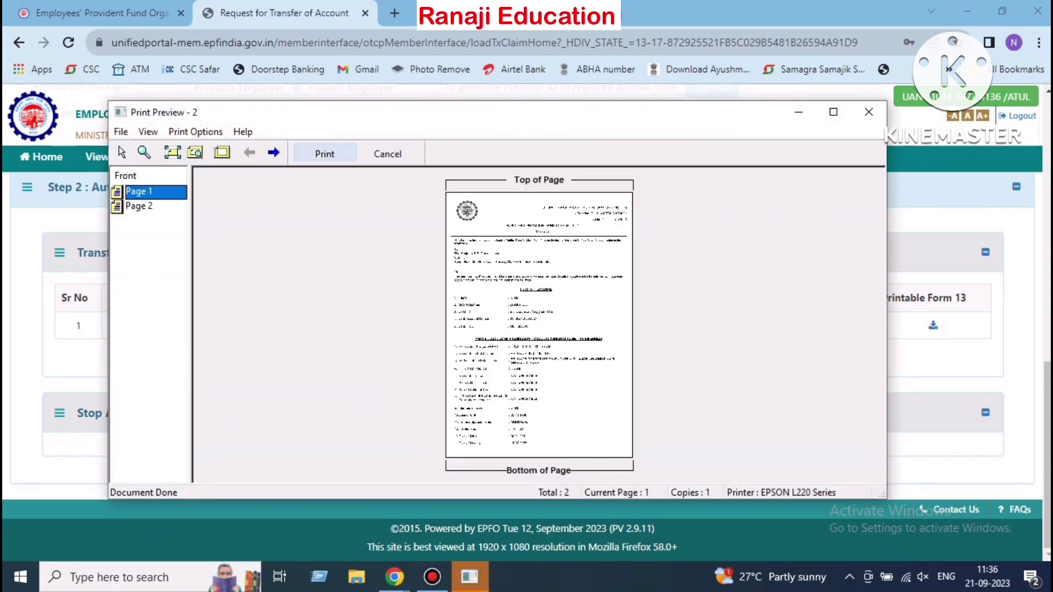
pyautogui.click(325, 154)
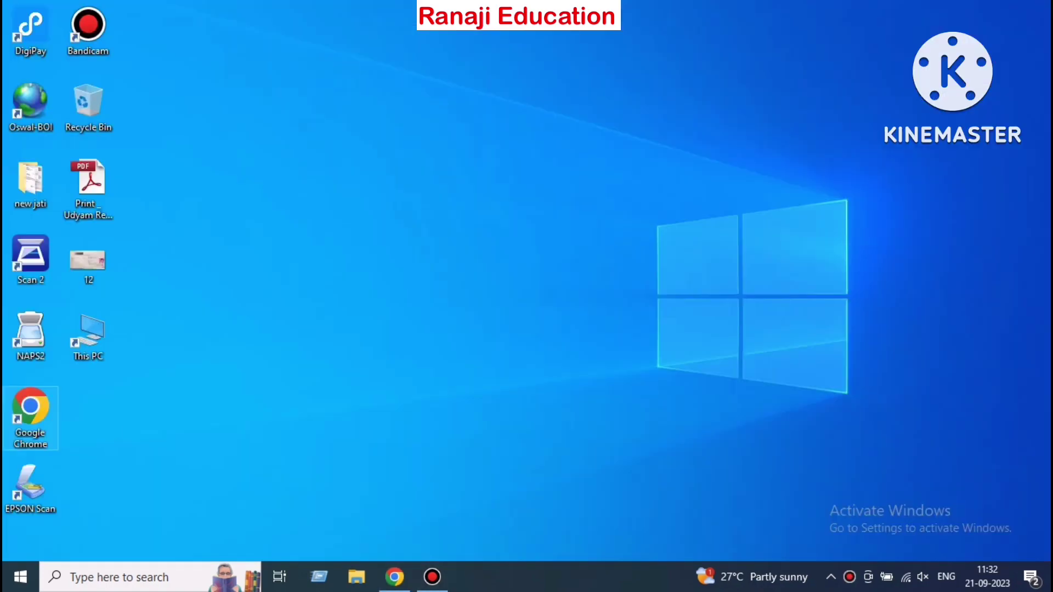
# Step: Launch Chrome, search 'epfo login' and open the Employees' Provident Fund Organisation result
pyautogui.doubleClick(30, 417)
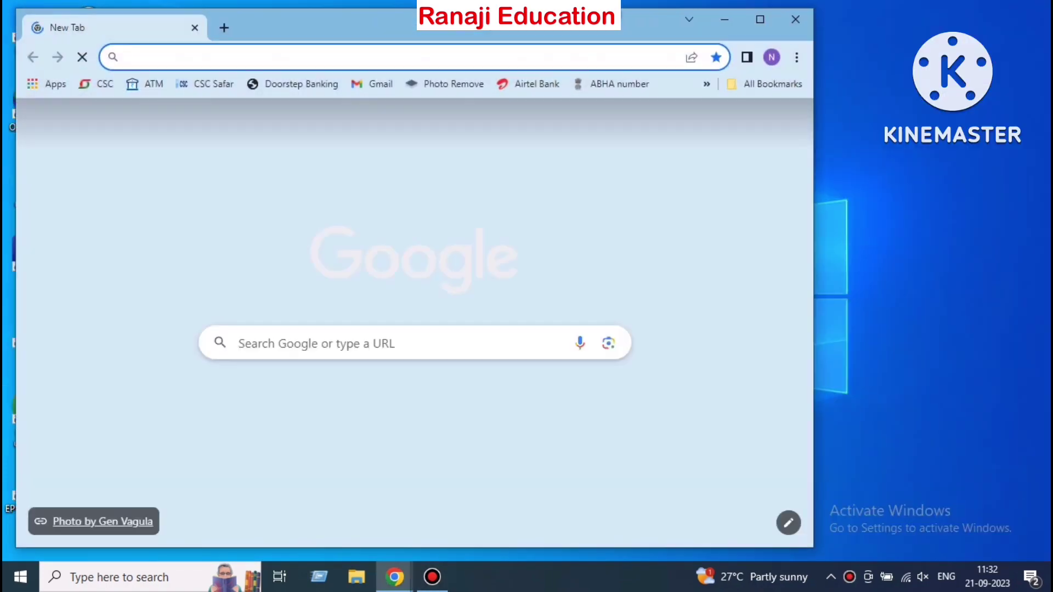
pyautogui.click(761, 19)
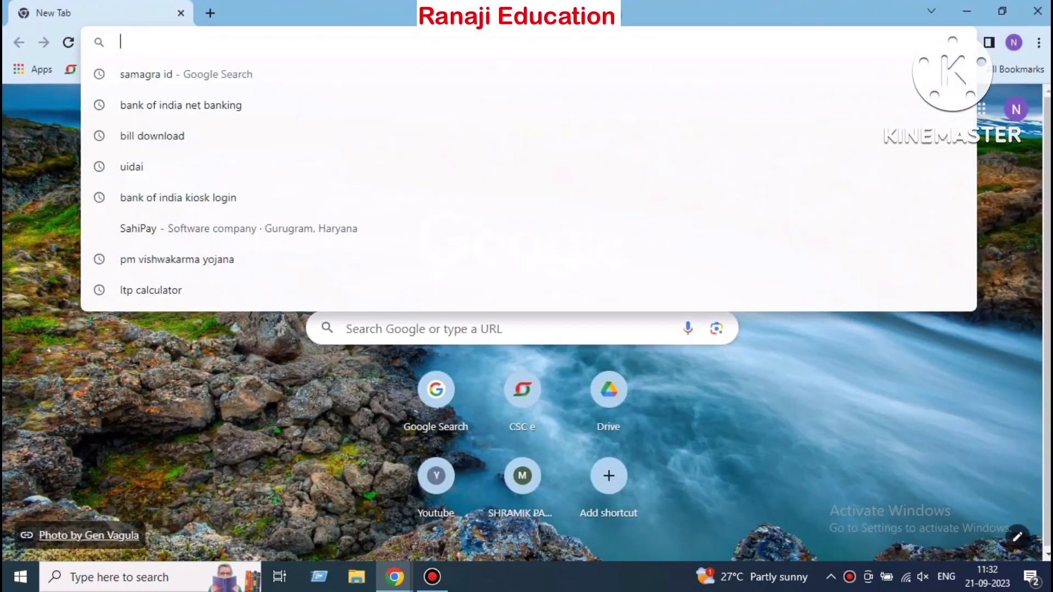
pyautogui.write('epfo login')
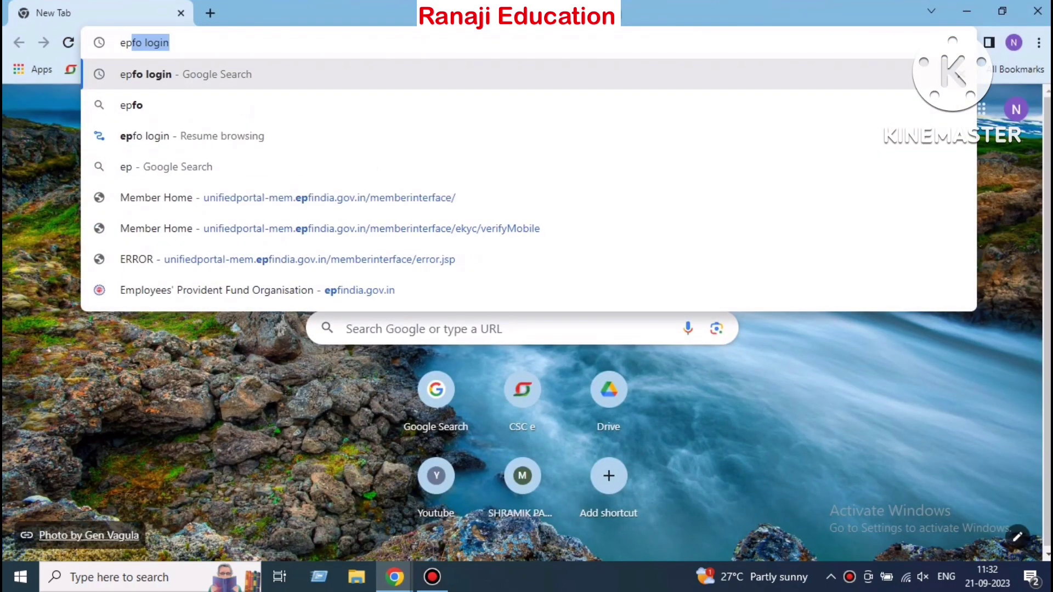
pyautogui.write('f')
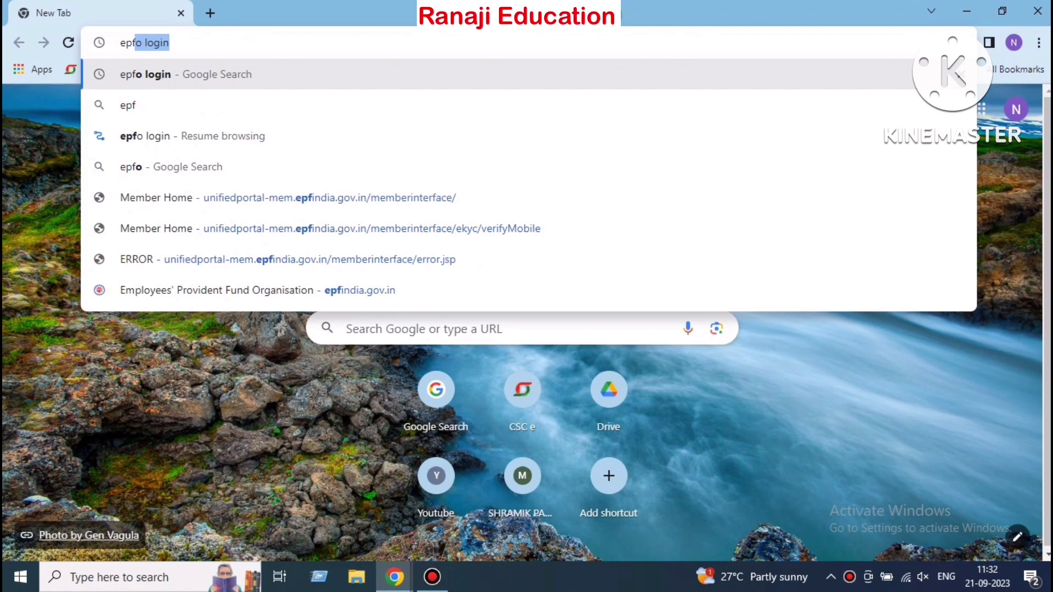
pyautogui.press('Return')
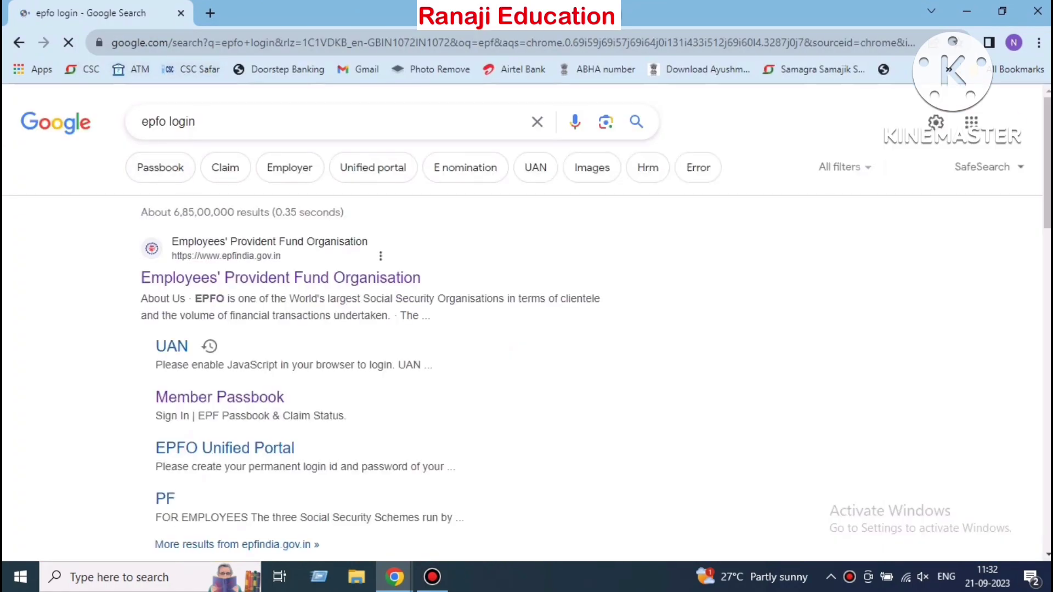
pyautogui.moveTo(141, 277); pyautogui.dragTo(421, 278)
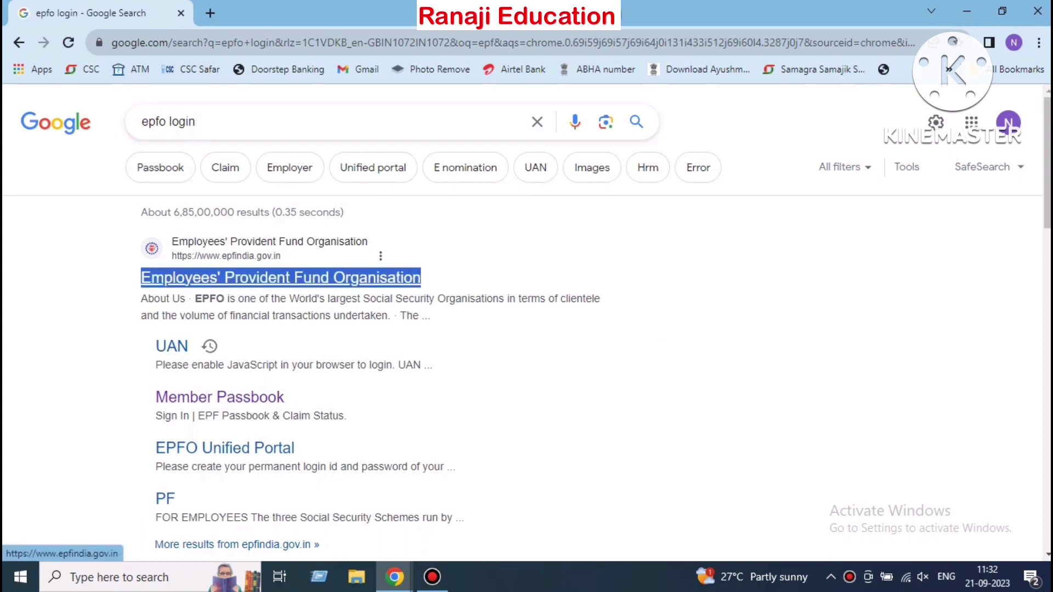
pyautogui.click(417, 278)
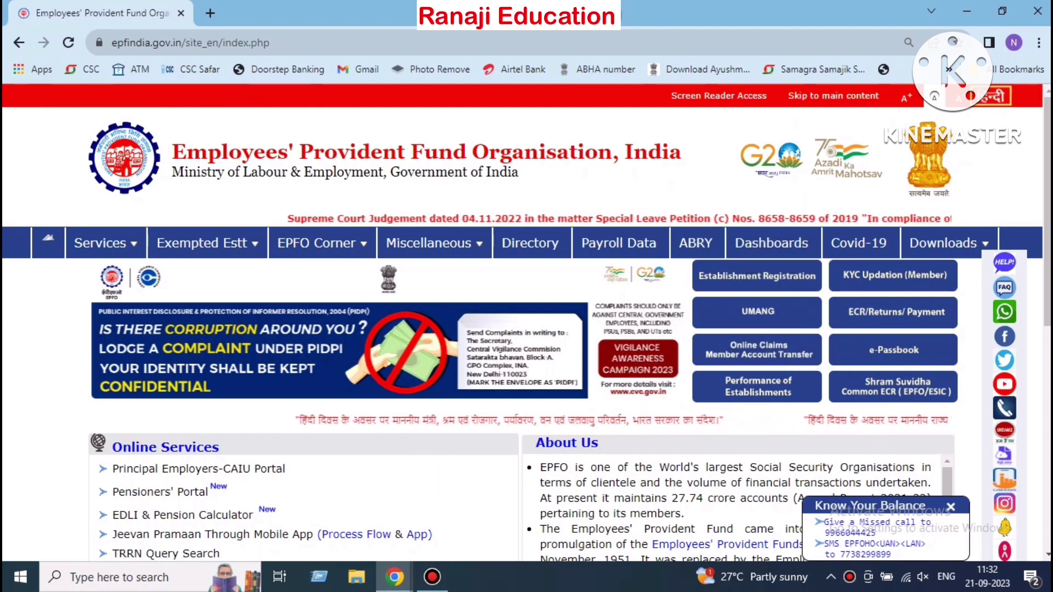
# Step: Open the member login portal, try signing in with UAN, password and captcha, and dismiss the error
pyautogui.click(759, 349)
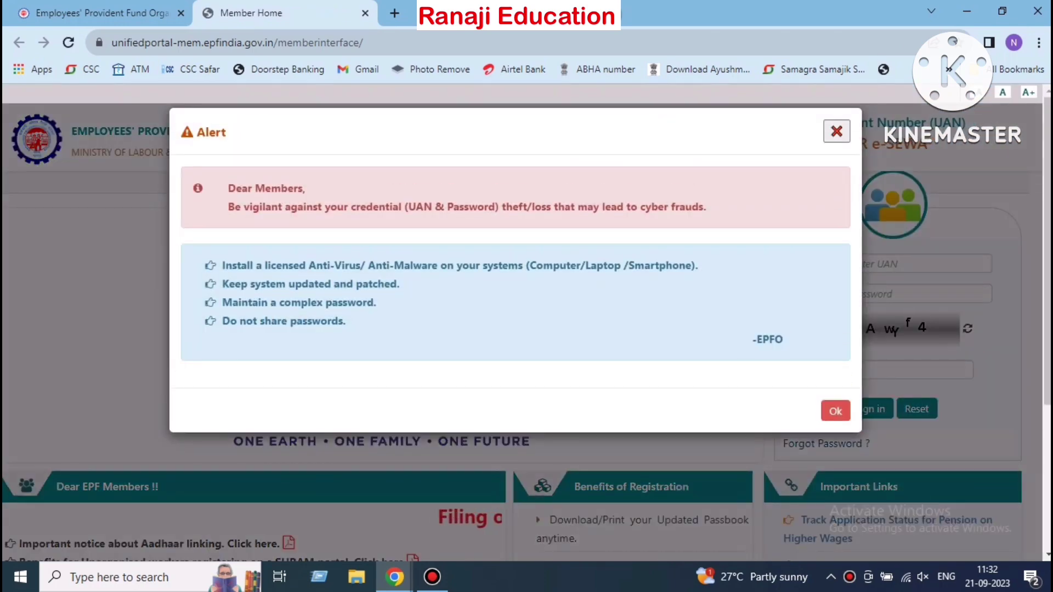
pyautogui.click(837, 131)
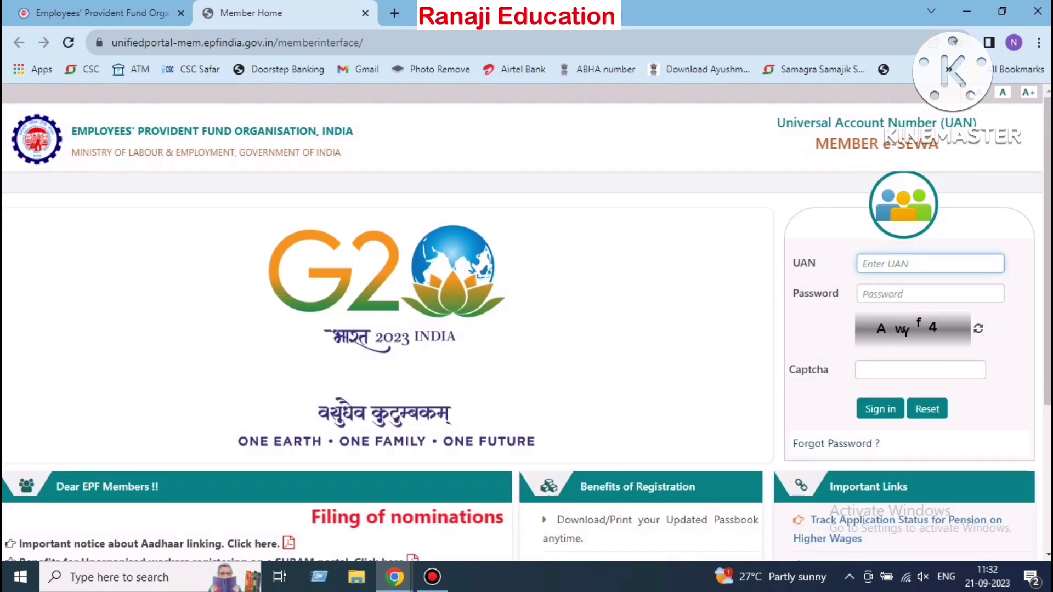
pyautogui.write('10141')
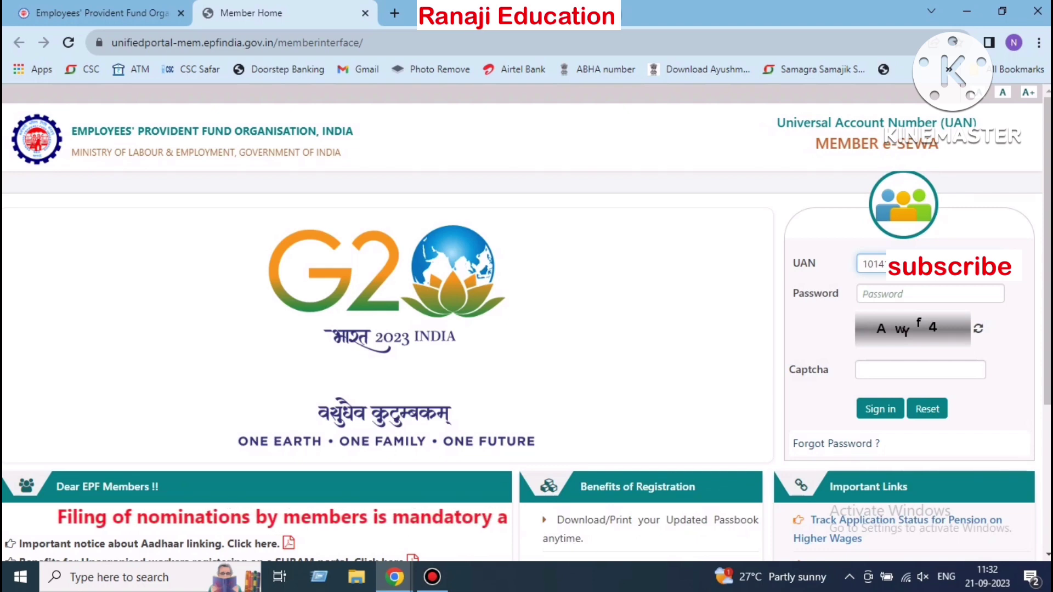
pyautogui.click(900, 294)
pyautogui.write('•')
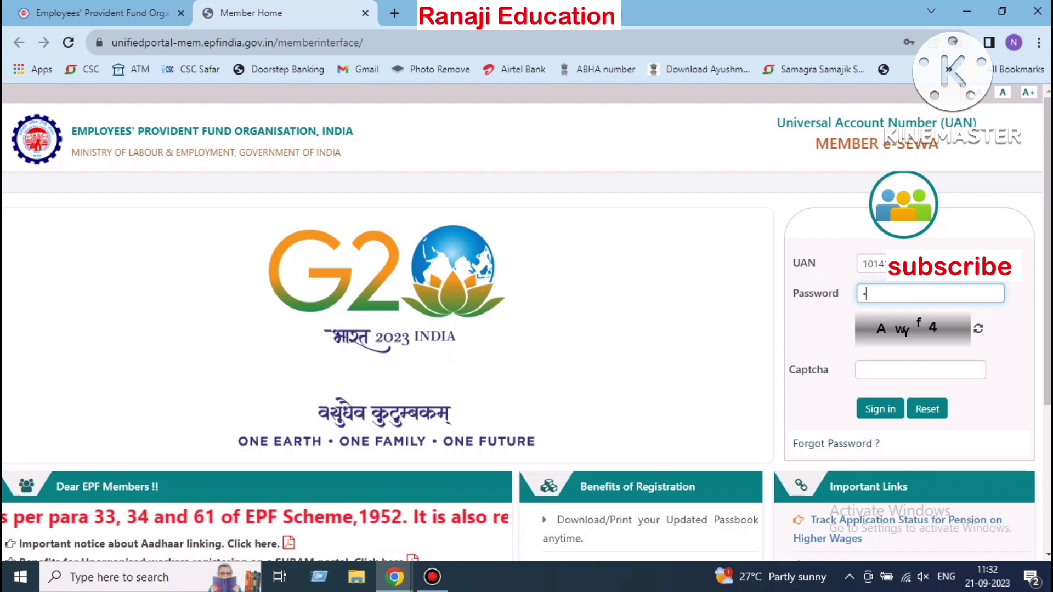
pyautogui.write('••')
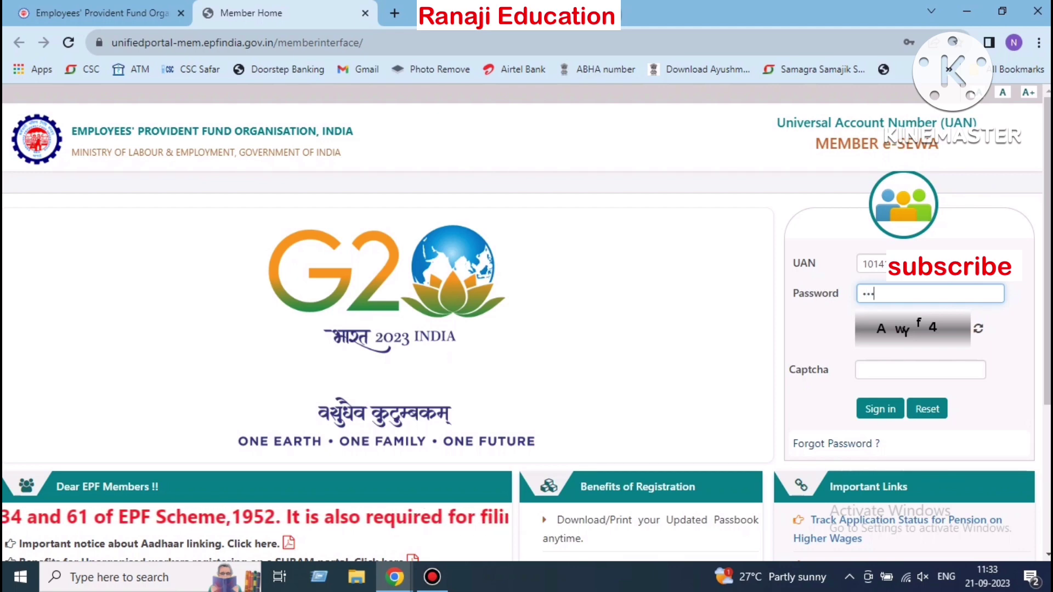
pyautogui.write('••')
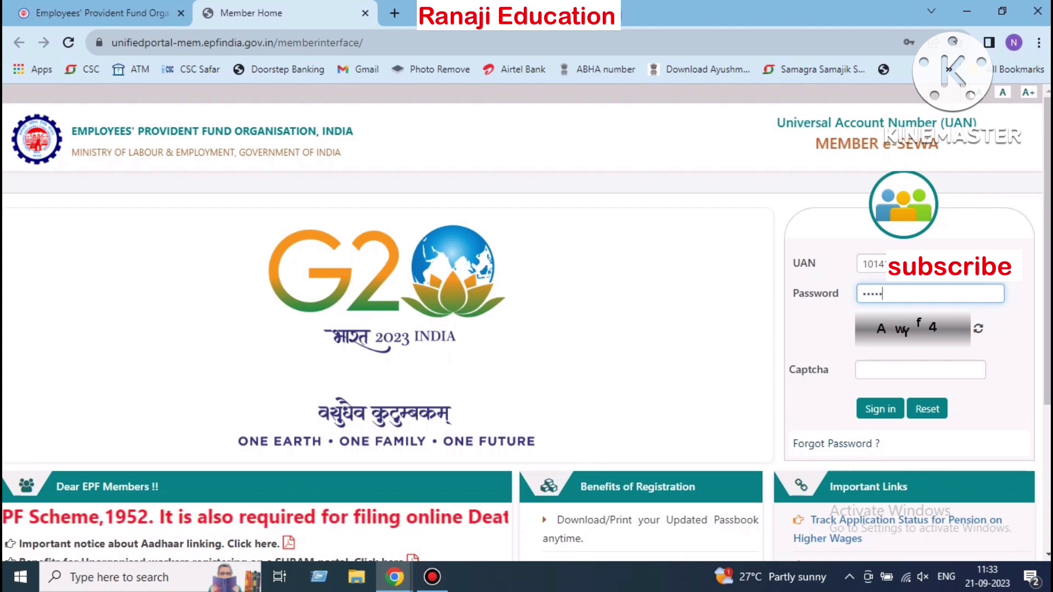
pyautogui.write('••••')
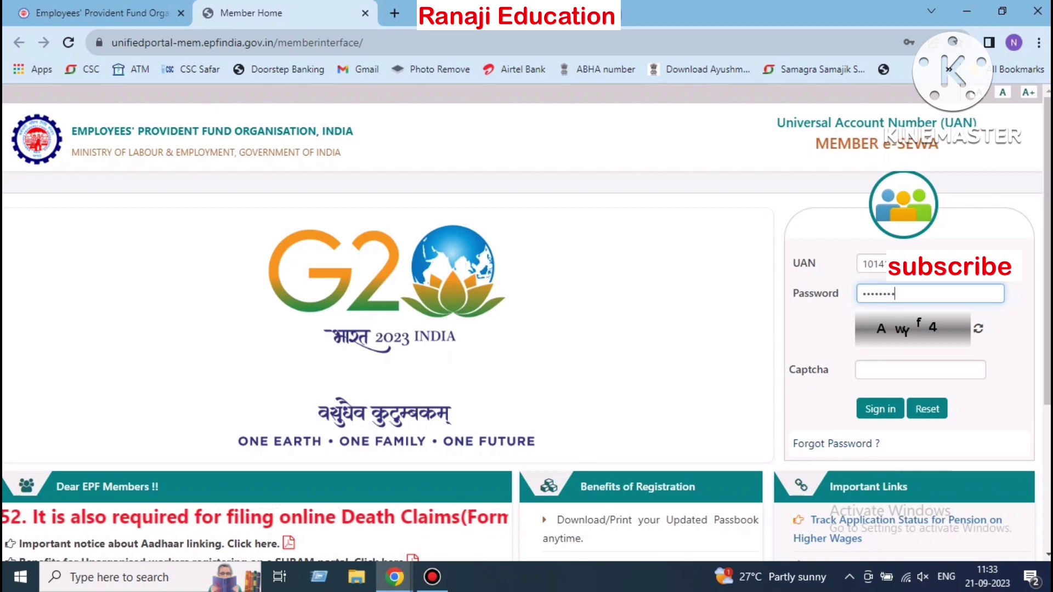
pyautogui.write('•')
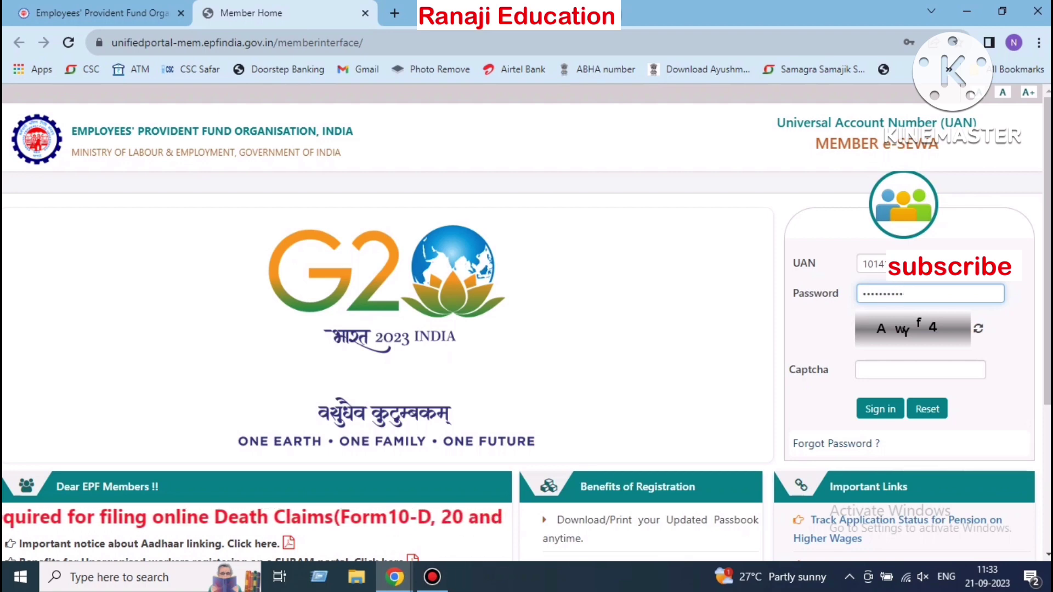
pyautogui.write('•••')
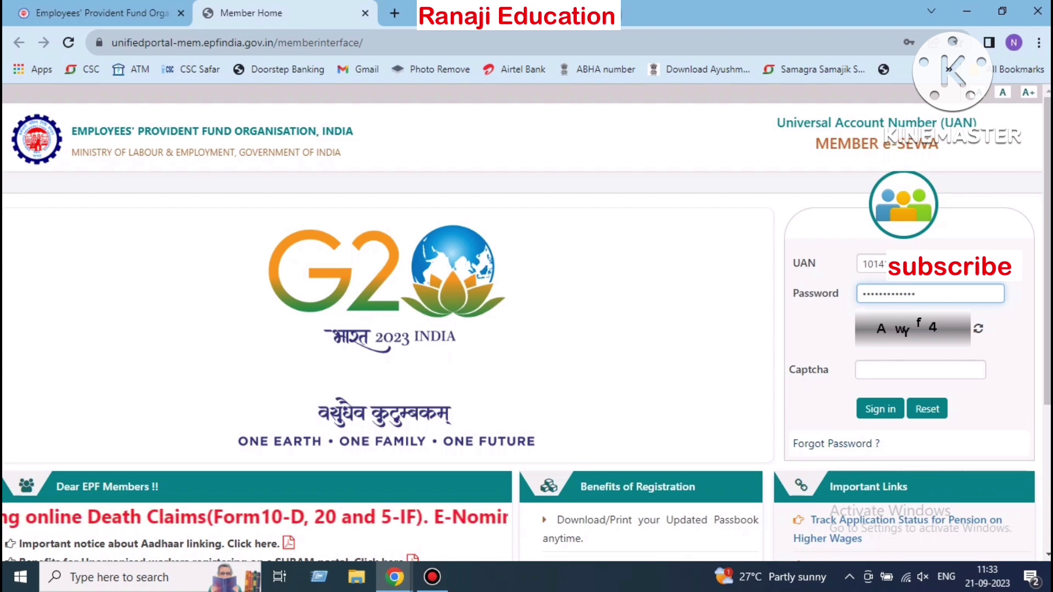
pyautogui.click(920, 370)
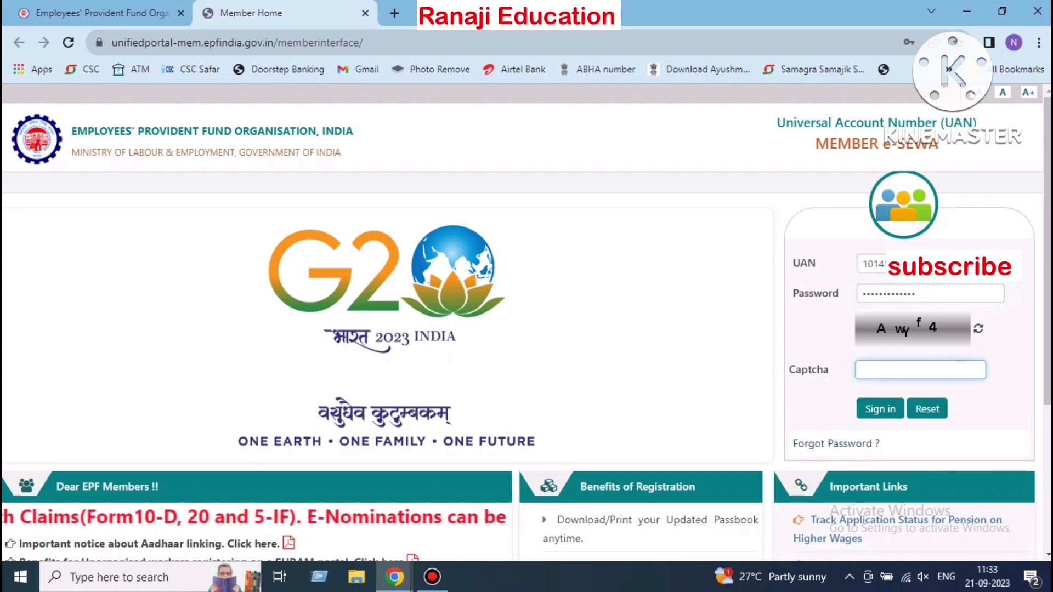
pyautogui.write('A')
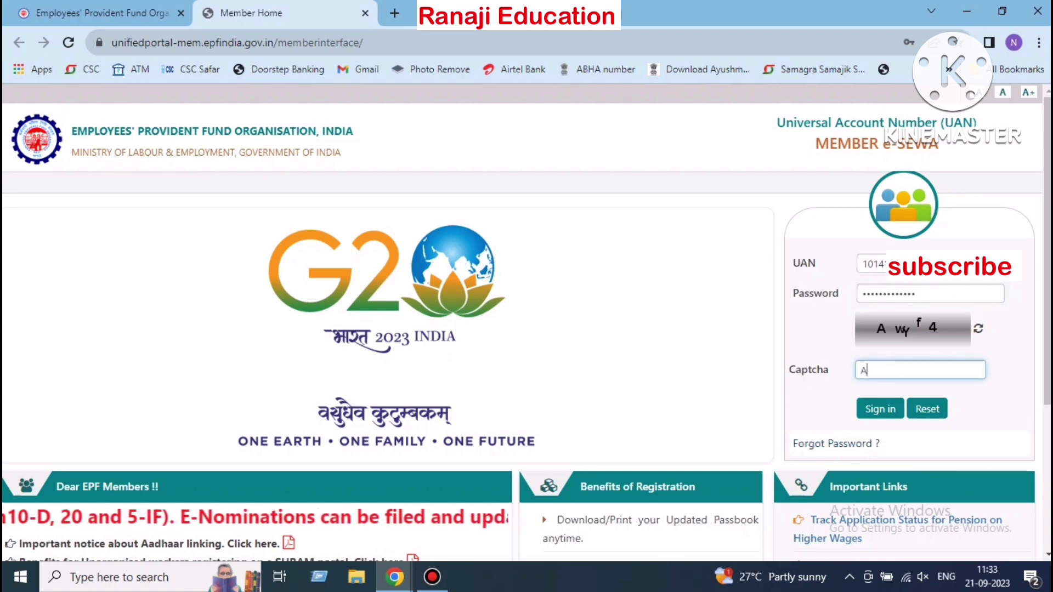
pyautogui.write('wY')
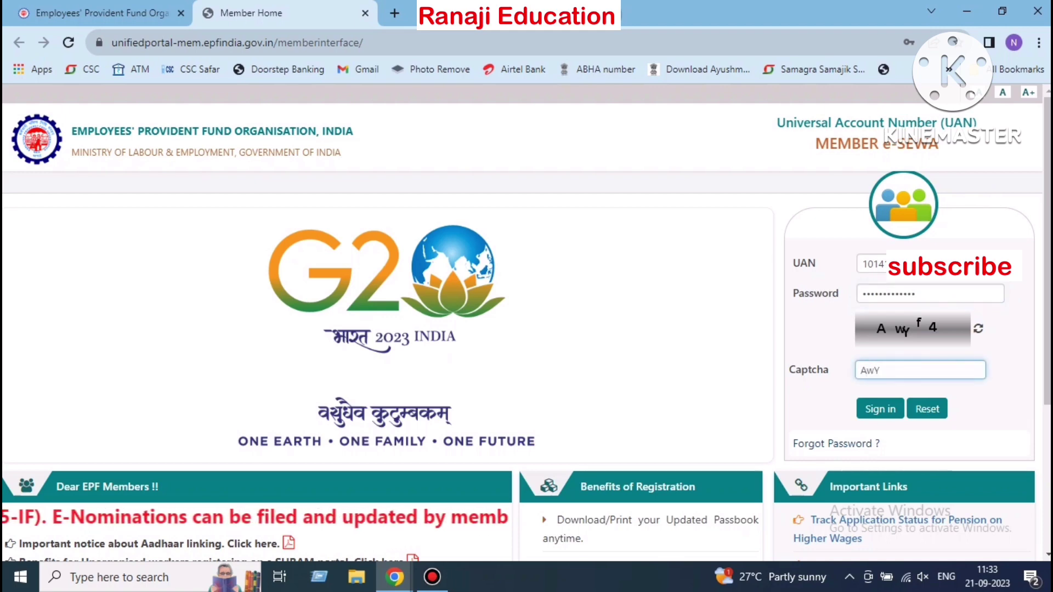
pyautogui.write('f4')
pyautogui.press('Return')
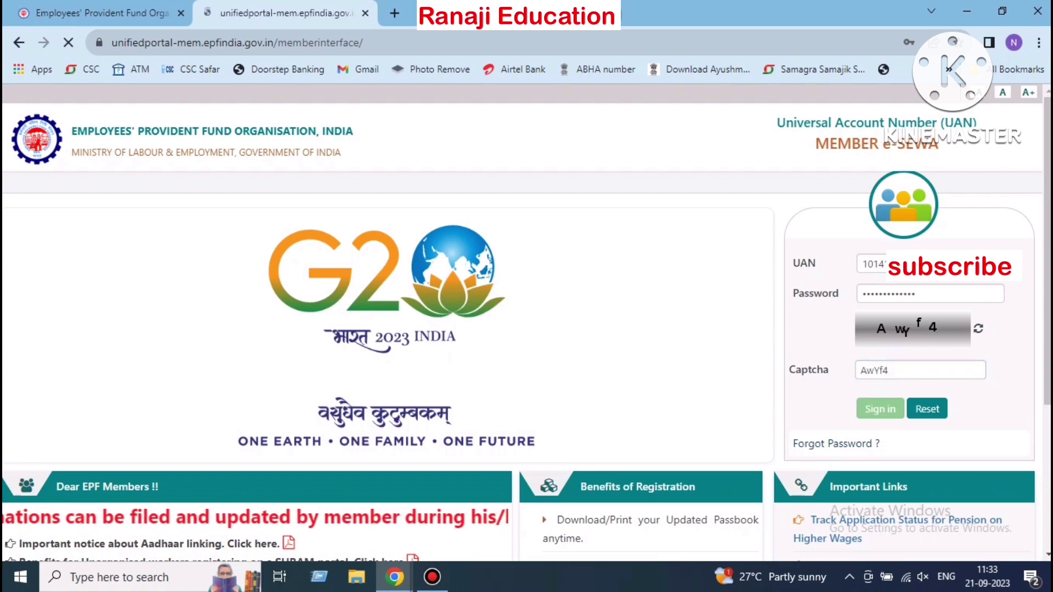
pyautogui.press('Return')
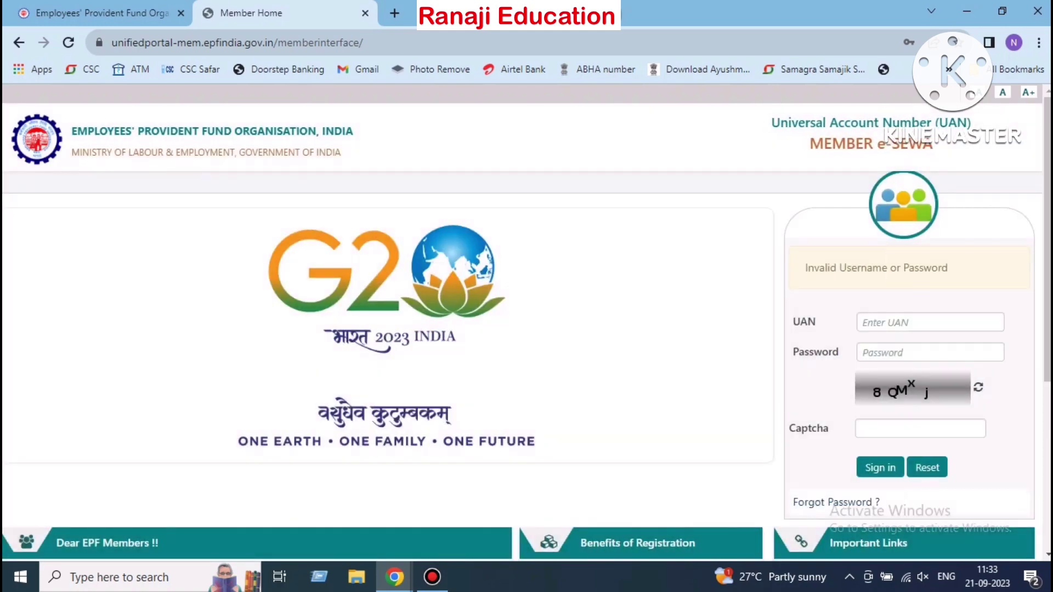
# Step: Re-enter the member's UAN, password and captcha and sign in to reach OTP verification
pyautogui.write('1014')
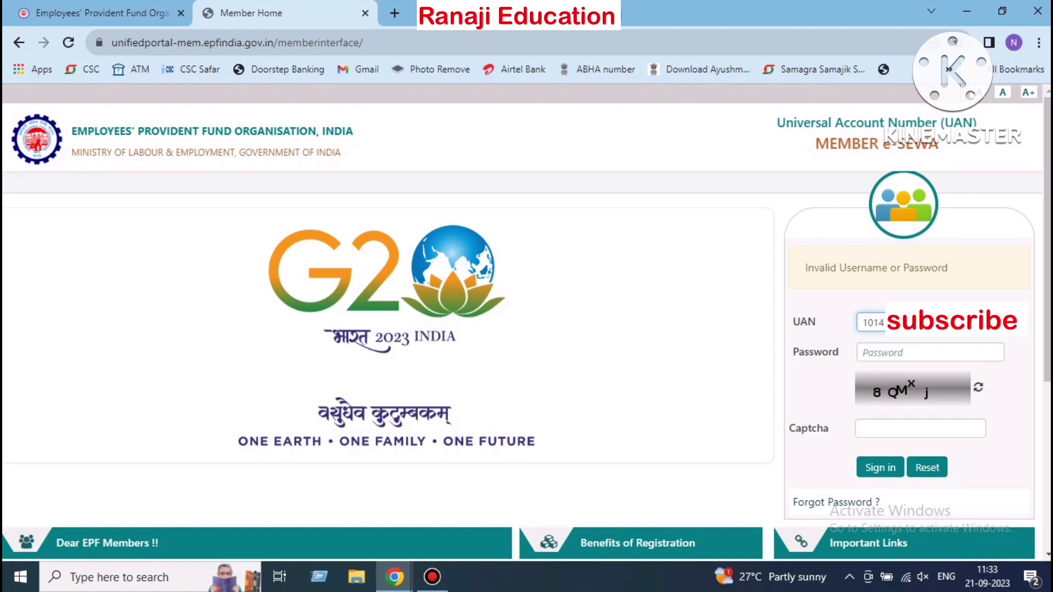
pyautogui.click(930, 352)
pyautogui.write('****')
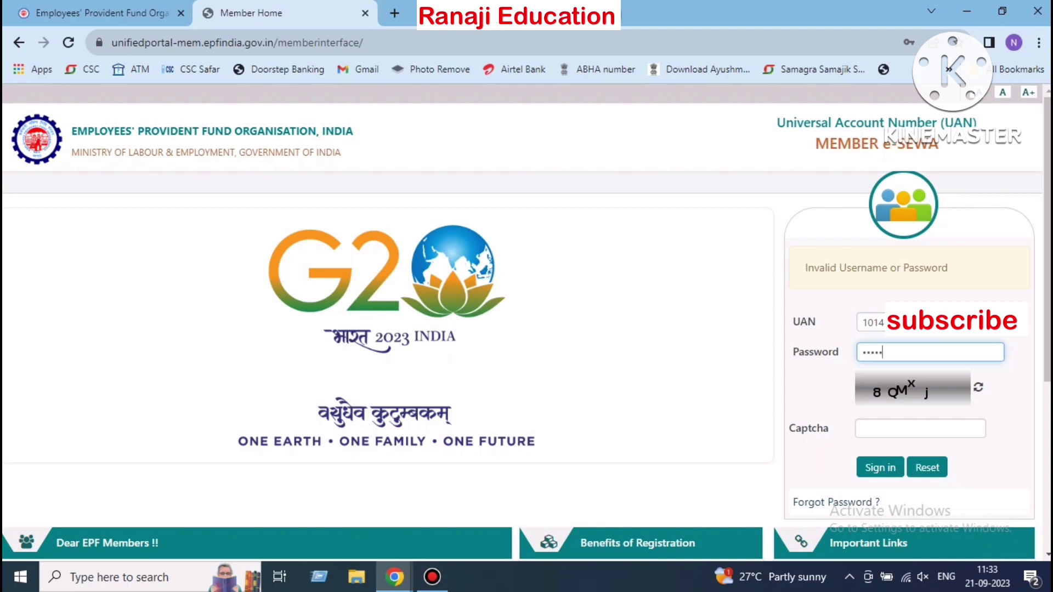
pyautogui.write('*********')
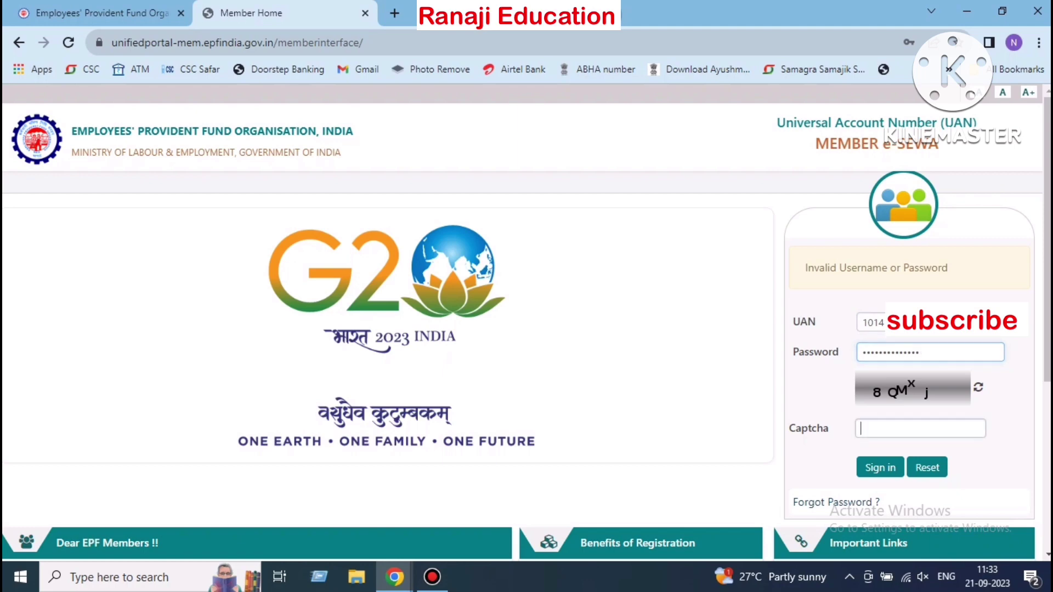
pyautogui.click(920, 429)
pyautogui.write('8Q')
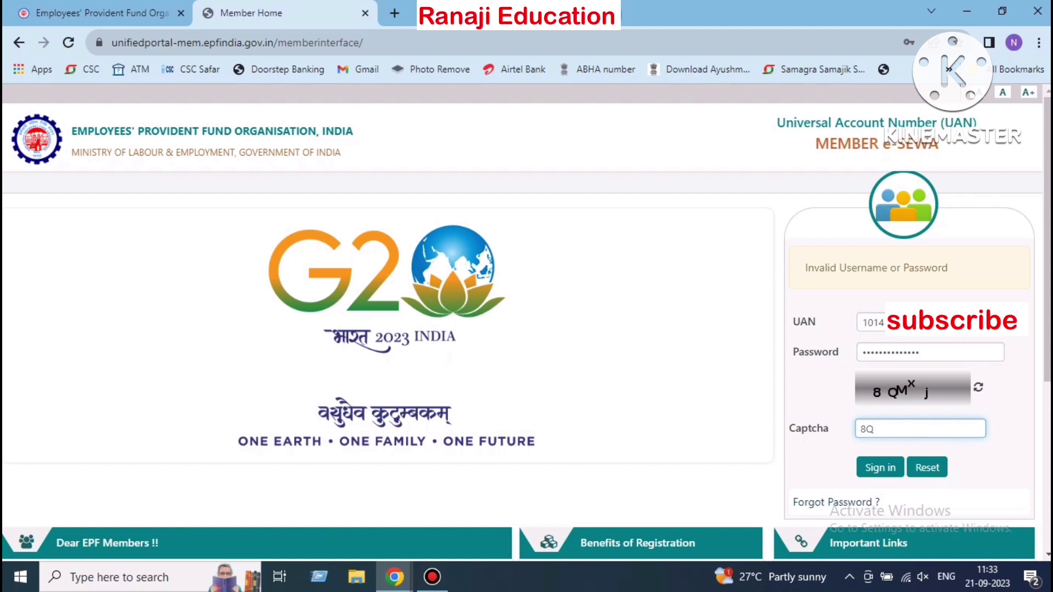
pyautogui.write('Mxj')
pyautogui.press('Return')
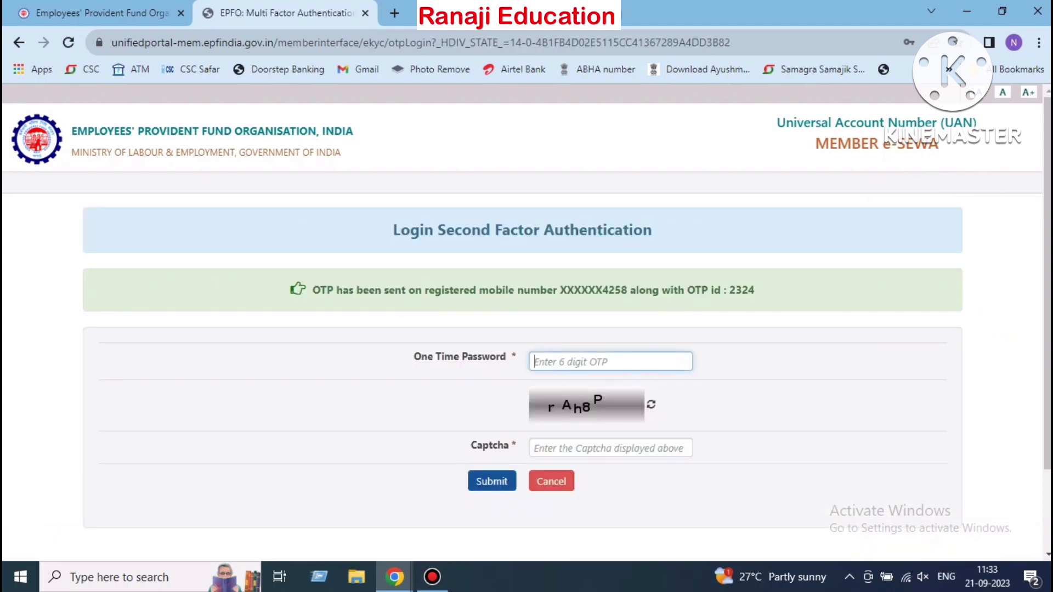
# Step: Enter the one-time password and the captcha 'rAh8P', then submit the OTP verification
pyautogui.click(610, 448)
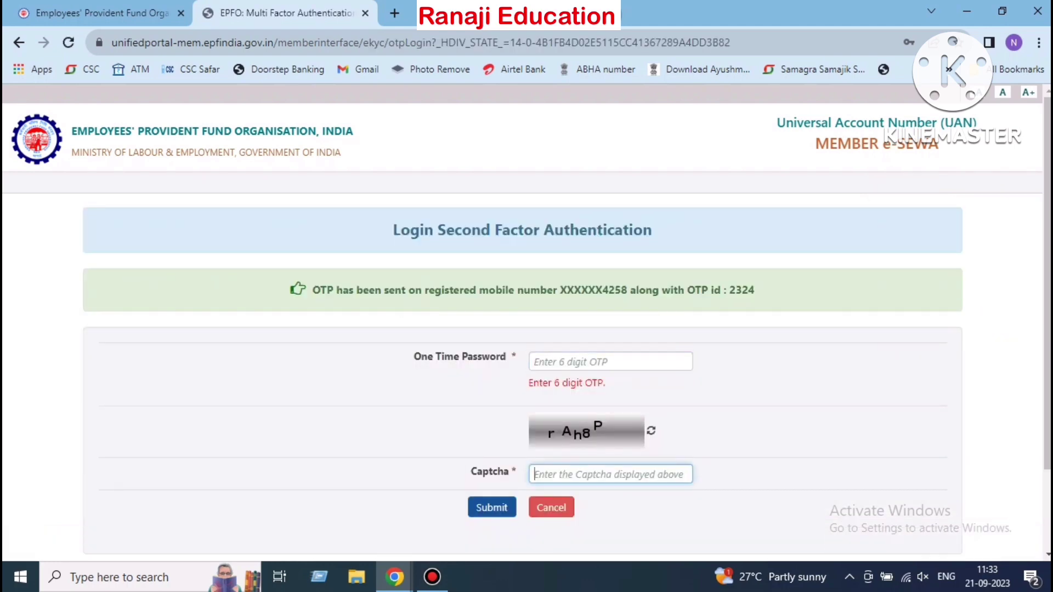
pyautogui.write('r')
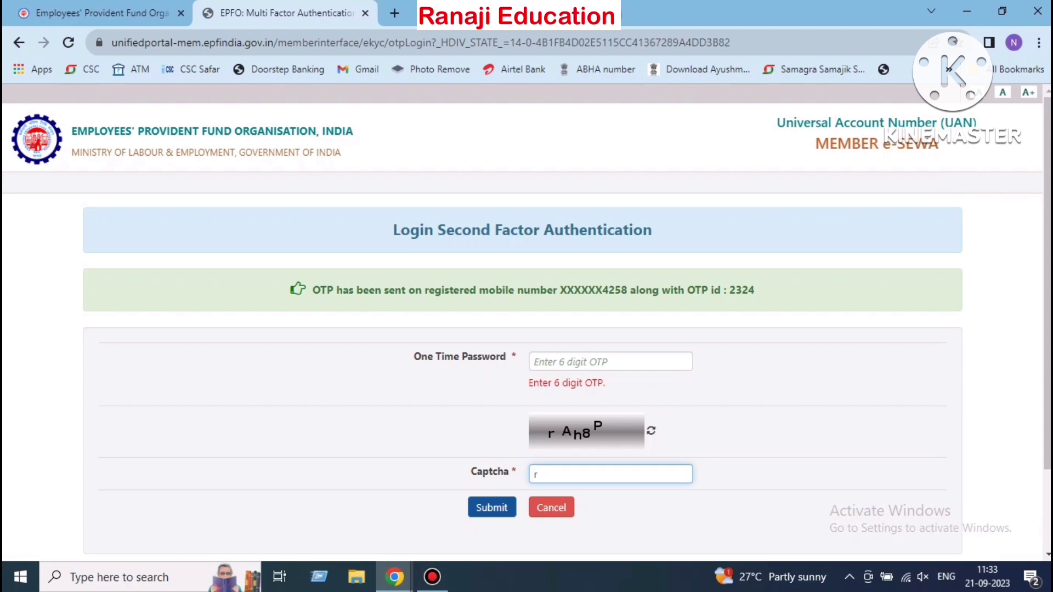
pyautogui.write('A')
pyautogui.write('h5')
pyautogui.write('8')
pyautogui.click(610, 361)
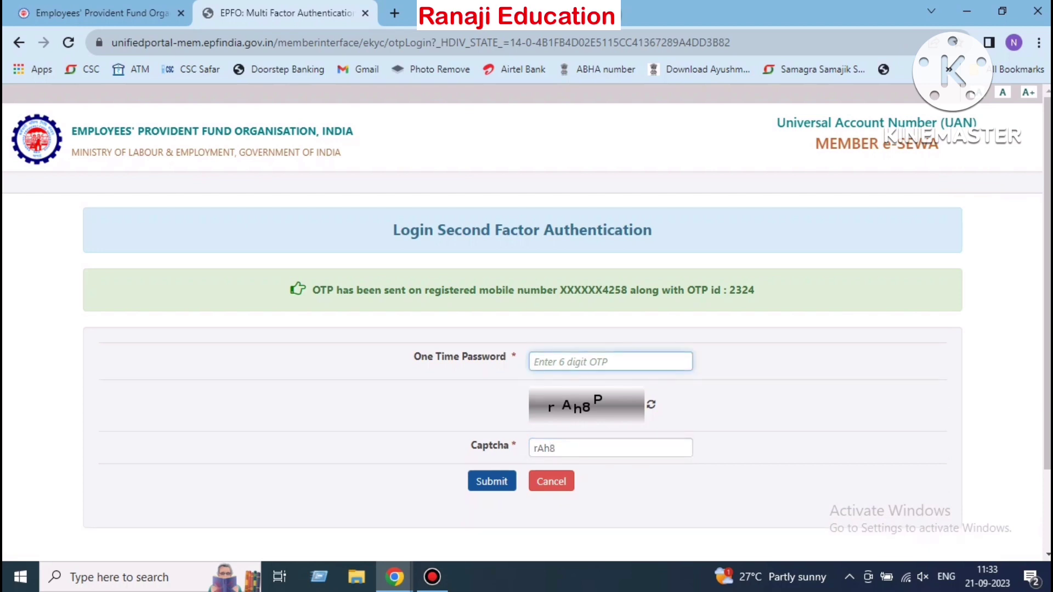
pyautogui.click(556, 448)
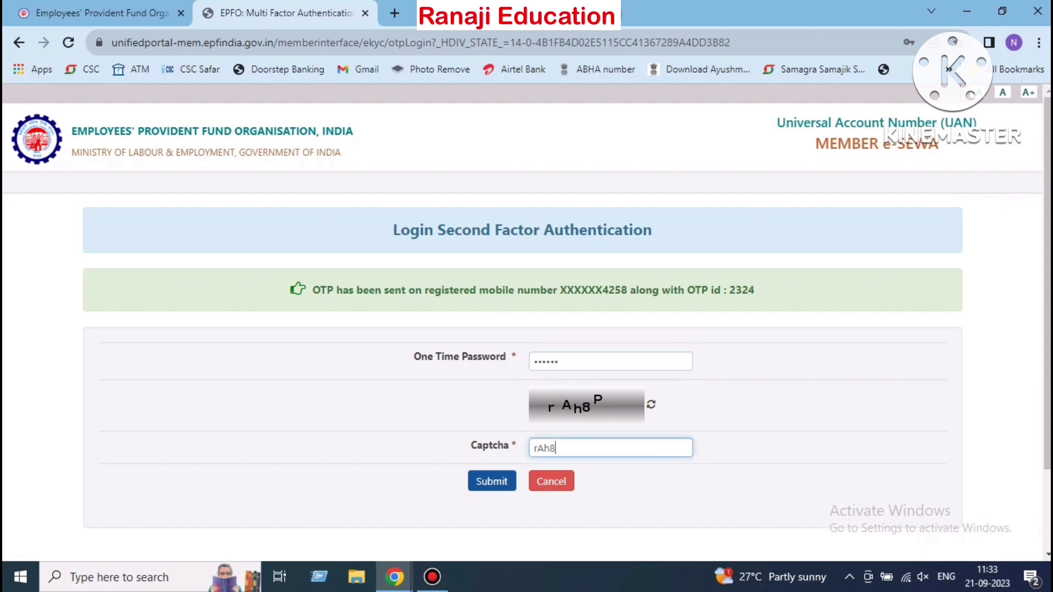
pyautogui.write('P')
pyautogui.press('Return')
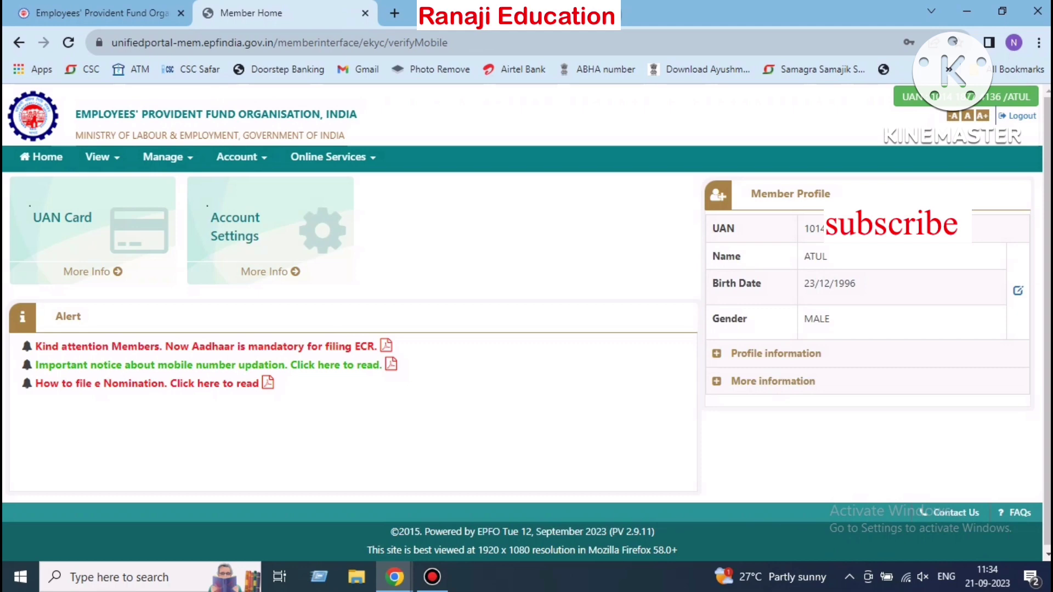
# Step: Expand the member's profile information and go to Service History from the View menu
pyautogui.click(776, 354)
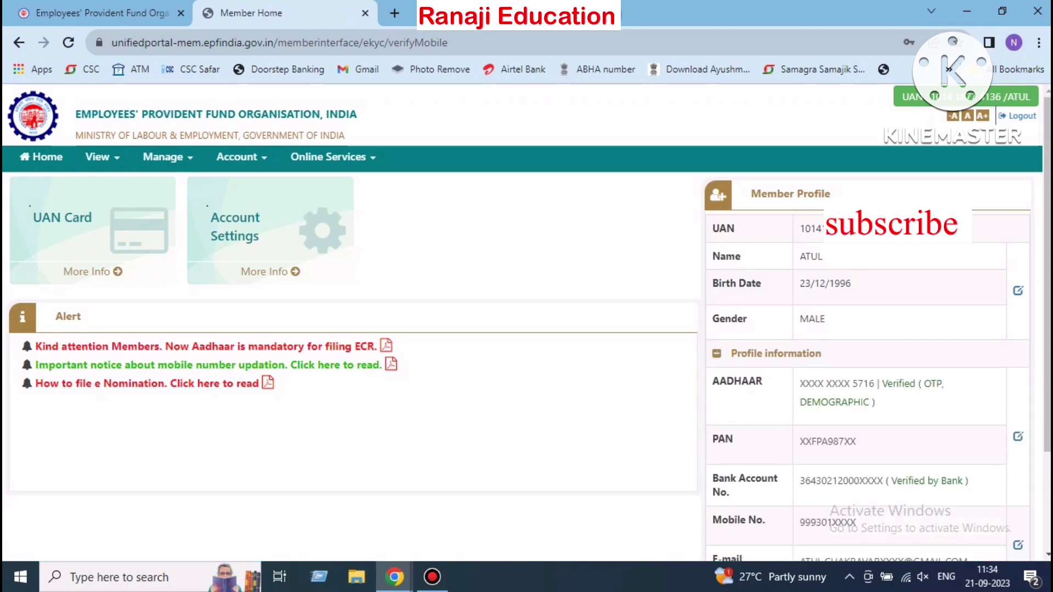
pyautogui.scroll(-1, 776, 353)
pyautogui.scroll(2, 351, 330)
pyautogui.click(102, 157)
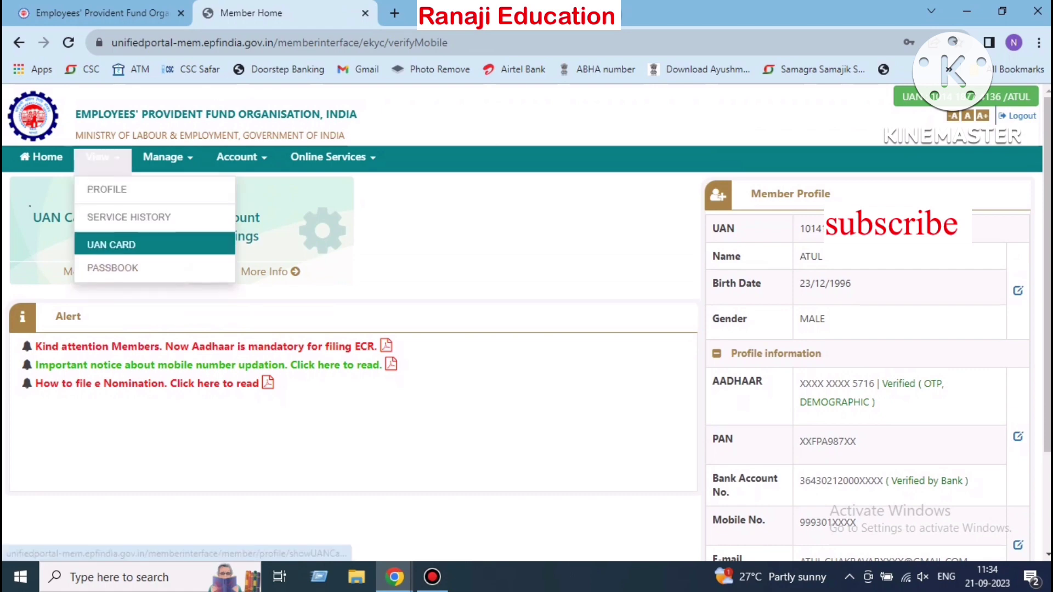
pyautogui.click(110, 242)
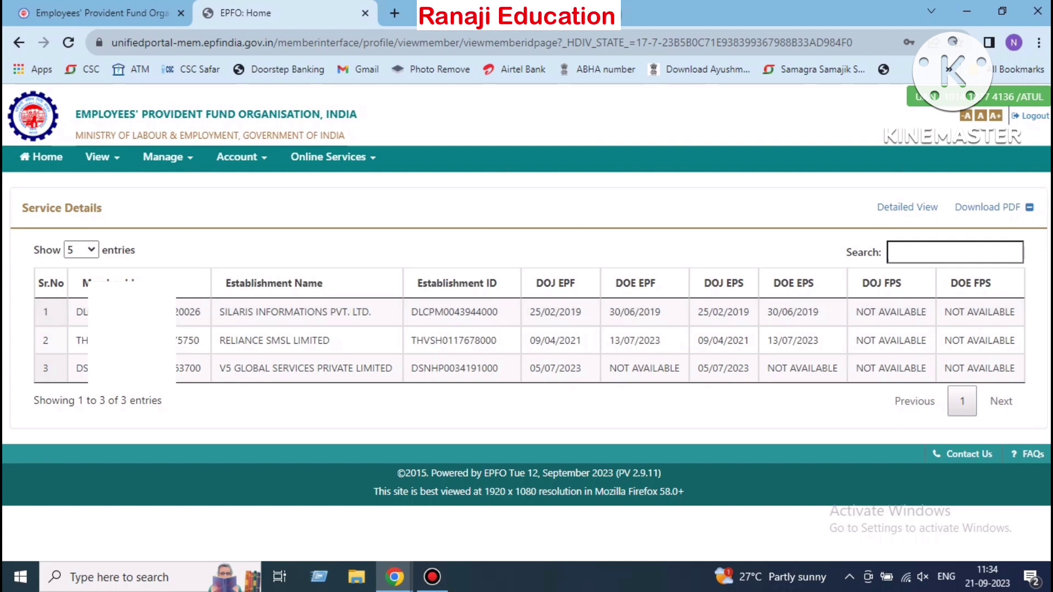
pyautogui.click(333, 157)
pyautogui.moveTo(333, 157)
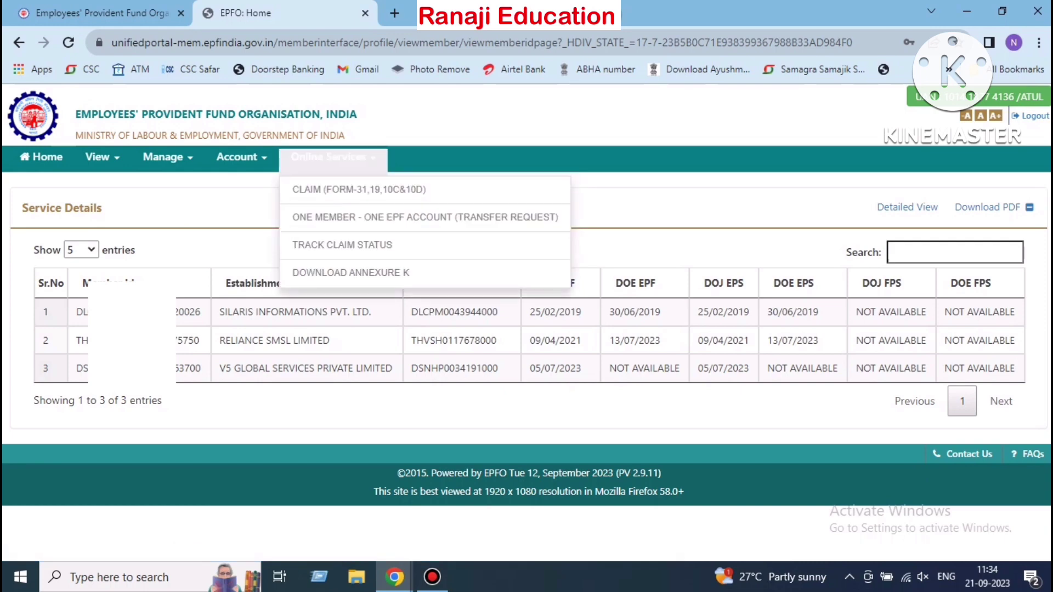
pyautogui.moveTo(269, 216); pyautogui.dragTo(323, 218)
pyautogui.click(264, 217)
pyautogui.moveTo(334, 159)
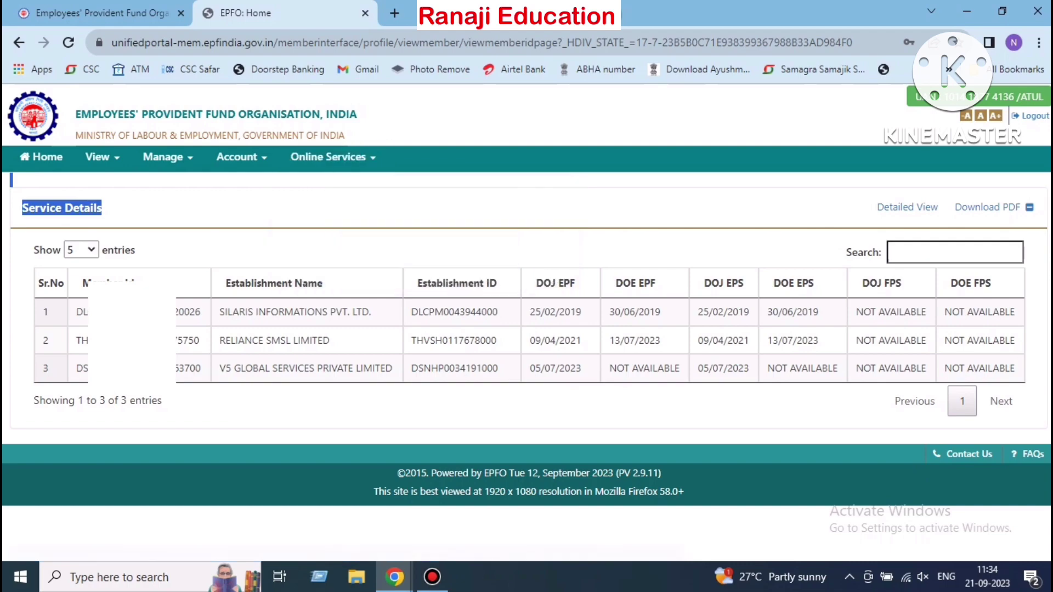
pyautogui.click(263, 216)
pyautogui.click(425, 217)
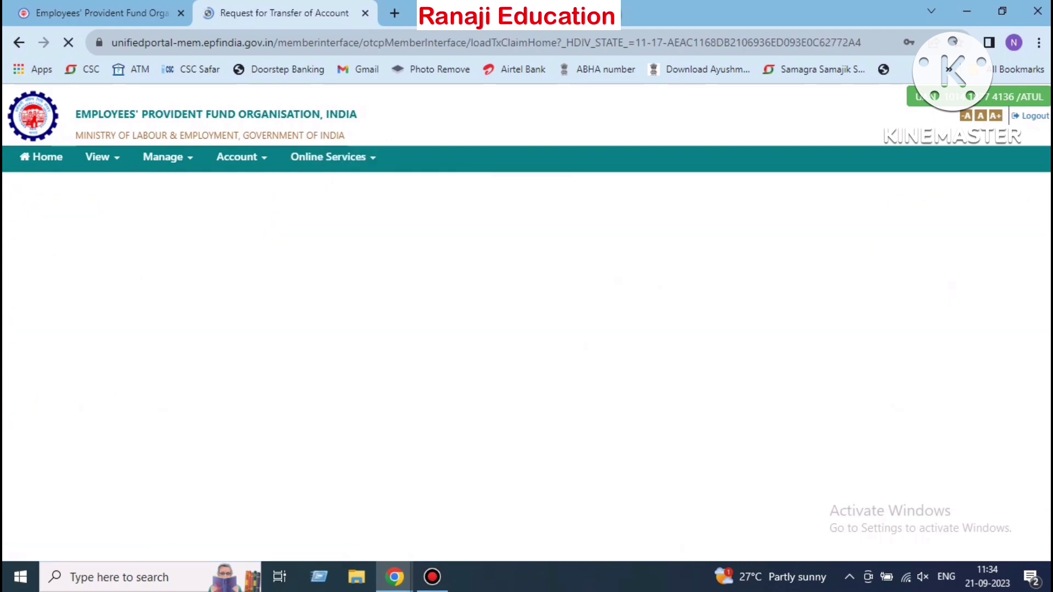
pyautogui.scroll(-1, 527, 329)
pyautogui.scroll(-5, 527, 329)
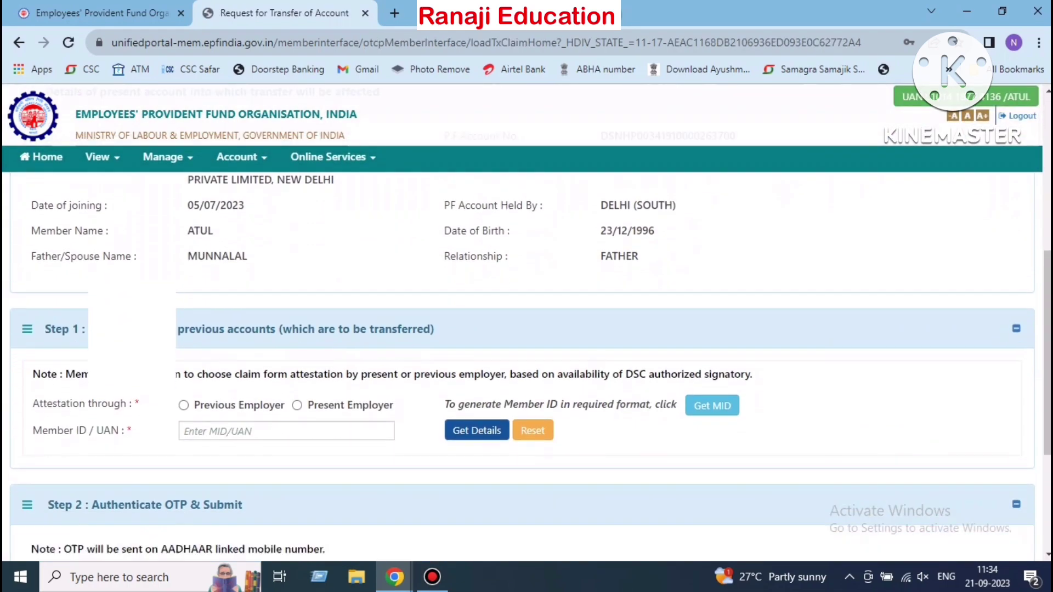
pyautogui.moveTo(99, 157)
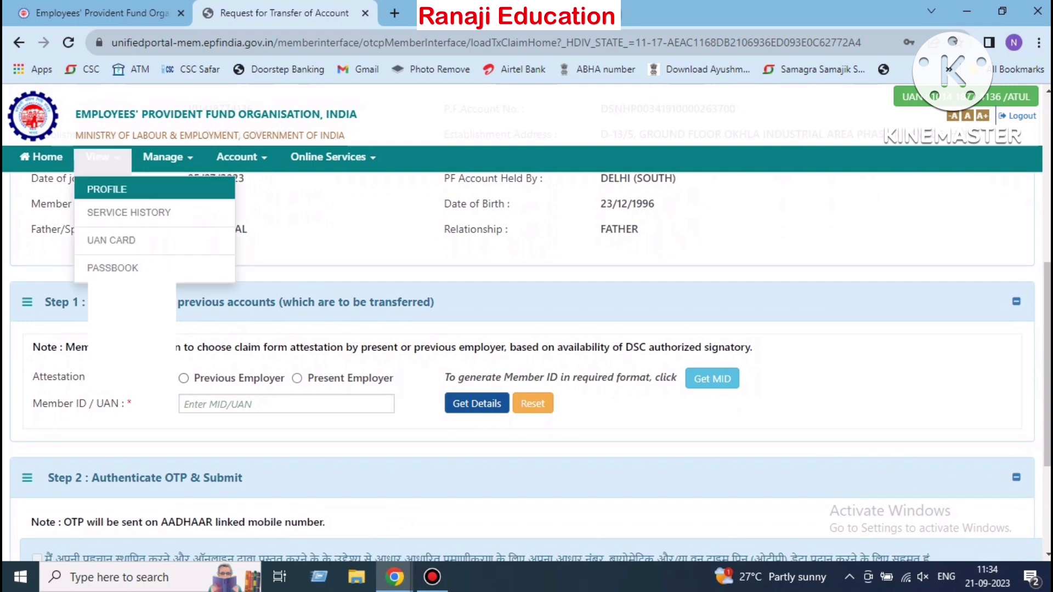
pyautogui.click(128, 217)
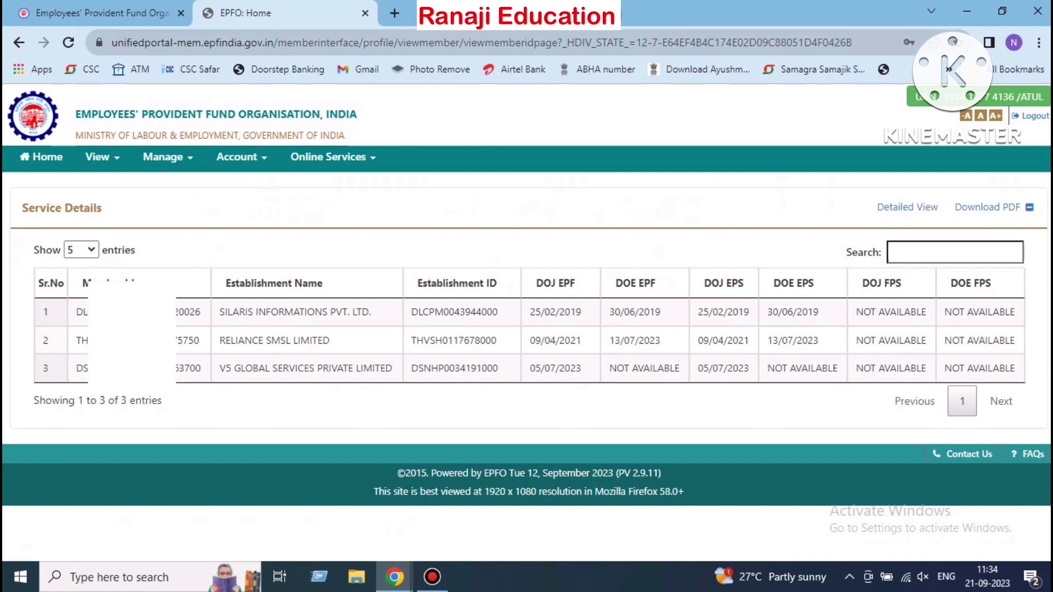
# Step: Start a One Member – One EPF Account transfer request with attestation through the present employer
pyautogui.click(328, 157)
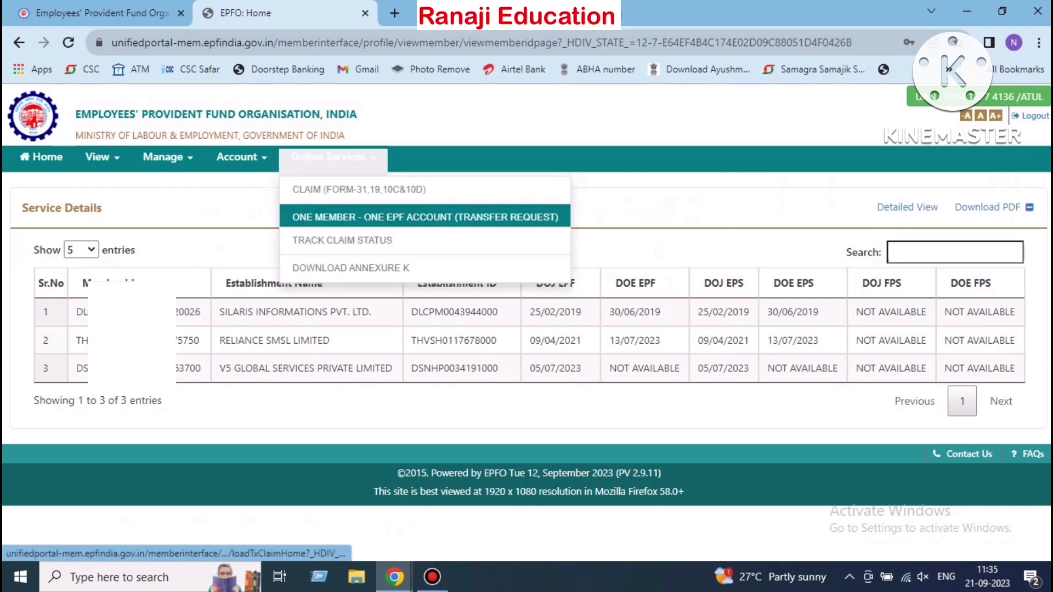
pyautogui.click(425, 218)
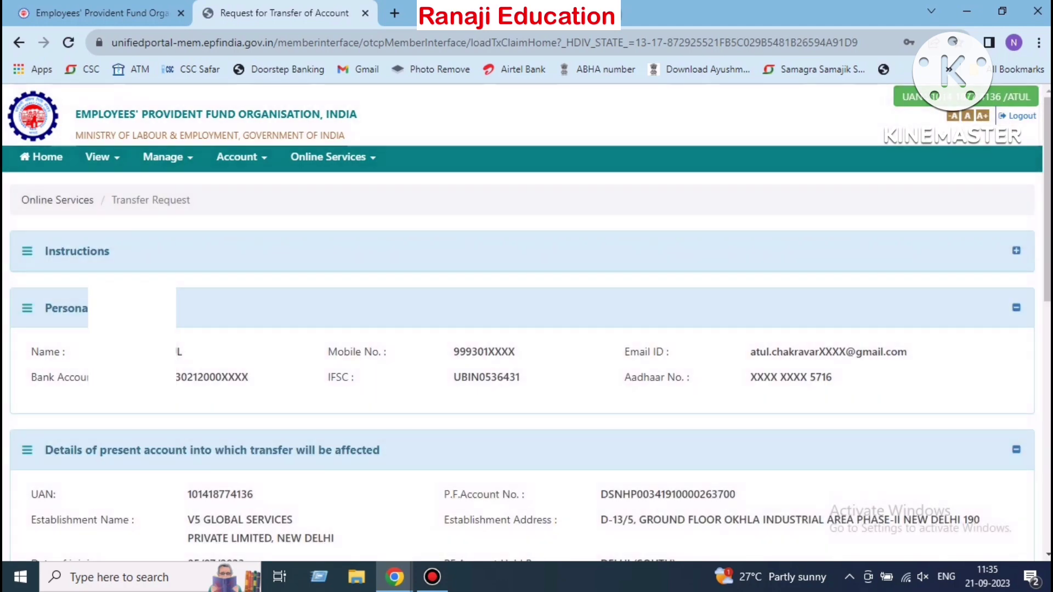
pyautogui.scroll(-10, 526, 329)
pyautogui.click(297, 301)
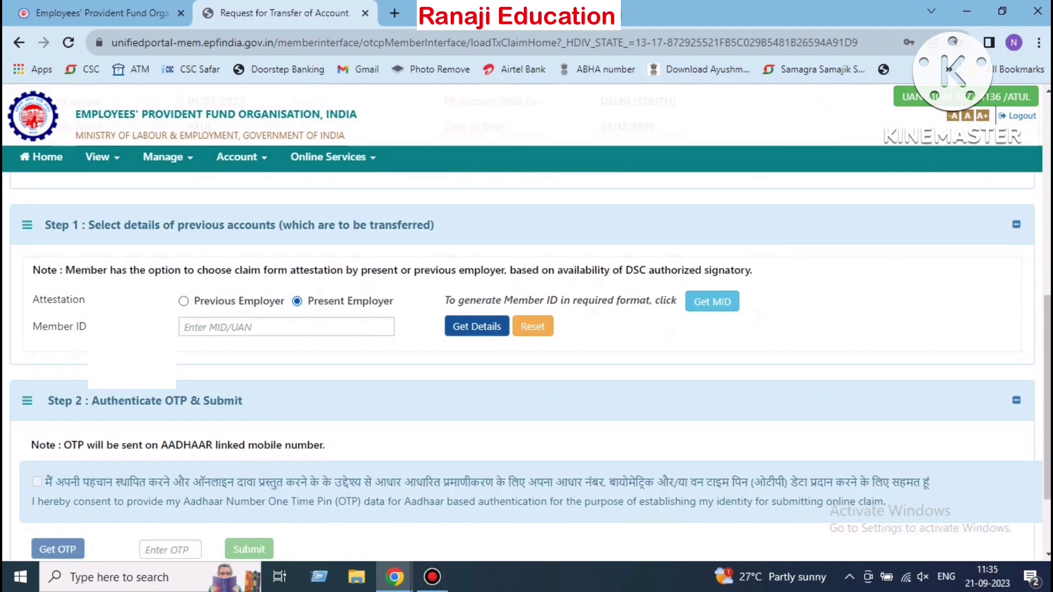
# Step: Enter the member's UAN and fetch the previous account details
pyautogui.click(286, 327)
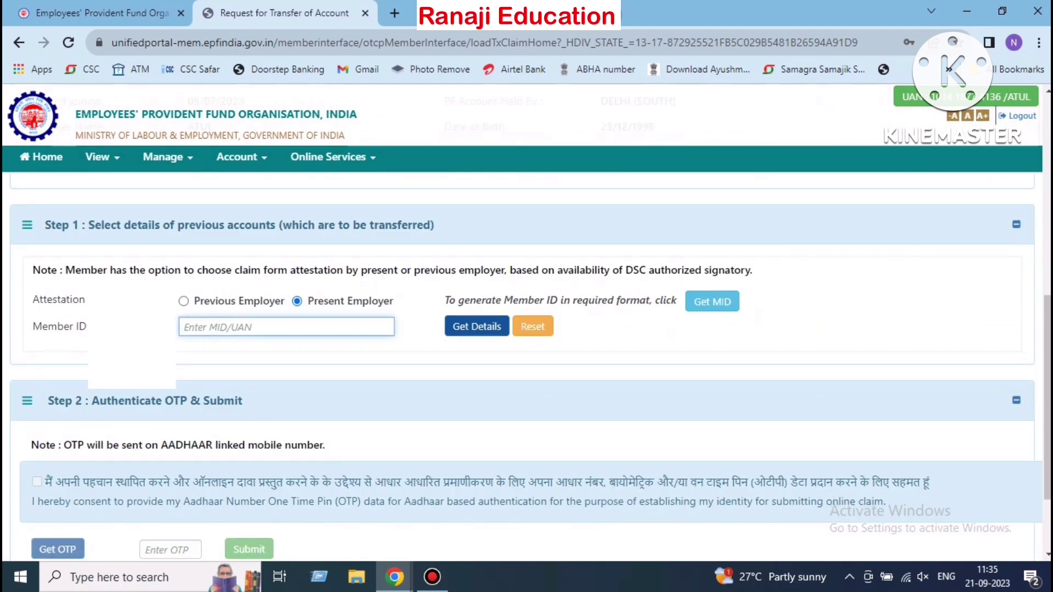
pyautogui.write('10')
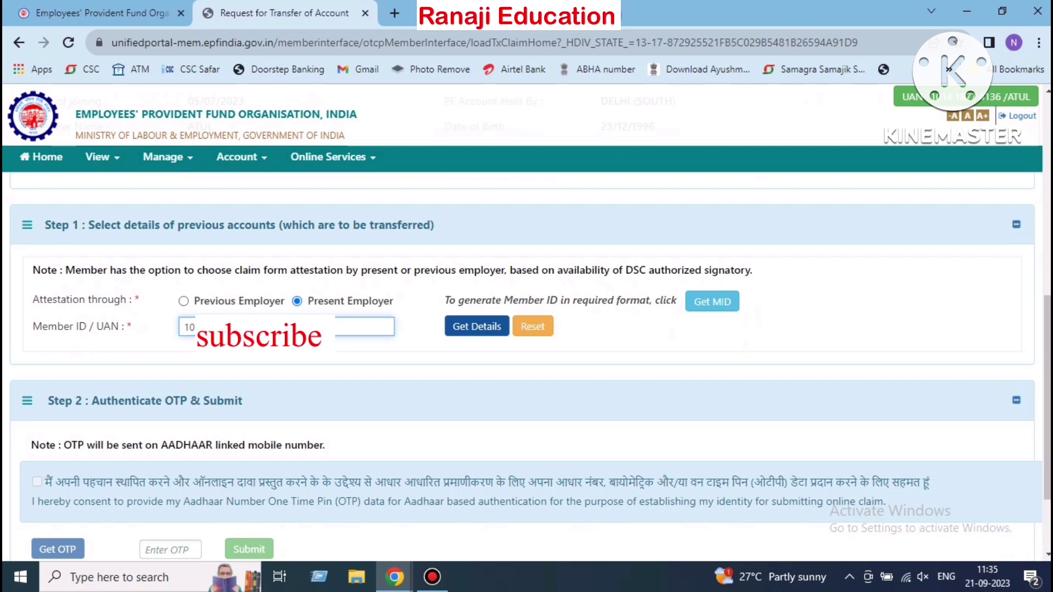
pyautogui.click(477, 327)
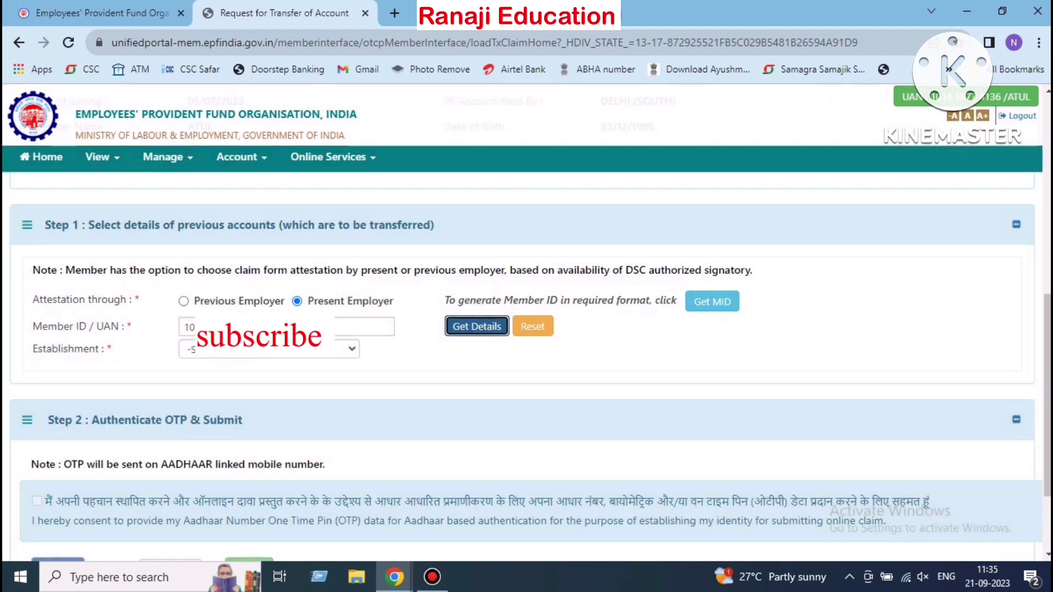
# Step: Pick RELIANCE SMSL LIMITED as the previous establishment after SILARIS is rejected, and tick its account
pyautogui.click(269, 349)
pyautogui.click(263, 380)
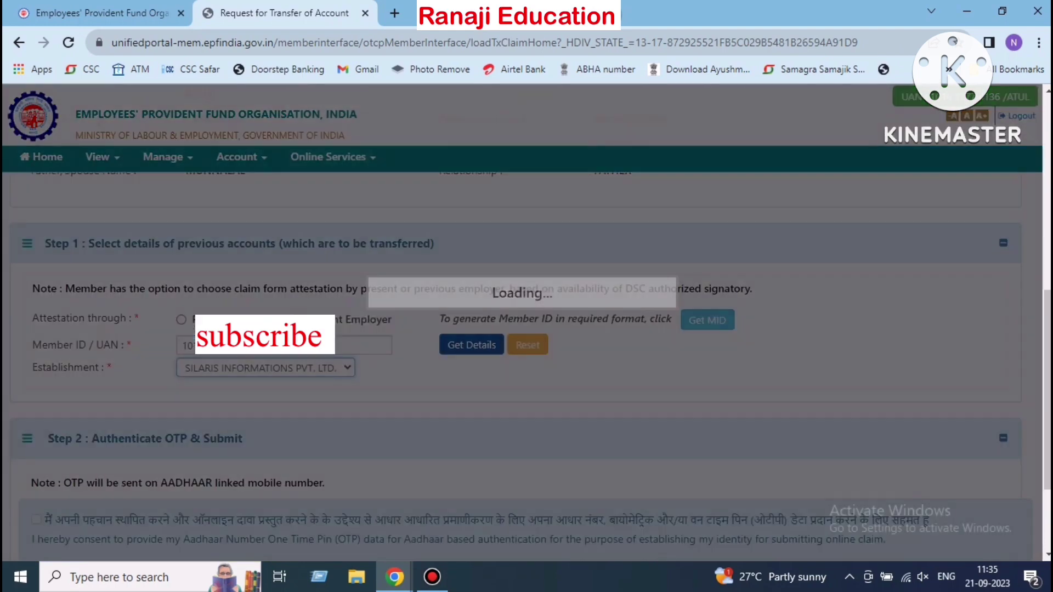
pyautogui.click(720, 173)
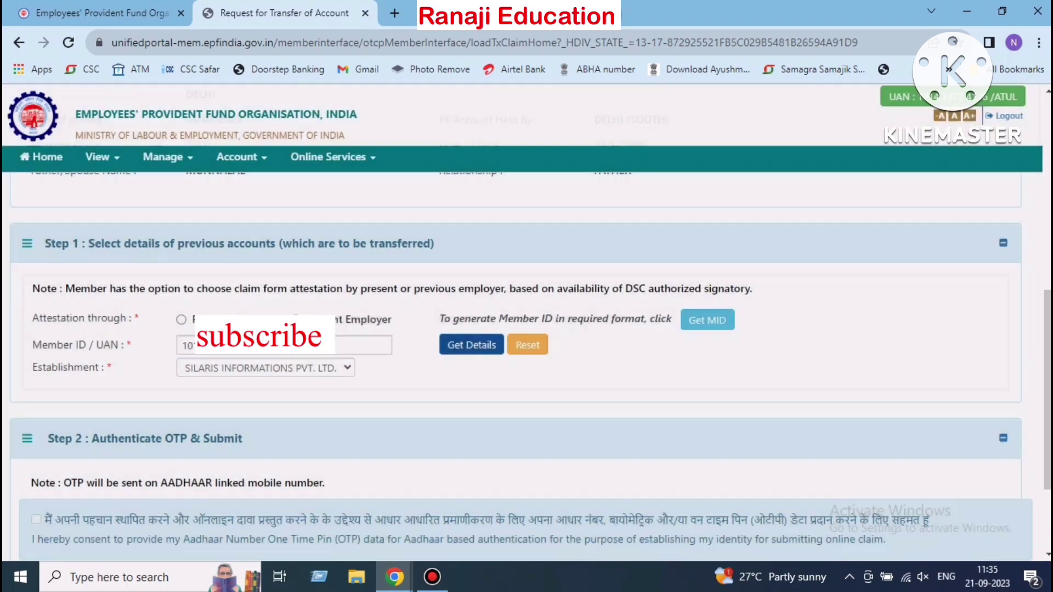
pyautogui.click(268, 349)
pyautogui.click(263, 393)
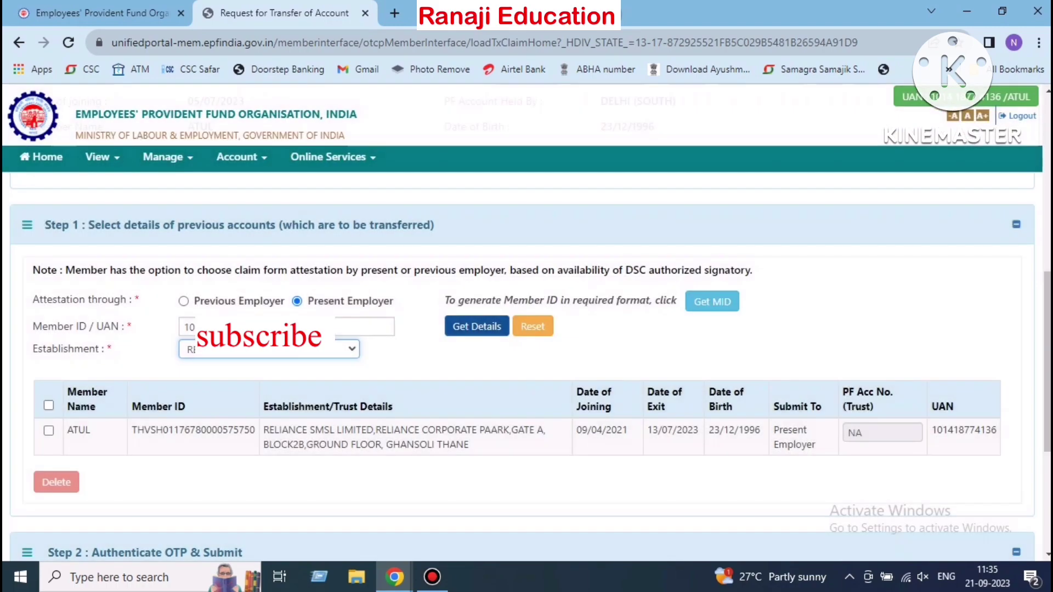
pyautogui.click(49, 431)
pyautogui.scroll(-2, 527, 329)
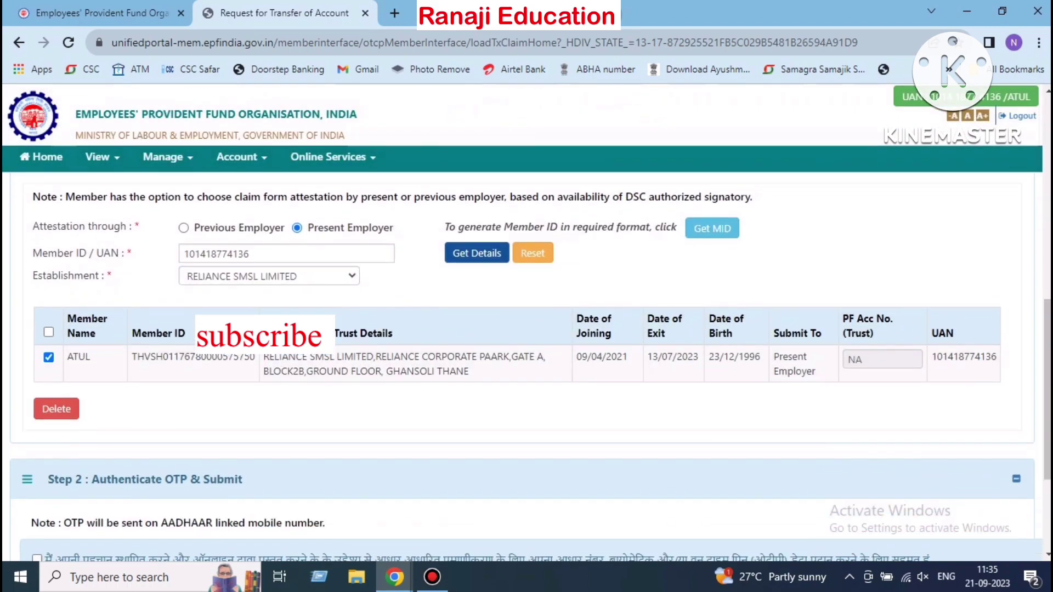
pyautogui.click(48, 328)
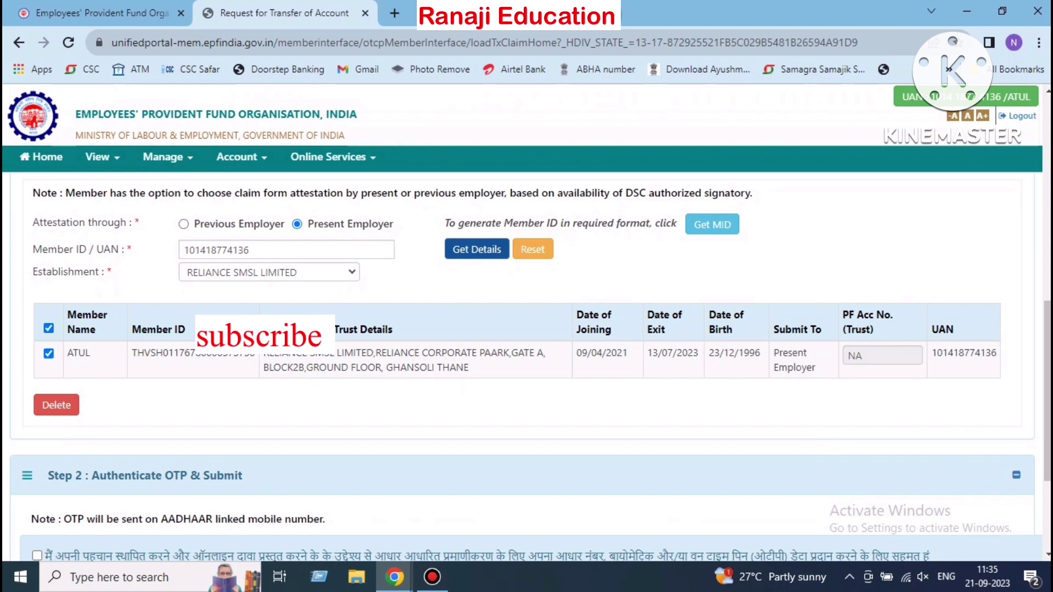
pyautogui.scroll(-3, 527, 329)
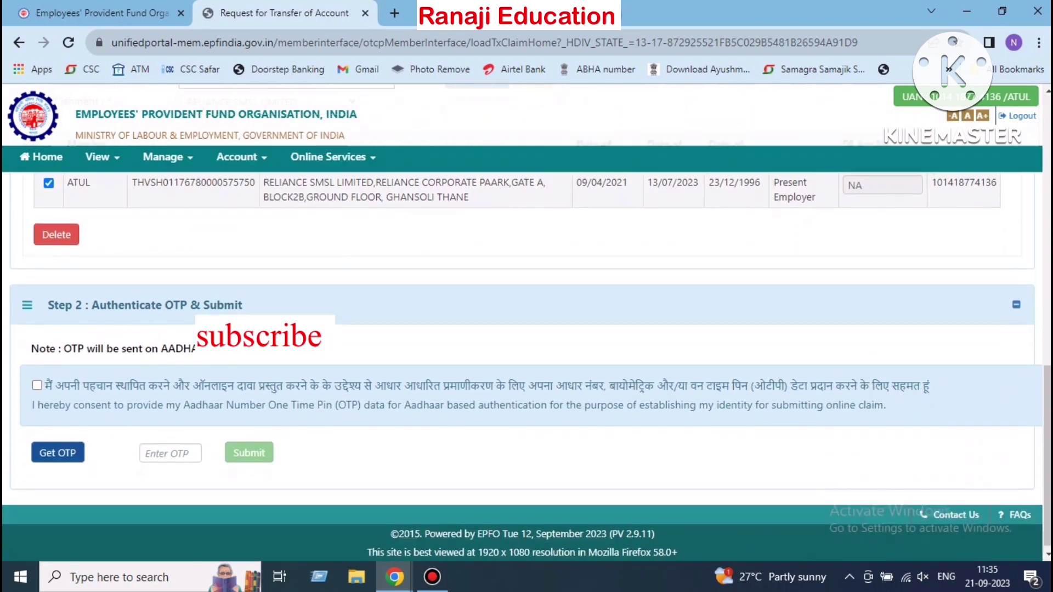
# Step: Give Aadhaar consent, request and enter the OTP, and submit the transfer claim
pyautogui.click(37, 380)
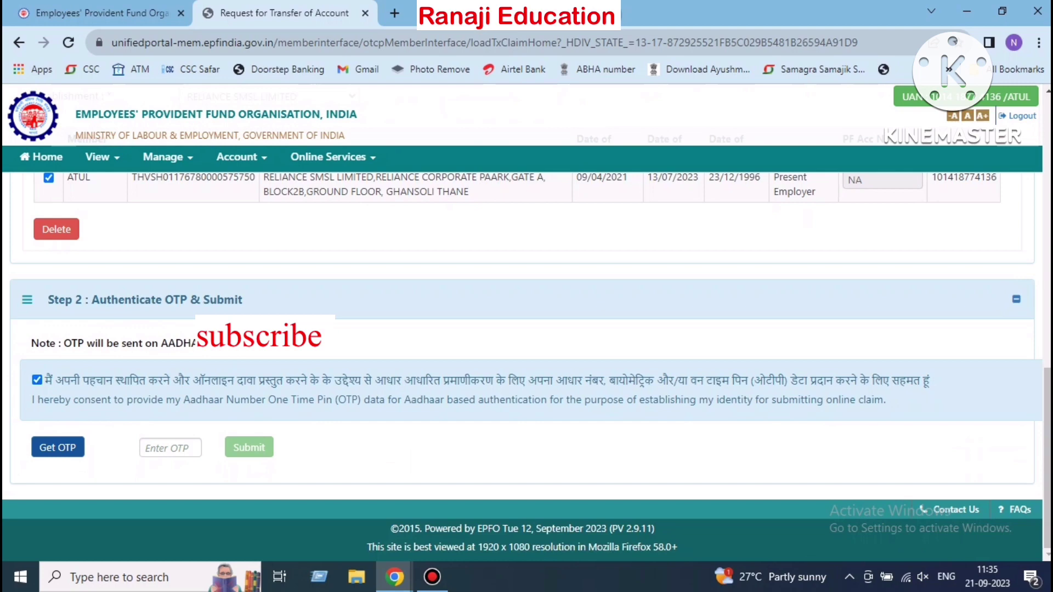
pyautogui.click(170, 448)
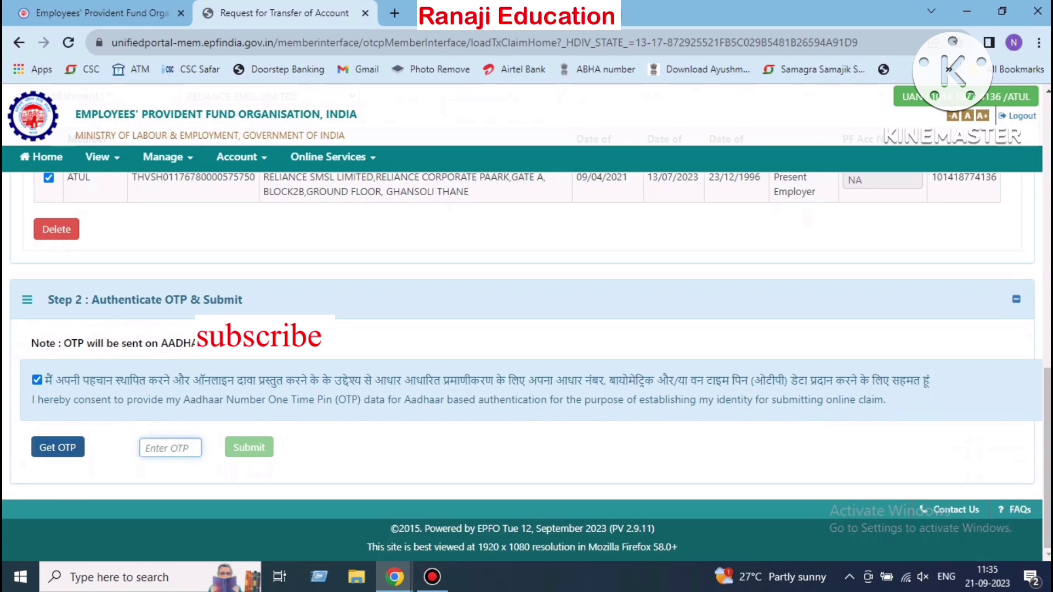
pyautogui.click(58, 447)
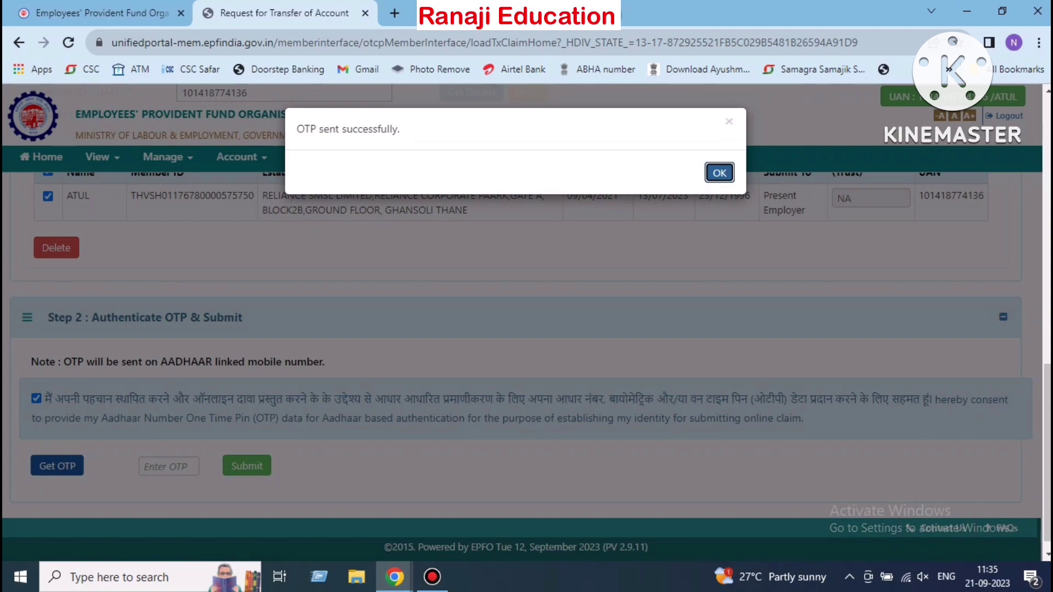
pyautogui.click(719, 173)
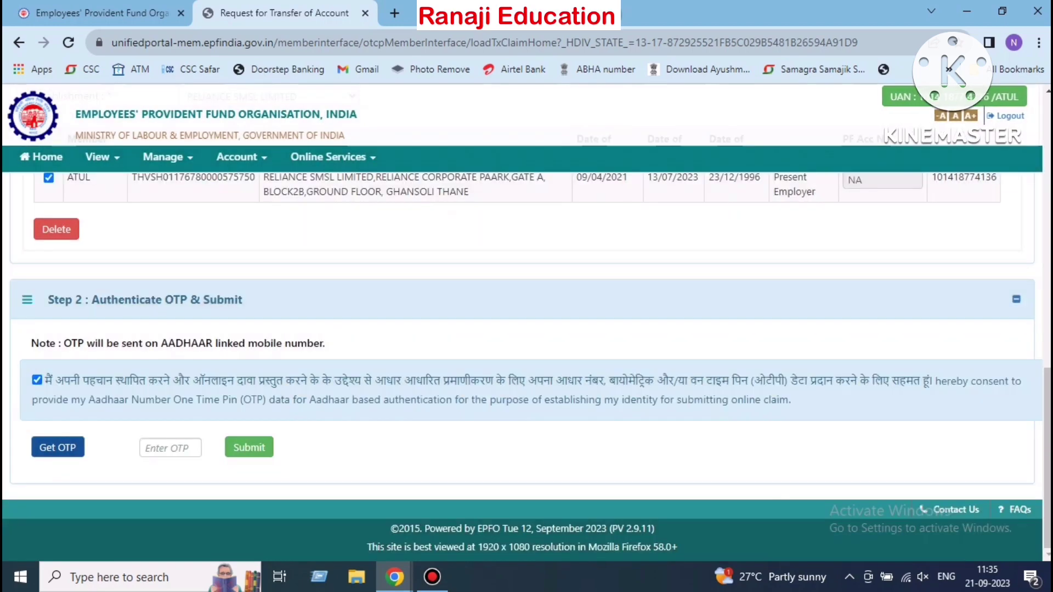
pyautogui.click(171, 448)
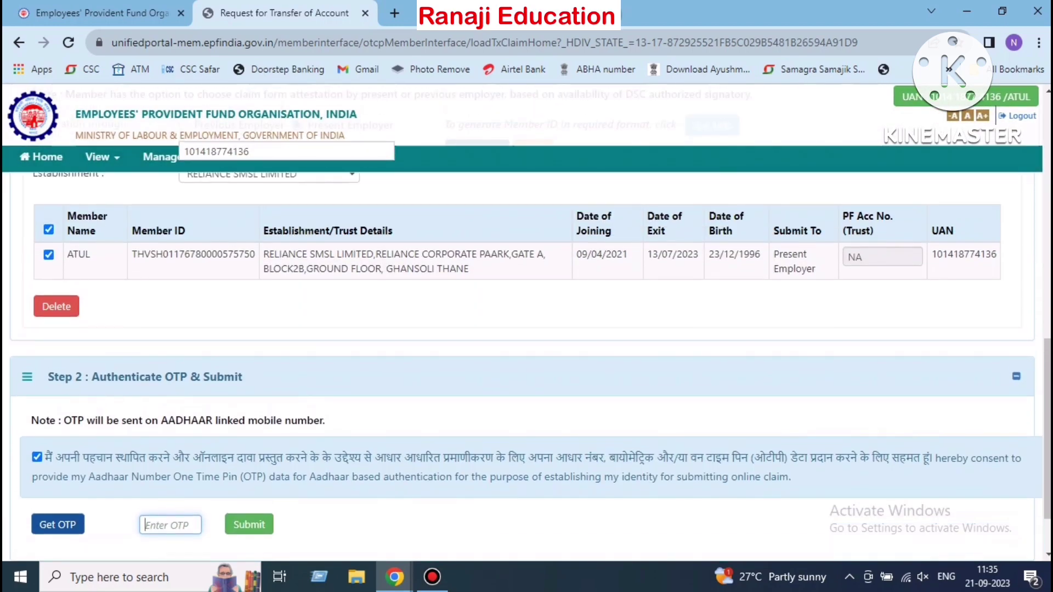
pyautogui.write('••••')
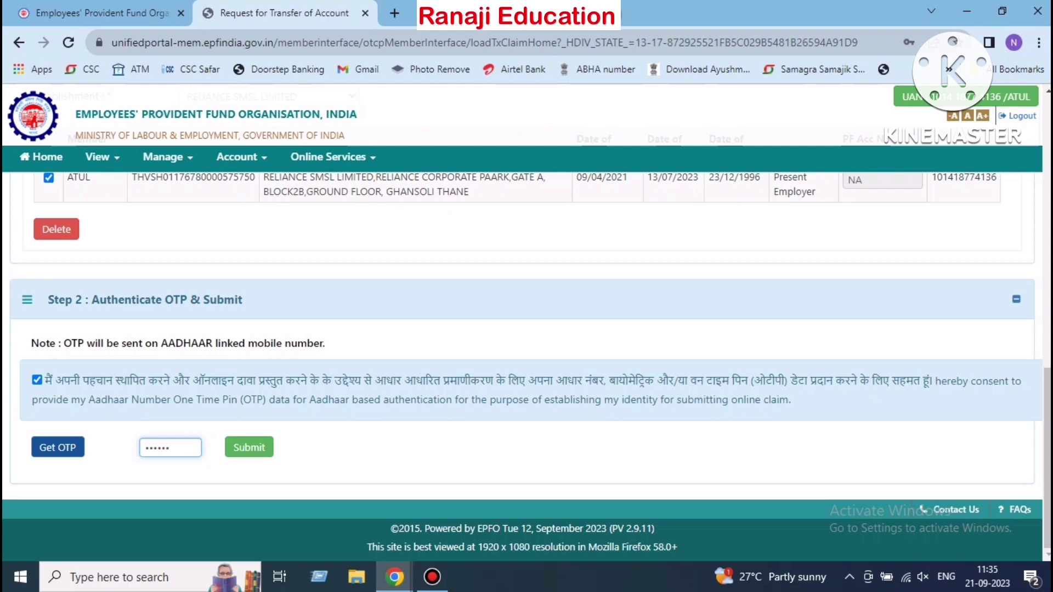
pyautogui.click(249, 448)
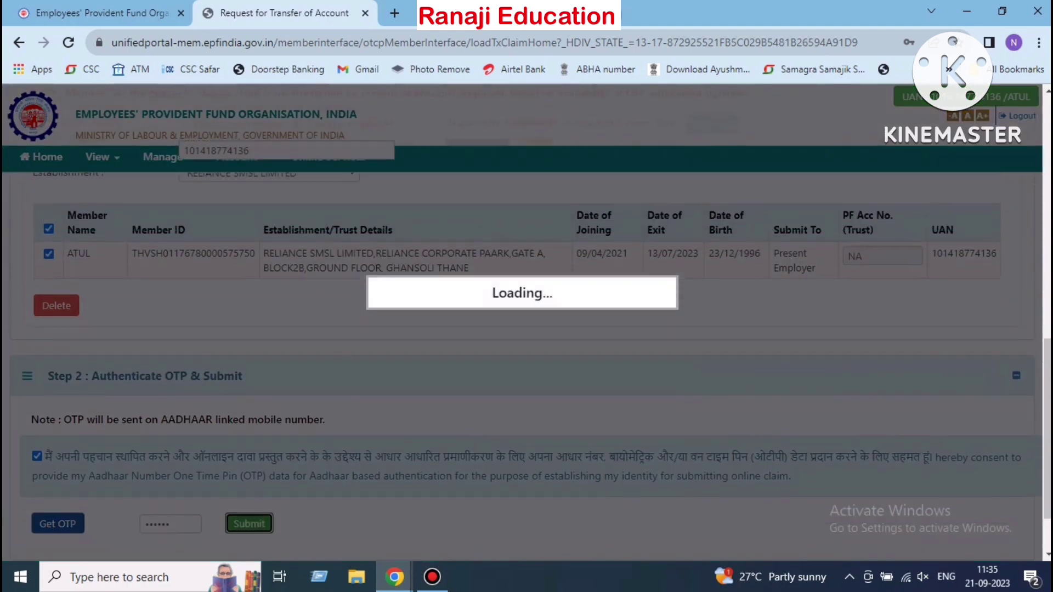
pyautogui.scroll(-3, 526, 362)
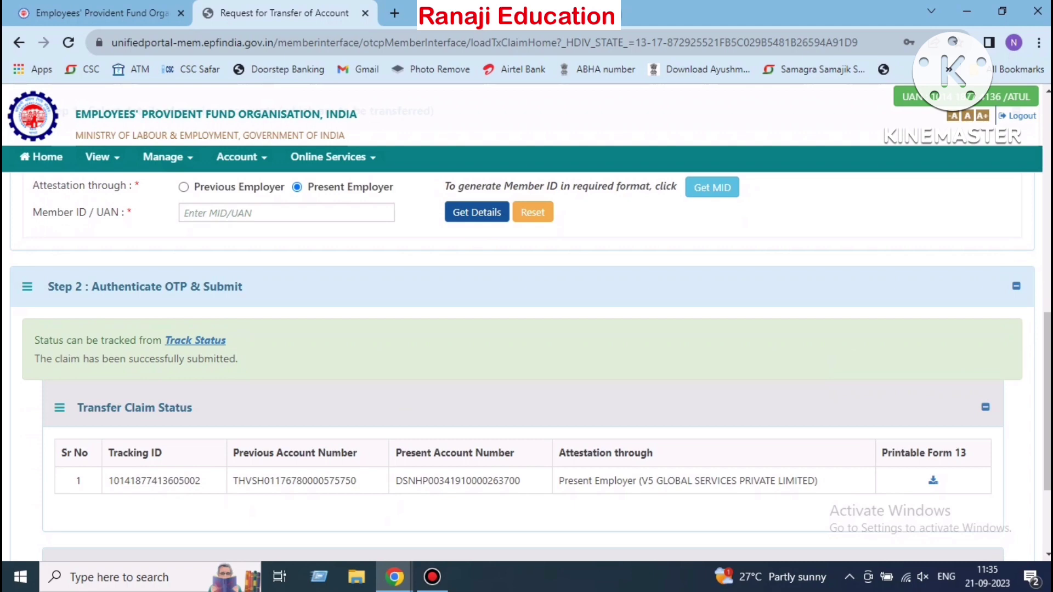
# Step: Select the claim's tracking row and open its printable Form 13 PDF
pyautogui.moveTo(109, 481); pyautogui.dragTo(818, 481)
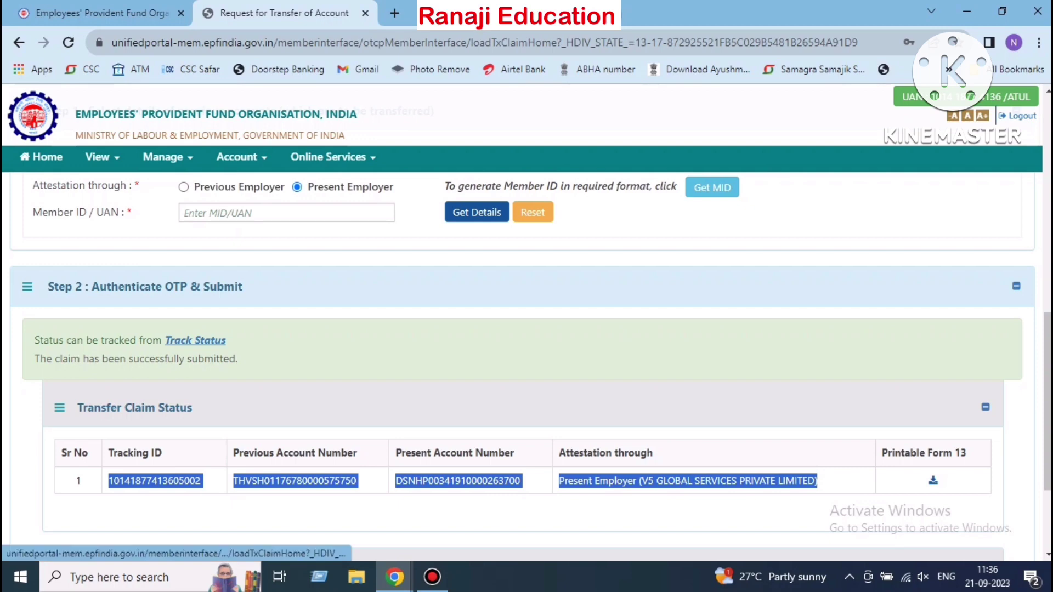
pyautogui.click(933, 480)
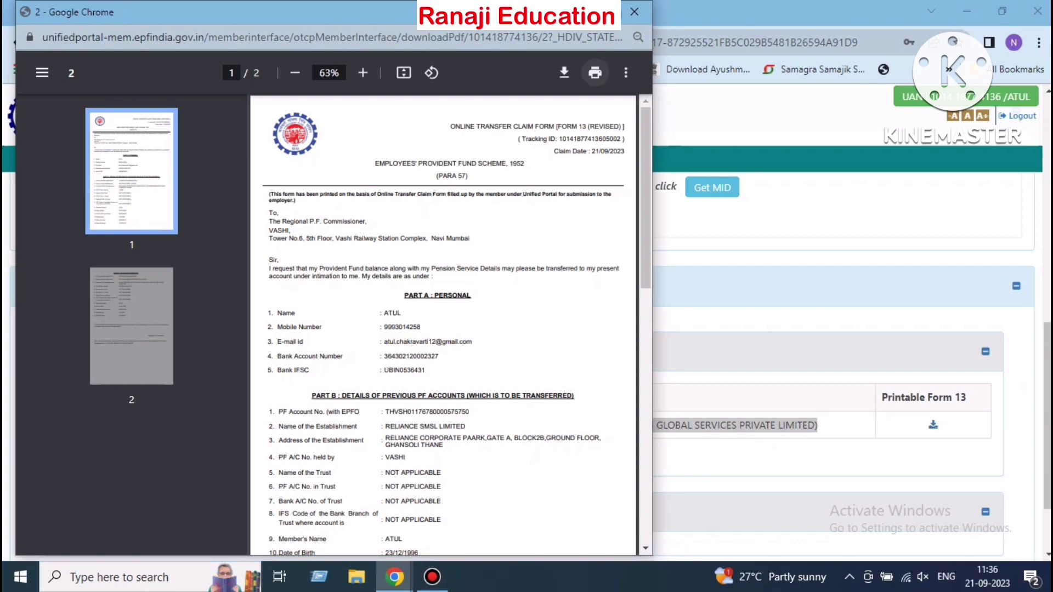
# Step: Set Chrome's print settings for Form 13 to all pages at scale 100
pyautogui.click(596, 72)
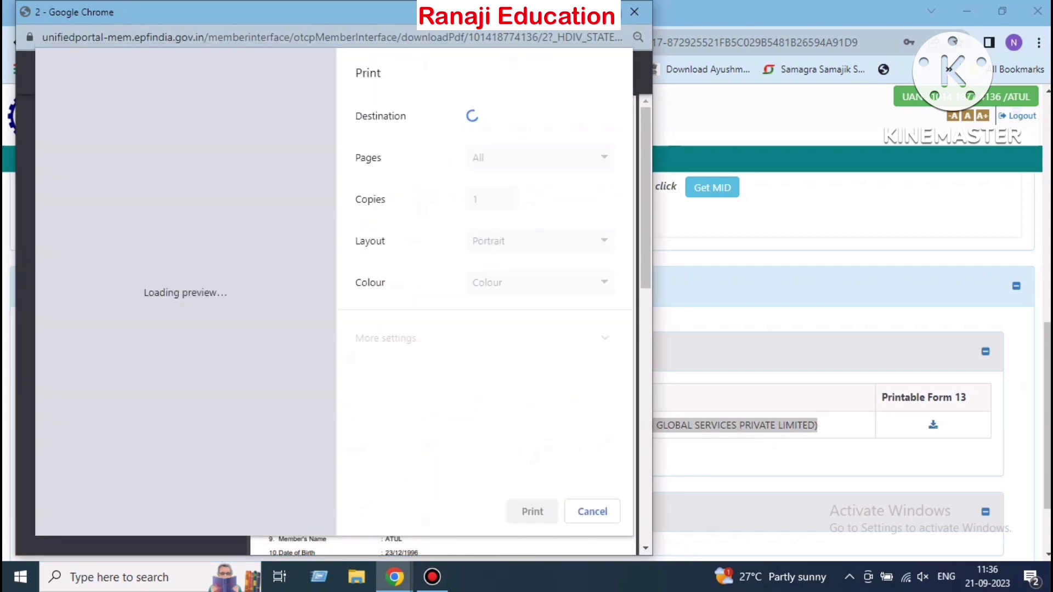
pyautogui.click(505, 190)
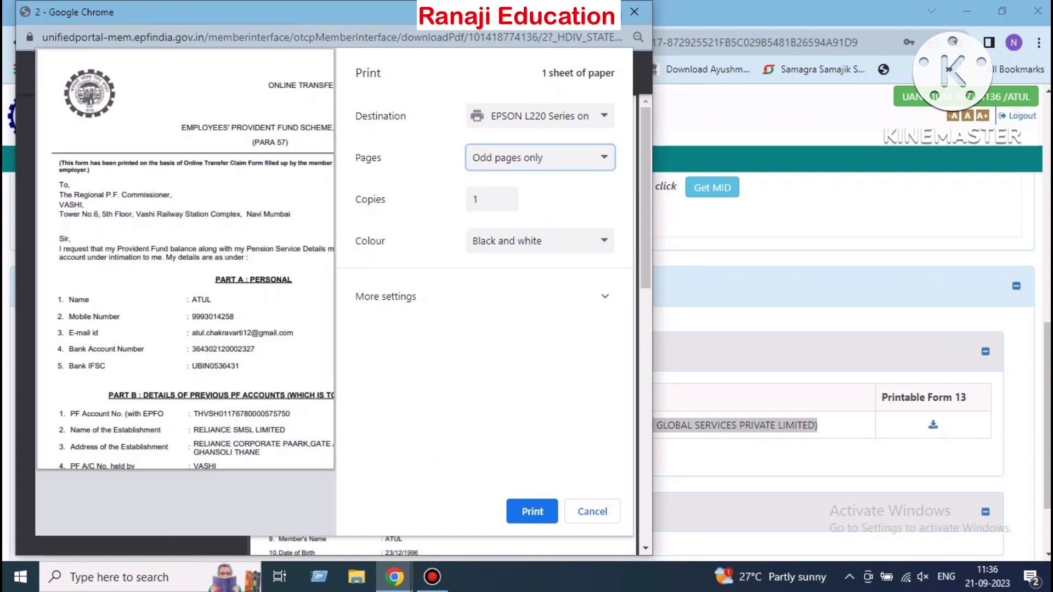
pyautogui.click(482, 296)
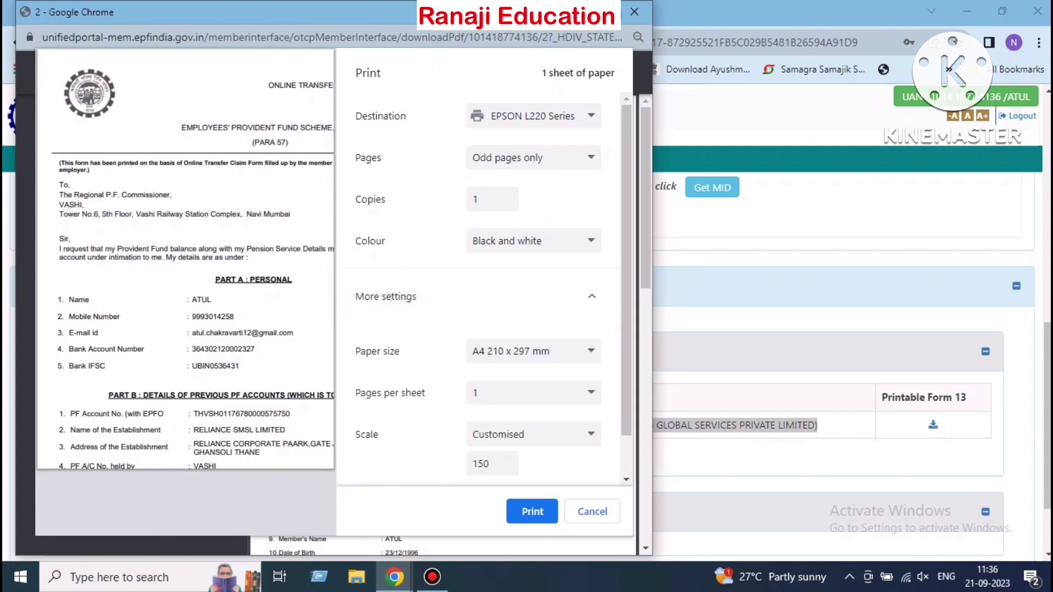
pyautogui.click(533, 157)
pyautogui.click(494, 176)
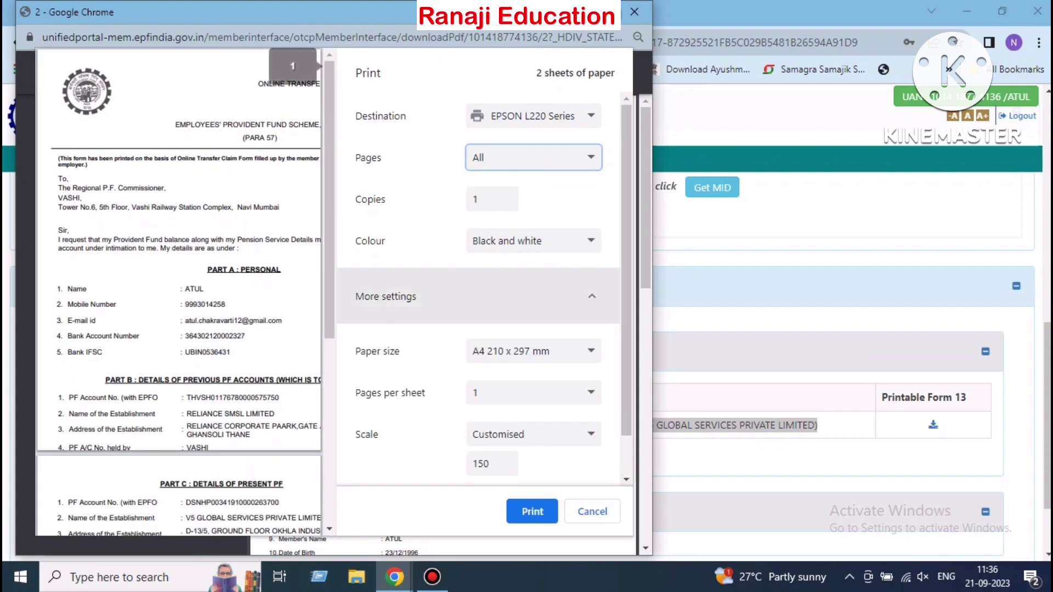
pyautogui.doubleClick(481, 464)
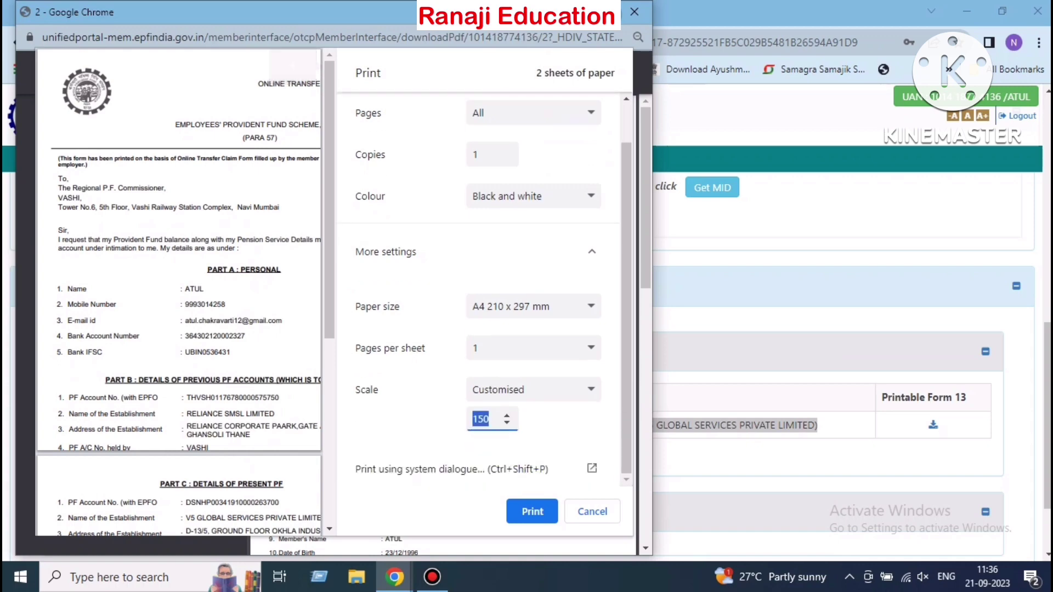
pyautogui.write('1000')
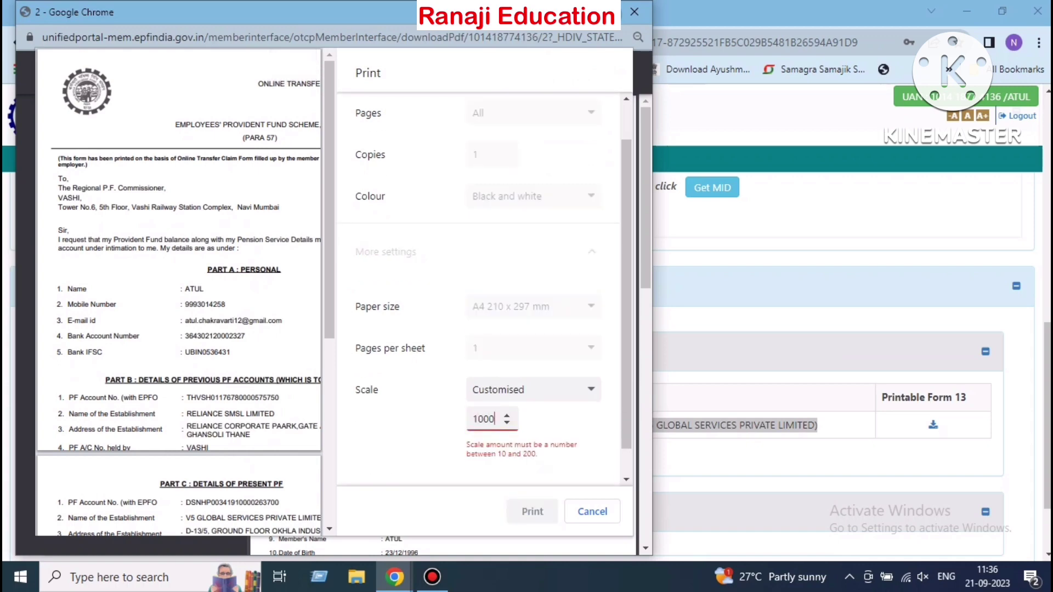
pyautogui.press('BackSpace')
pyautogui.scroll(-5, 178, 291)
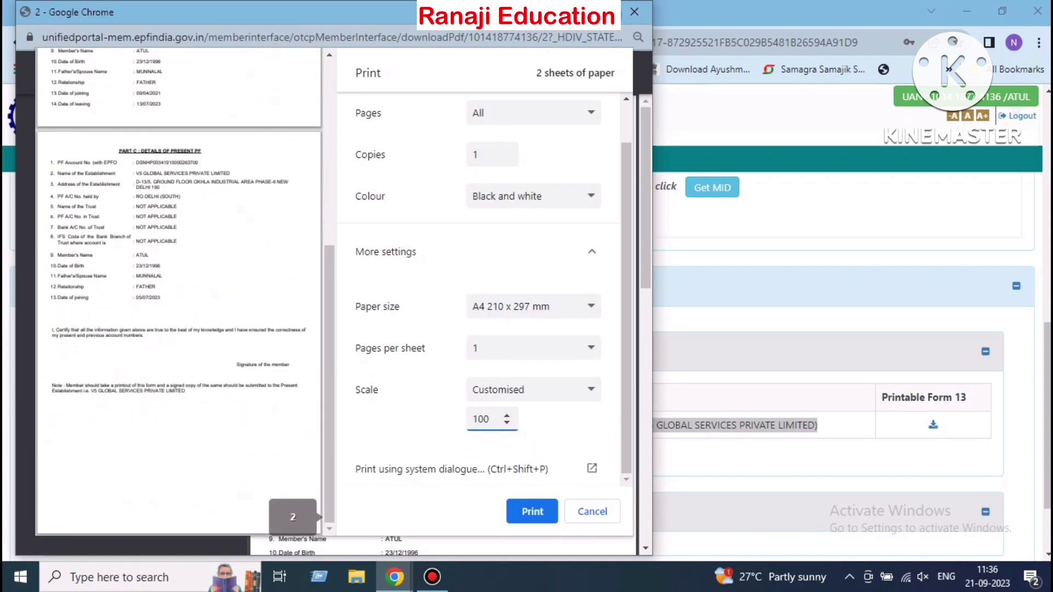
# Step: Print through the Epson L220 system dialog in grayscale at High quality
pyautogui.click(592, 468)
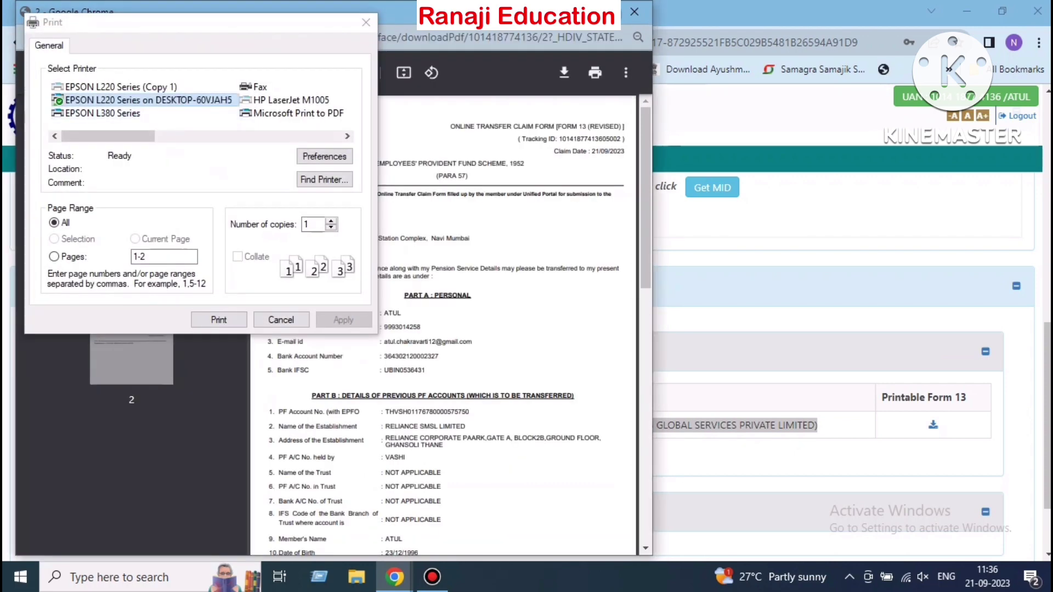
pyautogui.click(324, 156)
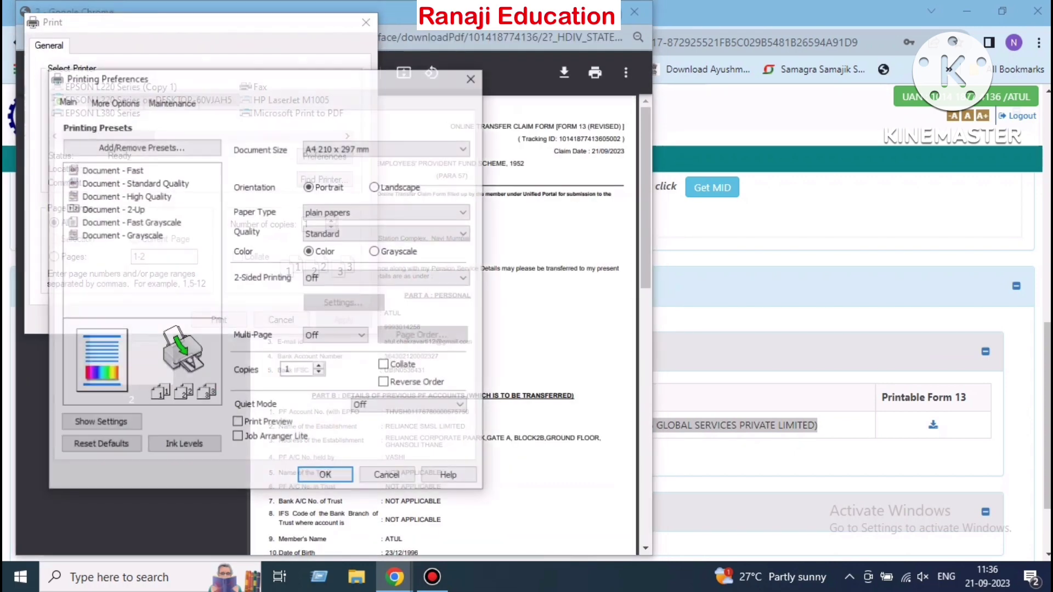
pyautogui.click(375, 251)
pyautogui.click(387, 233)
pyautogui.click(329, 259)
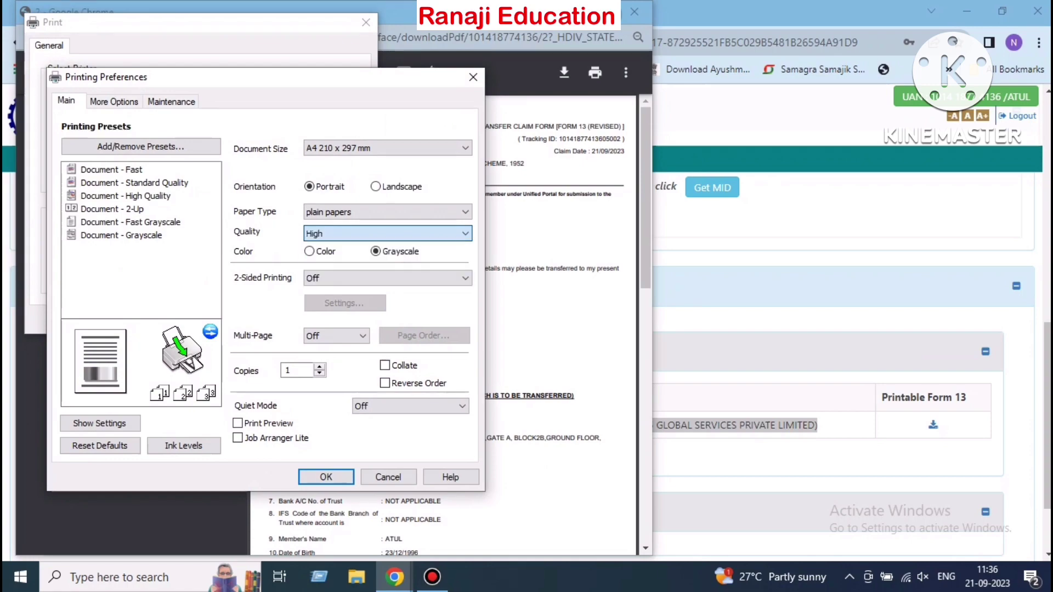
pyautogui.press('Return')
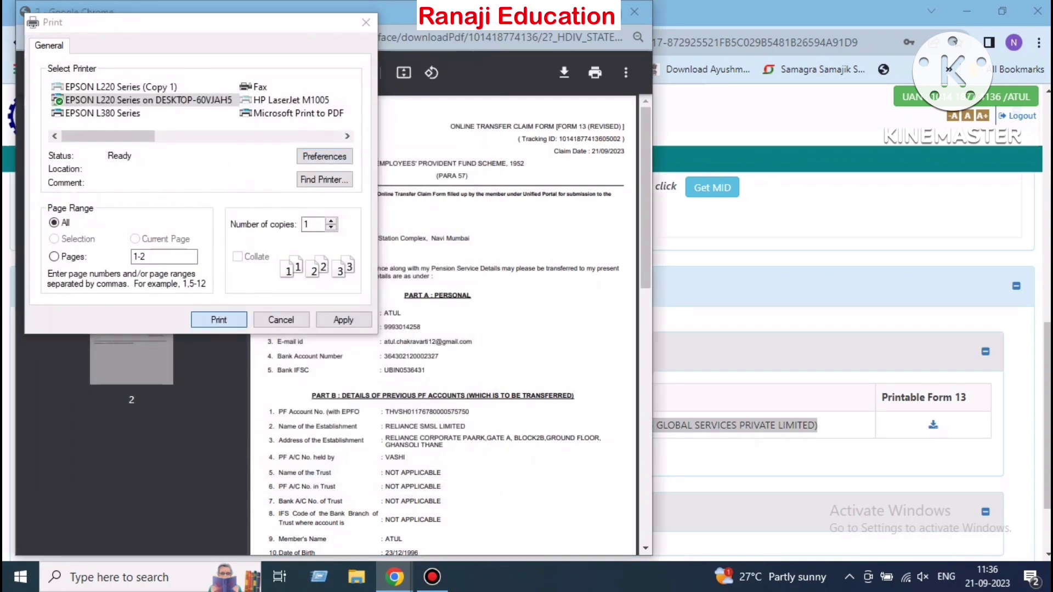
pyautogui.press('Return')
# Step: Confirm printing from the print preview and launch a new Chrome window
pyautogui.click(637, 11)
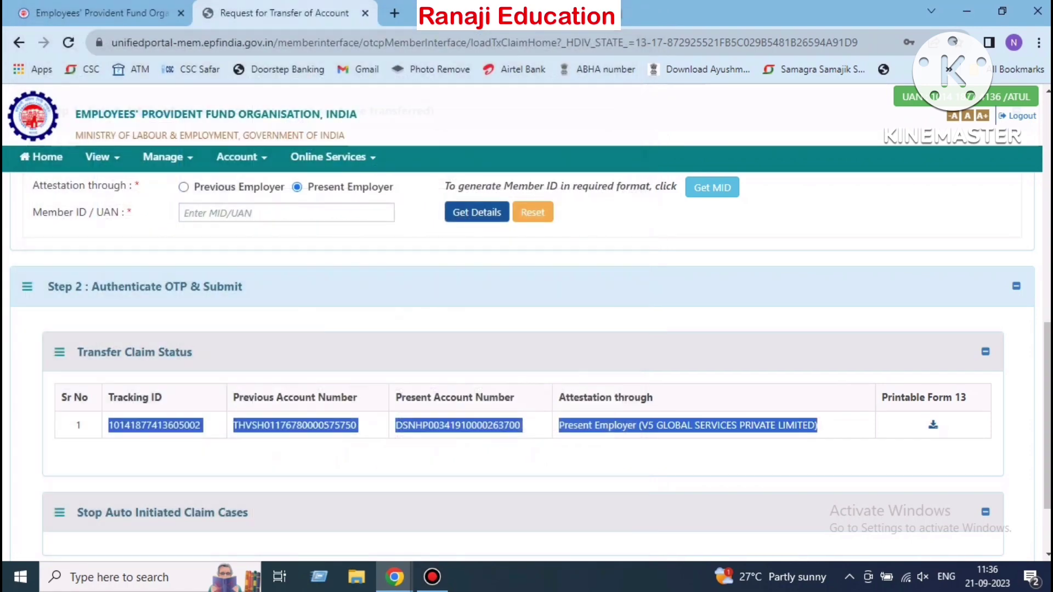
pyautogui.scroll(-5, 527, 330)
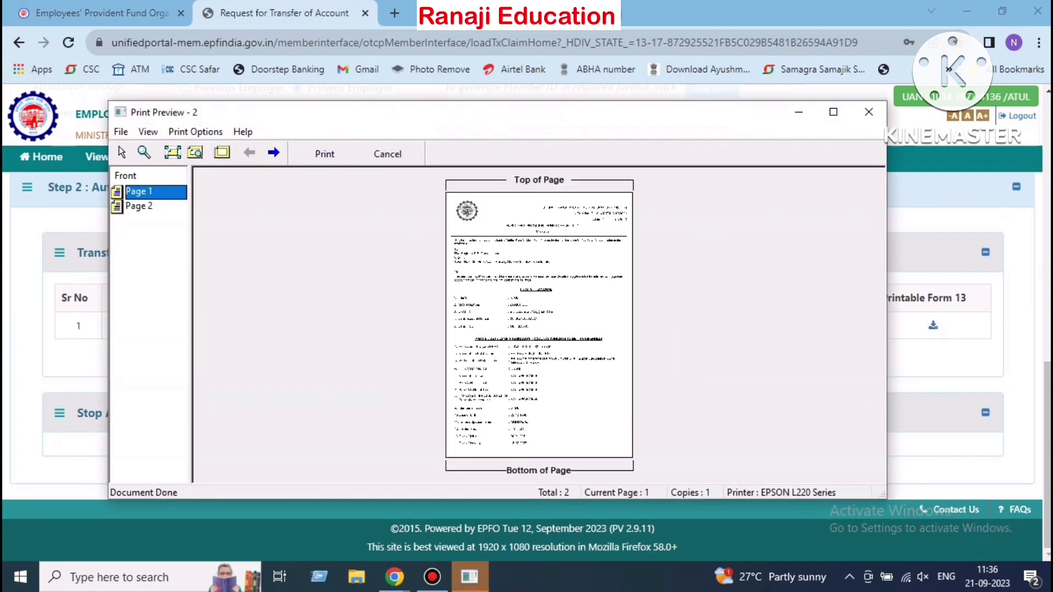
pyautogui.click(325, 153)
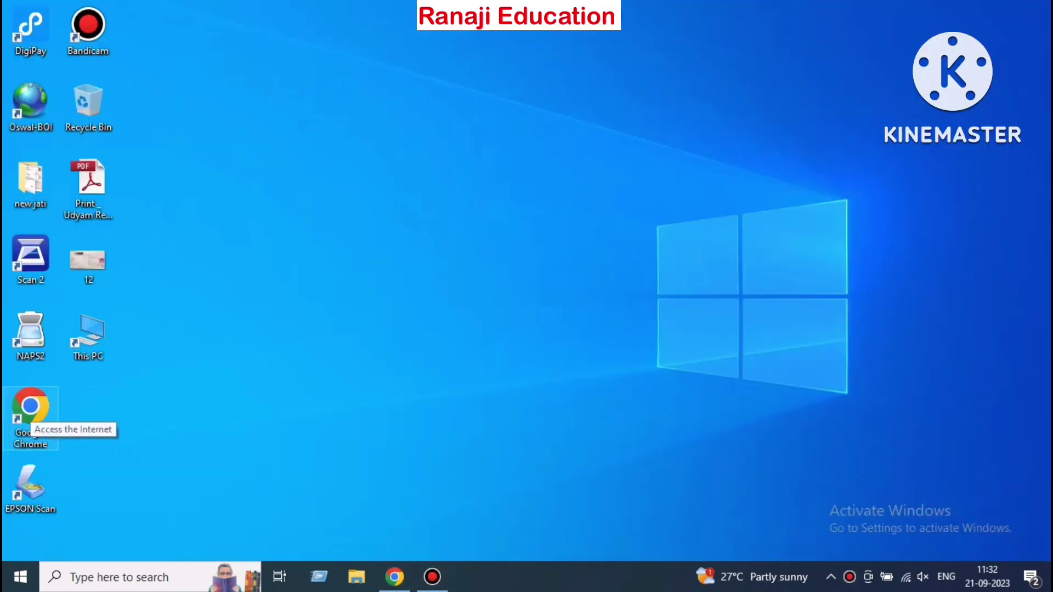
pyautogui.doubleClick(30, 406)
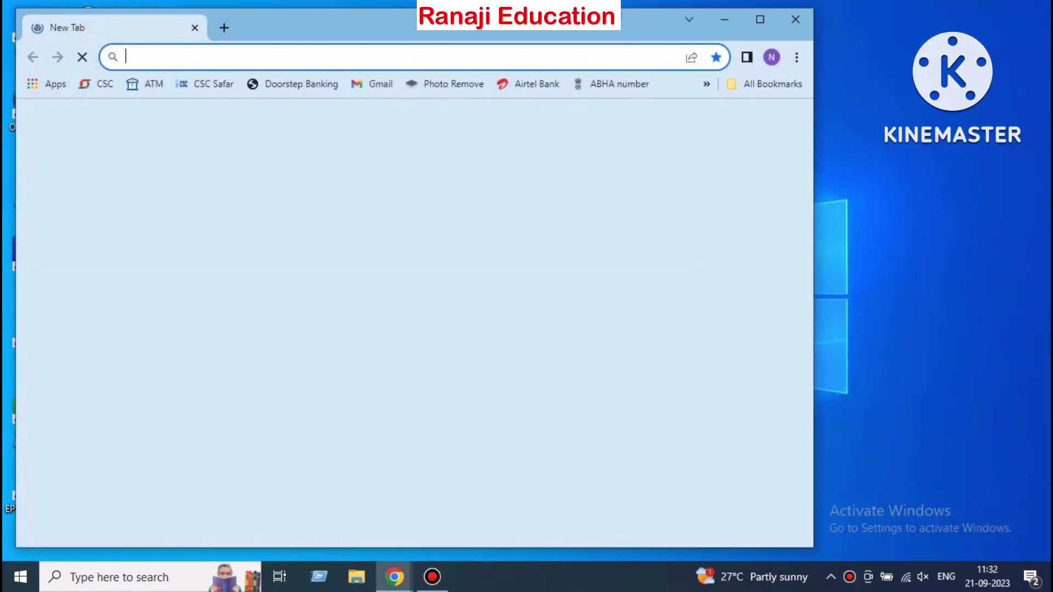
# Step: Search Google for 'epfo login' and open the official Employees' Provident Fund Organisation site
pyautogui.click(760, 19)
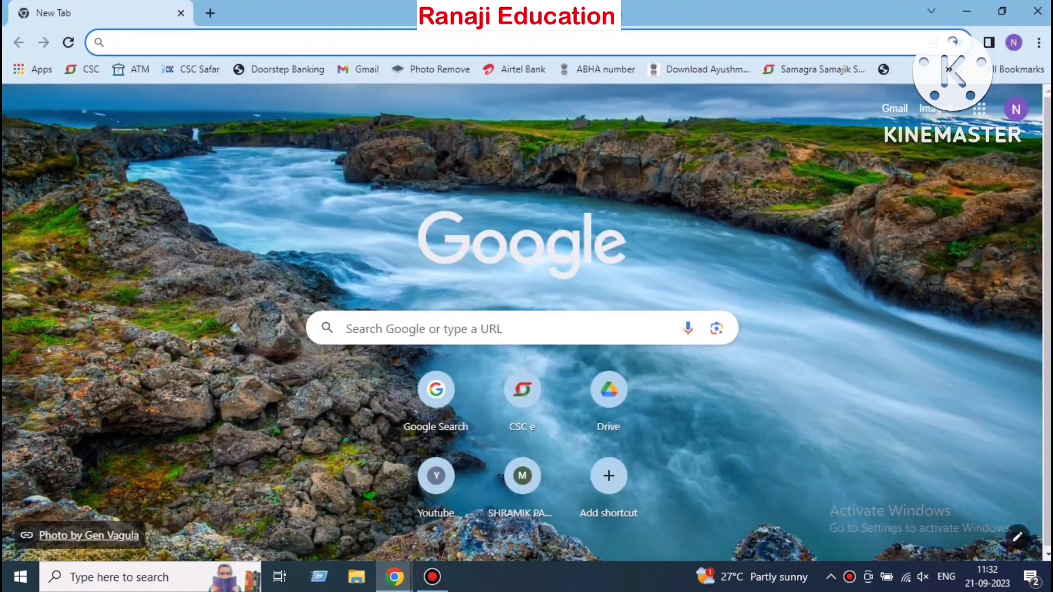
pyautogui.write('ep')
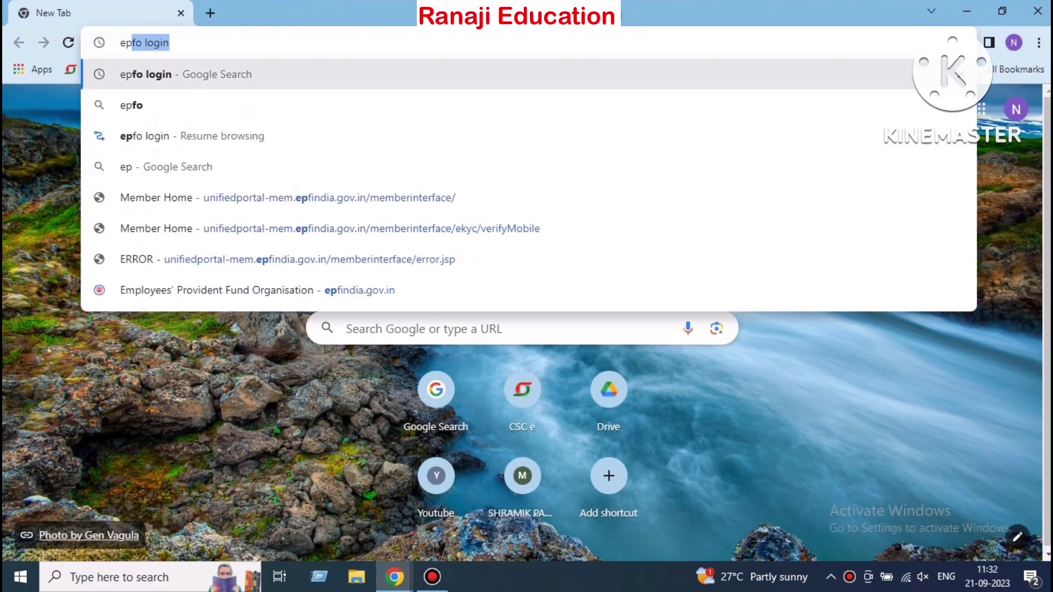
pyautogui.write('f')
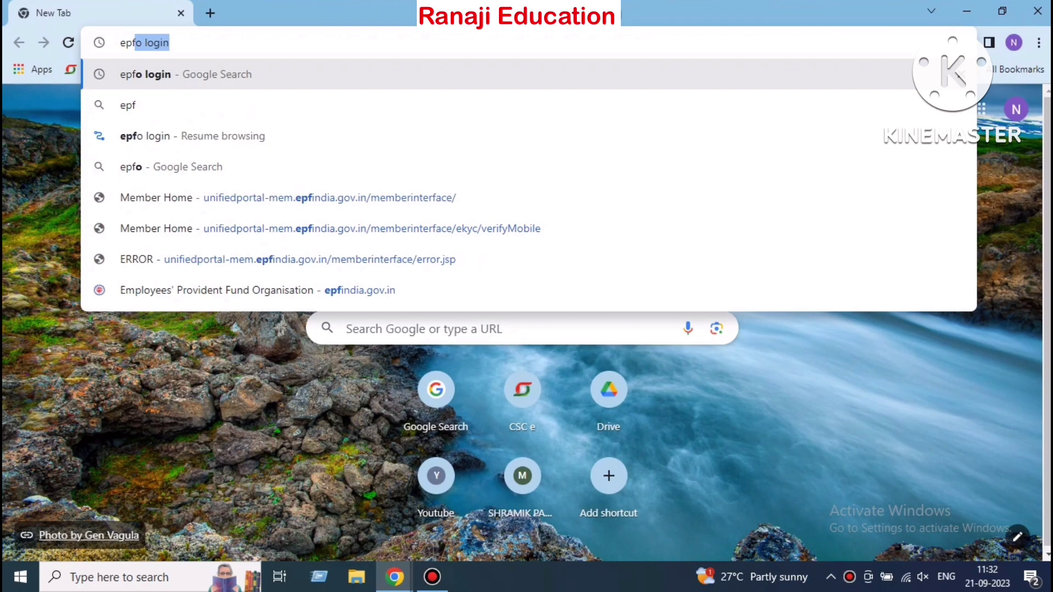
pyautogui.press('Return')
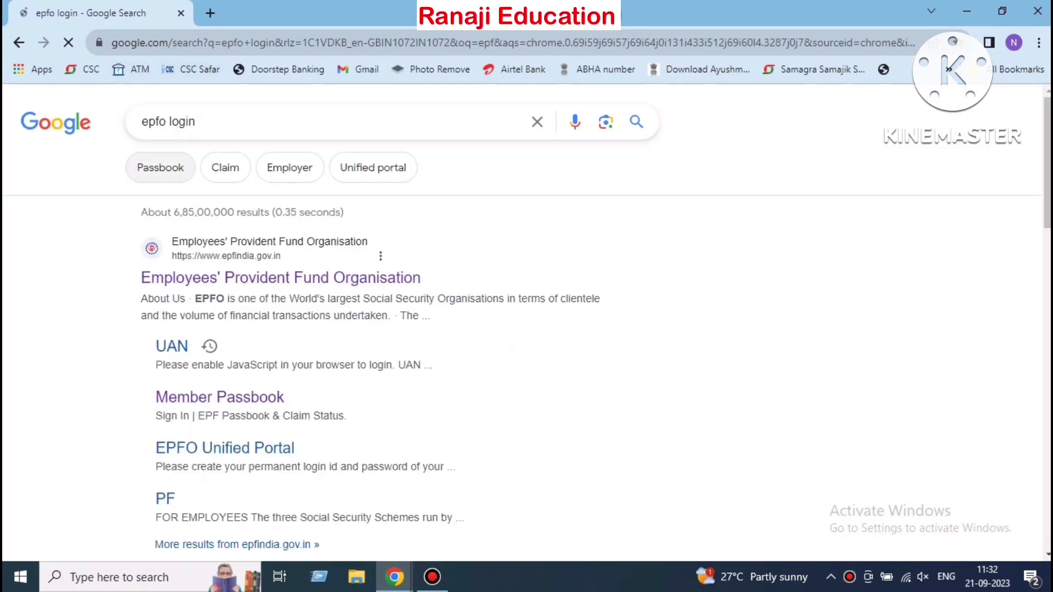
pyautogui.moveTo(141, 278); pyautogui.dragTo(420, 278)
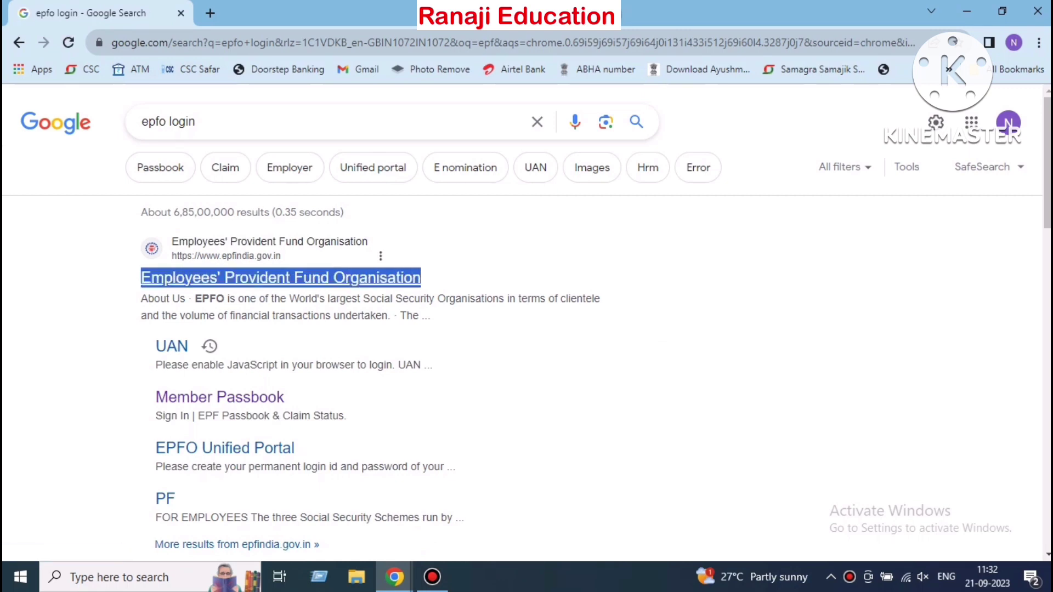
pyautogui.click(302, 278)
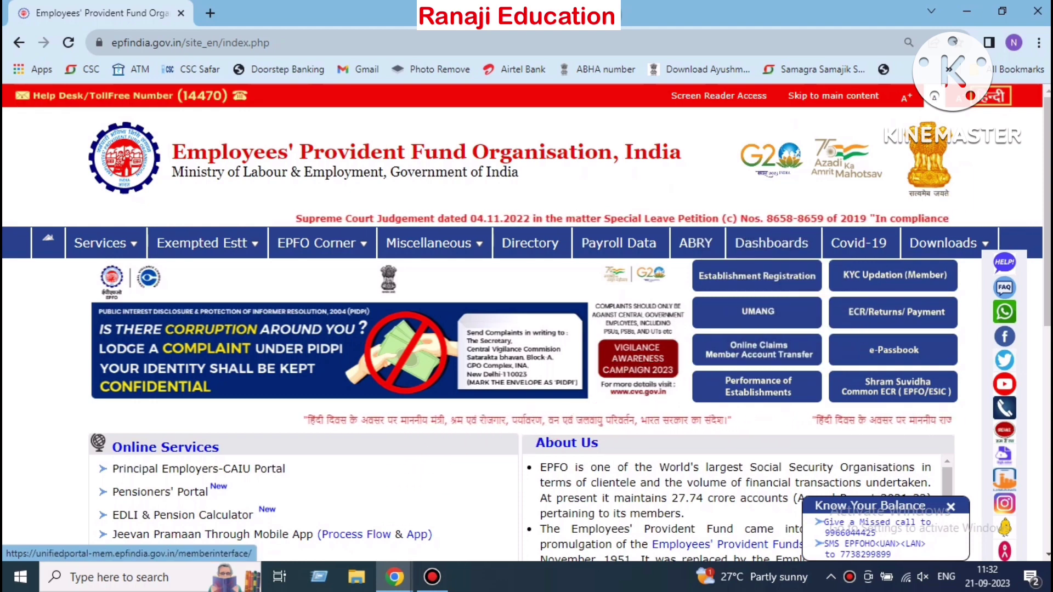
# Step: Open the online claims member portal and sign in with UAN, password and captcha 'AwYf4'
pyautogui.click(758, 349)
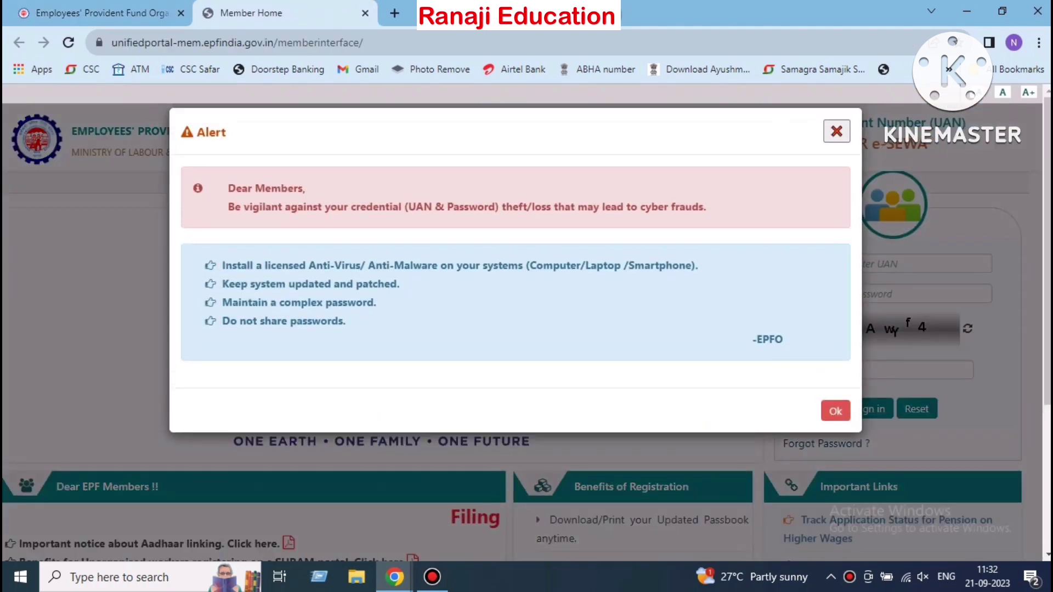
pyautogui.click(836, 132)
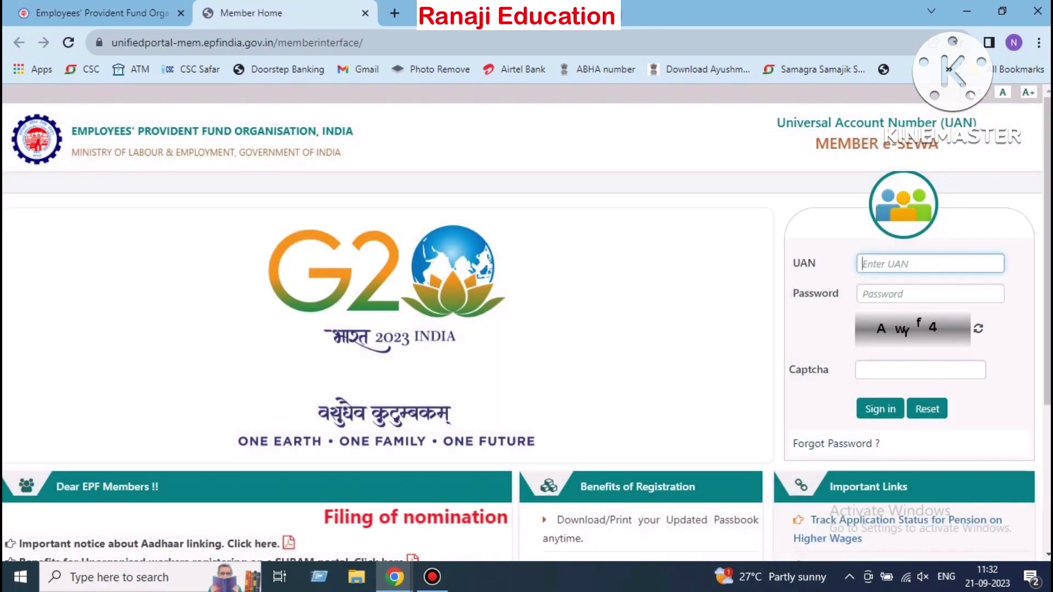
pyautogui.write('1014')
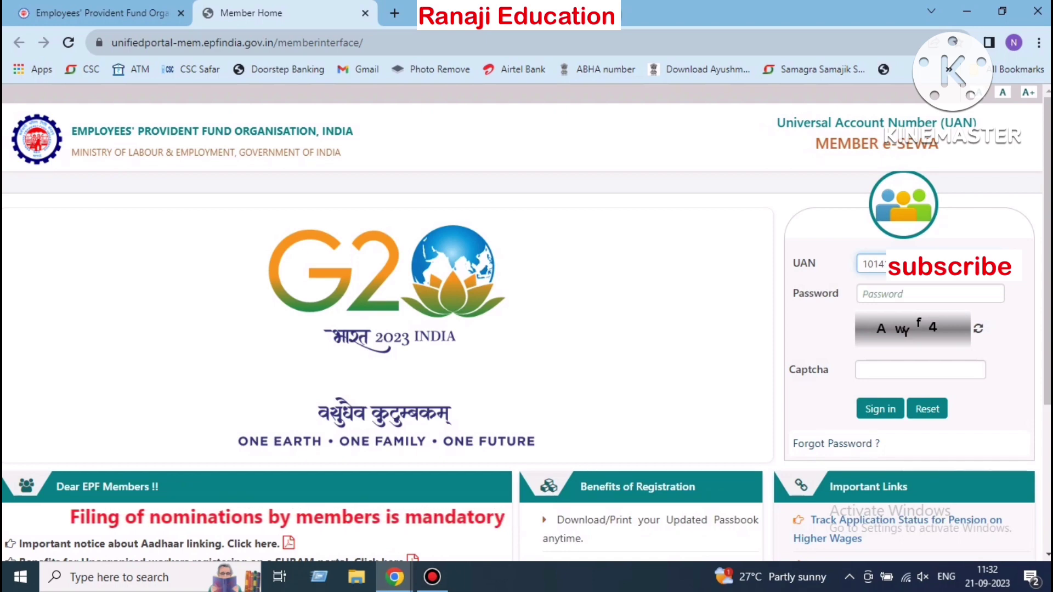
pyautogui.click(930, 294)
pyautogui.write('•')
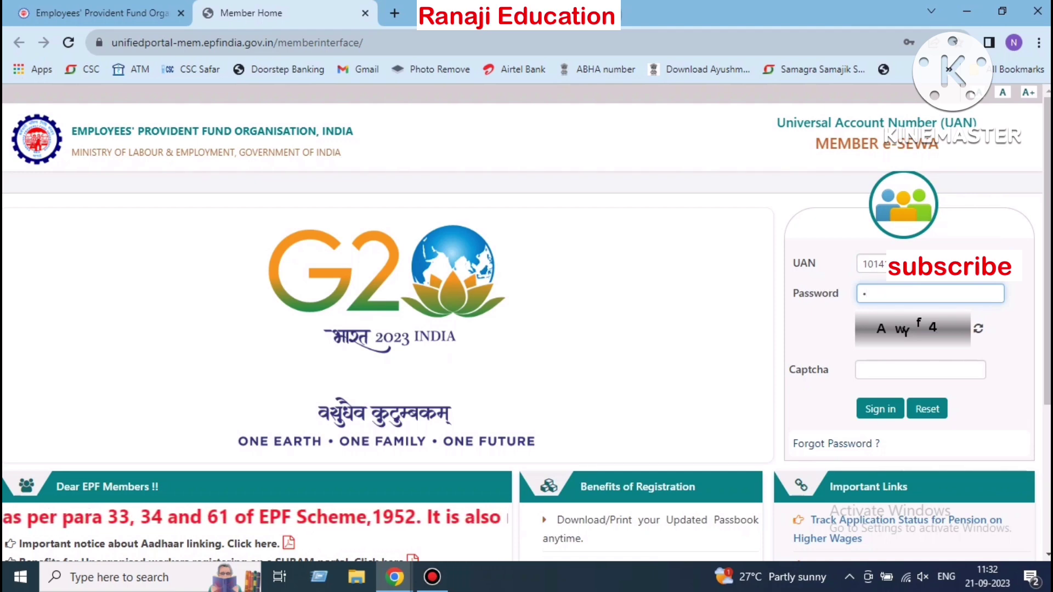
pyautogui.write('••')
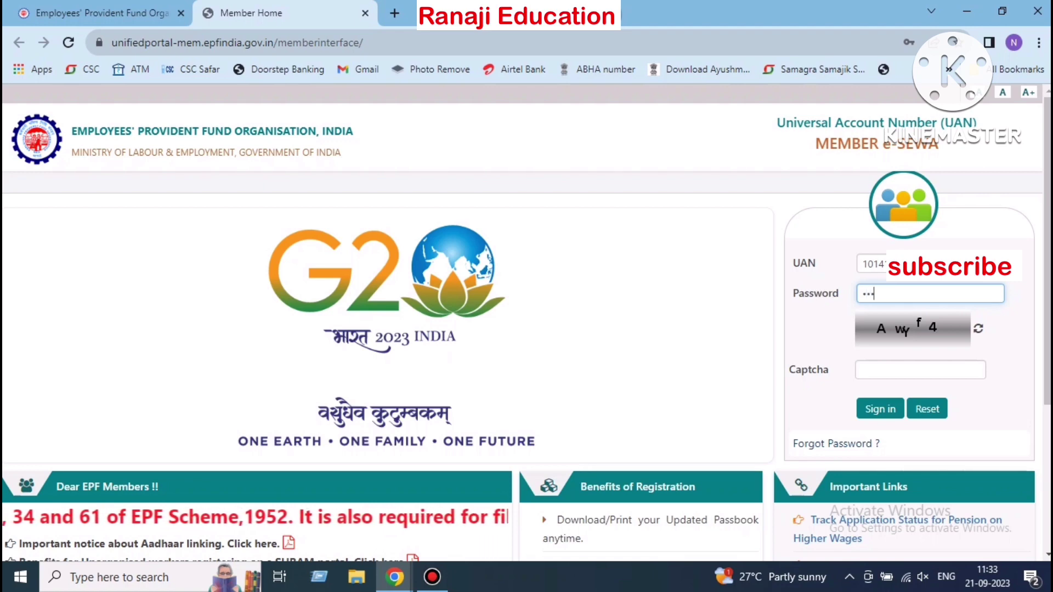
pyautogui.write('•')
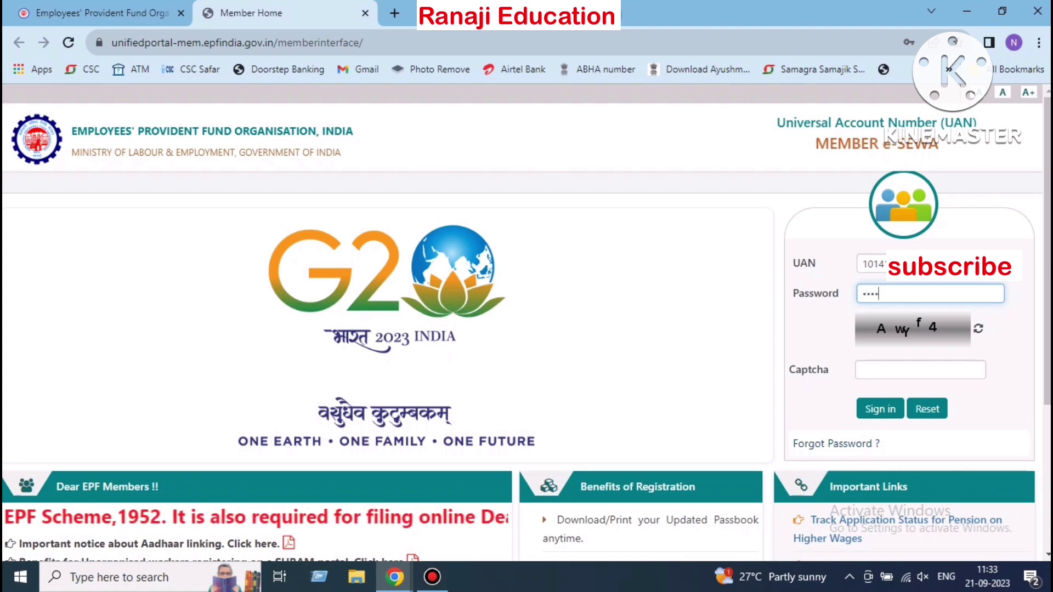
pyautogui.write('••')
pyautogui.write('****')
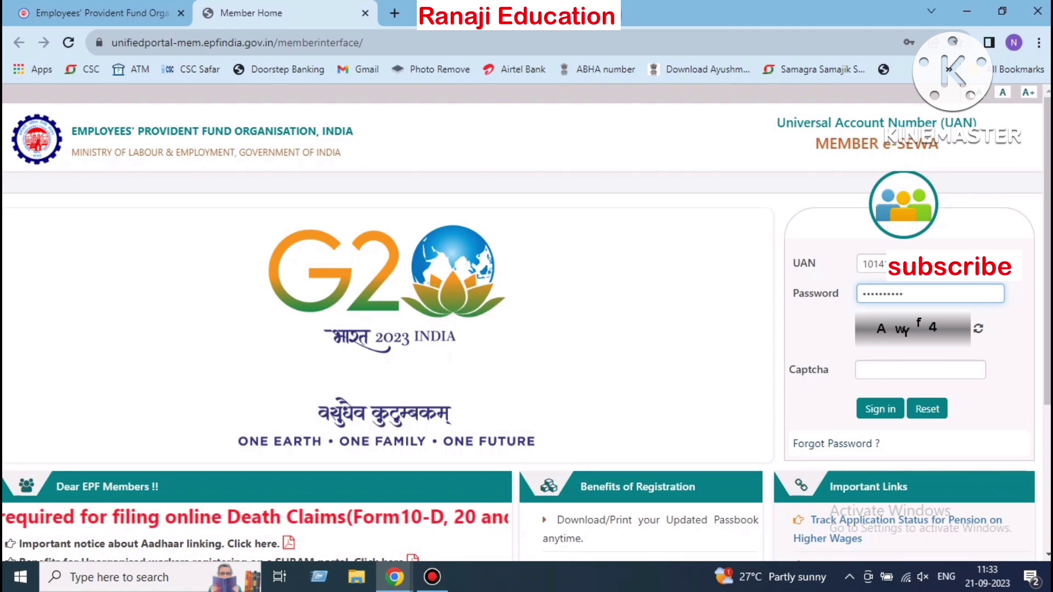
pyautogui.write('***')
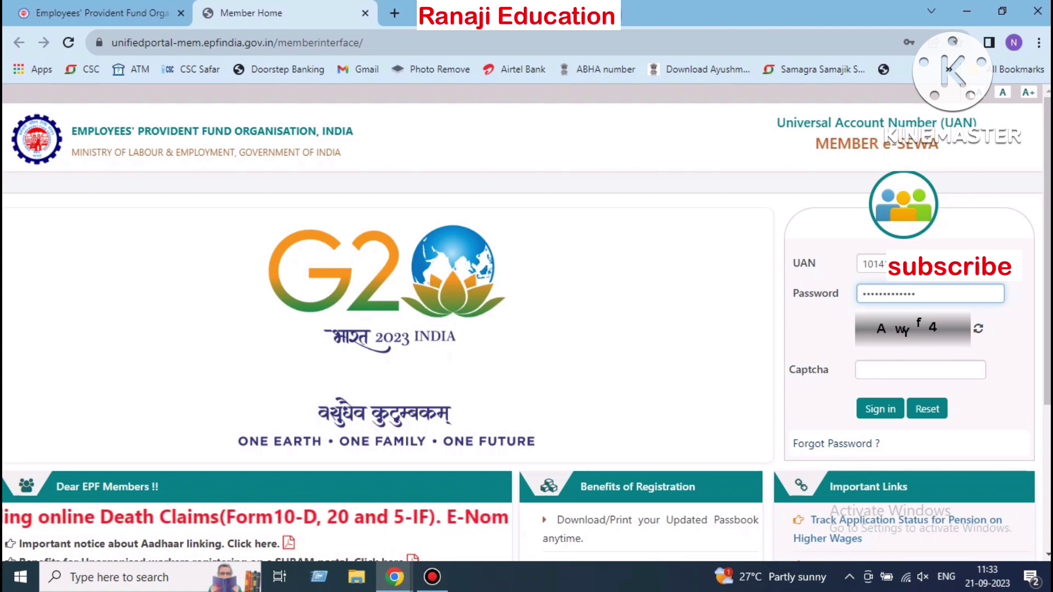
pyautogui.click(920, 369)
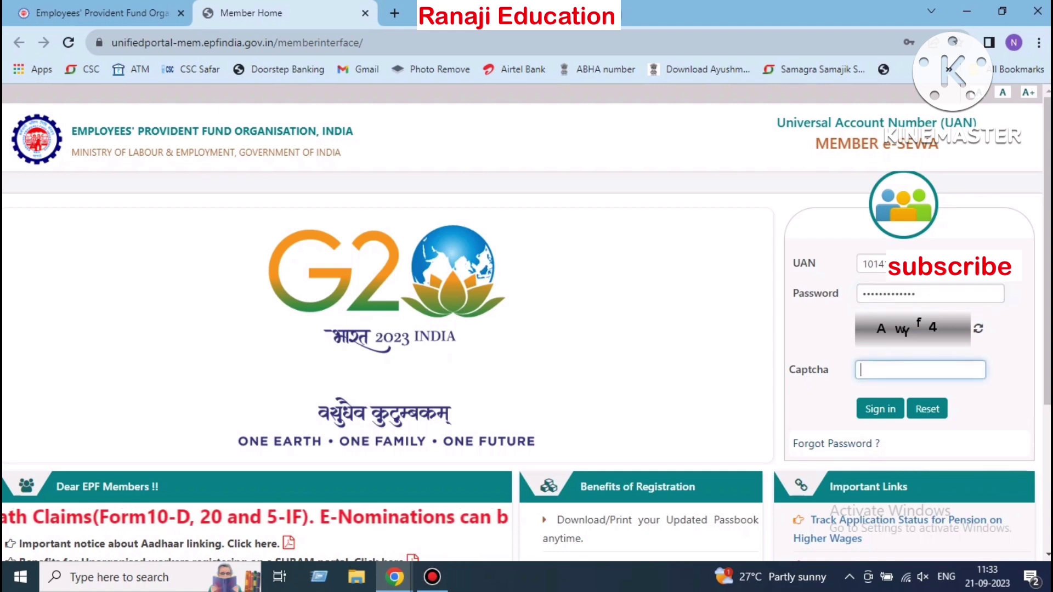
pyautogui.write('A')
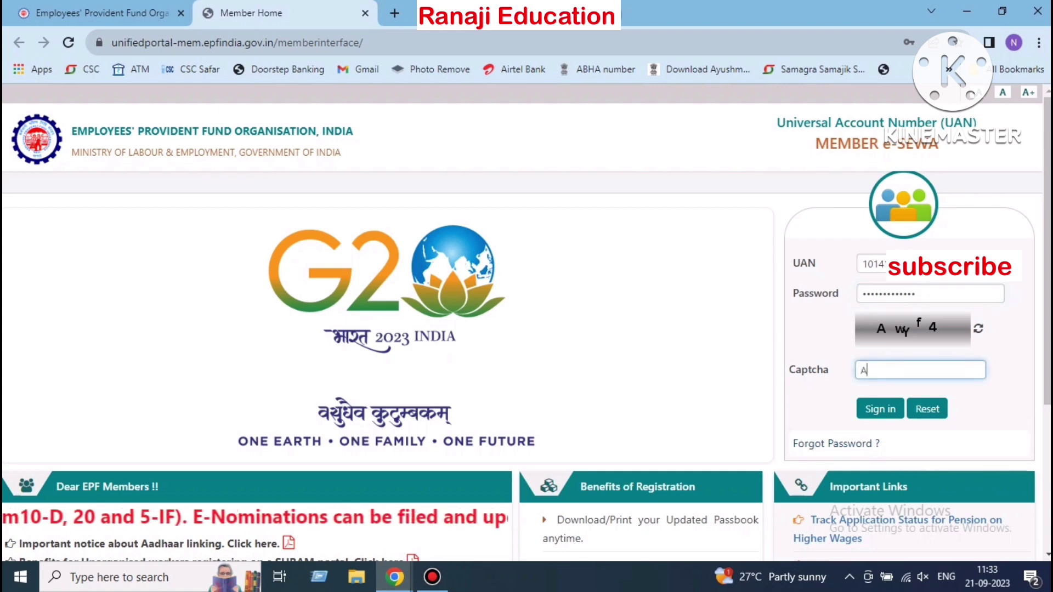
pyautogui.write('wY')
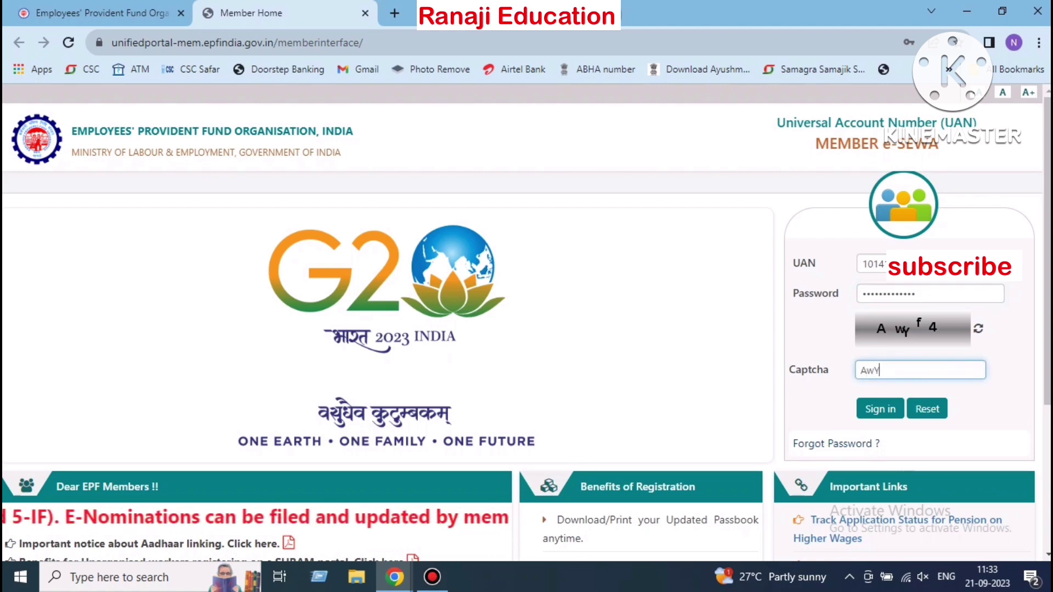
pyautogui.write('f4')
pyautogui.press('Tab')
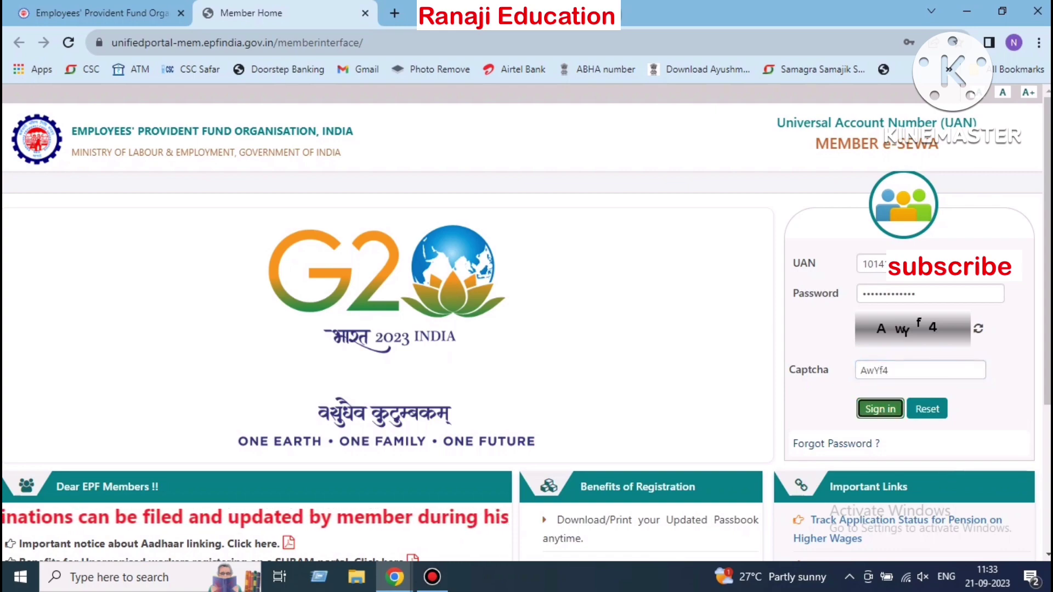
pyautogui.press('Return')
pyautogui.press('Return')
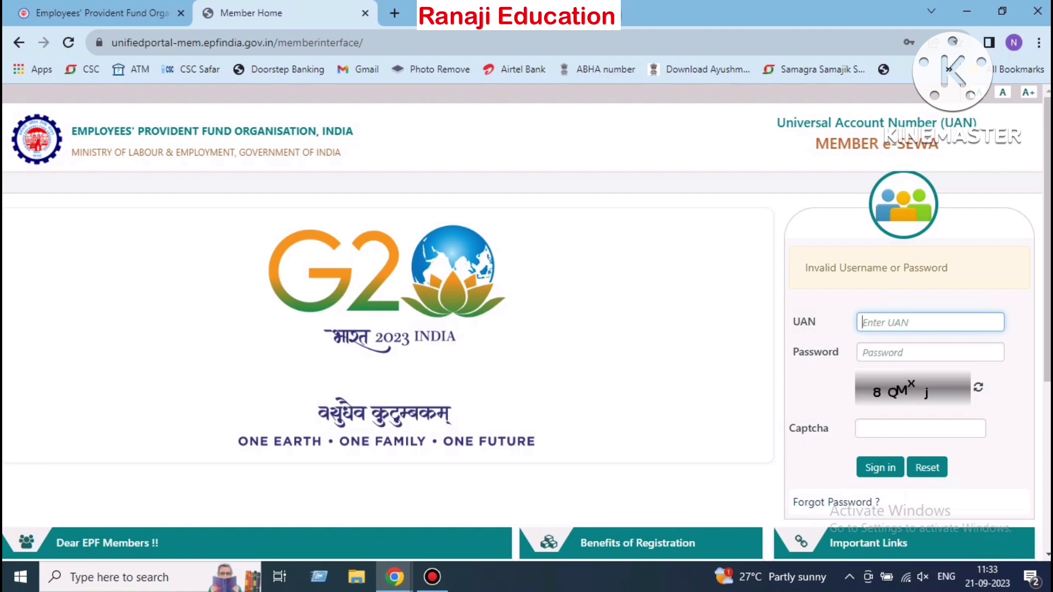
# Step: After the invalid-login error, re-enter UAN, password and captcha '8QMxj' and sign in again
pyautogui.write('1014')
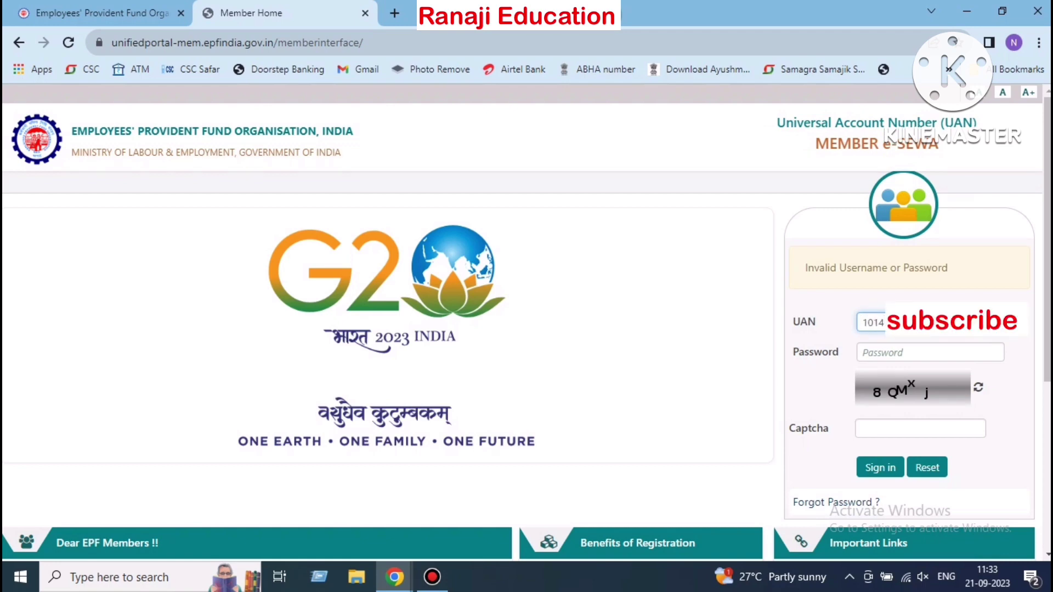
pyautogui.press('Tab')
pyautogui.write('•')
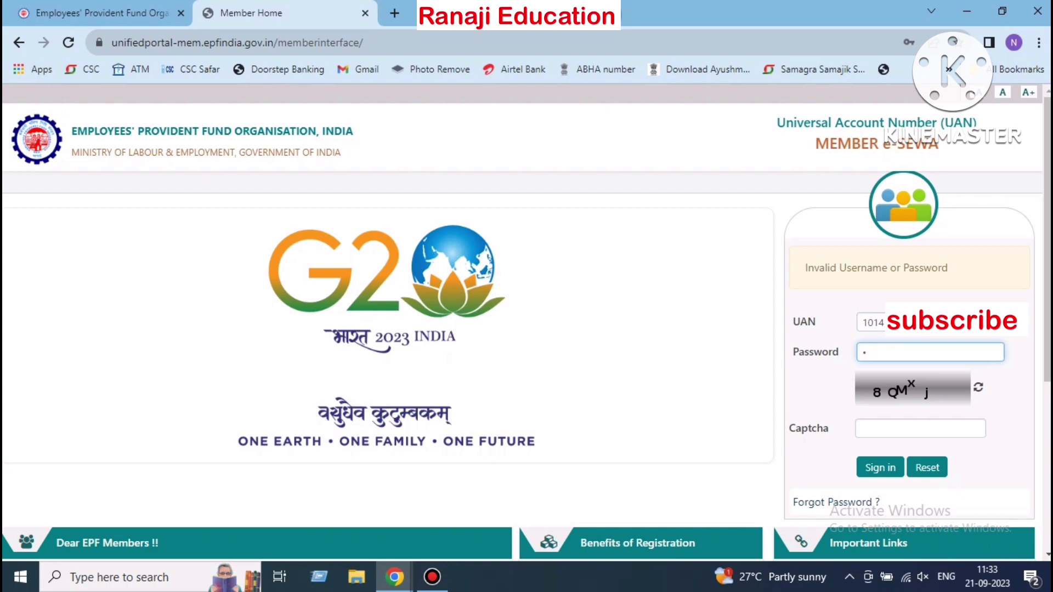
pyautogui.write('••••••••••••')
pyautogui.click(921, 429)
pyautogui.write('8Q')
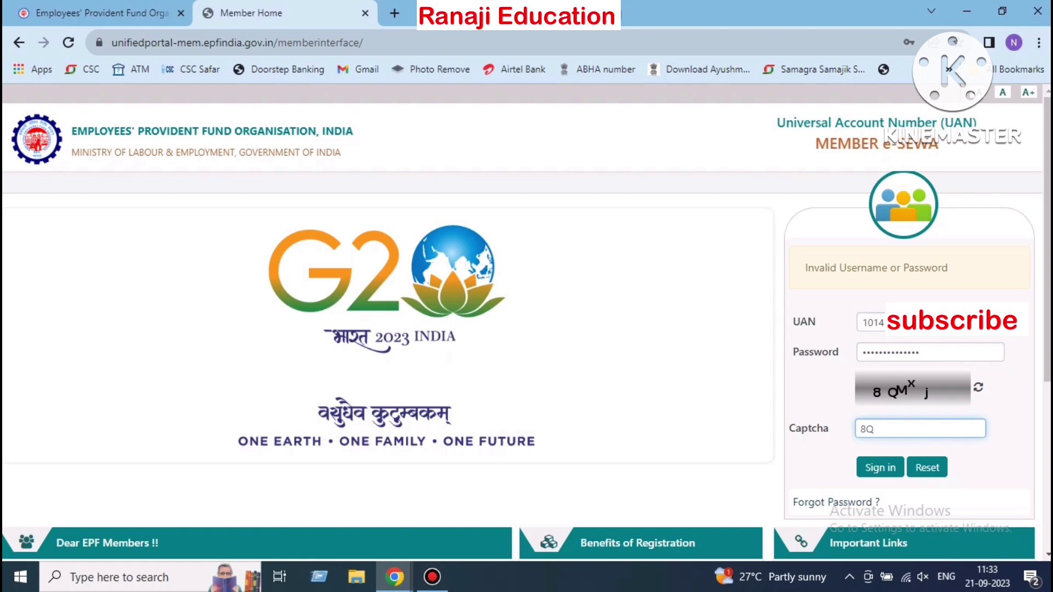
pyautogui.write('Mxj')
pyautogui.press('Return')
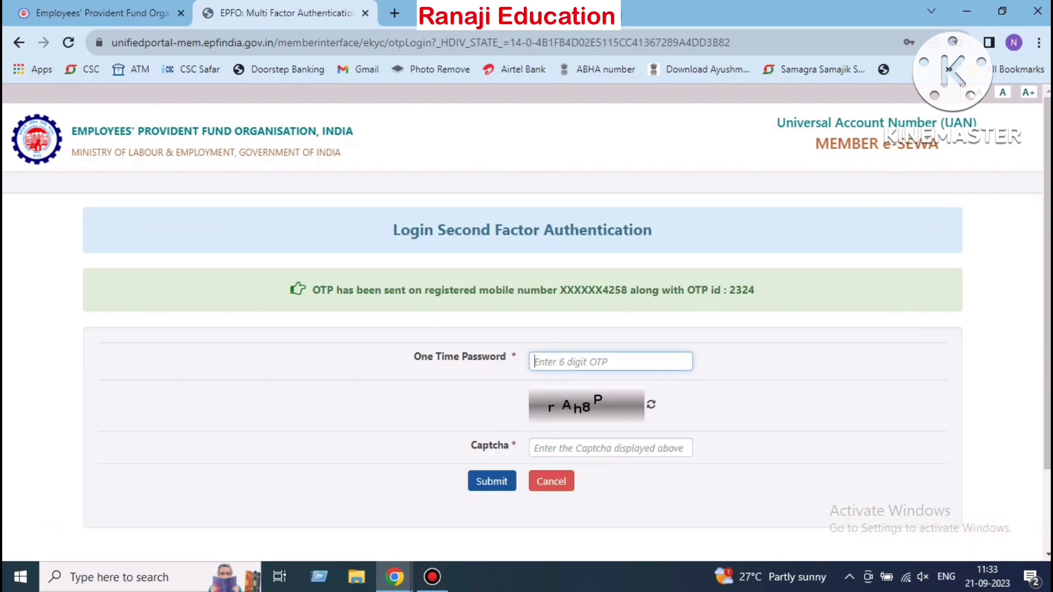
# Step: Fill in the one-time password and captcha 'rAh8P' and submit the second-factor login
pyautogui.press('Tab')
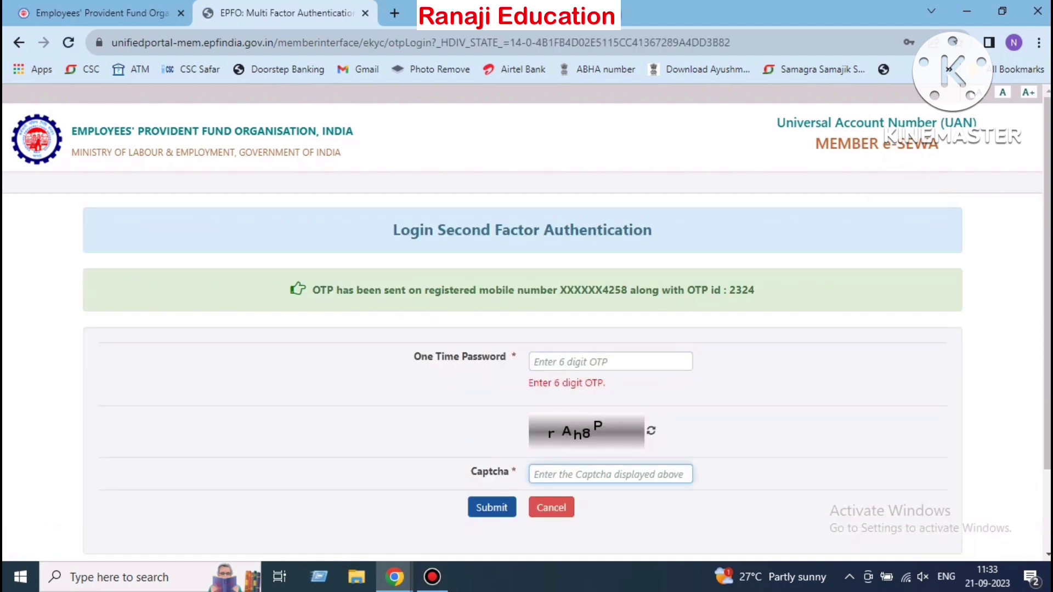
pyautogui.write('r')
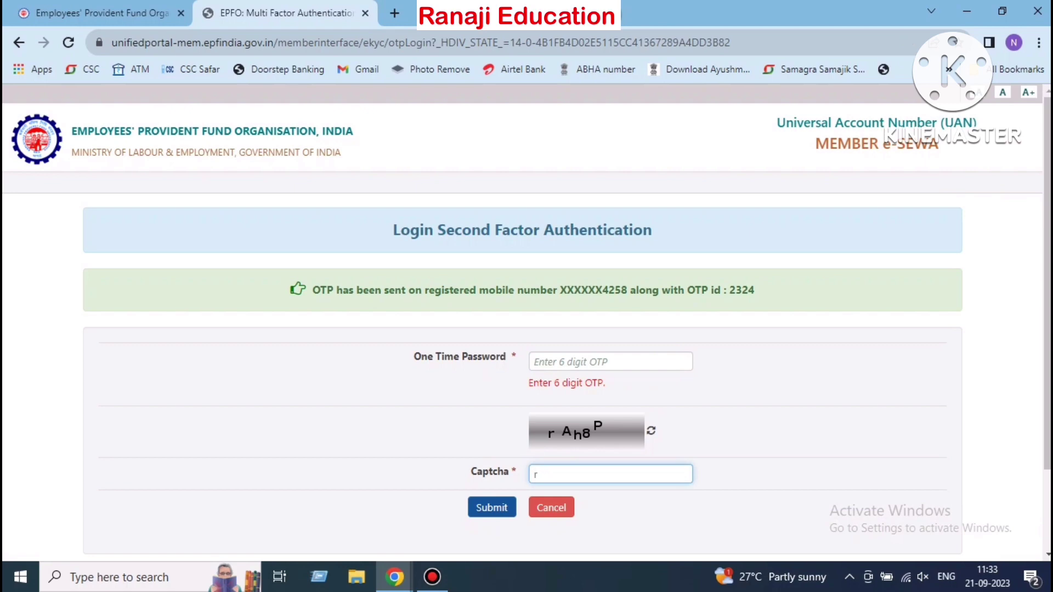
pyautogui.write('Ah8')
pyautogui.click(611, 361)
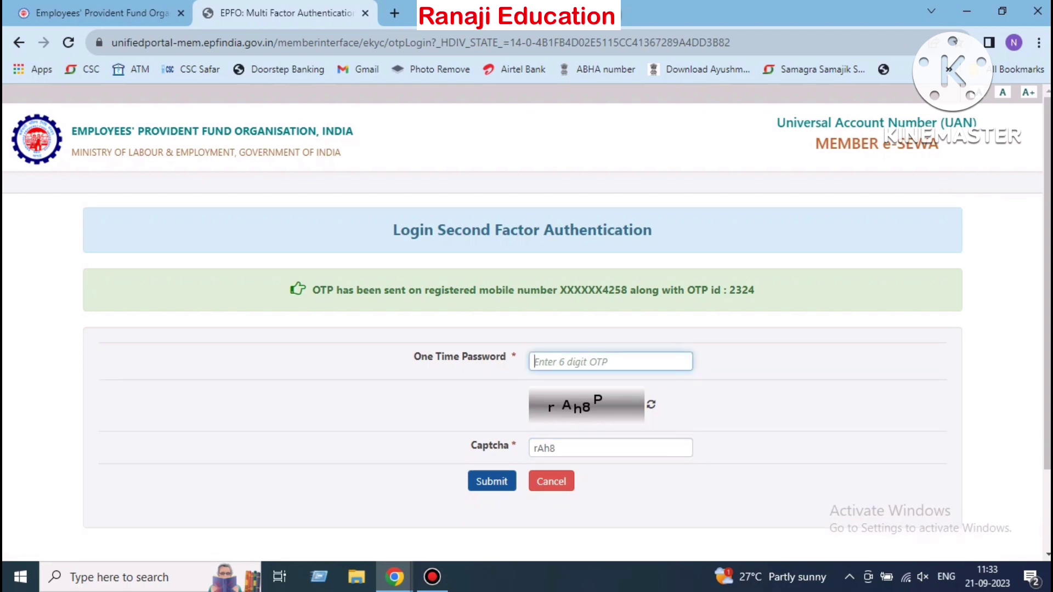
pyautogui.write('••••••')
pyautogui.click(556, 449)
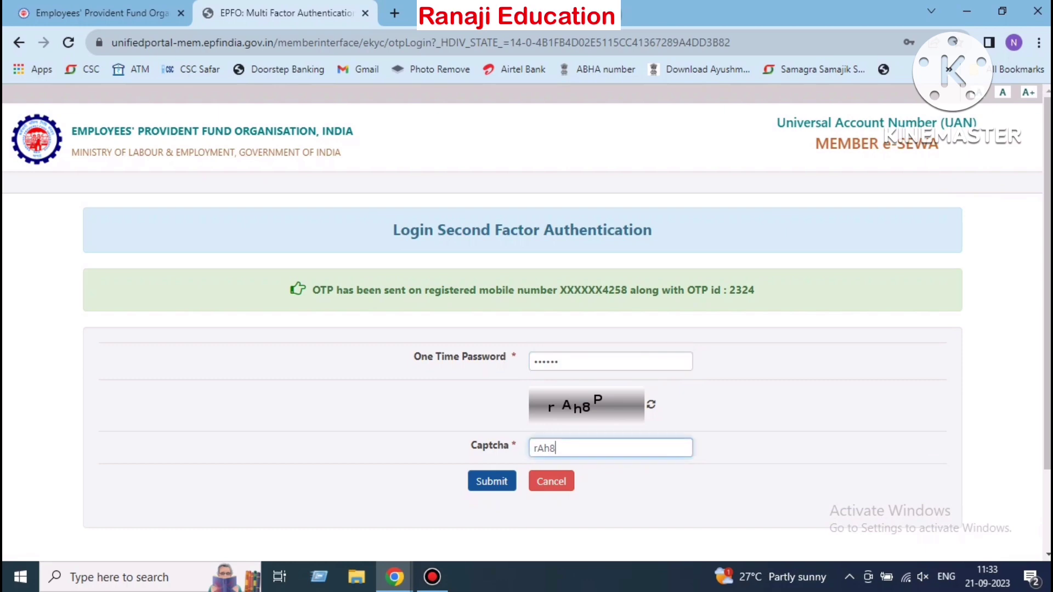
pyautogui.write('P')
pyautogui.press('Tab')
pyautogui.press('Return')
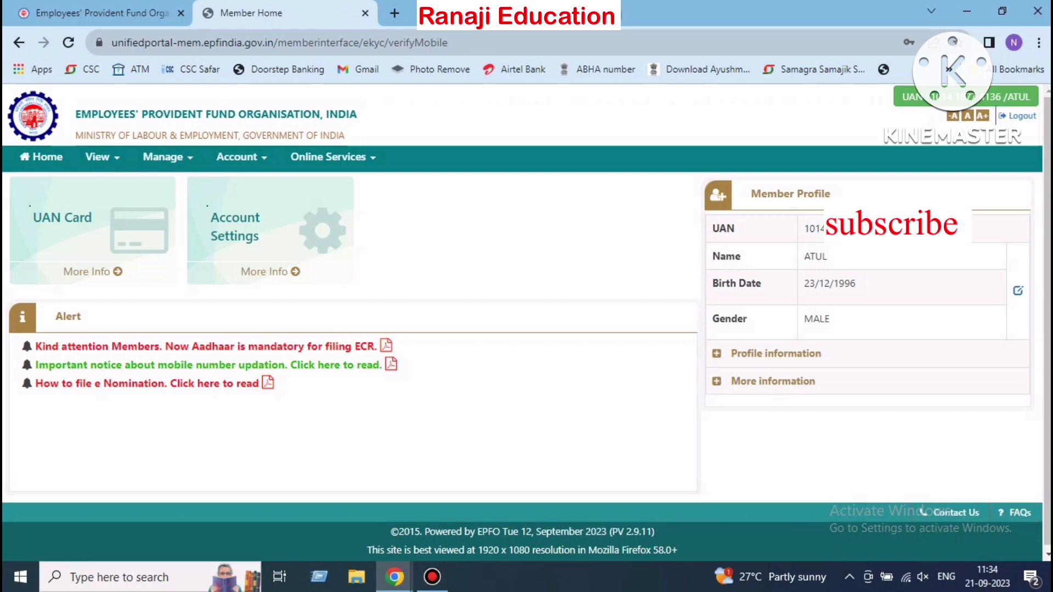
# Step: Expand the profile information and view the member's Service History
pyautogui.click(776, 353)
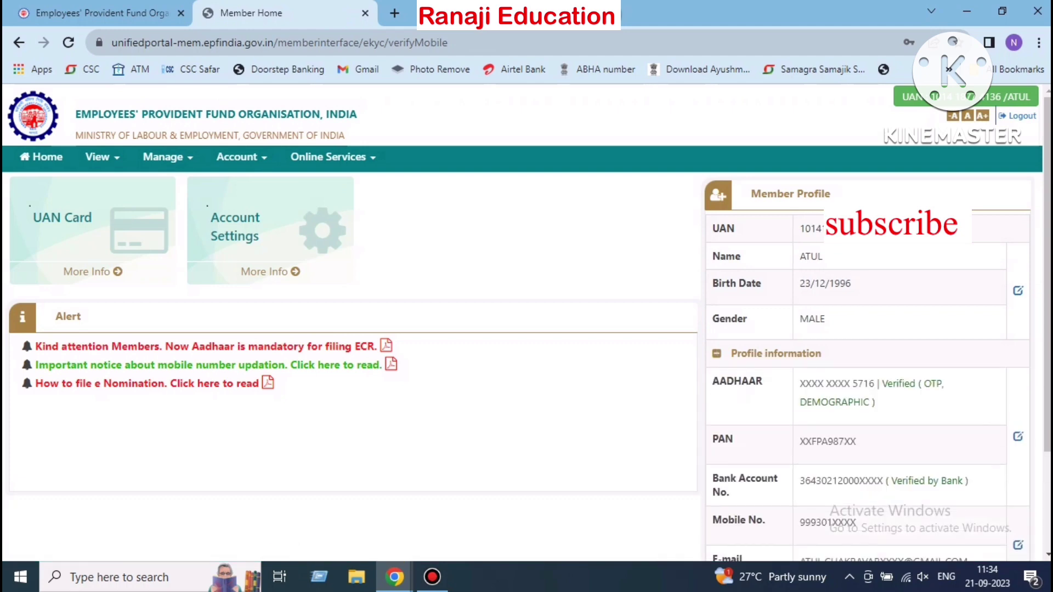
pyautogui.scroll(-1, 351, 329)
pyautogui.scroll(1, 351, 329)
pyautogui.click(103, 157)
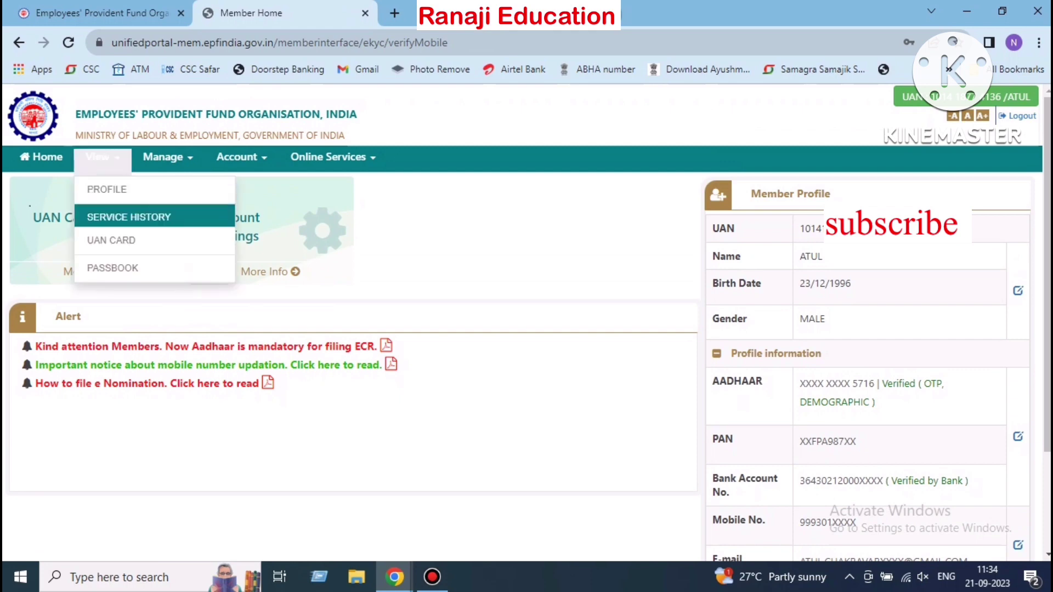
pyautogui.click(129, 216)
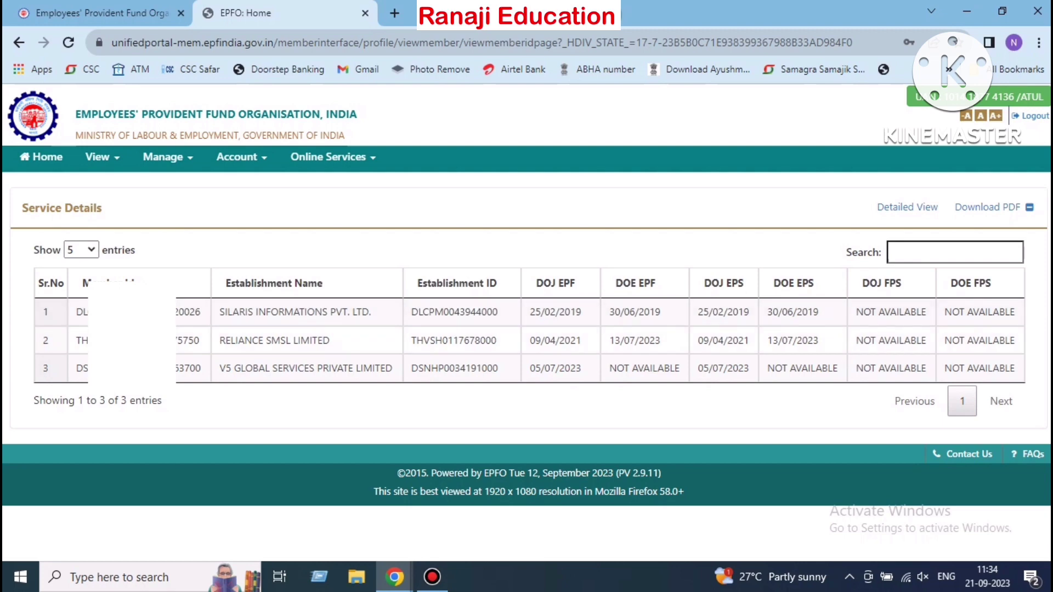
# Step: Open the Online Services menu and look over its options
pyautogui.click(333, 157)
pyautogui.click(333, 157)
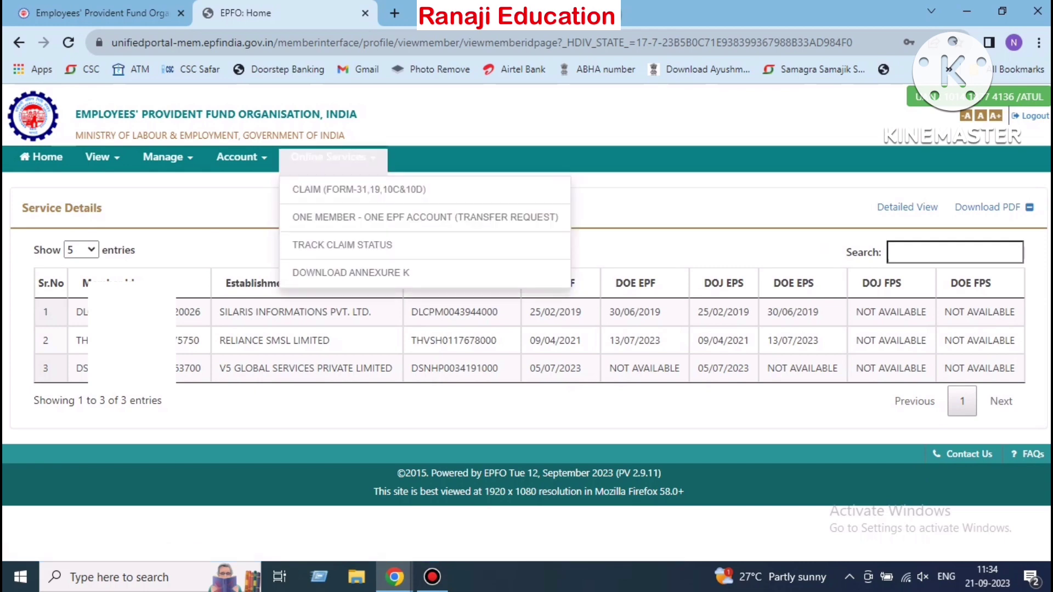
pyautogui.moveTo(307, 217); pyautogui.dragTo(330, 217)
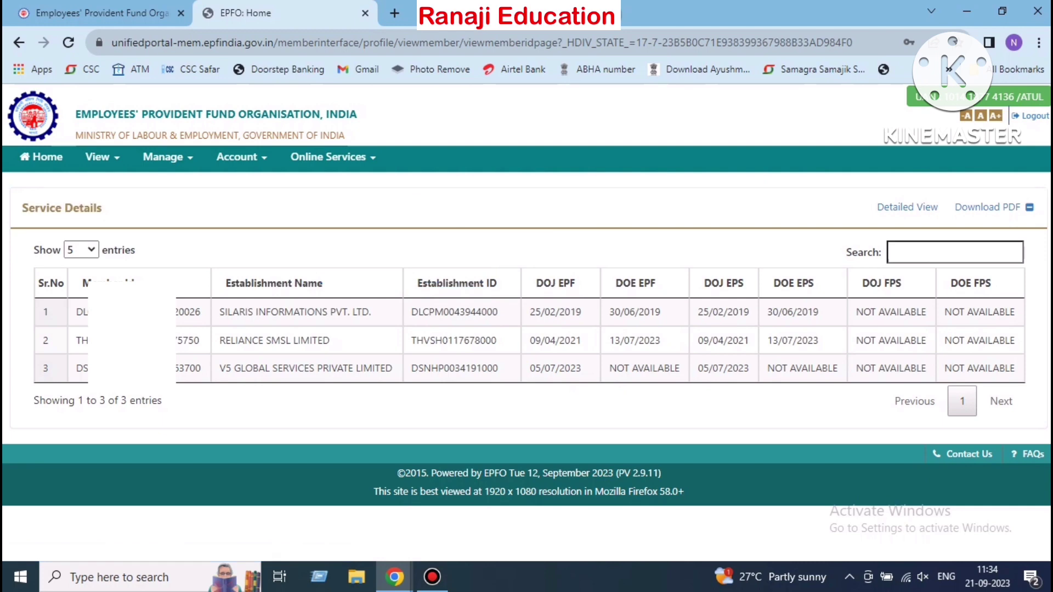
pyautogui.moveTo(333, 158)
pyautogui.moveTo(300, 217)
pyautogui.mouseDown()
pyautogui.moveTo(459, 217)
pyautogui.moveTo(315, 217)
pyautogui.mouseUp()
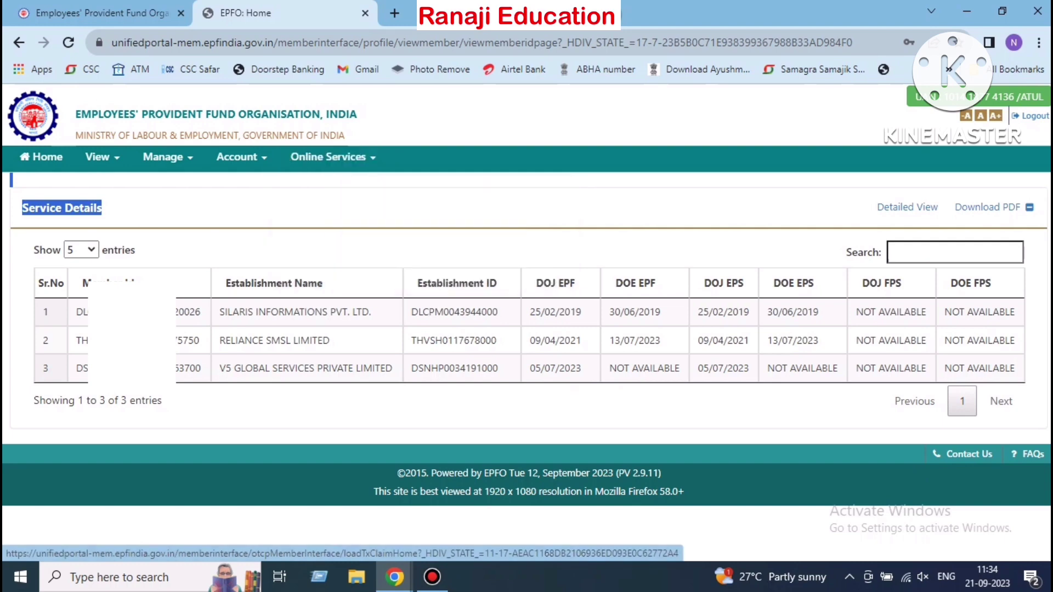
pyautogui.click(247, 213)
pyautogui.moveTo(333, 158)
pyautogui.click(362, 217)
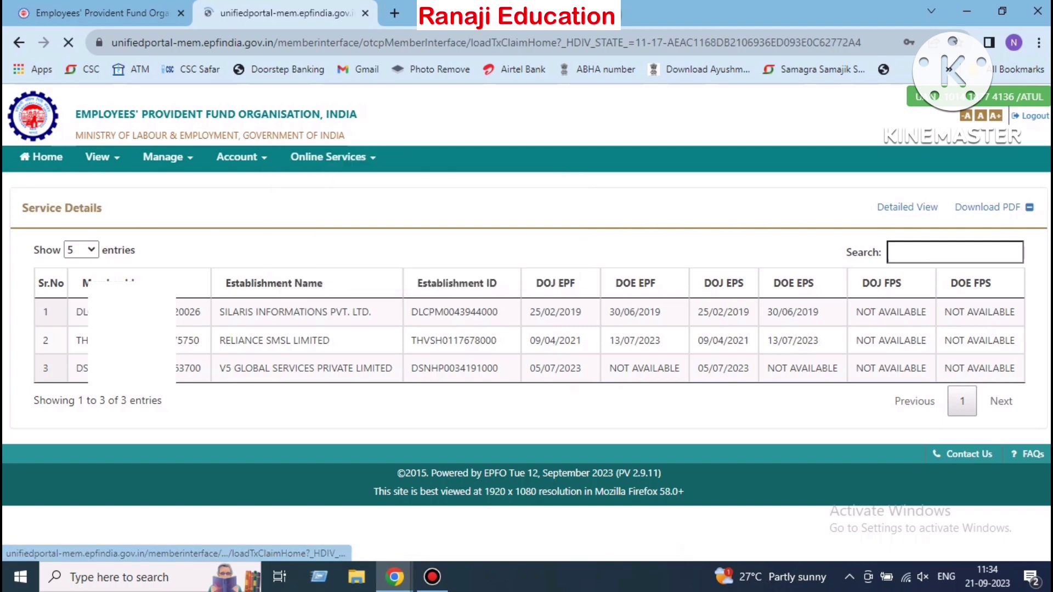
pyautogui.scroll(-2, 362, 329)
pyautogui.scroll(-5, 527, 329)
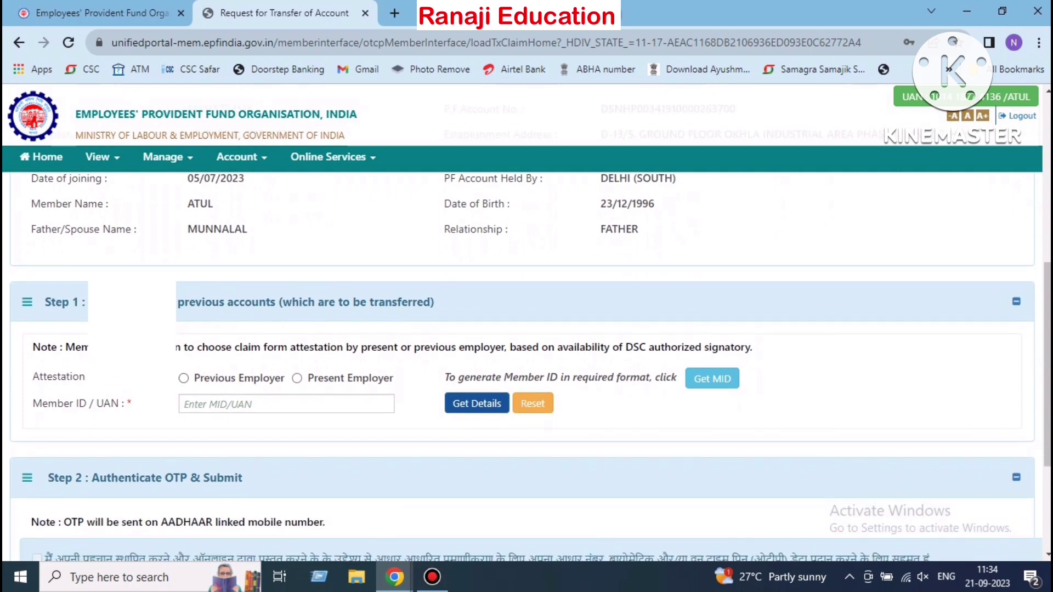
pyautogui.moveTo(102, 156)
pyautogui.click(131, 213)
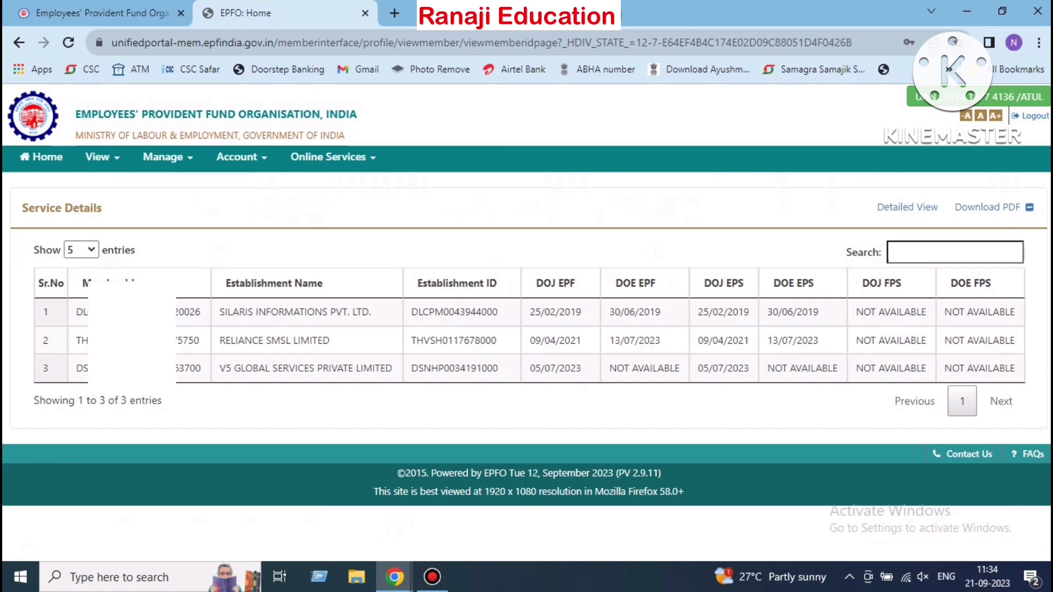
pyautogui.click(332, 157)
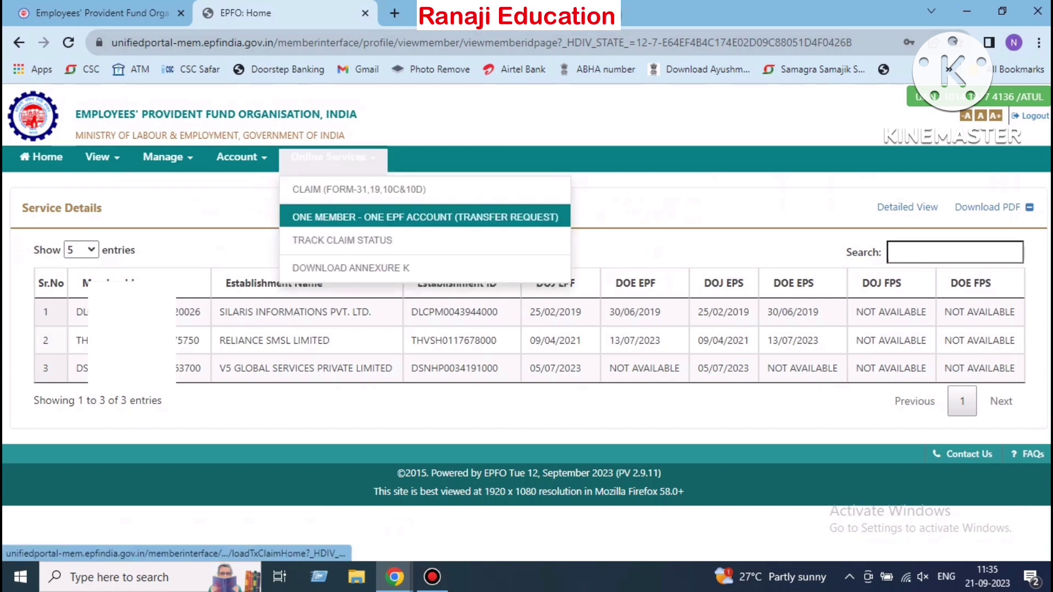
# Step: Open the transfer request form, choose Present Employer attestation, and fetch details by UAN
pyautogui.click(425, 217)
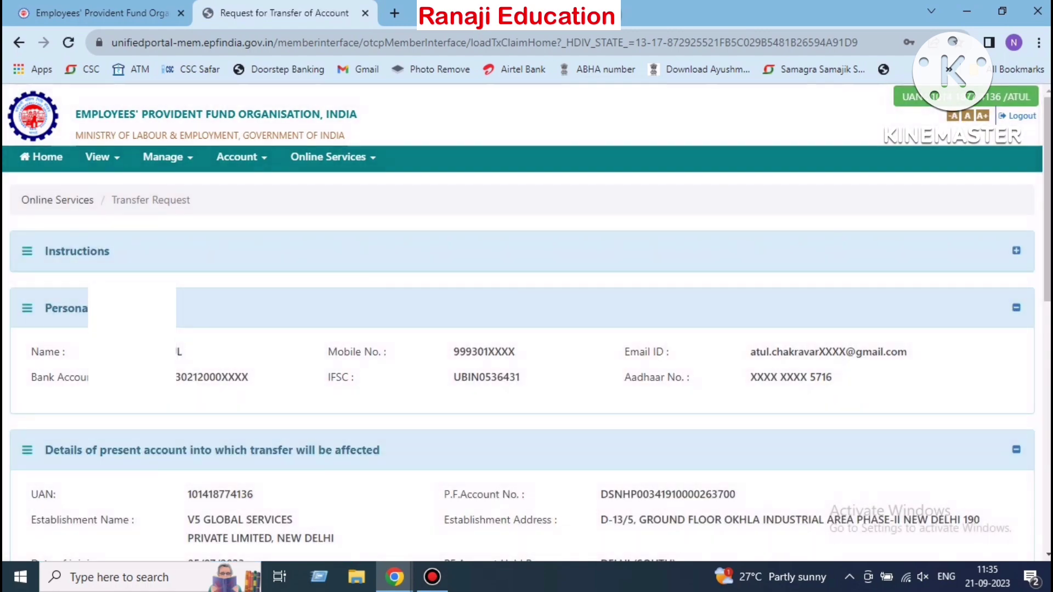
pyautogui.scroll(-3, 527, 329)
pyautogui.scroll(-5, 527, 329)
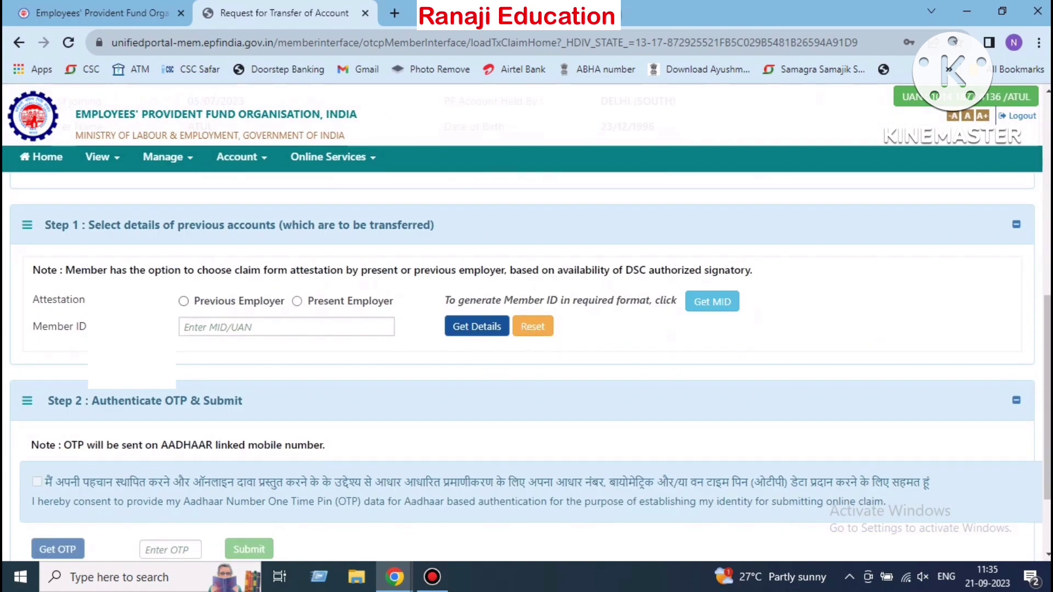
pyautogui.click(297, 301)
pyautogui.click(285, 327)
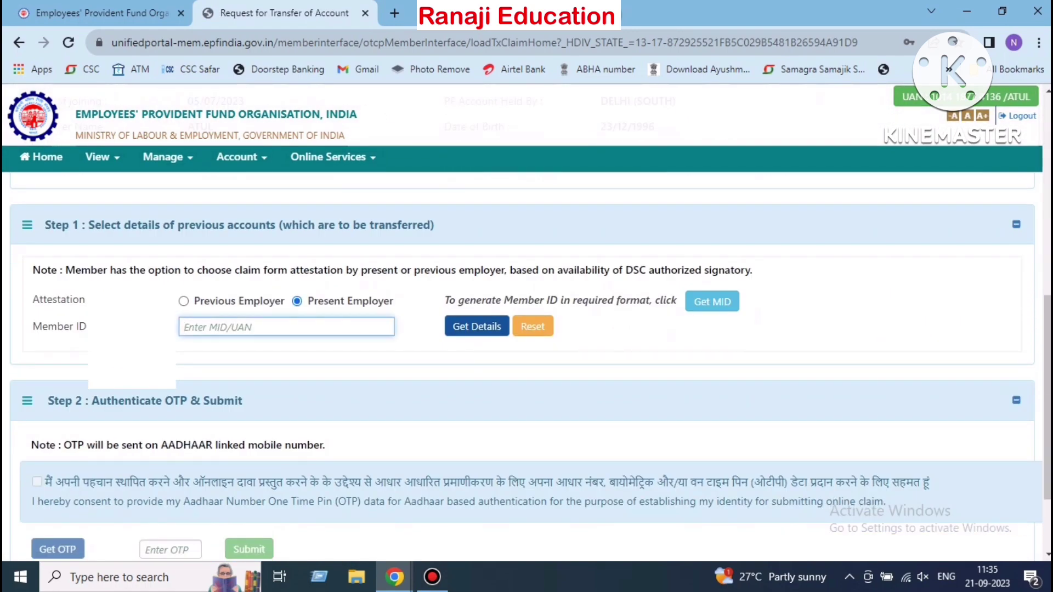
pyautogui.write('10')
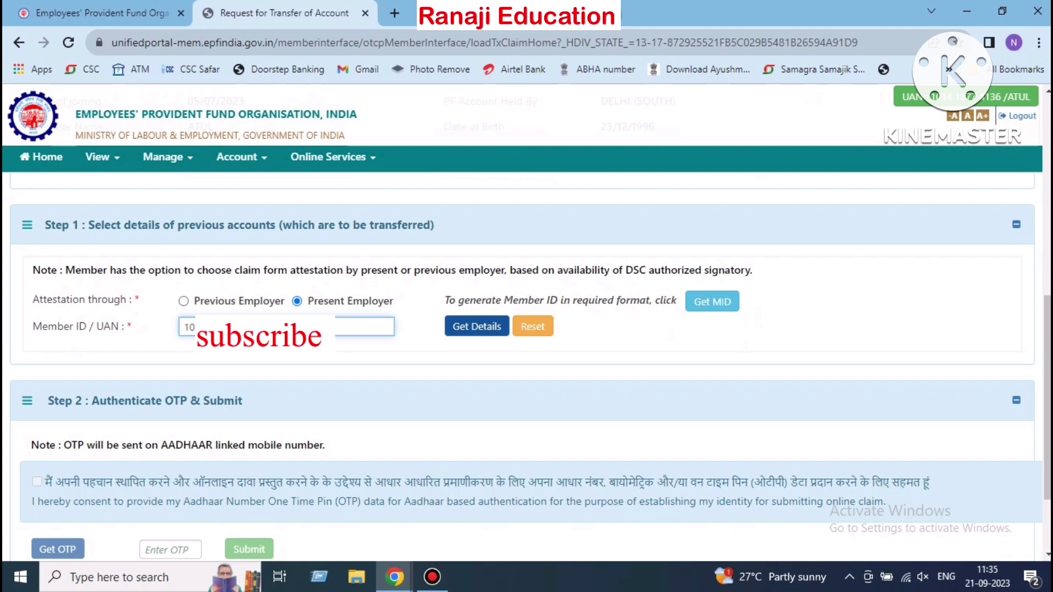
pyautogui.click(477, 326)
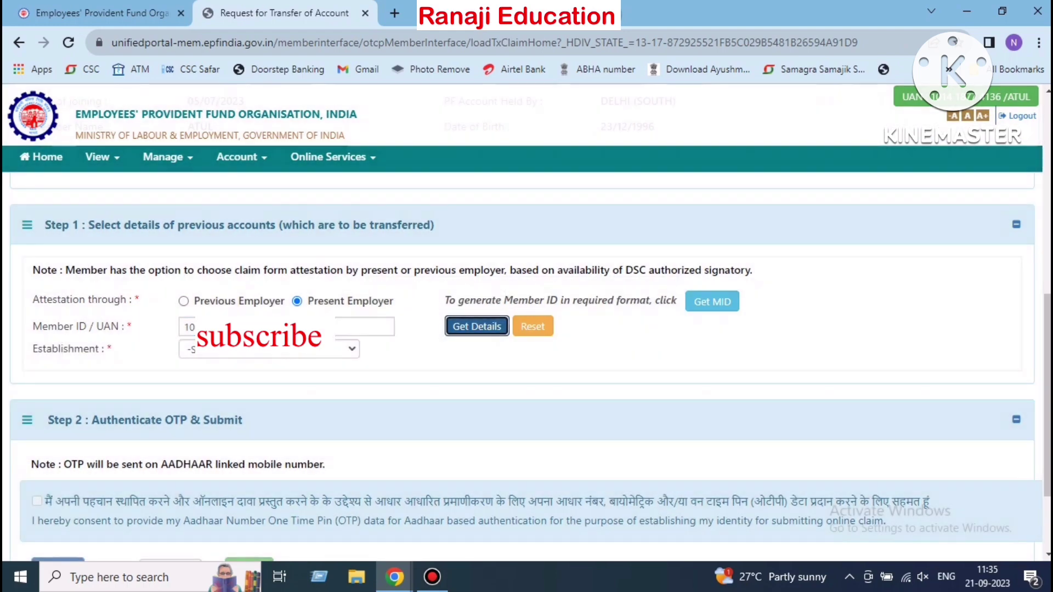
# Step: Select RELIANCE SMSL LIMITED as the previous establishment and tick its account for transfer
pyautogui.click(330, 348)
pyautogui.click(264, 380)
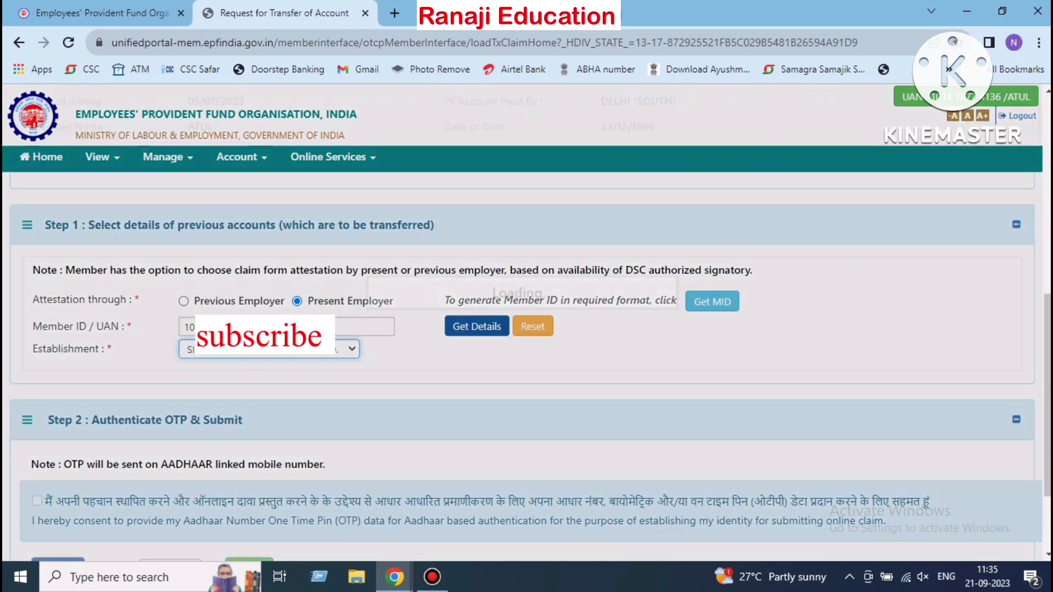
pyautogui.press('Return')
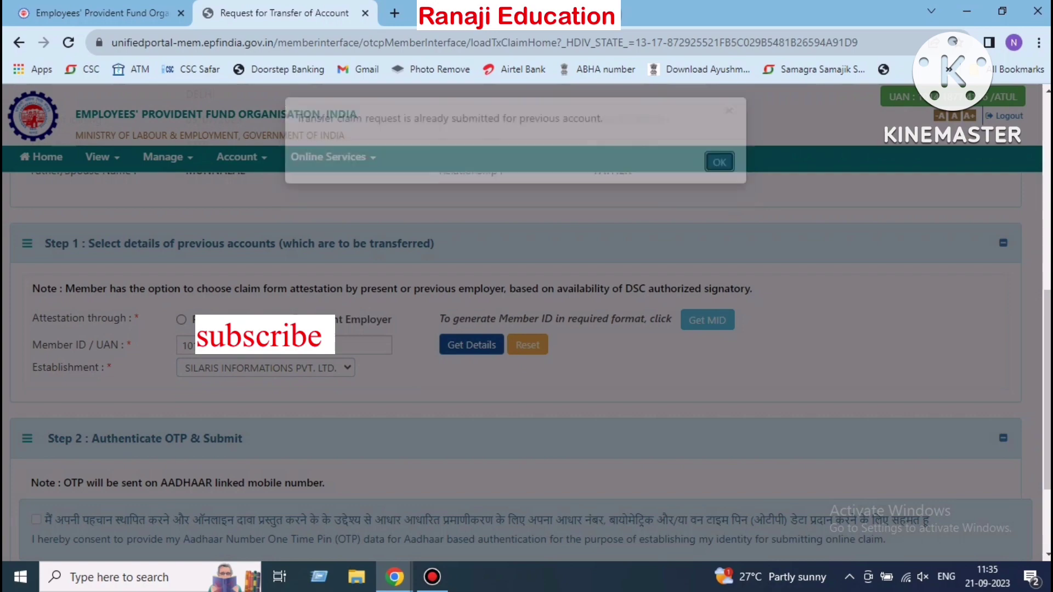
pyautogui.click(263, 349)
pyautogui.click(263, 376)
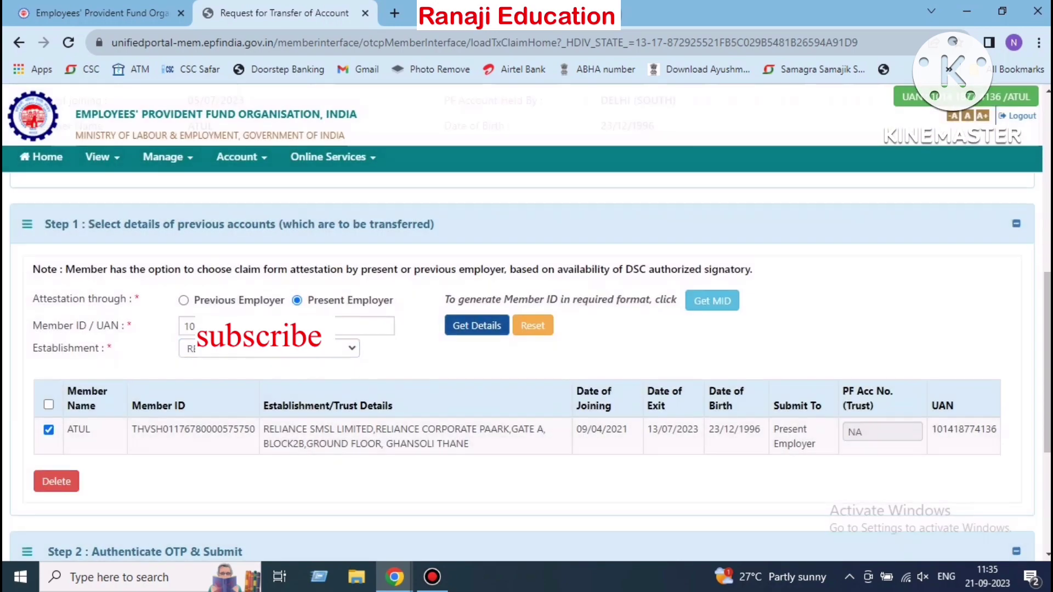
pyautogui.scroll(-1, 527, 329)
pyautogui.click(48, 328)
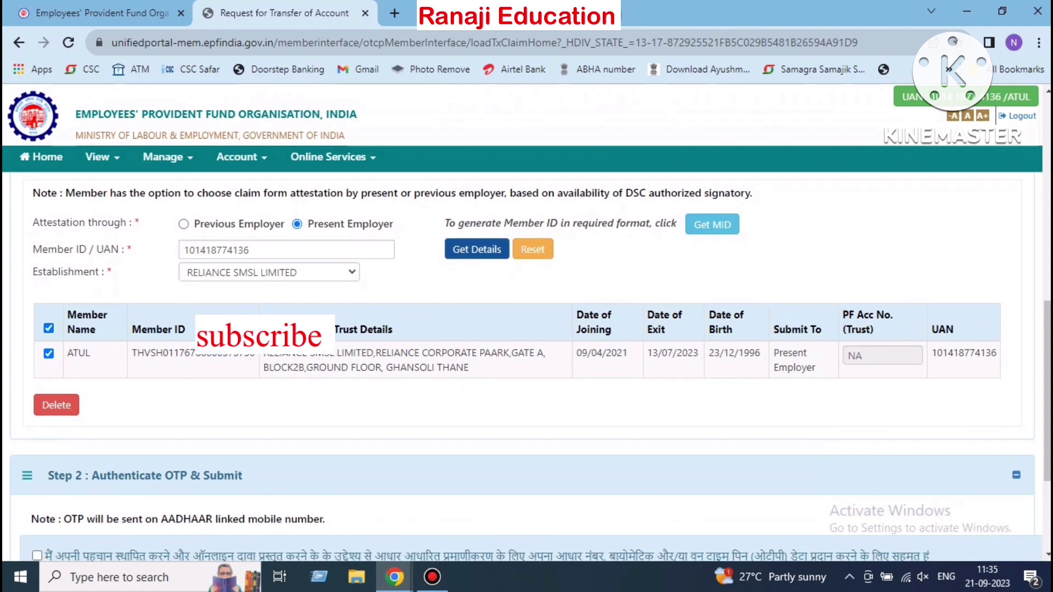
pyautogui.scroll(-3, 527, 329)
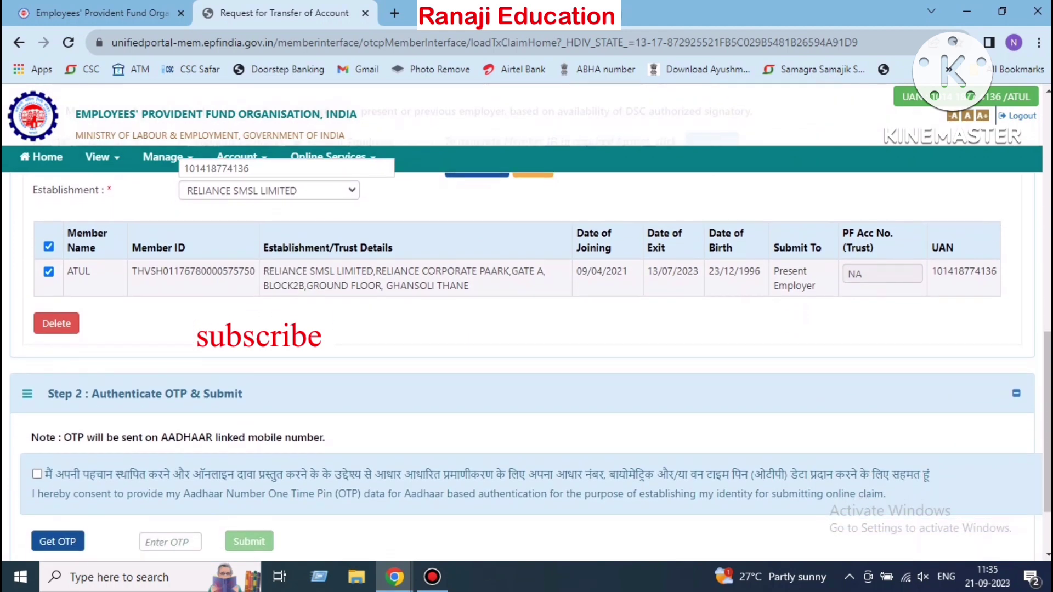
# Step: Give Aadhaar OTP consent and request an OTP on the Aadhaar-linked mobile
pyautogui.click(37, 381)
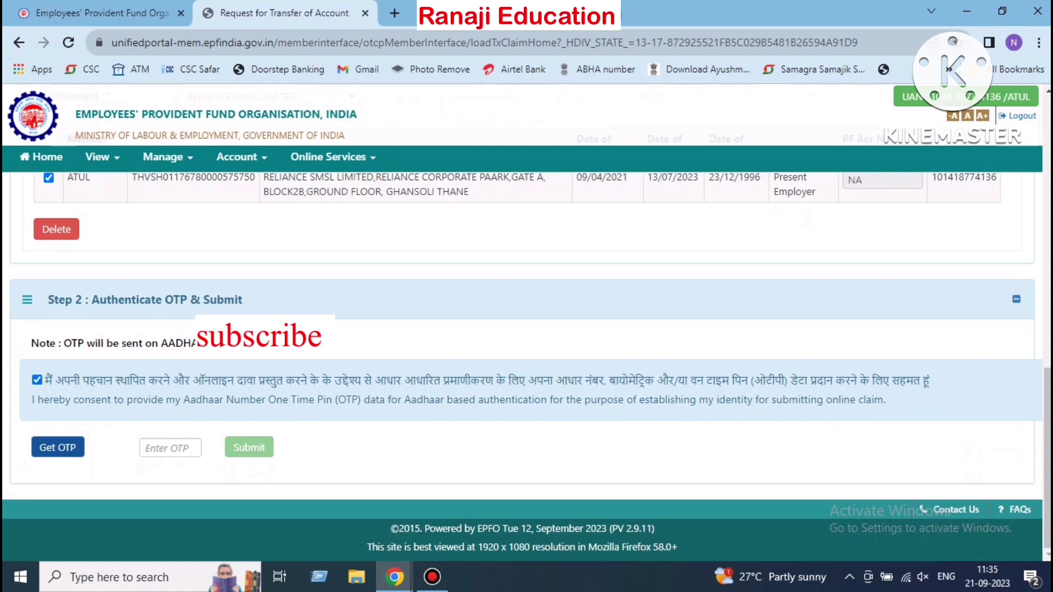
pyautogui.click(170, 448)
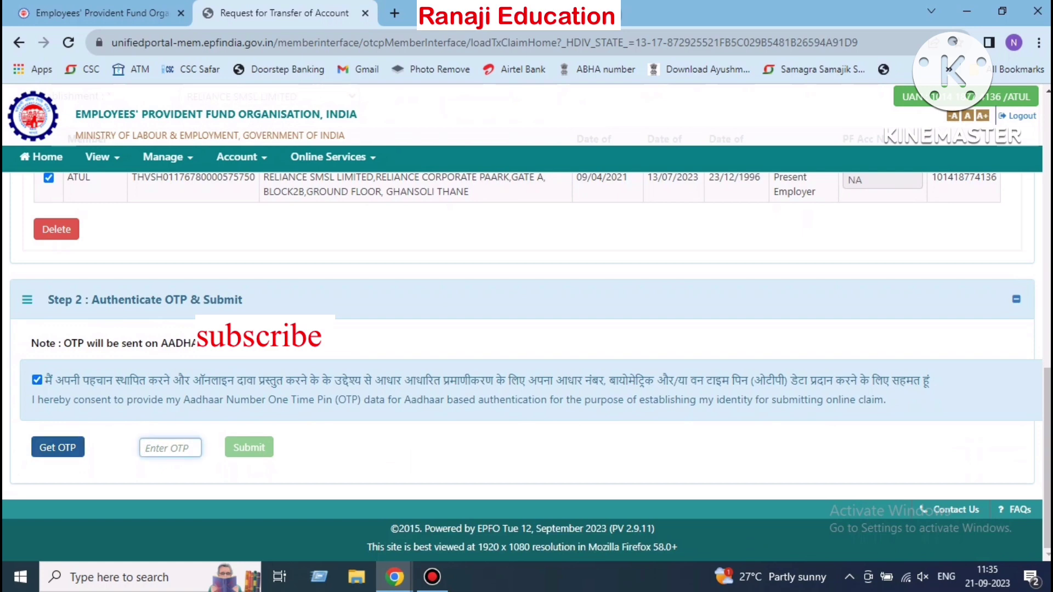
pyautogui.click(58, 448)
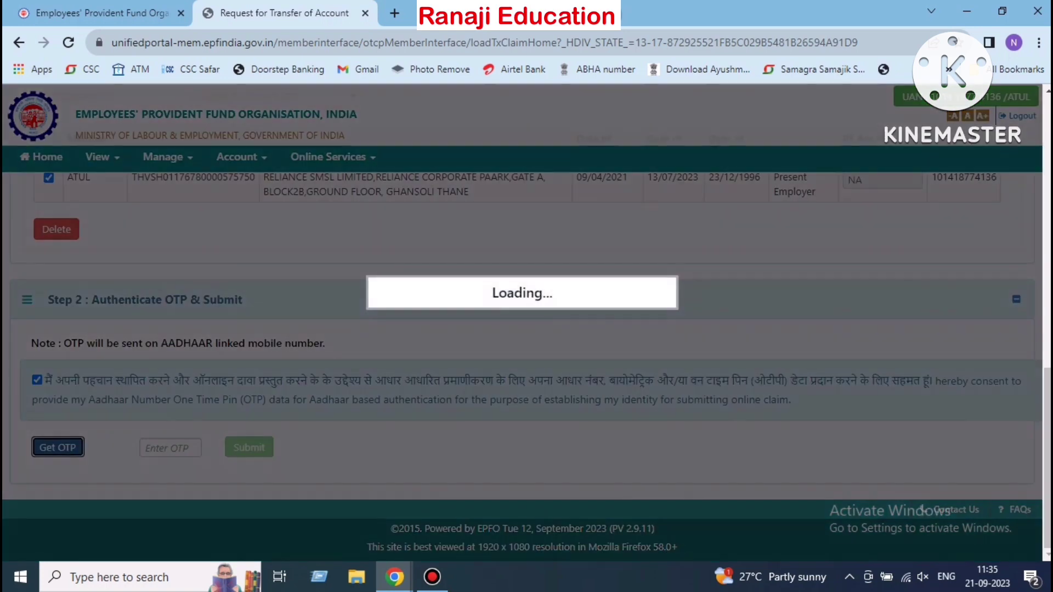
pyautogui.press('Return')
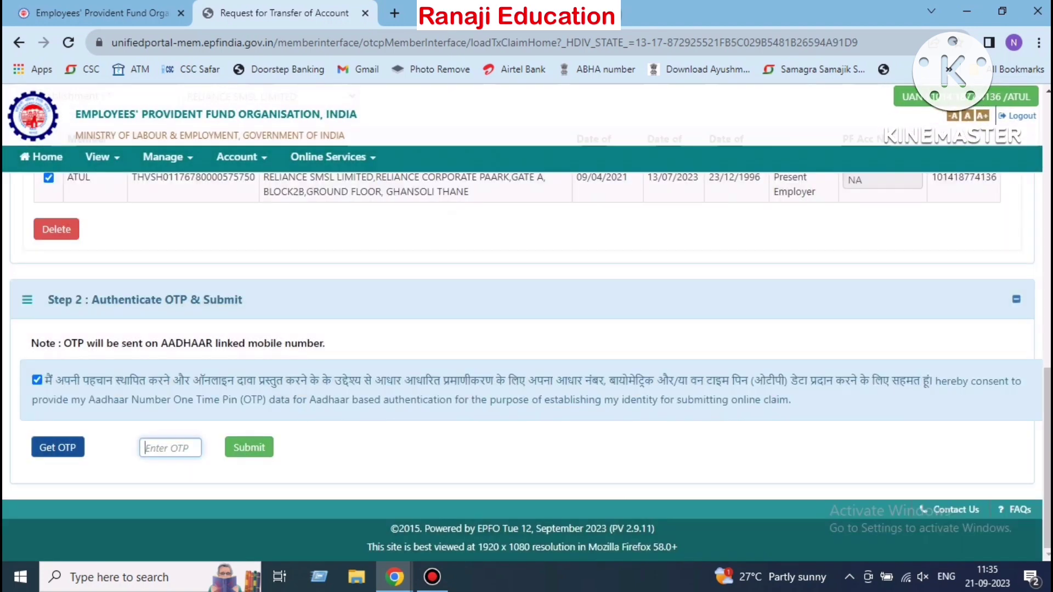
# Step: Enter the six-digit Aadhaar OTP and submit the transfer claim
pyautogui.scroll(2, 527, 329)
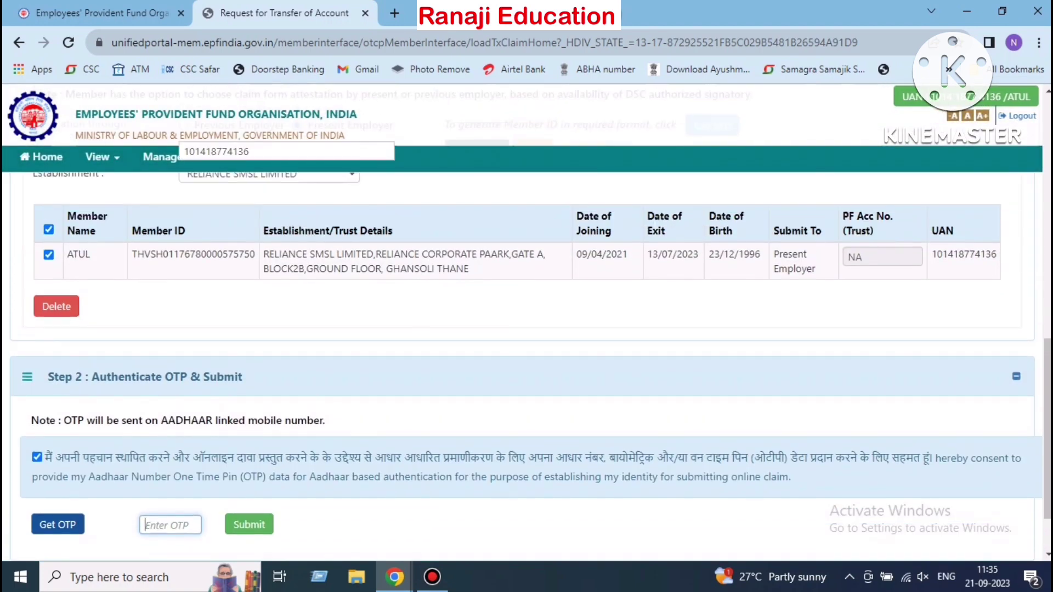
pyautogui.scroll(-2, 527, 329)
pyautogui.write('••••')
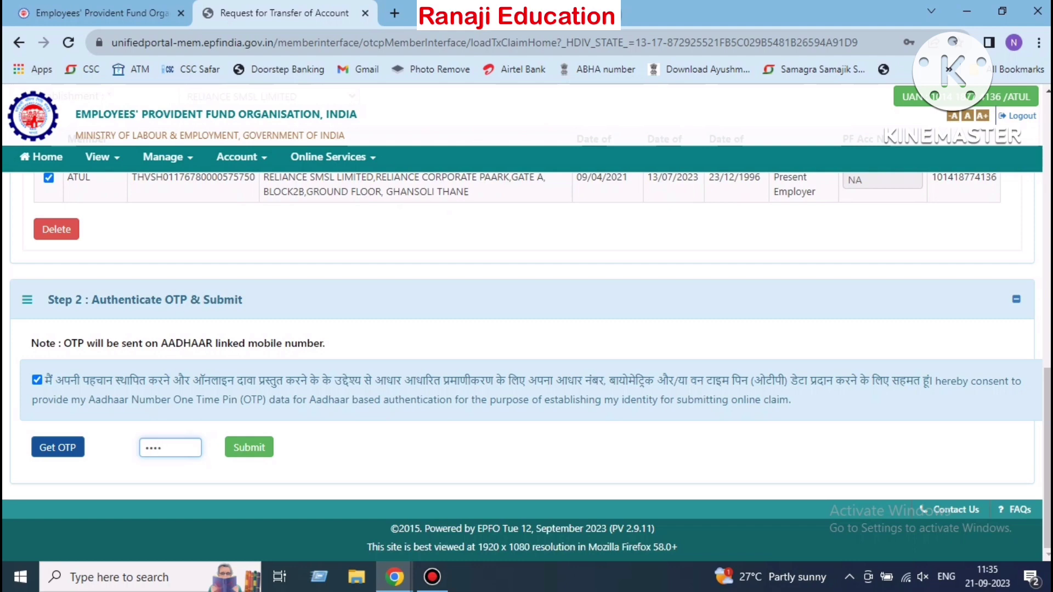
pyautogui.write('••')
pyautogui.press('Return')
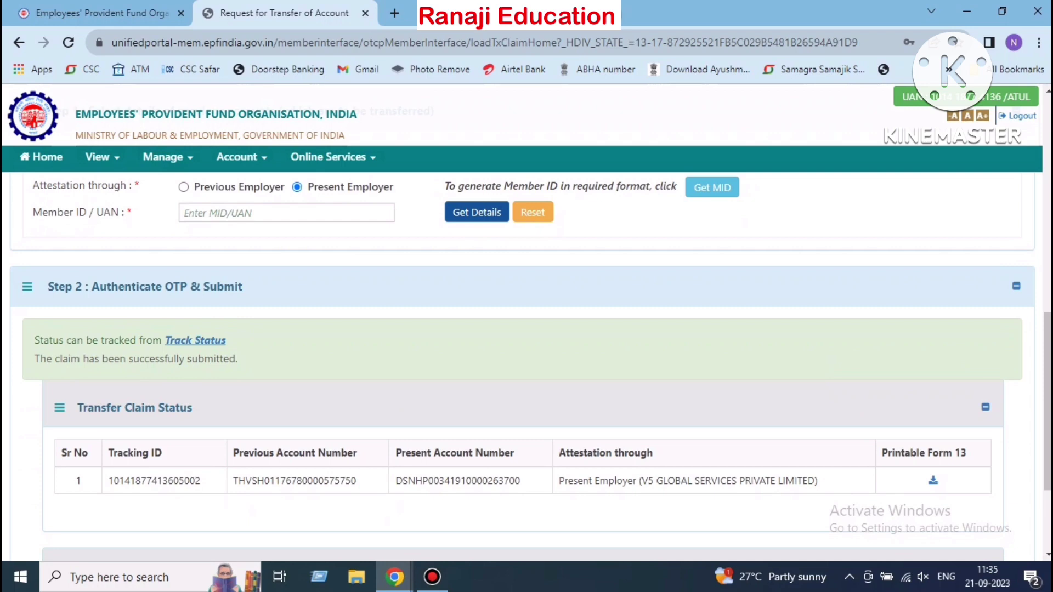
# Step: Open the submitted claim's printable Form 13 PDF in Chrome's print preview
pyautogui.moveTo(108, 481); pyautogui.dragTo(818, 480)
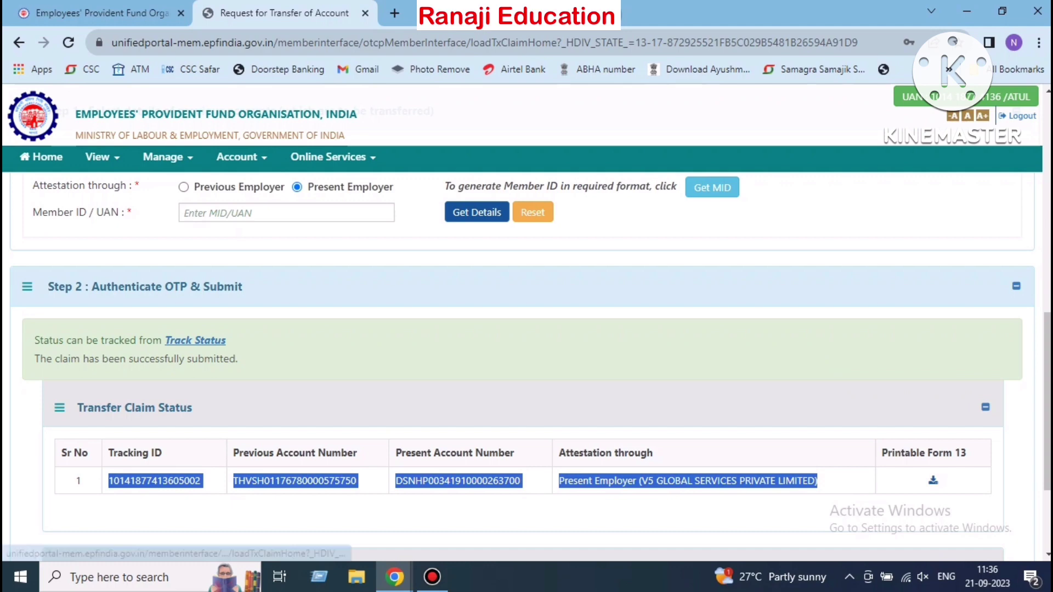
pyautogui.click(934, 481)
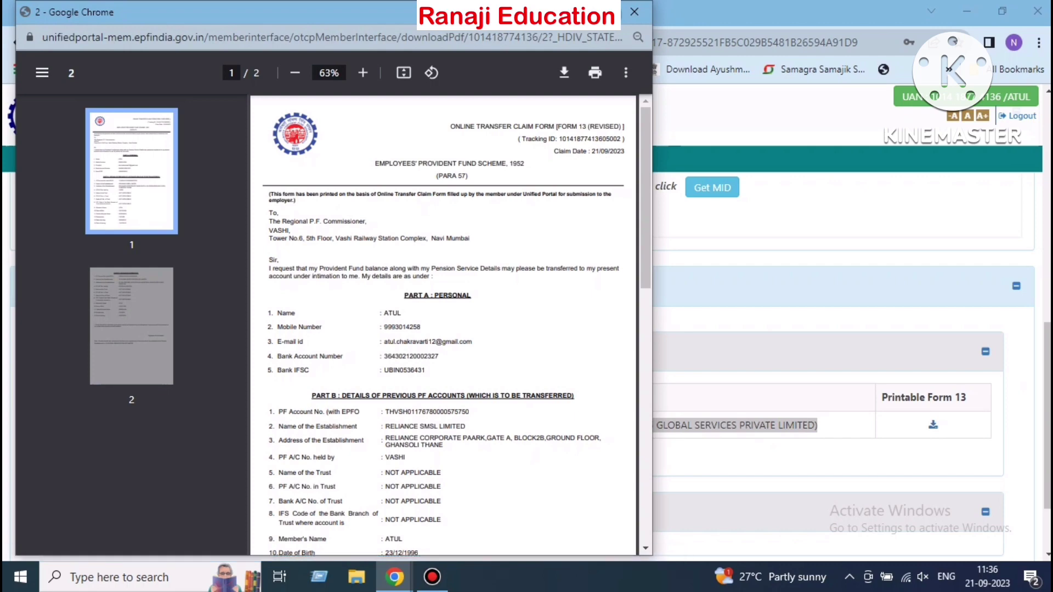
pyautogui.click(595, 72)
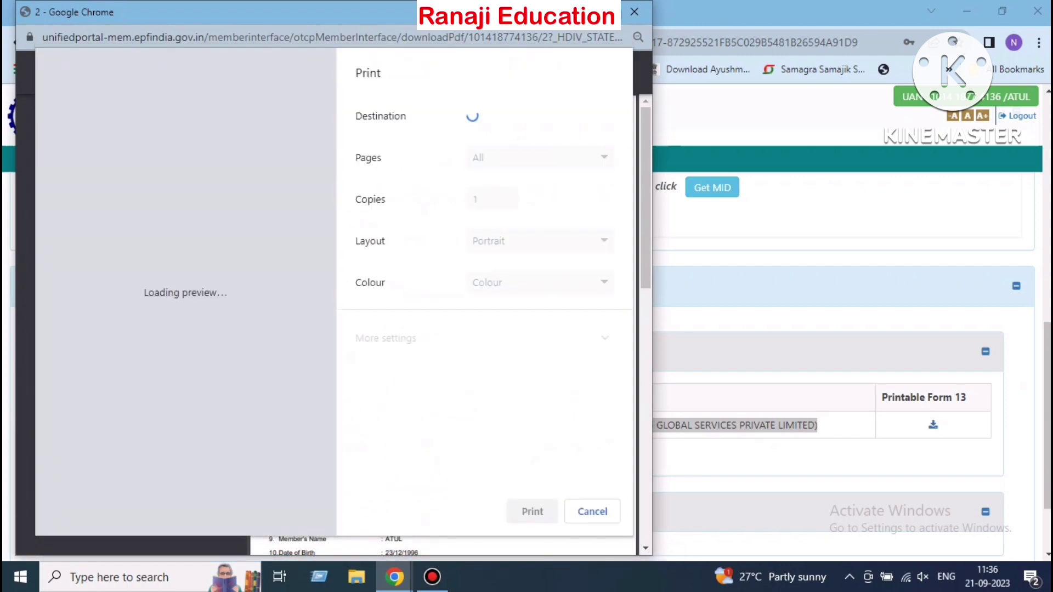
# Step: Set Form 13 to print all pages at scale 100 instead of 150, then use the system dialog
pyautogui.click(540, 157)
pyautogui.click(505, 190)
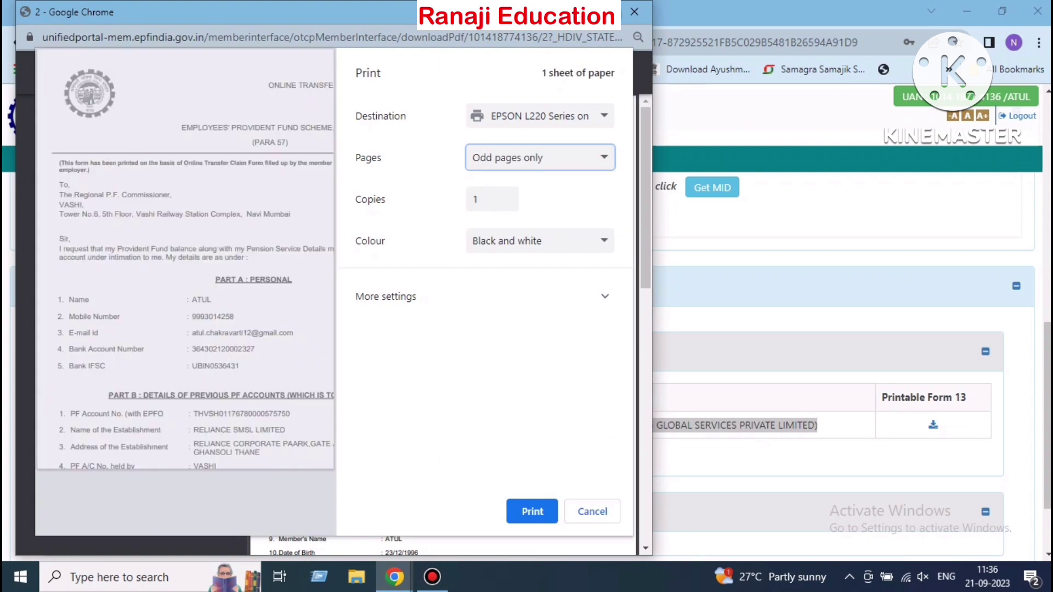
pyautogui.click(605, 296)
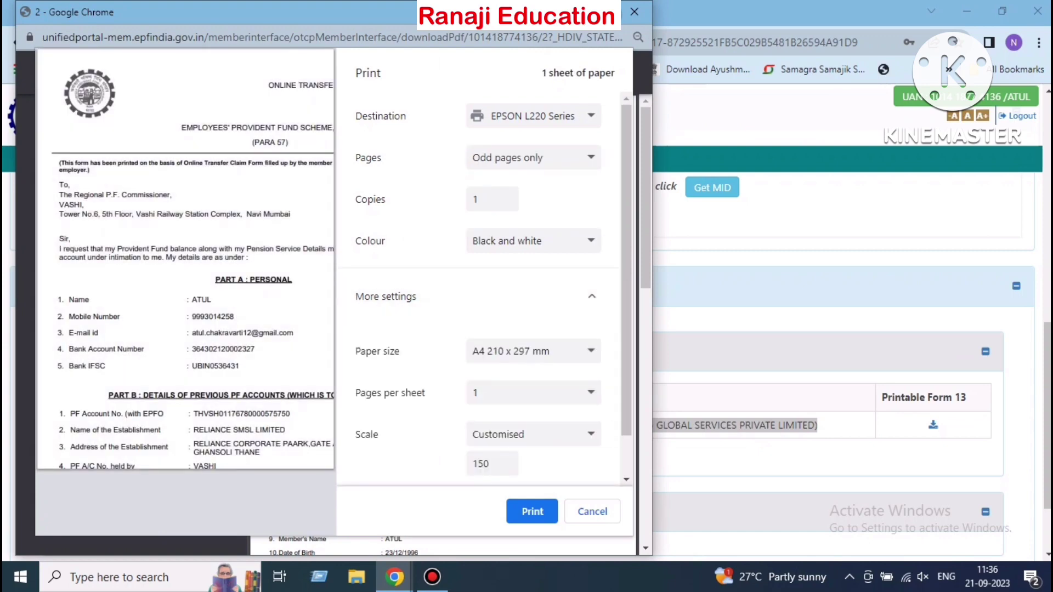
pyautogui.click(532, 157)
pyautogui.click(494, 176)
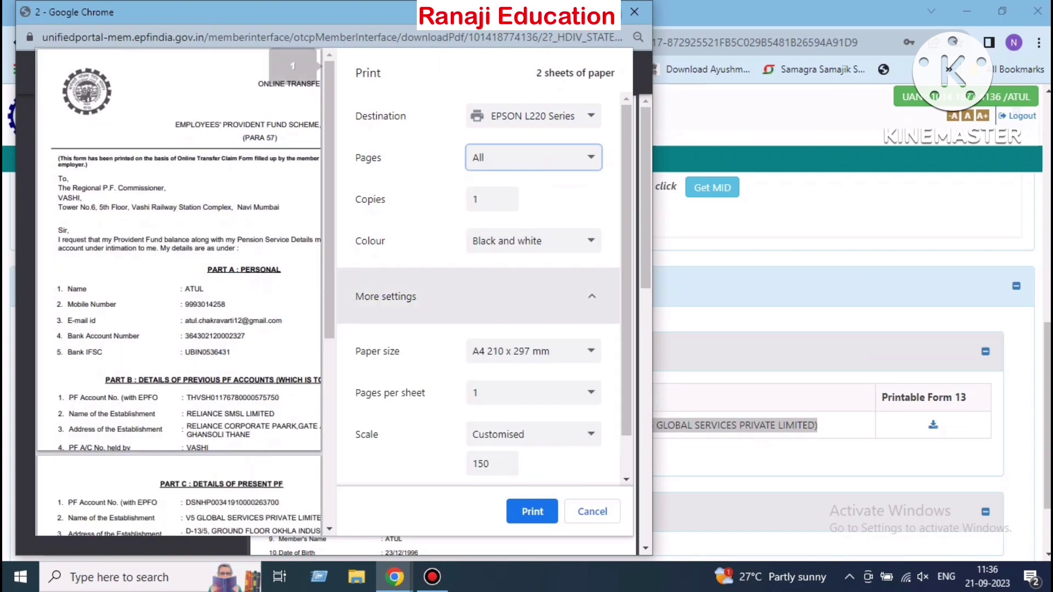
pyautogui.doubleClick(480, 463)
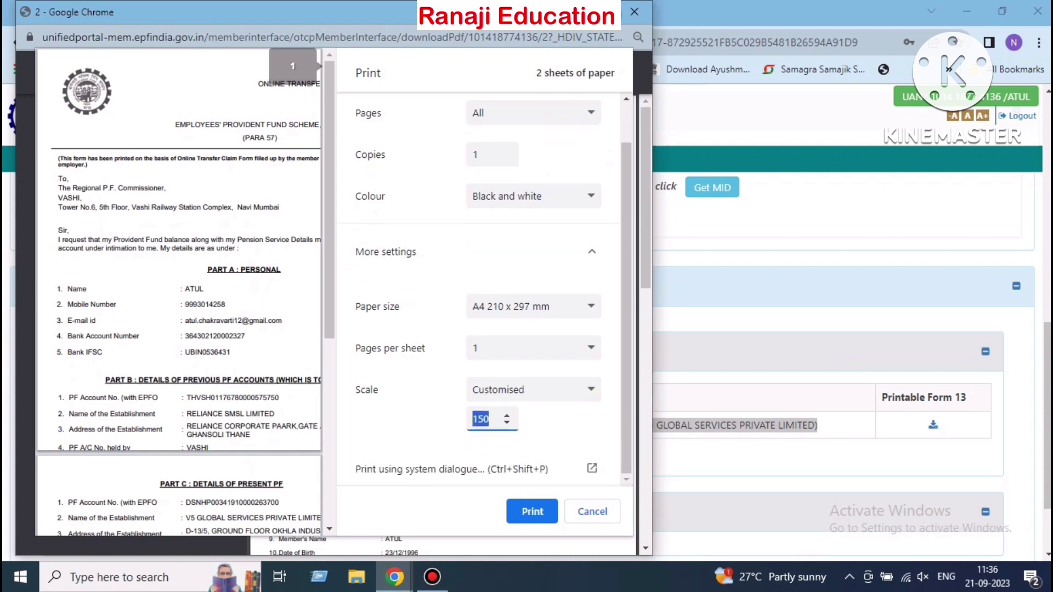
pyautogui.write('1000')
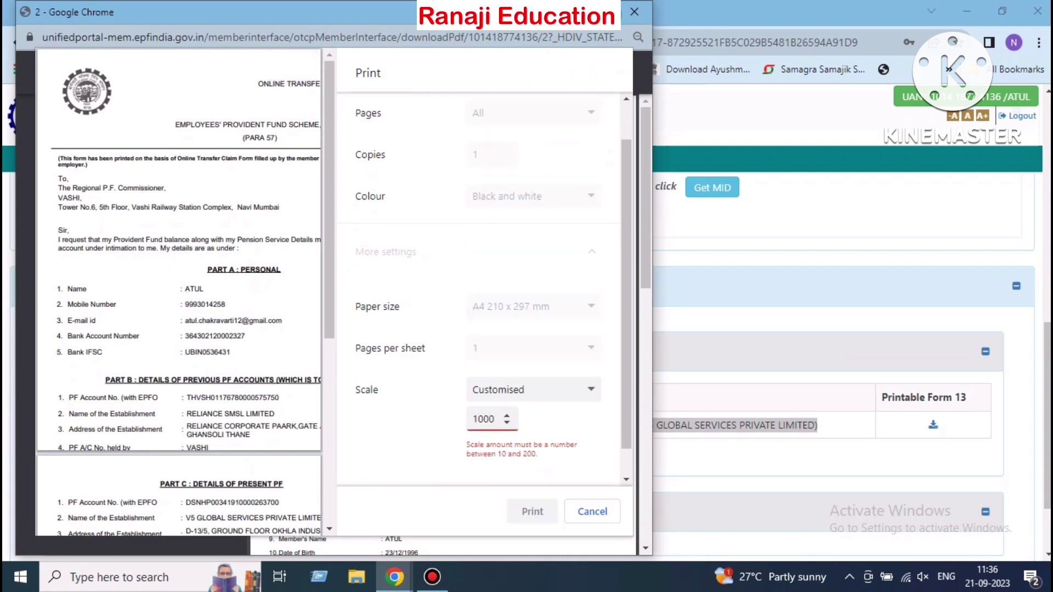
pyautogui.press('BackSpace')
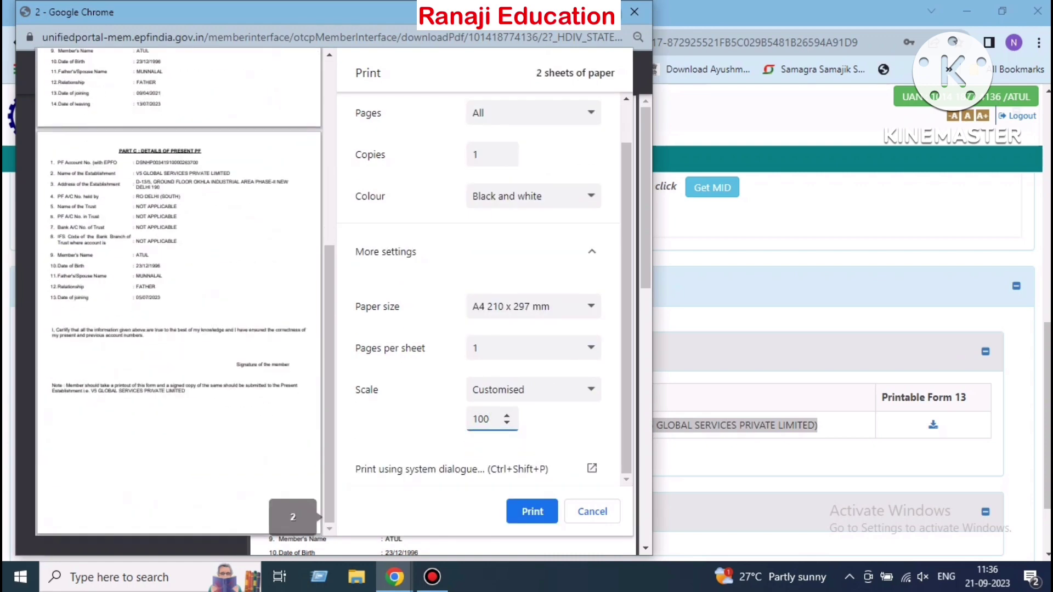
pyautogui.click(592, 468)
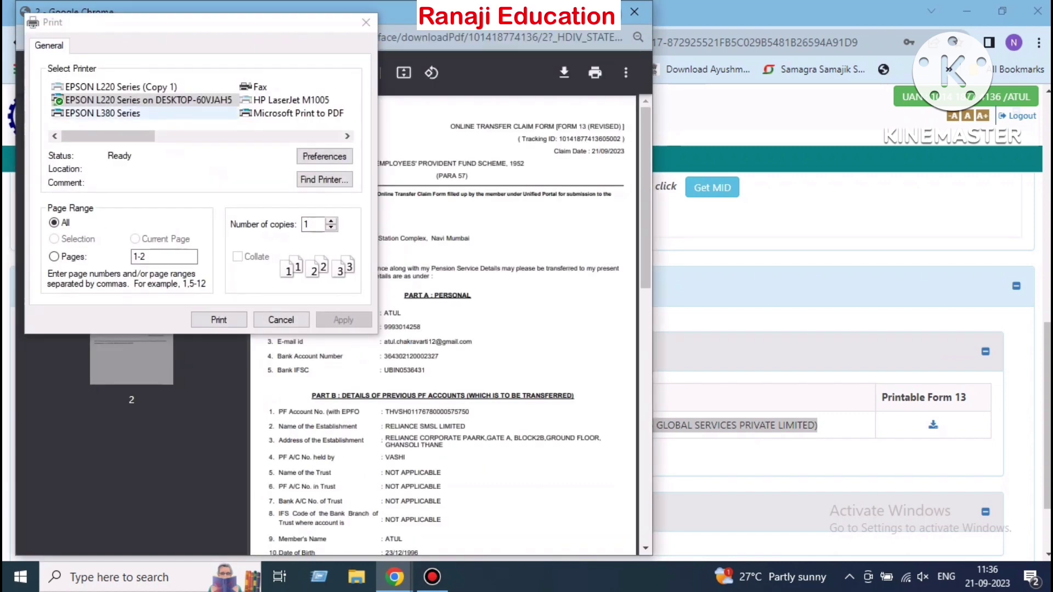
# Step: Set the Epson L220 preferences to grayscale, High quality, with print preview enabled
pyautogui.click(324, 157)
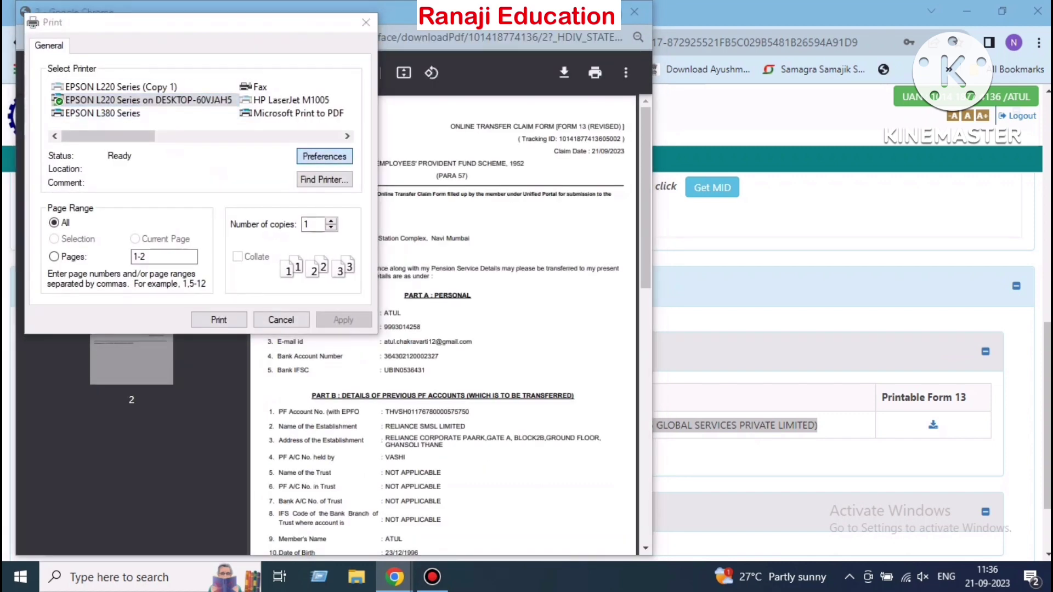
pyautogui.click(376, 252)
pyautogui.click(387, 234)
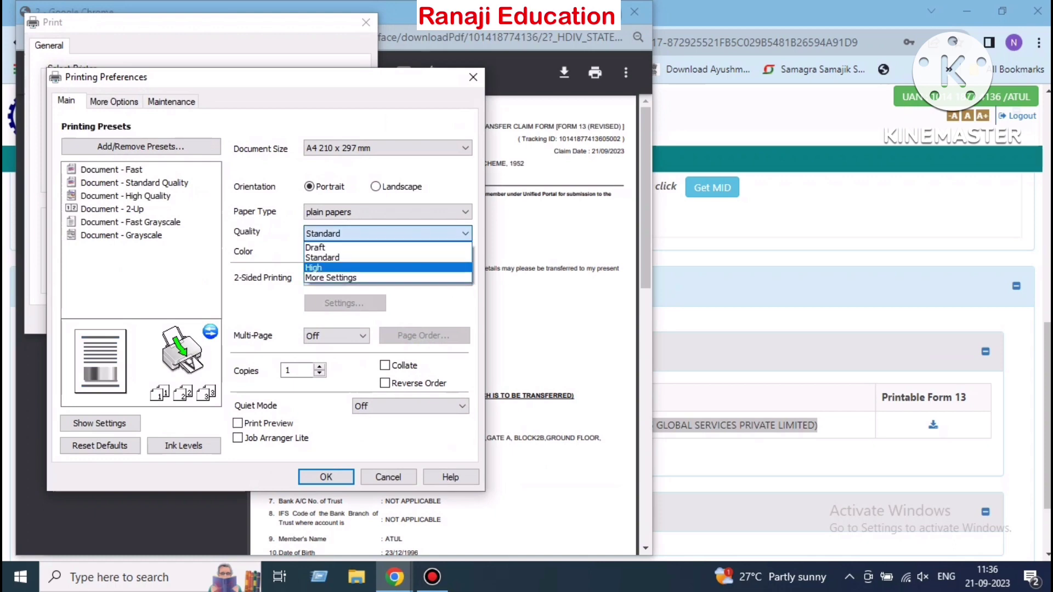
pyautogui.click(318, 265)
pyautogui.click(237, 423)
pyautogui.press('Return')
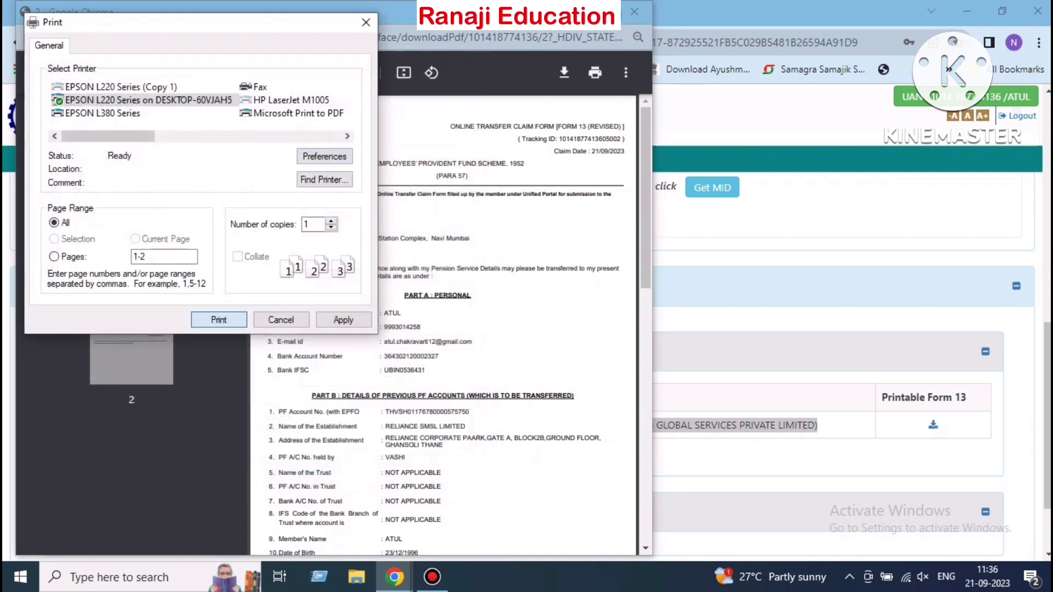
# Step: Print both Form 13 pages from the Epson preview and open a new Chrome window
pyautogui.press('Return')
pyautogui.click(635, 11)
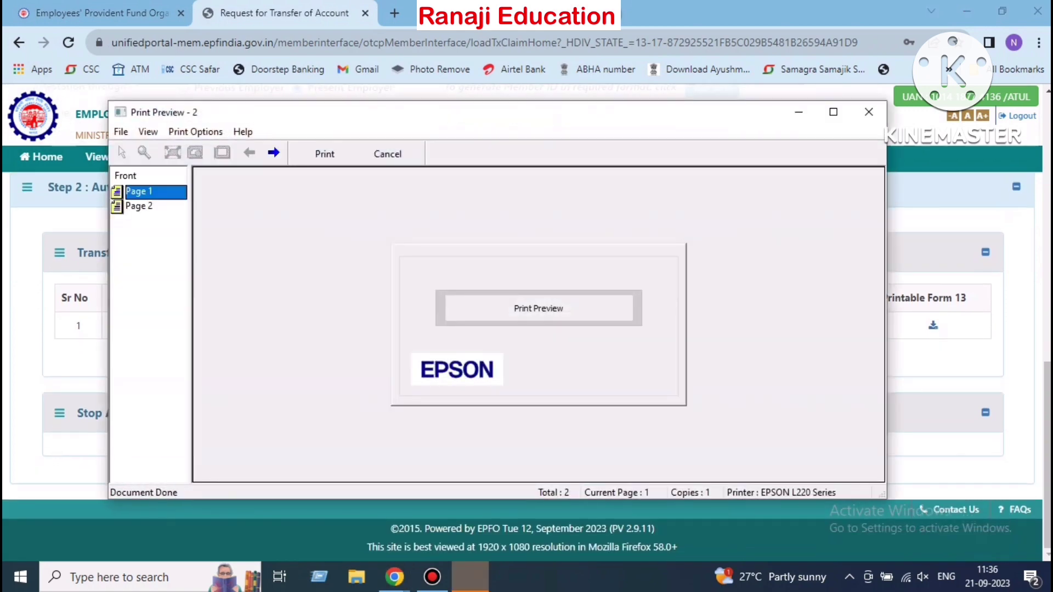
pyautogui.press('Return')
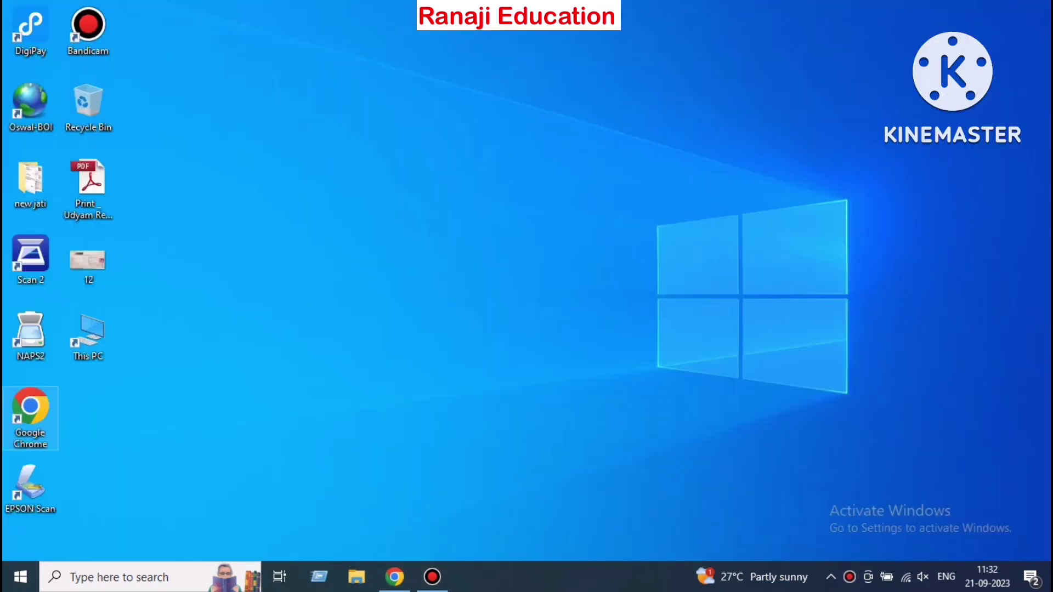
pyautogui.press('Return')
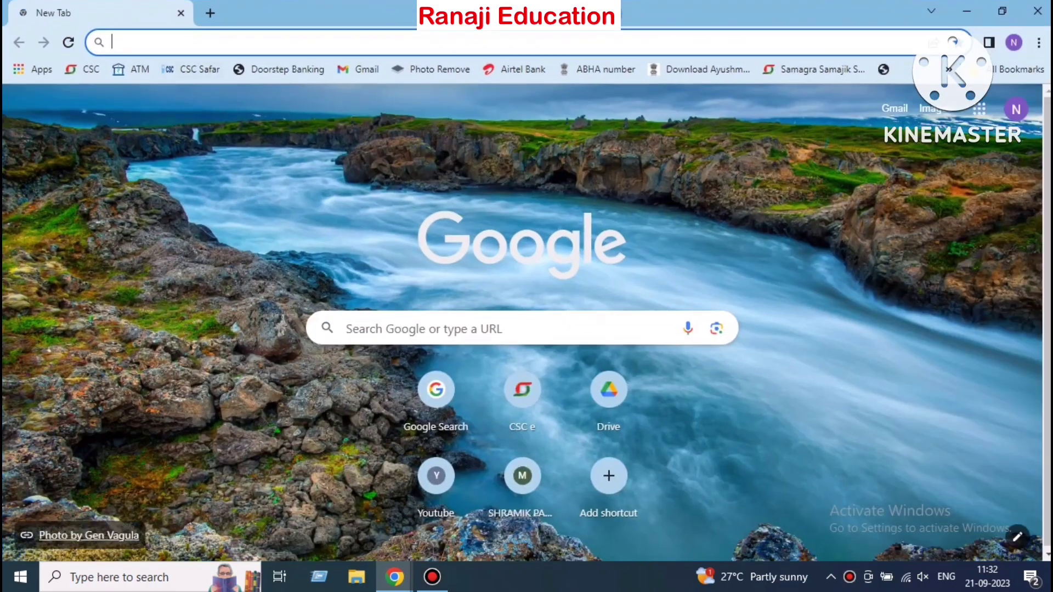
# Step: Search Google for 'epfo login' and open the Employees' Provident Fund Organisation site
pyautogui.write('ep')
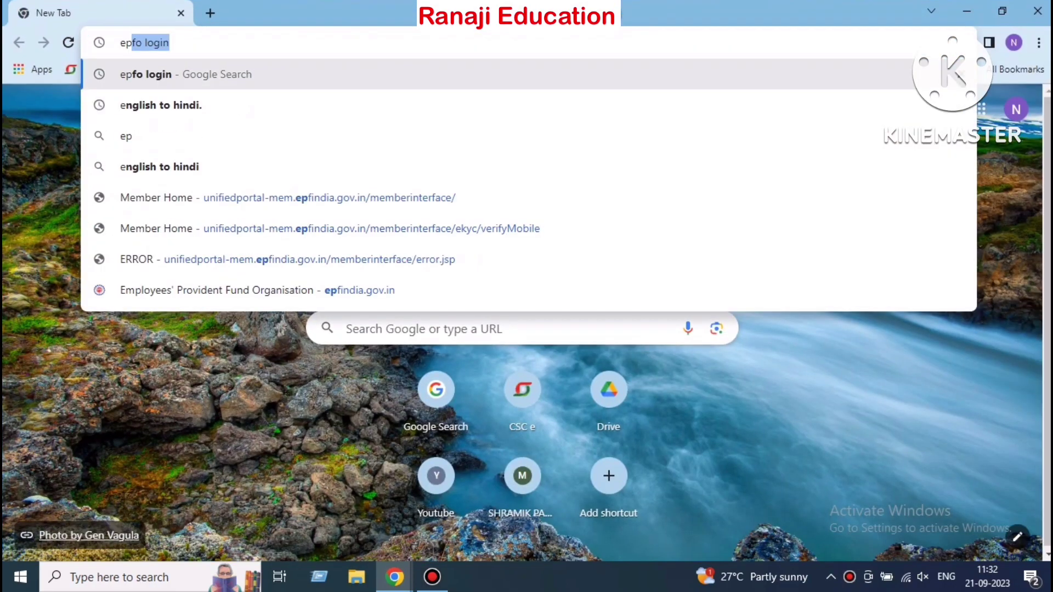
pyautogui.write('f')
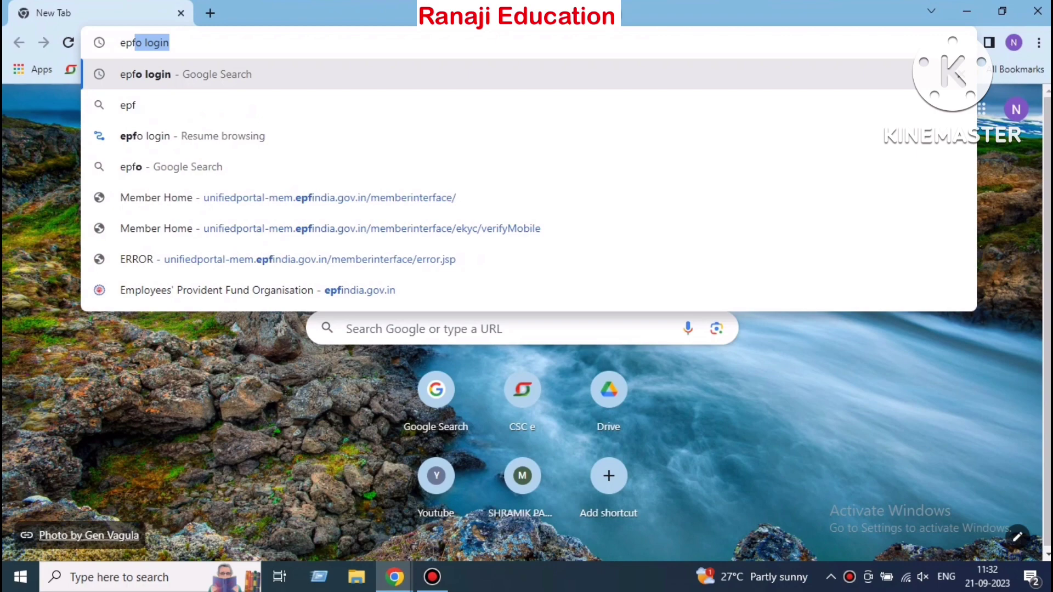
pyautogui.press('Return')
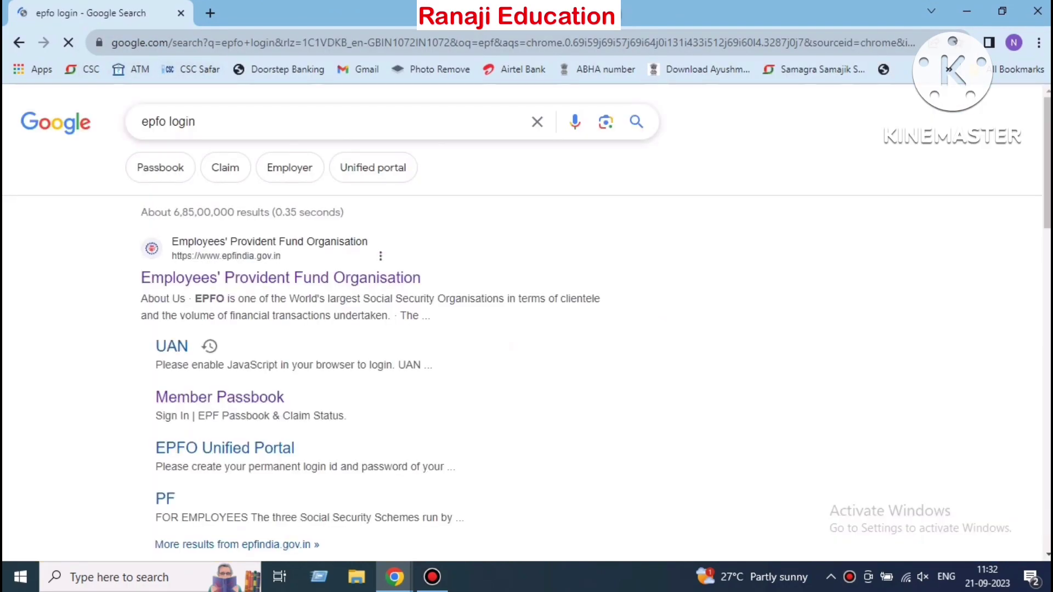
pyautogui.moveTo(142, 277); pyautogui.dragTo(420, 278)
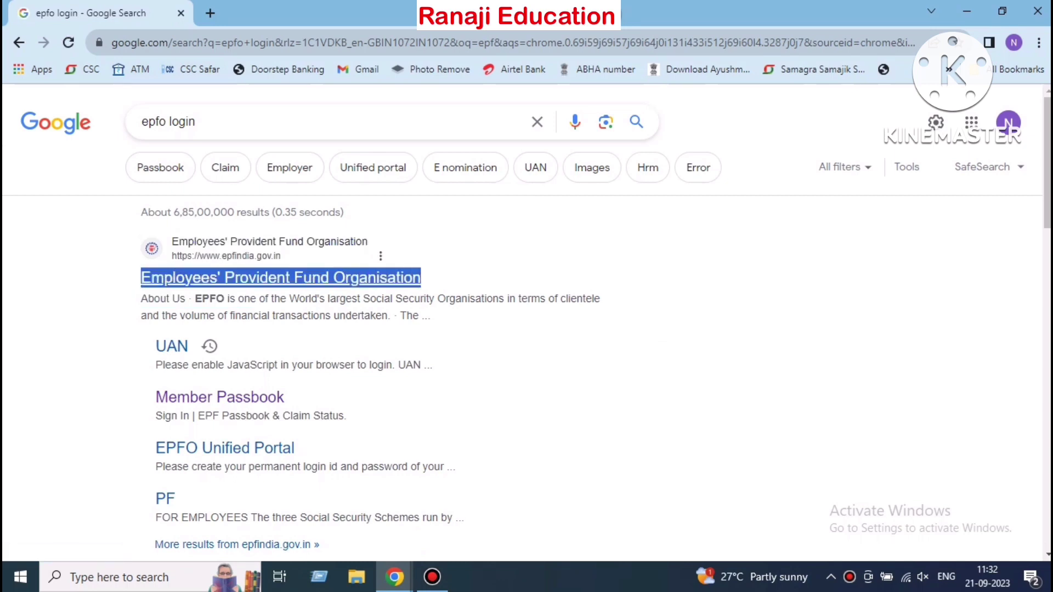
pyautogui.click(421, 278)
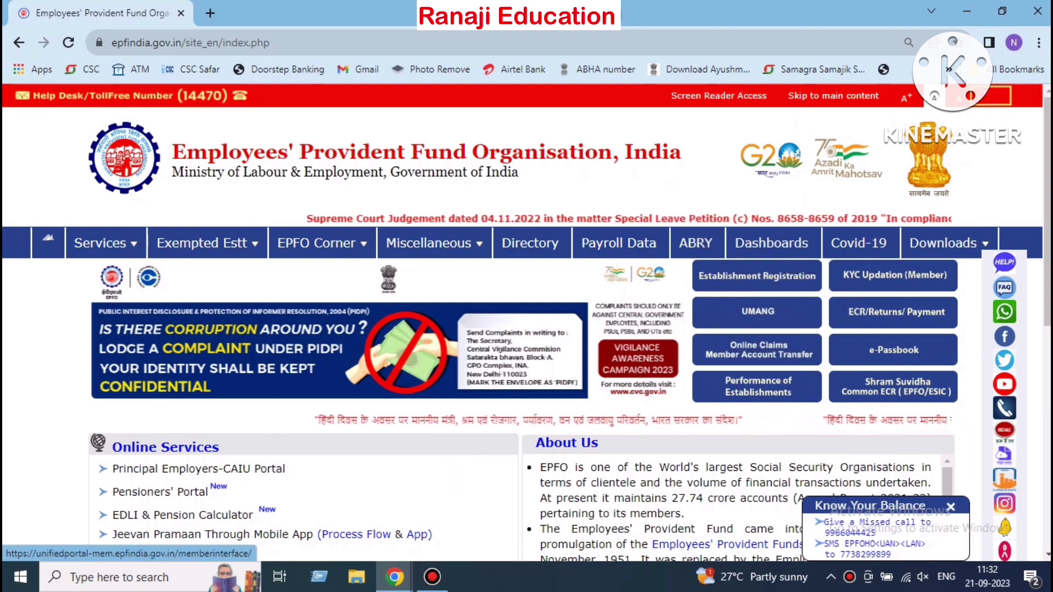
# Step: Try signing in with the UAN, password and captcha, and dismiss the invalid-login alert
pyautogui.click(758, 349)
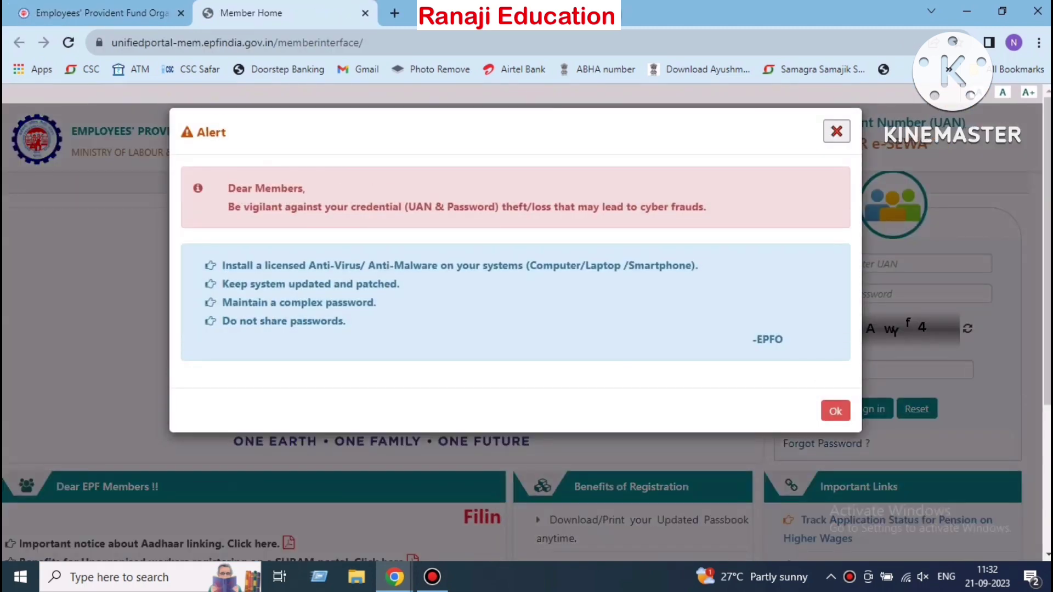
pyautogui.click(836, 131)
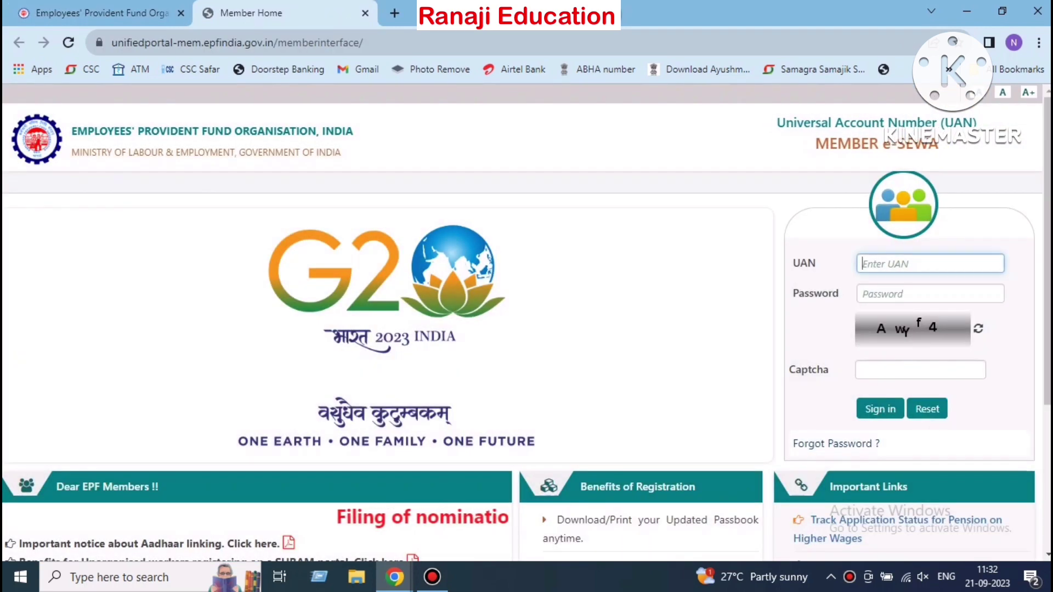
pyautogui.write('1014')
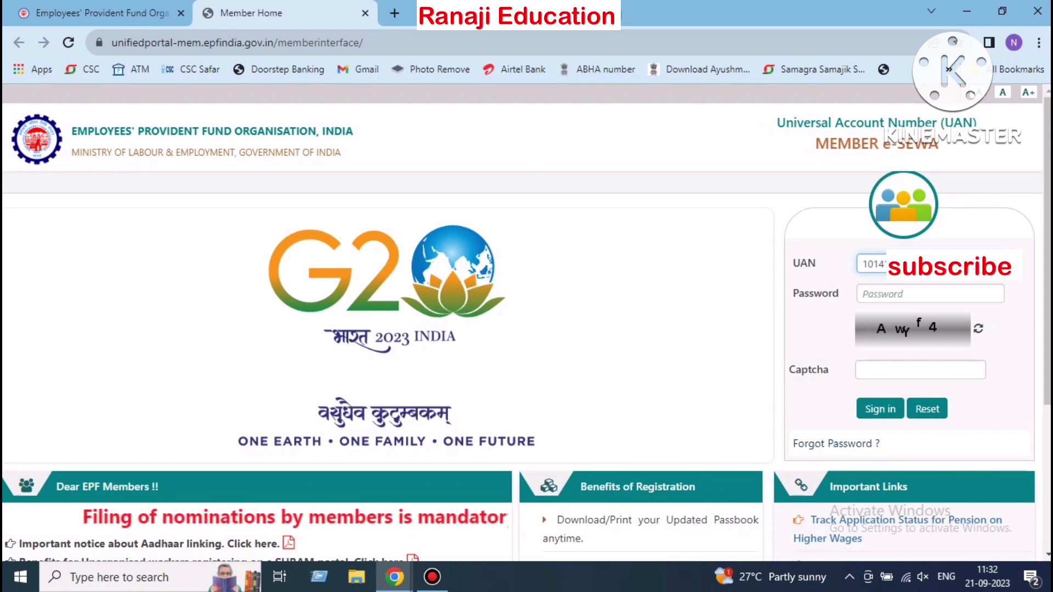
pyautogui.press('Tab')
pyautogui.write('•')
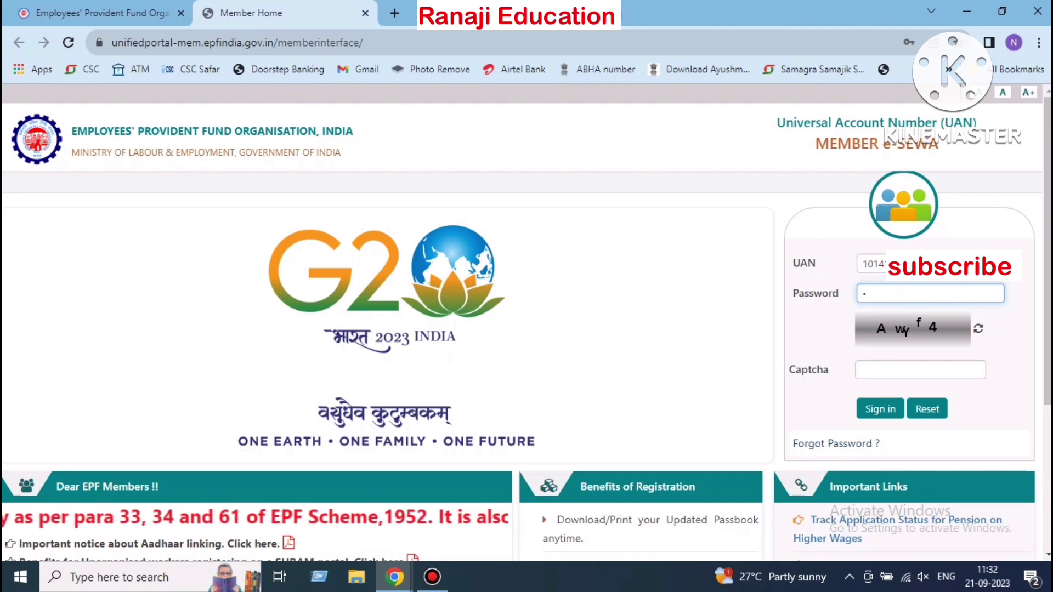
pyautogui.write('••')
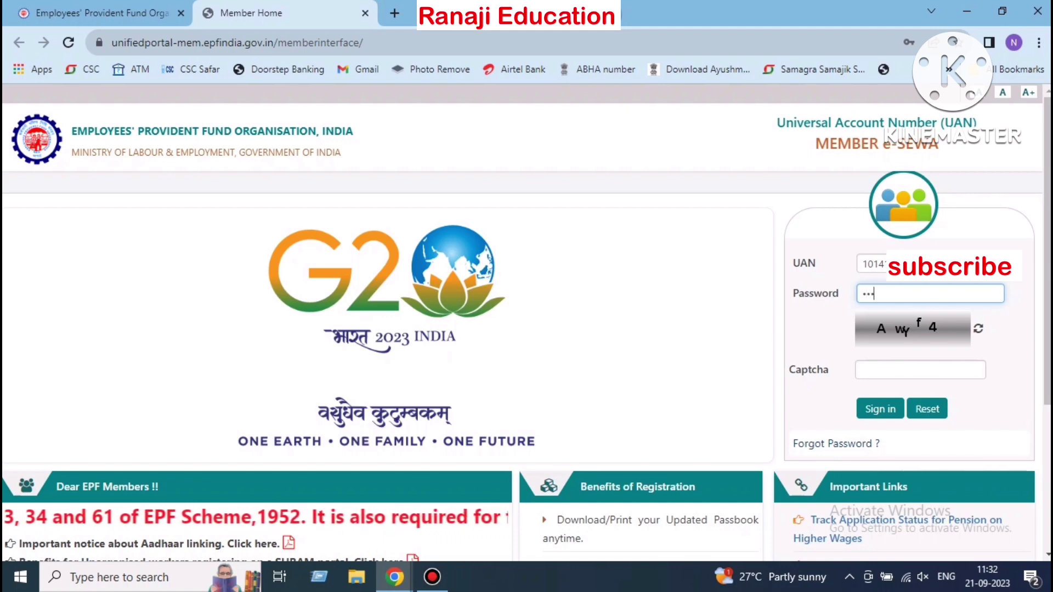
pyautogui.write('••')
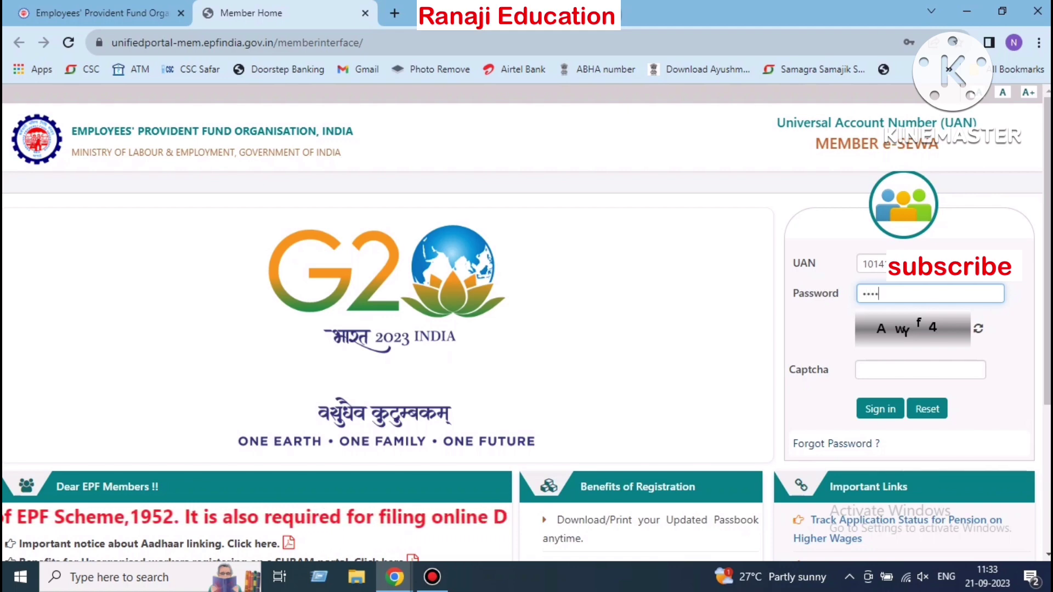
pyautogui.write('•••••')
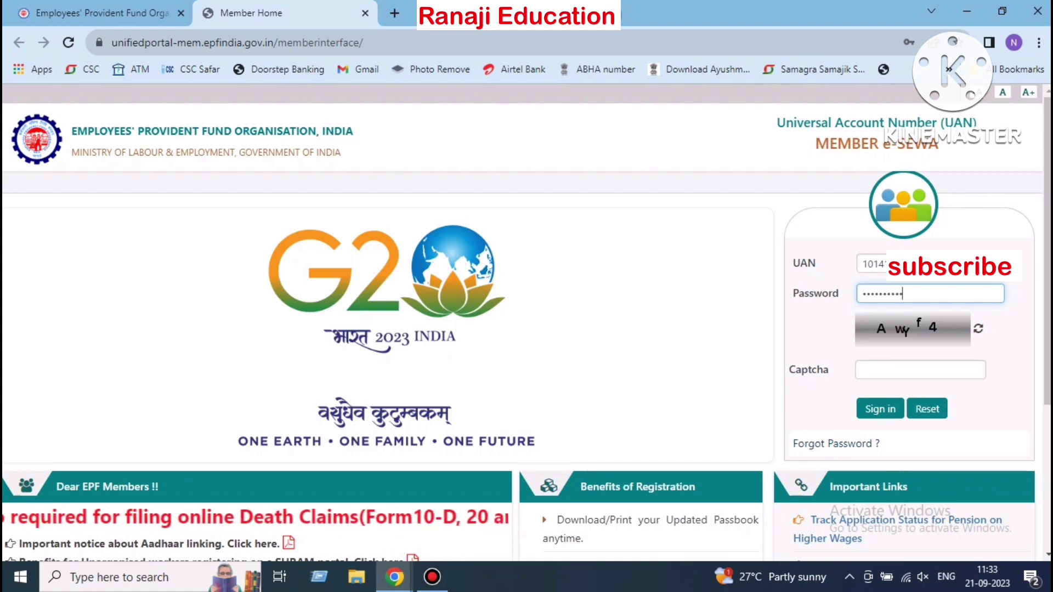
pyautogui.write('•••')
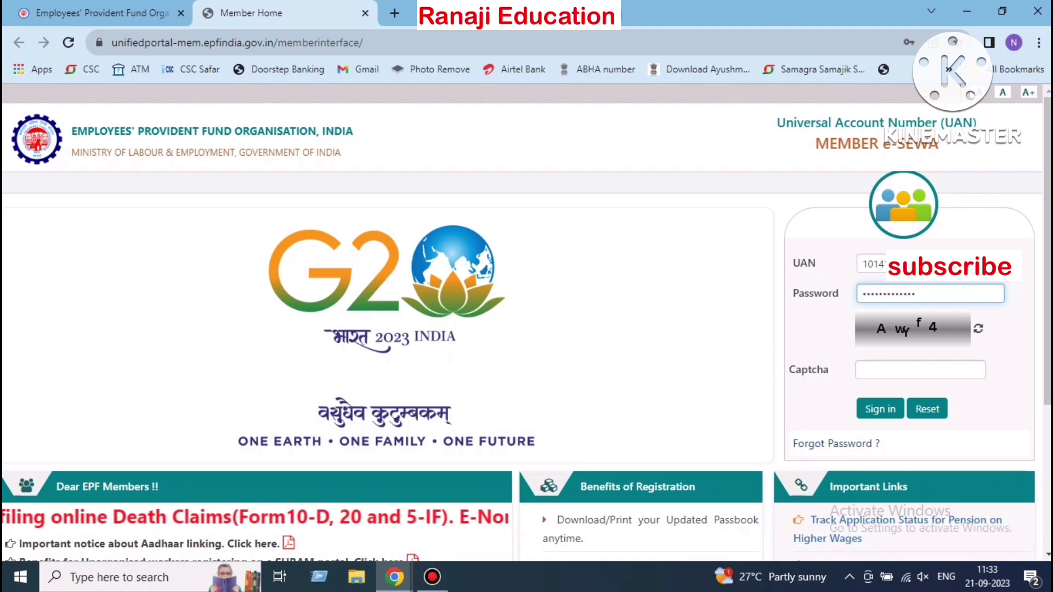
pyautogui.click(920, 369)
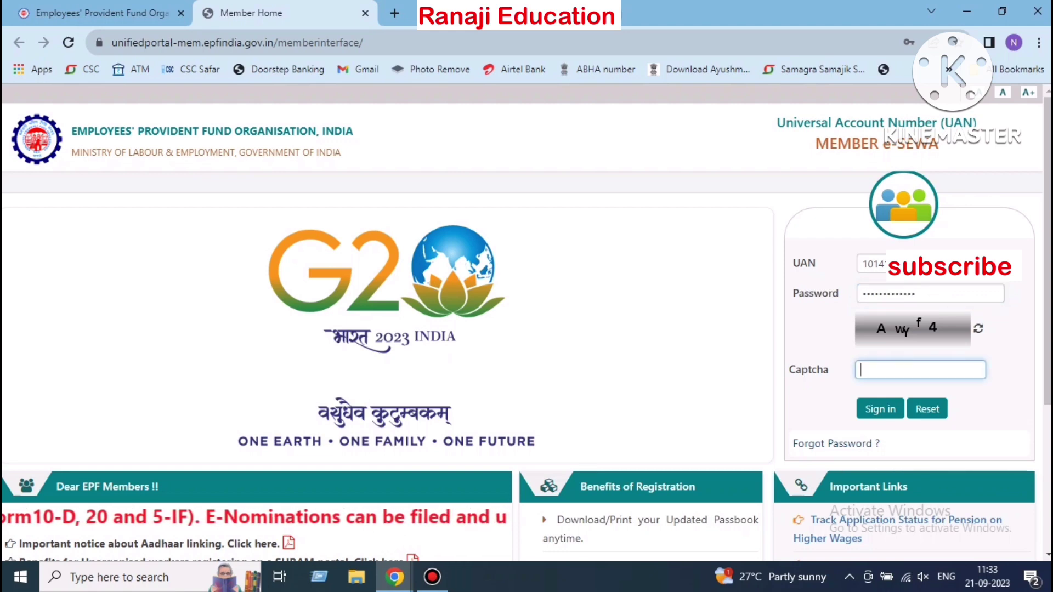
pyautogui.write('AwY')
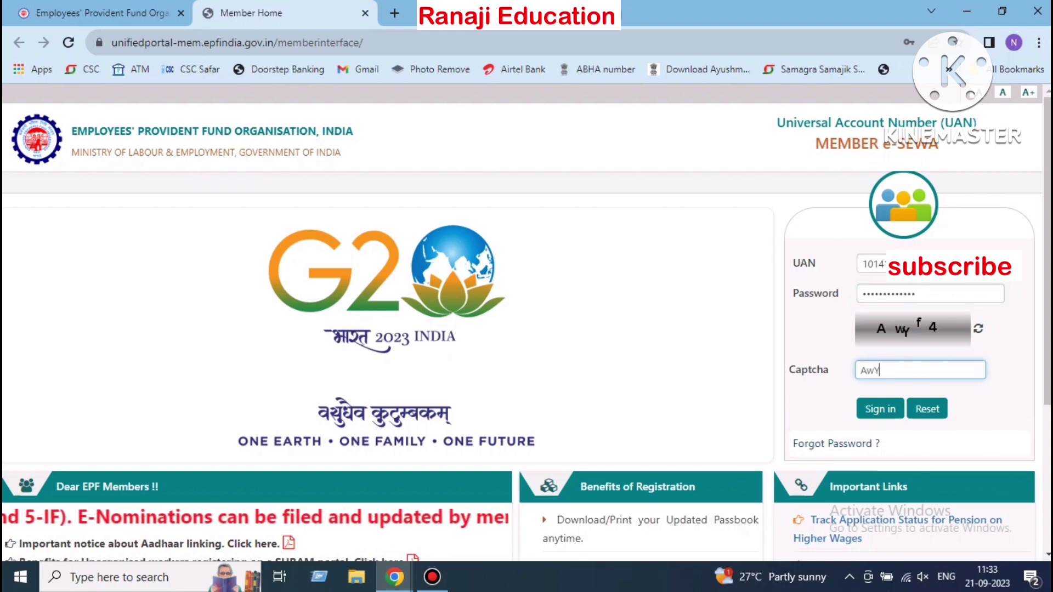
pyautogui.write('f4')
pyautogui.click(880, 408)
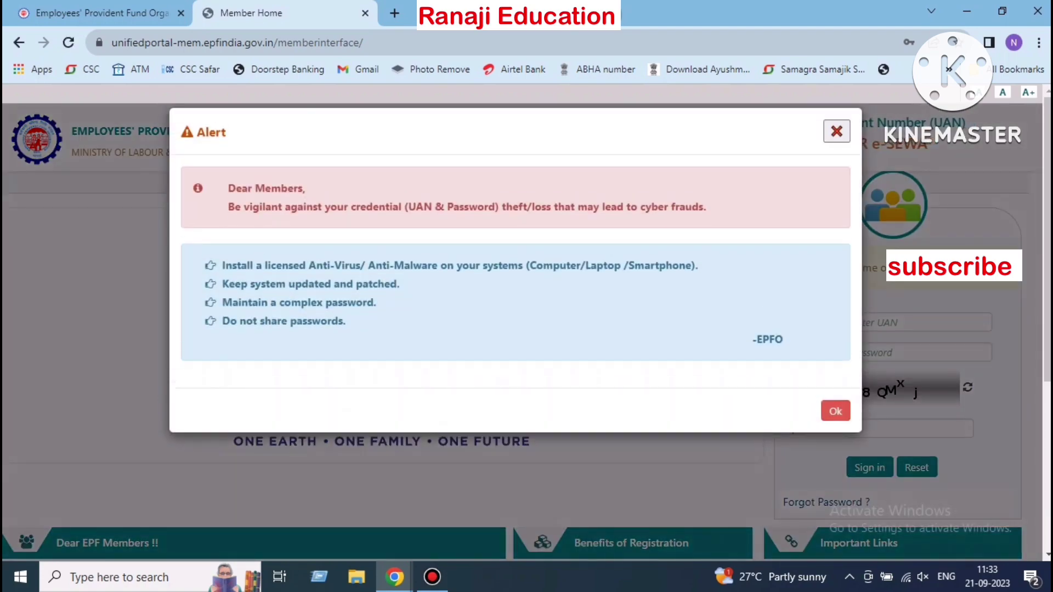
pyautogui.click(836, 411)
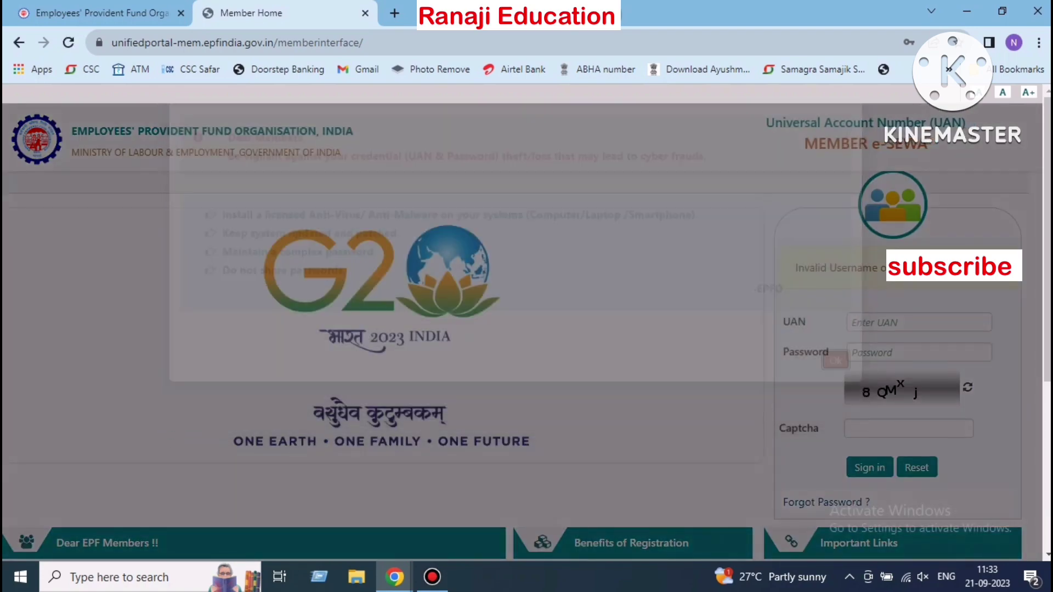
# Step: Re-enter the UAN and the new captcha and sign in to reach OTP verification
pyautogui.click(928, 323)
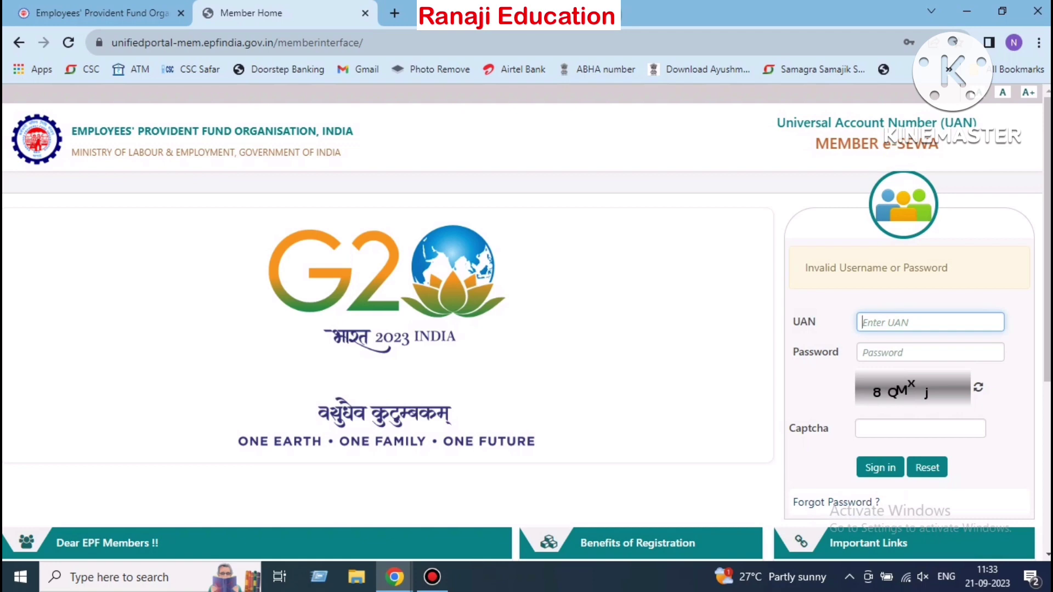
pyautogui.write('1014')
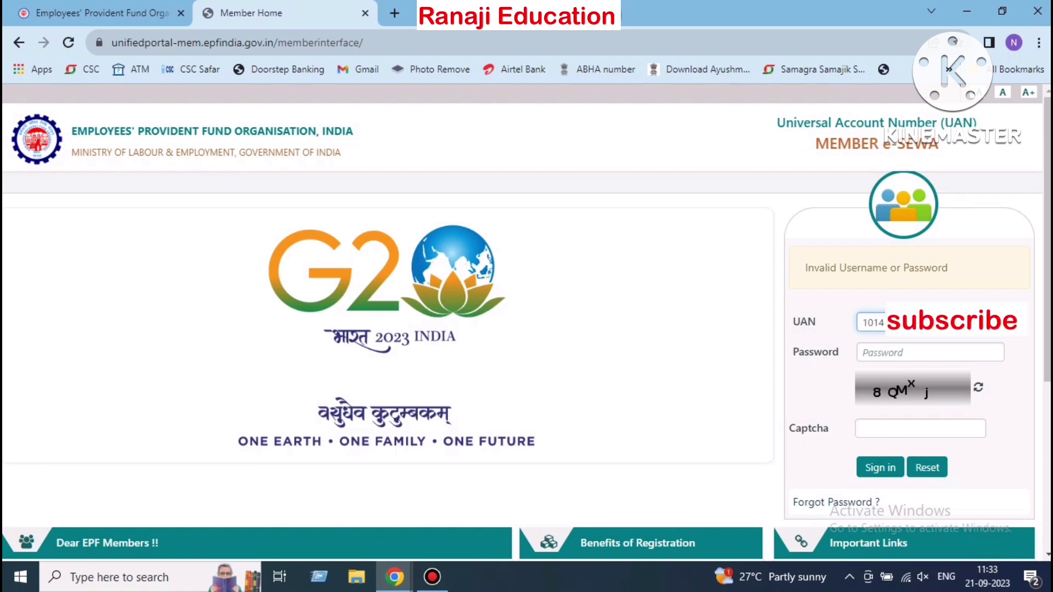
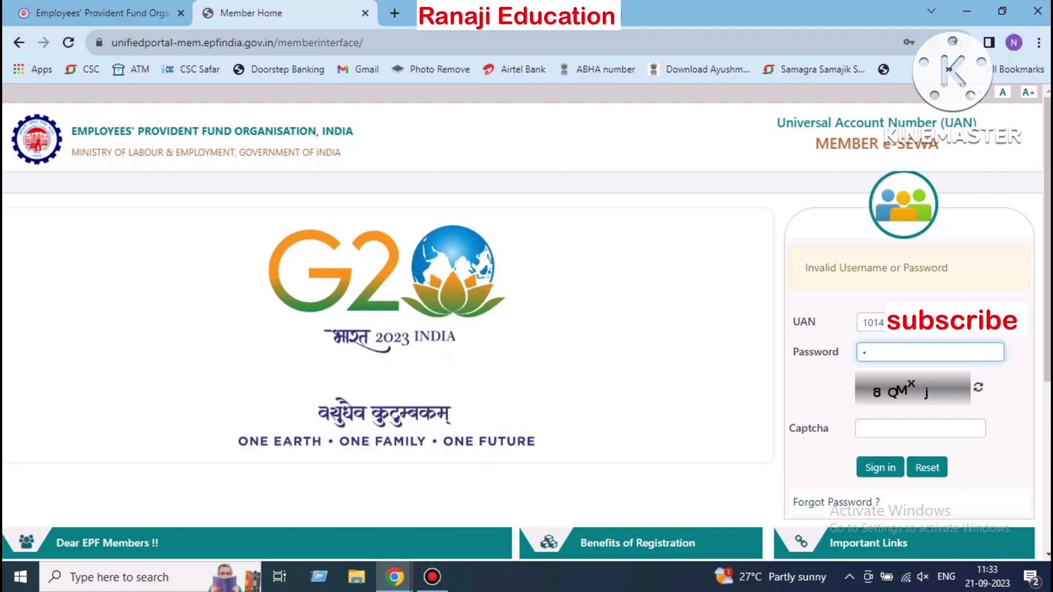
pyautogui.click(920, 429)
pyautogui.write('8Q')
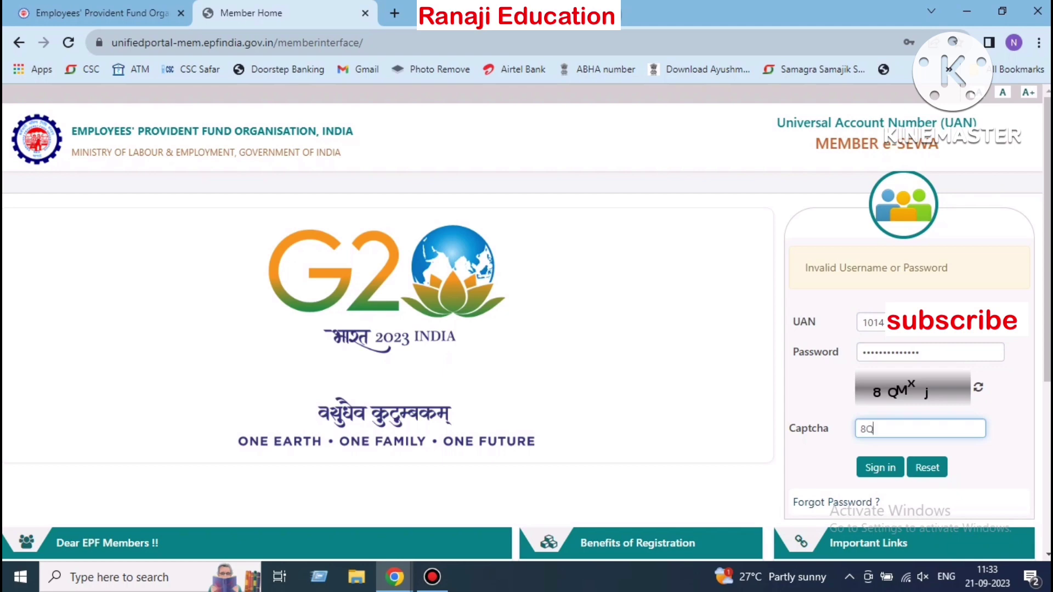
pyautogui.write('Mxj')
pyautogui.press('Return')
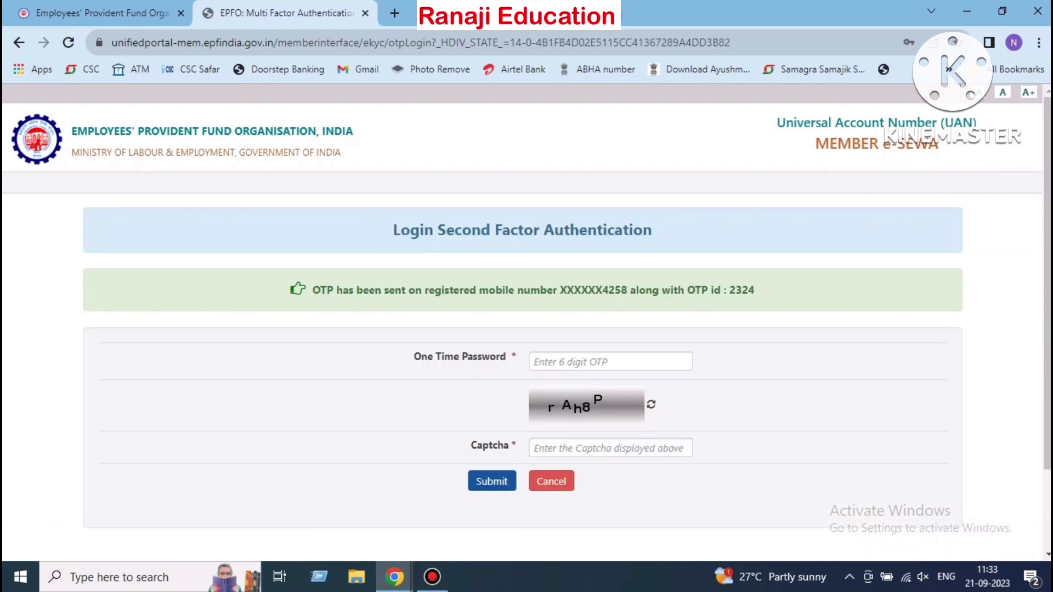
pyautogui.click(610, 361)
# Step: Enter the six-digit login OTP and the captcha, and submit the verification
pyautogui.click(610, 448)
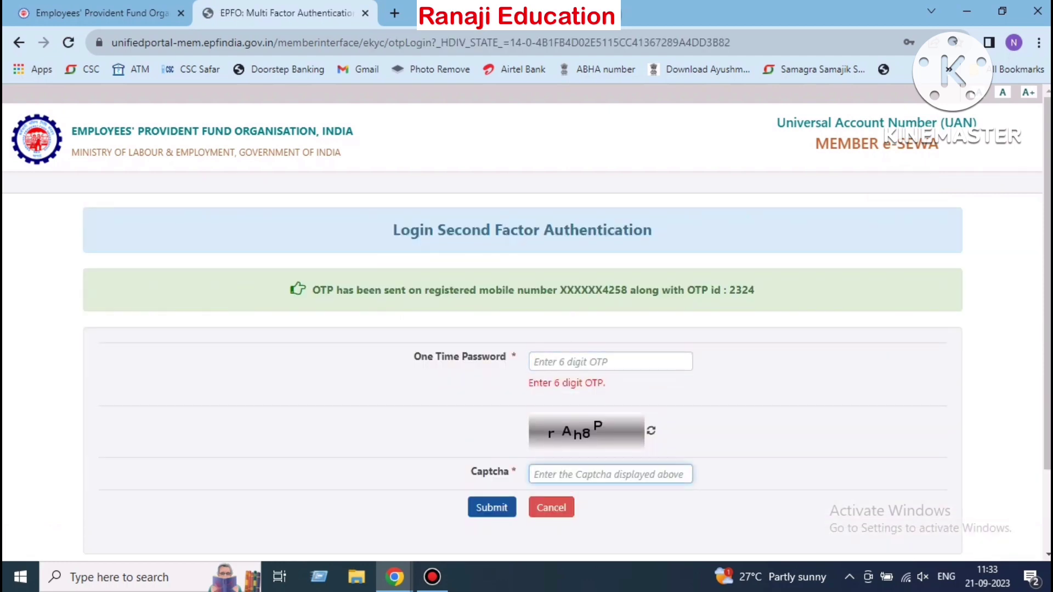
pyautogui.write('r')
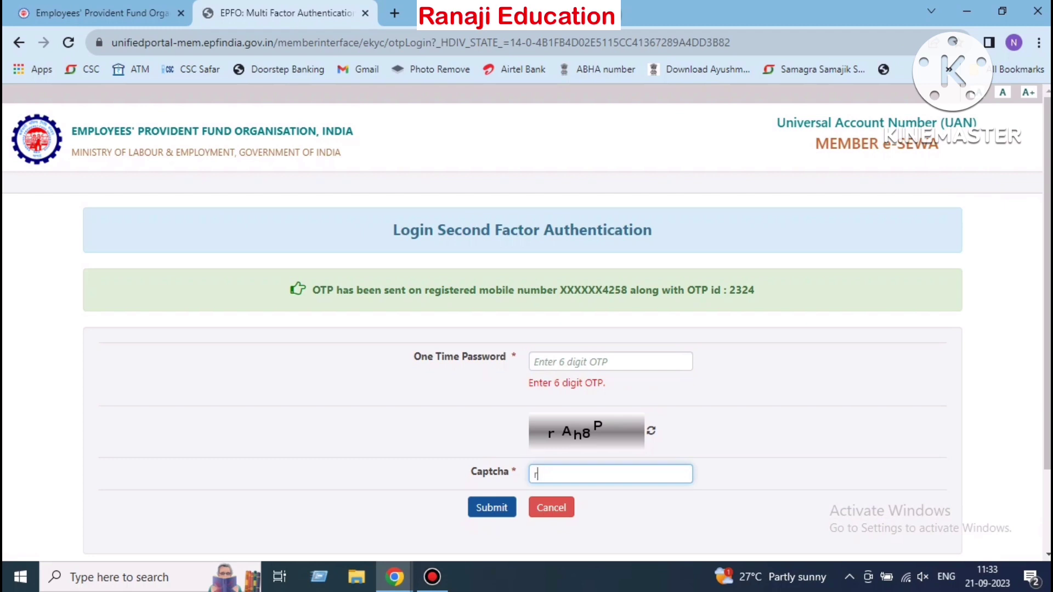
pyautogui.write('A')
pyautogui.write('h5')
pyautogui.write('8')
pyautogui.click(537, 361)
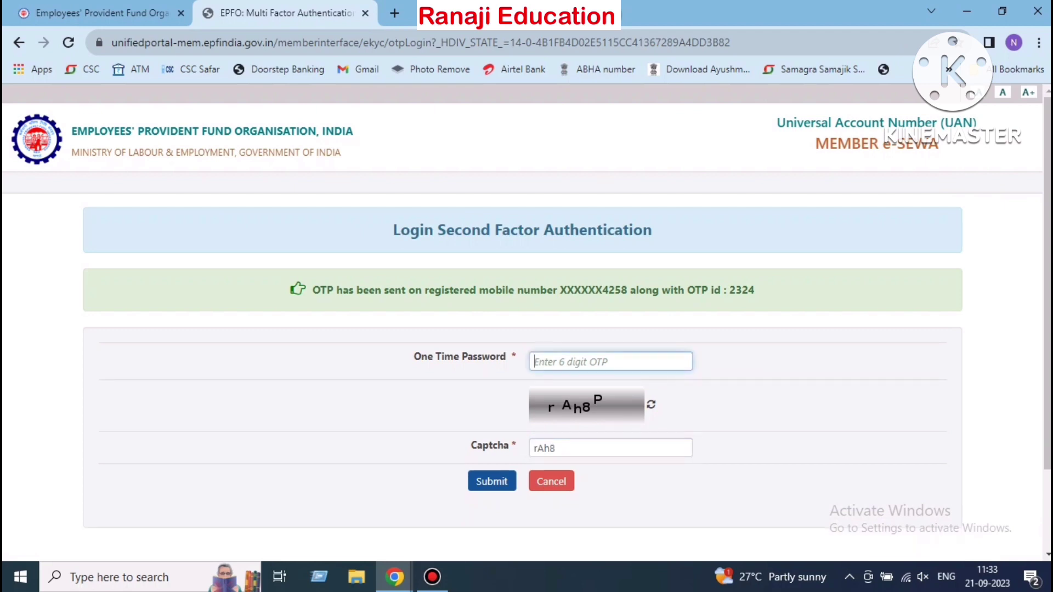
pyautogui.write('••••••')
pyautogui.click(556, 449)
pyautogui.write('rAh8P')
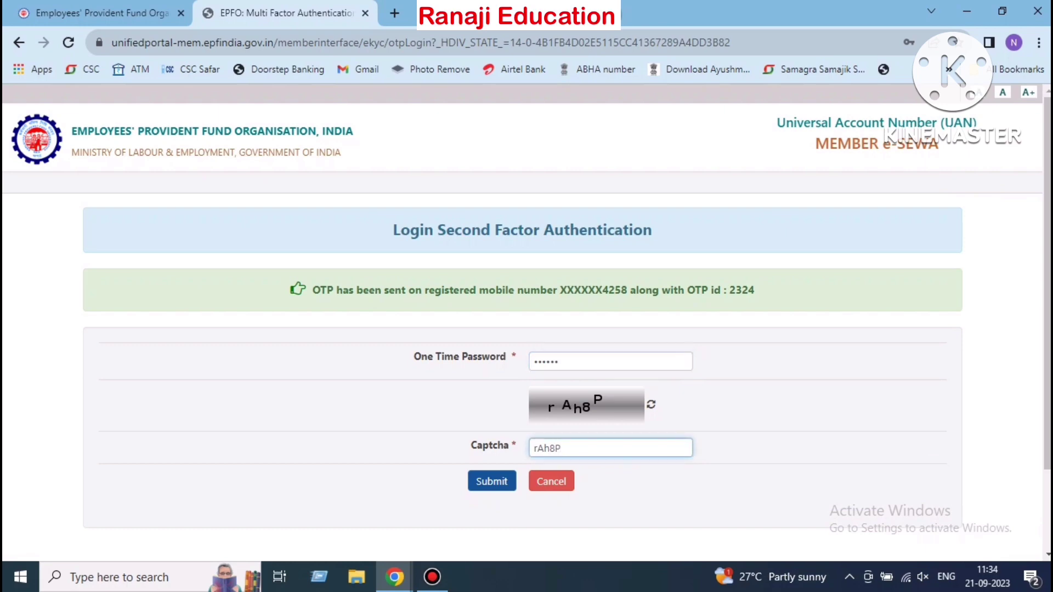
pyautogui.click(491, 481)
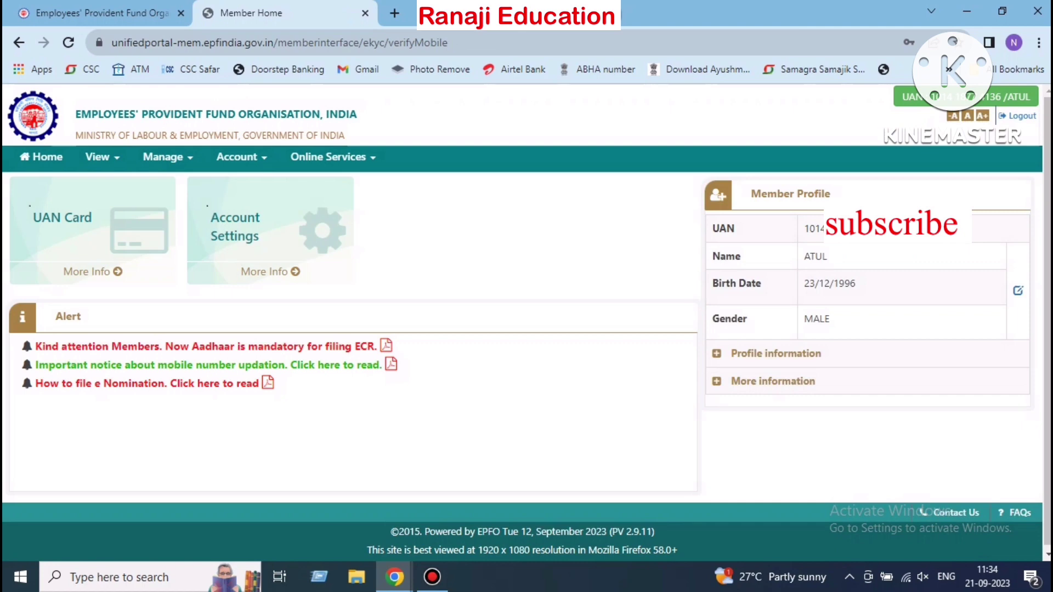
# Step: Expand the member's profile information and view the Service History
pyautogui.click(776, 354)
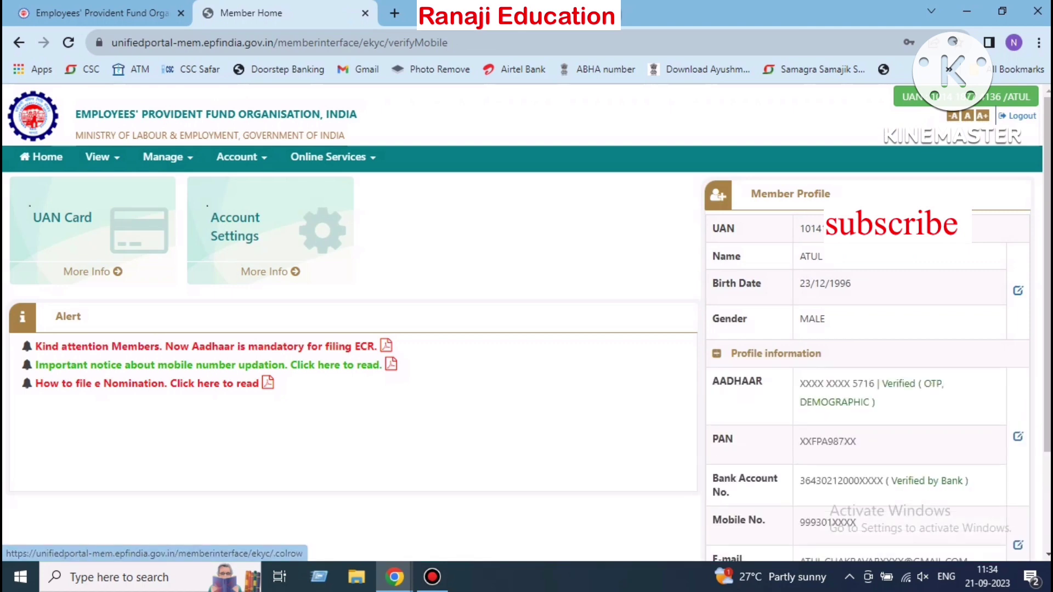
pyautogui.scroll(-2, 351, 357)
pyautogui.scroll(2, 351, 357)
pyautogui.click(102, 157)
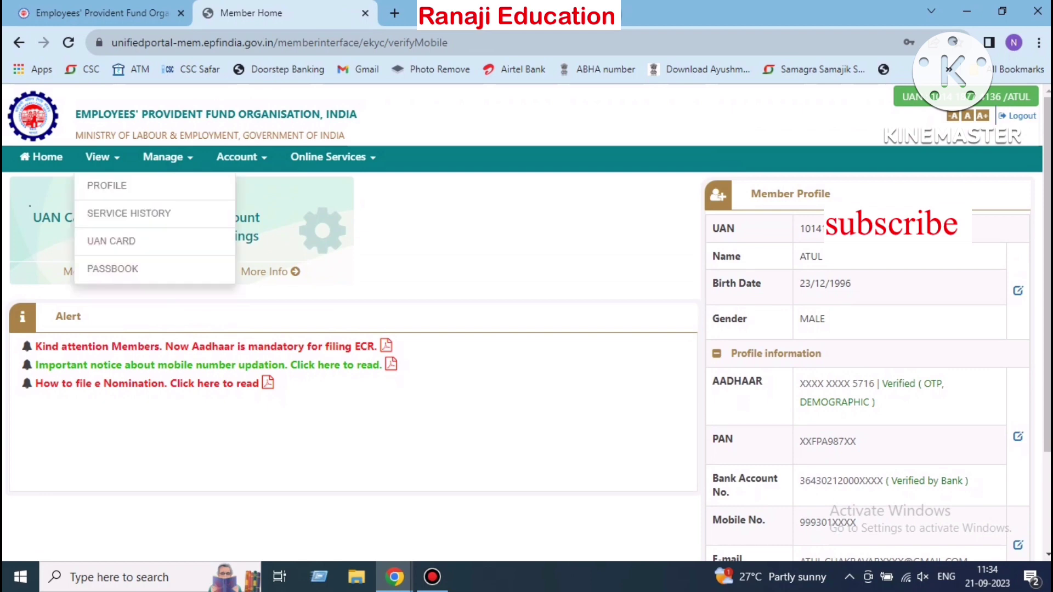
pyautogui.click(129, 216)
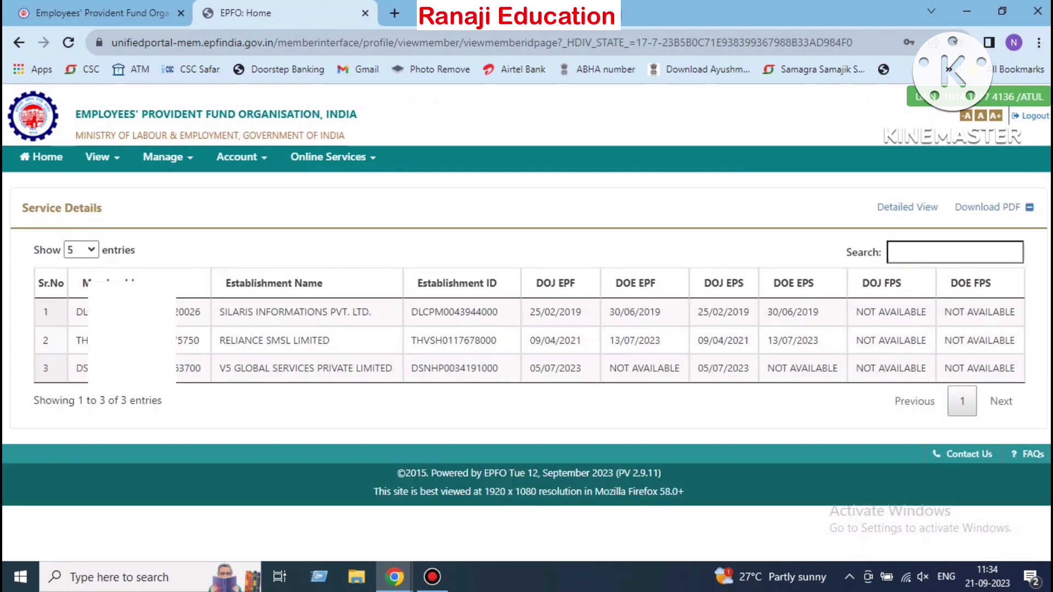
pyautogui.moveTo(699, 368); pyautogui.dragTo(718, 369)
pyautogui.click(718, 368)
# Step: Open Online Services > One Member - One EPF Account (Transfer Request) and scroll through the form
pyautogui.click(328, 157)
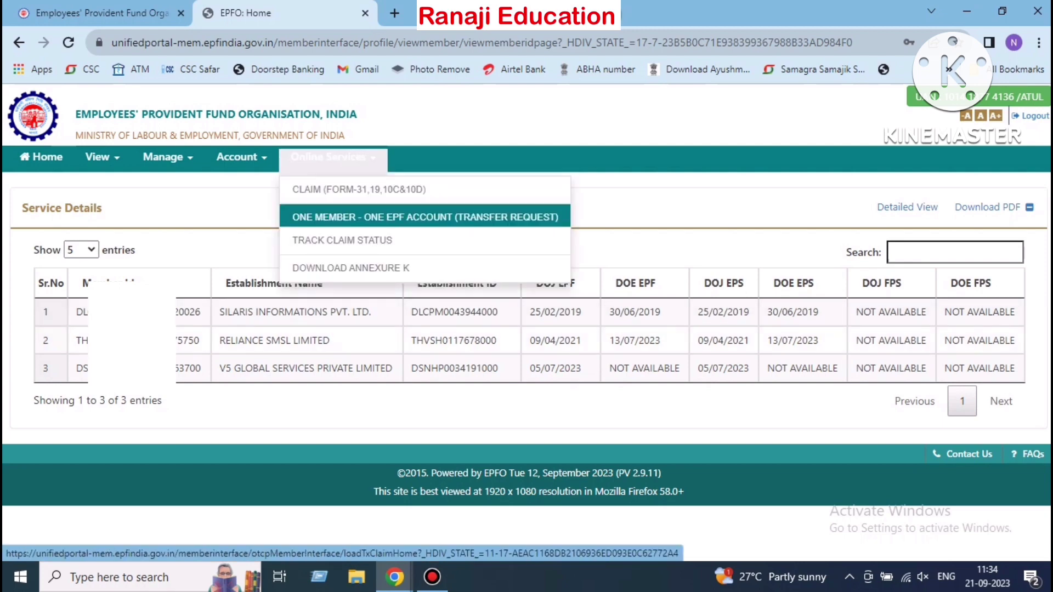
pyautogui.click(425, 217)
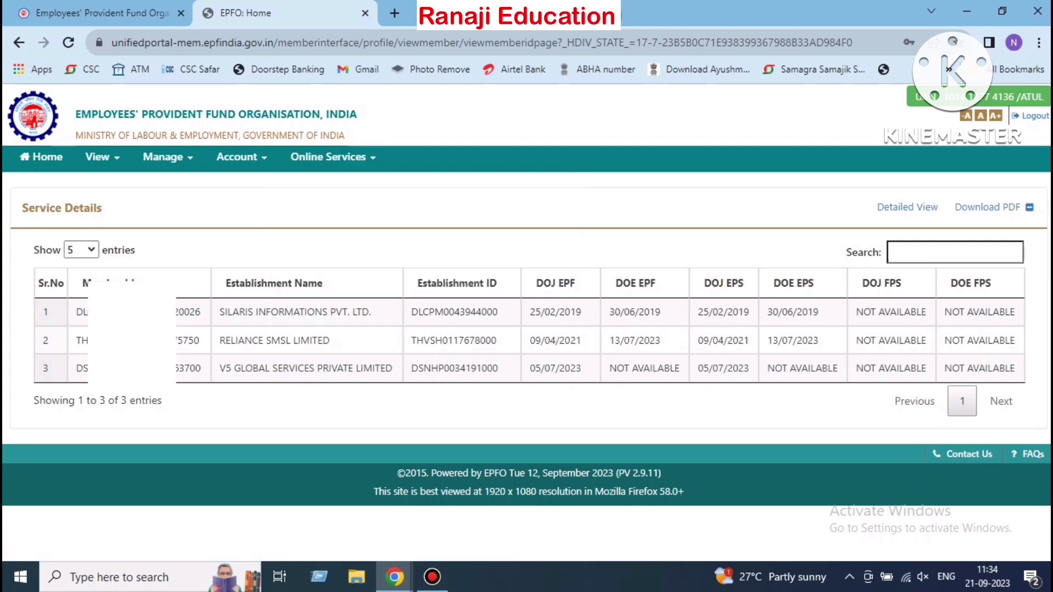
pyautogui.click(328, 157)
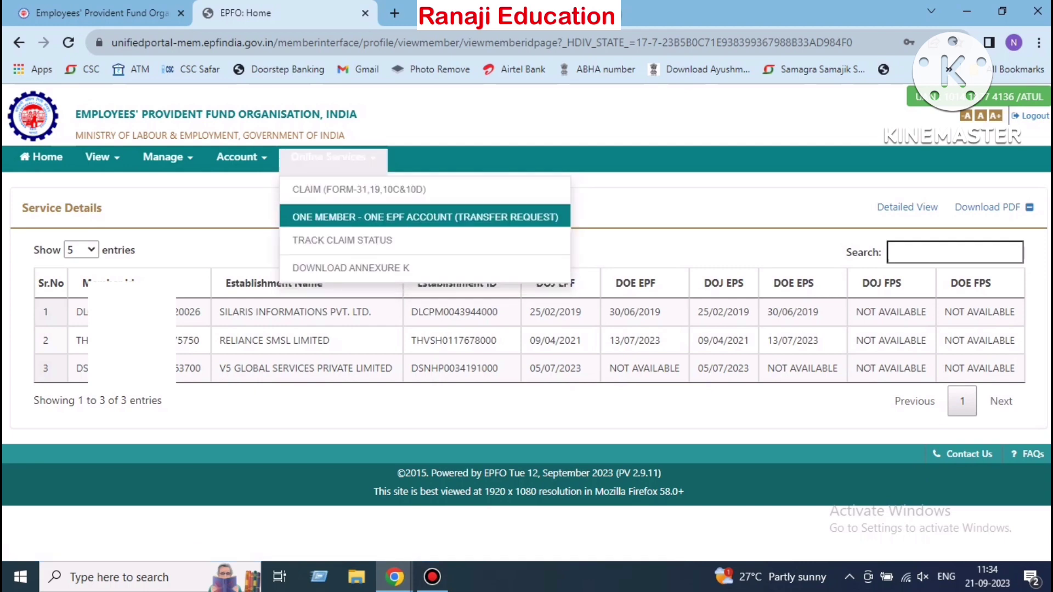
pyautogui.moveTo(164, 208); pyautogui.dragTo(329, 217)
pyautogui.click(329, 217)
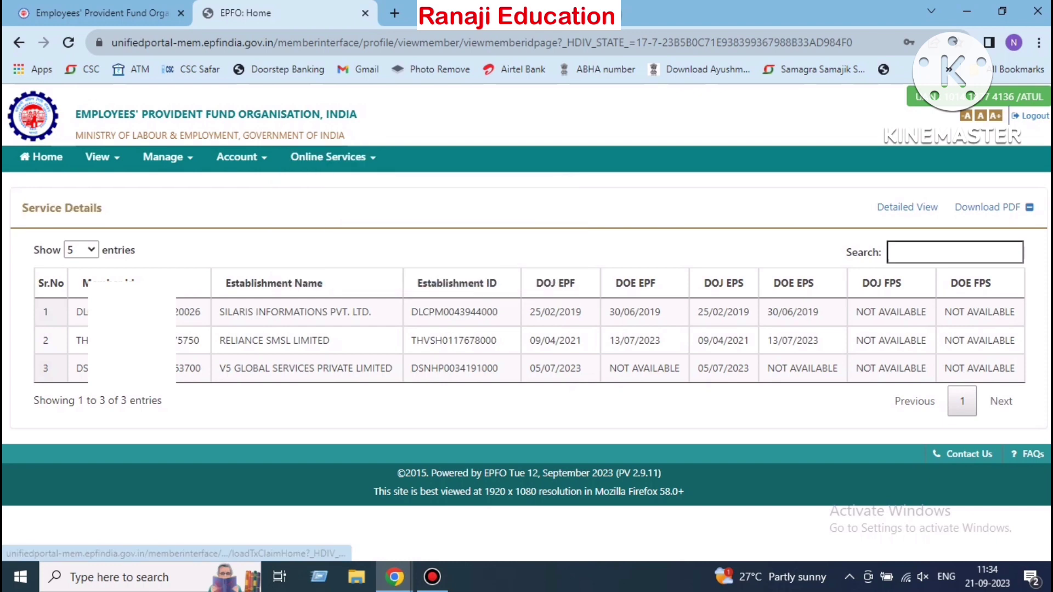
pyautogui.click(328, 157)
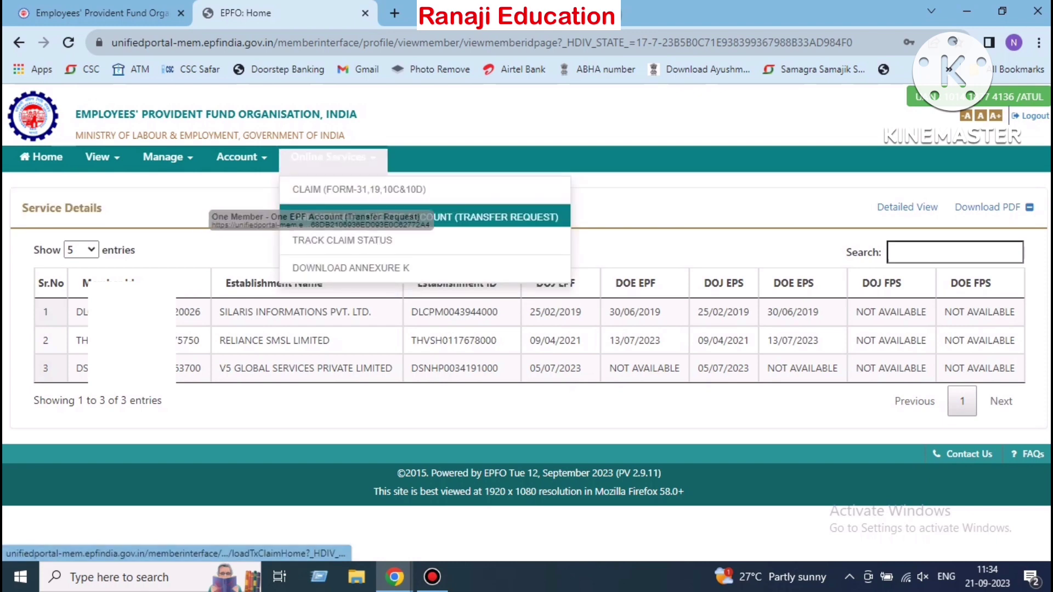
pyautogui.moveTo(164, 208); pyautogui.dragTo(337, 217)
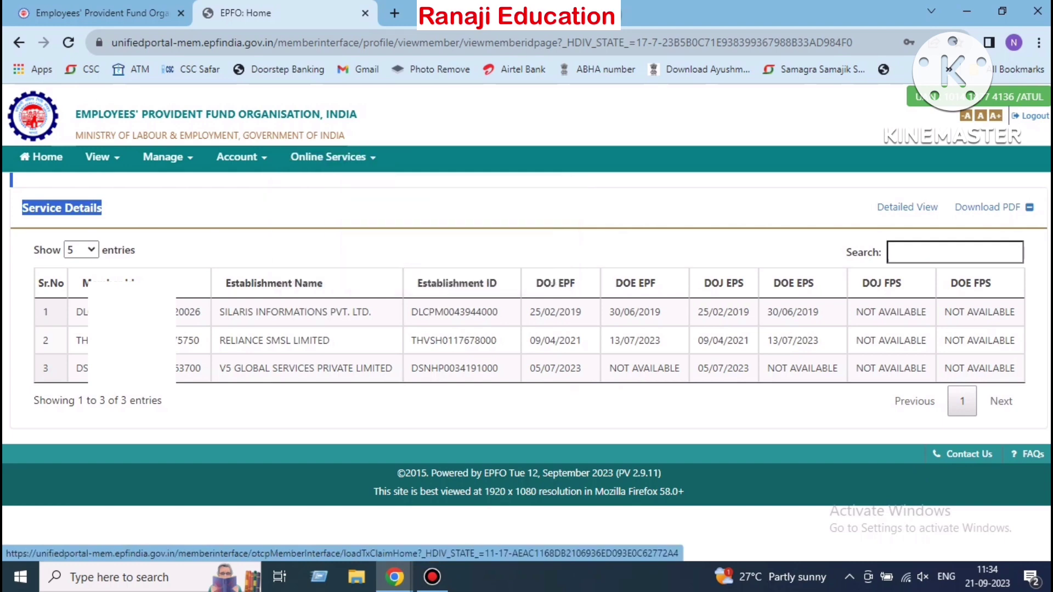
pyautogui.click(328, 157)
pyautogui.click(352, 217)
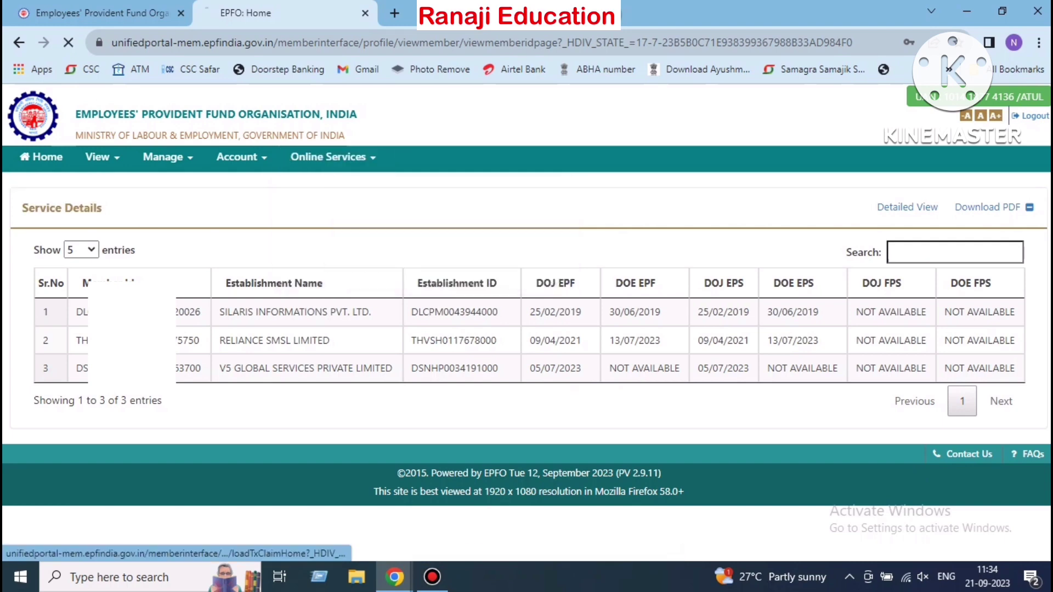
pyautogui.scroll(-1, 521, 329)
pyautogui.scroll(-5, 526, 357)
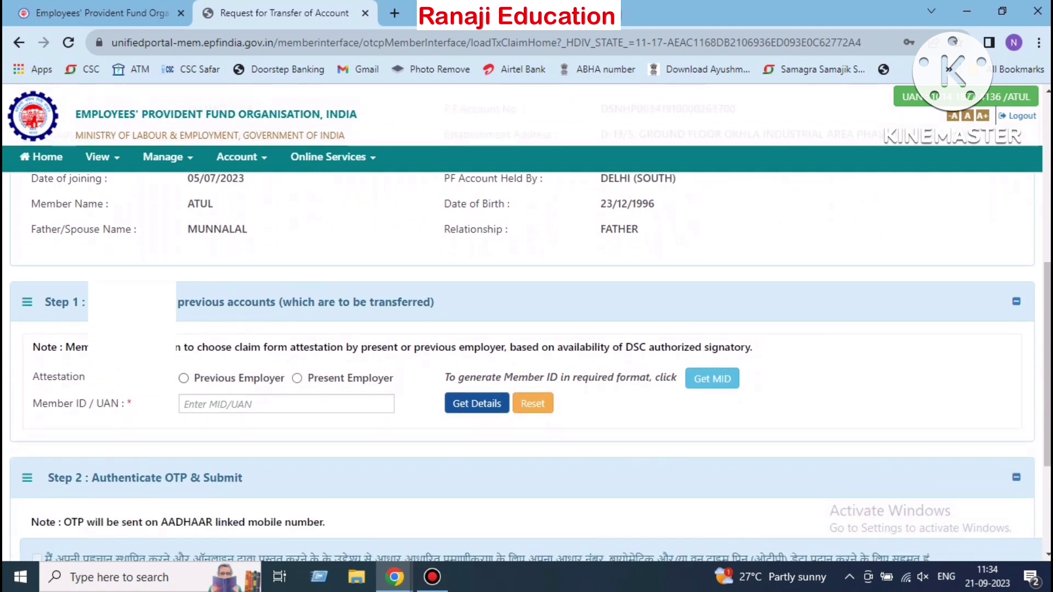
pyautogui.click(102, 157)
pyautogui.click(130, 216)
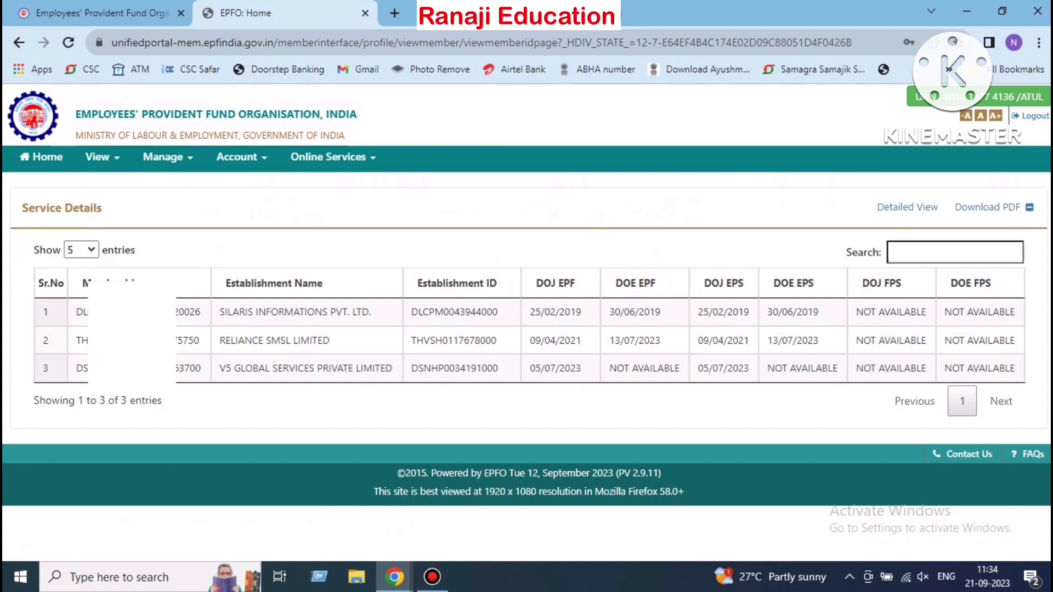
pyautogui.click(332, 157)
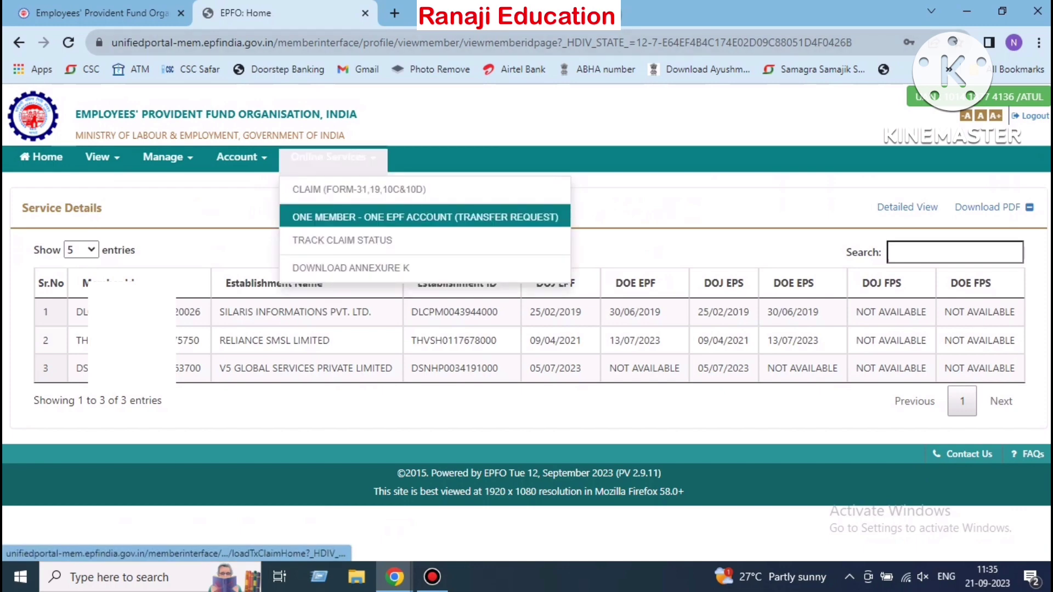
pyautogui.click(425, 218)
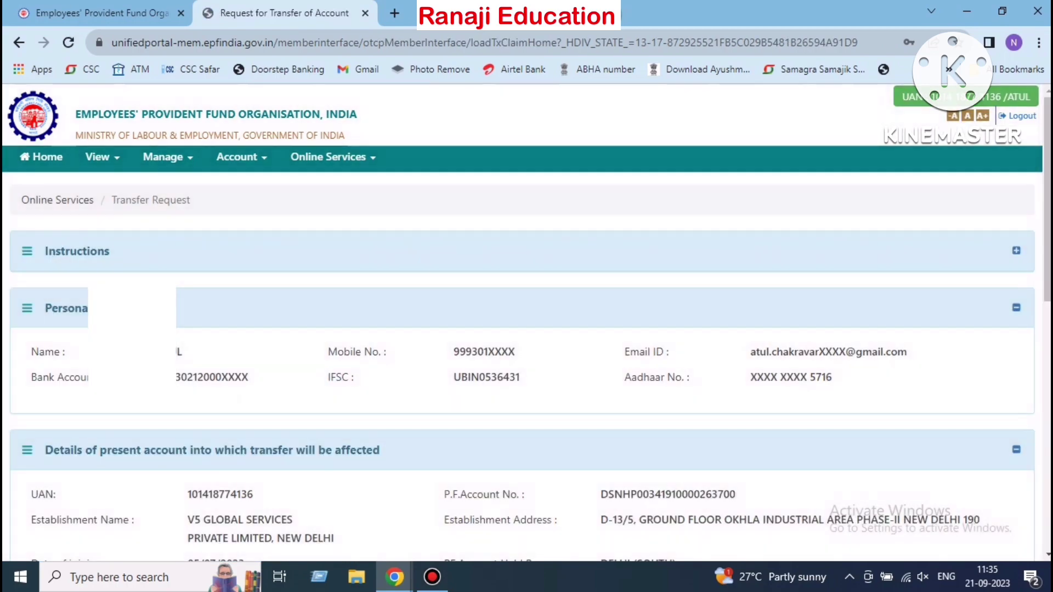
pyautogui.scroll(-8, 527, 329)
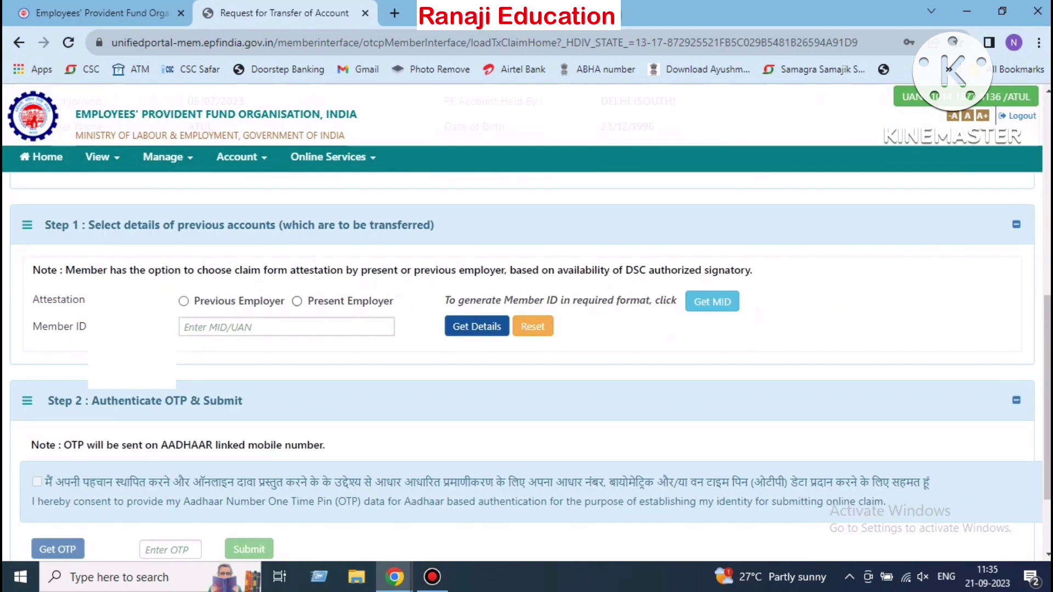
# Step: Choose present-employer attestation, fetch previous accounts, and mark RELIANCE SMSL LIMITED for transfer
pyautogui.click(296, 302)
pyautogui.click(184, 327)
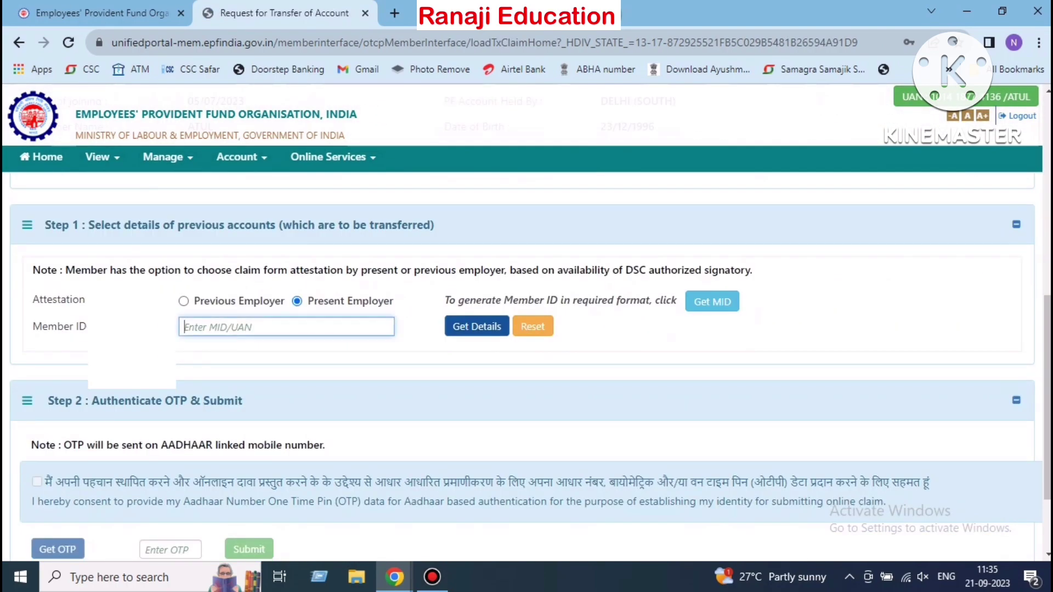
pyautogui.write('10')
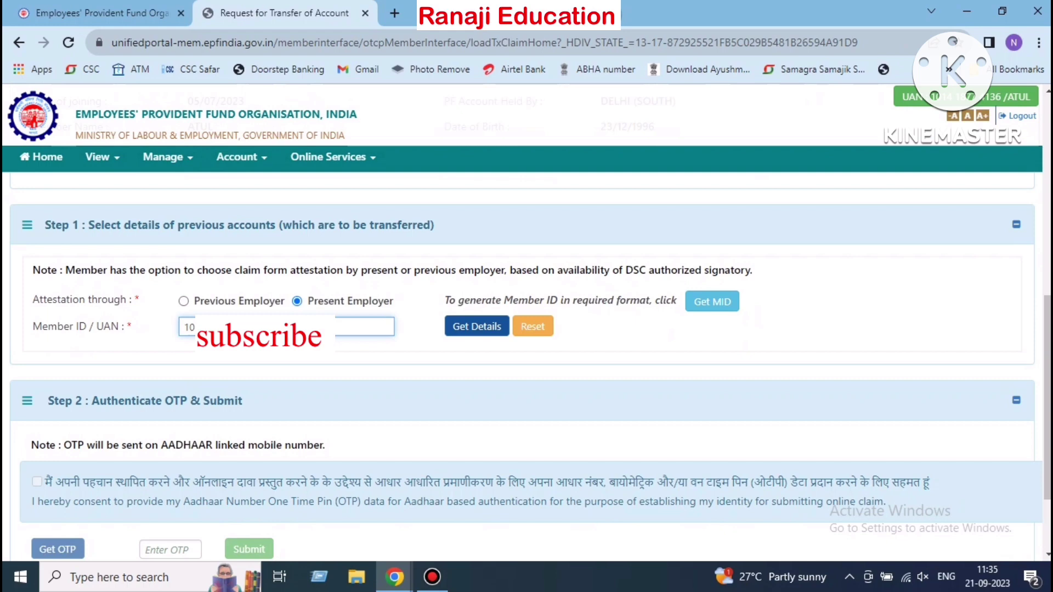
pyautogui.click(476, 327)
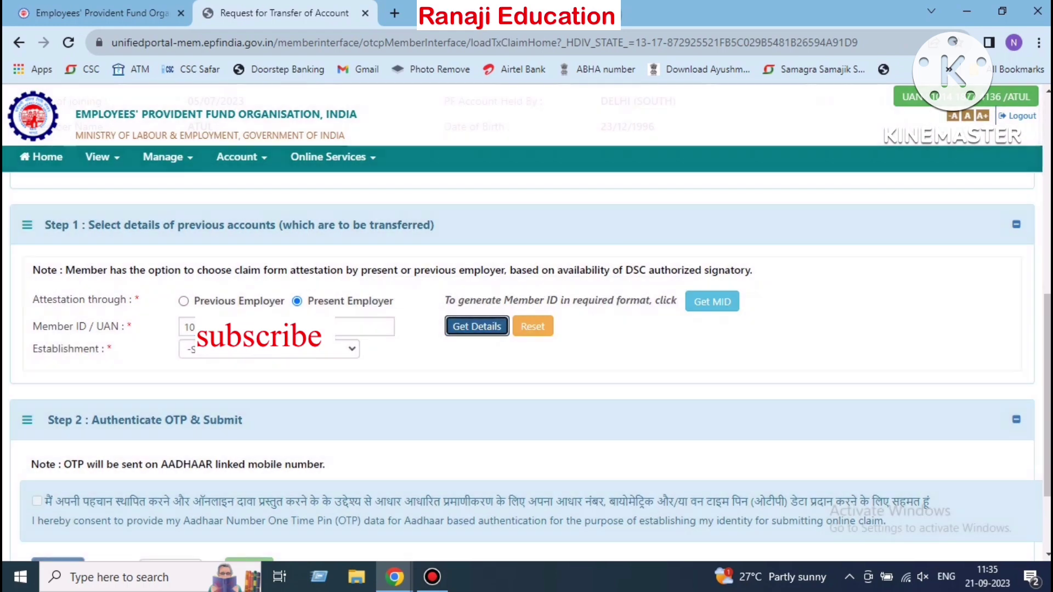
pyautogui.click(269, 349)
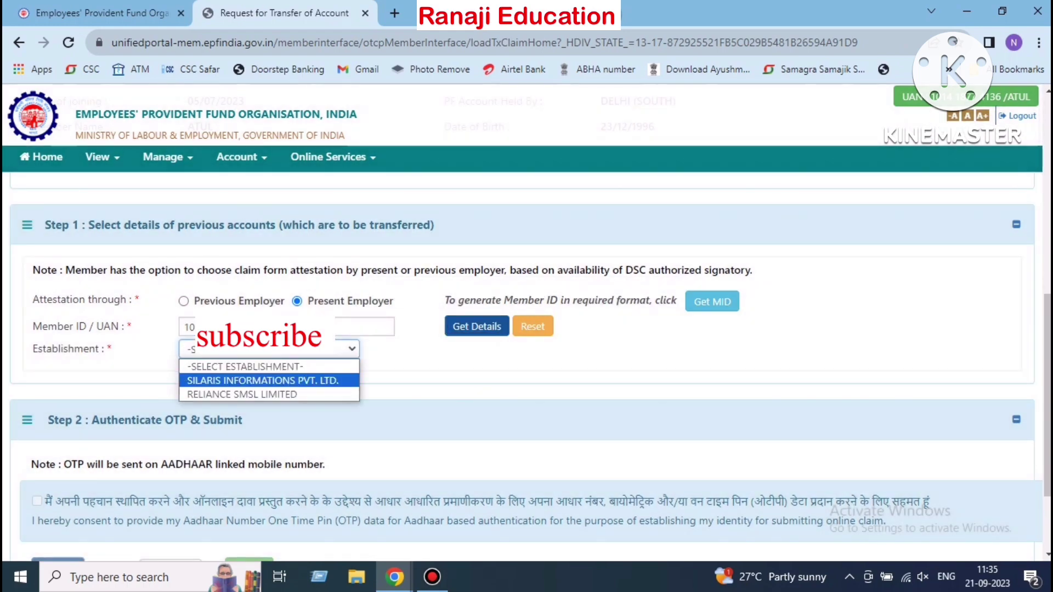
pyautogui.click(263, 381)
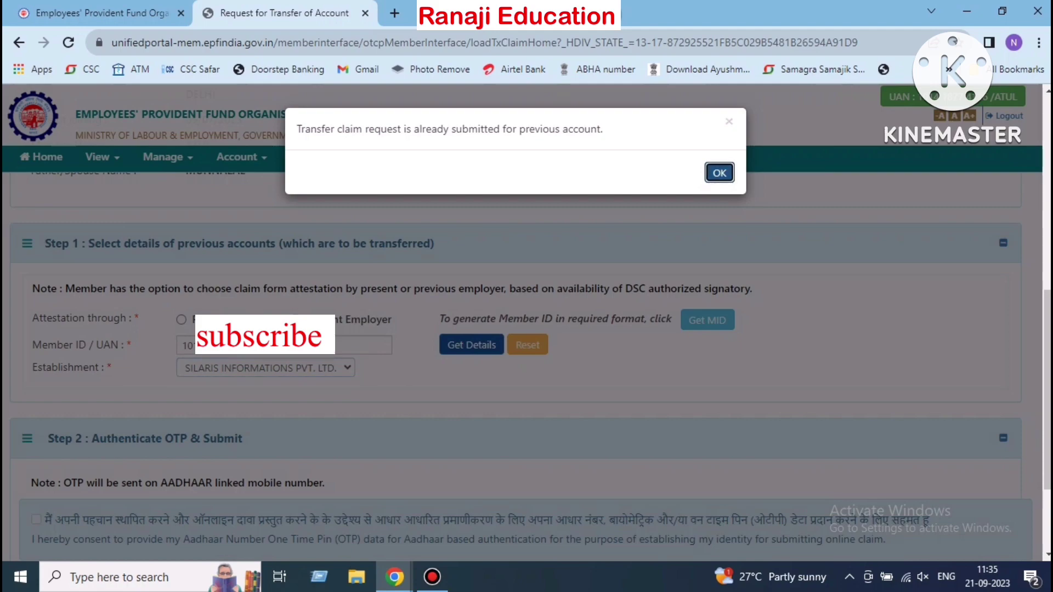
pyautogui.click(719, 173)
pyautogui.click(268, 349)
pyautogui.click(242, 395)
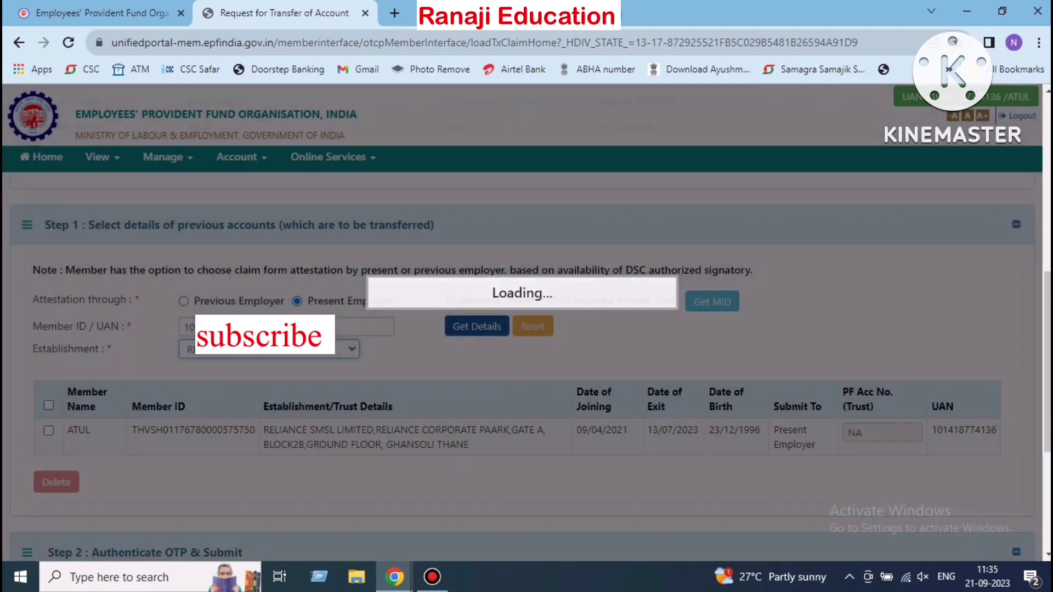
pyautogui.click(49, 431)
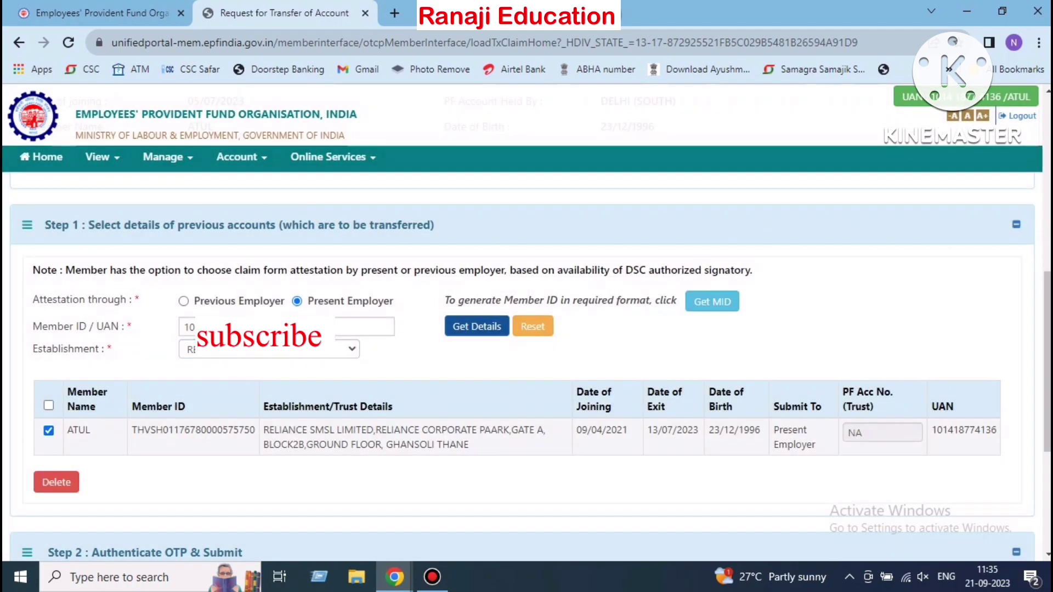
# Step: Select all listed accounts, give Aadhaar consent, and request the OTP
pyautogui.scroll(-1, 522, 367)
pyautogui.click(49, 328)
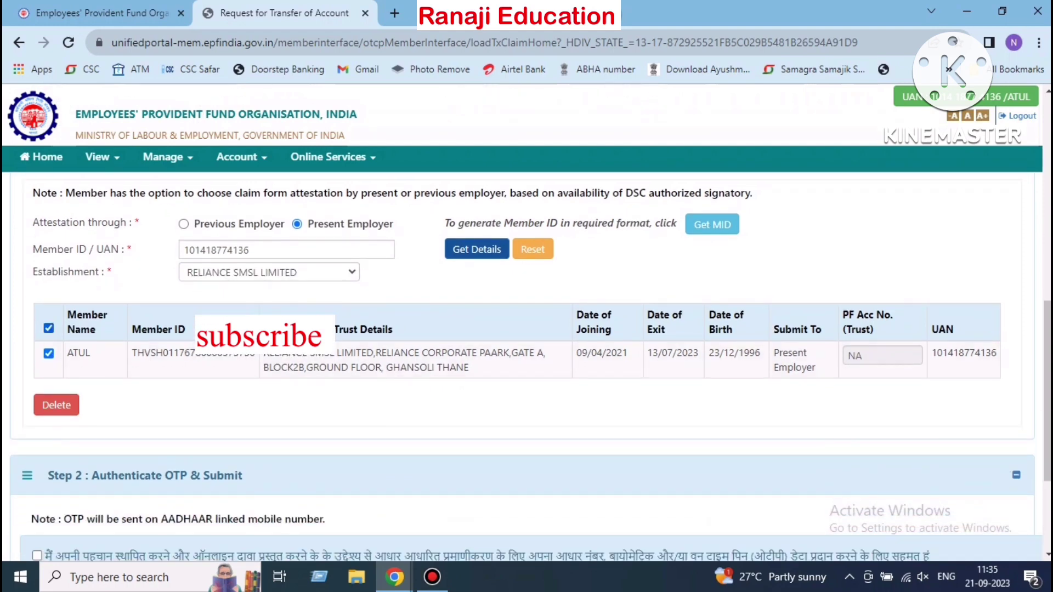
pyautogui.scroll(-3, 523, 367)
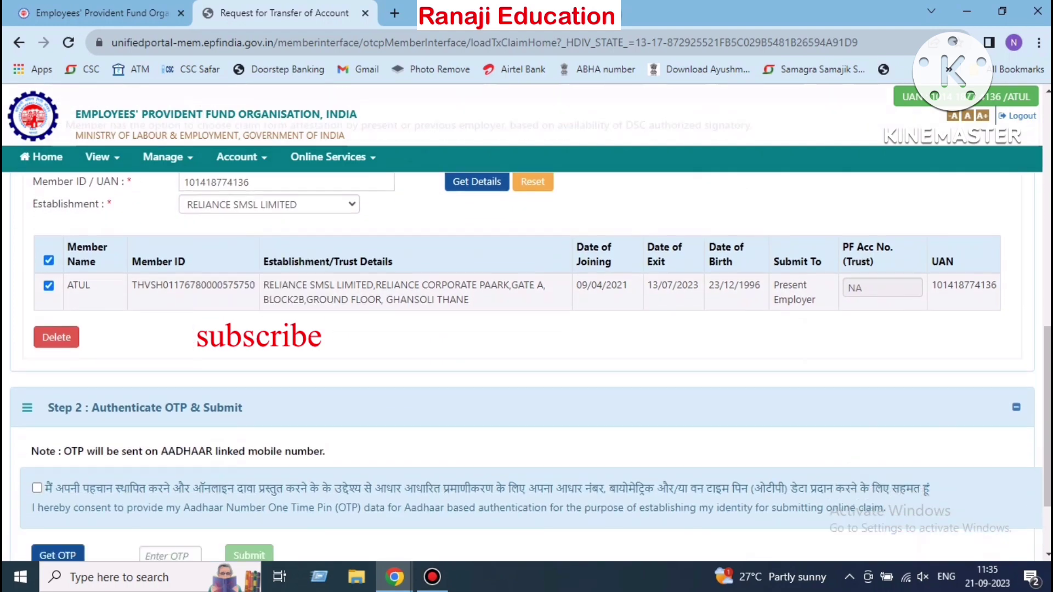
pyautogui.click(37, 380)
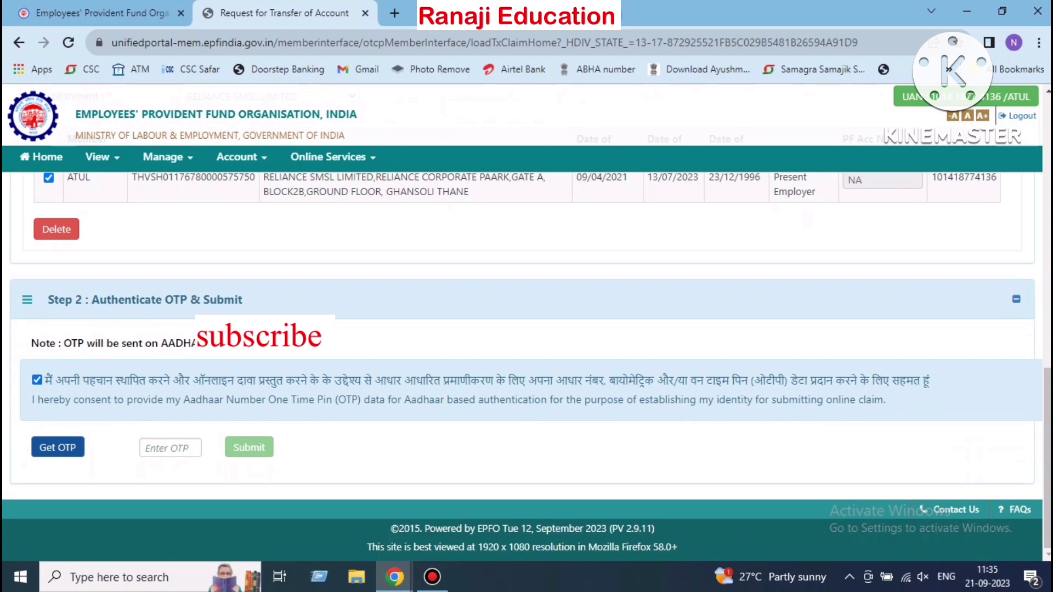
pyautogui.click(57, 448)
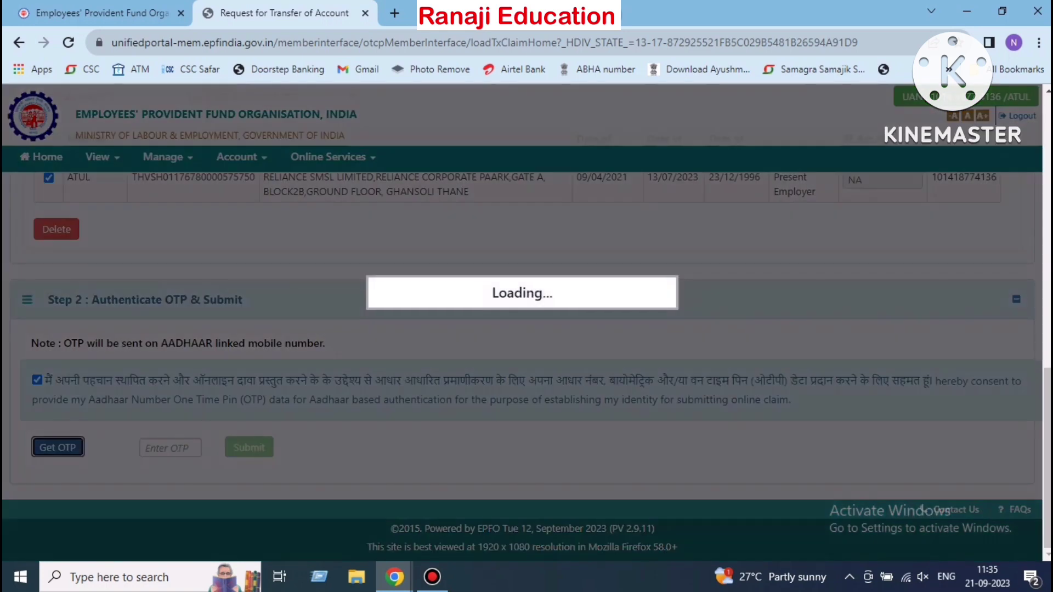
# Step: Close the OTP-sent popup, enter the six-digit OTP and submit the transfer claim
pyautogui.press('Return')
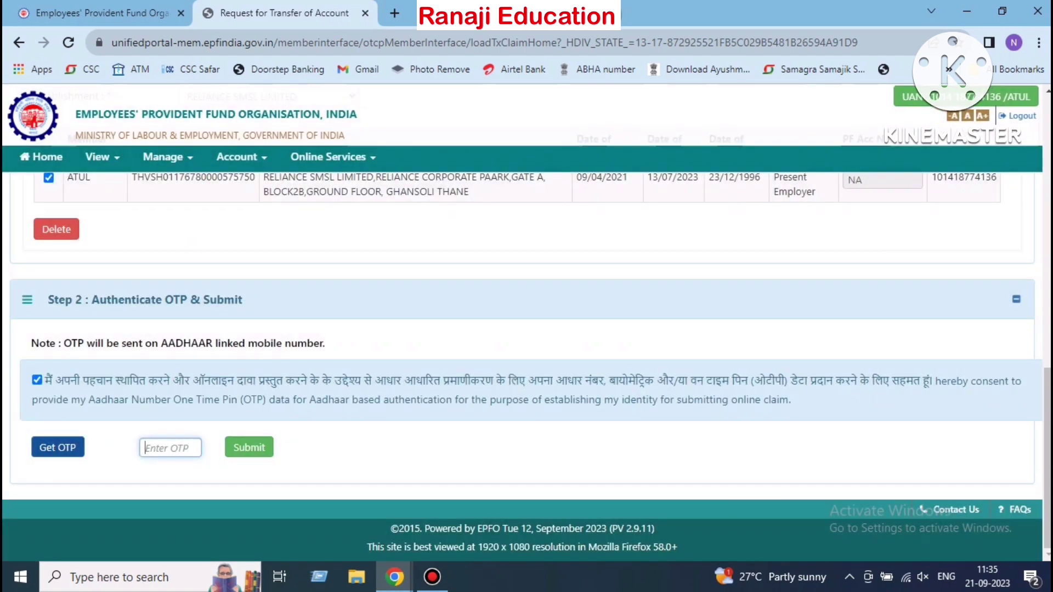
pyautogui.scroll(2, 527, 323)
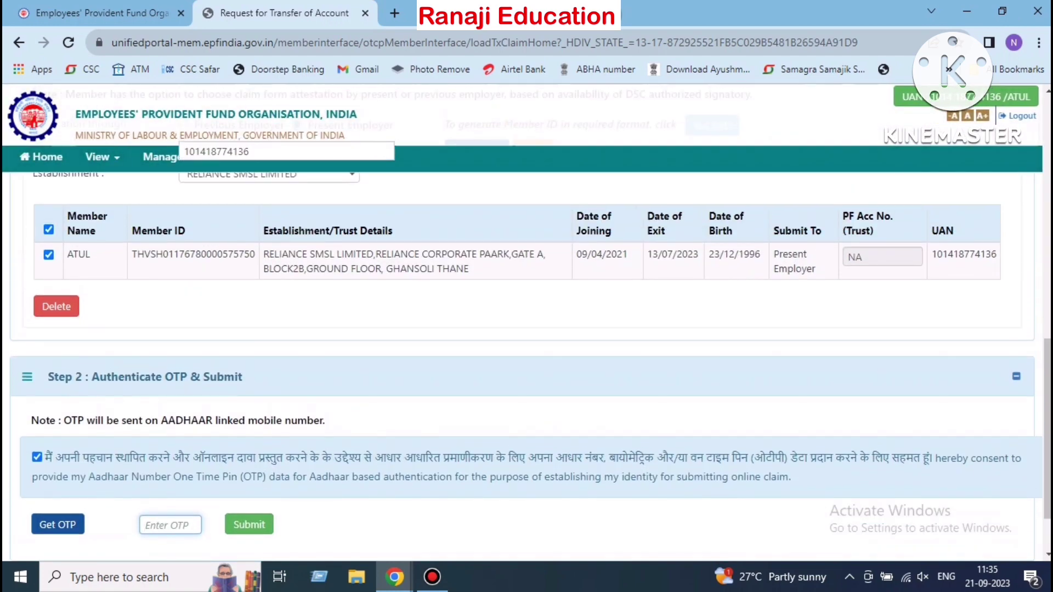
pyautogui.scroll(-2, 527, 324)
pyautogui.write('••••')
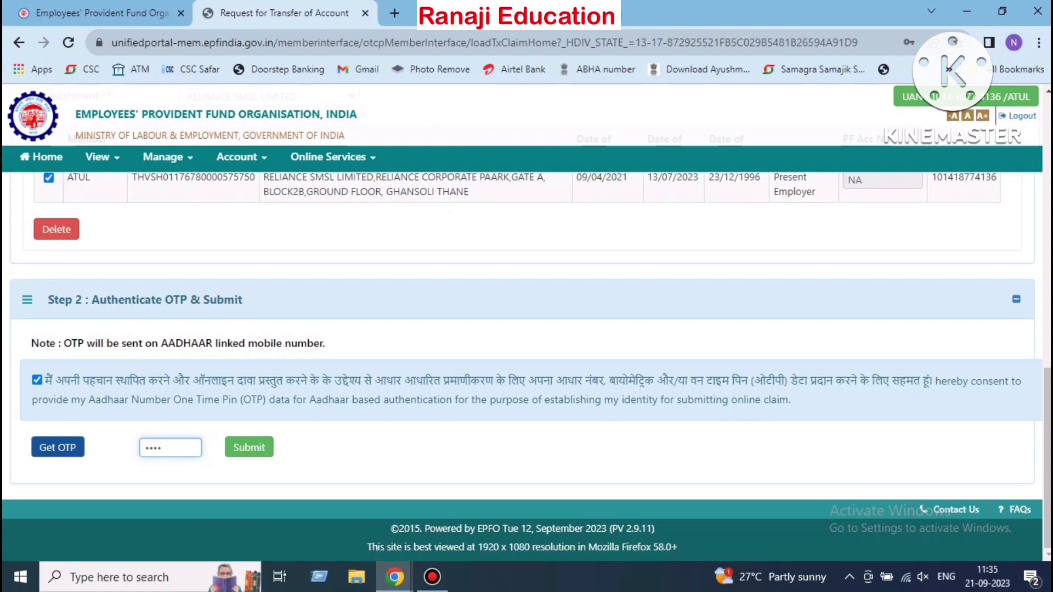
pyautogui.write('••')
pyautogui.click(250, 447)
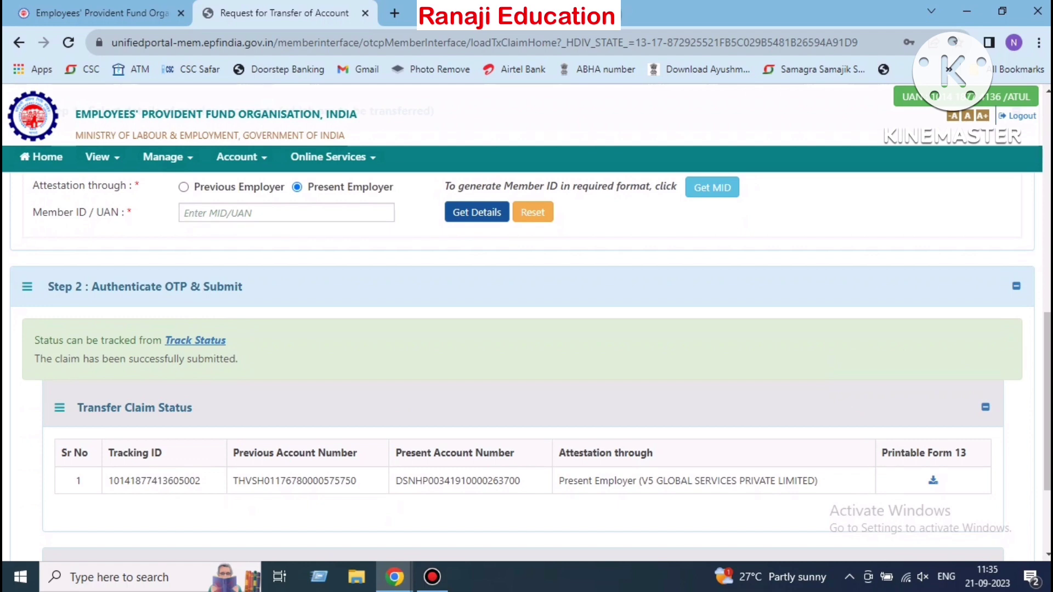
# Step: Highlight the claim's tracking details and set Form 13 printing to all pages
pyautogui.moveTo(108, 480); pyautogui.dragTo(933, 480)
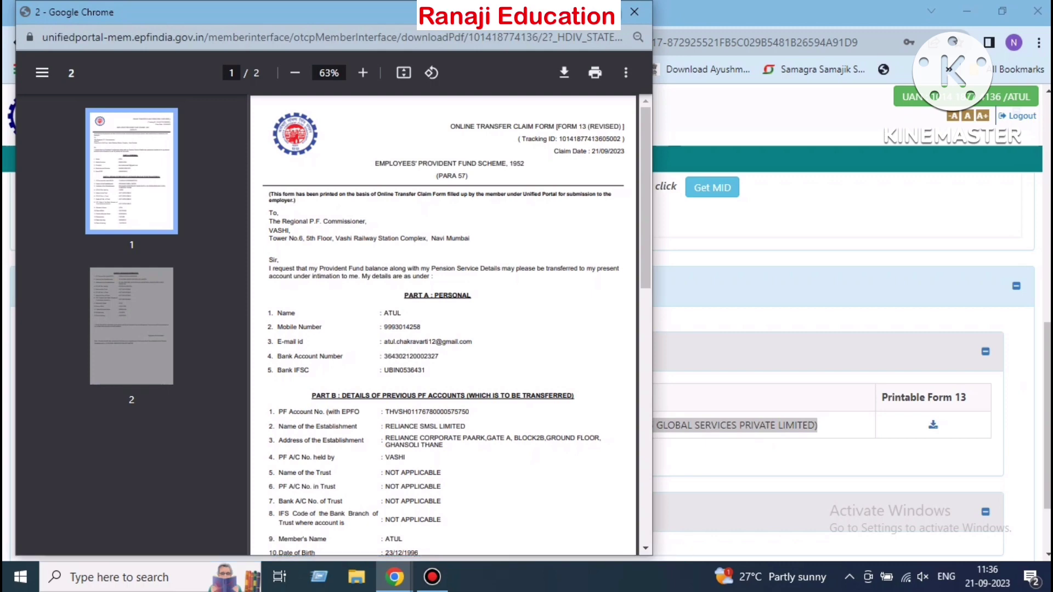
pyautogui.click(595, 72)
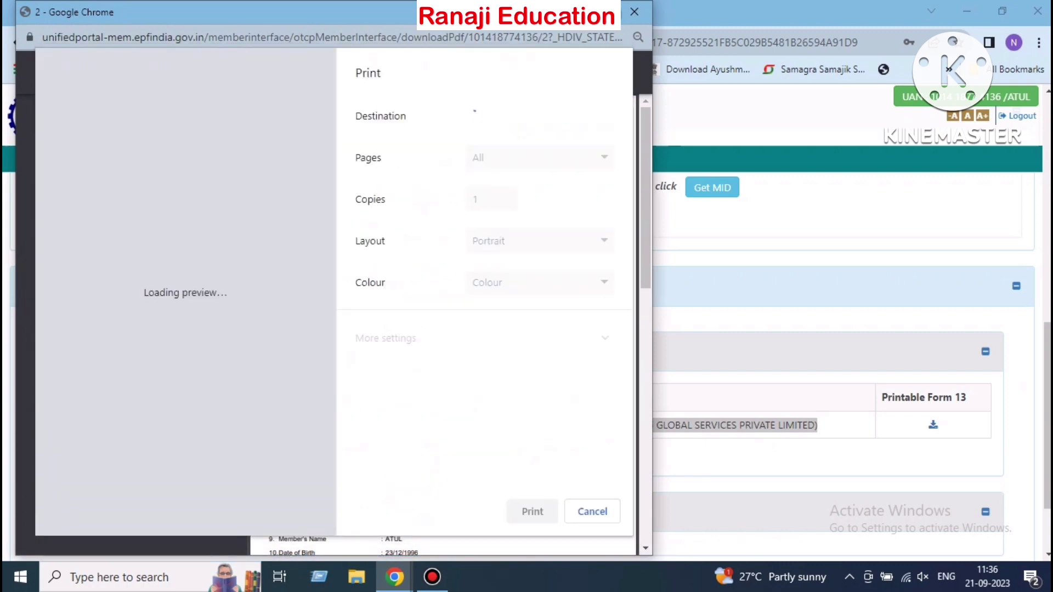
pyautogui.click(540, 157)
pyautogui.click(511, 191)
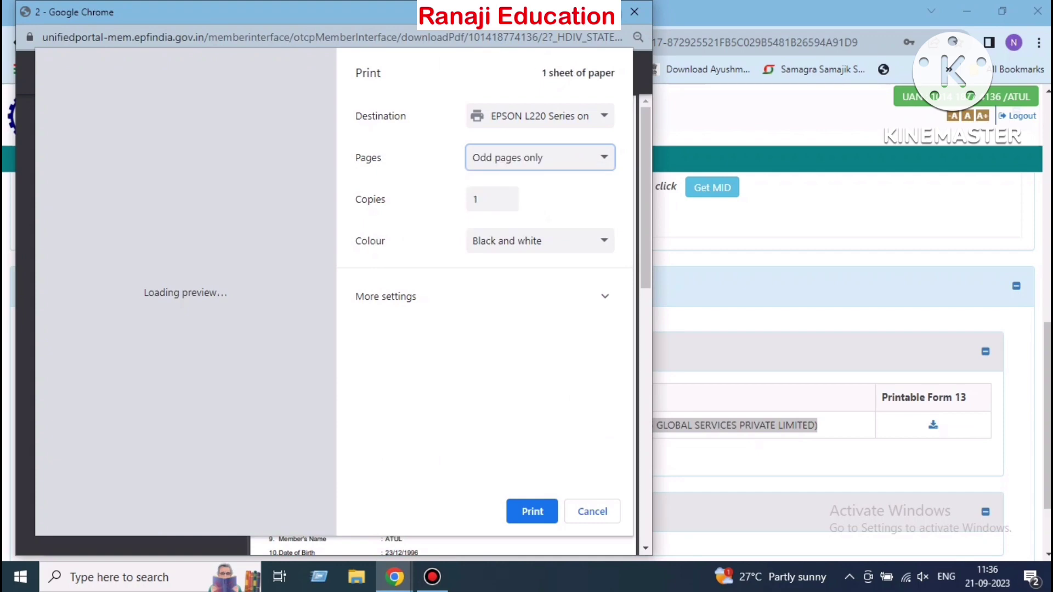
pyautogui.click(385, 296)
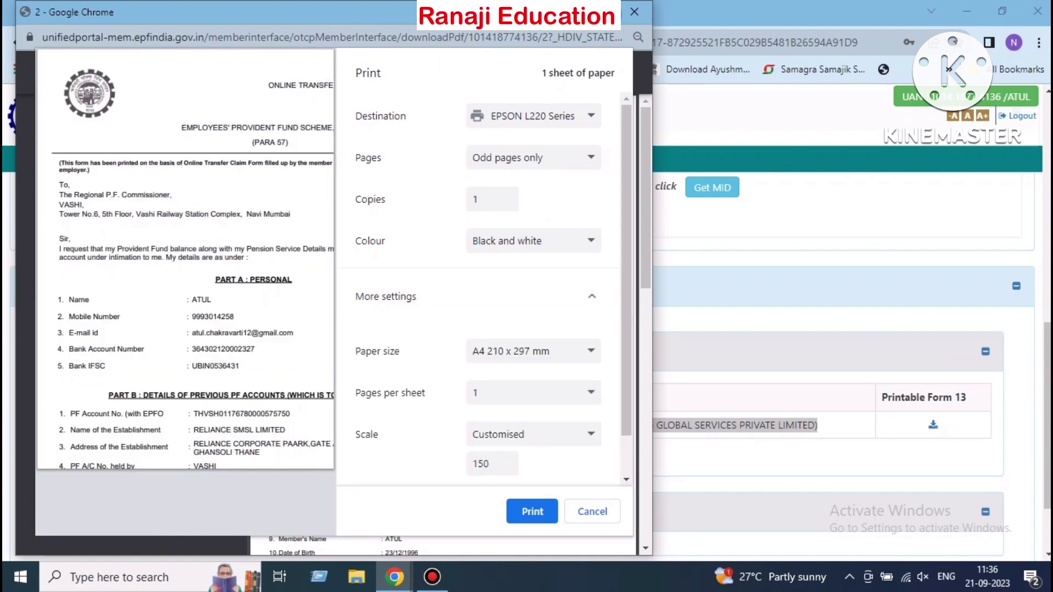
pyautogui.click(532, 158)
pyautogui.click(493, 174)
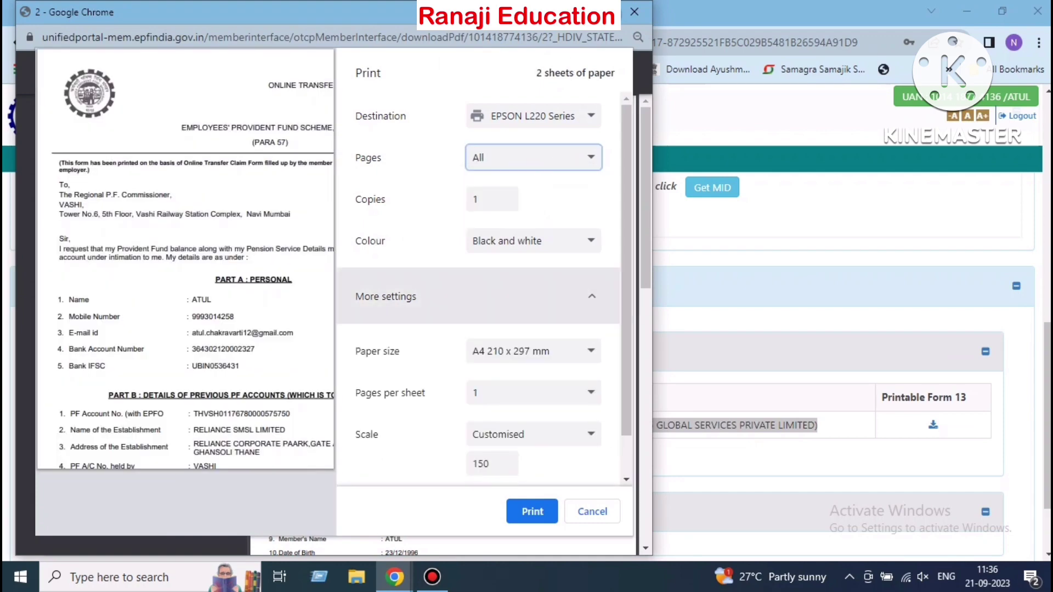
# Step: Change the print scale to 100 and switch to the system print dialog
pyautogui.scroll(-1, 483, 419)
pyautogui.doubleClick(482, 420)
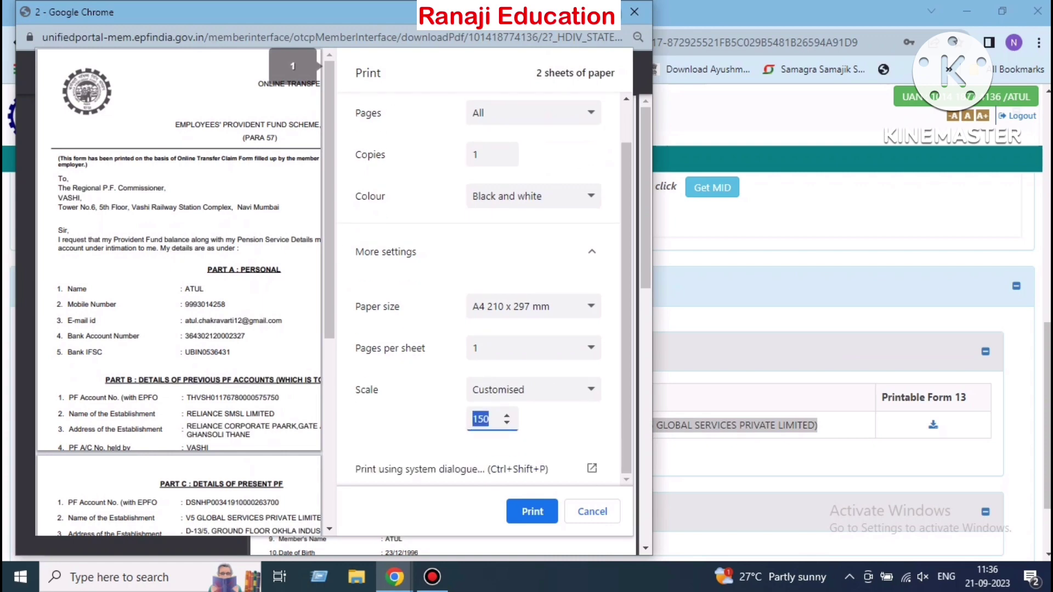
pyautogui.write('1000')
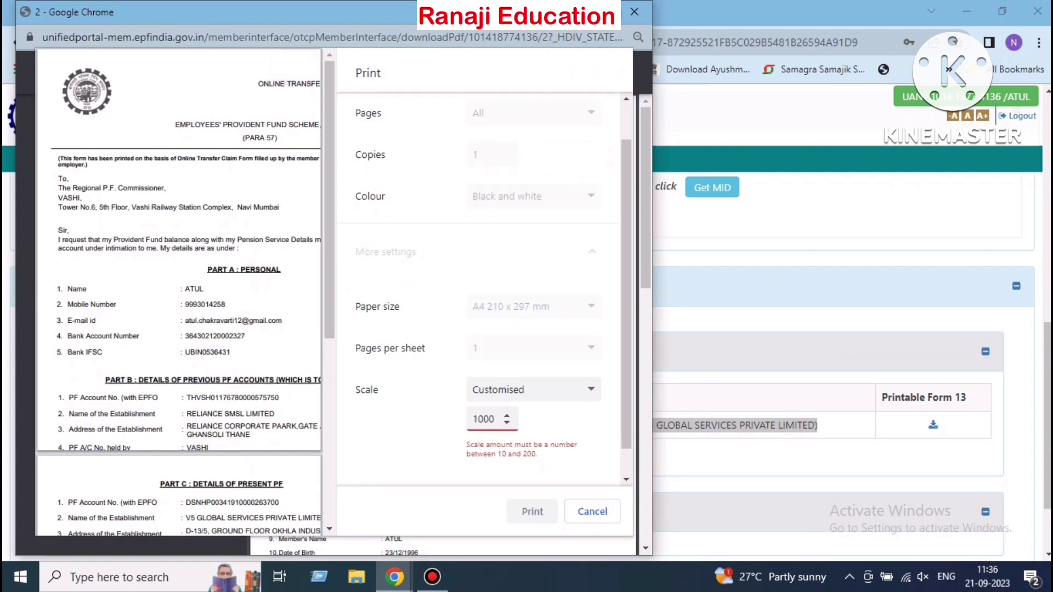
pyautogui.press('BackSpace')
pyautogui.scroll(-10, 289, 336)
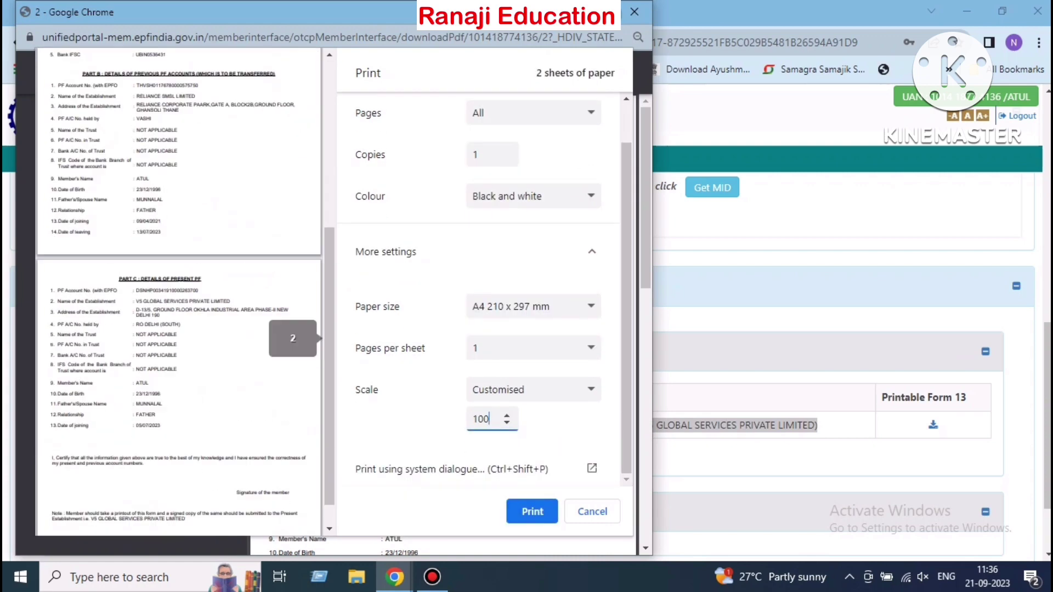
pyautogui.click(592, 468)
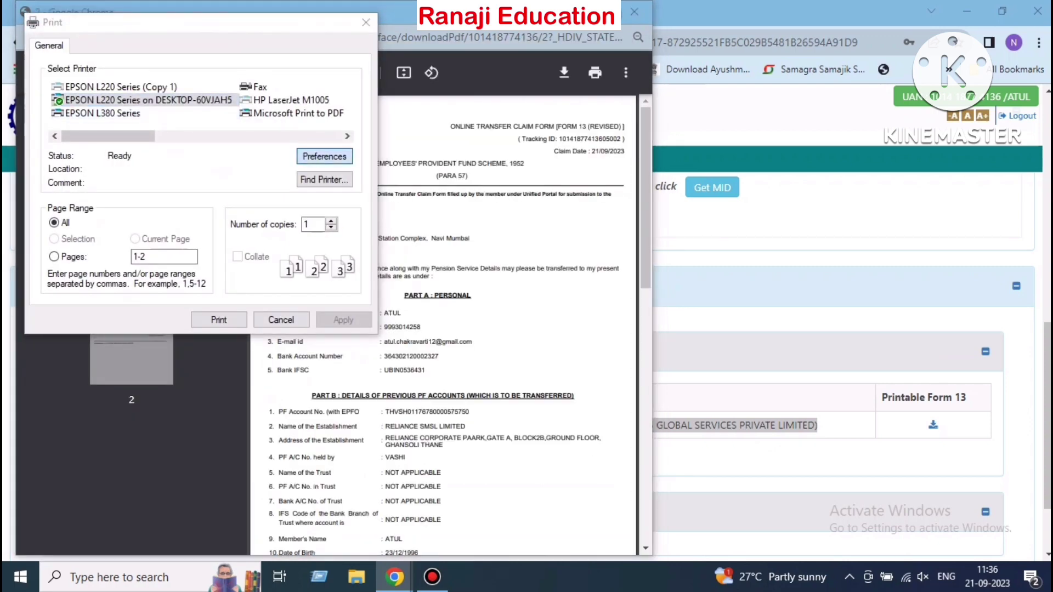
# Step: Set EPSON L220 quality to High with preview, and print both Form 13 pages
pyautogui.click(325, 156)
pyautogui.click(388, 233)
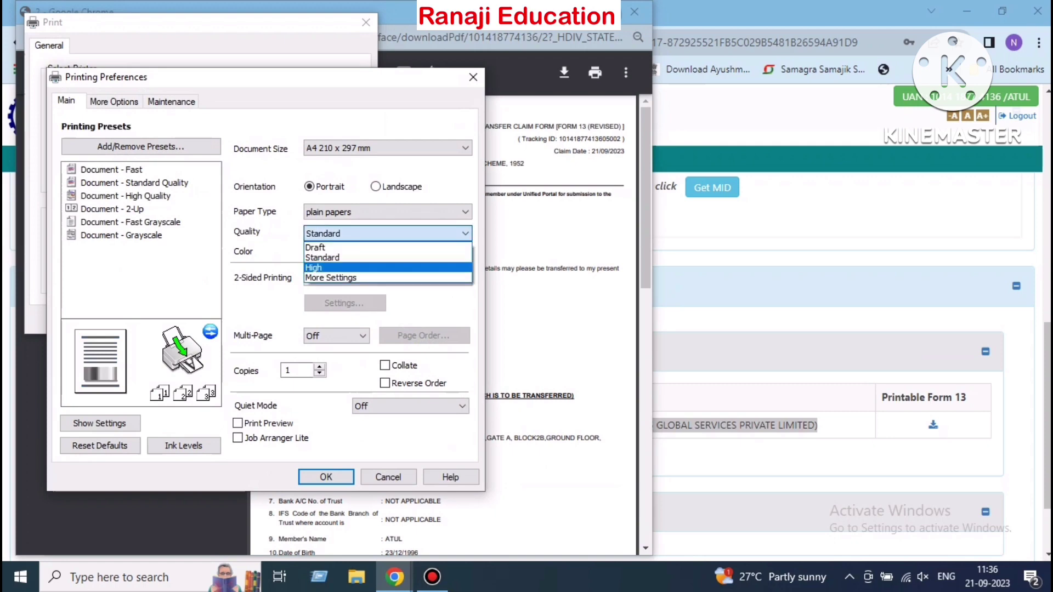
pyautogui.click(329, 269)
pyautogui.click(237, 423)
pyautogui.click(326, 477)
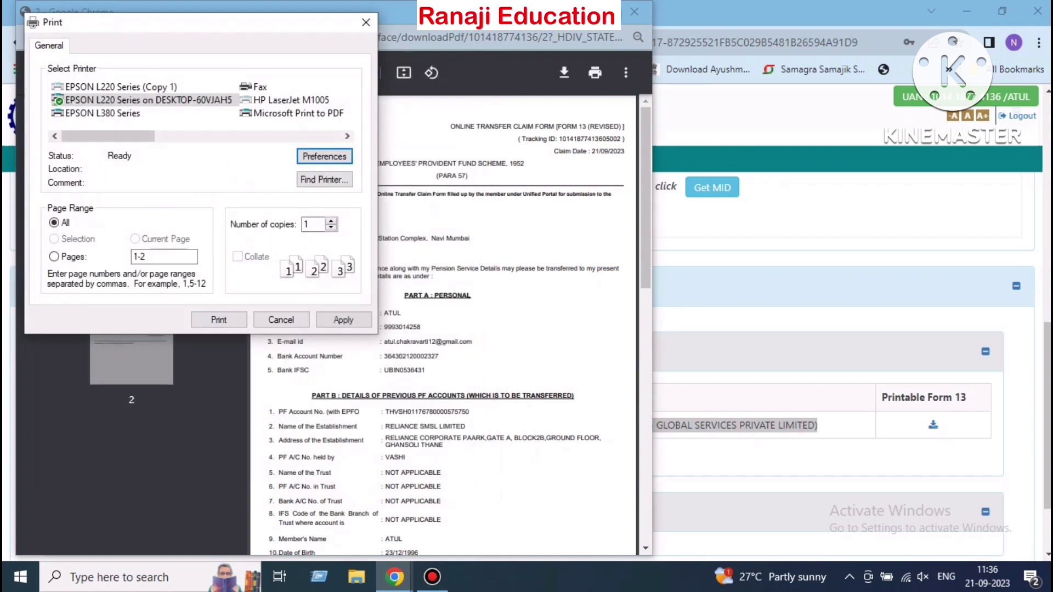
pyautogui.click(218, 319)
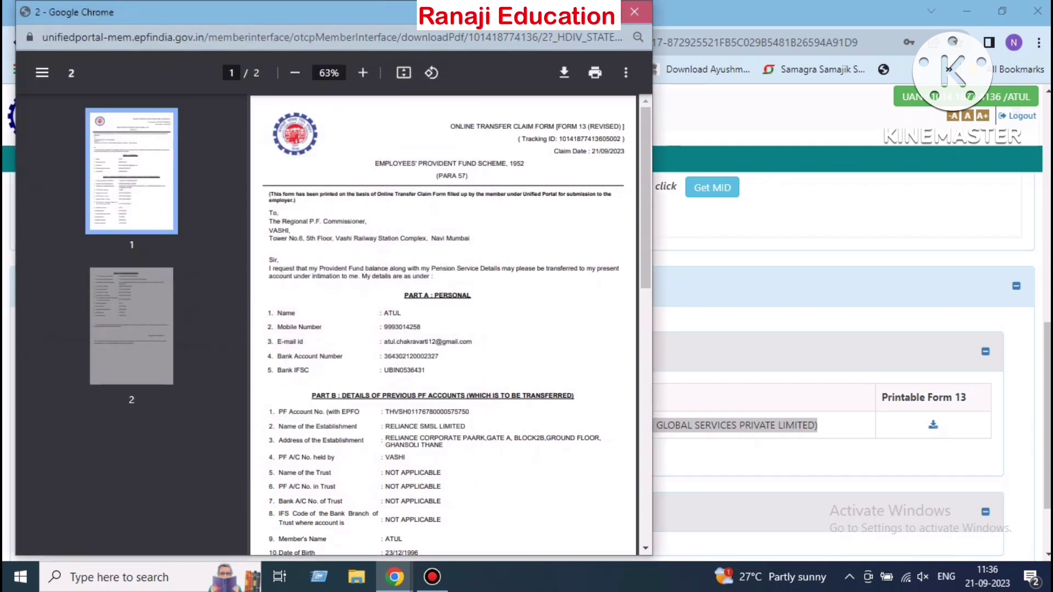
pyautogui.click(634, 11)
pyautogui.scroll(-2, 526, 329)
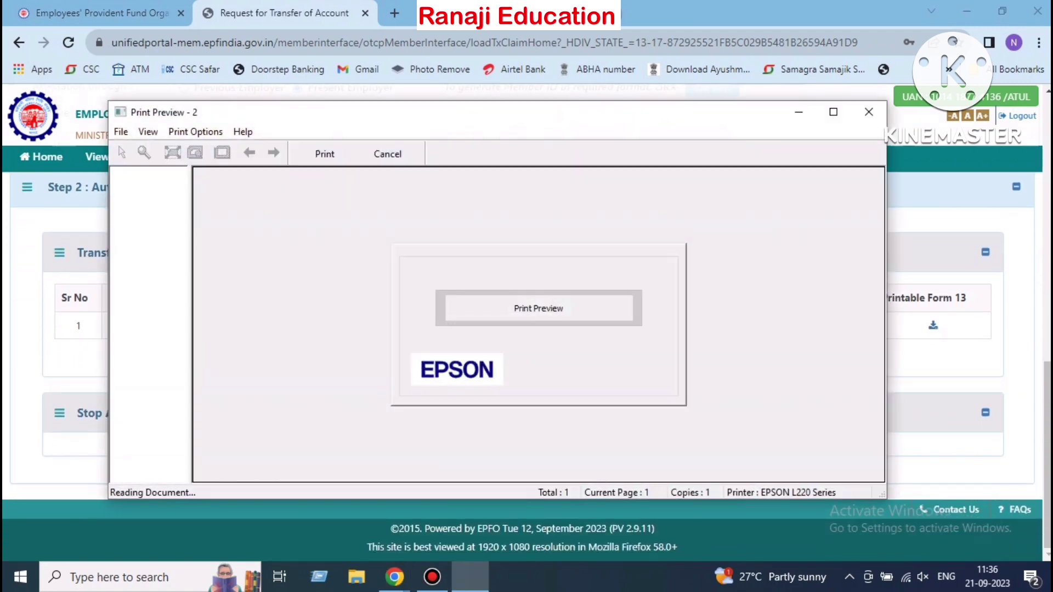
pyautogui.click(322, 153)
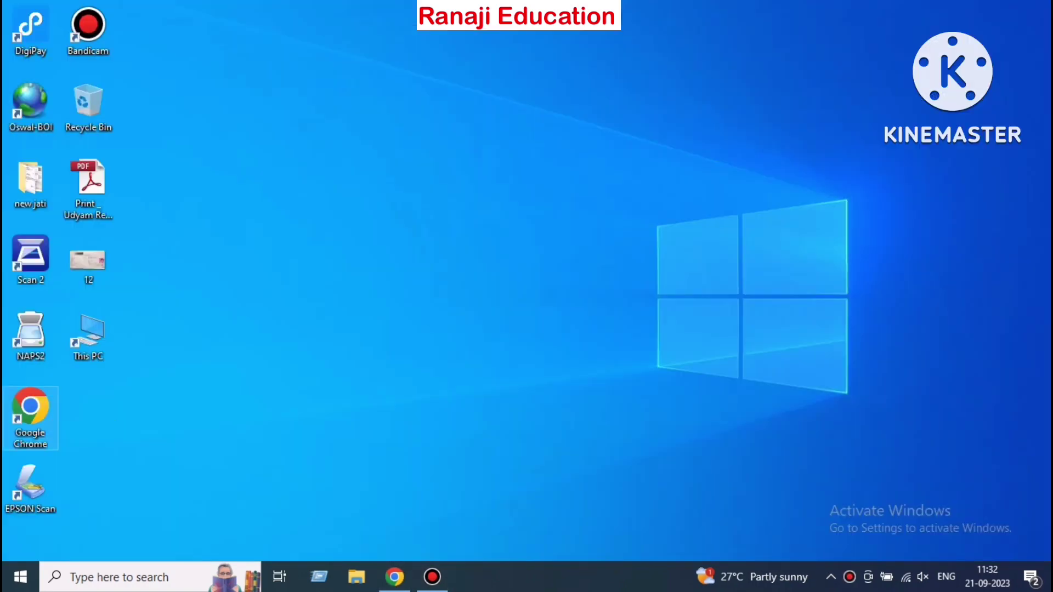
# Step: Launch Chrome maximized, search 'epfo login', and open the official EPFO website result
pyautogui.doubleClick(30, 417)
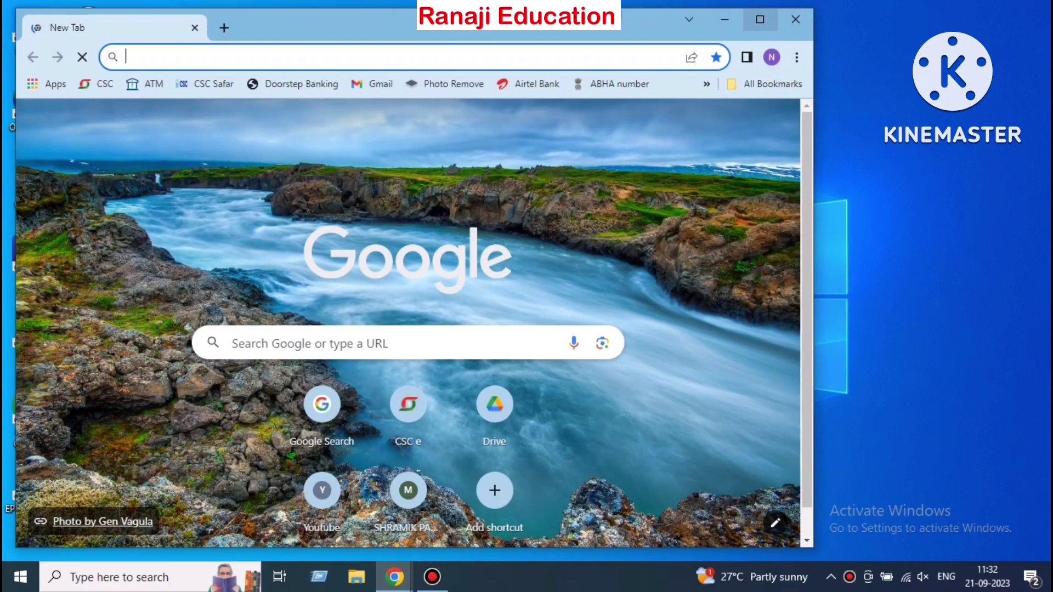
pyautogui.click(760, 19)
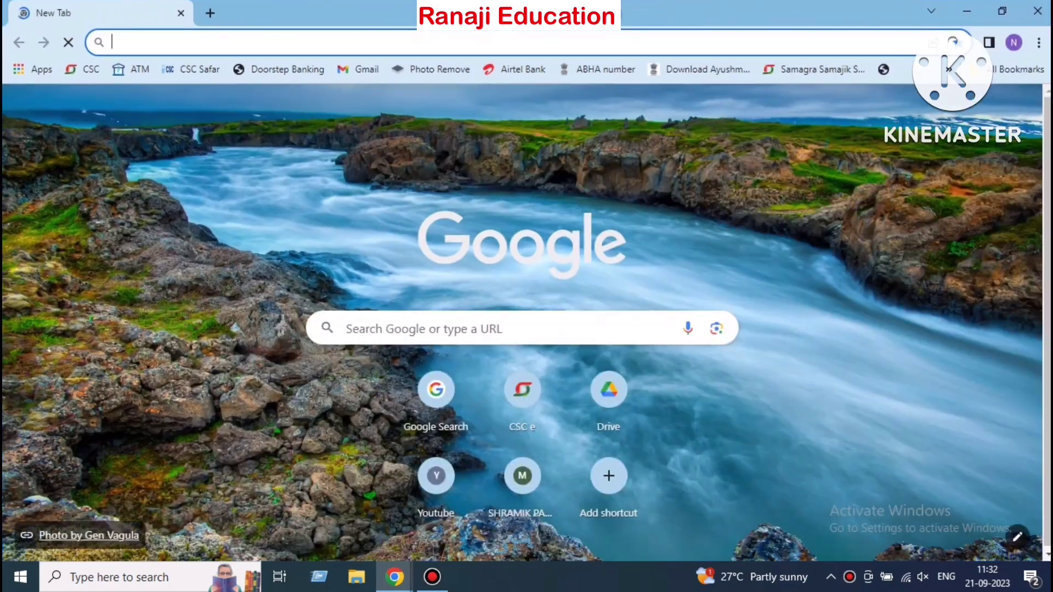
pyautogui.write('ep')
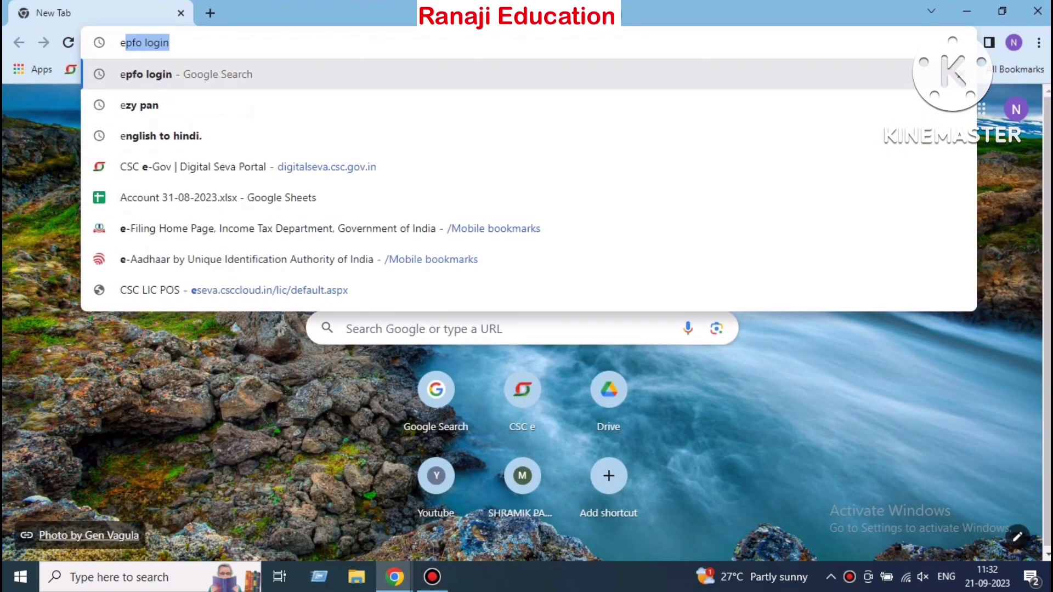
pyautogui.write('f')
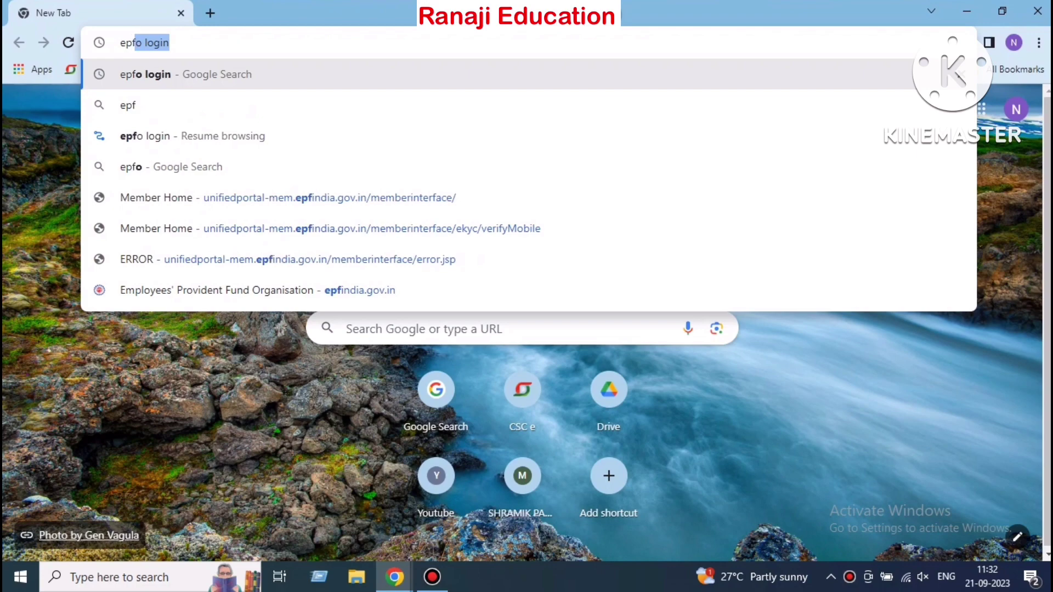
pyautogui.press('Return')
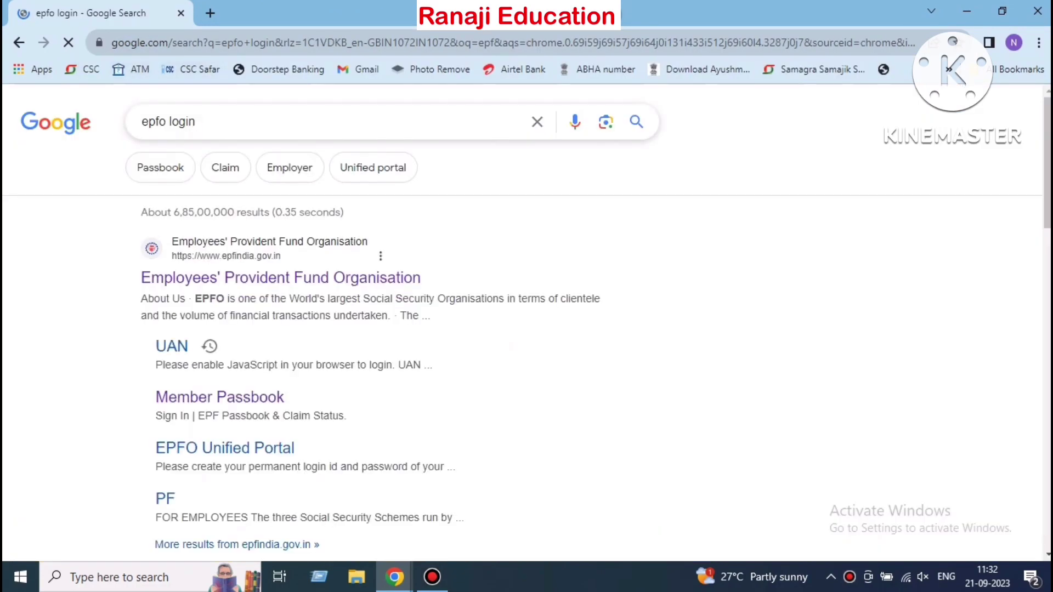
pyautogui.moveTo(141, 278); pyautogui.dragTo(421, 277)
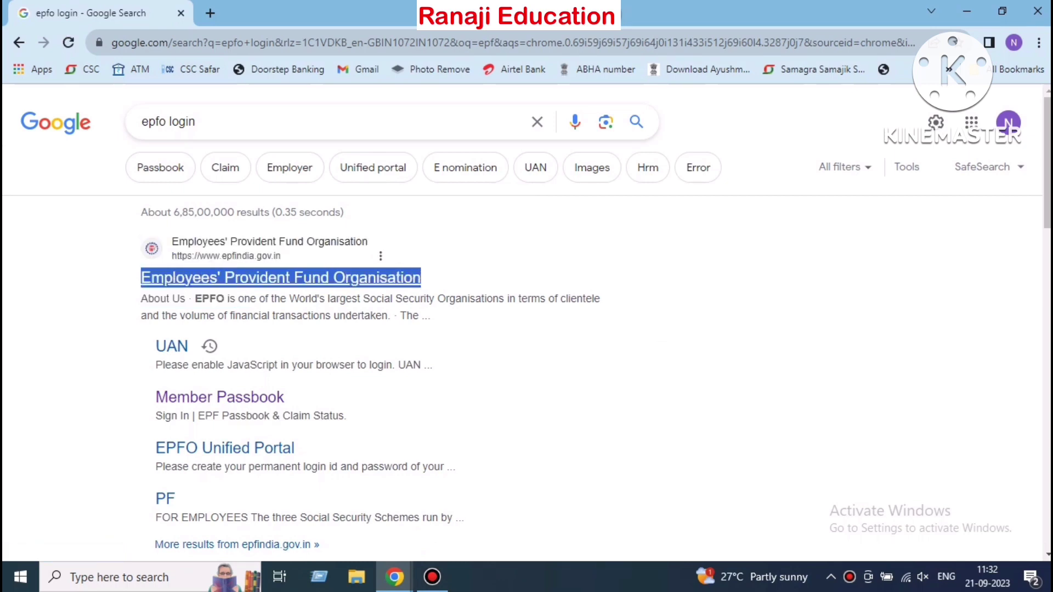
pyautogui.click(417, 278)
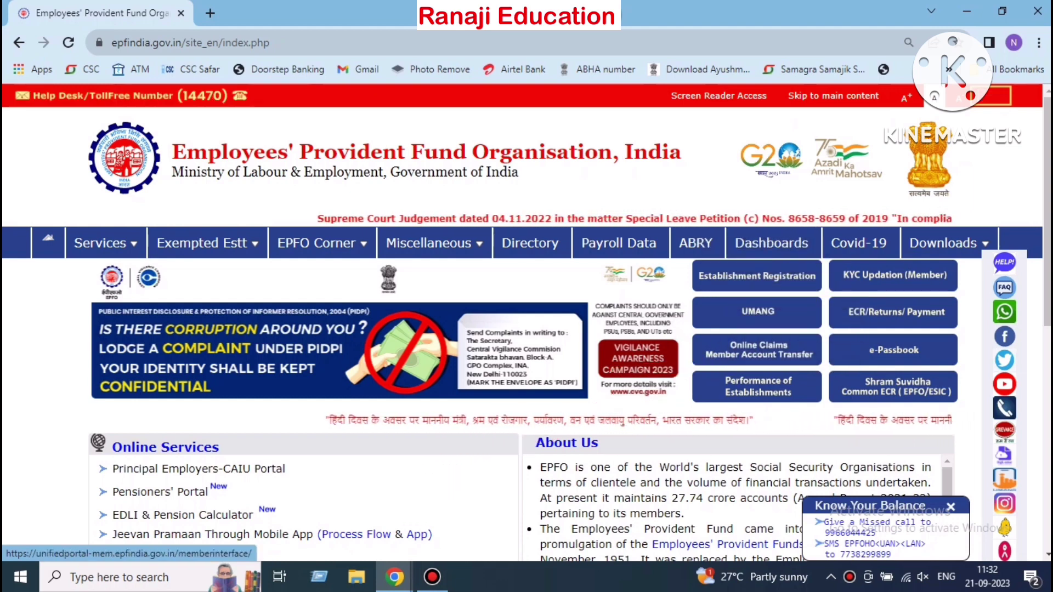
# Step: Open the Member e-Sewa login page, dismiss the security alert, and enter the member's UAN
pyautogui.click(758, 349)
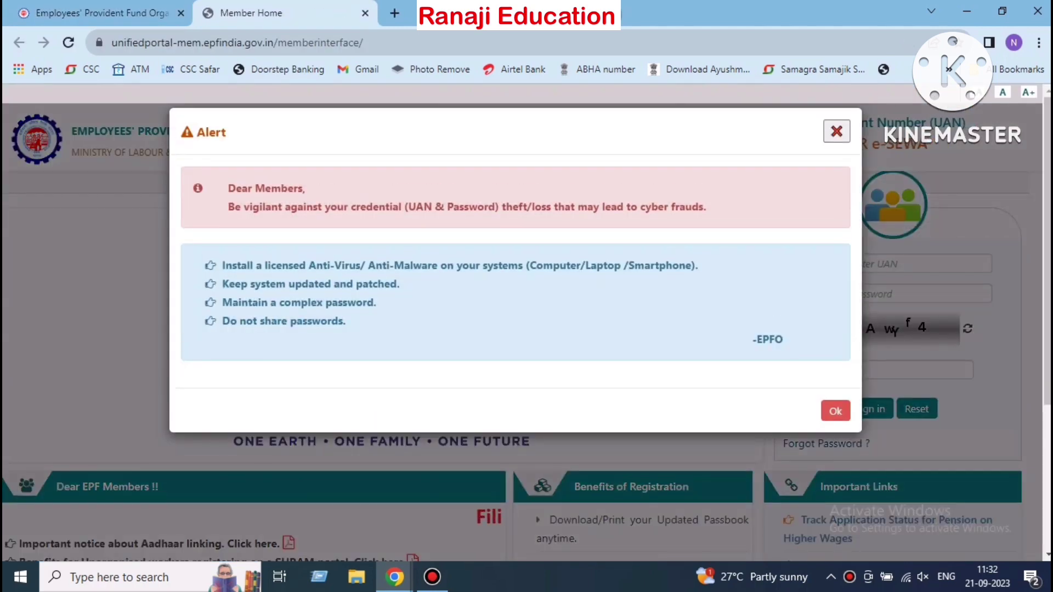
pyautogui.click(837, 131)
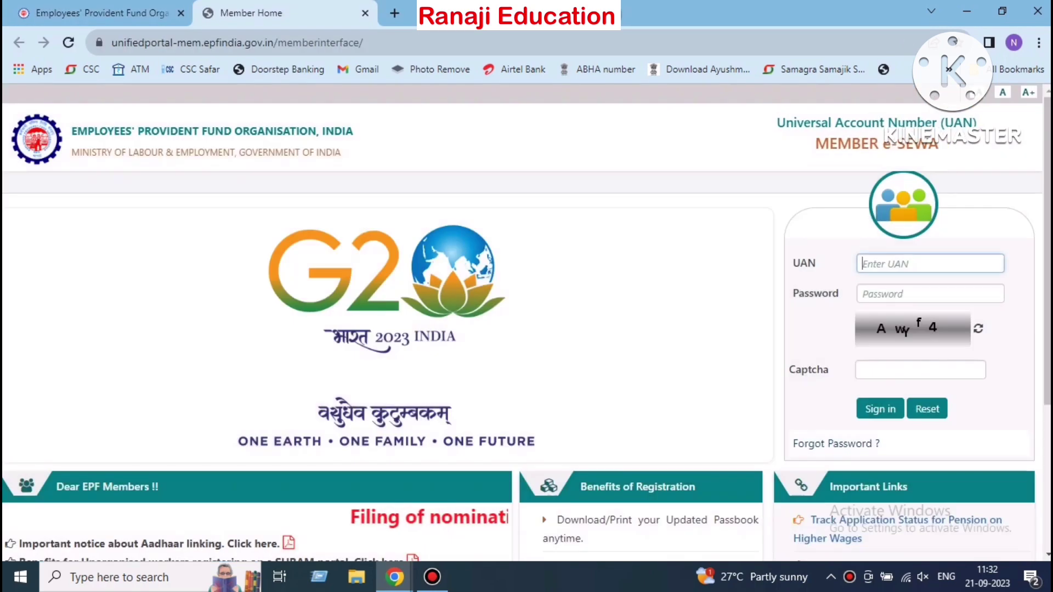
pyautogui.write('1014')
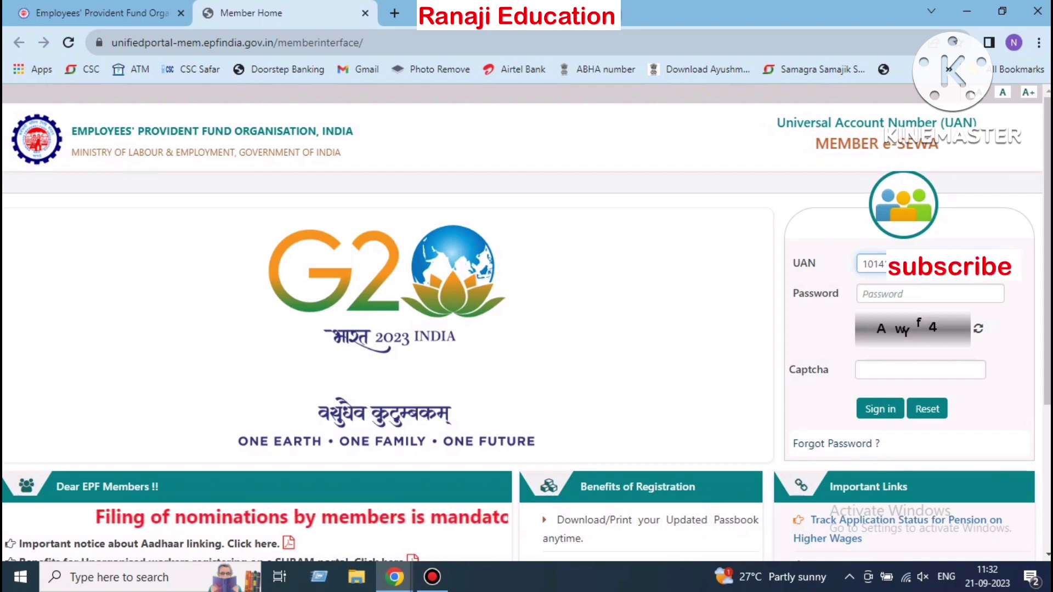
pyautogui.click(930, 294)
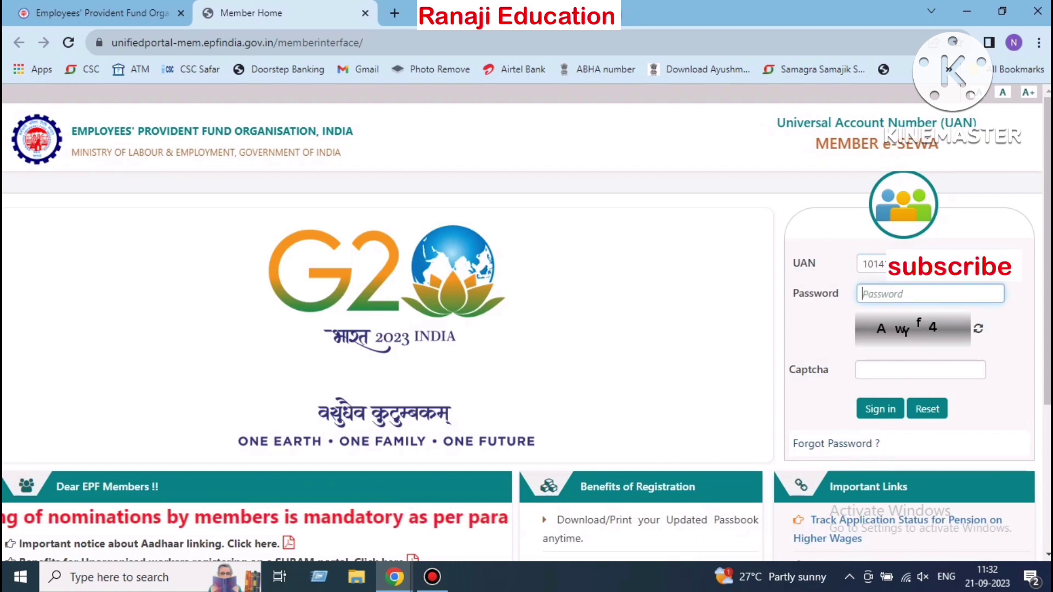
# Step: Enter the account password and the login captcha, then submit the sign-in
pyautogui.write('•')
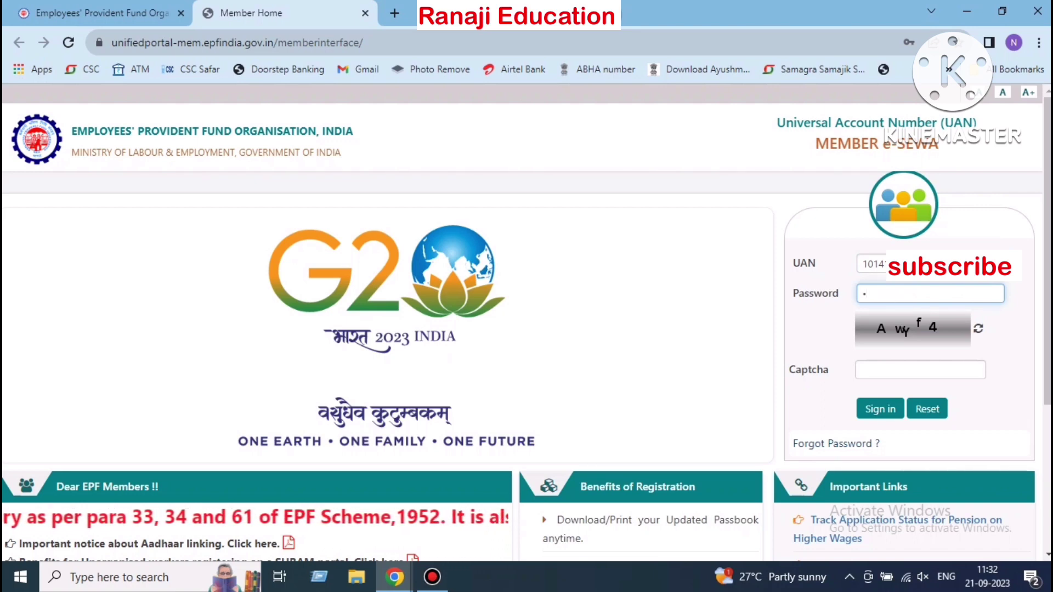
pyautogui.write('••')
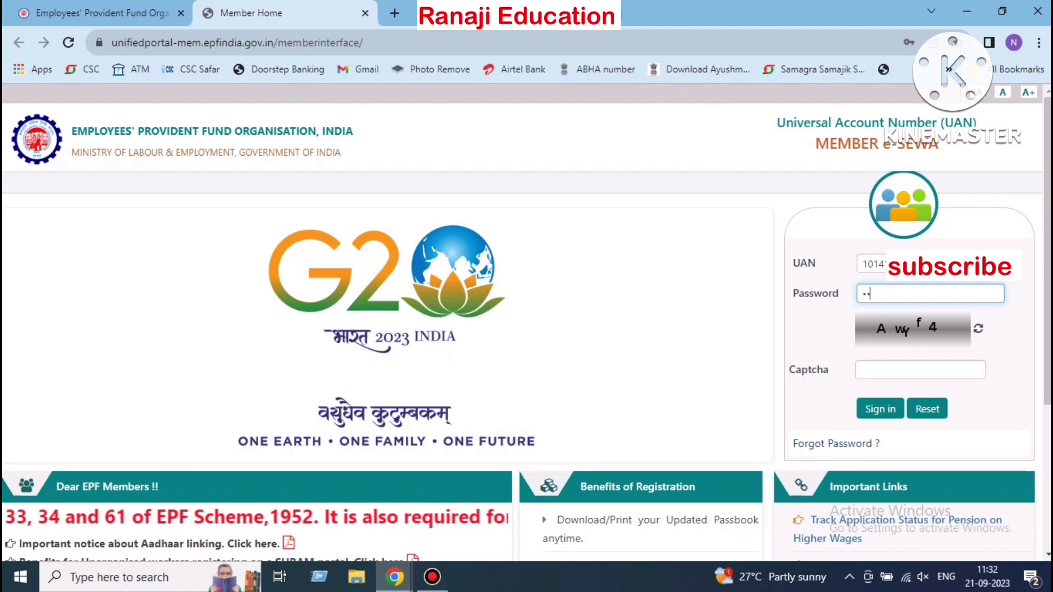
pyautogui.write('•')
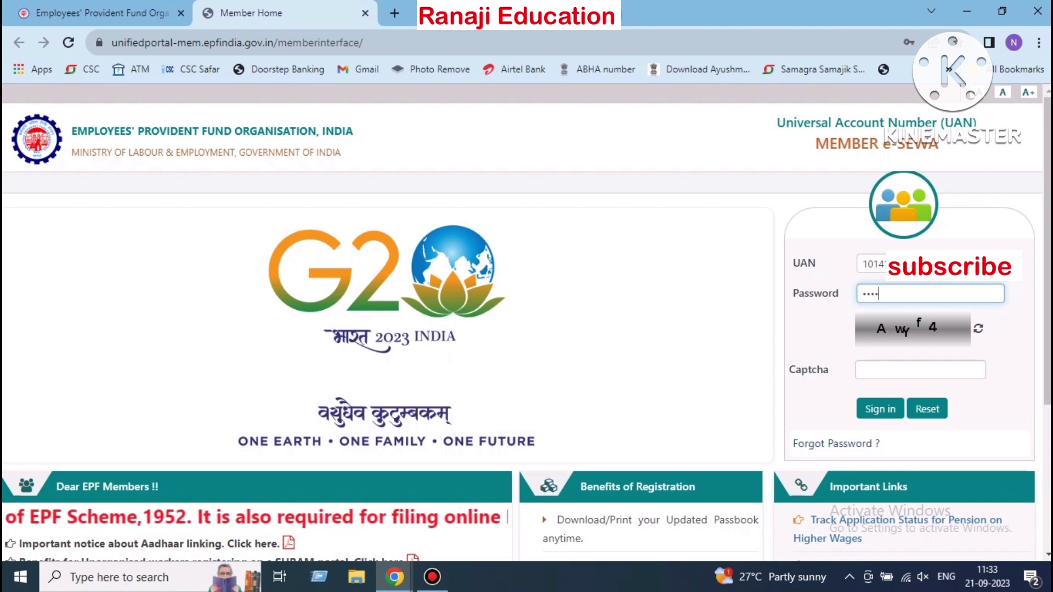
pyautogui.write('••••')
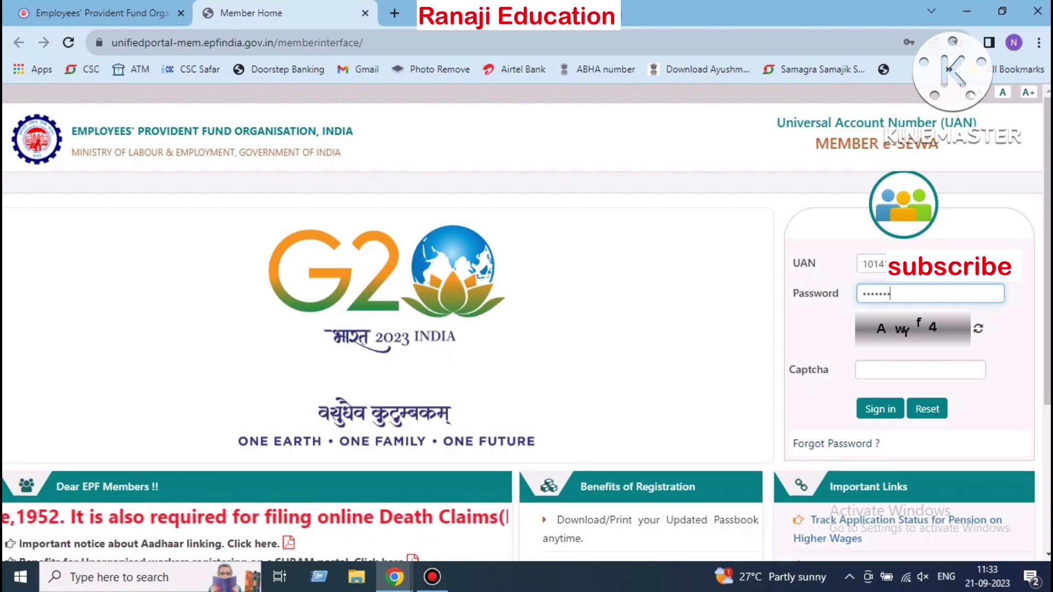
pyautogui.write('•')
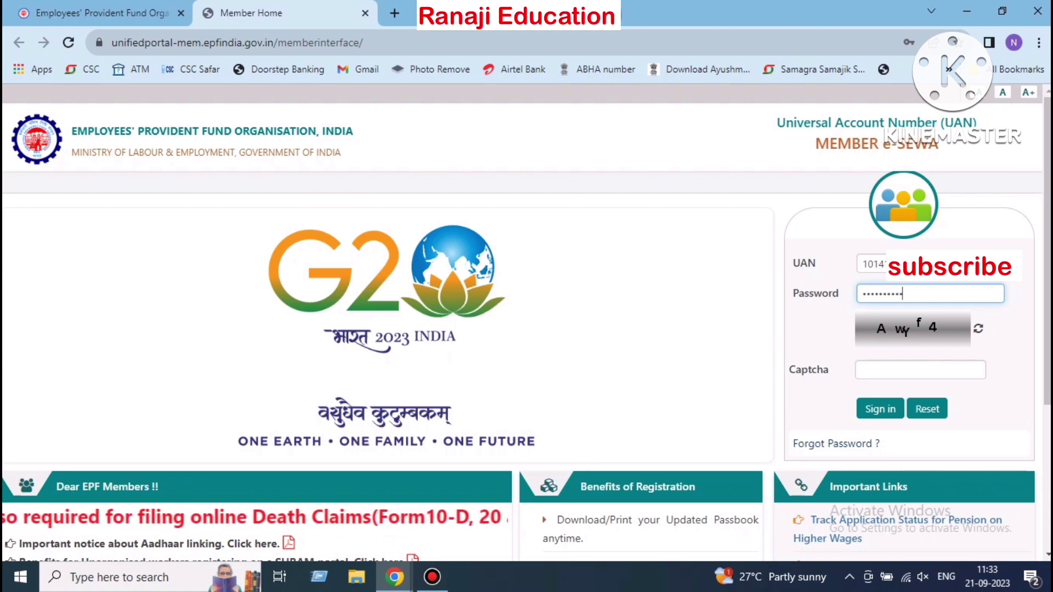
pyautogui.write('•••')
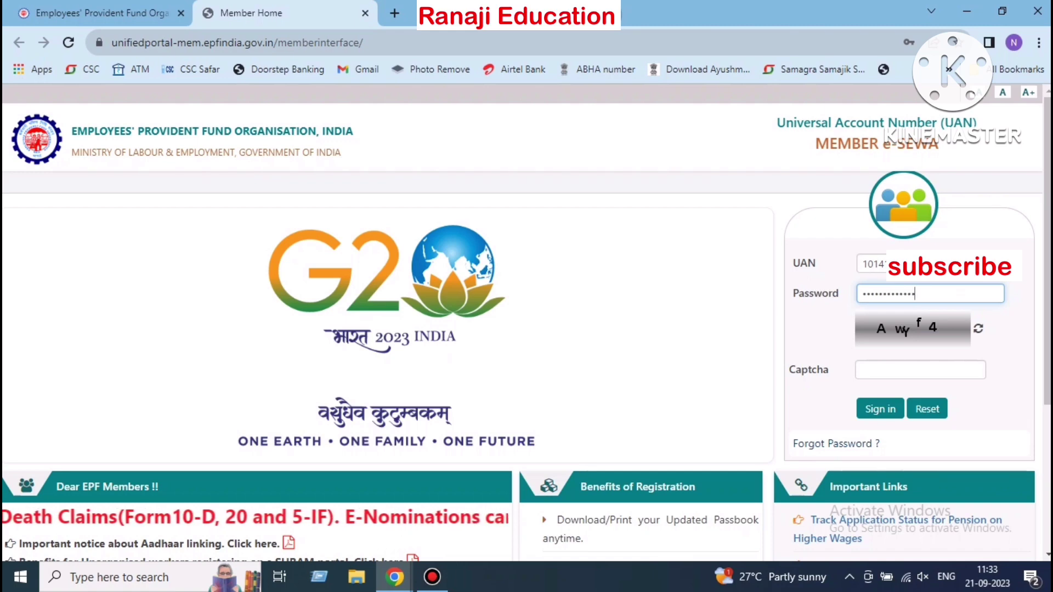
pyautogui.click(920, 370)
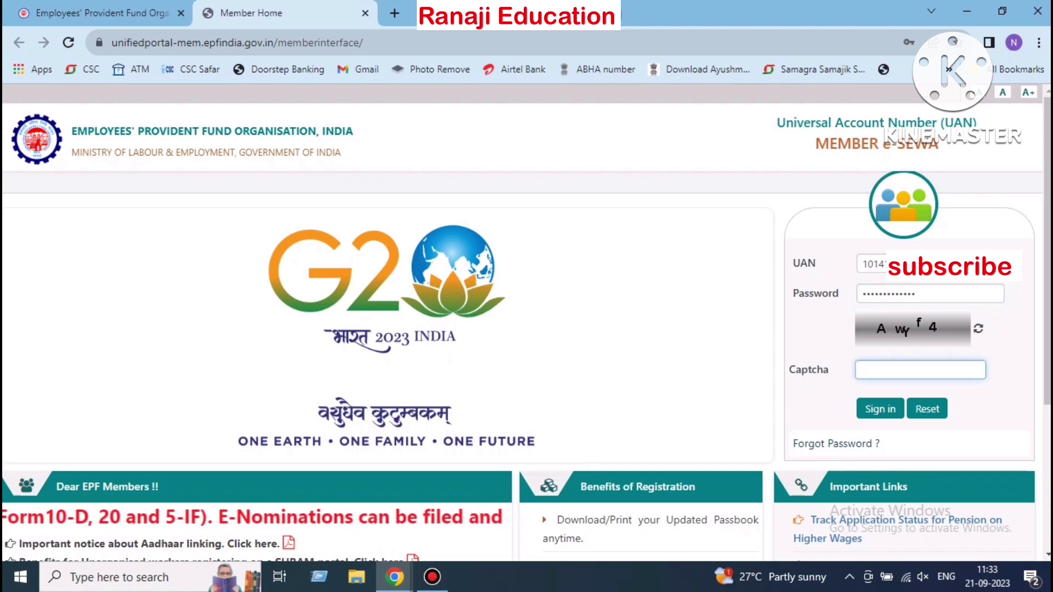
pyautogui.write('AwYf4')
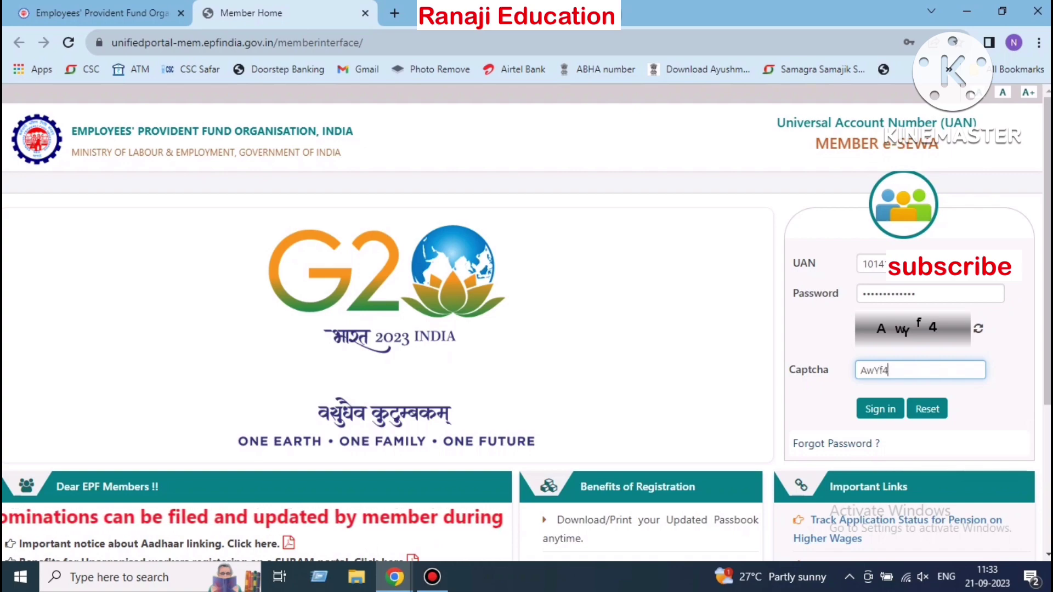
pyautogui.press('Return')
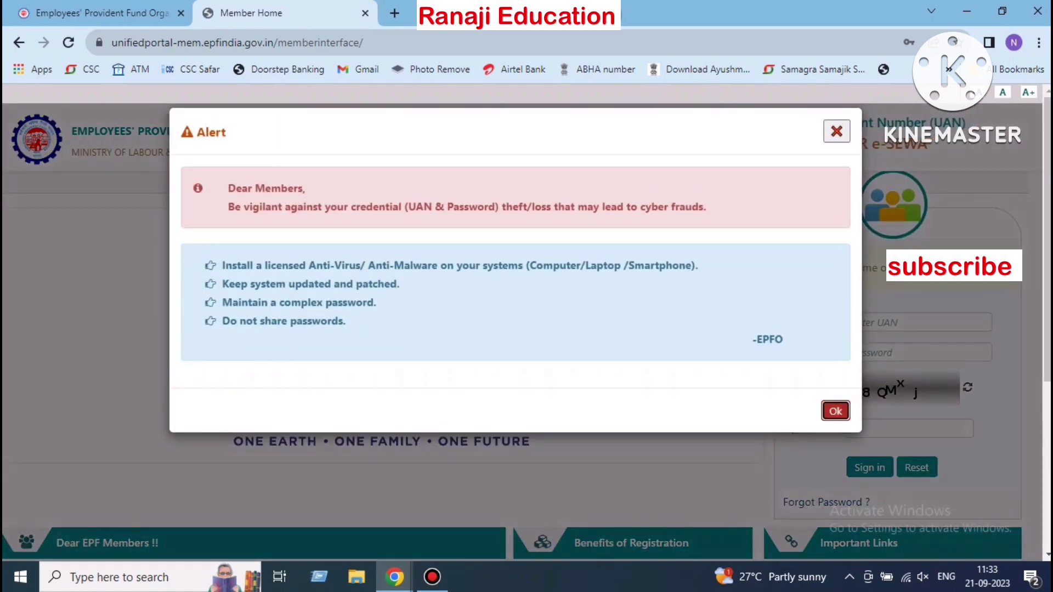
# Step: Dismiss the alert, re-enter the UAN, password and new captcha, and sign in again
pyautogui.press('Return')
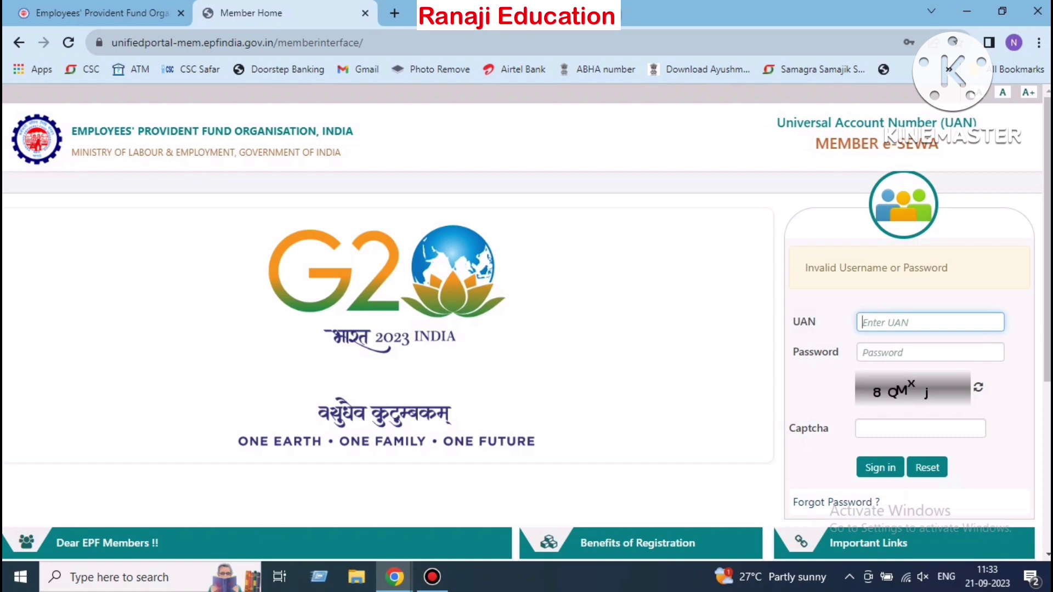
pyautogui.write('1014')
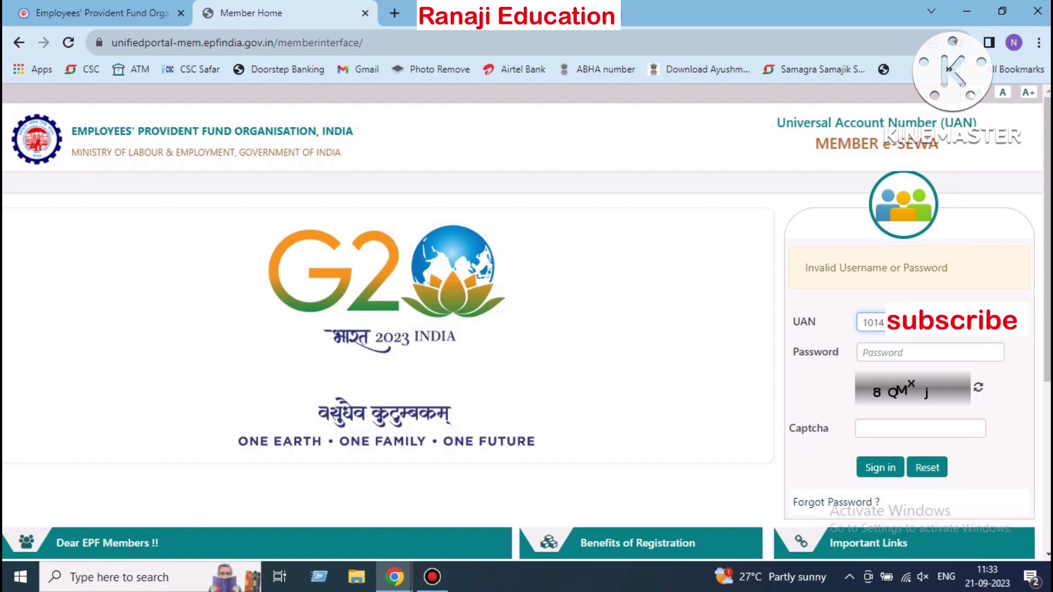
pyautogui.click(930, 352)
pyautogui.write('a')
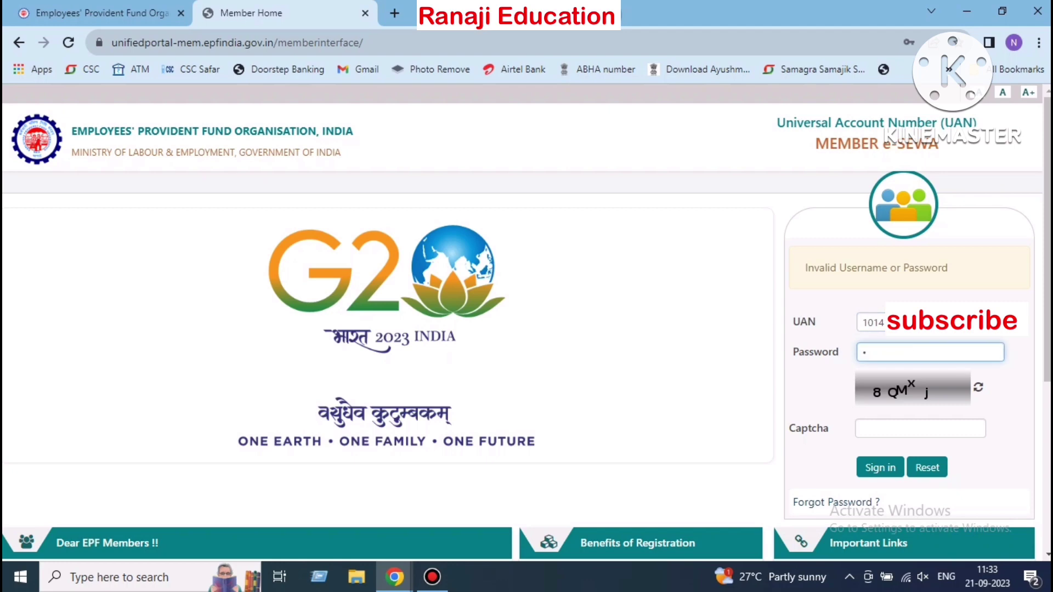
pyautogui.write('aaa')
pyautogui.write('aaaaa')
pyautogui.write('aaaa')
pyautogui.write('8Q')
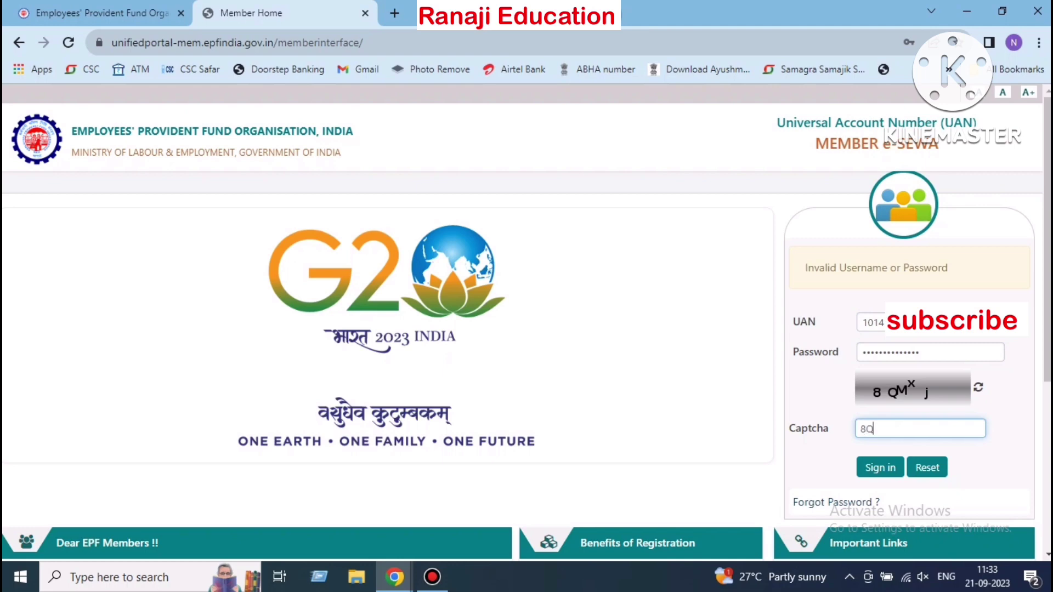
pyautogui.write('Mxj')
pyautogui.press('Return')
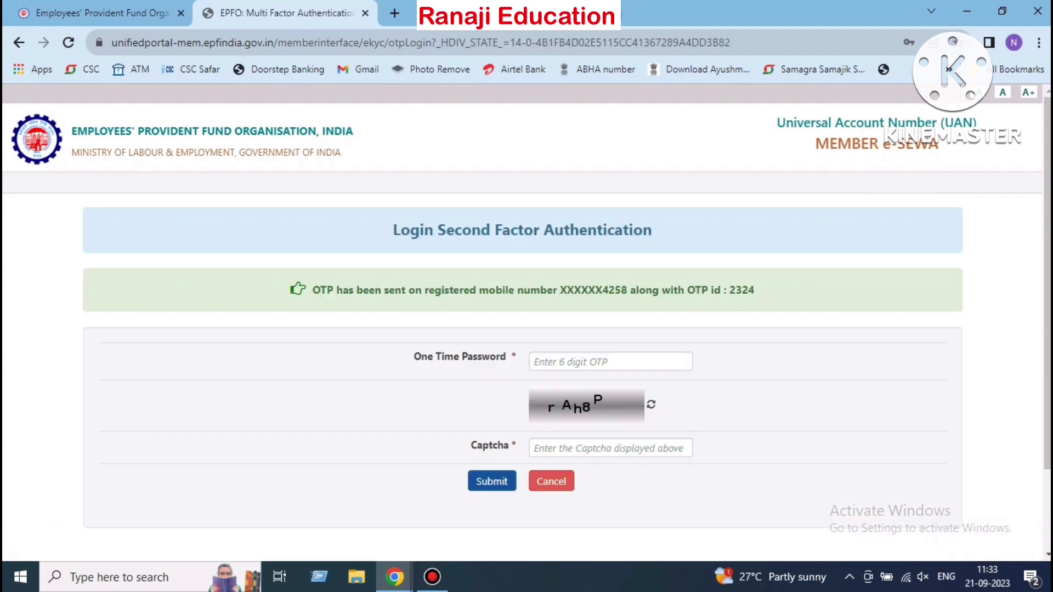
# Step: Enter the six-digit OTP and the page captcha, then submit the second-factor verification
pyautogui.click(610, 361)
pyautogui.click(610, 448)
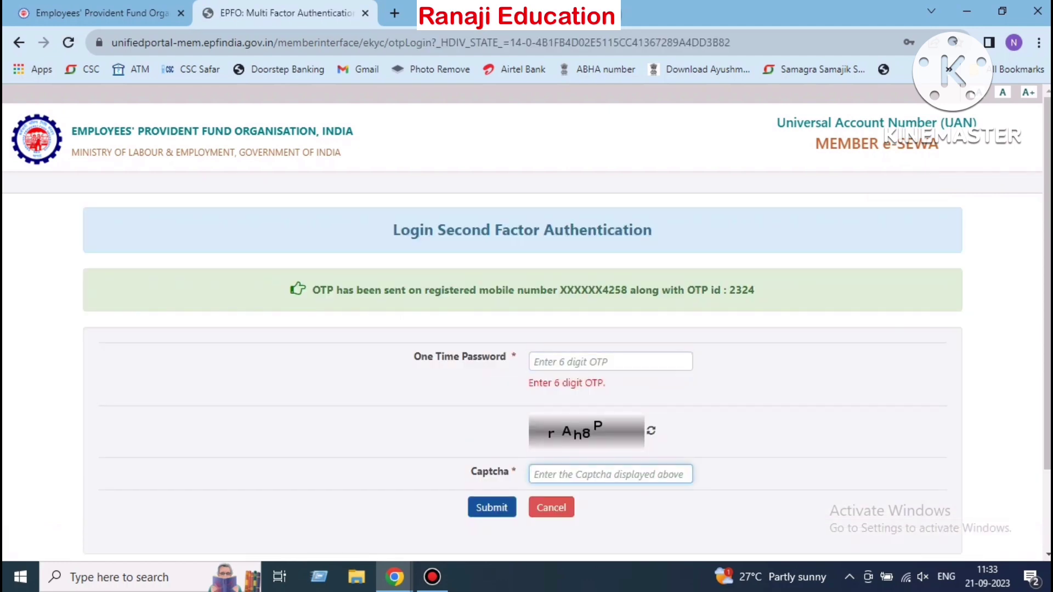
pyautogui.write('r')
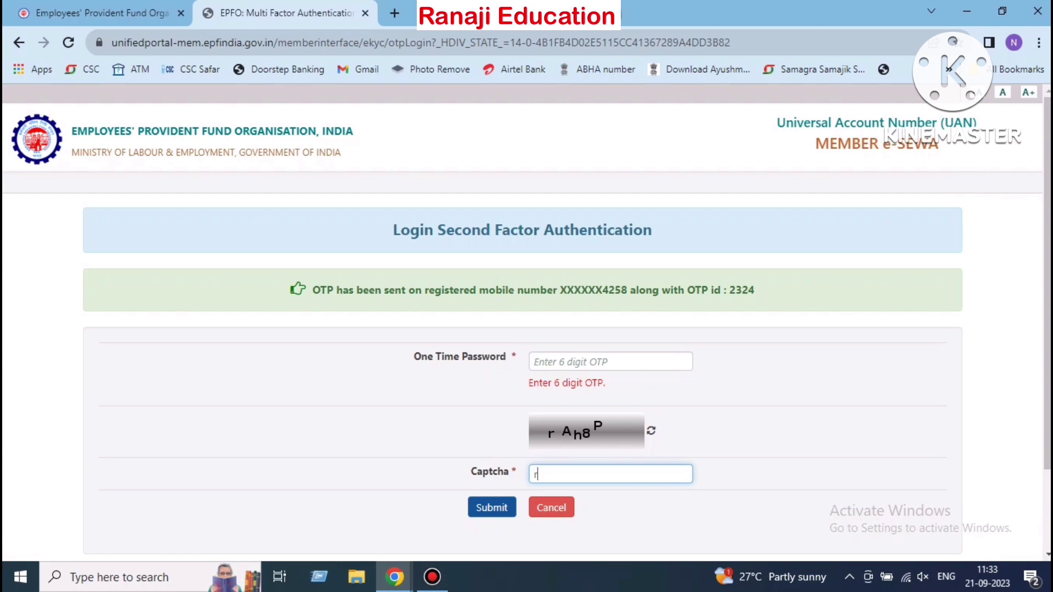
pyautogui.write('A')
pyautogui.write('h')
pyautogui.write('5')
pyautogui.write('8')
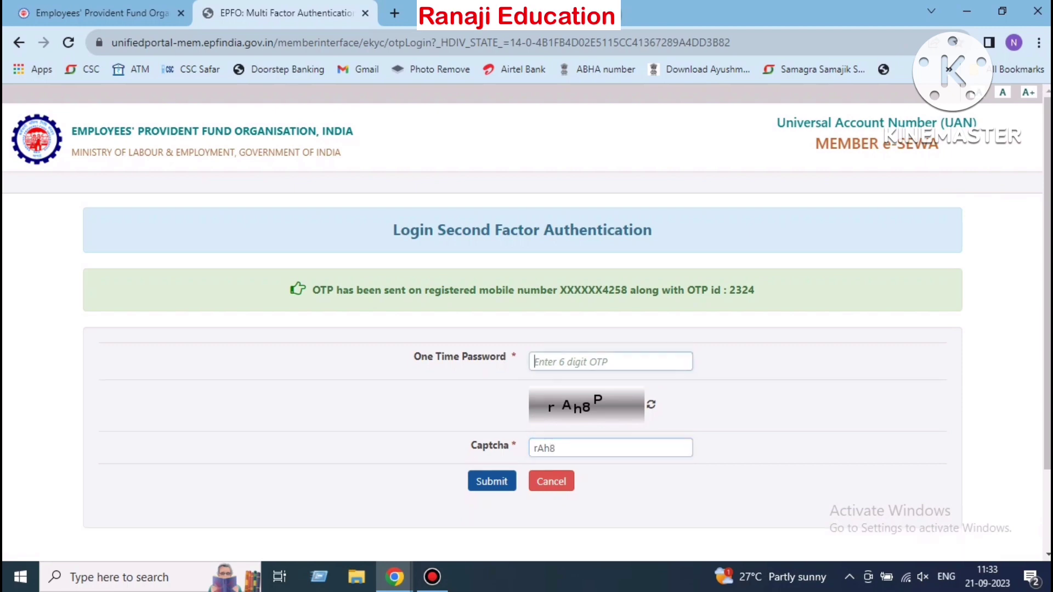
pyautogui.click(611, 362)
pyautogui.write('••••••')
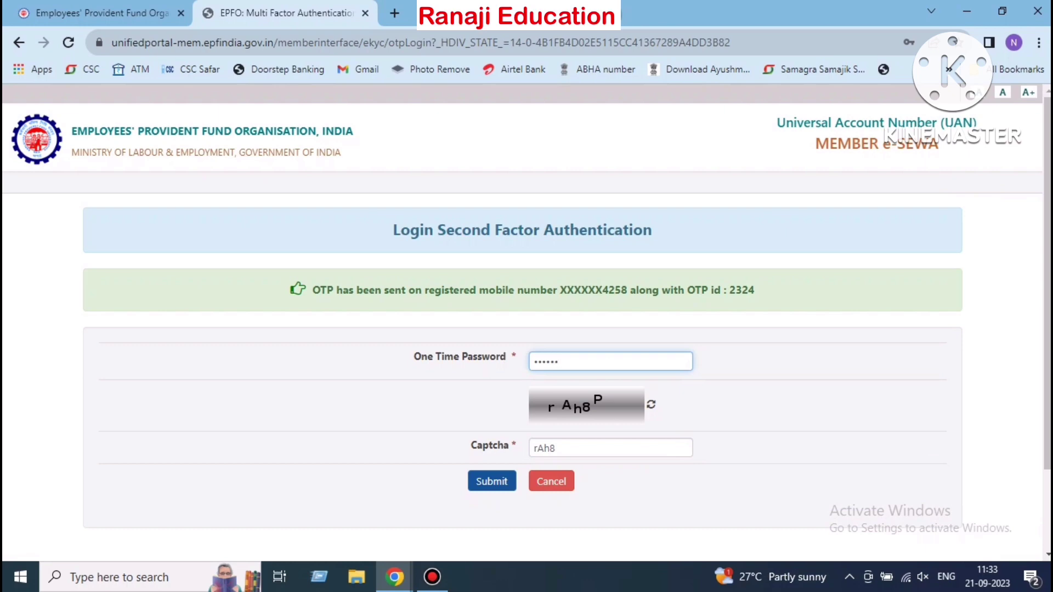
pyautogui.click(556, 448)
pyautogui.write('P')
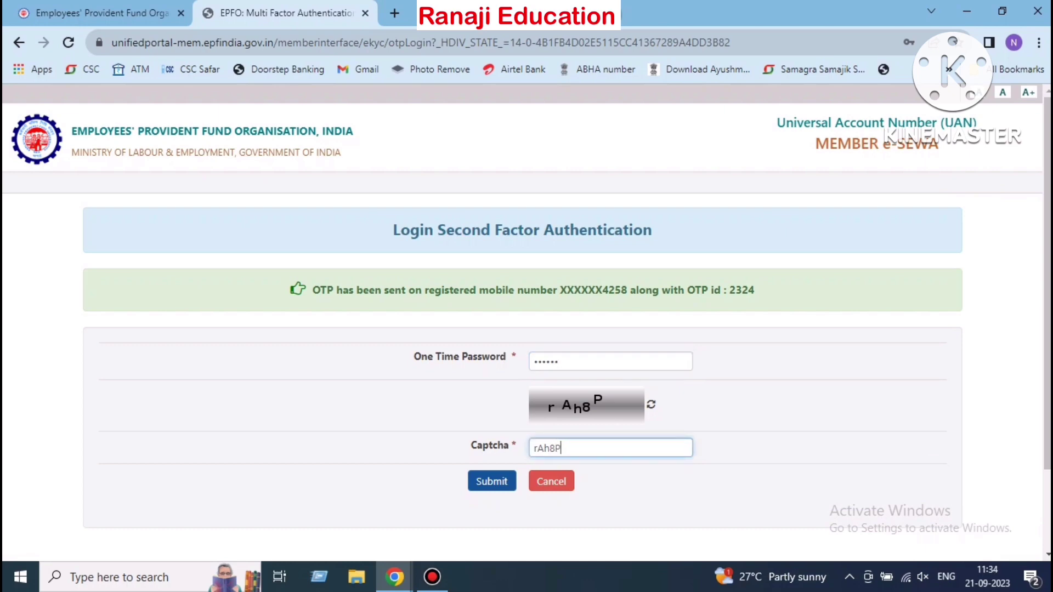
pyautogui.click(491, 481)
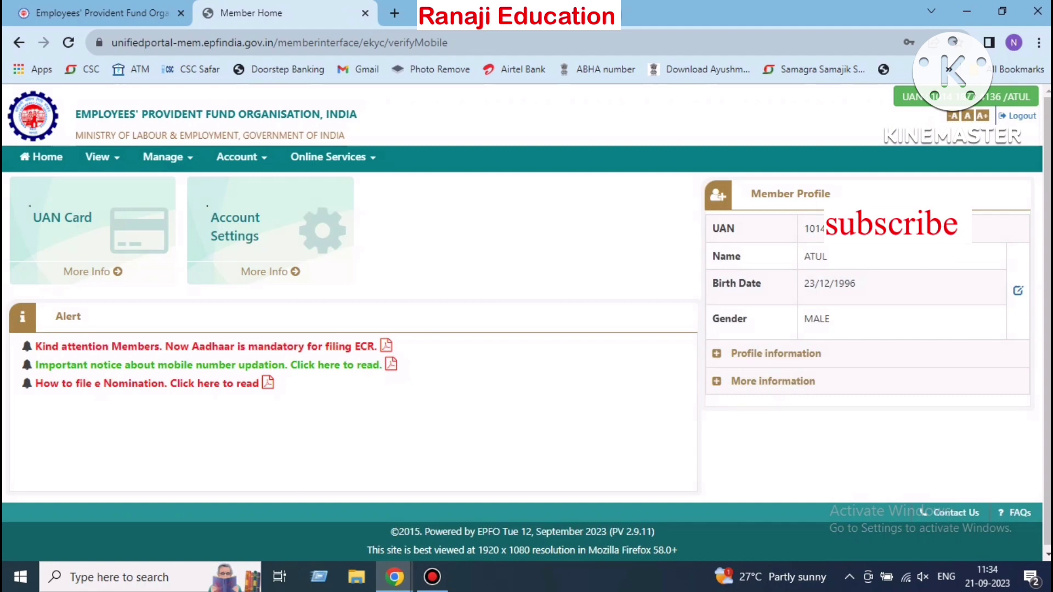
# Step: Expand the profile information, then open View > Service History showing three establishments
pyautogui.click(776, 353)
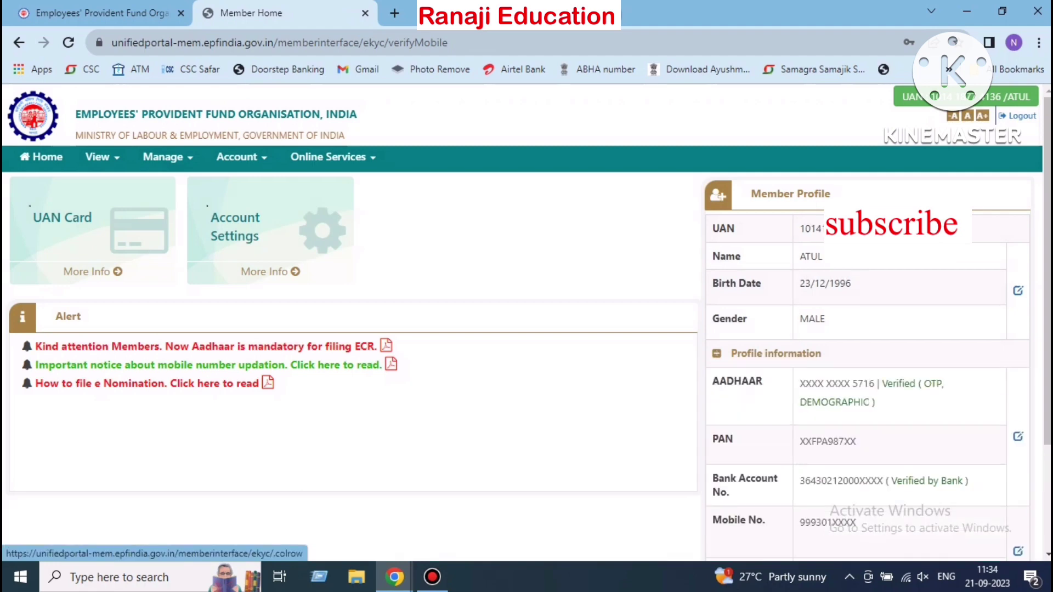
pyautogui.scroll(-1, 527, 329)
pyautogui.scroll(1, 351, 329)
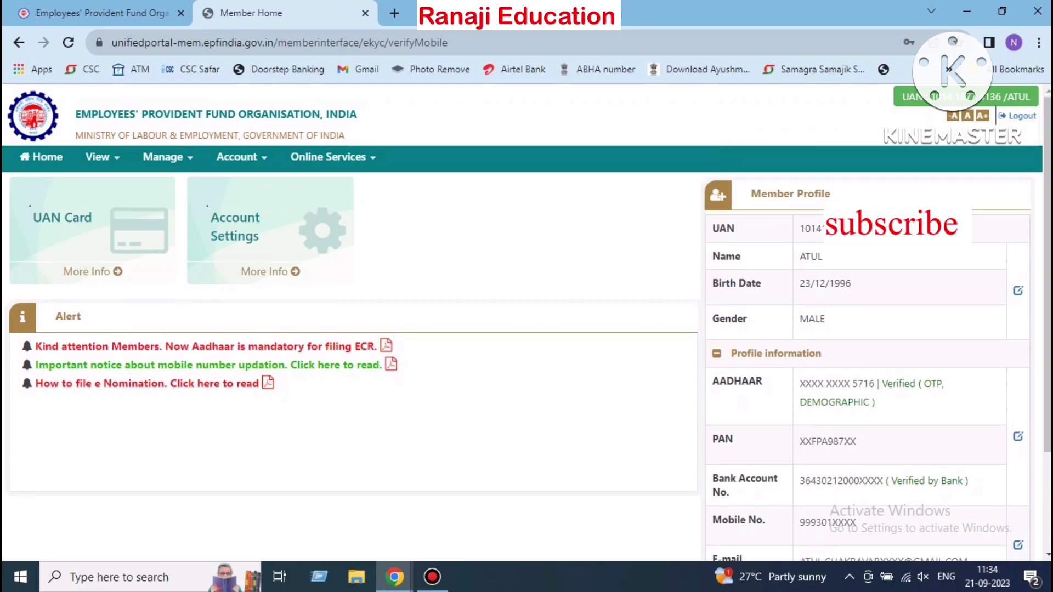
pyautogui.click(102, 157)
pyautogui.click(130, 216)
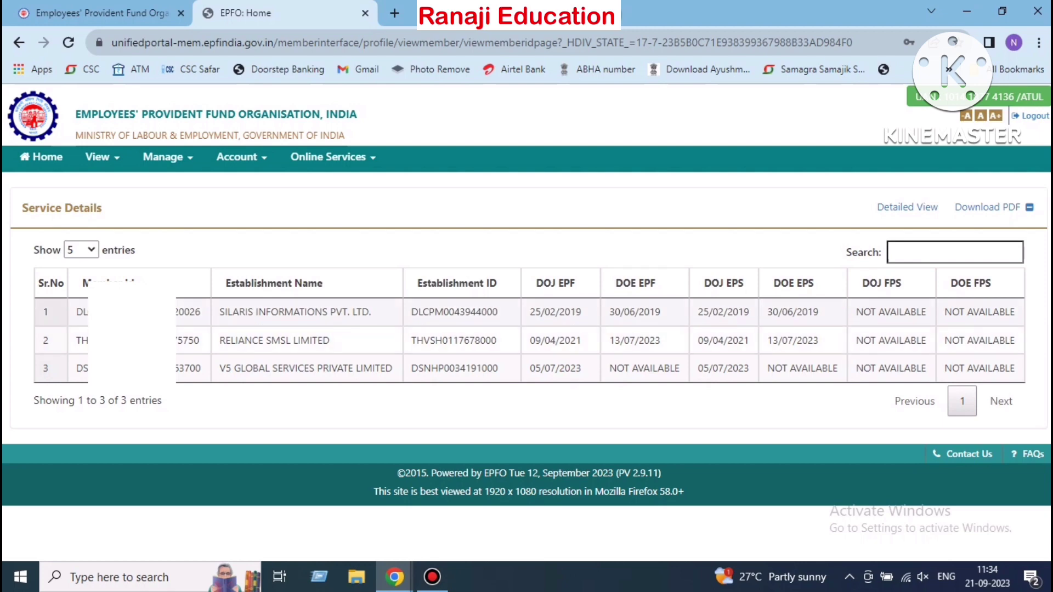
pyautogui.moveTo(334, 157)
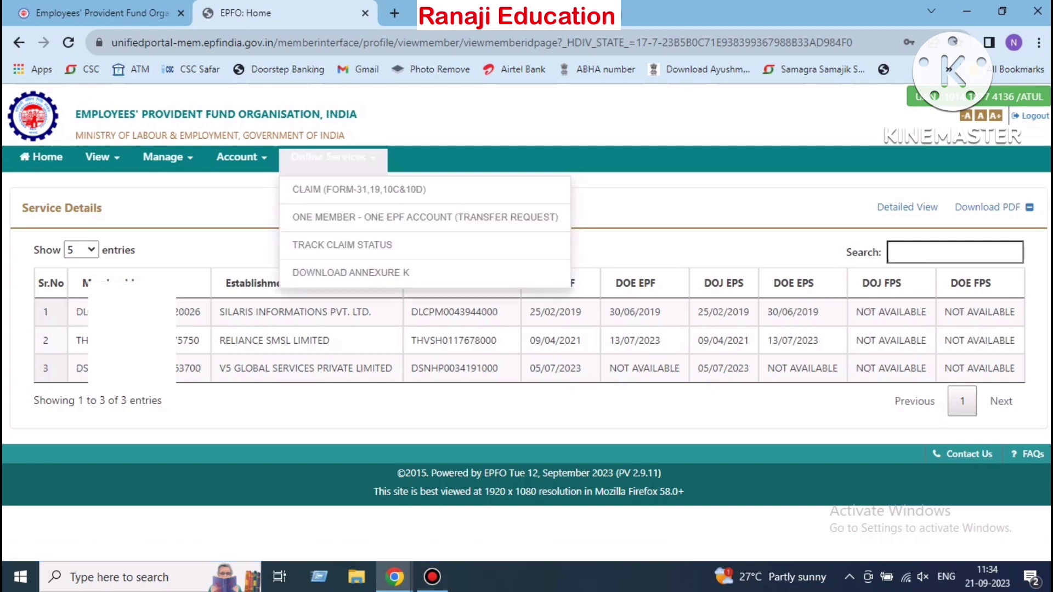
pyautogui.moveTo(270, 220); pyautogui.dragTo(323, 217)
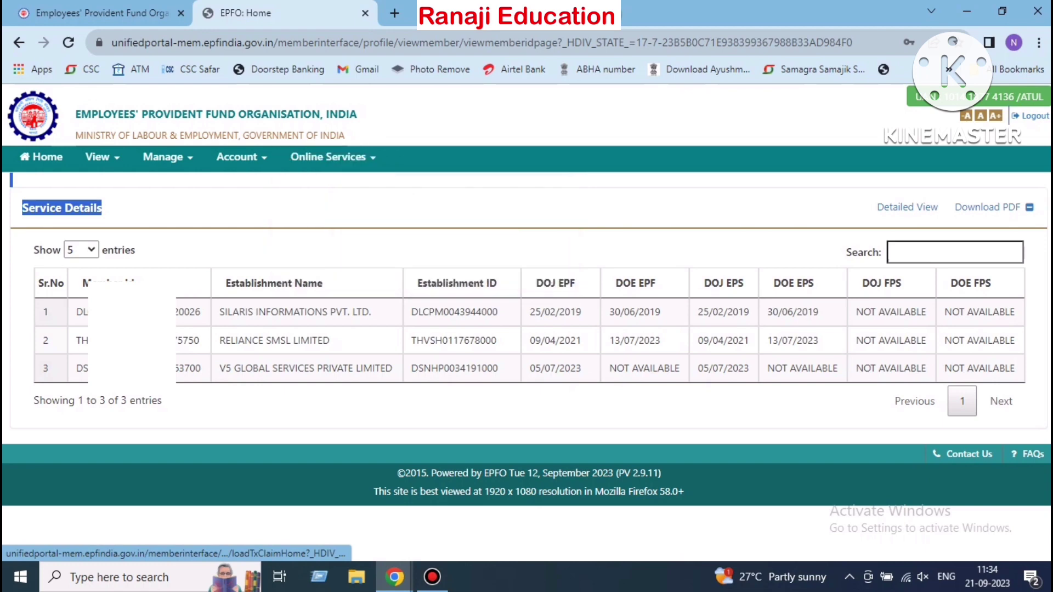
pyautogui.click(264, 218)
pyautogui.moveTo(333, 159)
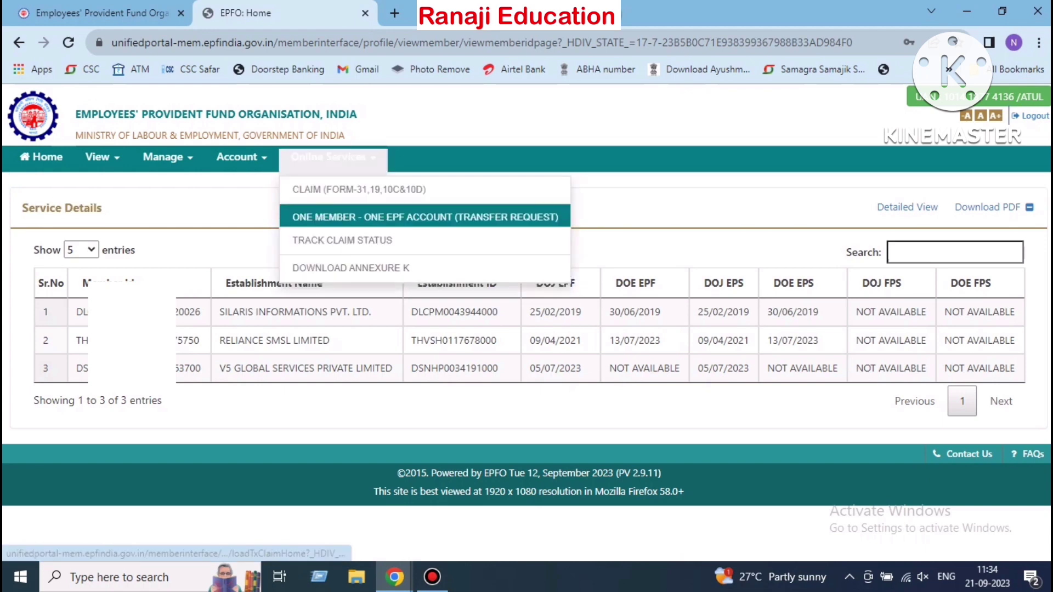
pyautogui.moveTo(266, 219); pyautogui.dragTo(311, 217)
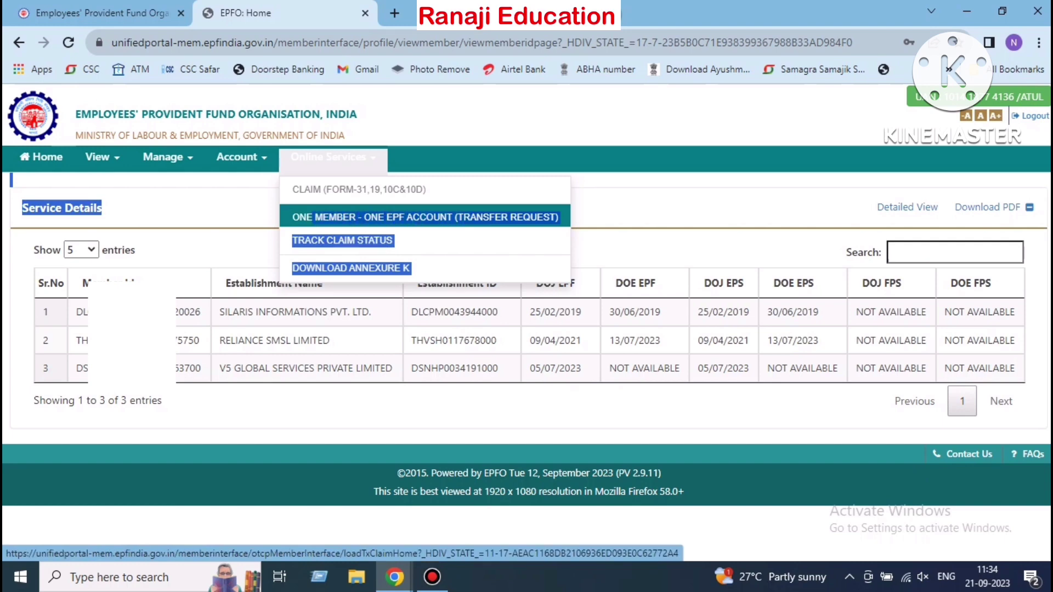
pyautogui.click(263, 219)
pyautogui.moveTo(333, 159)
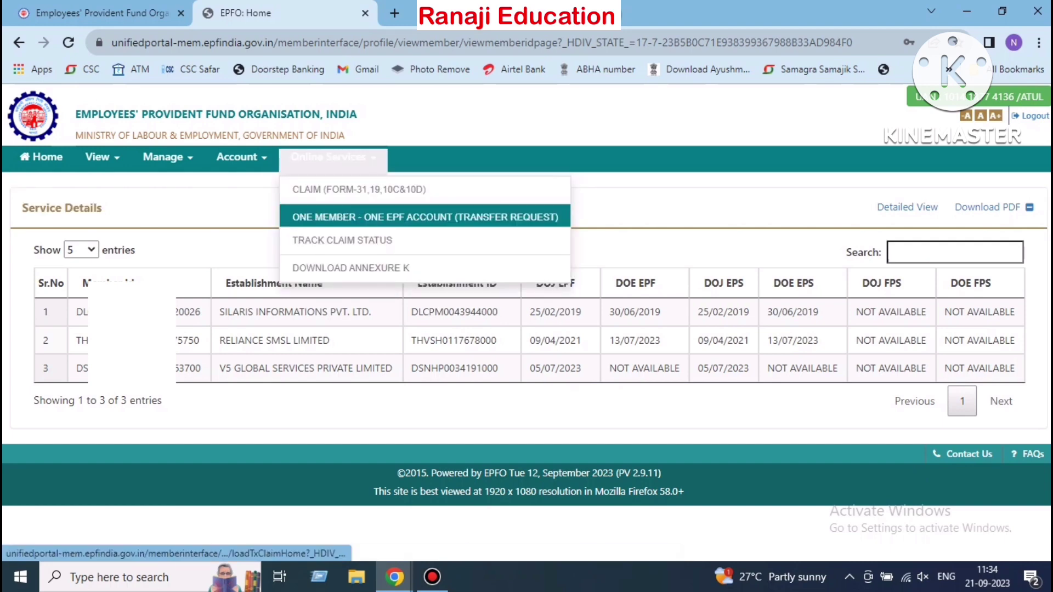
pyautogui.click(384, 217)
pyautogui.scroll(-2, 526, 356)
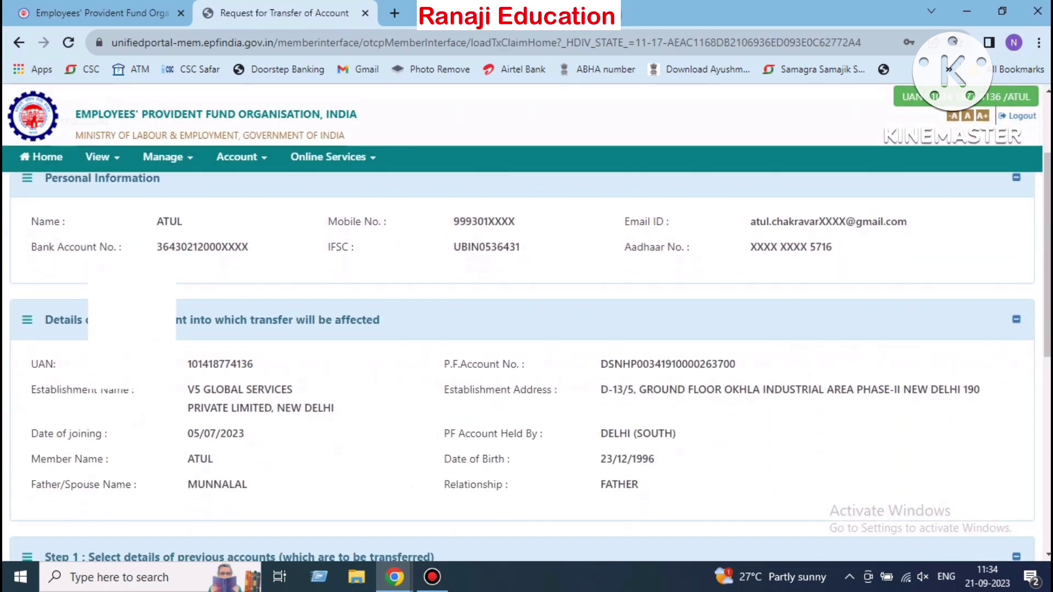
pyautogui.scroll(-5, 526, 357)
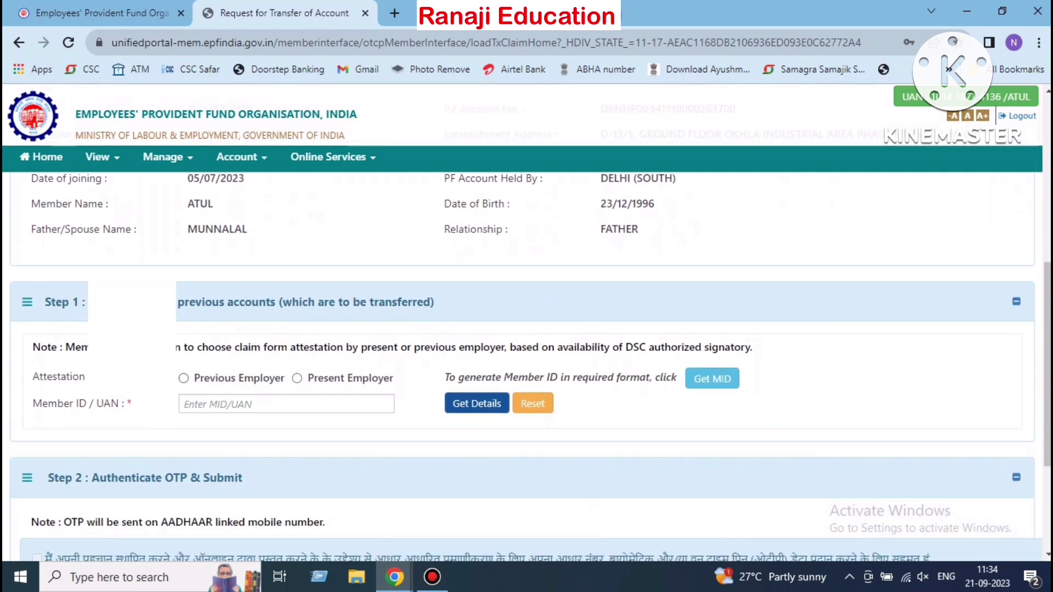
pyautogui.moveTo(102, 157)
pyautogui.click(138, 214)
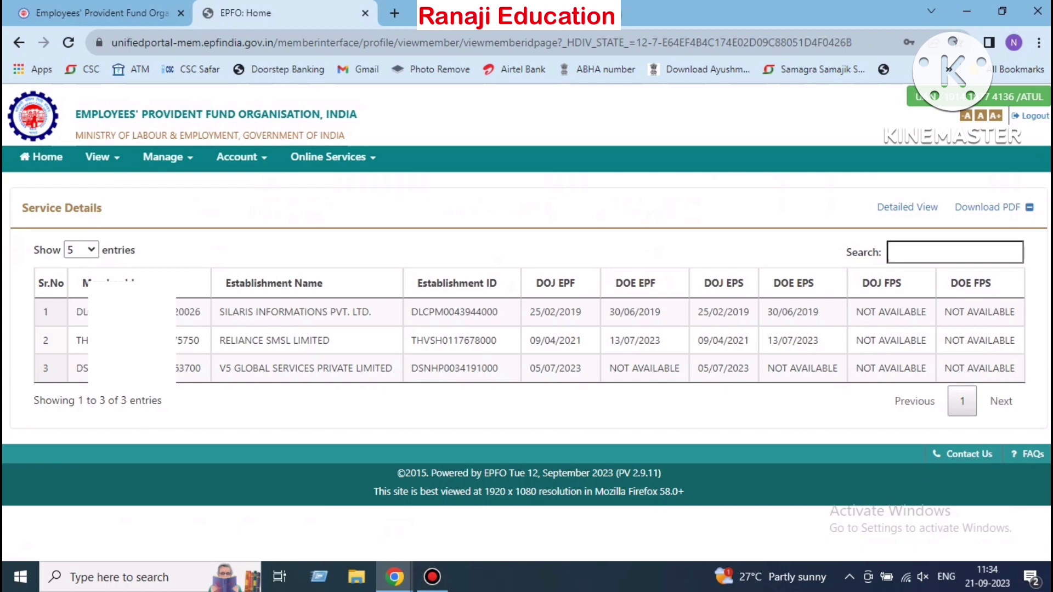
# Step: Reopen the transfer request form, choose Present Employer attestation, and fetch details for the member's UAN
pyautogui.click(333, 157)
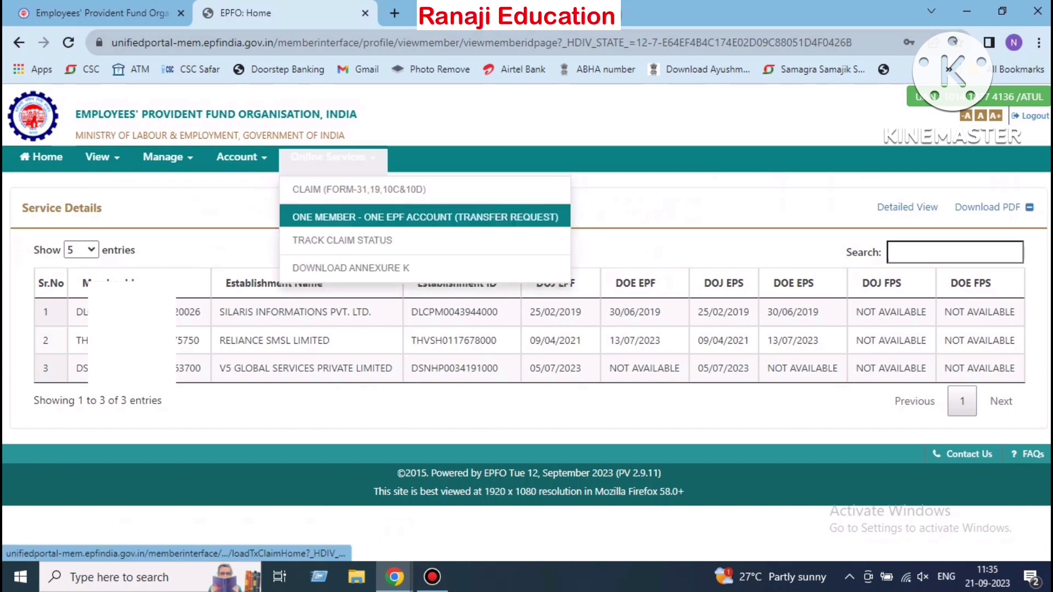
pyautogui.click(425, 217)
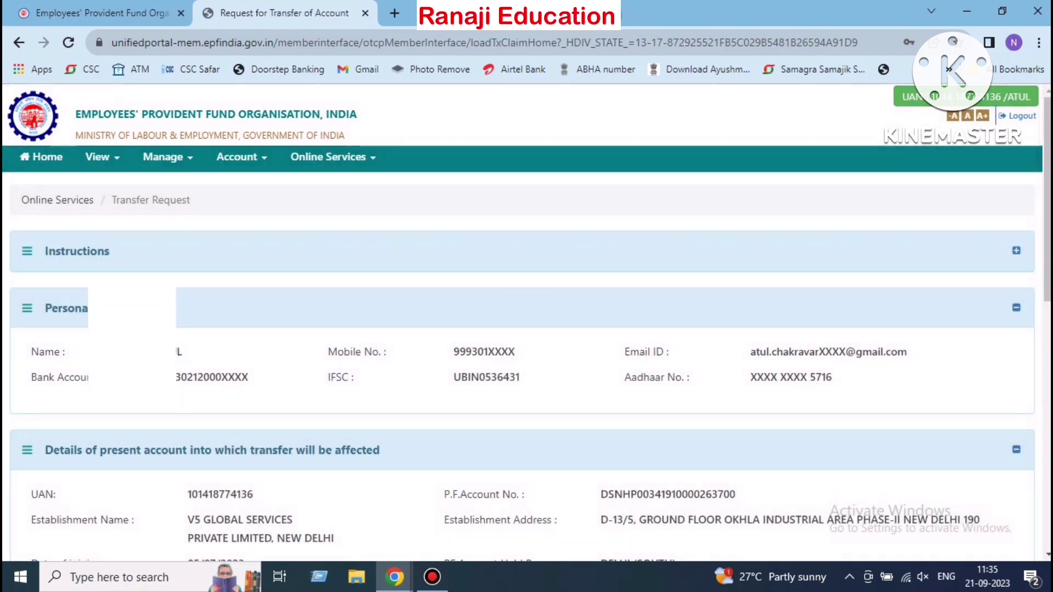
pyautogui.scroll(-7, 527, 329)
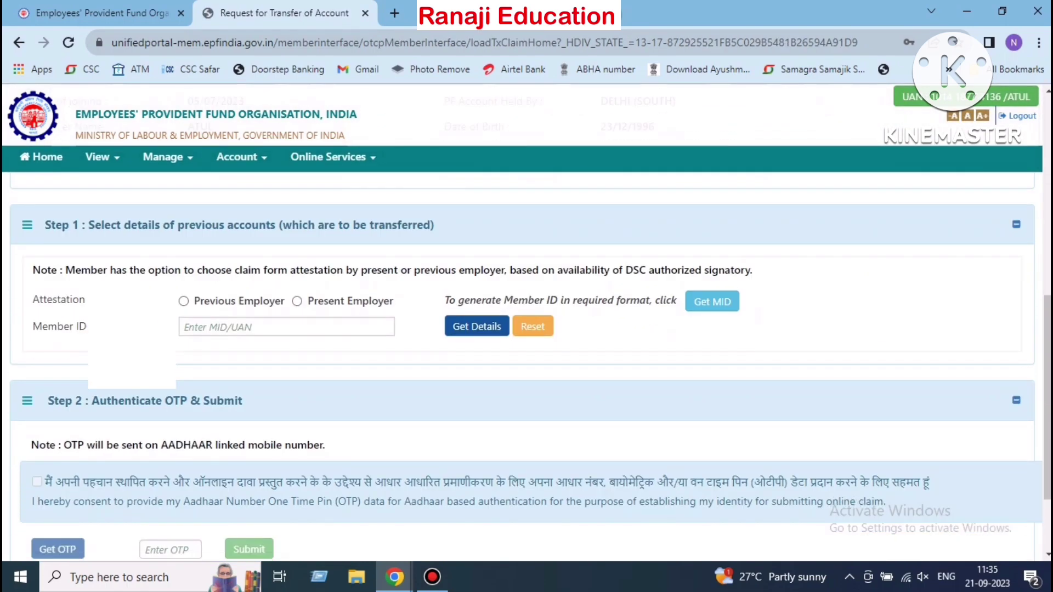
pyautogui.click(297, 301)
pyautogui.click(185, 327)
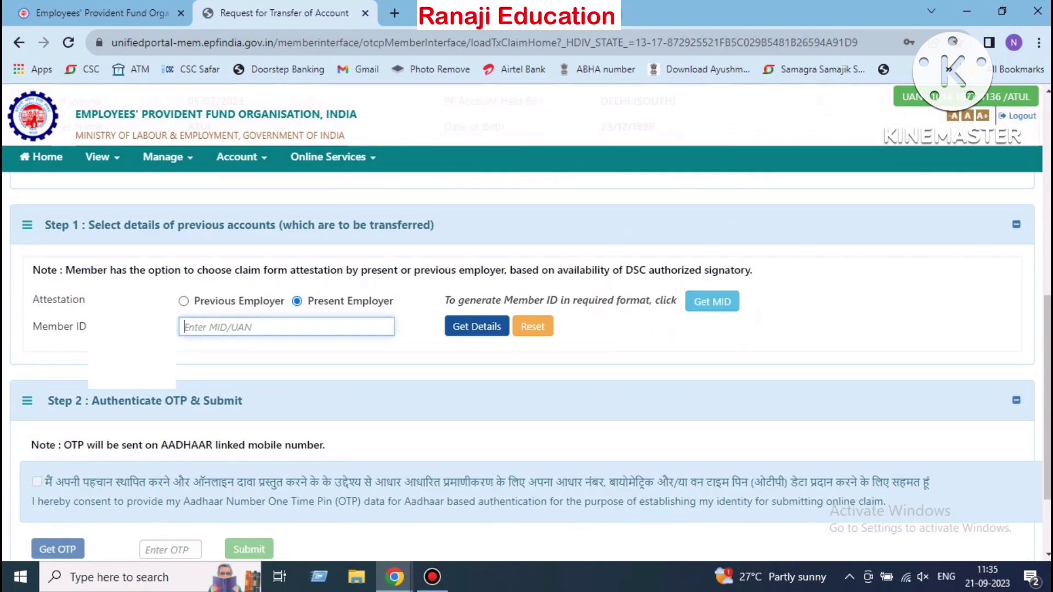
pyautogui.write('10')
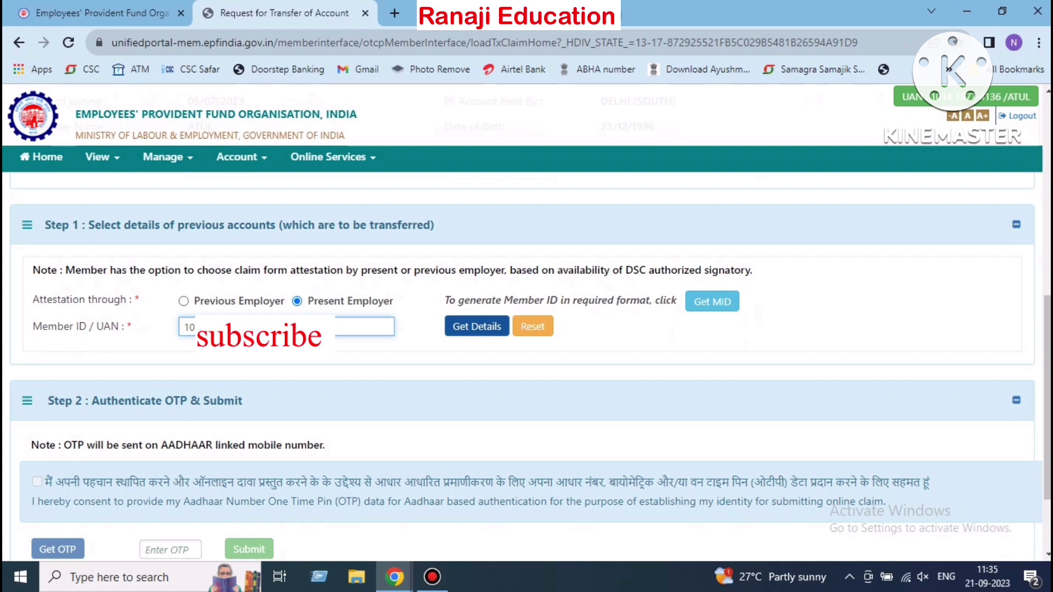
pyautogui.click(477, 326)
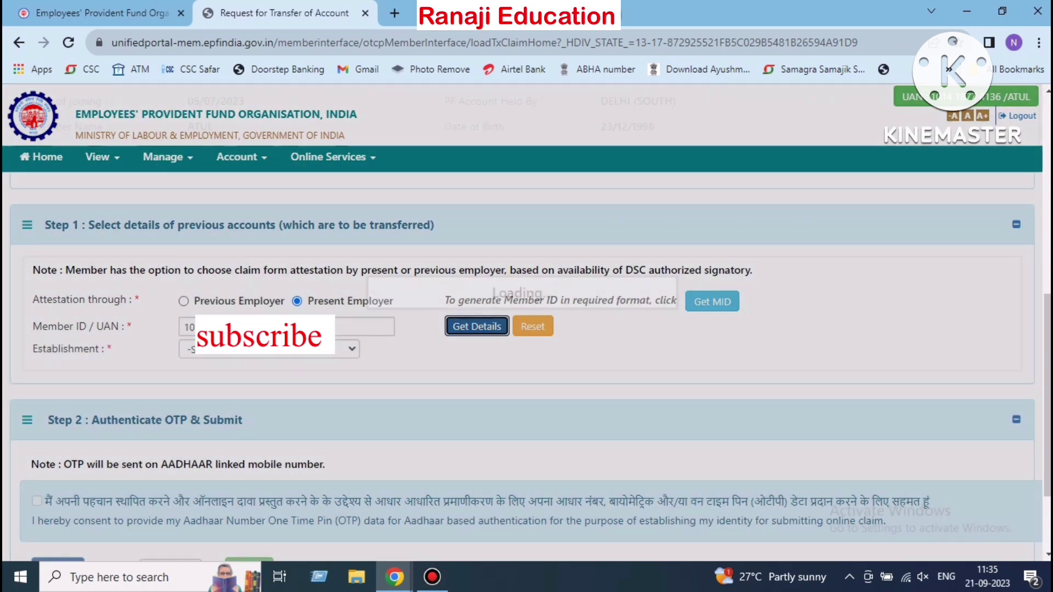
# Step: Select RELIANCE SMSL LIMITED as the establishment and tick its account for transfer
pyautogui.click(269, 349)
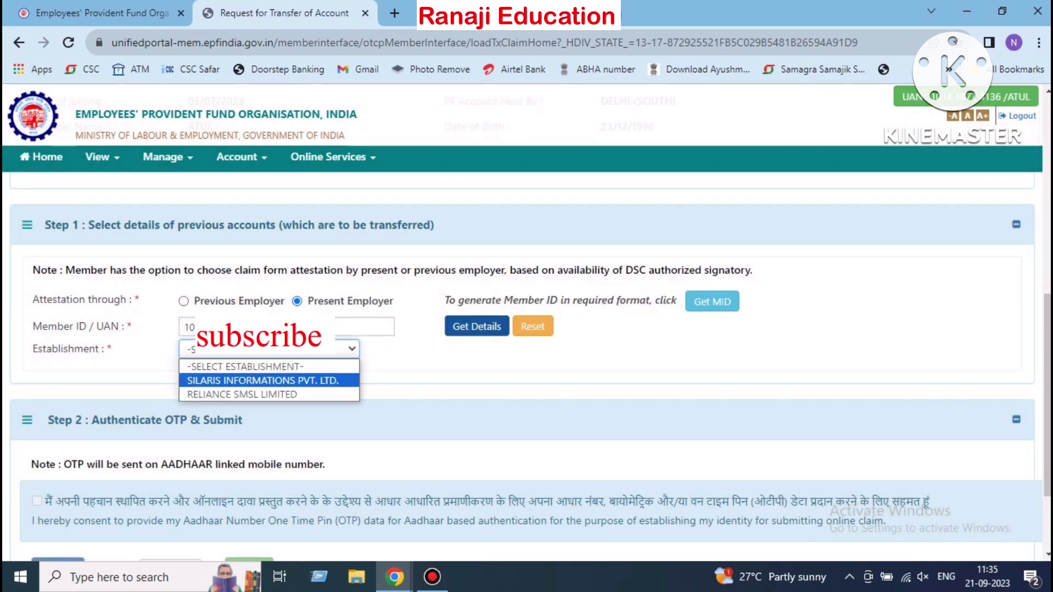
pyautogui.click(262, 381)
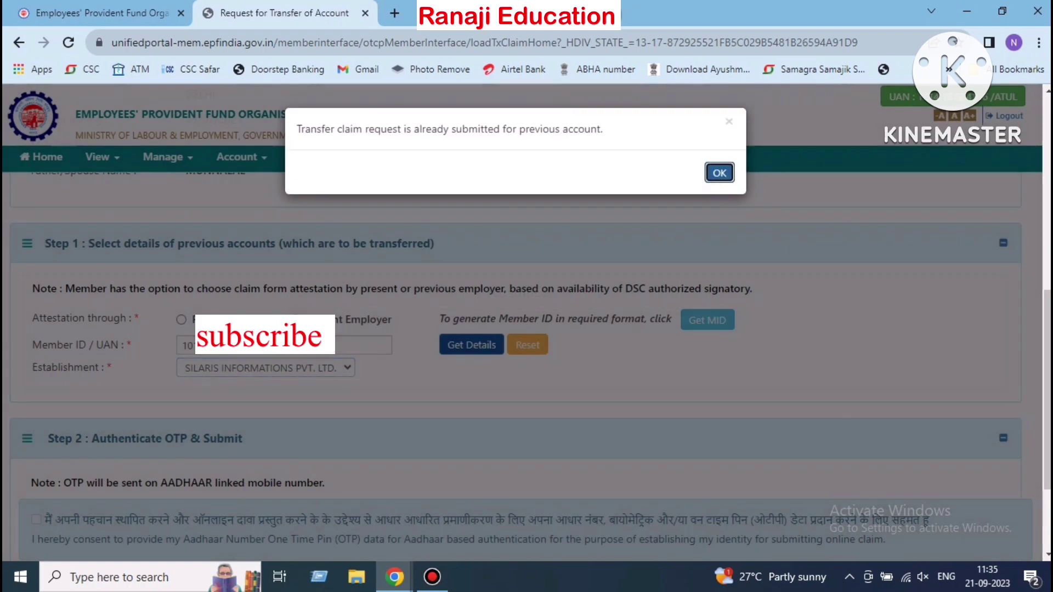
pyautogui.press('Return')
pyautogui.click(269, 348)
pyautogui.click(262, 393)
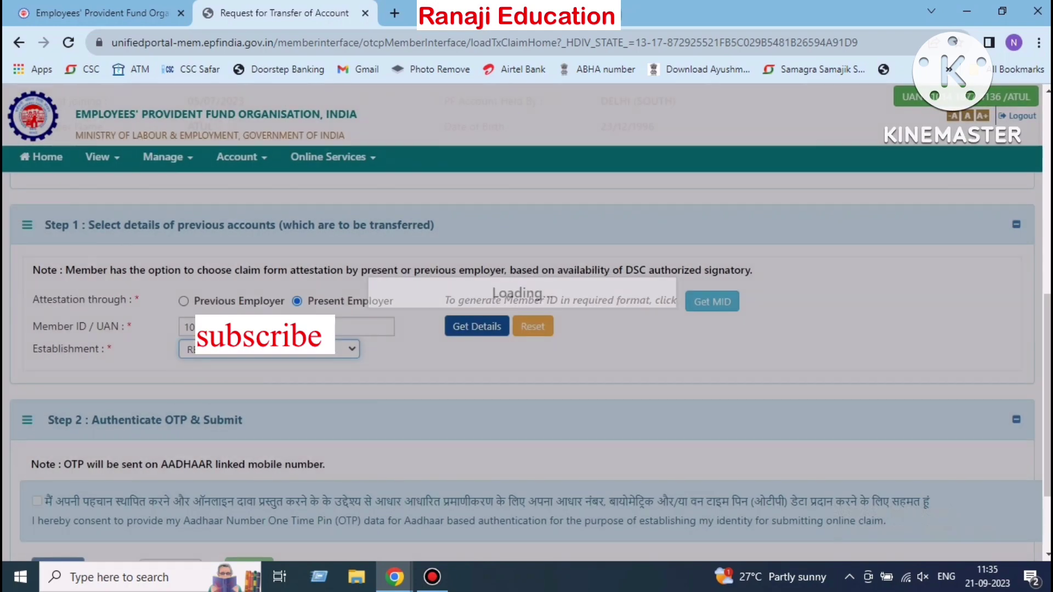
pyautogui.click(48, 431)
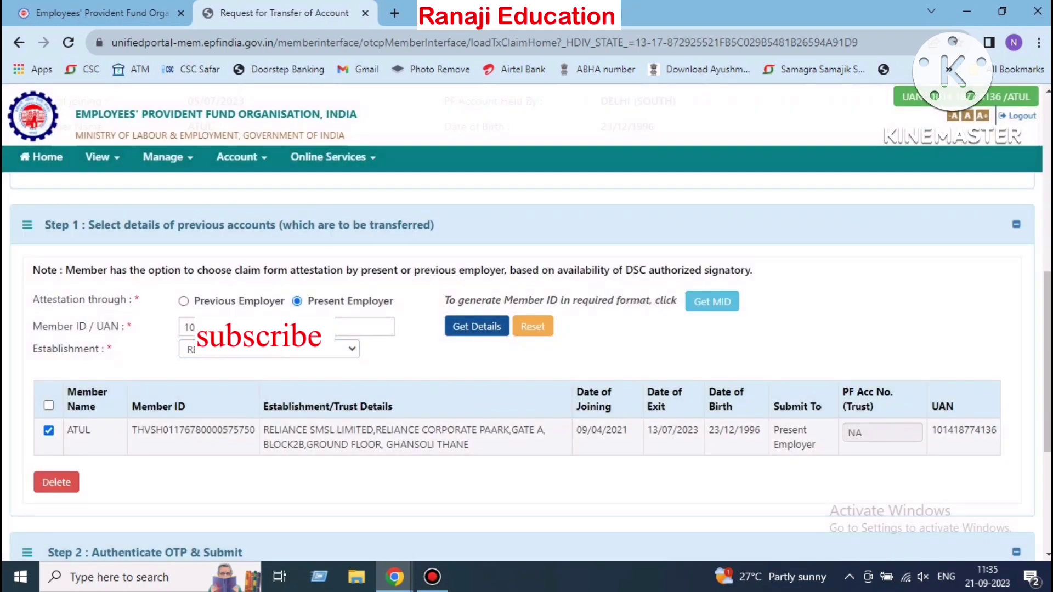
# Step: Select all previous accounts, give Aadhaar OTP consent, and request the OTP
pyautogui.scroll(-1, 527, 329)
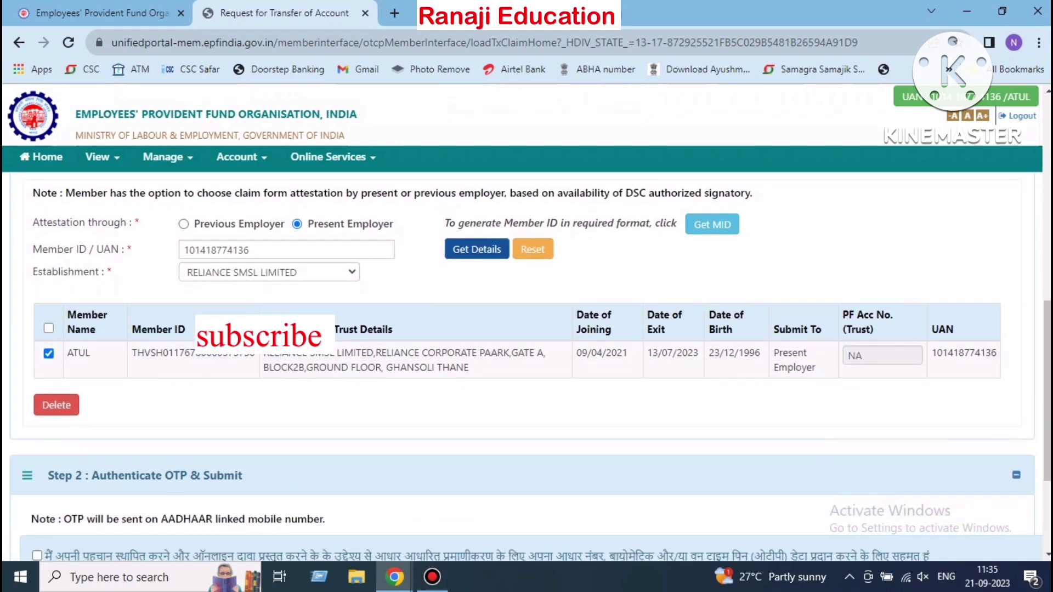
pyautogui.click(49, 328)
pyautogui.scroll(-3, 527, 329)
pyautogui.click(37, 380)
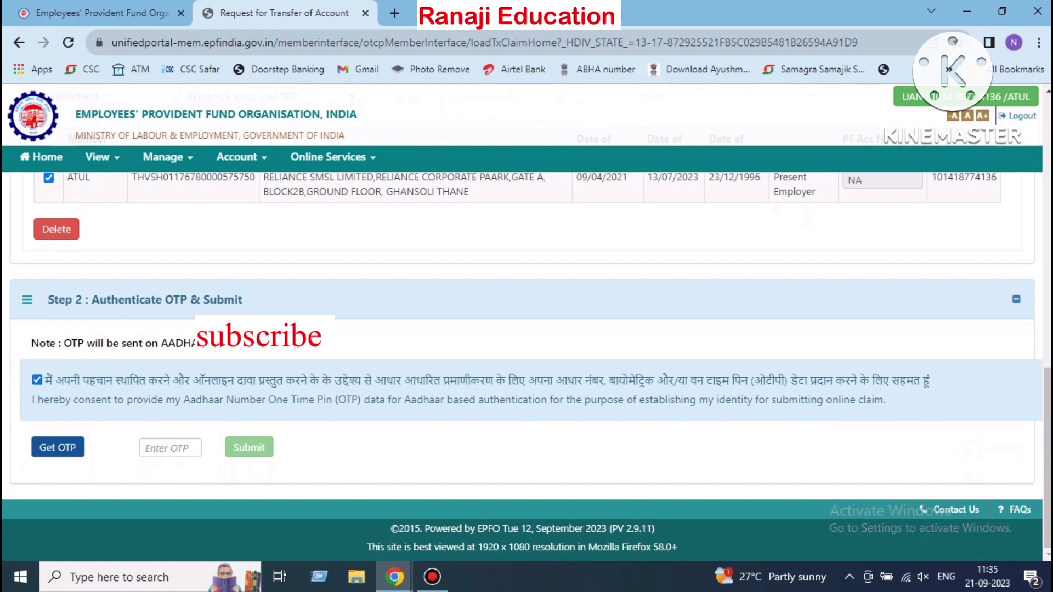
pyautogui.click(170, 448)
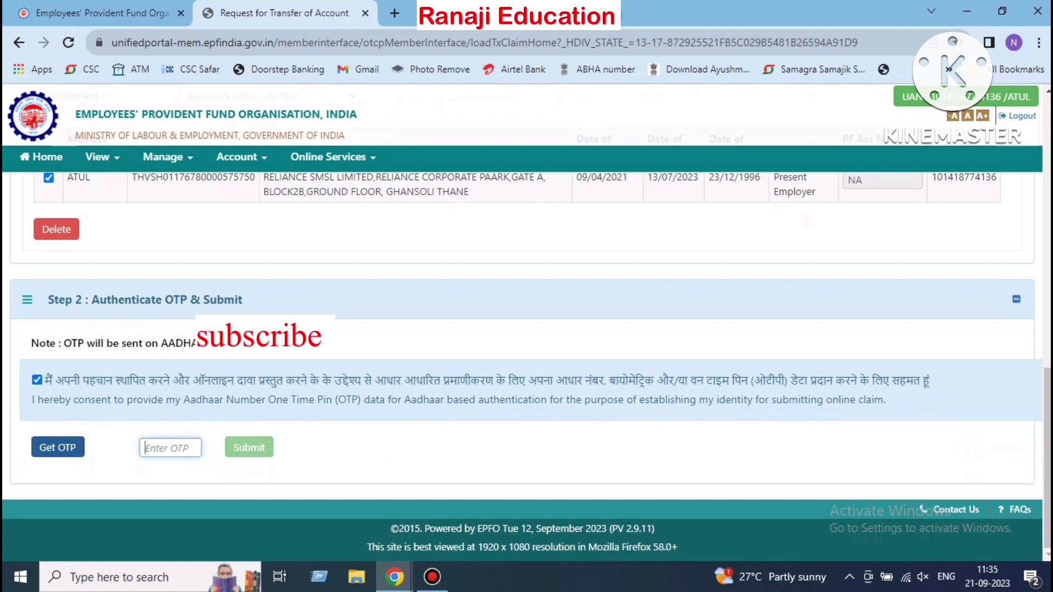
pyautogui.click(57, 448)
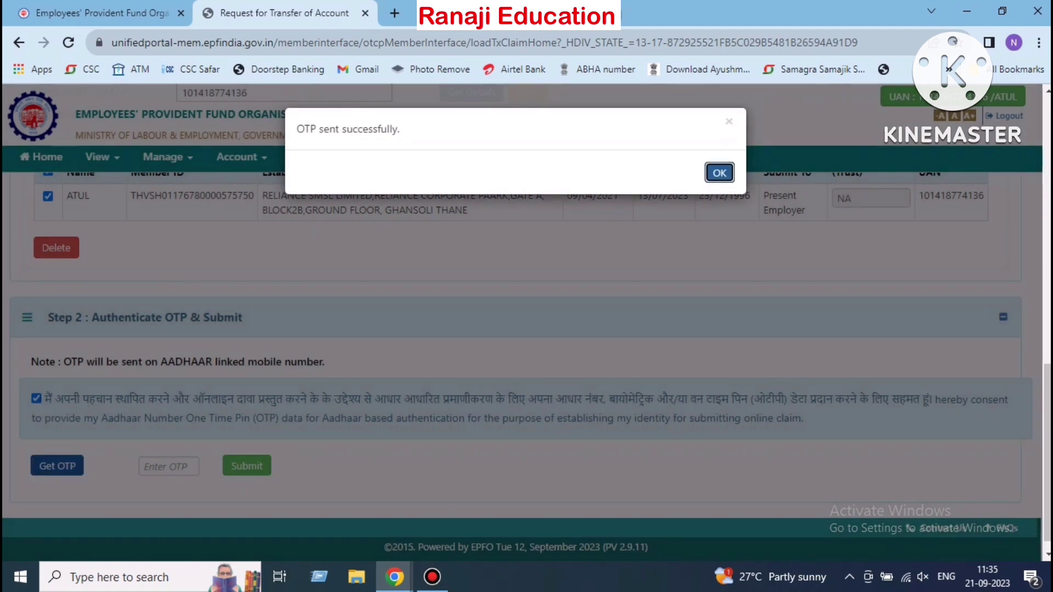
pyautogui.press('Return')
# Step: Enter the received OTP and submit the transfer claim
pyautogui.click(170, 448)
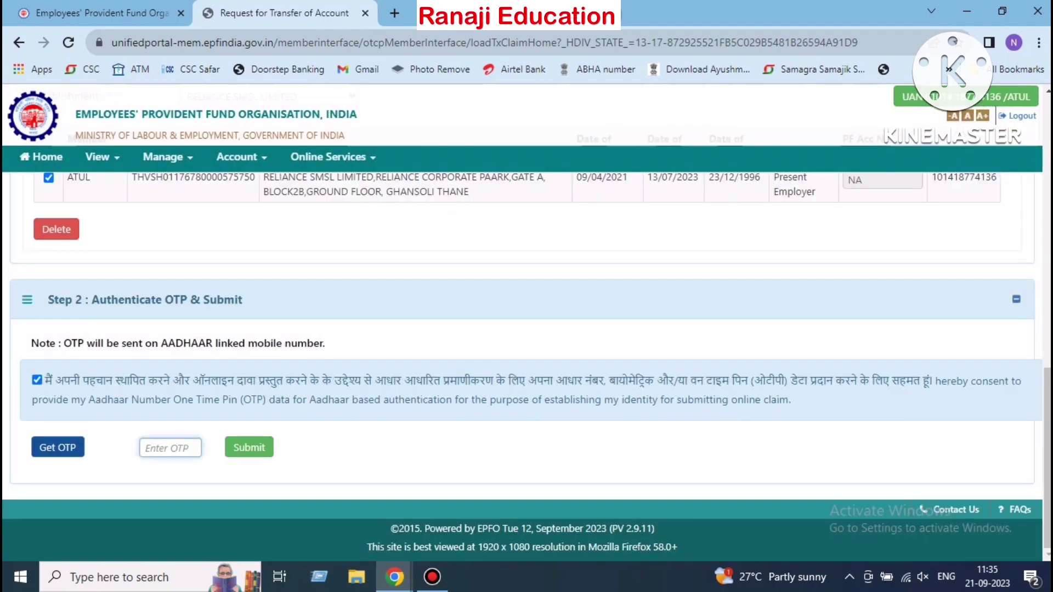
pyautogui.scroll(2, 527, 318)
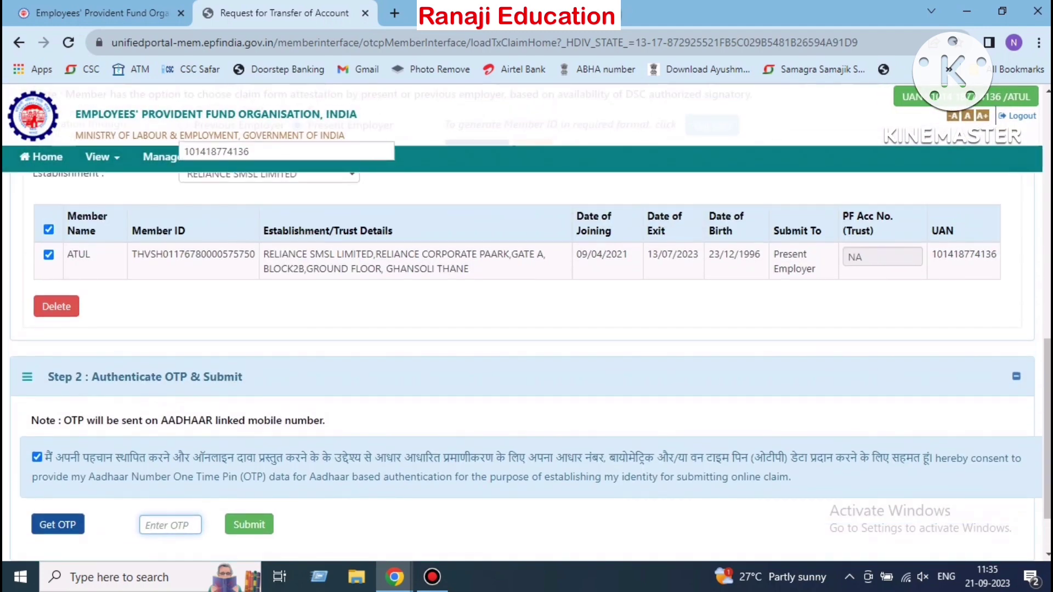
pyautogui.scroll(-2, 527, 330)
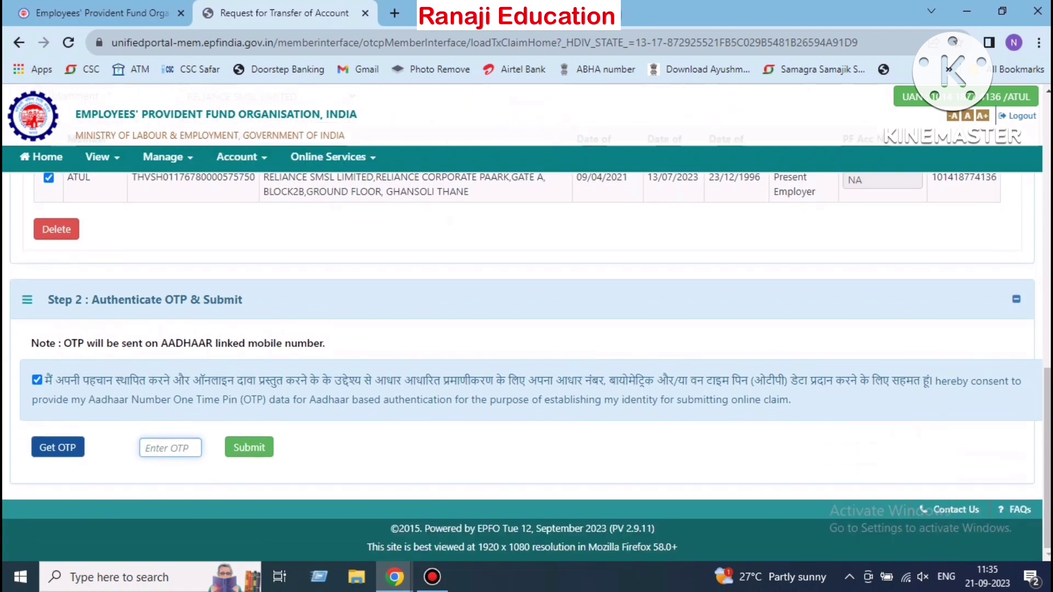
pyautogui.write('****')
pyautogui.write('••')
pyautogui.click(250, 448)
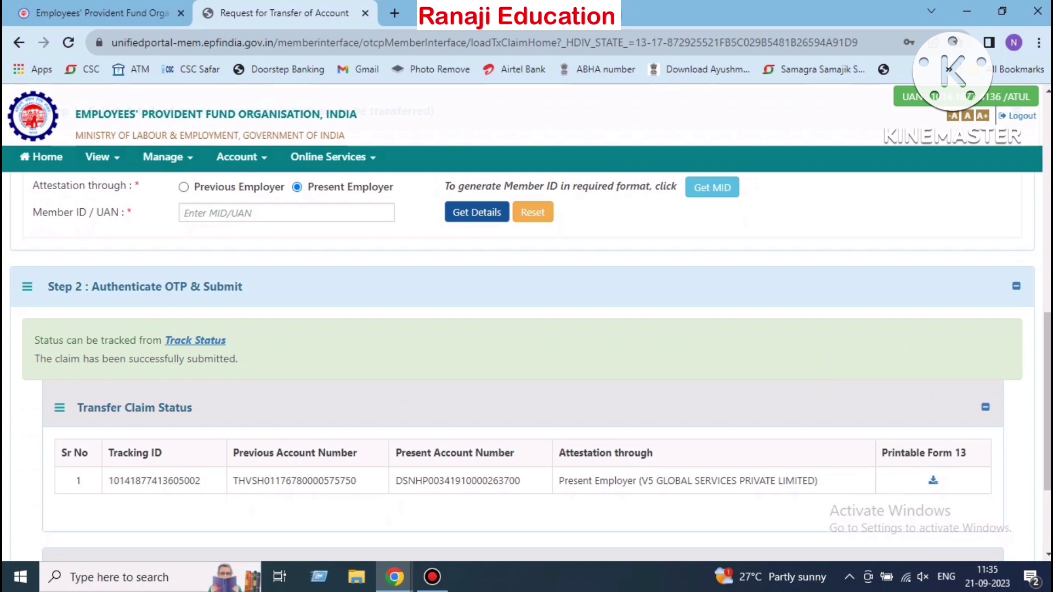
# Step: Select the tracking ID row and open the printable Form 13 PDF
pyautogui.moveTo(108, 480); pyautogui.dragTo(818, 480)
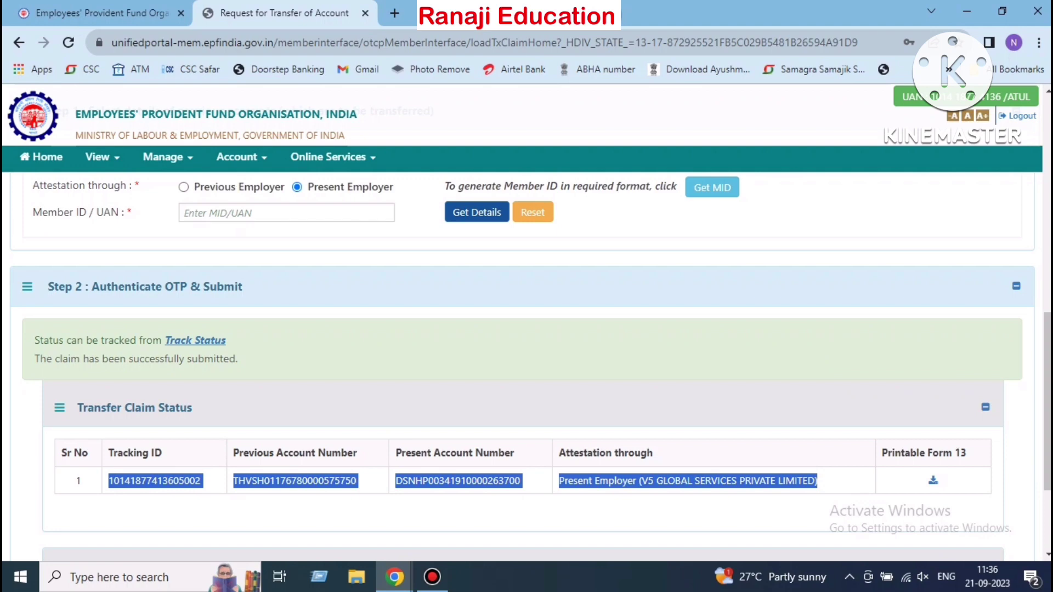
pyautogui.click(933, 481)
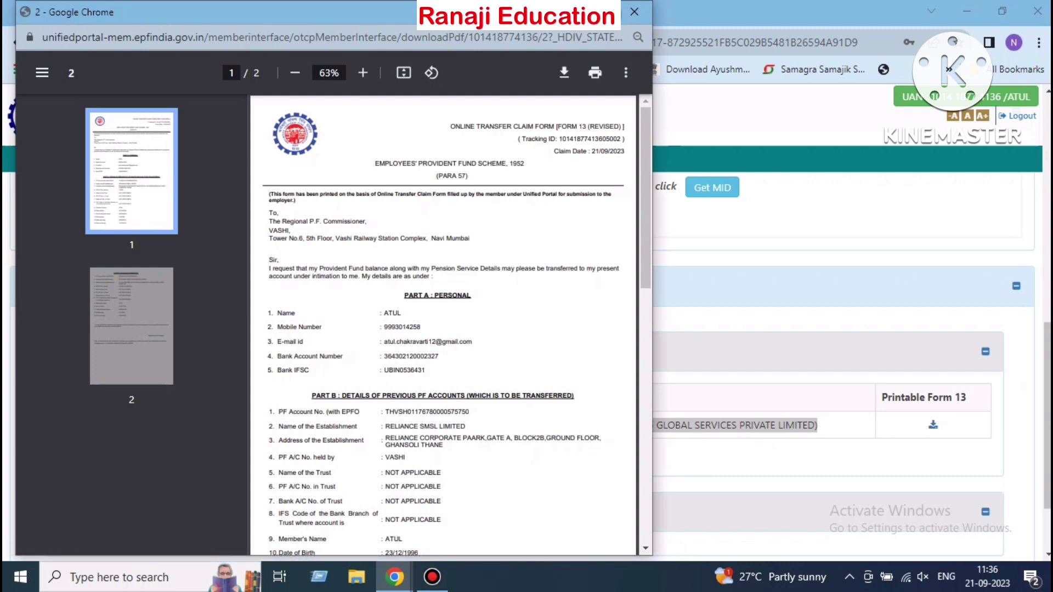
# Step: In the print preview, set Pages to All and scale to 100
pyautogui.click(595, 72)
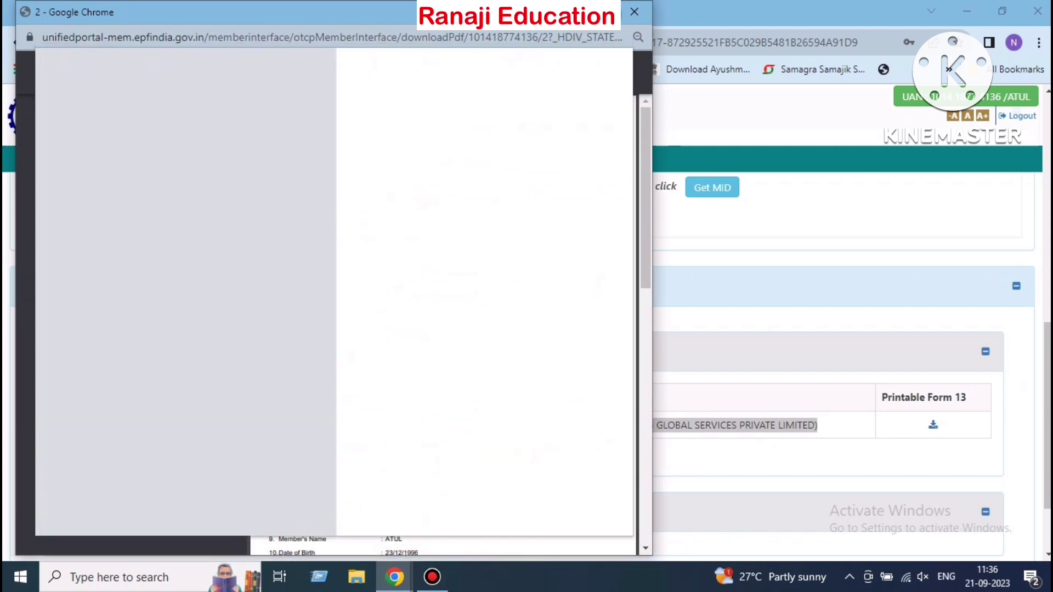
pyautogui.click(541, 157)
pyautogui.click(508, 191)
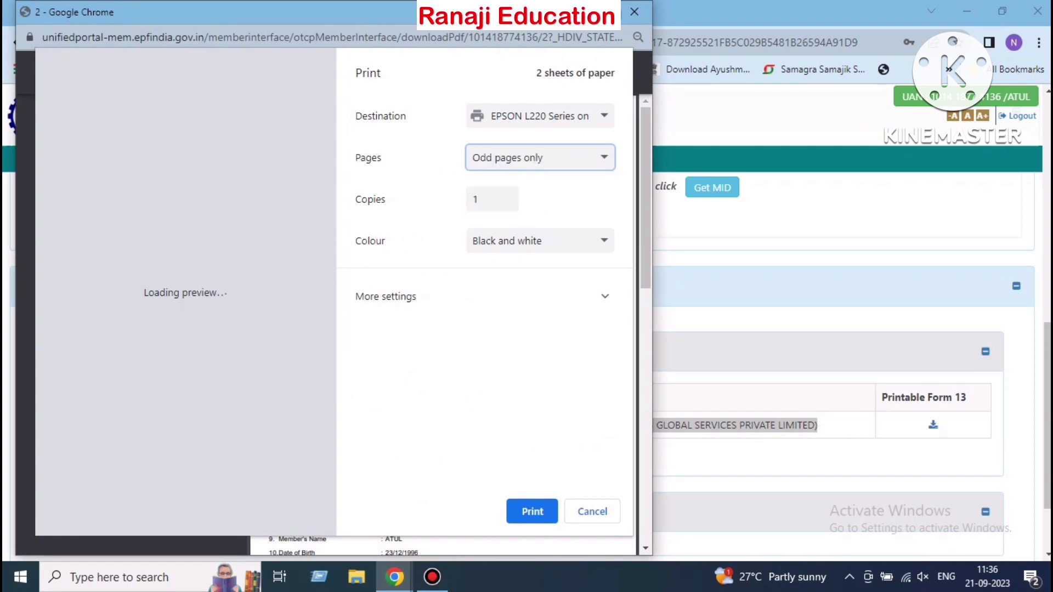
pyautogui.click(386, 296)
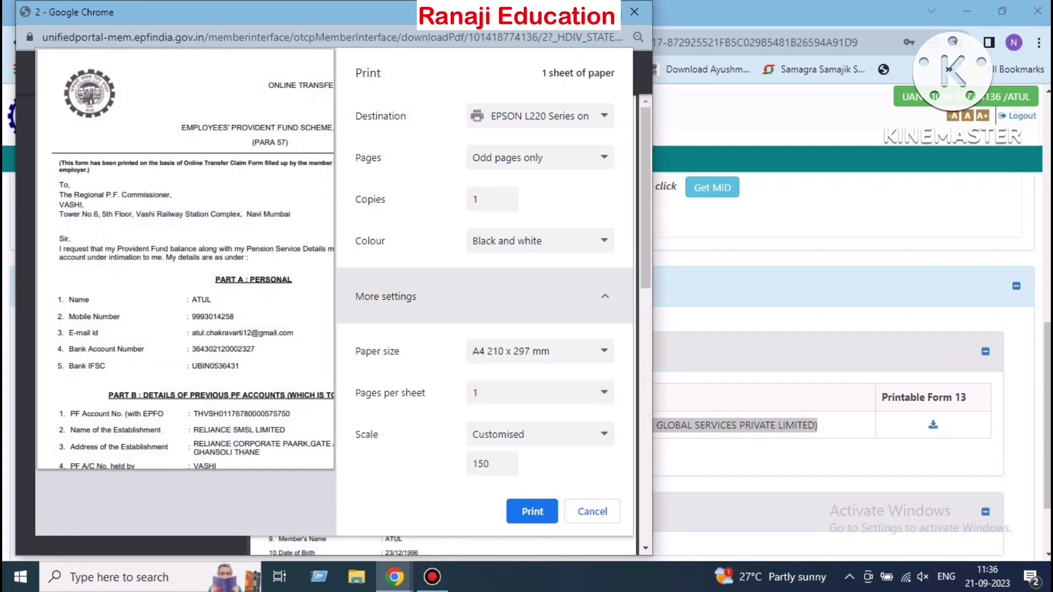
pyautogui.click(534, 158)
pyautogui.click(508, 176)
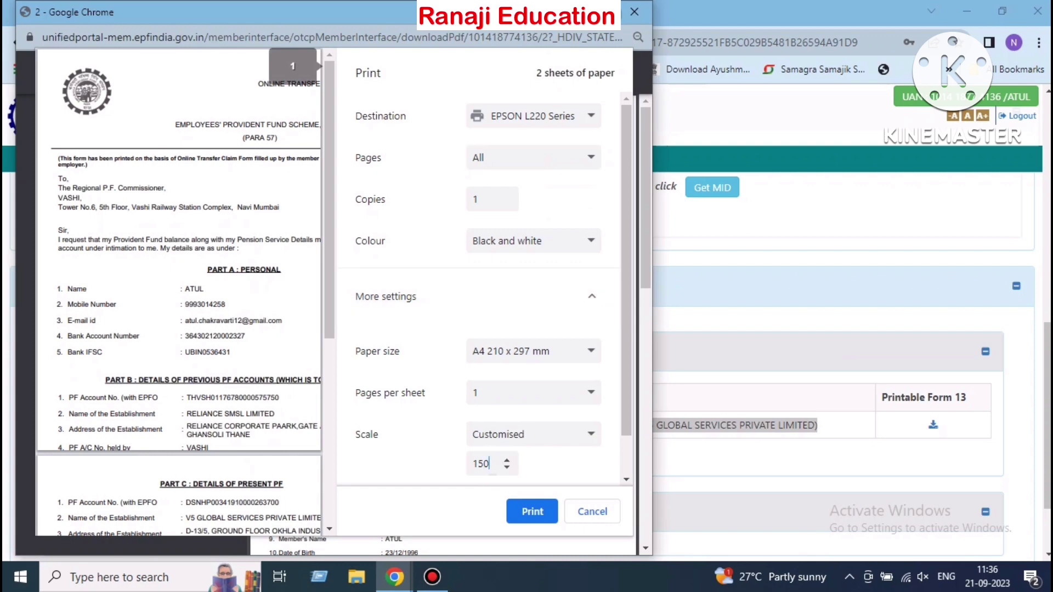
pyautogui.doubleClick(481, 463)
pyautogui.write('1000')
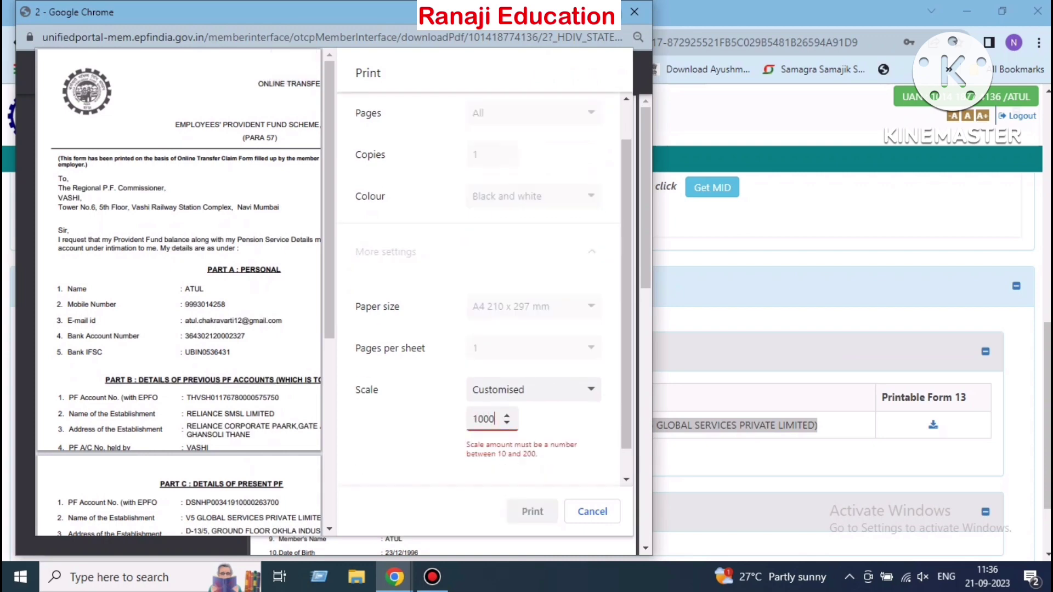
pyautogui.press('BackSpace')
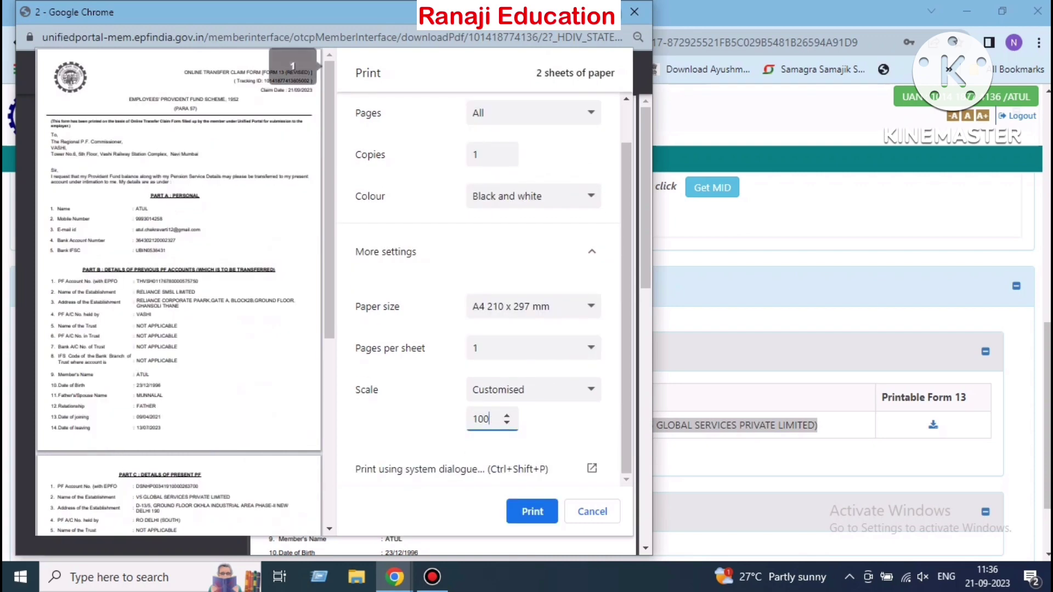
pyautogui.scroll(-5, 181, 274)
# Step: Print to the EPSON L220 in grayscale at high quality, then close the PDF viewer
pyautogui.click(592, 469)
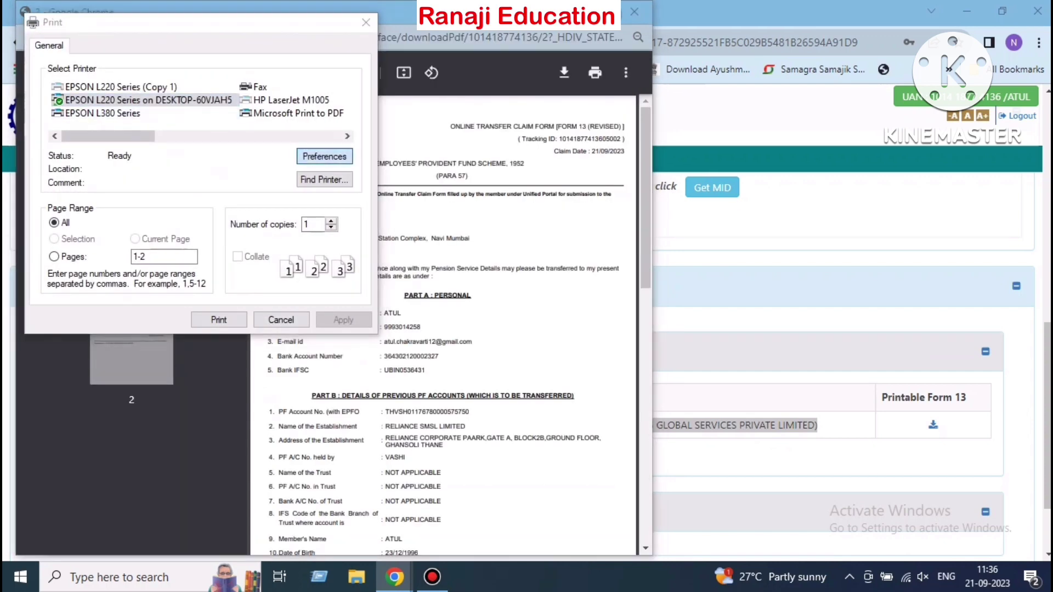
pyautogui.click(324, 156)
pyautogui.click(375, 251)
pyautogui.click(387, 233)
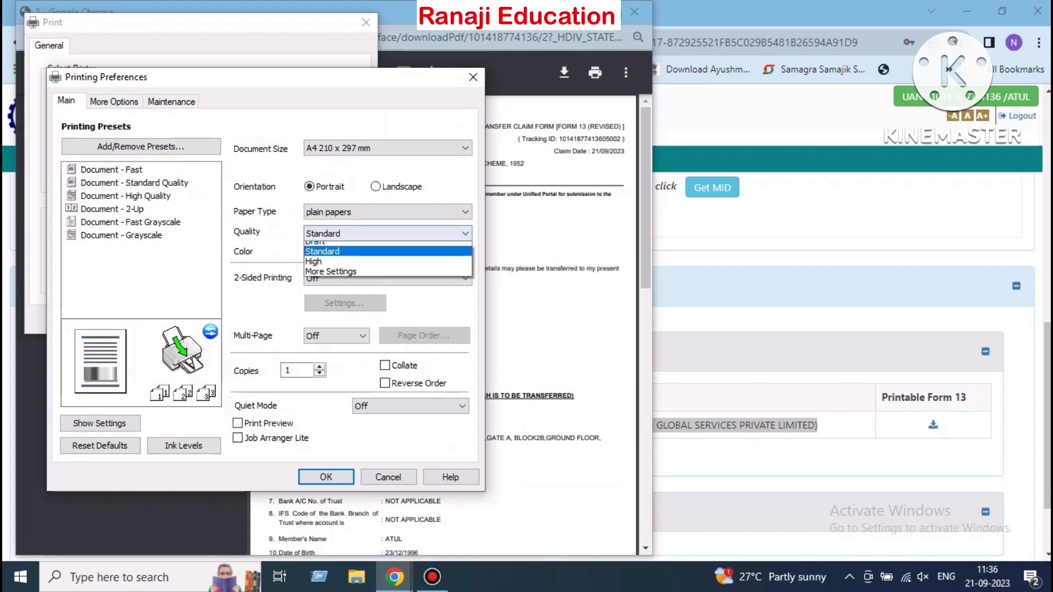
pyautogui.click(329, 258)
pyautogui.press('Return')
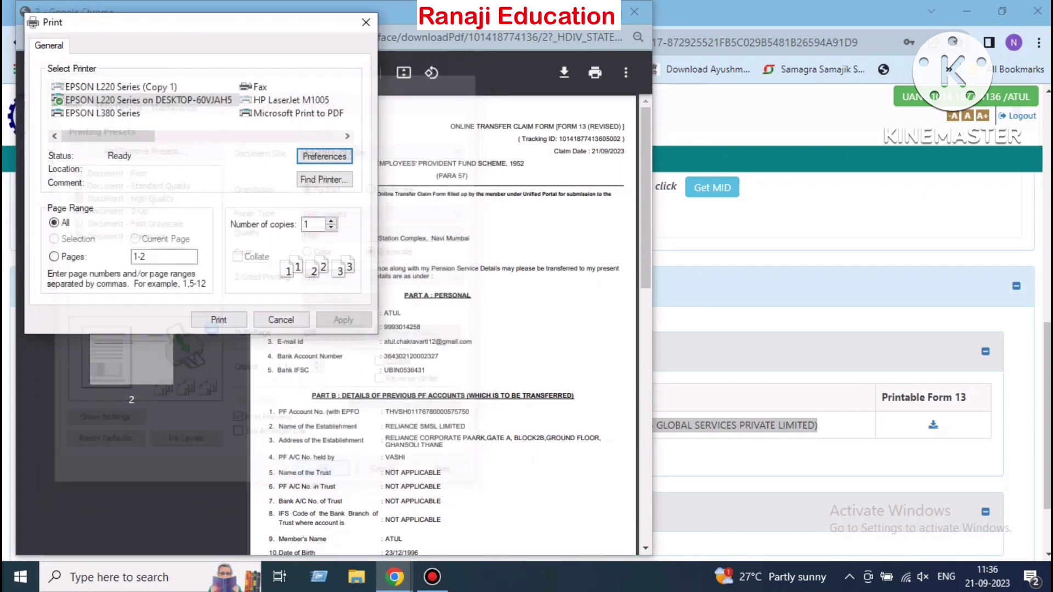
pyautogui.press('Return')
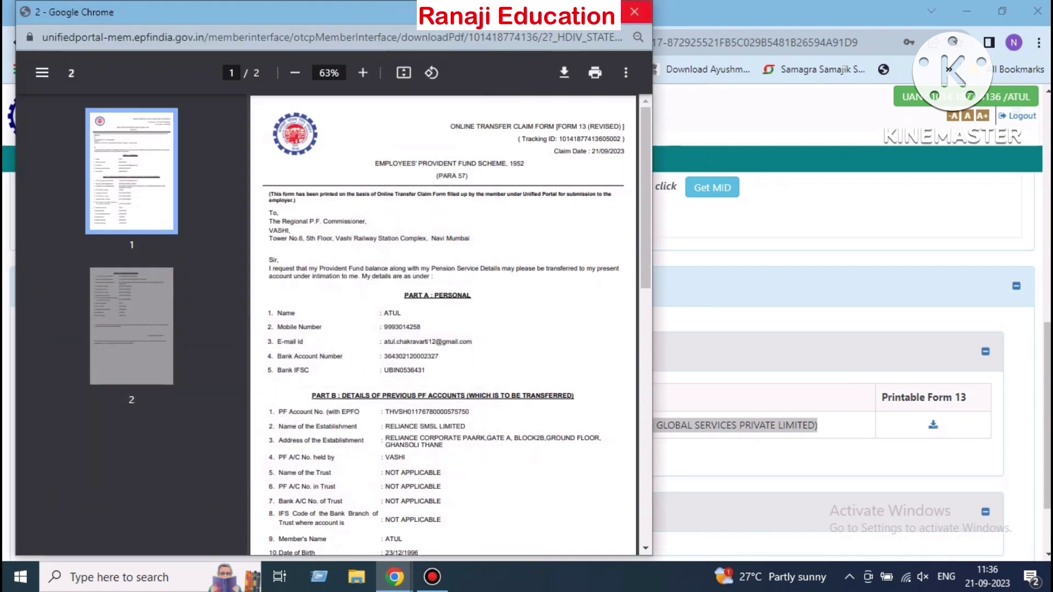
pyautogui.click(635, 11)
pyautogui.scroll(-2, 526, 324)
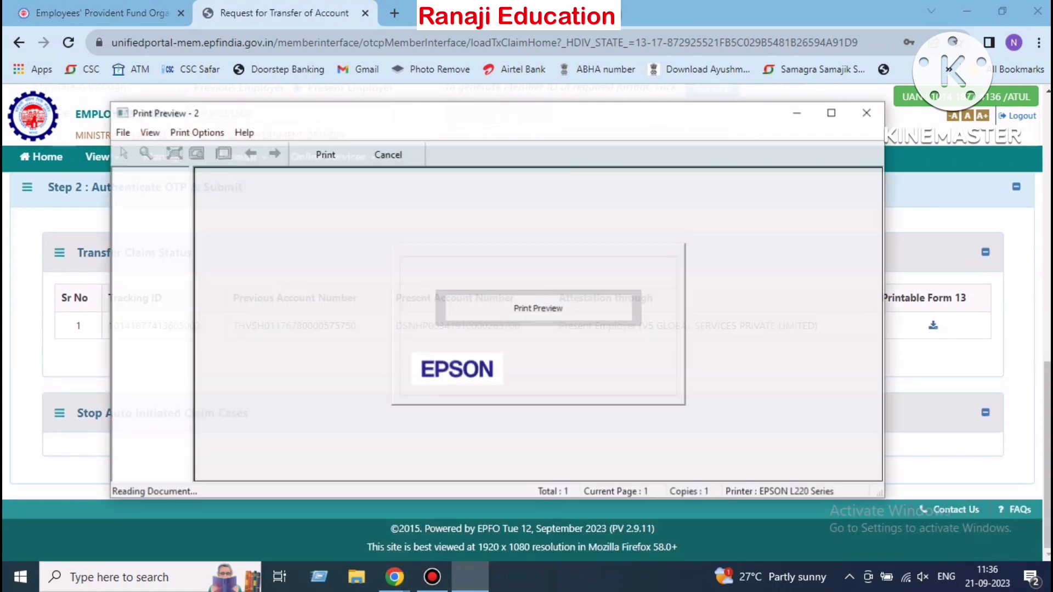